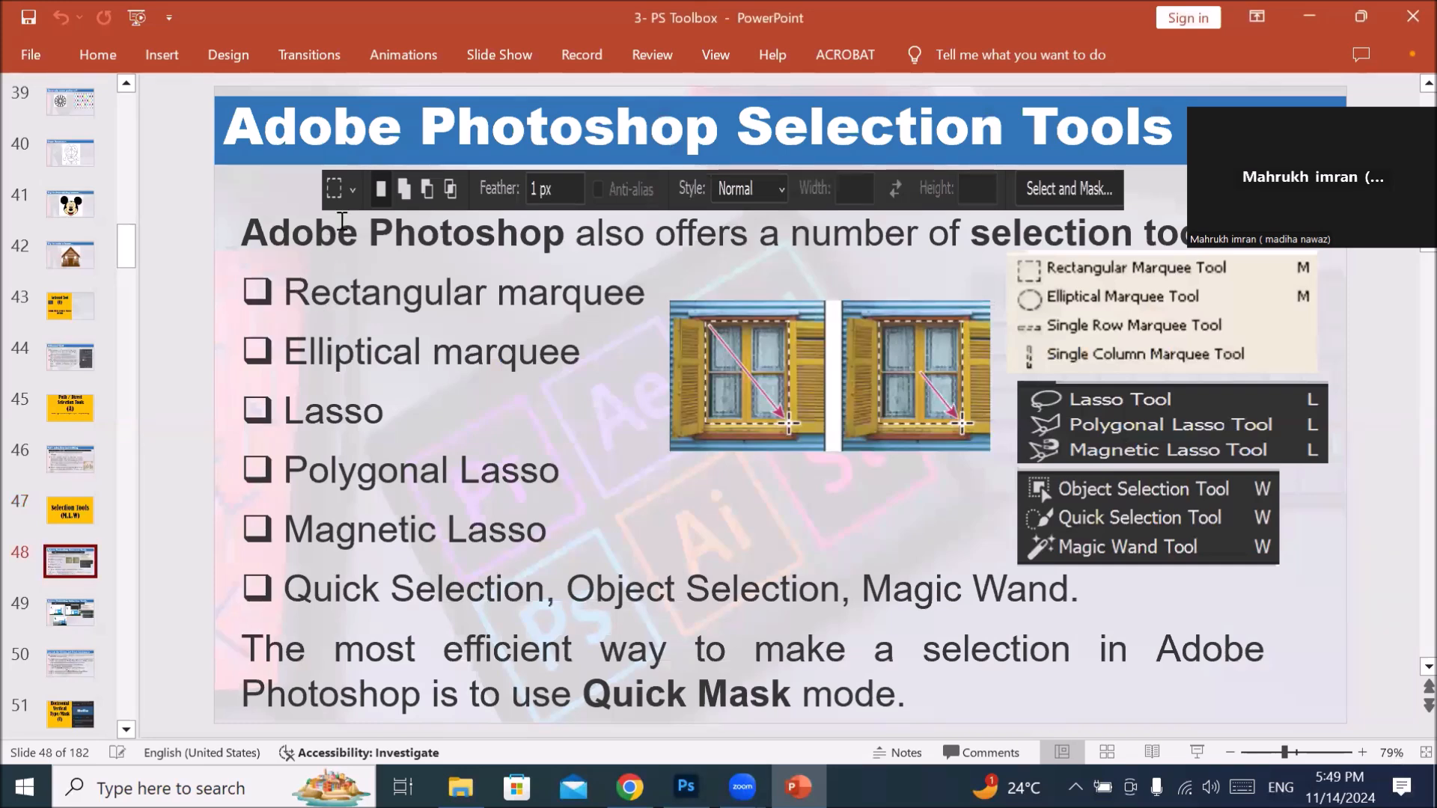
# Step: Highlight the introductory sentence and the Rectangular and Elliptical marquee entries on slide 48
pyautogui.moveTo(372, 232)
pyautogui.mouseDown()
pyautogui.moveTo(995, 247)
pyautogui.moveTo(1143, 265)
pyautogui.moveTo(1124, 274)
pyautogui.moveTo(1082, 244)
pyautogui.mouseUp()
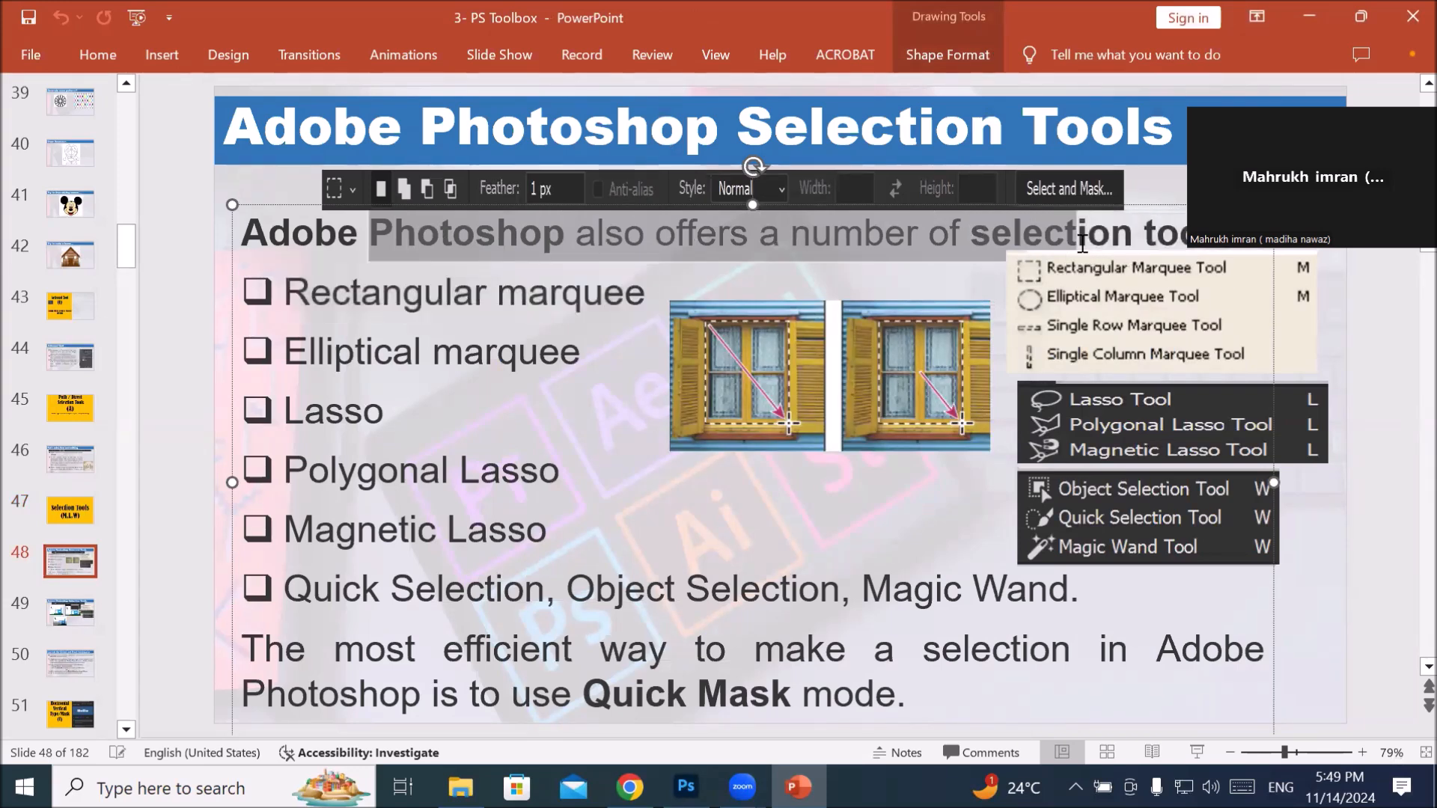
pyautogui.click(289, 289)
pyautogui.moveTo(348, 285); pyautogui.dragTo(617, 296)
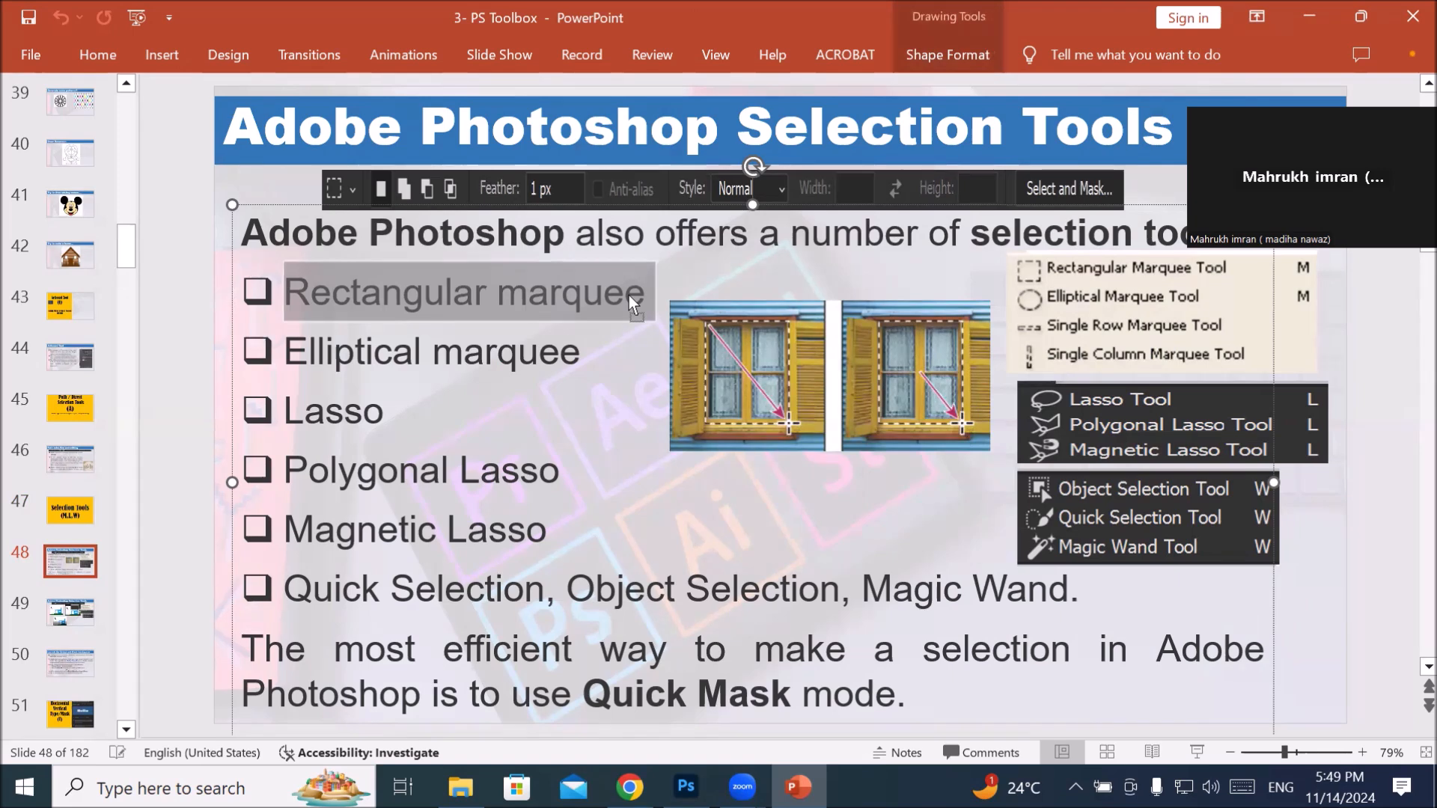
pyautogui.click(569, 294)
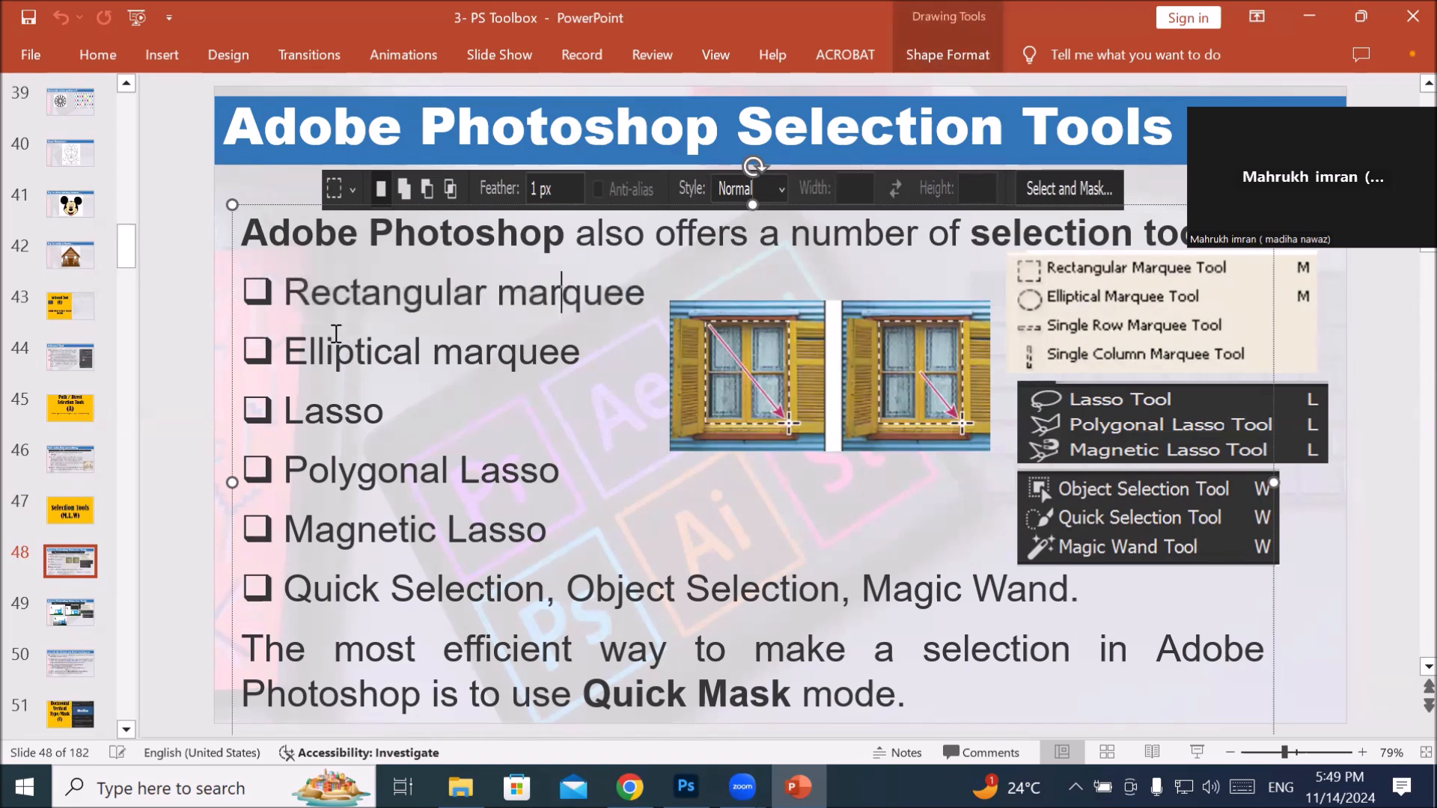
pyautogui.click(285, 348)
pyautogui.moveTo(322, 351); pyautogui.dragTo(576, 364)
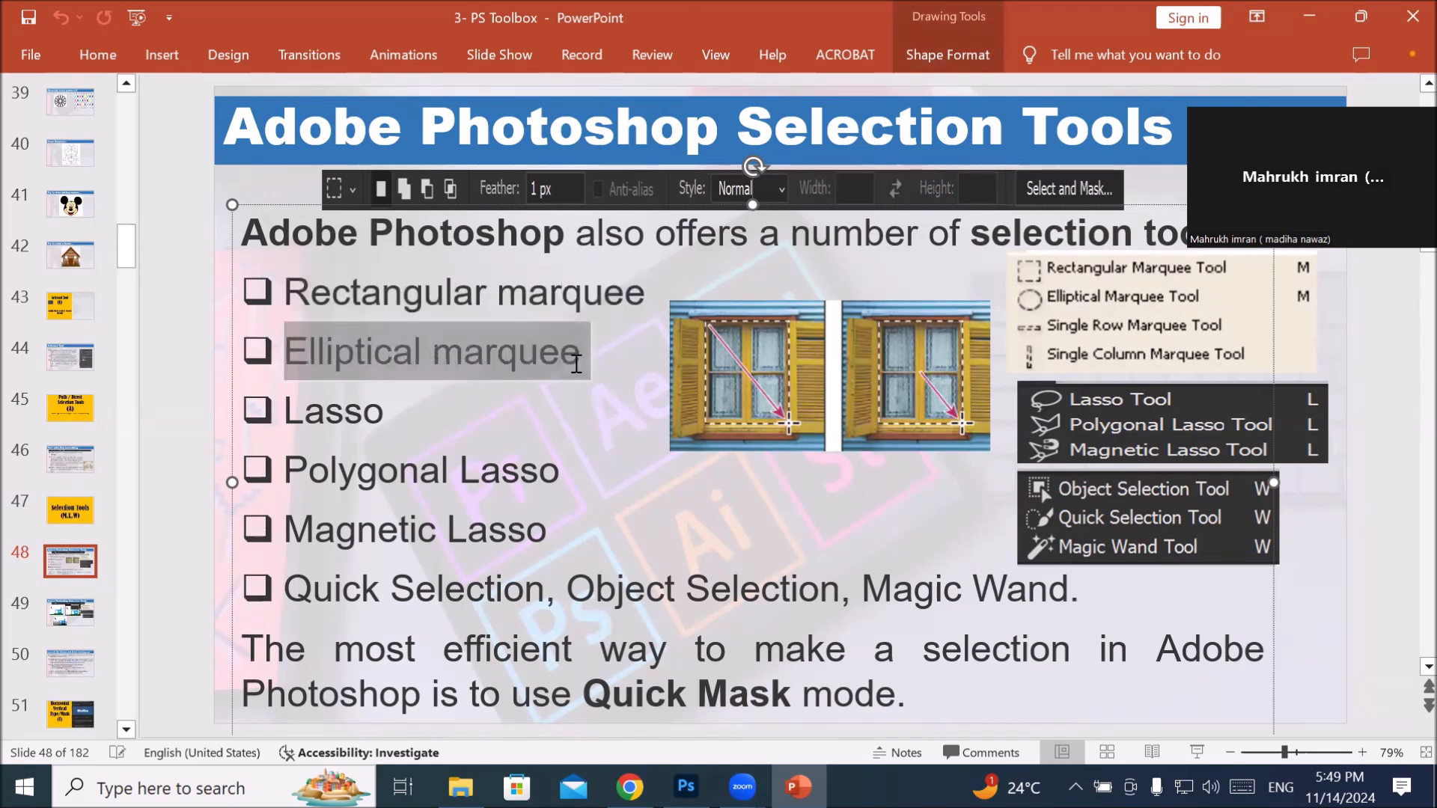
pyautogui.click(286, 293)
pyautogui.moveTo(320, 293); pyautogui.dragTo(593, 306)
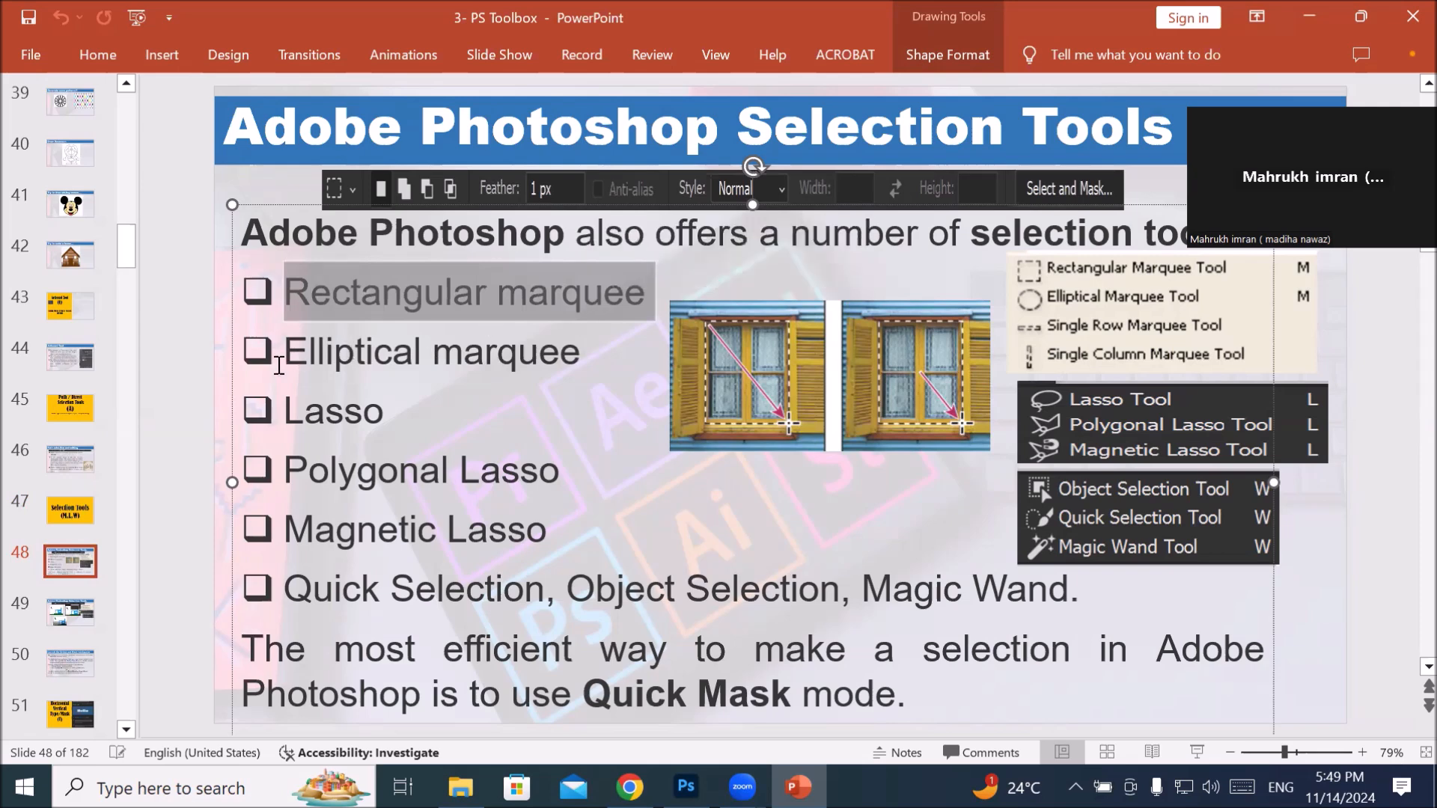
pyautogui.moveTo(288, 353); pyautogui.dragTo(533, 381)
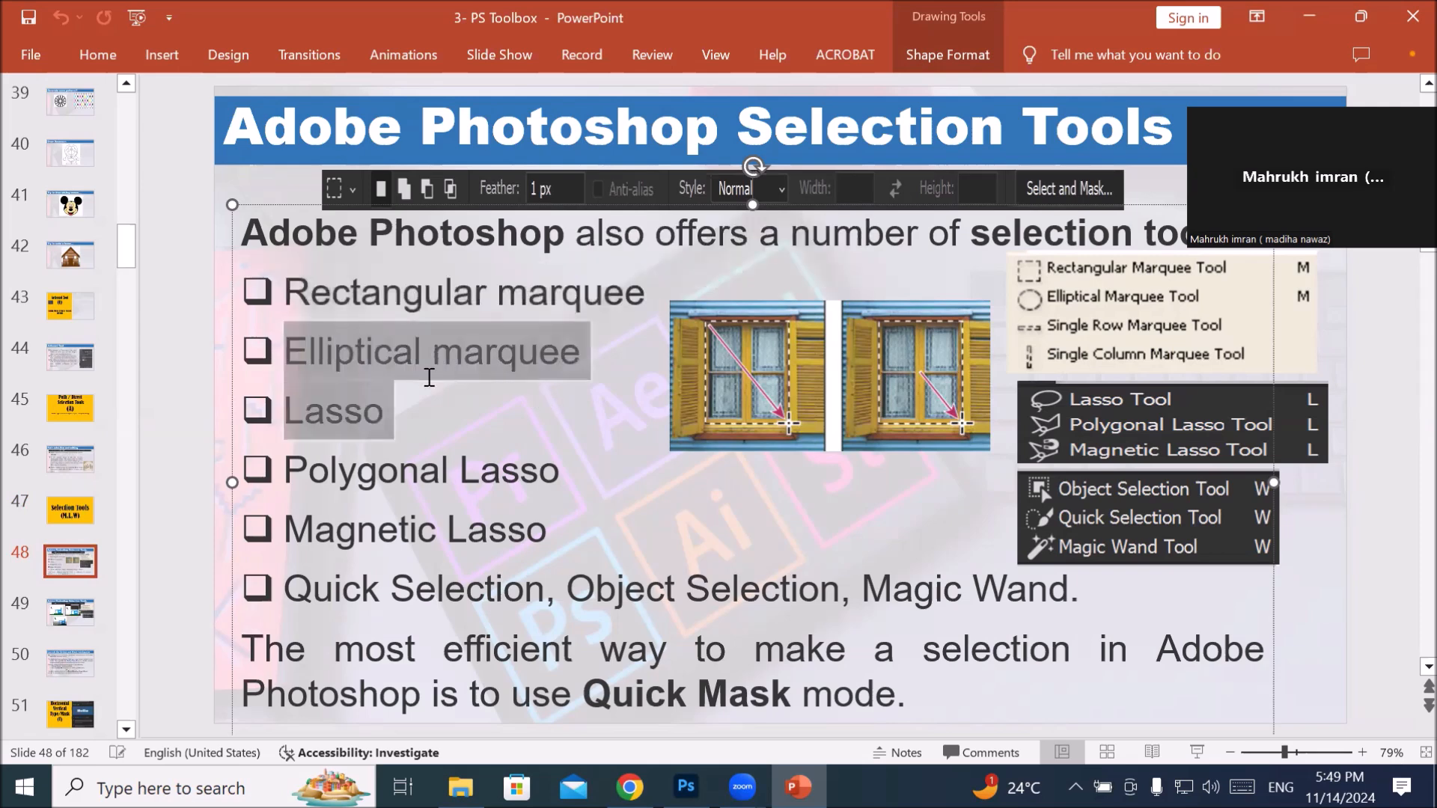
# Step: Highlight the Lasso, Polygonal Lasso, Magnetic Lasso and Quick Selection entries on the slide, and open slide 49
pyautogui.click(284, 411)
pyautogui.moveTo(286, 411); pyautogui.dragTo(372, 420)
pyautogui.click(372, 421)
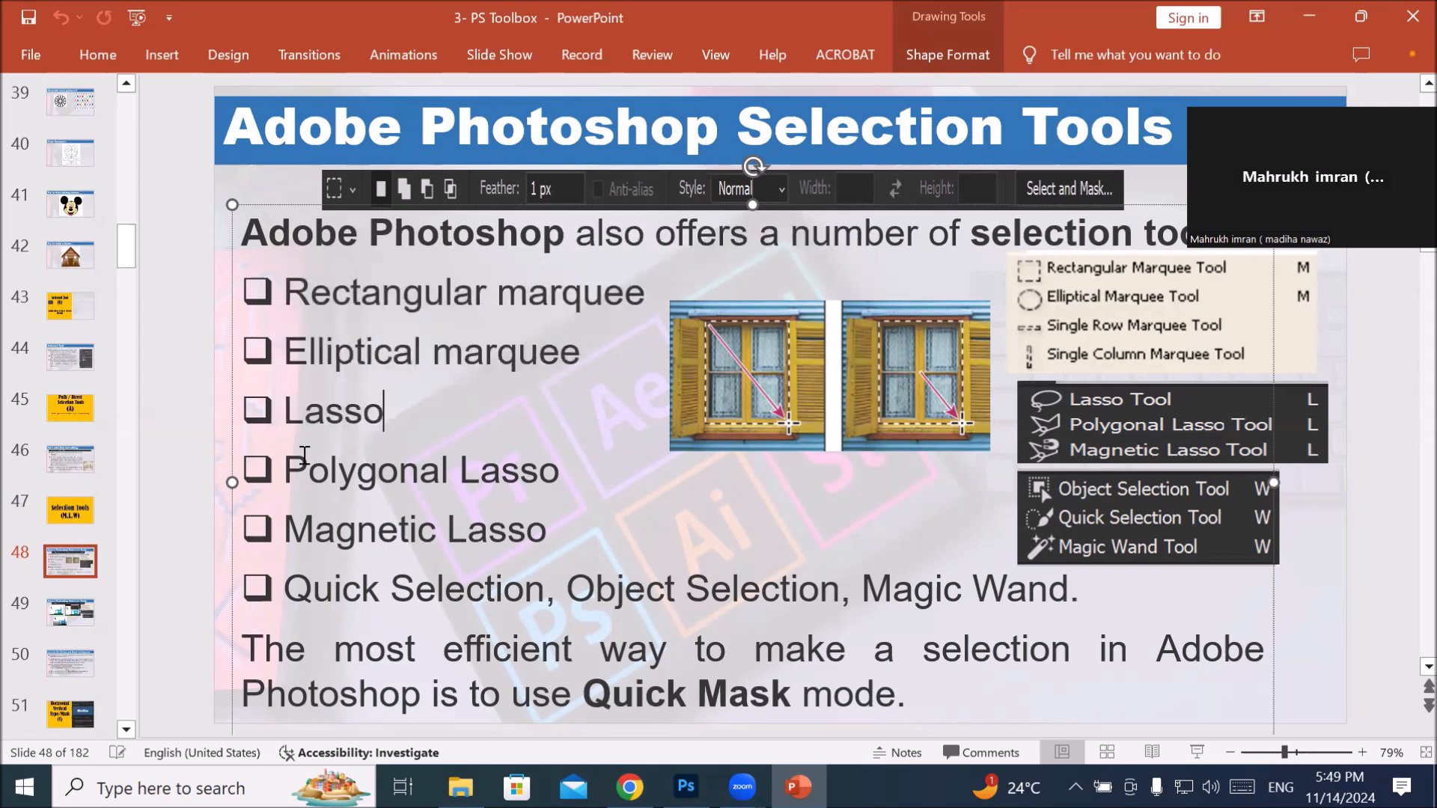
pyautogui.moveTo(287, 470); pyautogui.dragTo(568, 471)
pyautogui.moveTo(287, 529)
pyautogui.mouseDown()
pyautogui.moveTo(652, 567)
pyautogui.moveTo(646, 592)
pyautogui.mouseUp()
pyautogui.click(318, 587)
pyautogui.click(282, 587)
pyautogui.moveTo(344, 587); pyautogui.dragTo(1008, 617)
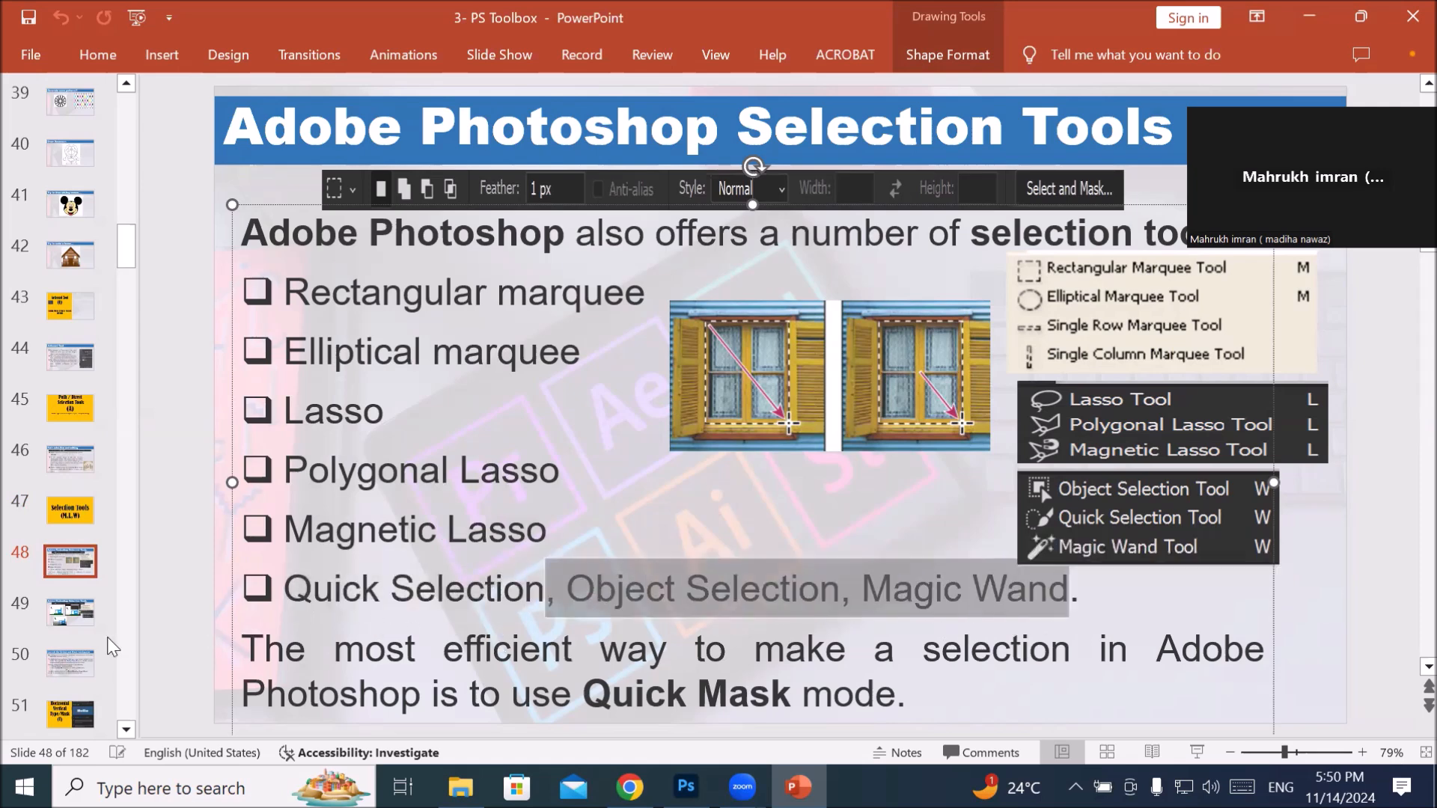
pyautogui.click(70, 612)
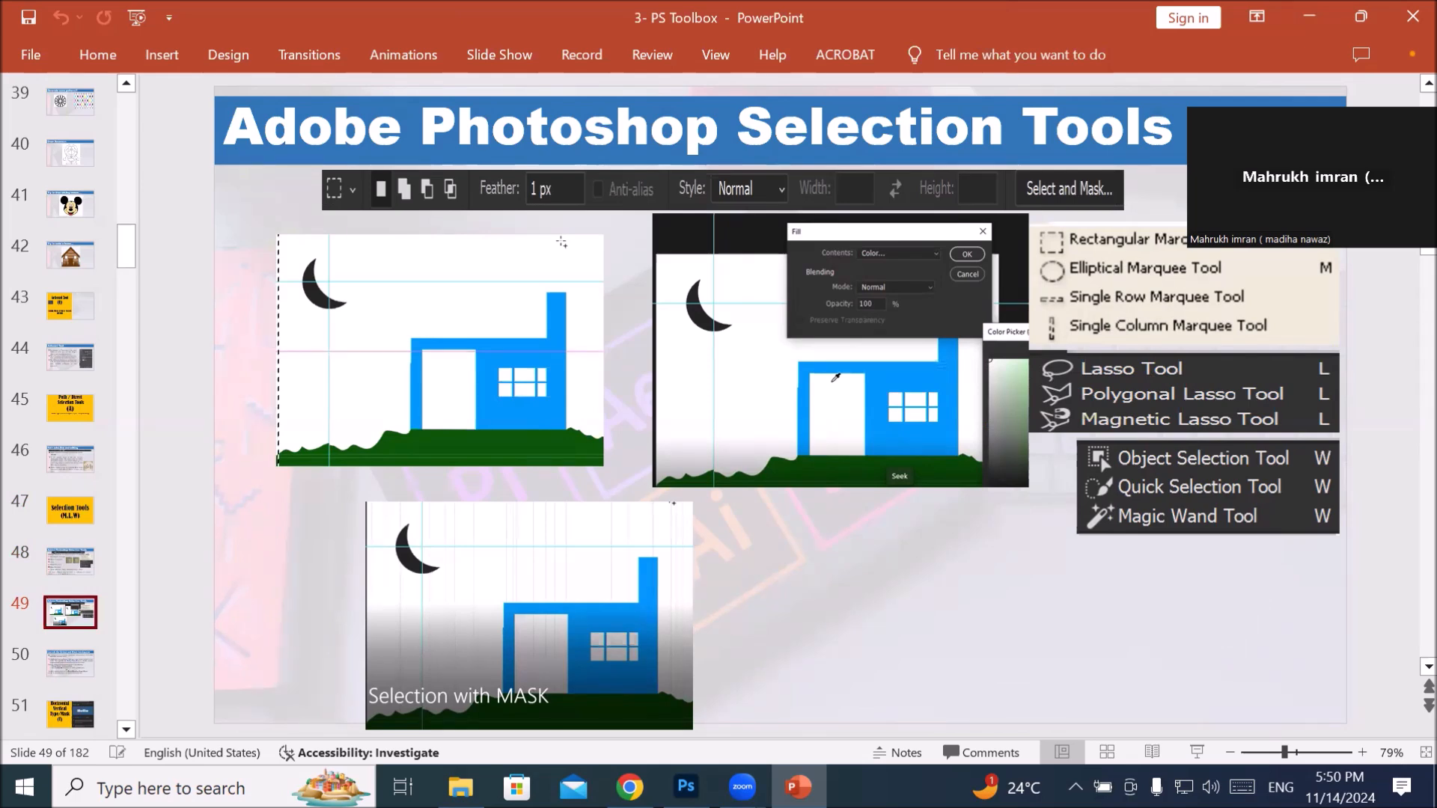
# Step: Switch to Photoshop and review the tools grouped under the marquee, lasso and object selection tools
pyautogui.hotkey('alt', 'Tab')
pyautogui.rightClick(316, 196)
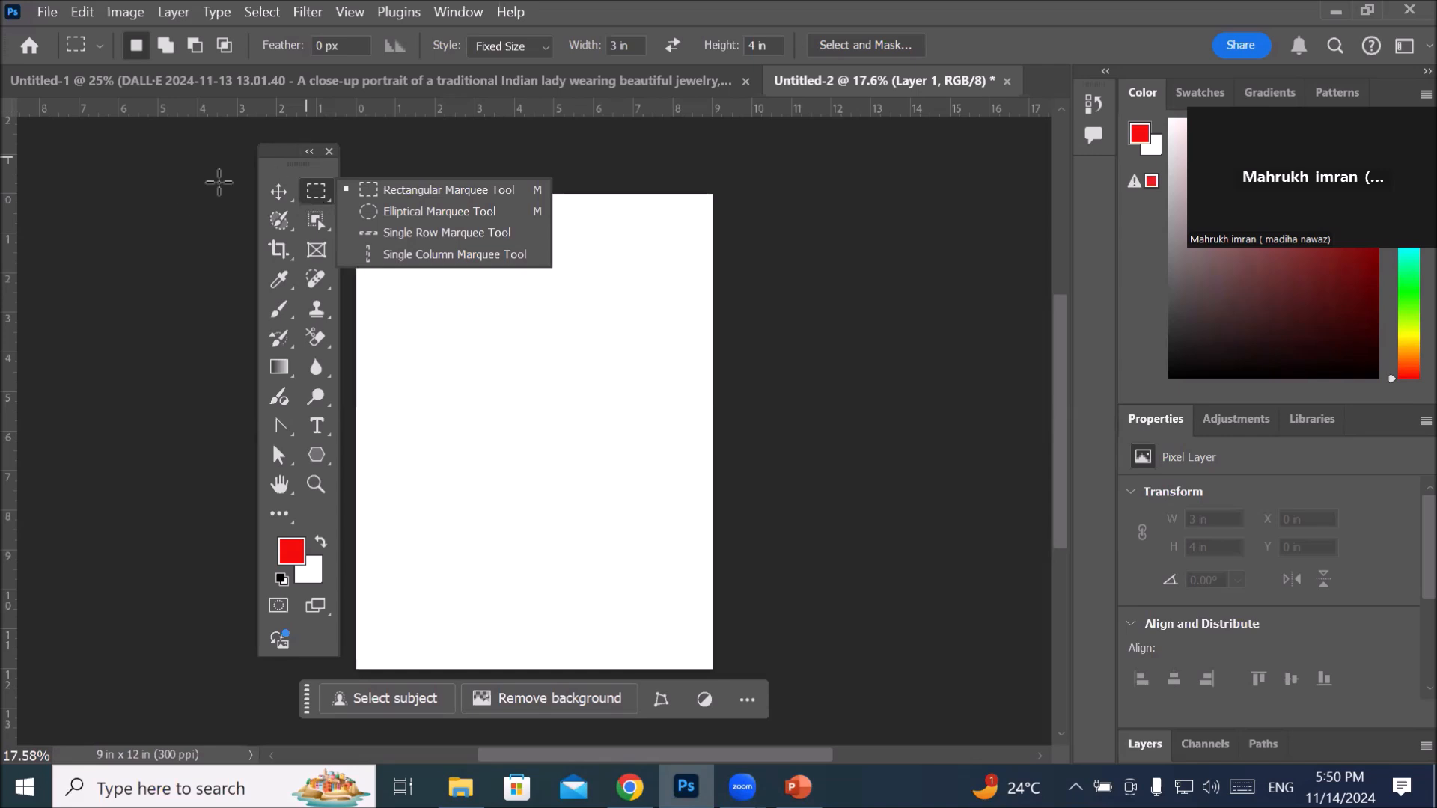
pyautogui.click(277, 223)
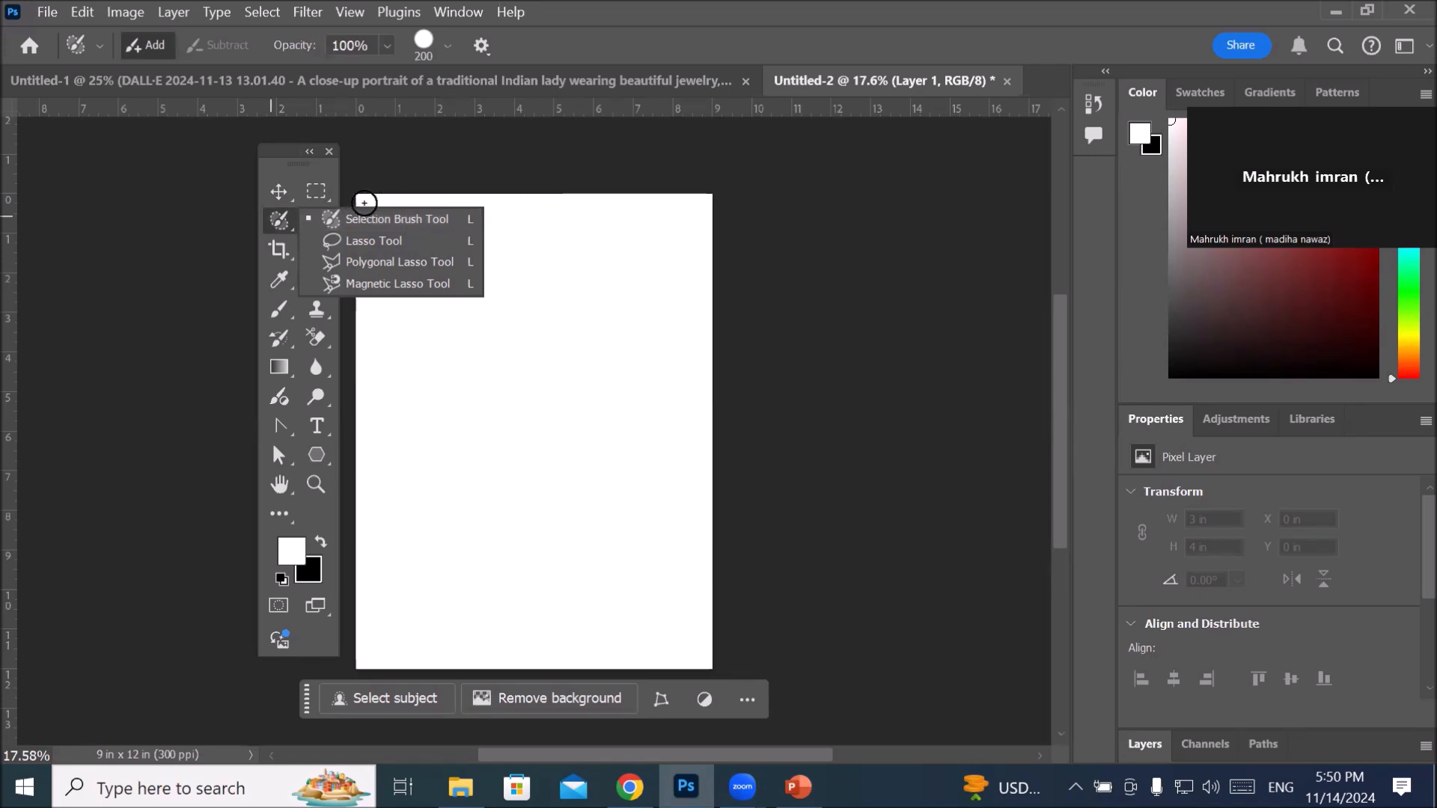
pyautogui.click(280, 220)
pyautogui.click(322, 224)
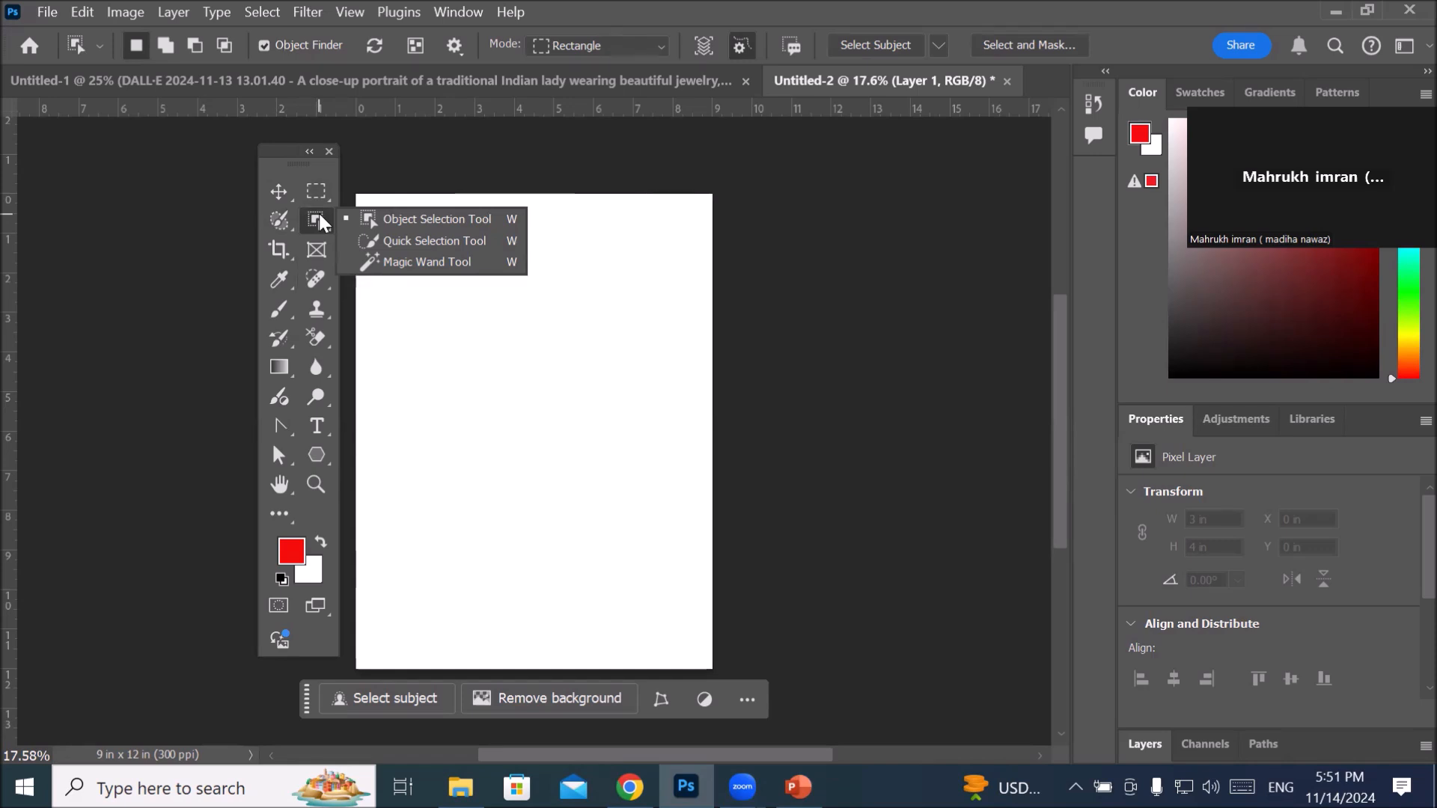
# Step: Pick the Object Selection Tool, undo the last action and clear the selection on the canvas
pyautogui.click(410, 220)
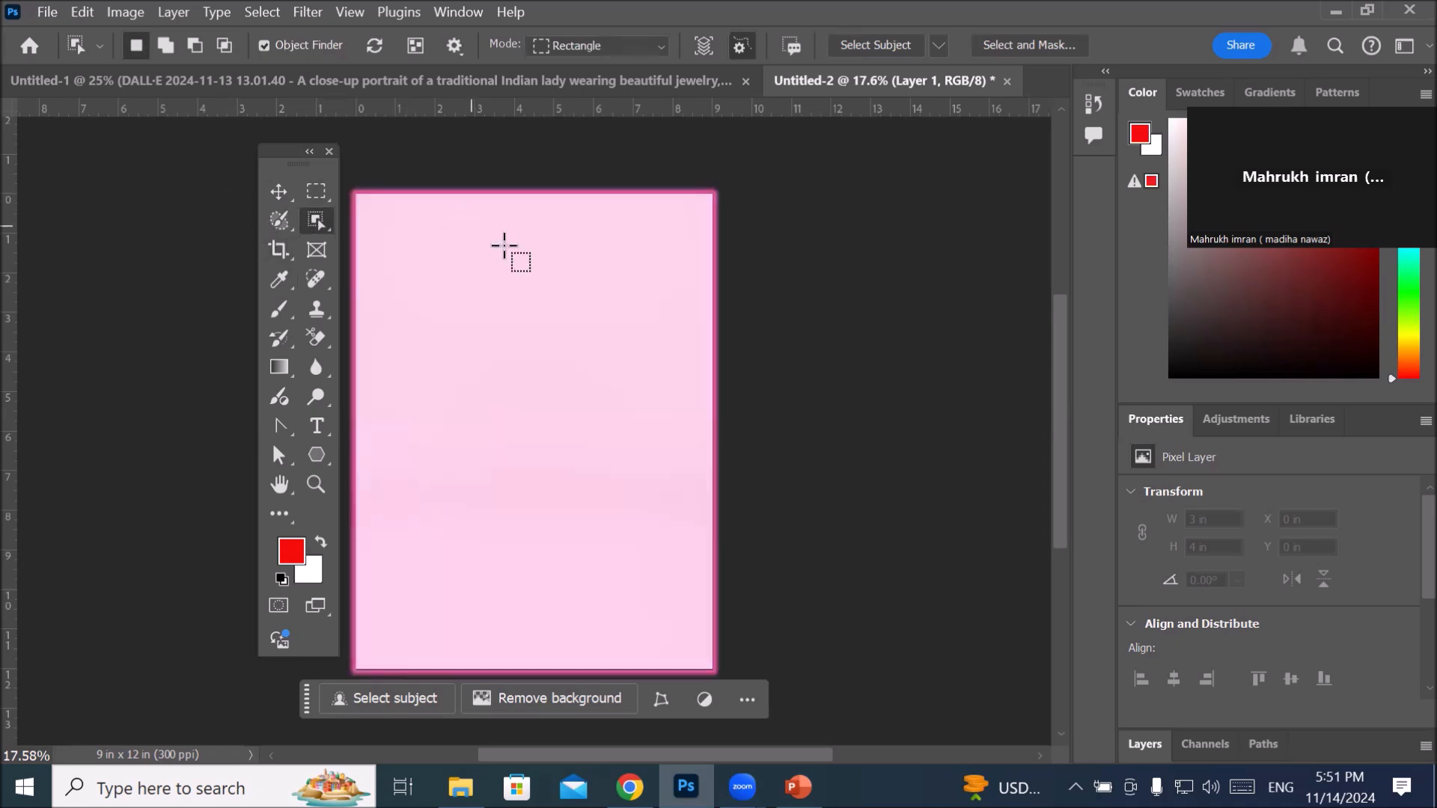
pyautogui.hotkey('ctrl', 'z')
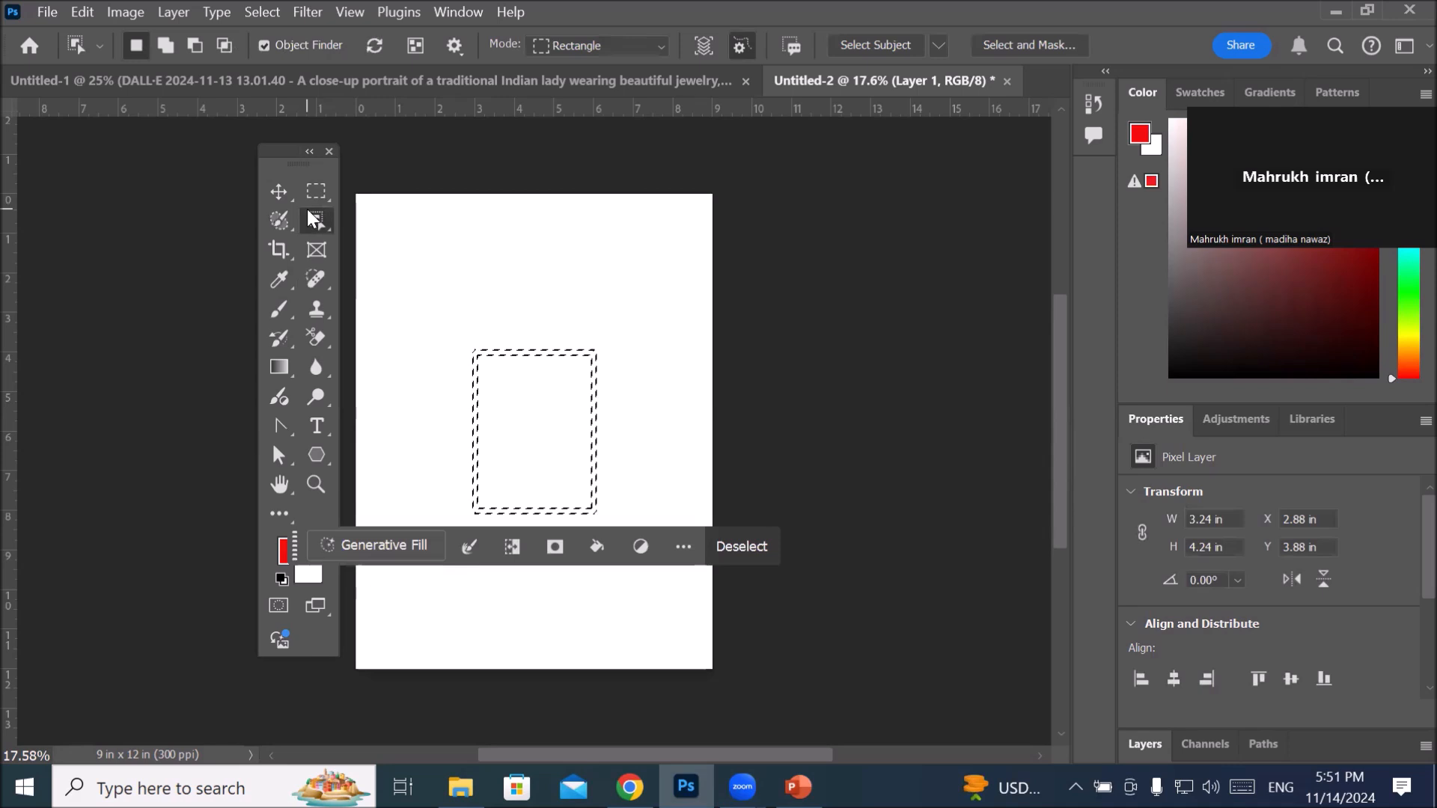
pyautogui.hotkey('ctrl', 'd')
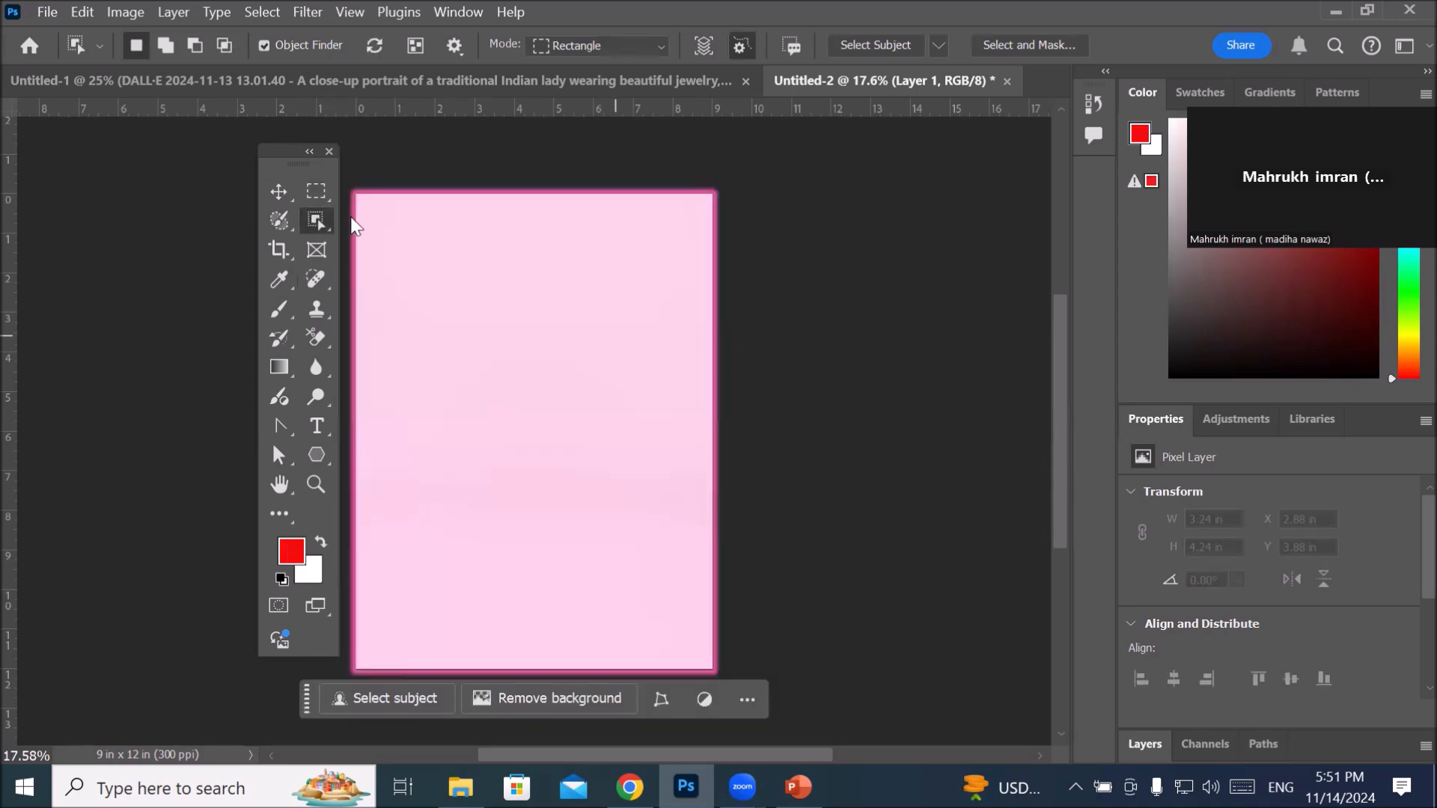
# Step: Choose the Rectangular Marquee Tool and move the floating toolbox farther away from the page
pyautogui.click(317, 192)
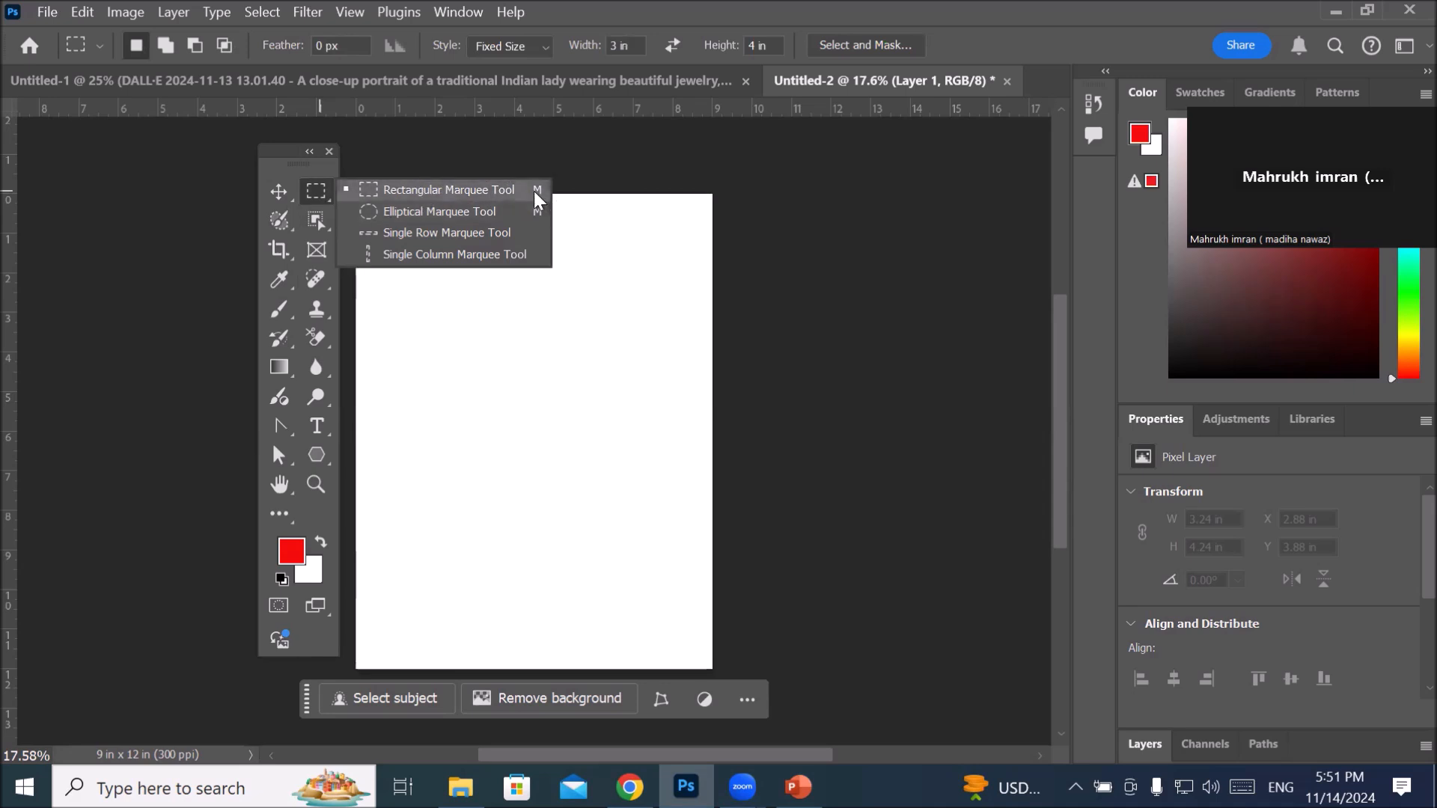
pyautogui.click(478, 197)
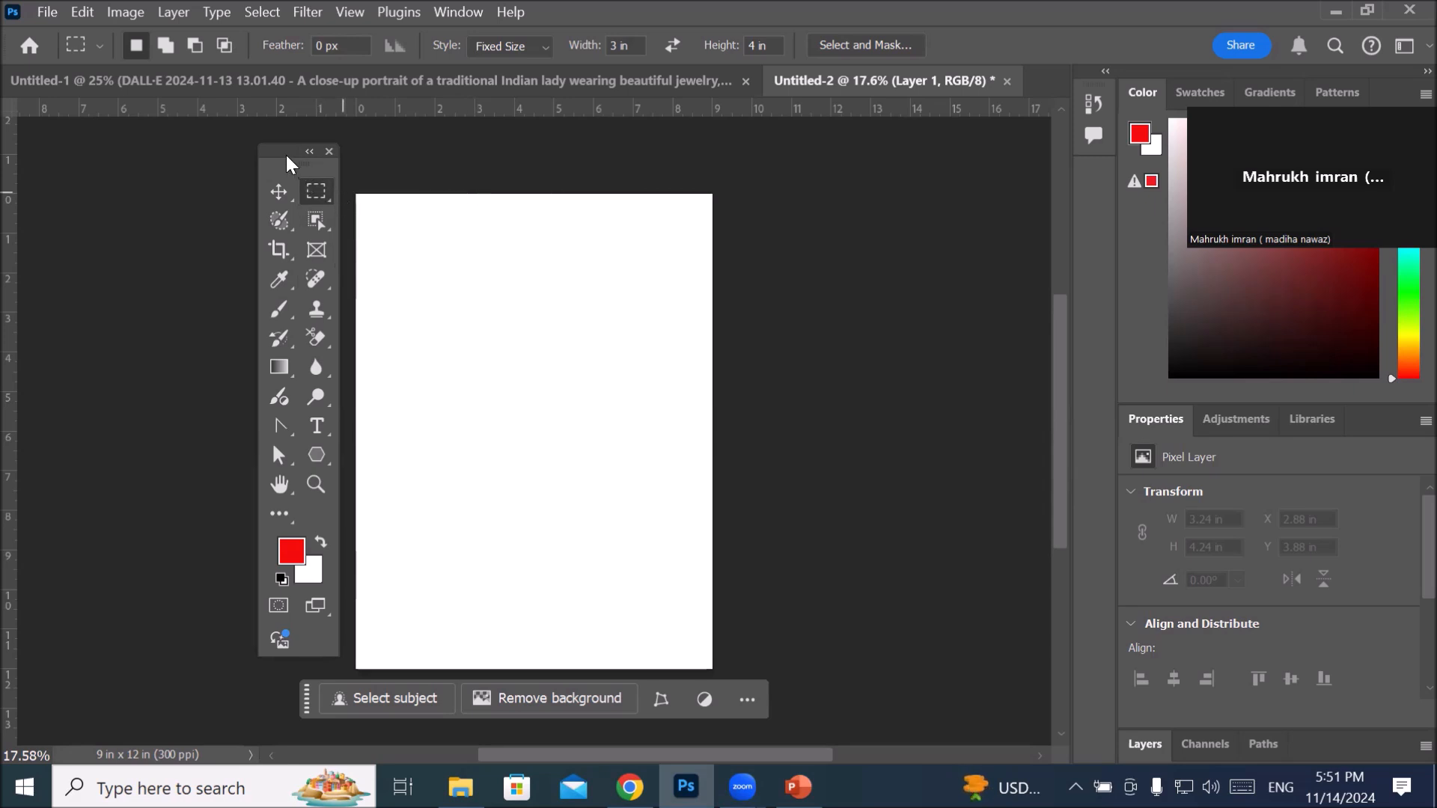
pyautogui.moveTo(291, 159); pyautogui.dragTo(212, 149)
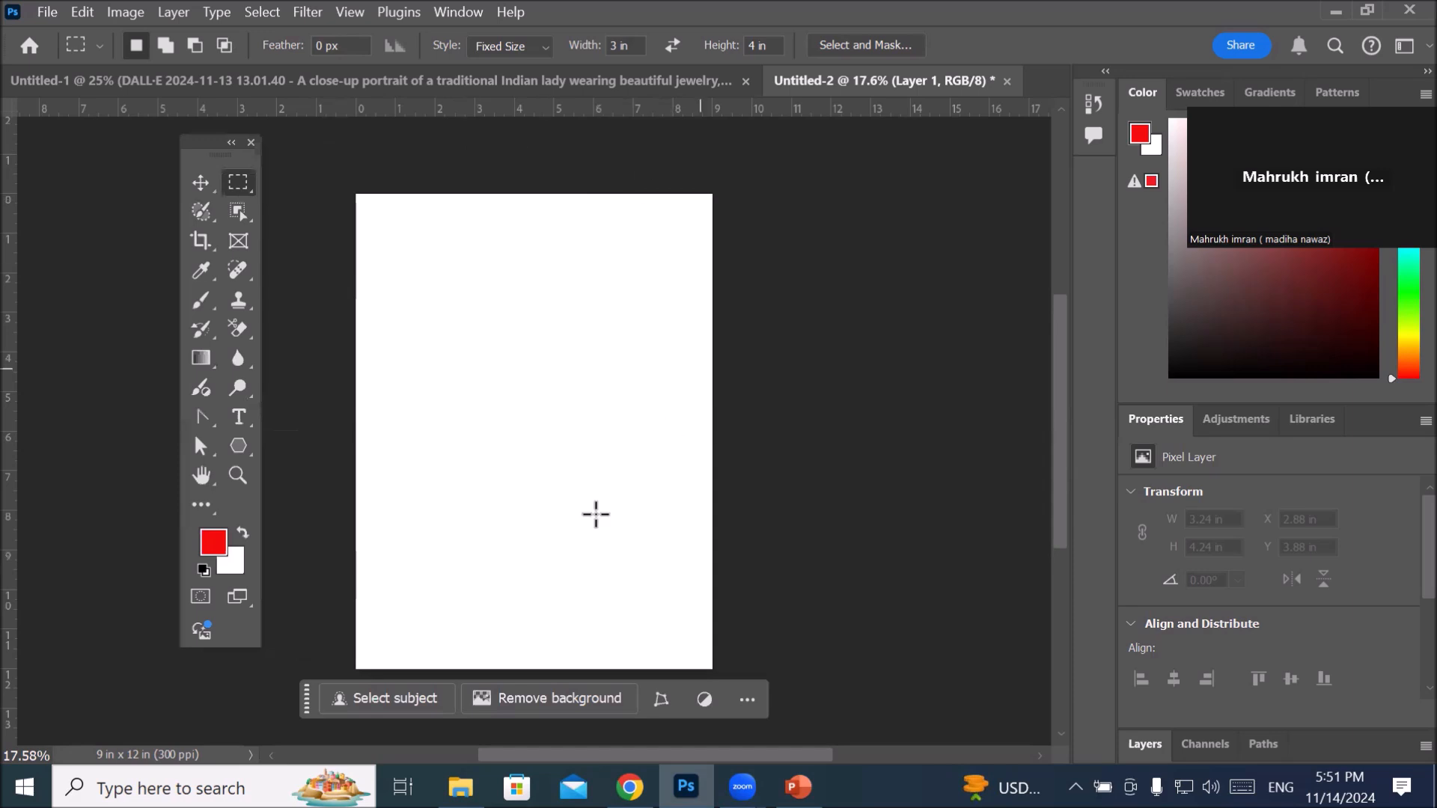
# Step: Detach the Layers panel so it floats over the workspace, and clear the stray marquee selection
pyautogui.click(1155, 755)
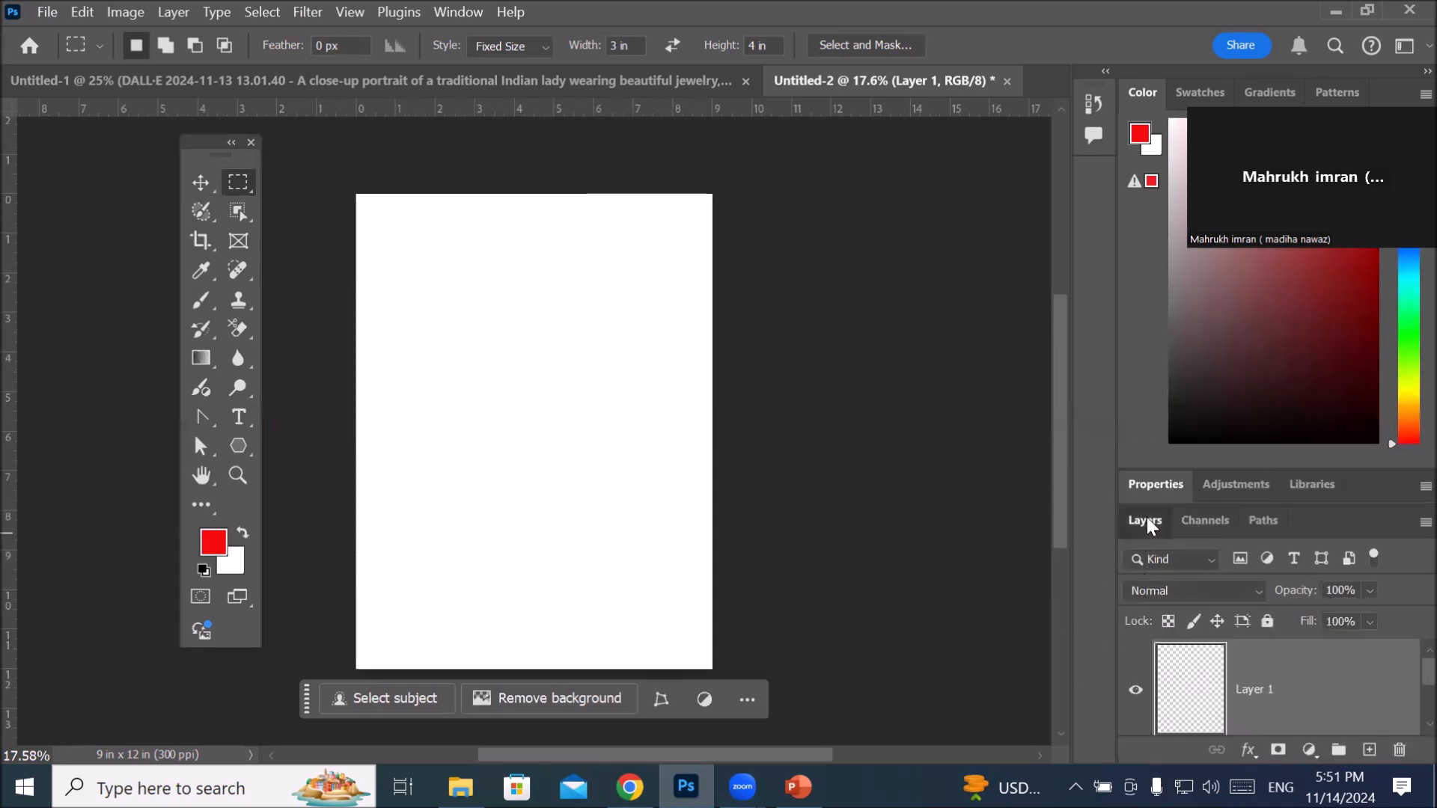
pyautogui.moveTo(1146, 524); pyautogui.dragTo(1000, 391)
pyautogui.click(824, 203)
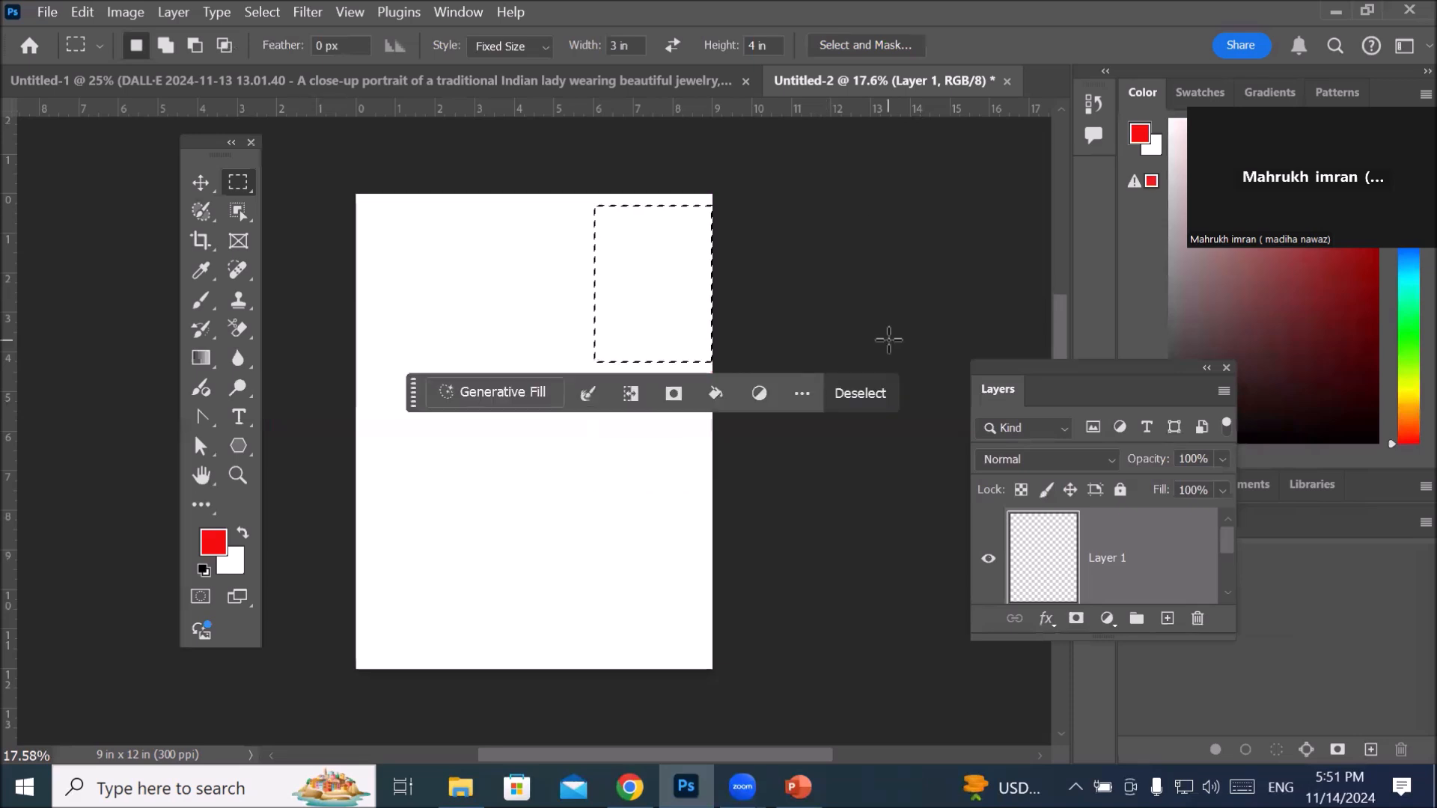
pyautogui.click(904, 328)
pyautogui.hotkey('ctrl', 'd')
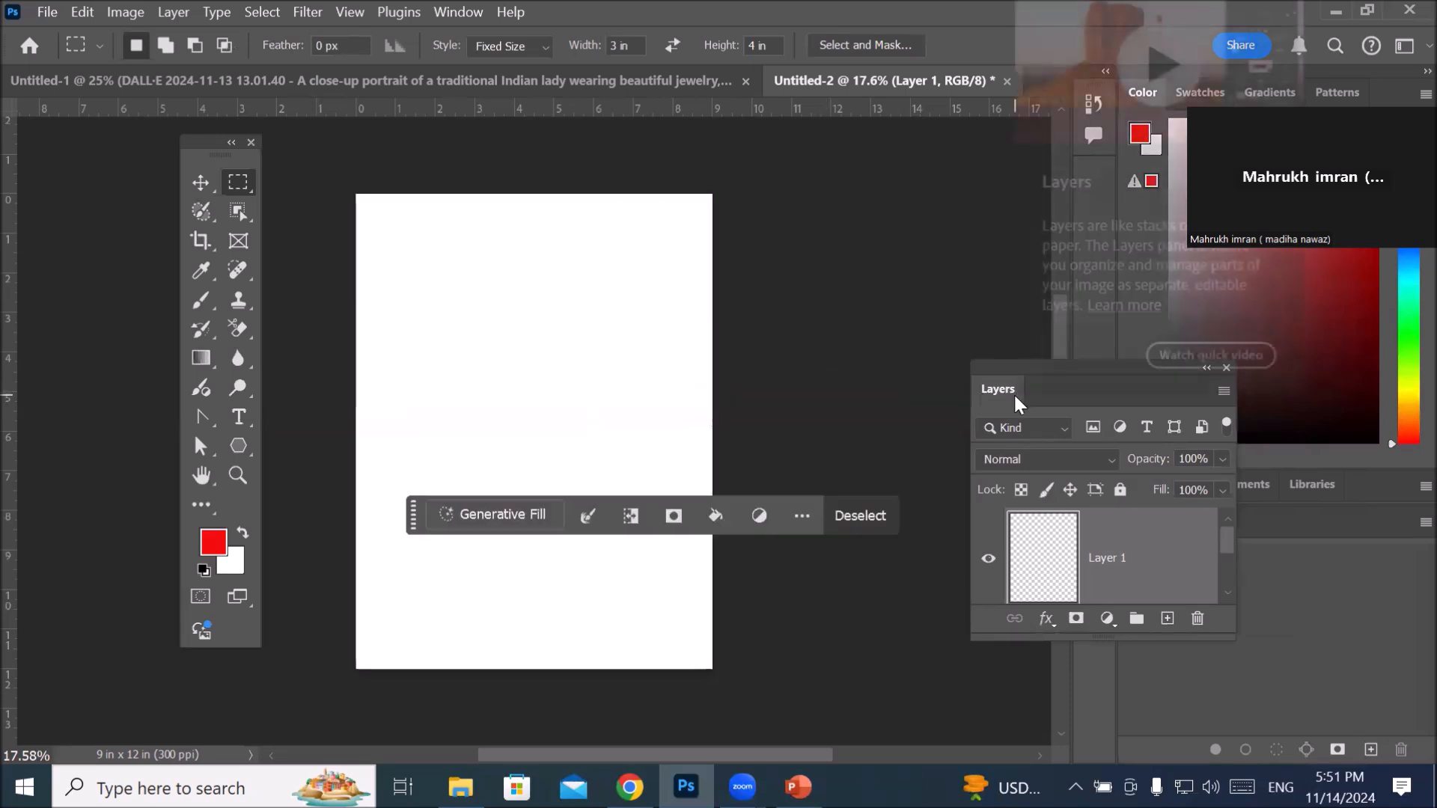
# Step: Place the expanded Layers panel beside the page and lengthen it to fit both layers
pyautogui.moveTo(988, 362); pyautogui.dragTo(787, 161)
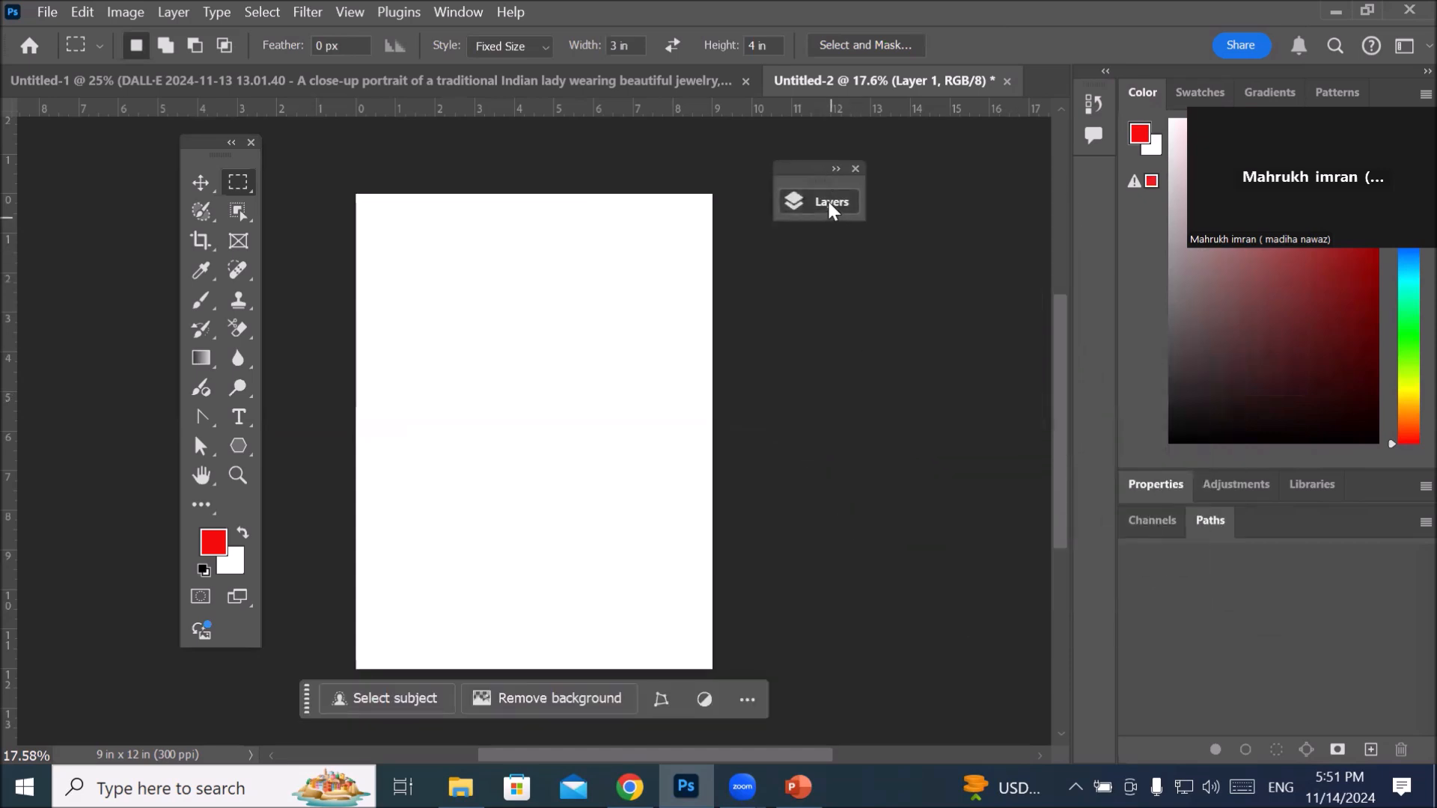
pyautogui.click(830, 205)
pyautogui.moveTo(640, 197); pyautogui.dragTo(875, 203)
pyautogui.moveTo(857, 442); pyautogui.dragTo(887, 602)
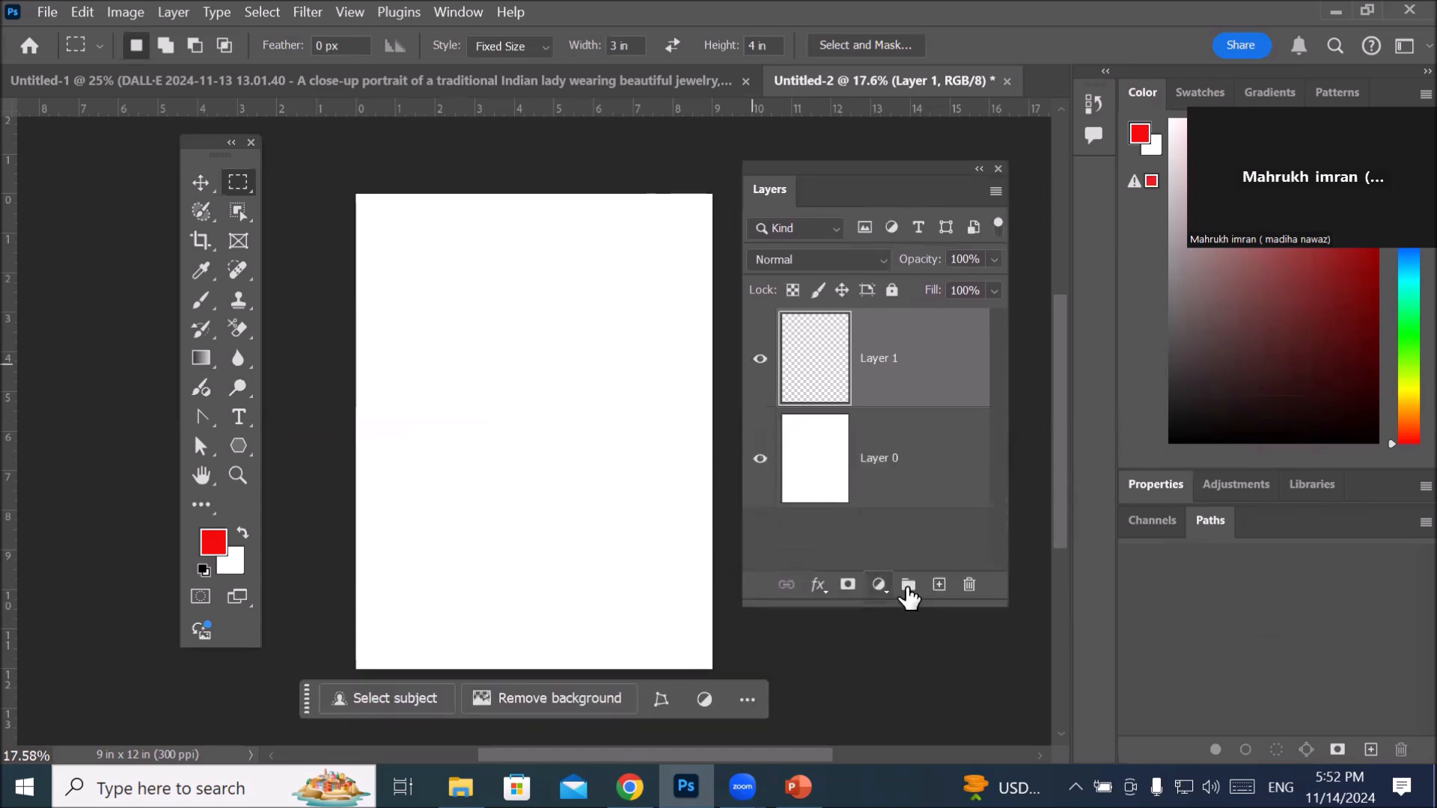
# Step: Delete Layer 1
pyautogui.click(970, 584)
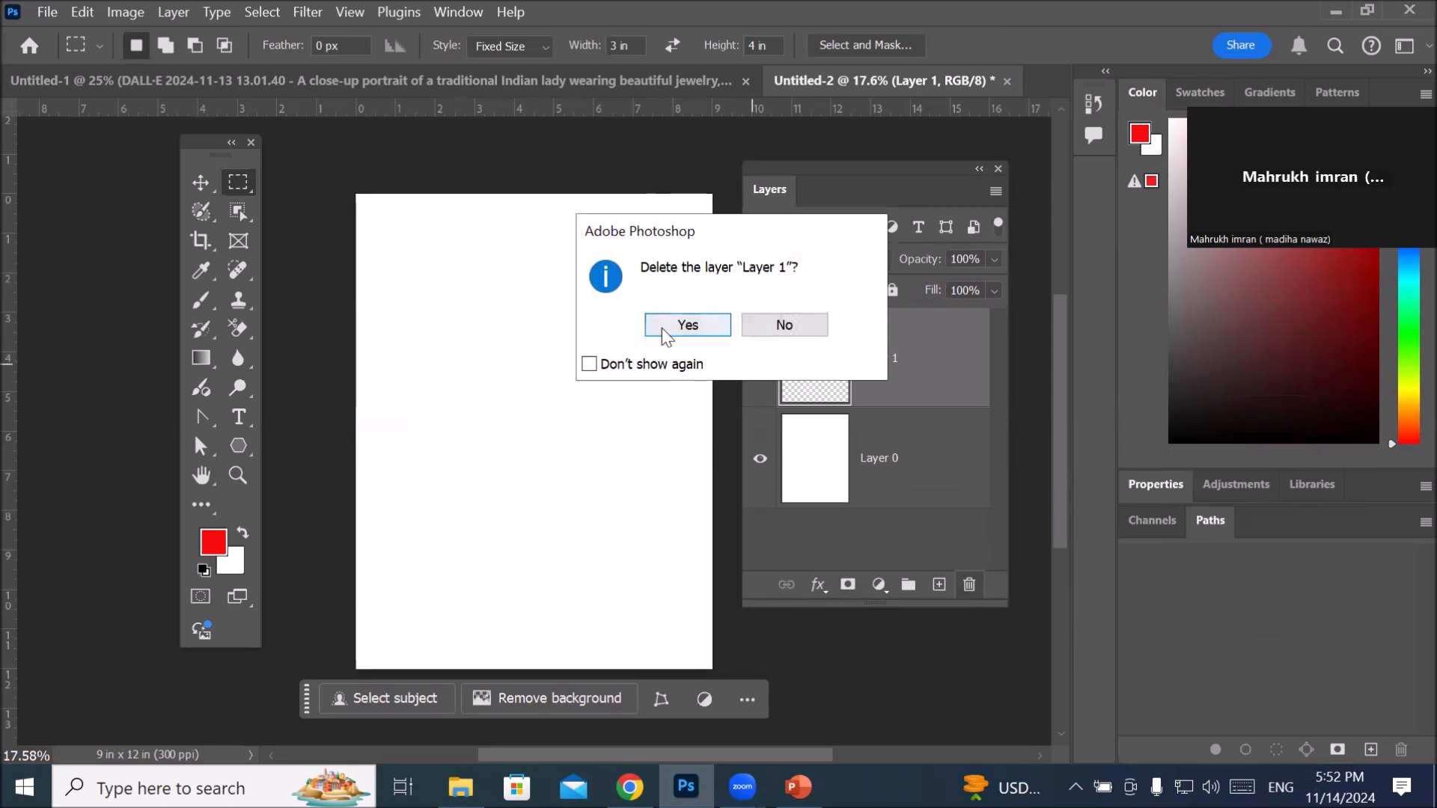
pyautogui.click(666, 327)
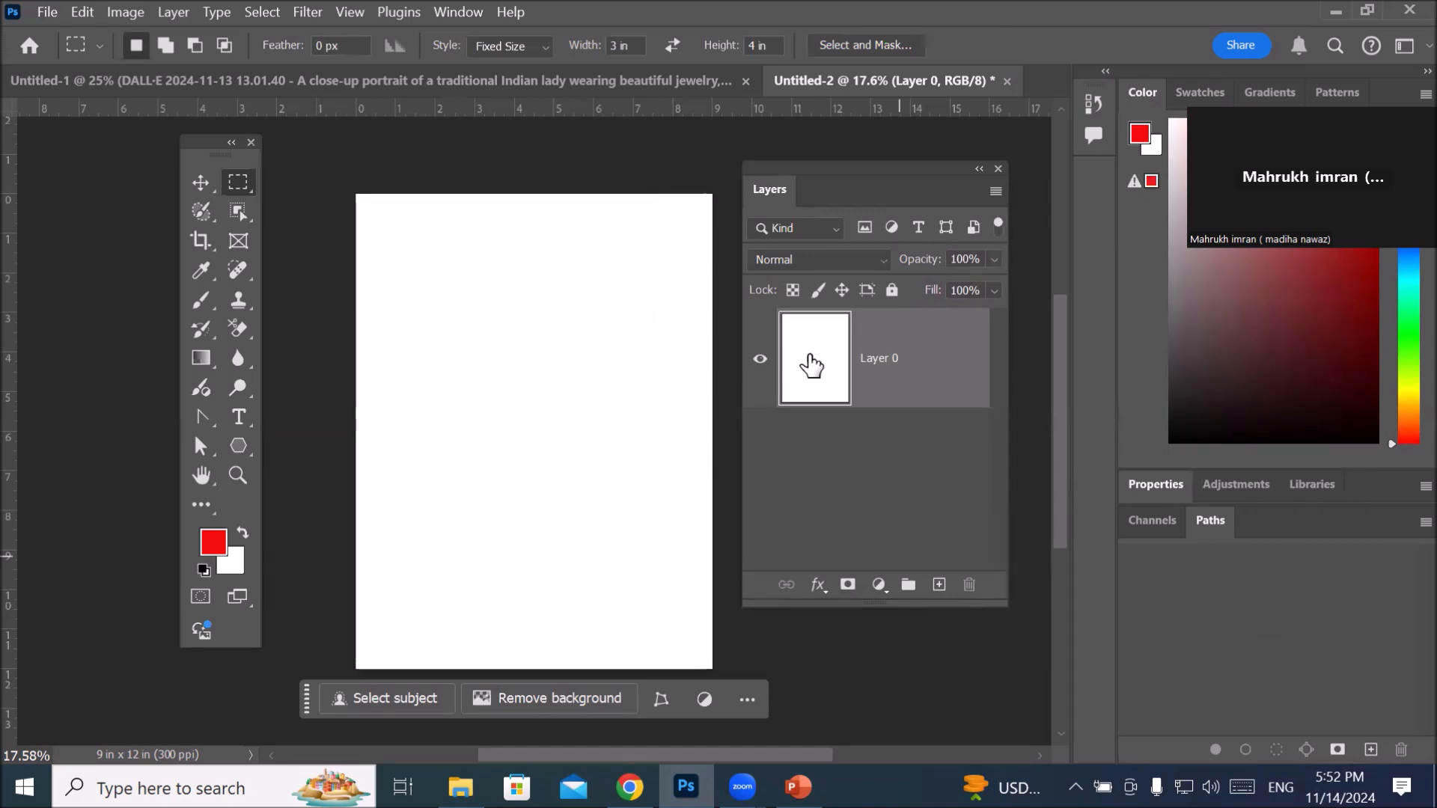
# Step: Using the 900 px Brush in red, paint a dab in each page corner and a straight vertical stroke down the centre of Layer 0
pyautogui.click(199, 301)
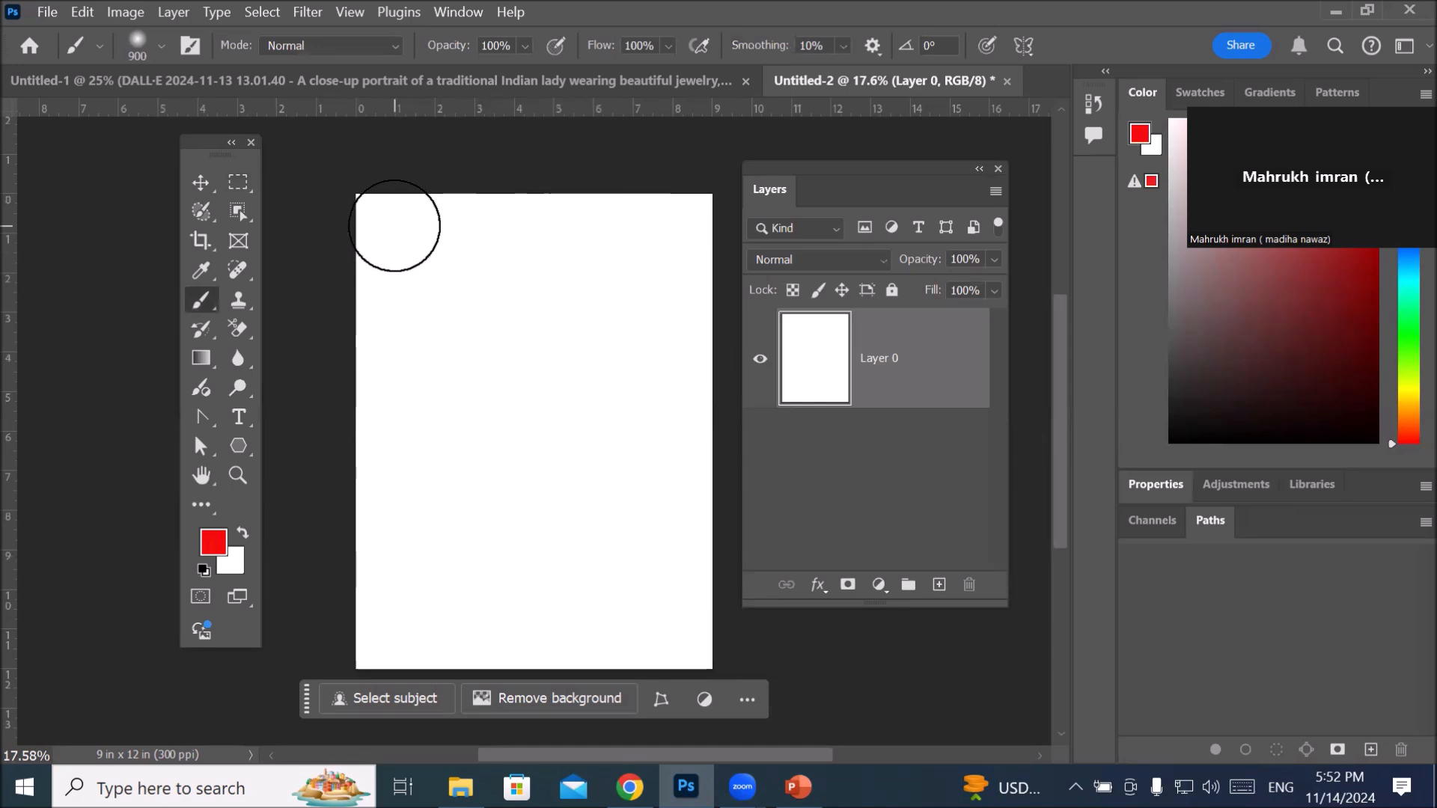
pyautogui.click(369, 216)
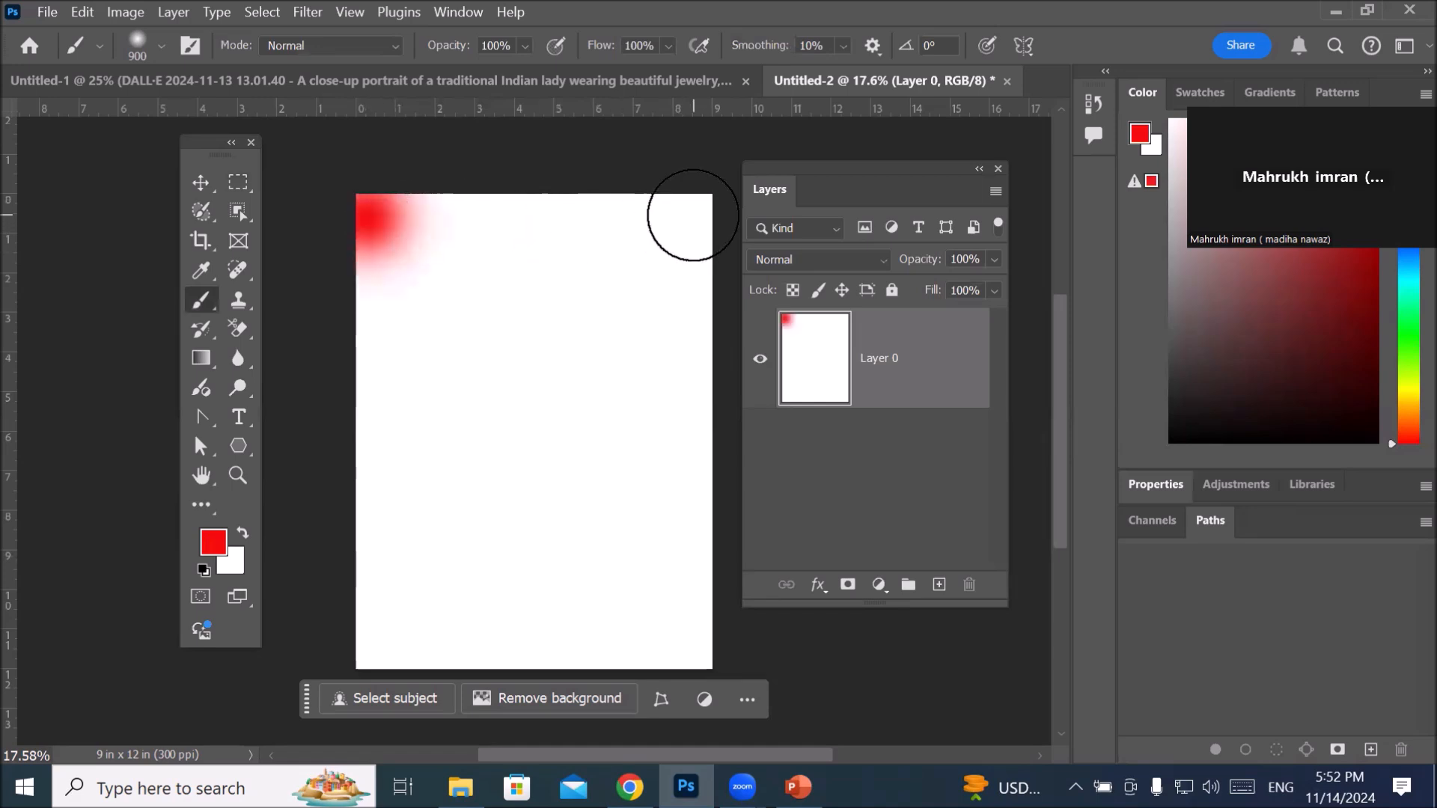
pyautogui.click(690, 219)
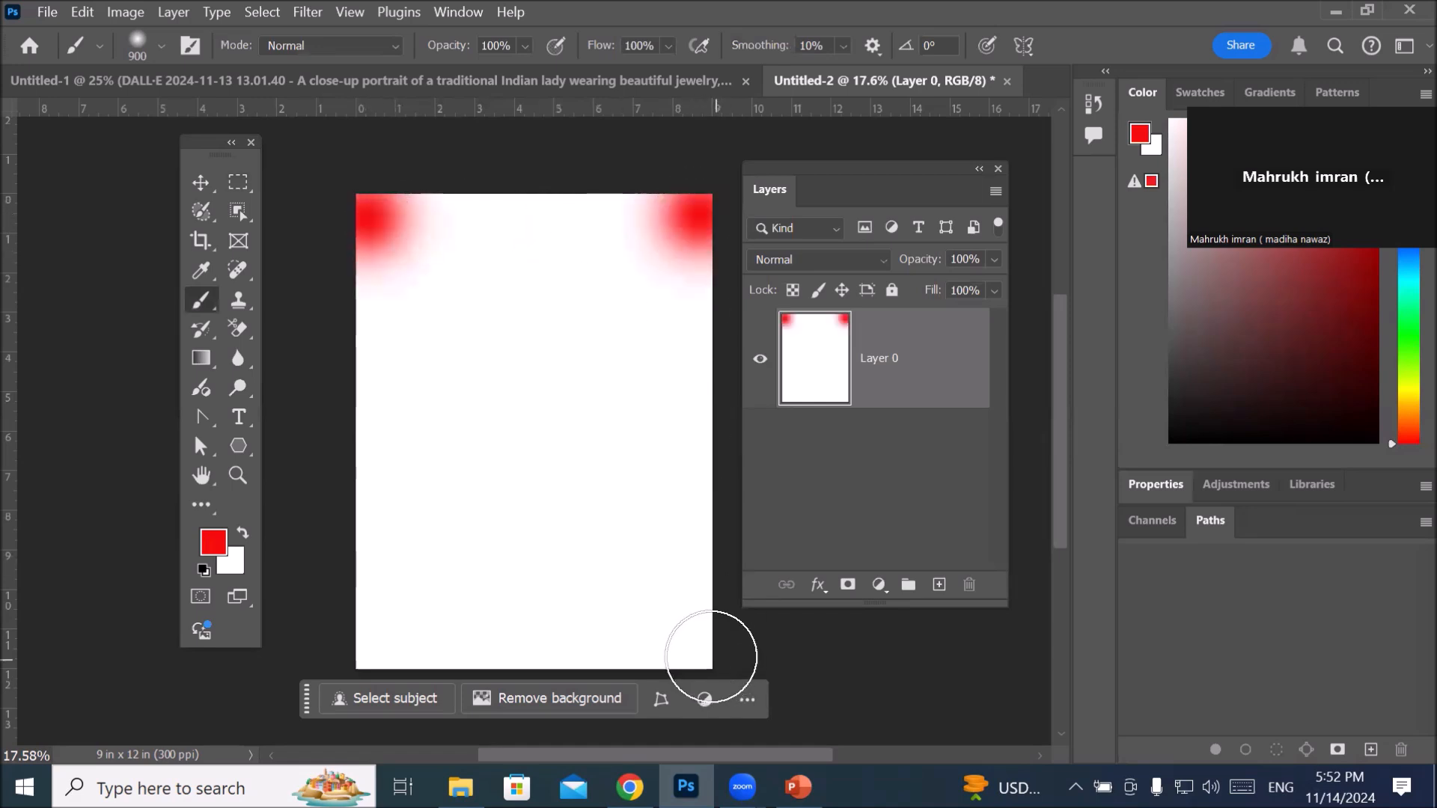
pyautogui.click(692, 645)
pyautogui.click(366, 654)
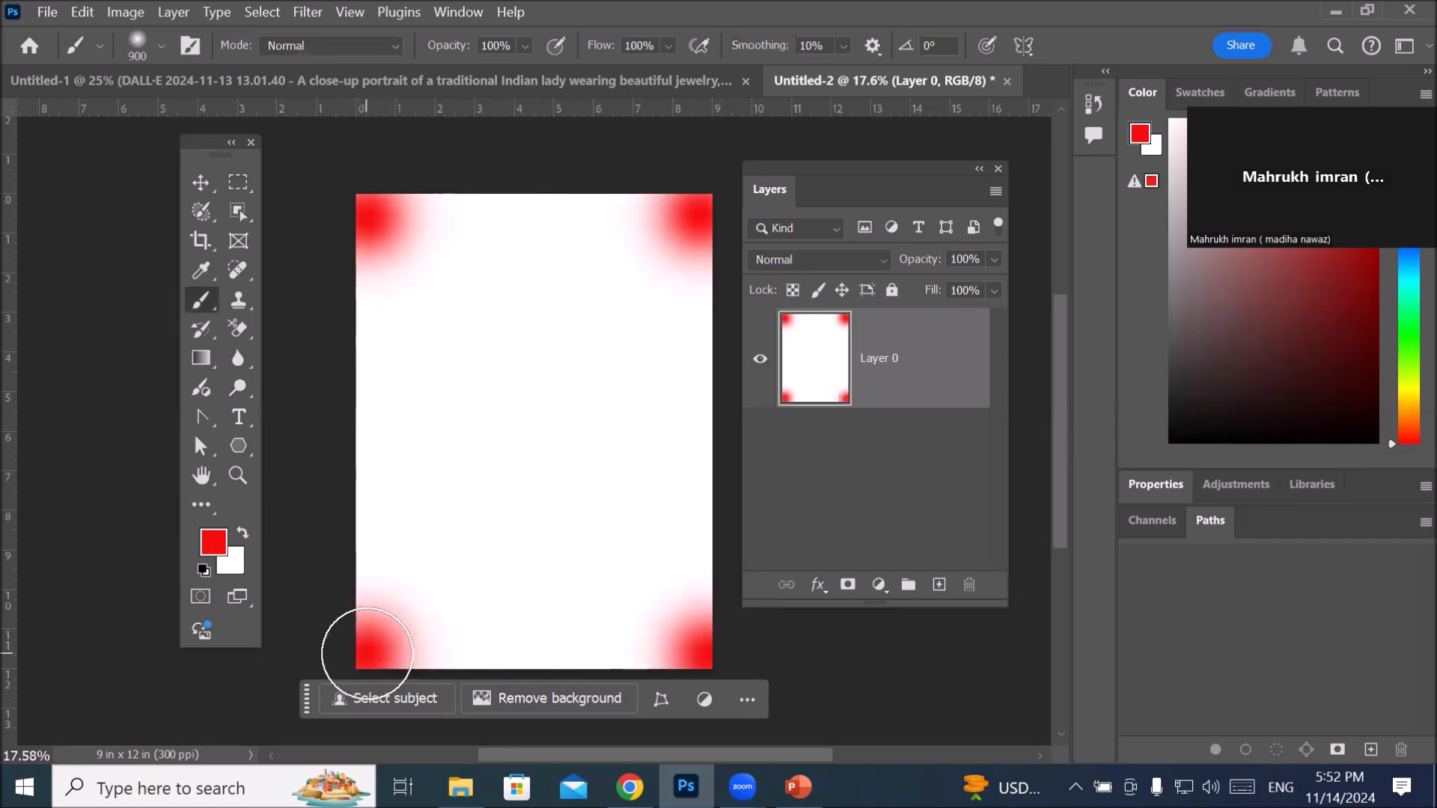
pyautogui.click(541, 238)
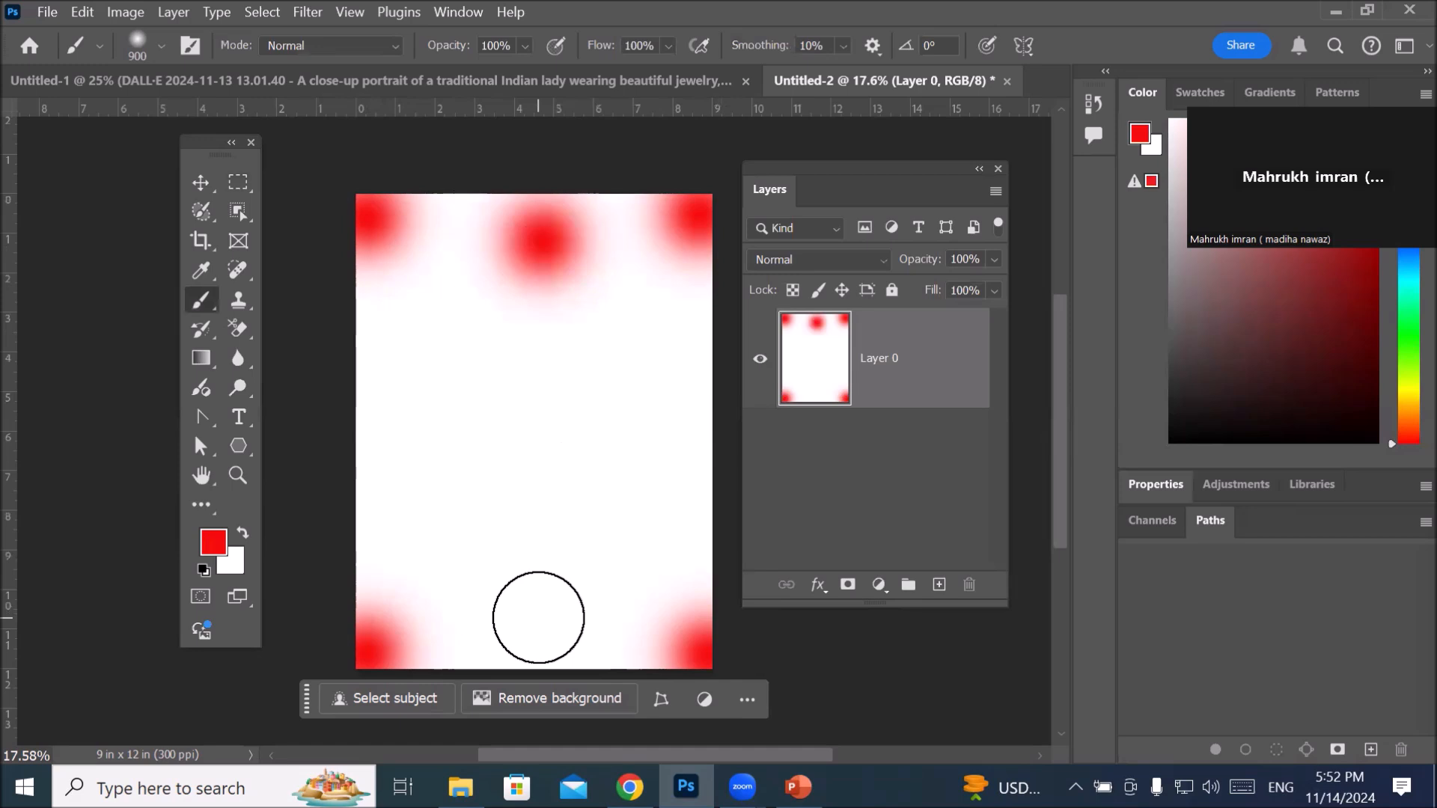
pyautogui.keyDown('shift'); pyautogui.click(539, 618); pyautogui.keyUp('shift')
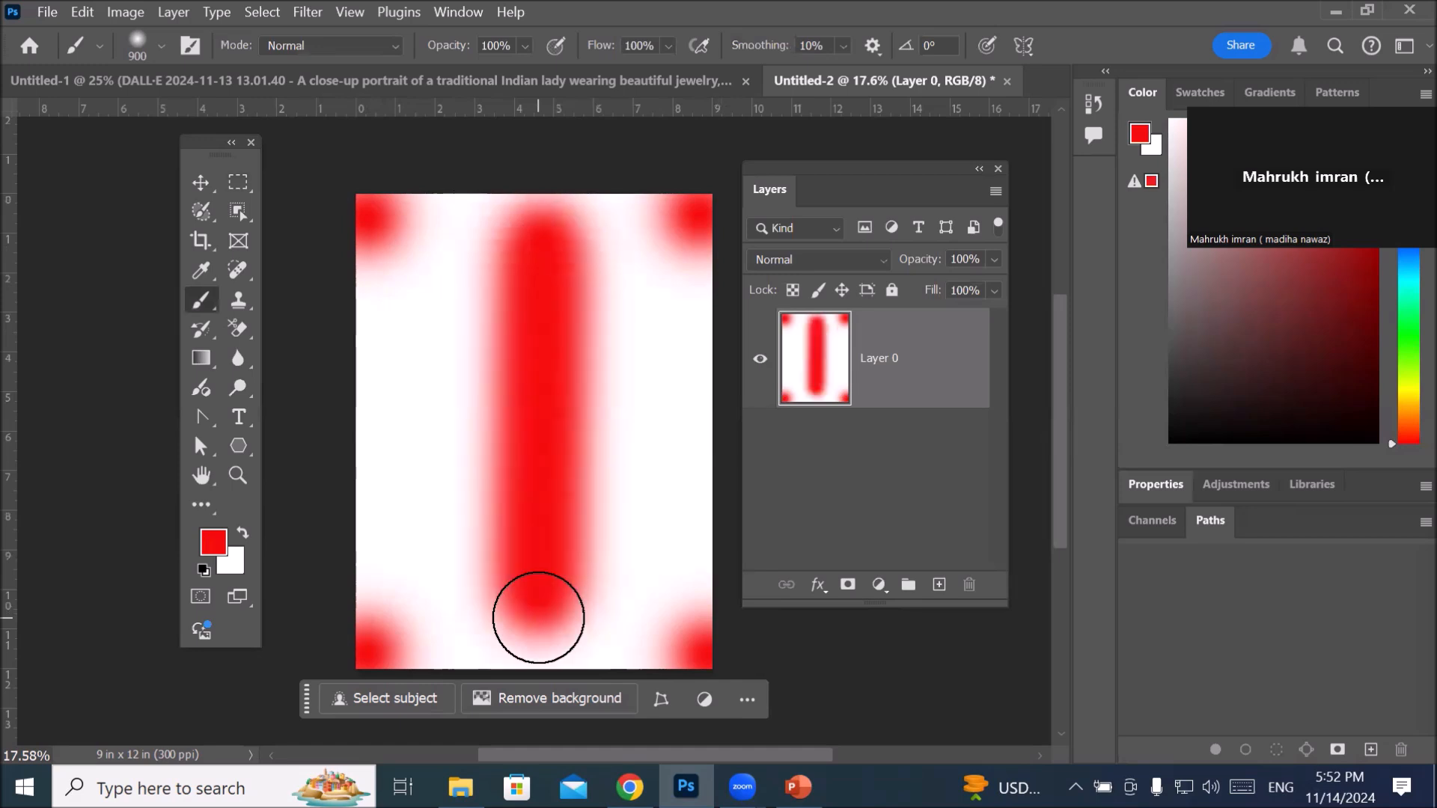
# Step: Set the foreground colour to blue 2034f5 and paint one brush dab midway down each side edge of the page
pyautogui.click(214, 541)
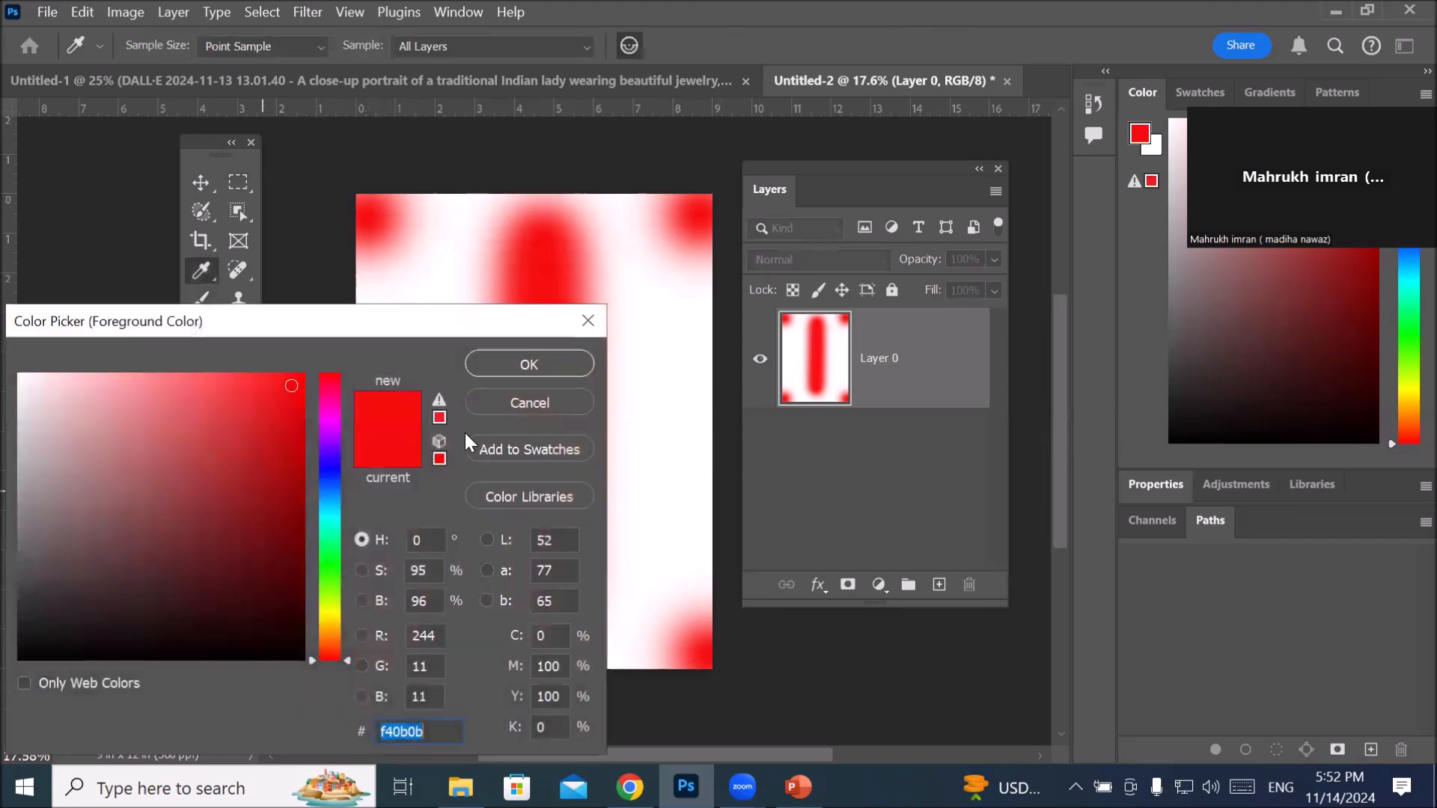
pyautogui.click(320, 479)
pyautogui.click(262, 381)
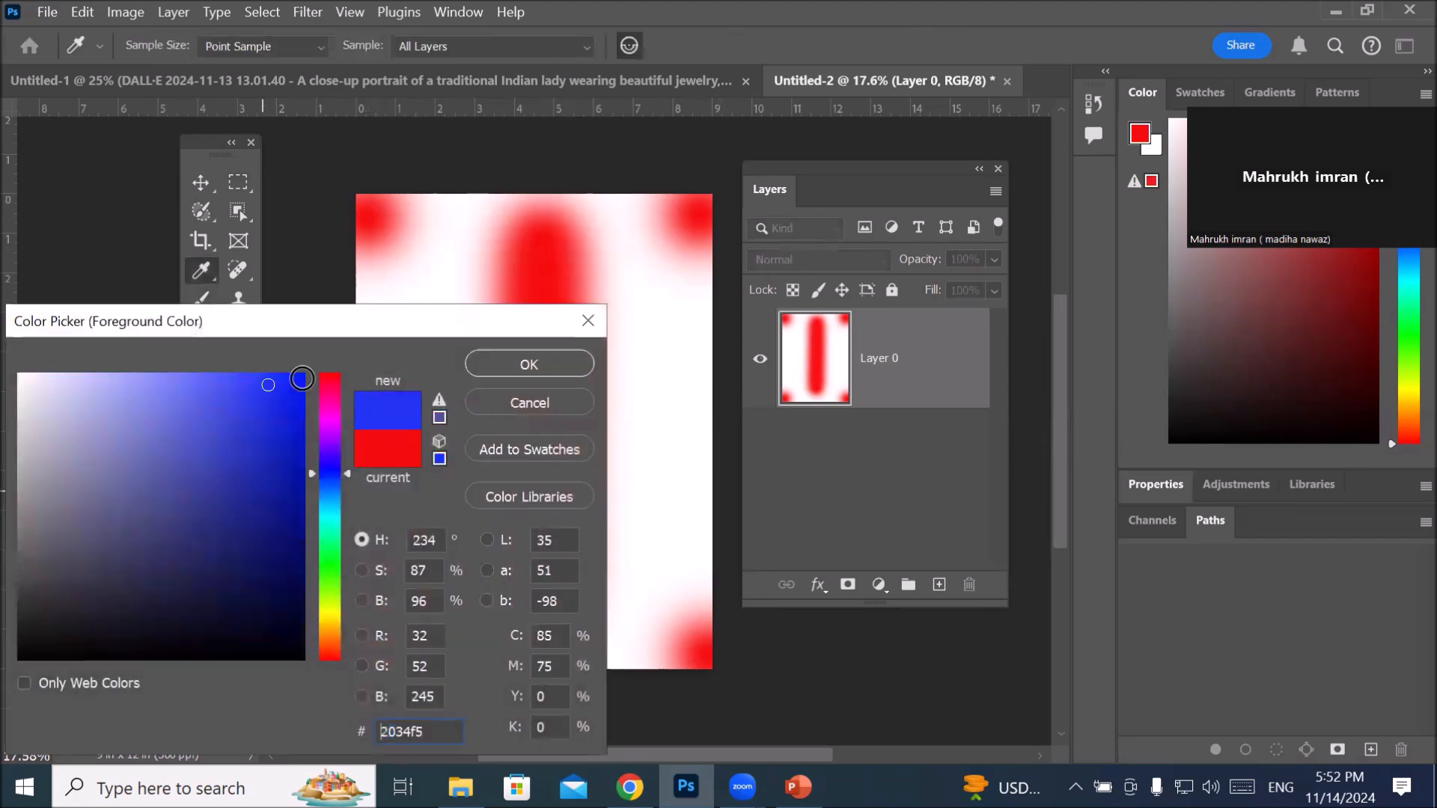
pyautogui.click(530, 364)
pyautogui.click(391, 431)
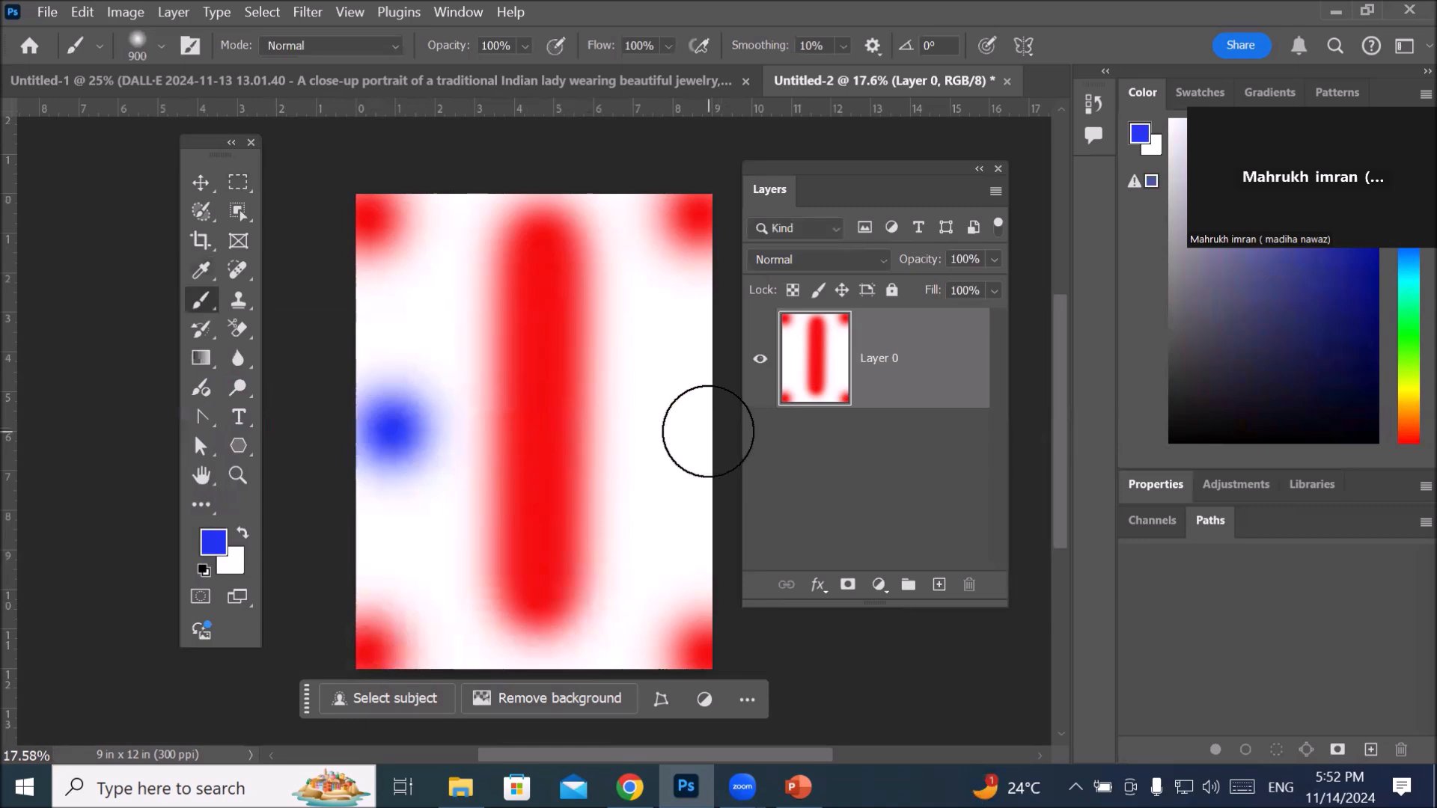
pyautogui.click(704, 429)
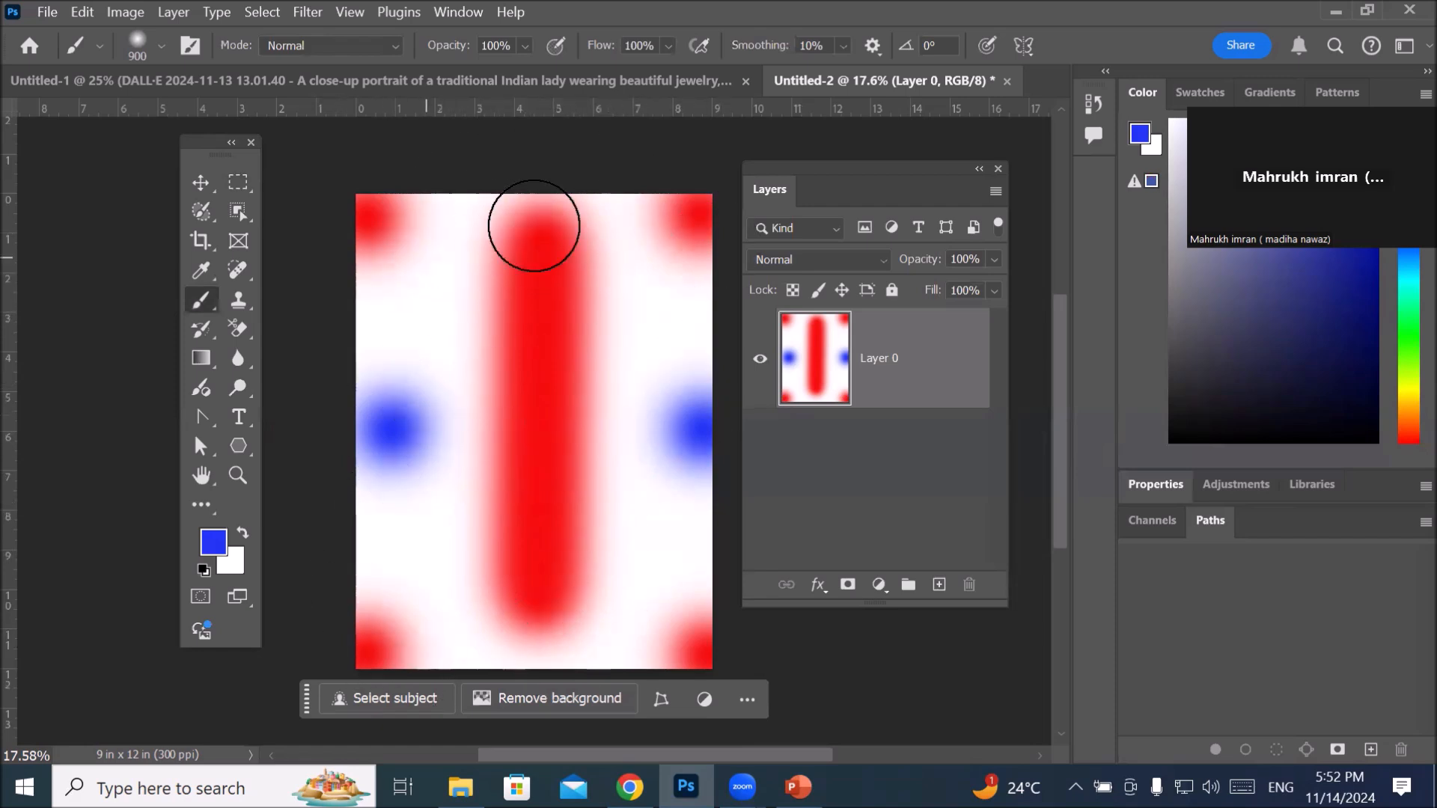
# Step: Undo all the red and blue brush strokes on Layer 0 back to a blank white page
pyautogui.moveTo(632, 267)
pyautogui.mouseDown()
pyautogui.moveTo(366, 552)
pyautogui.moveTo(784, 326)
pyautogui.mouseUp()
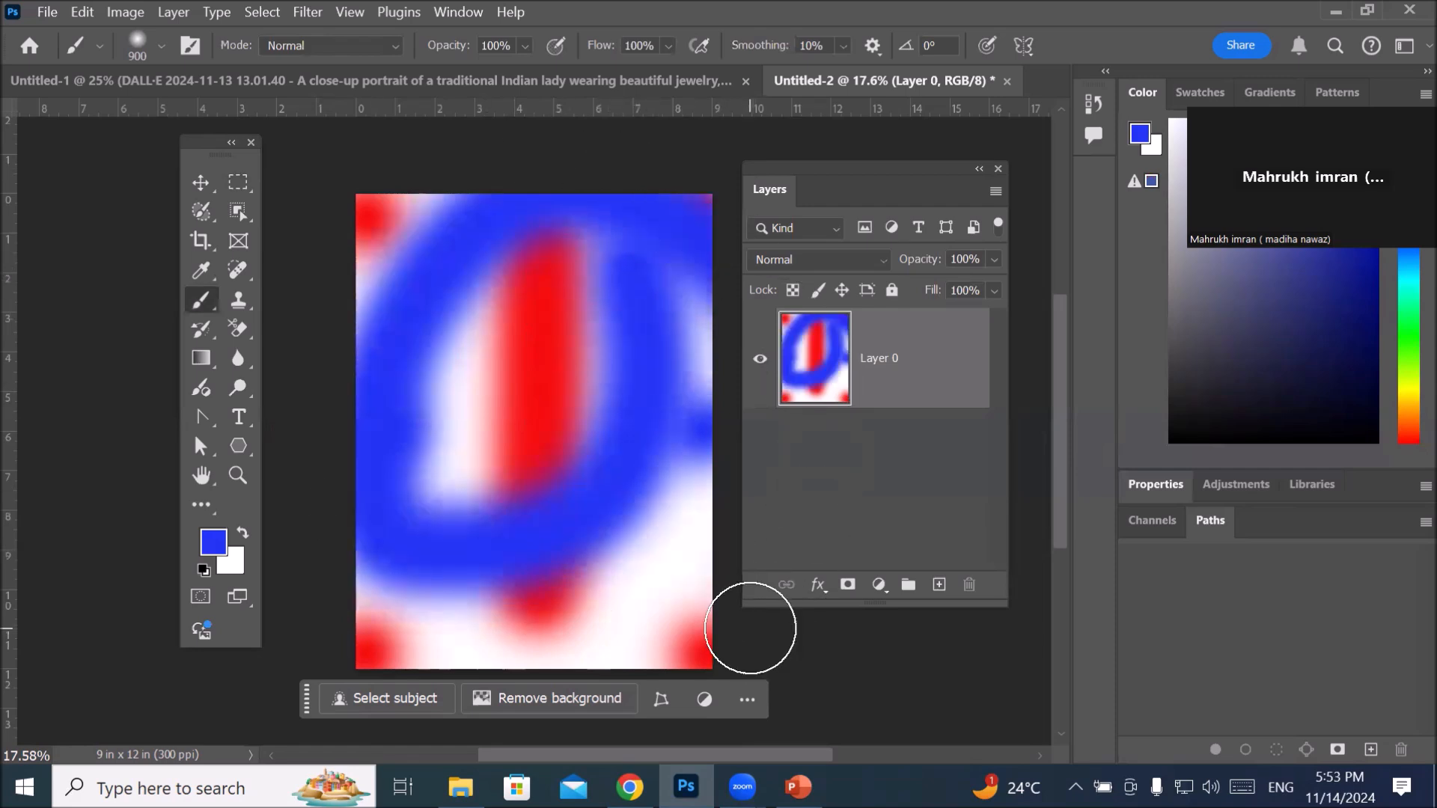
pyautogui.hotkey('ctrl', 'z')
pyautogui.hotkey('ctrl', 'z')
pyautogui.hotkey('ctrl', 'z')
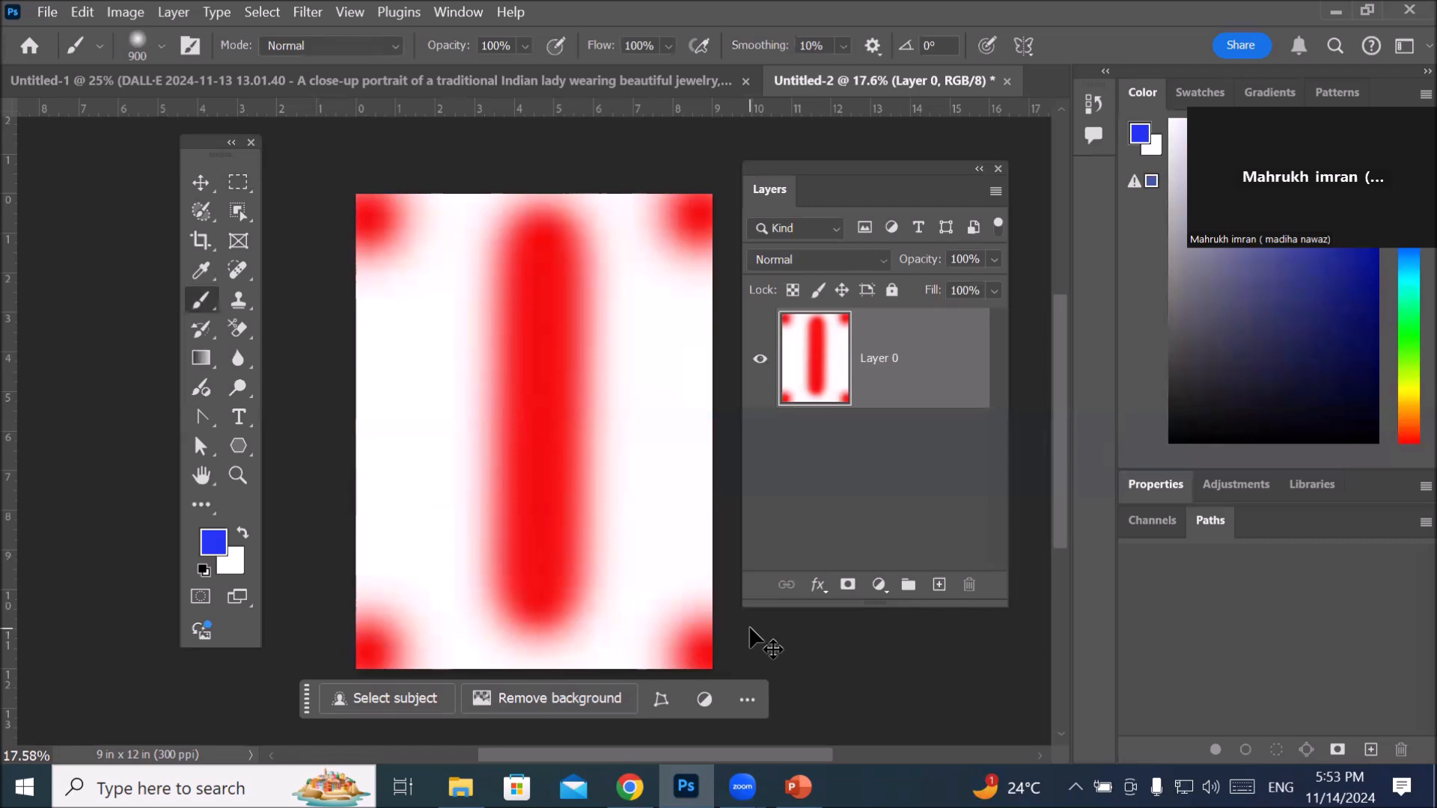
pyautogui.hotkey('ctrl', 'z')
pyautogui.hotkey('ctrl', 'z')
pyautogui.hotkey('ctrl', 'z')
pyautogui.hotkey('ctrl', 'z')
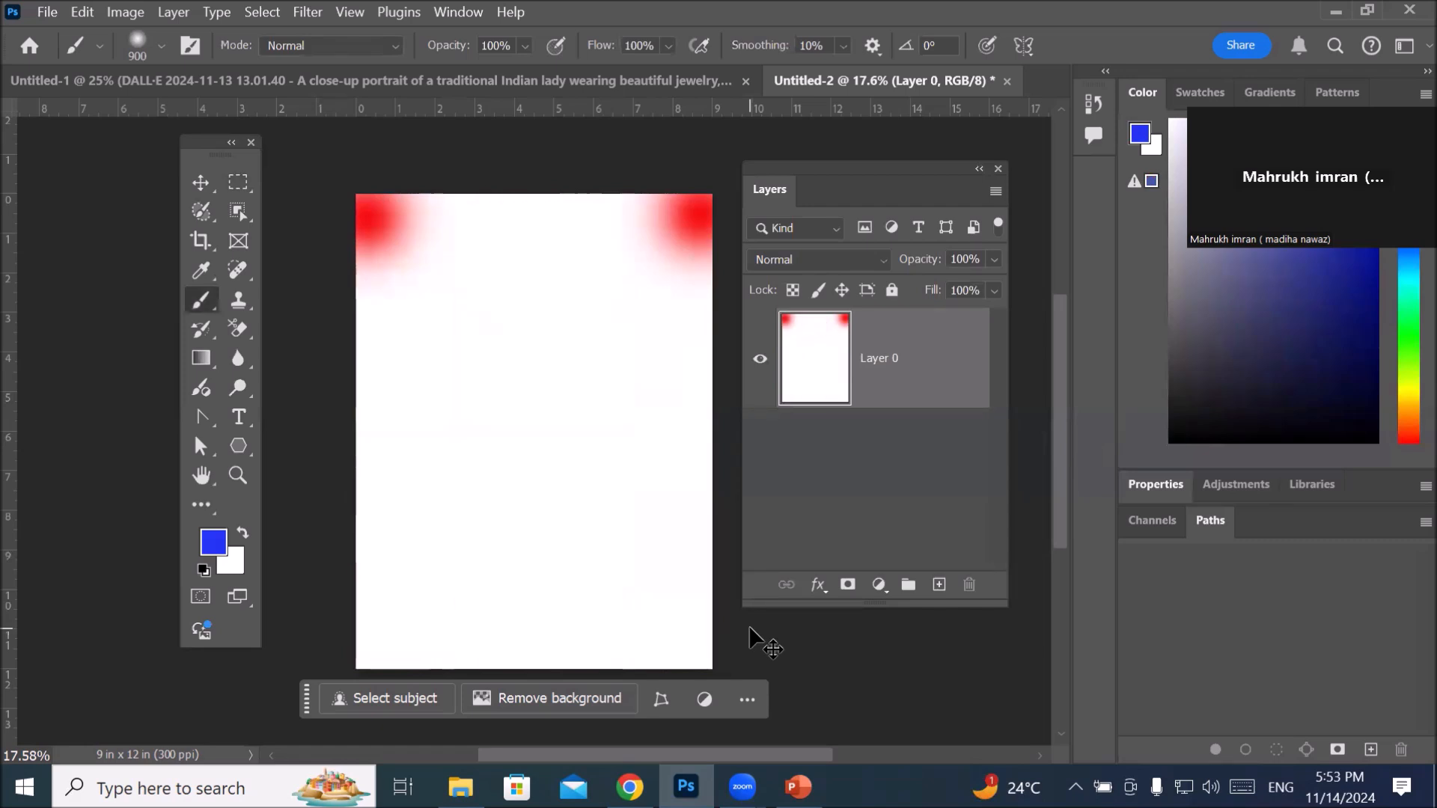
pyautogui.hotkey('ctrl', 'z')
pyautogui.hotkey('ctrl', 'z')
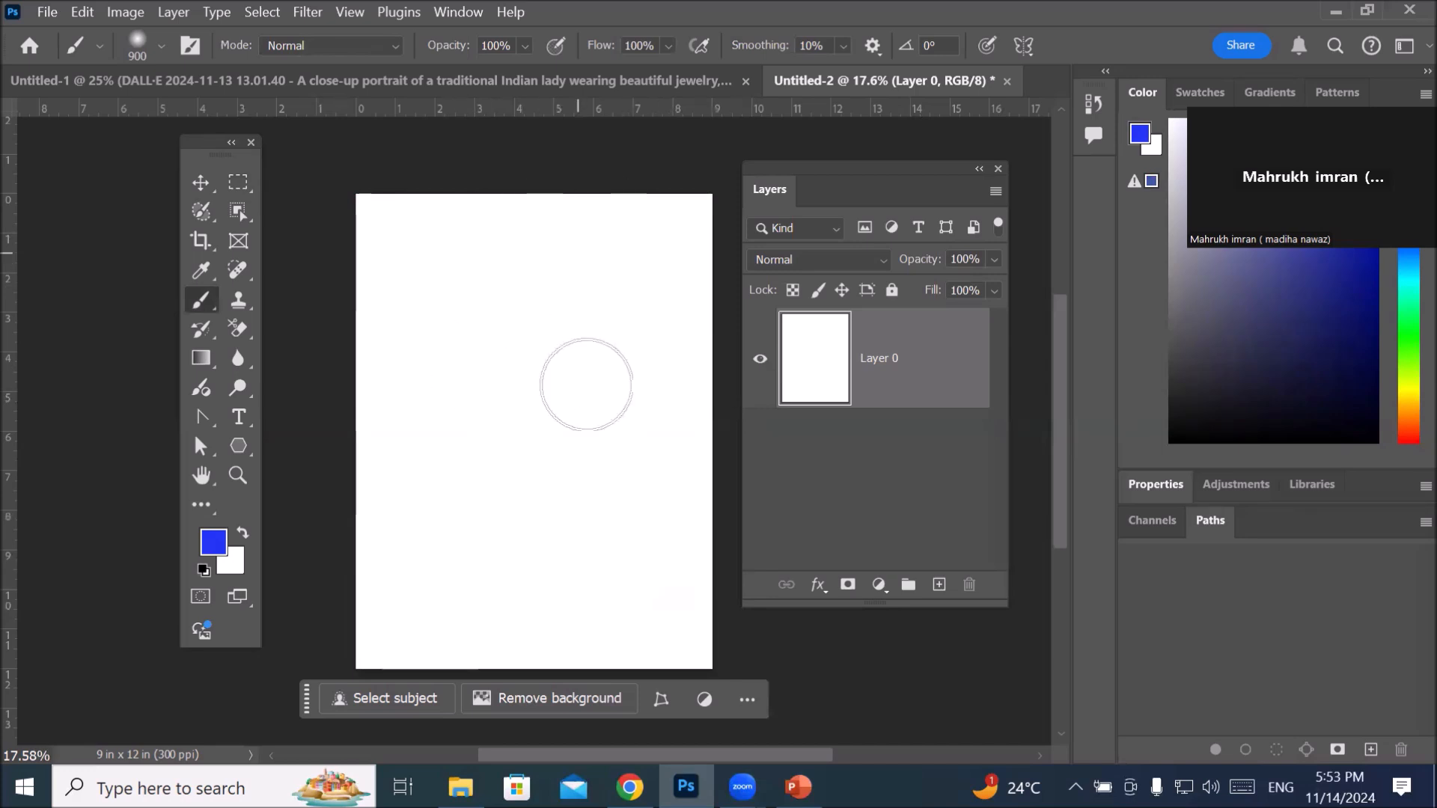
# Step: Add a new layer above Layer 0 and try a fixed-size 3 by 4 in rectangular marquee selection in the page's upper half
pyautogui.click(938, 587)
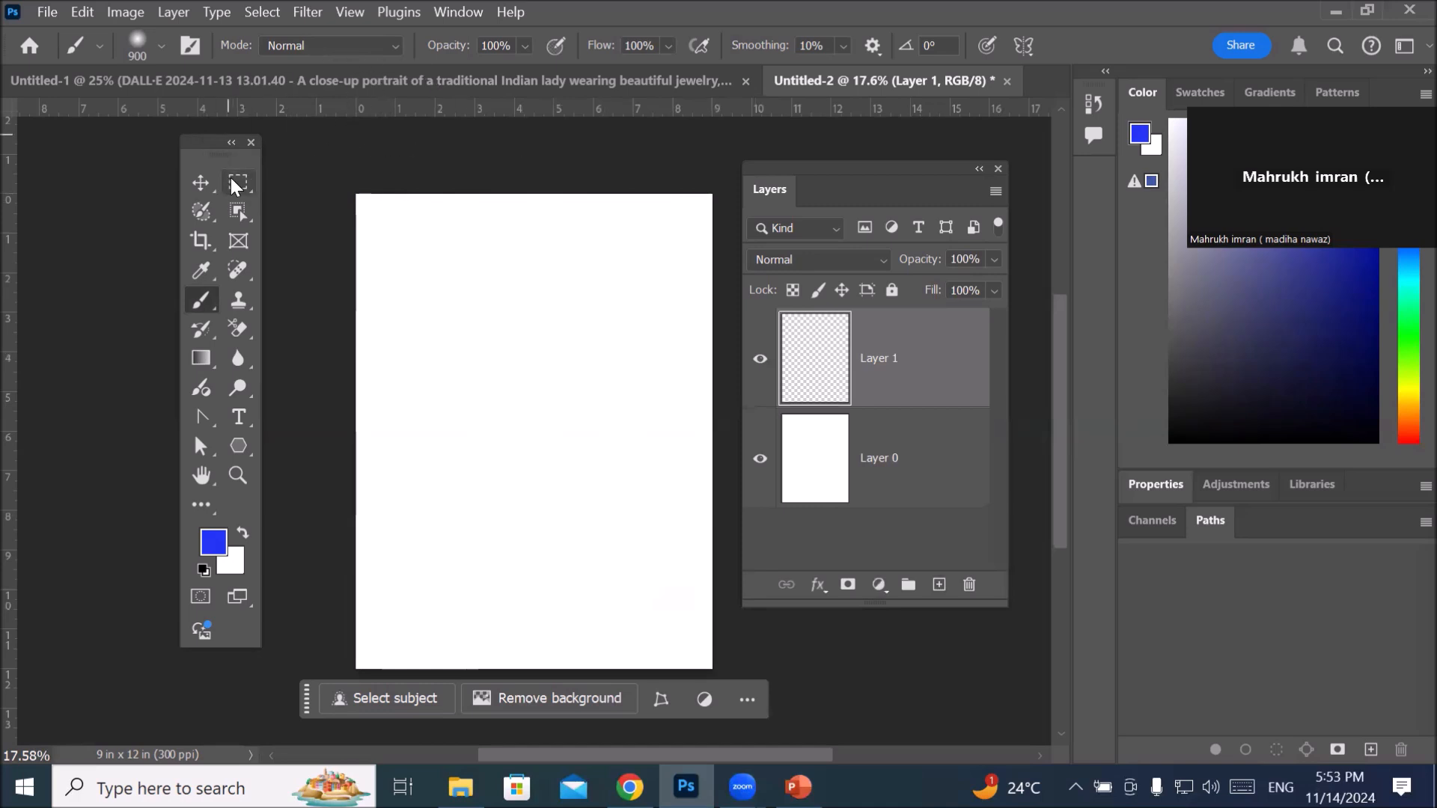
pyautogui.click(238, 182)
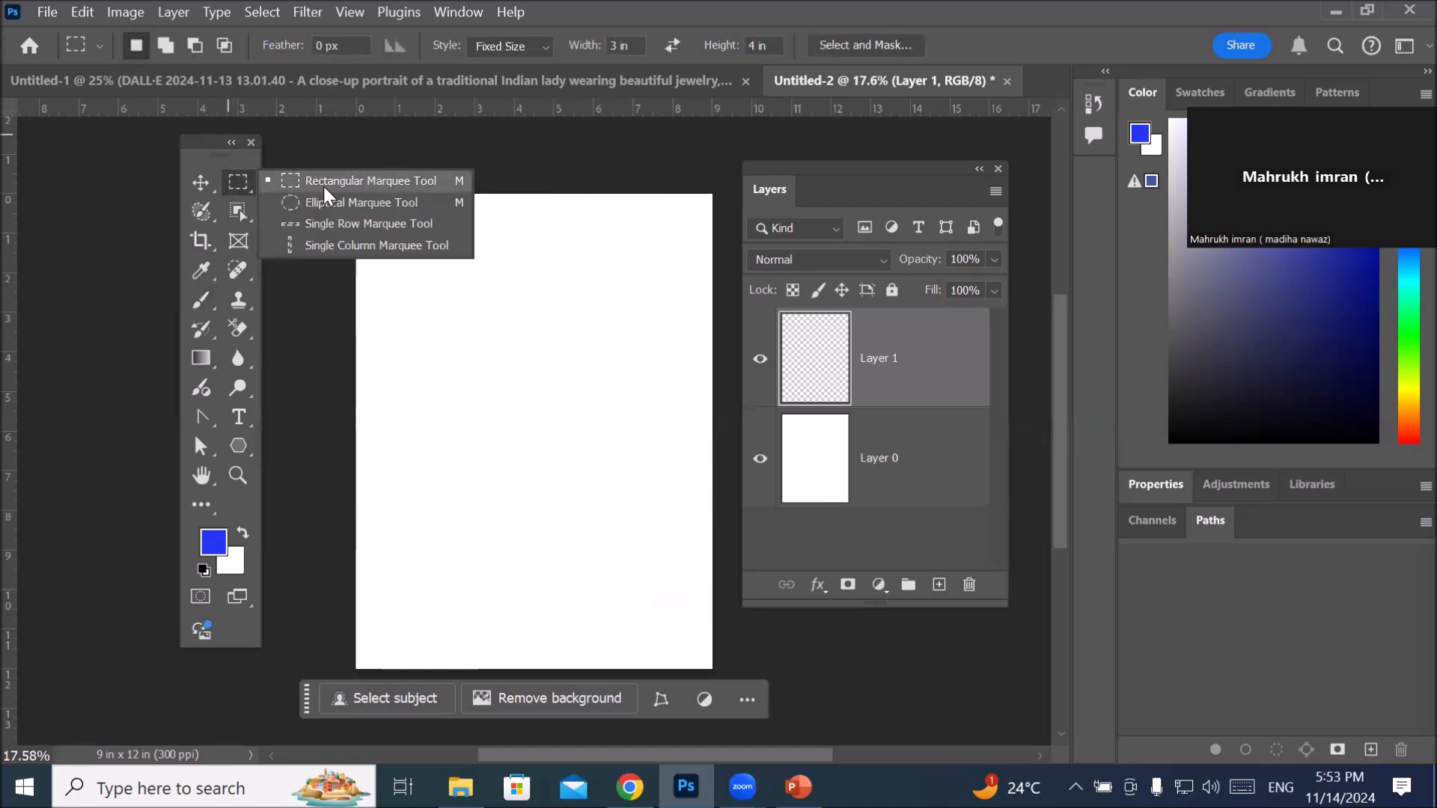
pyautogui.click(324, 183)
pyautogui.moveTo(369, 208); pyautogui.dragTo(470, 244)
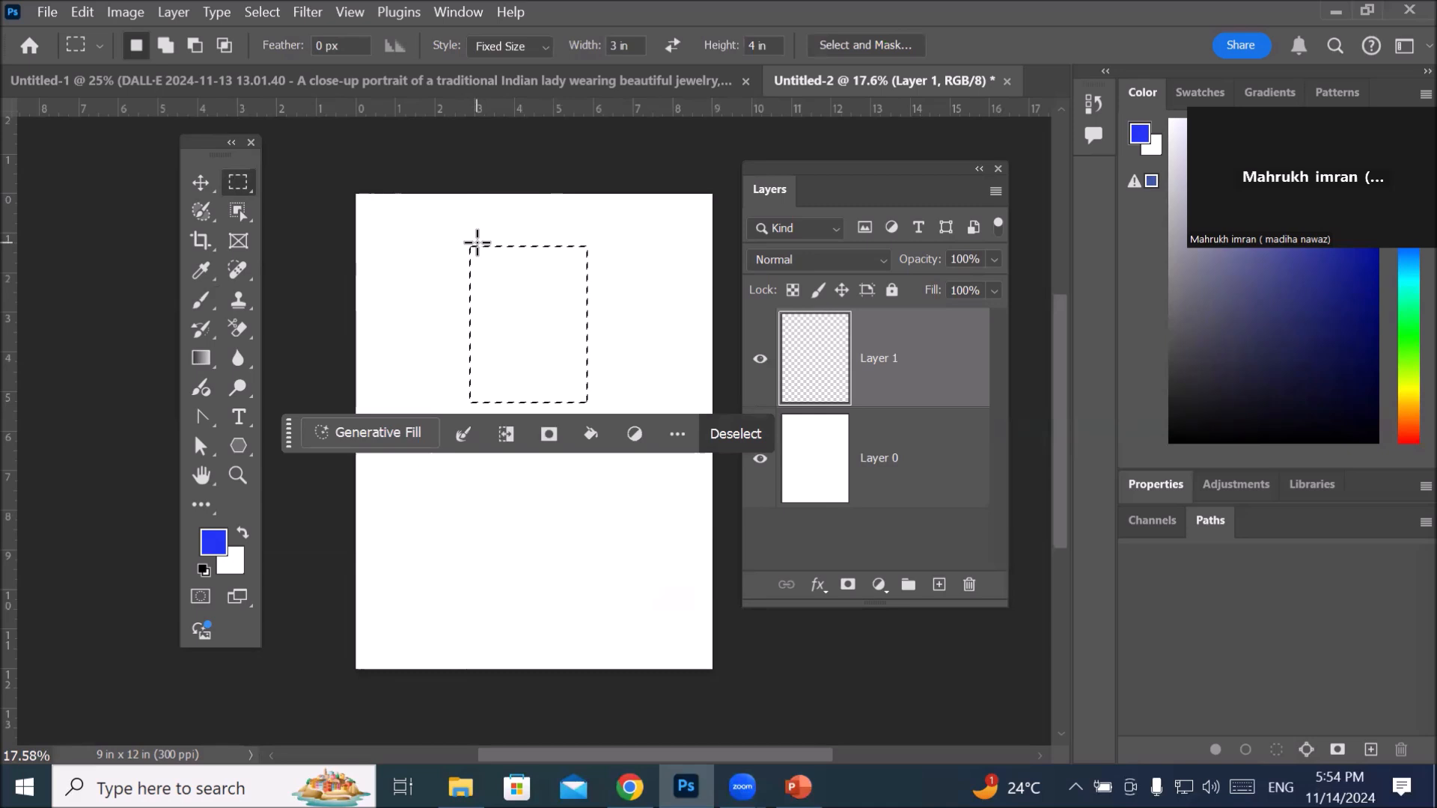
pyautogui.hotkey('ctrl', 'd')
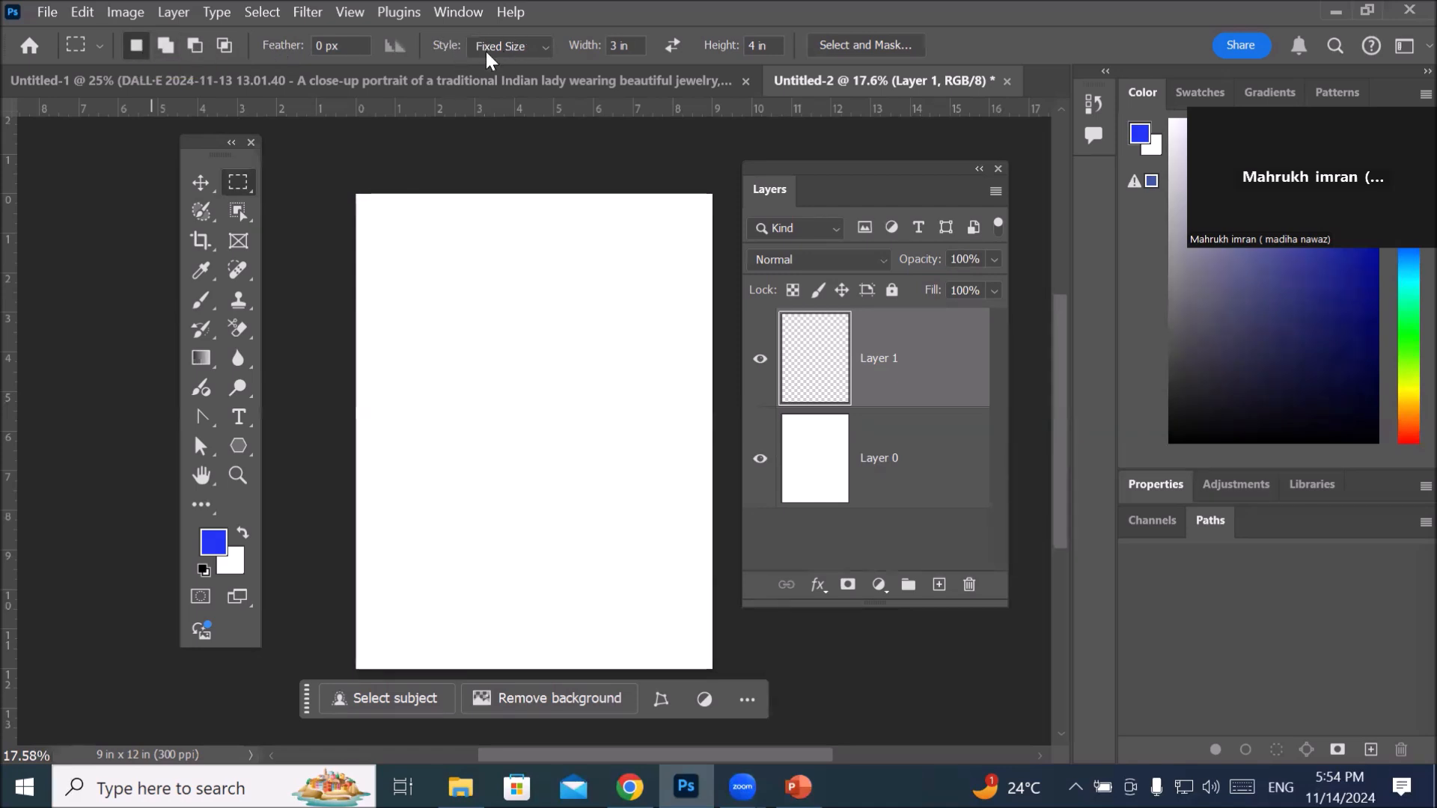
# Step: Set the Rectangular Marquee tool's style to Normal
pyautogui.click(542, 45)
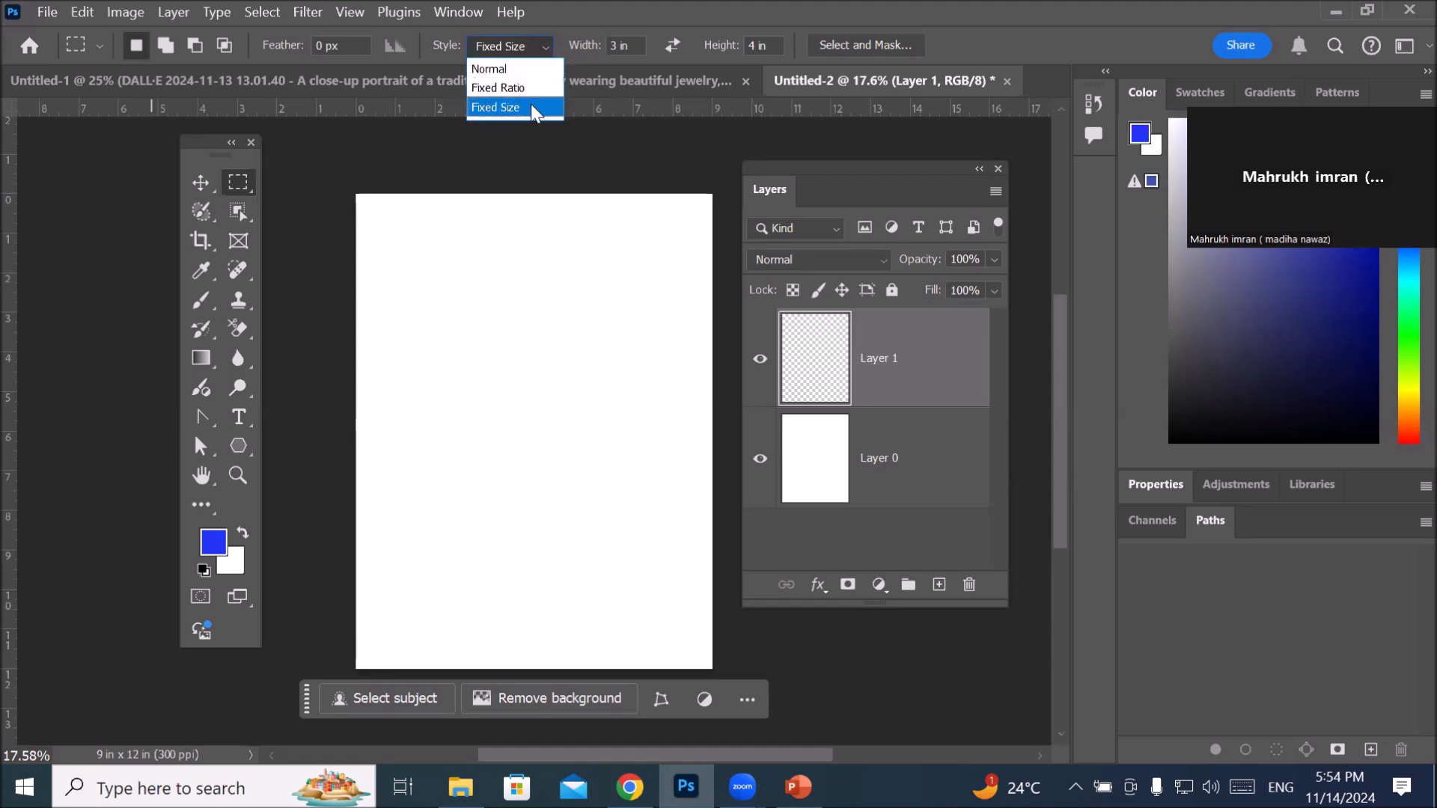
pyautogui.click(514, 70)
pyautogui.click(509, 43)
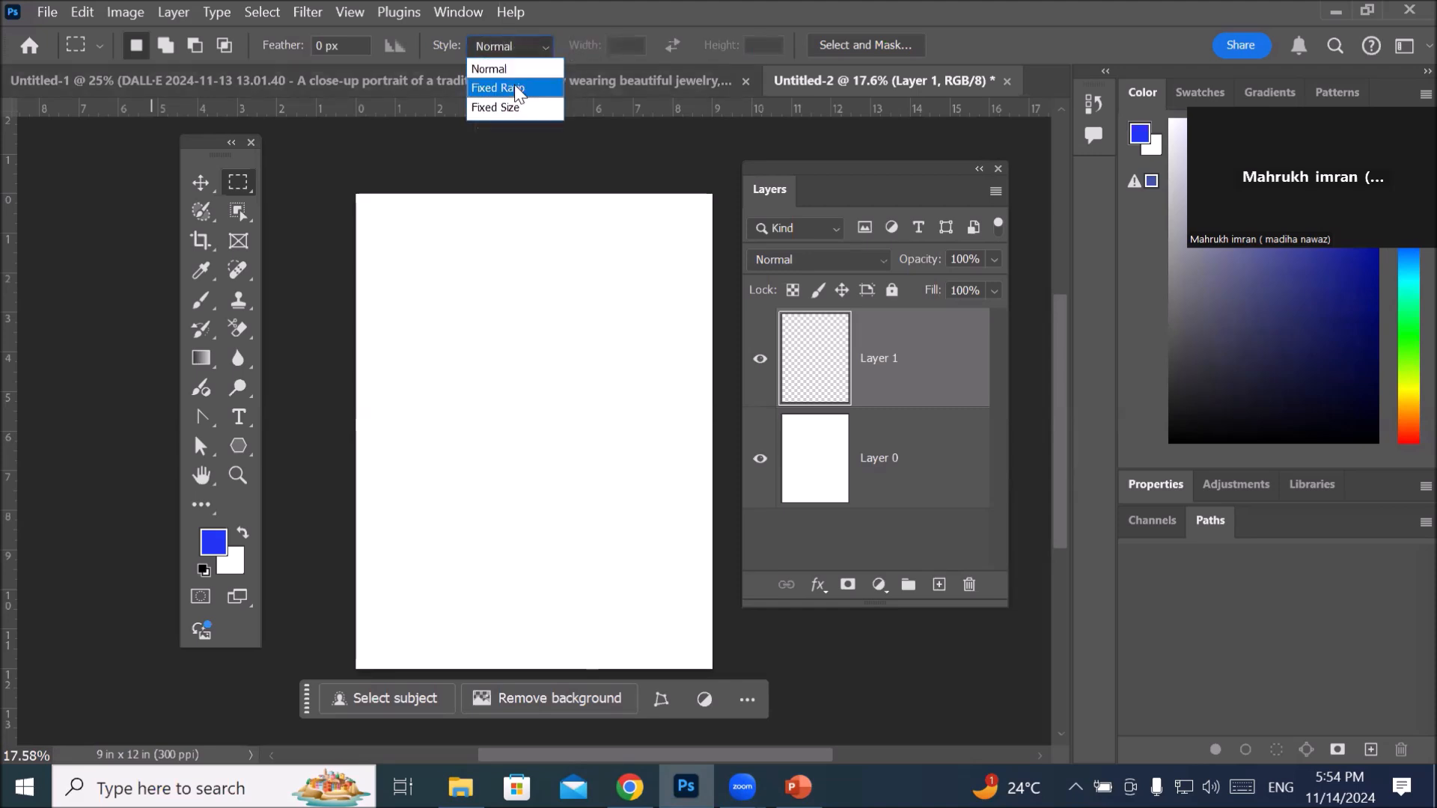
pyautogui.click(504, 71)
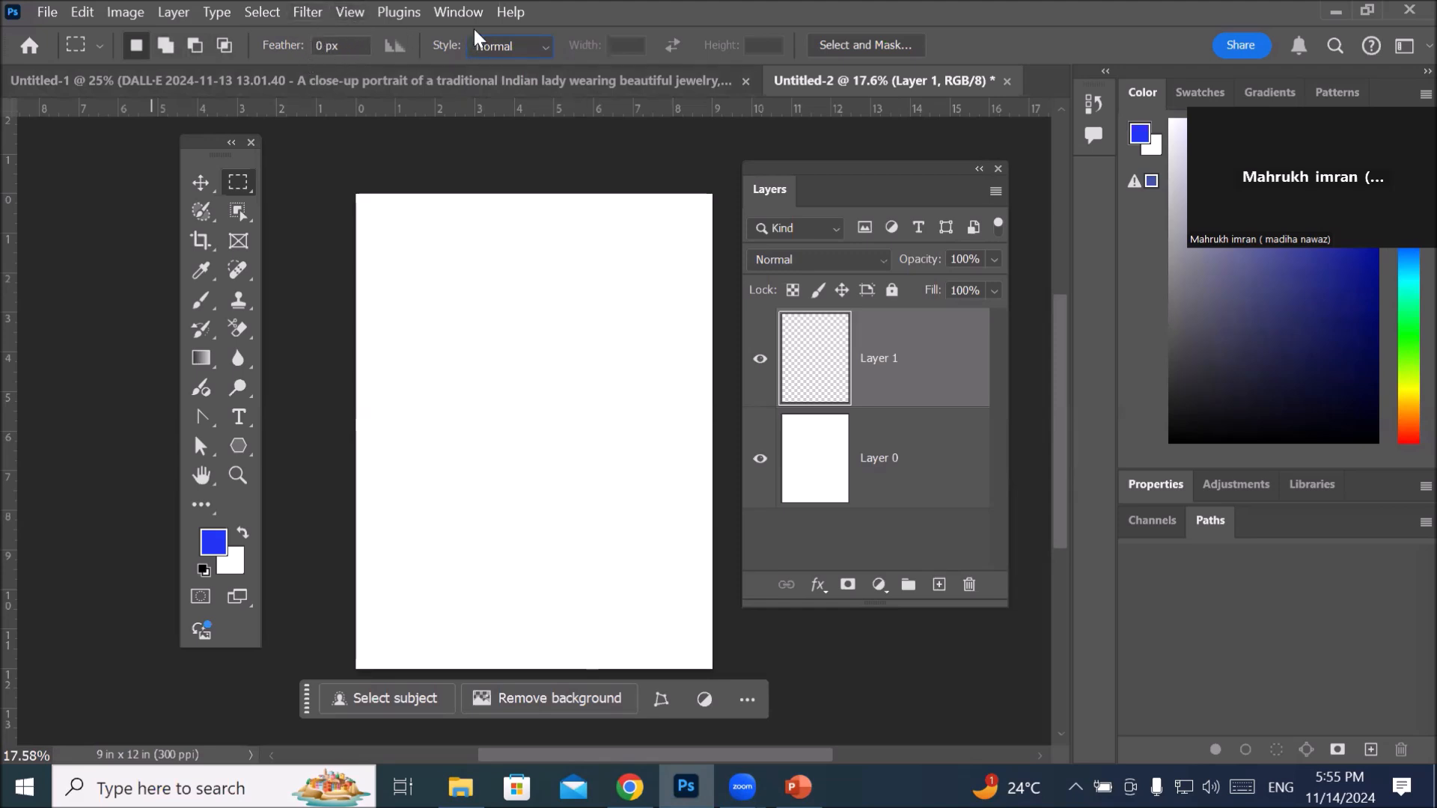
pyautogui.click(505, 46)
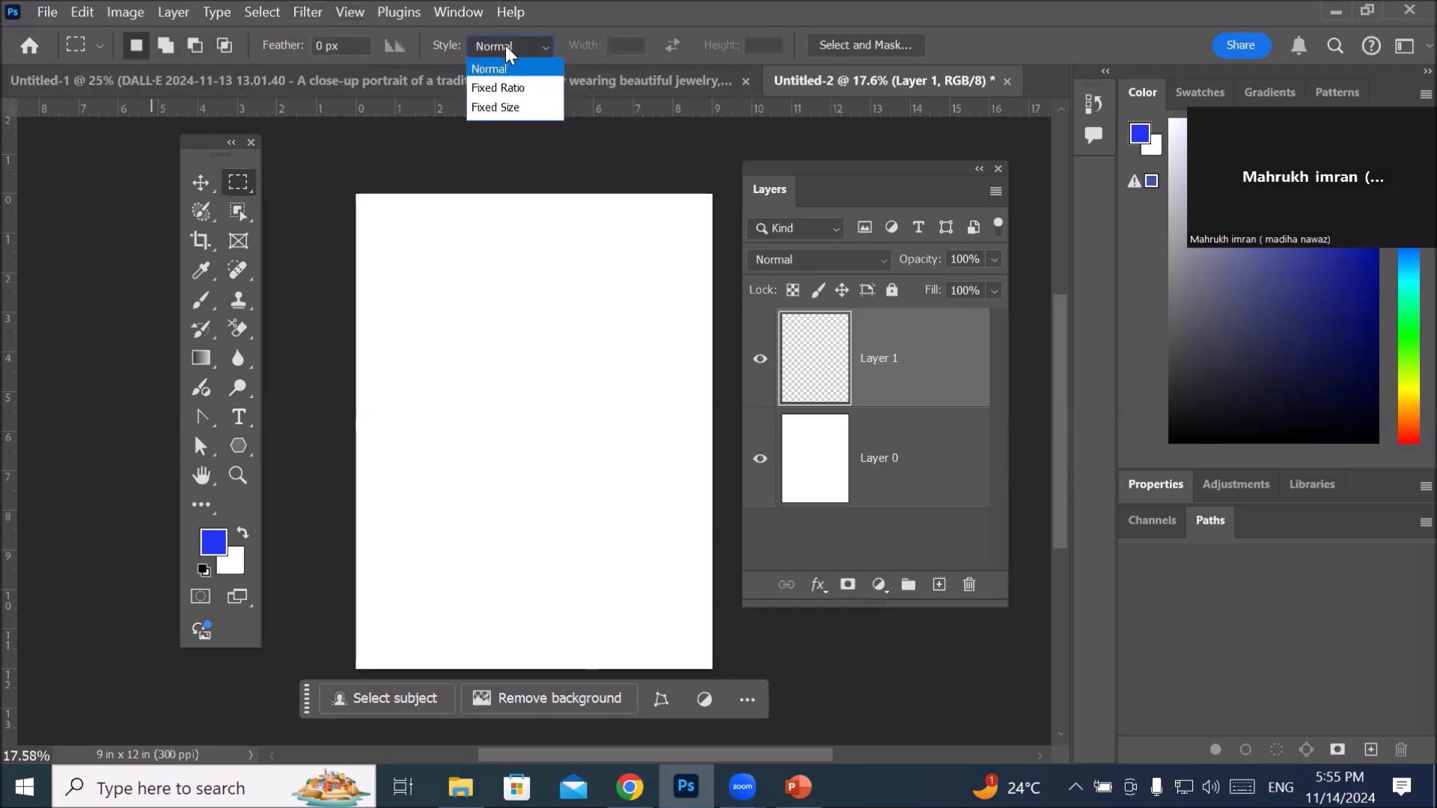
pyautogui.click(519, 65)
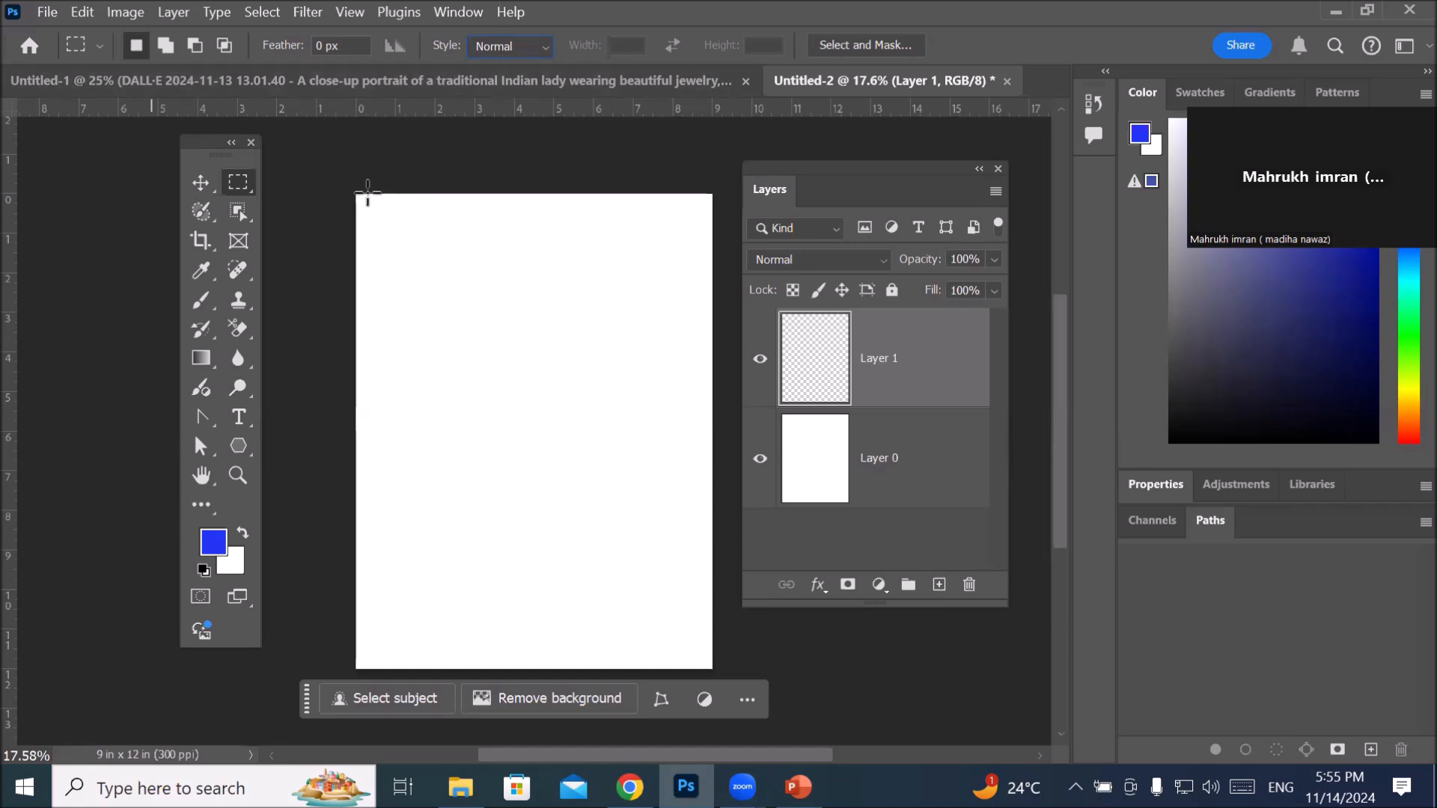
# Step: Try a wide rectangular selection across the page's top edge and clear it
pyautogui.moveTo(354, 194); pyautogui.dragTo(712, 234)
pyautogui.click(670, 280)
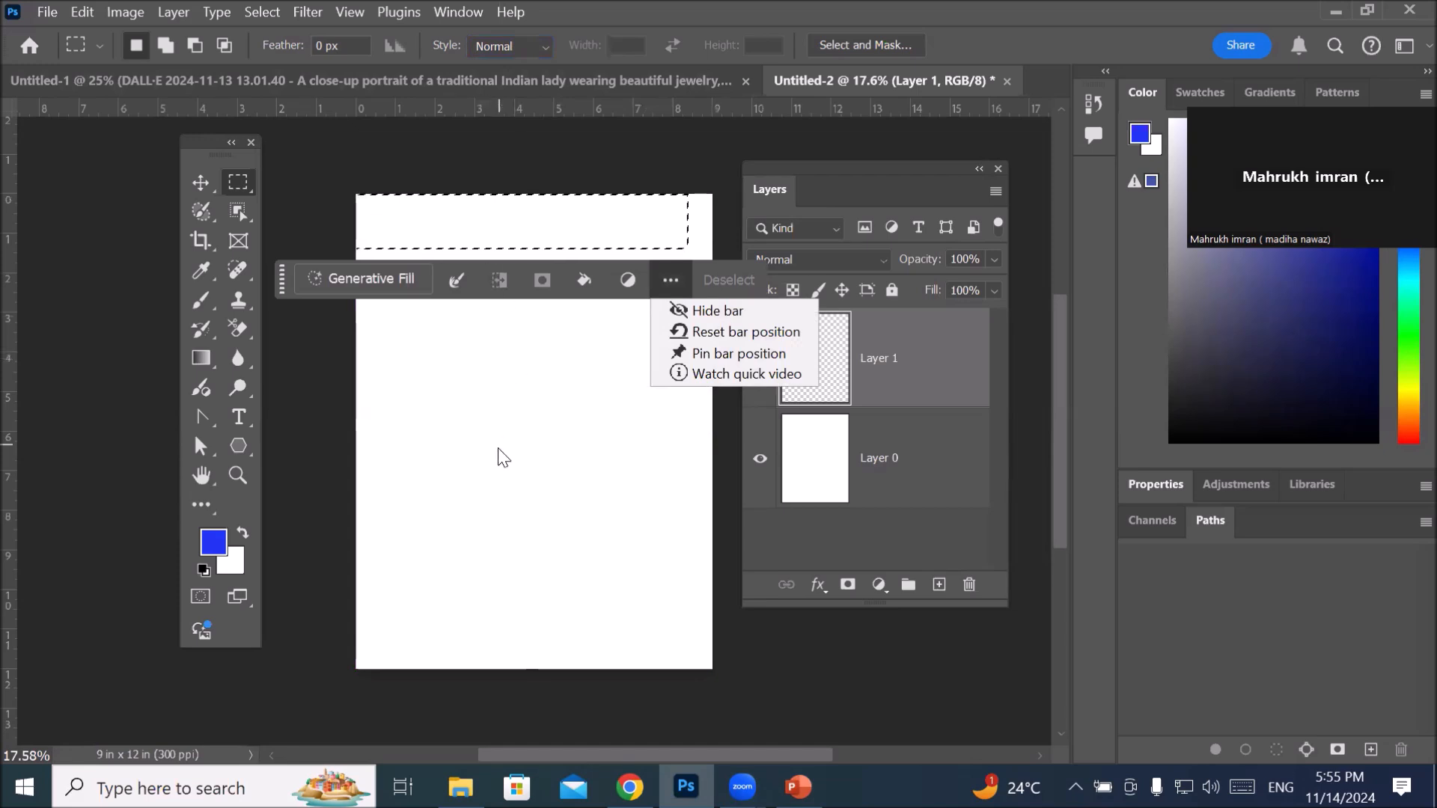
pyautogui.click(259, 11)
pyautogui.click(260, 11)
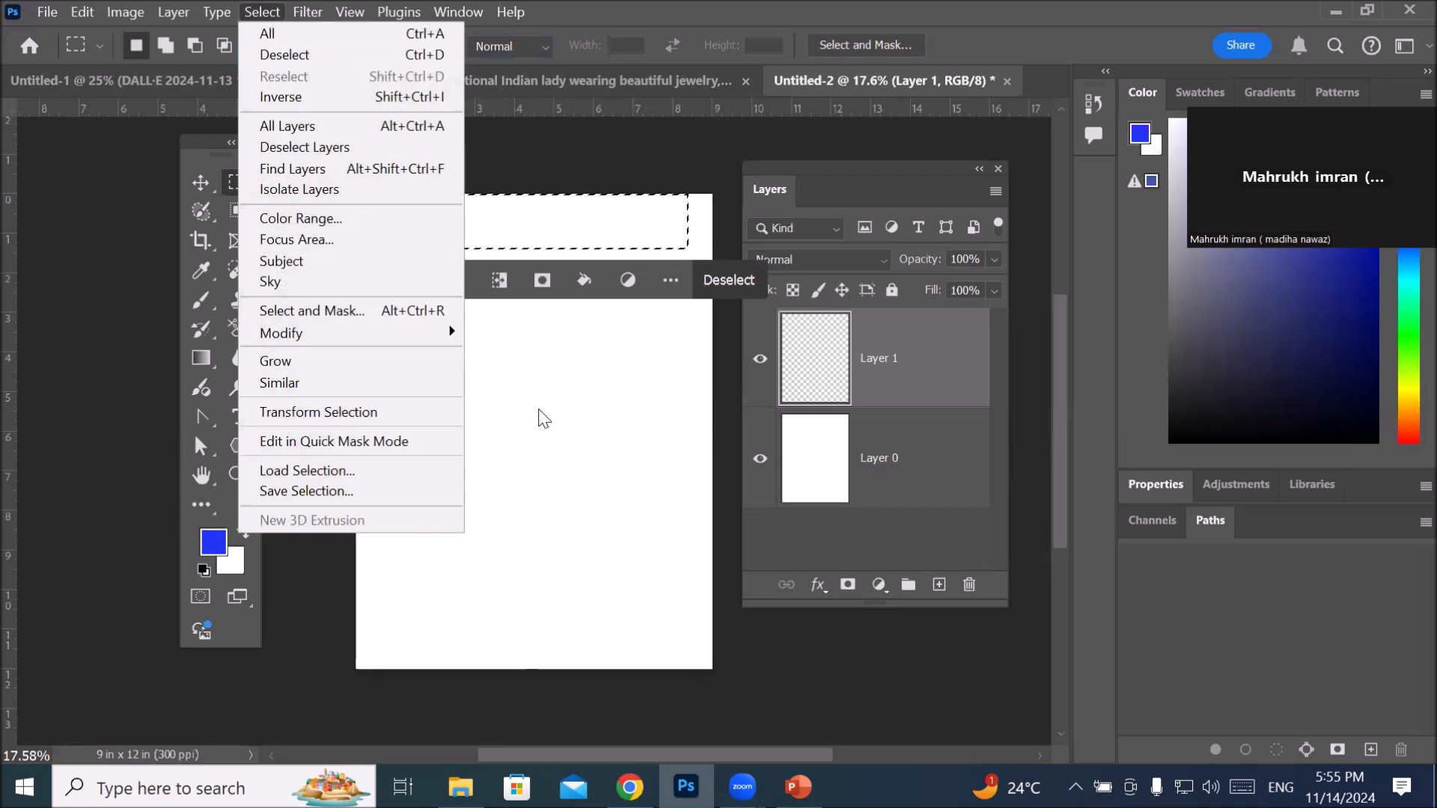
pyautogui.click(599, 440)
pyautogui.hotkey('ctrl', 'd')
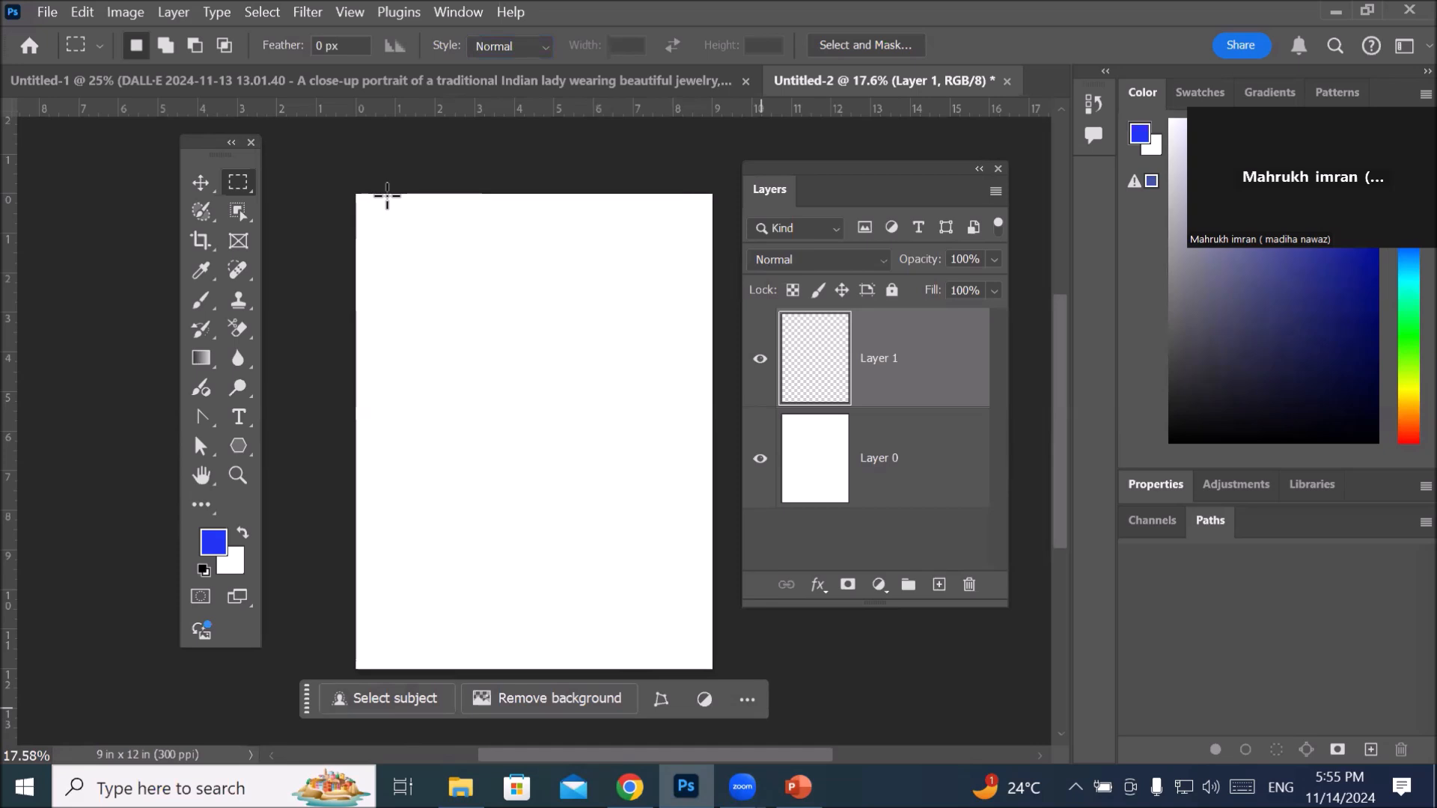
# Step: Try narrow full-height rectangular selections along the page's left and right edges
pyautogui.rightClick(240, 176)
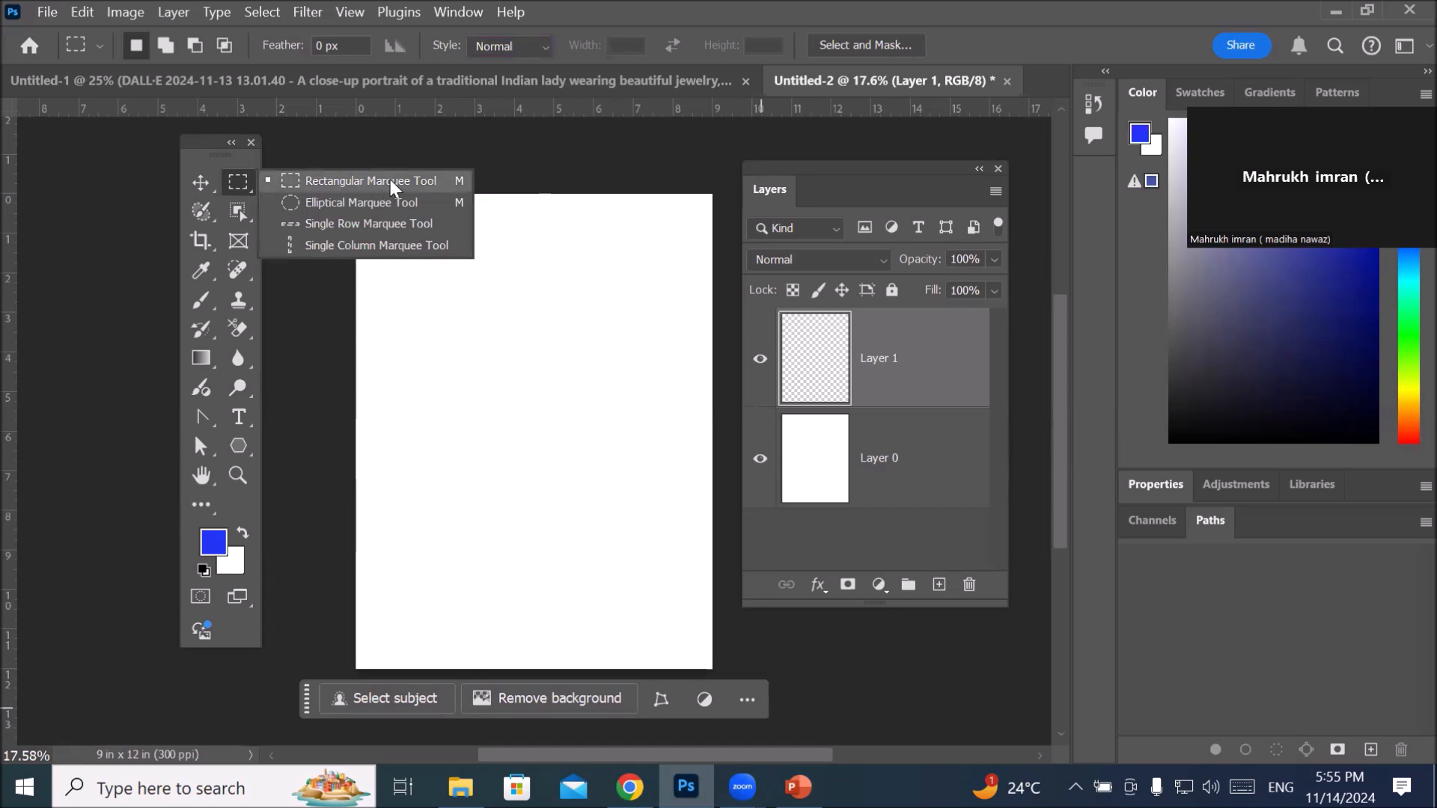
pyautogui.click(238, 181)
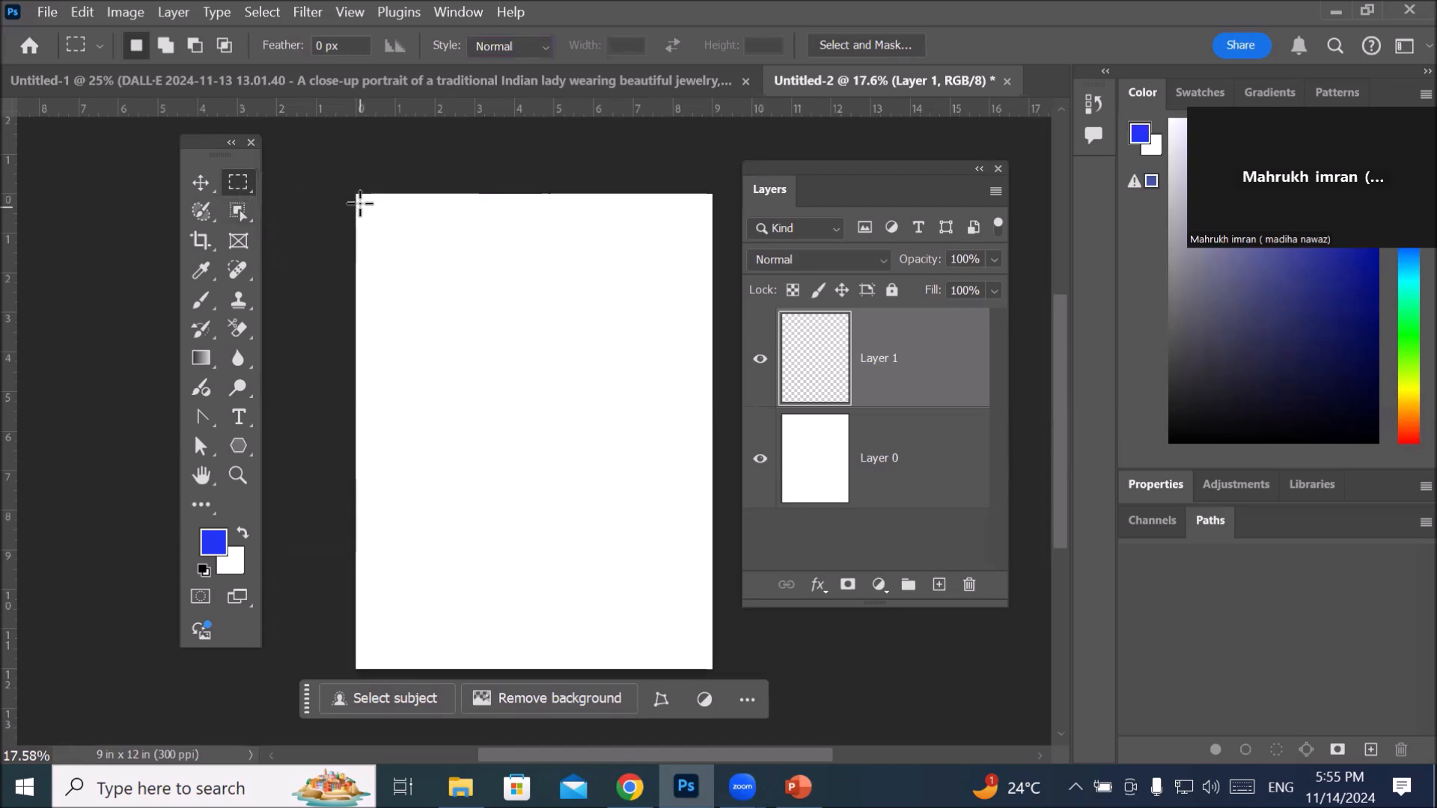
pyautogui.moveTo(360, 197); pyautogui.dragTo(402, 668)
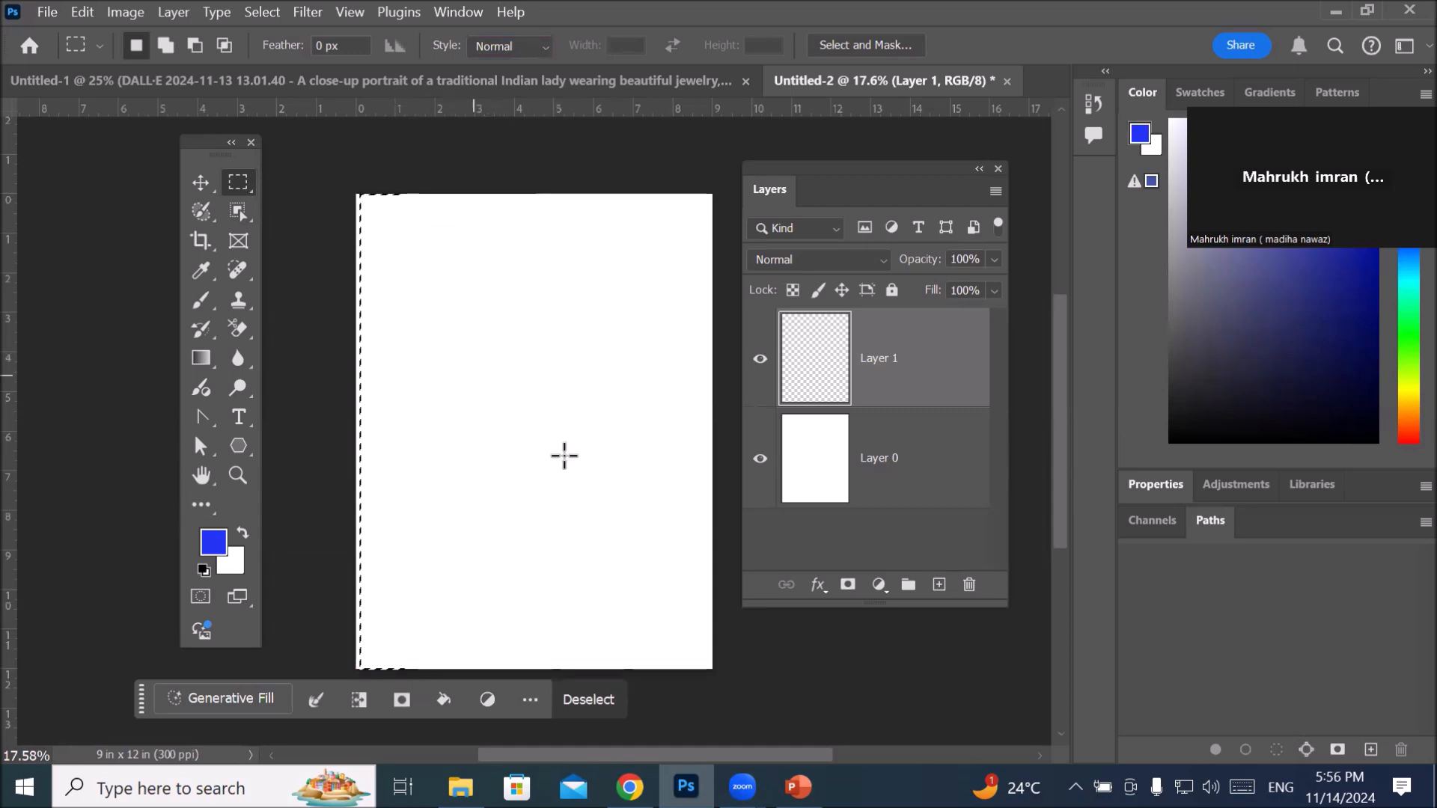
pyautogui.scroll(4, 380, 292)
pyautogui.scroll(-3, 380, 278)
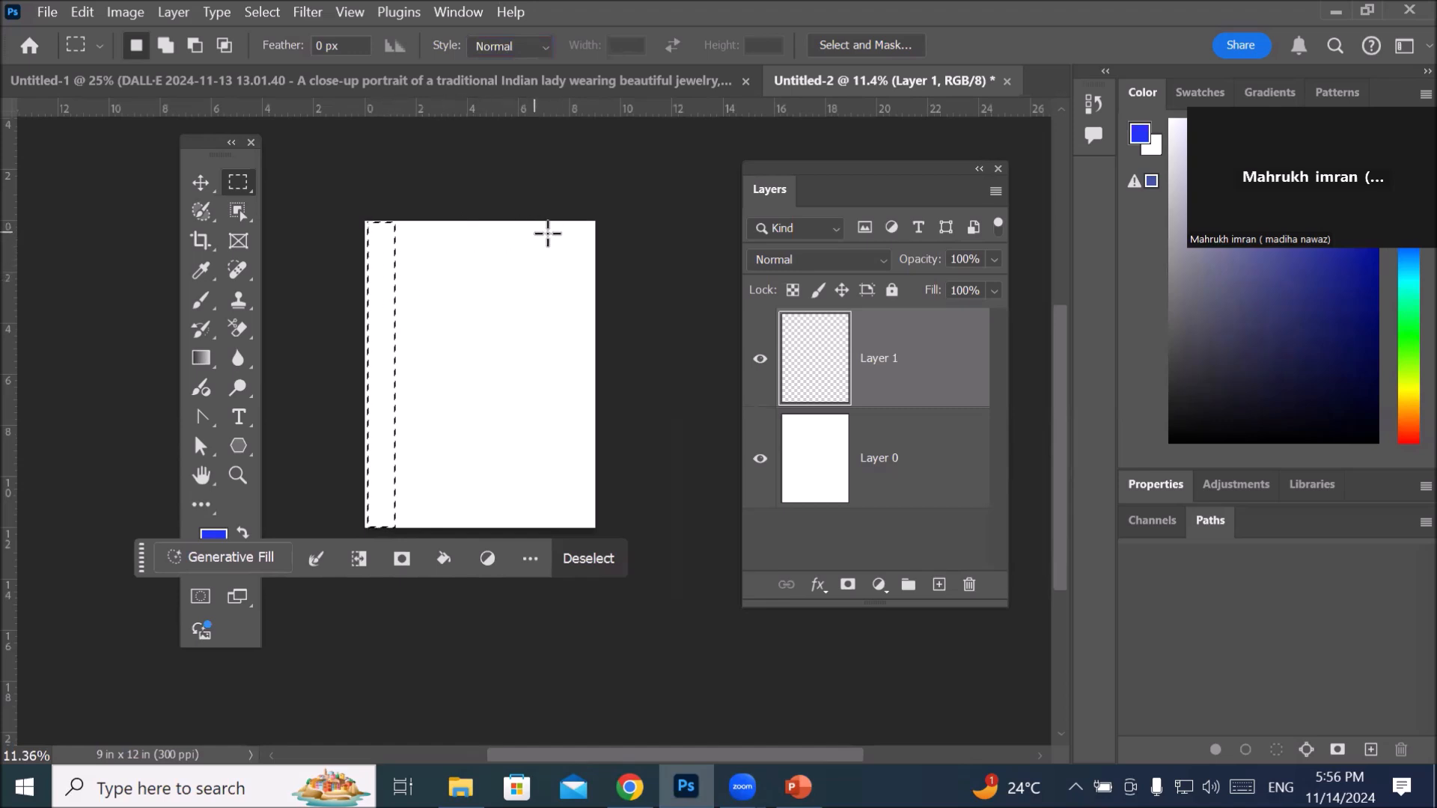
pyautogui.moveTo(563, 222); pyautogui.dragTo(590, 530)
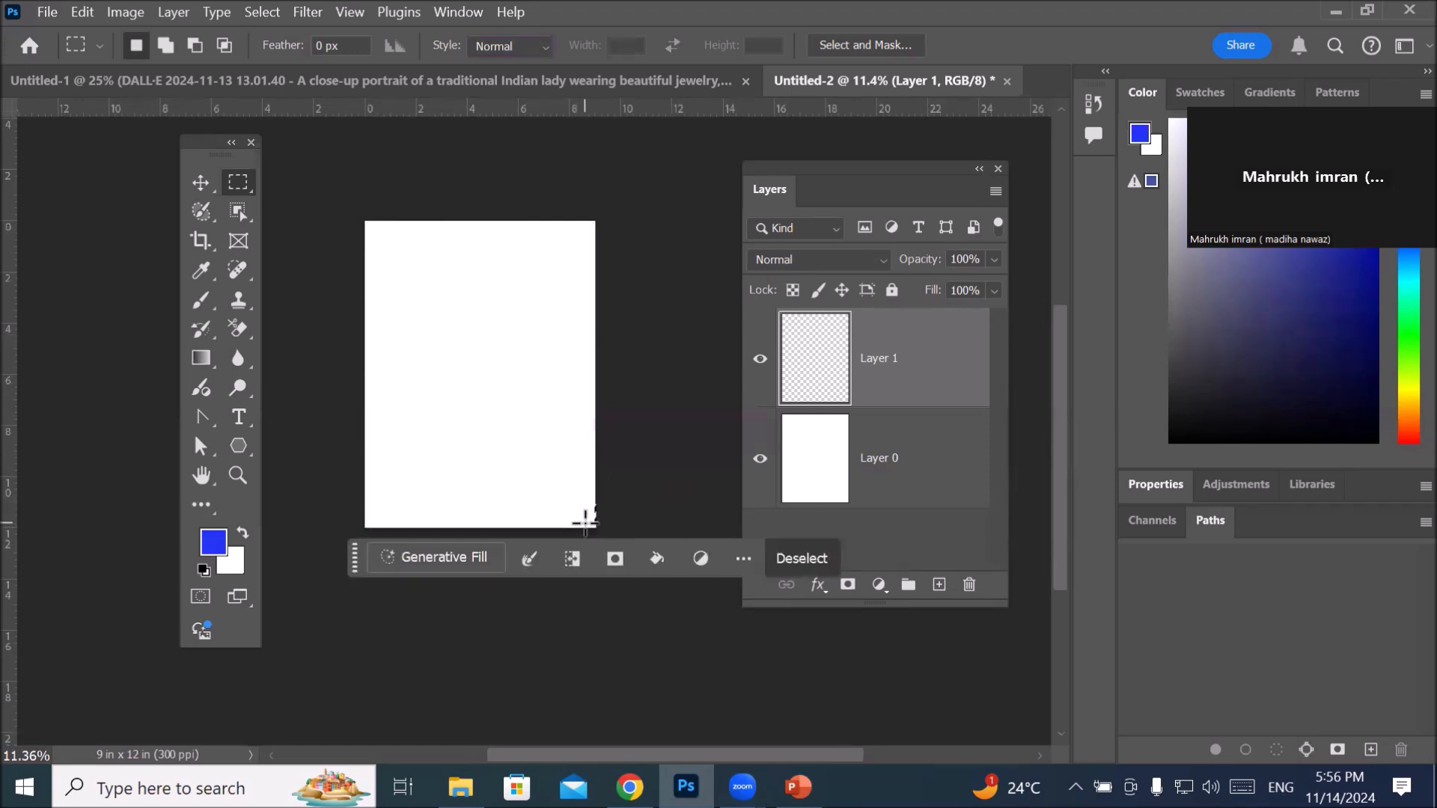
pyautogui.scroll(3, 575, 350)
pyautogui.scroll(-3, 575, 350)
# Step: Draw a small rectangular selection in the page's upper half and hide the contextual task bar
pyautogui.moveTo(446, 290); pyautogui.dragTo(558, 342)
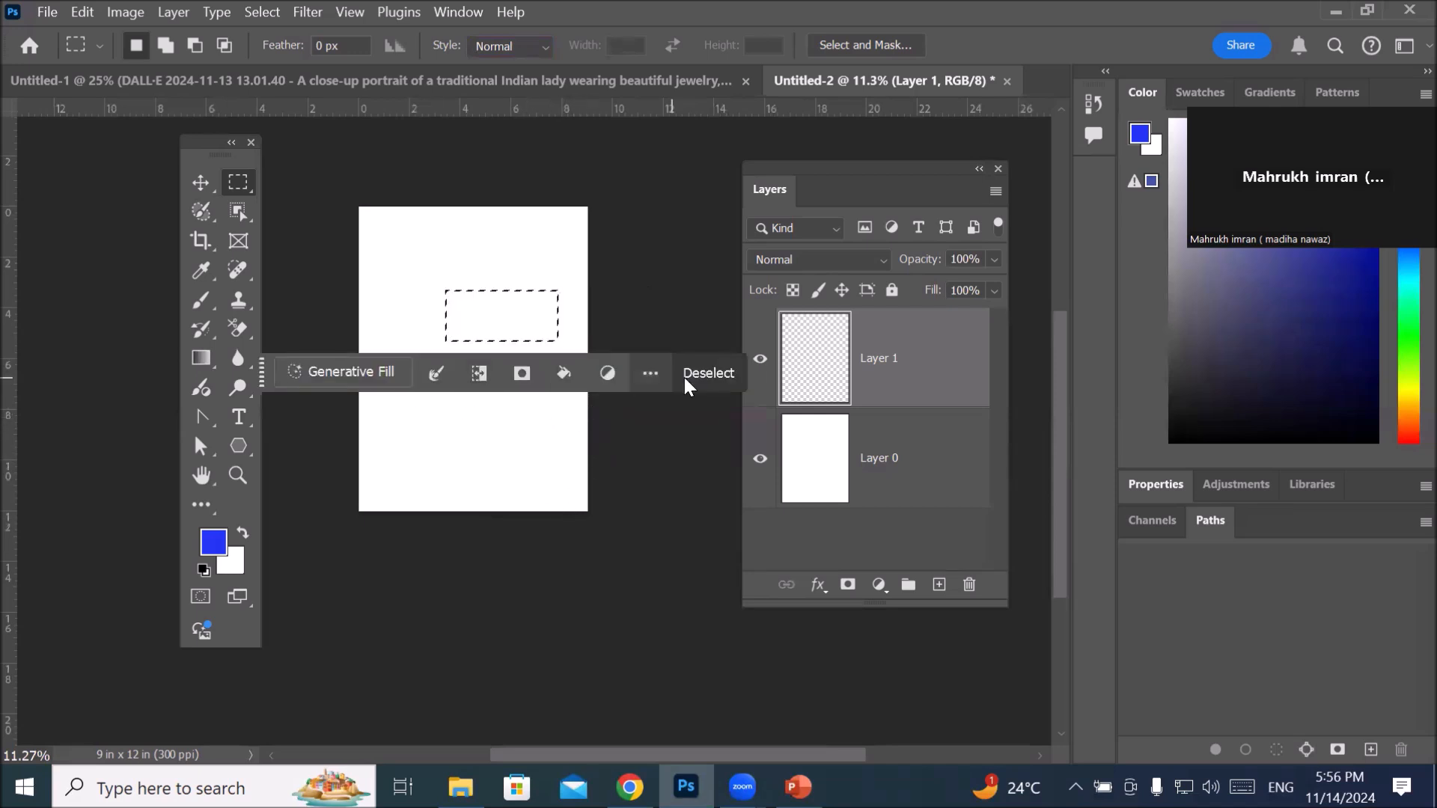
pyautogui.click(651, 373)
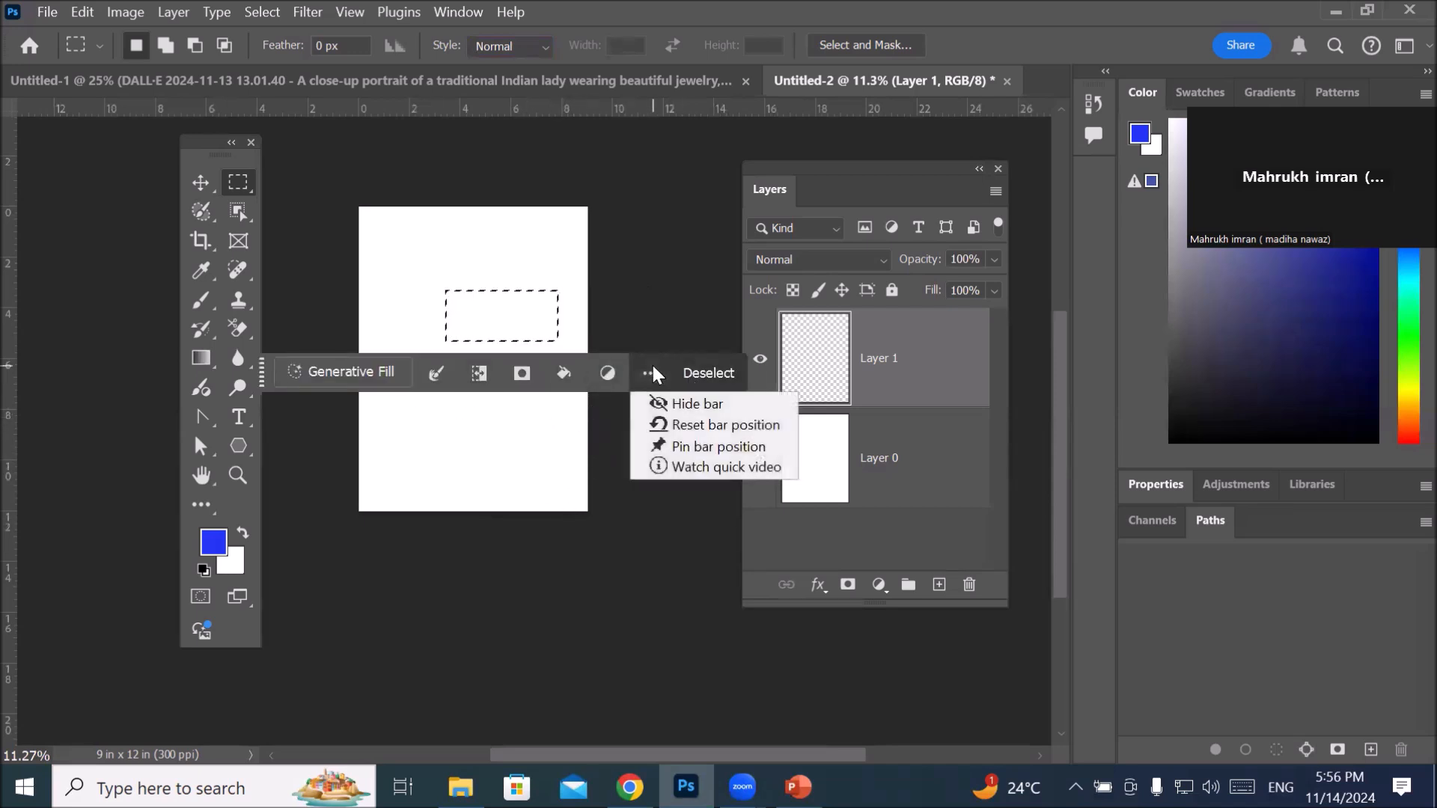
pyautogui.click(681, 403)
# Step: Try several rectangular selections of different sizes at various places on the page
pyautogui.moveTo(437, 381); pyautogui.dragTo(530, 470)
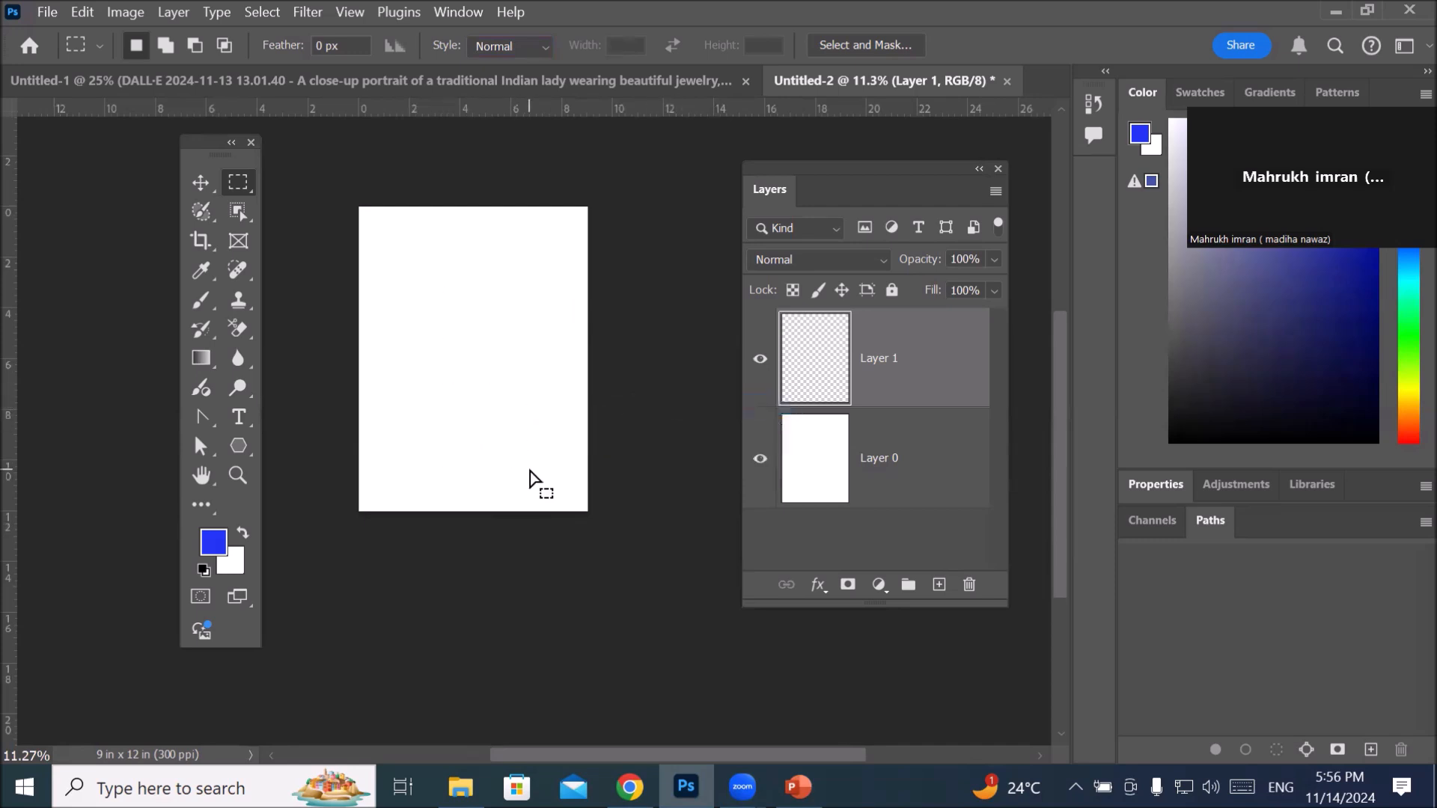
pyautogui.moveTo(412, 264); pyautogui.dragTo(480, 358)
pyautogui.moveTo(508, 313); pyautogui.dragTo(553, 410)
pyautogui.moveTo(369, 341); pyautogui.dragTo(465, 453)
pyautogui.moveTo(365, 218); pyautogui.dragTo(469, 247)
pyautogui.moveTo(487, 247); pyautogui.dragTo(570, 256)
pyautogui.click(536, 298)
# Step: Select a wide horizontal strip near the page's top edge and paint it blue with the 900 px Brush on Layer 1
pyautogui.moveTo(372, 218); pyautogui.dragTo(570, 264)
pyautogui.click(199, 303)
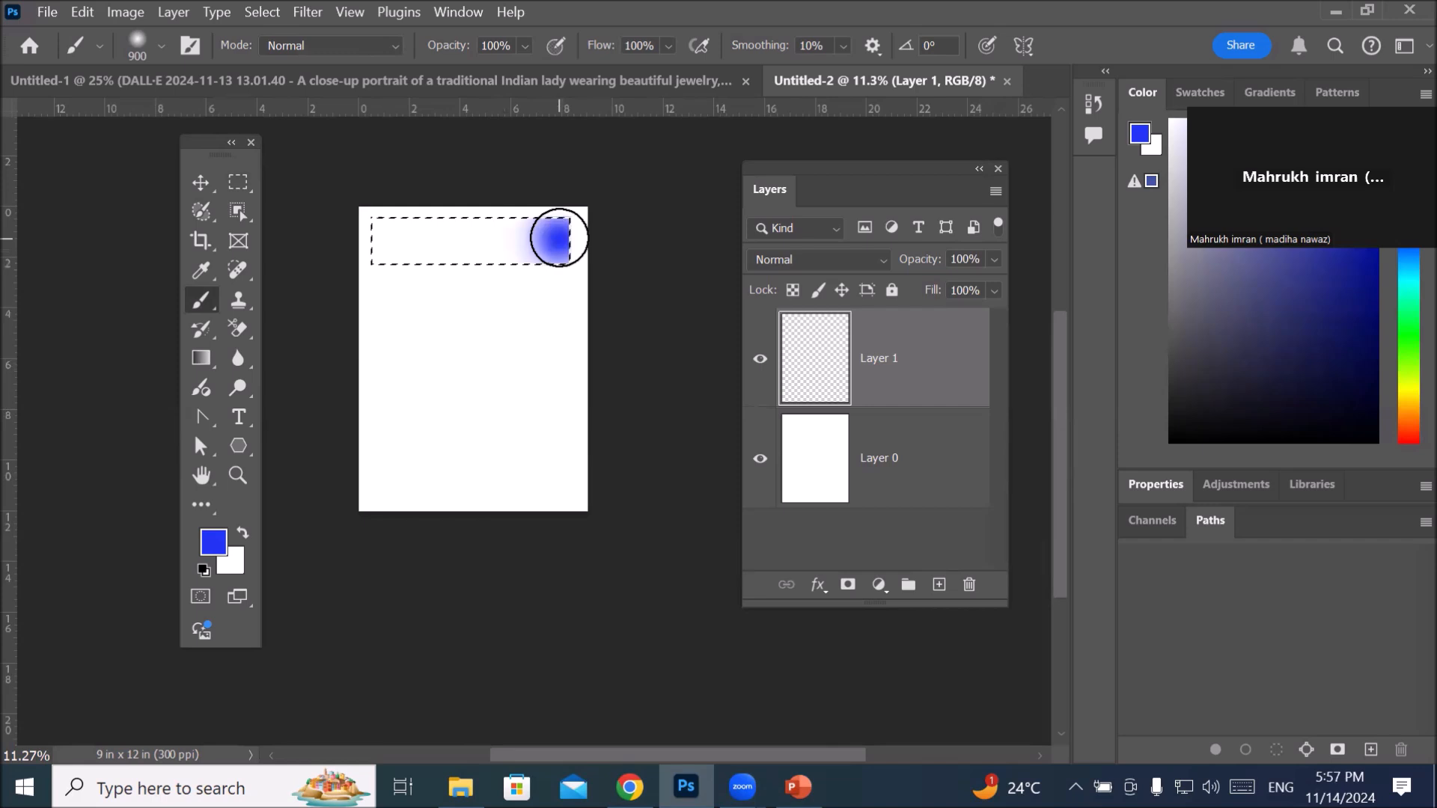
pyautogui.moveTo(362, 235); pyautogui.dragTo(576, 254)
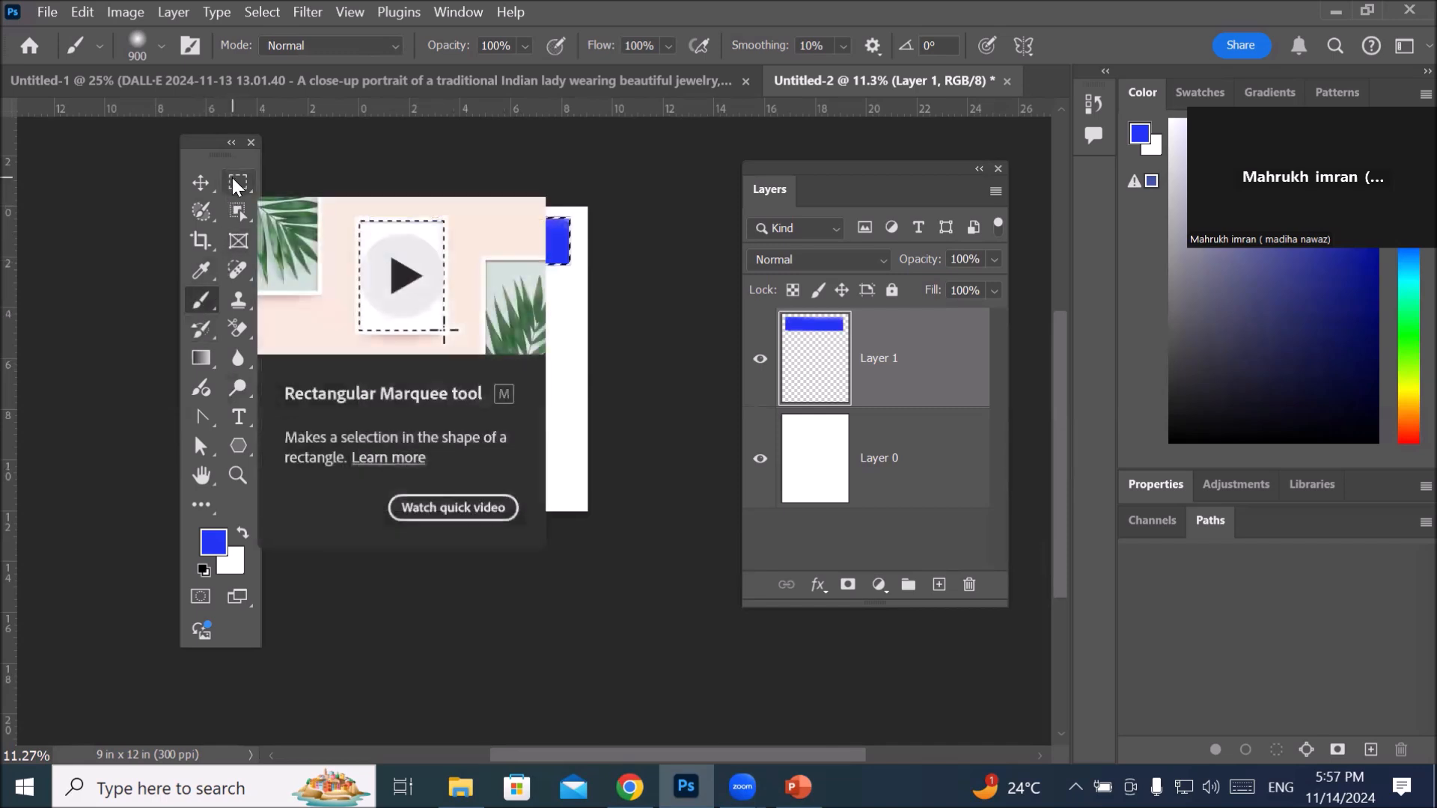
# Step: Select a tall narrow strip centred below the blue bar and set the foreground colour to red f80f30
pyautogui.click(234, 186)
pyautogui.moveTo(449, 271); pyautogui.dragTo(509, 499)
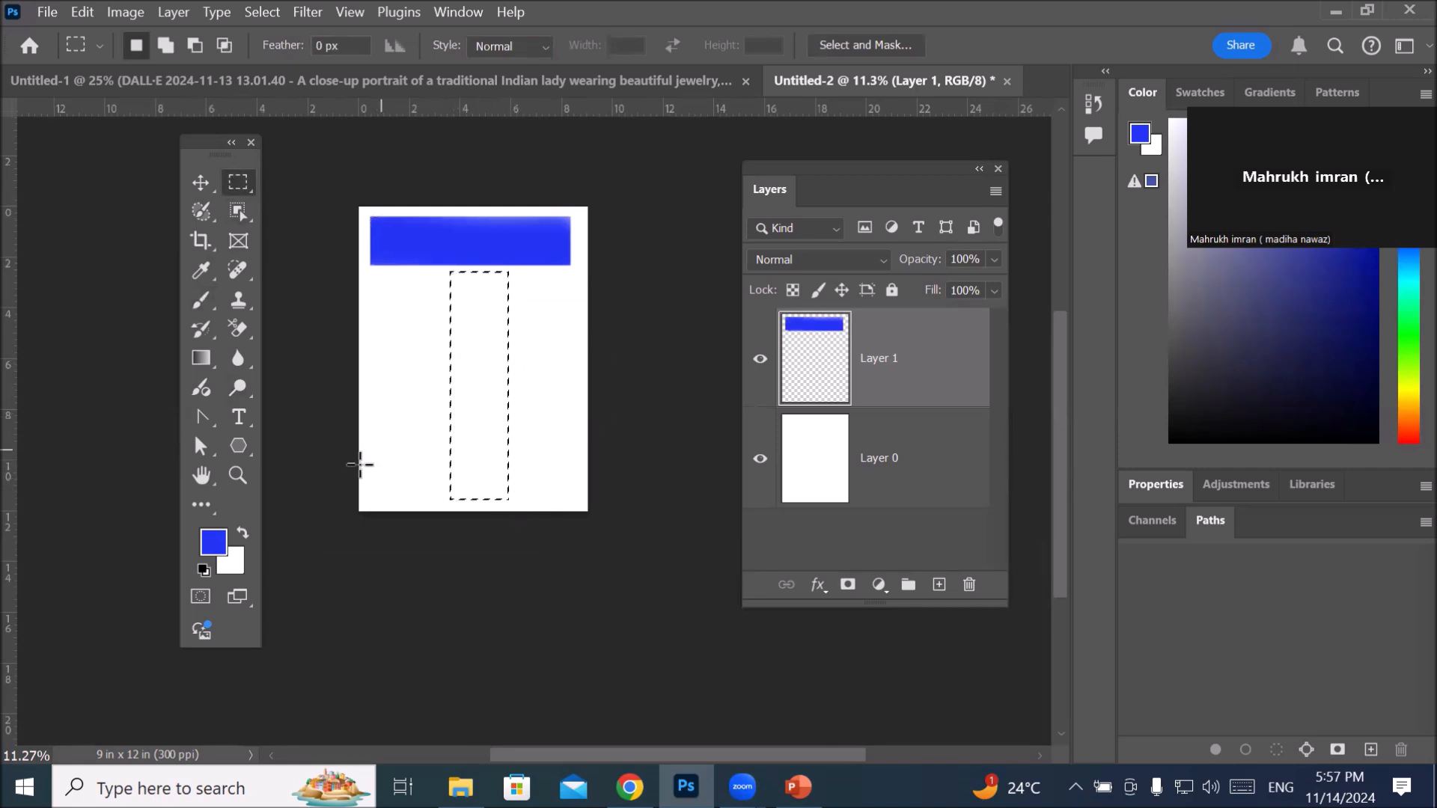
pyautogui.click(214, 542)
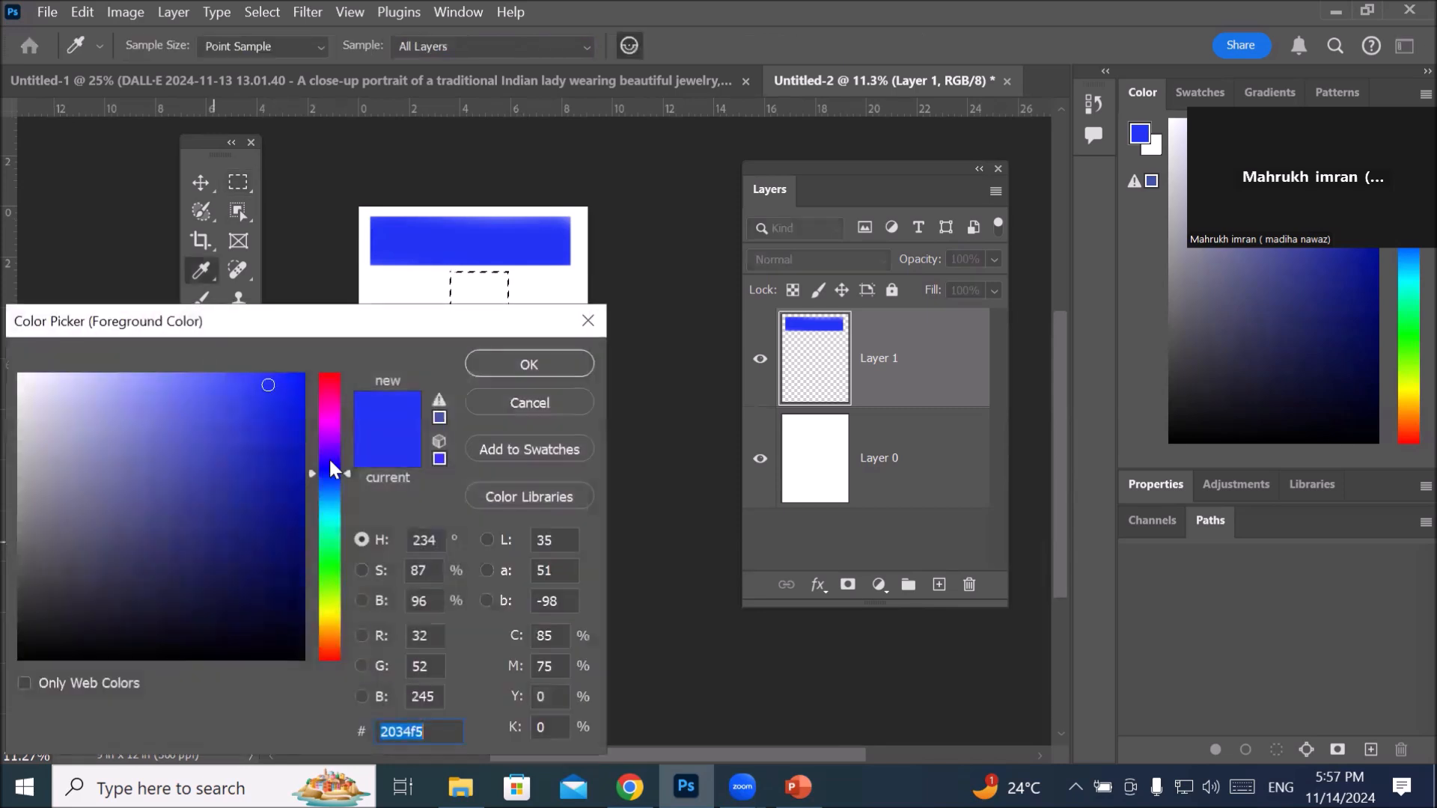
pyautogui.click(320, 376)
pyautogui.click(288, 381)
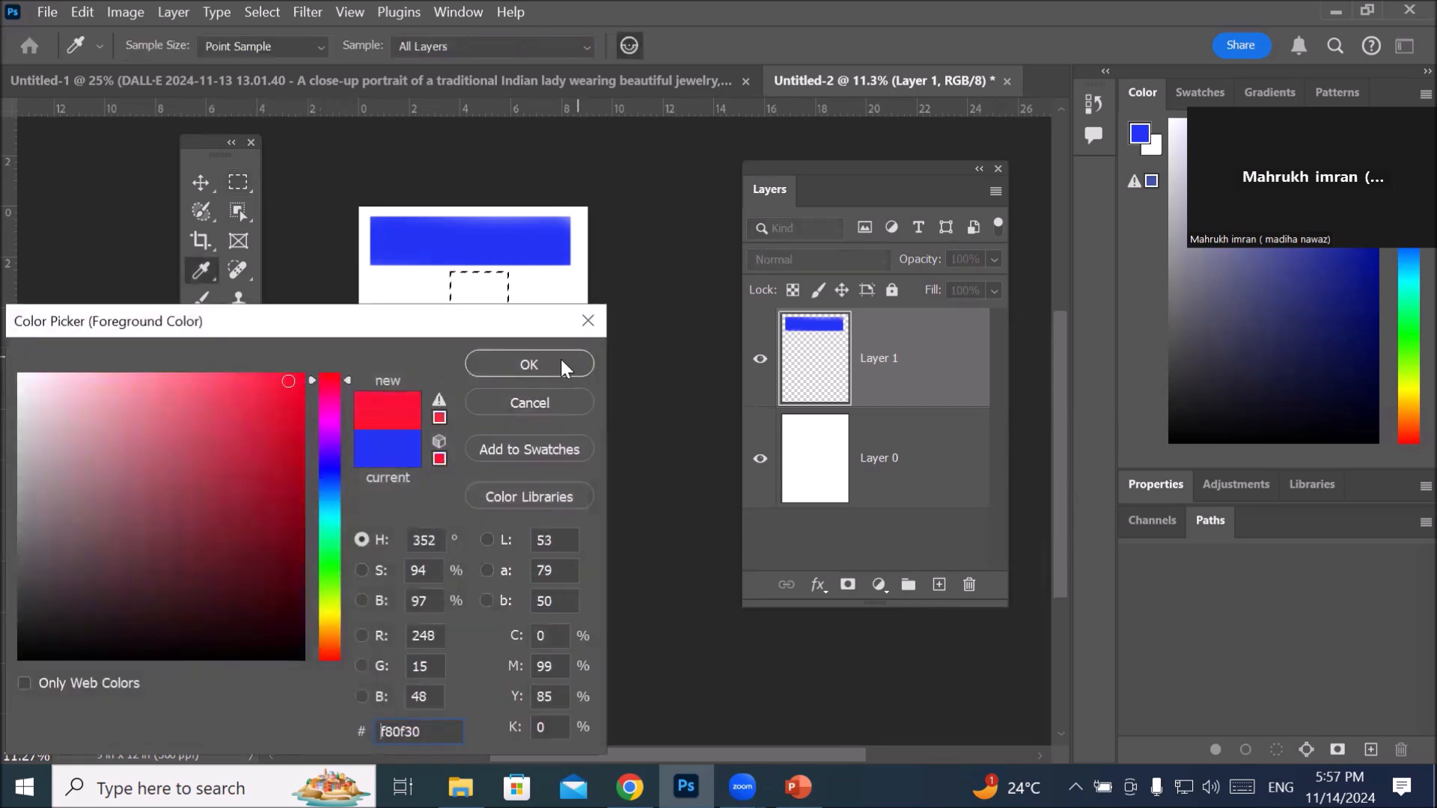
pyautogui.click(503, 371)
# Step: Paint the selected vertical strip on Layer 1 red with the 900 px Brush
pyautogui.click(200, 299)
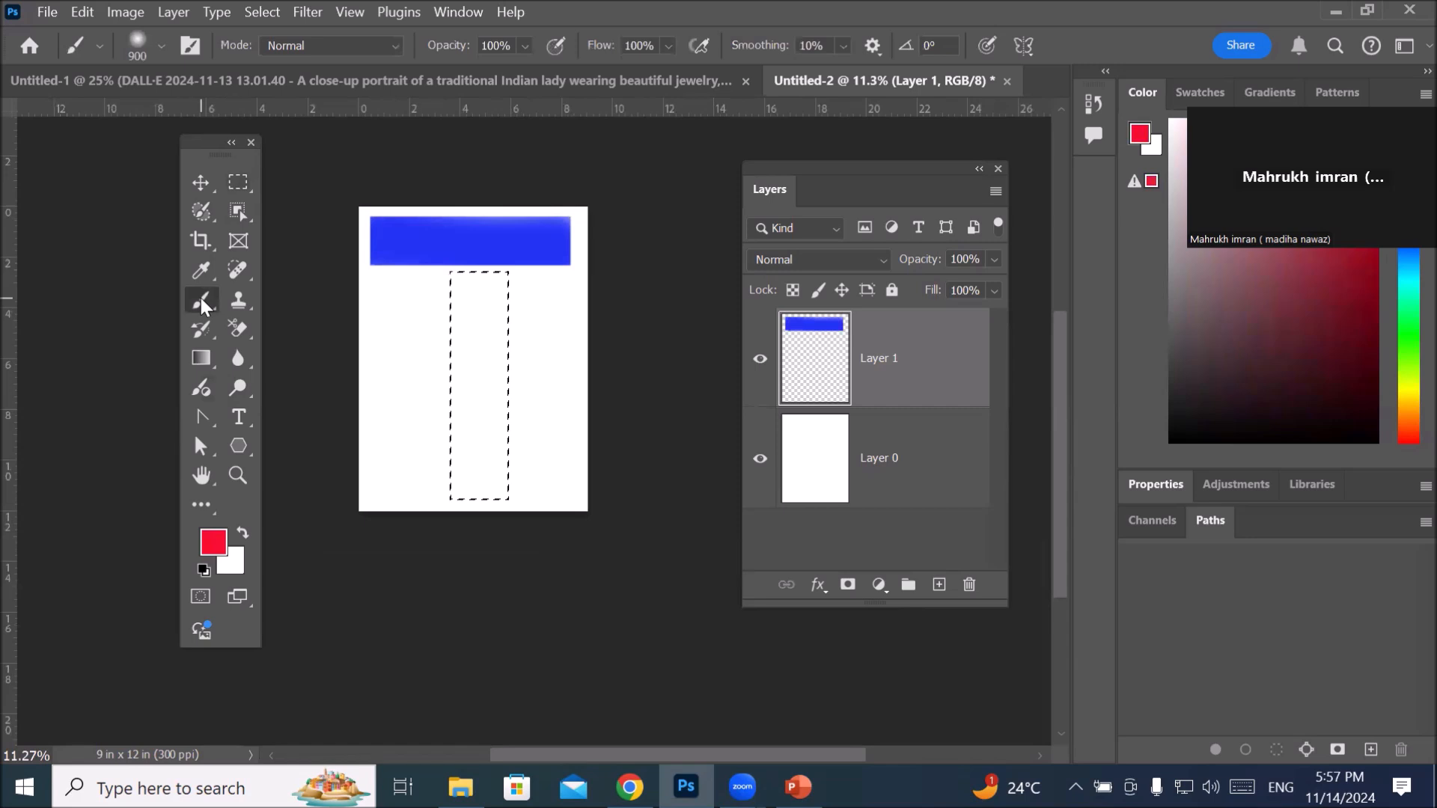
pyautogui.click(437, 303)
pyautogui.moveTo(436, 302)
pyautogui.mouseDown()
pyautogui.moveTo(459, 393)
pyautogui.moveTo(441, 506)
pyautogui.moveTo(460, 505)
pyautogui.moveTo(490, 462)
pyautogui.moveTo(501, 363)
pyautogui.moveTo(466, 440)
pyautogui.moveTo(480, 314)
pyautogui.moveTo(515, 310)
pyautogui.moveTo(440, 297)
pyautogui.moveTo(505, 286)
pyautogui.moveTo(477, 264)
pyautogui.moveTo(469, 295)
pyautogui.moveTo(530, 389)
pyautogui.mouseUp()
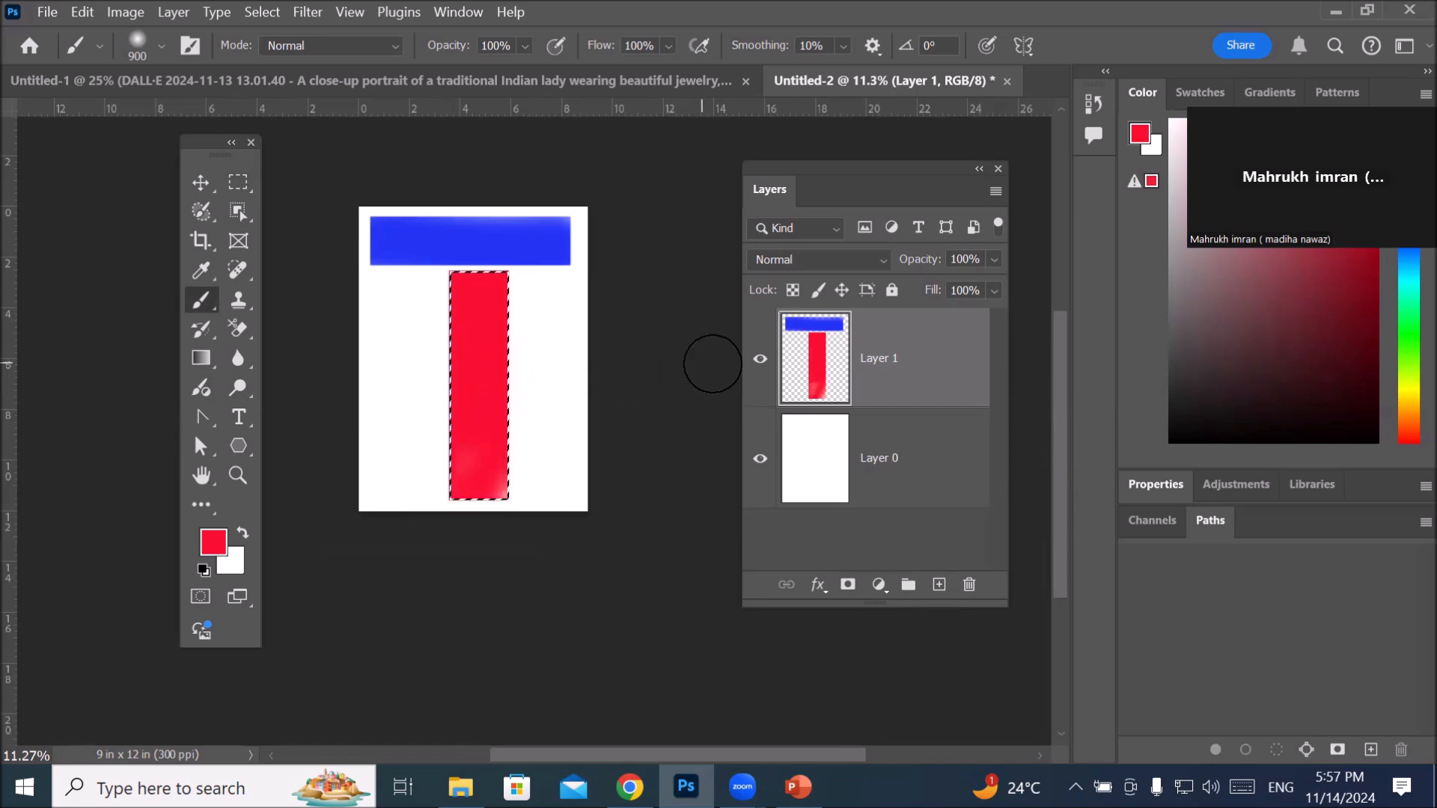
# Step: Try erasing the selected strip area on Layer 0 with the 2000 px Eraser tool
pyautogui.click(814, 425)
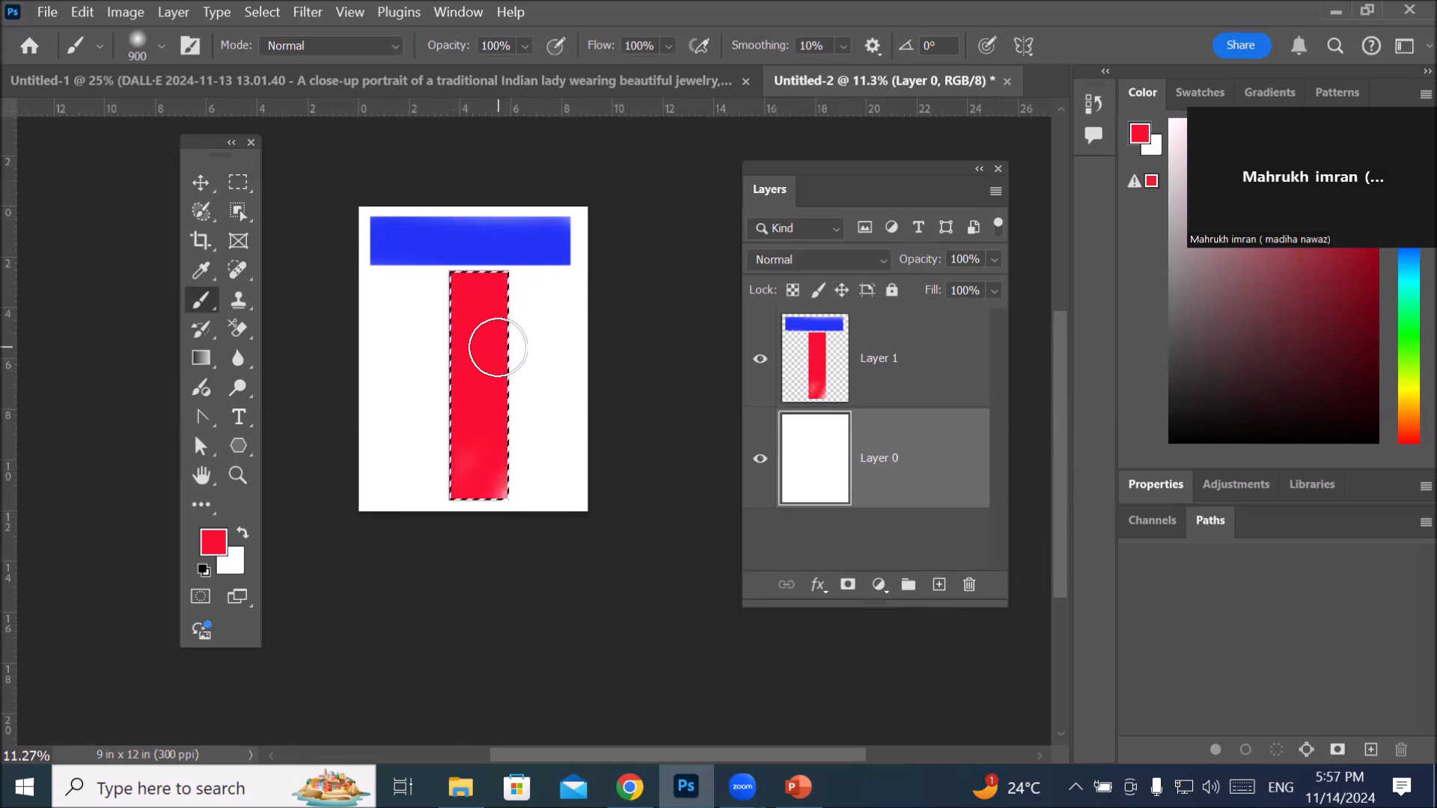
pyautogui.click(236, 327)
pyautogui.rightClick(236, 328)
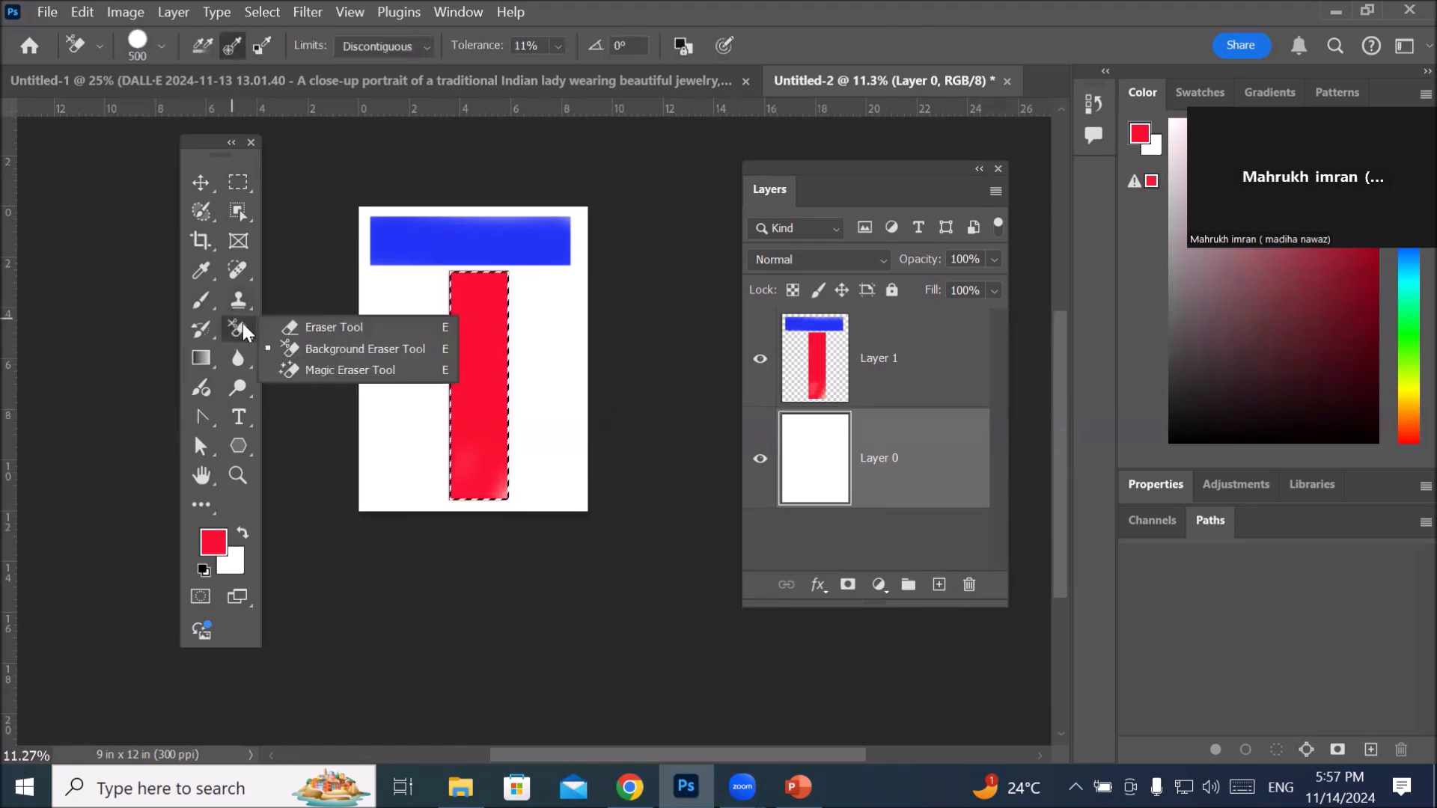
pyautogui.click(334, 328)
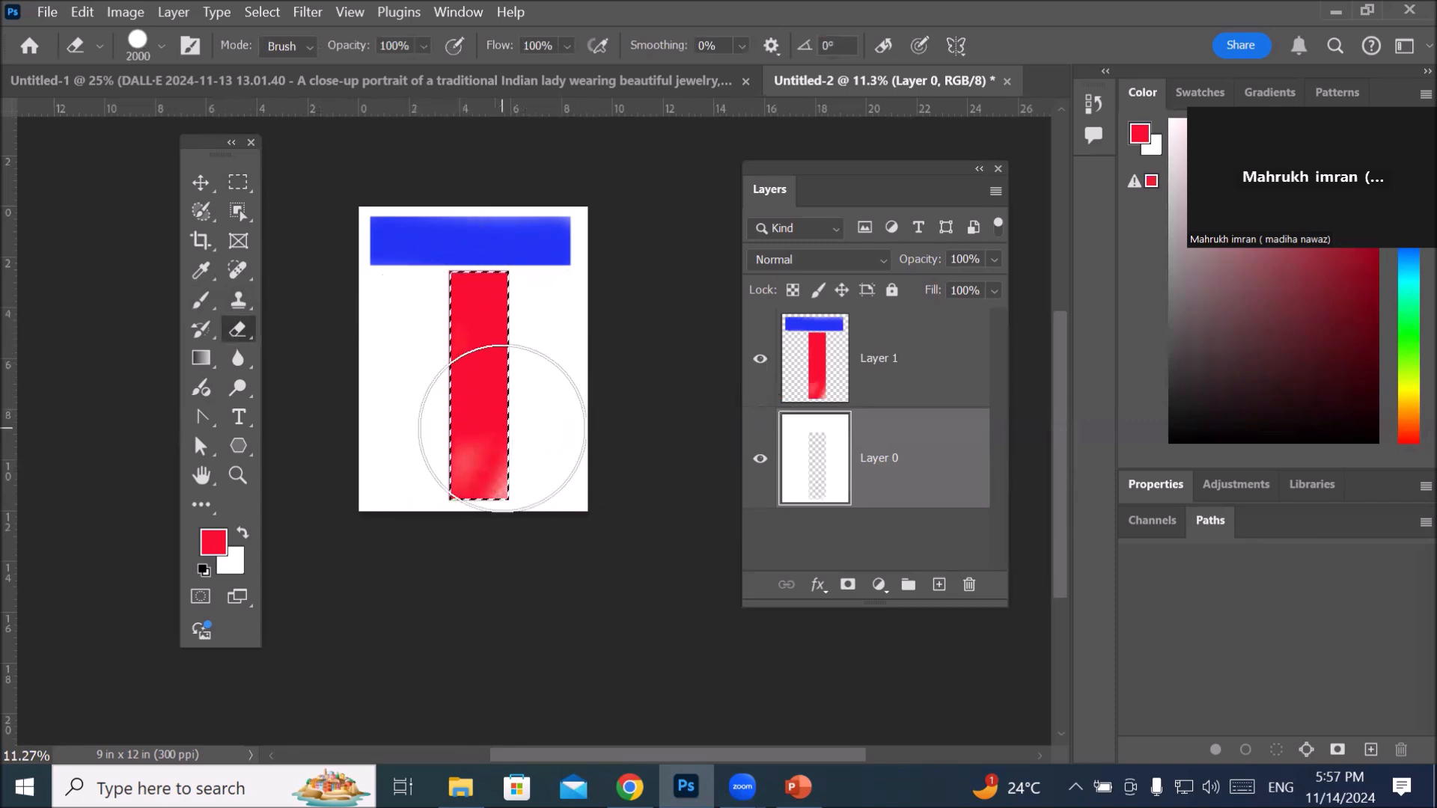
pyautogui.click(819, 370)
pyautogui.click(826, 453)
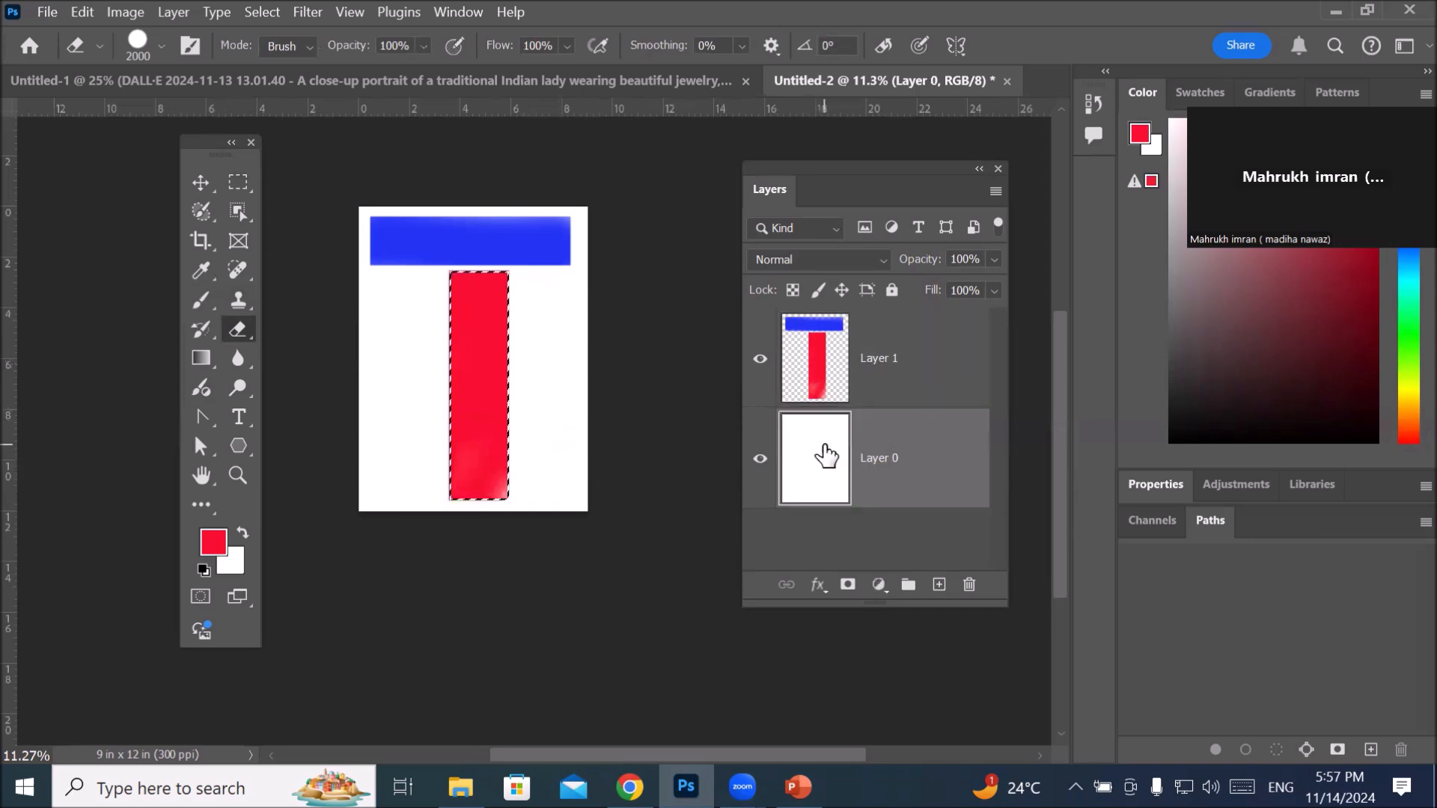
# Step: Erase the whole red vertical strip from Layer 1 with the 2000 px Eraser tool
pyautogui.click(823, 388)
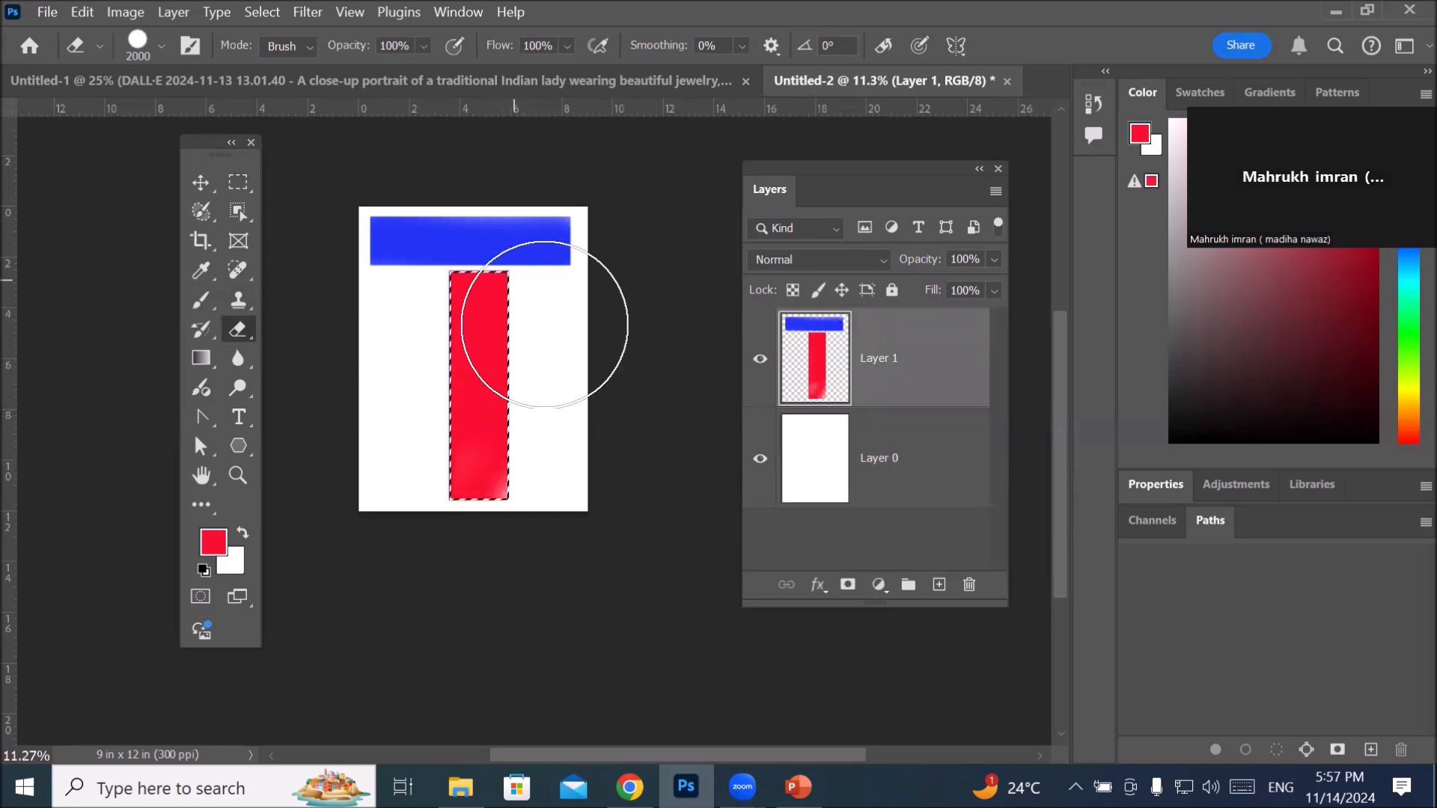
pyautogui.scroll(3, 493, 367)
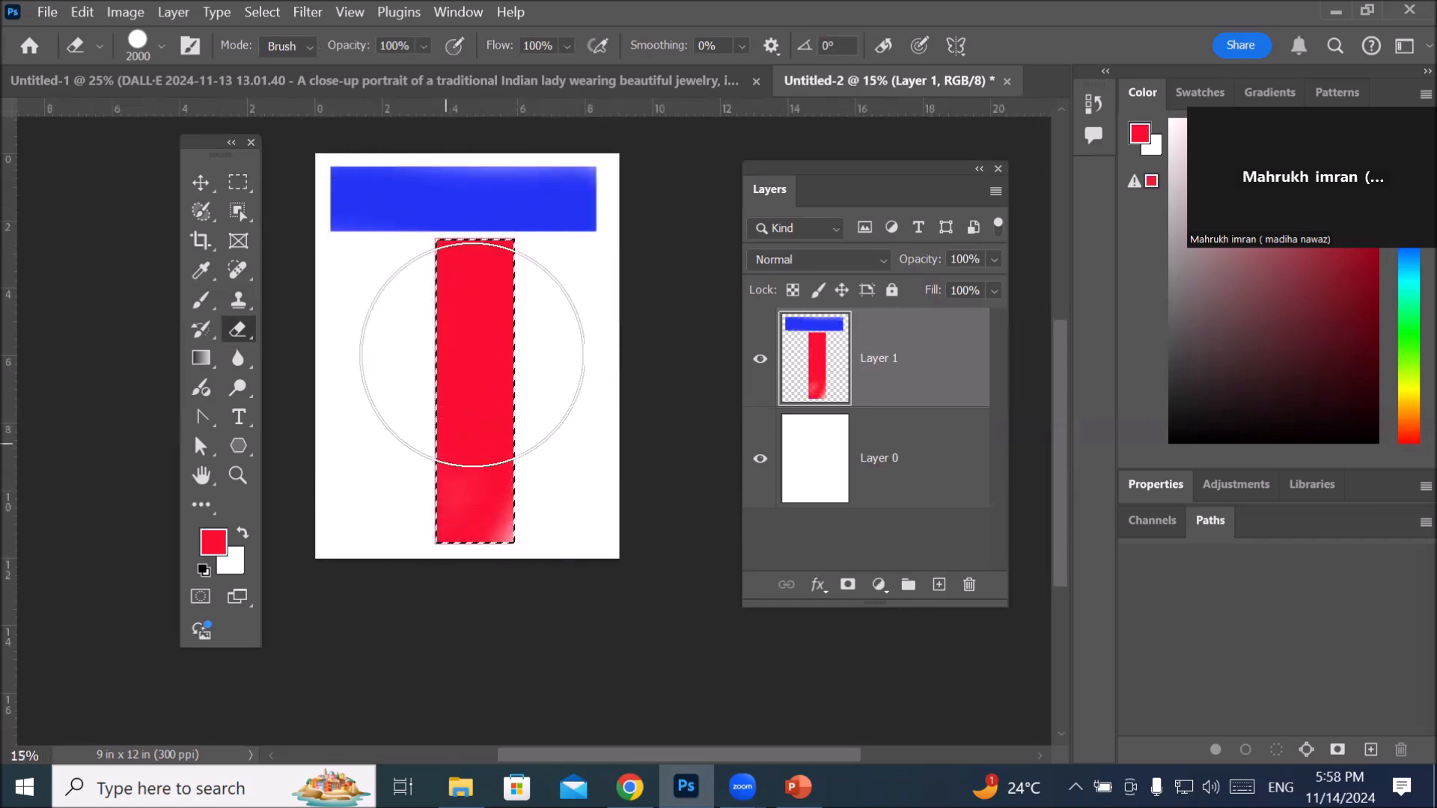
pyautogui.click(482, 320)
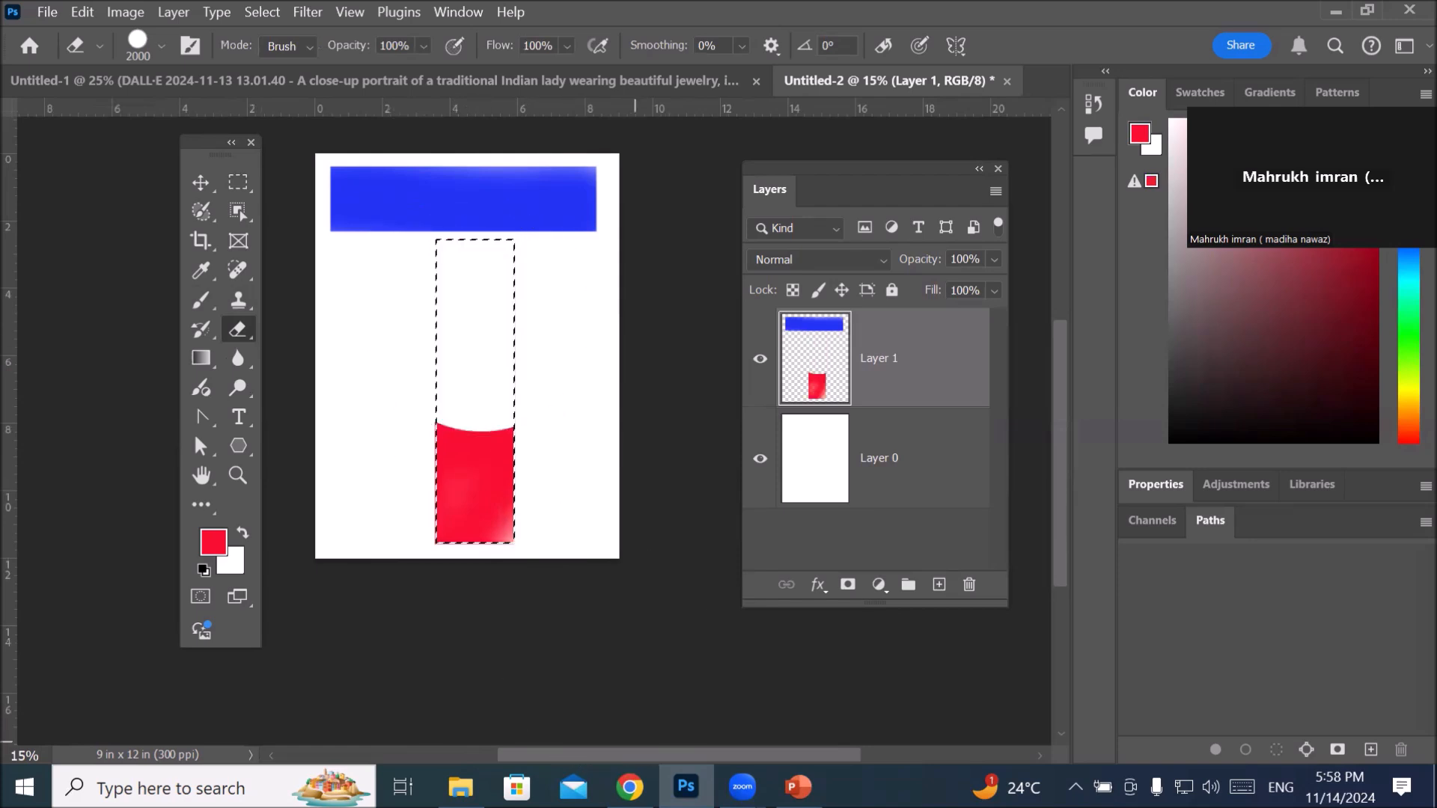
pyautogui.click(486, 427)
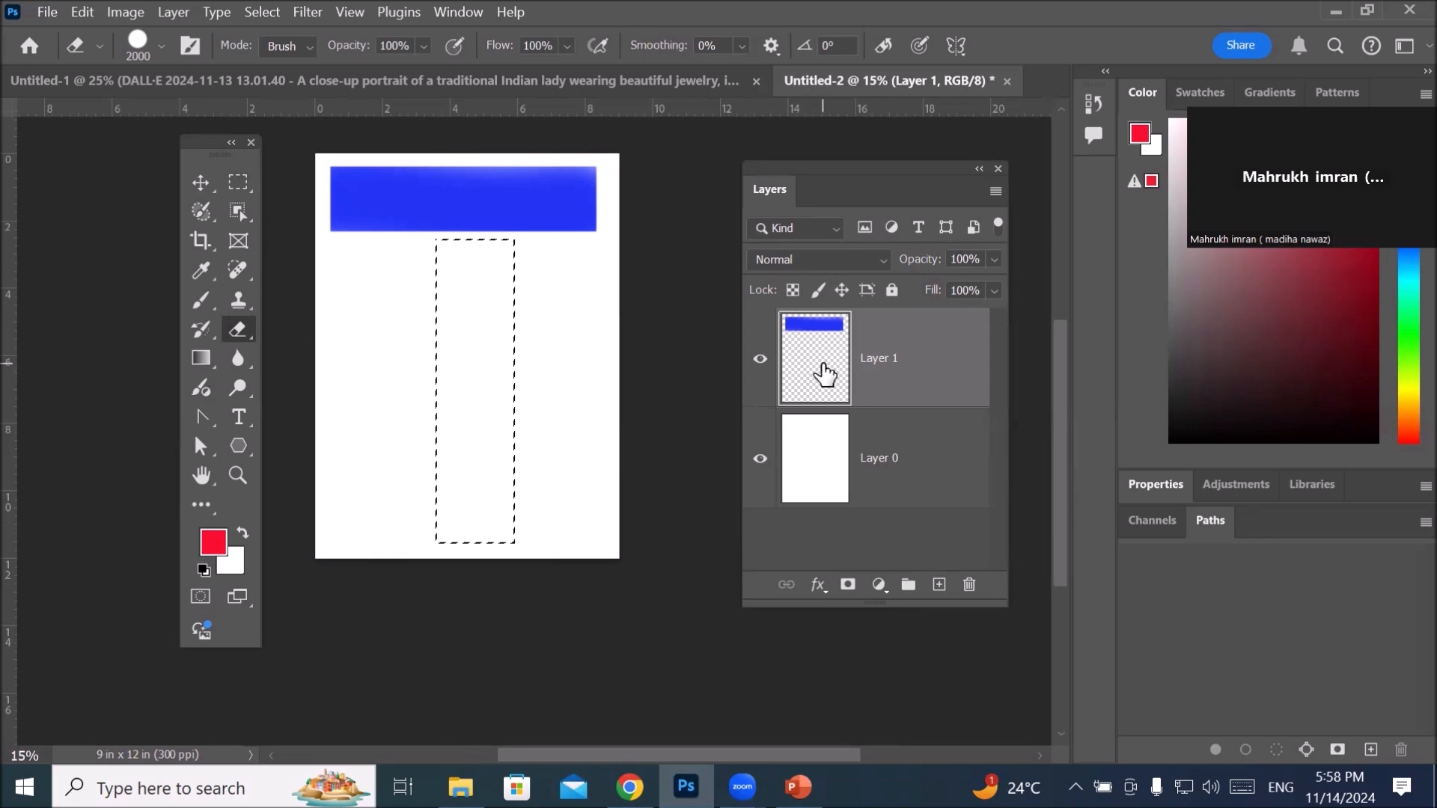
# Step: Replace Layer 1 with a new empty layer above Layer 0 and clear the active selection
pyautogui.moveTo(827, 372); pyautogui.dragTo(971, 588)
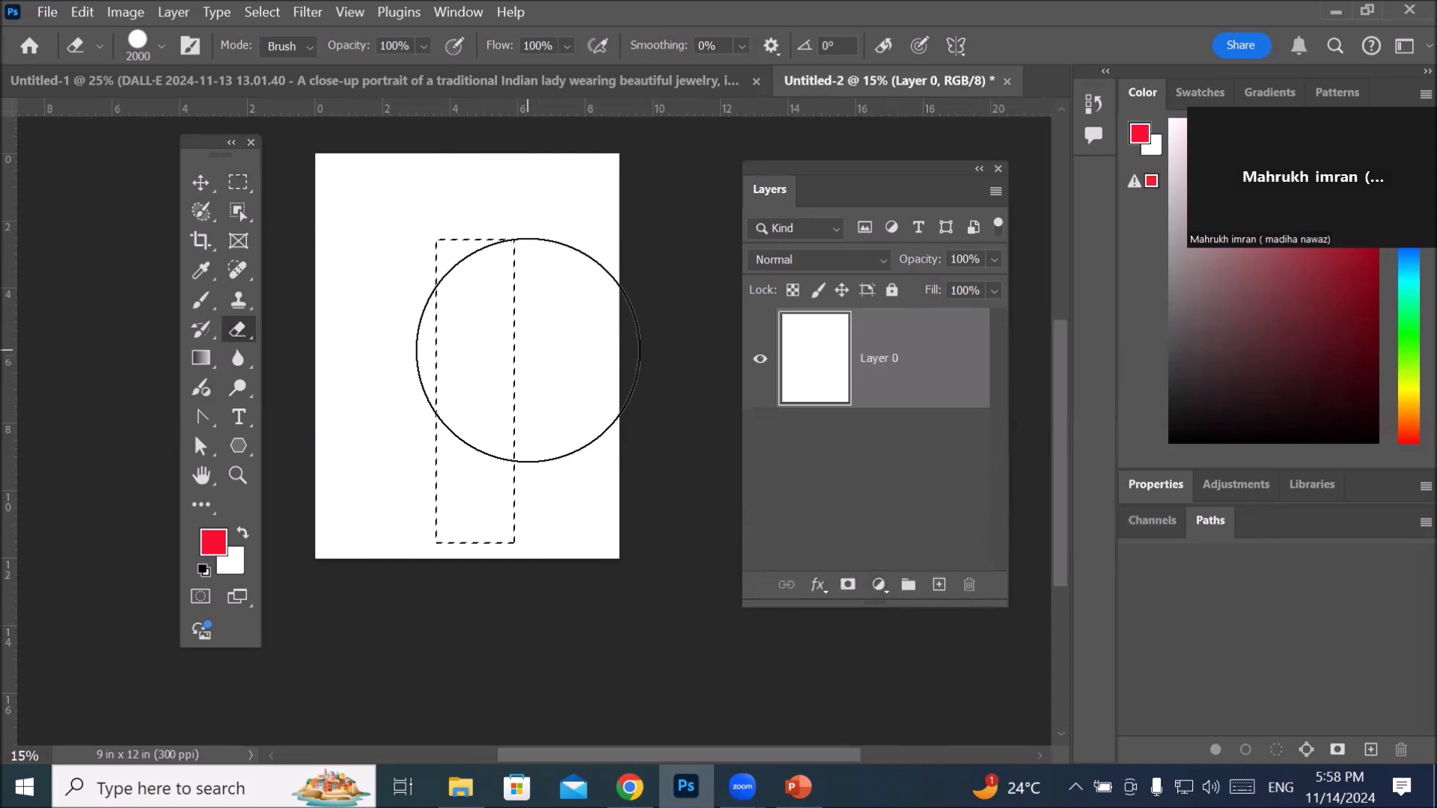
pyautogui.hotkey('ctrl', 'd')
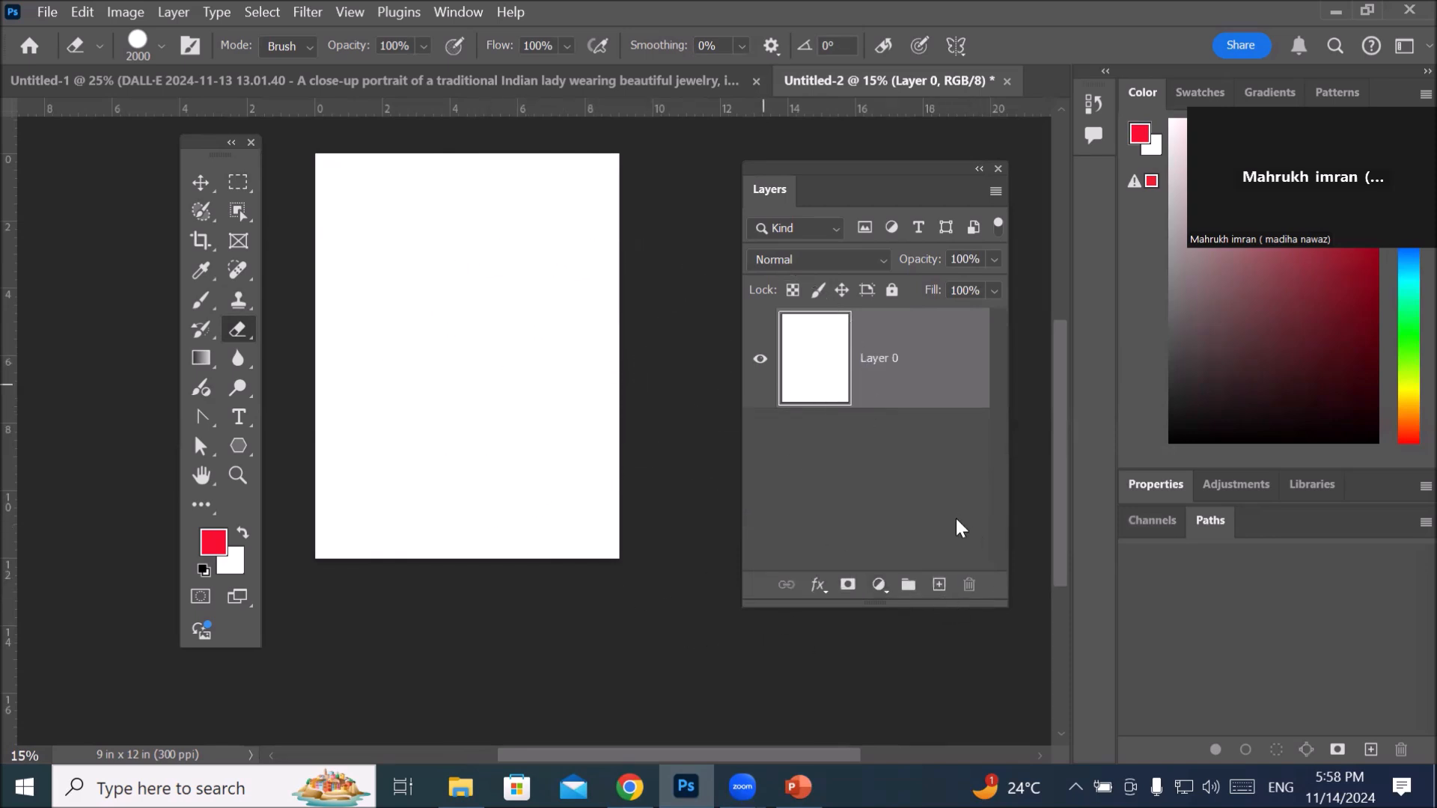
pyautogui.click(939, 585)
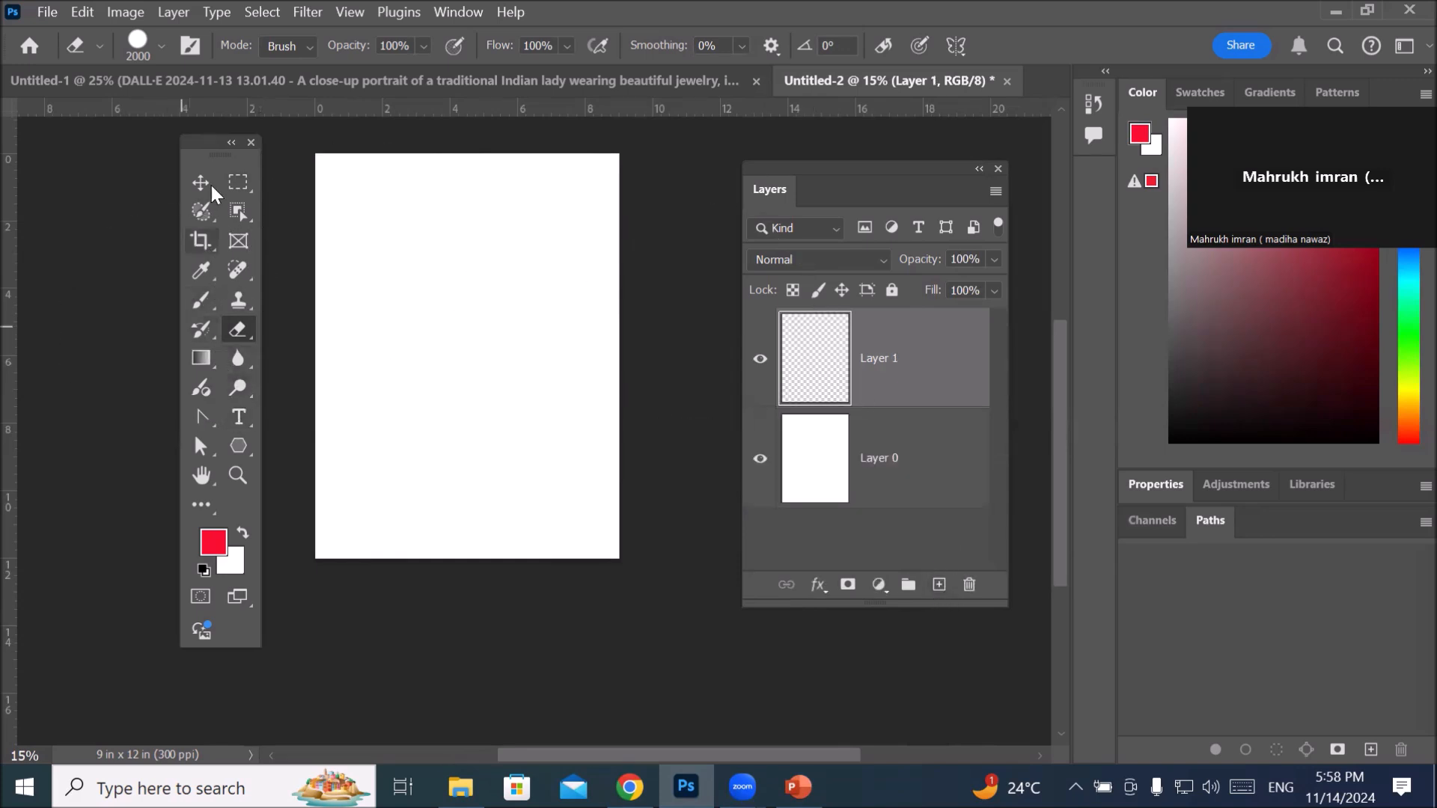
# Step: Select a thin horizontal strip near the page's top edge and add two narrow vertical strips descending from near its ends
pyautogui.click(237, 183)
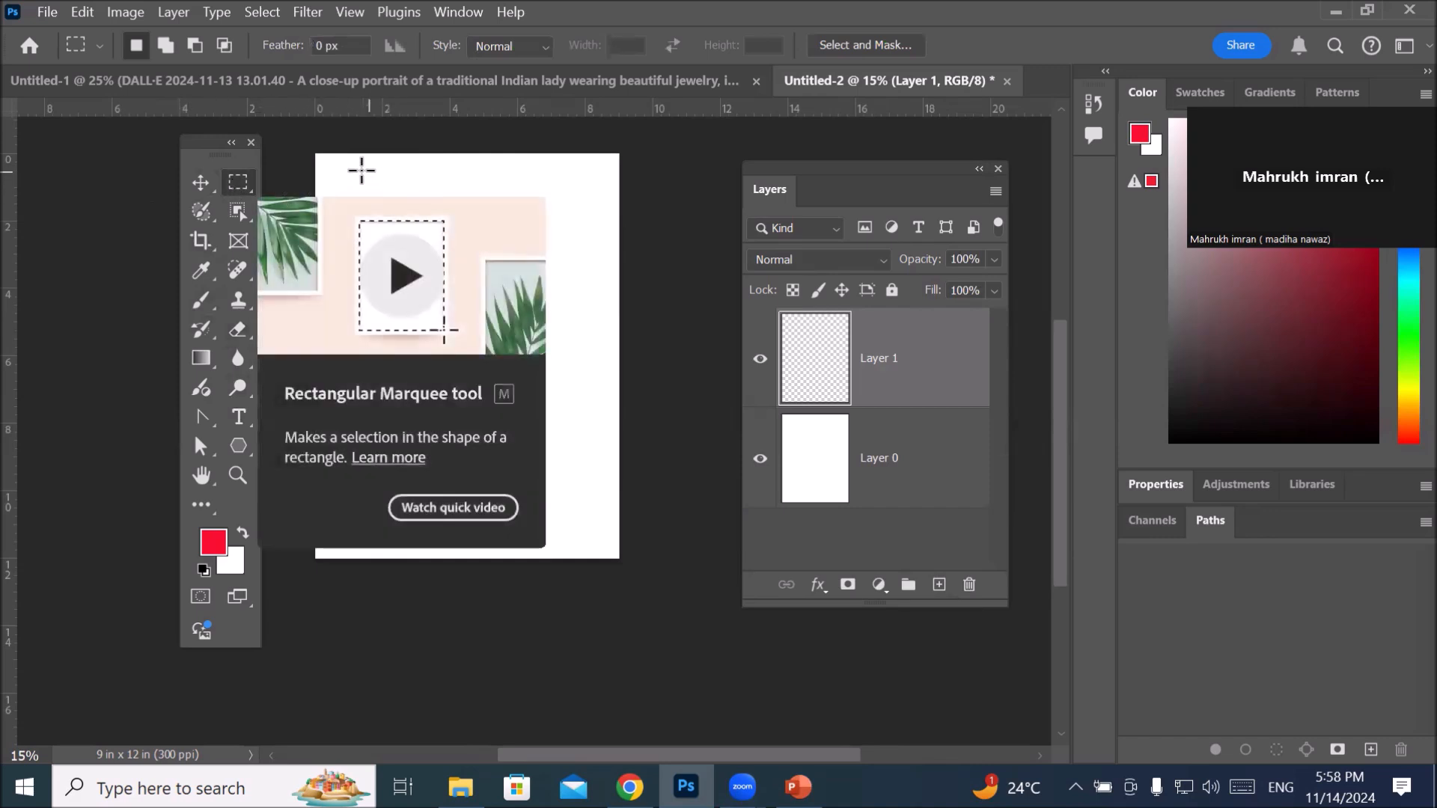
pyautogui.moveTo(335, 173); pyautogui.dragTo(610, 193)
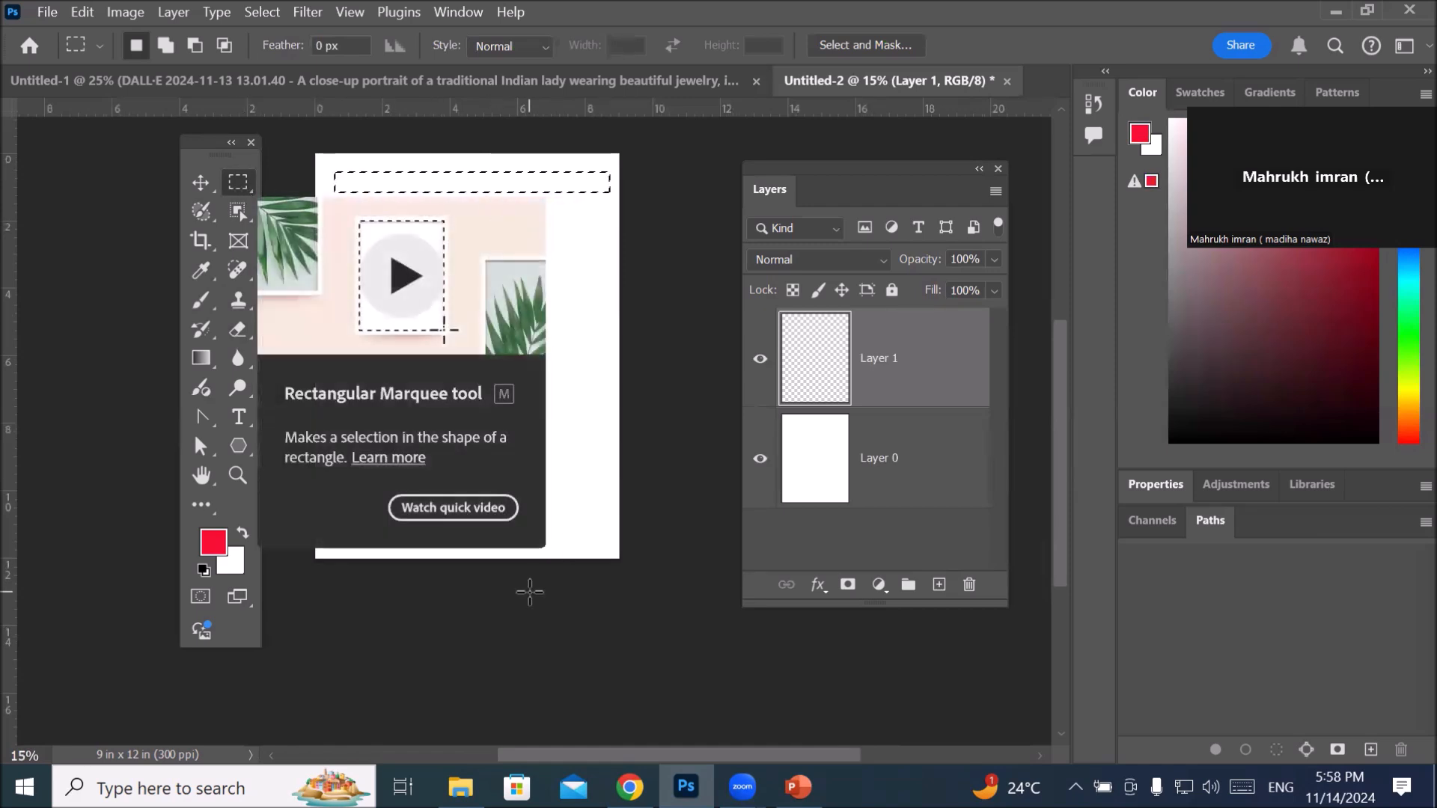
pyautogui.click(165, 43)
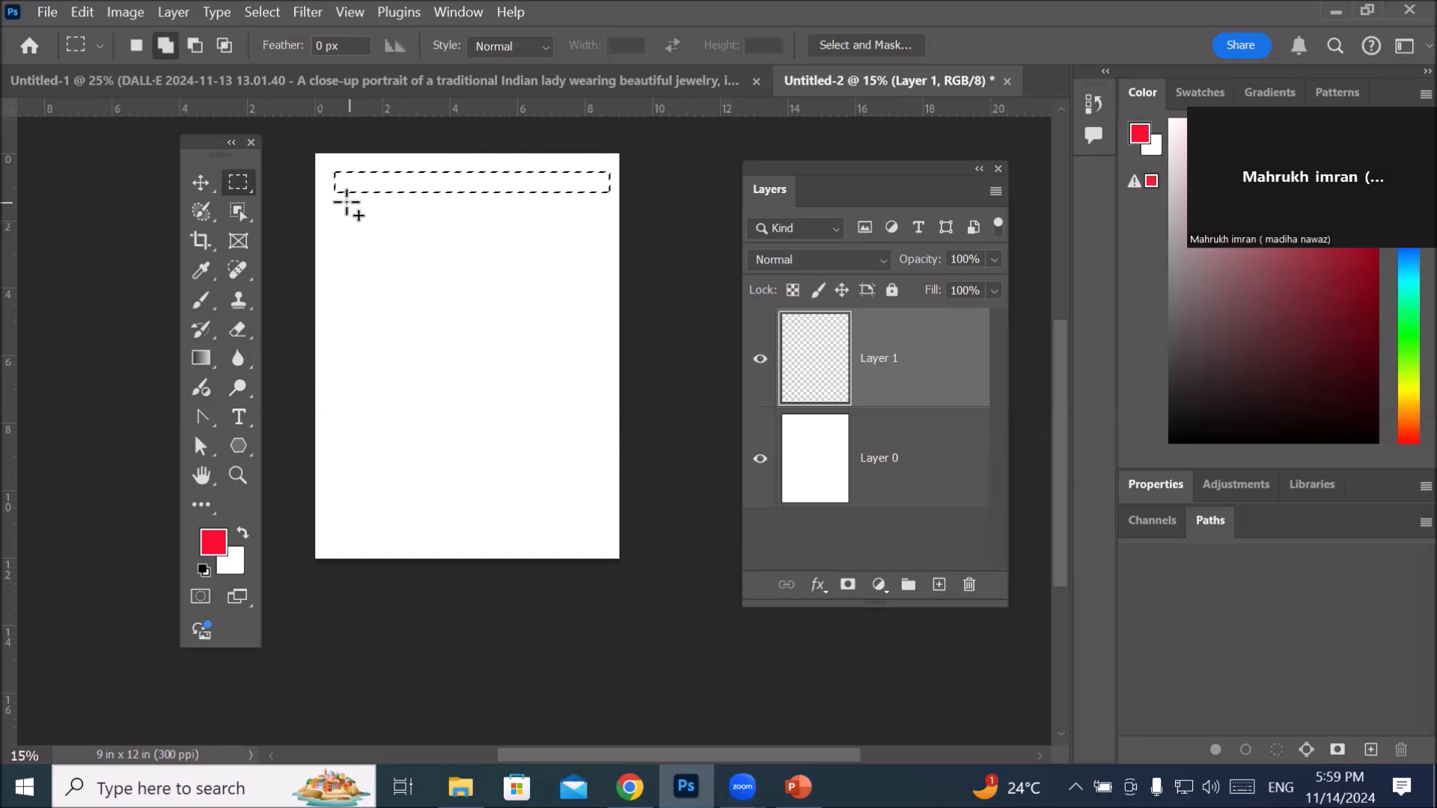
pyautogui.moveTo(359, 241); pyautogui.dragTo(353, 483)
pyautogui.moveTo(363, 513); pyautogui.dragTo(366, 543)
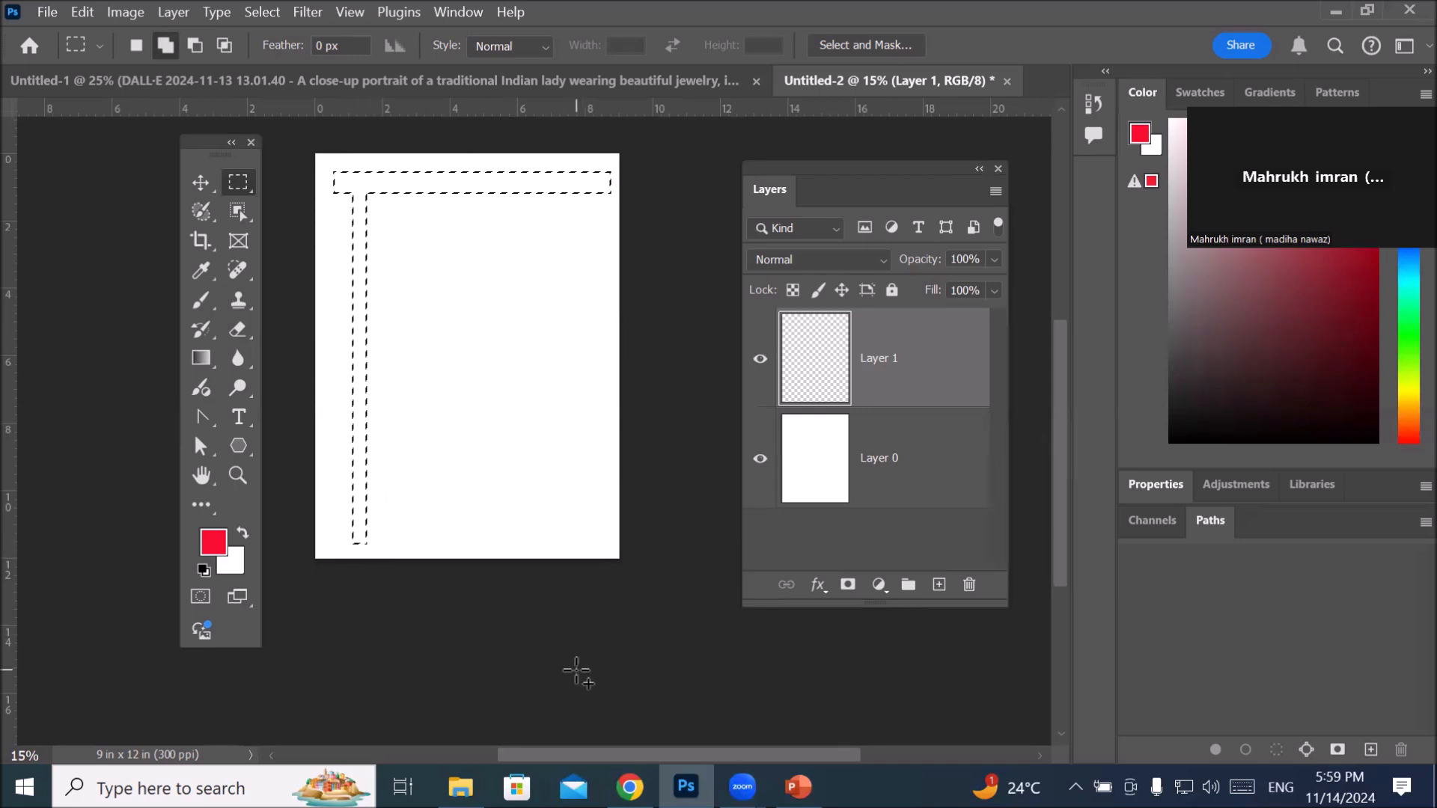
pyautogui.moveTo(573, 187); pyautogui.dragTo(593, 546)
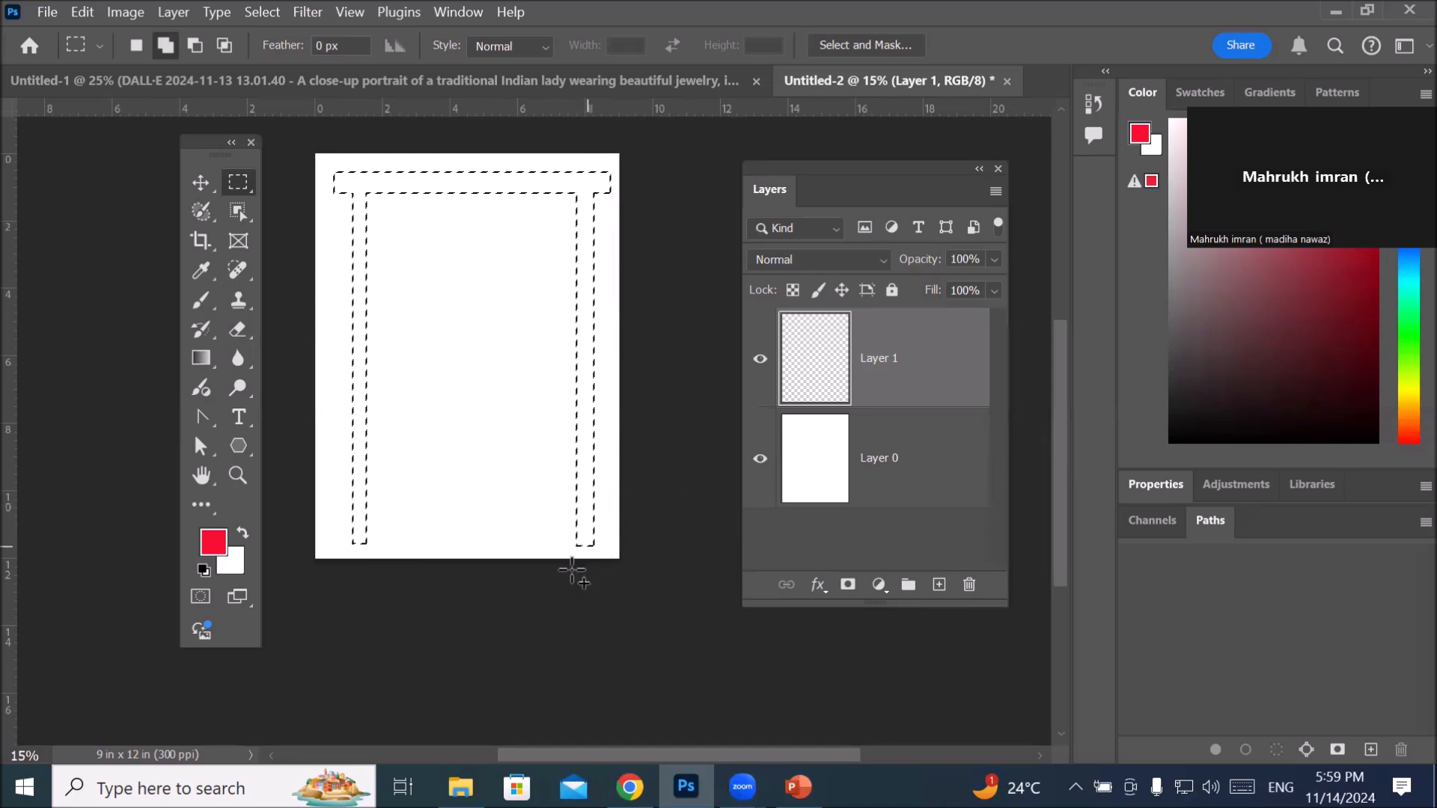
# Step: Add a central column about 2.47 in wide and 10.54 in high to the selection, reaching the page's bottom edge
pyautogui.moveTo(456, 184); pyautogui.dragTo(539, 532)
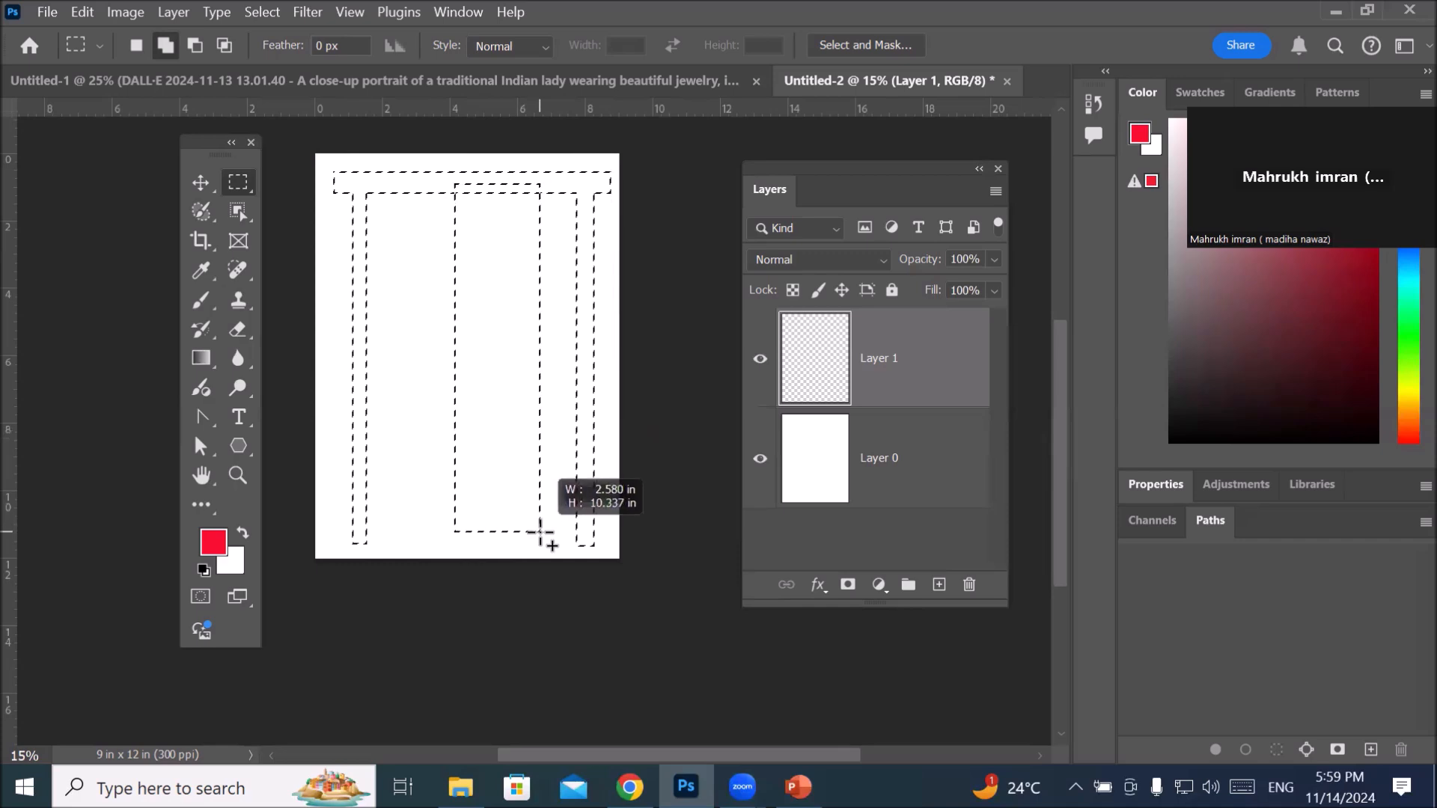
pyautogui.moveTo(539, 532); pyautogui.dragTo(518, 565)
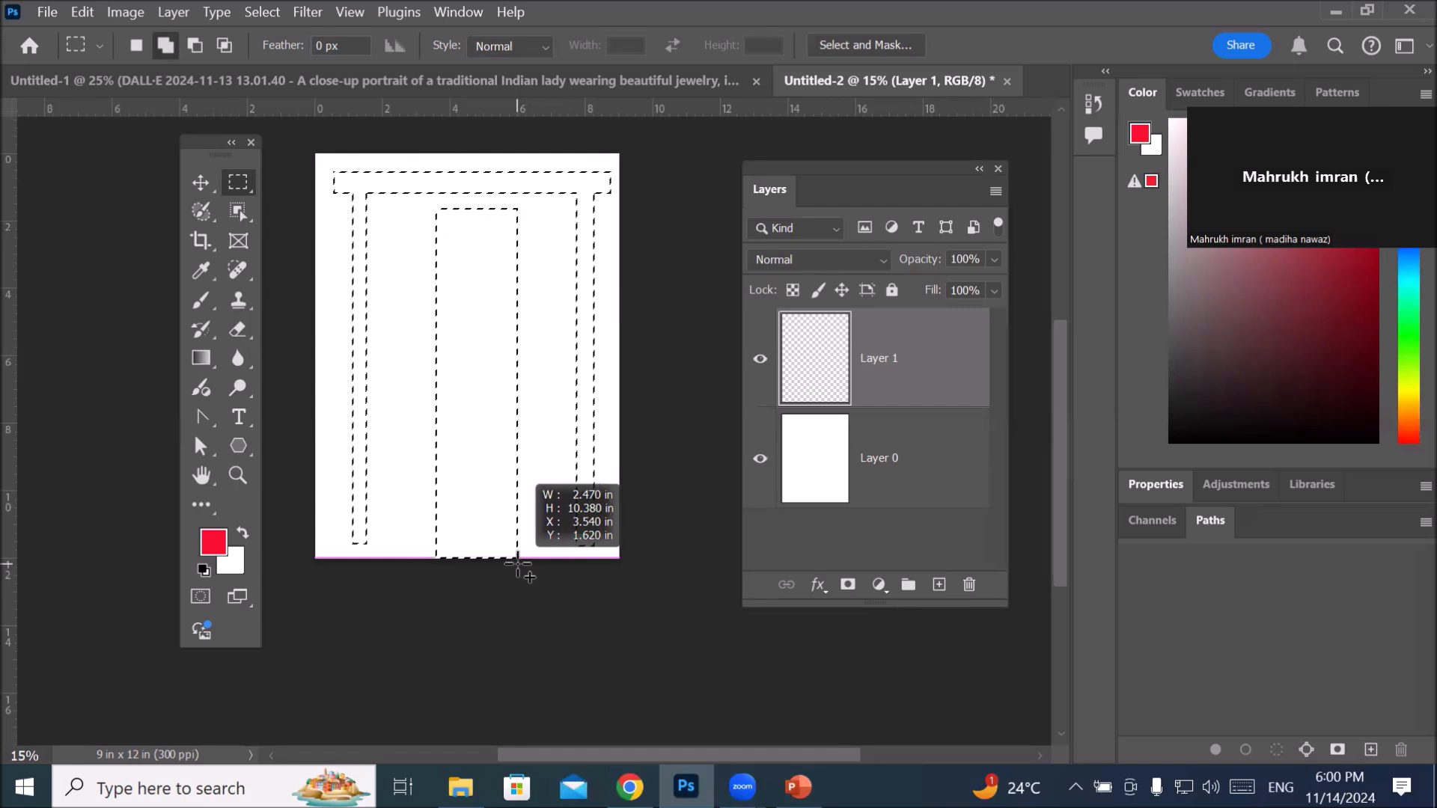
pyautogui.moveTo(518, 565); pyautogui.dragTo(518, 558)
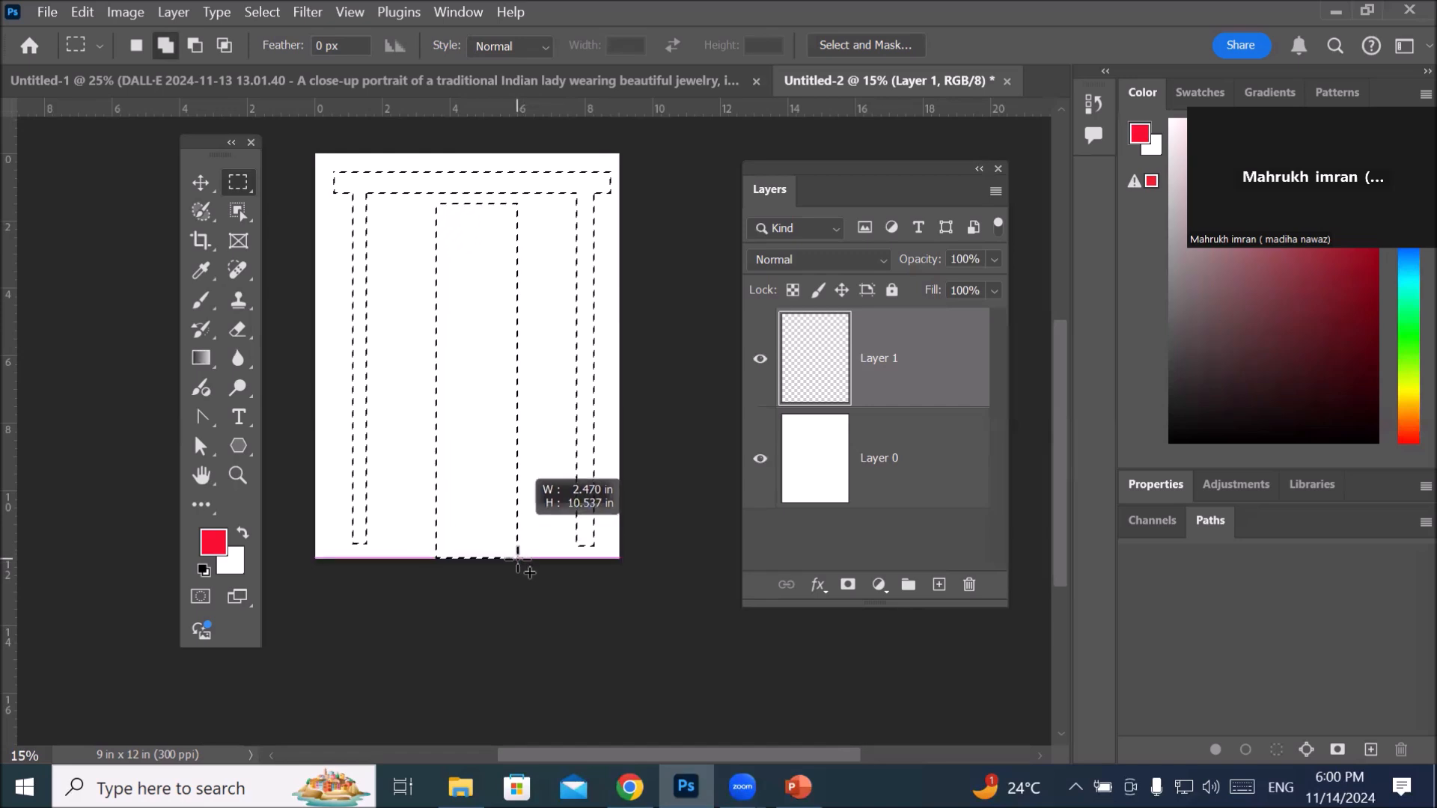
pyautogui.moveTo(518, 558); pyautogui.dragTo(518, 559)
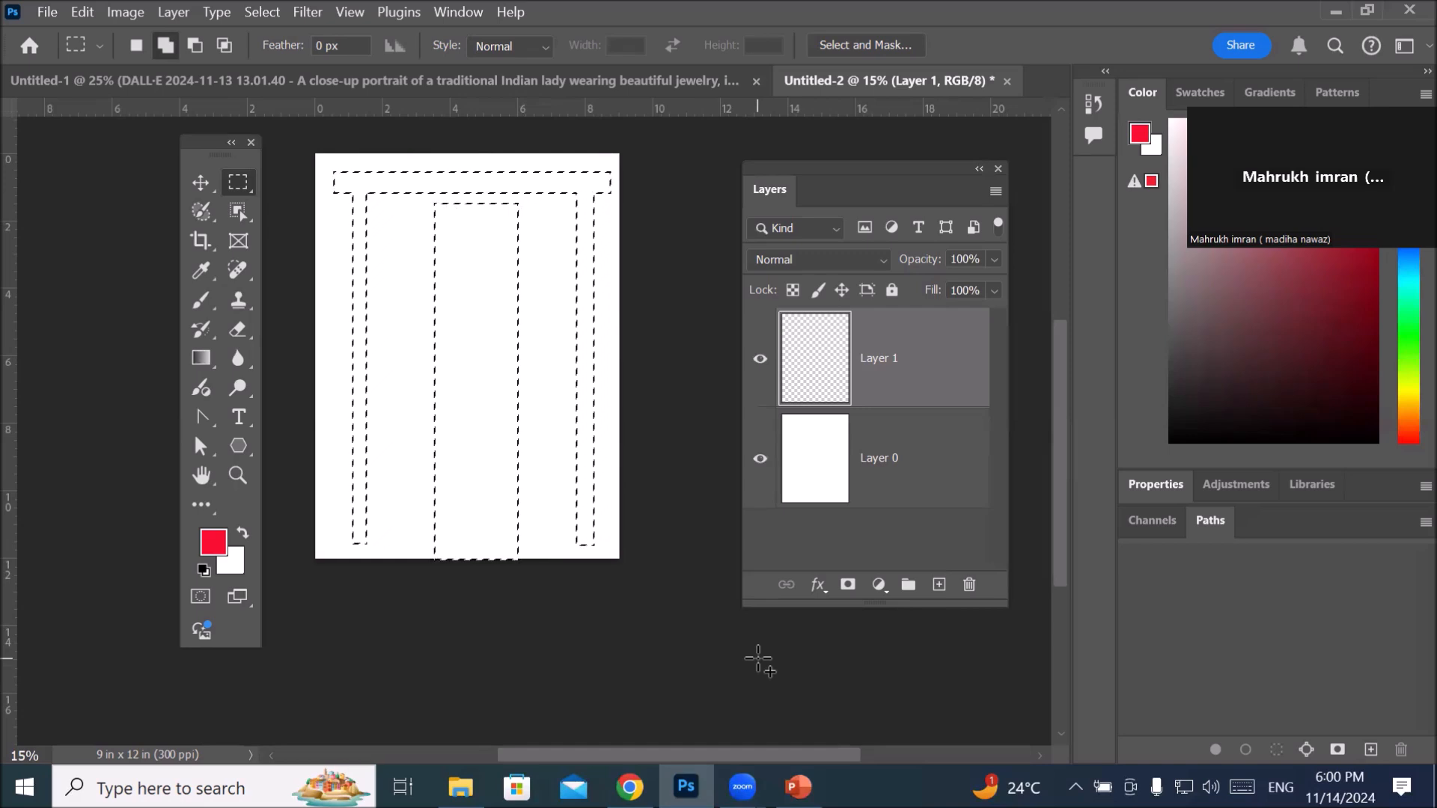
# Step: Subtract two horizontal bands from the selected central column and one narrow band from both side strips
pyautogui.click(195, 49)
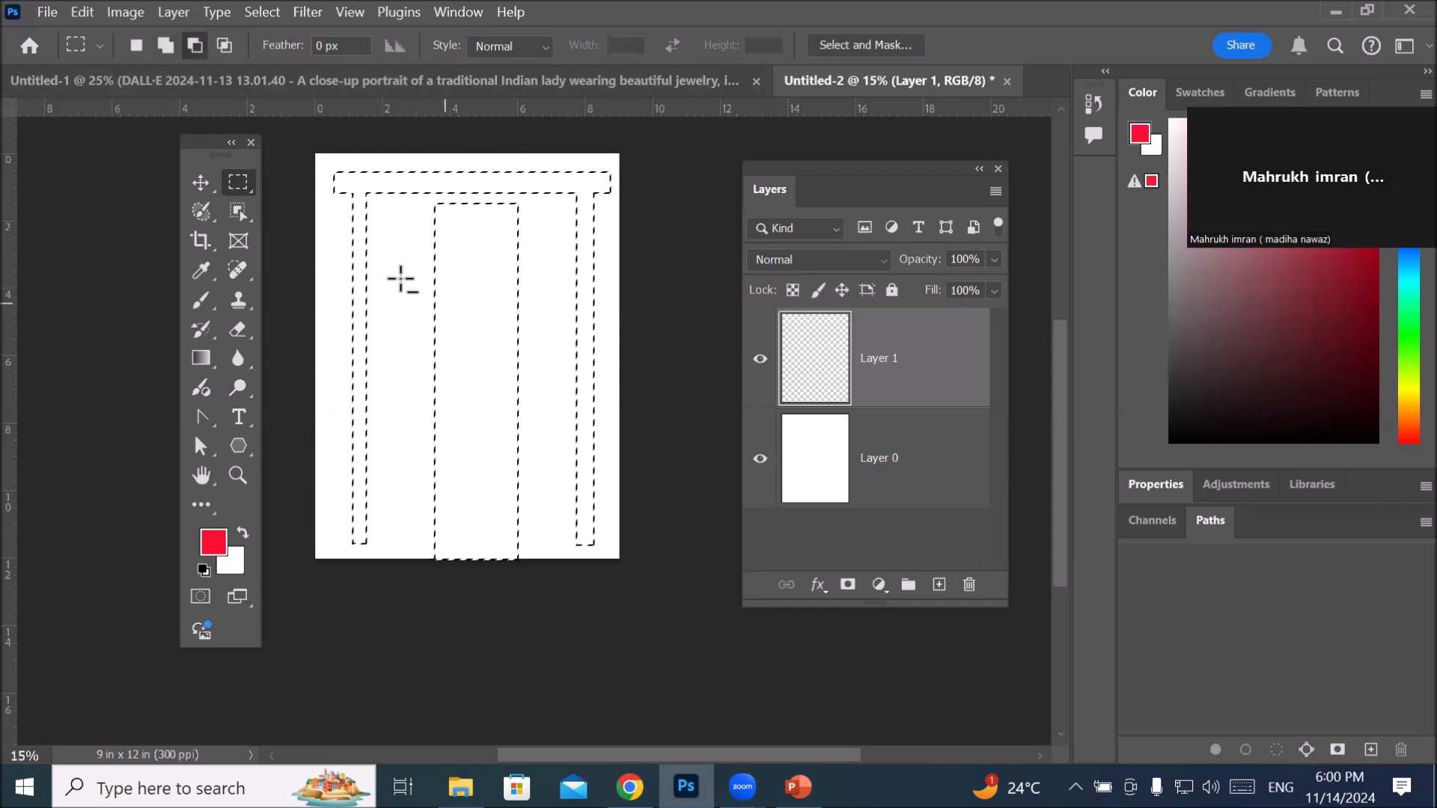
pyautogui.click(163, 47)
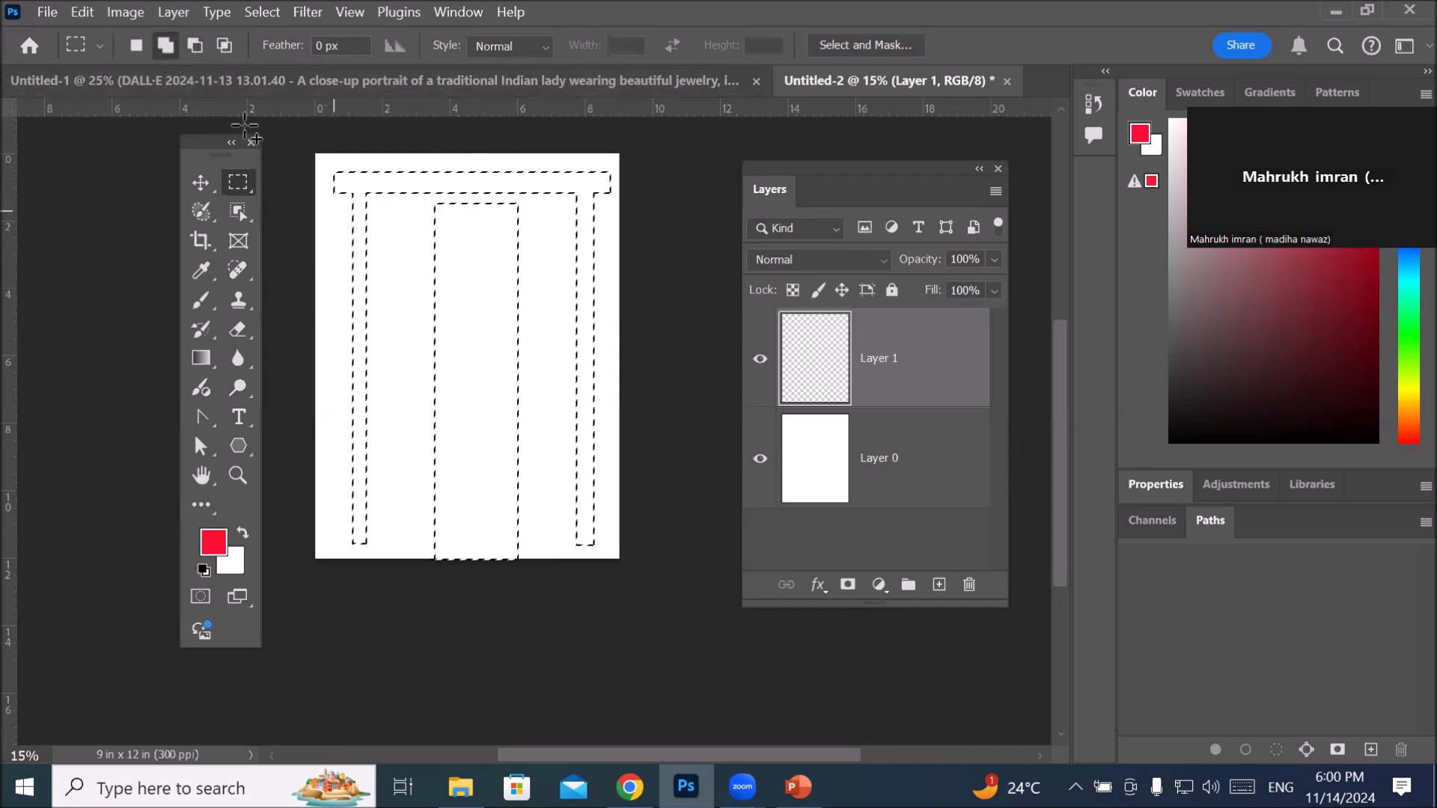
pyautogui.click(193, 47)
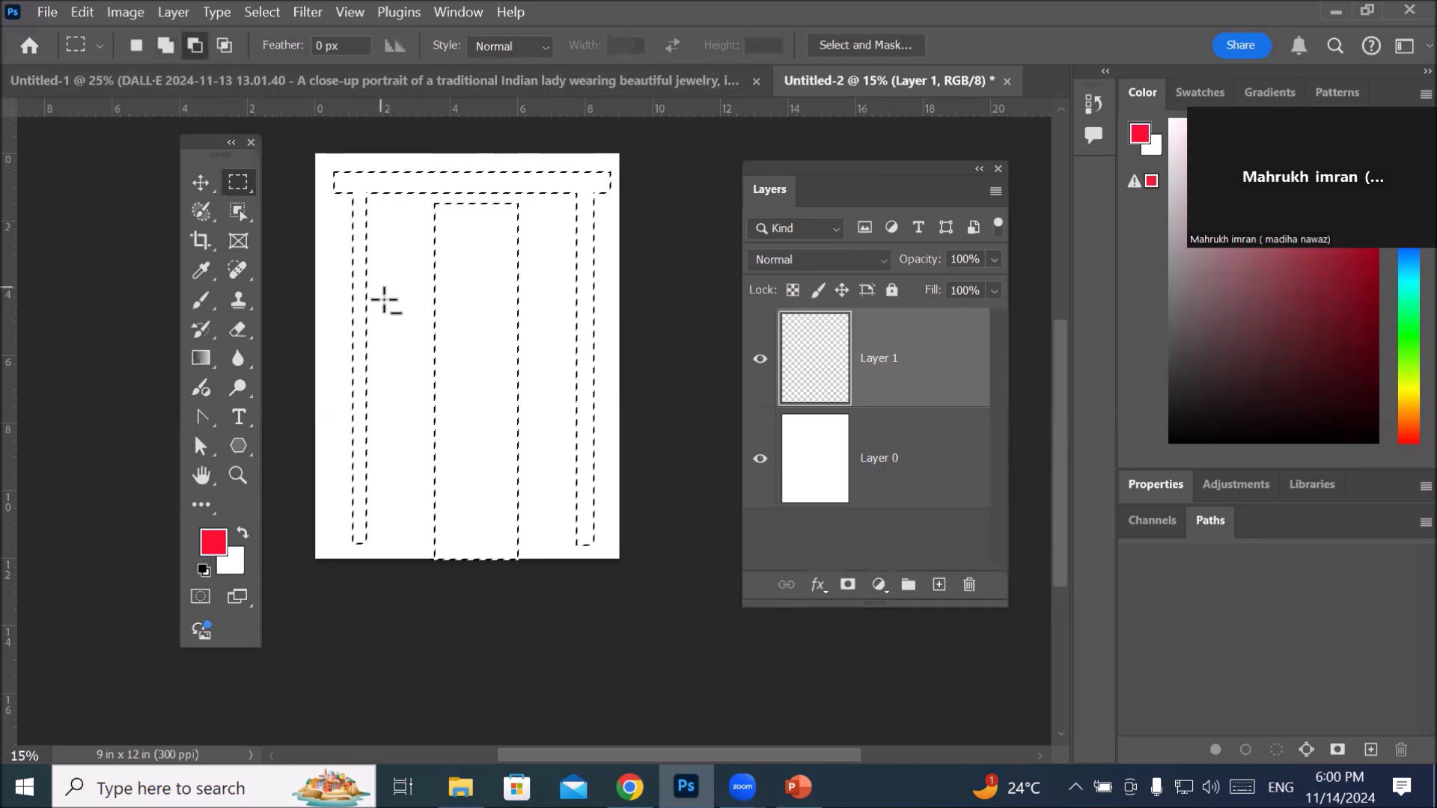
pyautogui.moveTo(397, 310); pyautogui.dragTo(556, 394)
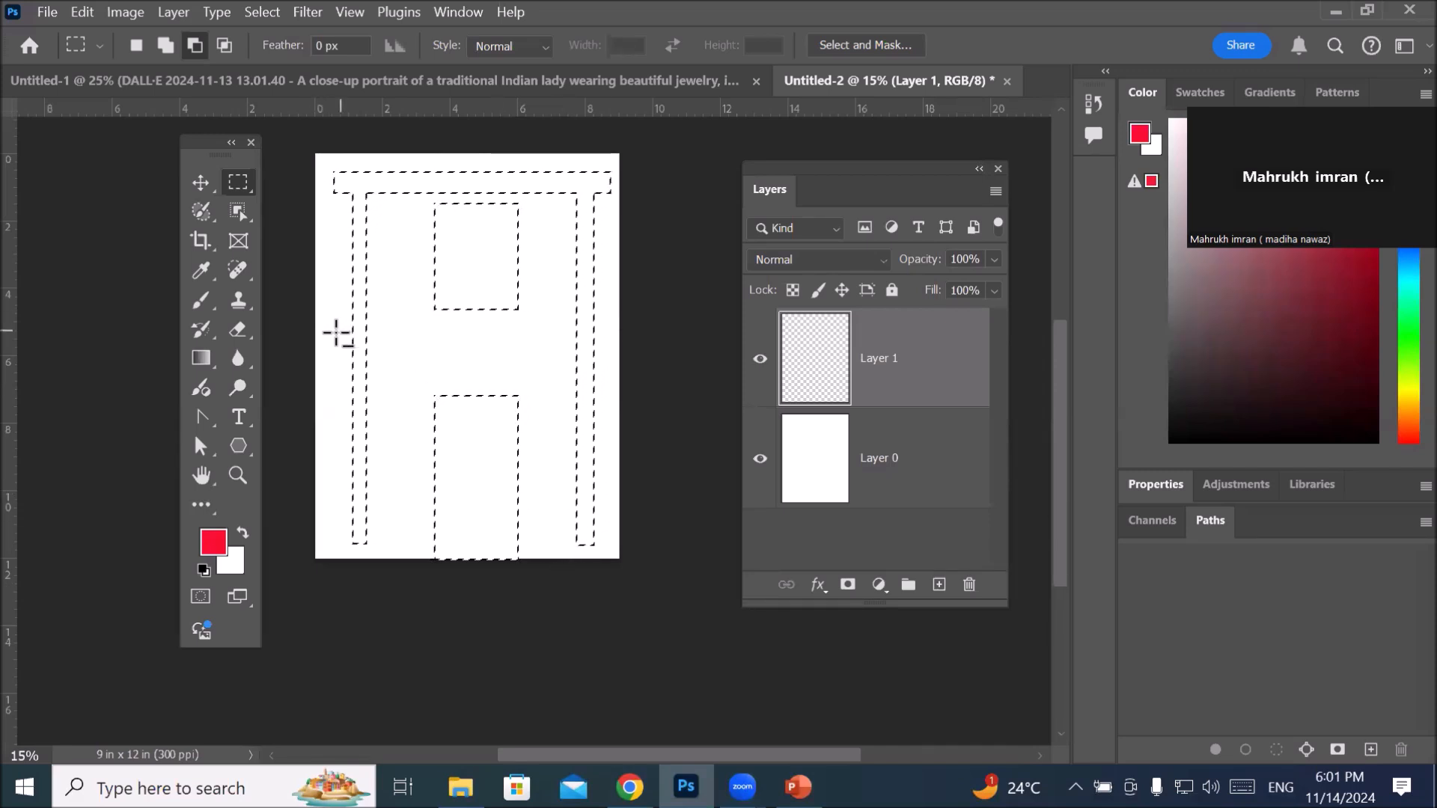
pyautogui.moveTo(334, 334); pyautogui.dragTo(615, 359)
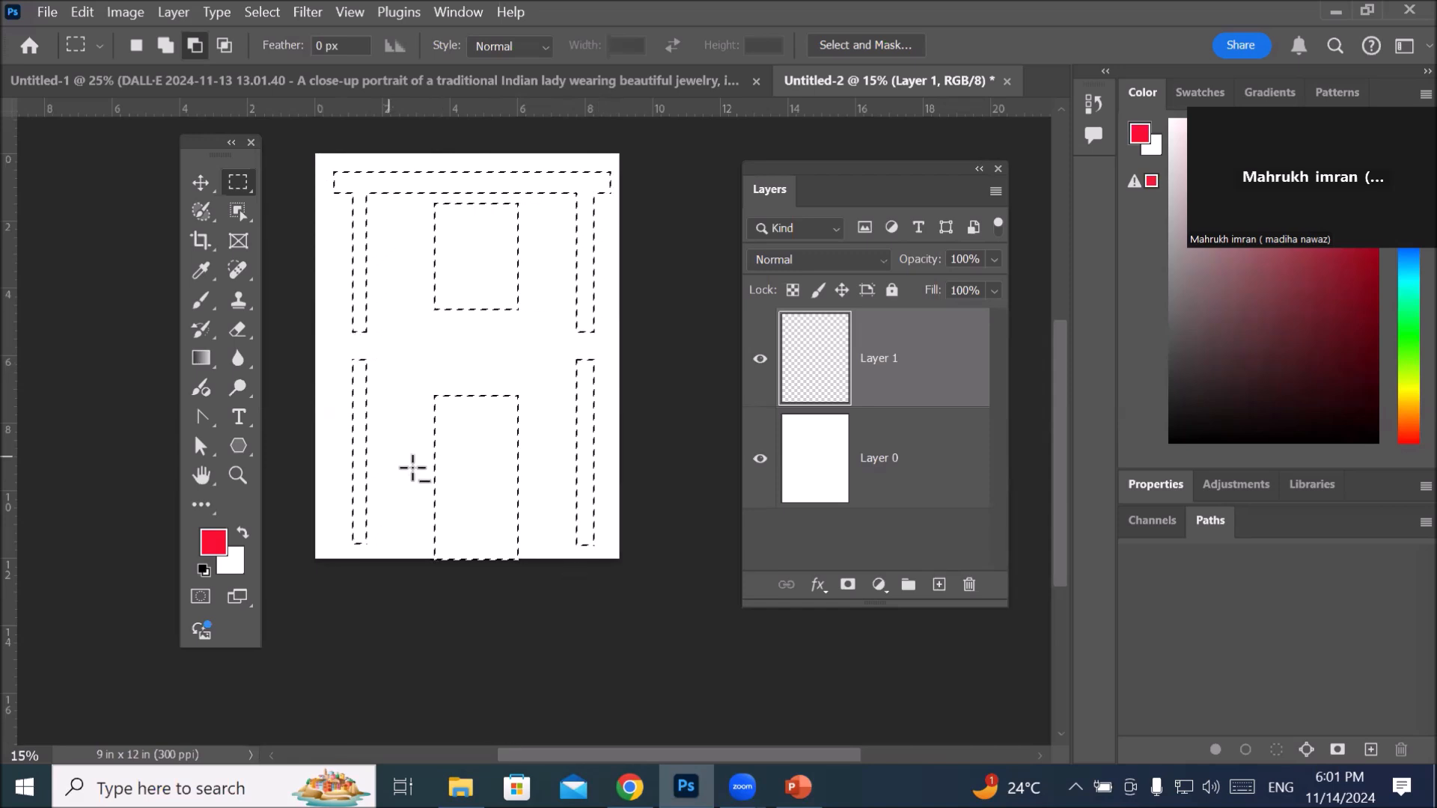
pyautogui.moveTo(555, 480); pyautogui.dragTo(556, 481)
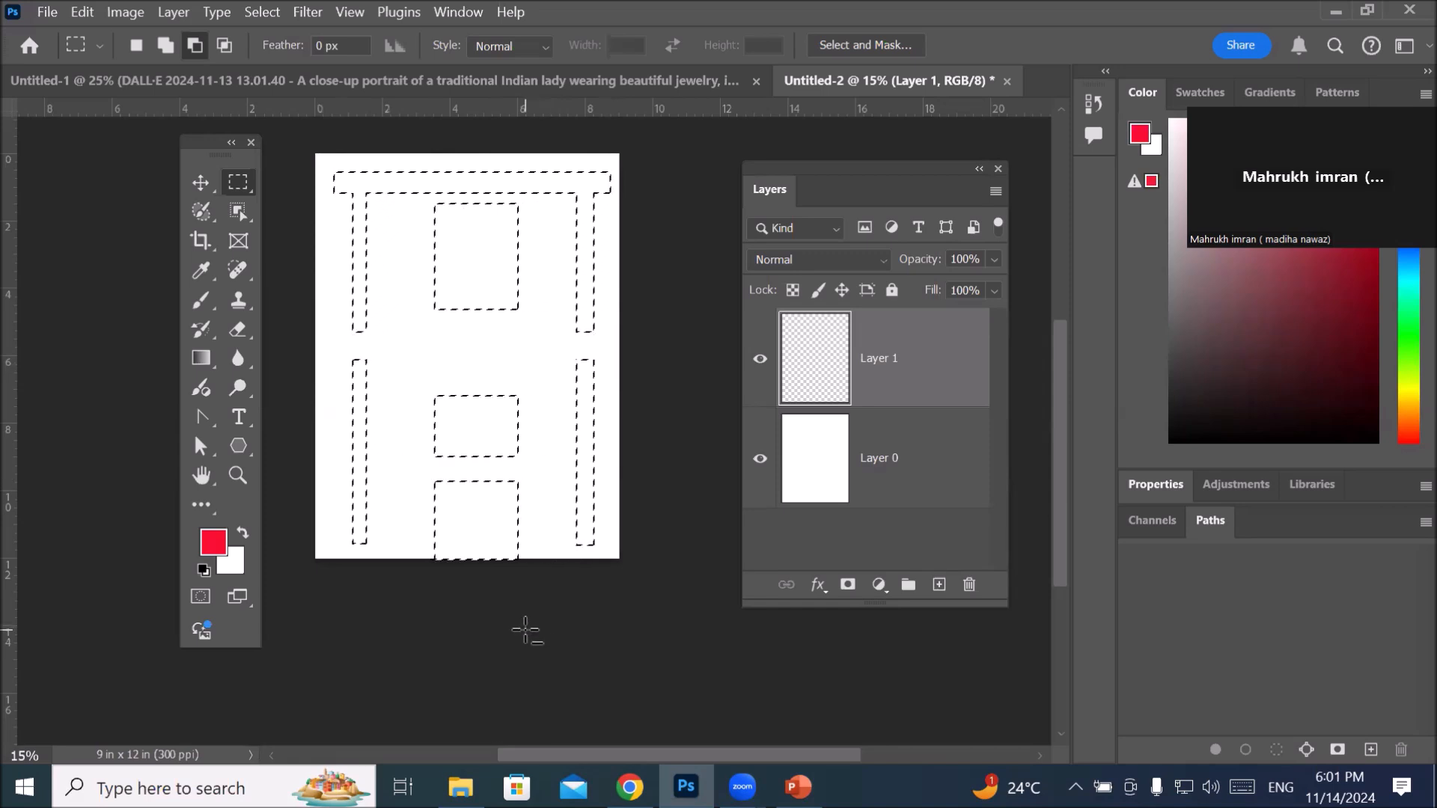
# Step: Paint all the selected areas on Layer 1 red with the 900 px Brush
pyautogui.click(200, 303)
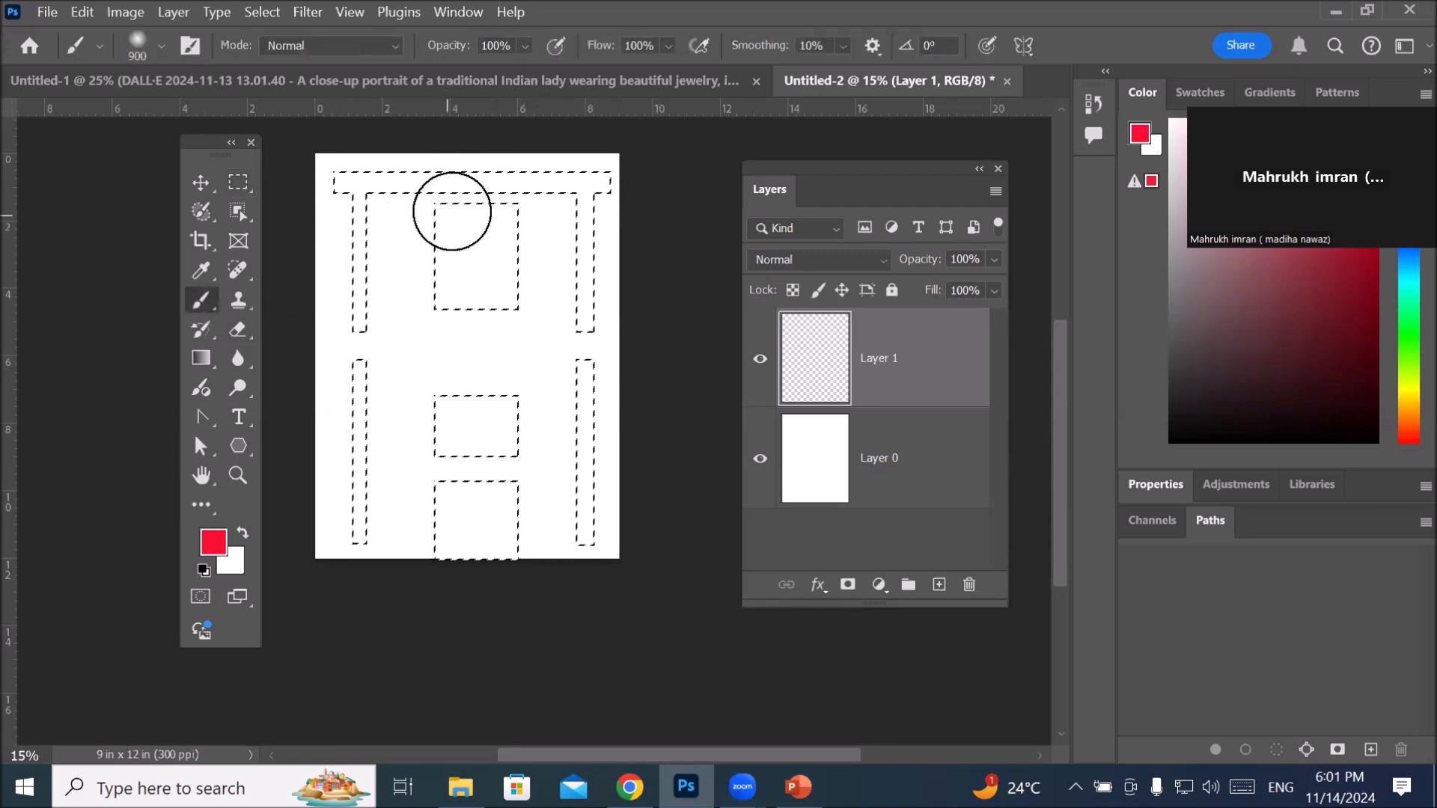
pyautogui.moveTo(541, 194)
pyautogui.mouseDown()
pyautogui.moveTo(307, 183)
pyautogui.moveTo(581, 249)
pyautogui.mouseUp()
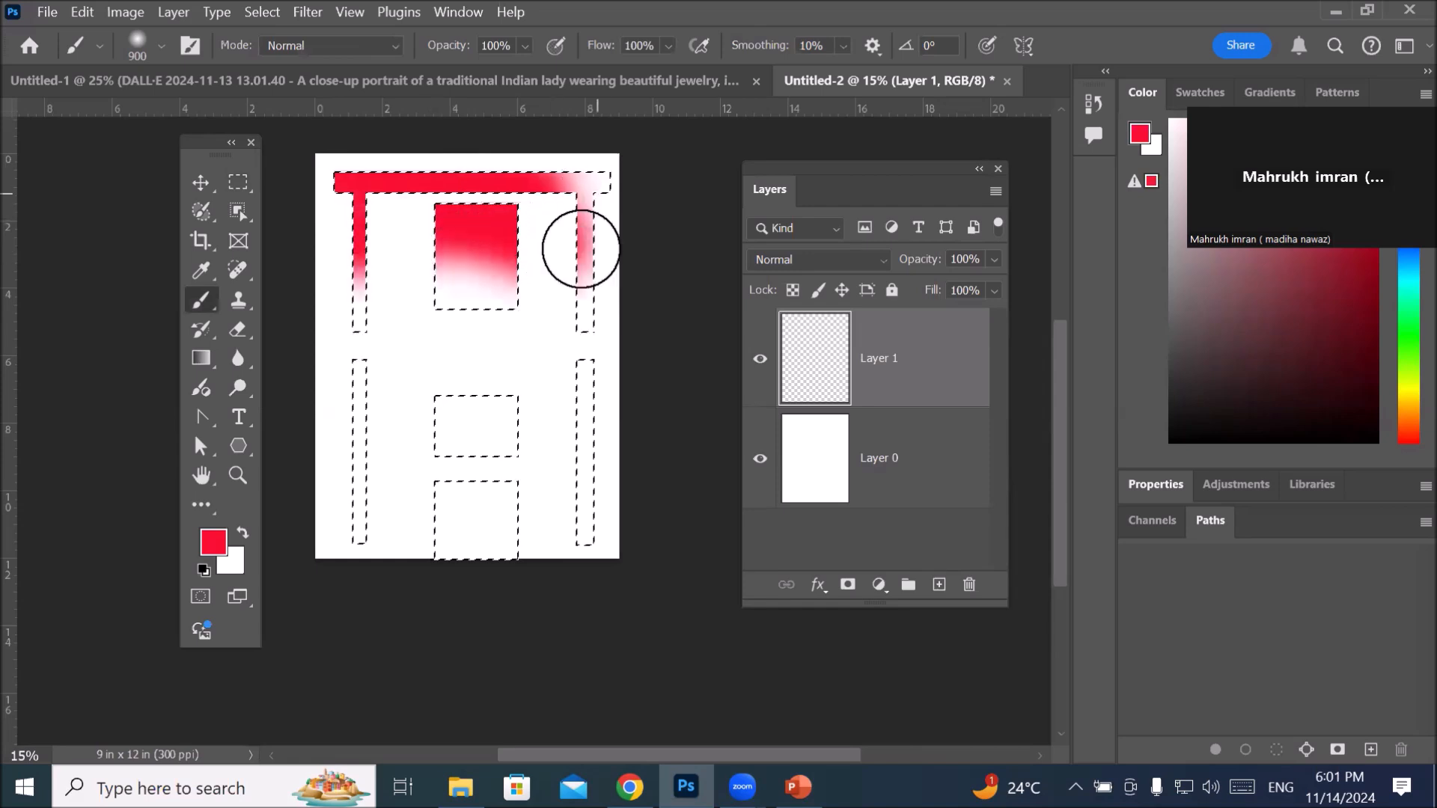
pyautogui.moveTo(543, 499); pyautogui.dragTo(476, 538)
pyautogui.moveTo(410, 417)
pyautogui.mouseDown()
pyautogui.moveTo(362, 375)
pyautogui.moveTo(311, 459)
pyautogui.moveTo(391, 536)
pyautogui.mouseUp()
pyautogui.moveTo(565, 537)
pyautogui.mouseDown()
pyautogui.moveTo(588, 318)
pyautogui.moveTo(552, 186)
pyautogui.mouseUp()
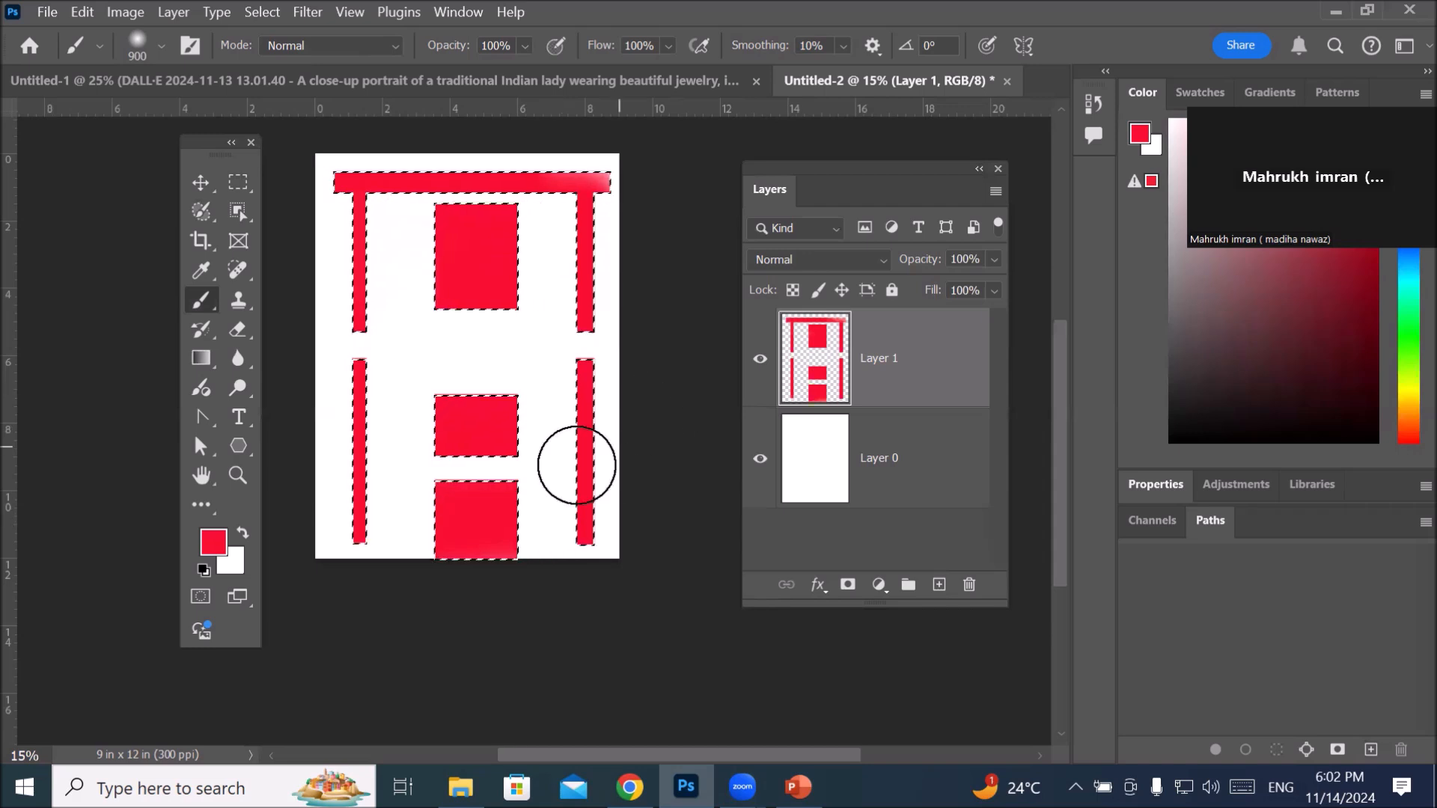
# Step: Switch to PowerPoint to review the slide on Photoshop selection tools, and return to Photoshop
pyautogui.click(47, 11)
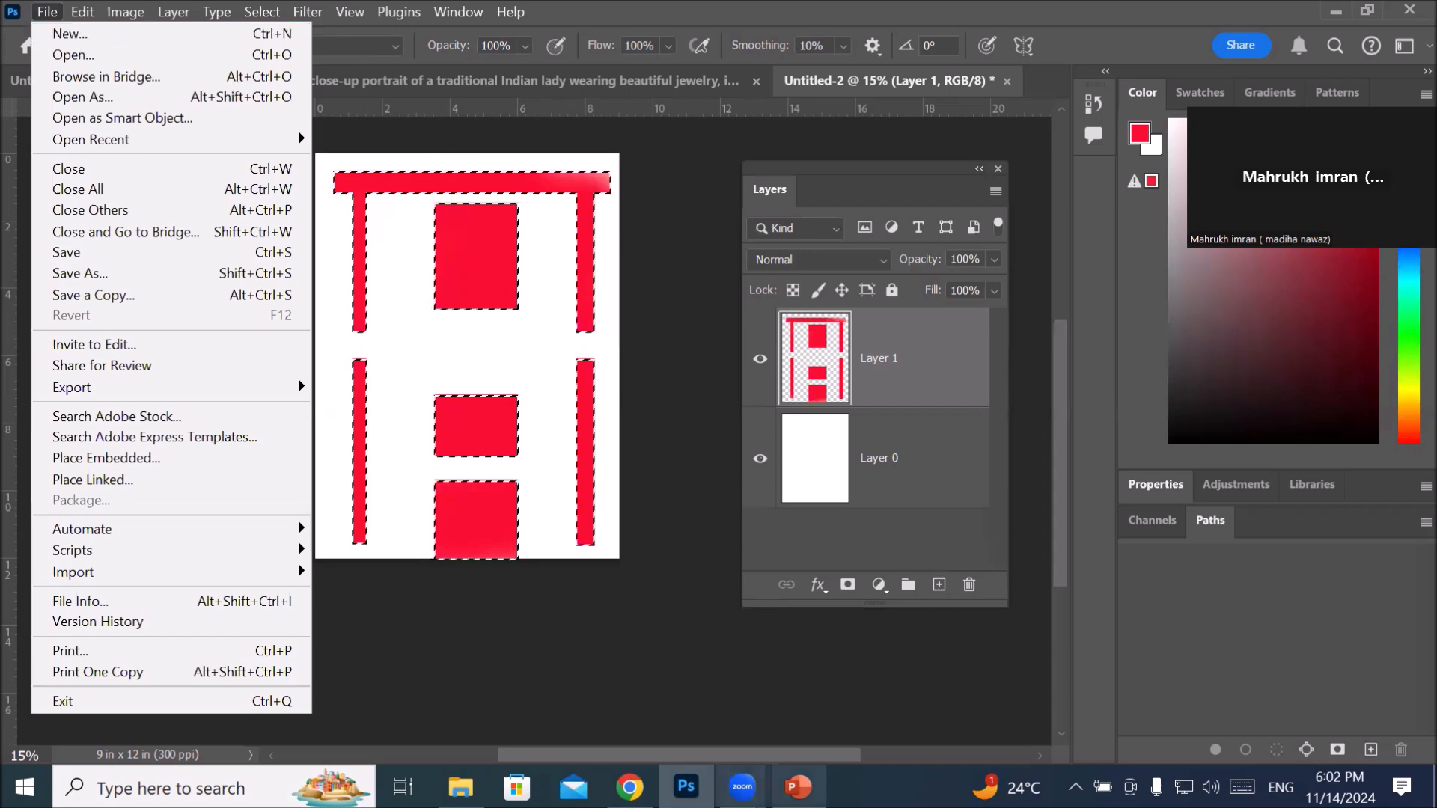
pyautogui.click(798, 787)
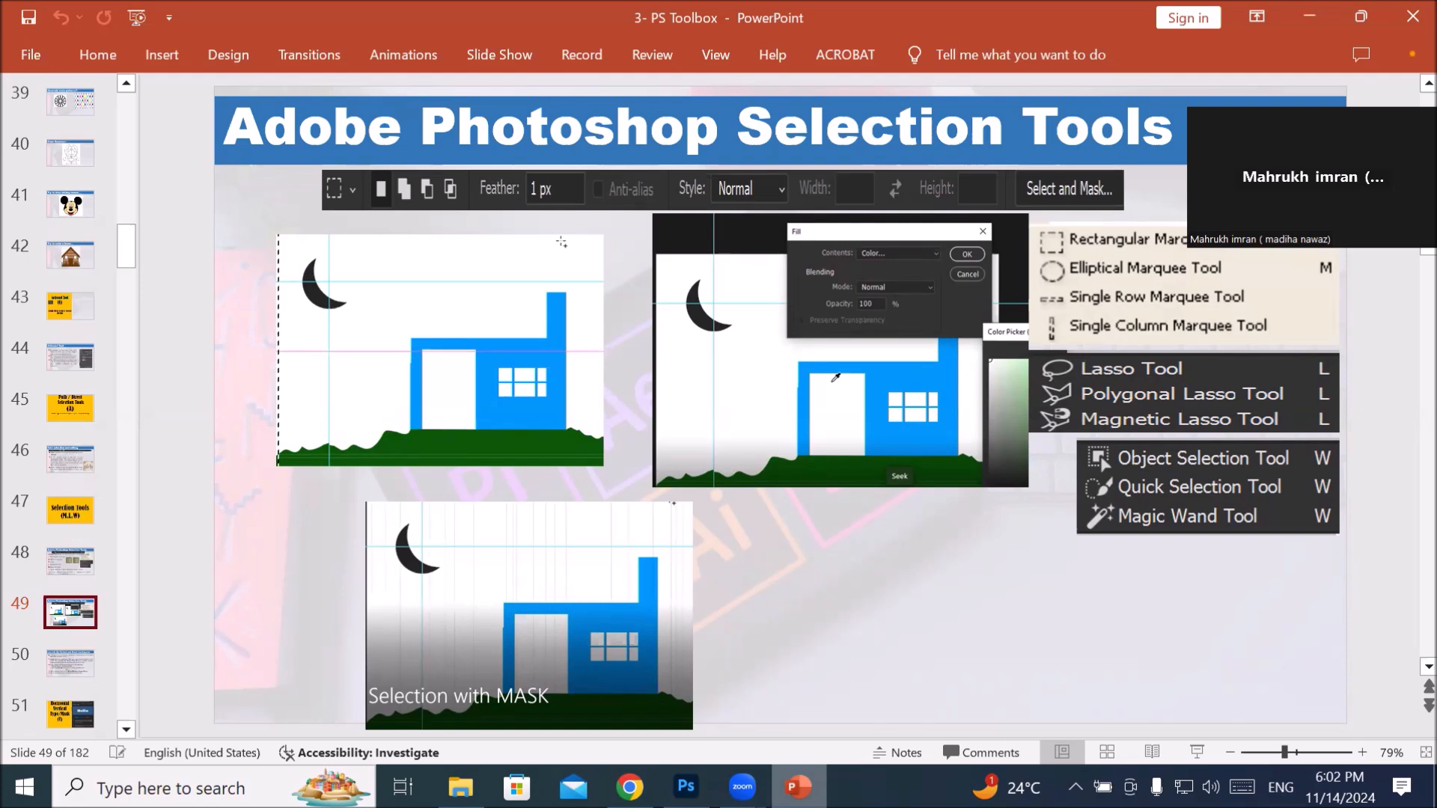
pyautogui.click(686, 786)
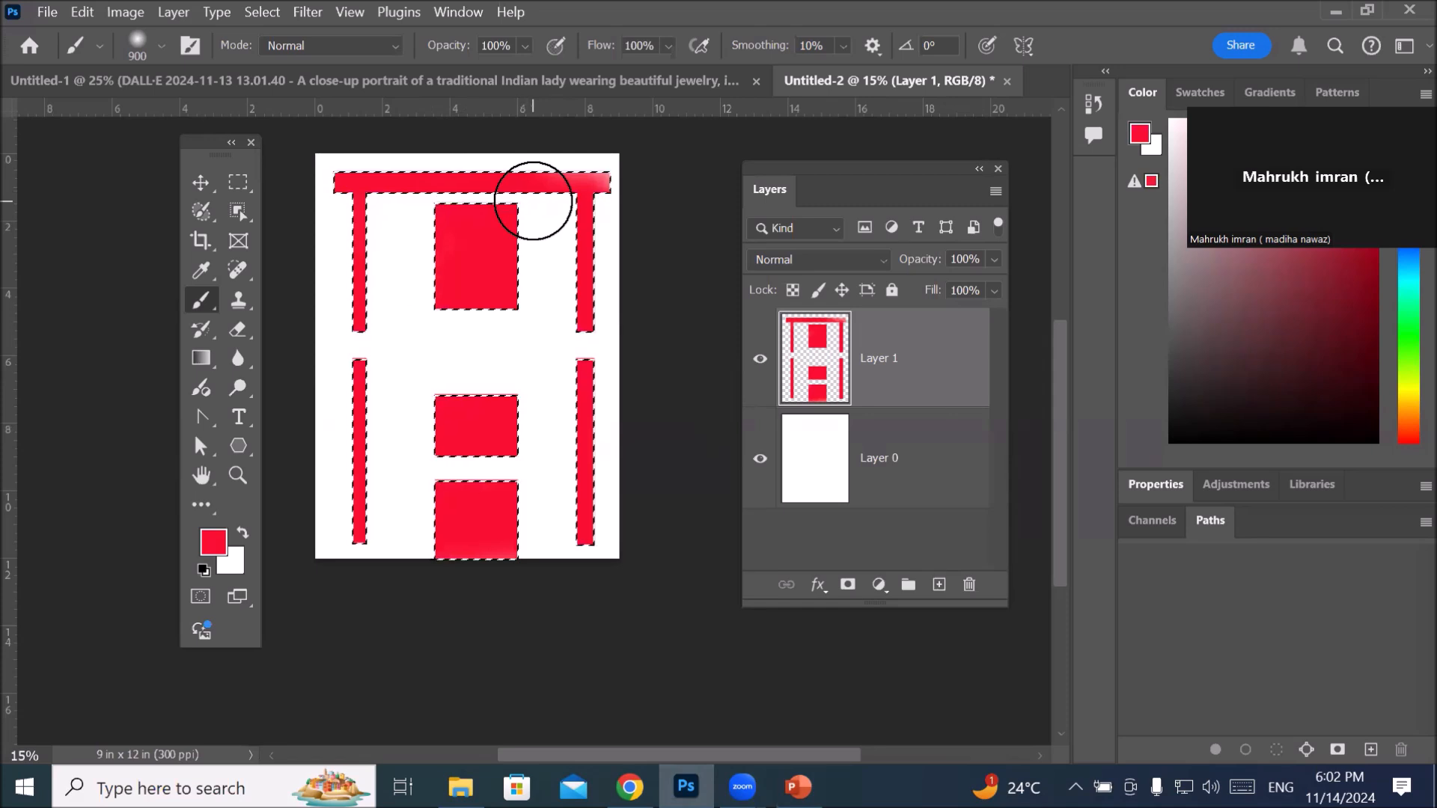
# Step: Deselect the painted areas and delete Layer 1
pyautogui.hotkey('ctrl', 'd')
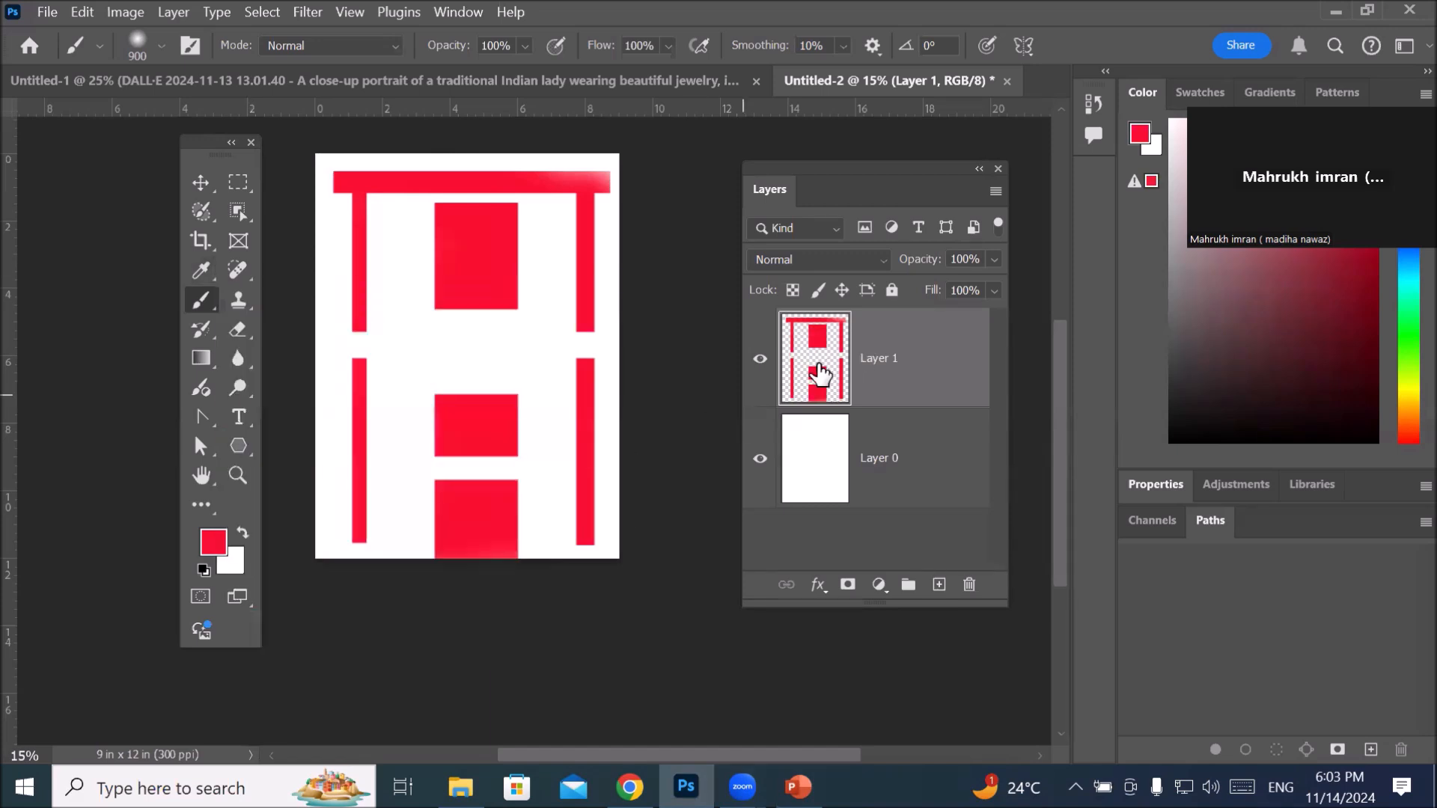
pyautogui.click(970, 586)
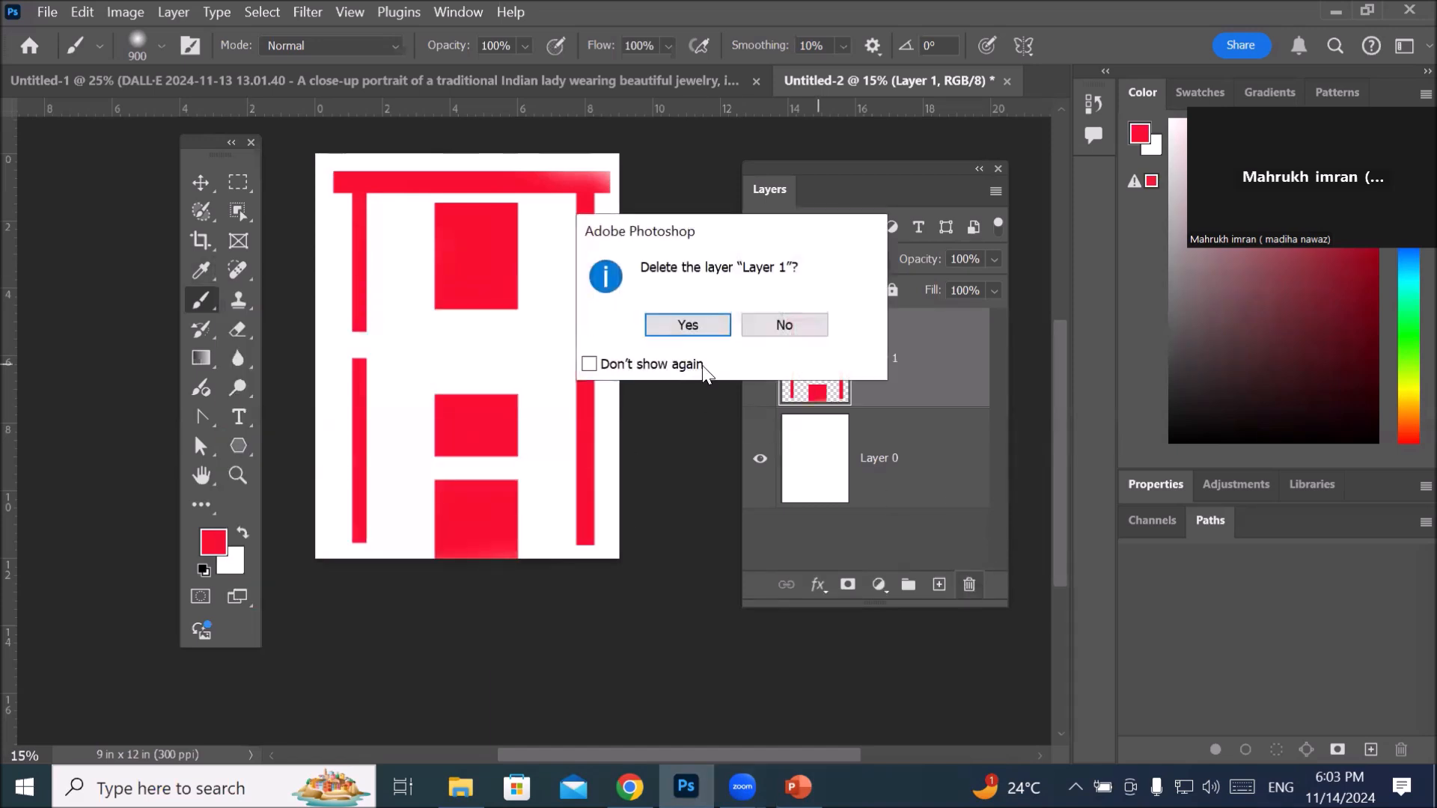
pyautogui.click(662, 326)
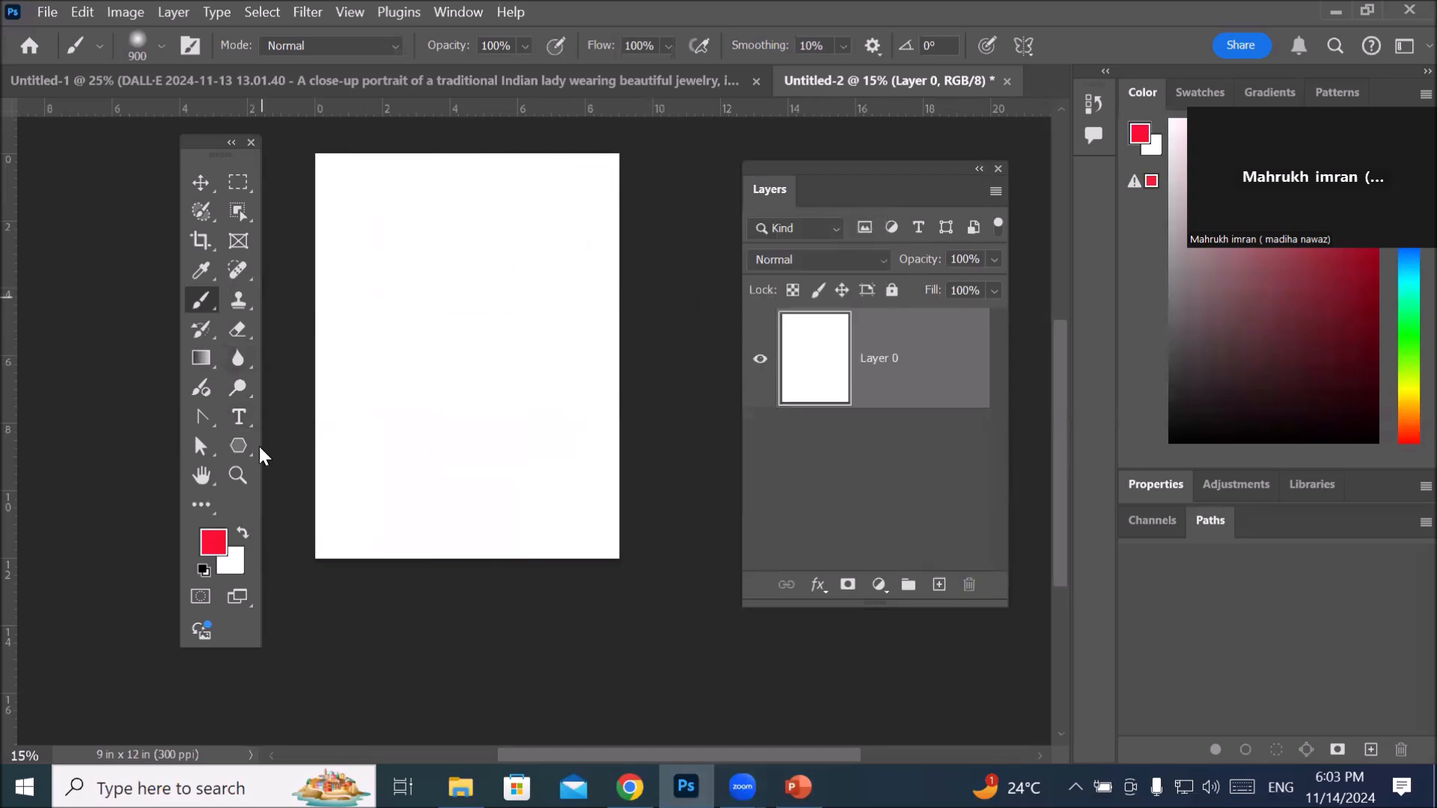
# Step: Draw a circular selection in the page's upper-left area with the Elliptical Marquee tool and deselect it
pyautogui.click(240, 181)
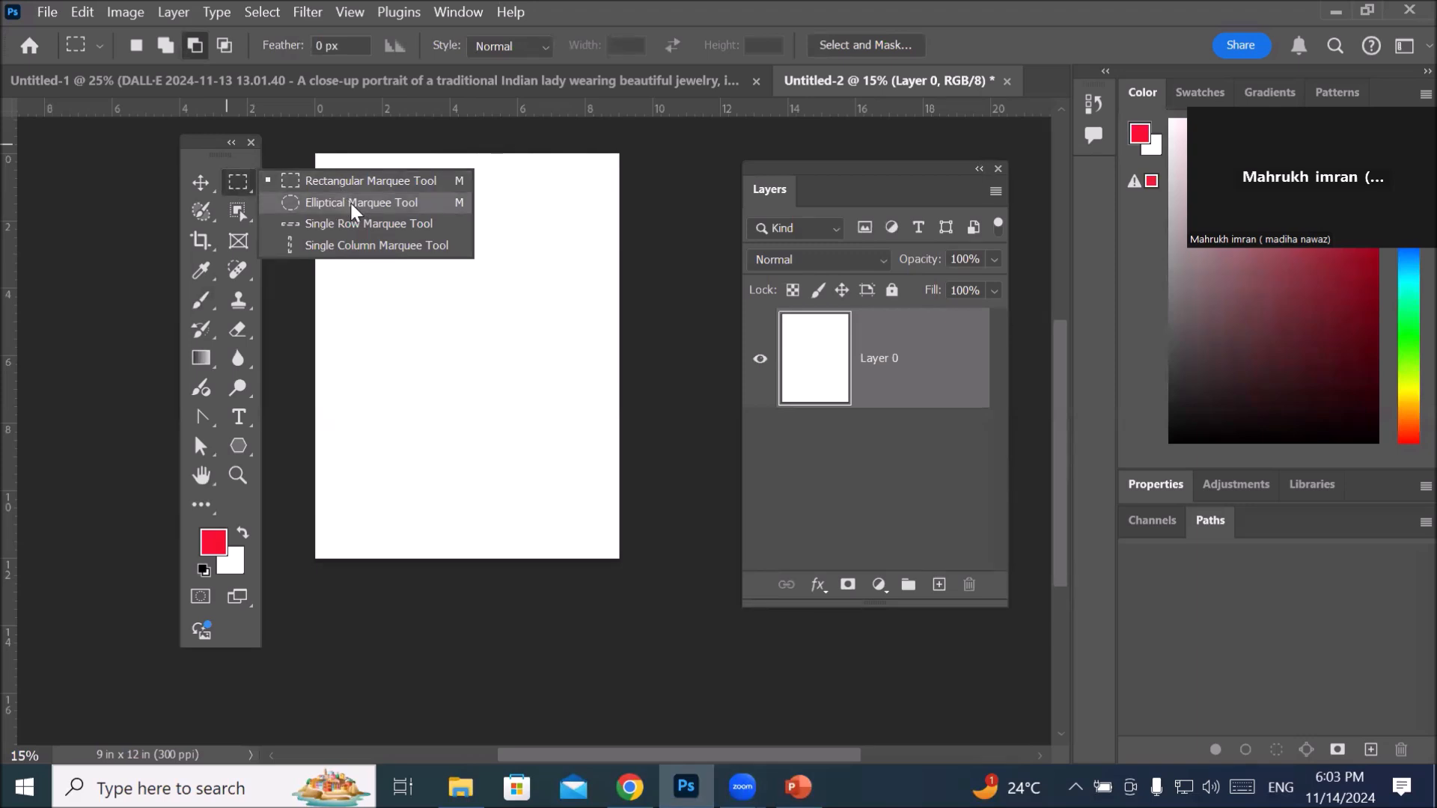
pyautogui.click(437, 204)
pyautogui.moveTo(352, 203); pyautogui.dragTo(486, 305)
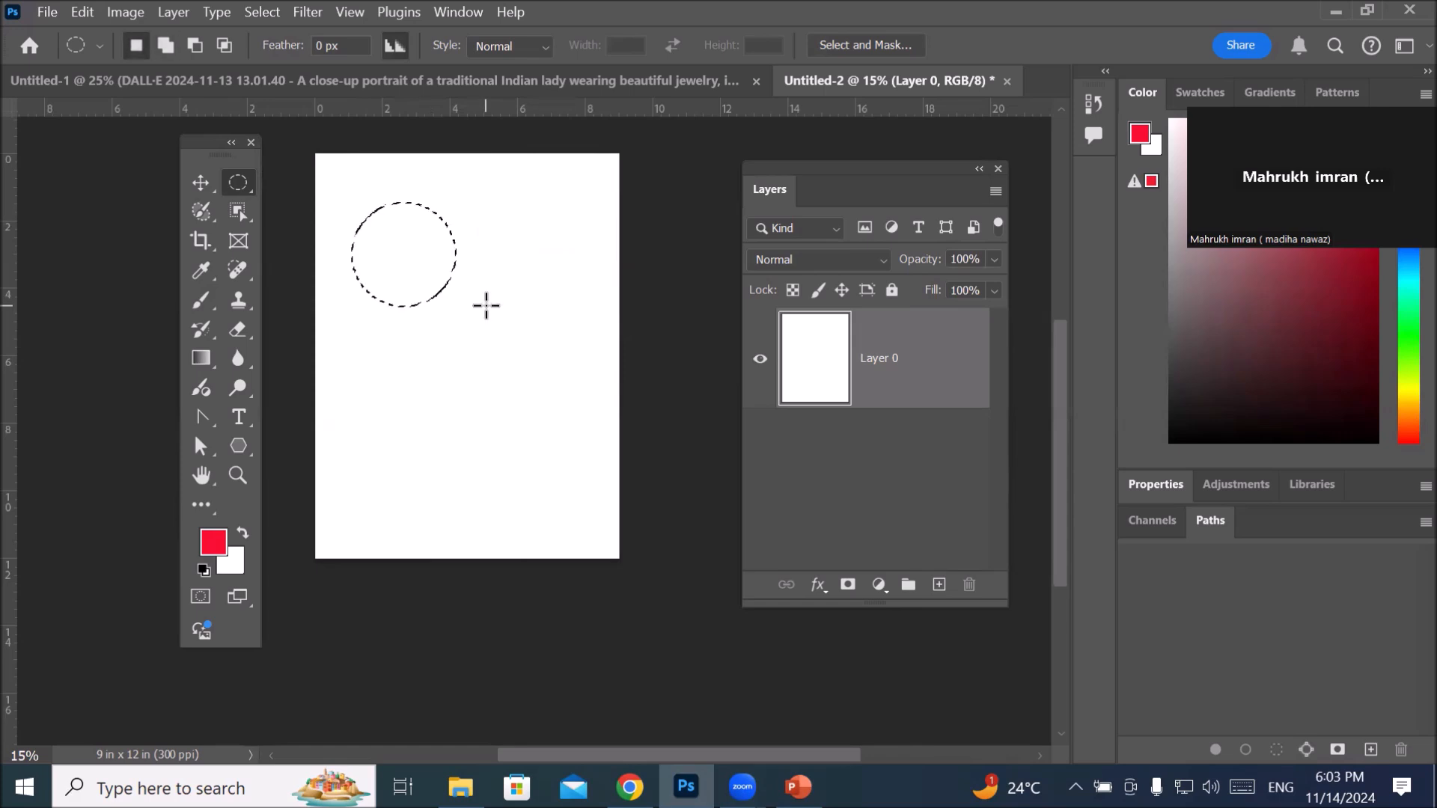
pyautogui.click(616, 376)
# Step: Add a new empty layer above Layer 0 and make Layer 0 the active layer
pyautogui.click(939, 585)
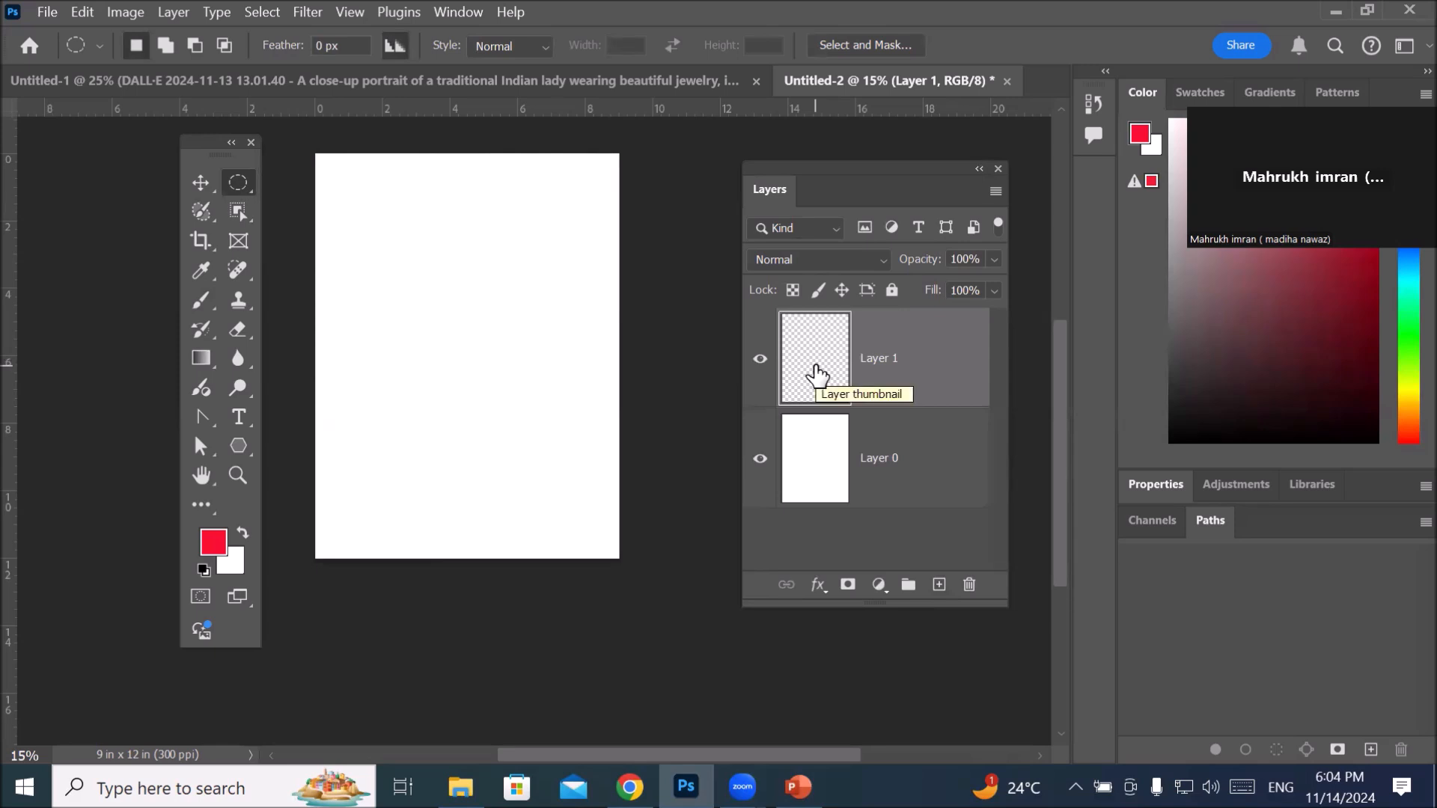
pyautogui.click(831, 479)
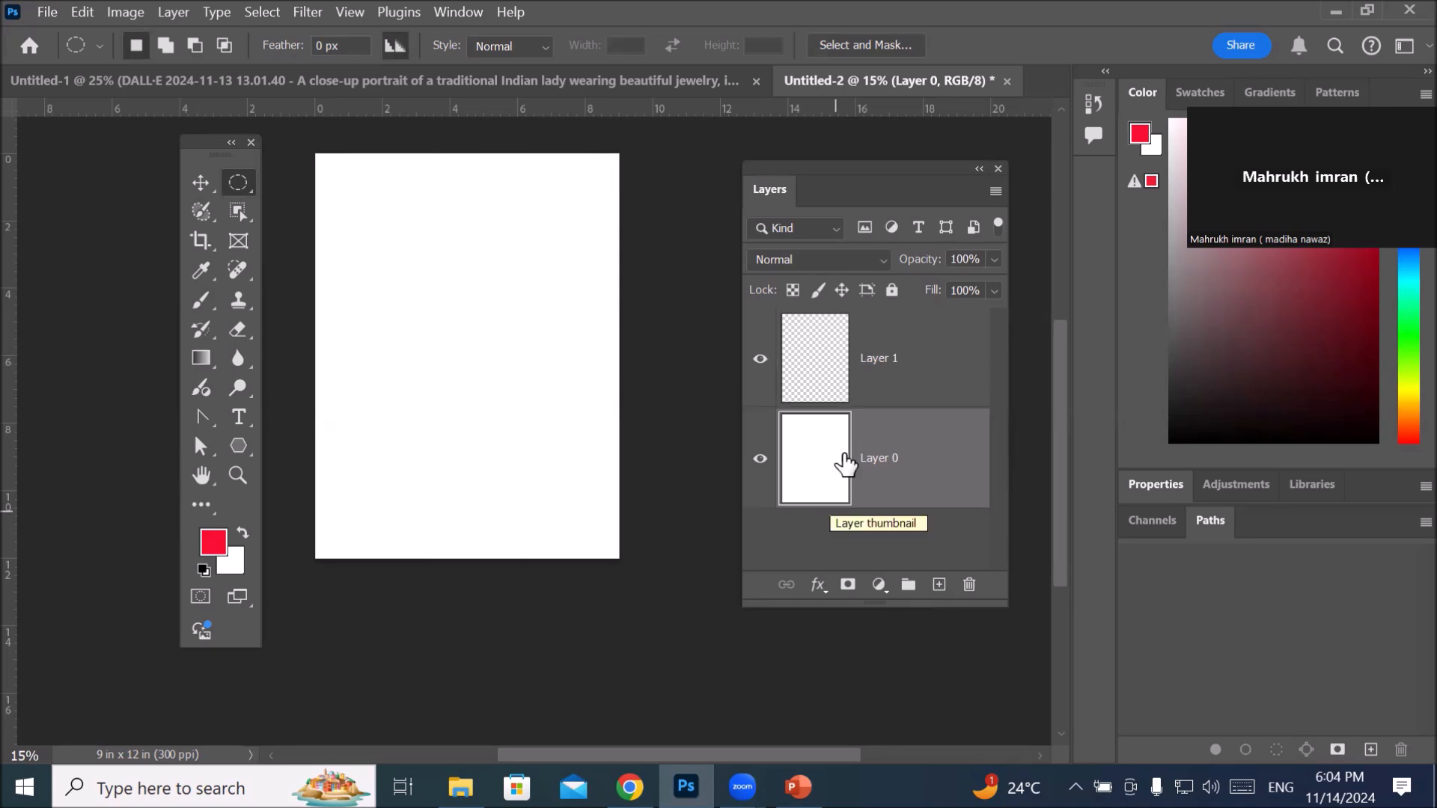
# Step: Draw a circular selection in the page's upper-left area on Layer 1 and fill it with yellow #e0f154 using the Fill command
pyautogui.click(844, 345)
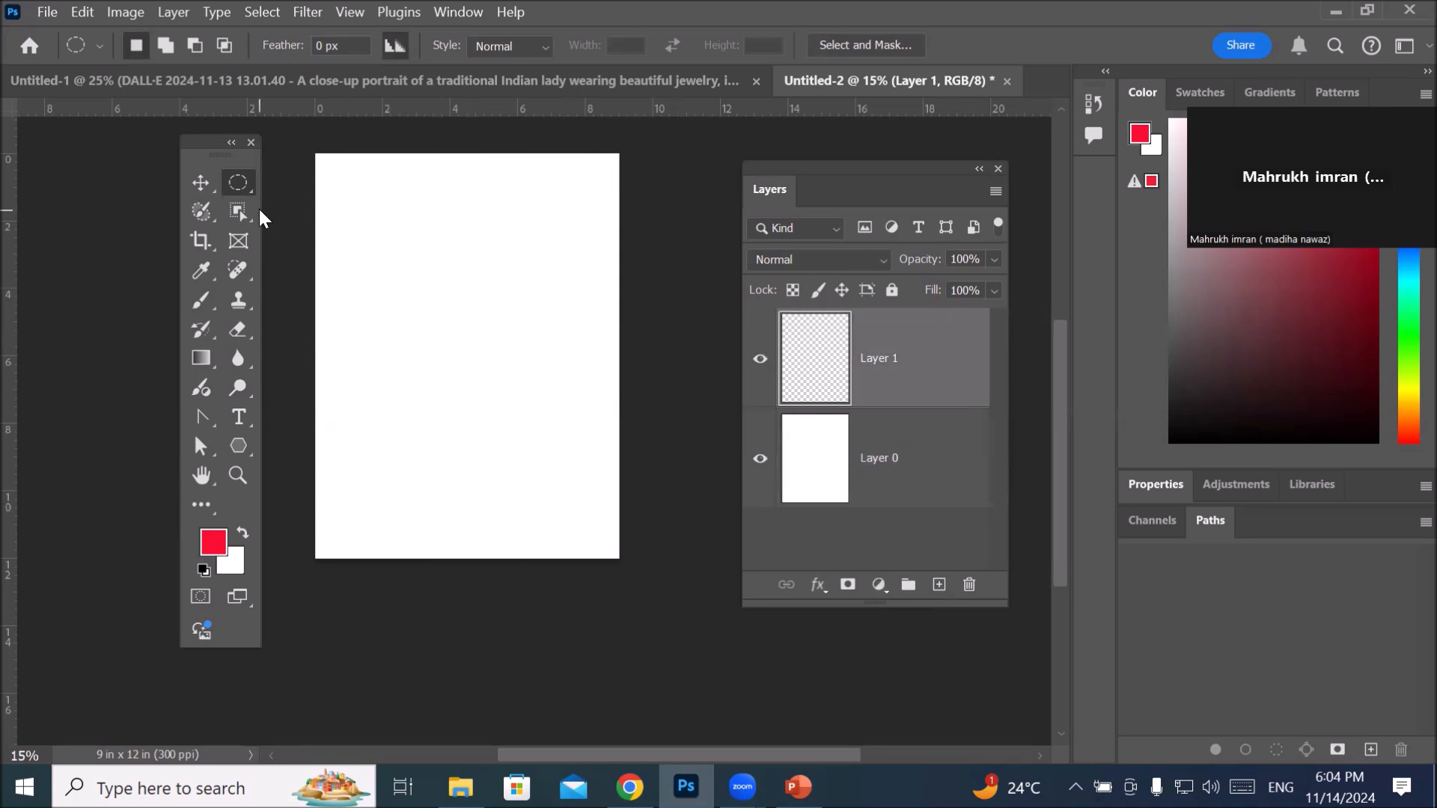
pyautogui.moveTo(357, 194); pyautogui.dragTo(458, 295)
pyautogui.rightClick(408, 229)
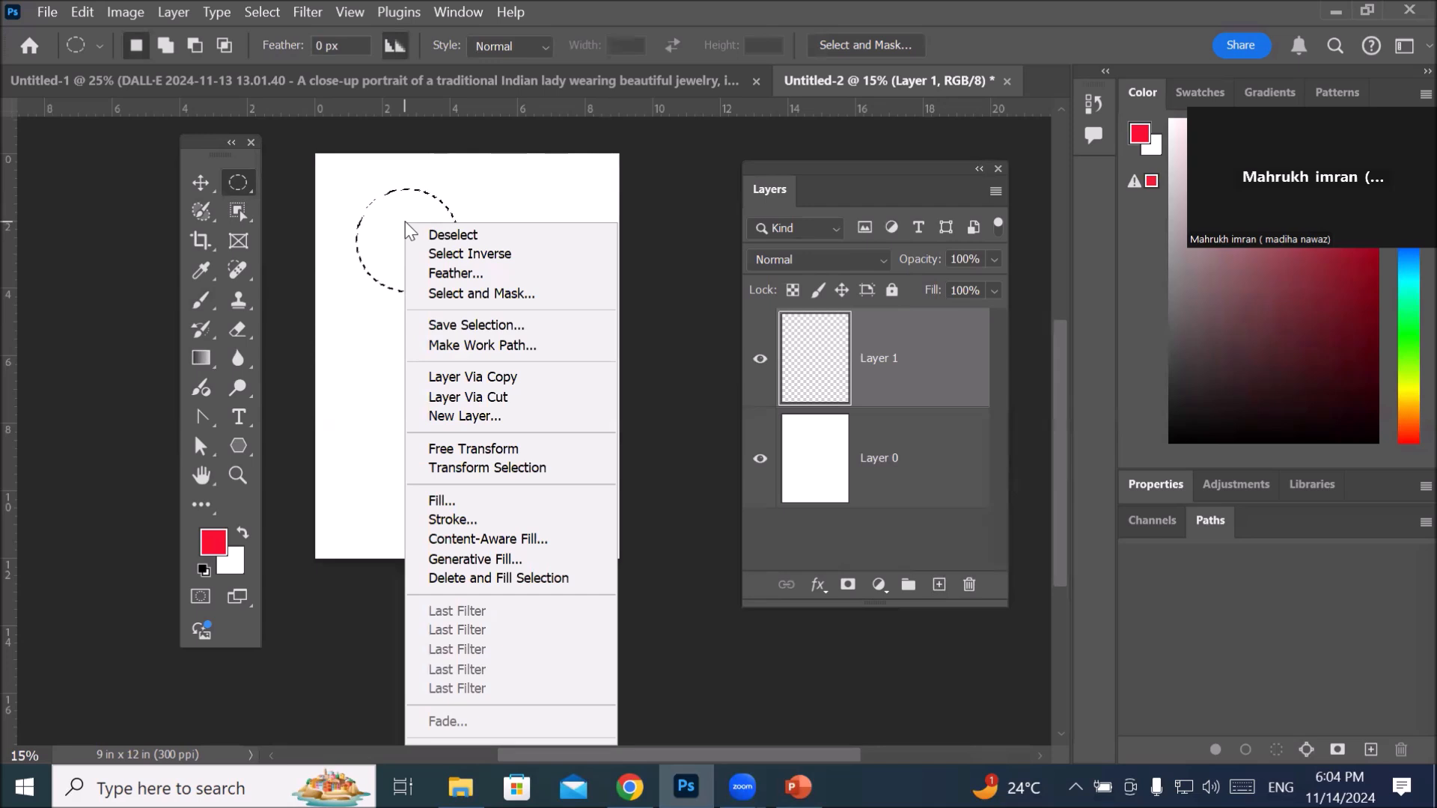
pyautogui.click(501, 492)
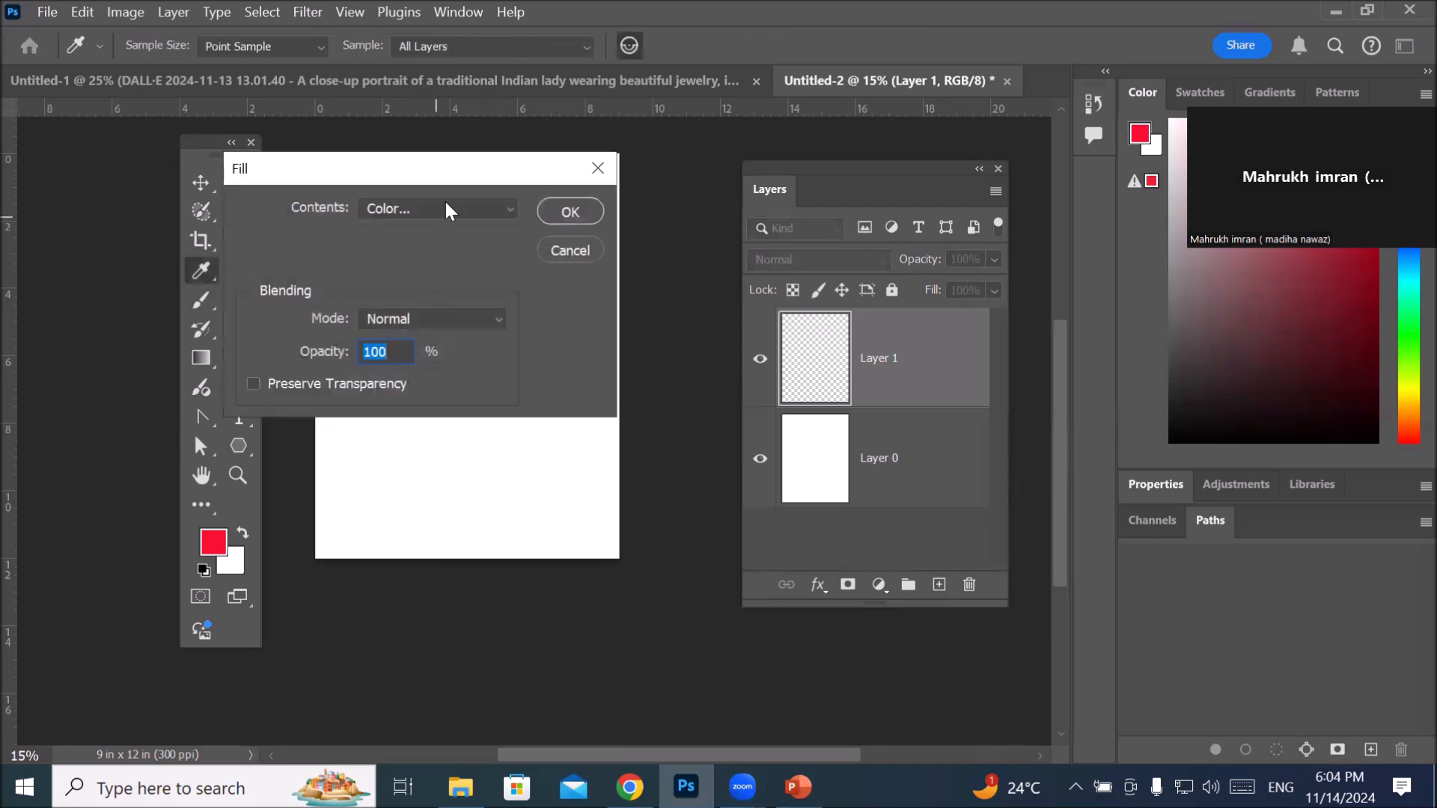
pyautogui.click(447, 209)
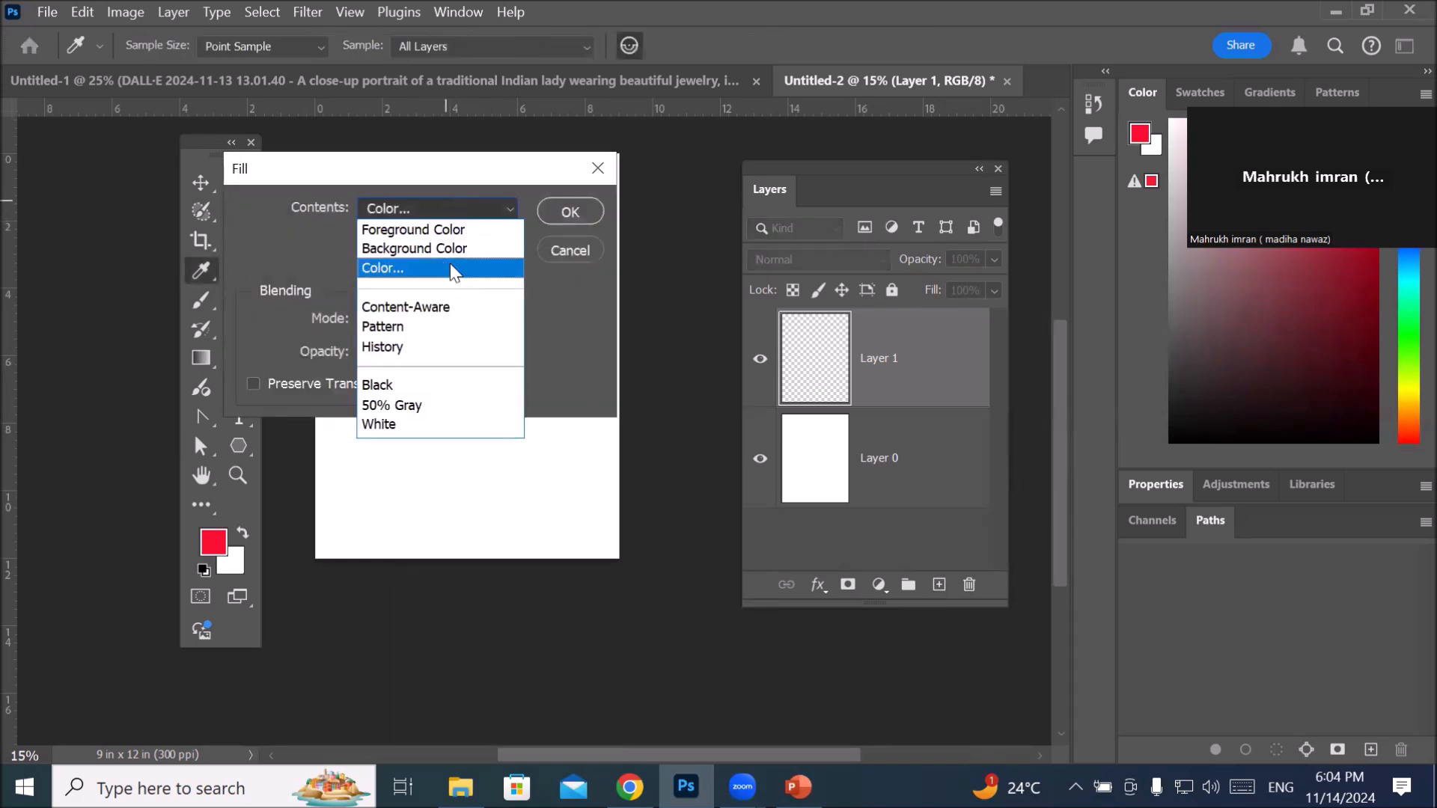
pyautogui.click(453, 269)
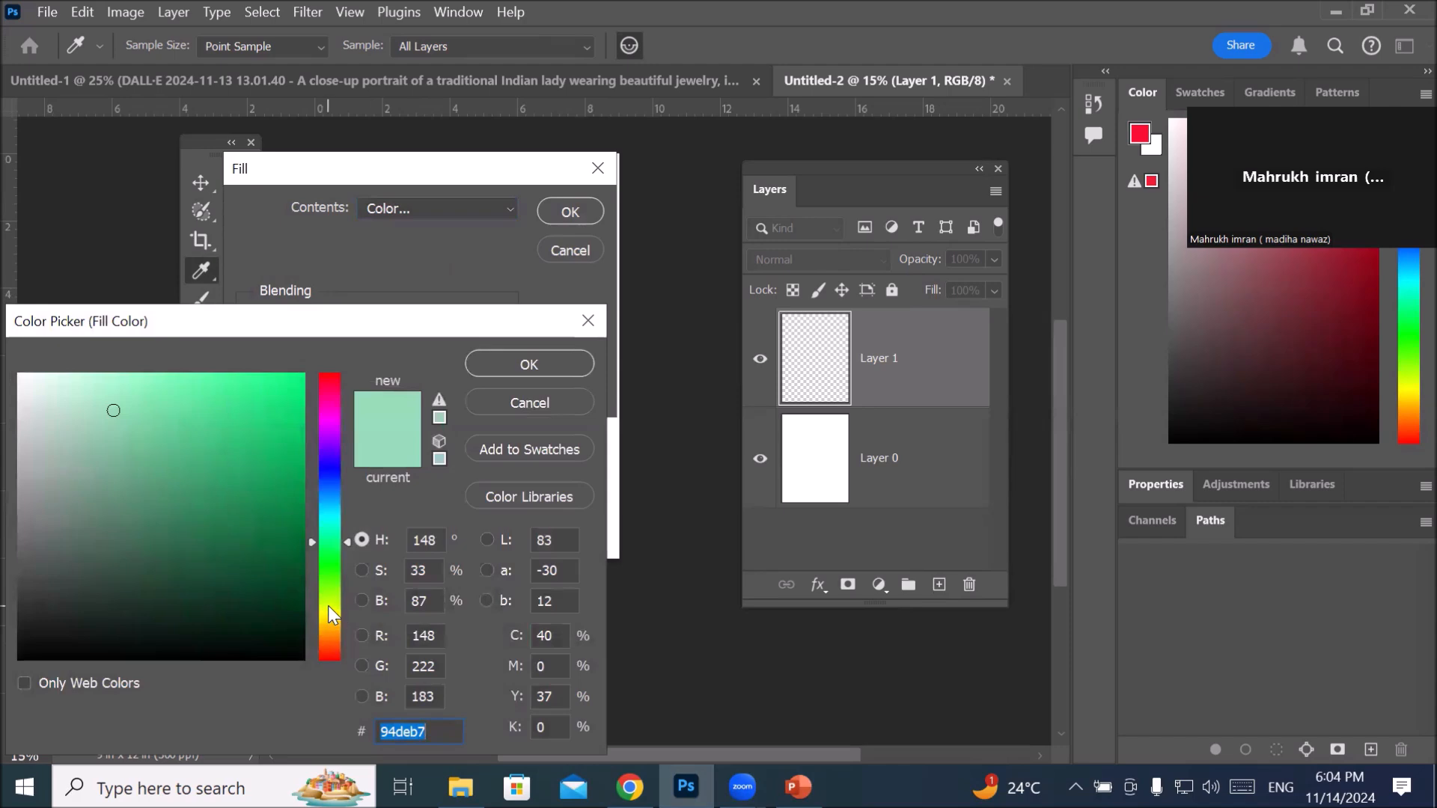
pyautogui.click(328, 606)
pyautogui.click(206, 387)
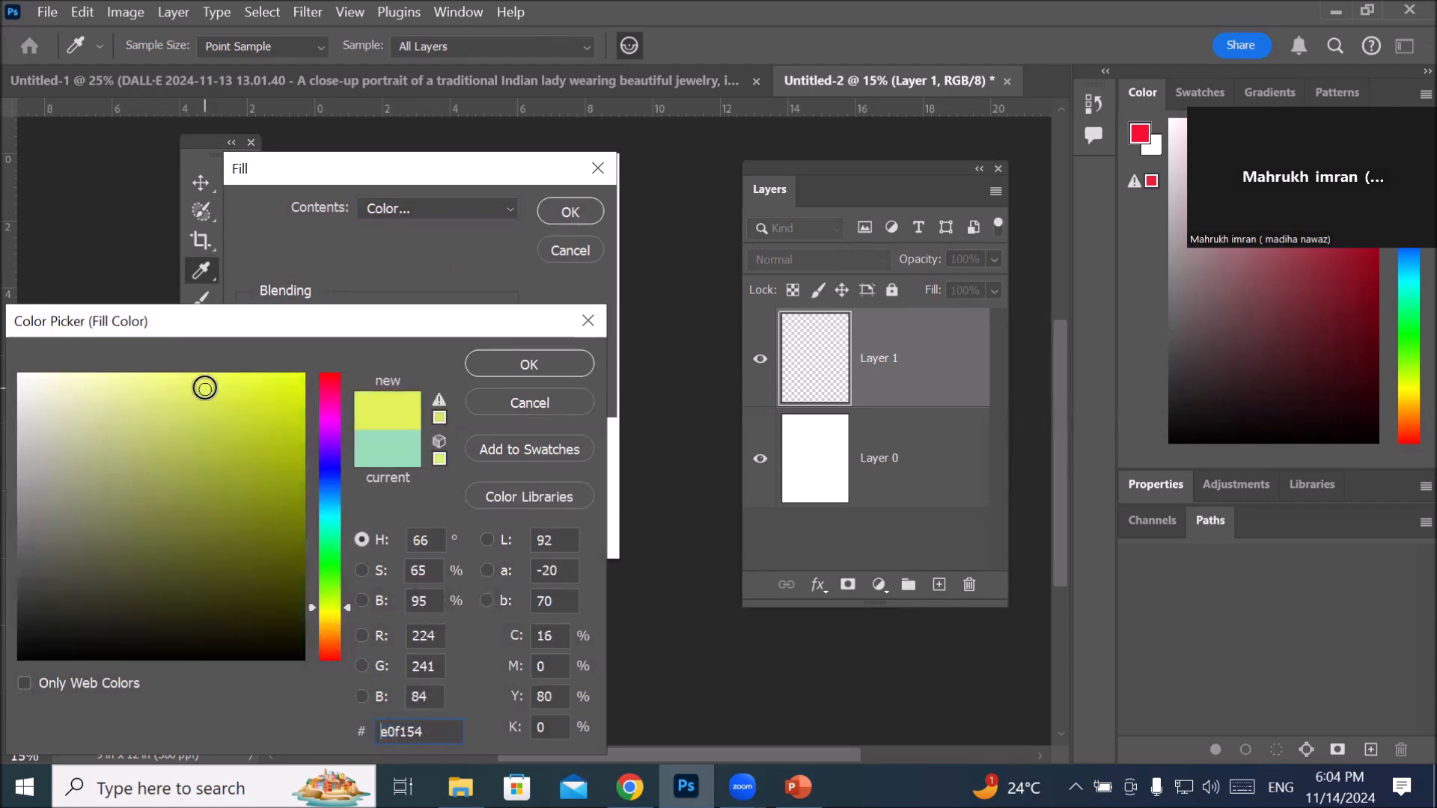
pyautogui.click(555, 360)
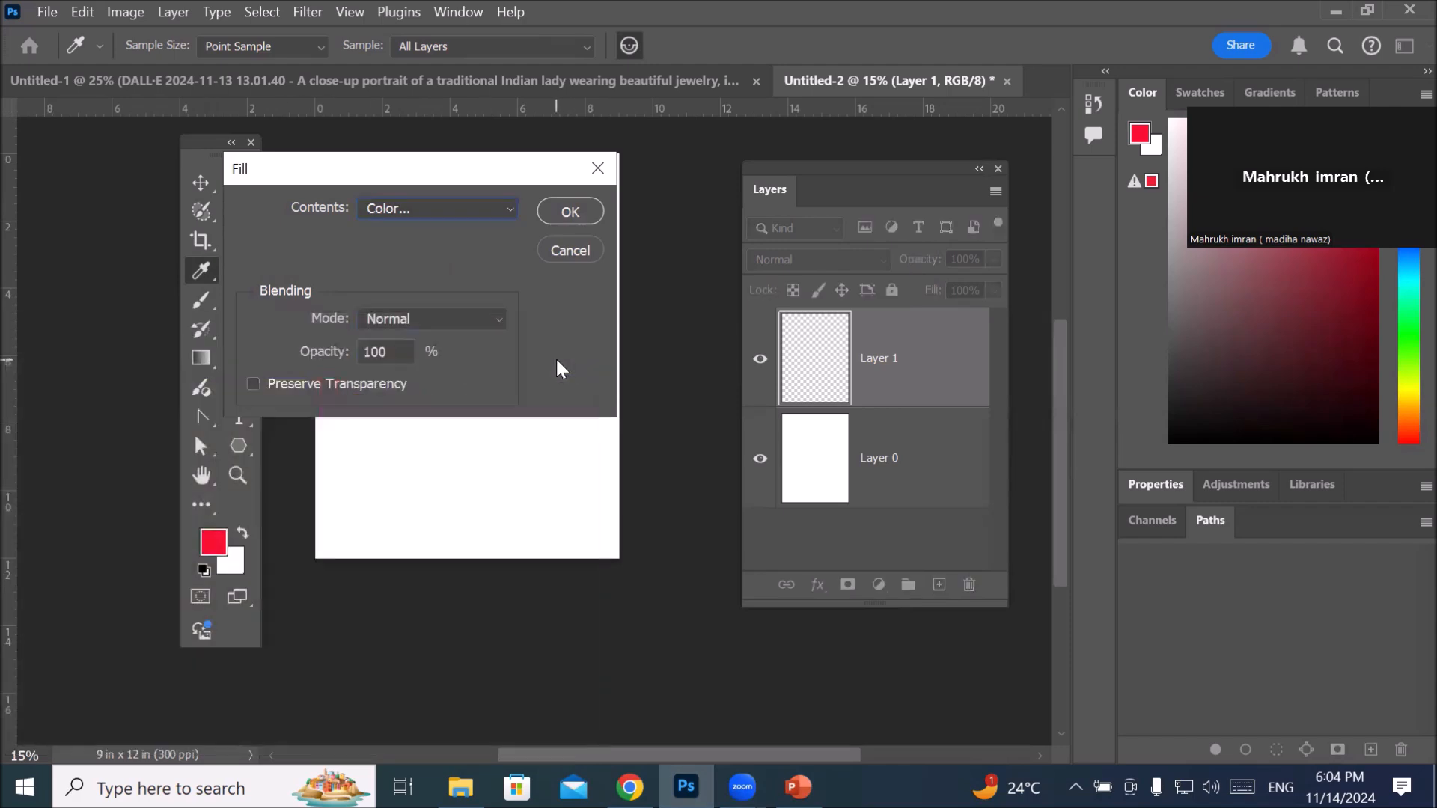
pyautogui.click(572, 211)
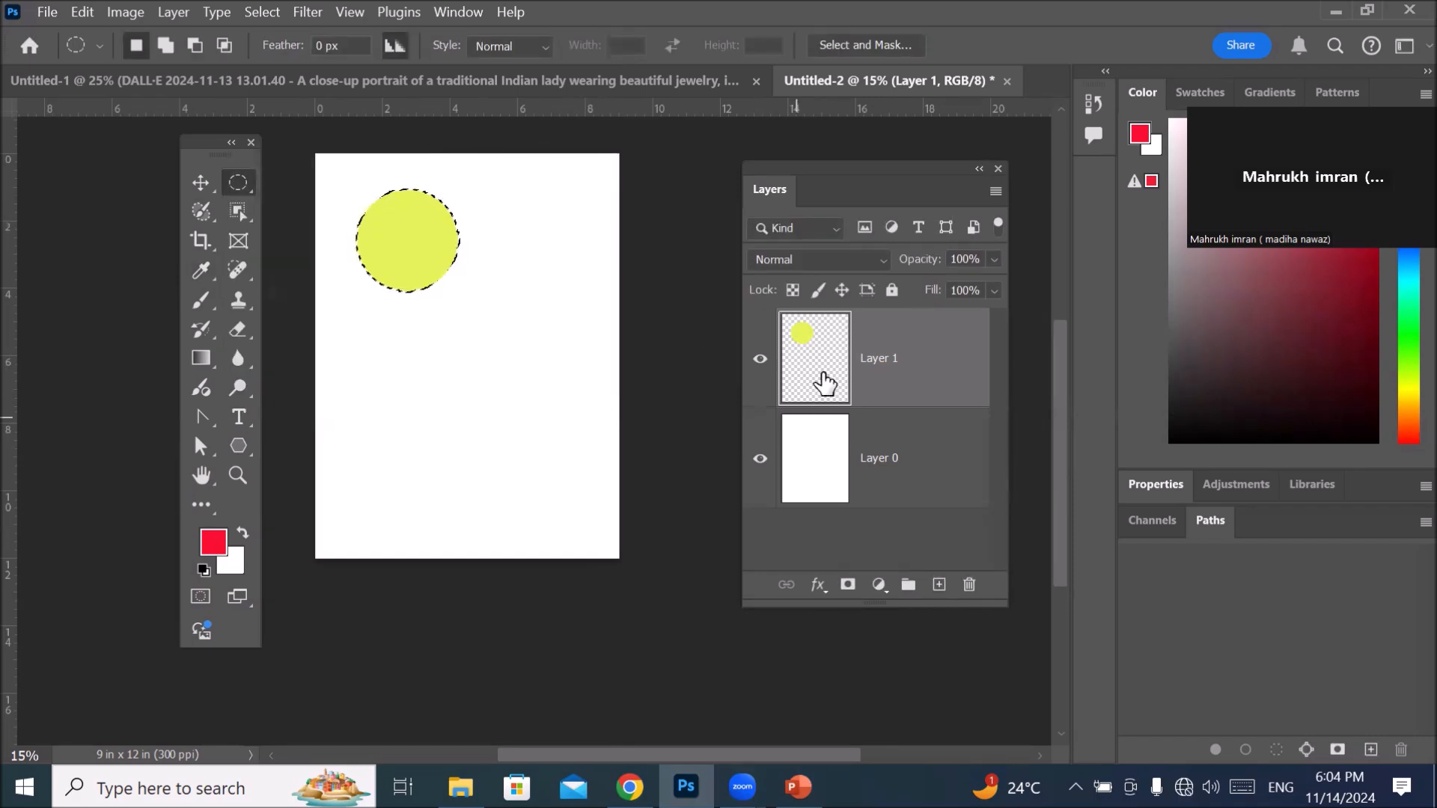
# Step: Fill the circular selection on Layer 0 with black using the Fill command, and refill it with the white background colour
pyautogui.click(814, 458)
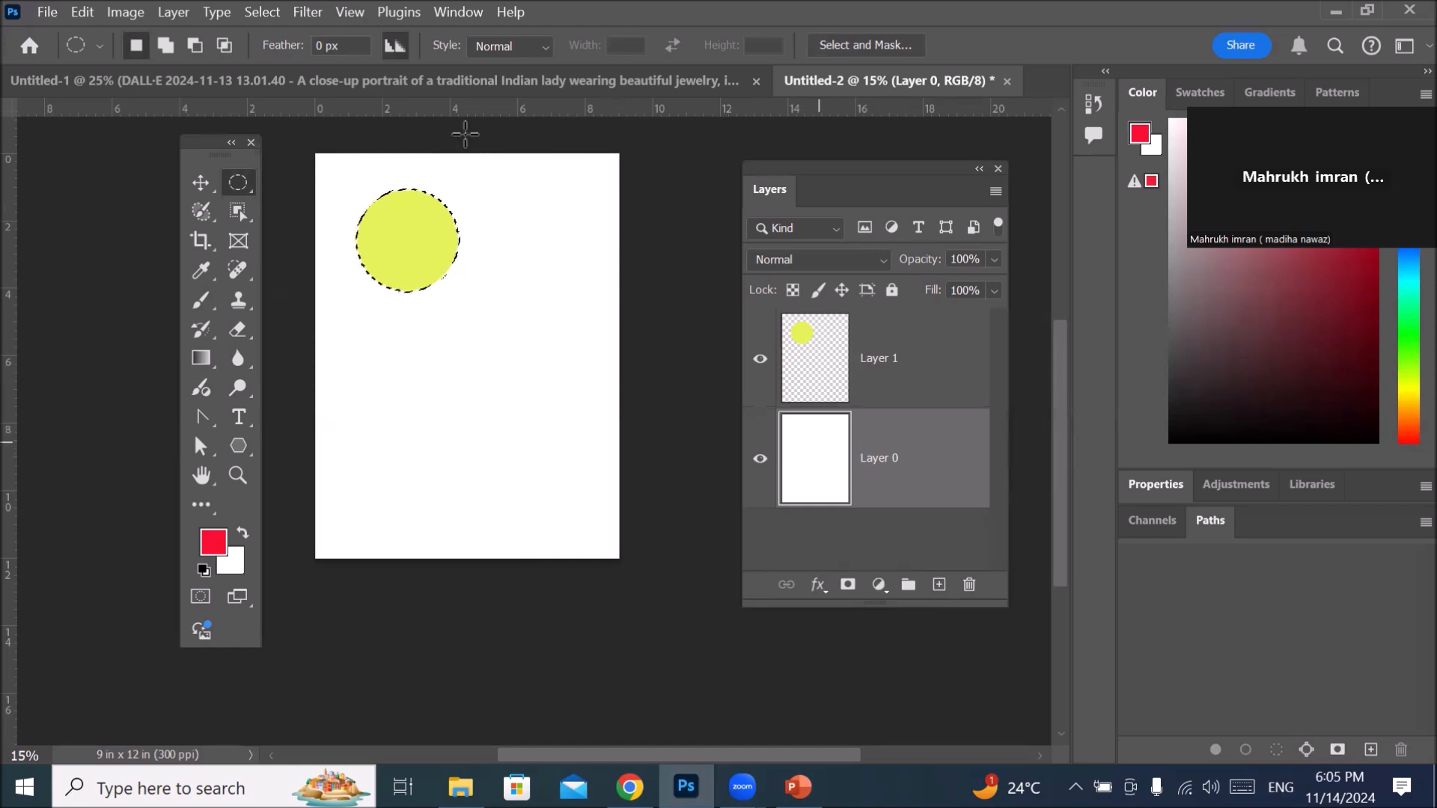
pyautogui.click(80, 17)
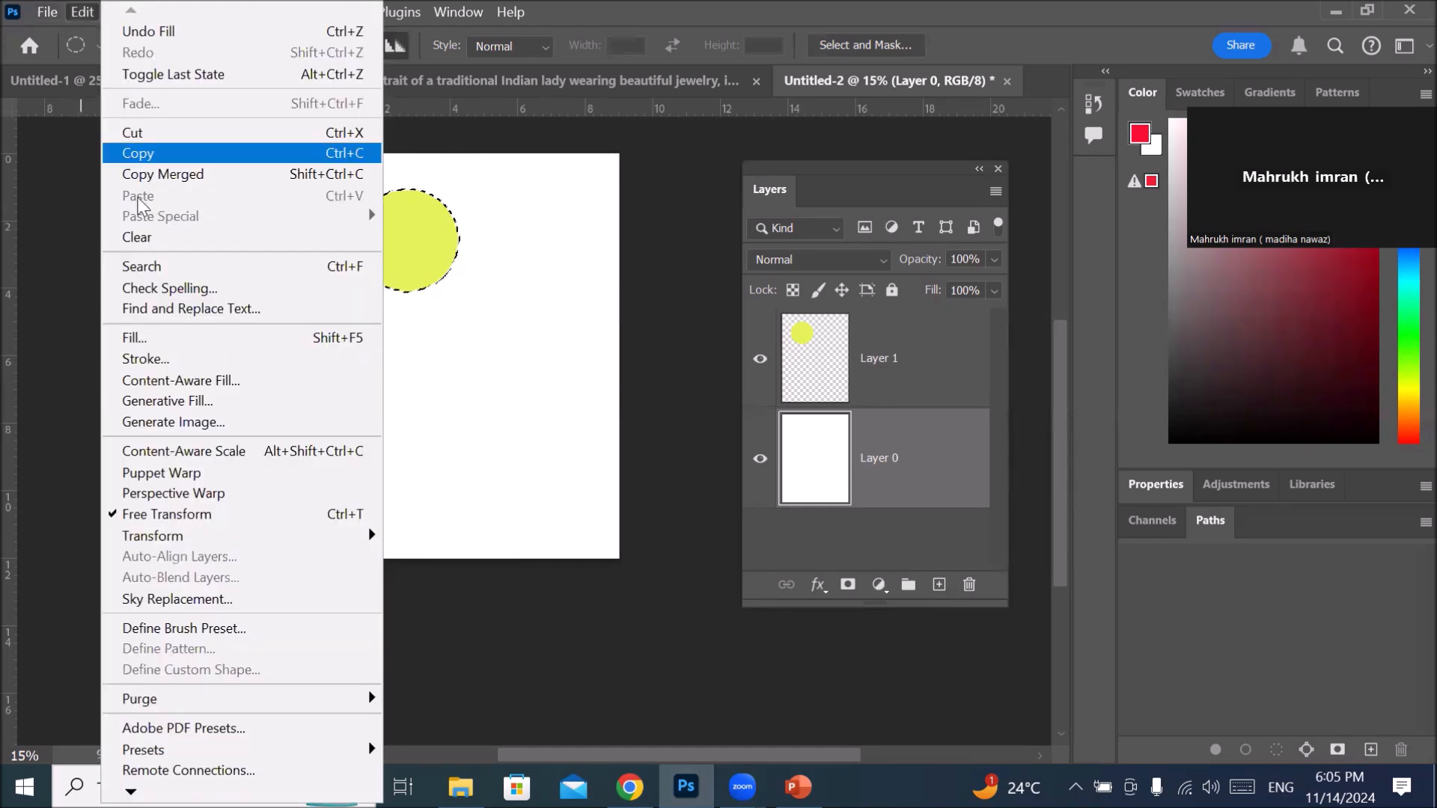
pyautogui.click(165, 334)
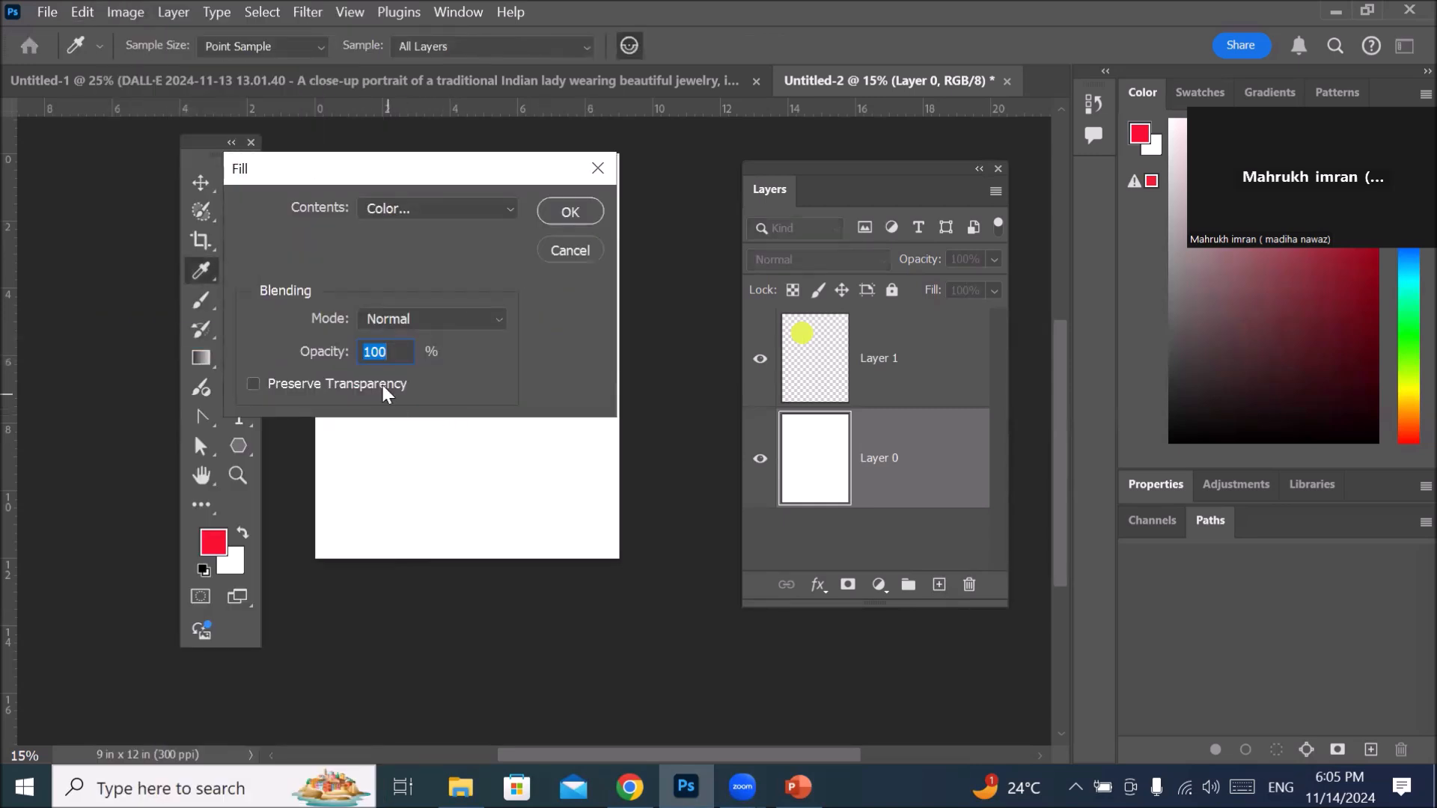
pyautogui.click(485, 210)
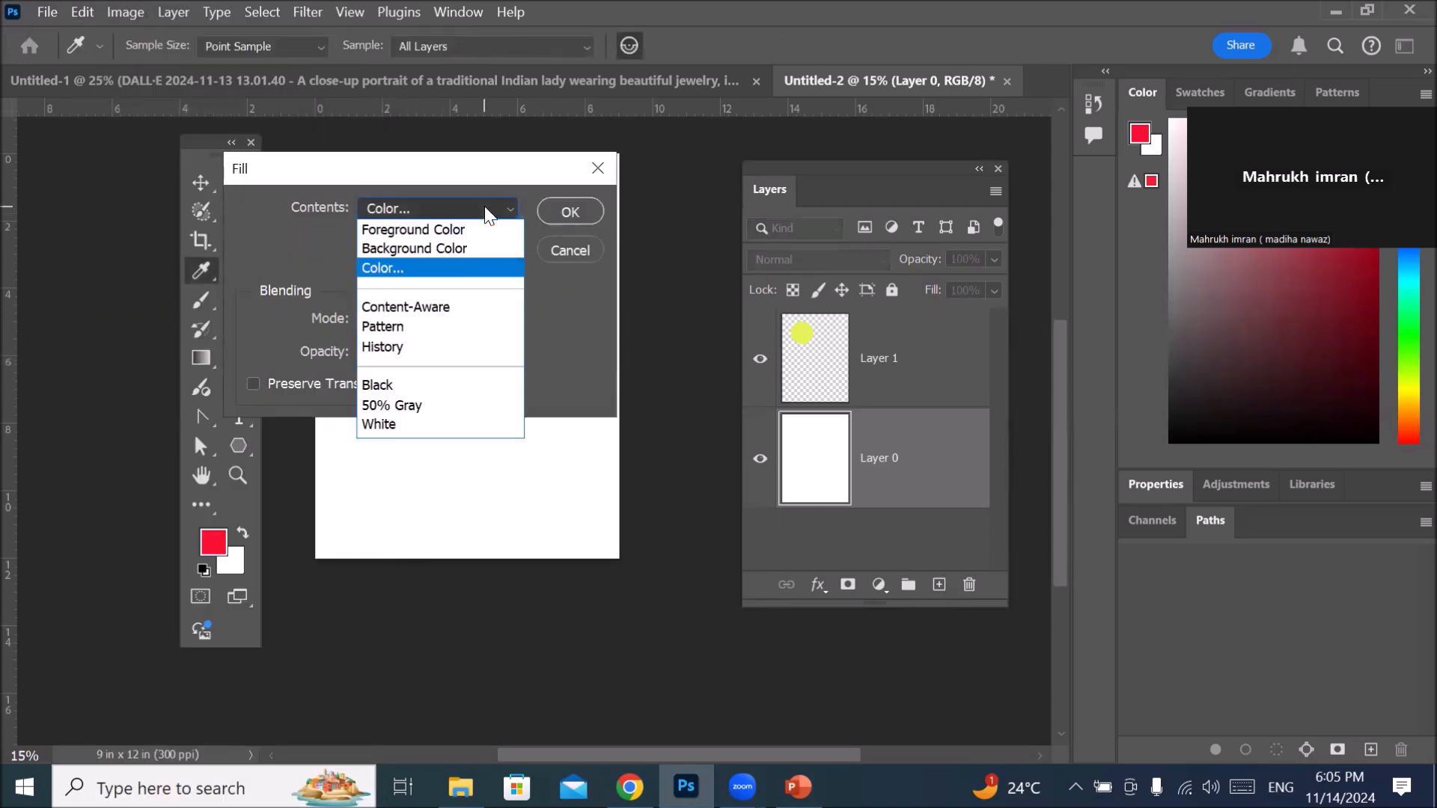
pyautogui.click(432, 391)
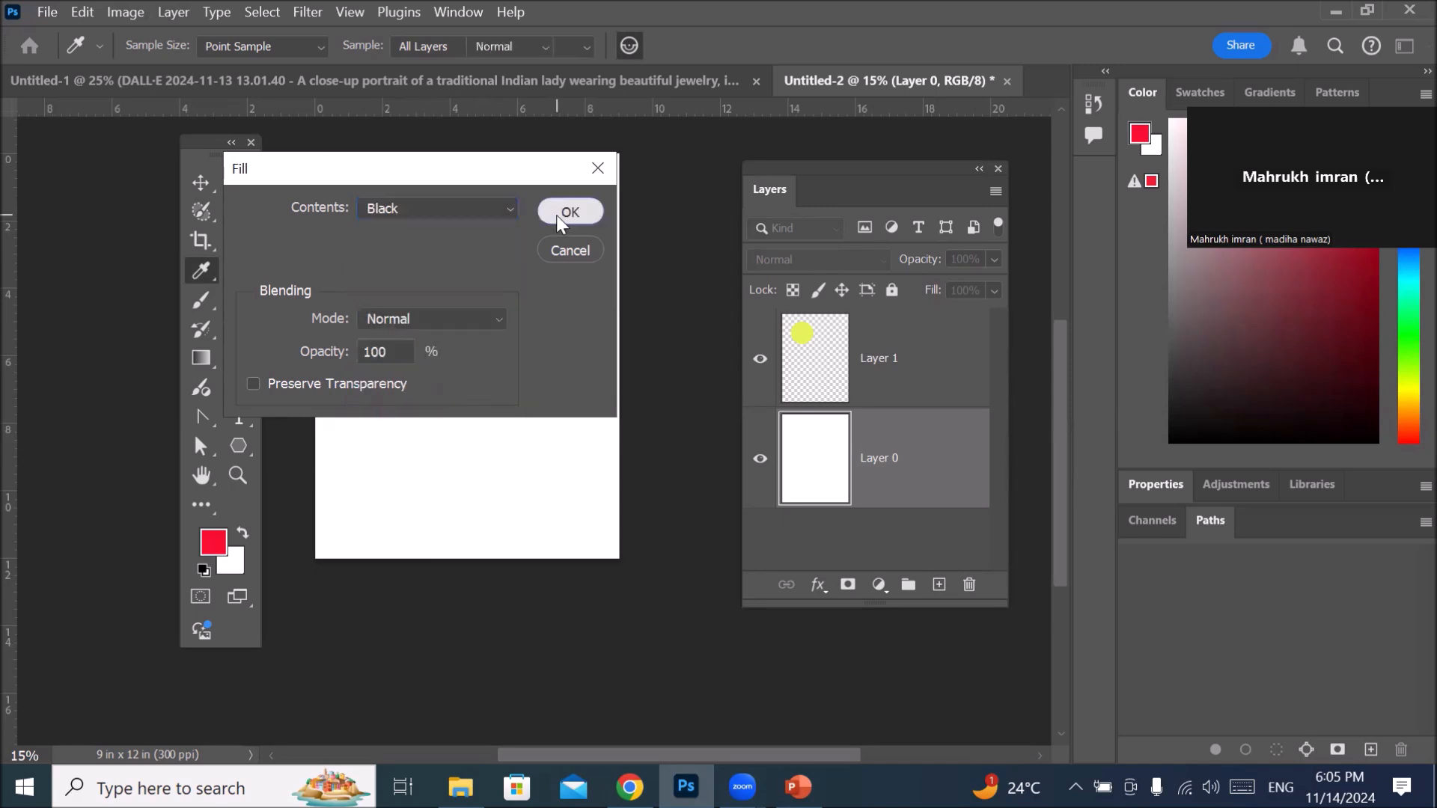
pyautogui.click(556, 212)
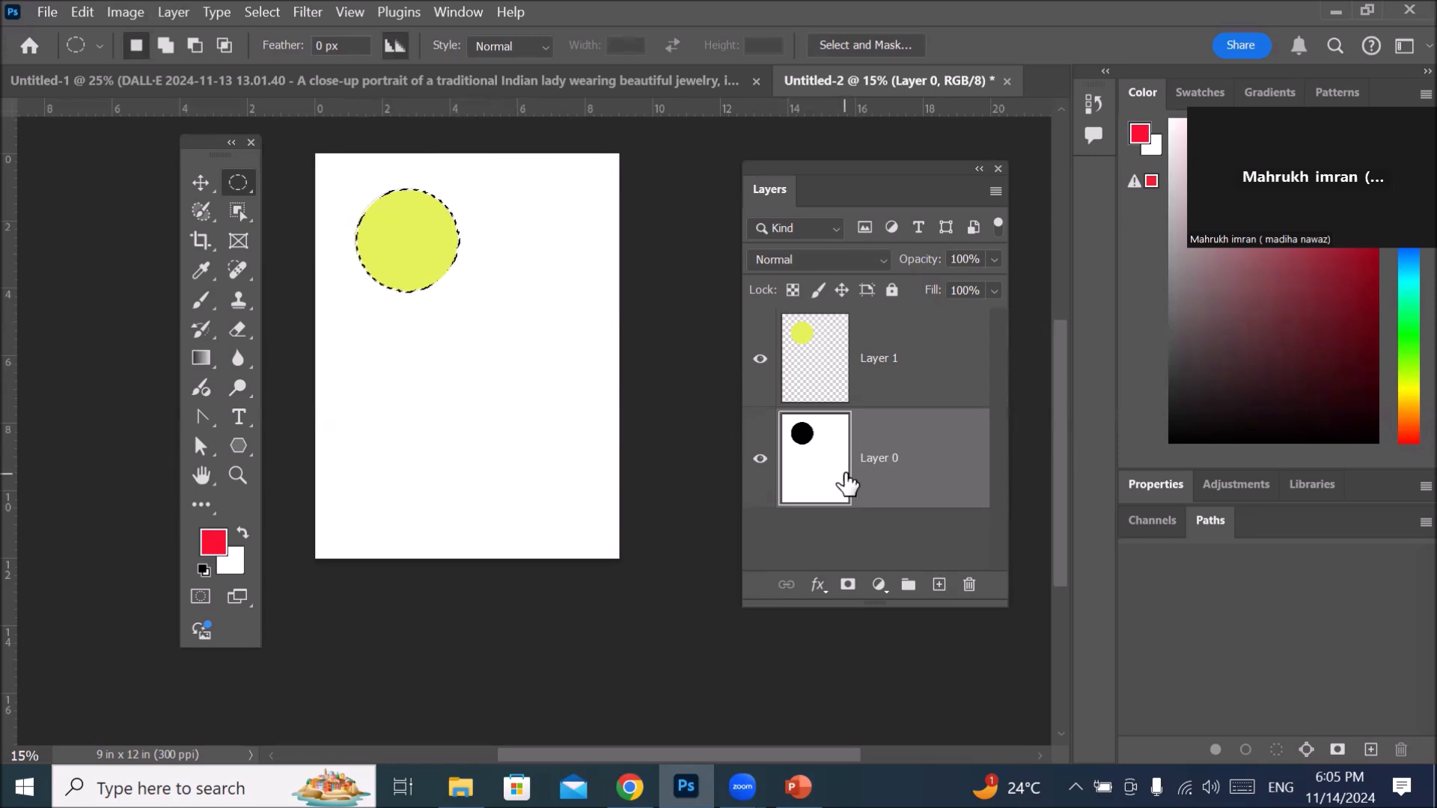
pyautogui.hotkey('ctrl', 'BackSpace')
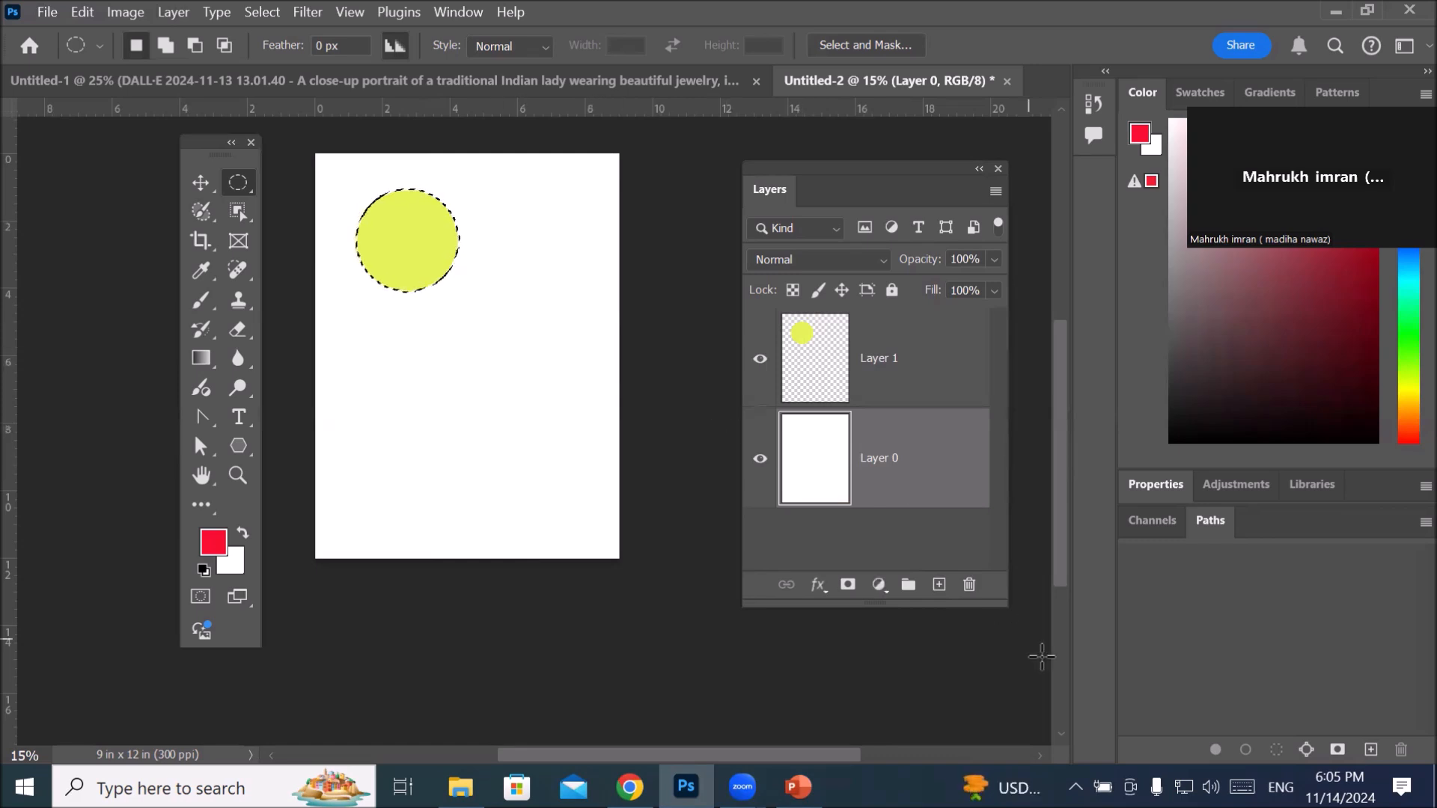
# Step: Deselect, reset the colours to default black and white, and fill Layer 0 alternately with both, ending with black
pyautogui.hotkey('ctrl', 'd')
pyautogui.click(204, 569)
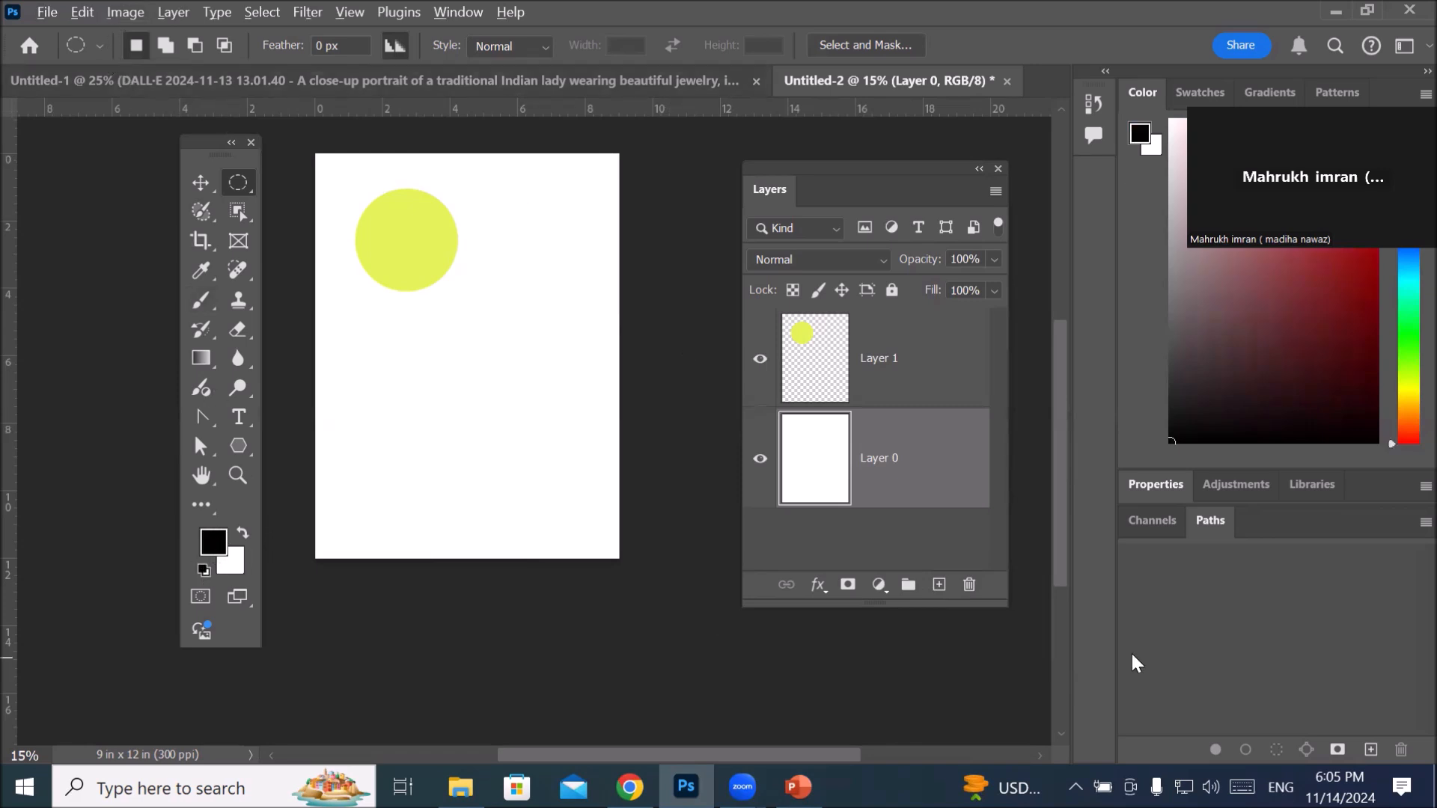
pyautogui.hotkey('alt', 'BackSpace')
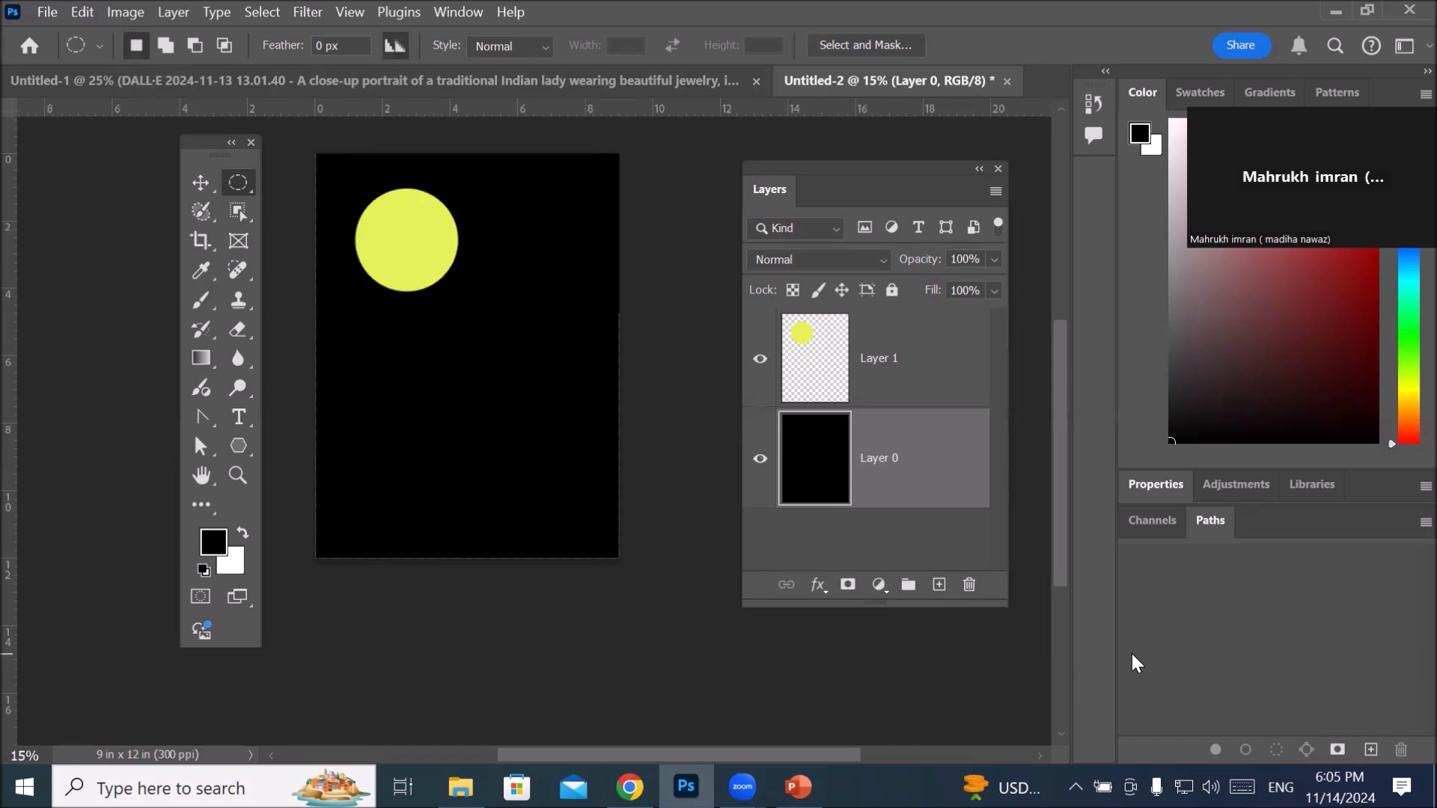
pyautogui.hotkey('ctrl', 'BackSpace')
pyautogui.hotkey('ctrl', 'BackSpace')
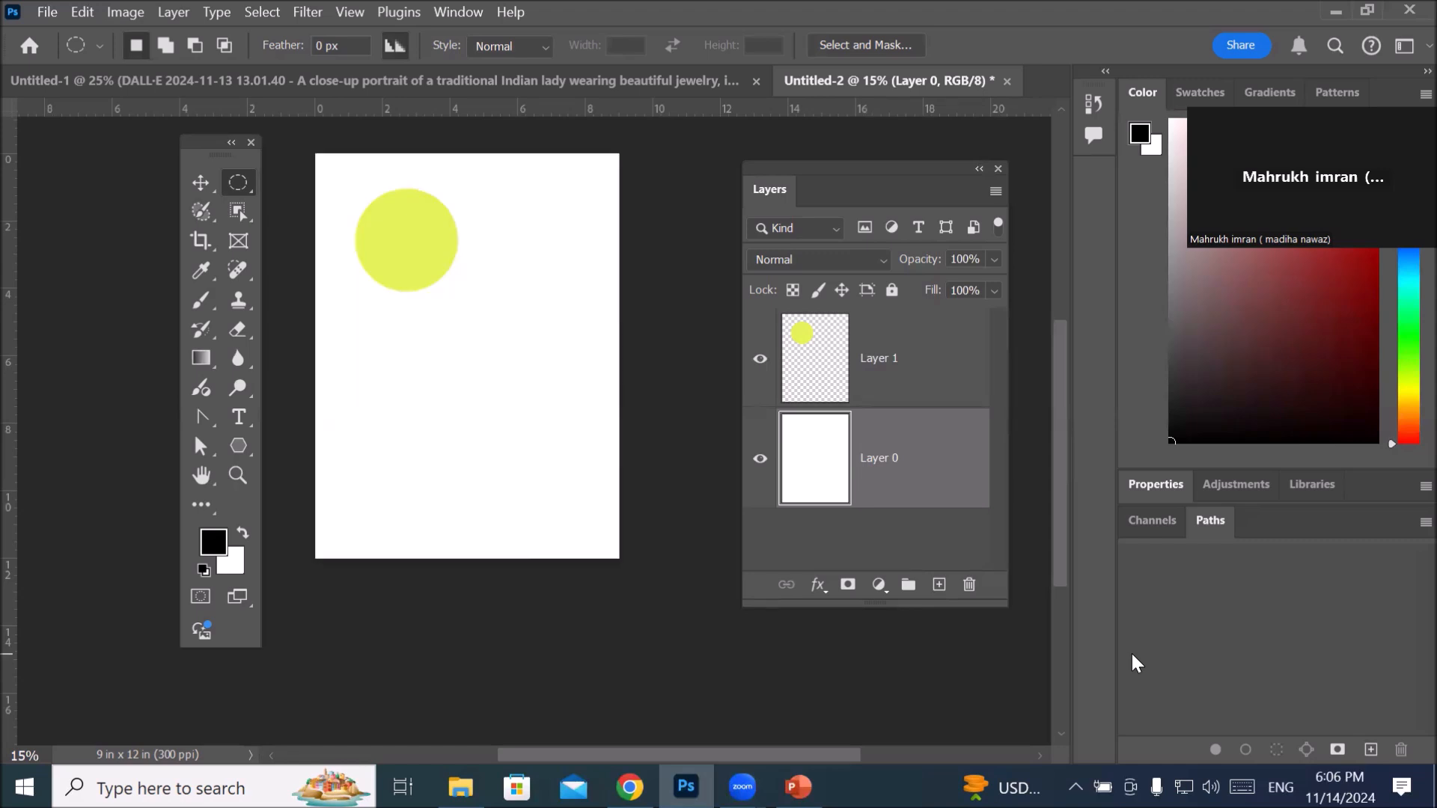
pyautogui.hotkey('alt', 'BackSpace')
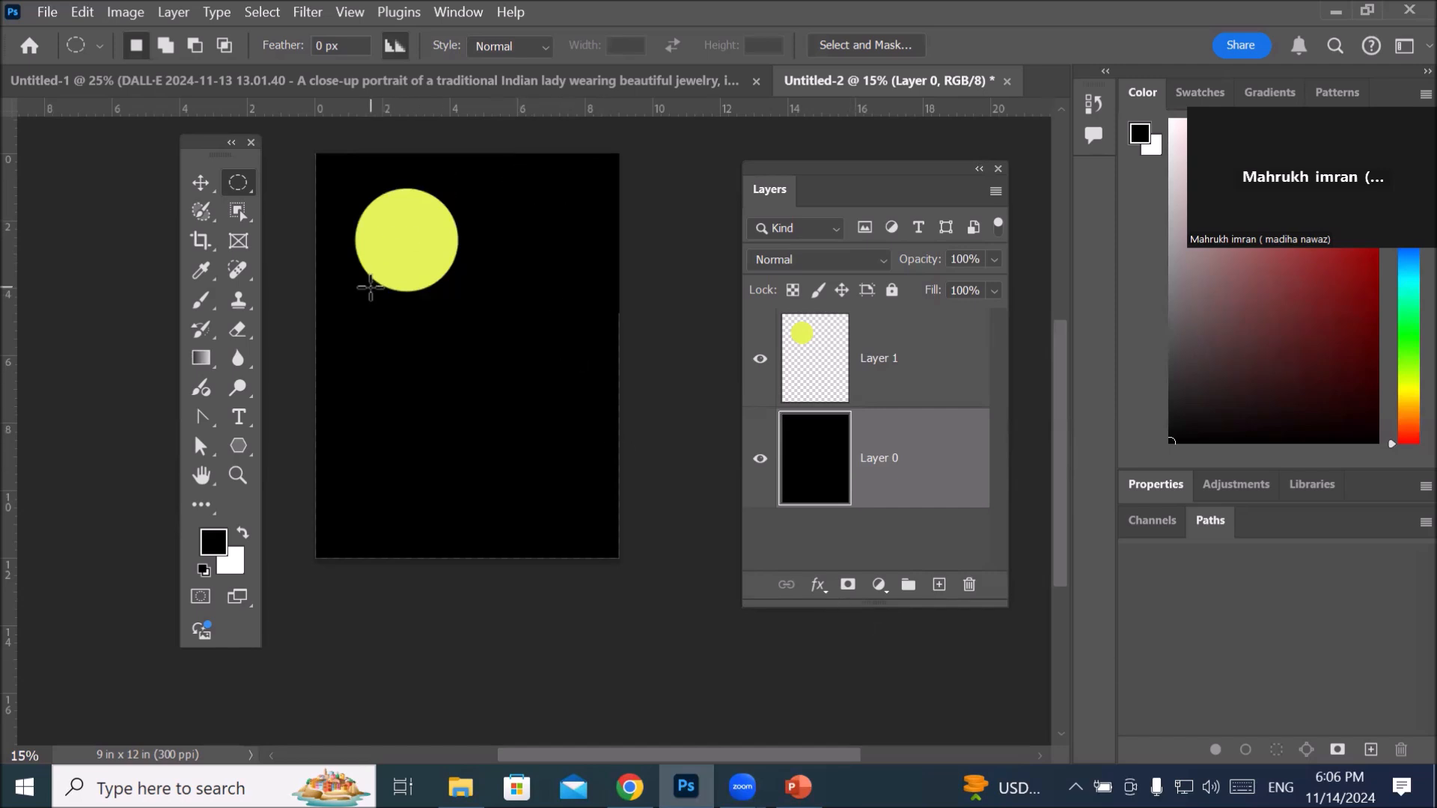
# Step: Move the yellow circle on Layer 1 slightly toward the page's left edge and scale it to about 82% with Free Transform
pyautogui.click(803, 338)
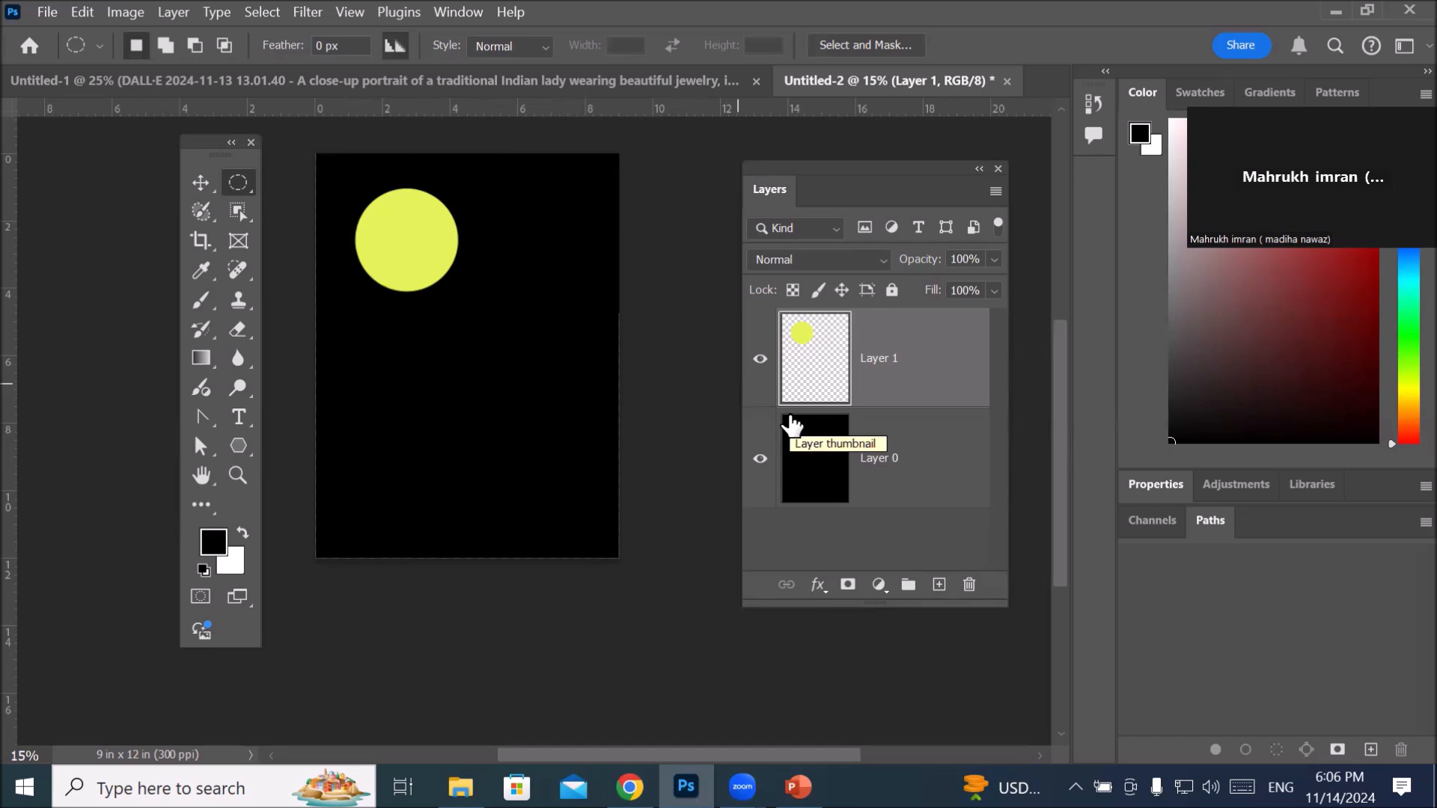
pyautogui.hotkey('ctrl', 't')
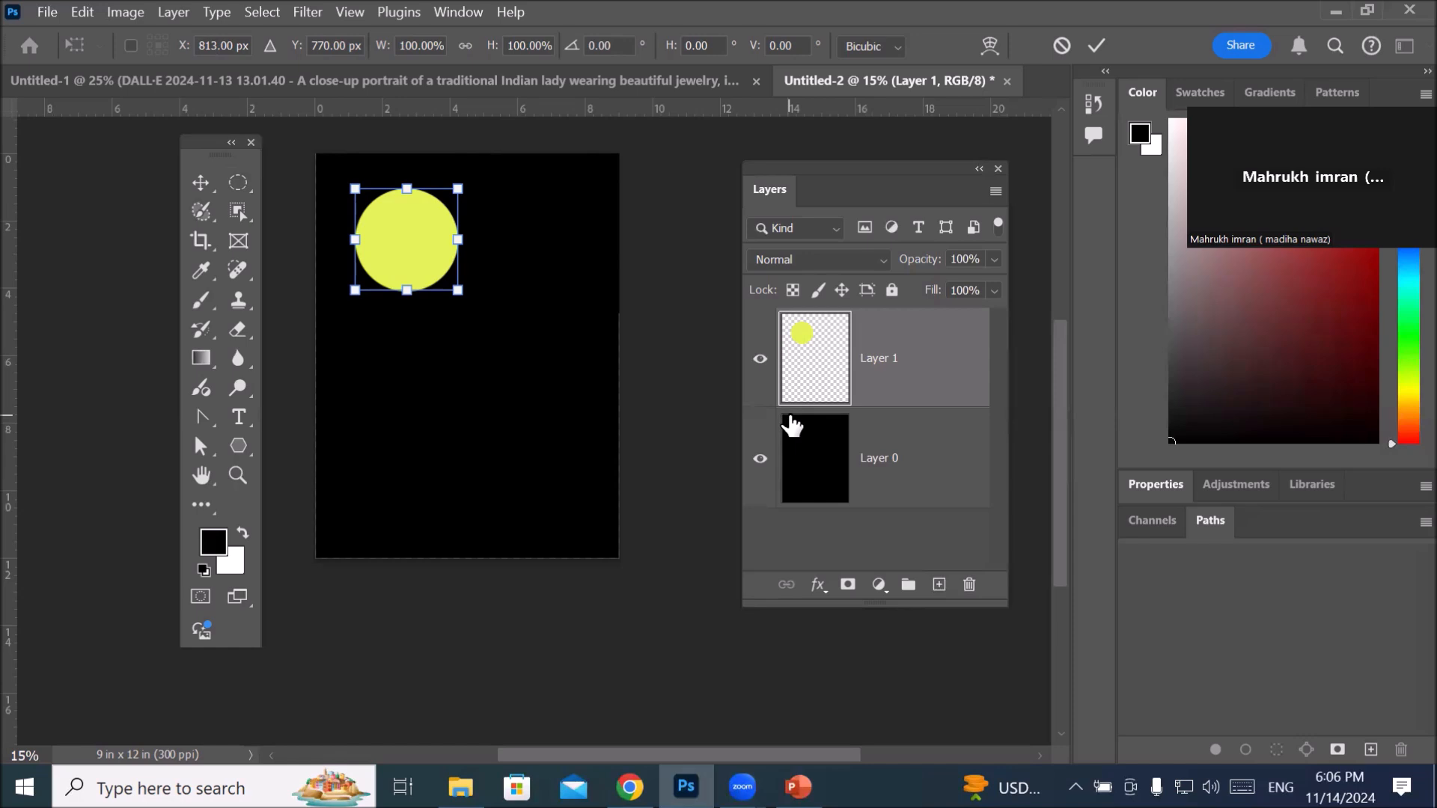
pyautogui.click(81, 13)
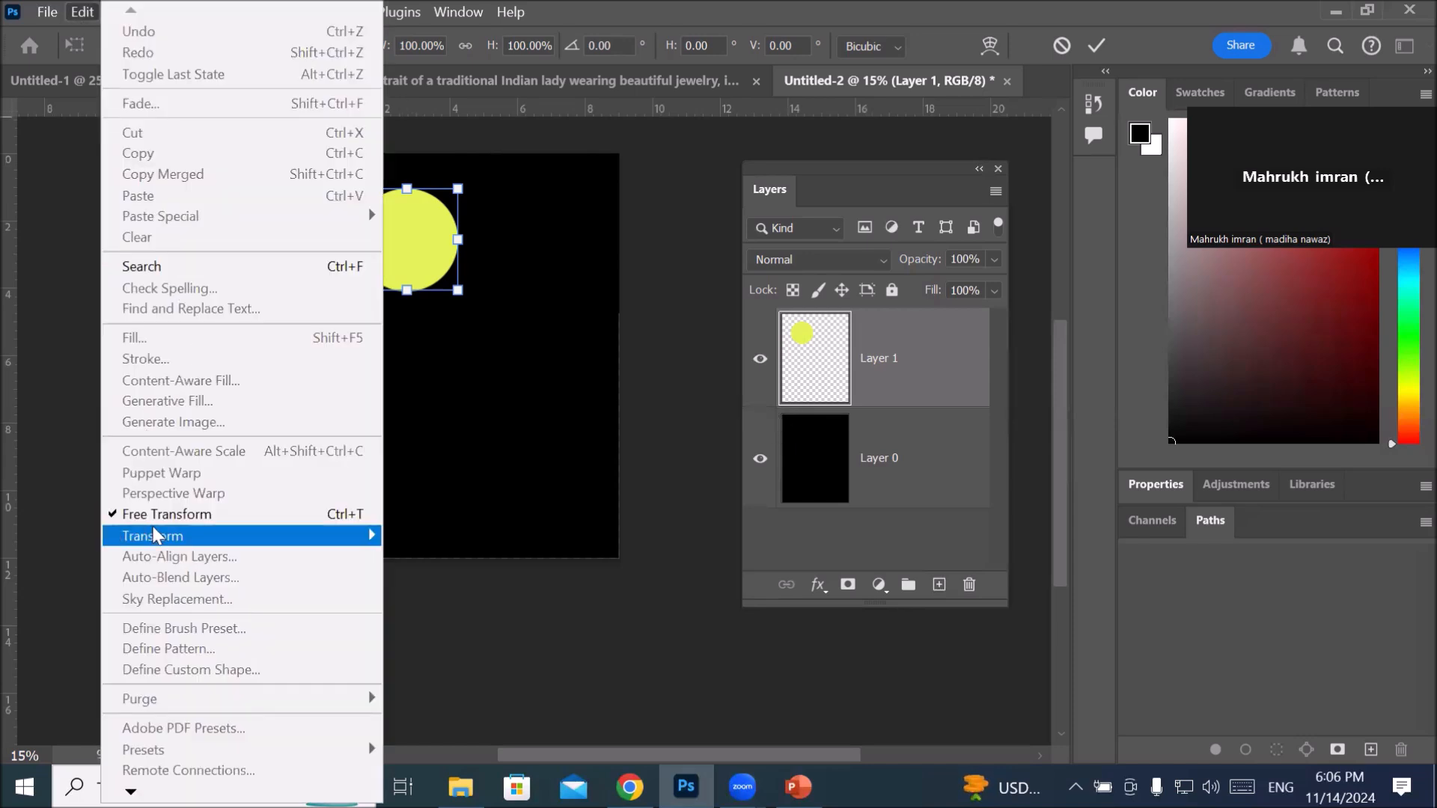
pyautogui.click(338, 515)
pyautogui.moveTo(401, 246)
pyautogui.mouseDown()
pyautogui.moveTo(459, 268)
pyautogui.moveTo(560, 241)
pyautogui.moveTo(580, 188)
pyautogui.moveTo(518, 228)
pyautogui.moveTo(378, 252)
pyautogui.moveTo(366, 235)
pyautogui.moveTo(395, 258)
pyautogui.mouseUp()
pyautogui.moveTo(443, 300)
pyautogui.mouseDown()
pyautogui.moveTo(600, 472)
pyautogui.moveTo(423, 283)
pyautogui.mouseUp()
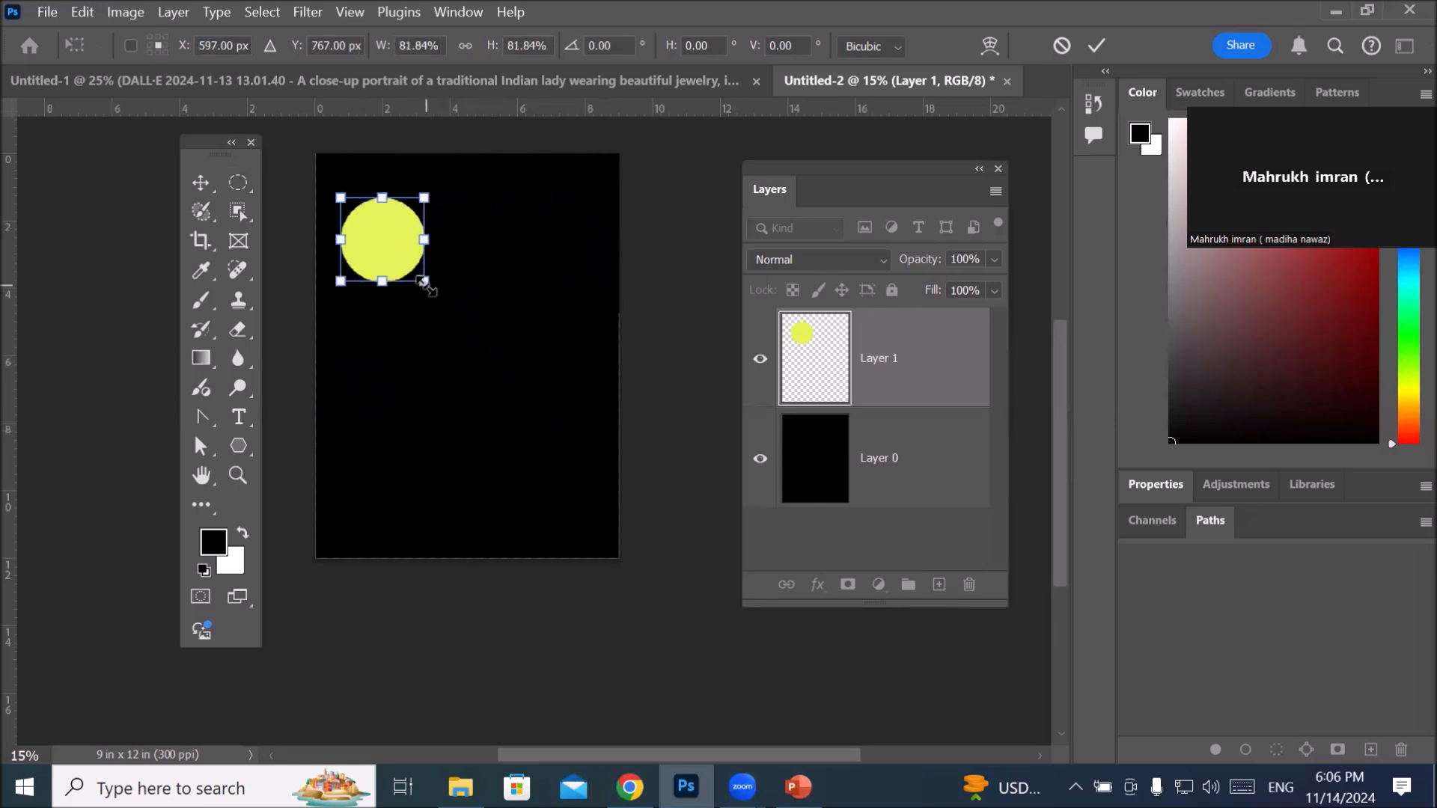
pyautogui.click(245, 448)
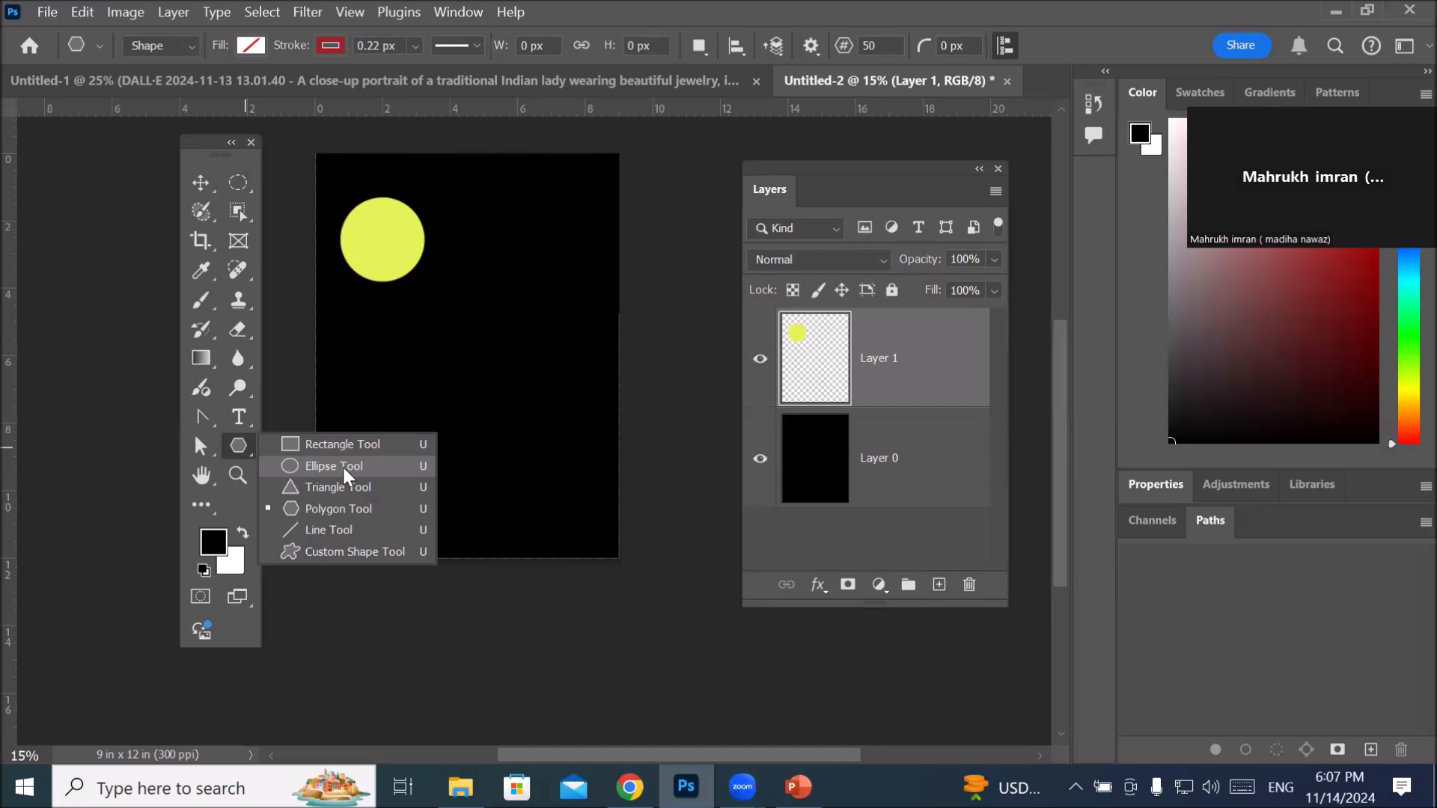
# Step: Return to the Elliptical Marquee tool and bring up the Free Transform frame around Layer 1's circle once more
pyautogui.click(238, 180)
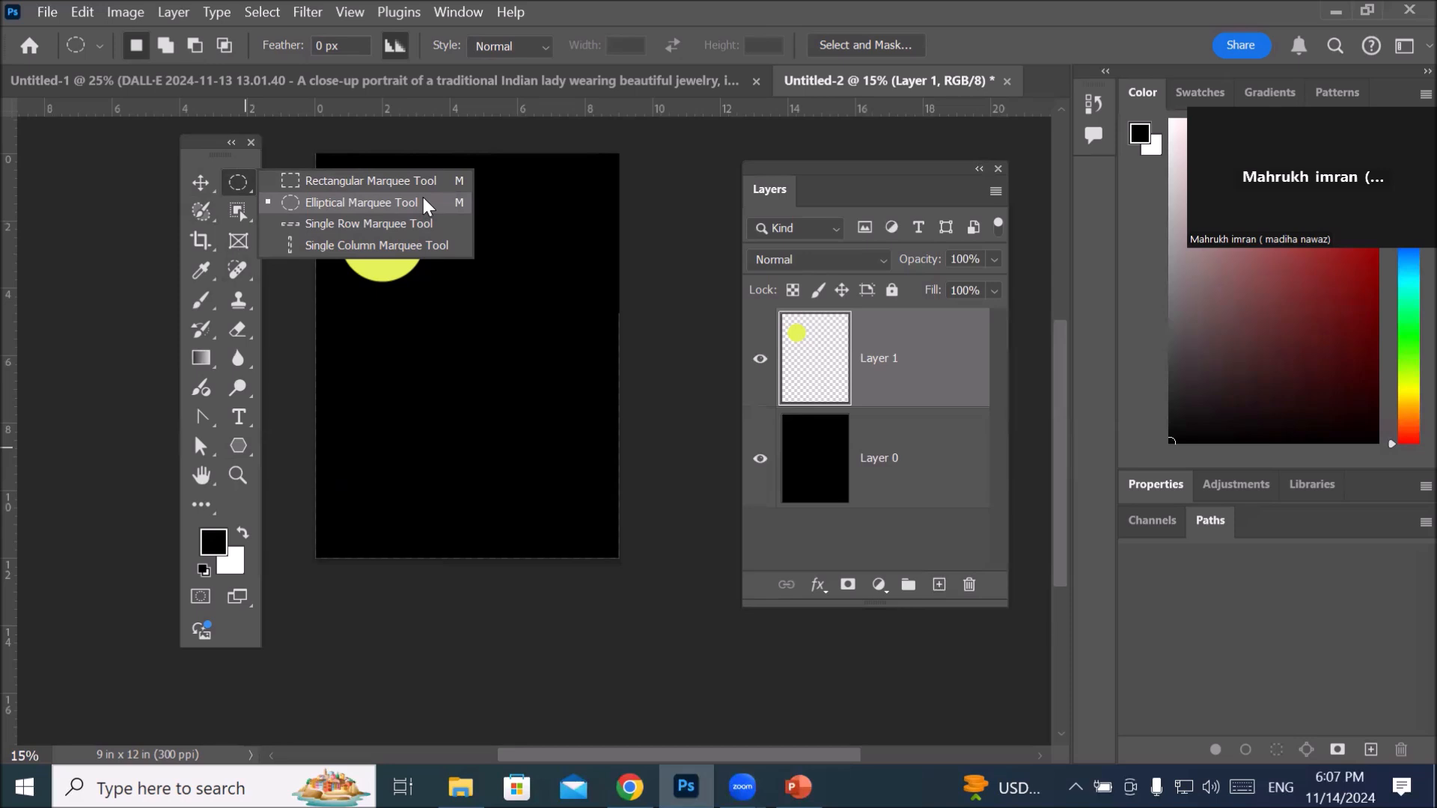
pyautogui.click(826, 364)
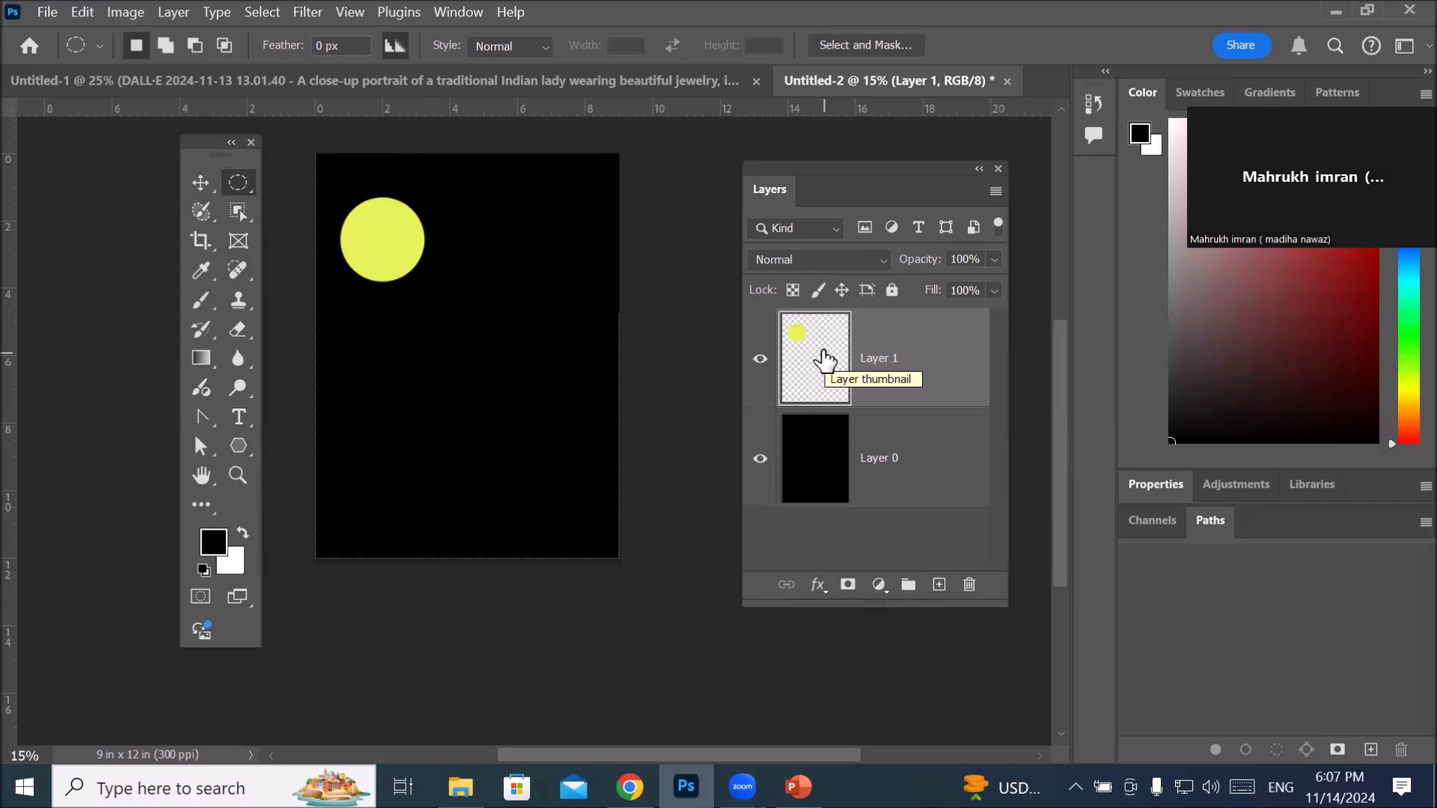
pyautogui.hotkey('ctrl', 't')
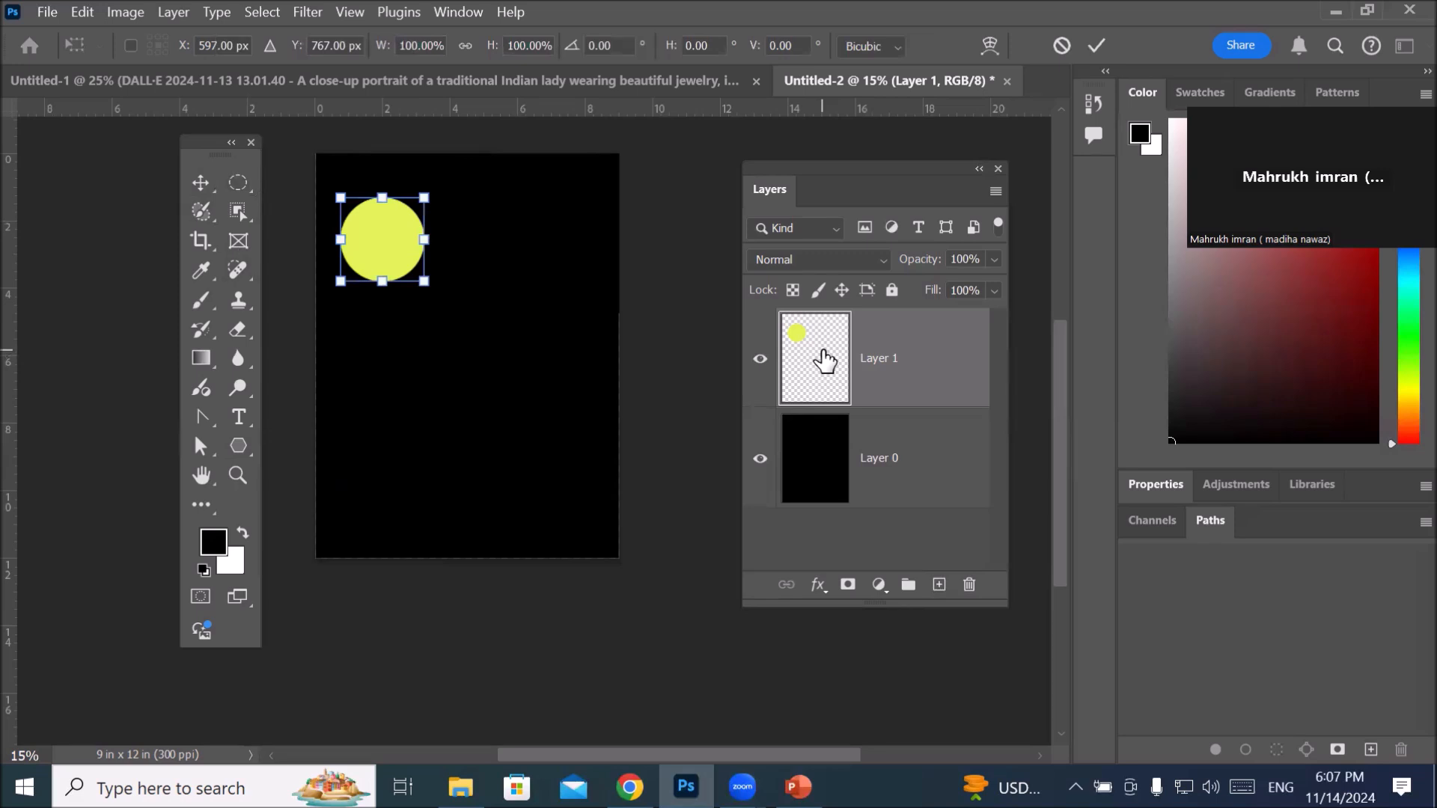
pyautogui.click(1097, 47)
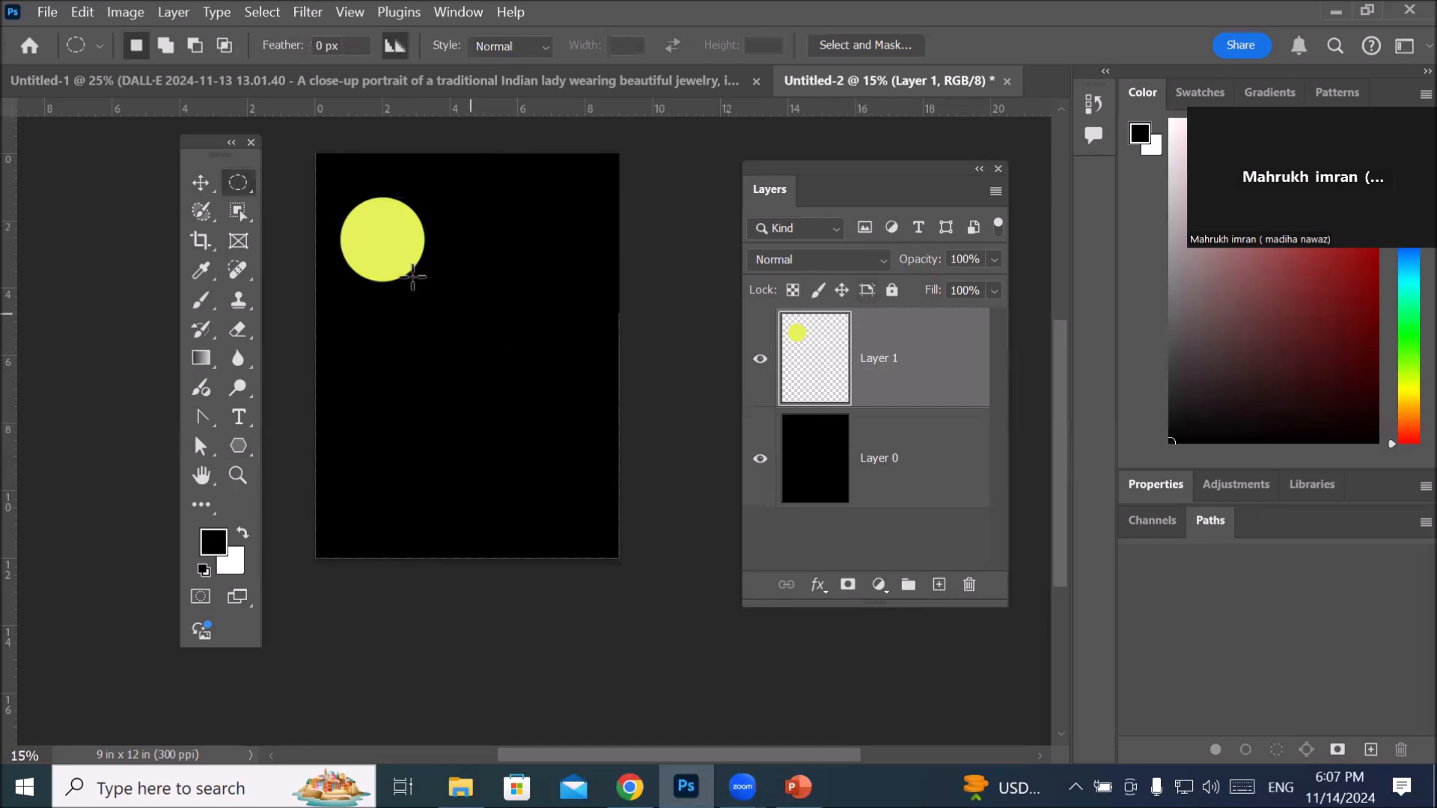
# Step: Delete the layer with the yellow circle and add a new empty layer above Layer 0
pyautogui.moveTo(818, 360); pyautogui.dragTo(970, 585)
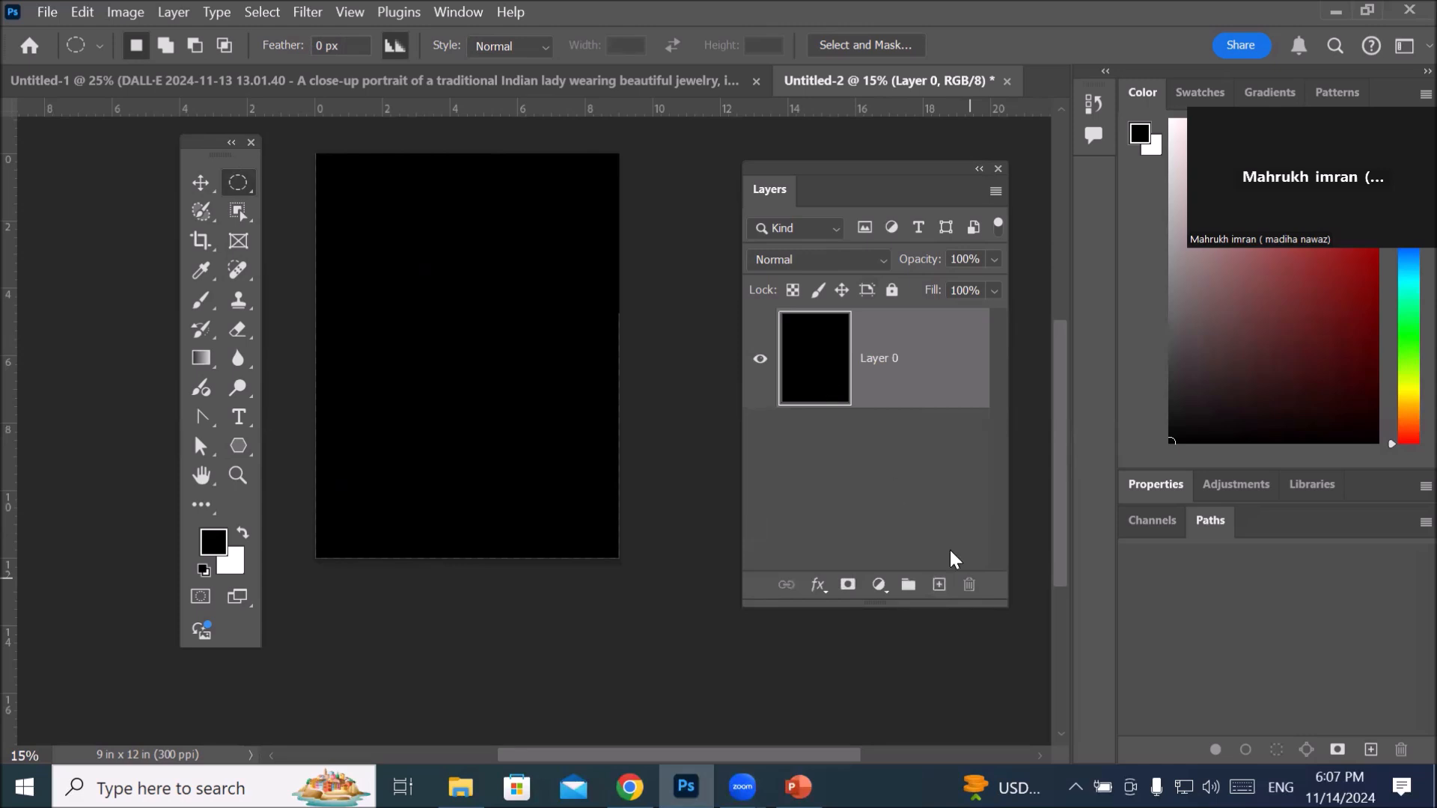
pyautogui.click(939, 585)
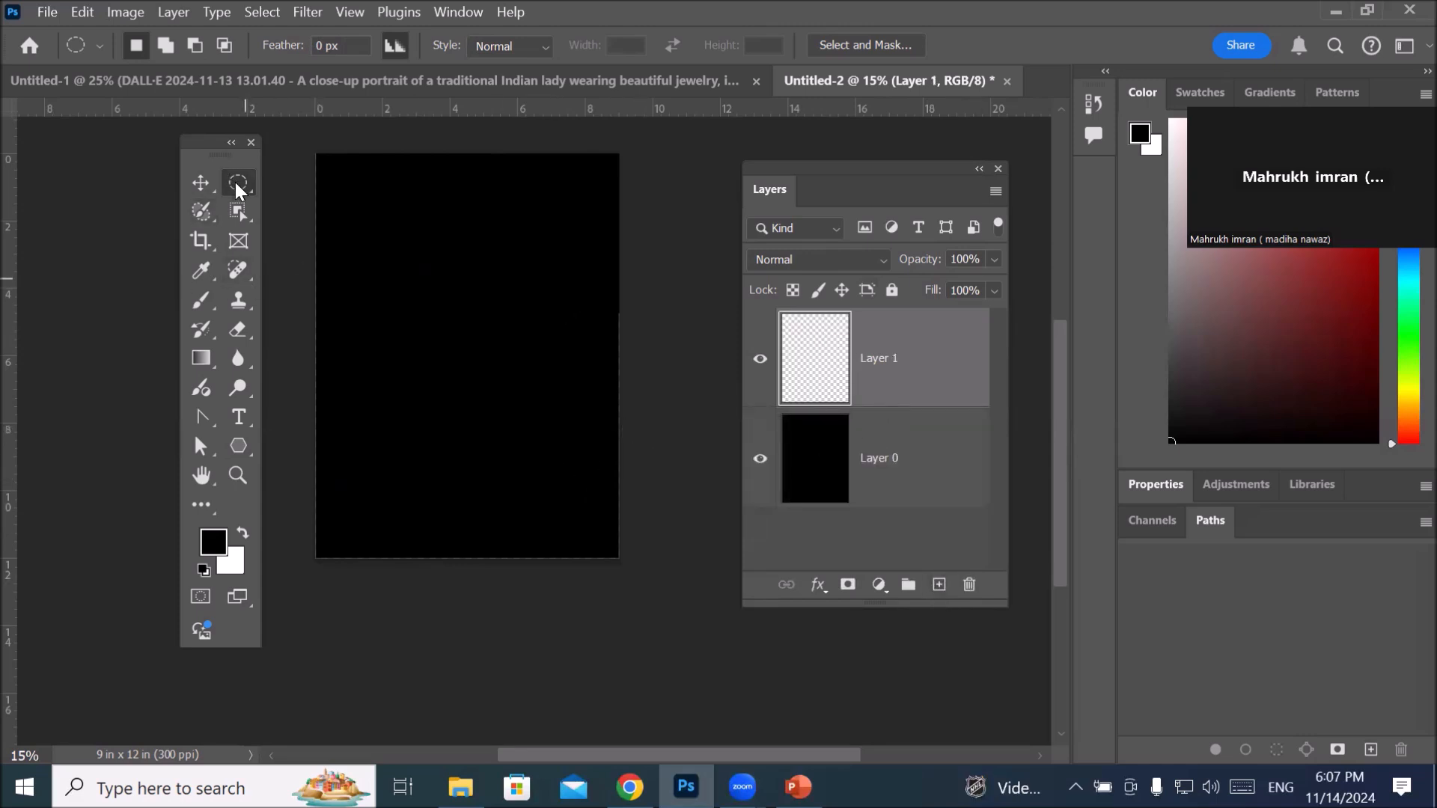
# Step: Select a circle near the page's upper edge and subtract an overlapping circle about 3.5 in wide to form a crescent selection
pyautogui.moveTo(372, 193); pyautogui.dragTo(519, 306)
pyautogui.click(194, 43)
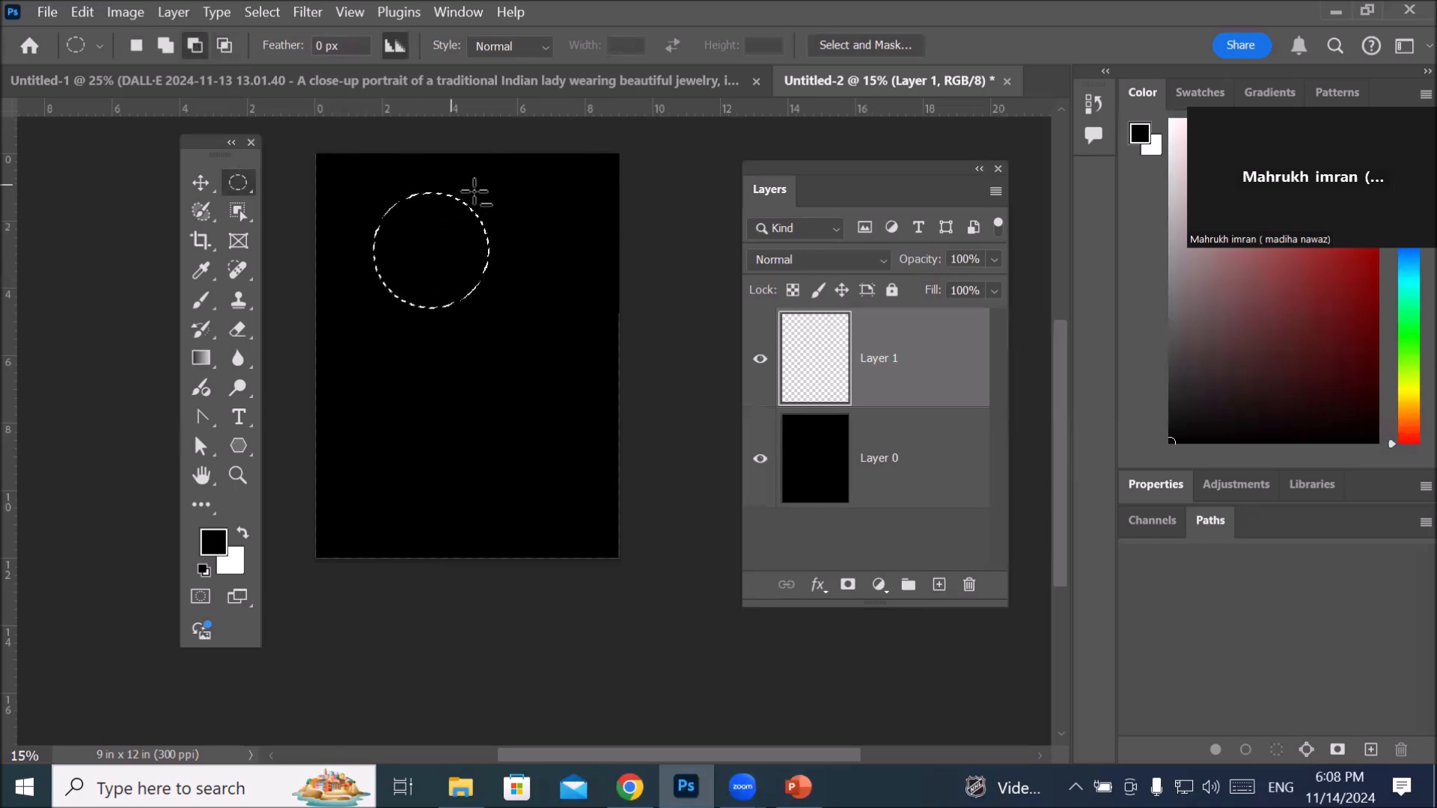
pyautogui.moveTo(393, 353); pyautogui.dragTo(506, 469)
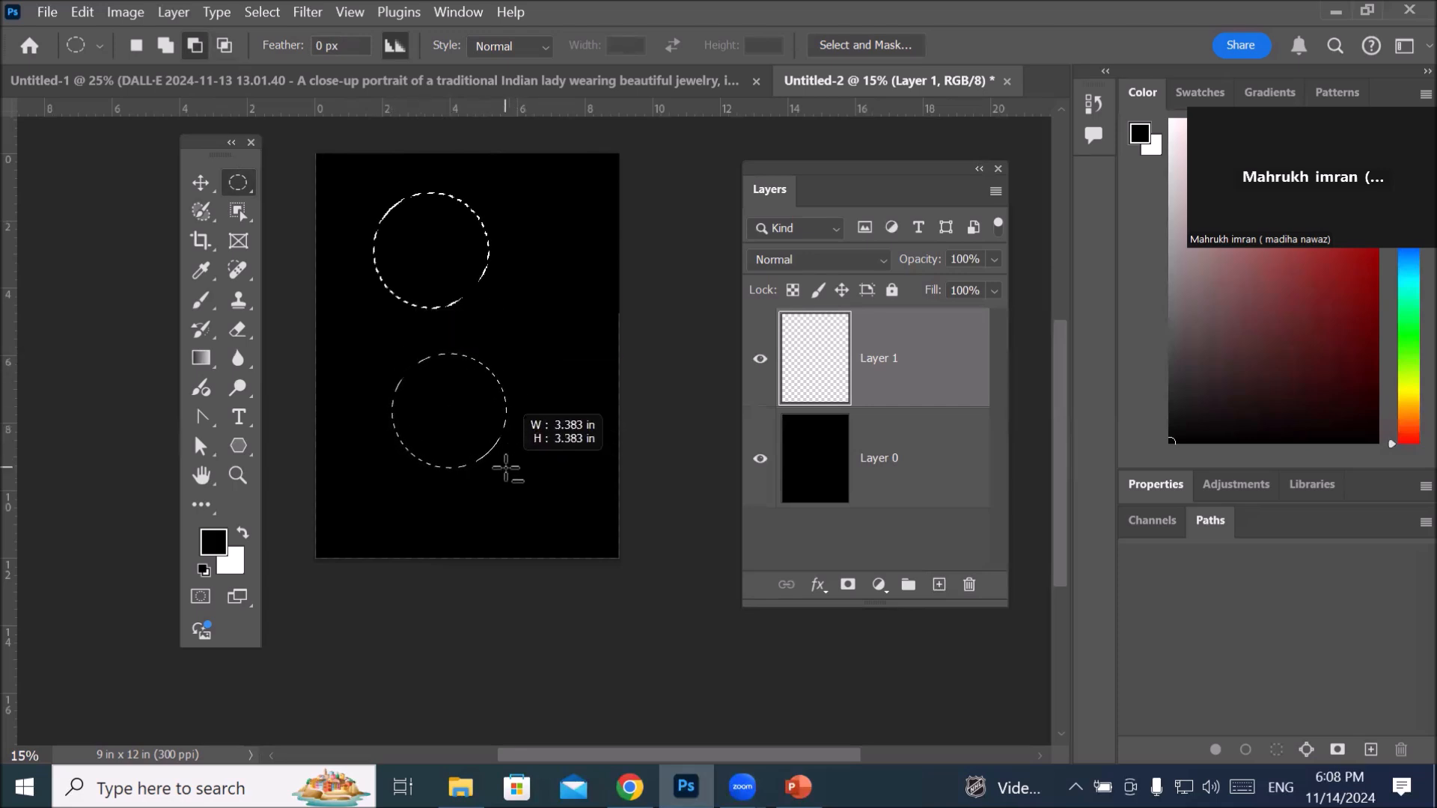
pyautogui.moveTo(506, 468); pyautogui.dragTo(507, 467)
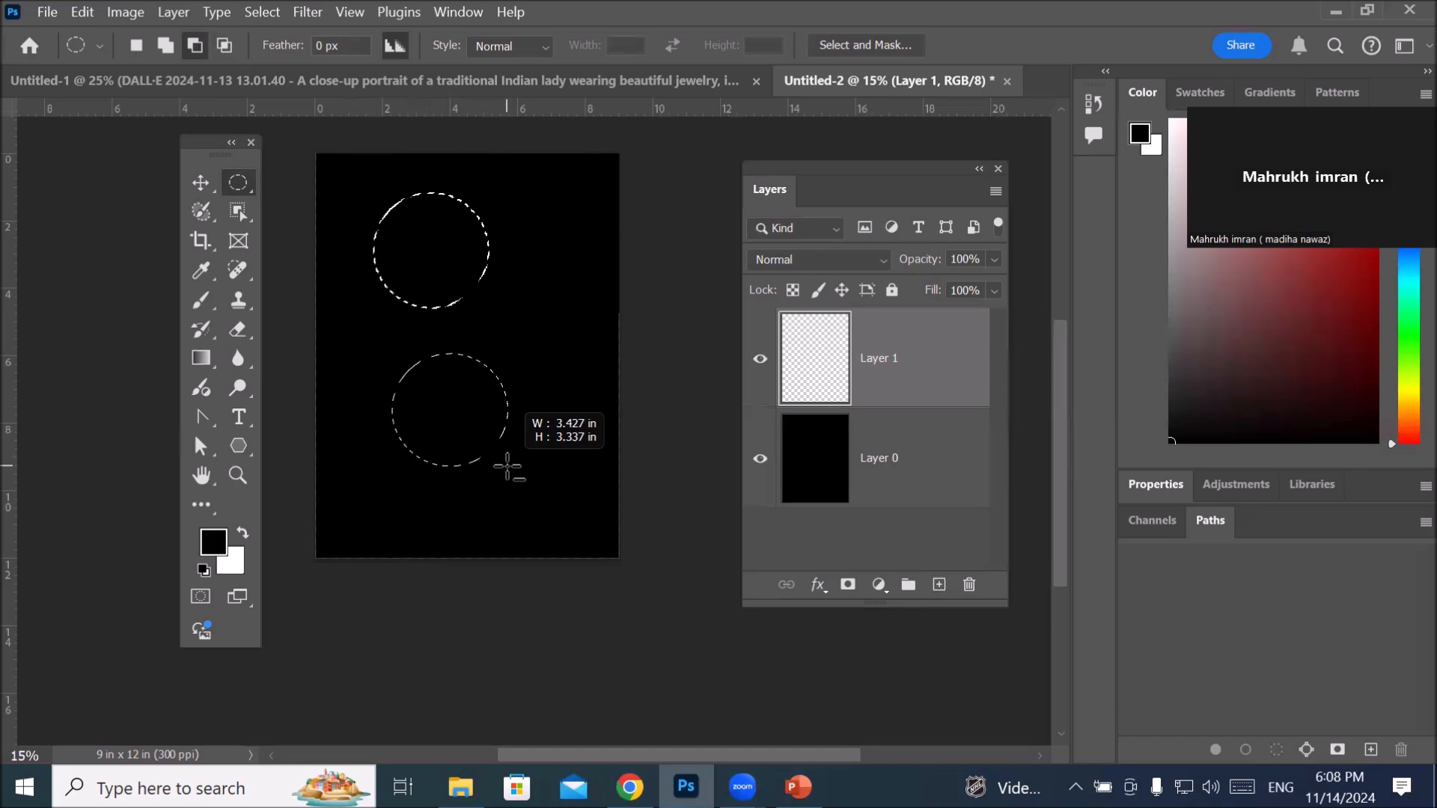
pyautogui.moveTo(508, 467); pyautogui.dragTo(508, 465)
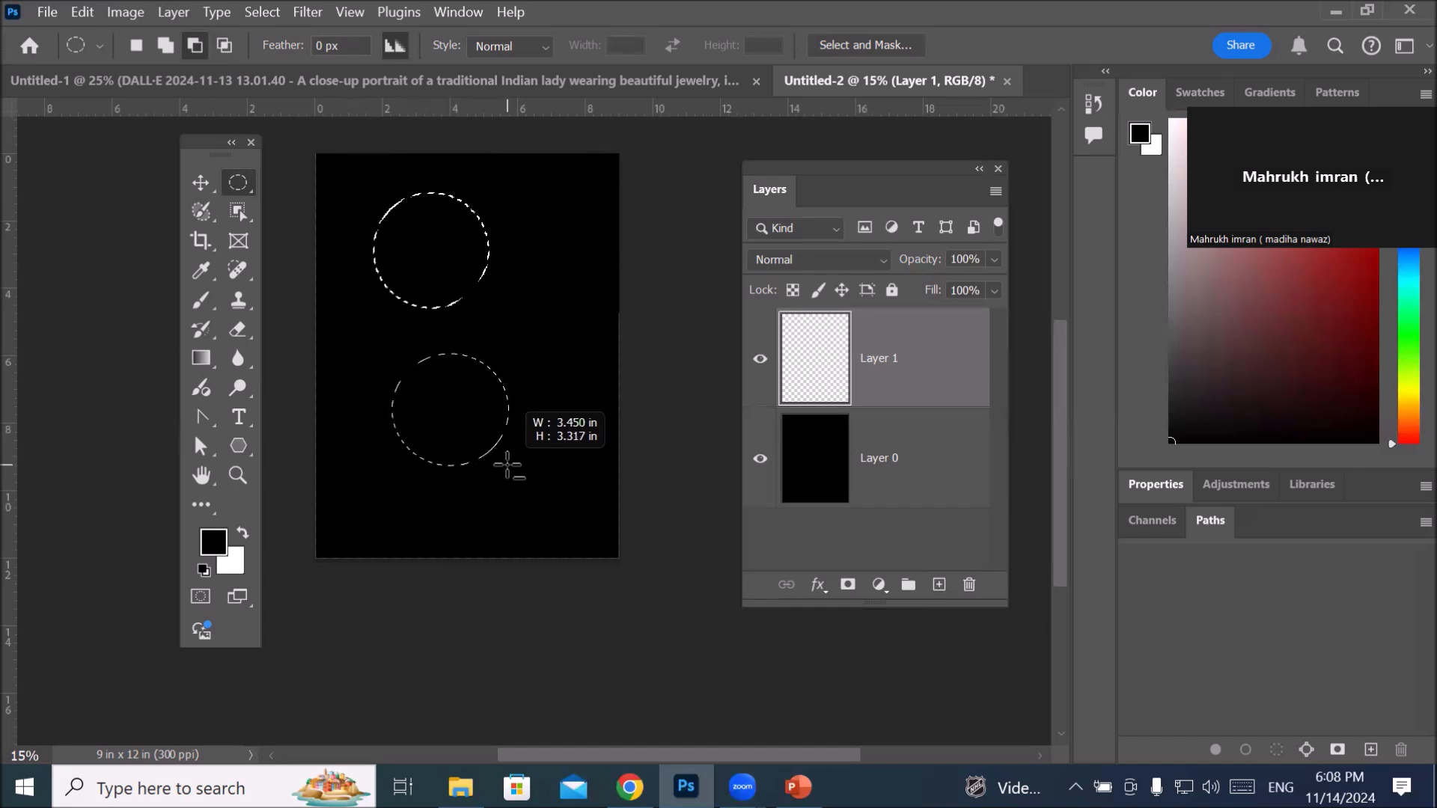
pyautogui.moveTo(507, 465); pyautogui.dragTo(512, 467)
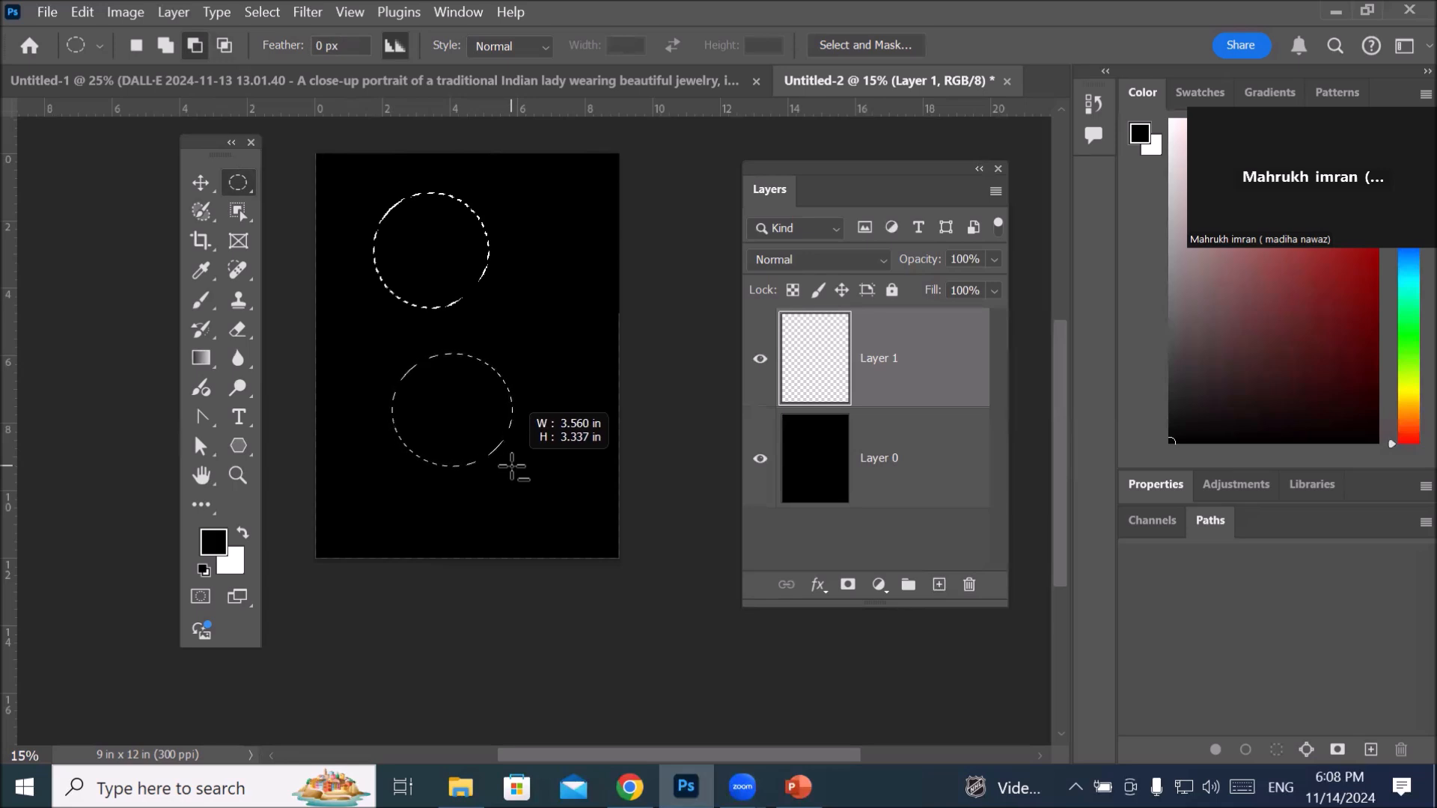
pyautogui.moveTo(512, 467); pyautogui.dragTo(512, 471)
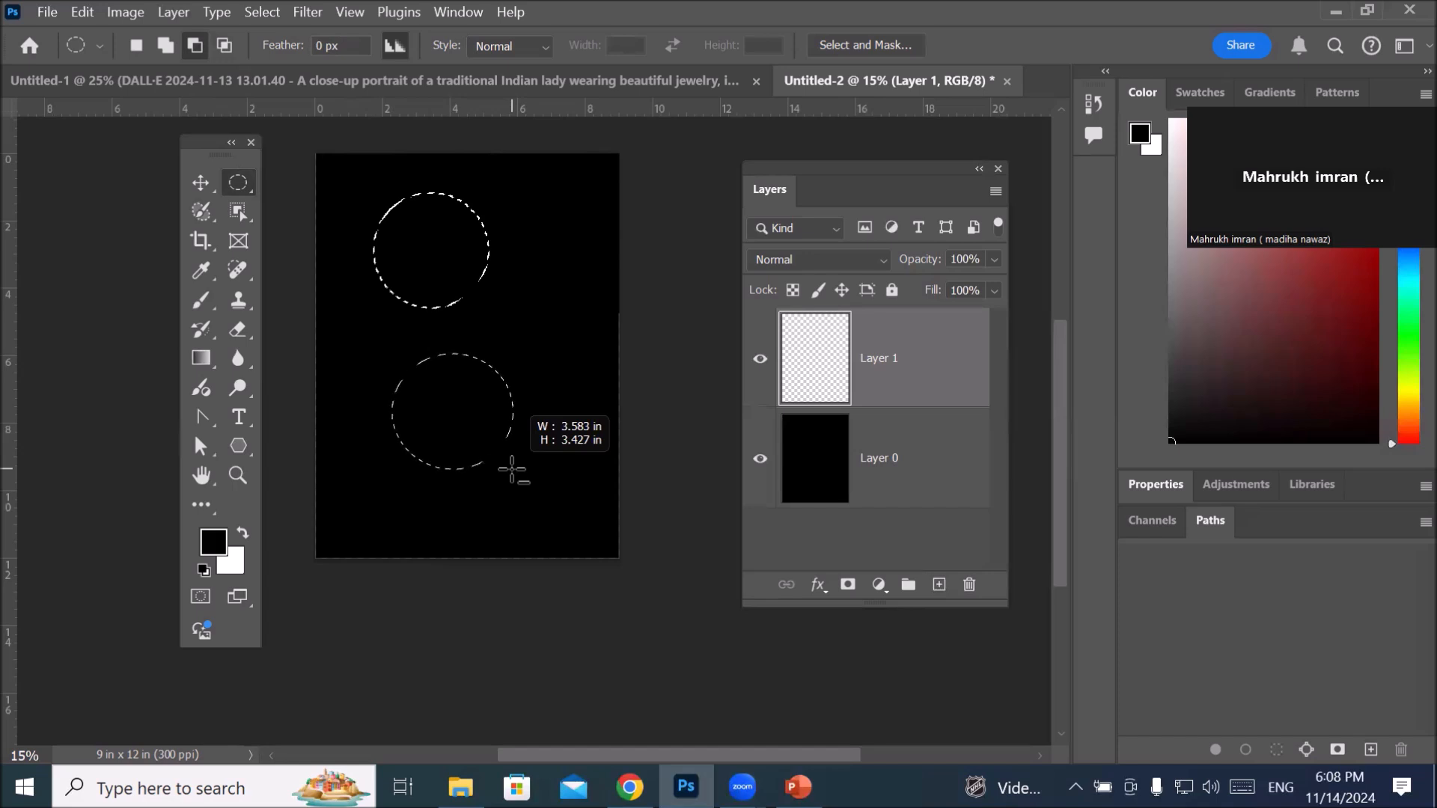
pyautogui.moveTo(512, 470); pyautogui.dragTo(518, 290)
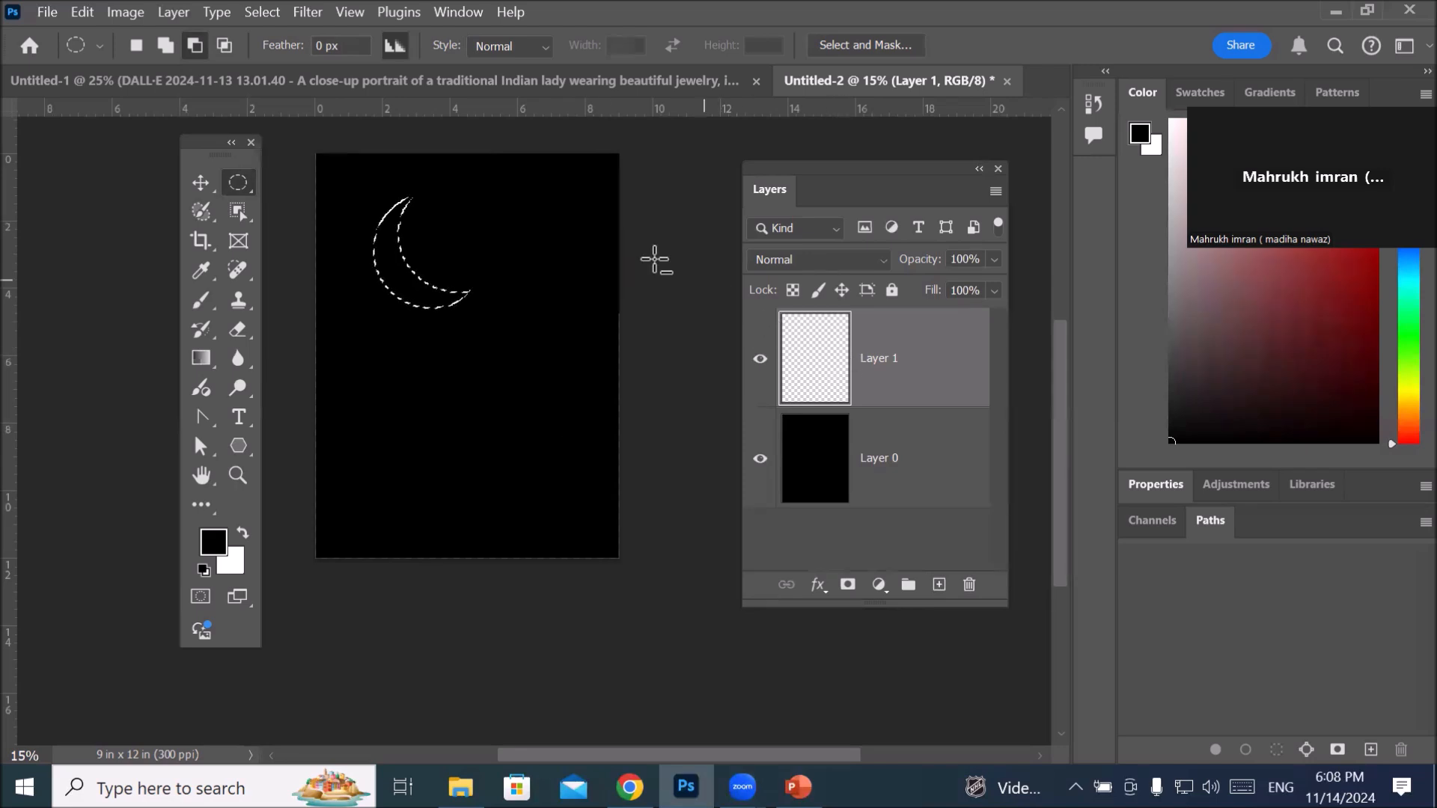
# Step: Start a Stroke on the crescent selection on Layer 1 and set its width to 15 px
pyautogui.scroll(3, 399, 156)
pyautogui.scroll(2, 399, 156)
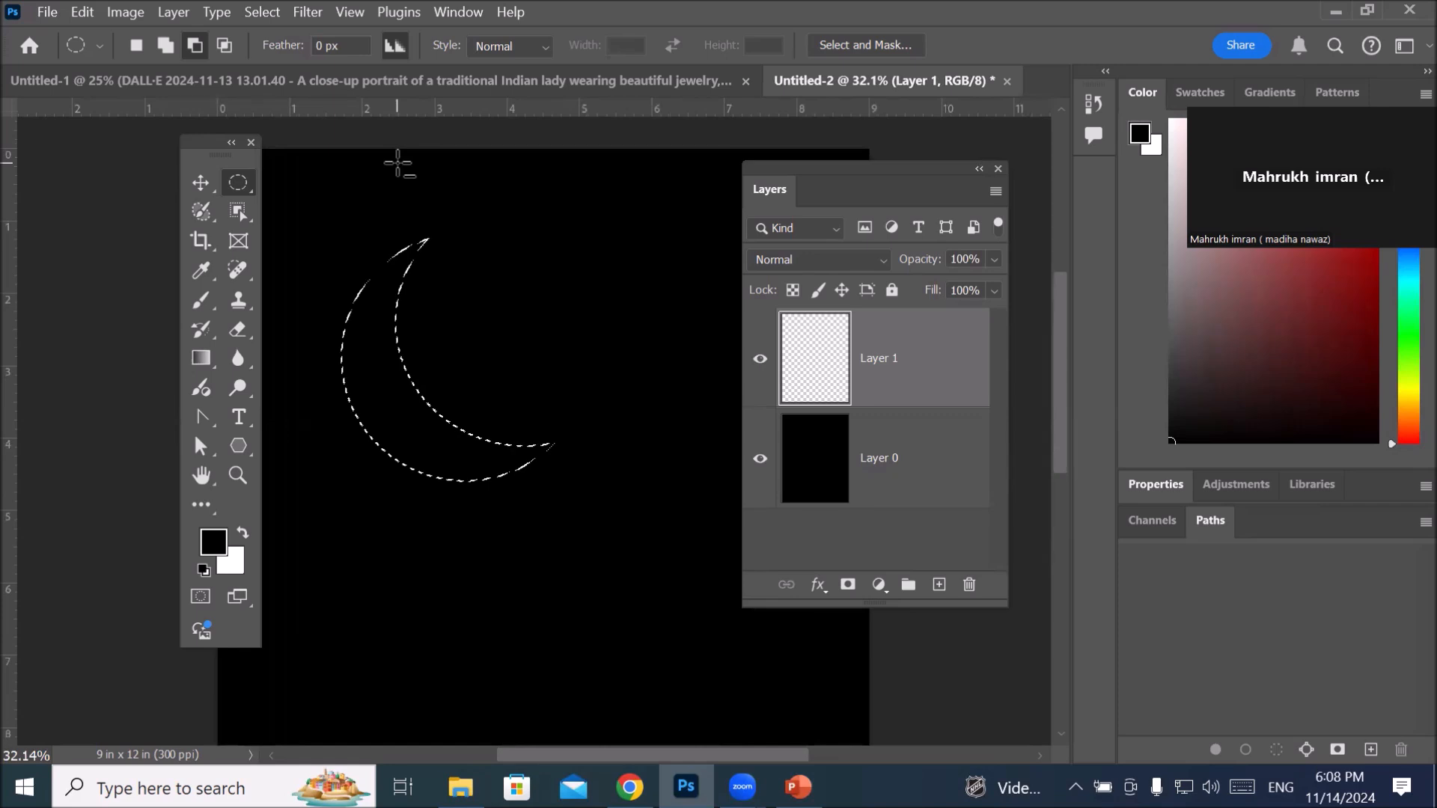
pyautogui.rightClick(366, 372)
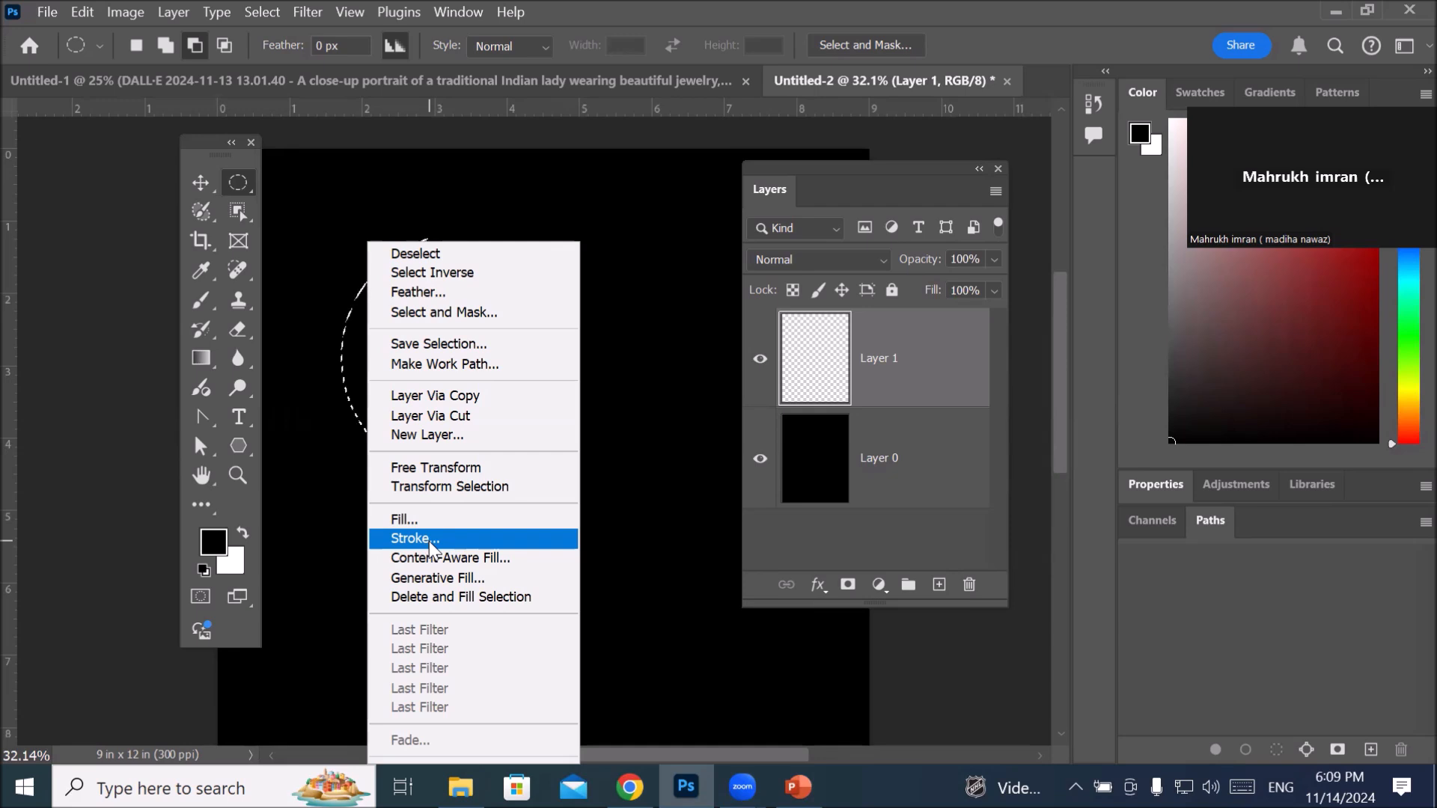
pyautogui.click(82, 16)
pyautogui.click(82, 15)
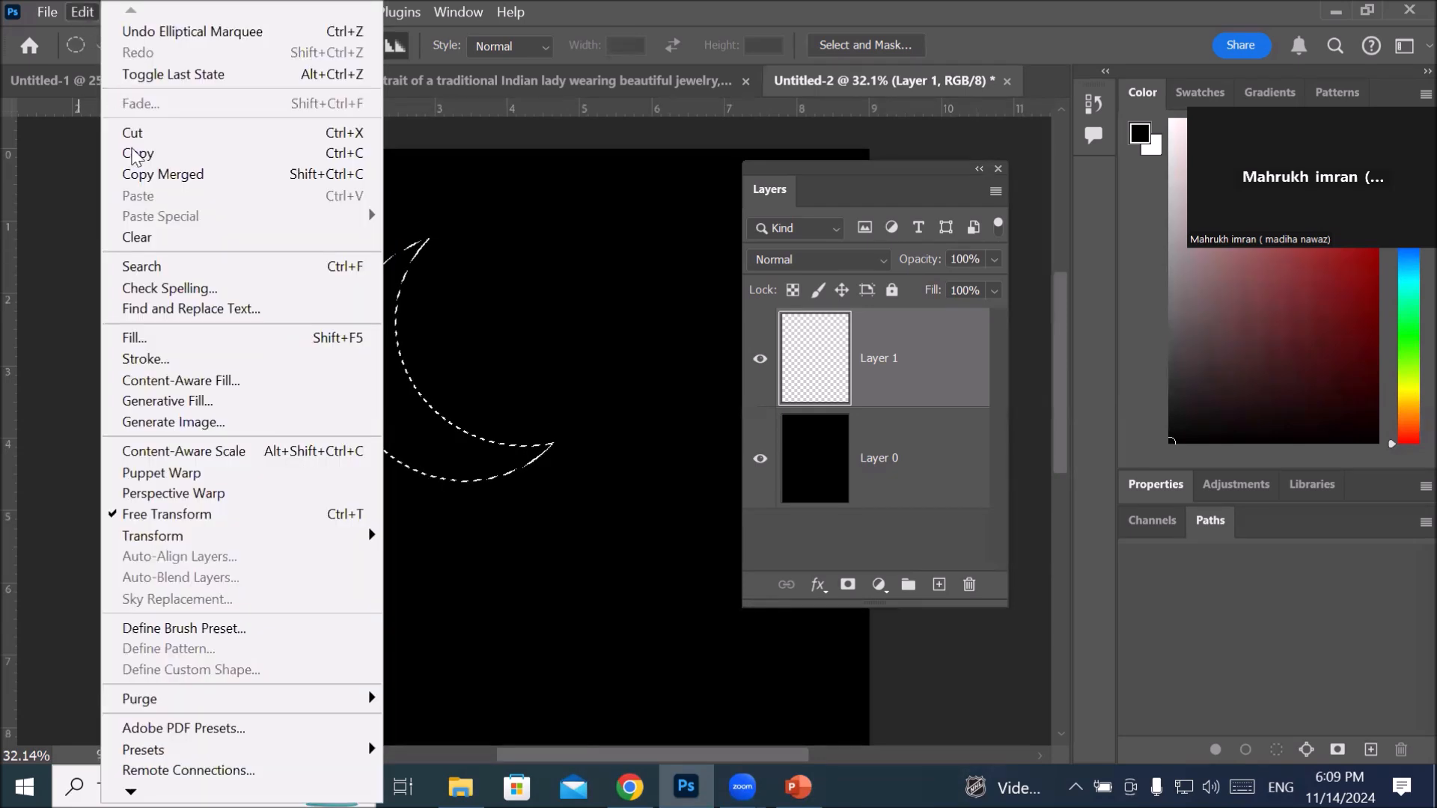
pyautogui.click(204, 359)
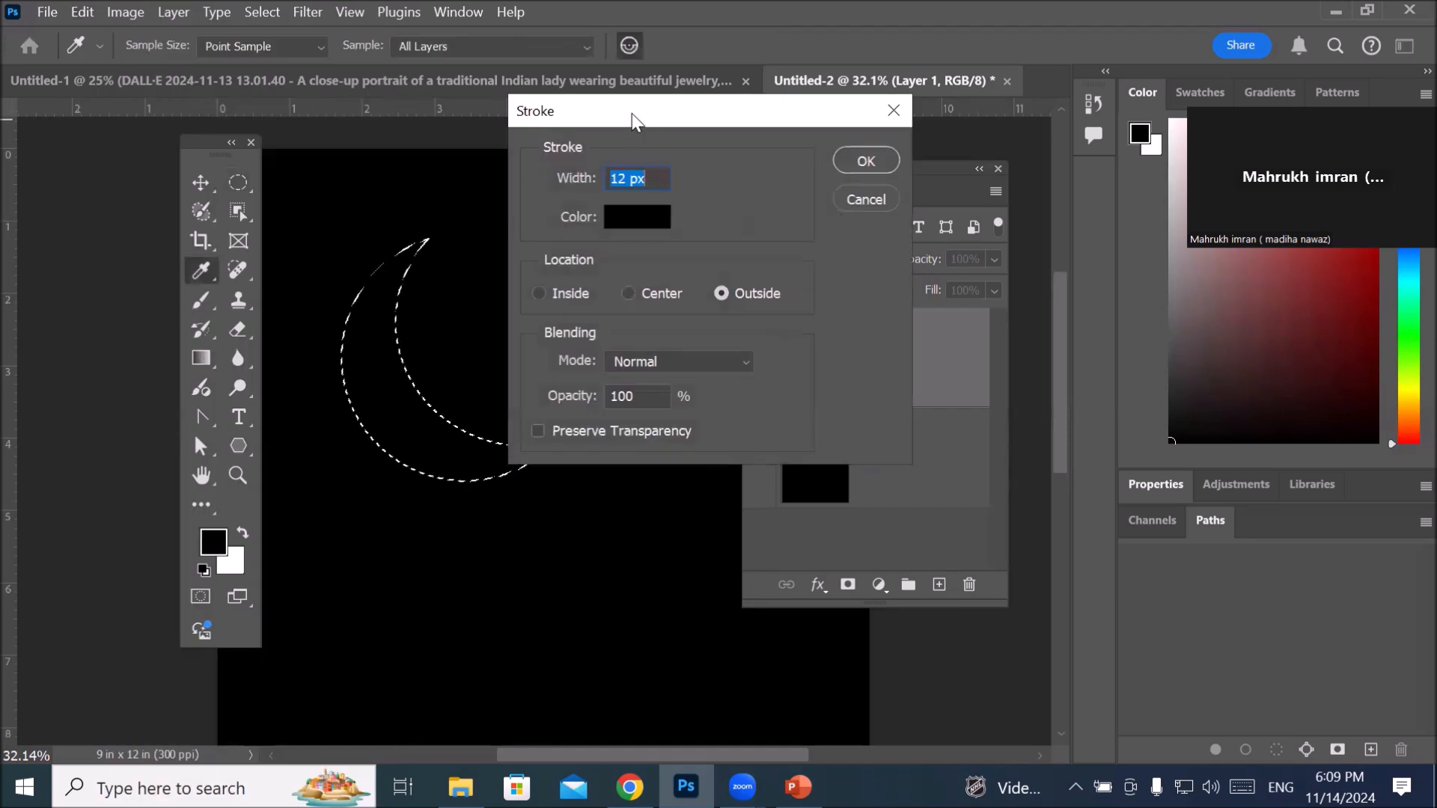
pyautogui.moveTo(632, 114); pyautogui.dragTo(599, 240)
pyautogui.scroll(1, 619, 303)
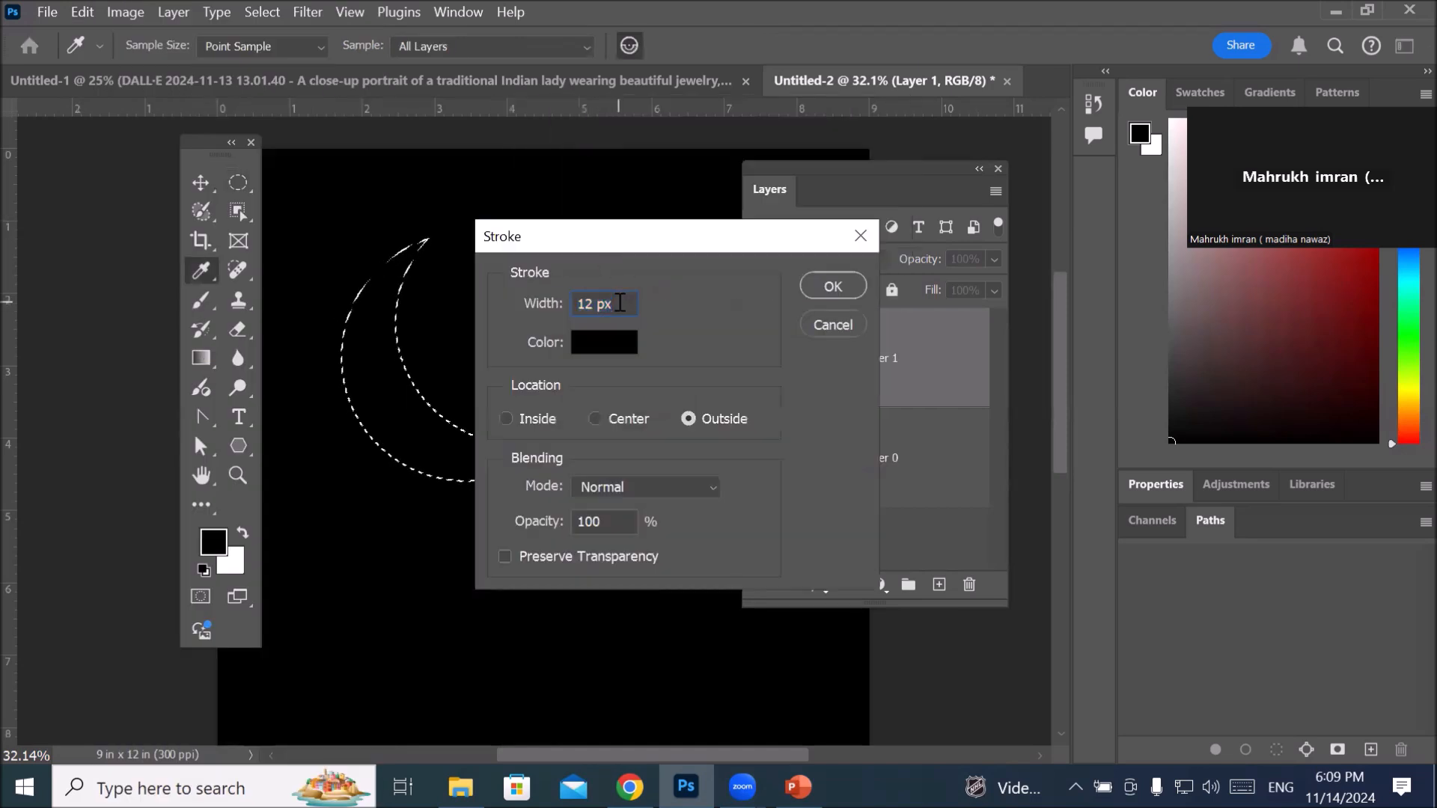
pyautogui.scroll(-2, 620, 304)
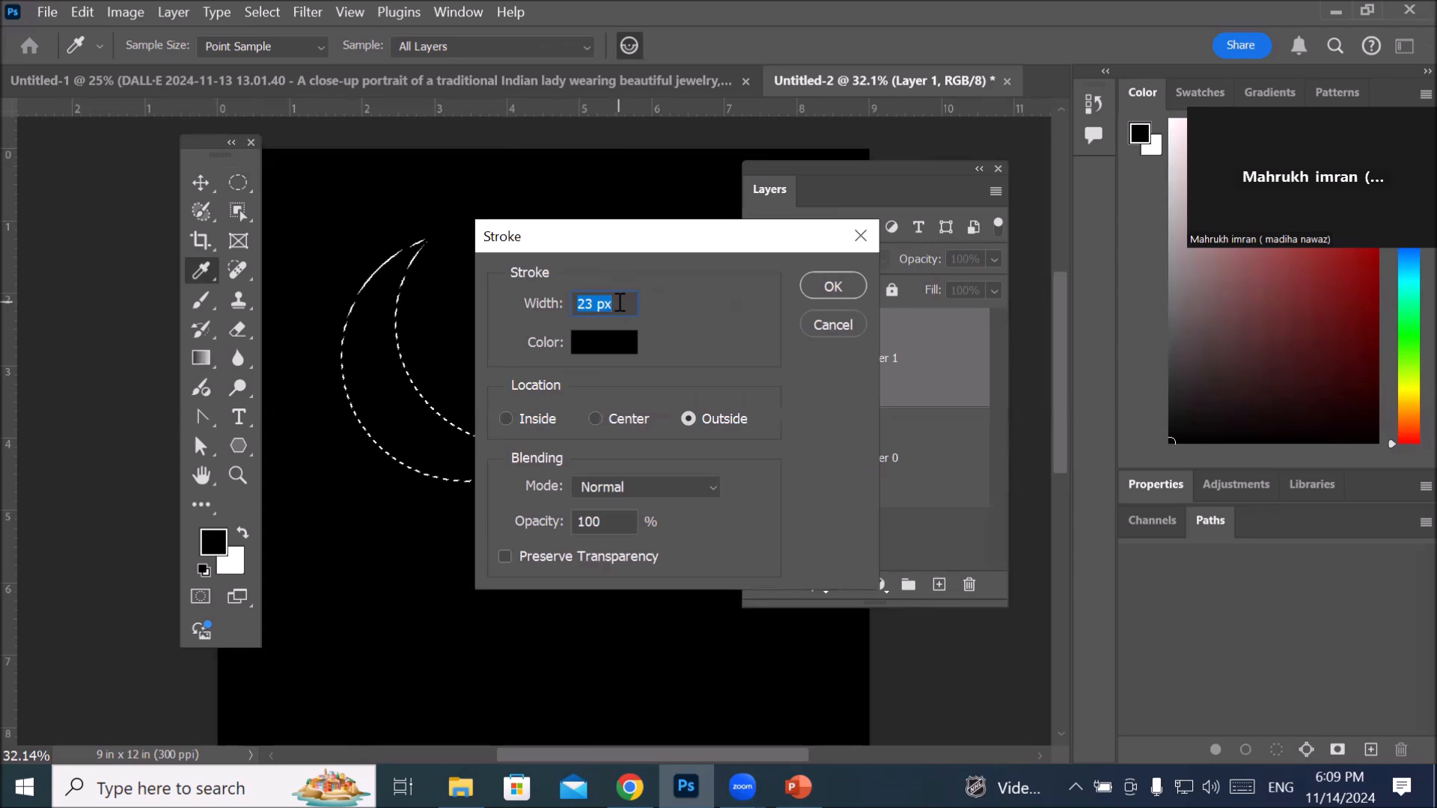
pyautogui.scroll(-2, 620, 304)
# Step: Set the stroke colour to near-white, RGB 251, 251, 251
pyautogui.click(618, 348)
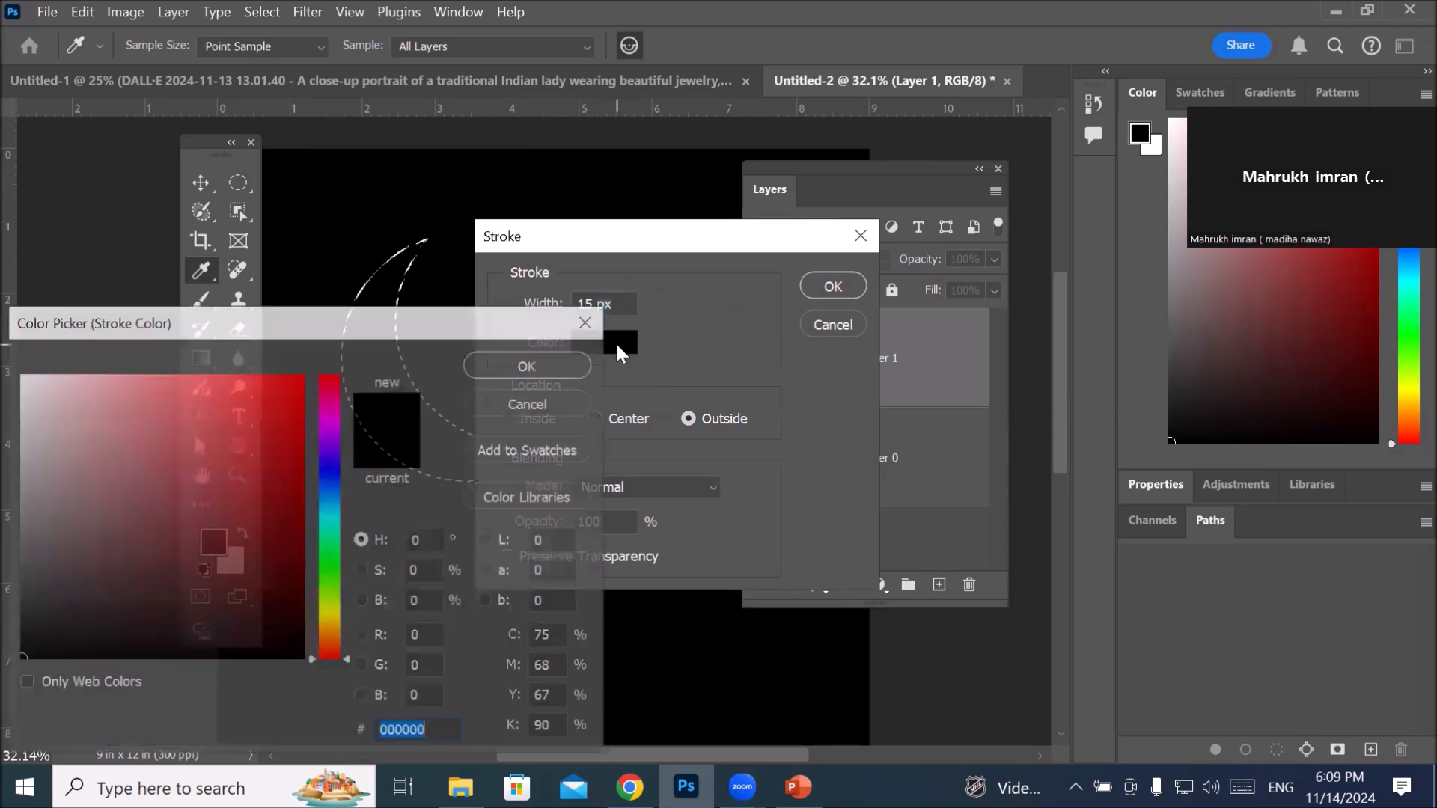
pyautogui.moveTo(279, 343); pyautogui.dragTo(684, 378)
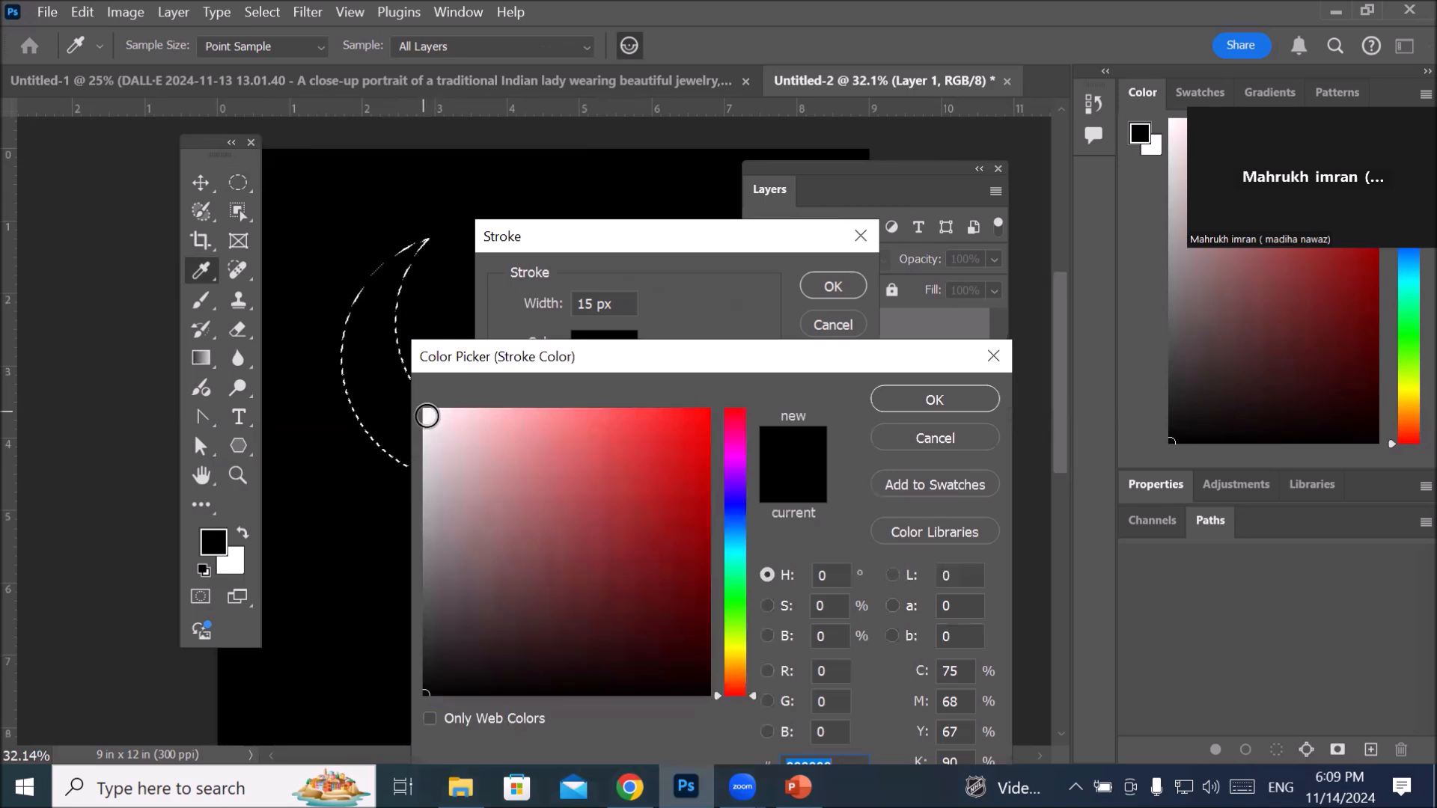
pyautogui.click(428, 417)
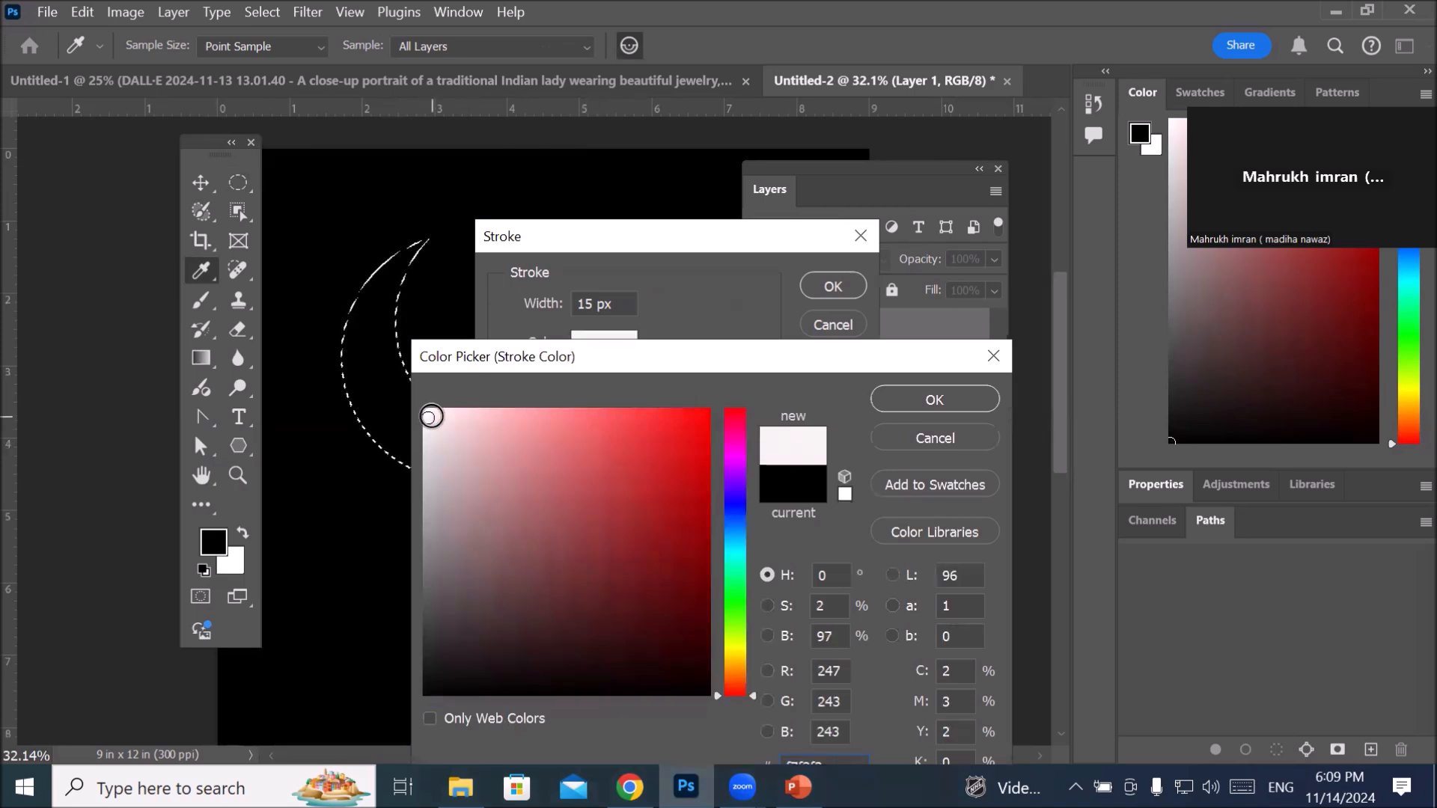
pyautogui.click(425, 413)
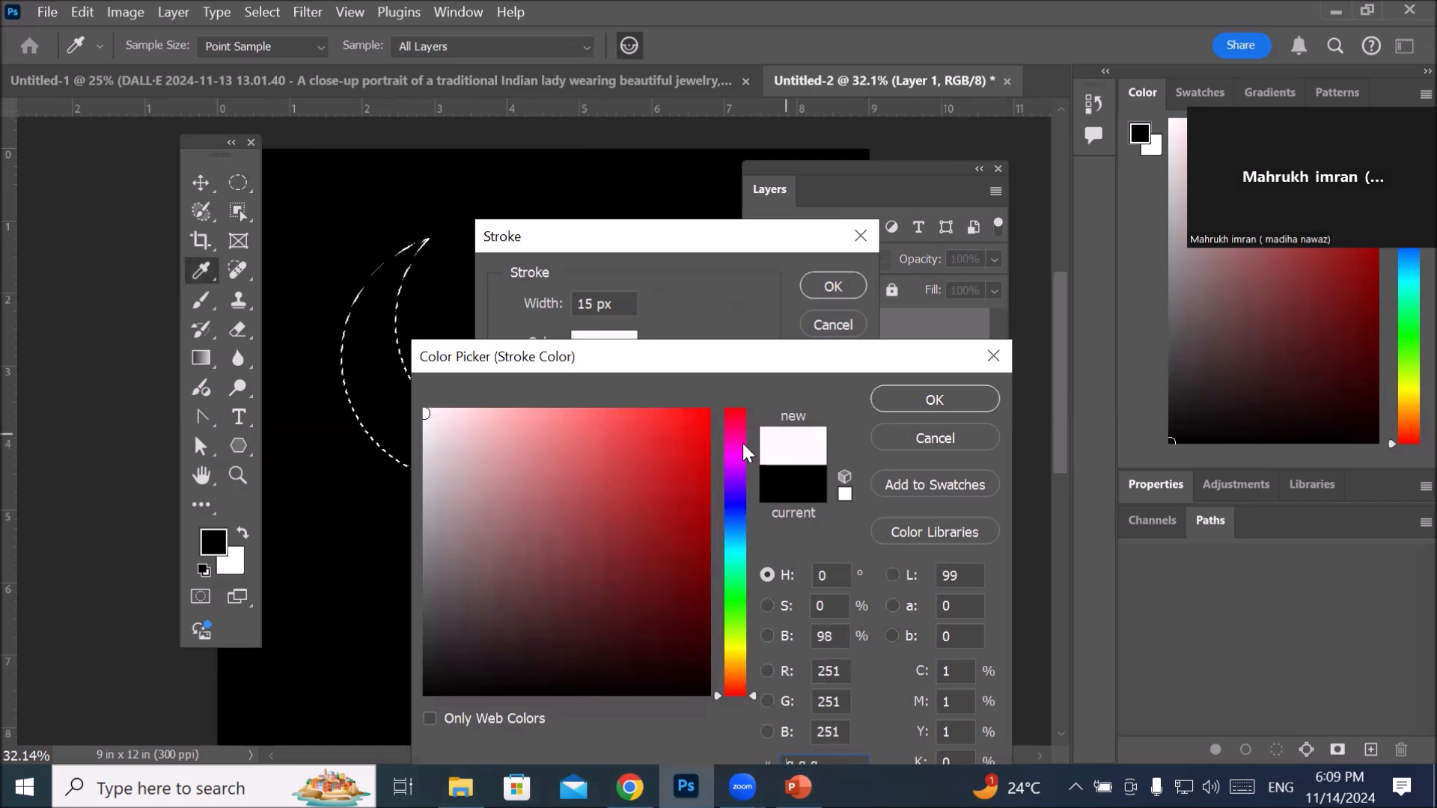
pyautogui.click(929, 399)
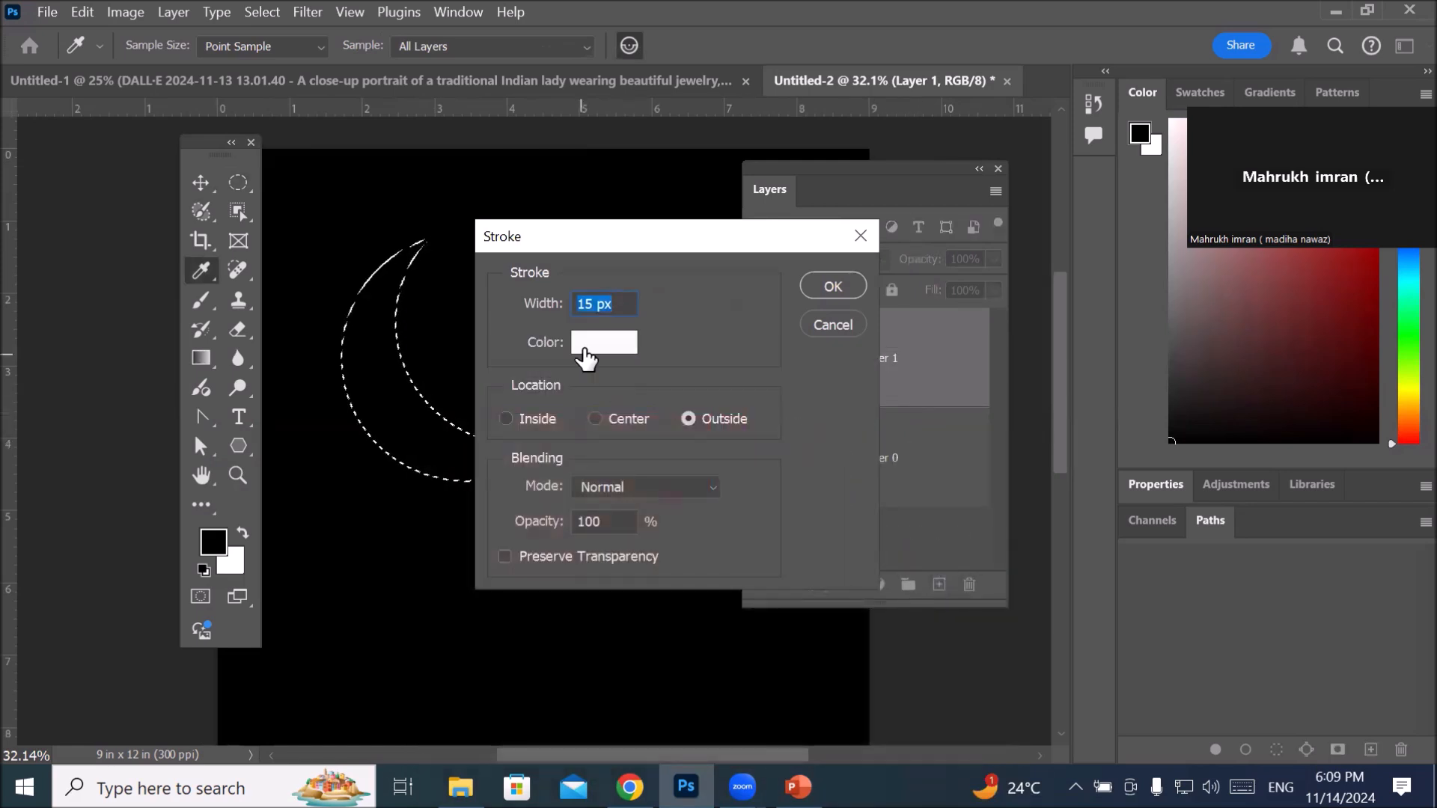
# Step: Try the Inside and Center stroke locations, then choose Outside and apply the stroke to the crescent selection
pyautogui.moveTo(623, 303); pyautogui.dragTo(561, 302)
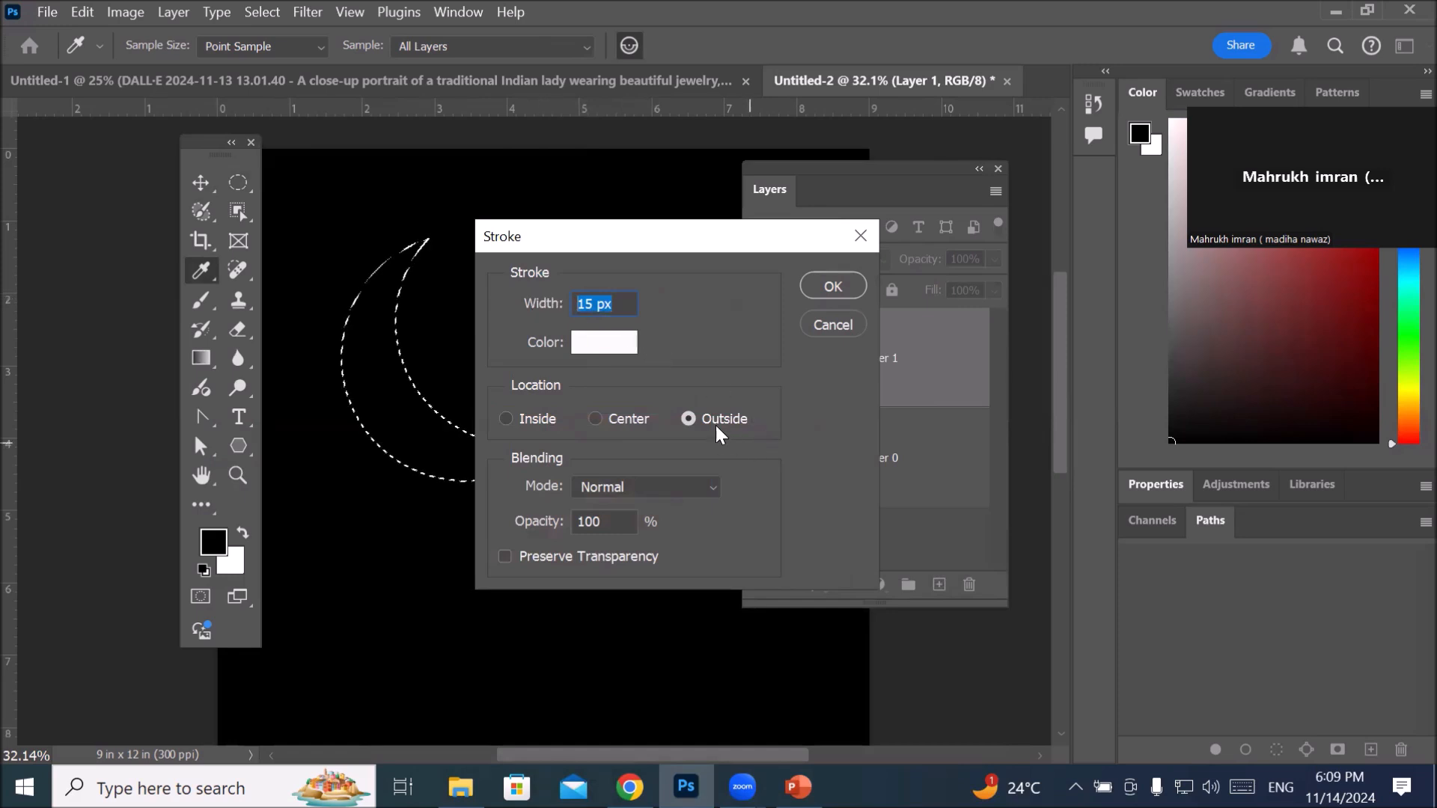
pyautogui.click(691, 420)
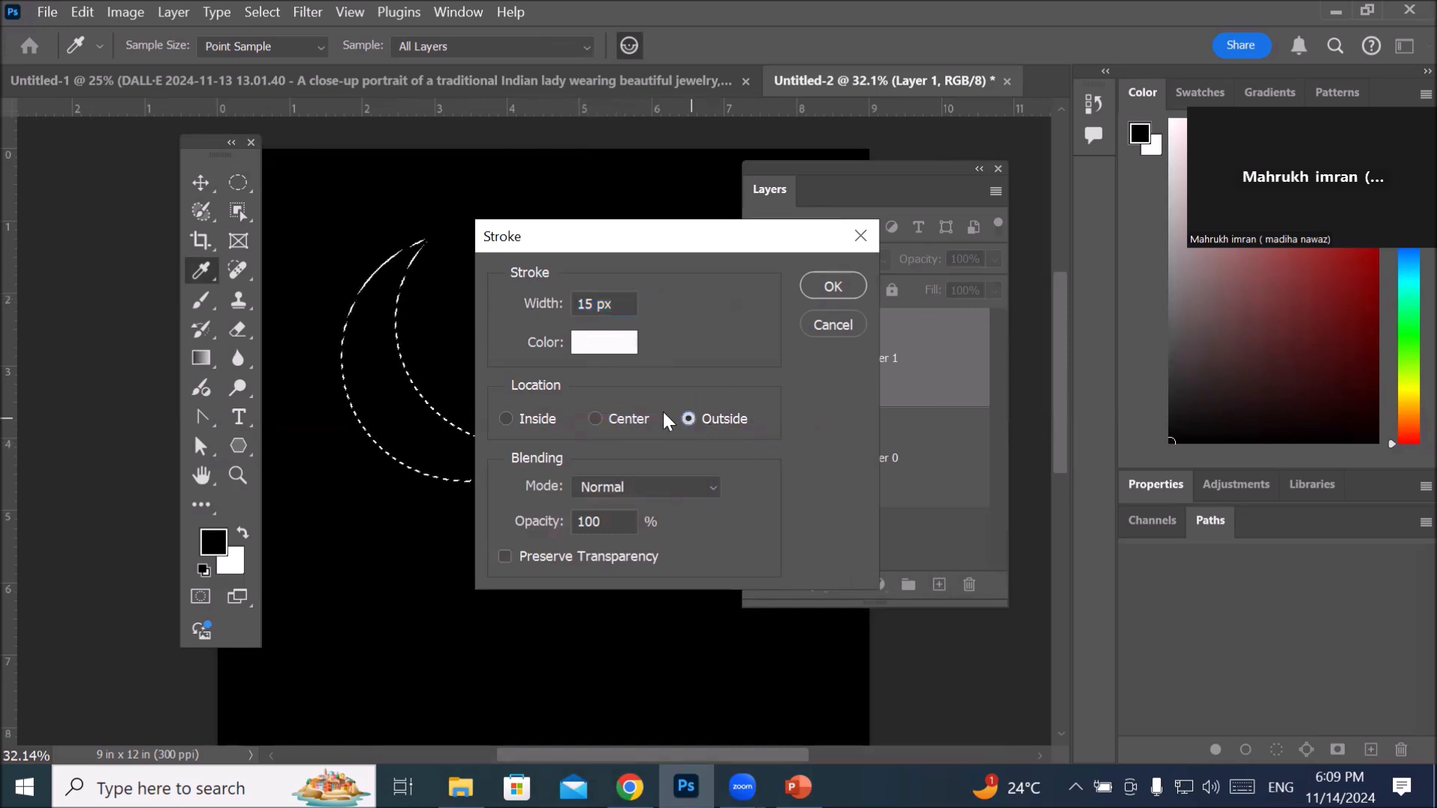
pyautogui.click(506, 418)
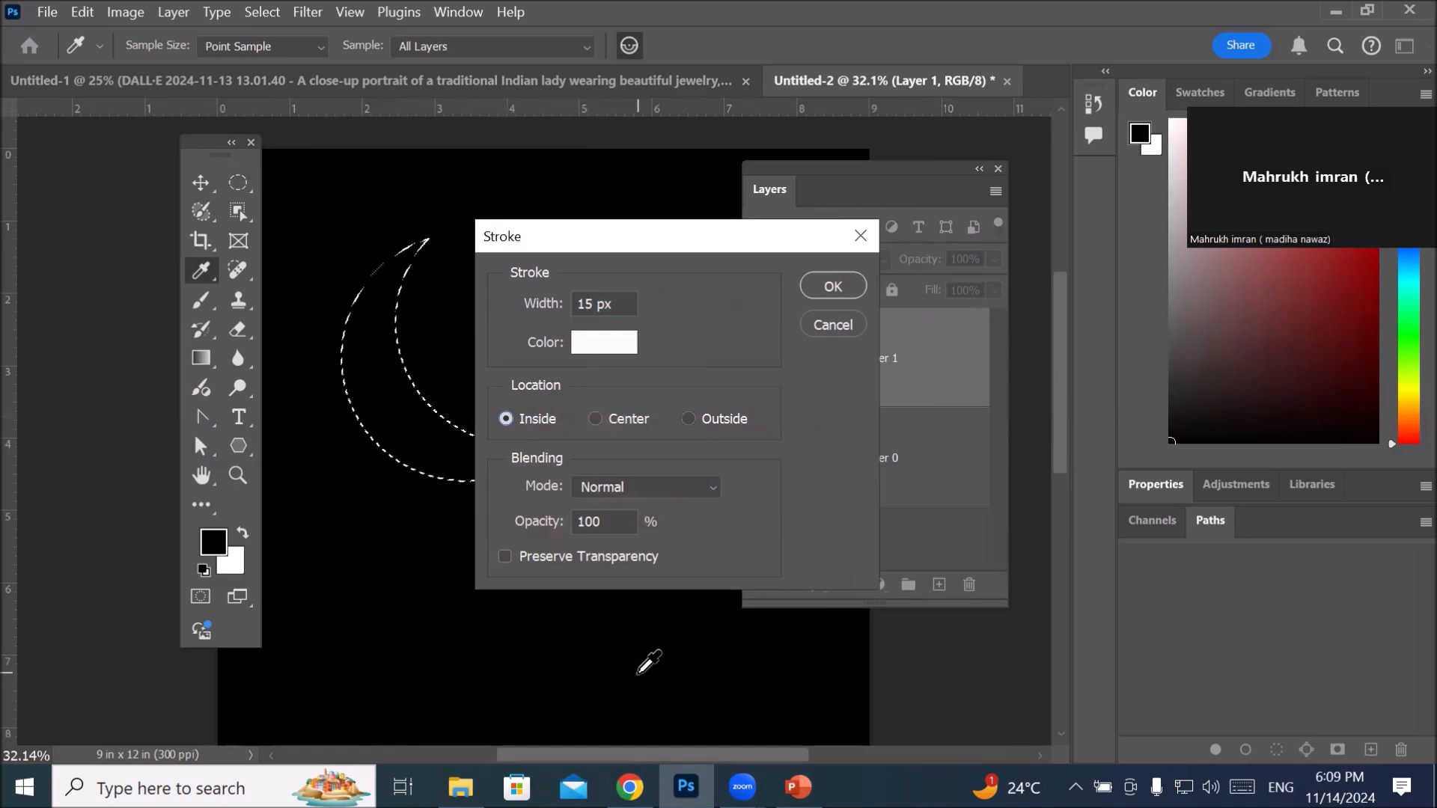
pyautogui.click(594, 417)
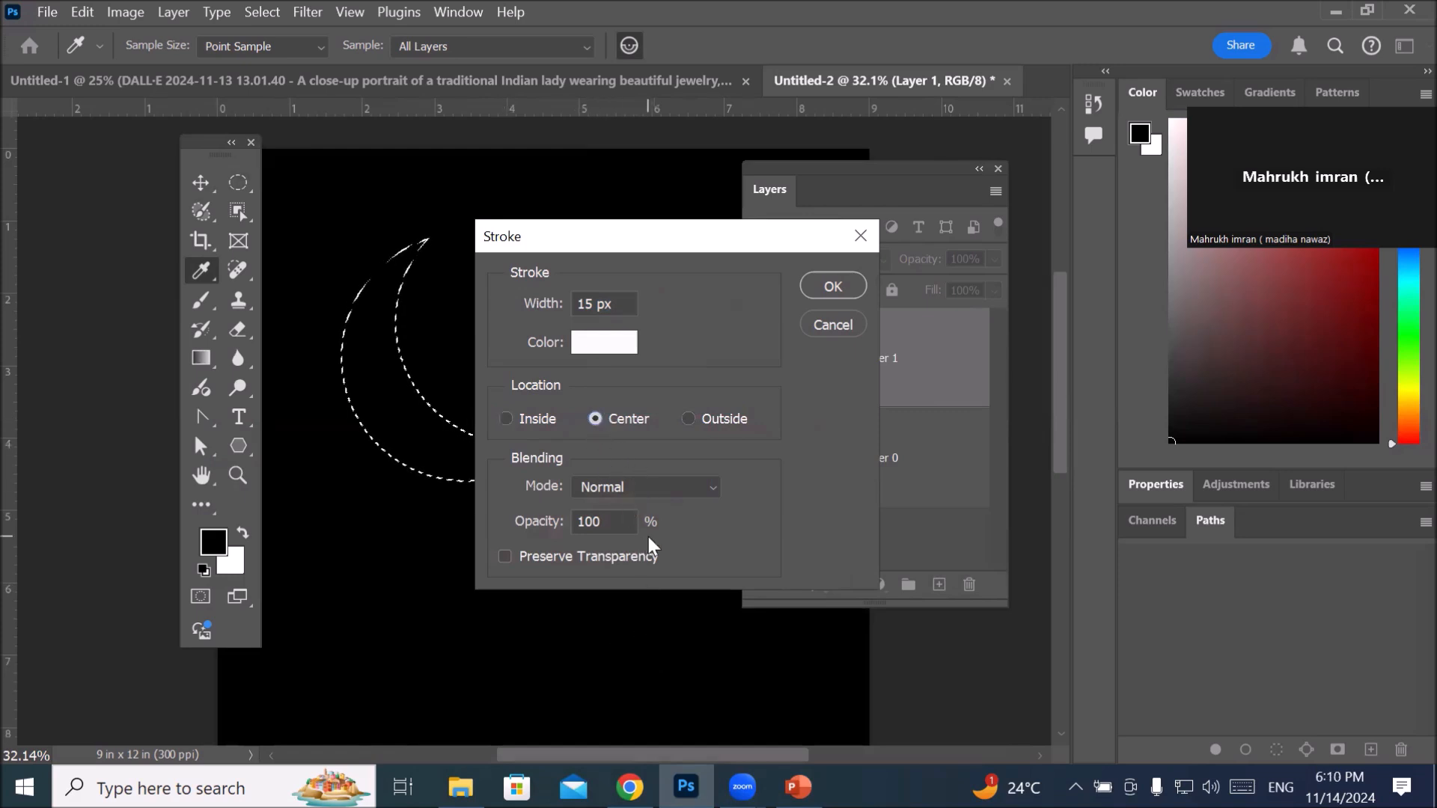
pyautogui.click(713, 419)
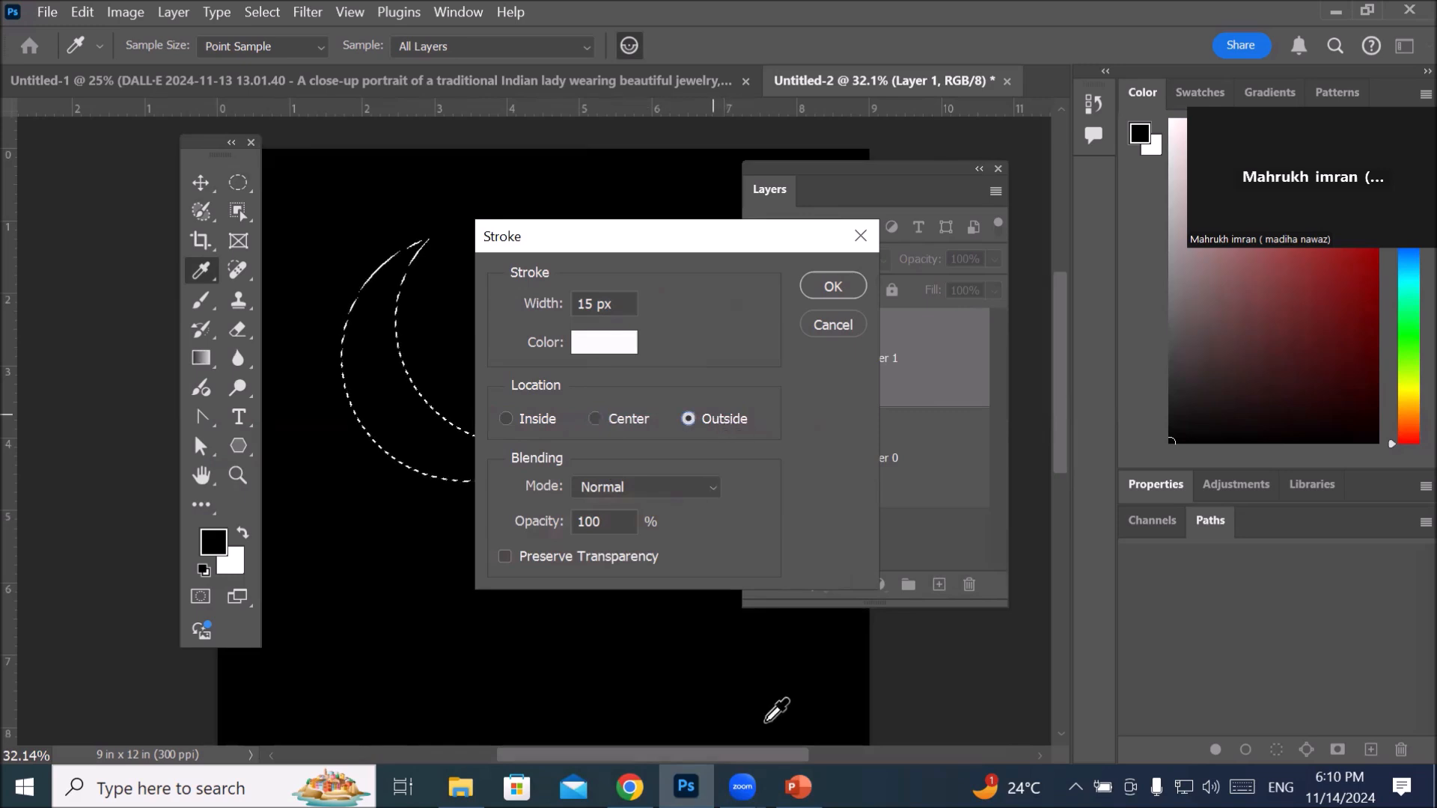
pyautogui.click(833, 286)
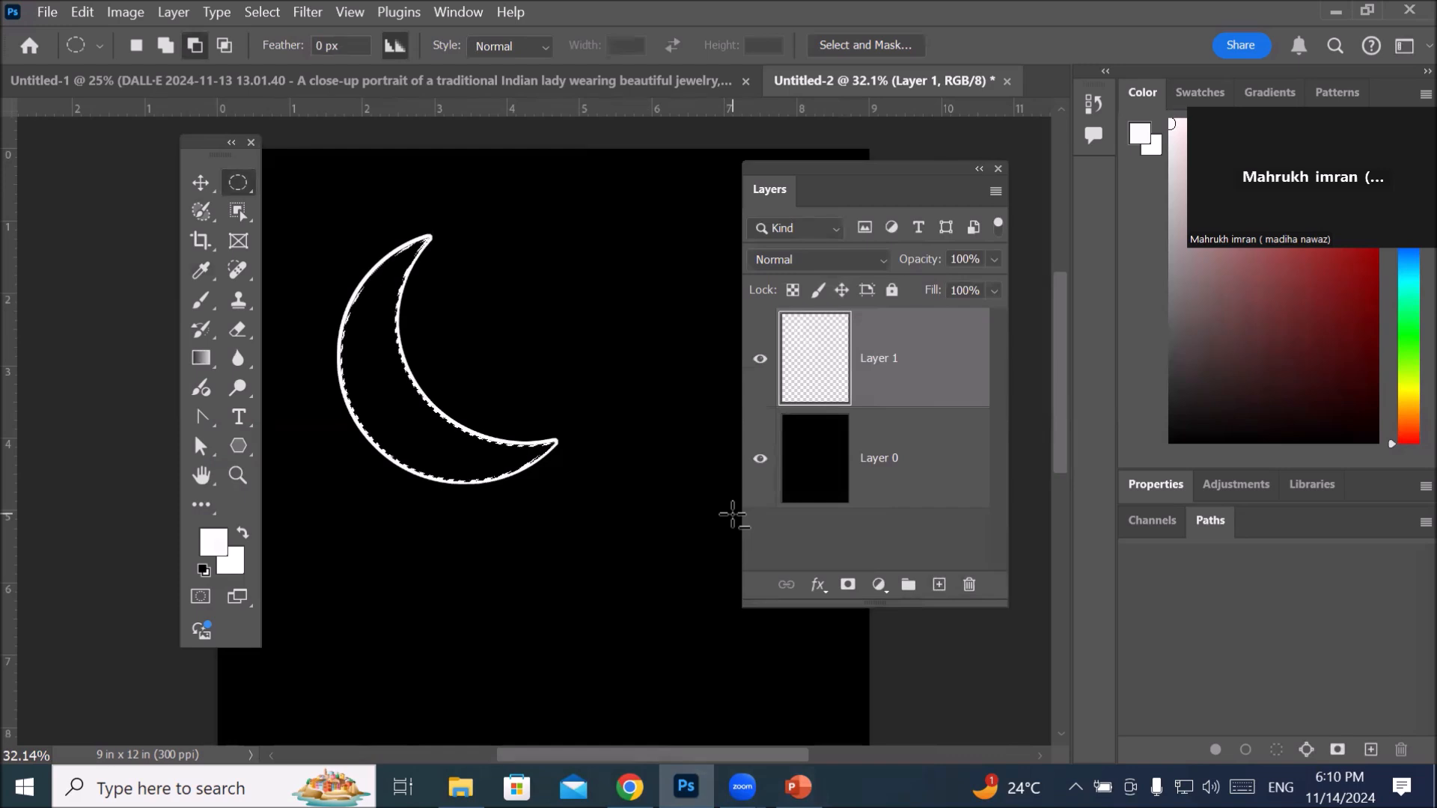
# Step: Switch to Layer 0 and back to Layer 1, and deselect the crescent
pyautogui.click(833, 464)
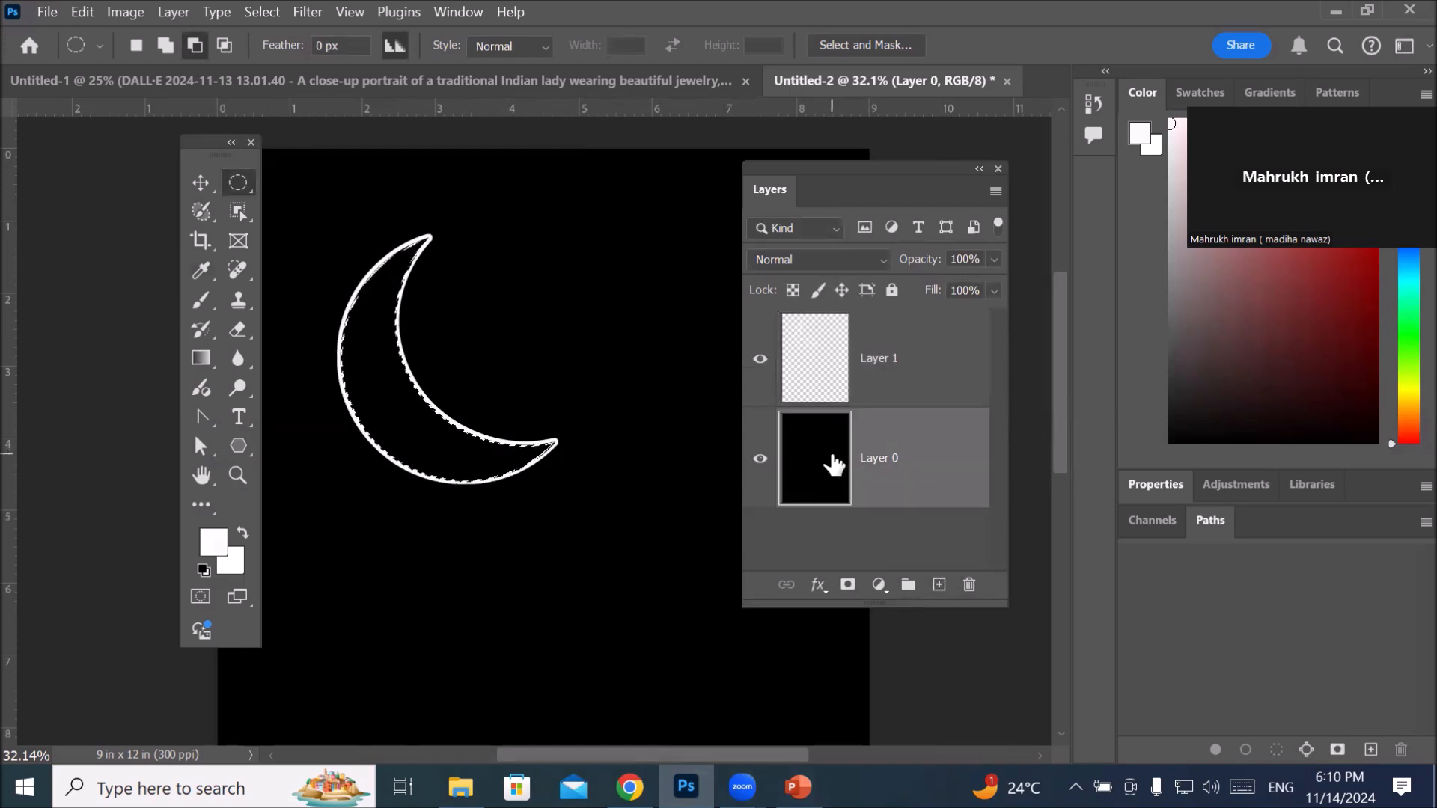
pyautogui.click(824, 376)
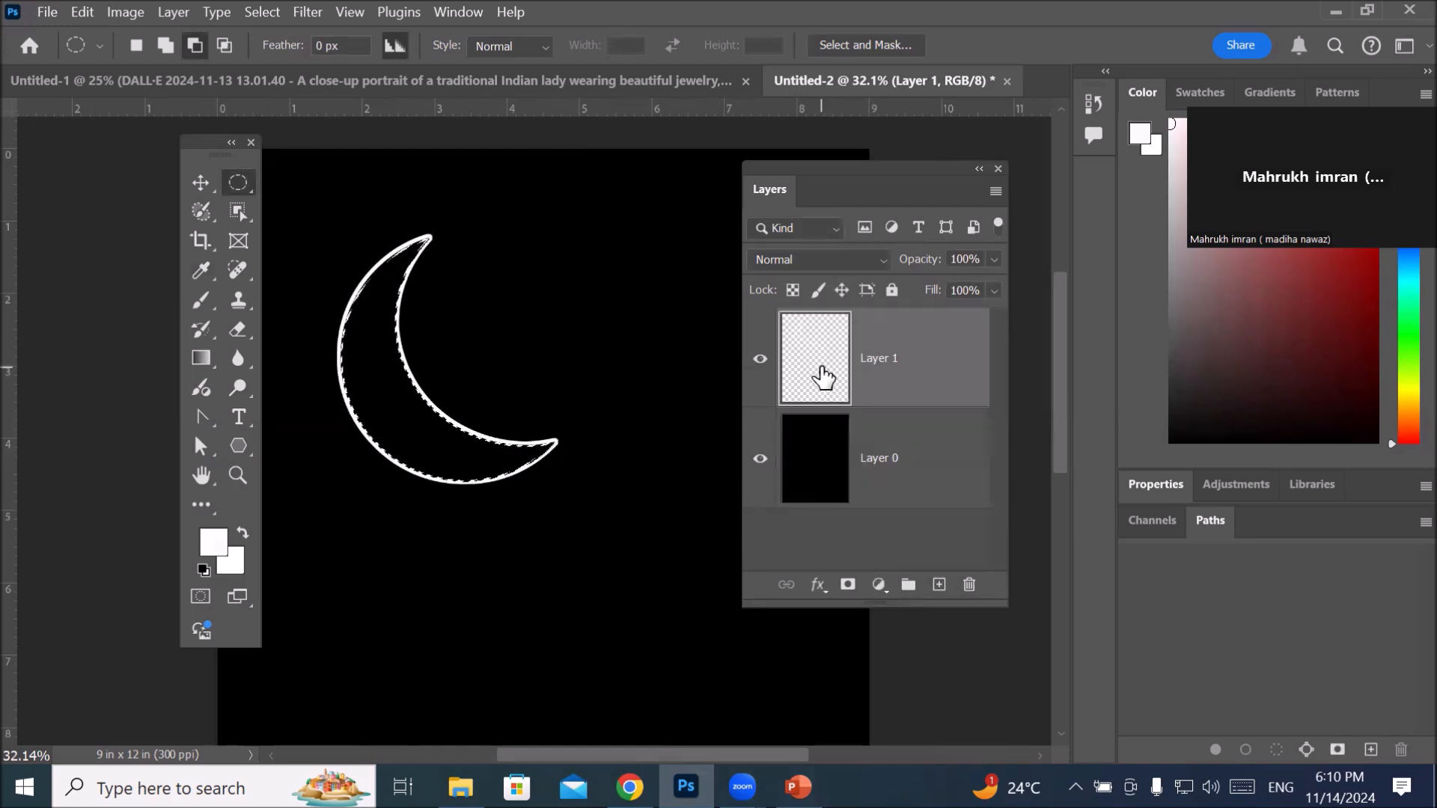
pyautogui.hotkey('ctrl', 'd')
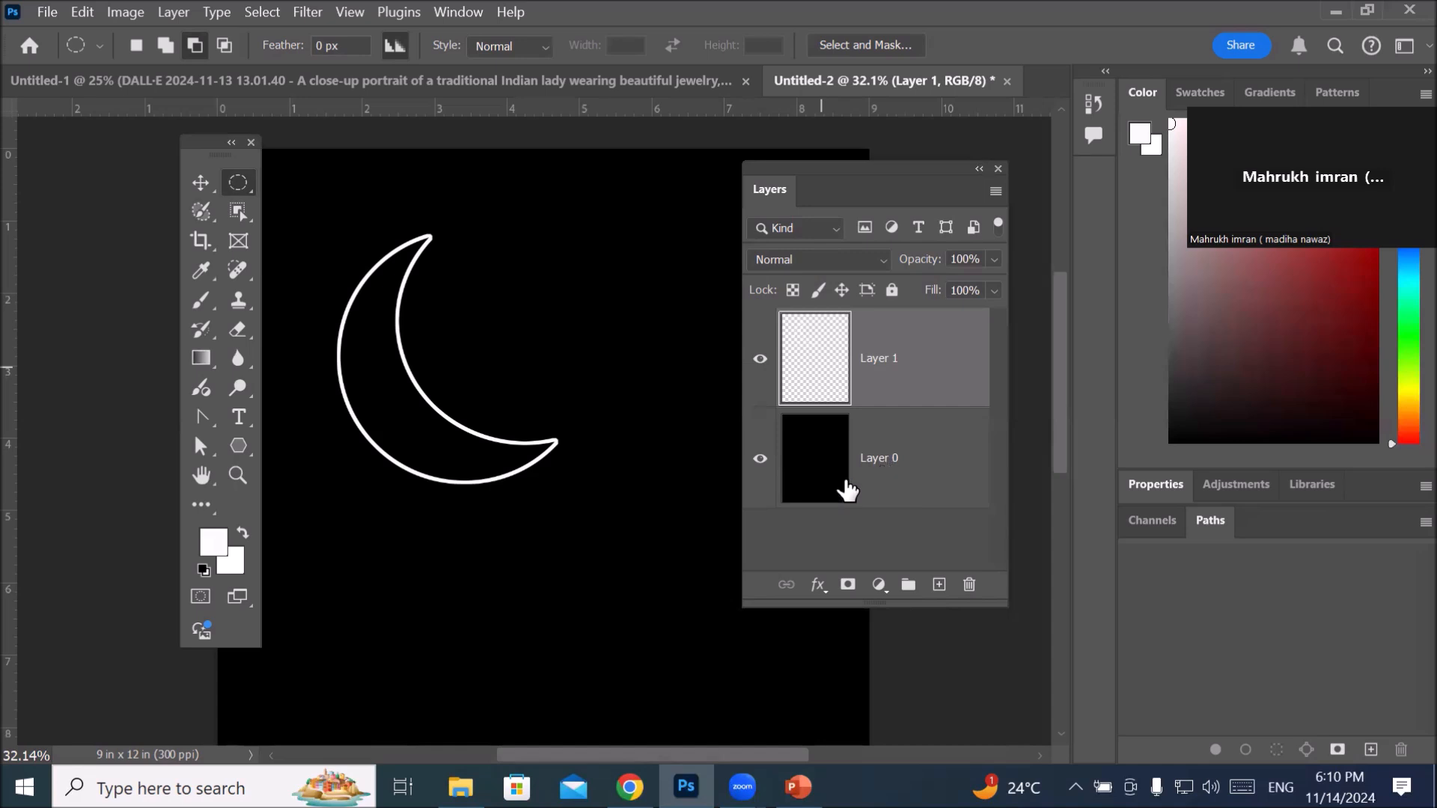
# Step: Add a new layer above the crescent's layer, naming the crescent's layer MOON and the new layer MAN
pyautogui.scroll(-5, 469, 423)
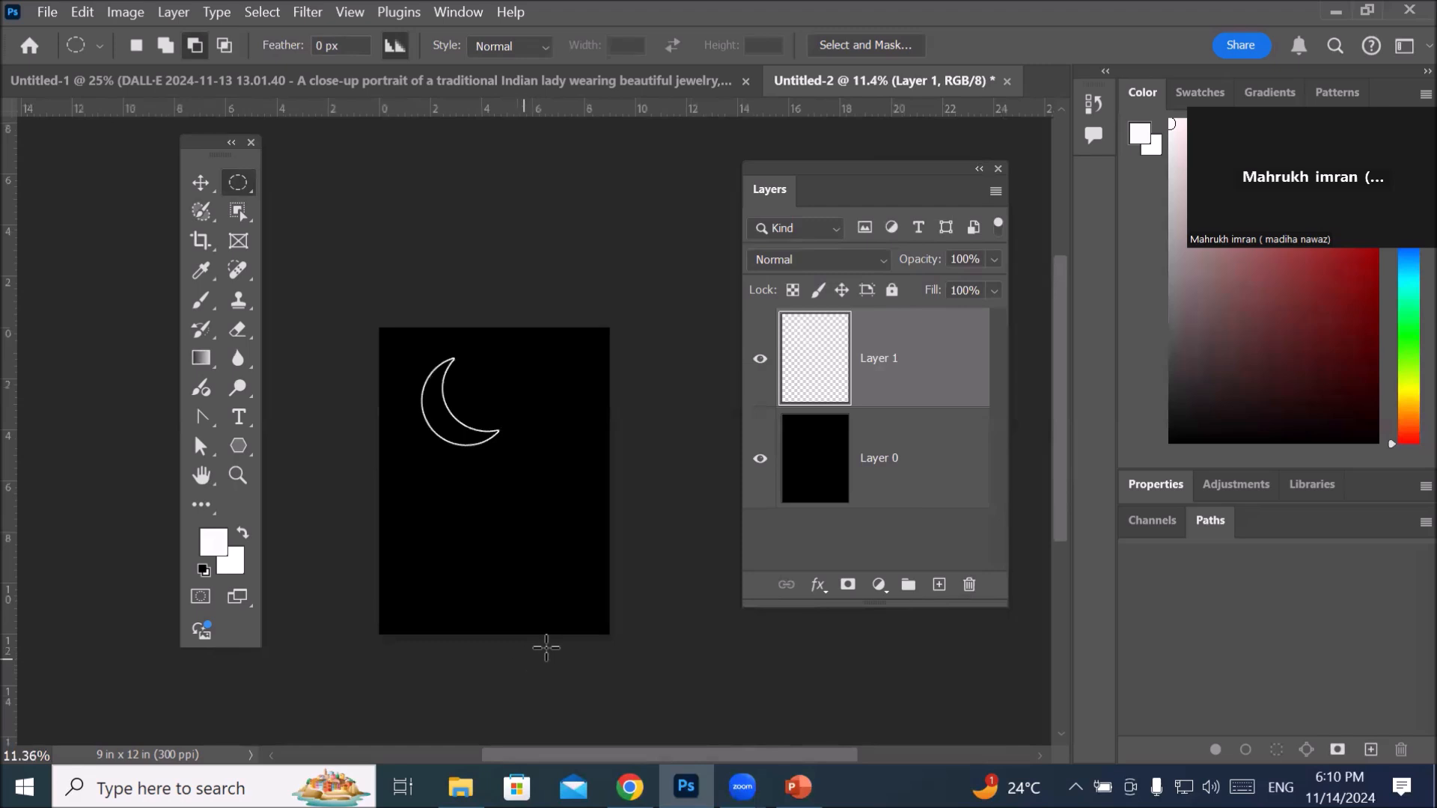
pyautogui.scroll(4, 550, 645)
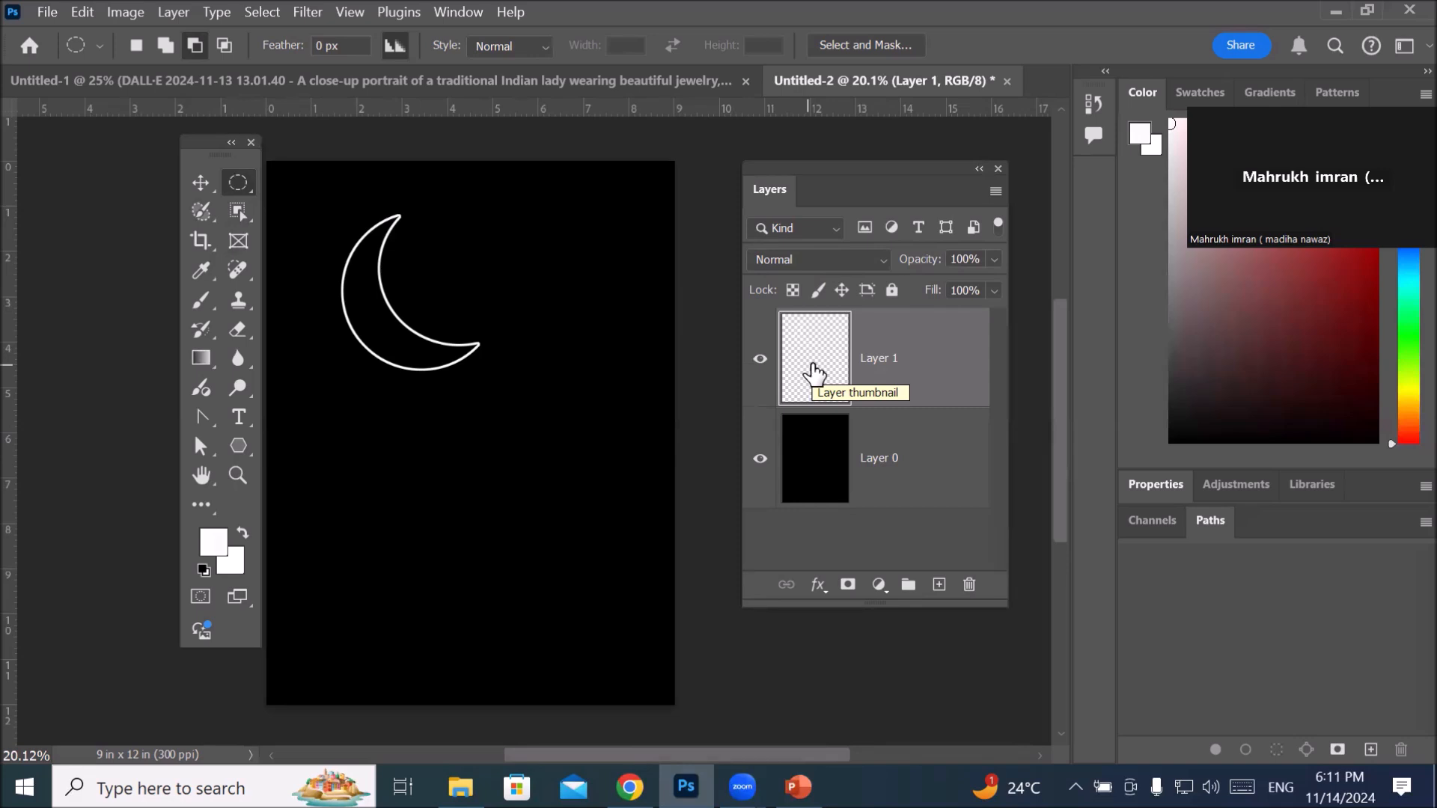
pyautogui.click(940, 586)
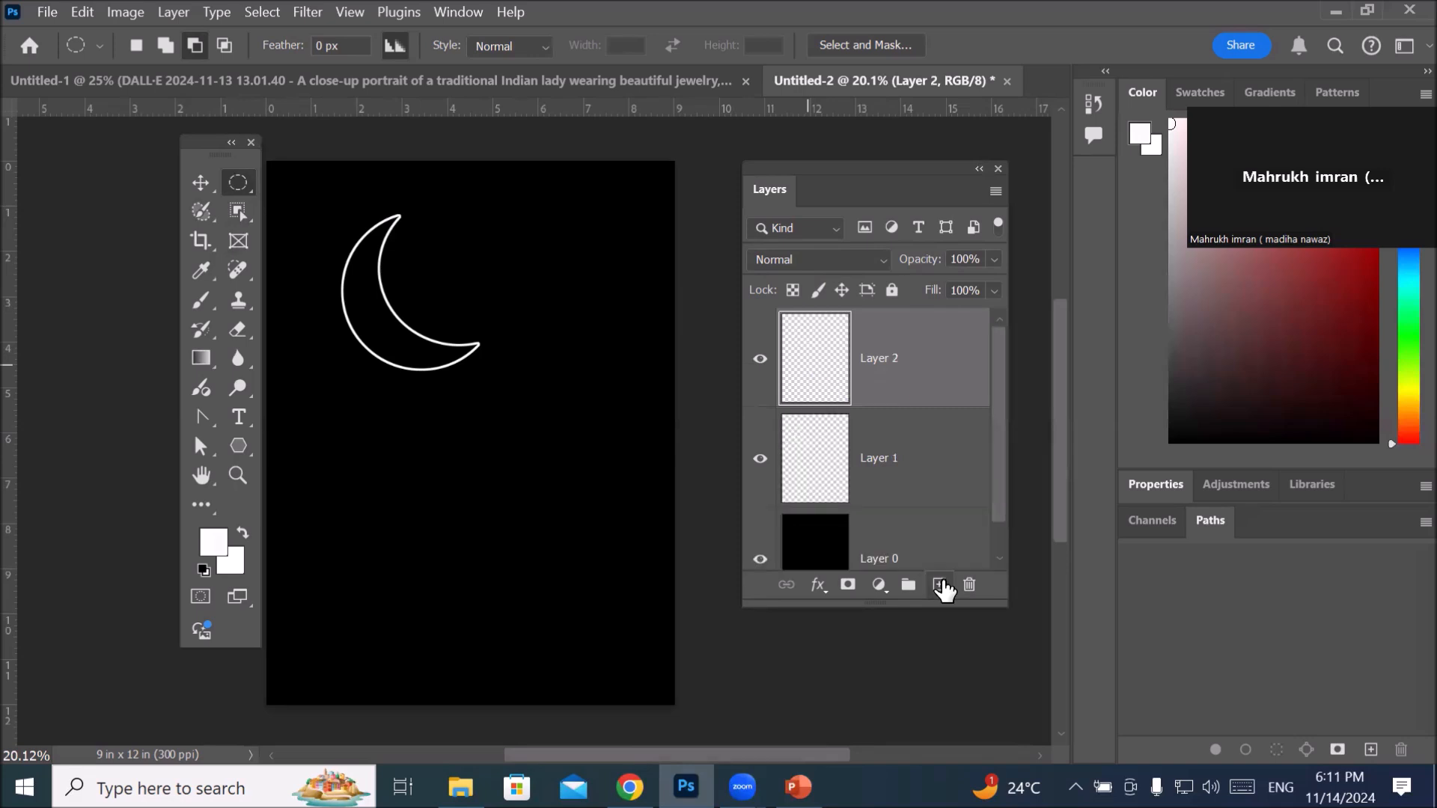
pyautogui.doubleClick(873, 459)
pyautogui.write('MOON')
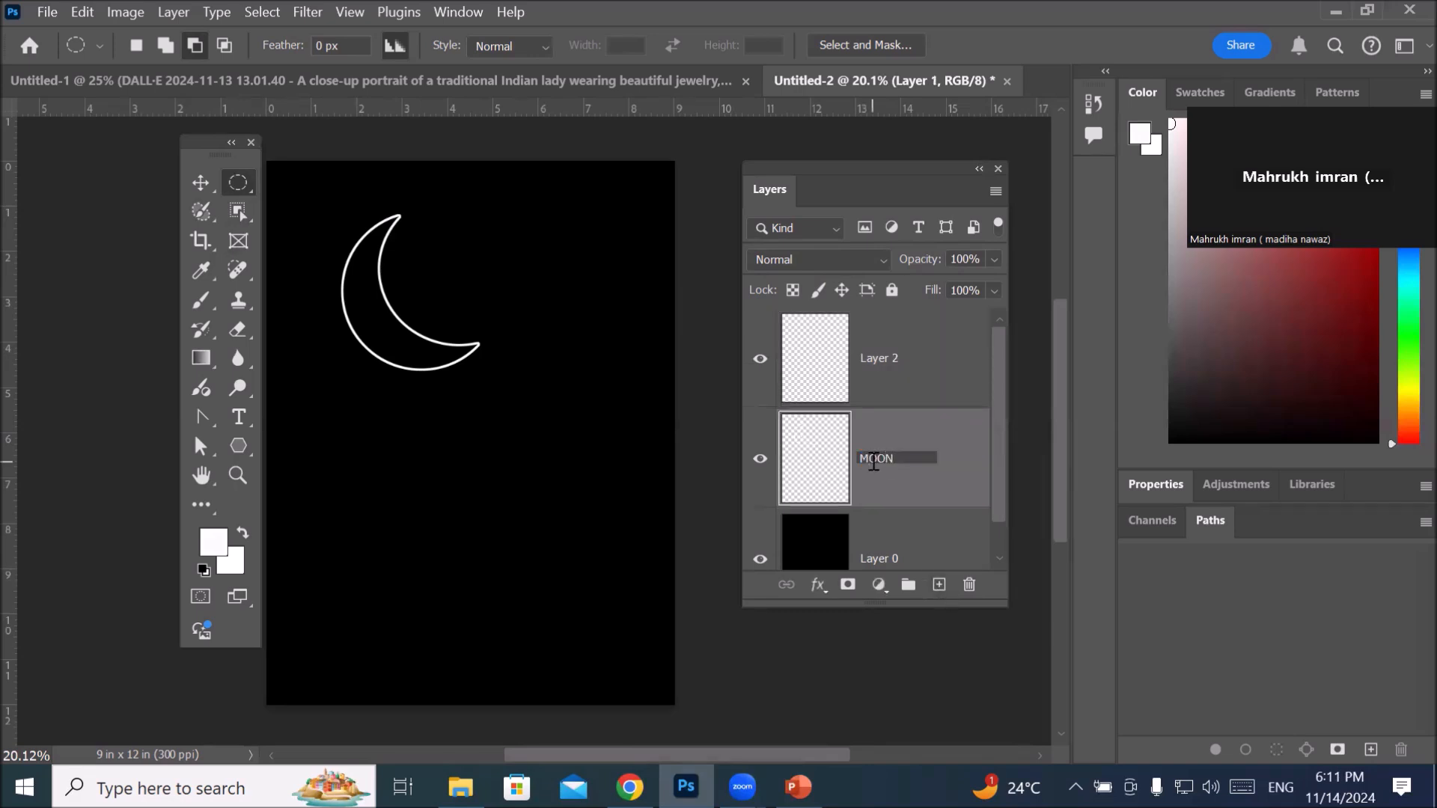
pyautogui.press('Return')
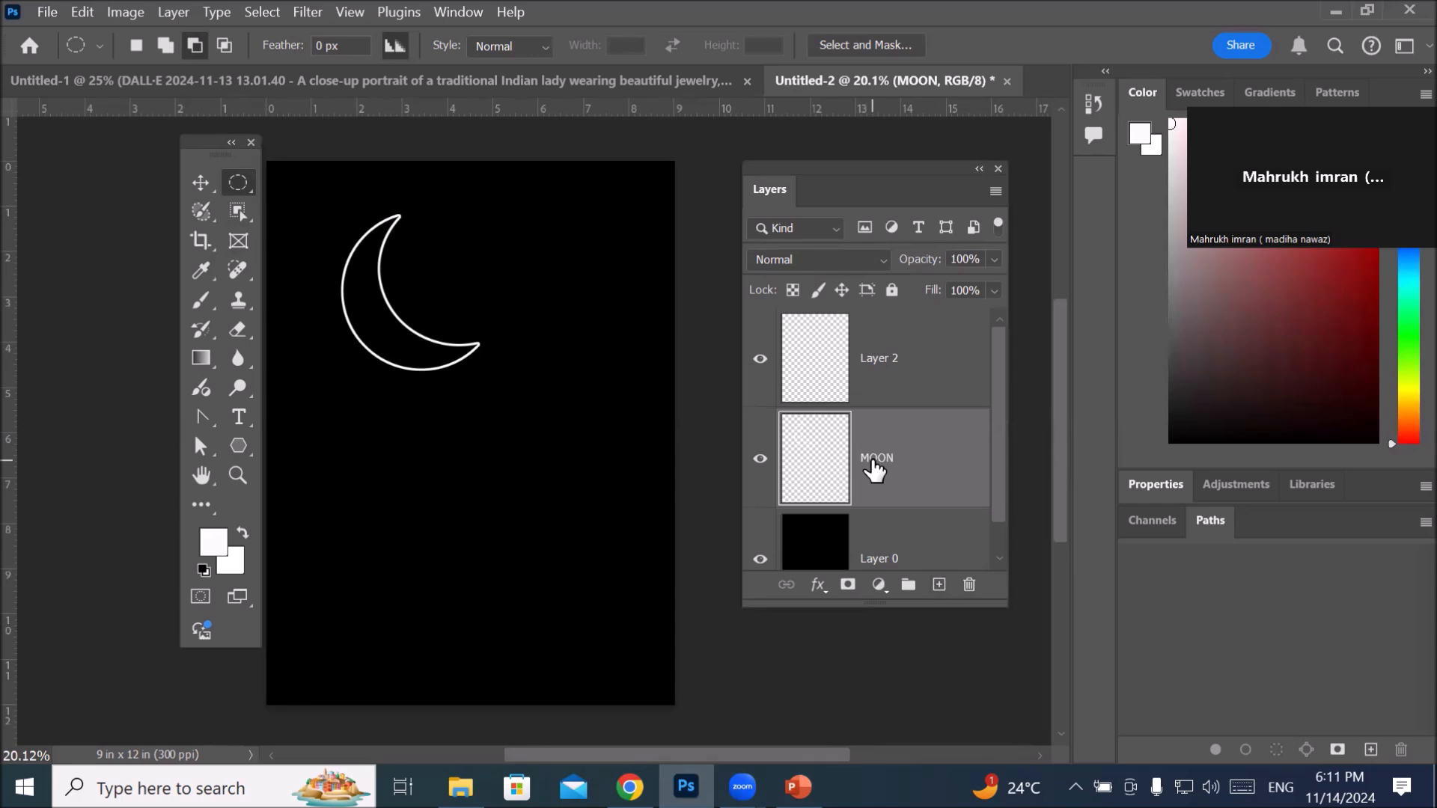
pyautogui.doubleClick(876, 359)
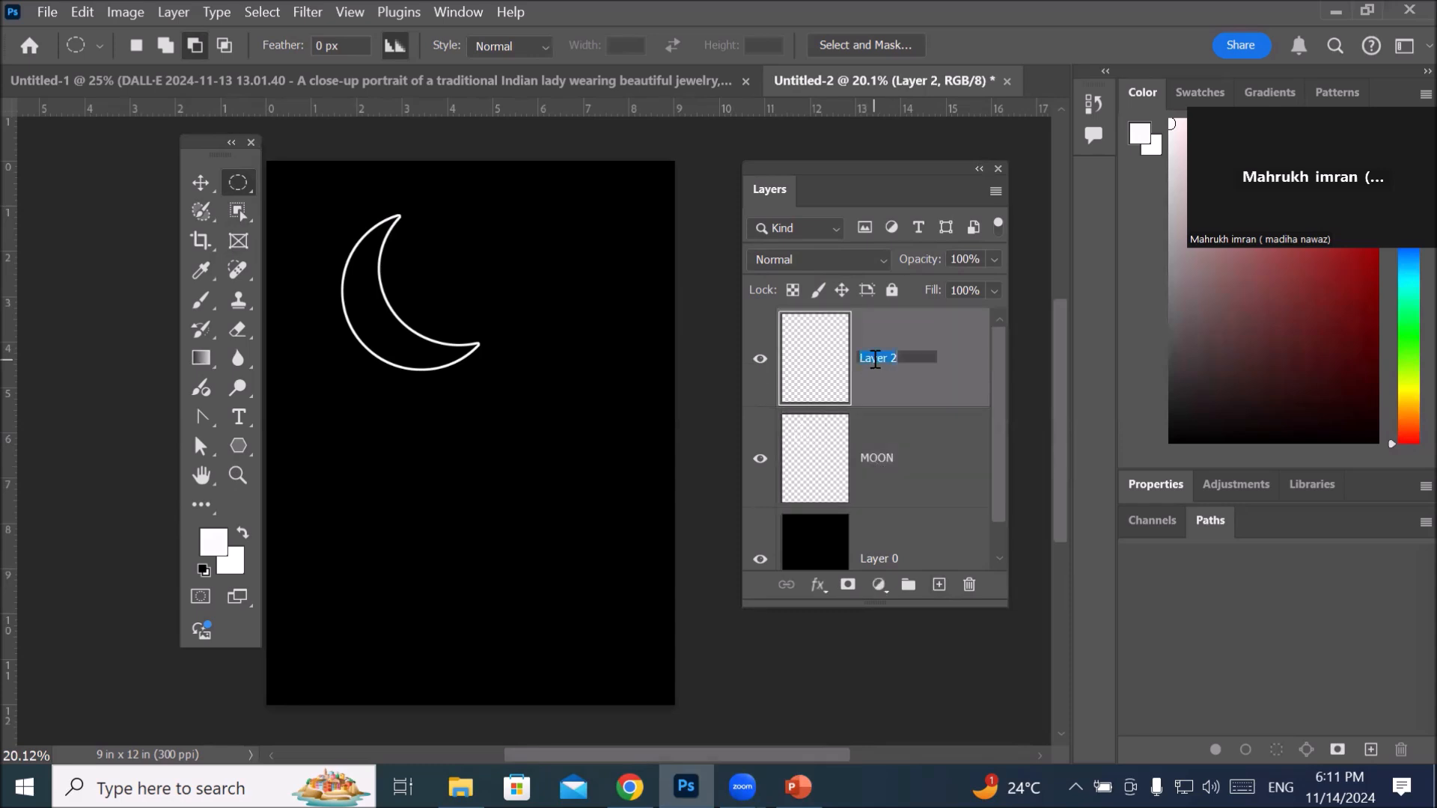
pyautogui.write('MAN')
pyautogui.press('Return')
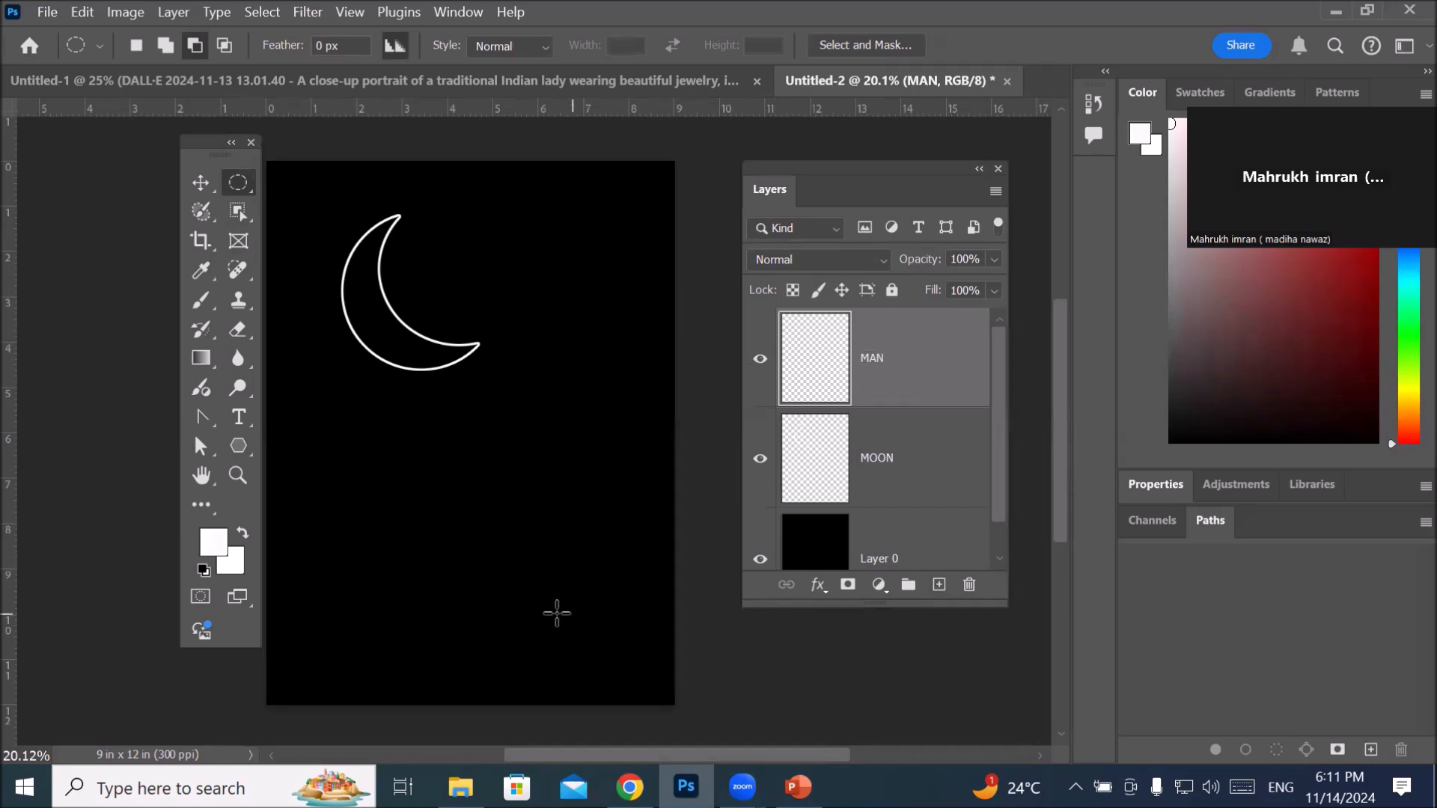
pyautogui.rightClick(231, 188)
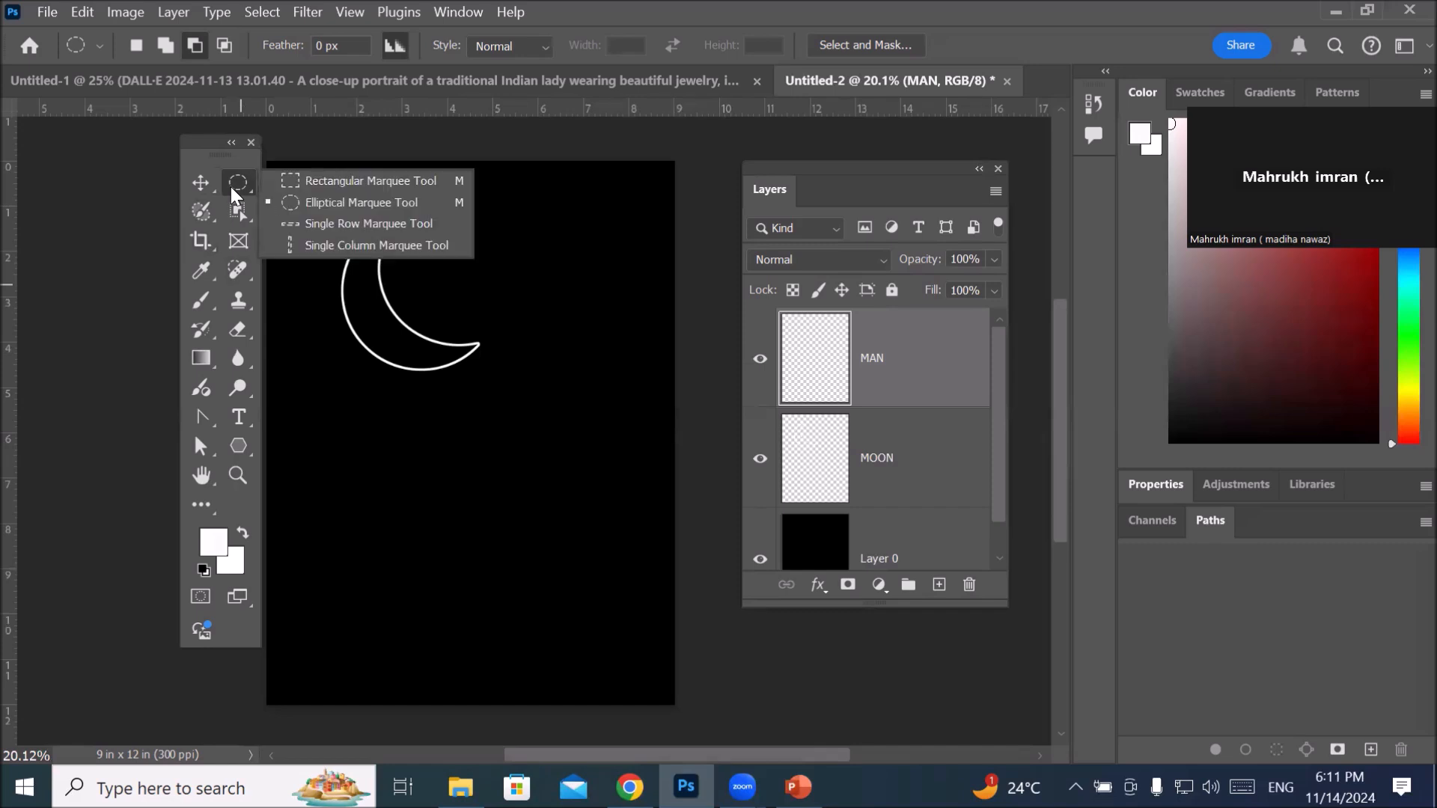
pyautogui.click(355, 205)
pyautogui.moveTo(503, 487); pyautogui.dragTo(576, 554)
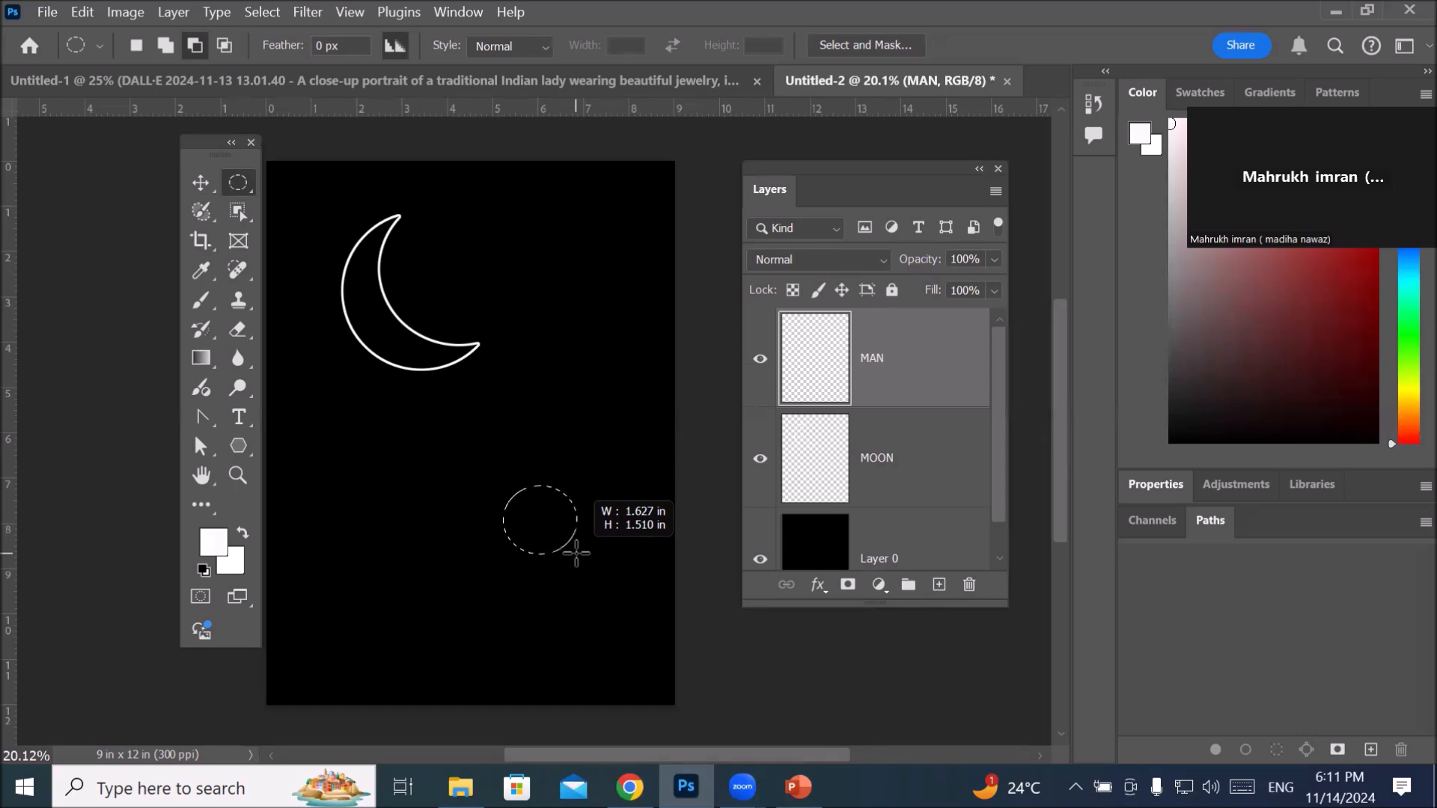
pyautogui.moveTo(576, 554); pyautogui.dragTo(578, 555)
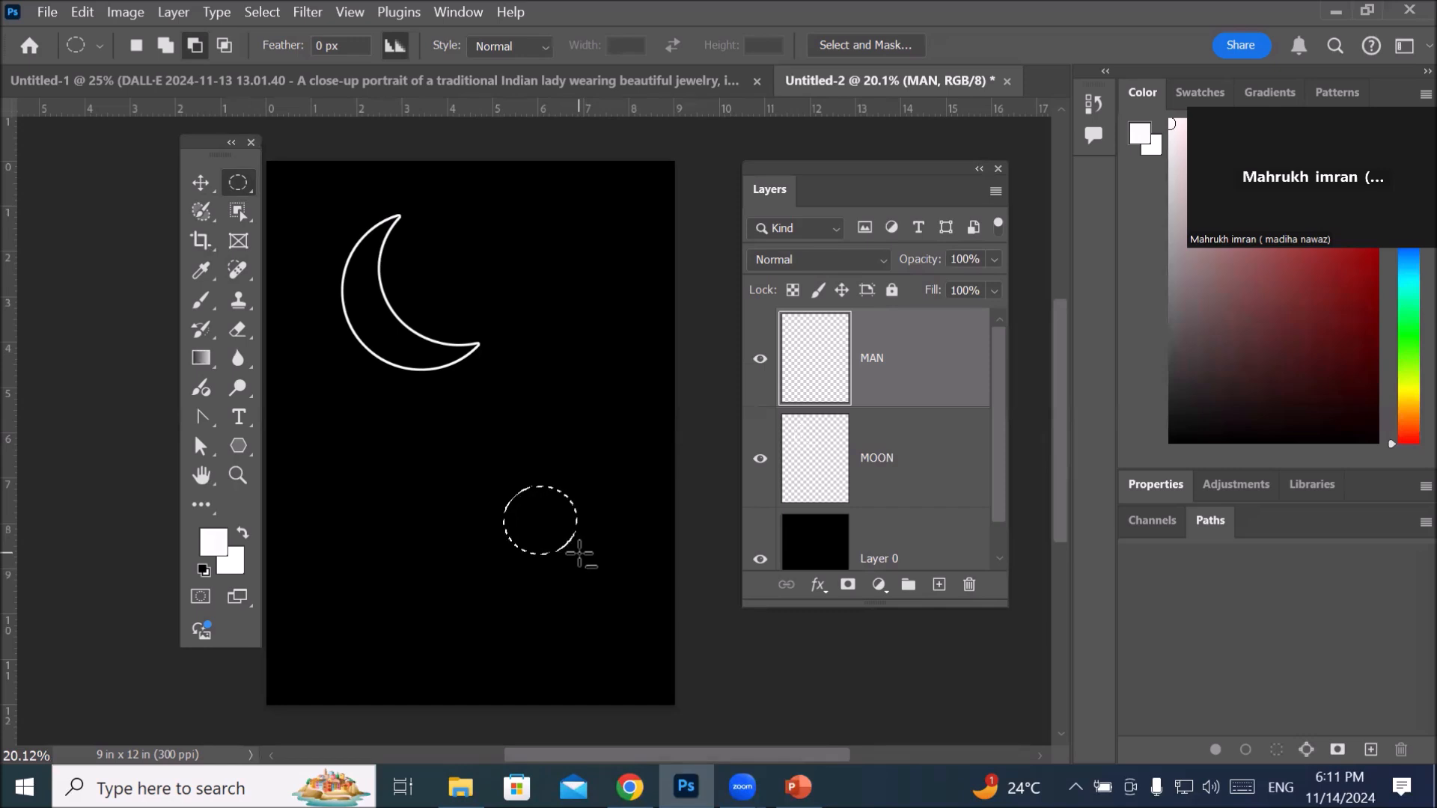
pyautogui.click(582, 554)
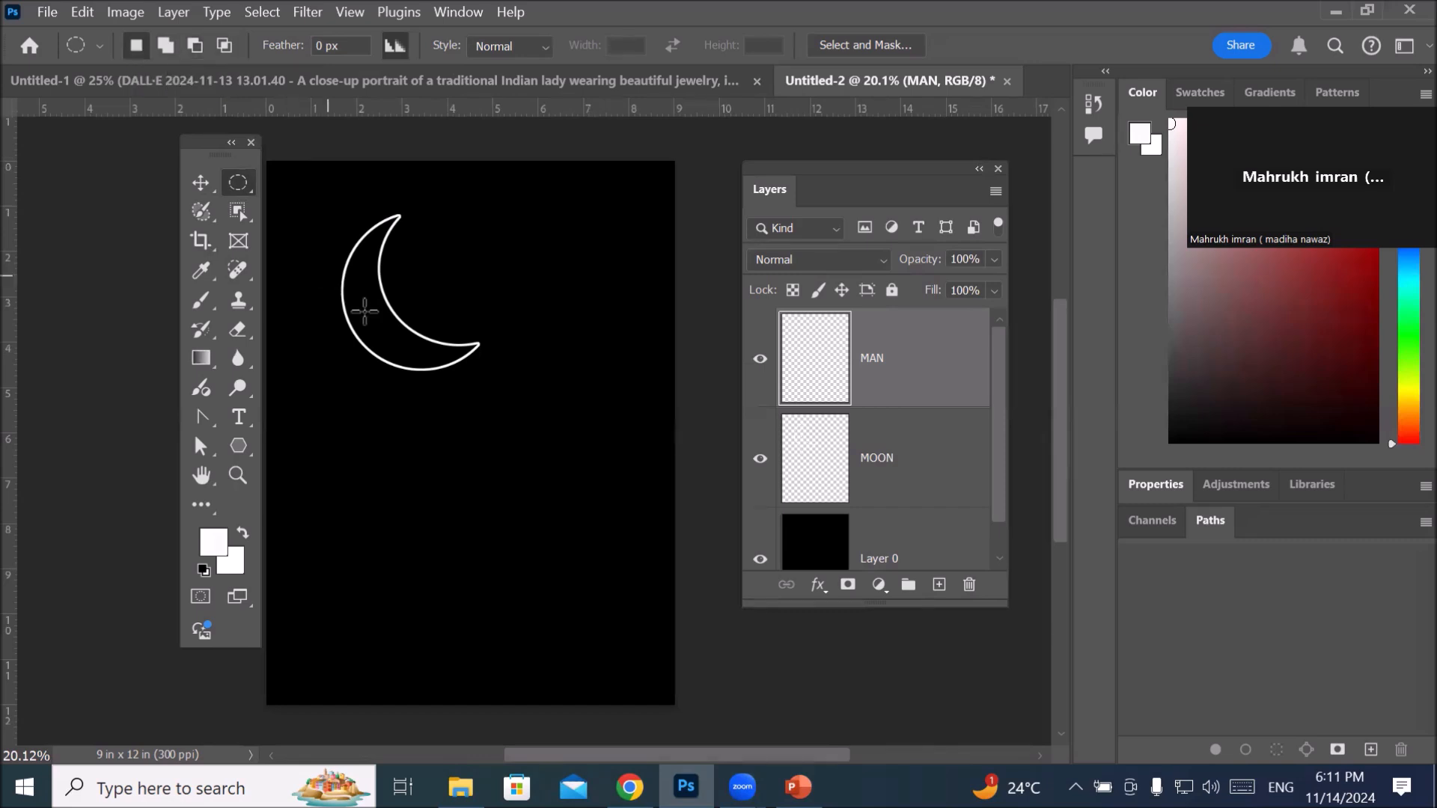
# Step: Make a circular marquee selection for the man's head below the moon and add a narrow rectangular neck under it
pyautogui.moveTo(515, 469); pyautogui.dragTo(585, 536)
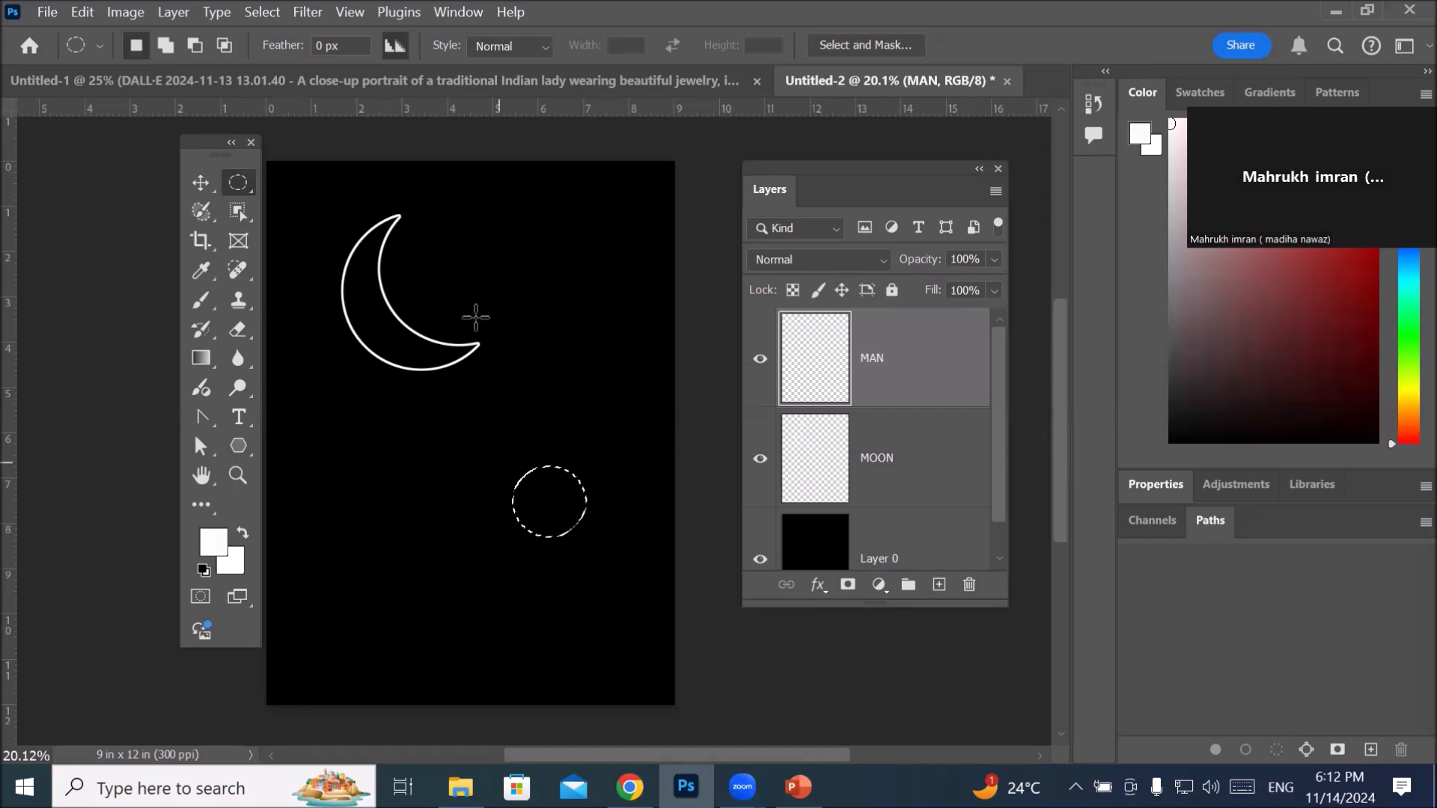
pyautogui.click(164, 44)
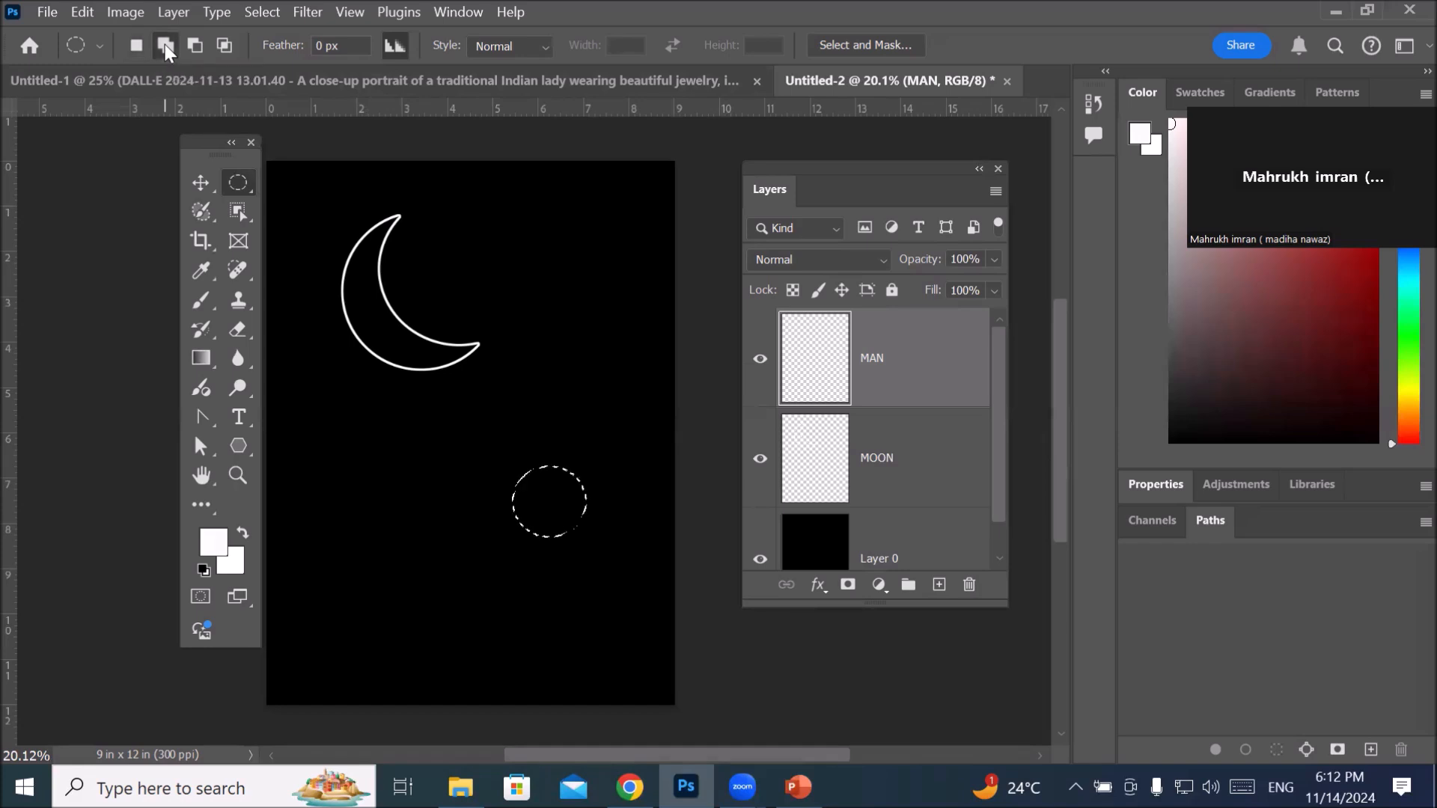
pyautogui.click(238, 187)
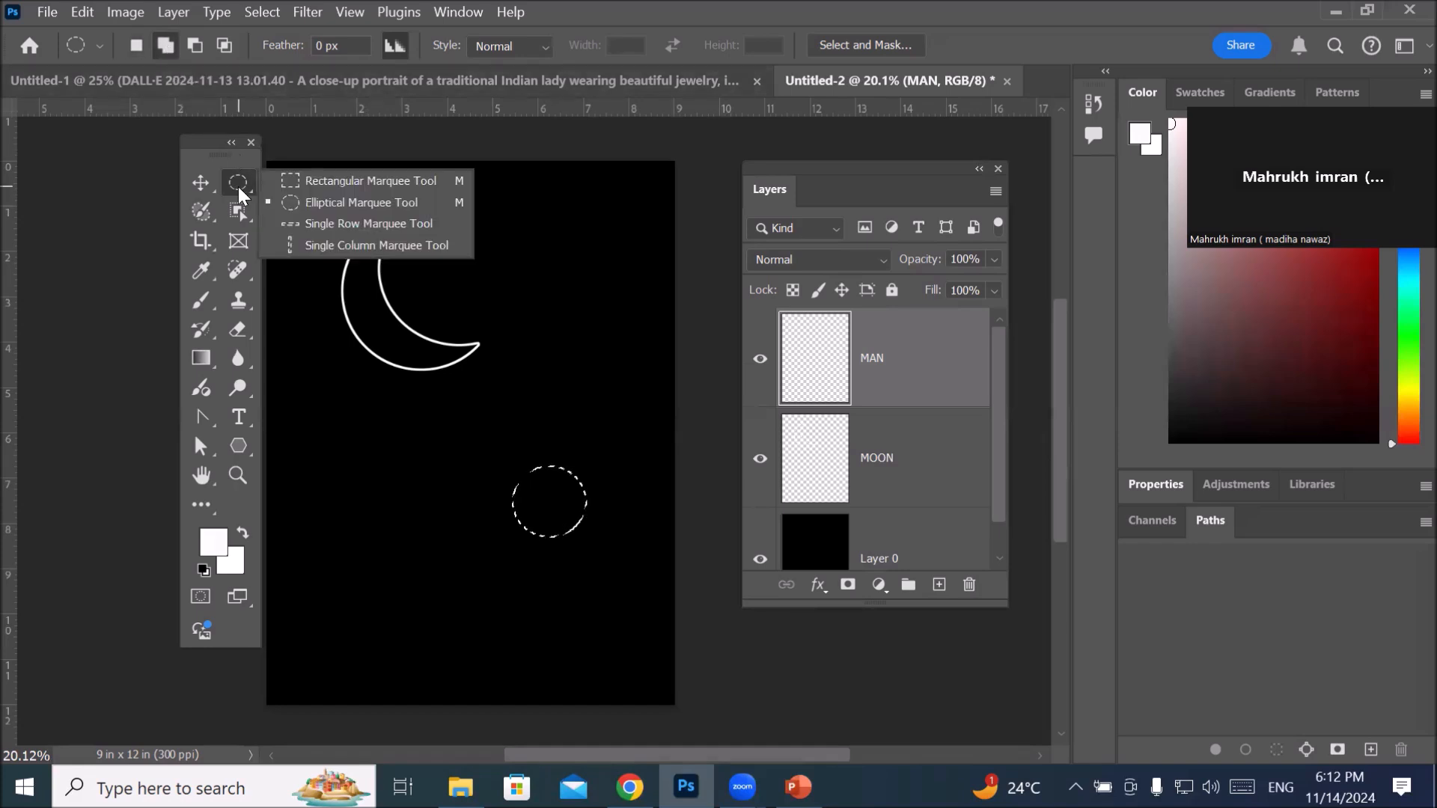
pyautogui.click(371, 173)
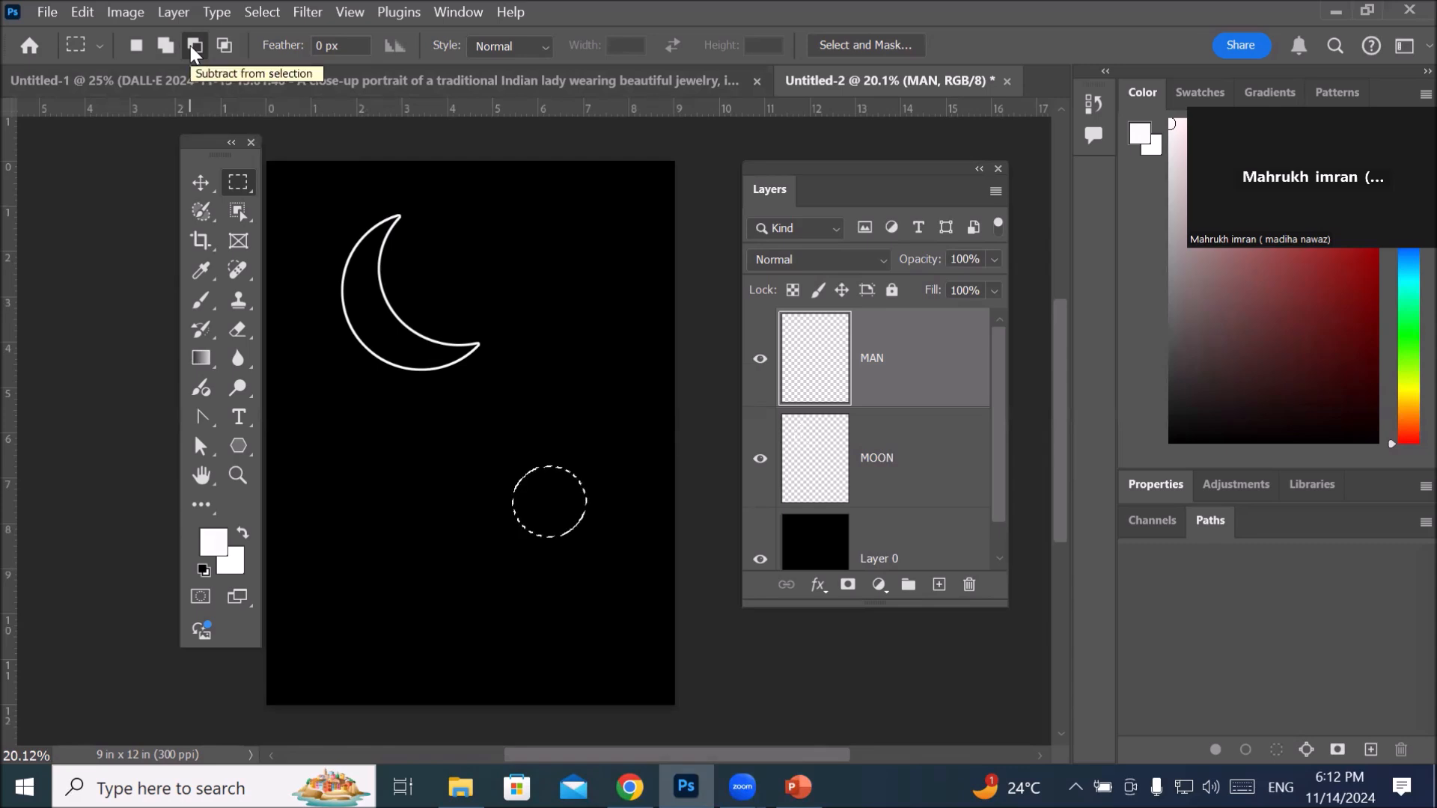
pyautogui.click(164, 46)
pyautogui.moveTo(555, 512); pyautogui.dragTo(573, 548)
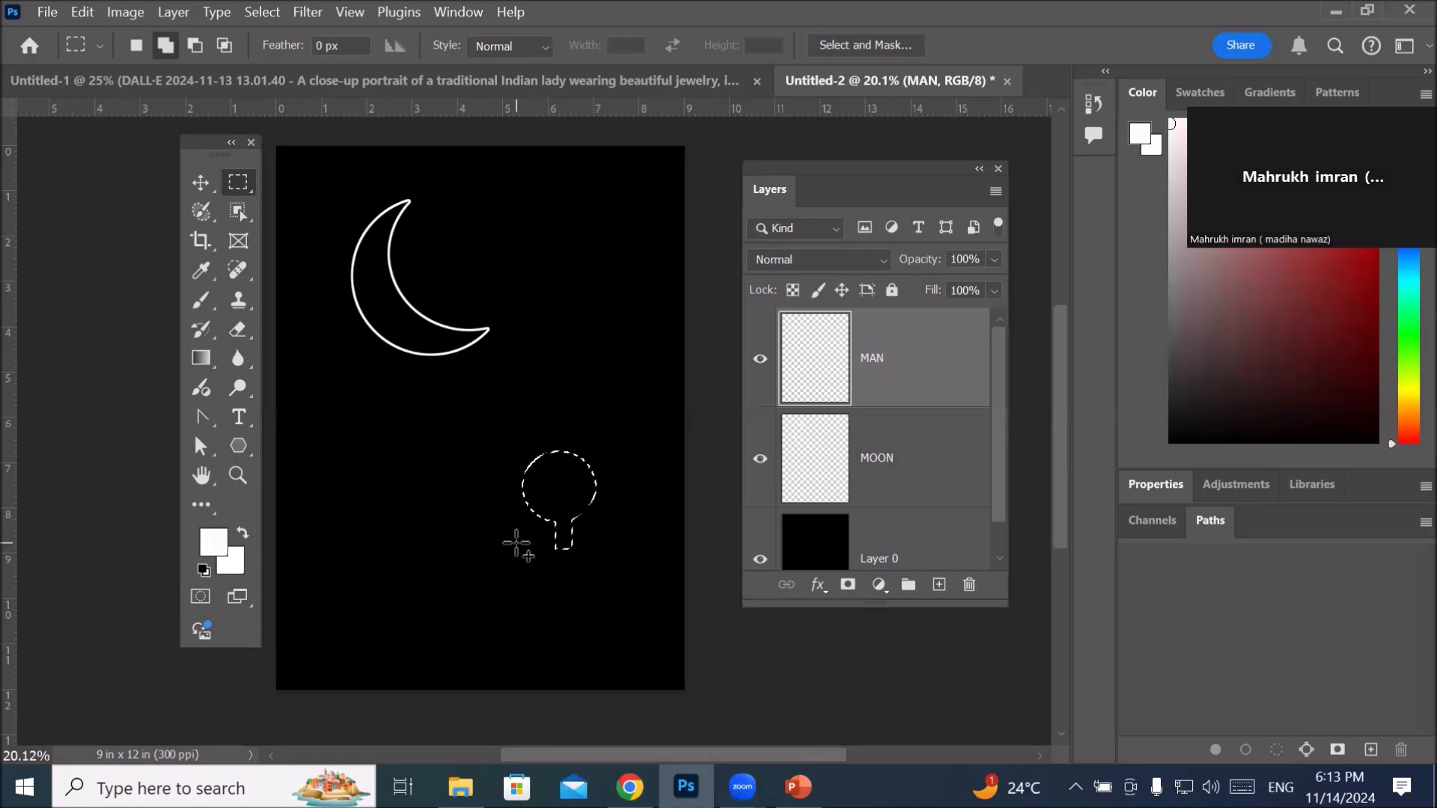
# Step: Add rectangular selections for the torso, two legs and two outstretched arms to the head and neck selection
pyautogui.moveTo(544, 554); pyautogui.dragTo(622, 599)
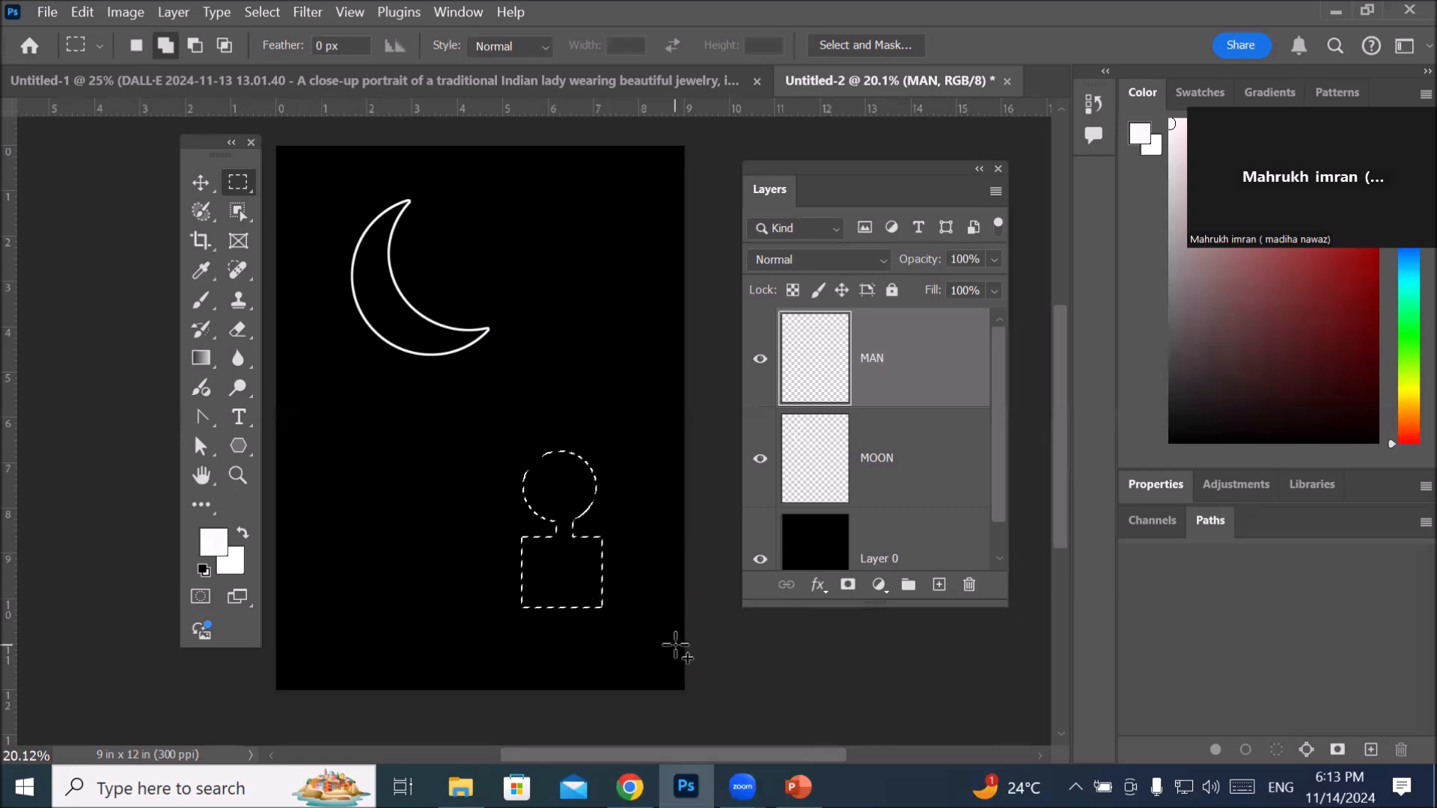
pyautogui.moveTo(559, 662); pyautogui.dragTo(556, 666)
pyautogui.moveTo(571, 600); pyautogui.dragTo(590, 667)
pyautogui.moveTo(472, 544); pyautogui.dragTo(532, 563)
pyautogui.moveTo(647, 545); pyautogui.dragTo(623, 569)
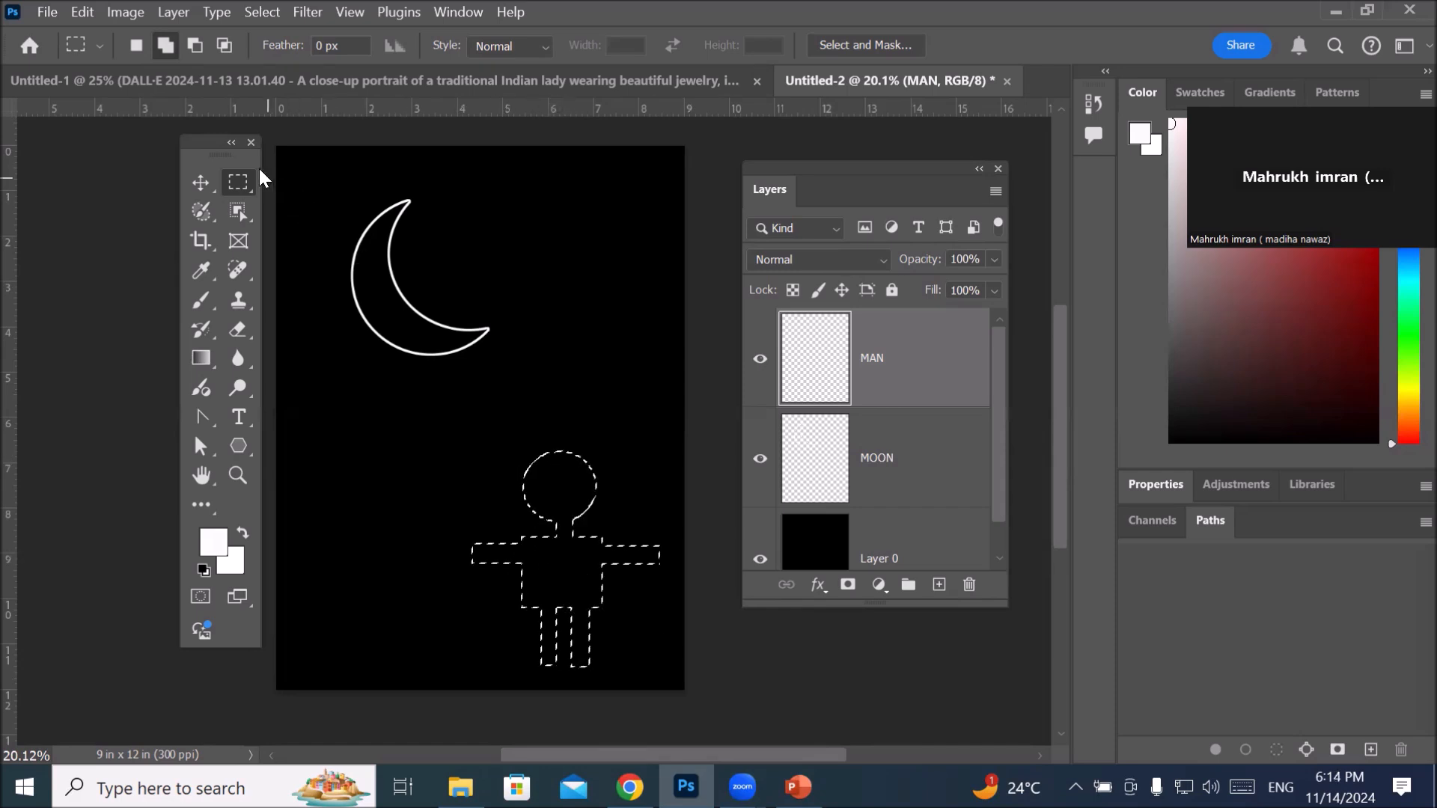
# Step: Try to move the man-shaped selection with the Move tool, and keep the MAN layer active
pyautogui.moveTo(240, 185)
pyautogui.rightClick(576, 572)
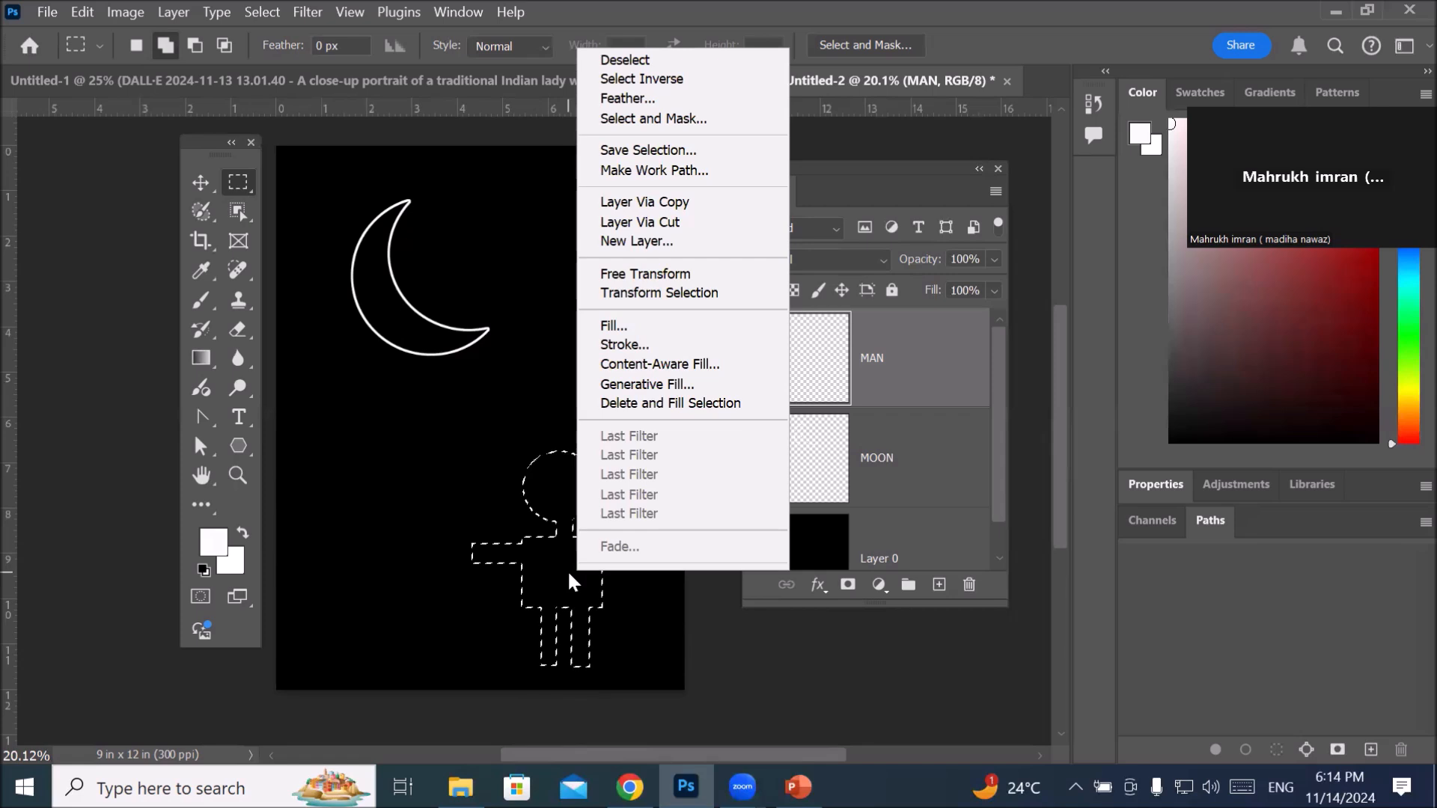
pyautogui.click(202, 182)
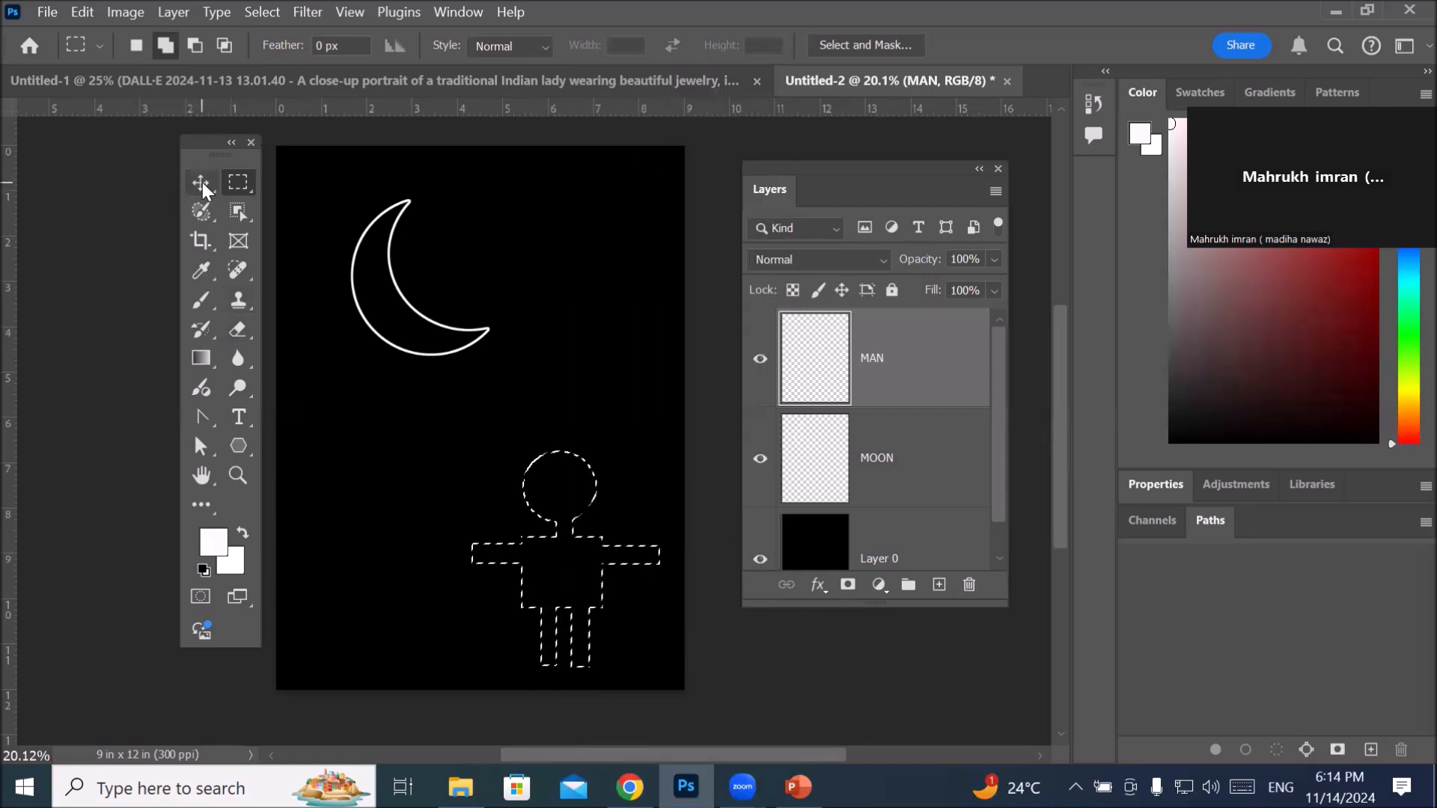
pyautogui.click(200, 181)
pyautogui.click(563, 587)
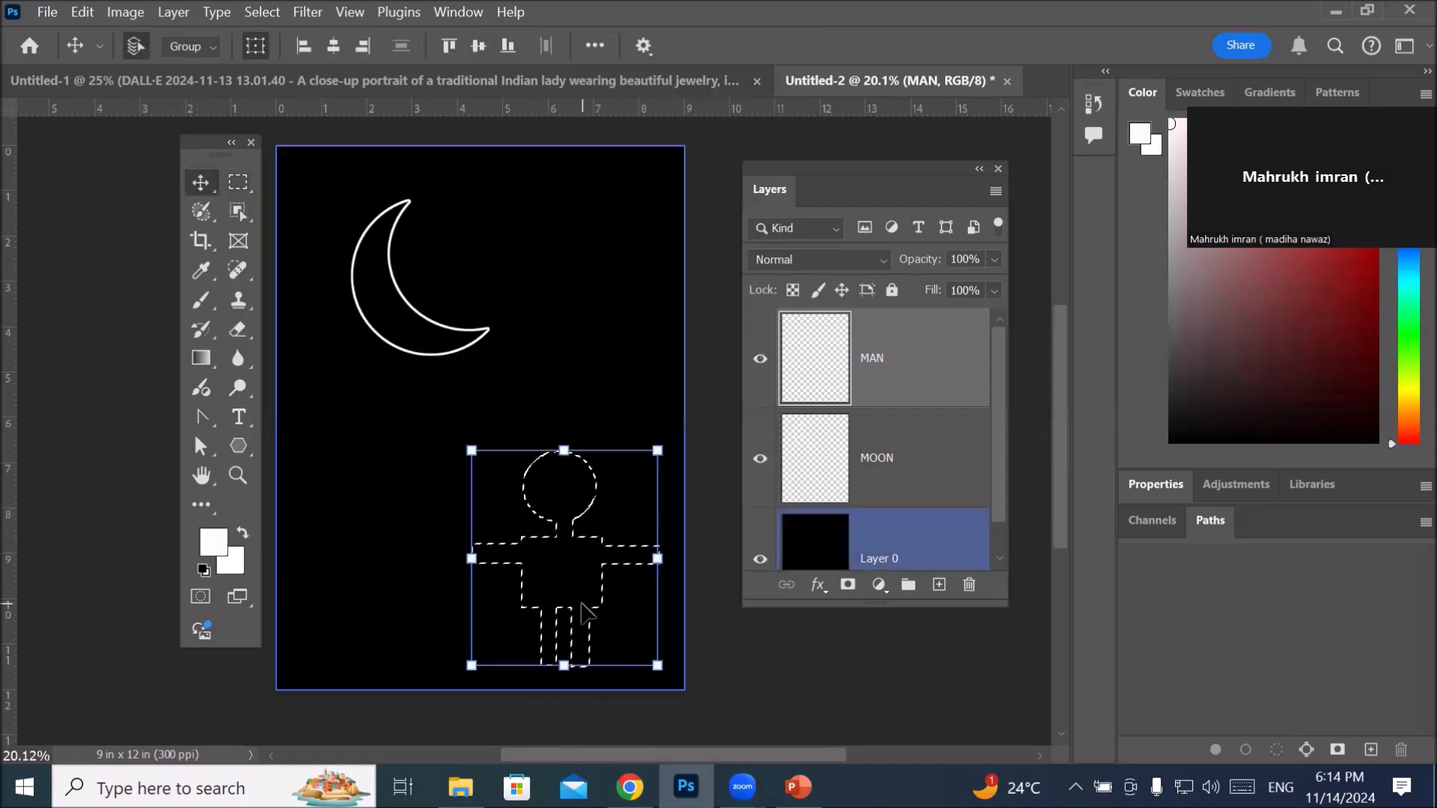
pyautogui.moveTo(563, 588); pyautogui.dragTo(559, 578)
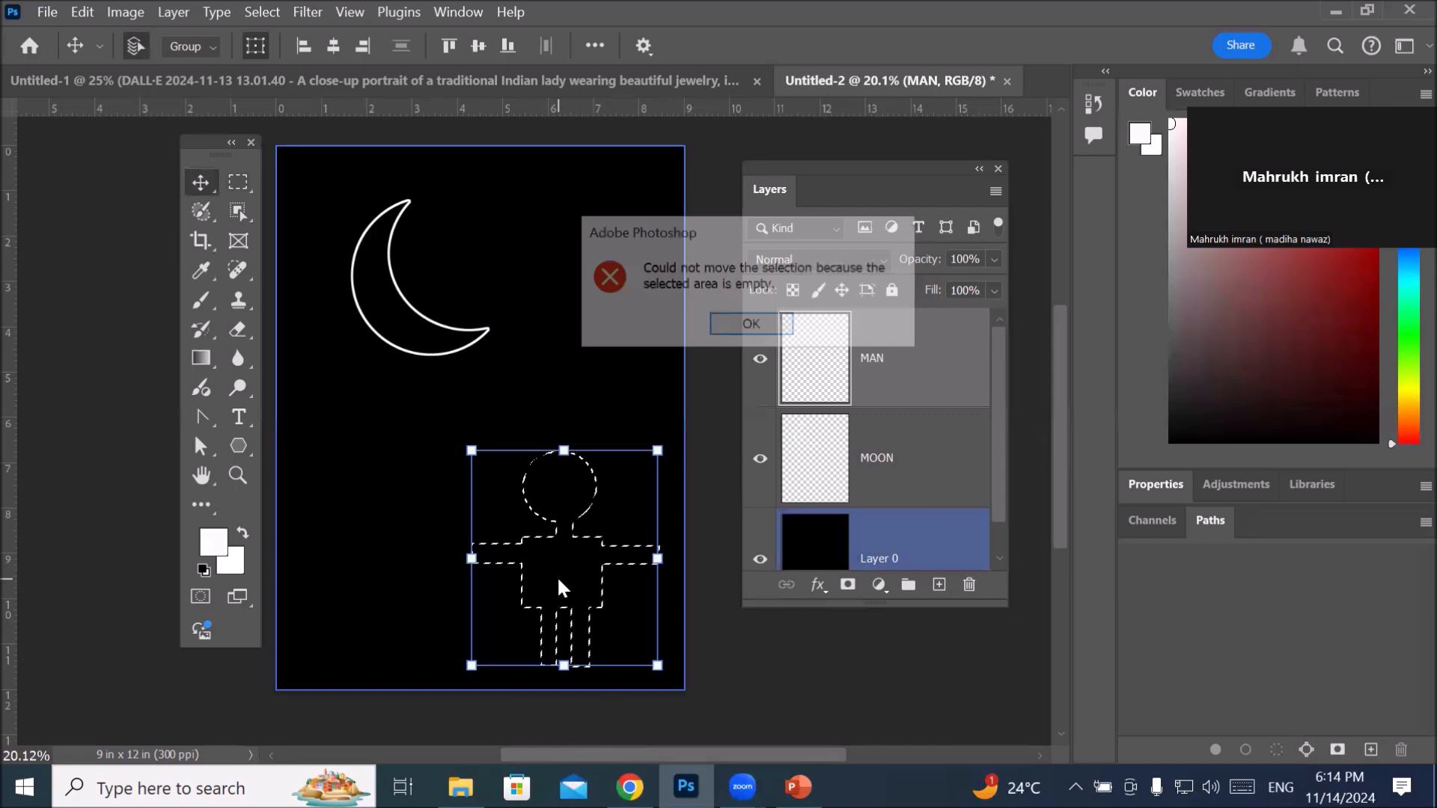
pyautogui.click(776, 329)
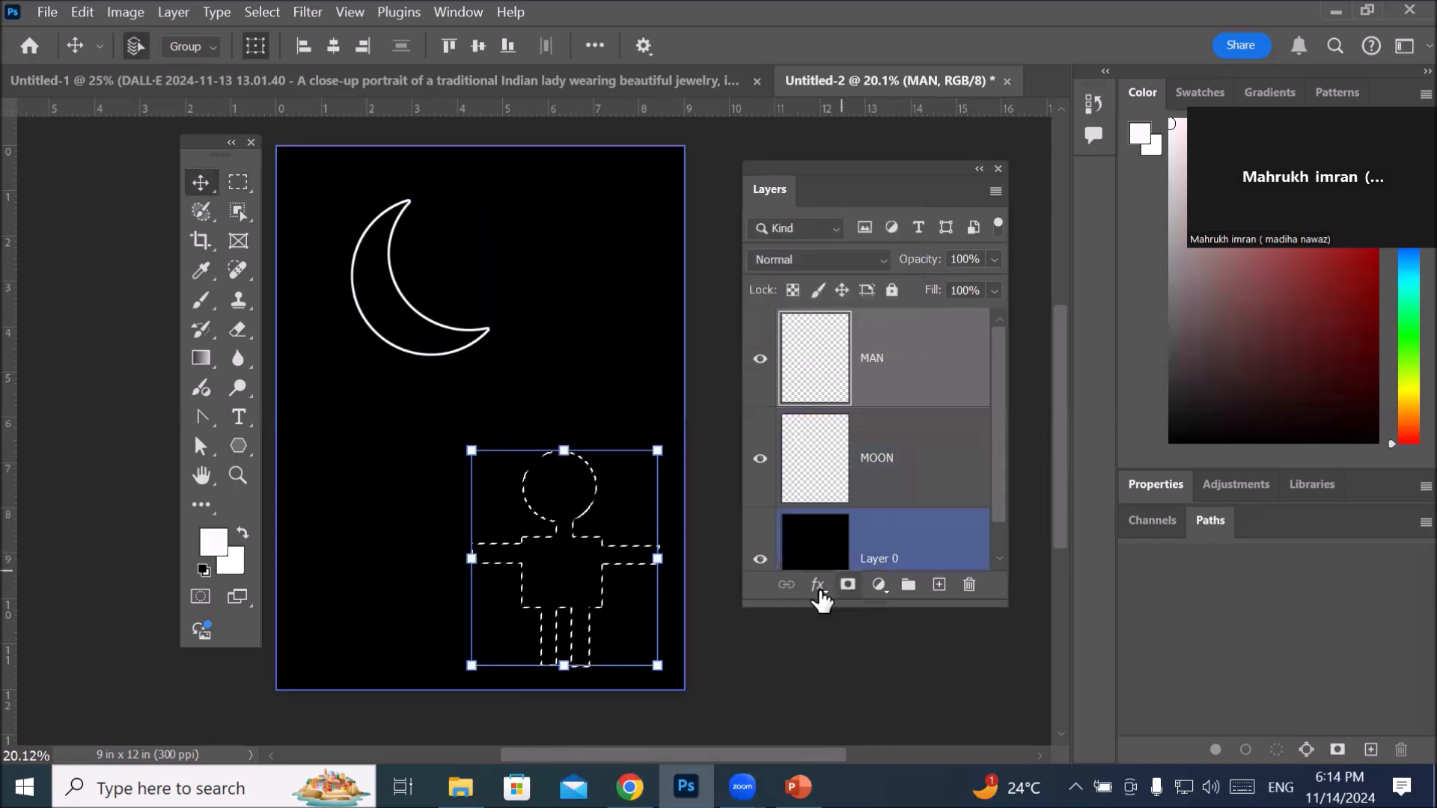
pyautogui.moveTo(587, 576); pyautogui.dragTo(569, 567)
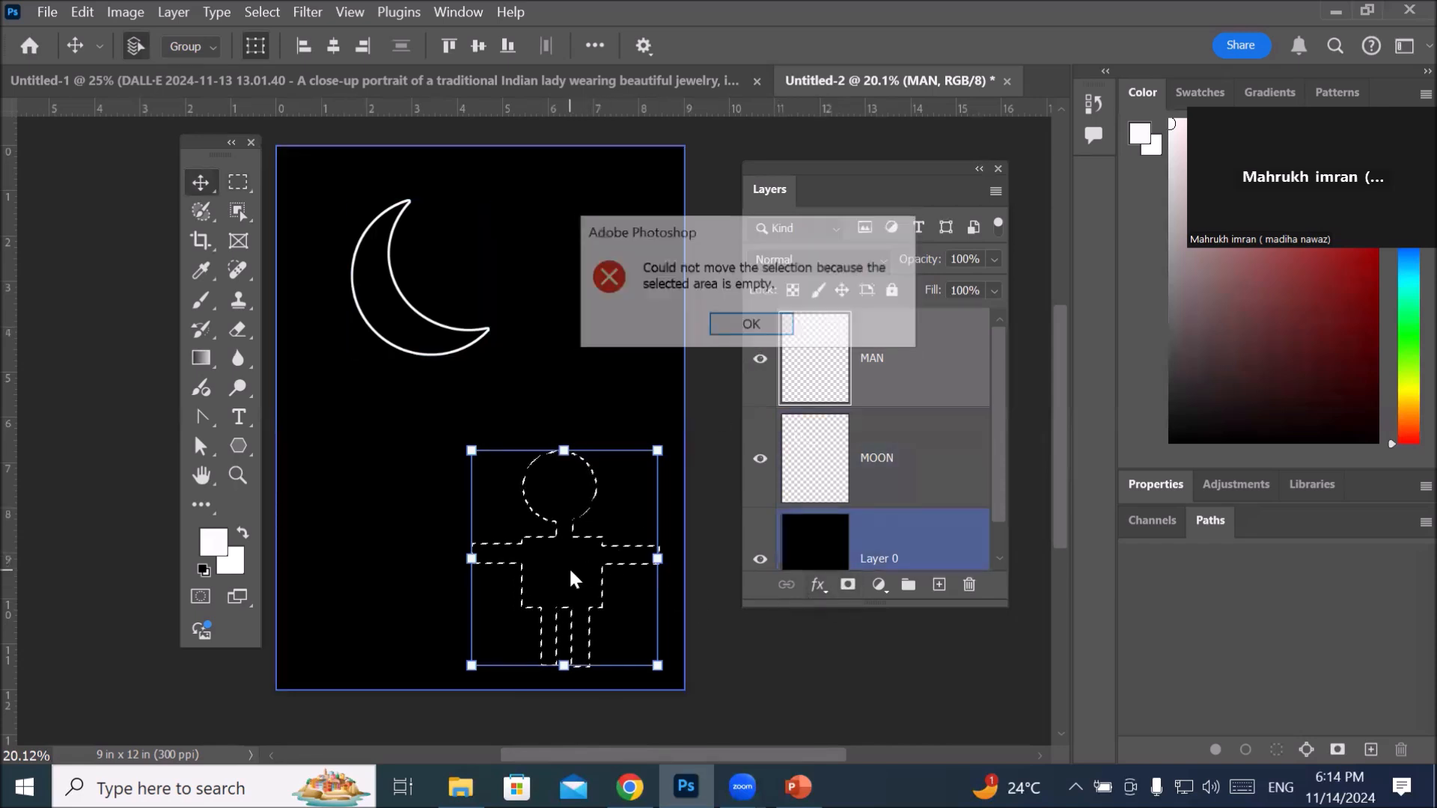
pyautogui.click(745, 325)
pyautogui.click(827, 383)
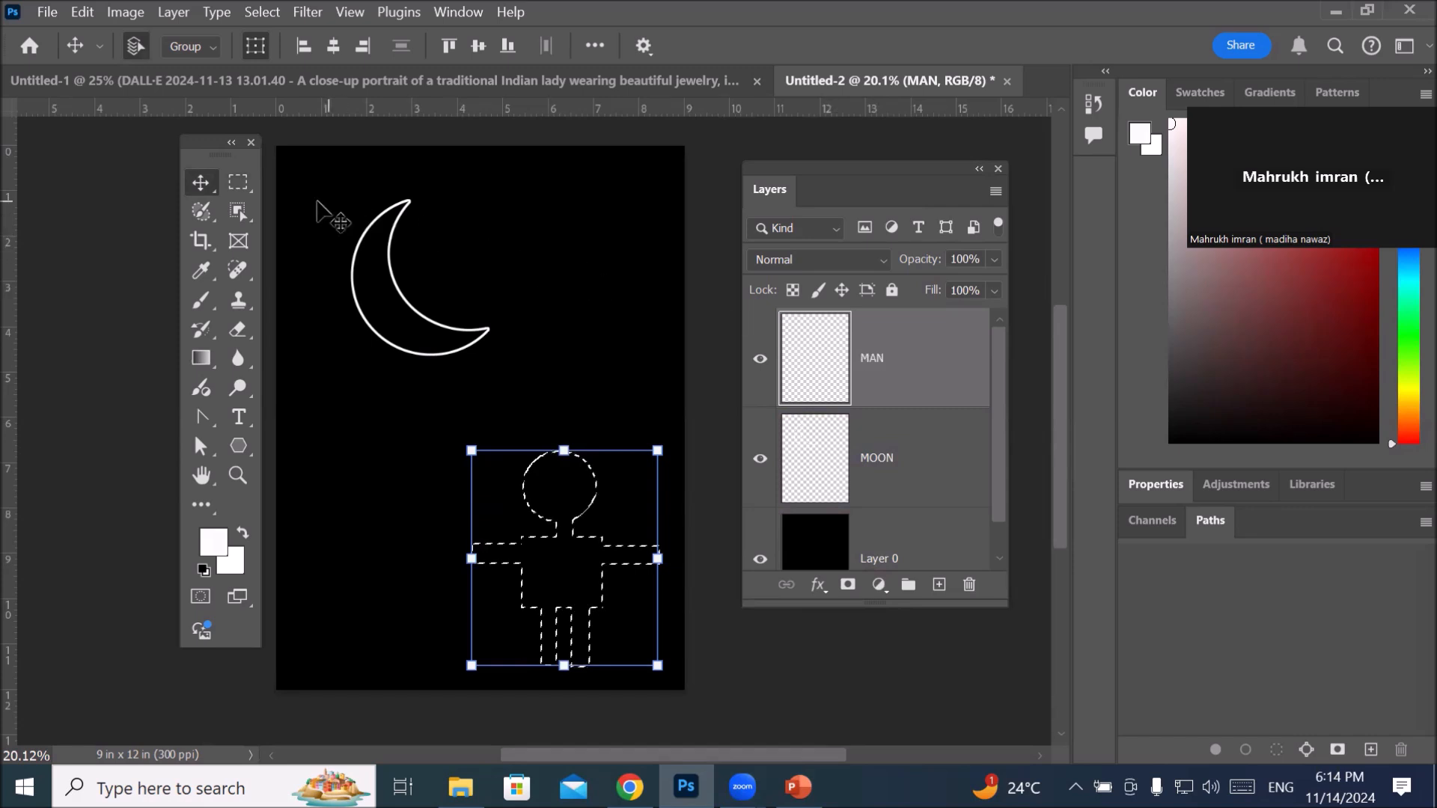
# Step: Fill the man-shaped selection on the MAN layer with bright yellow, RGB 221, 246, 8, in Normal mode at 100% opacity
pyautogui.click(240, 180)
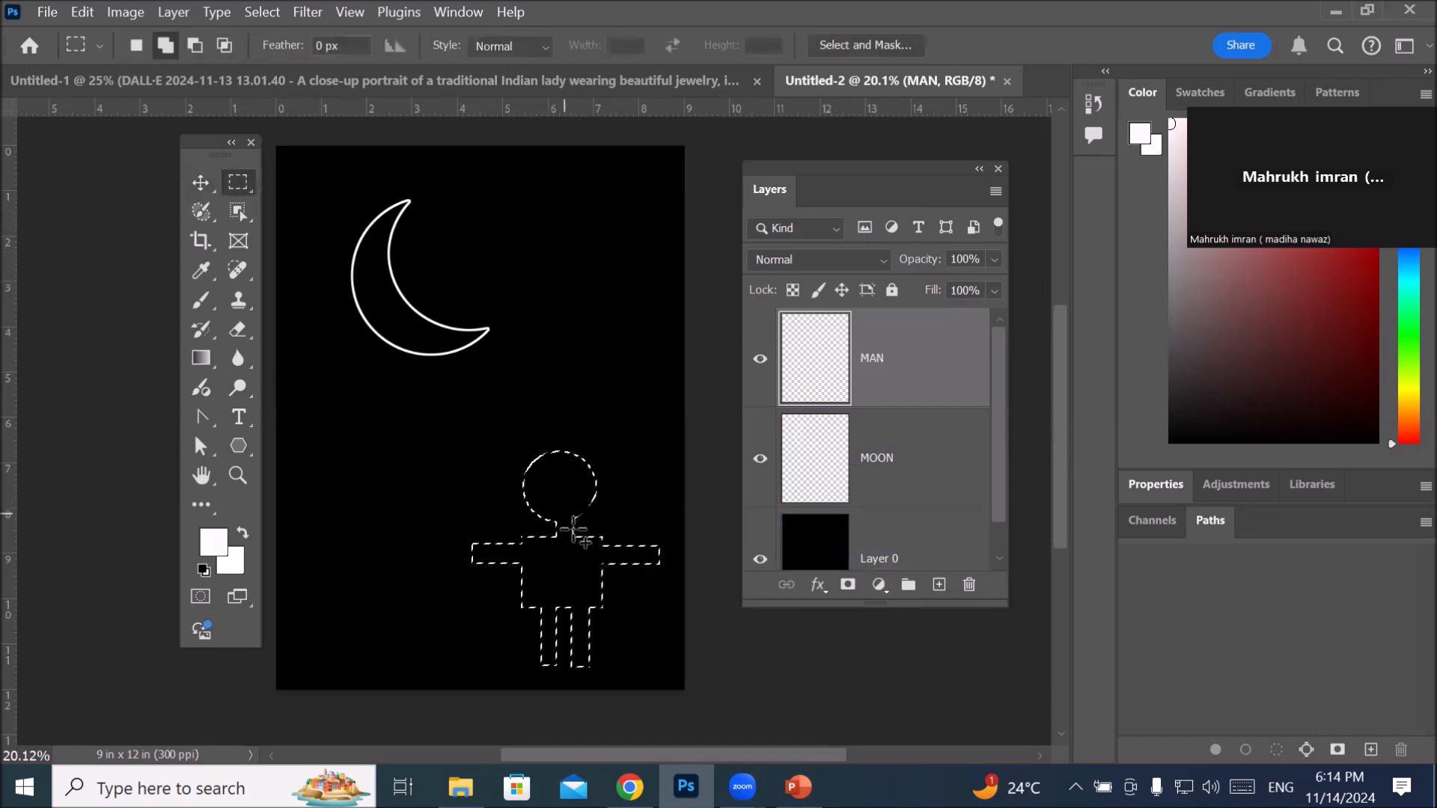
pyautogui.rightClick(565, 570)
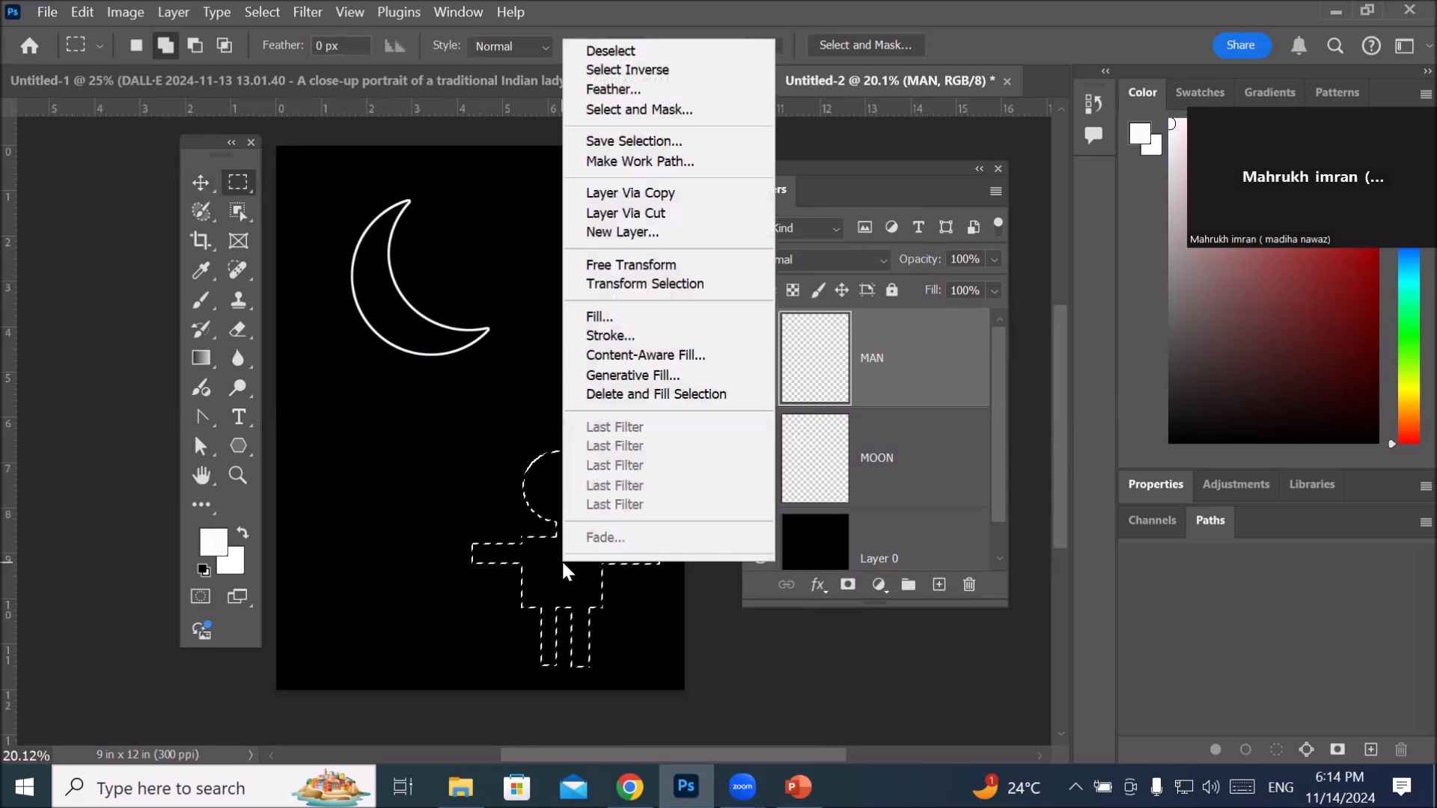
pyautogui.click(642, 322)
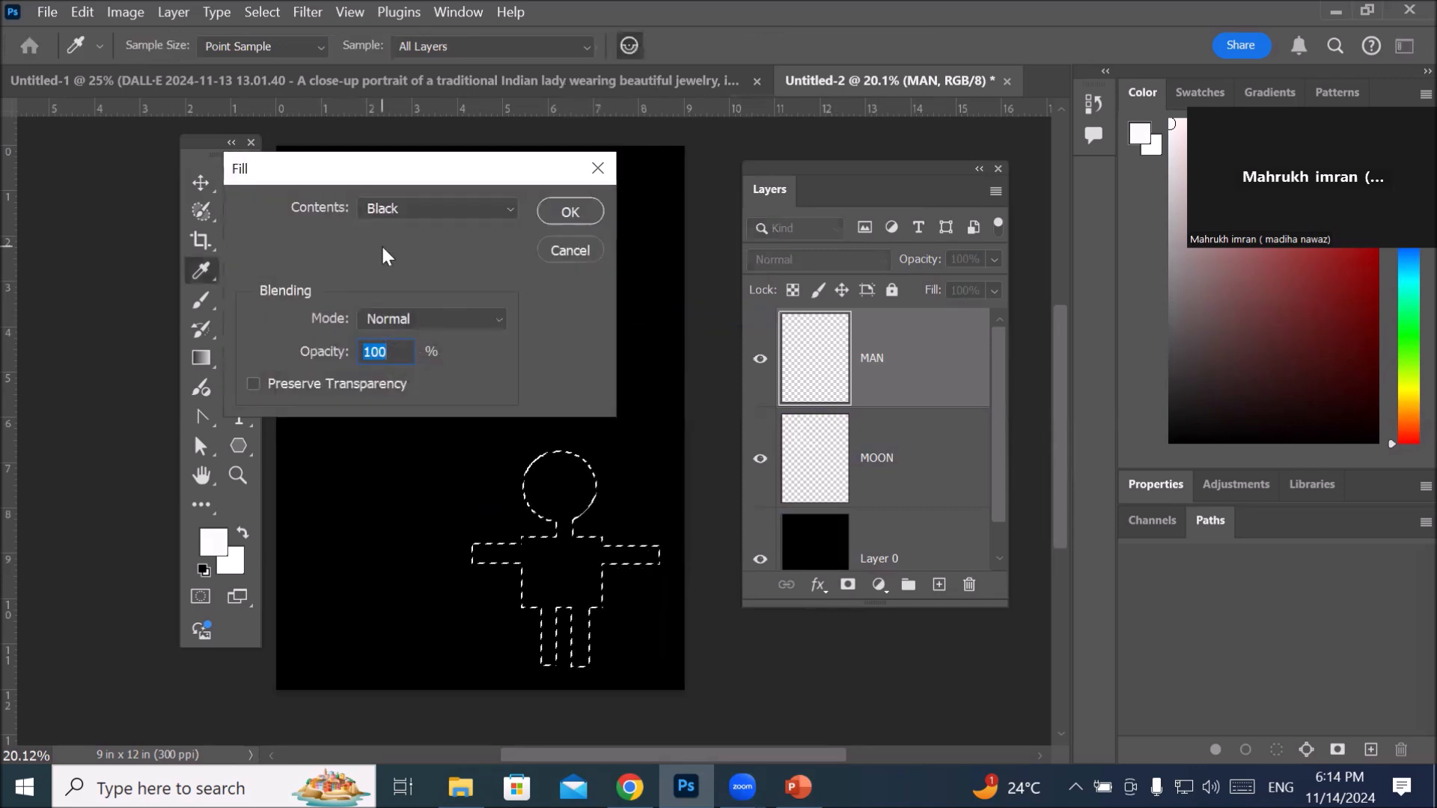
pyautogui.click(457, 210)
pyautogui.click(429, 274)
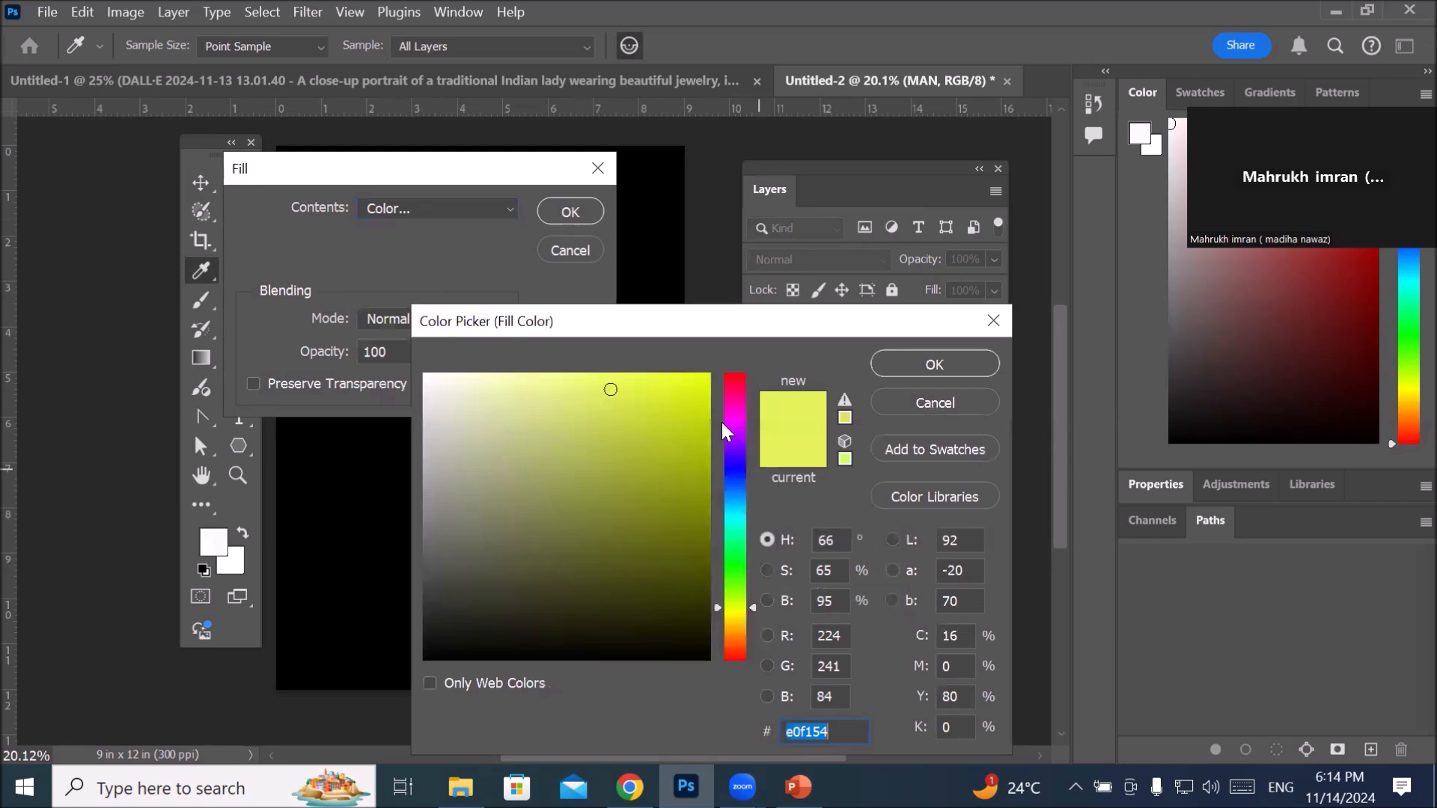
pyautogui.click(702, 384)
pyautogui.click(887, 365)
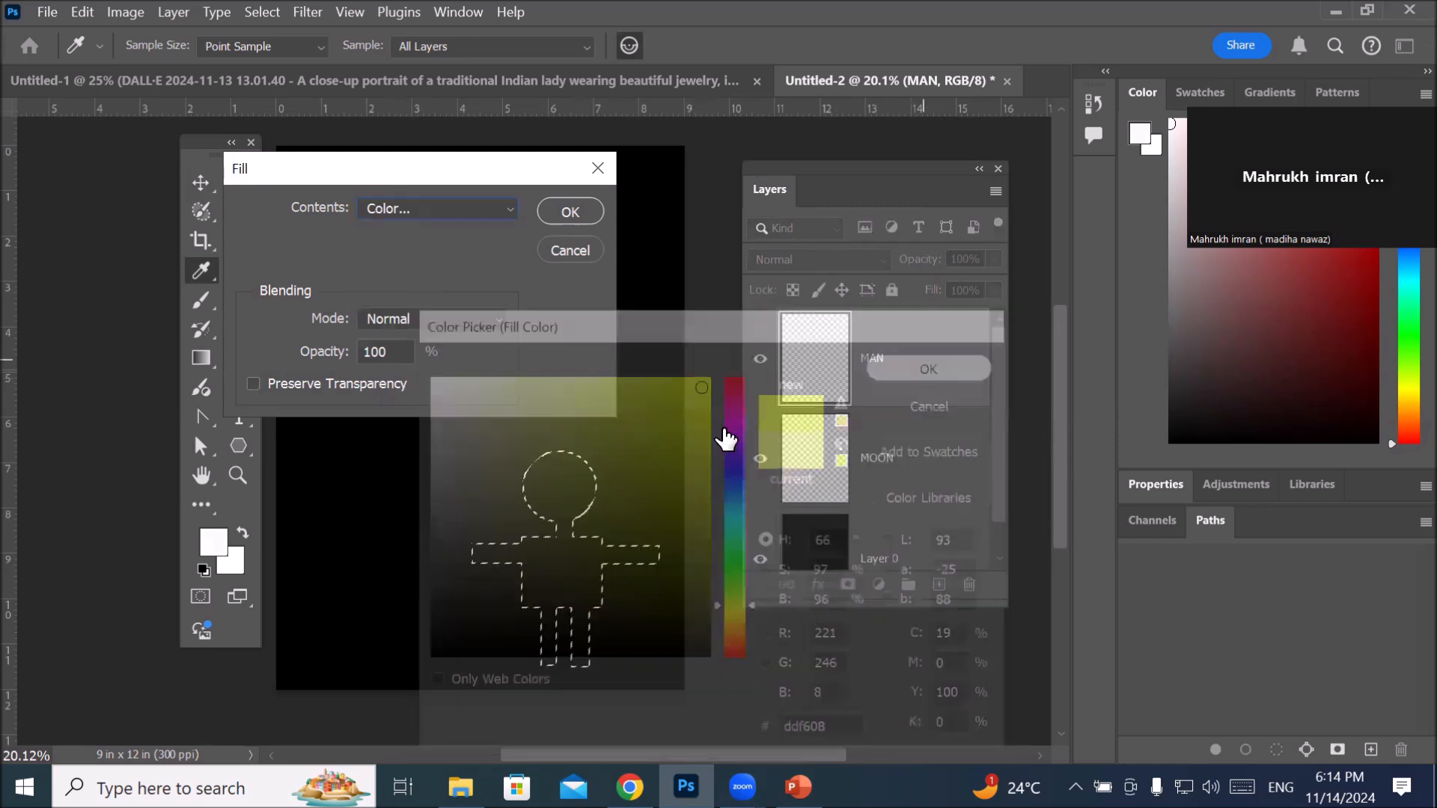
pyautogui.click(569, 212)
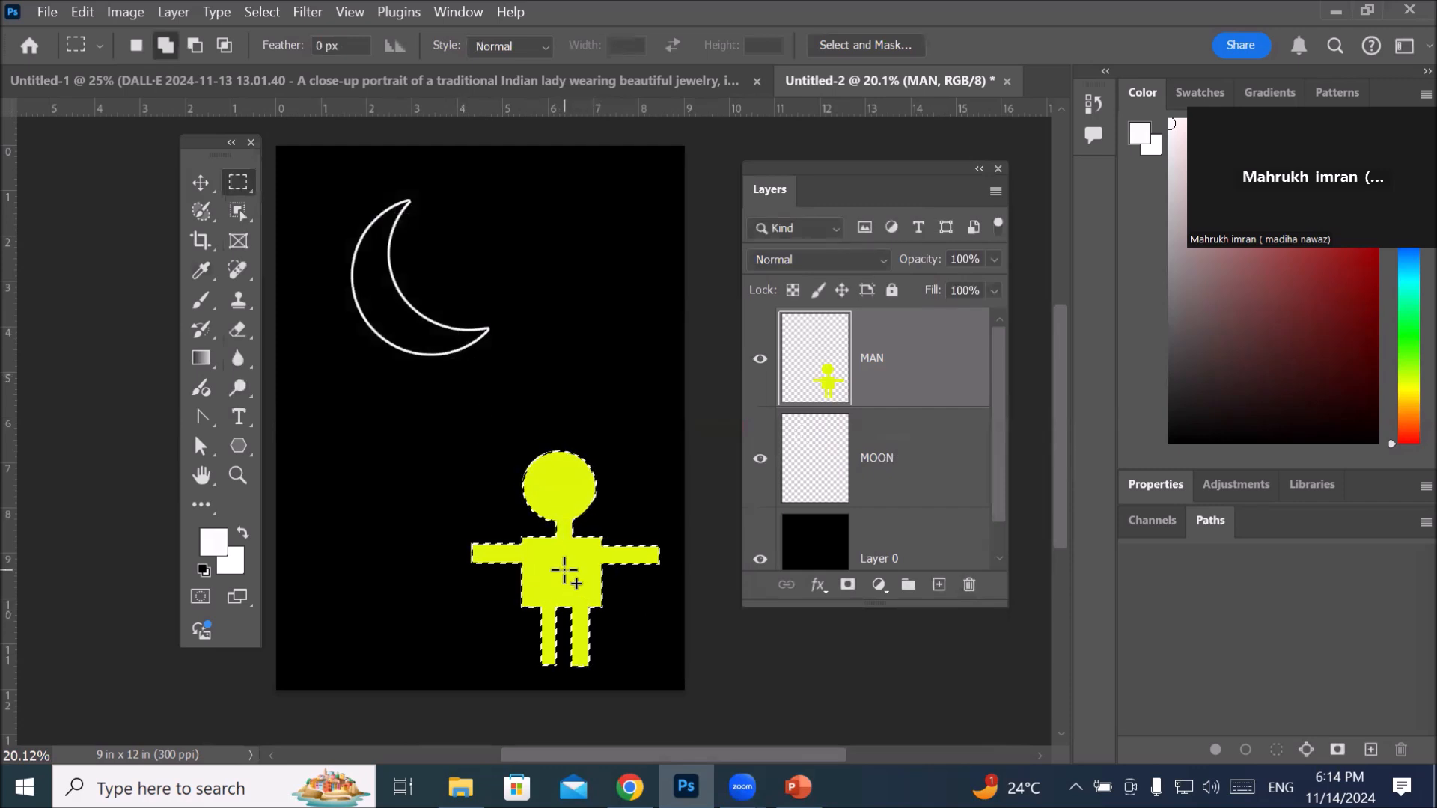
# Step: Apply a red stroke with the Outside location to the man-shaped selection
pyautogui.rightClick(564, 570)
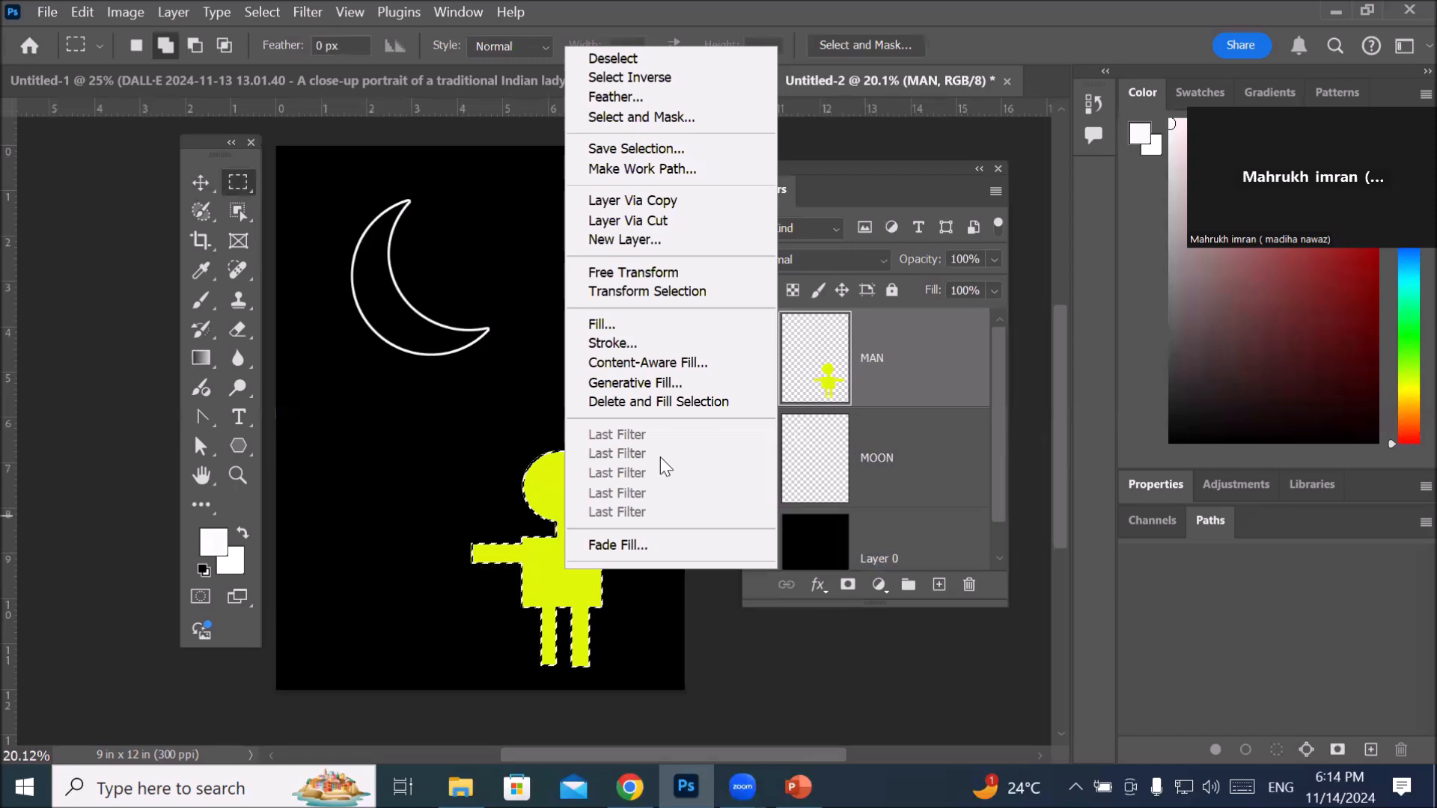
pyautogui.click(702, 340)
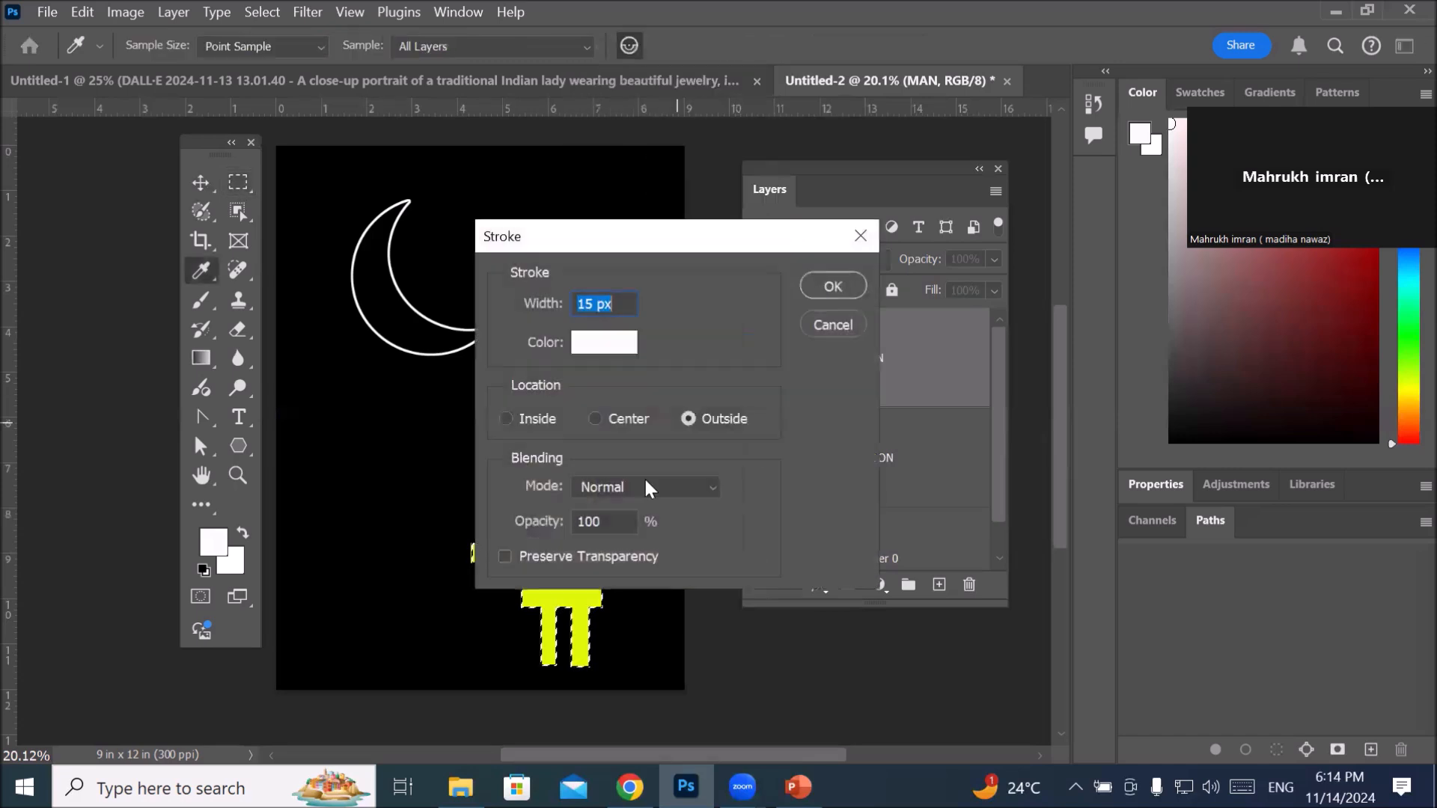
pyautogui.click(622, 305)
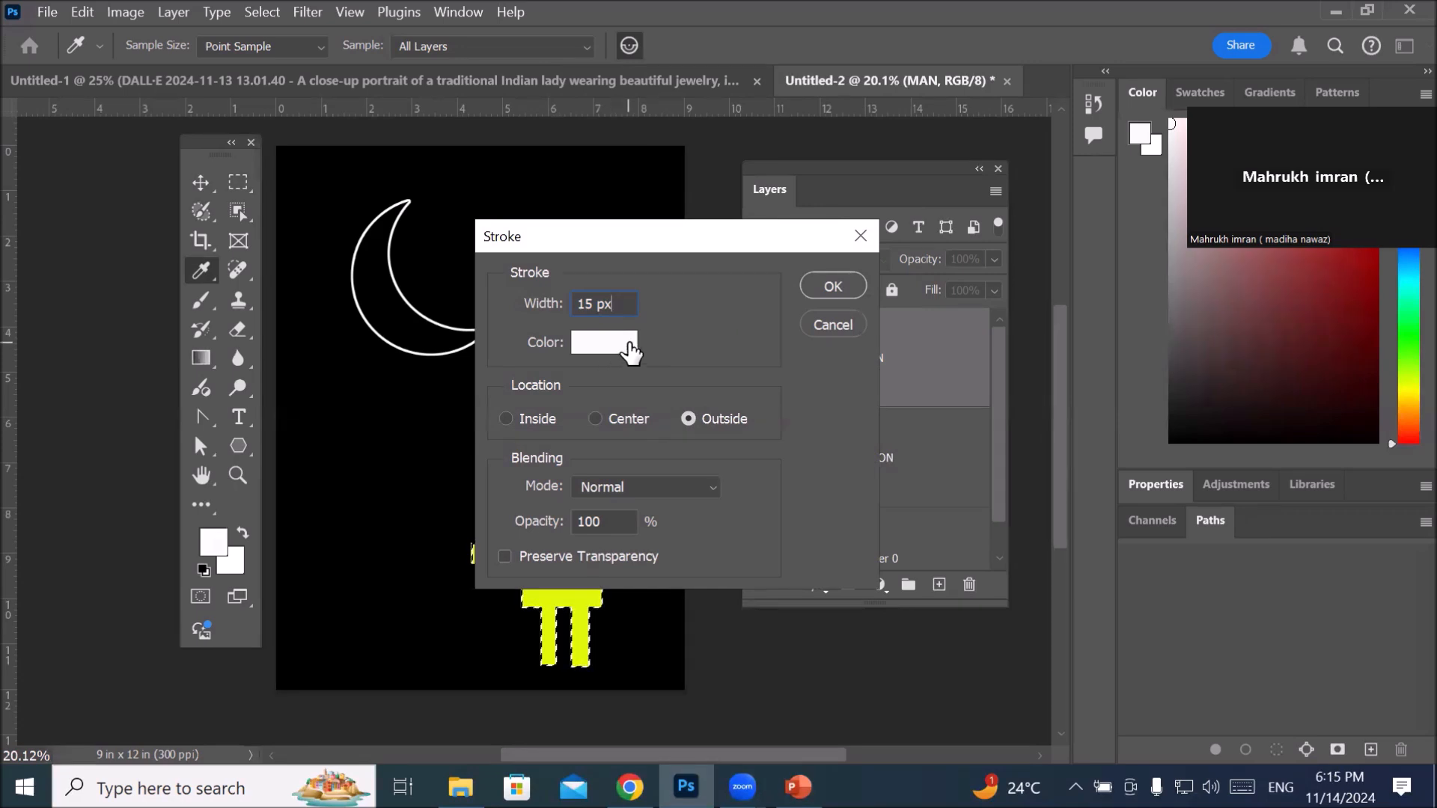
pyautogui.click(629, 342)
pyautogui.click(678, 394)
pyautogui.click(933, 364)
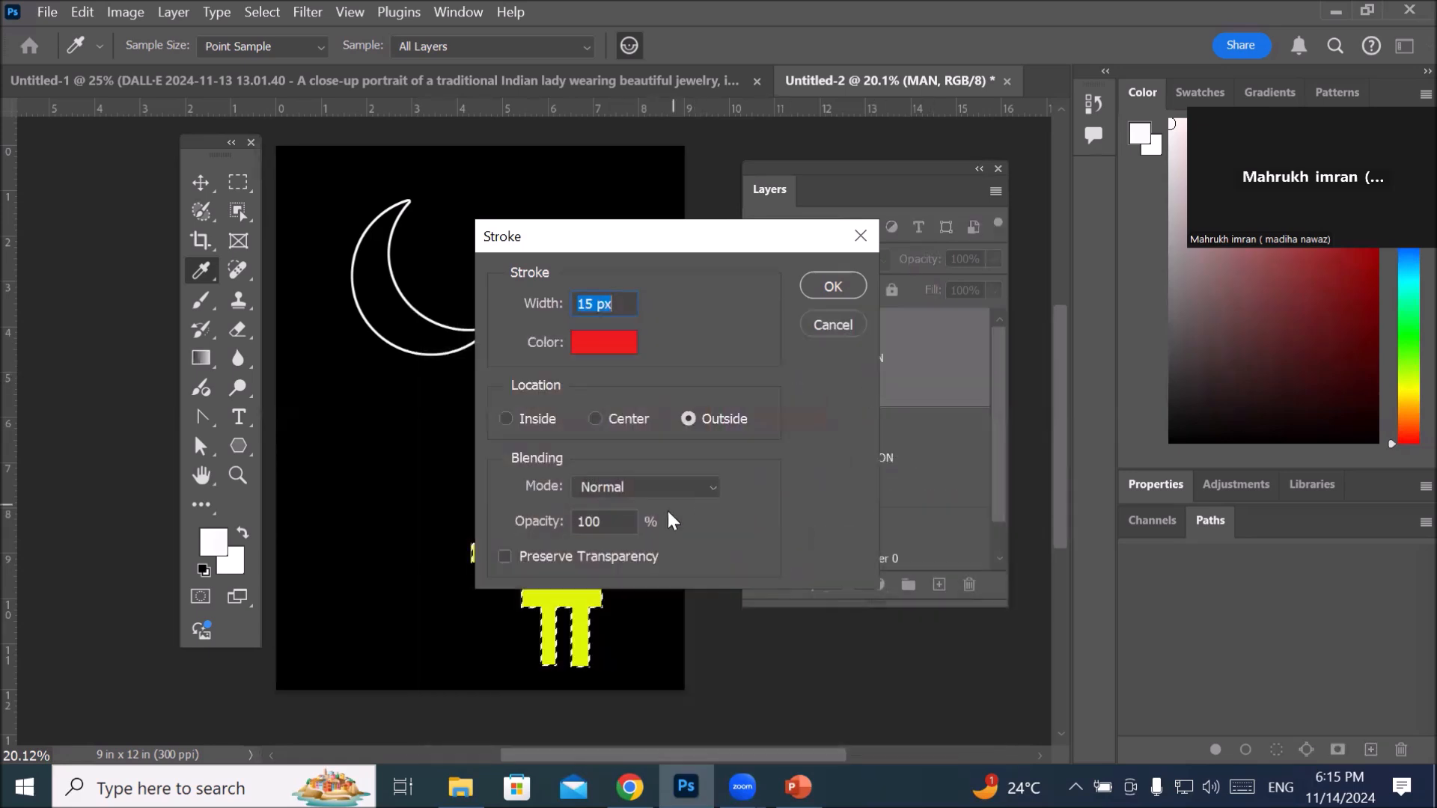
pyautogui.click(616, 303)
pyautogui.scroll(3, 616, 302)
pyautogui.click(707, 424)
pyautogui.click(807, 285)
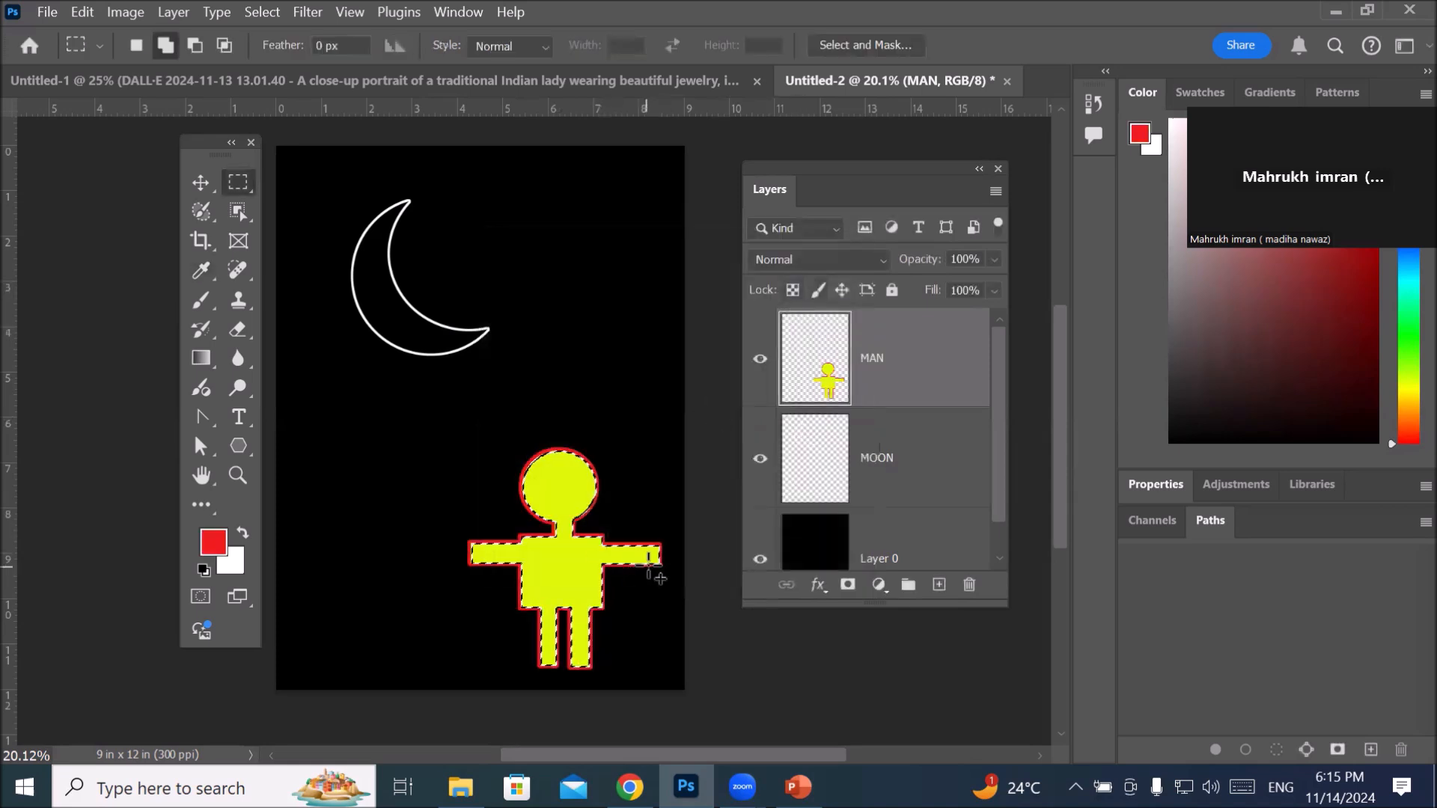
# Step: Try scaling the man's selected fill to about 62% width and 63% height with Free Transform, and undo the scaling
pyautogui.scroll(6, 648, 569)
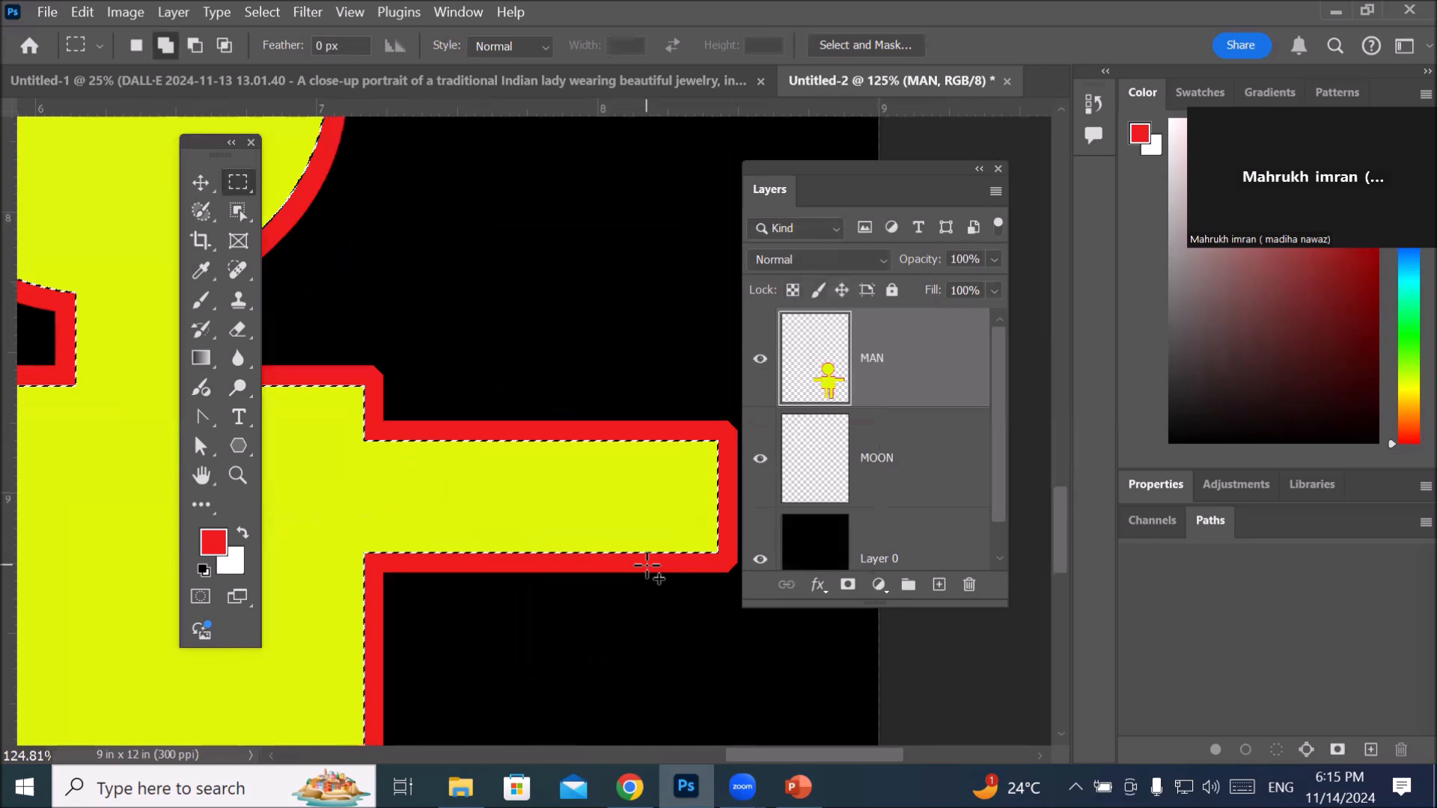
pyautogui.scroll(-7, 646, 566)
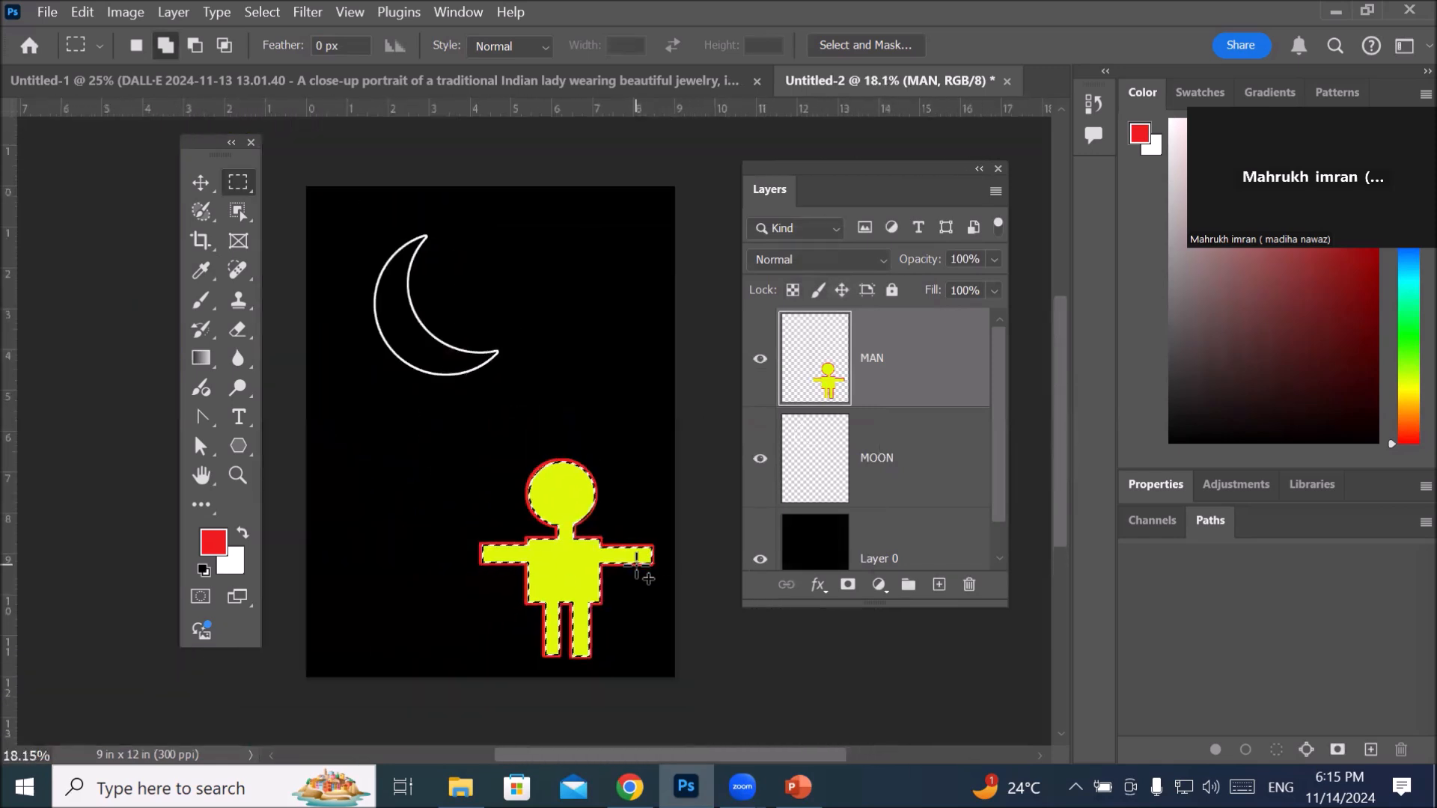
pyautogui.scroll(-1, 648, 579)
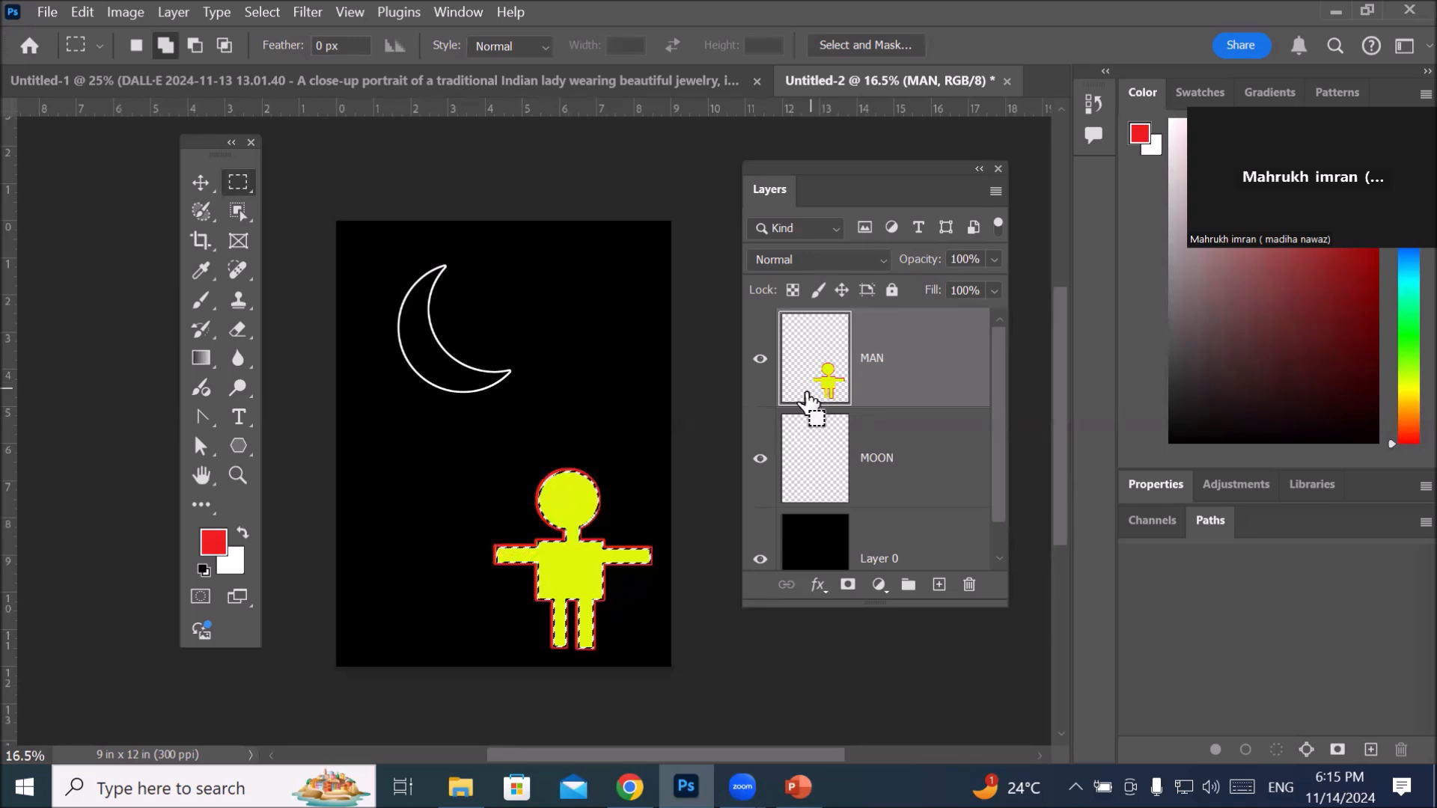
pyautogui.hotkey('ctrl', 't')
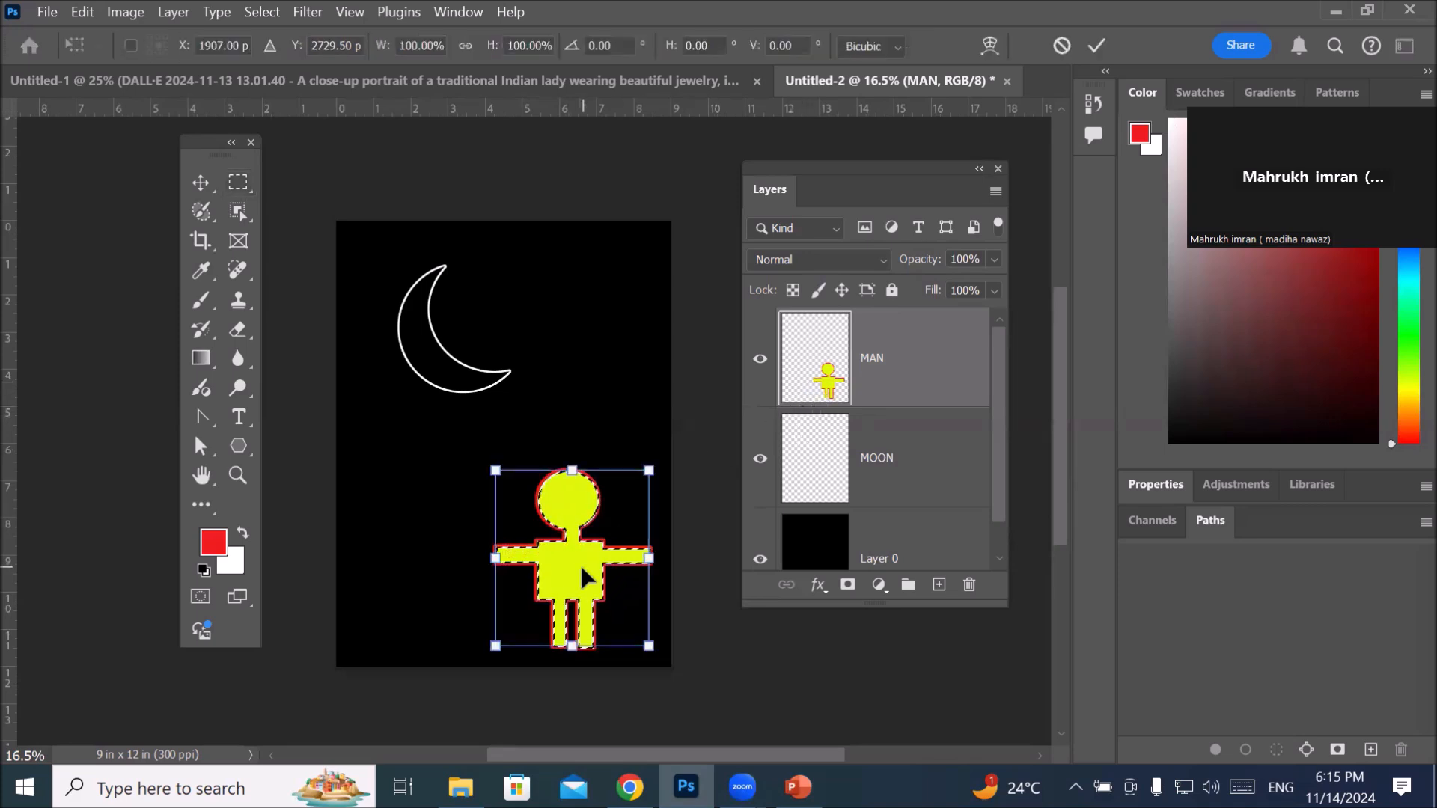
pyautogui.moveTo(500, 473); pyautogui.dragTo(554, 536)
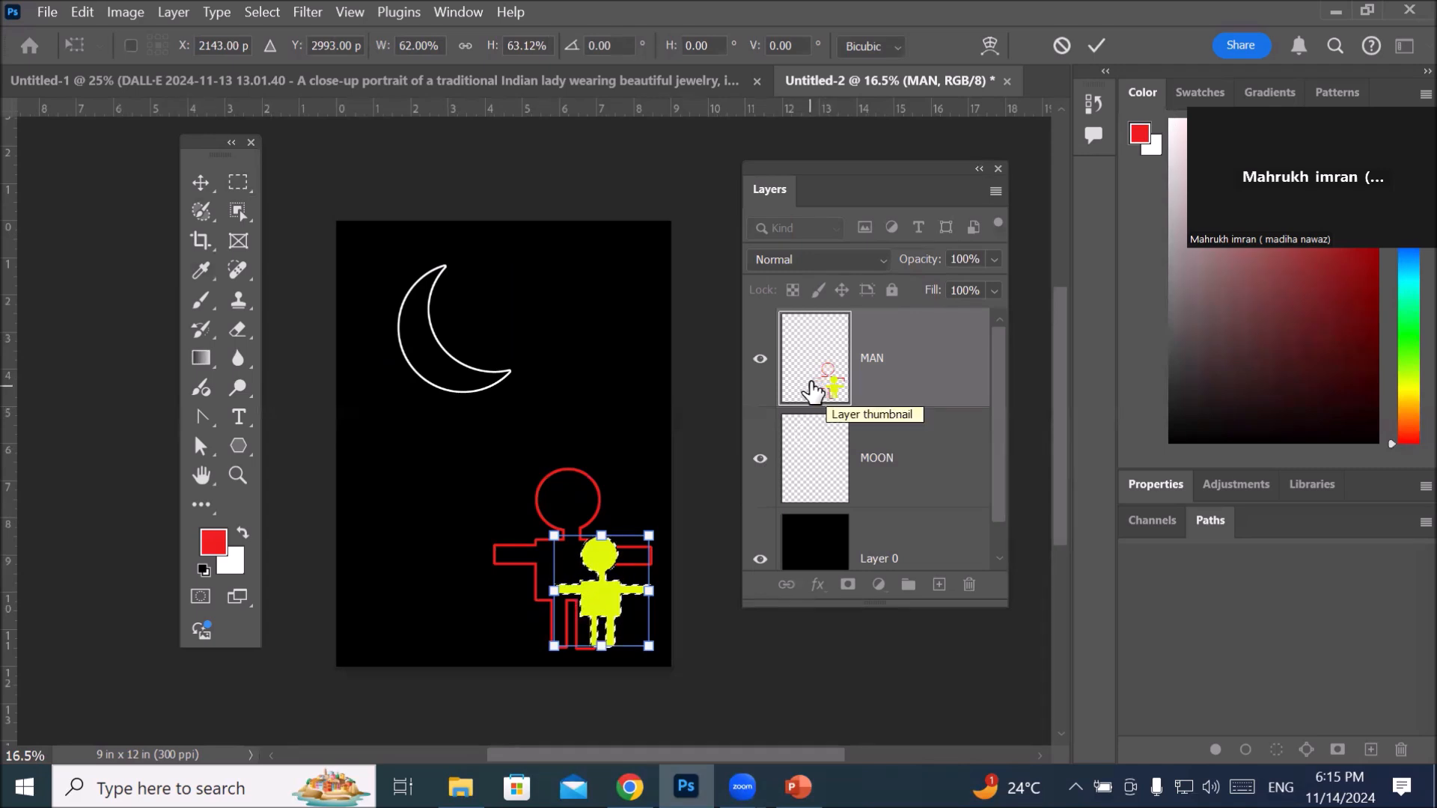
pyautogui.hotkey('ctrl', 'z')
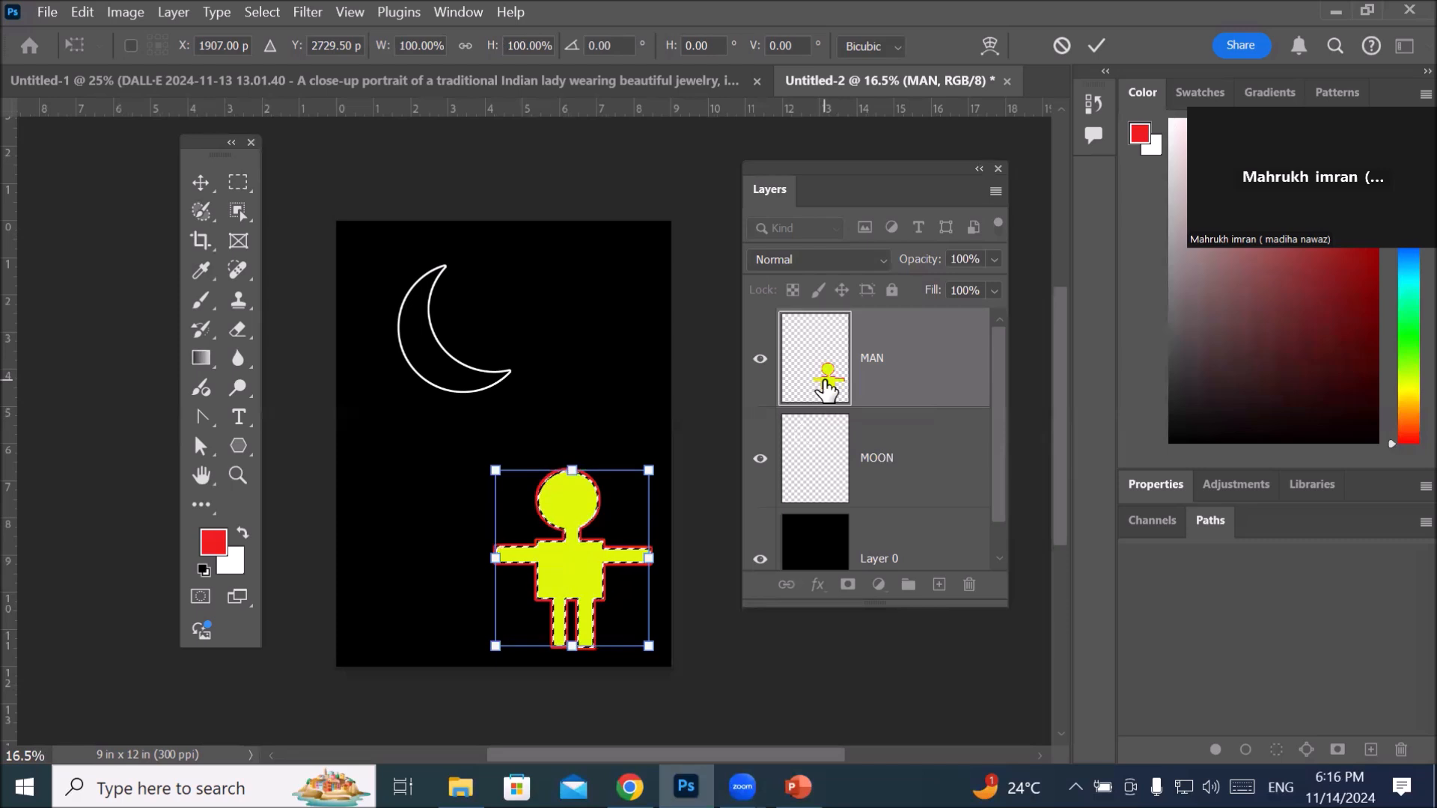
# Step: Exit Free Transform, and review the marquee tool variants and the Selection Tools slide in PowerPoint
pyautogui.click(1095, 44)
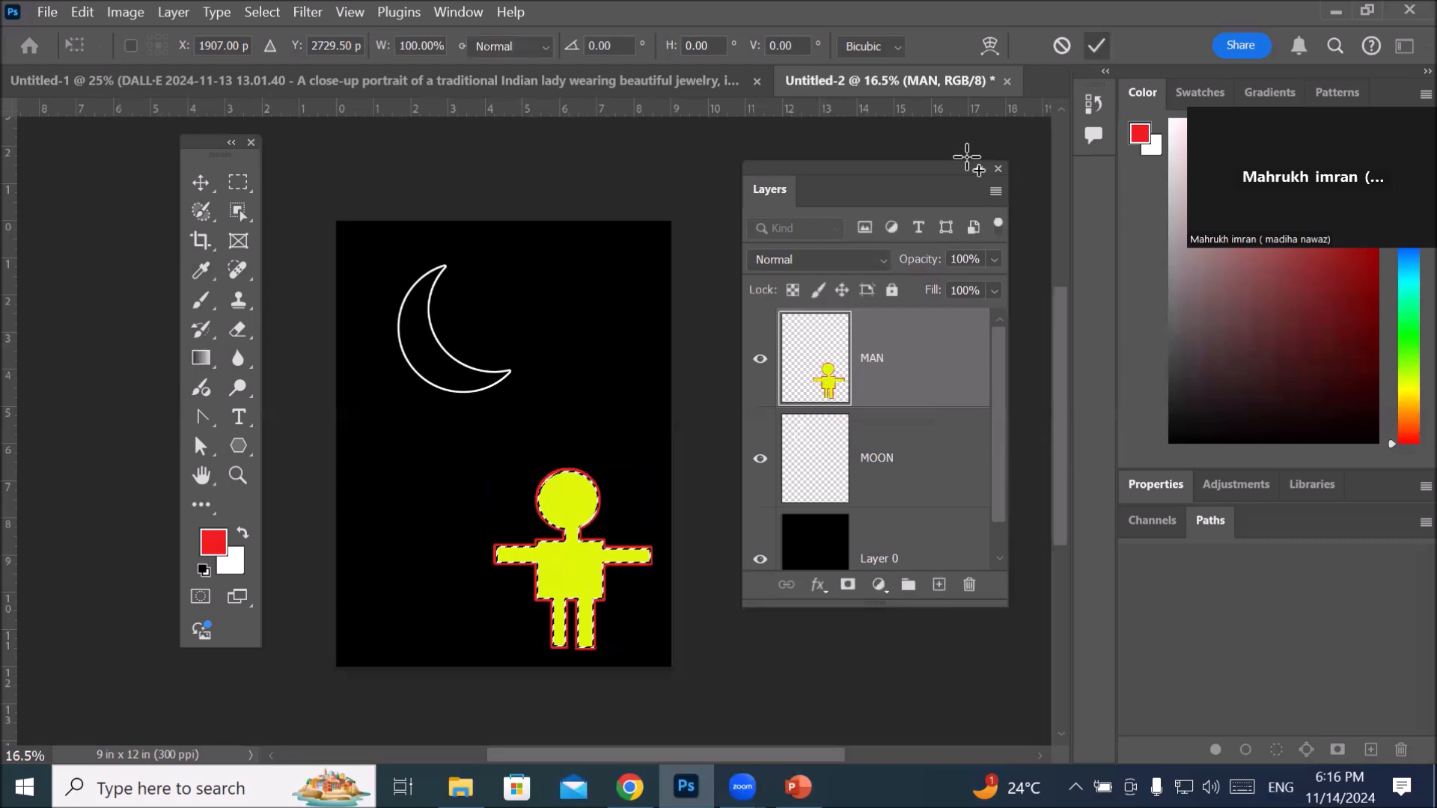
pyautogui.press('m')
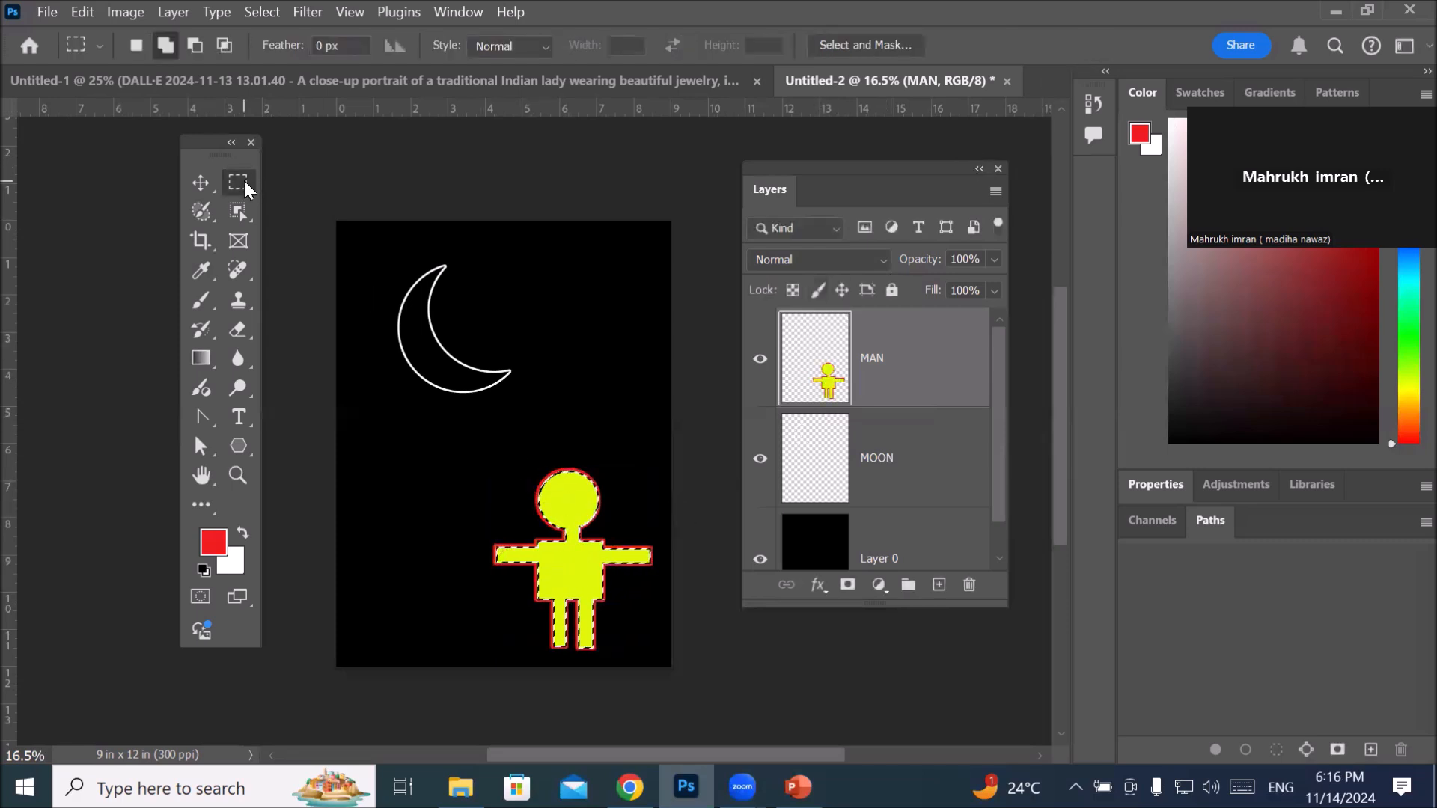
pyautogui.rightClick(244, 181)
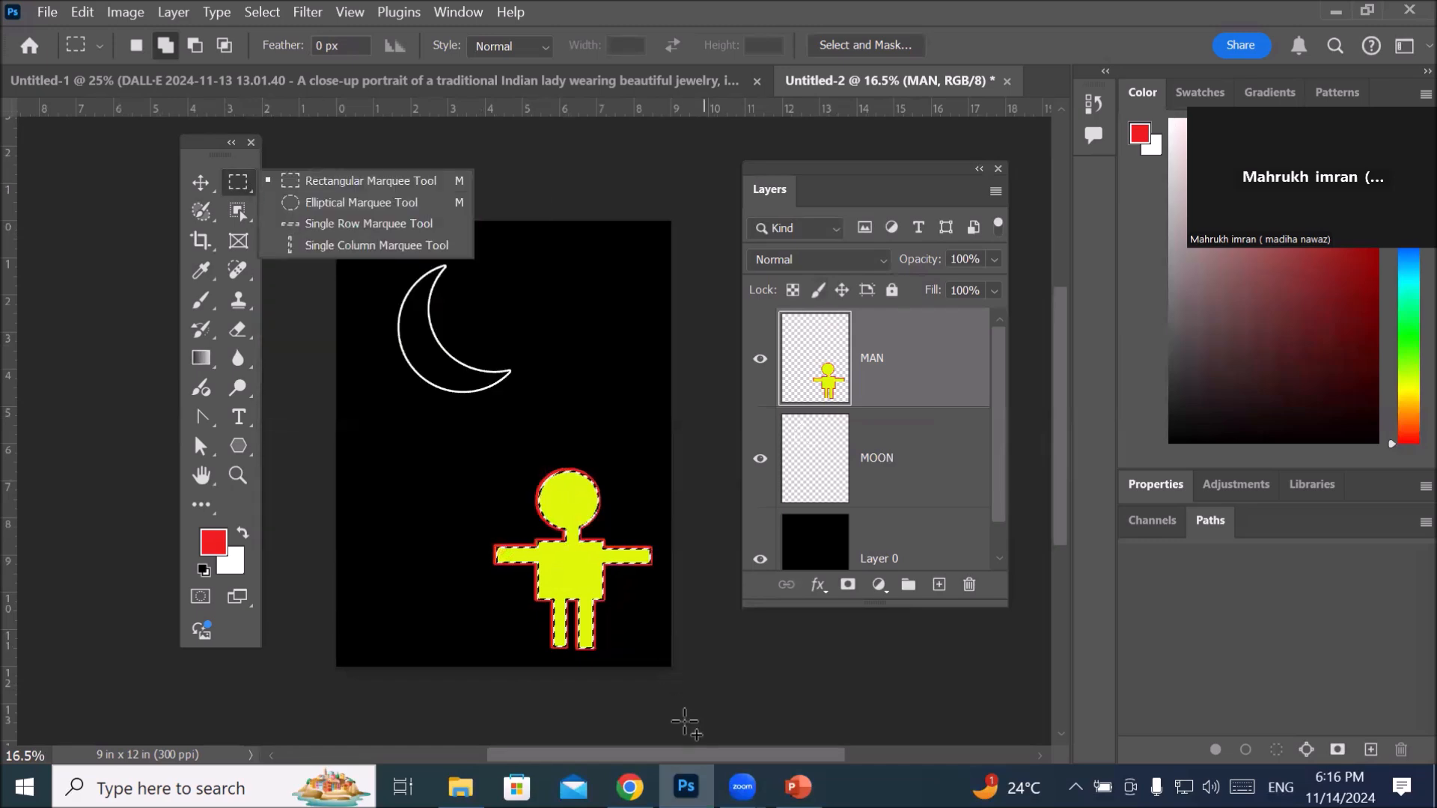
pyautogui.moveTo(798, 787)
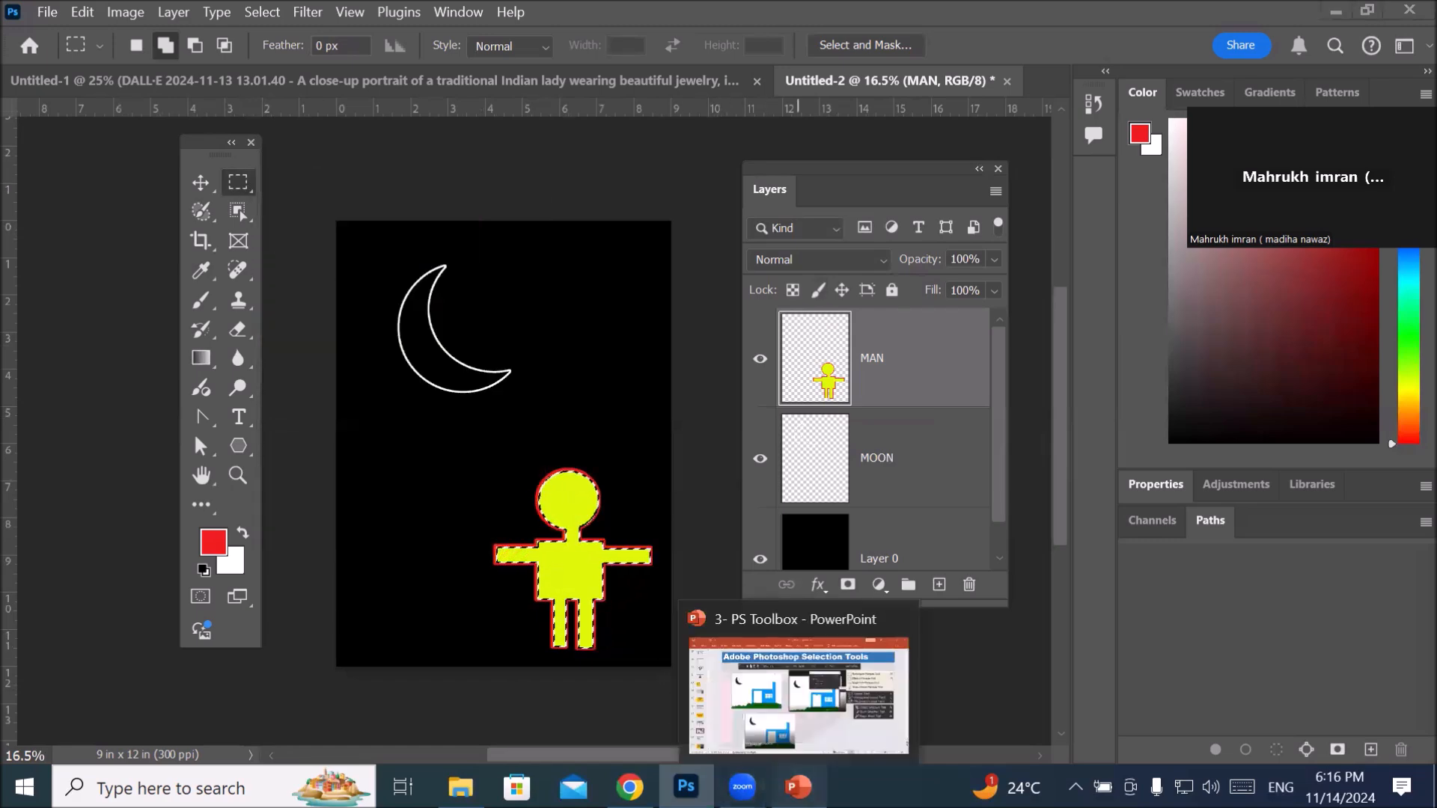
pyautogui.click(842, 646)
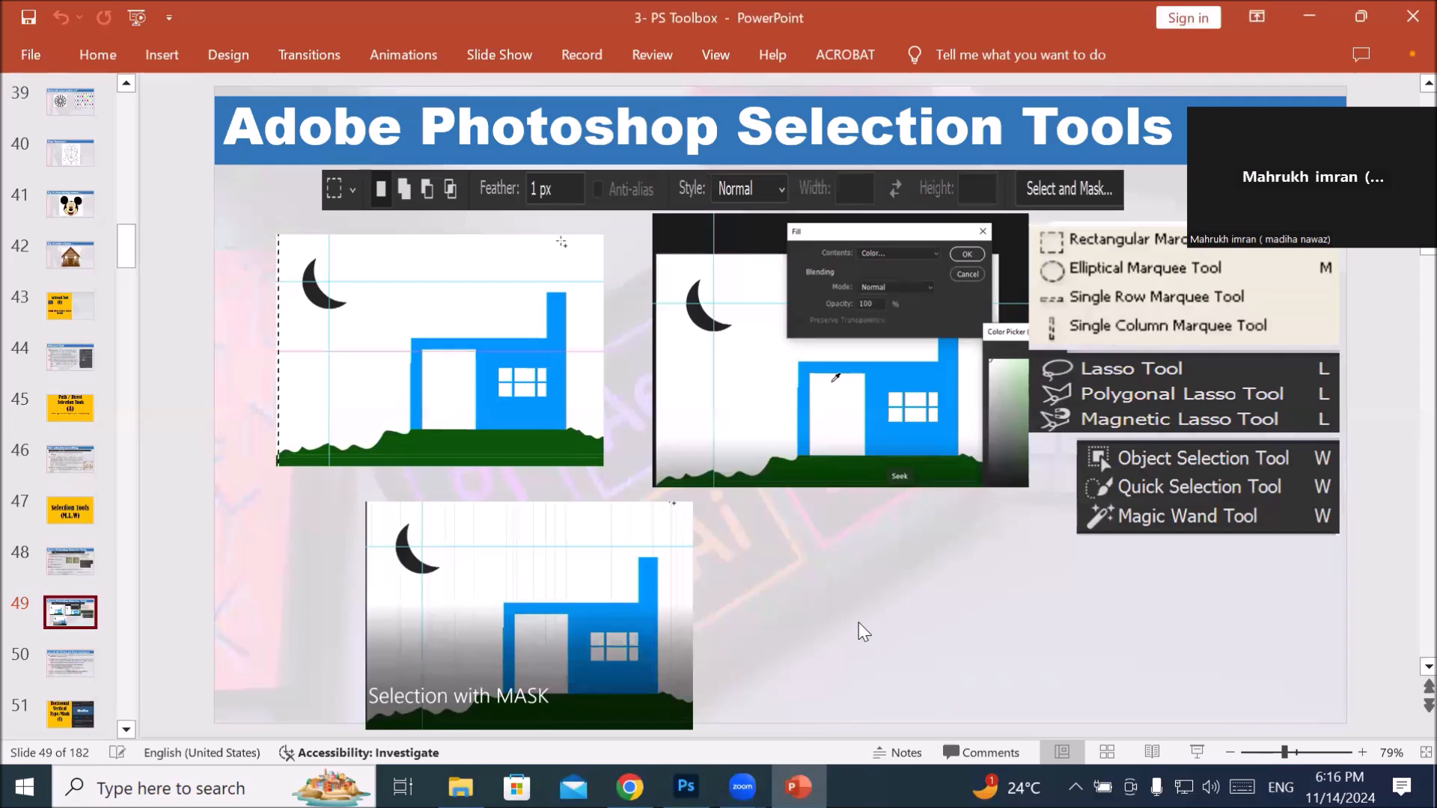
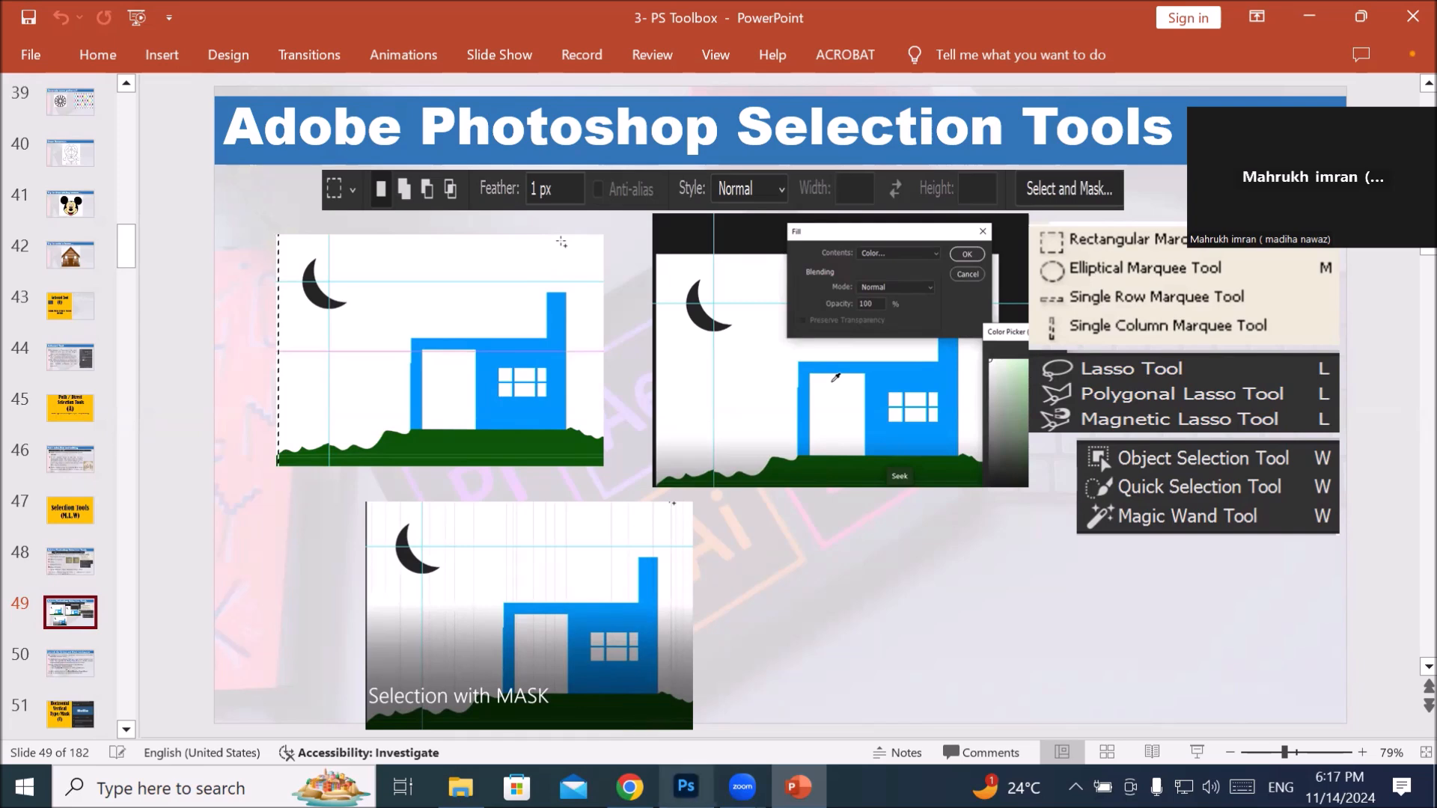
# Step: Switch back to Photoshop and deselect the man-shaped selection
pyautogui.click(686, 786)
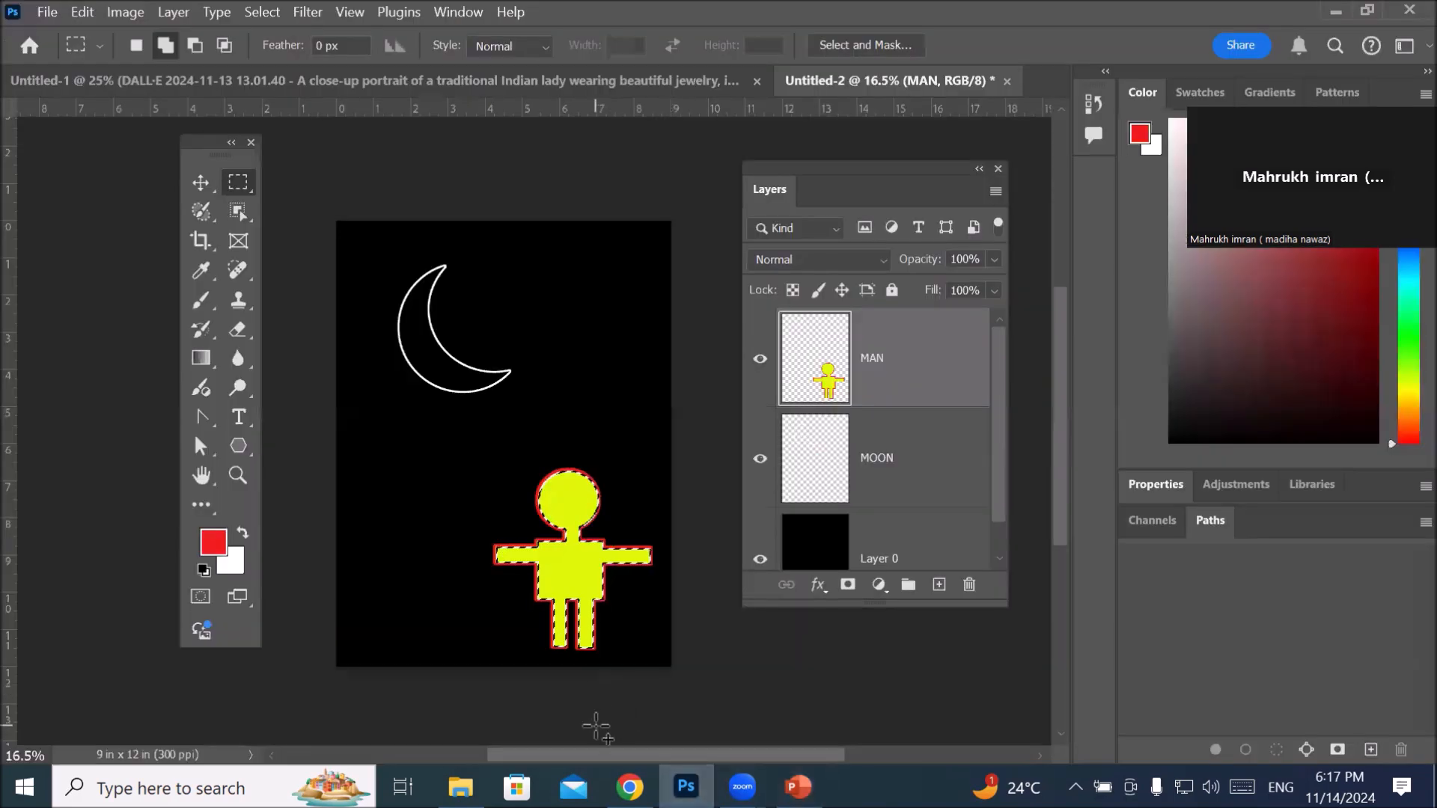
pyautogui.scroll(1, 599, 718)
pyautogui.scroll(-2, 599, 718)
pyautogui.press('space')
pyautogui.moveTo(597, 662); pyautogui.dragTo(593, 386)
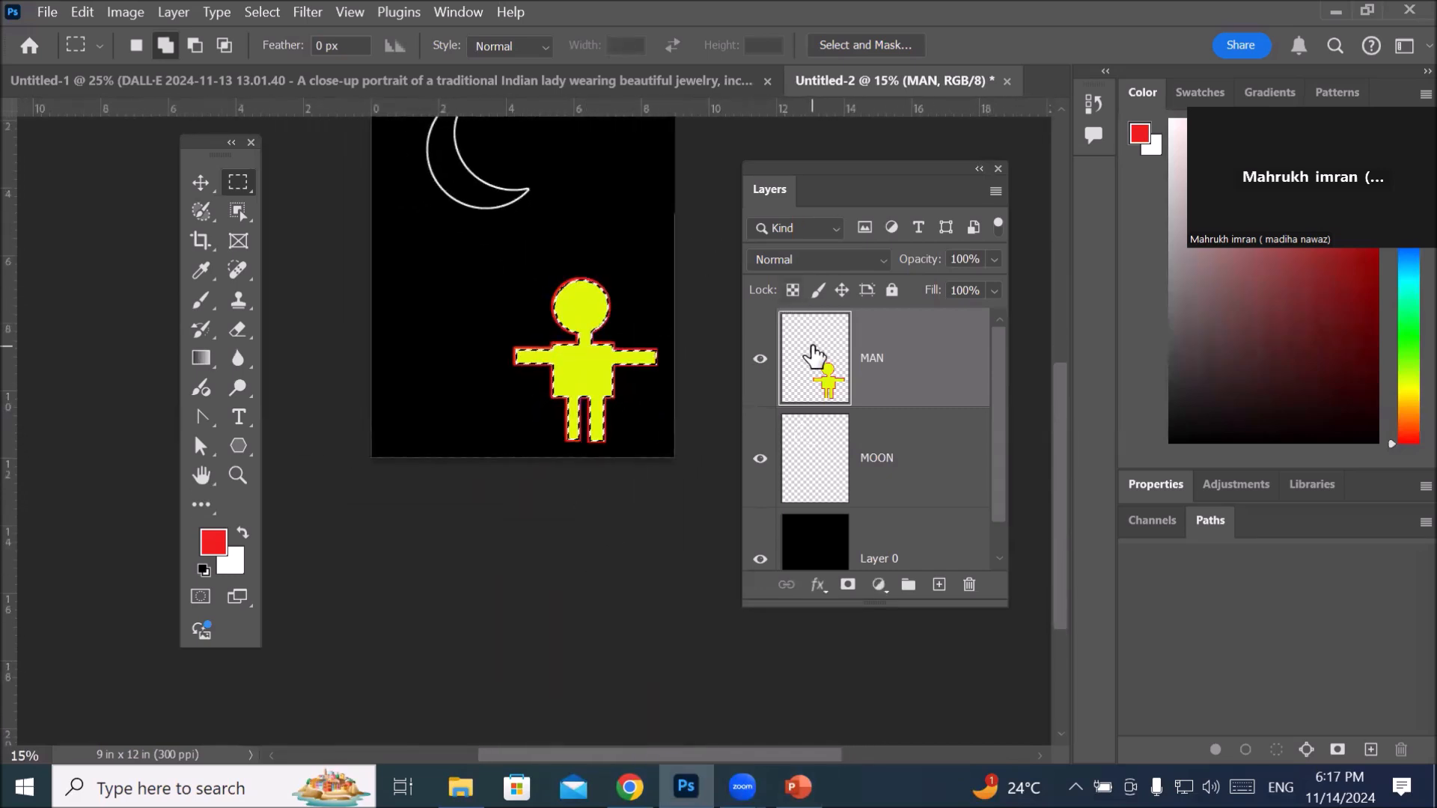
pyautogui.hotkey('ctrl', 'd')
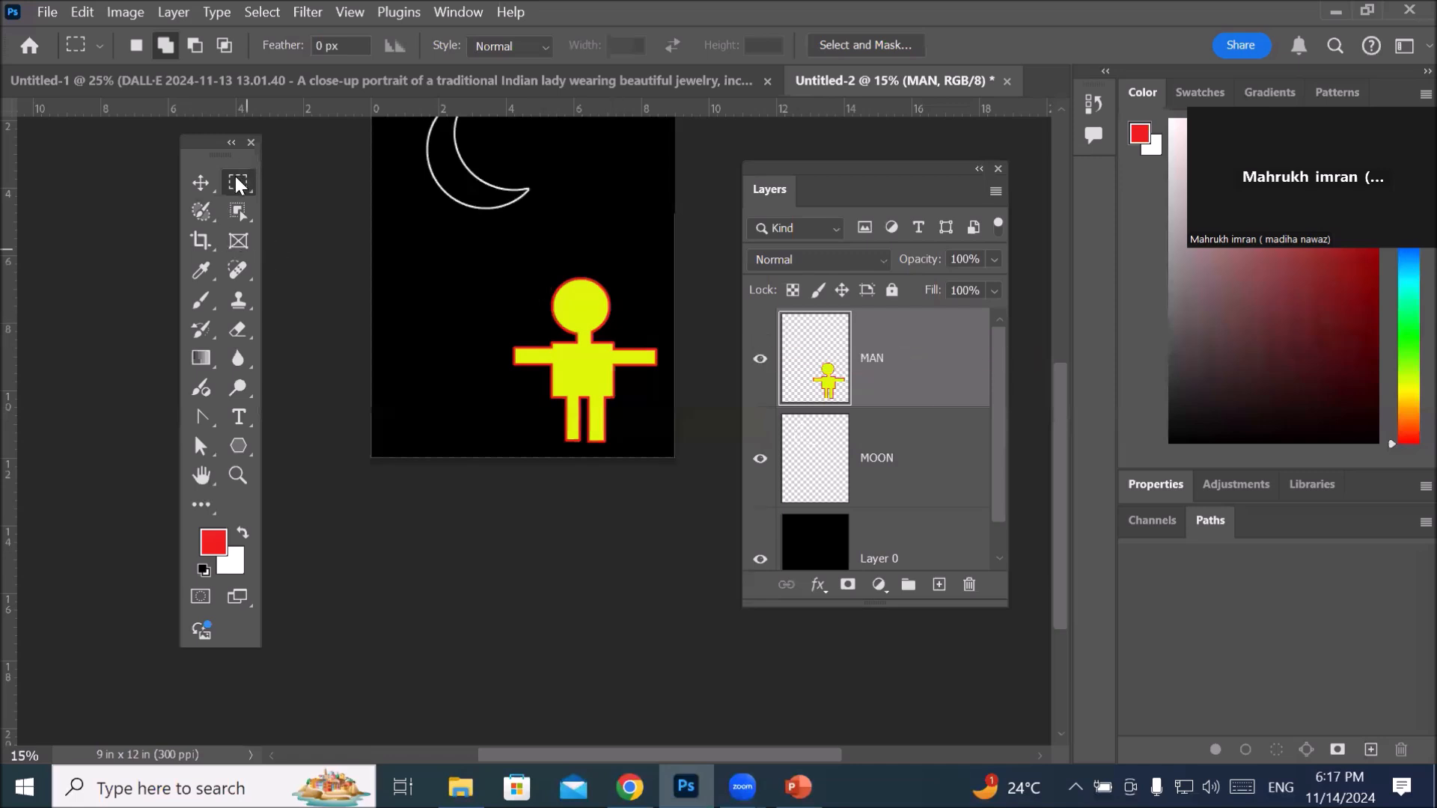
# Step: Create a new layer above MAN and name it Grass
pyautogui.click(202, 204)
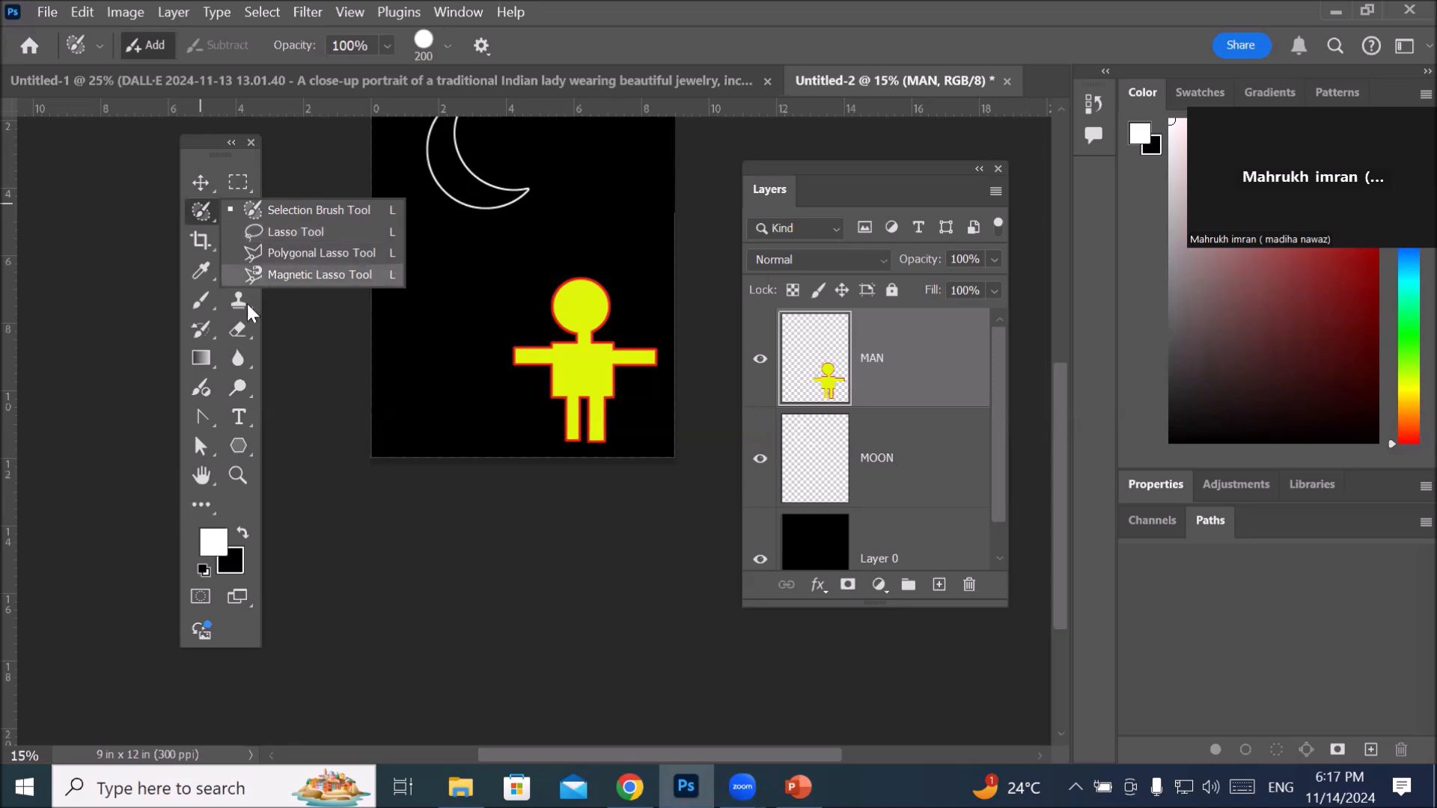
pyautogui.click(853, 374)
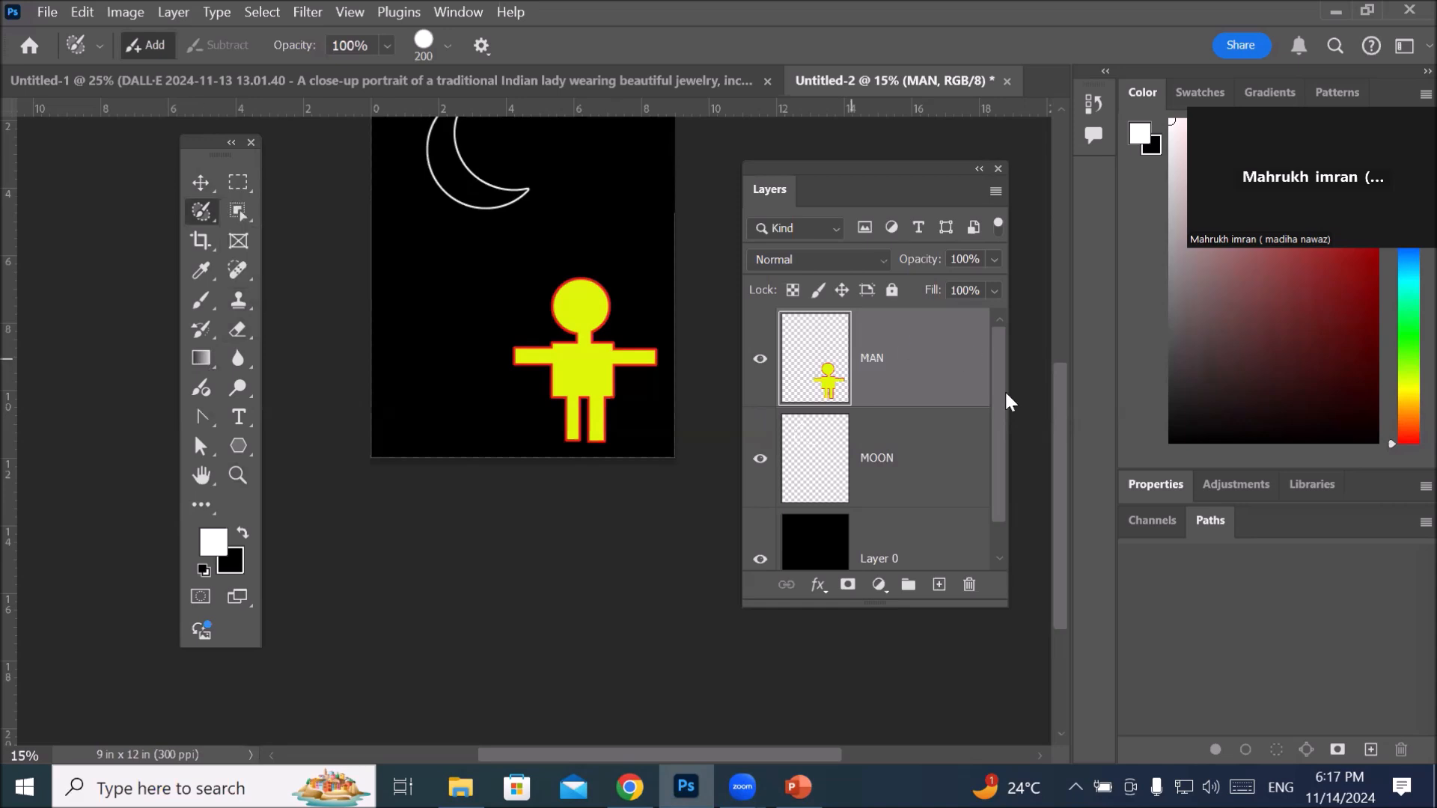
pyautogui.click(938, 585)
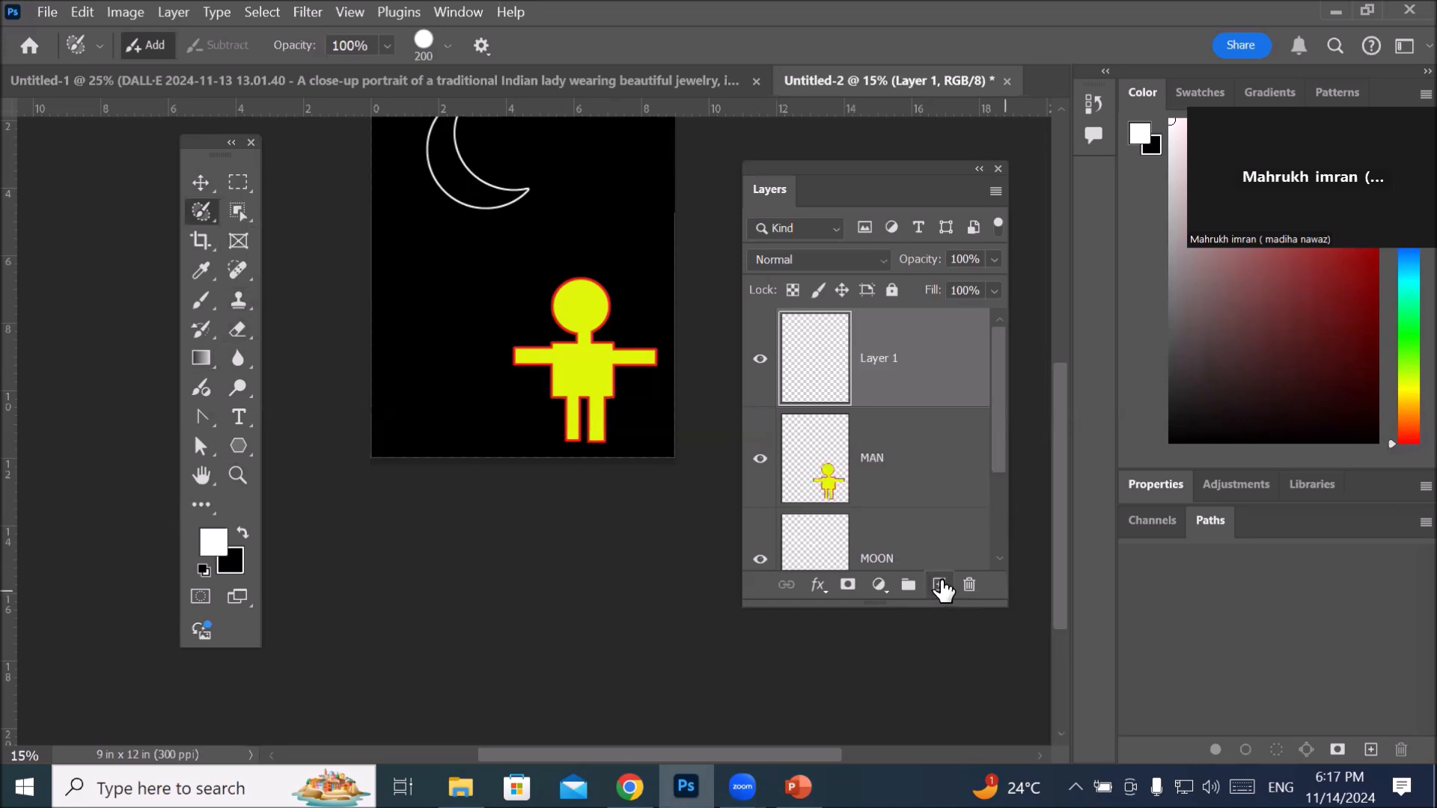
pyautogui.doubleClick(880, 358)
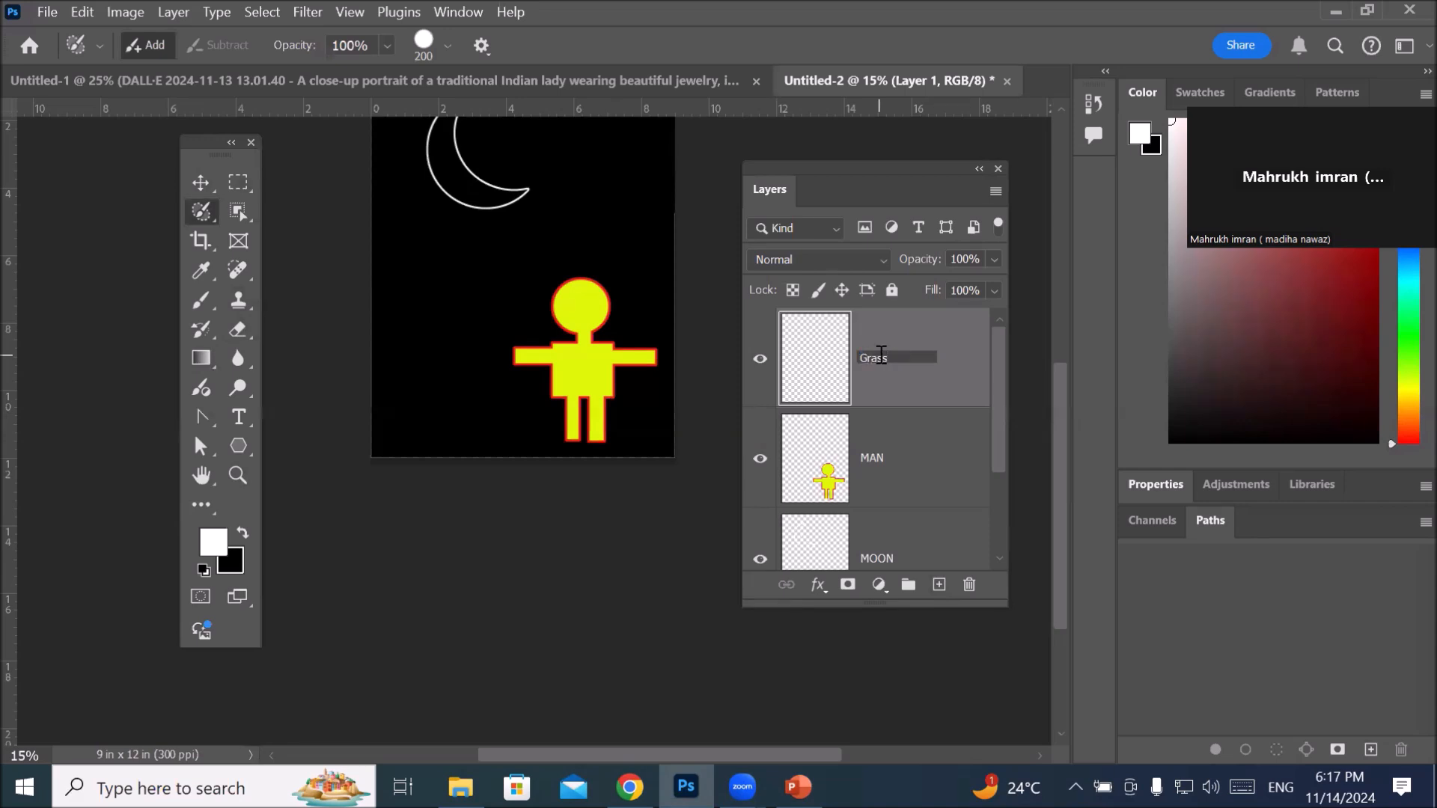
pyautogui.press('Return')
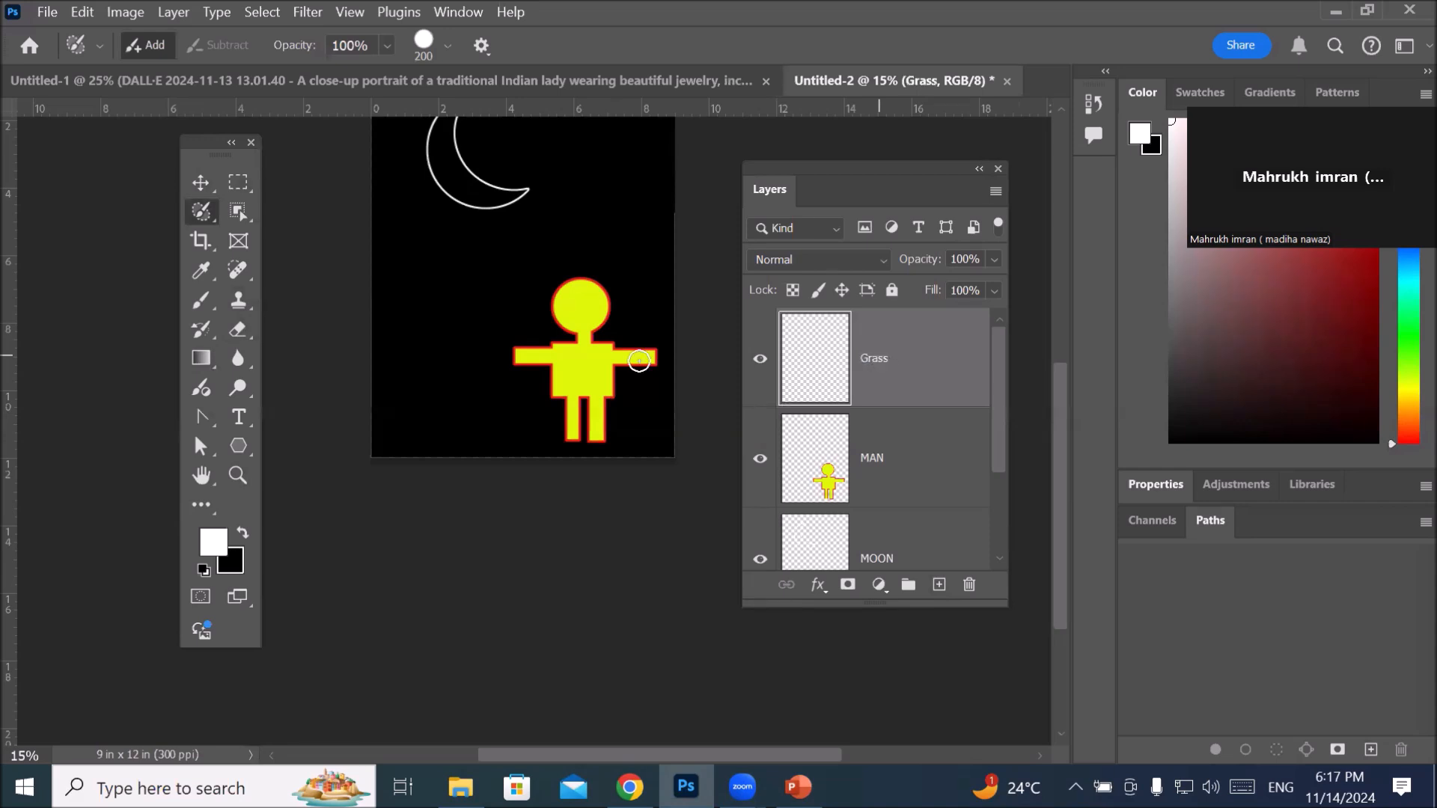
# Step: Activate the Lasso tool for freehand selection on the Grass layer, with the whole canvas in view
pyautogui.rightClick(201, 211)
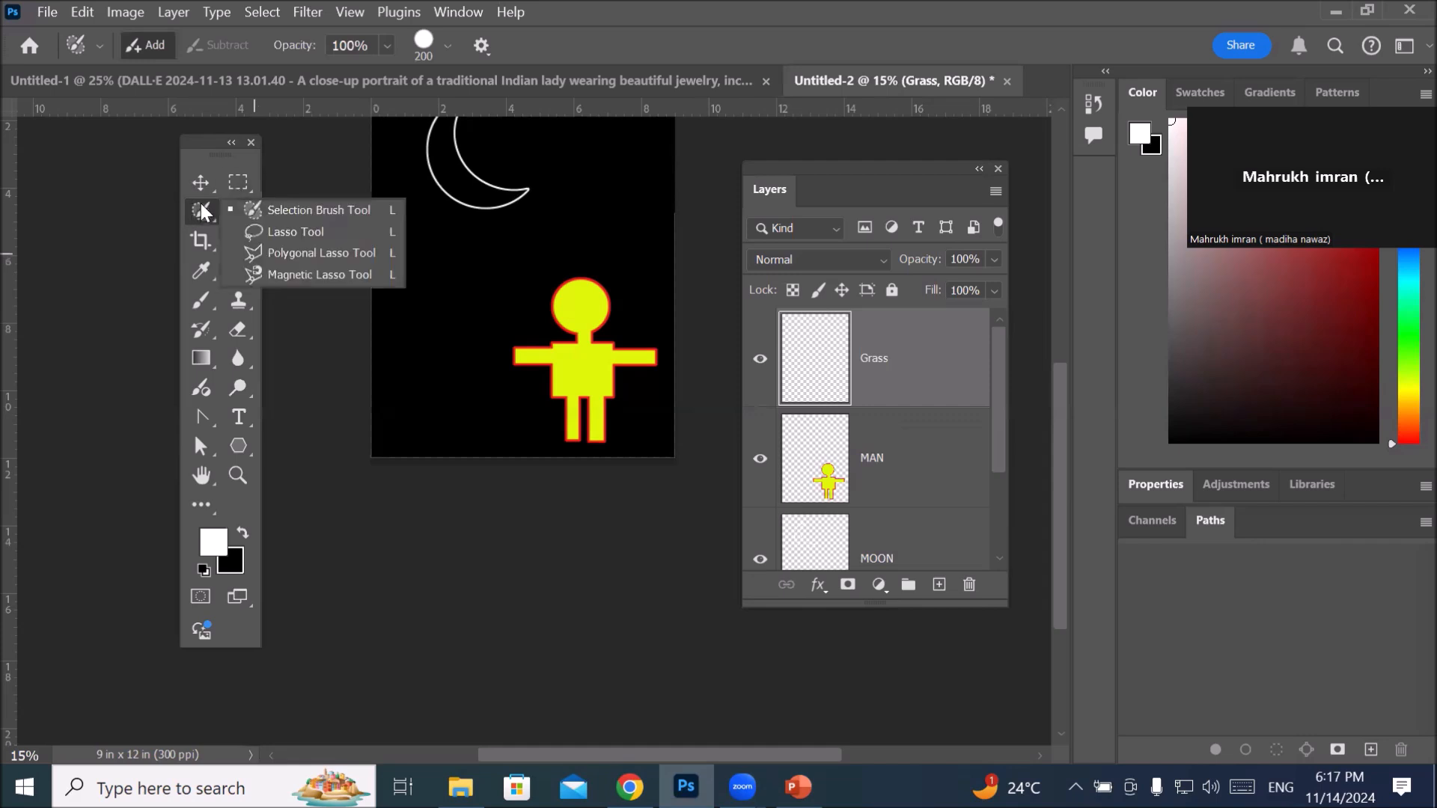
pyautogui.click(296, 232)
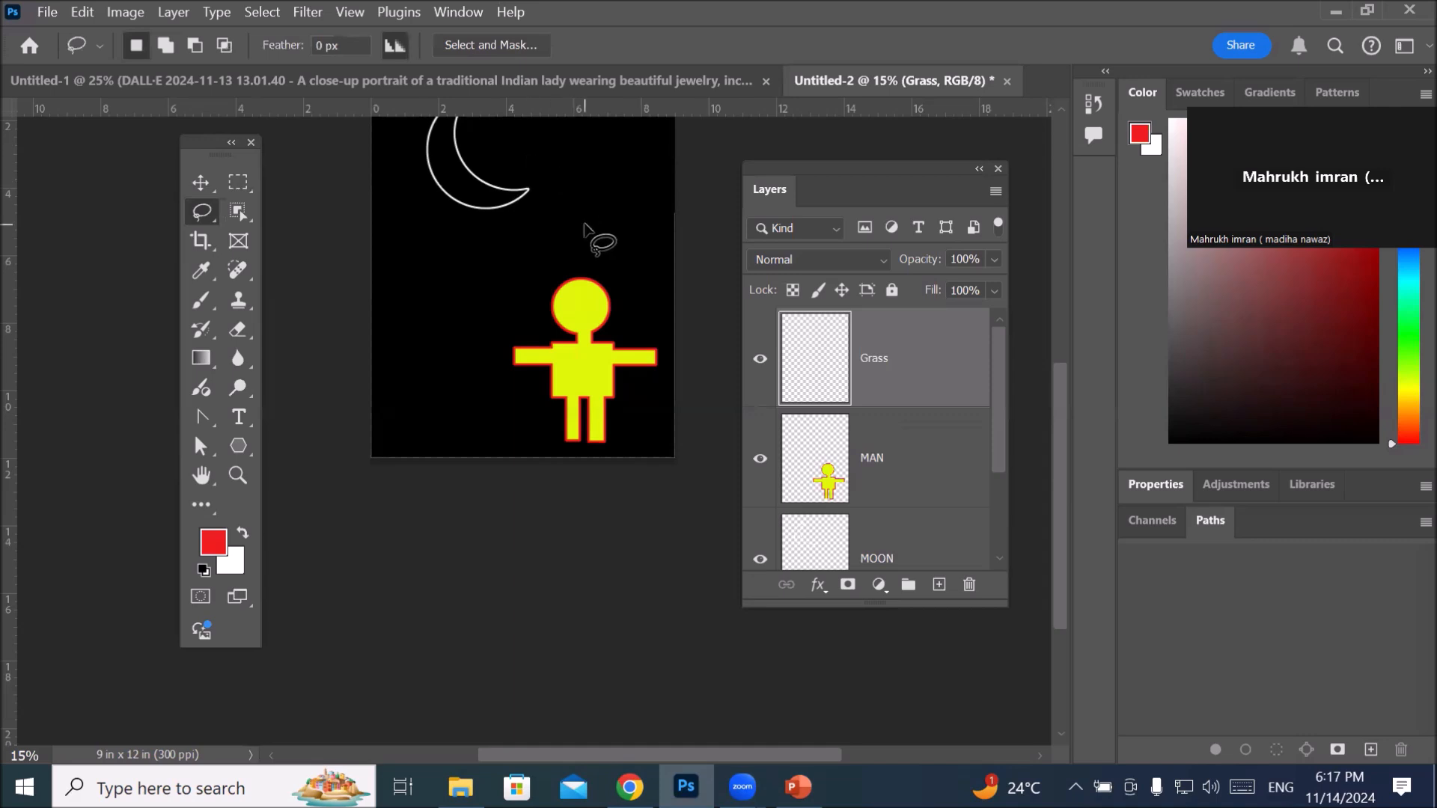
pyautogui.scroll(-2, 657, 154)
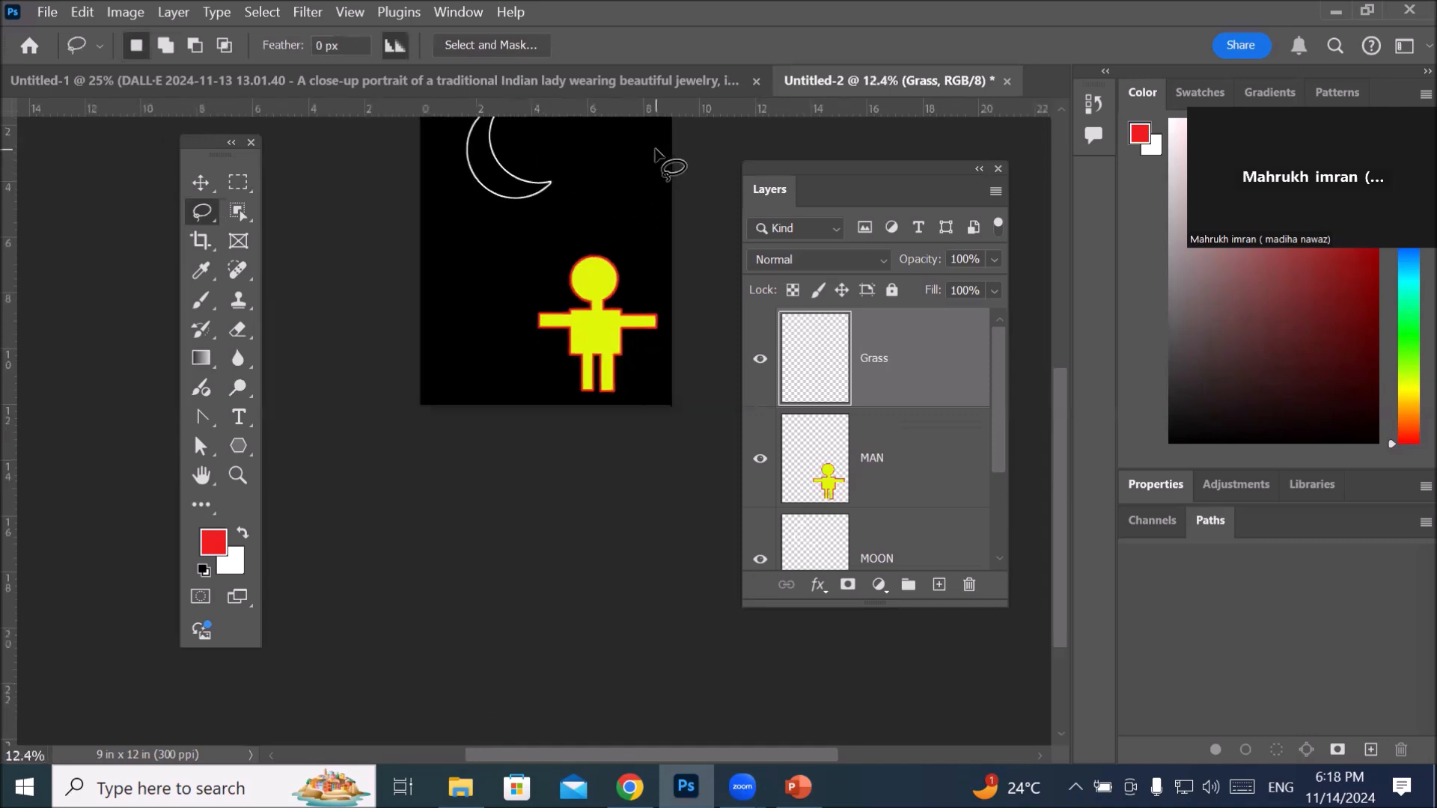
pyautogui.scroll(1, 657, 154)
pyautogui.moveTo(620, 151); pyautogui.dragTo(552, 369)
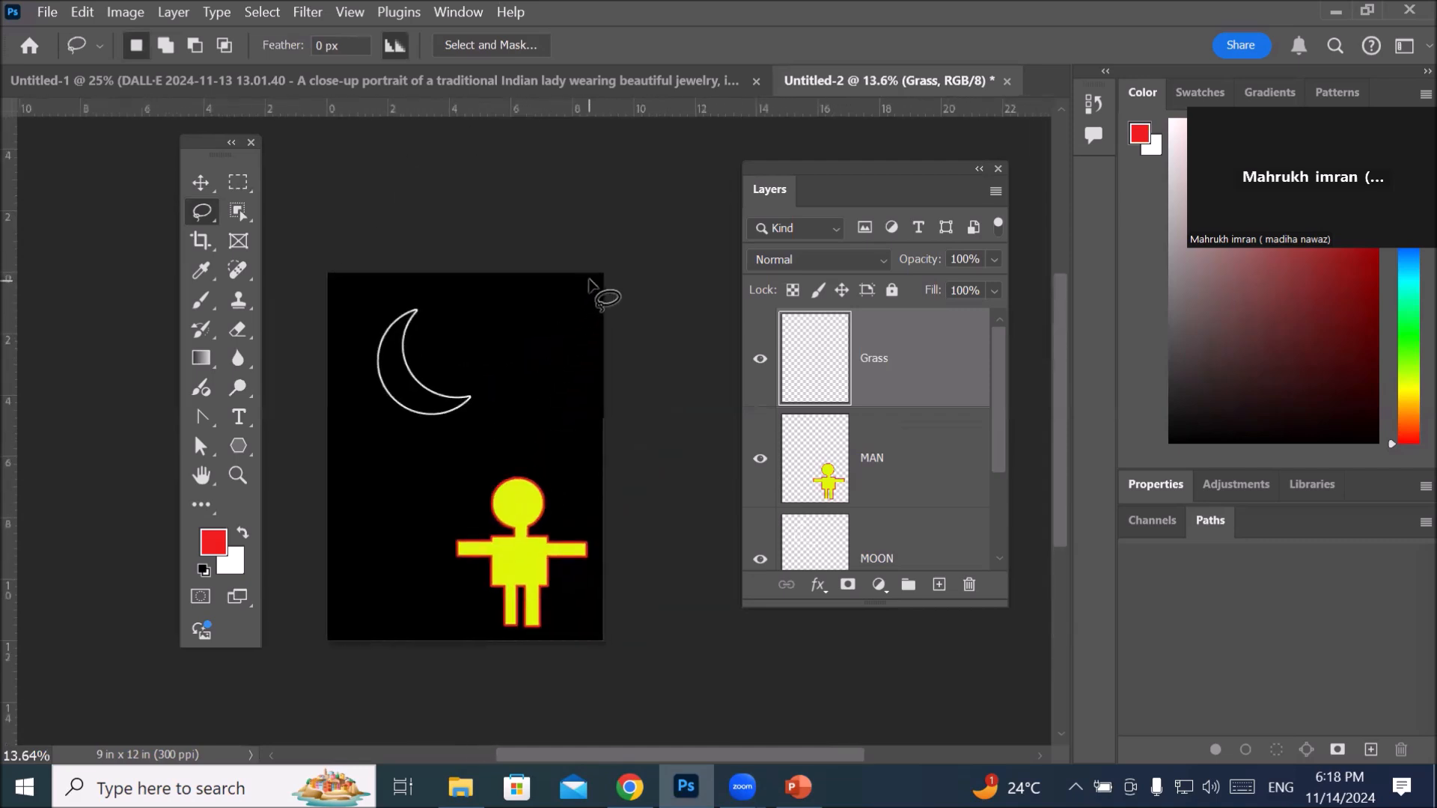
# Step: Try freehand Lasso selections beside the moon and along the canvas's left edge, and deselect them
pyautogui.moveTo(592, 279)
pyautogui.mouseDown()
pyautogui.moveTo(496, 397)
pyautogui.moveTo(519, 392)
pyautogui.moveTo(595, 290)
pyautogui.mouseUp()
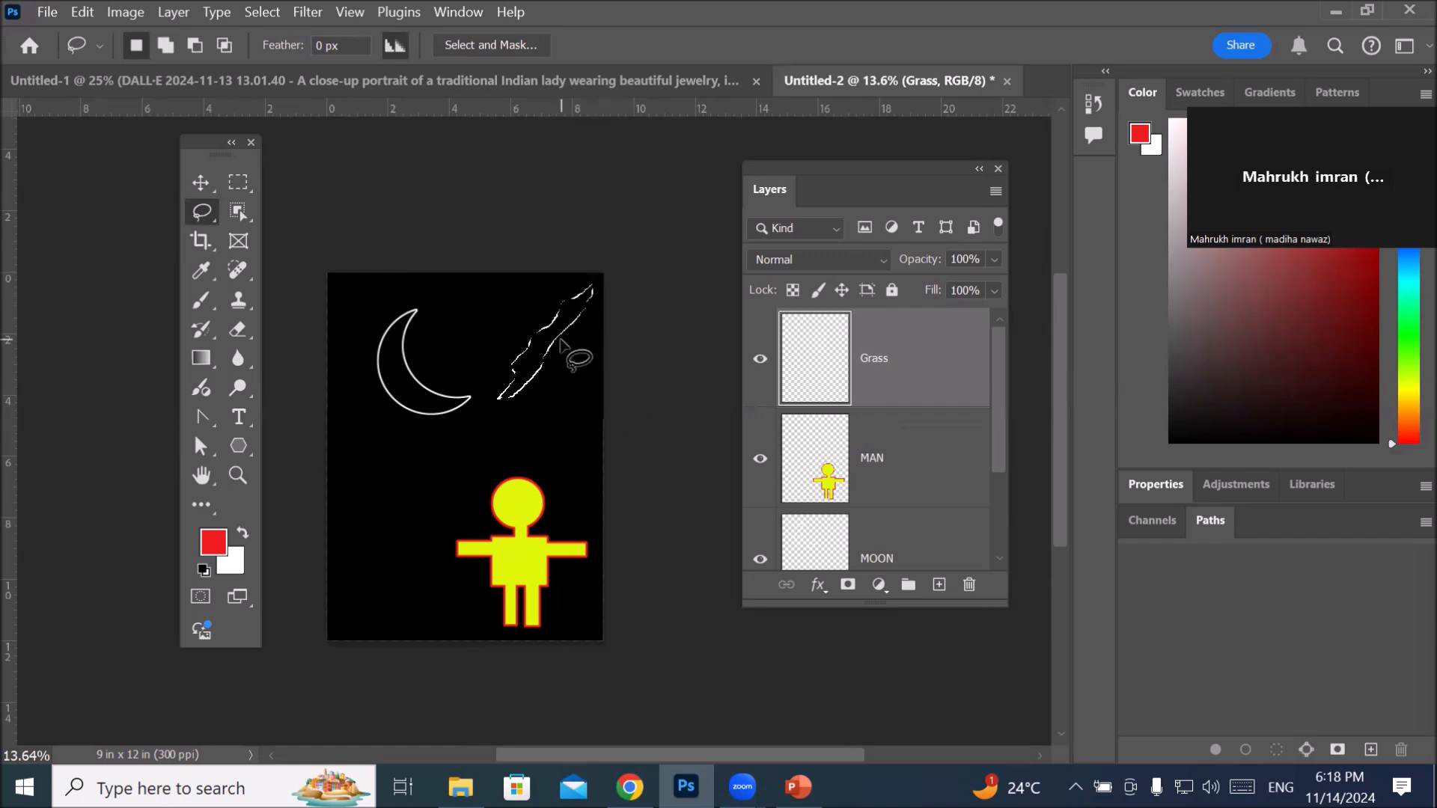
pyautogui.click(363, 470)
pyautogui.moveTo(423, 453); pyautogui.dragTo(519, 447)
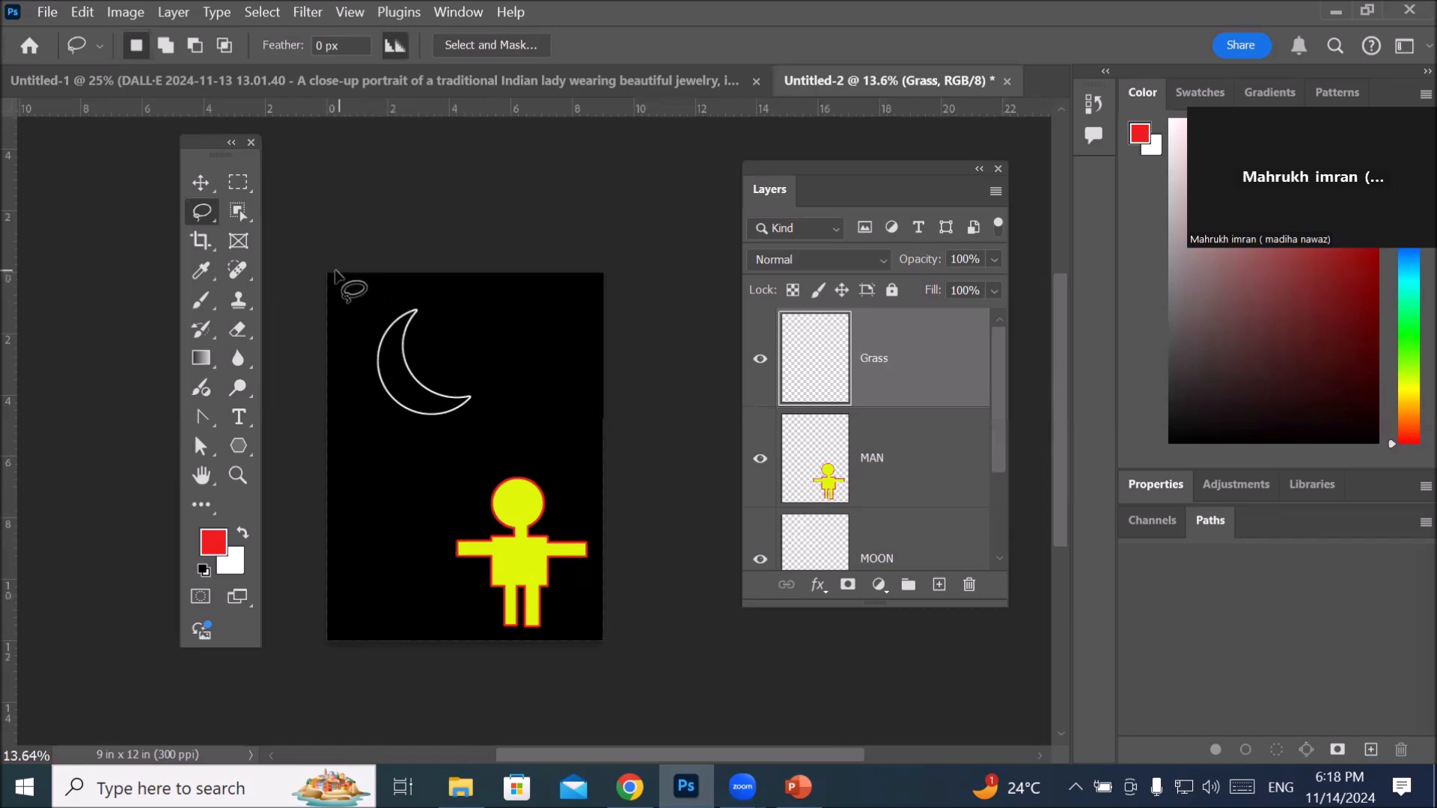
pyautogui.moveTo(328, 275)
pyautogui.mouseDown()
pyautogui.moveTo(350, 279)
pyautogui.moveTo(365, 329)
pyautogui.moveTo(367, 621)
pyautogui.moveTo(337, 636)
pyautogui.mouseUp()
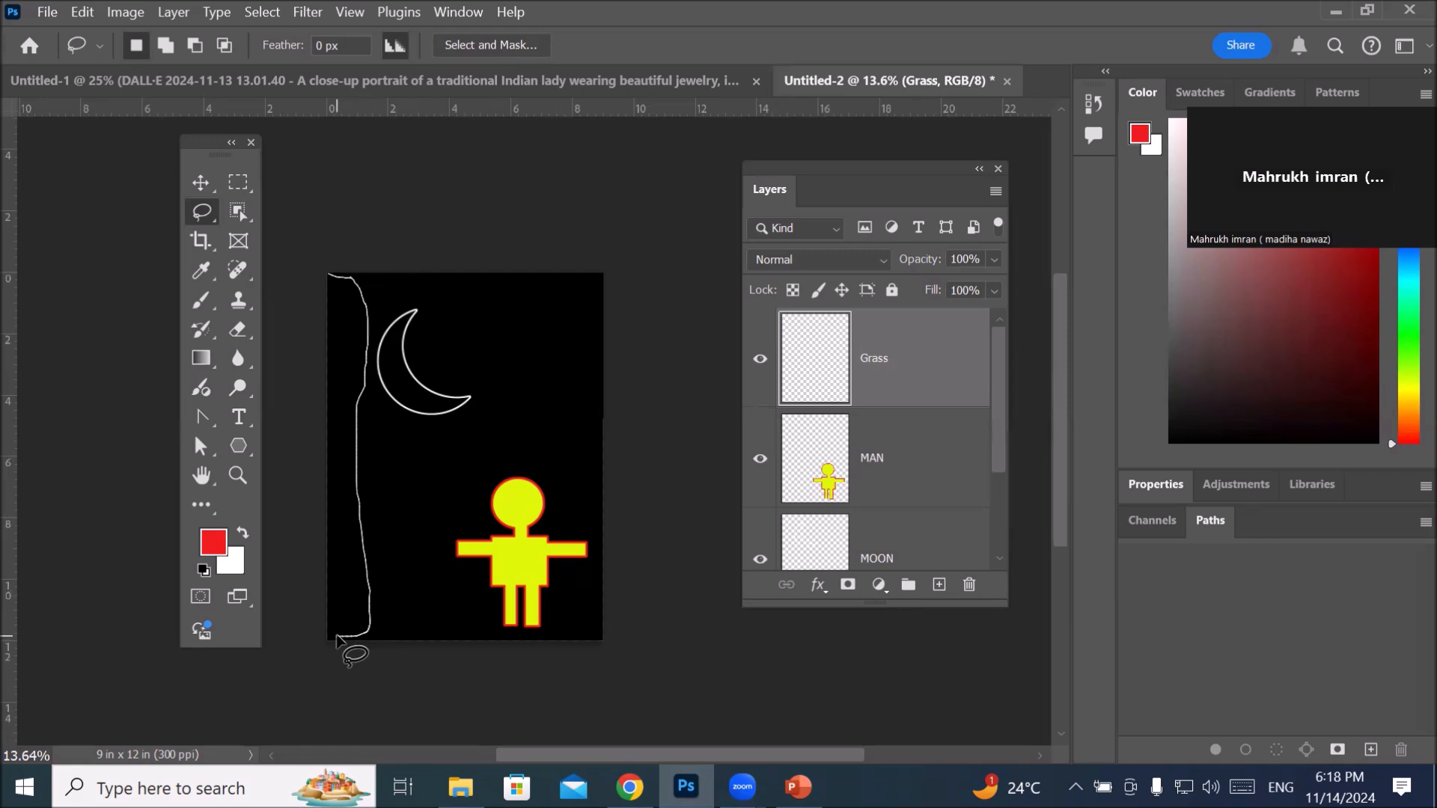
pyautogui.moveTo(336, 637); pyautogui.dragTo(334, 630)
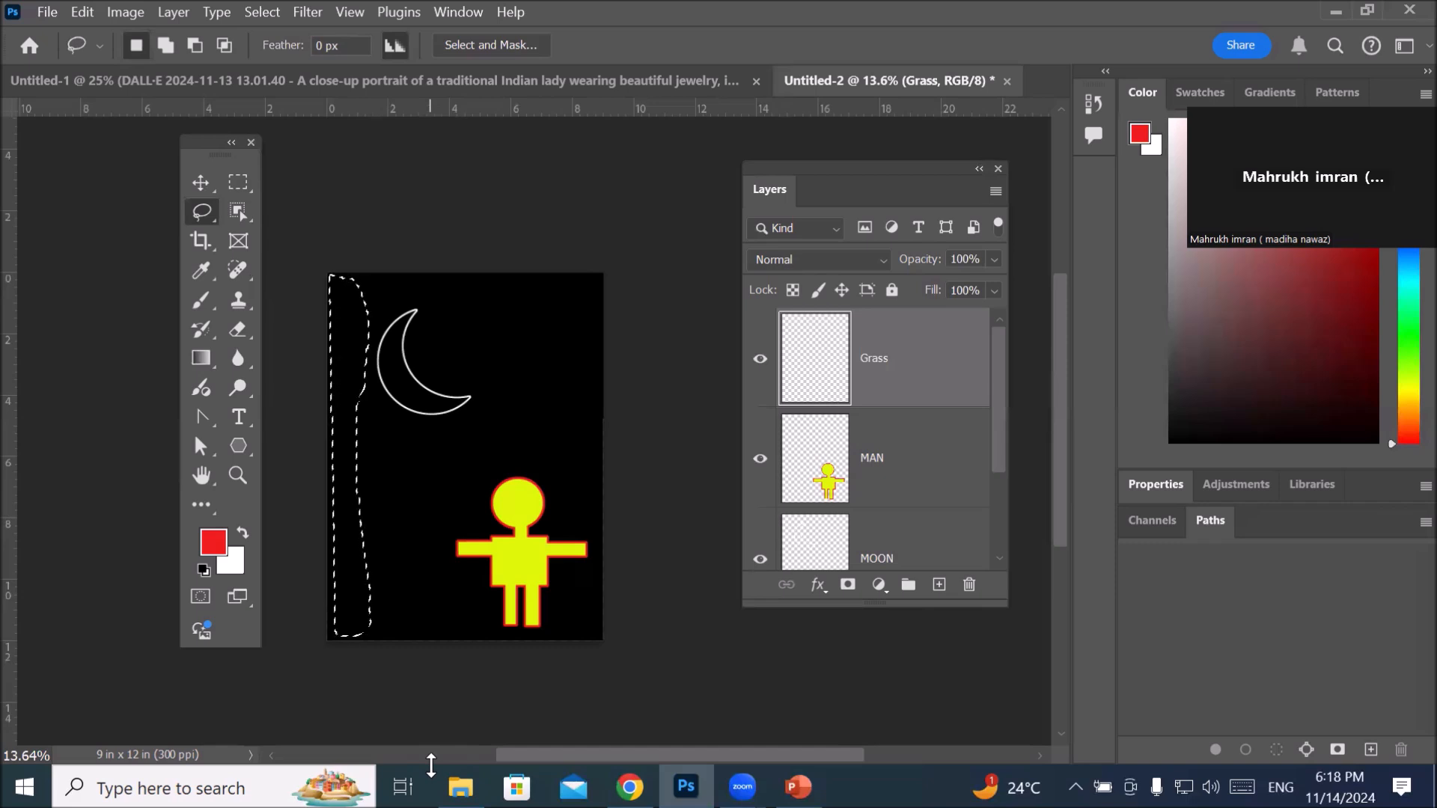
pyautogui.hotkey('ctrl', 'd')
# Step: Lasso an uneven, hilly grass area across the canvas's full width, closing it along the bottom edge
pyautogui.moveTo(606, 580)
pyautogui.mouseDown()
pyautogui.moveTo(466, 587)
pyautogui.moveTo(345, 616)
pyautogui.moveTo(327, 639)
pyautogui.moveTo(608, 647)
pyautogui.mouseUp()
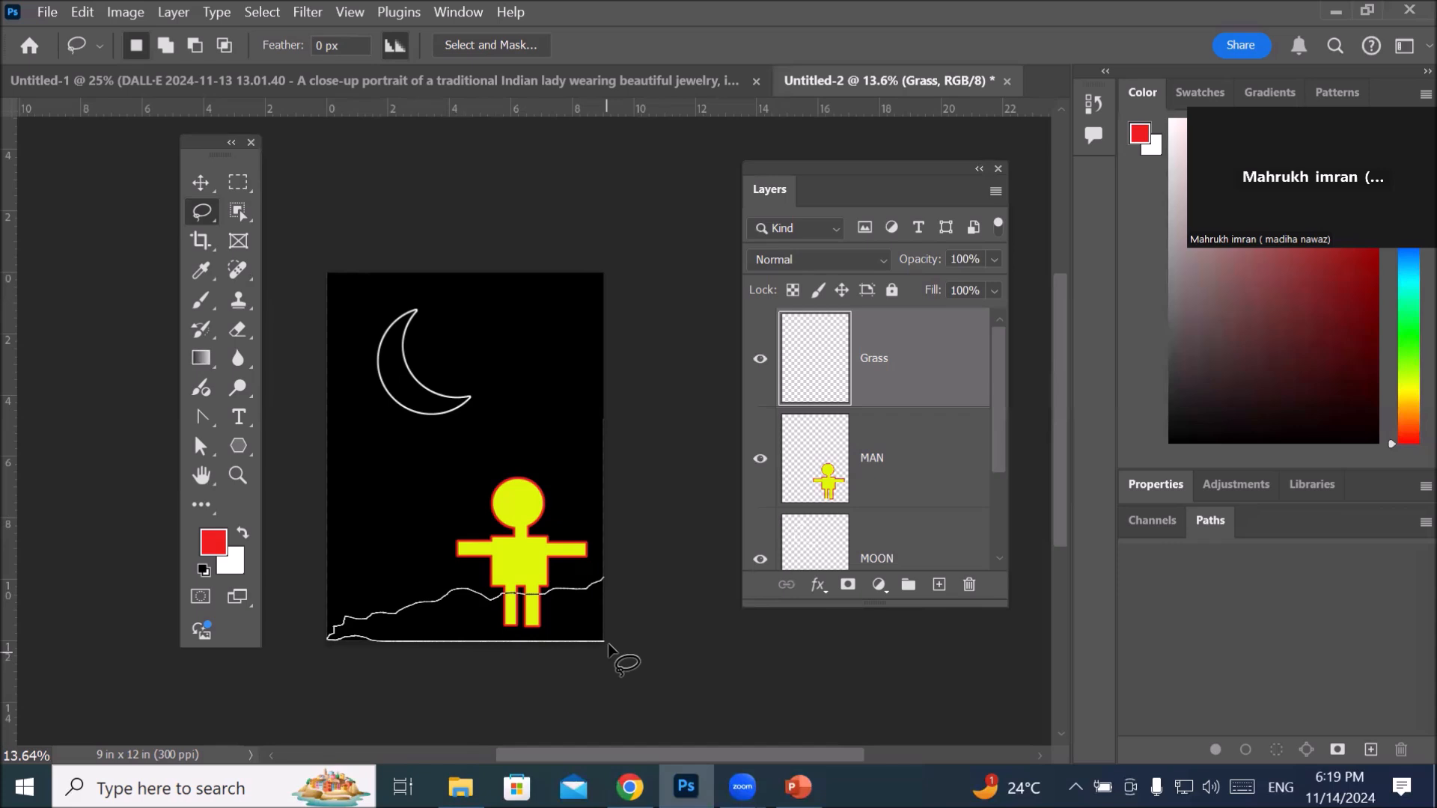
pyautogui.moveTo(608, 644); pyautogui.dragTo(604, 579)
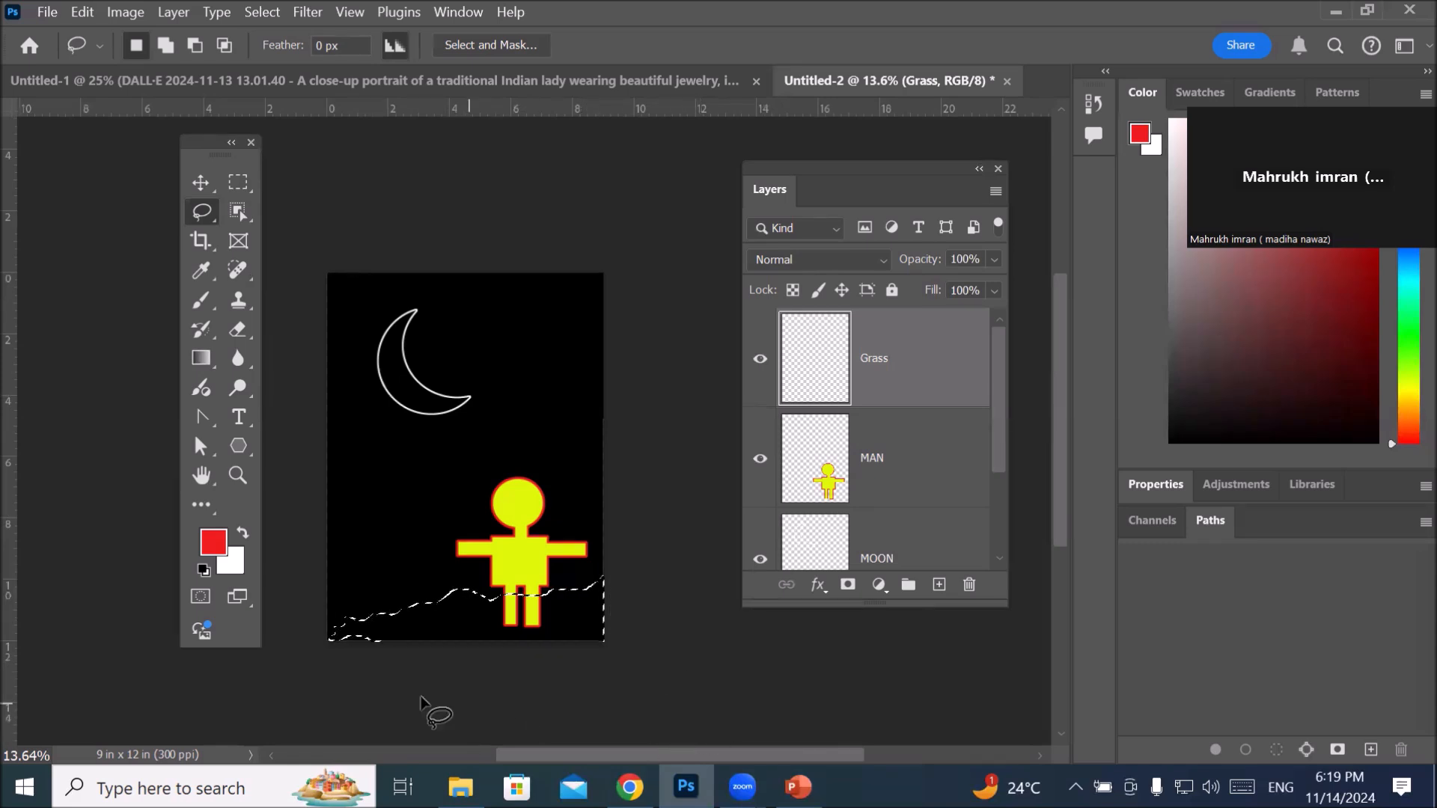
# Step: Add the missed sliver at the canvas's bottom-left corner to the grass selection with the Lasso in Add to Selection mode
pyautogui.scroll(2, 378, 699)
pyautogui.scroll(-2, 299, 715)
pyautogui.scroll(3, 292, 703)
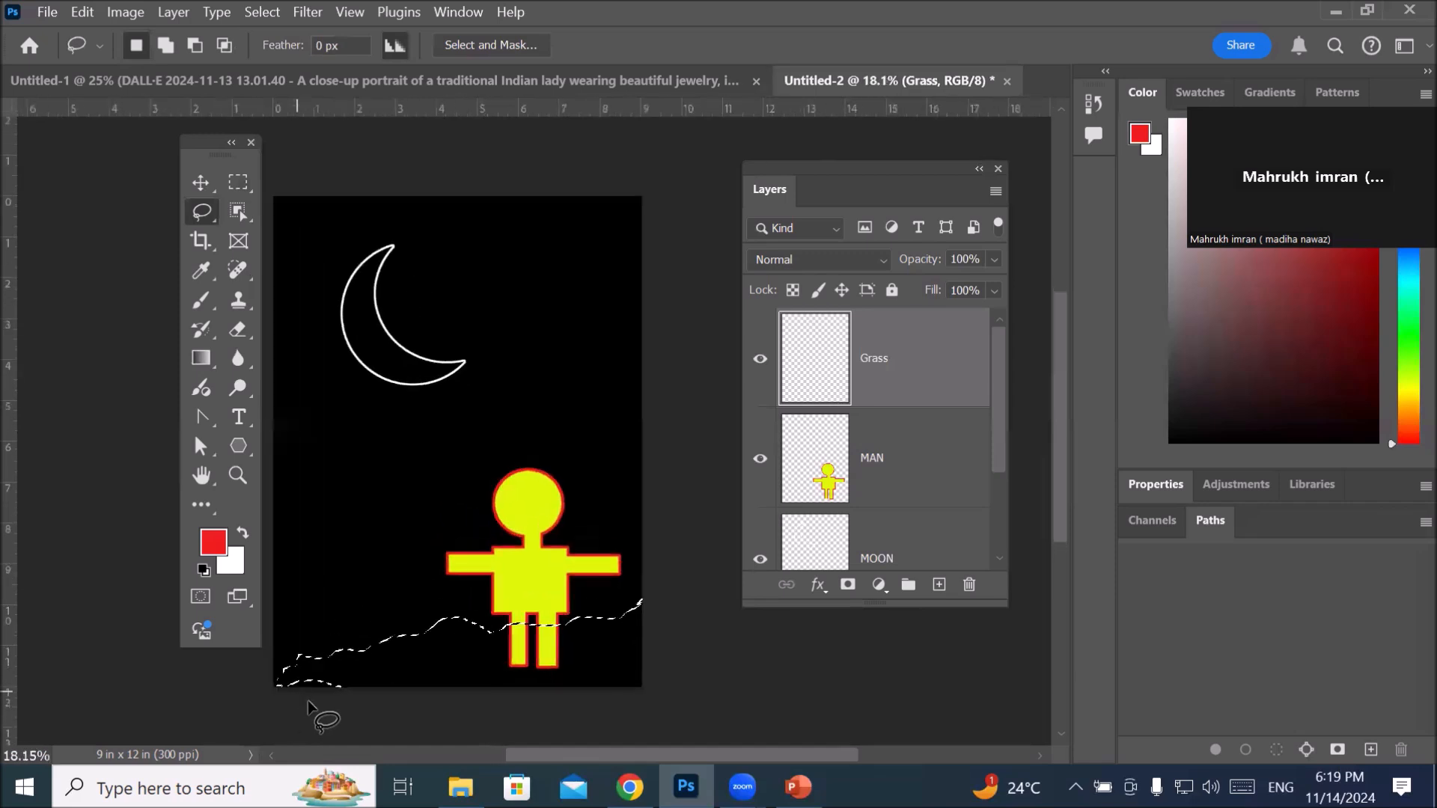
pyautogui.moveTo(431, 551); pyautogui.dragTo(584, 440)
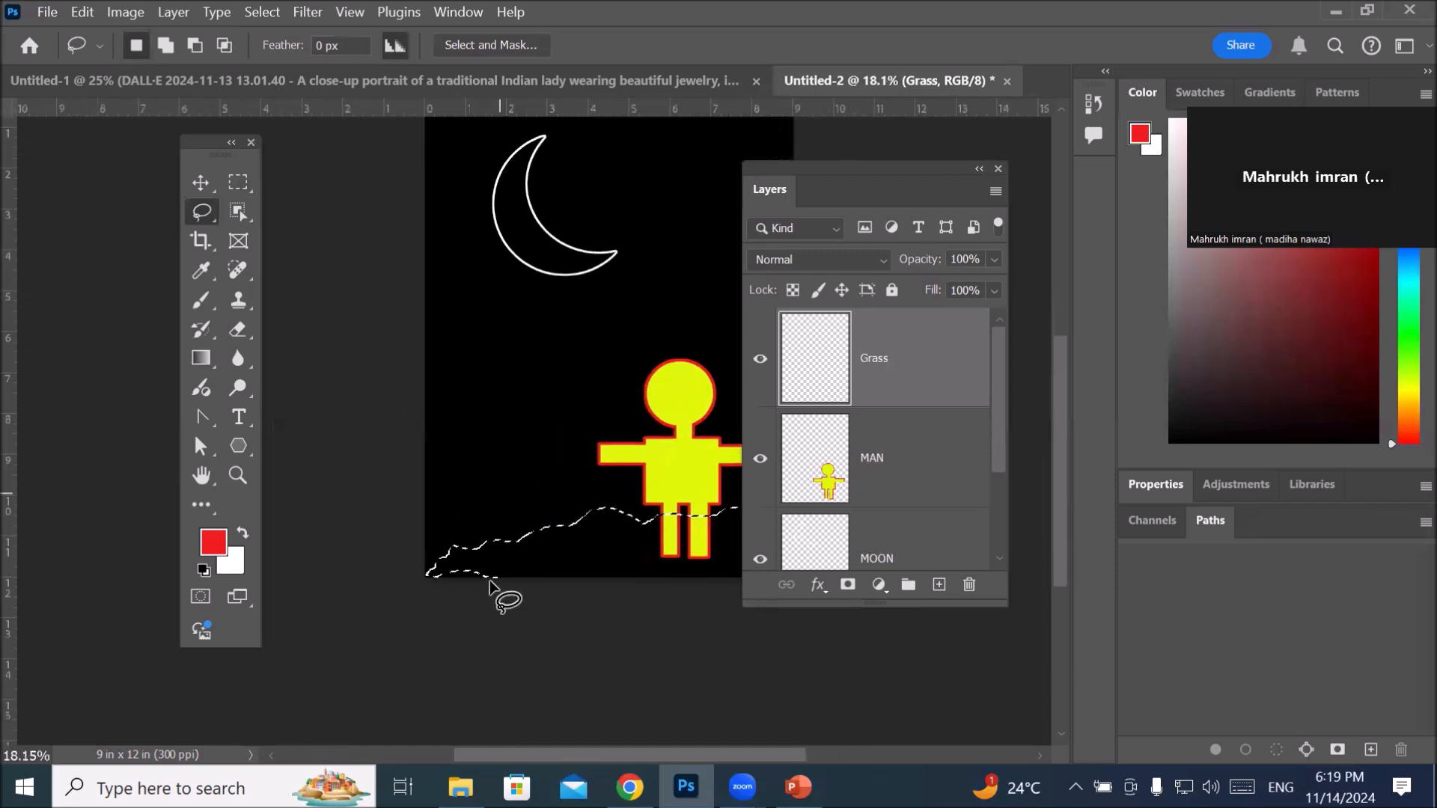
pyautogui.scroll(9, 509, 587)
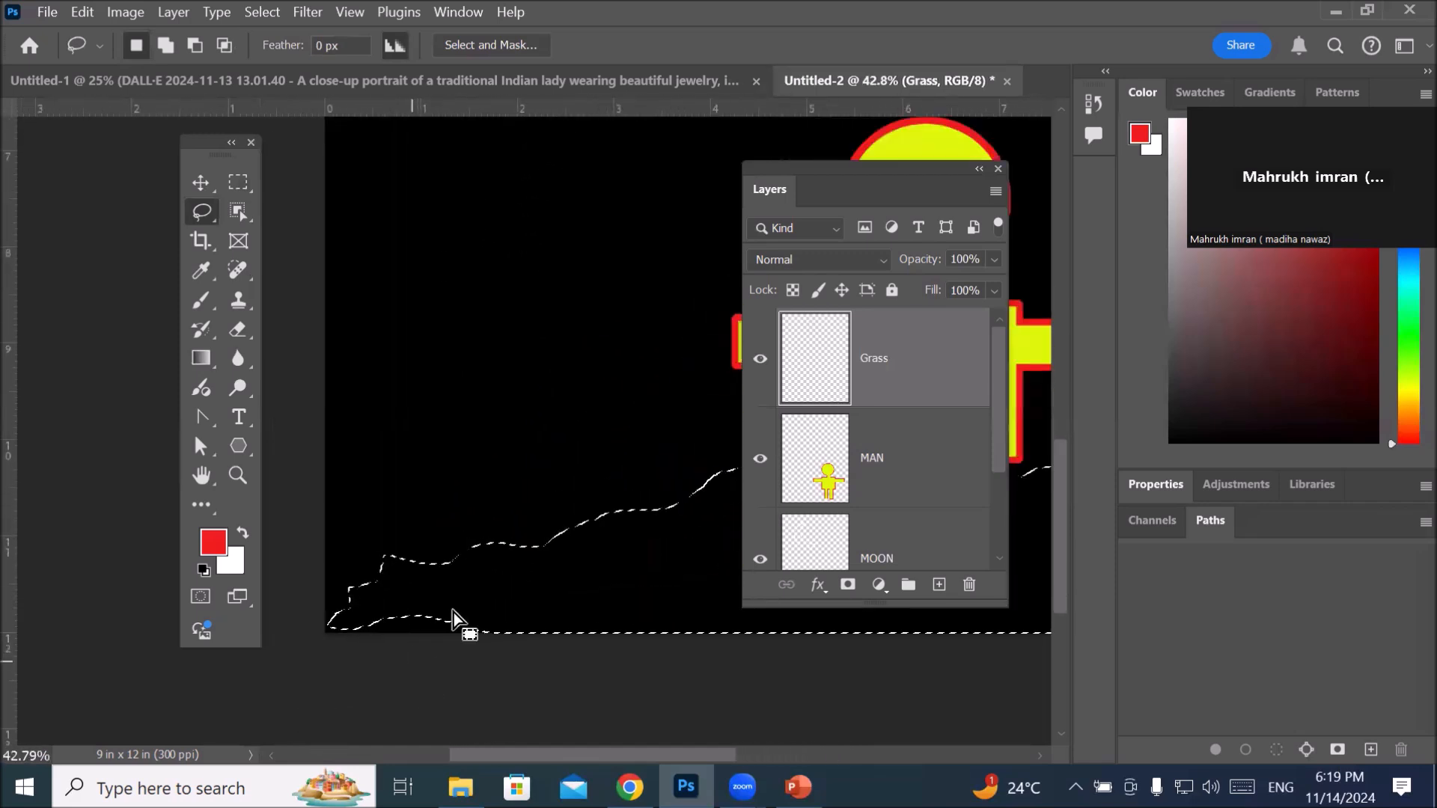
pyautogui.click(165, 45)
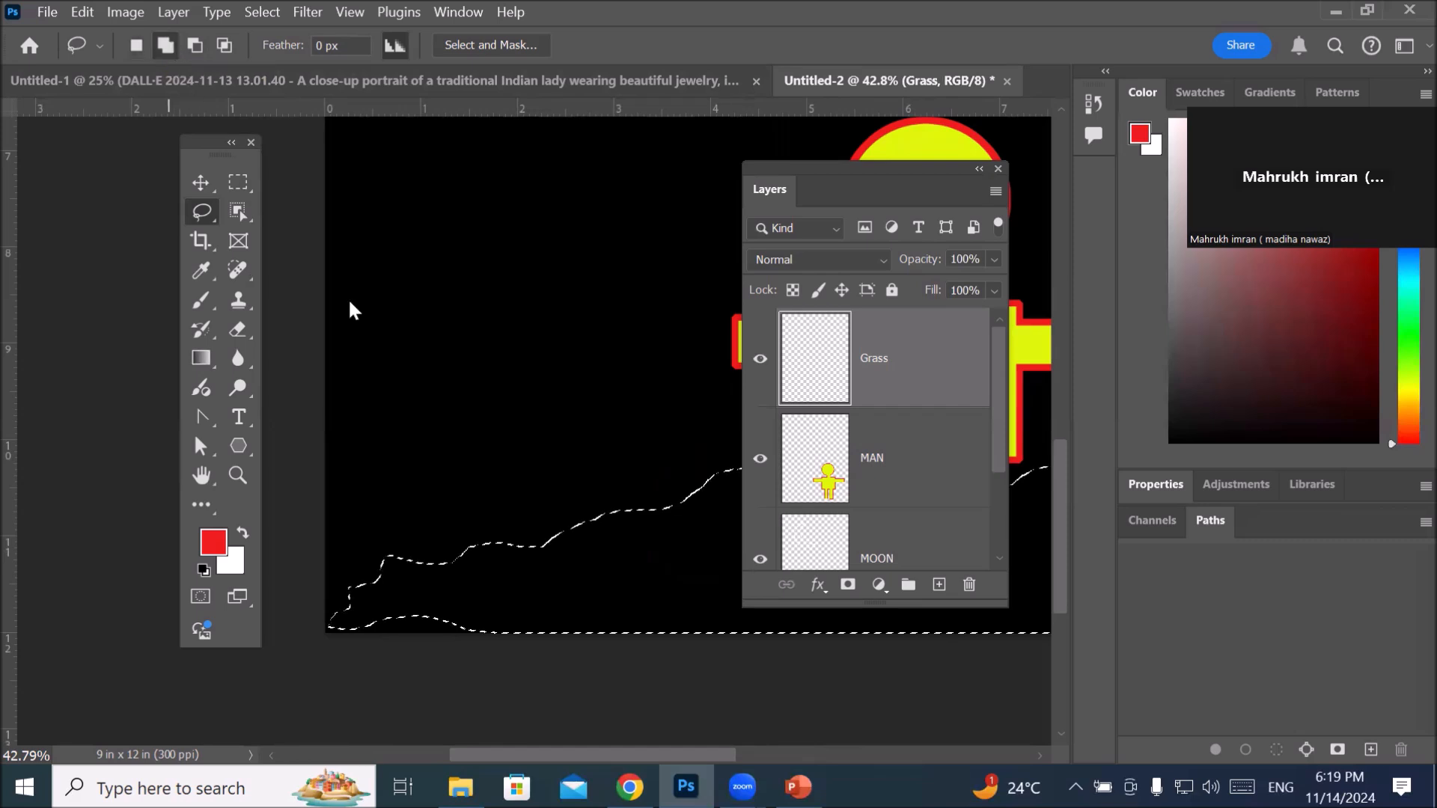
pyautogui.moveTo(465, 610)
pyautogui.mouseDown()
pyautogui.moveTo(473, 631)
pyautogui.moveTo(338, 632)
pyautogui.moveTo(352, 613)
pyautogui.moveTo(415, 608)
pyautogui.moveTo(479, 625)
pyautogui.mouseUp()
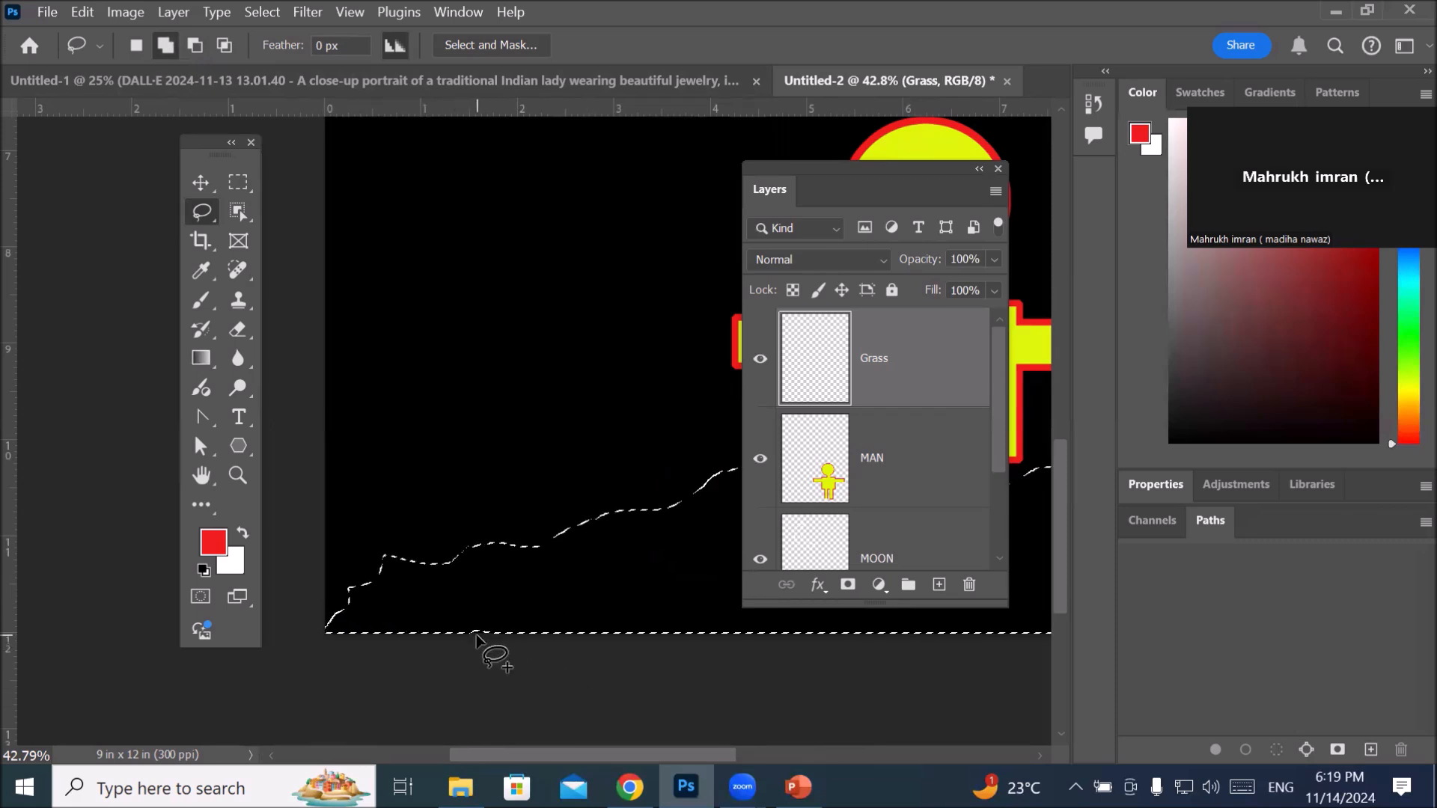
# Step: Subtract a row of small freehand peaks along the bottom edge of the grass selection with the Lasso tool
pyautogui.scroll(-1, 497, 644)
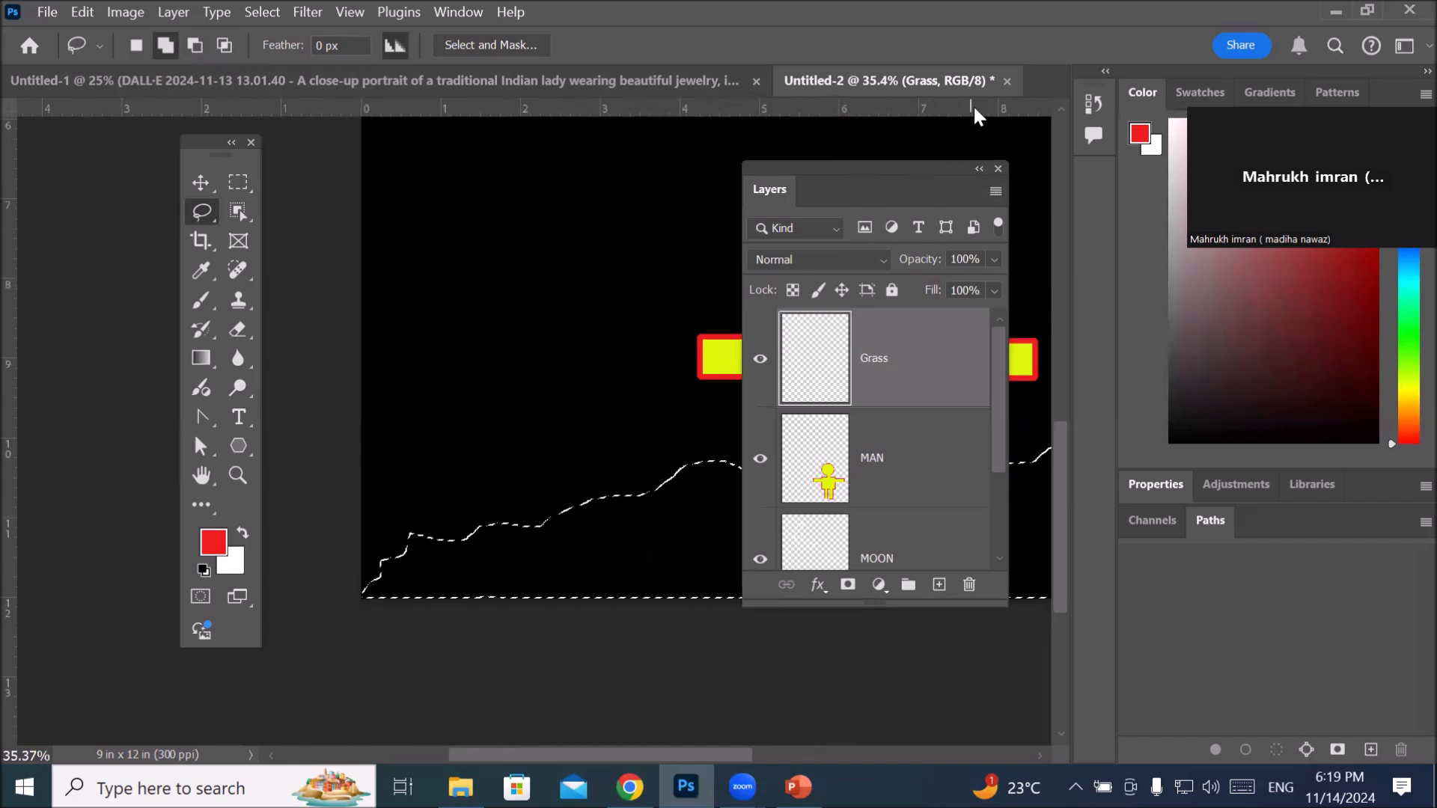
pyautogui.moveTo(894, 175); pyautogui.dragTo(946, 117)
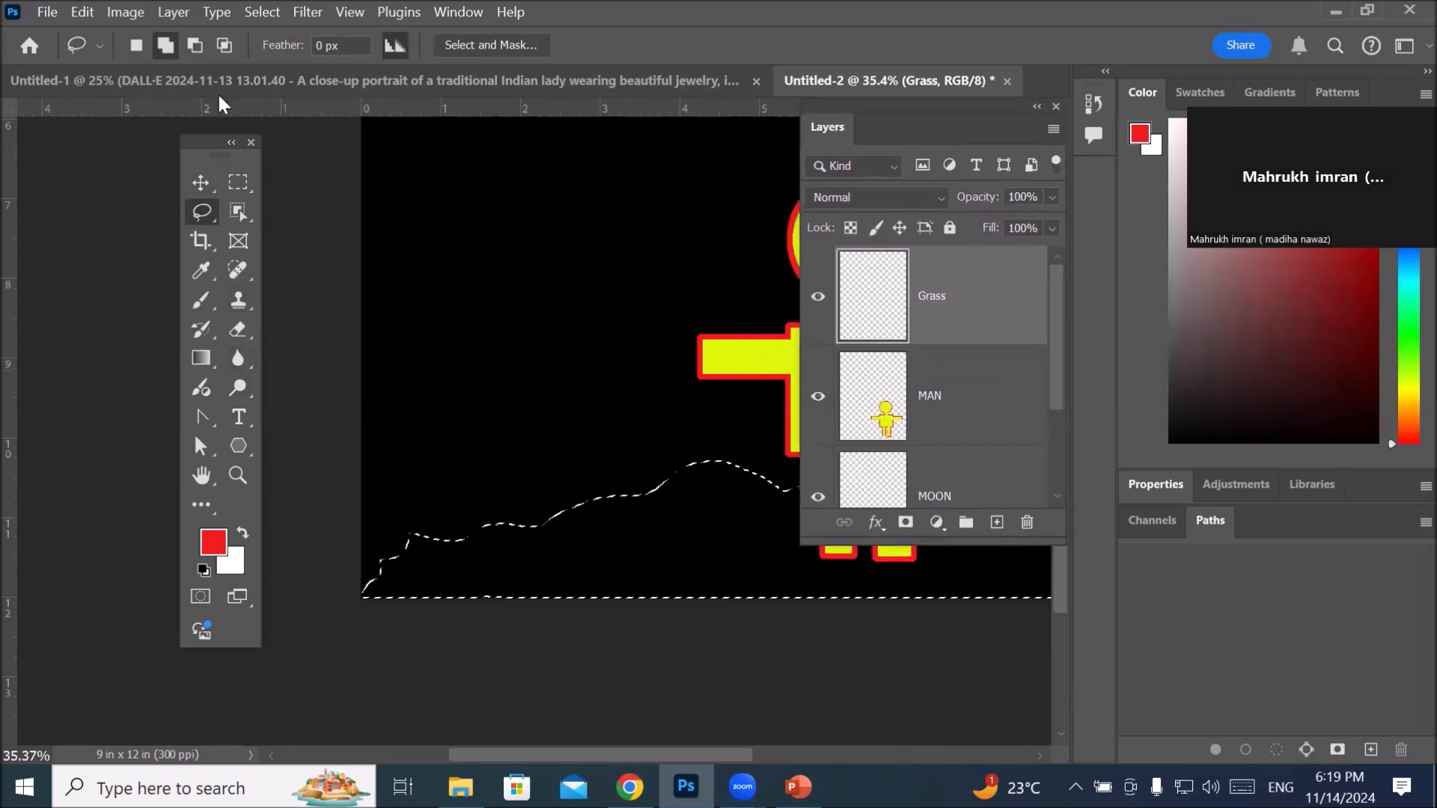
pyautogui.click(193, 46)
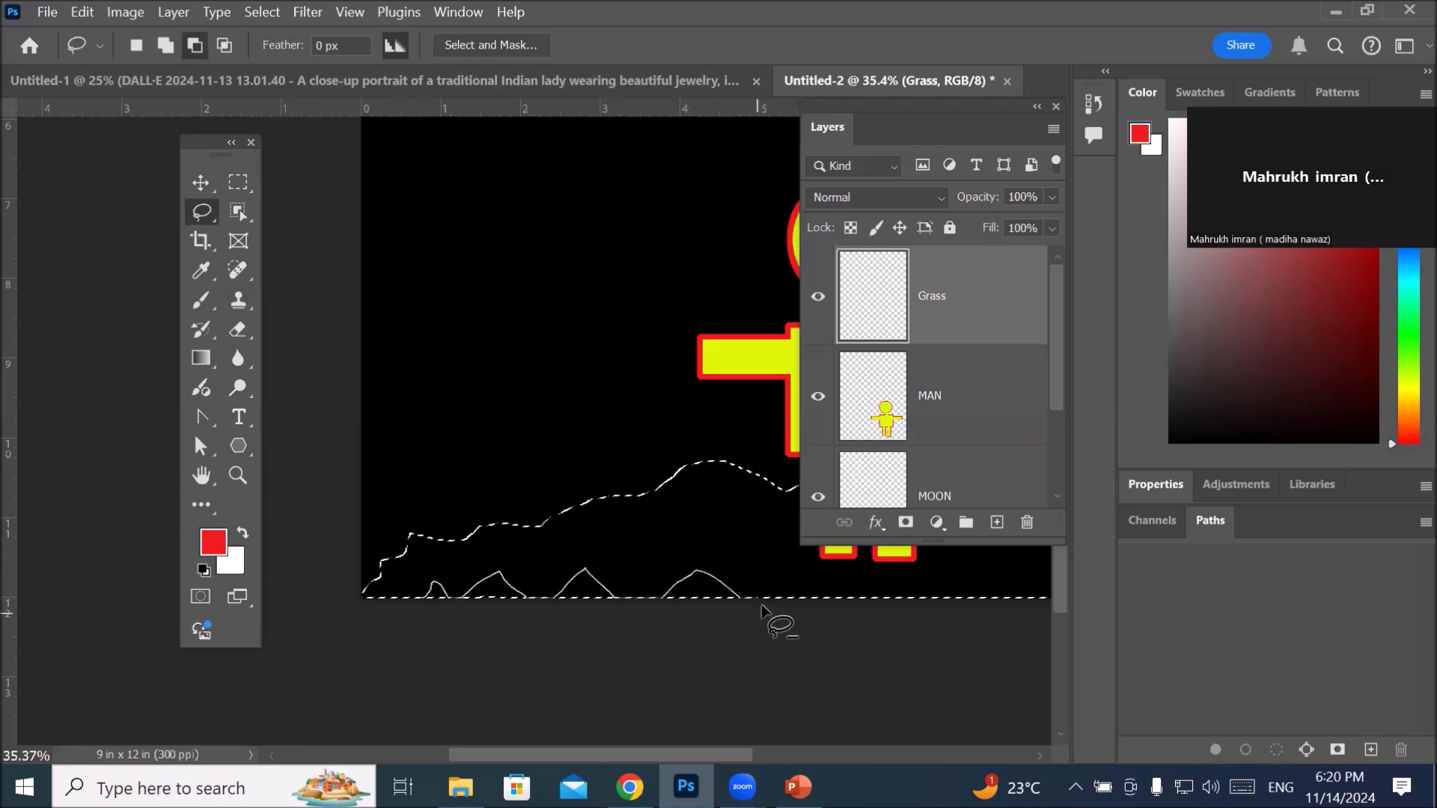
pyautogui.moveTo(831, 601); pyautogui.dragTo(894, 595)
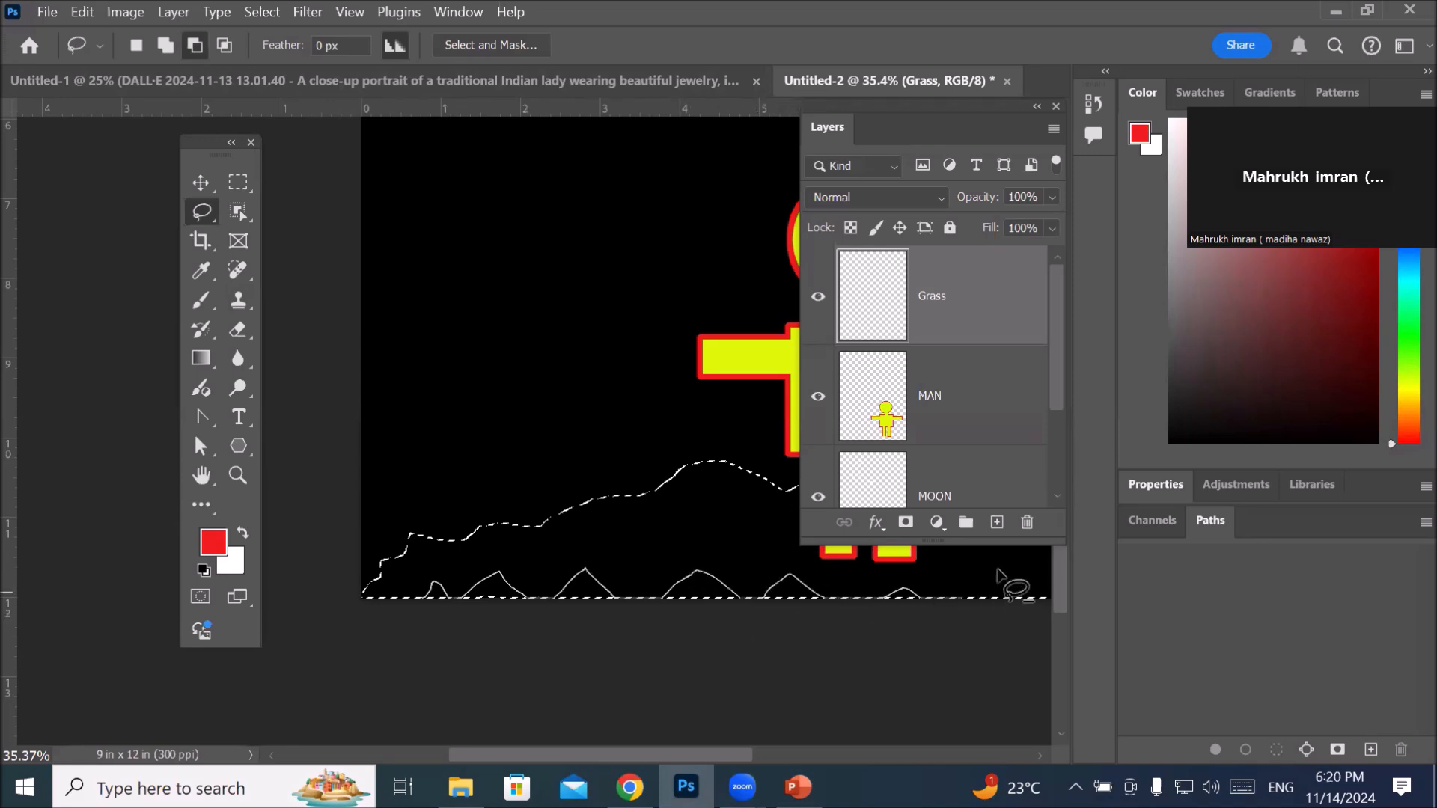
pyautogui.moveTo(1022, 594); pyautogui.dragTo(1048, 606)
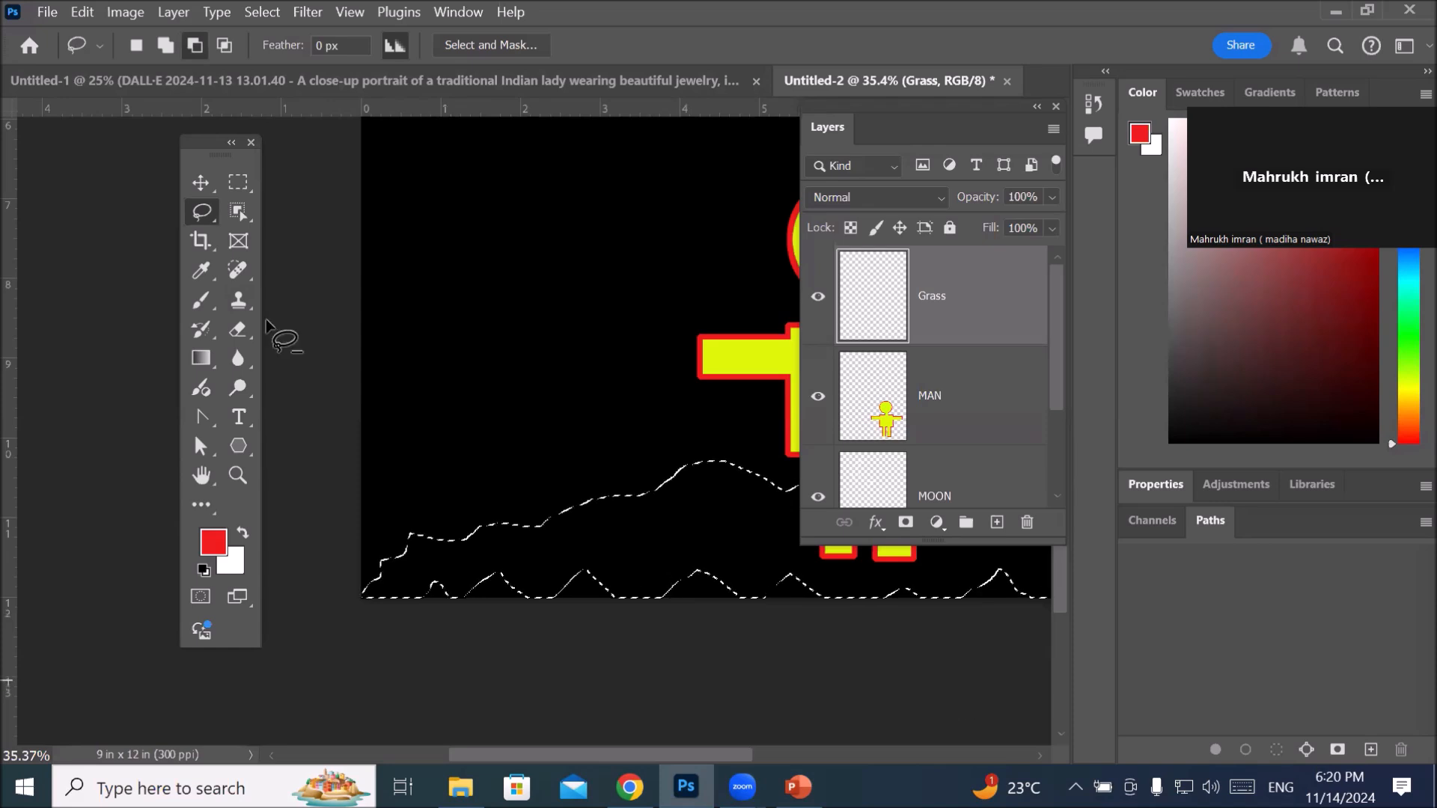
# Step: Set up a Pattern fill for the hilly grass selection on the Grass layer
pyautogui.click(204, 216)
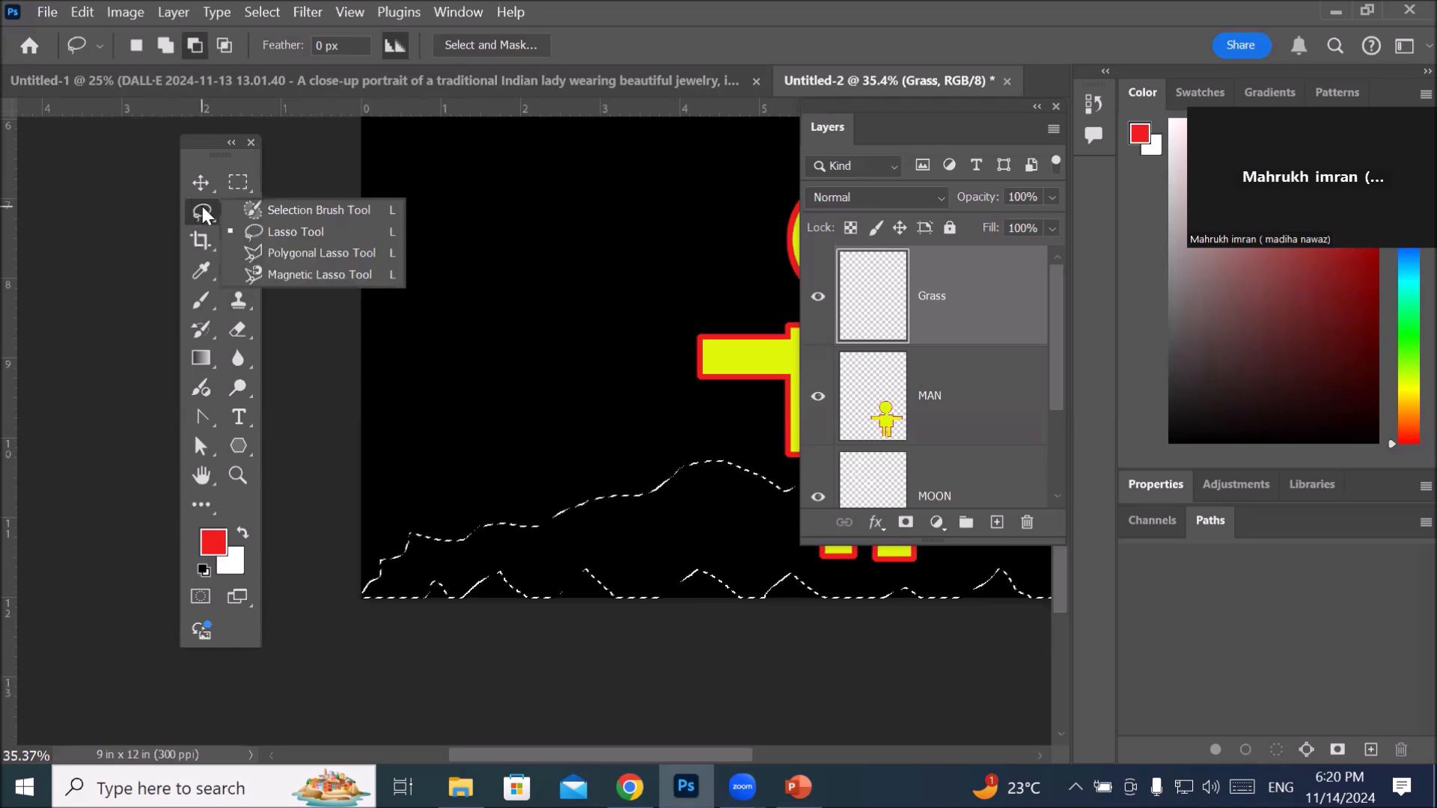
pyautogui.click(258, 233)
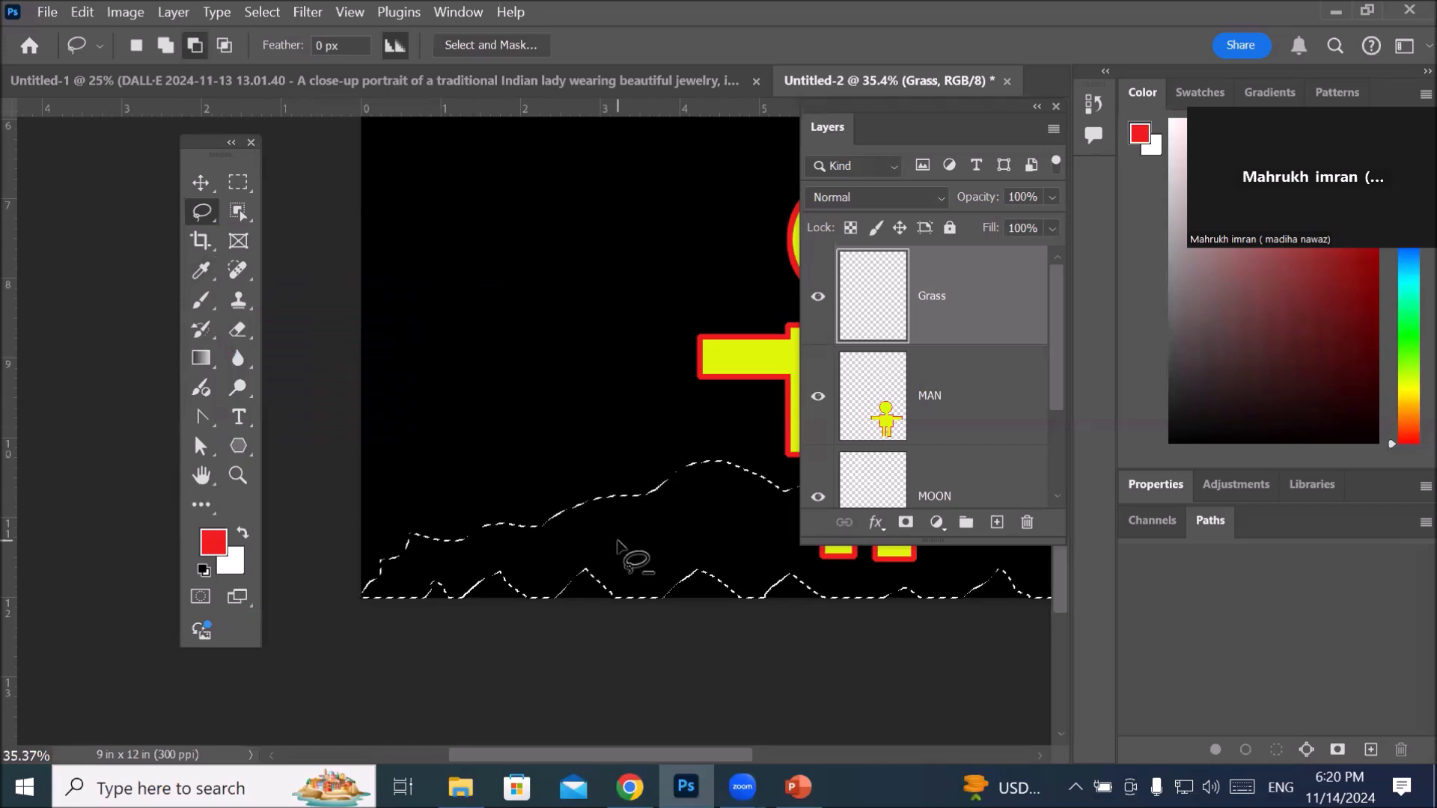
pyautogui.click(83, 12)
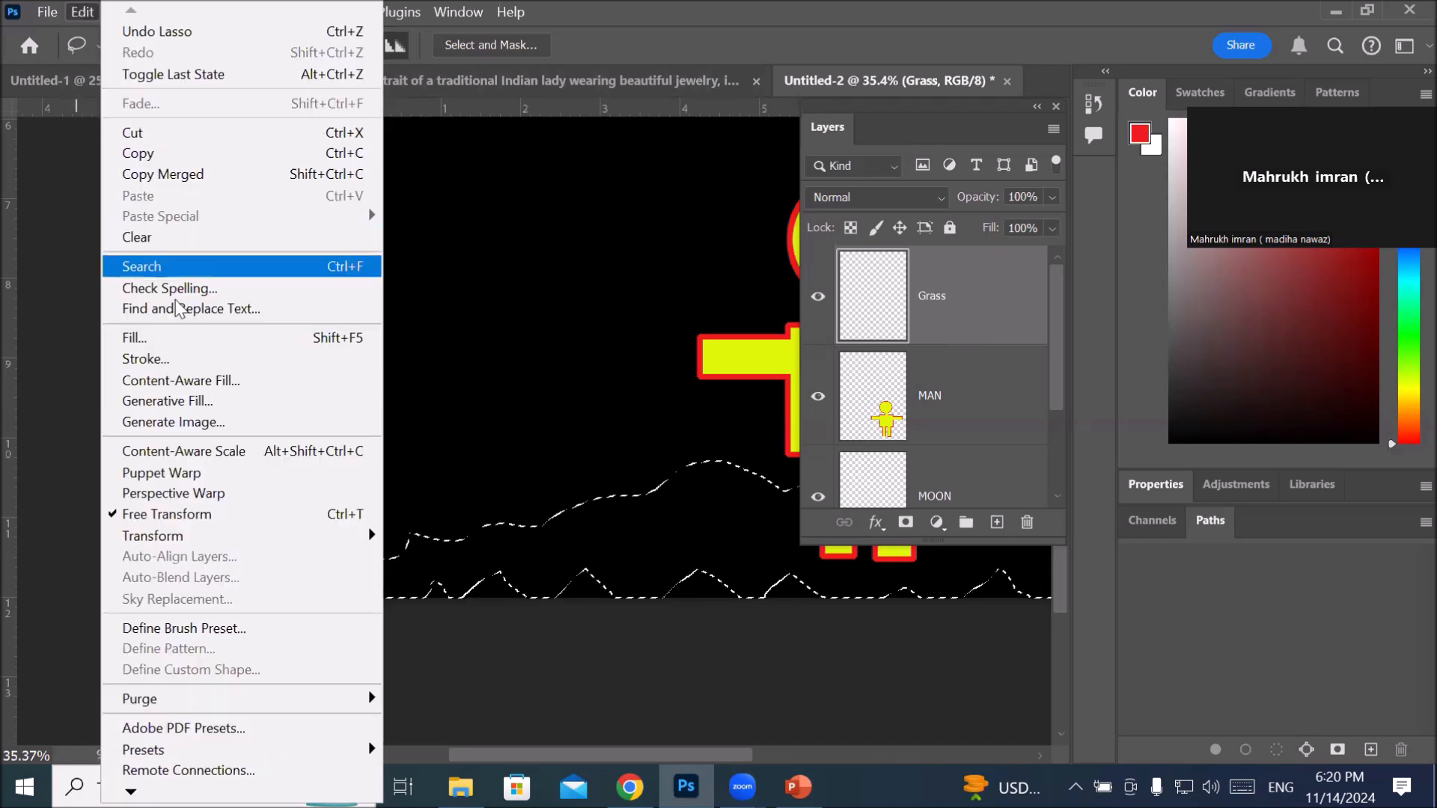
pyautogui.click(177, 339)
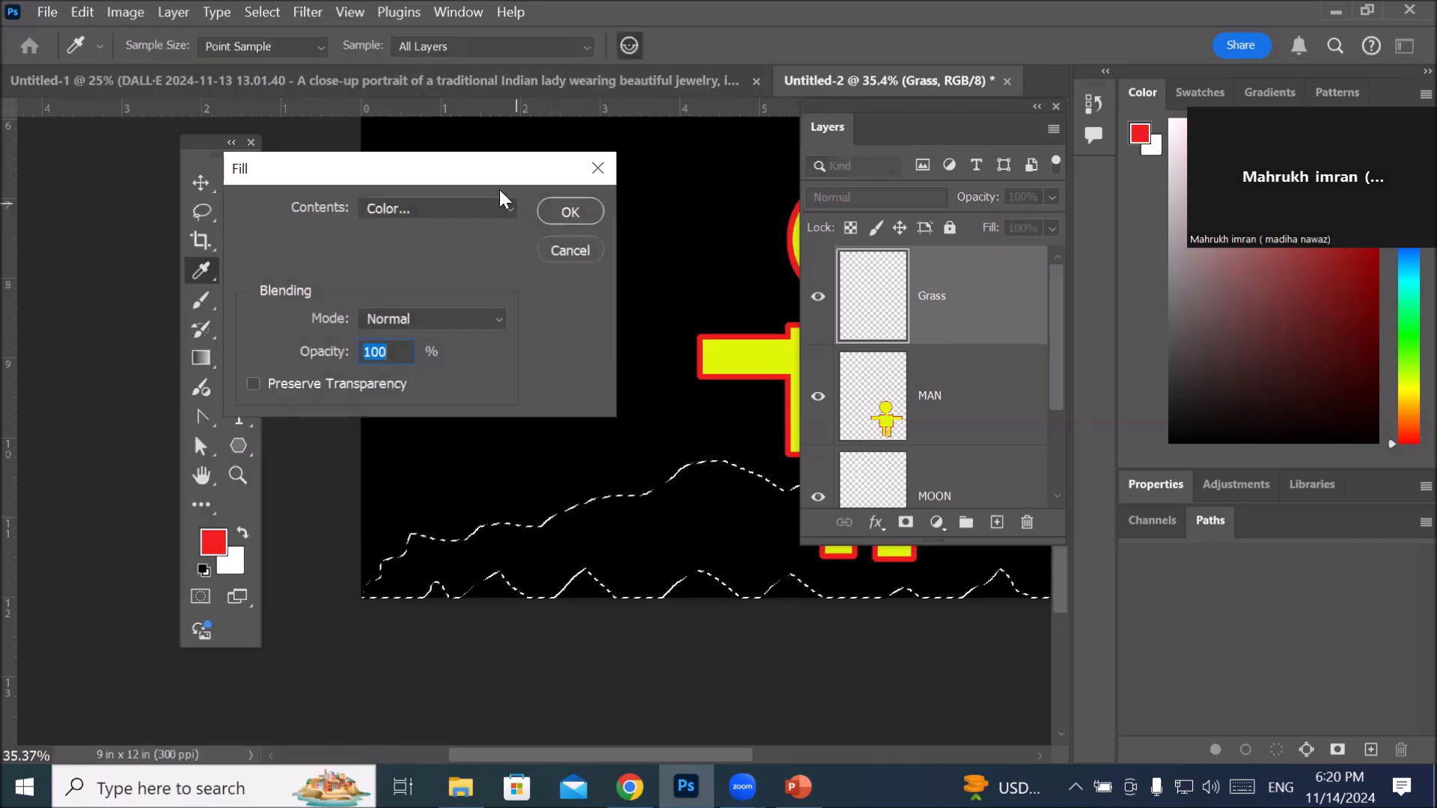
pyautogui.click(485, 211)
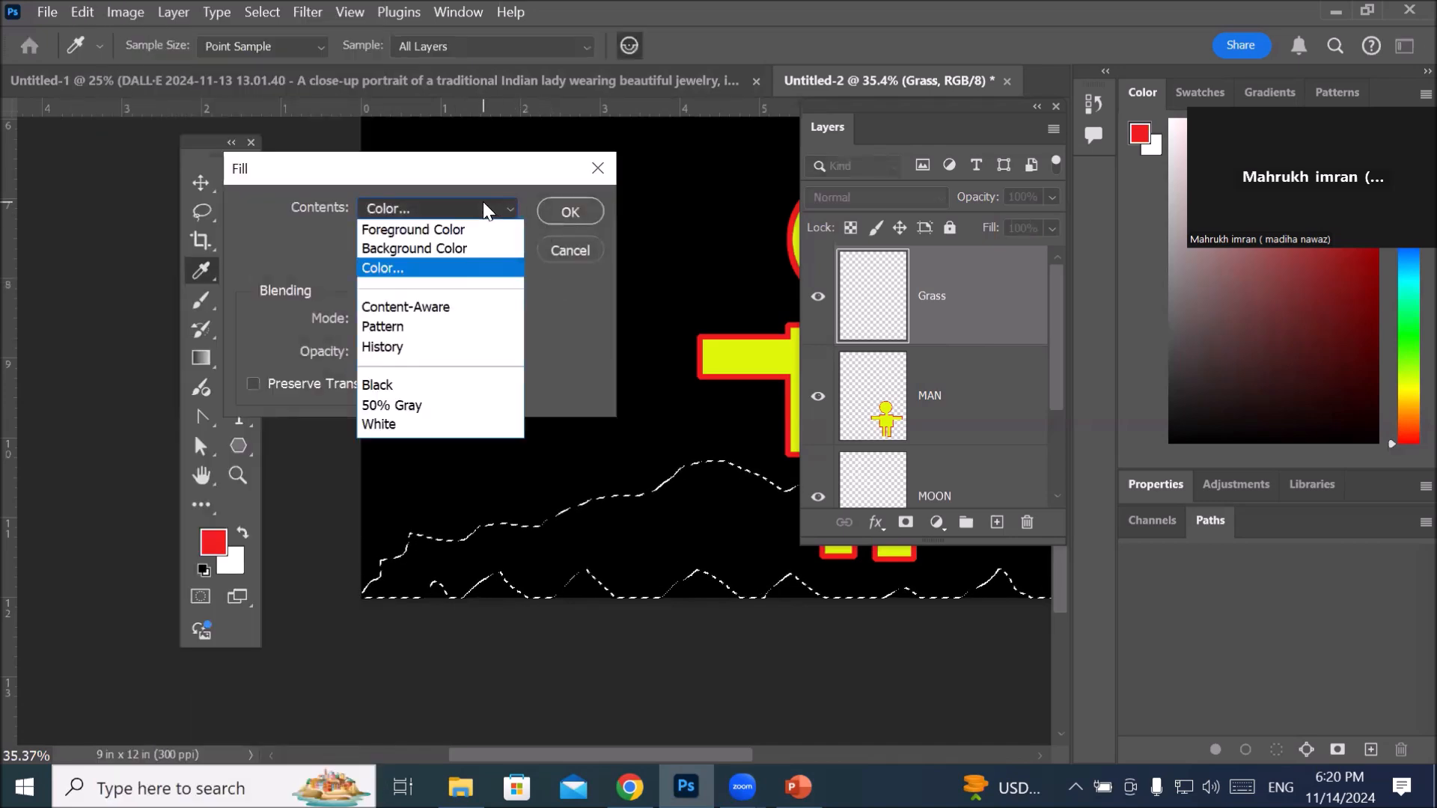
pyautogui.click(446, 329)
pyautogui.click(506, 215)
pyautogui.click(501, 212)
# Step: Fill the grass selection with the third pattern of the Water group, the pale blue rippled one
pyautogui.click(402, 316)
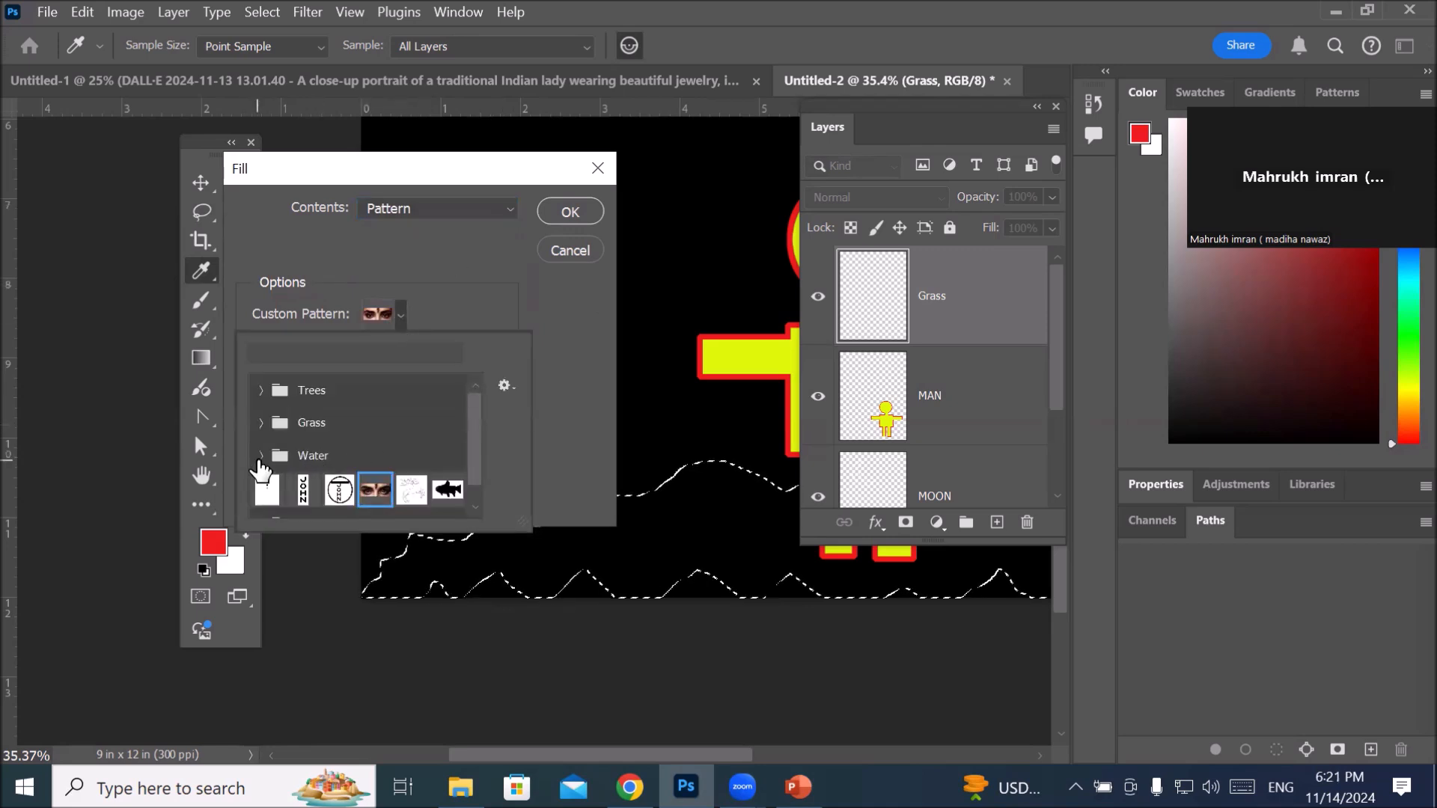
pyautogui.click(261, 455)
pyautogui.click(365, 494)
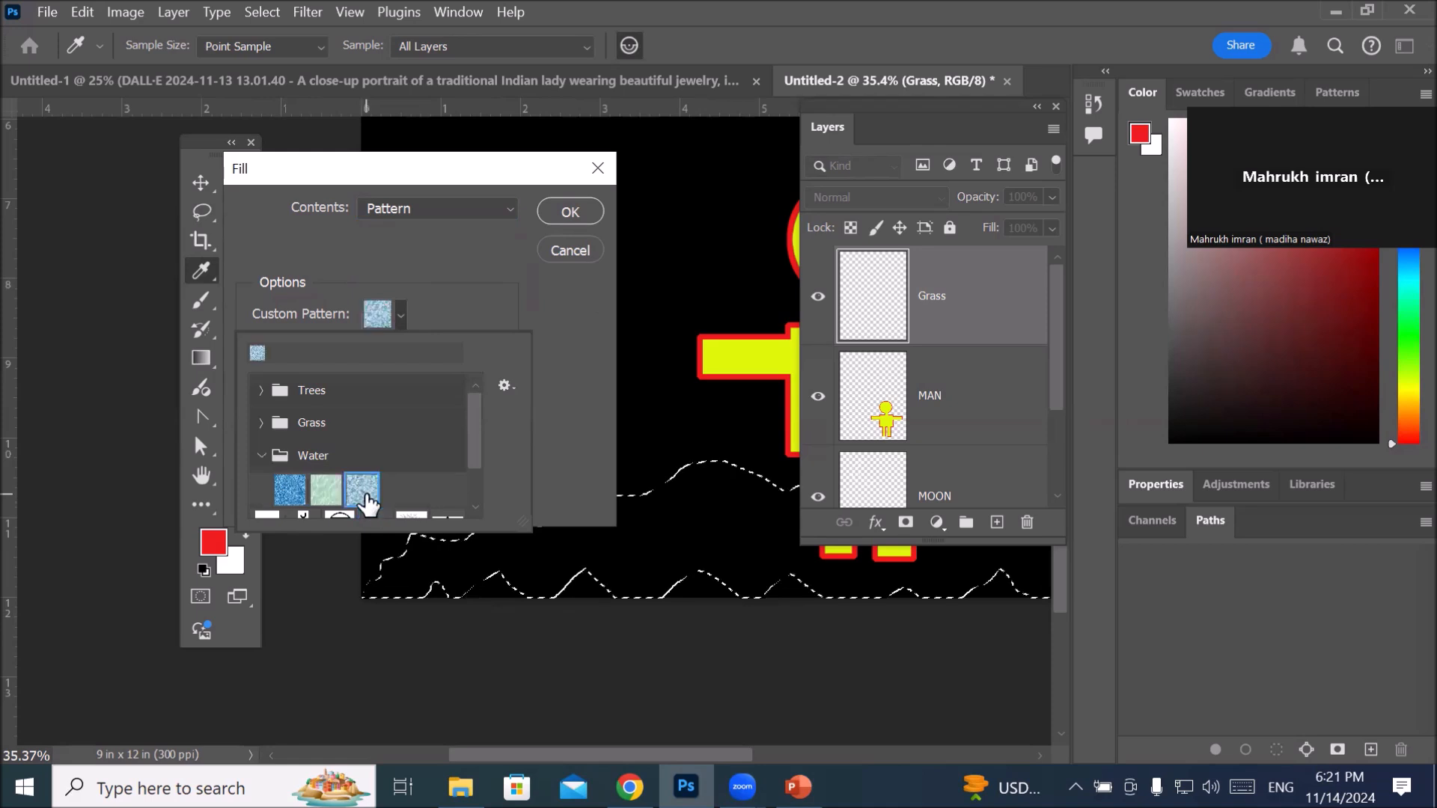
pyautogui.click(570, 211)
pyautogui.click(570, 211)
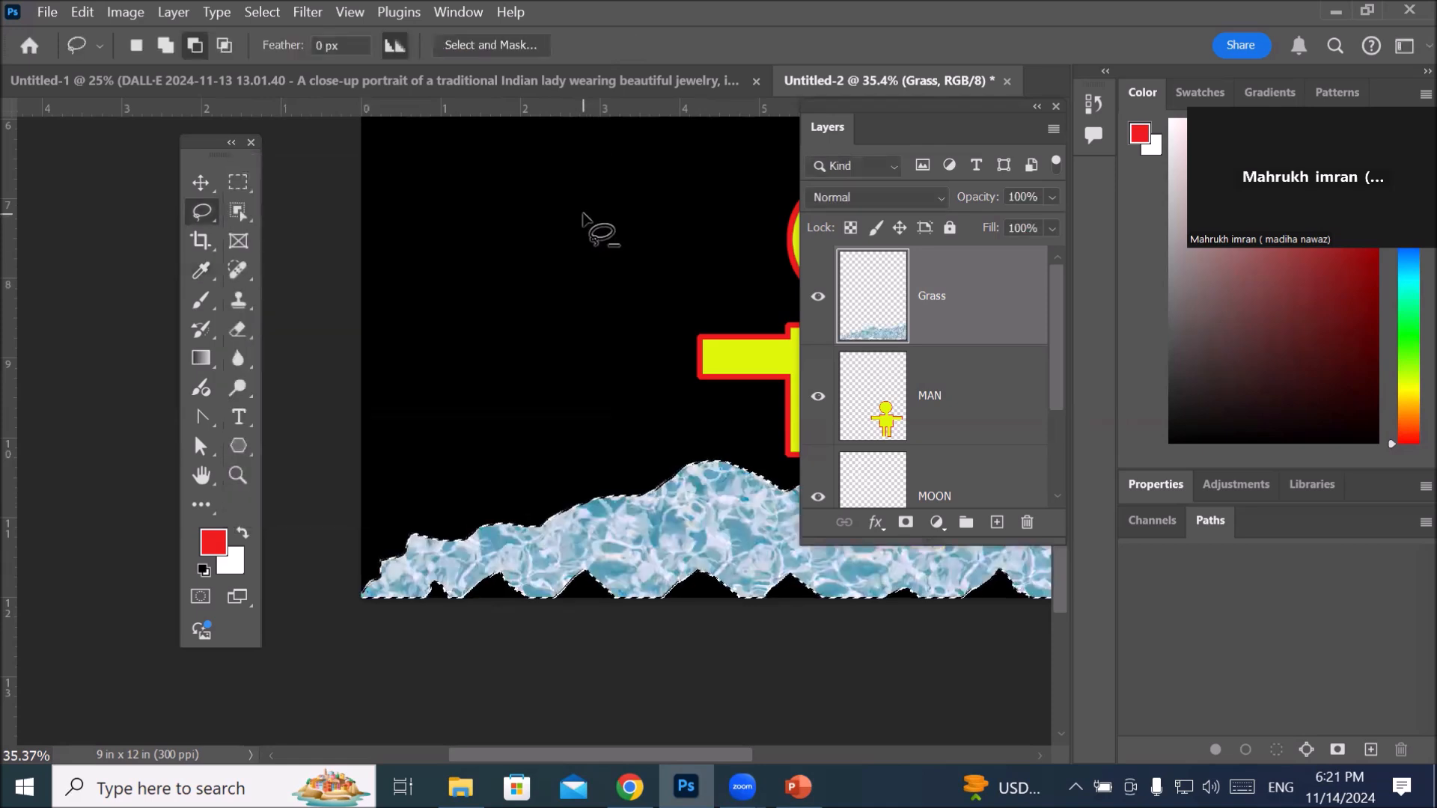
# Step: Deselect the filled area and move the Grass layer below the MAN layer so the man's legs stand in front
pyautogui.moveTo(994, 126); pyautogui.dragTo(556, 183)
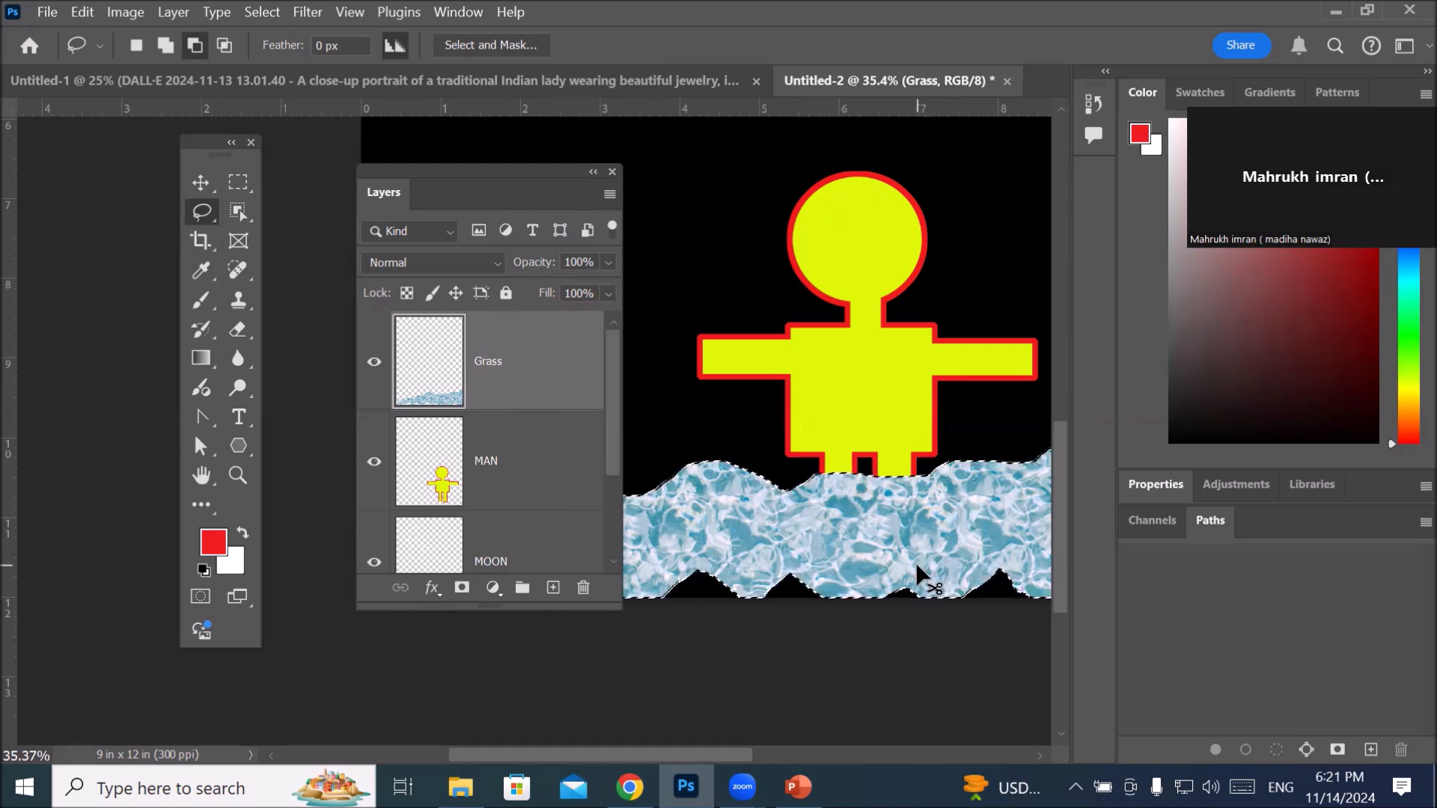
pyautogui.hotkey('ctrl', 'd')
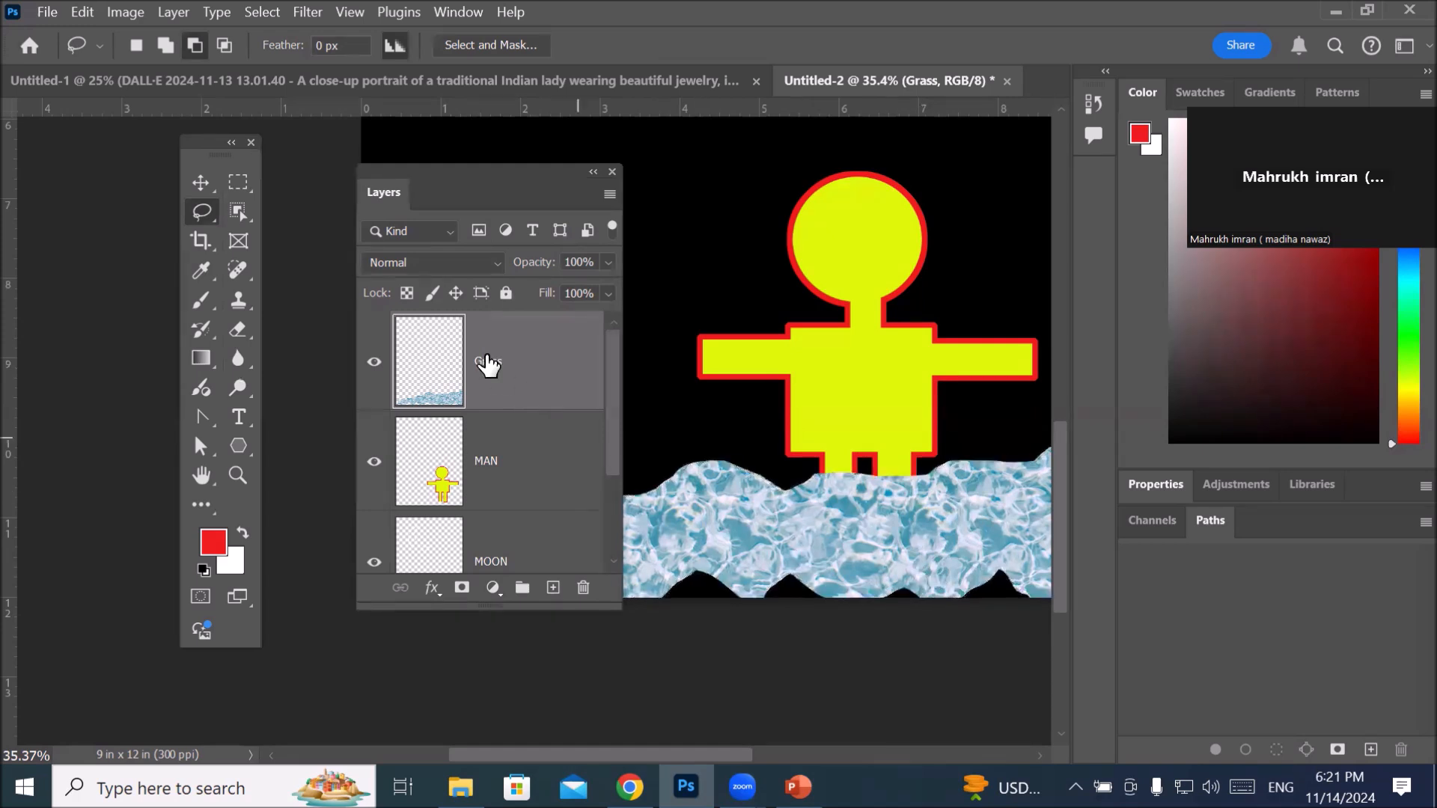
pyautogui.moveTo(487, 363); pyautogui.dragTo(512, 511)
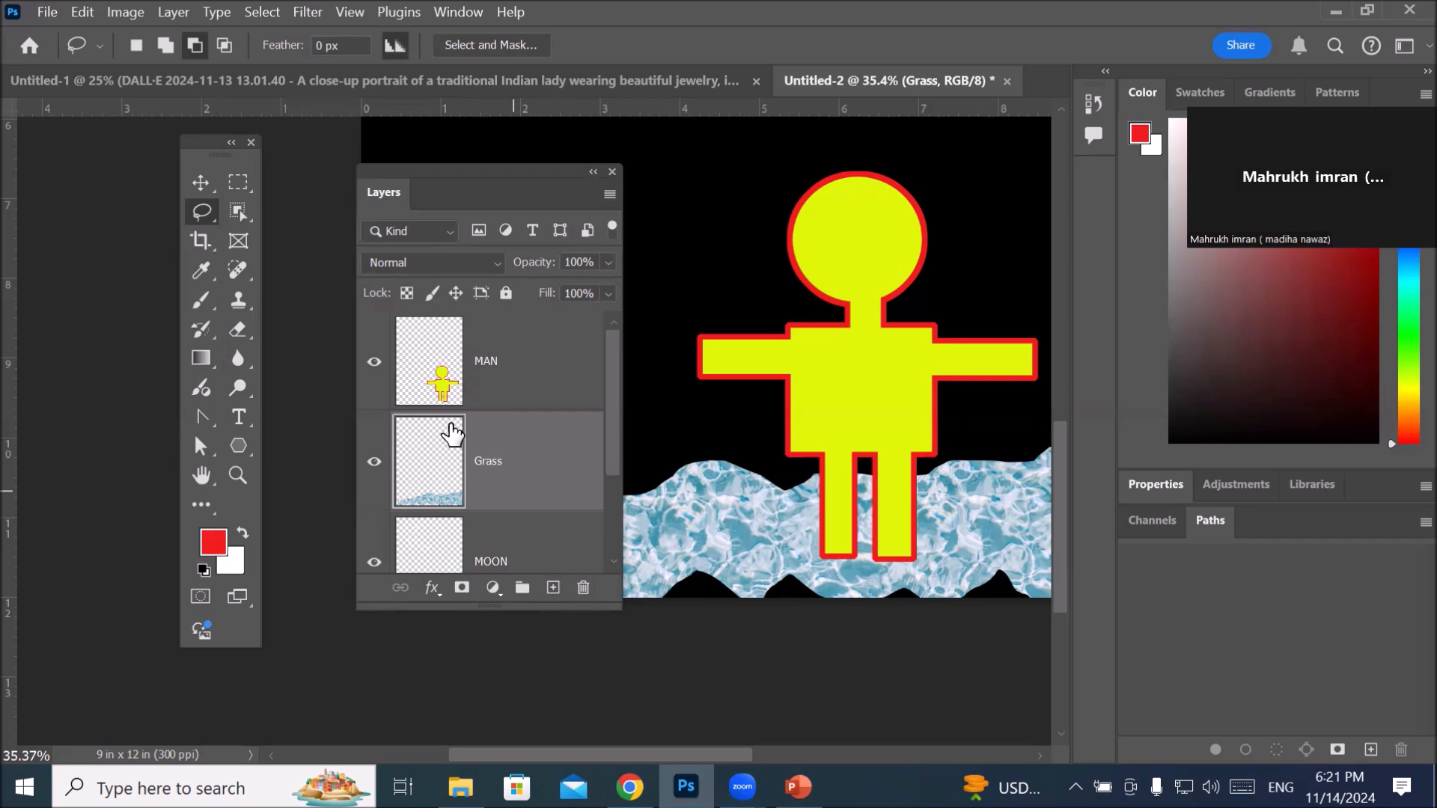
# Step: Review the whole night scene and the Selection Tools slide in PowerPoint, and return to Photoshop
pyautogui.scroll(-2, 451, 436)
pyautogui.scroll(2, 449, 432)
pyautogui.scroll(-10, 718, 285)
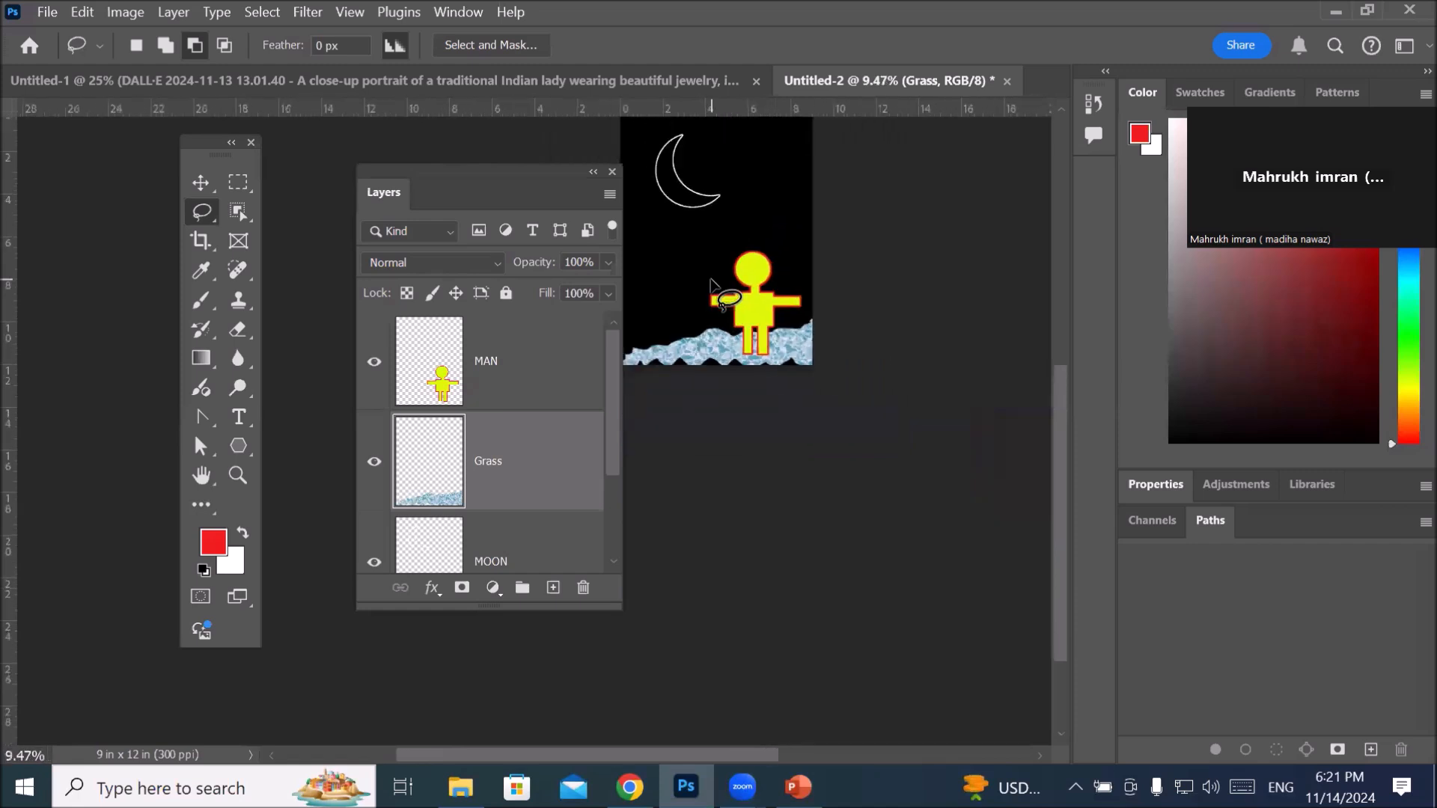
pyautogui.moveTo(1061, 429); pyautogui.dragTo(1062, 336)
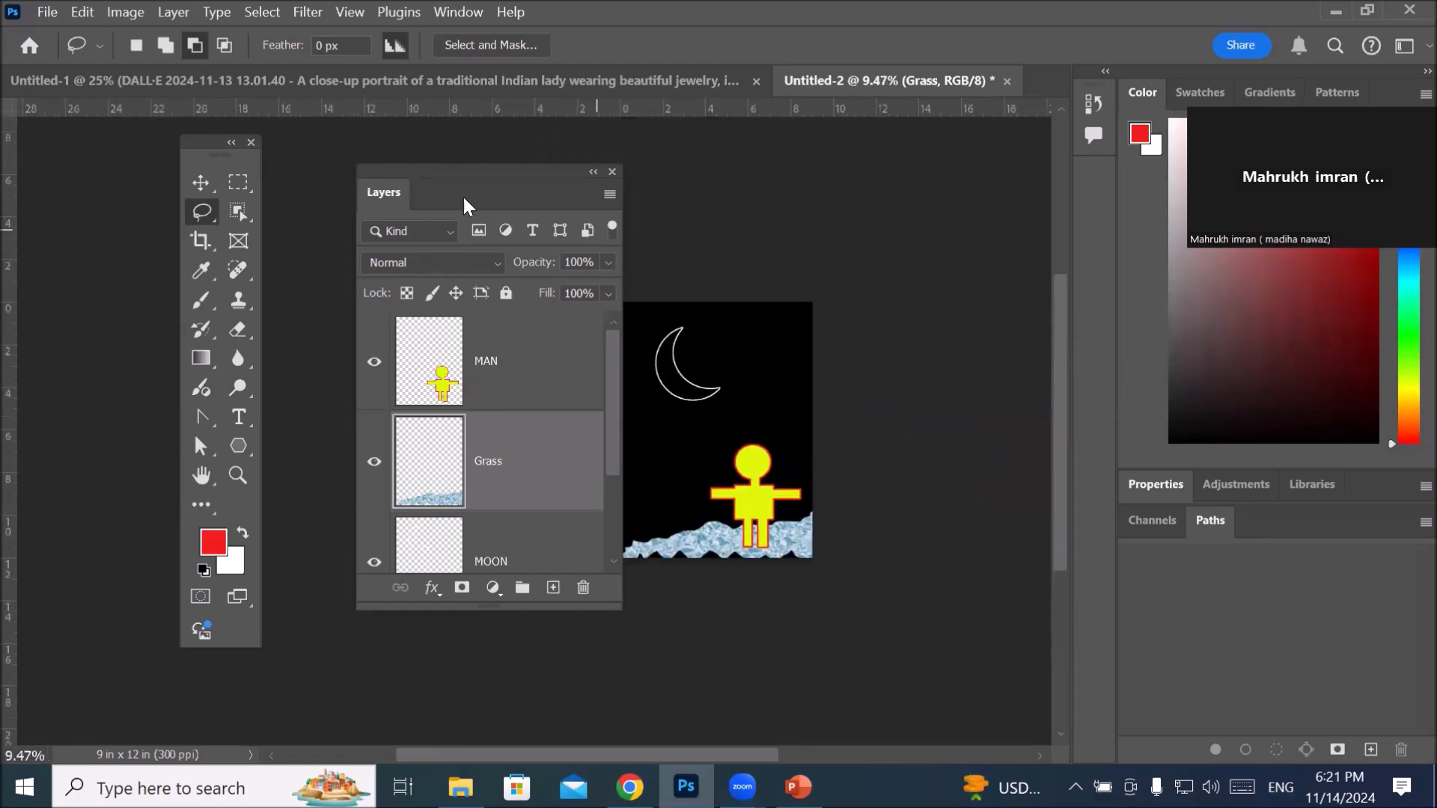
pyautogui.moveTo(468, 178); pyautogui.dragTo(379, 169)
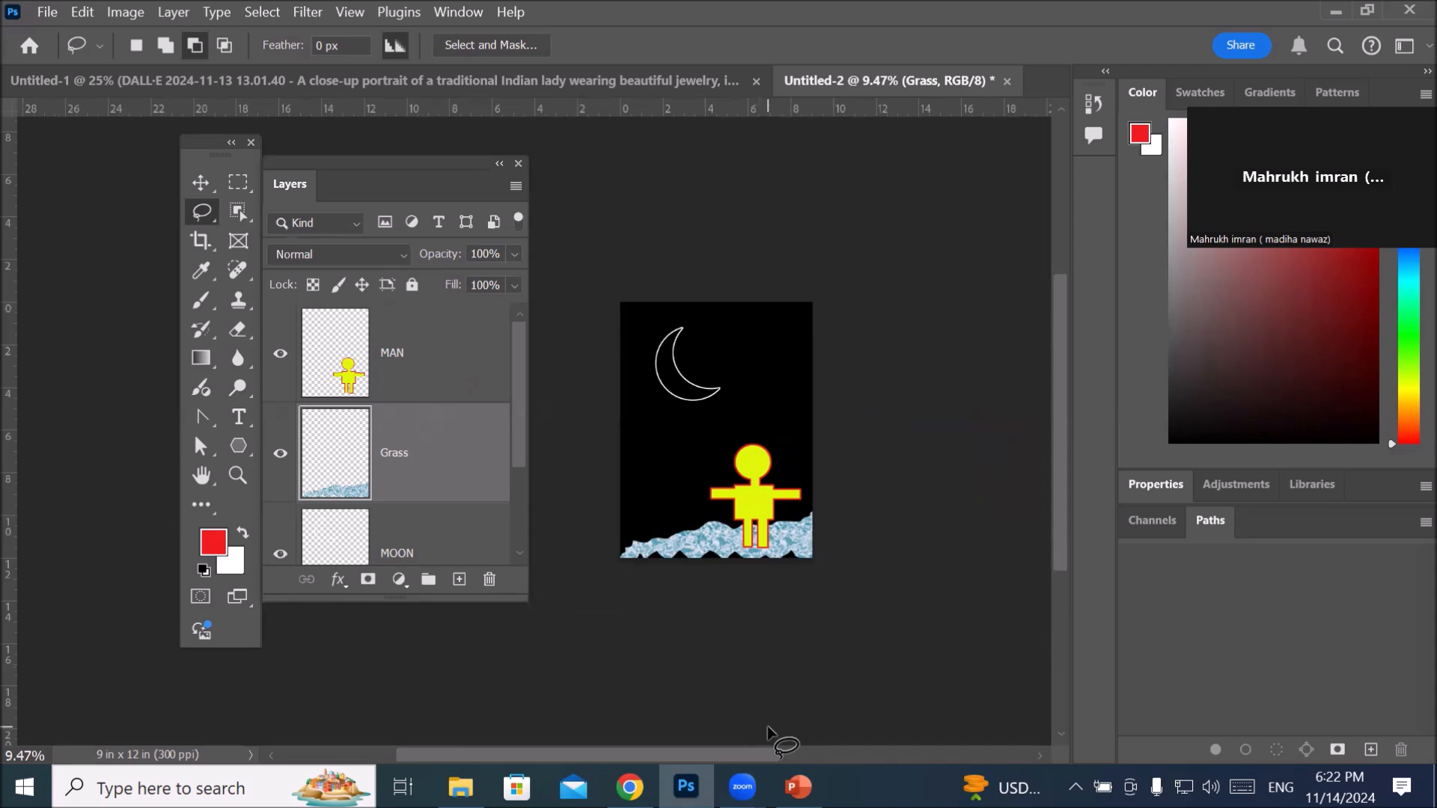
pyautogui.click(798, 786)
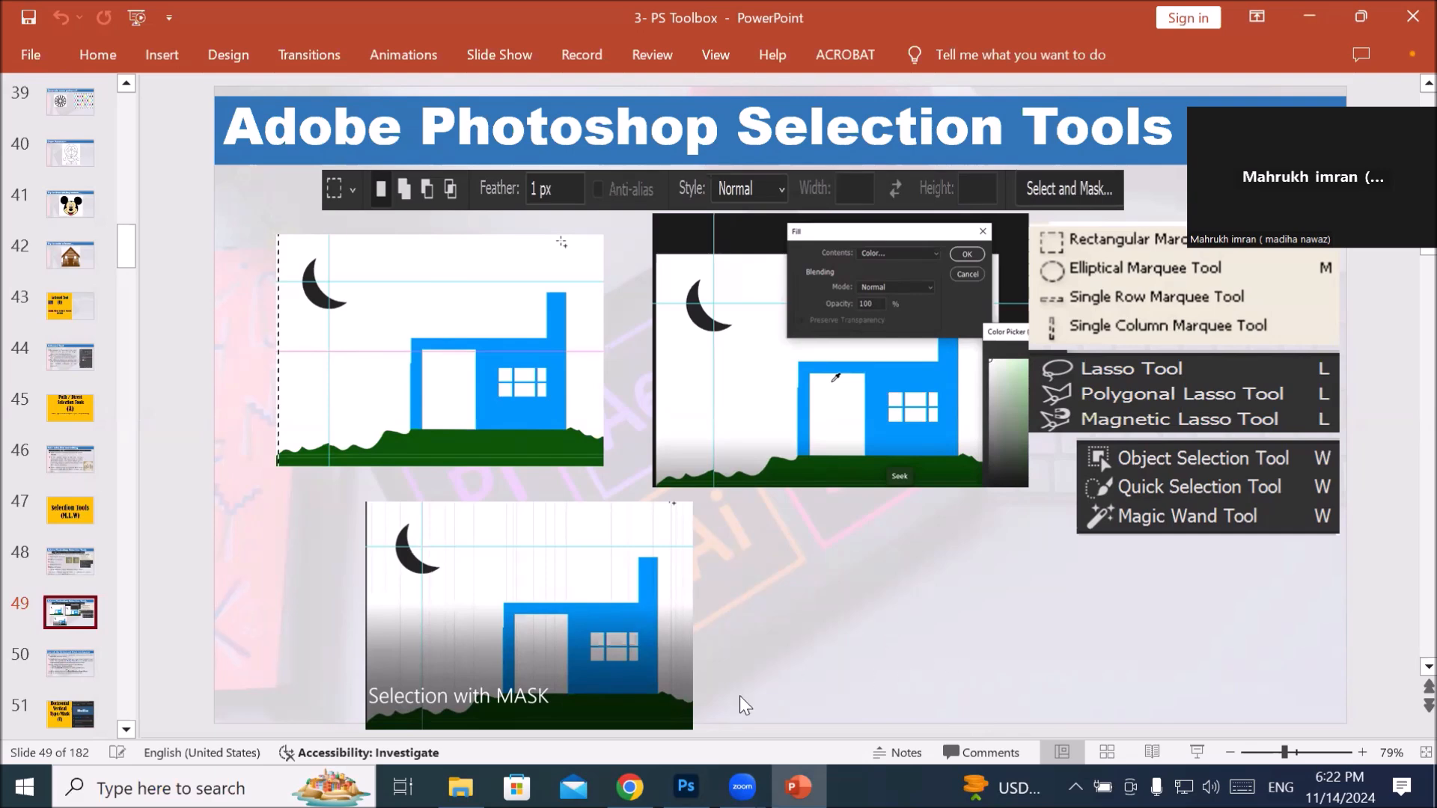
pyautogui.click(687, 786)
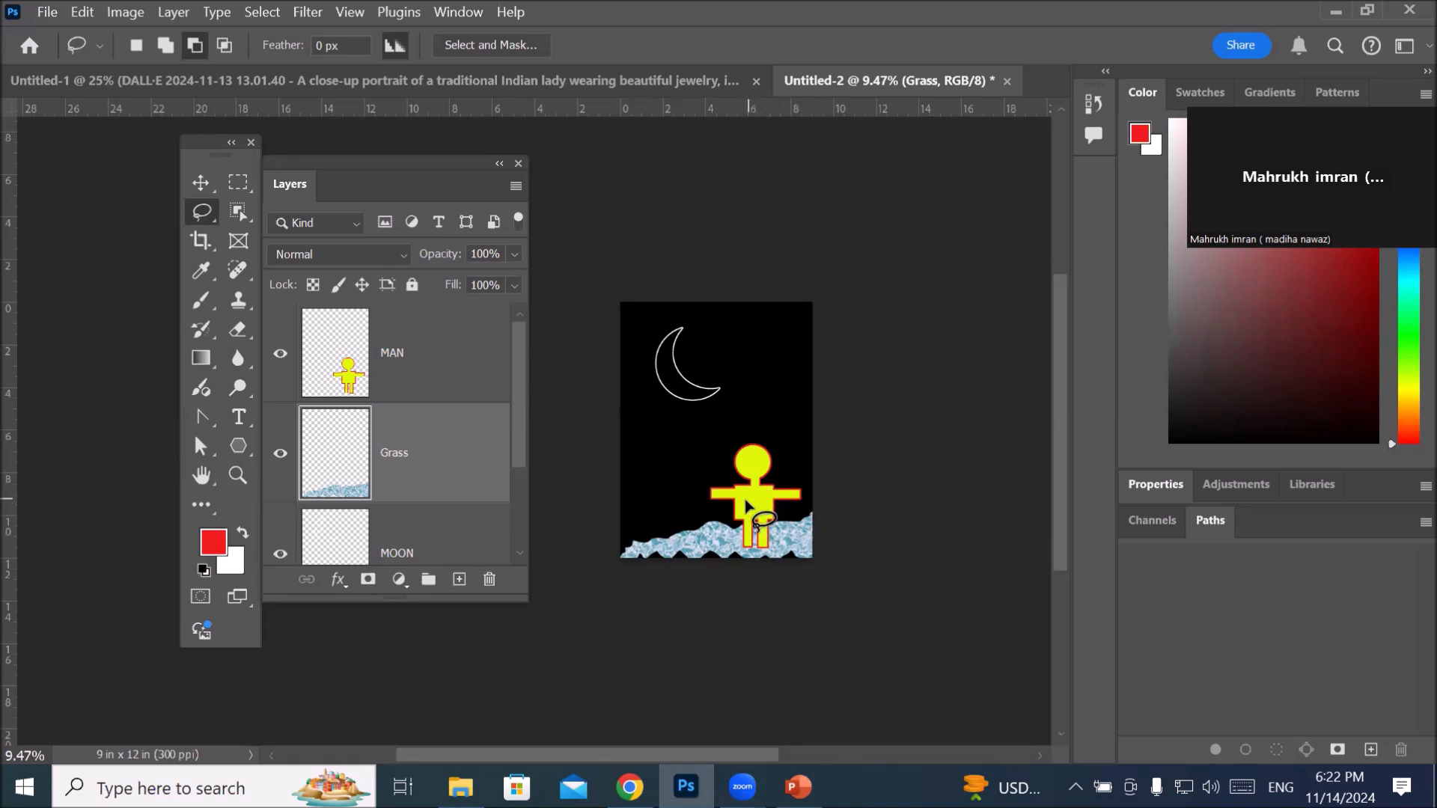
# Step: Switch to Chrome, open google.com and search for "image of tom and jerry"
pyautogui.click(630, 786)
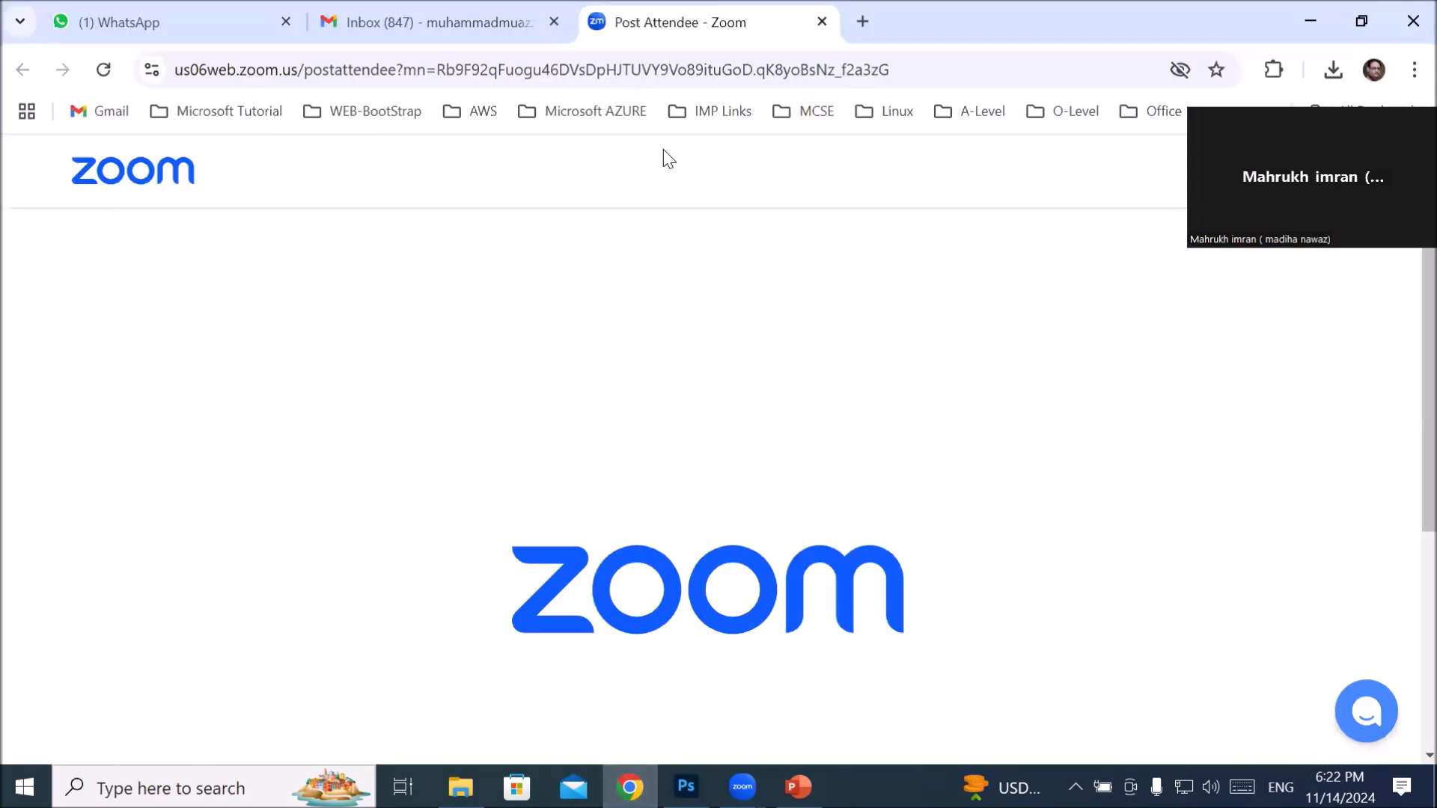
pyautogui.click(711, 69)
pyautogui.write('go')
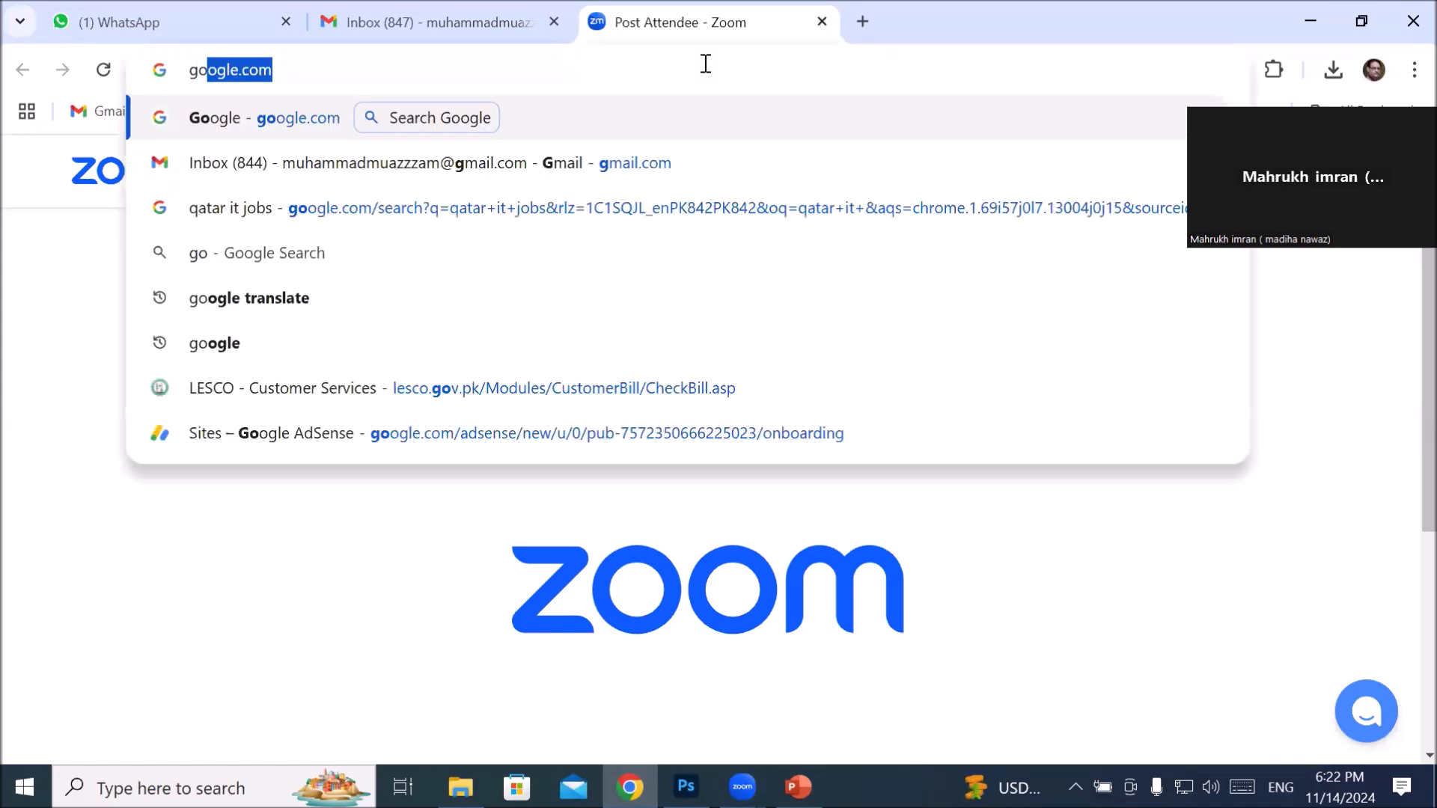
pyautogui.press('Return')
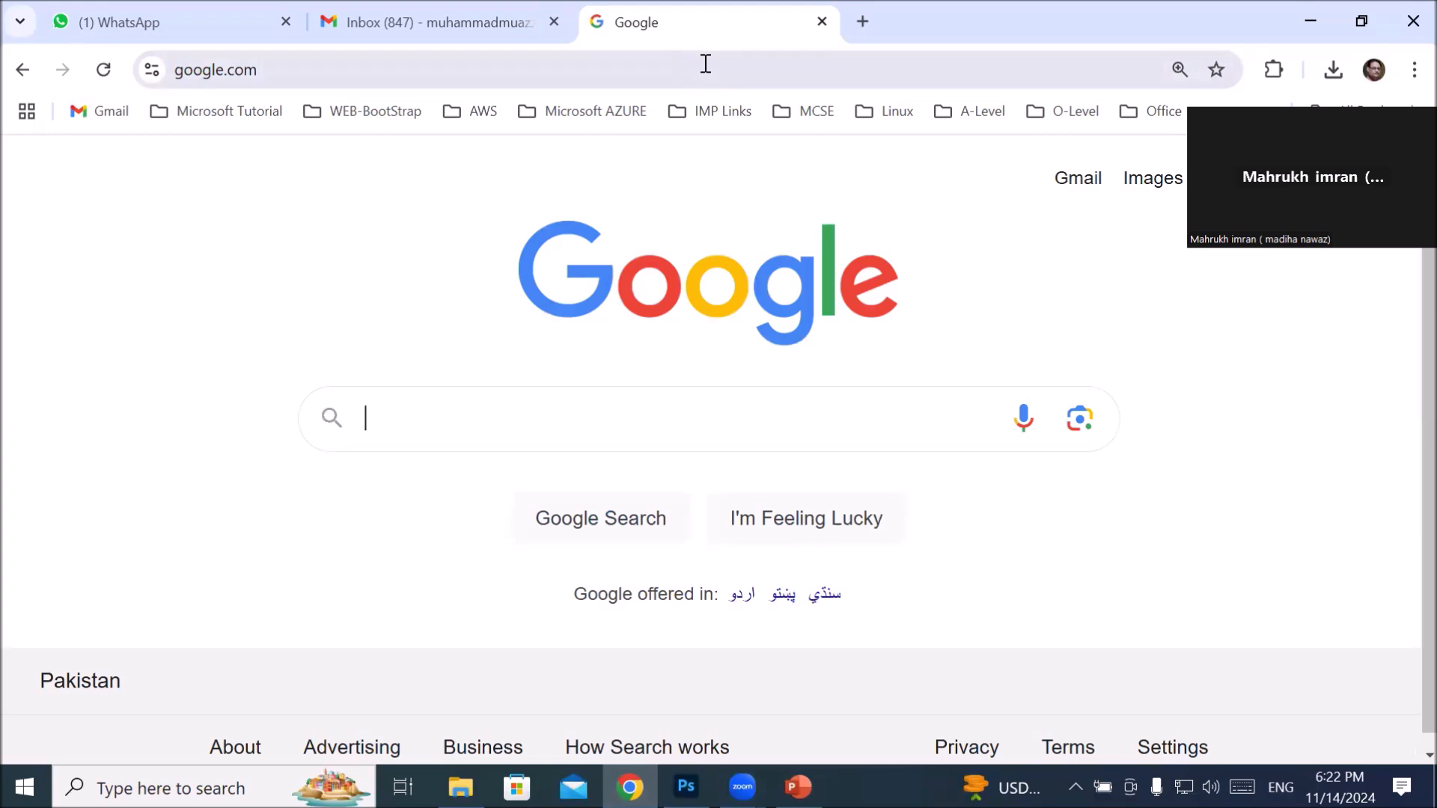
pyautogui.write('image')
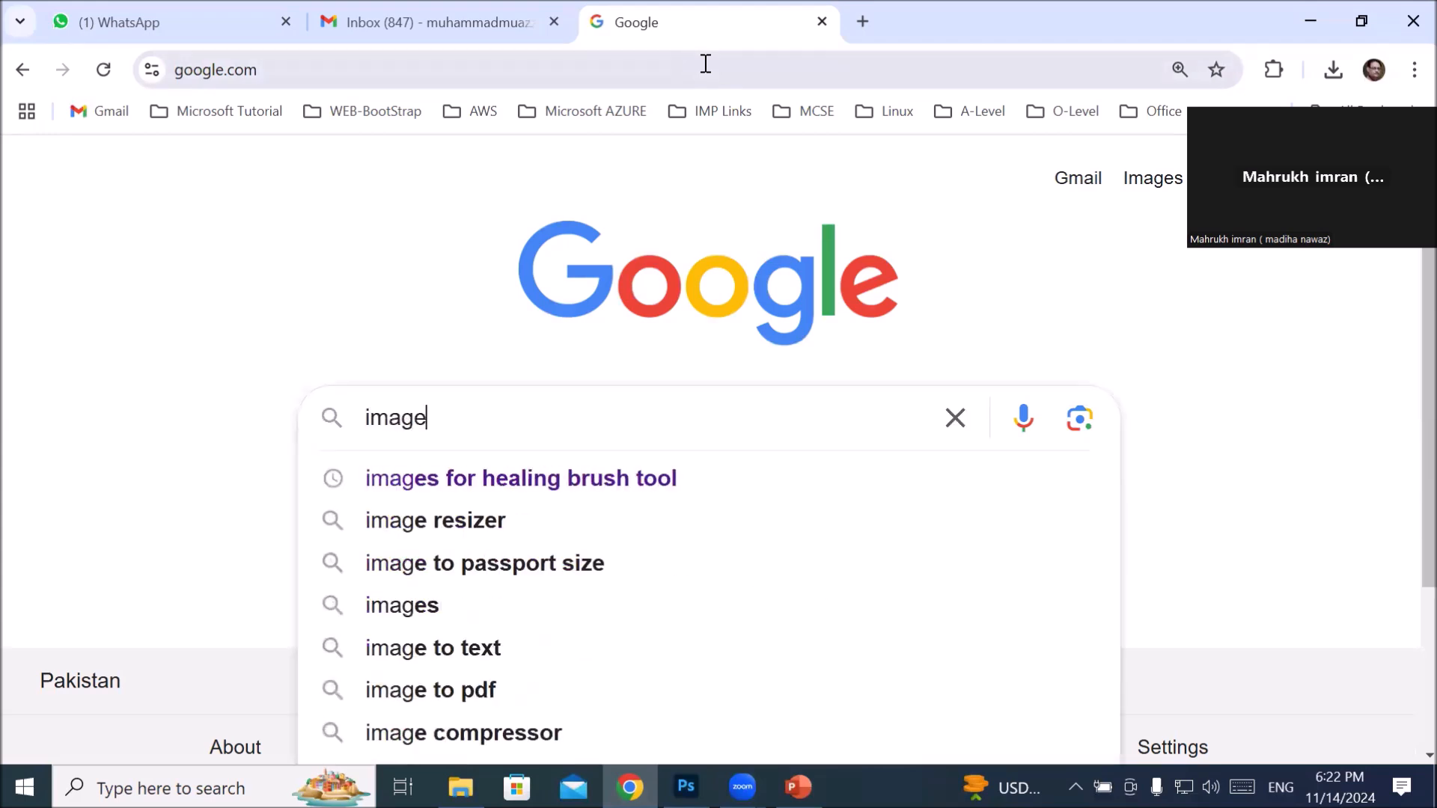
pyautogui.write(' of ')
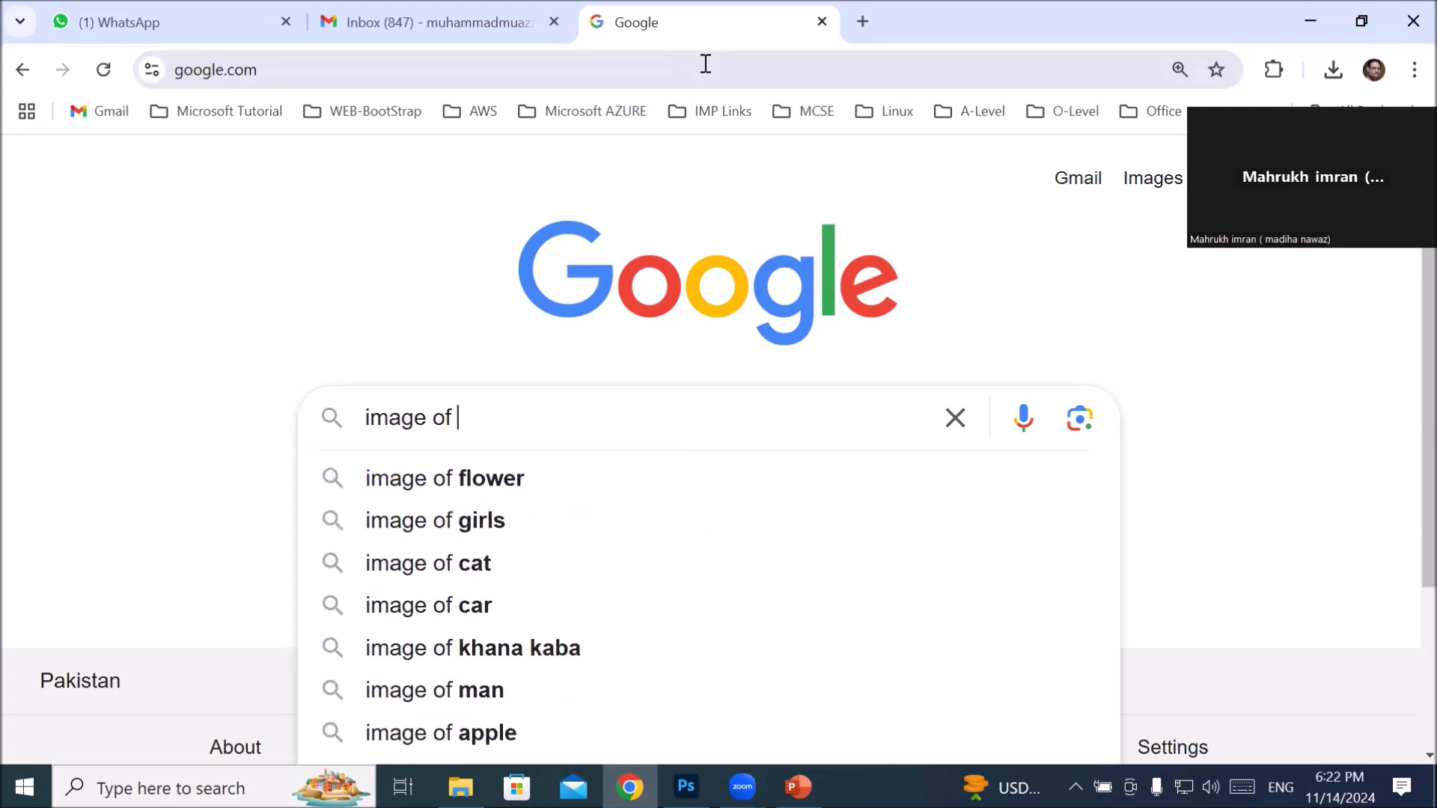
pyautogui.write('tom and jerry')
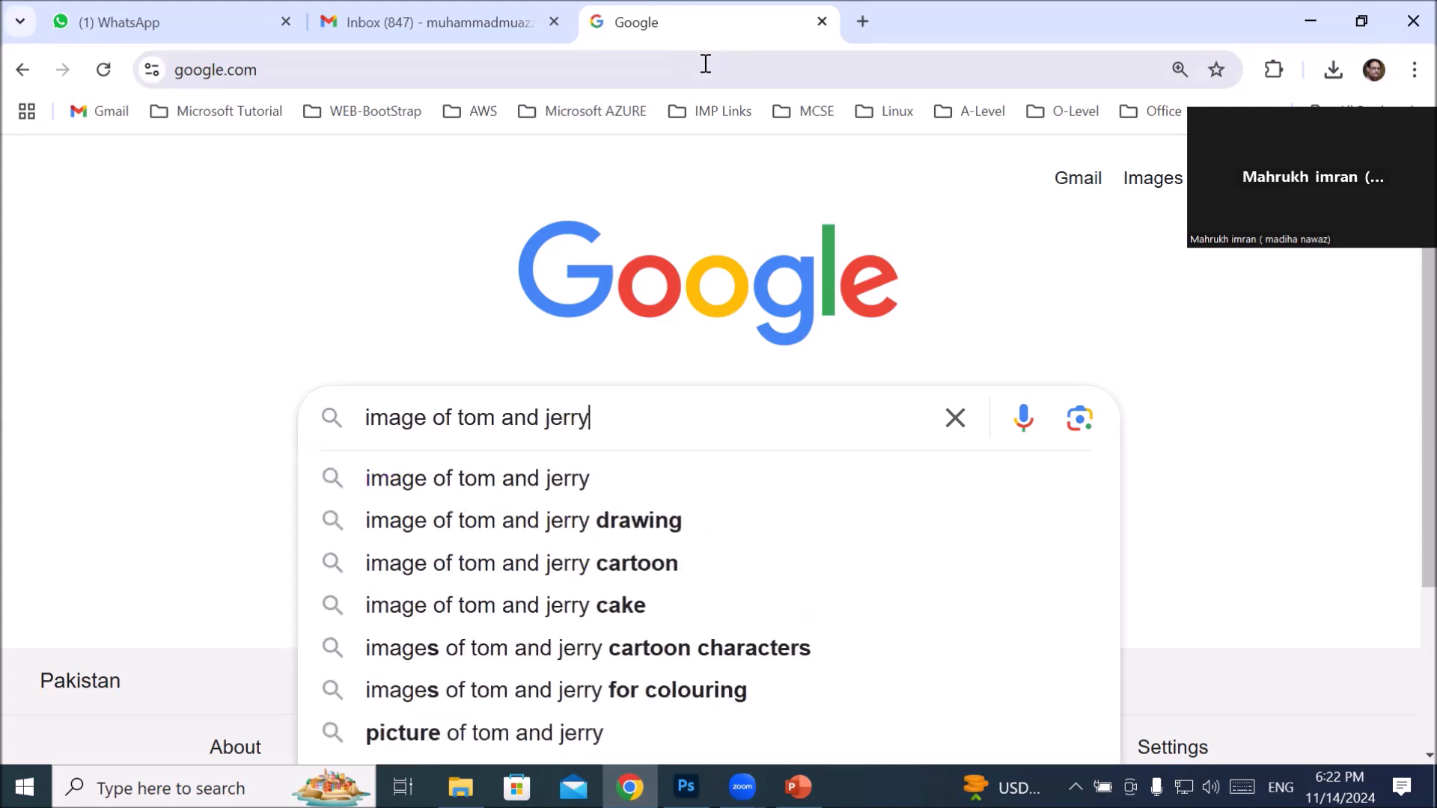
pyautogui.press('Return')
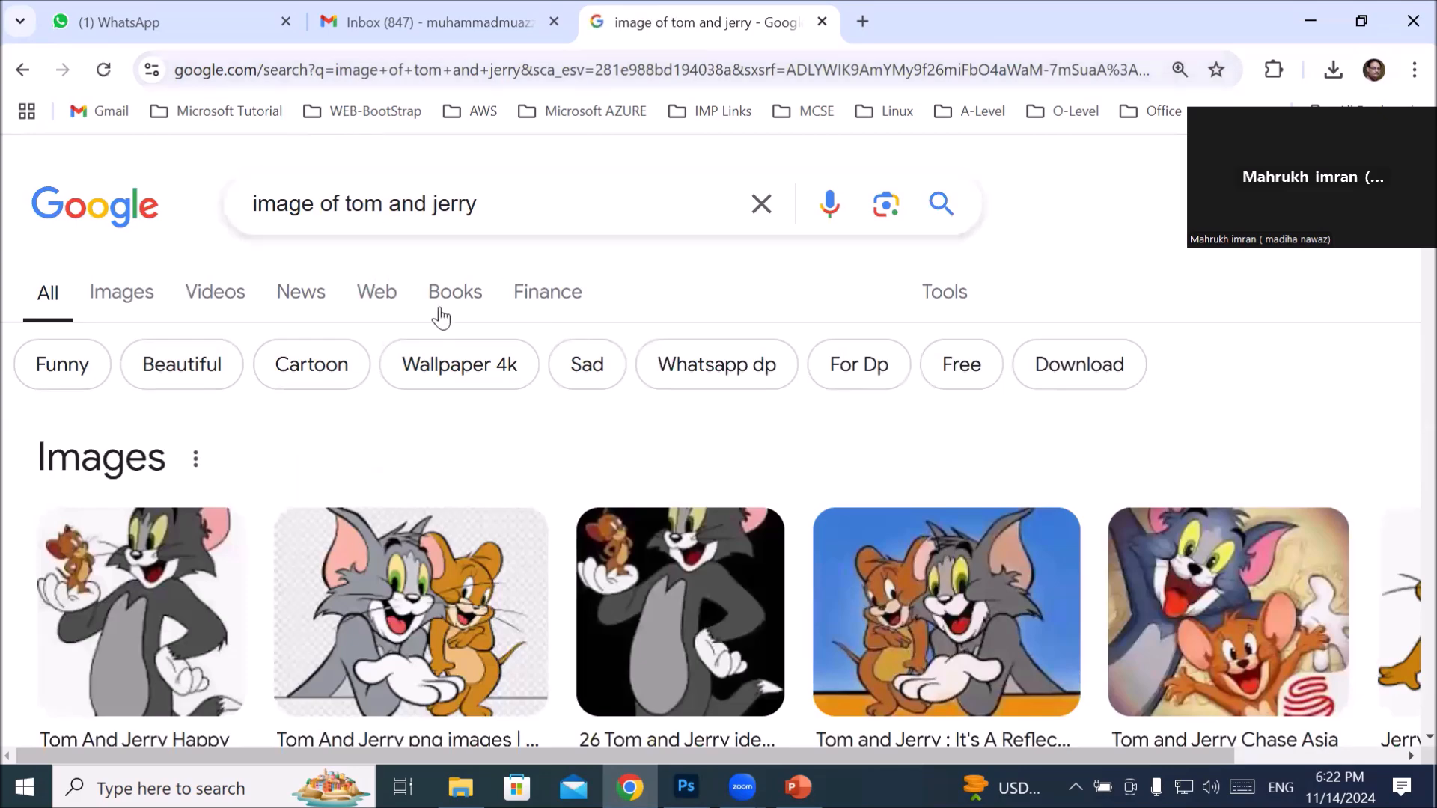
# Step: Find the PNGWing result "Tom And Jerry png images" among the search results and open it
pyautogui.scroll(-4, 475, 344)
pyautogui.scroll(-1, 475, 346)
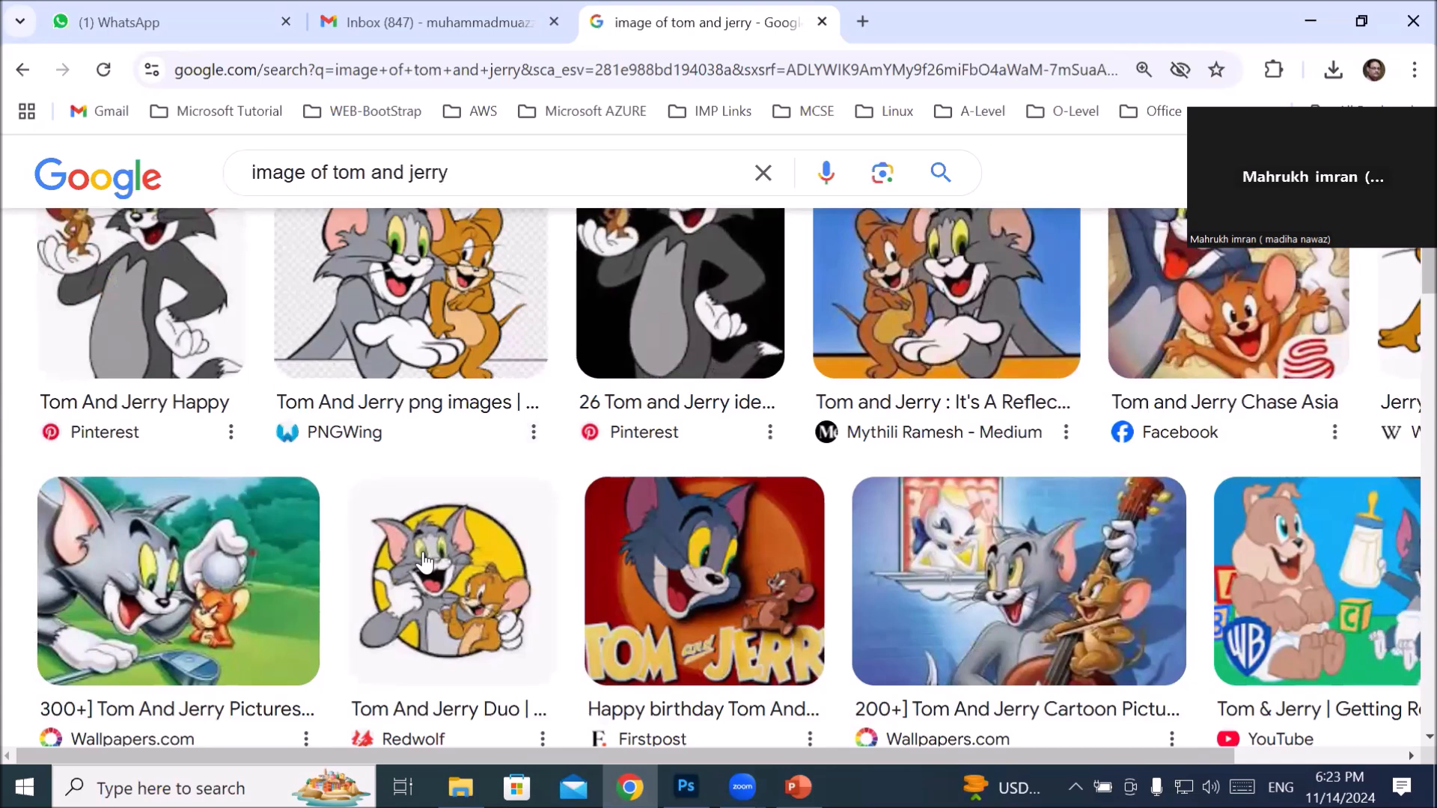
pyautogui.scroll(-5, 424, 562)
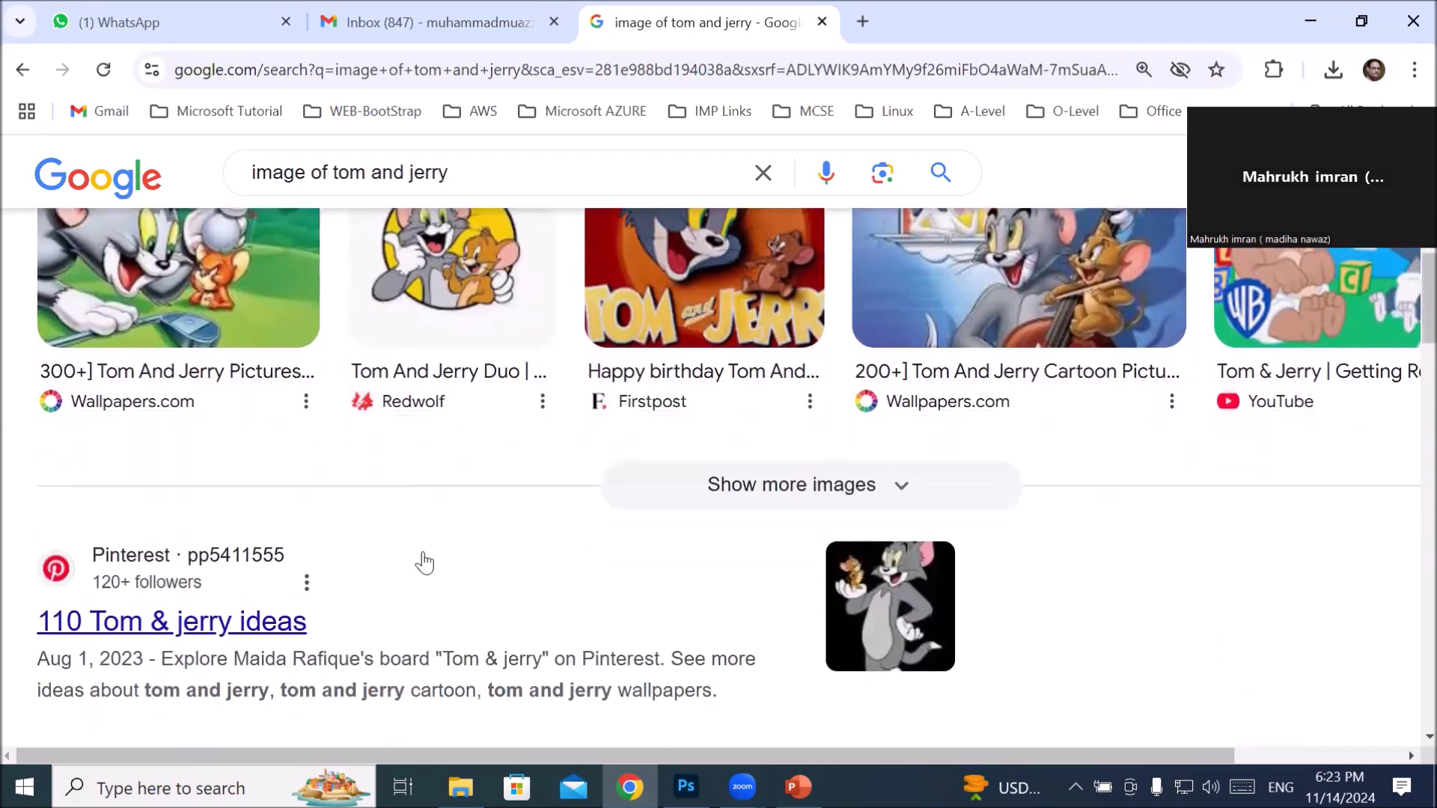
pyautogui.scroll(-2, 423, 562)
pyautogui.scroll(-6, 189, 516)
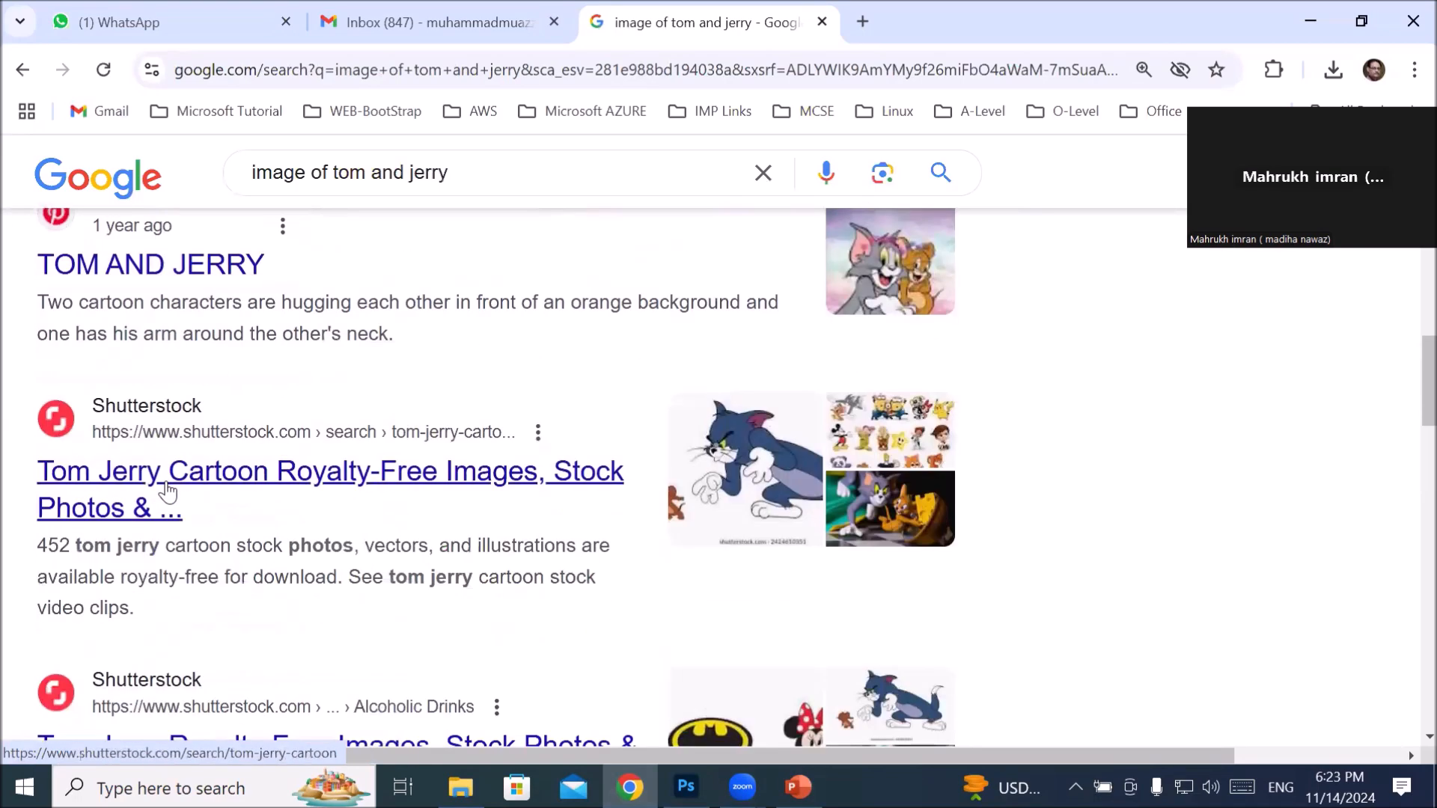
pyautogui.scroll(-6, 168, 492)
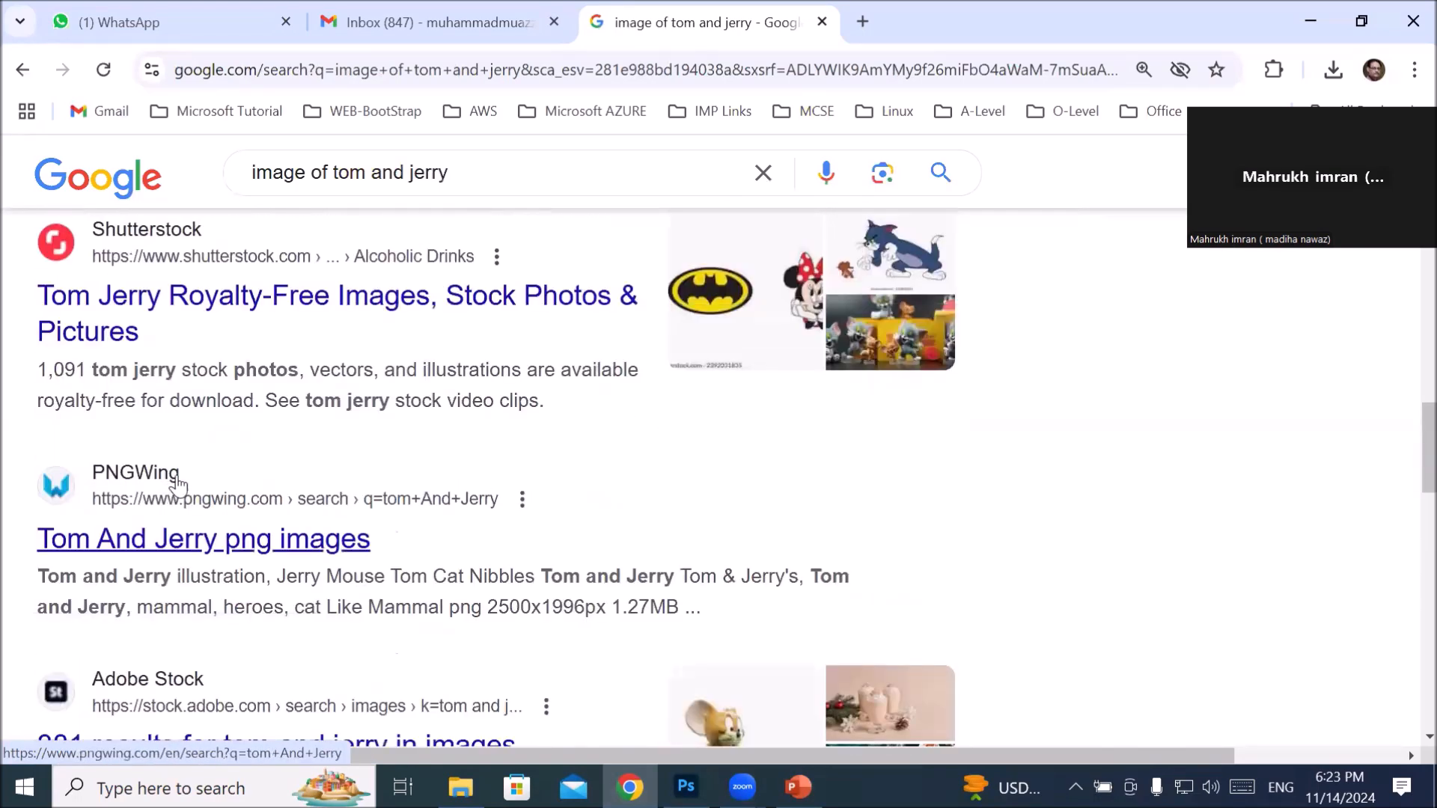
pyautogui.scroll(-2, 199, 483)
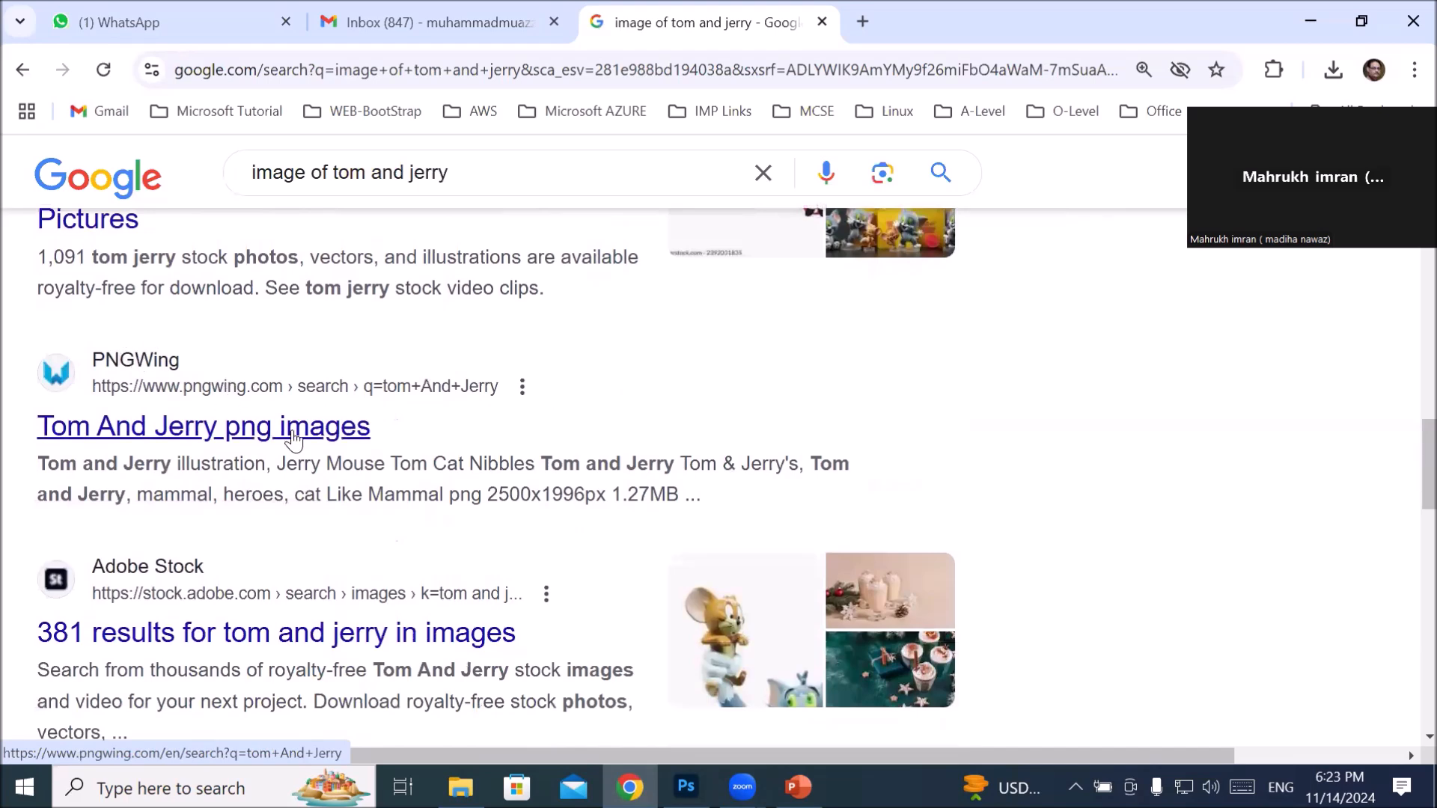
pyautogui.click(333, 429)
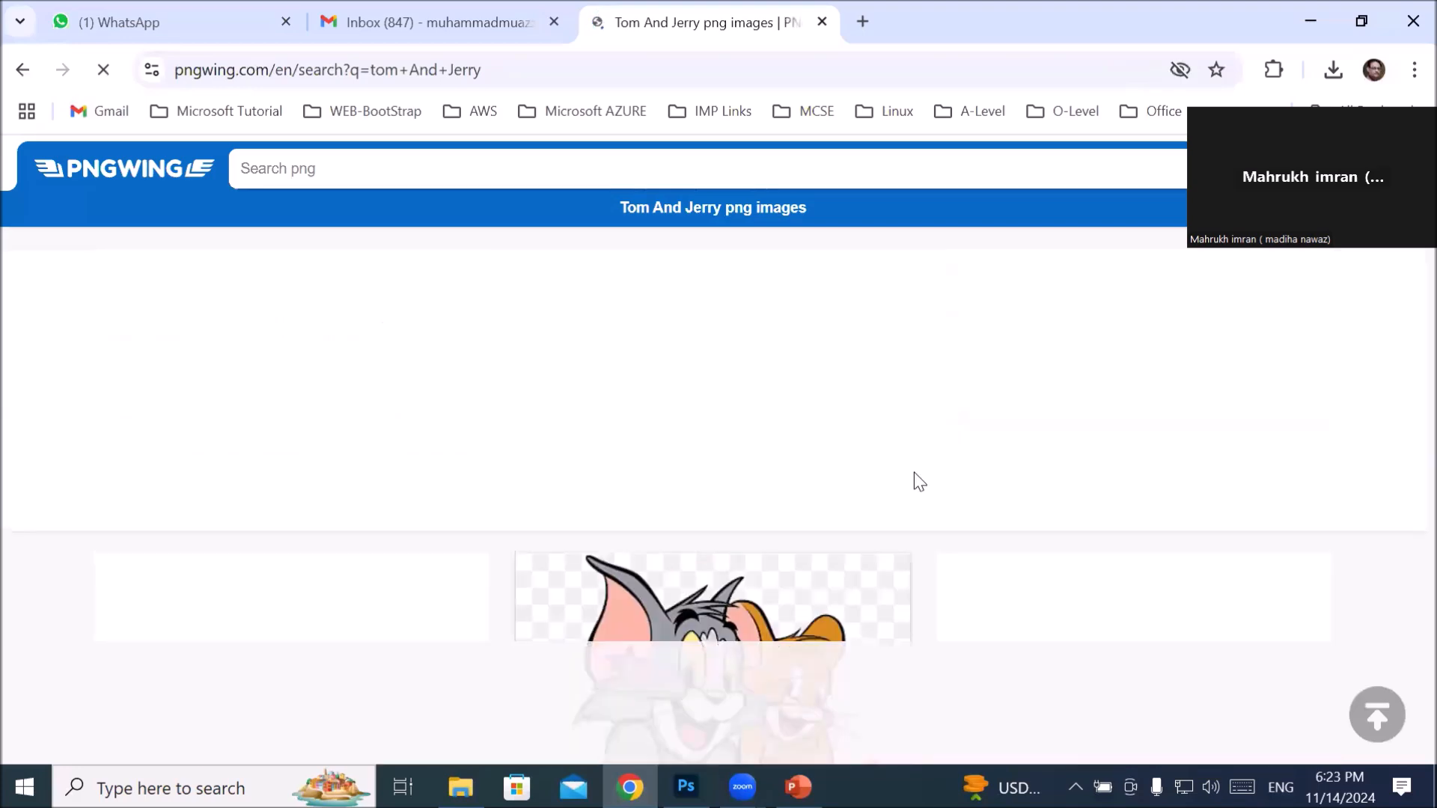
# Step: Open the page of the 2500x1996px Tom and Jerry illustration and go down past the image to its tags
pyautogui.scroll(-4, 898, 410)
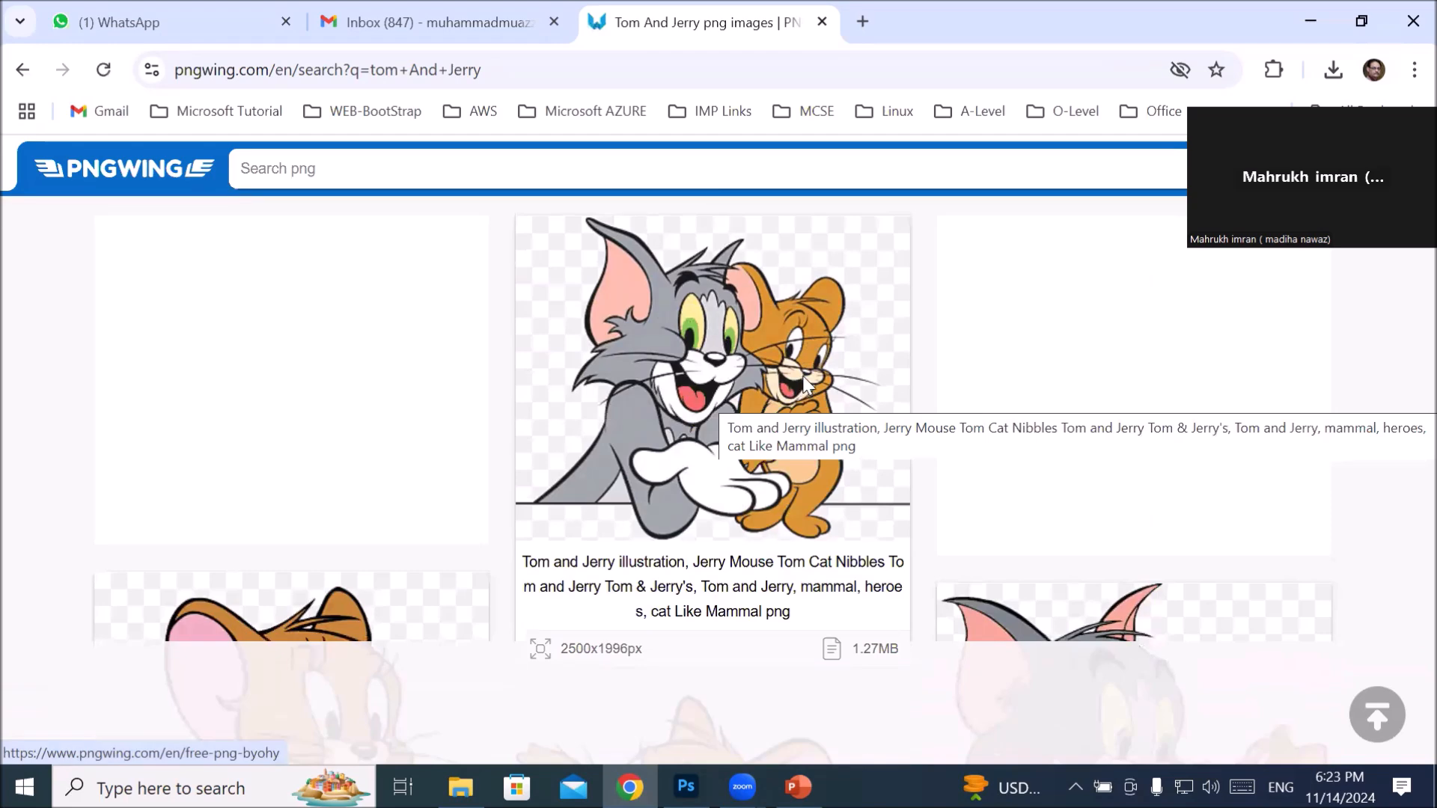
pyautogui.click(740, 385)
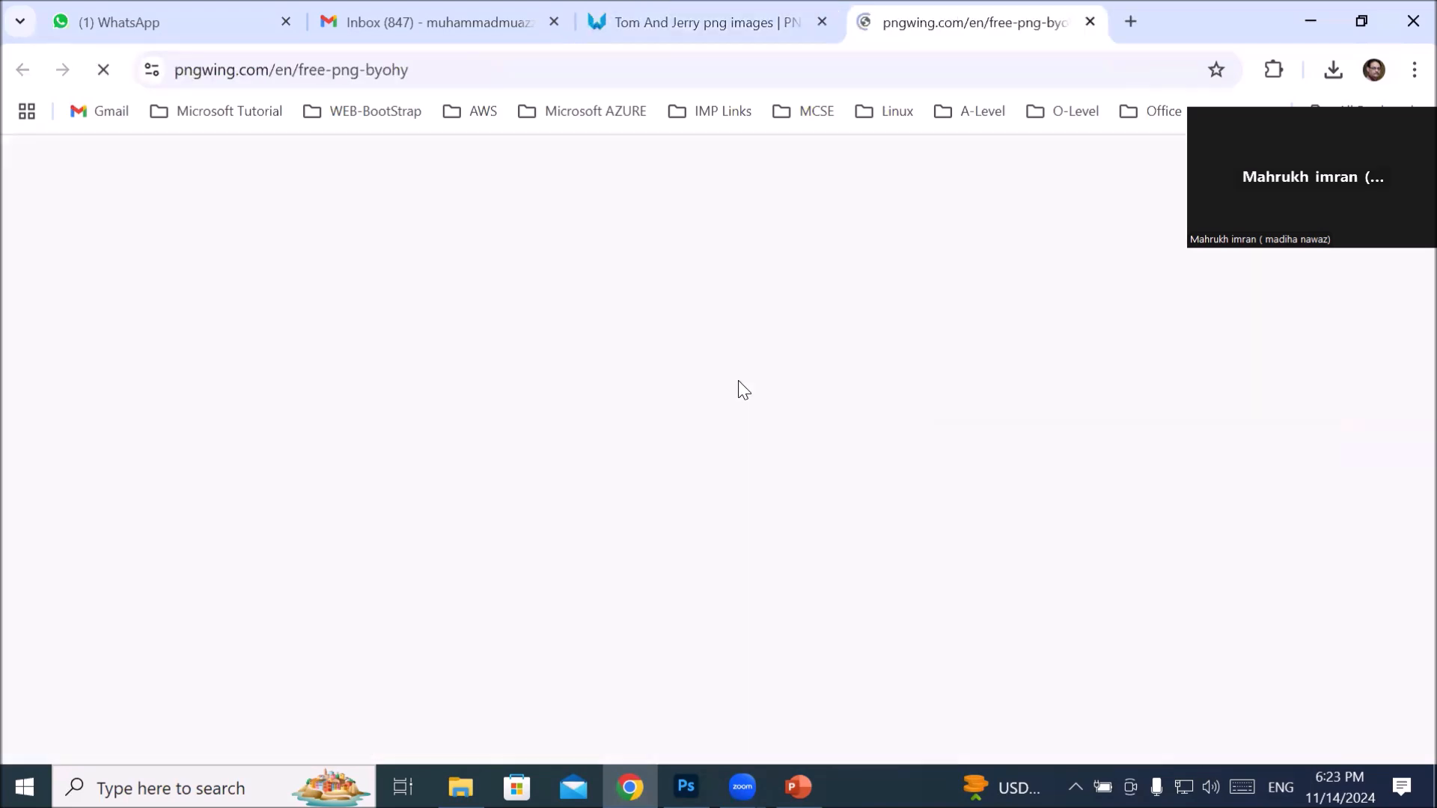
pyautogui.scroll(-5, 812, 430)
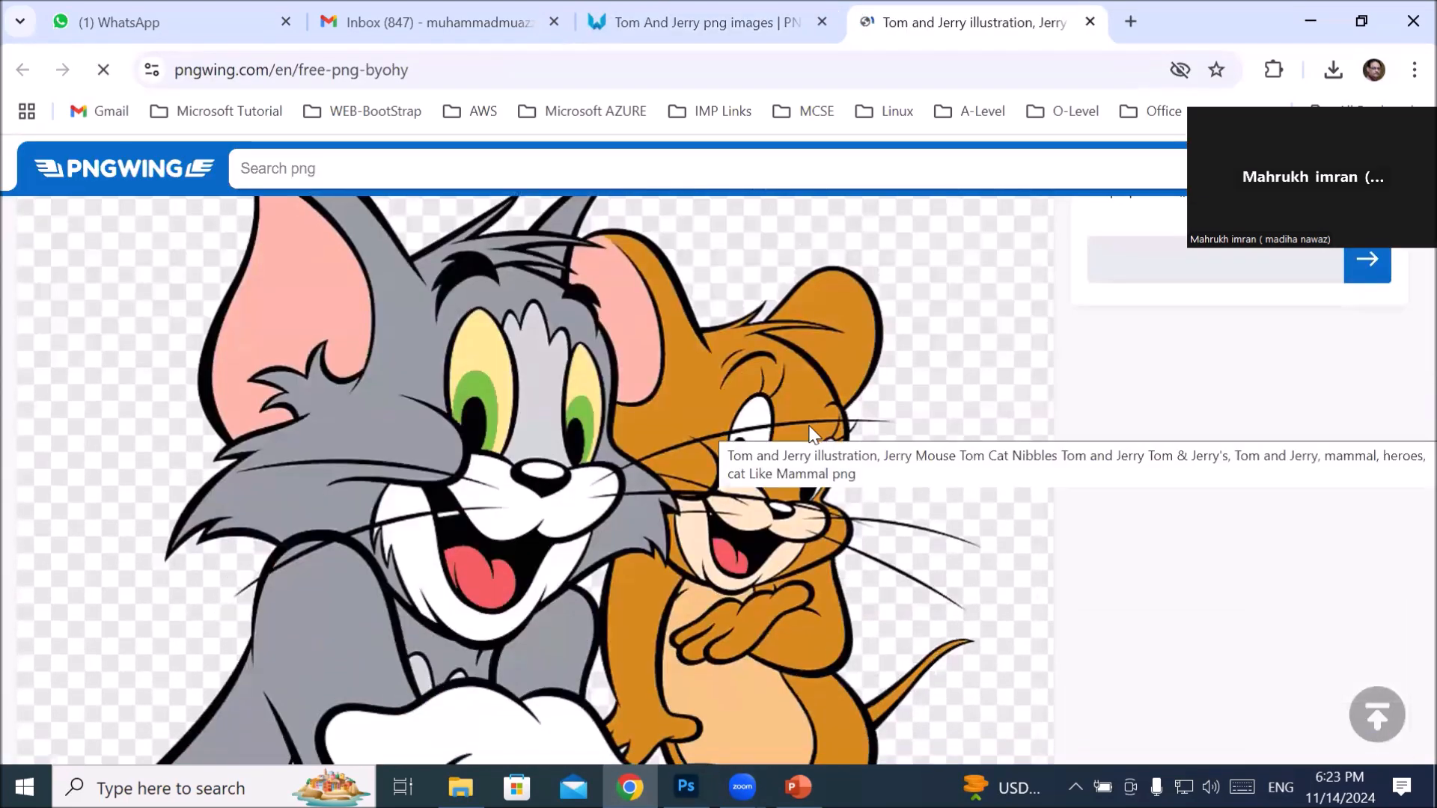
pyautogui.scroll(-6, 809, 428)
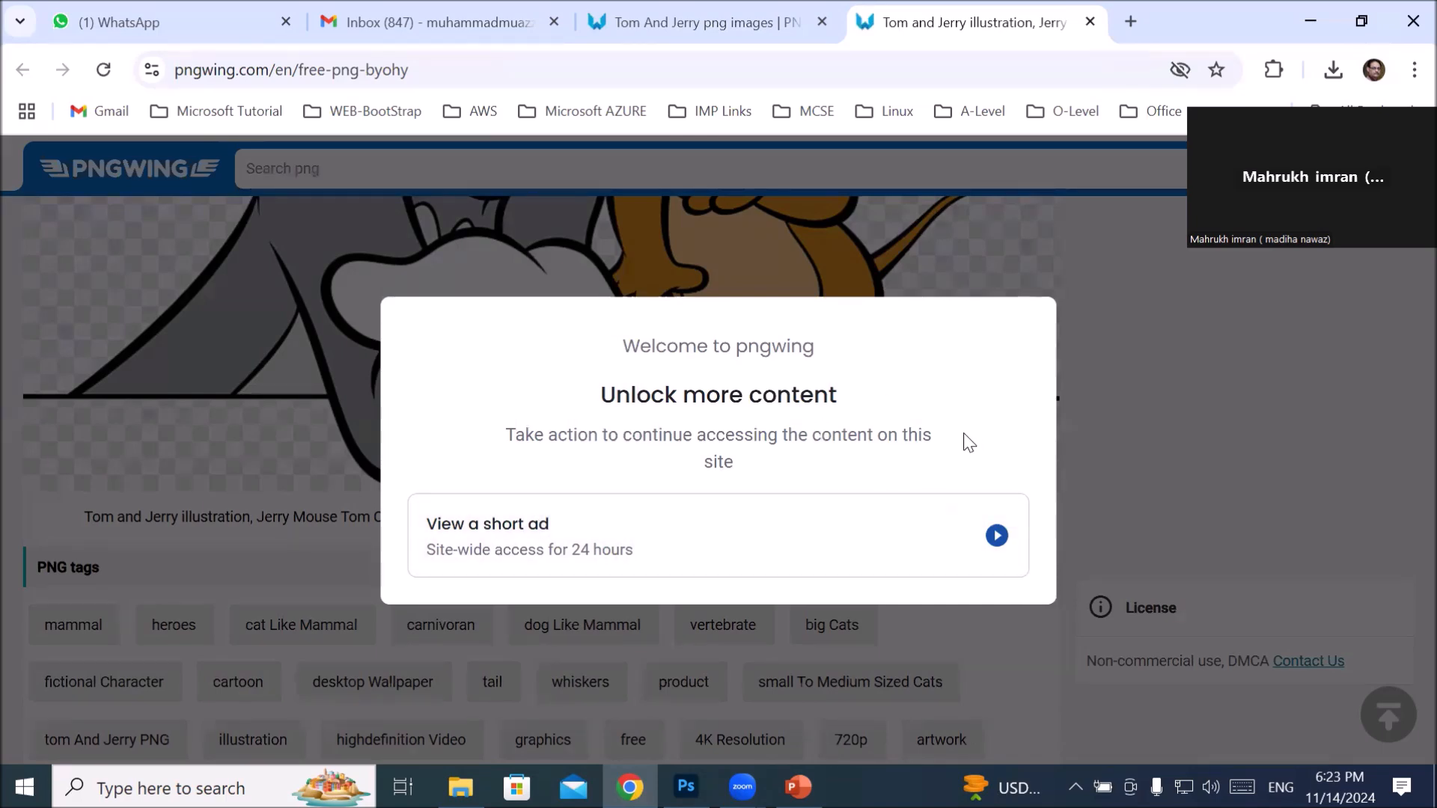
pyautogui.tripleClick(942, 318)
pyautogui.click(997, 536)
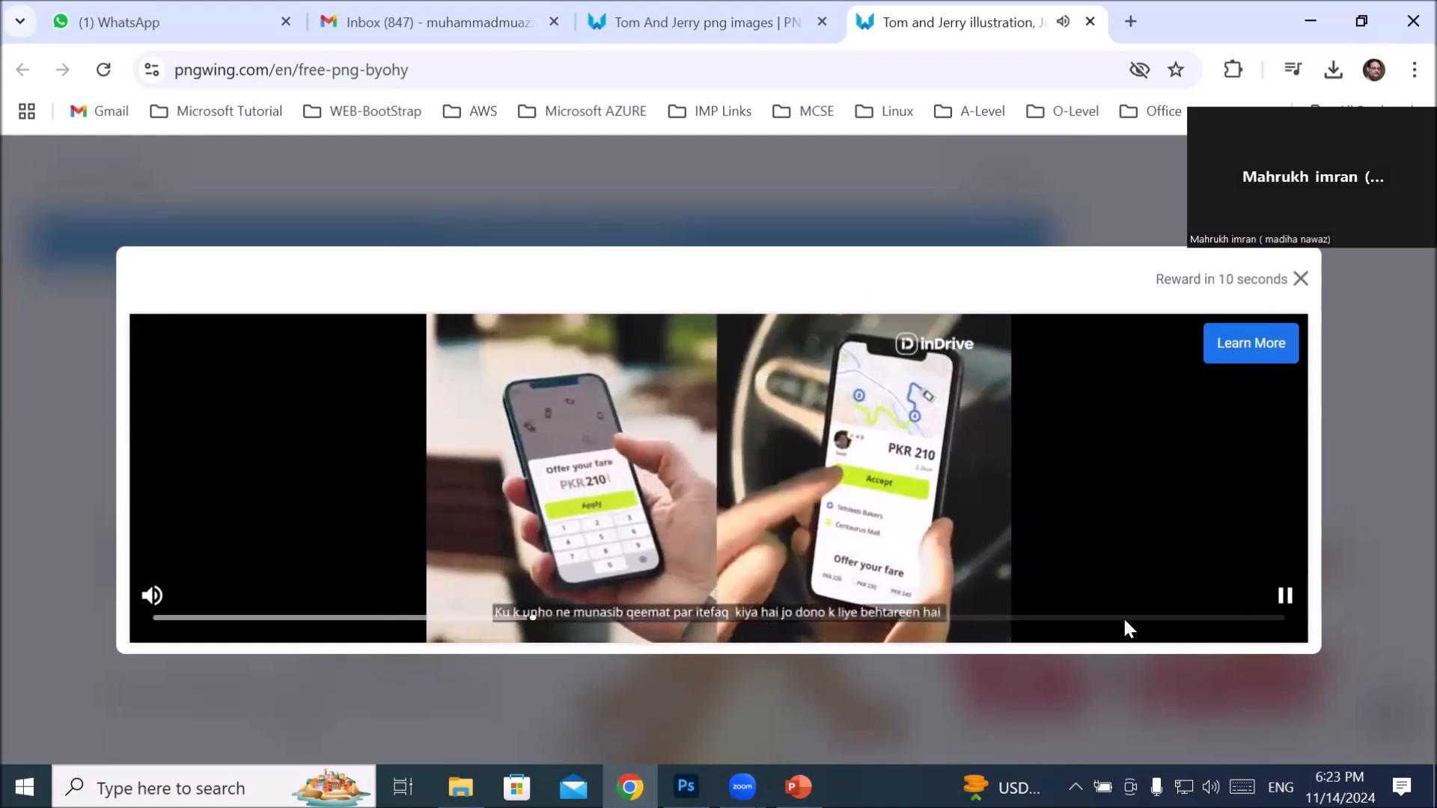
pyautogui.click(1300, 280)
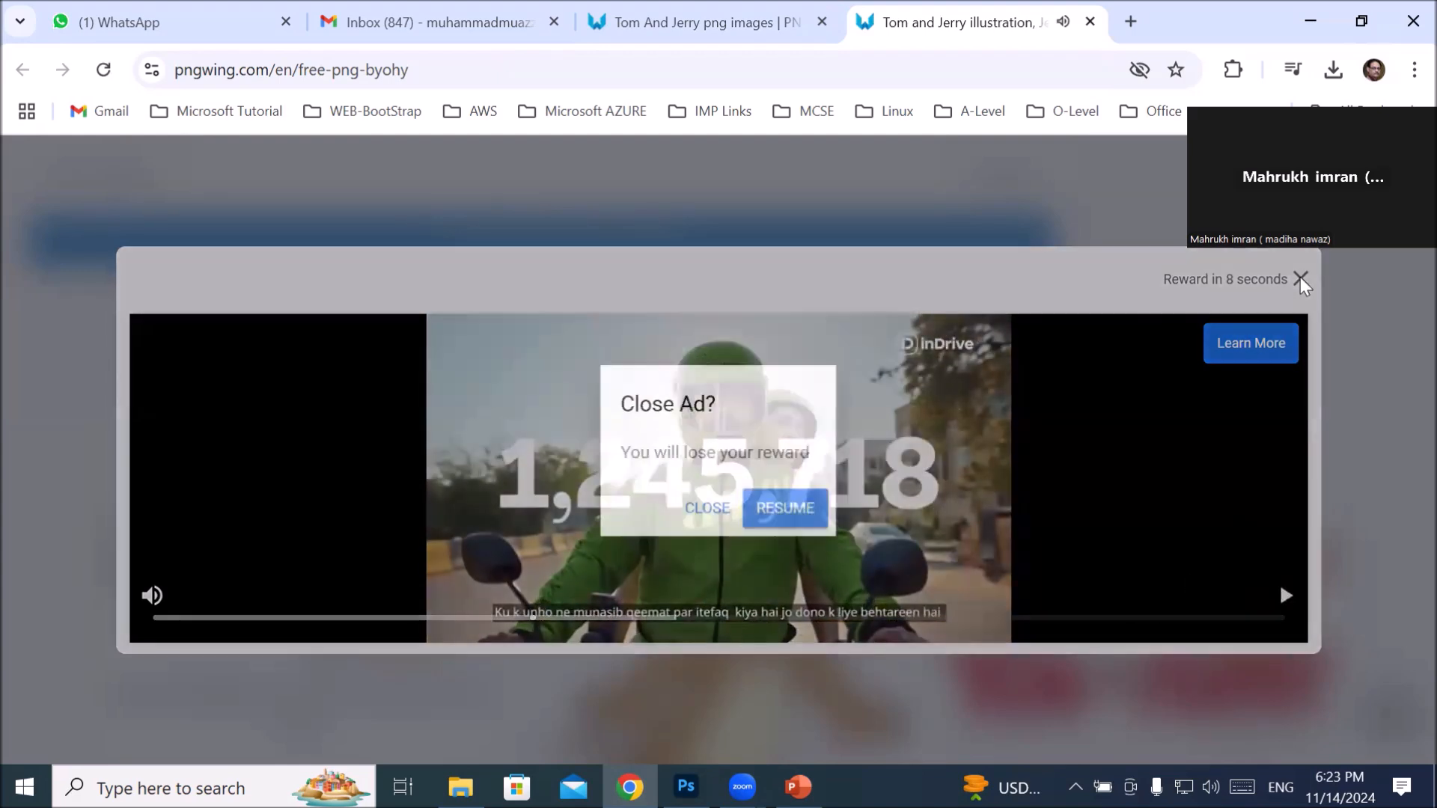
pyautogui.click(707, 511)
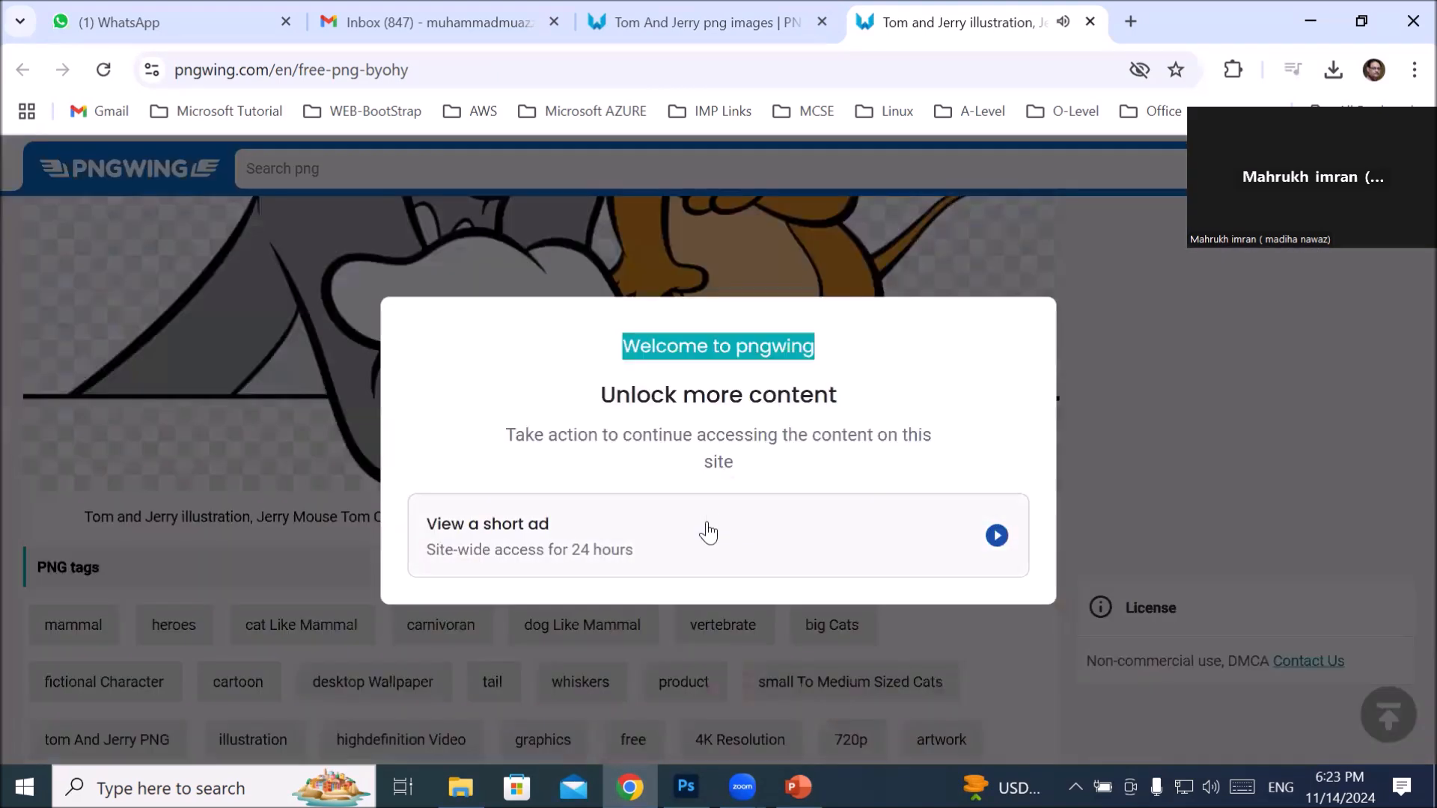
pyautogui.click(223, 429)
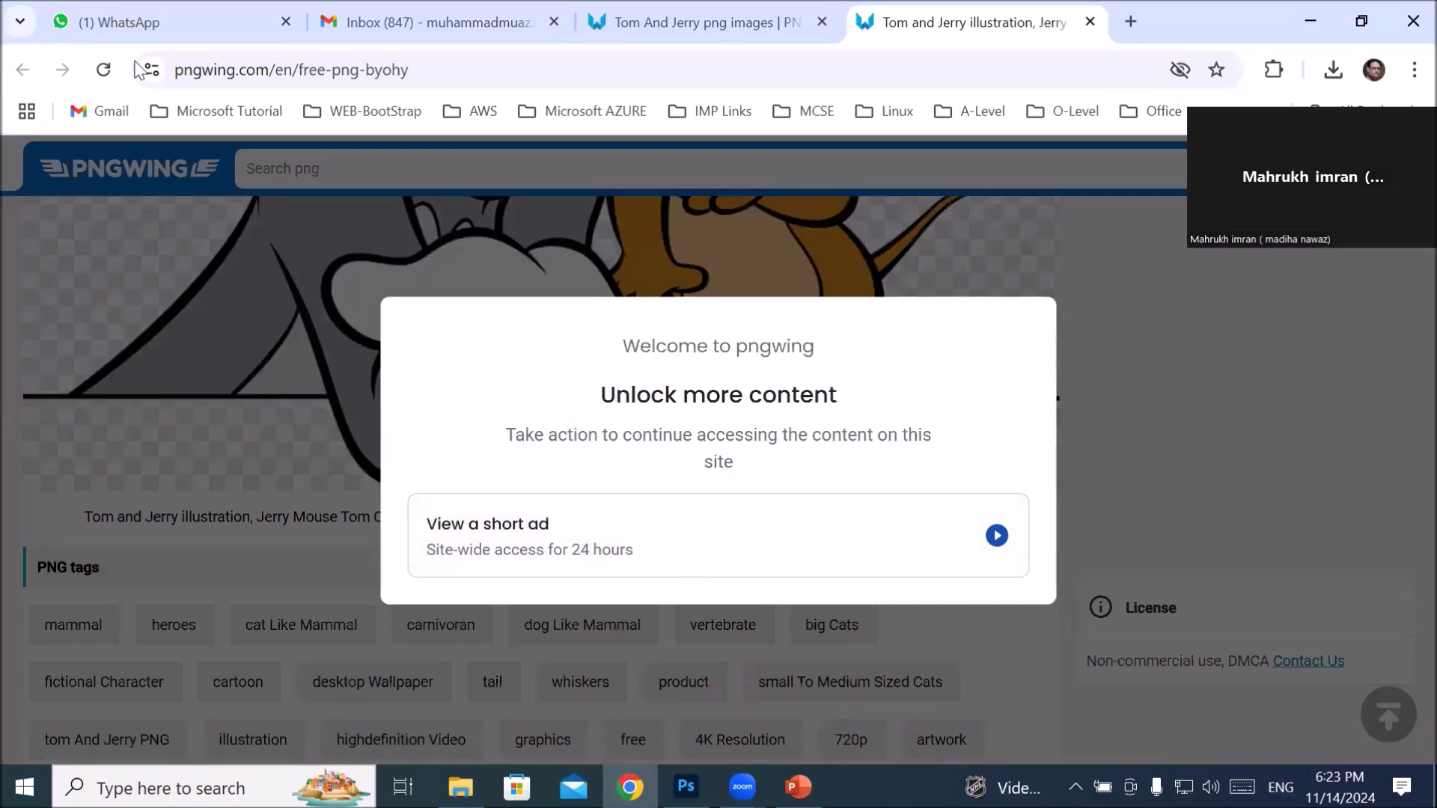
# Step: Return to the PNGWing results, reopen the 2500x1996px Tom and Jerry illustration and go down to its PNG info
pyautogui.click(747, 24)
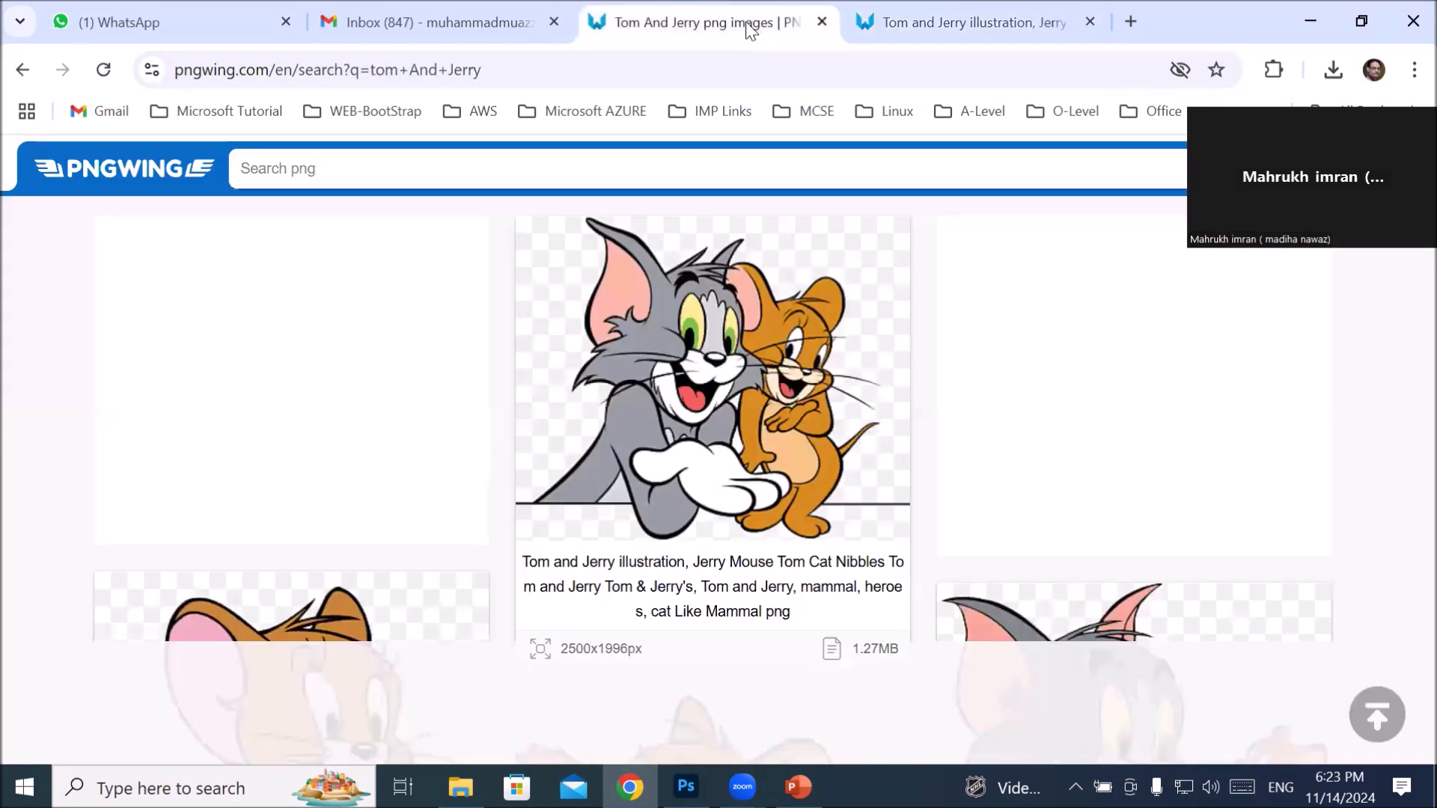
pyautogui.scroll(-2, 716, 479)
pyautogui.click(716, 479)
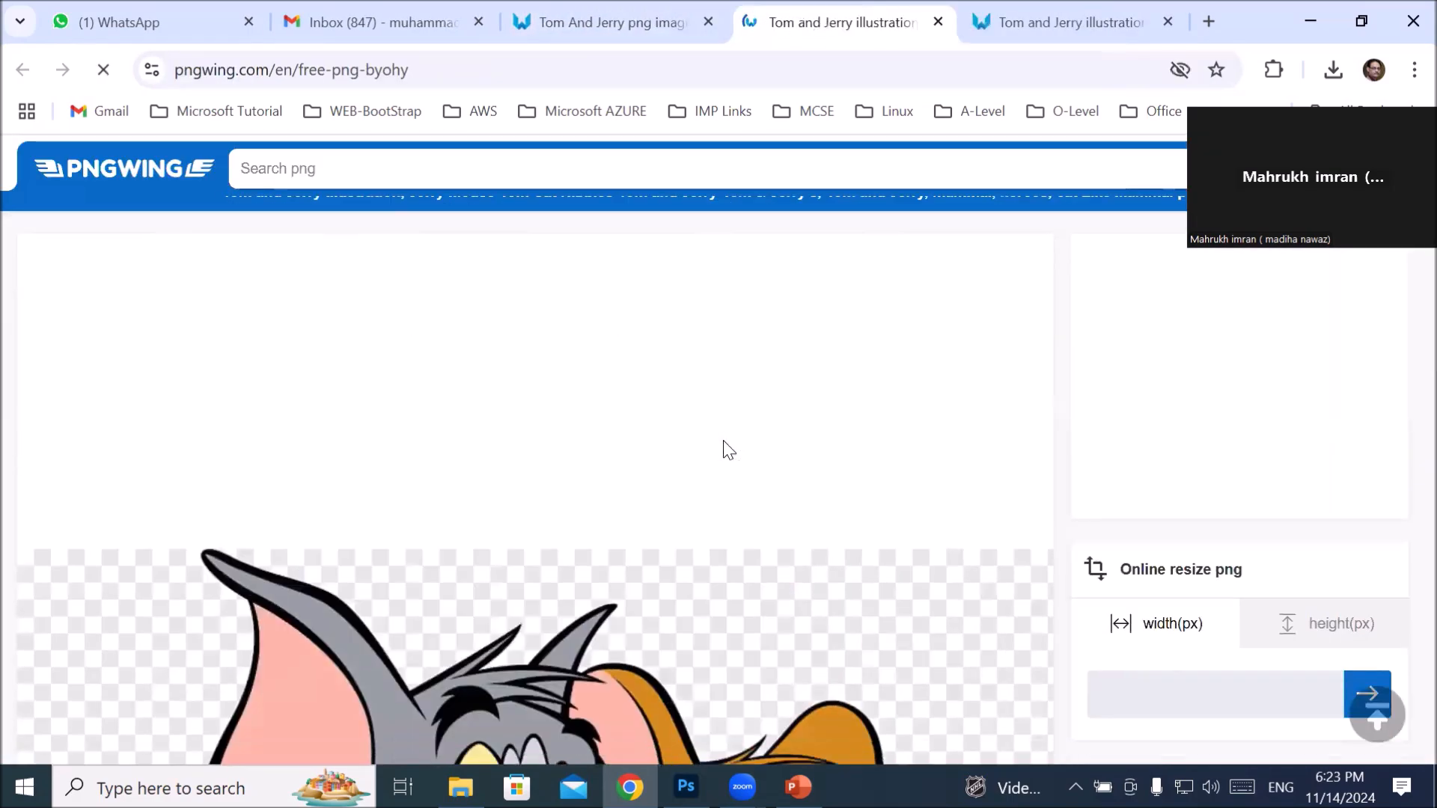
pyautogui.scroll(-3, 723, 442)
pyautogui.scroll(-9, 723, 441)
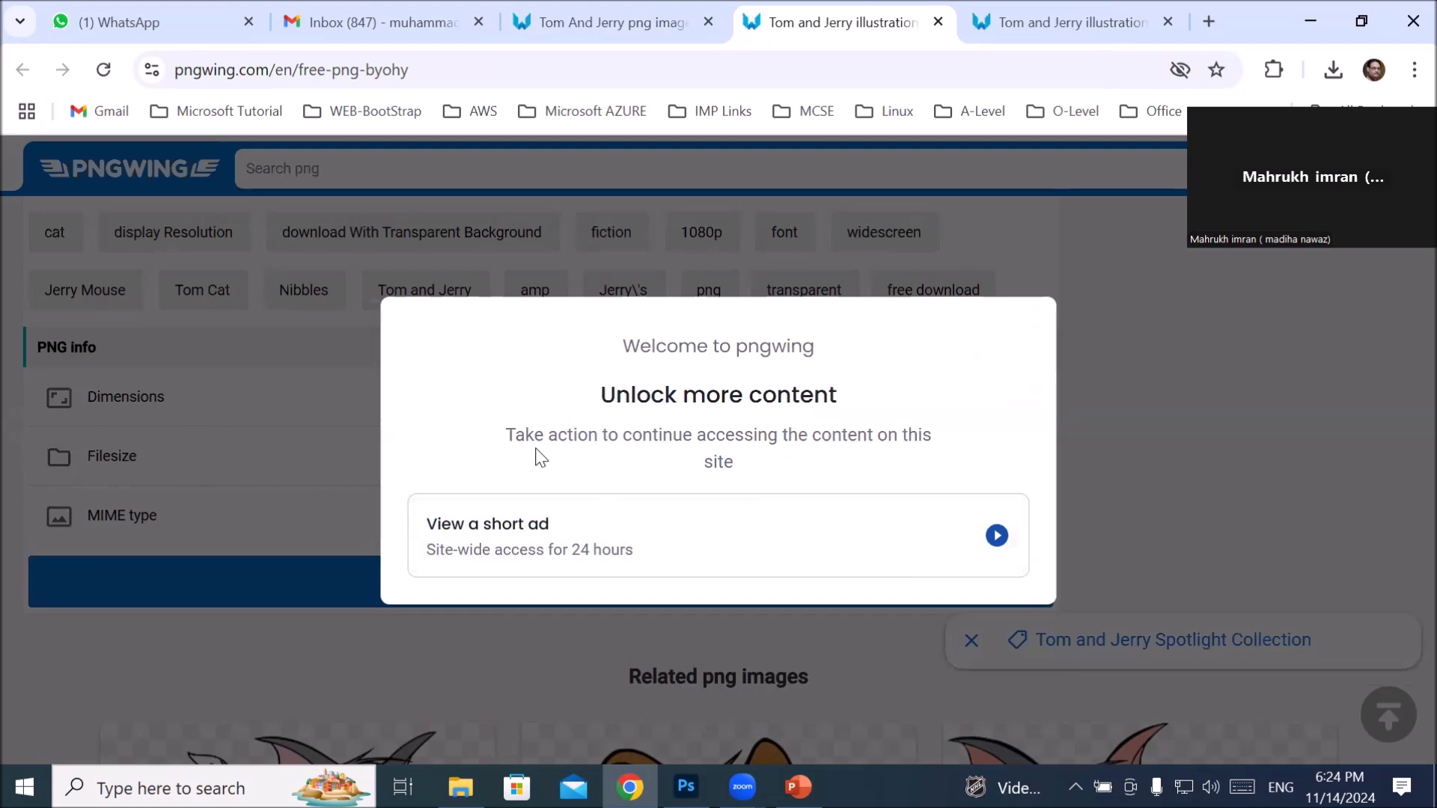
pyautogui.moveTo(767, 436); pyautogui.dragTo(937, 427)
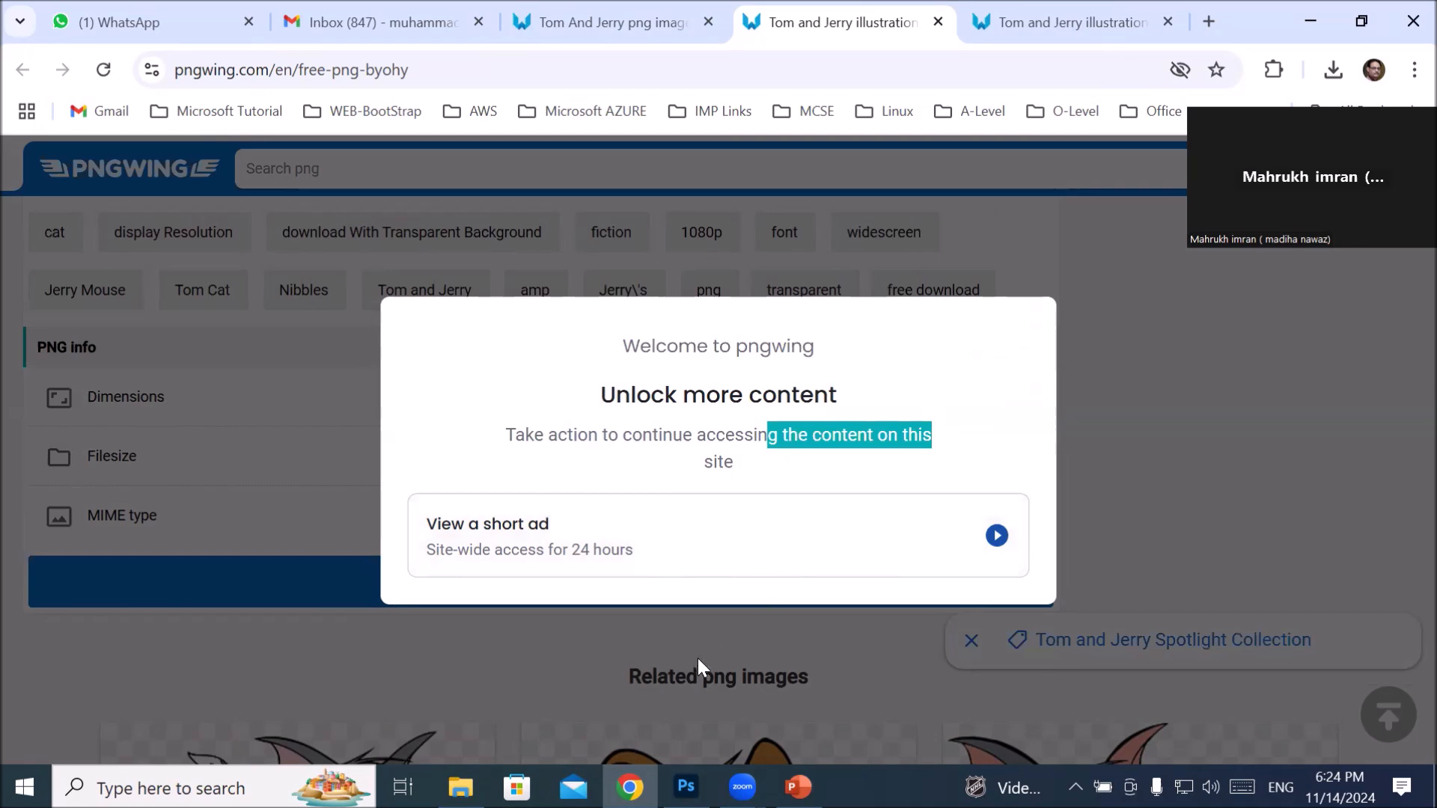
pyautogui.click(673, 645)
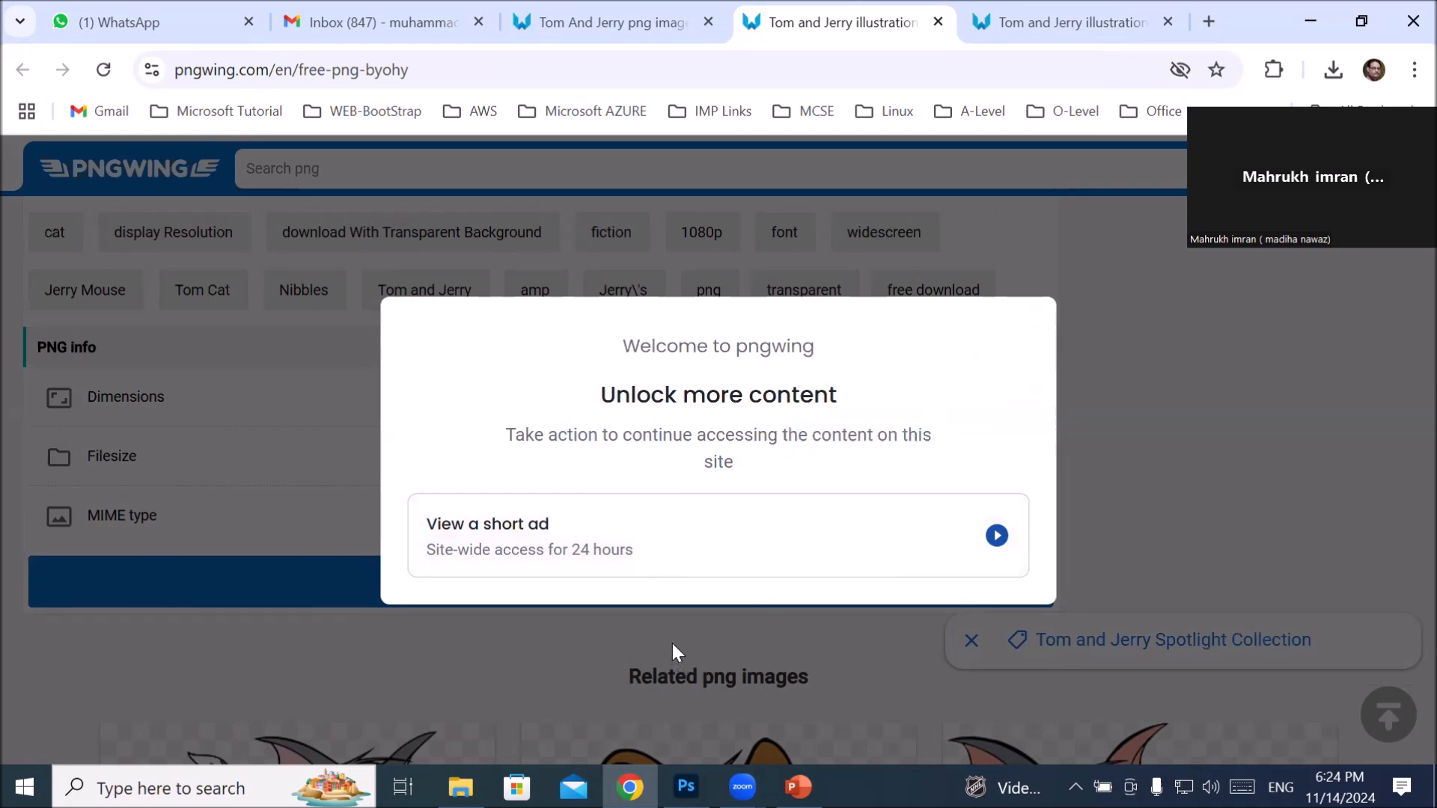
# Step: Go back to the PNGWing Tom and Jerry results, look over the images and select the page's web address
pyautogui.click(611, 20)
pyautogui.scroll(-4, 653, 330)
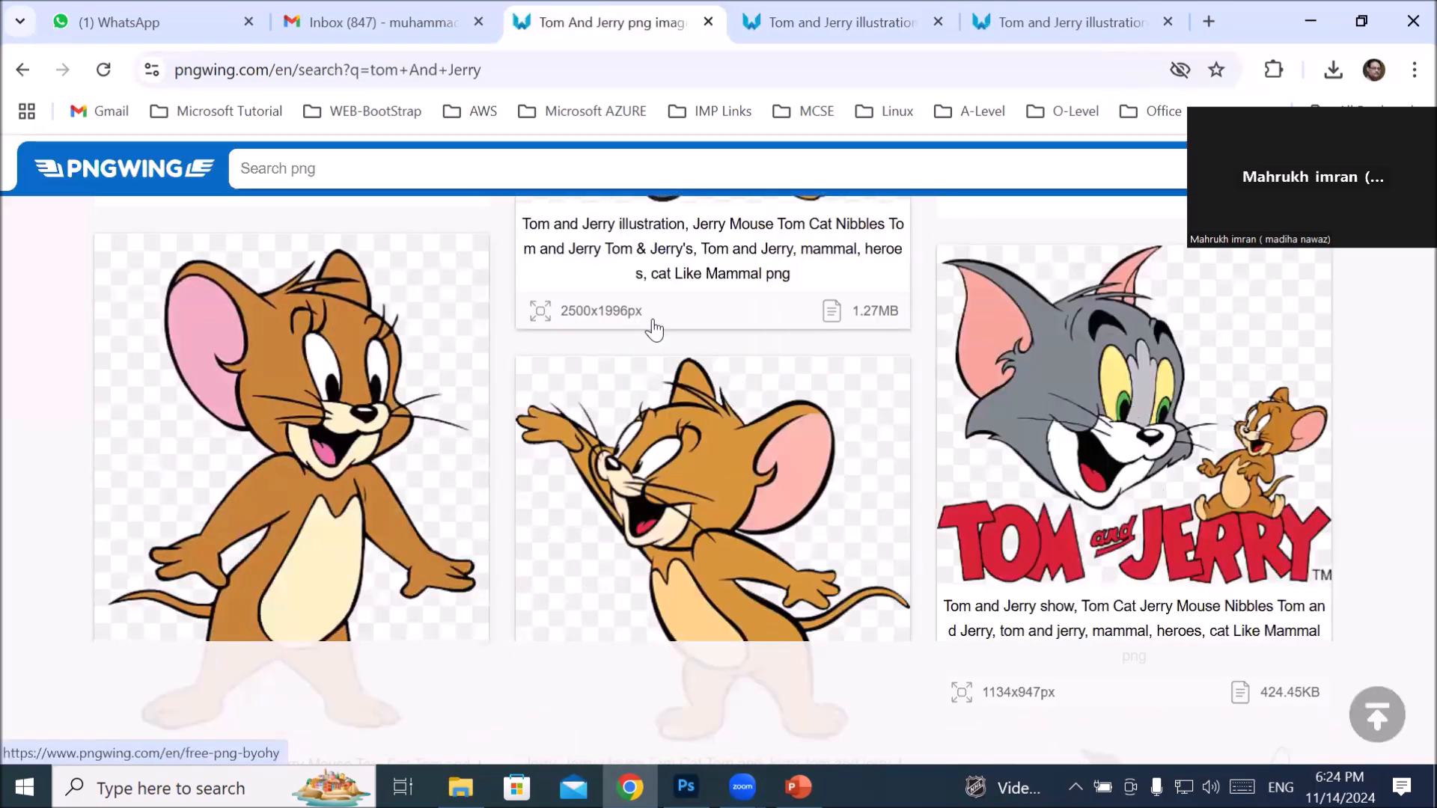
pyautogui.scroll(4, 653, 319)
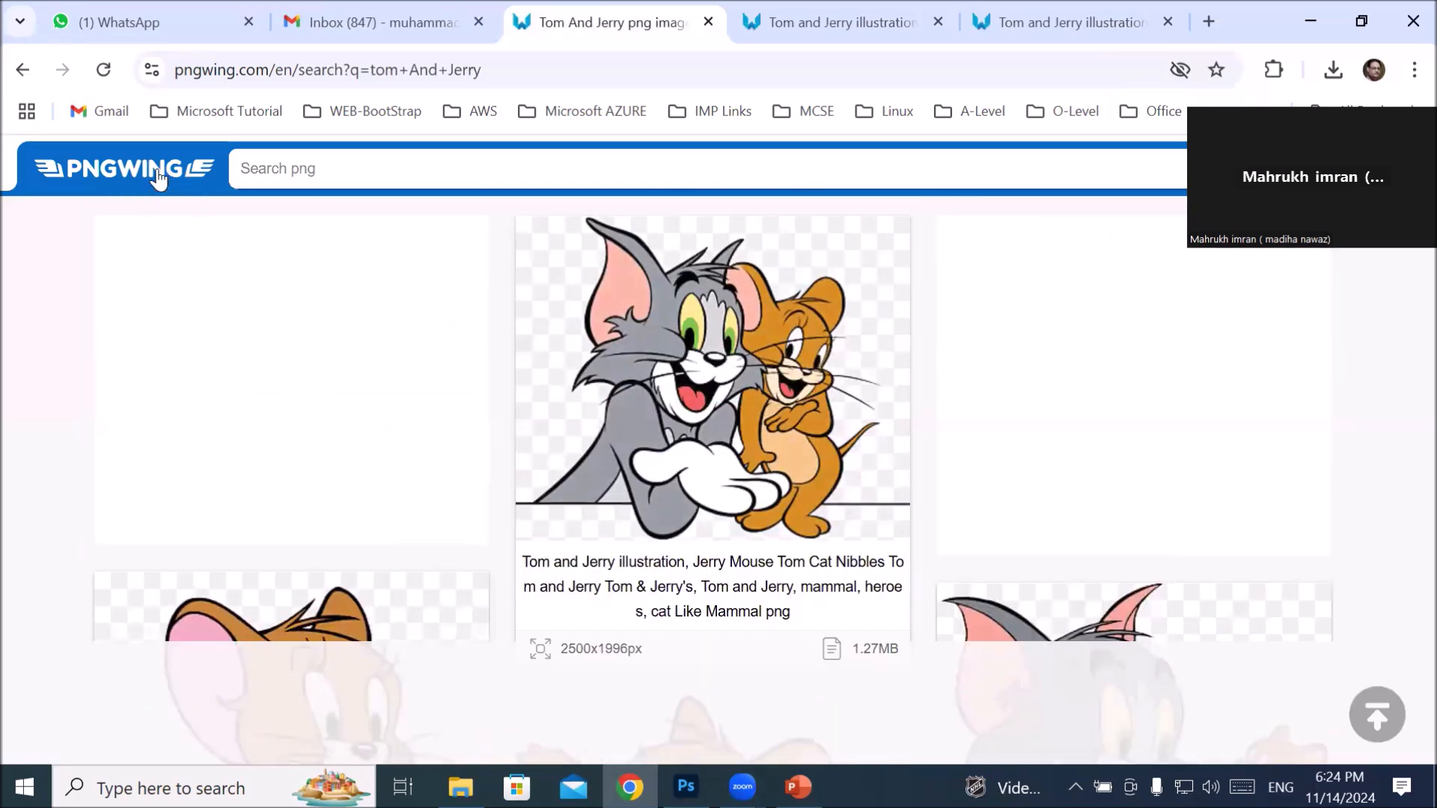
pyautogui.click(410, 69)
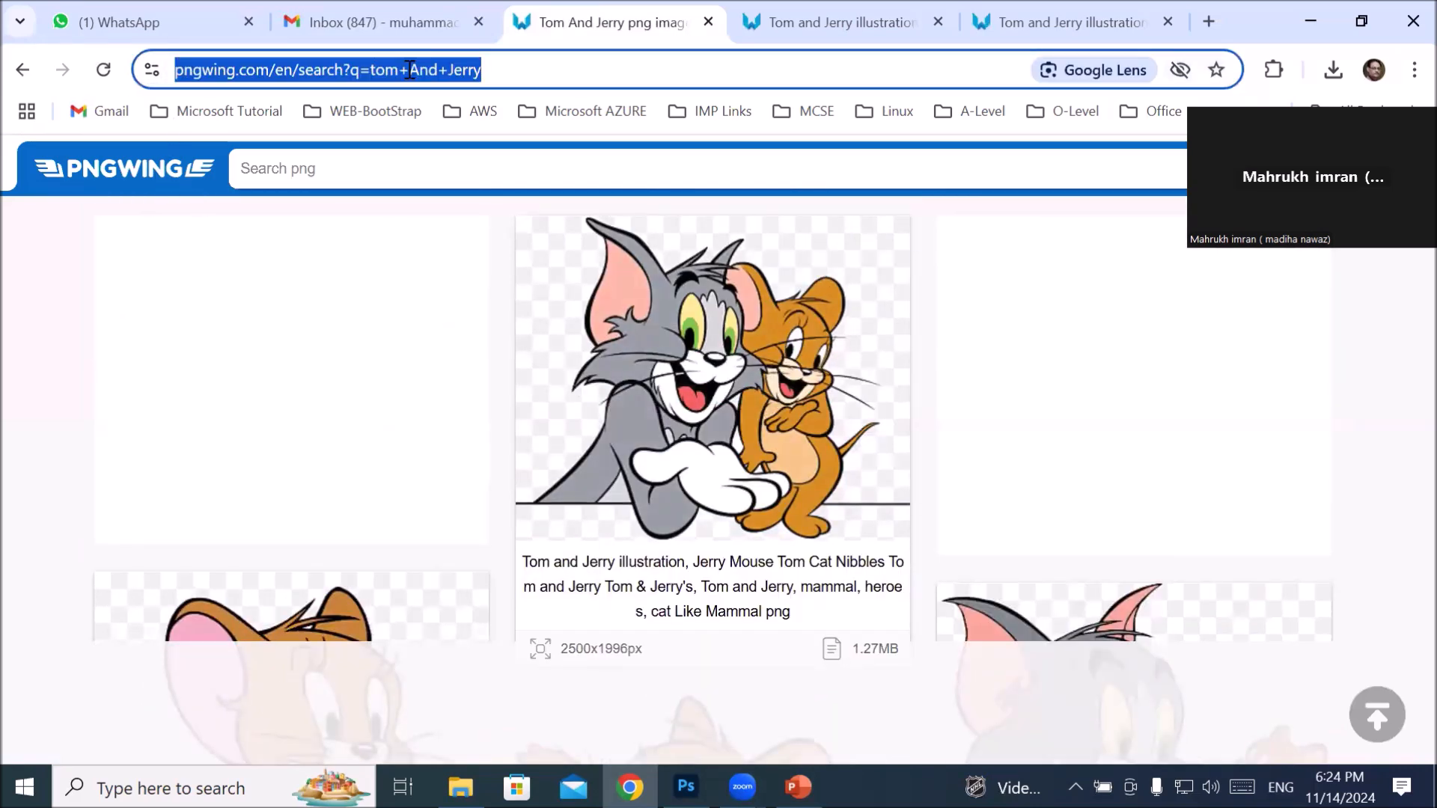
# Step: Go to the pngegg.com website in place of the current PNGWing search page
pyautogui.write('p')
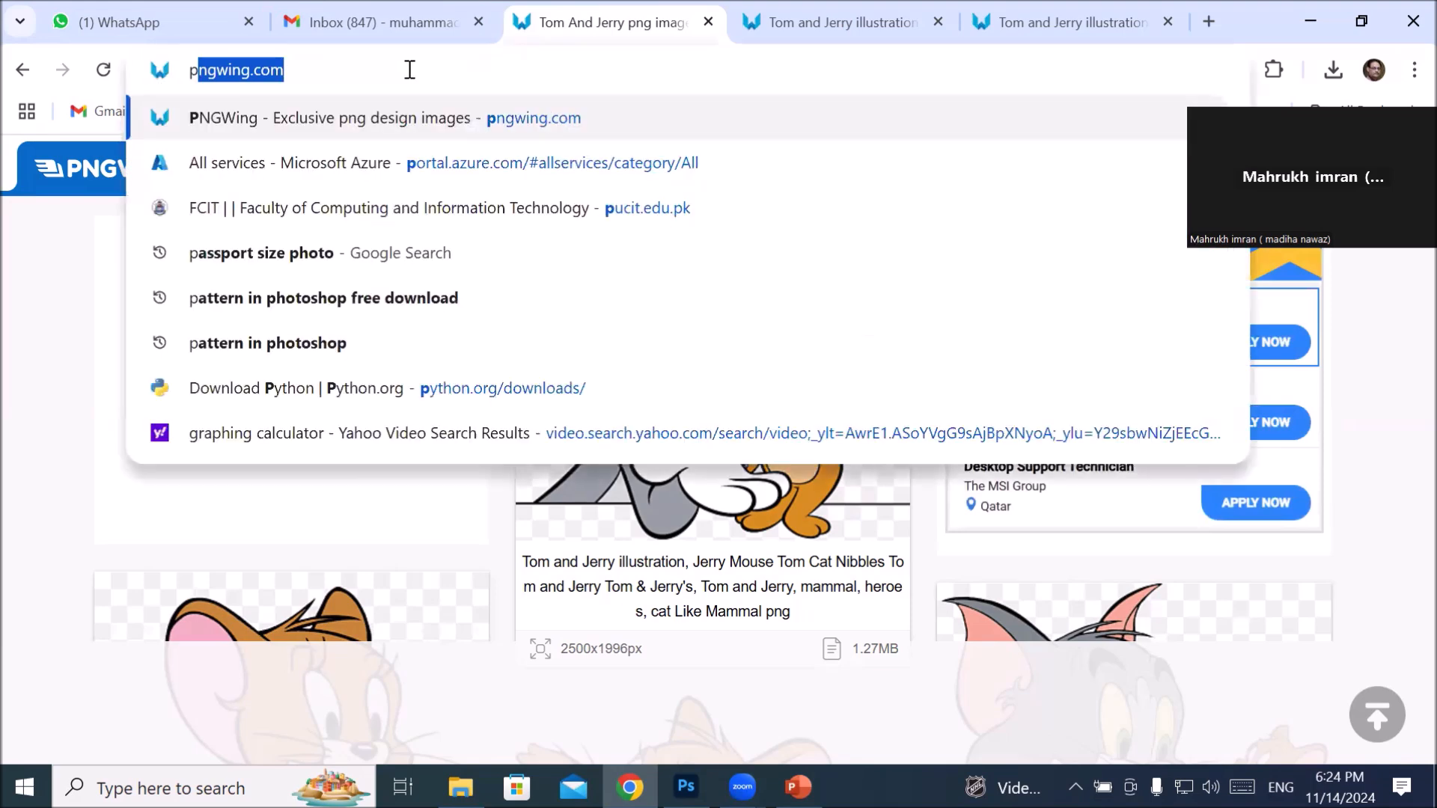
pyautogui.write('ngegg')
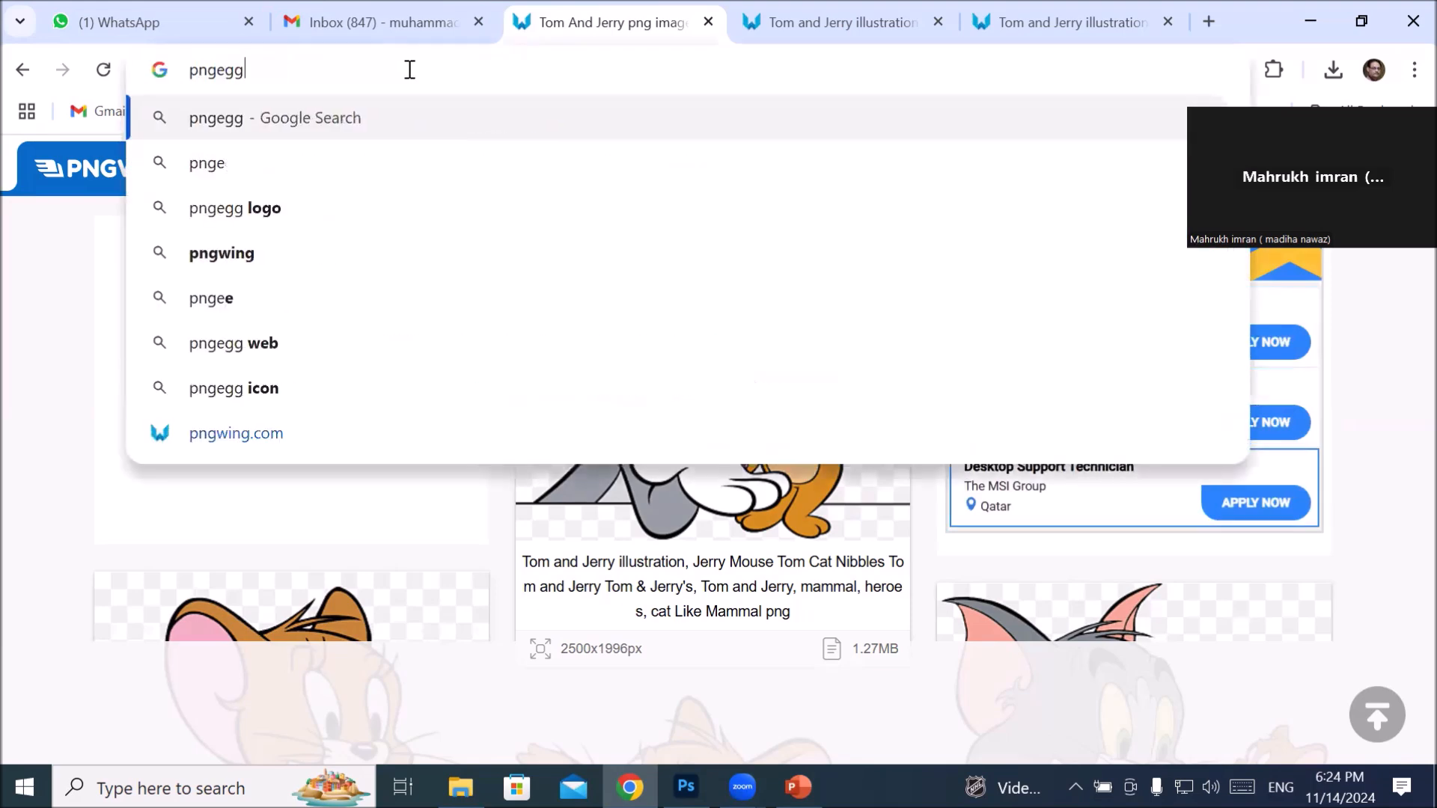
pyautogui.write('.com')
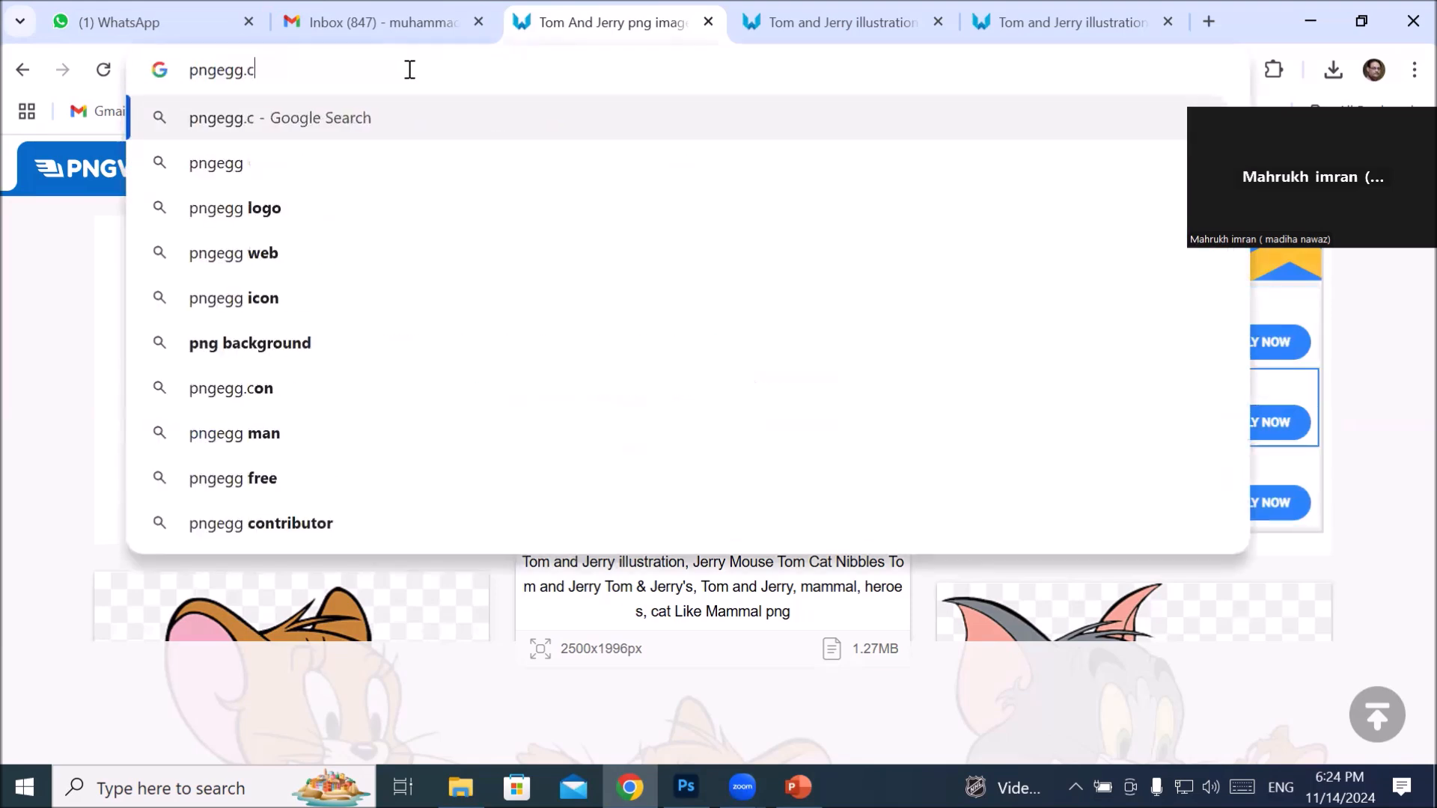
pyautogui.press('Return')
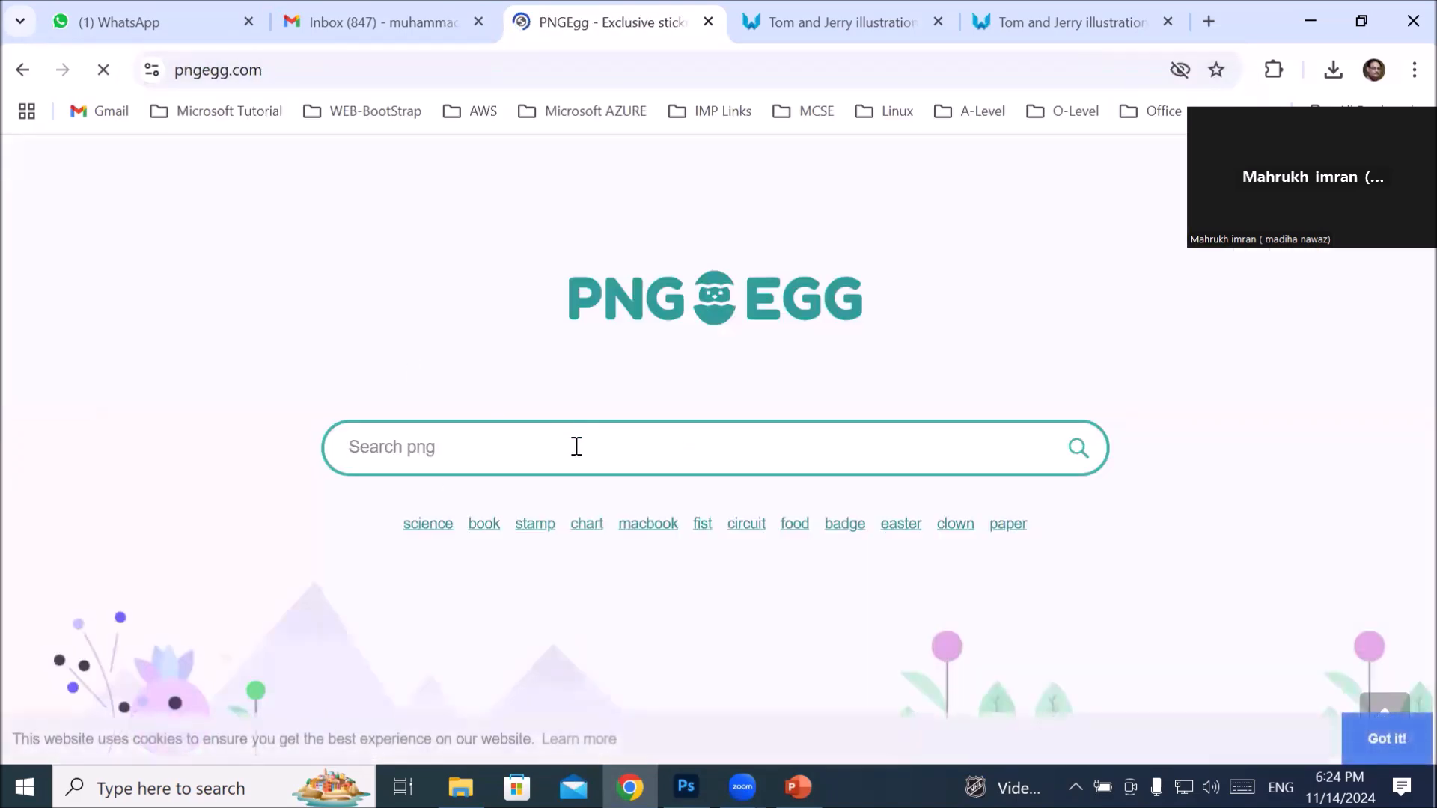
# Step: Search PNGEgg for "tom and jerry" images
pyautogui.click(576, 447)
pyautogui.write('top a')
pyautogui.press('BackSpace')
pyautogui.press('BackSpace')
pyautogui.press('BackSpace')
pyautogui.write('m and jerry')
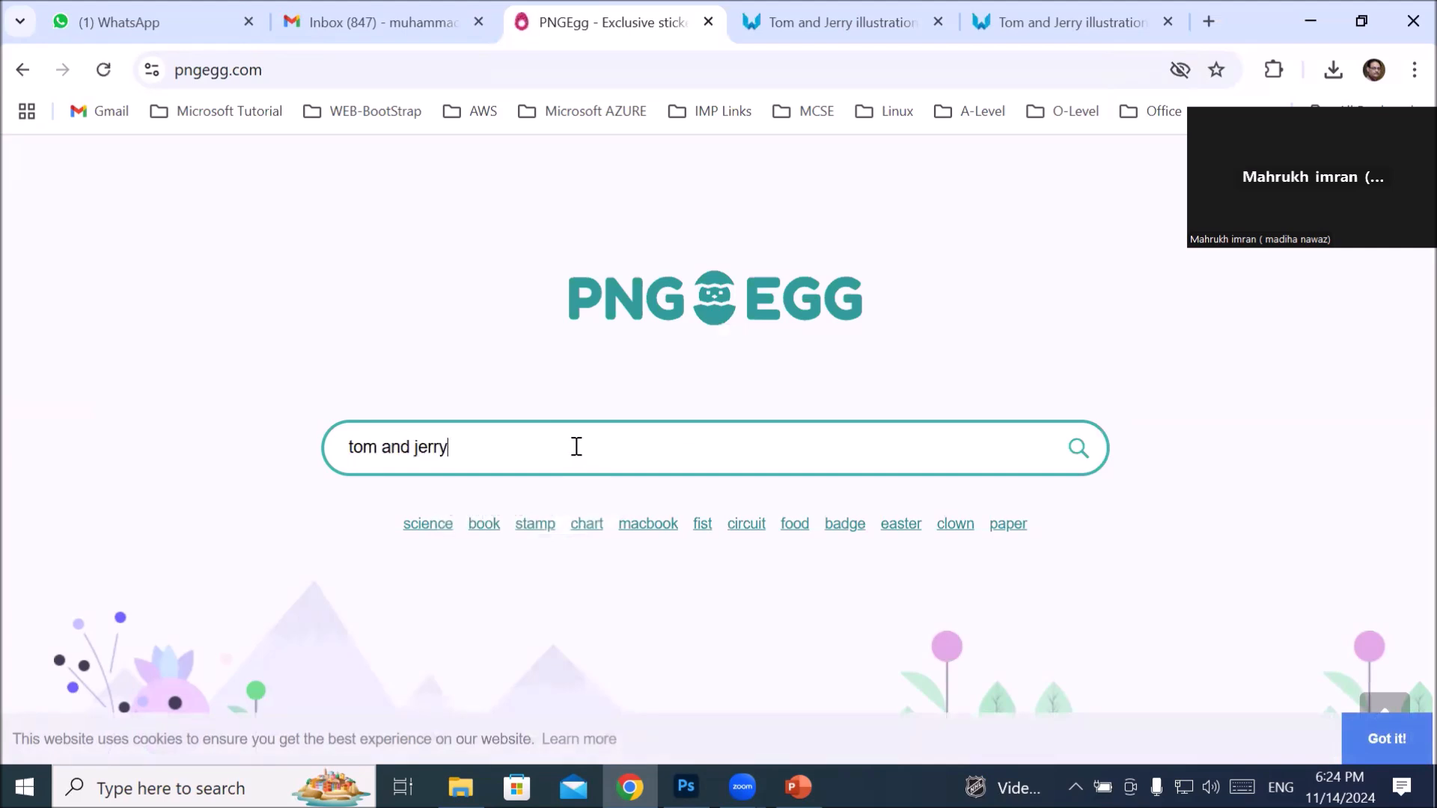
pyautogui.press('Return')
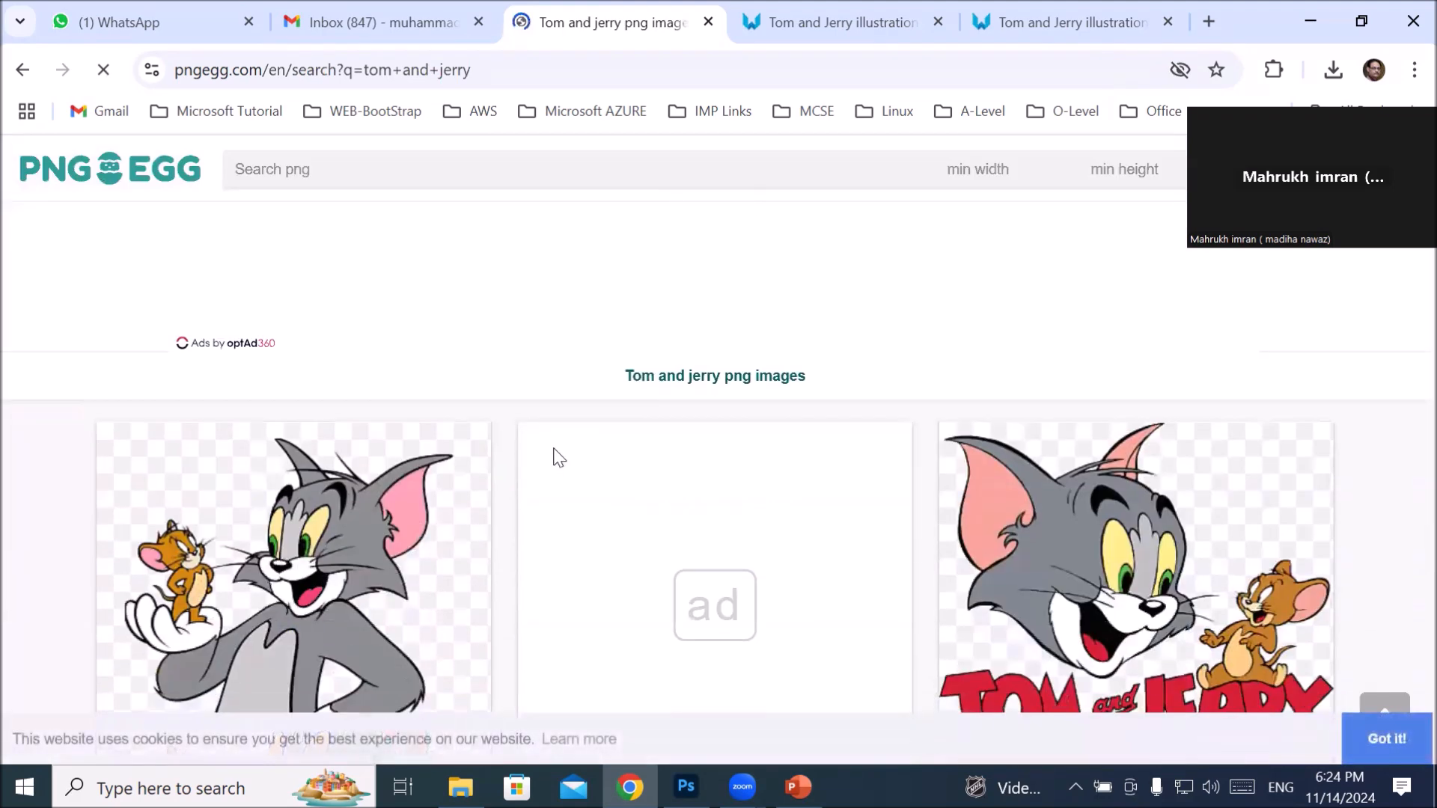
# Step: Open the 1200x1759px image of Tom holding Jerry in his hand and go to its free PNG download, dismissing the ad
pyautogui.scroll(-3, 558, 456)
pyautogui.scroll(-3, 550, 450)
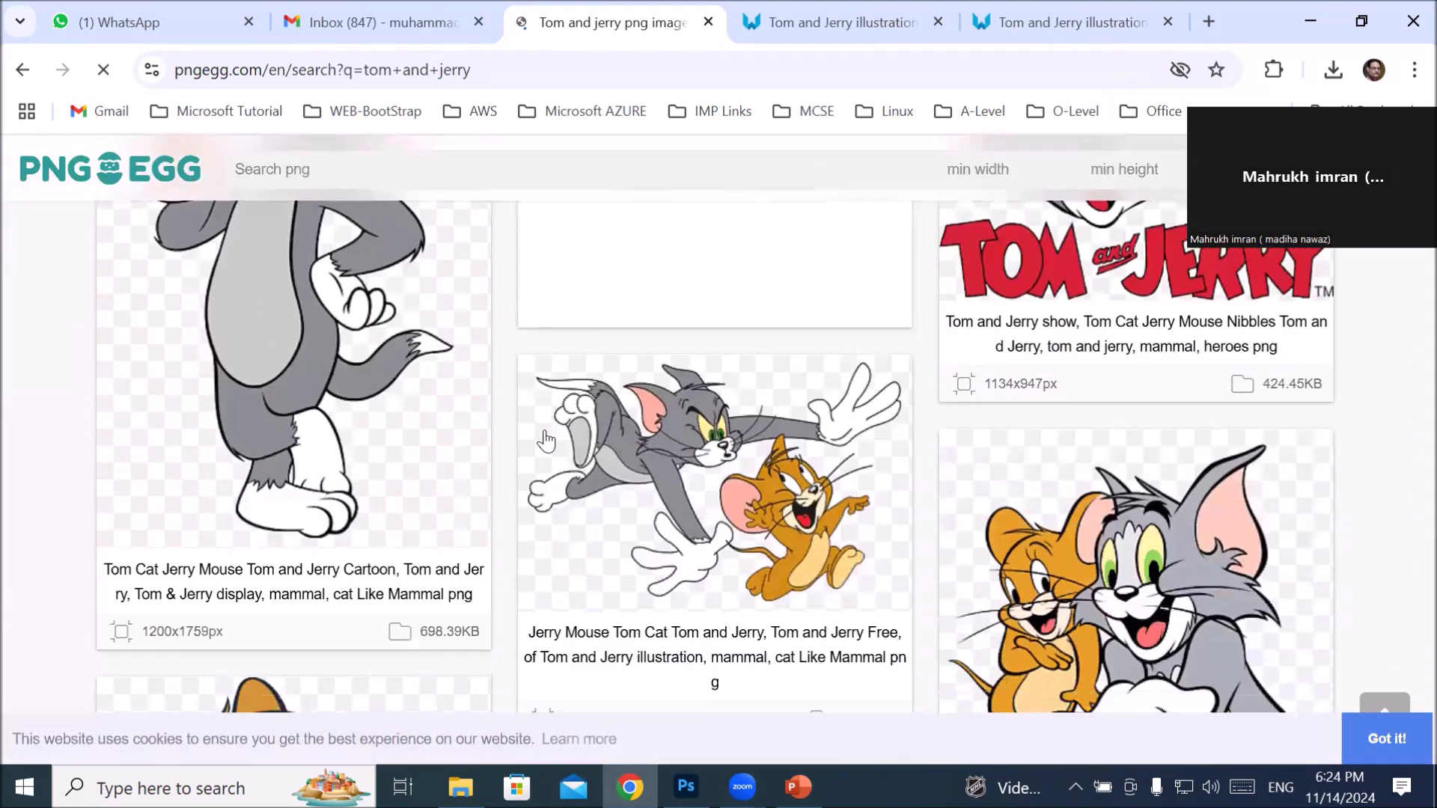
pyautogui.click(365, 441)
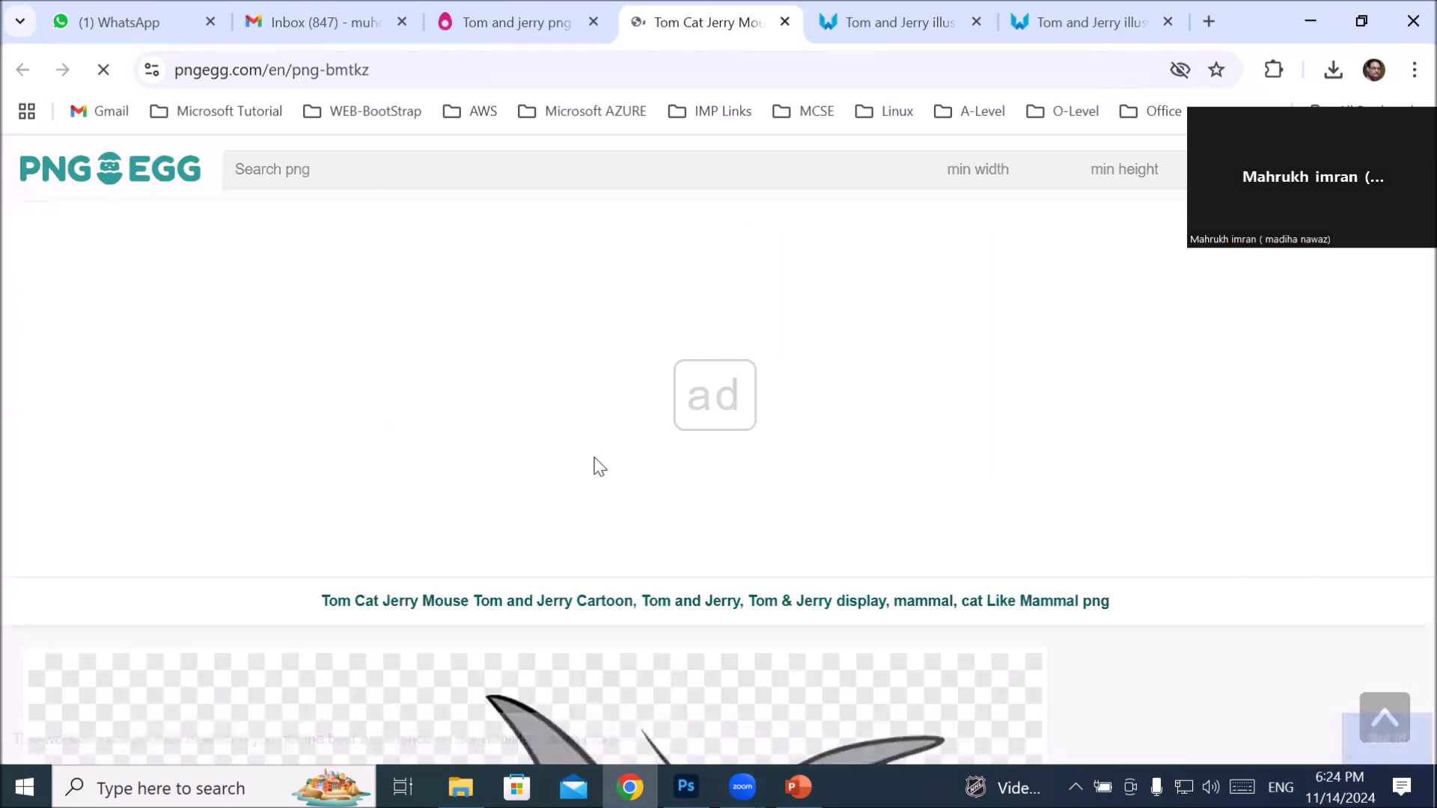
pyautogui.scroll(-3, 564, 561)
pyautogui.scroll(-10, 561, 558)
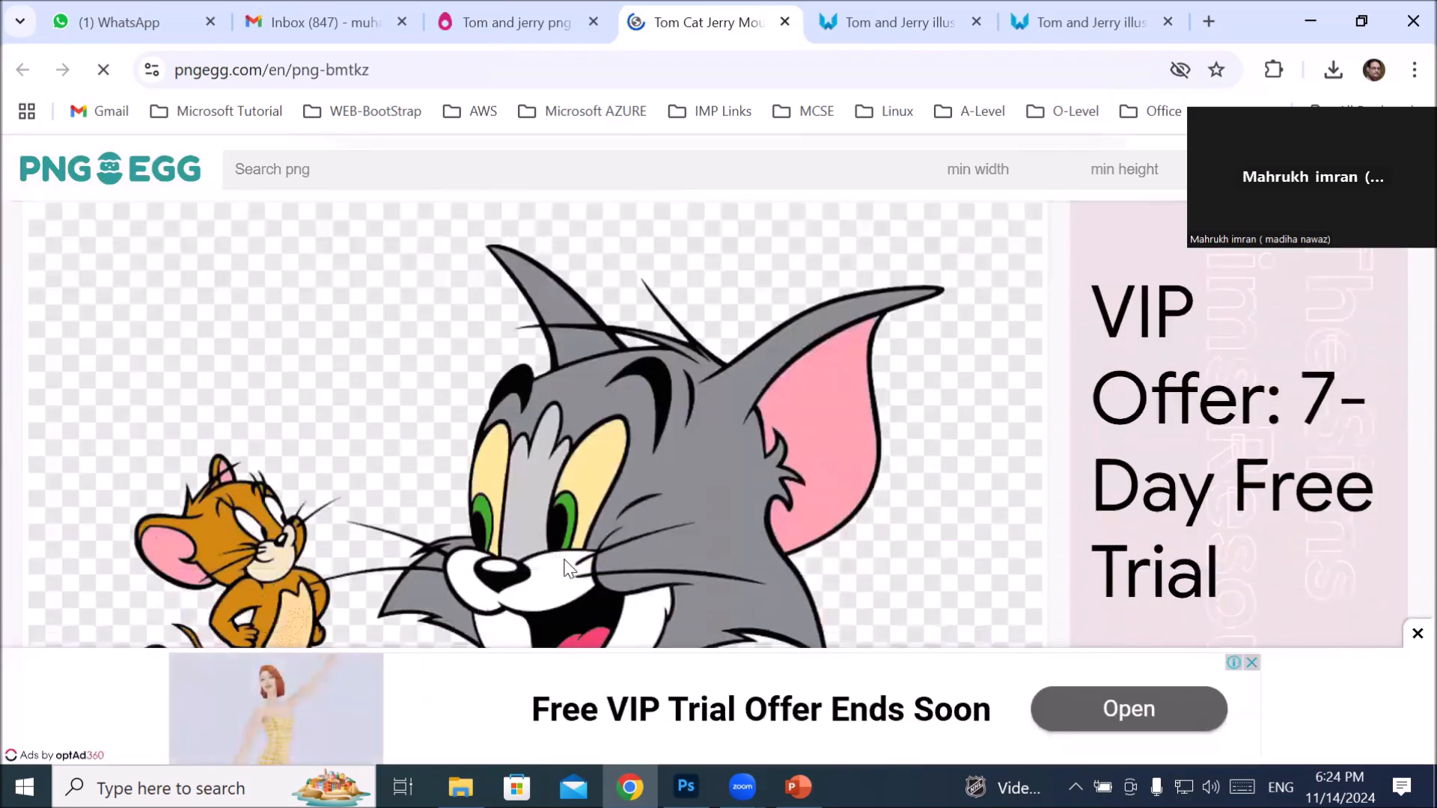
pyautogui.scroll(-15, 552, 550)
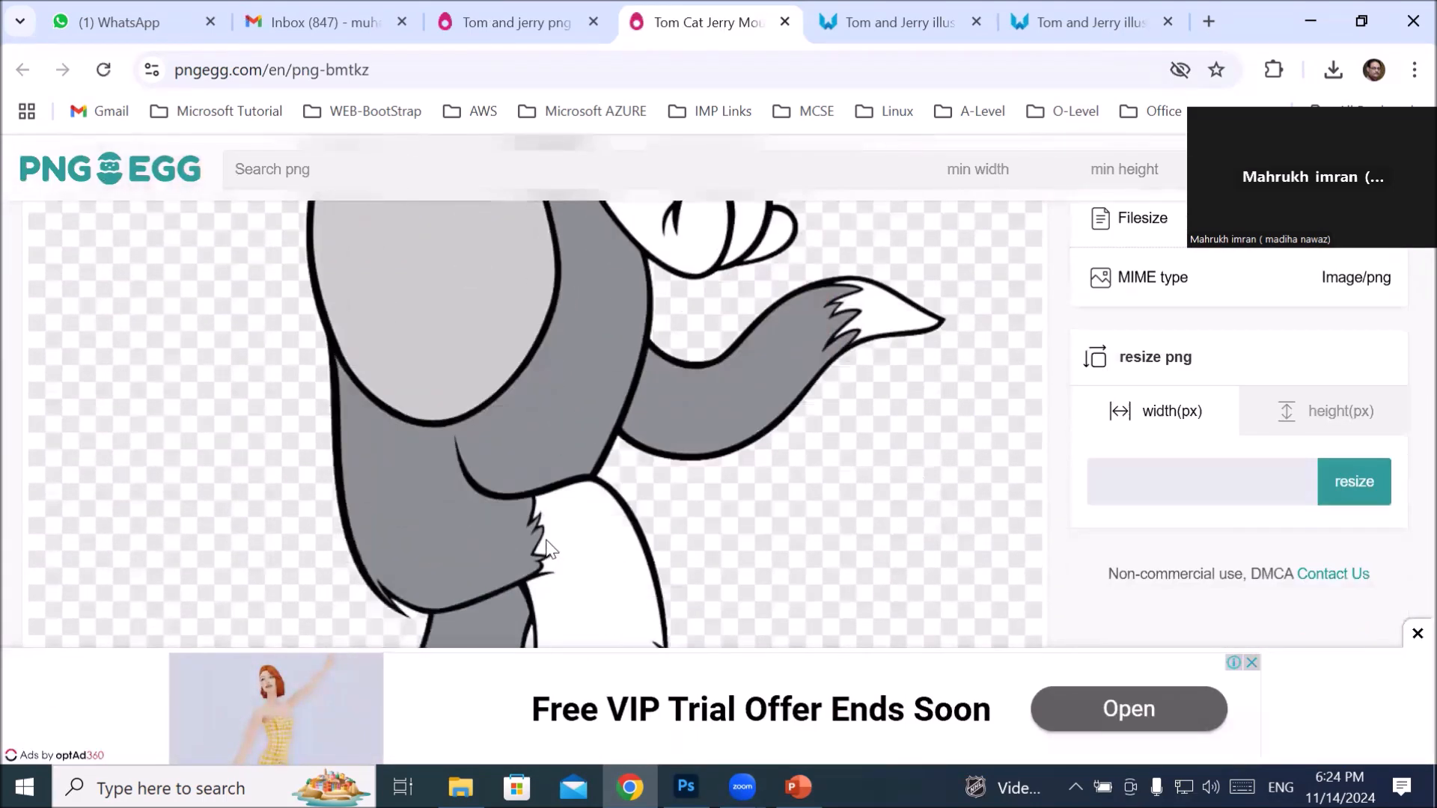
pyautogui.scroll(-4, 550, 543)
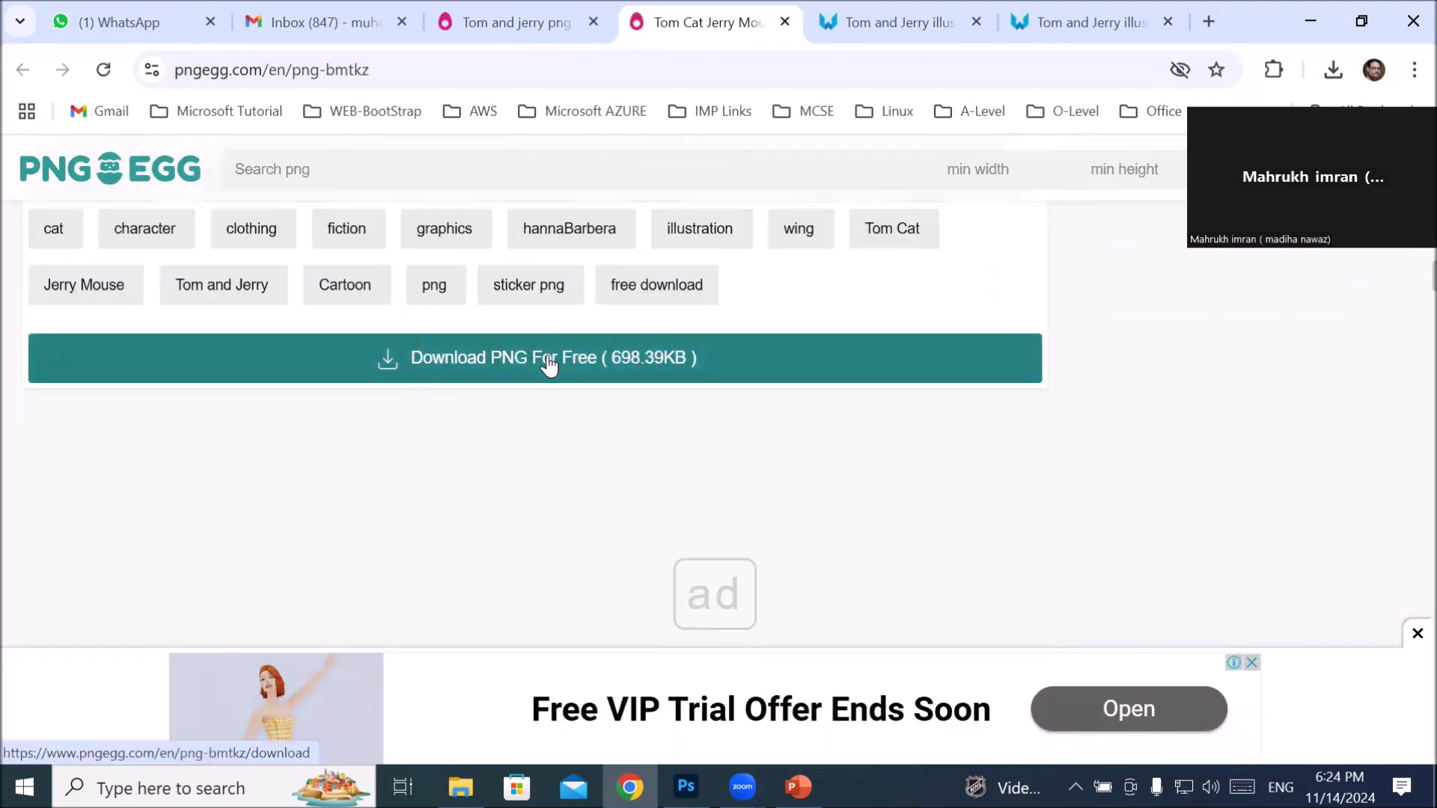
pyautogui.click(526, 361)
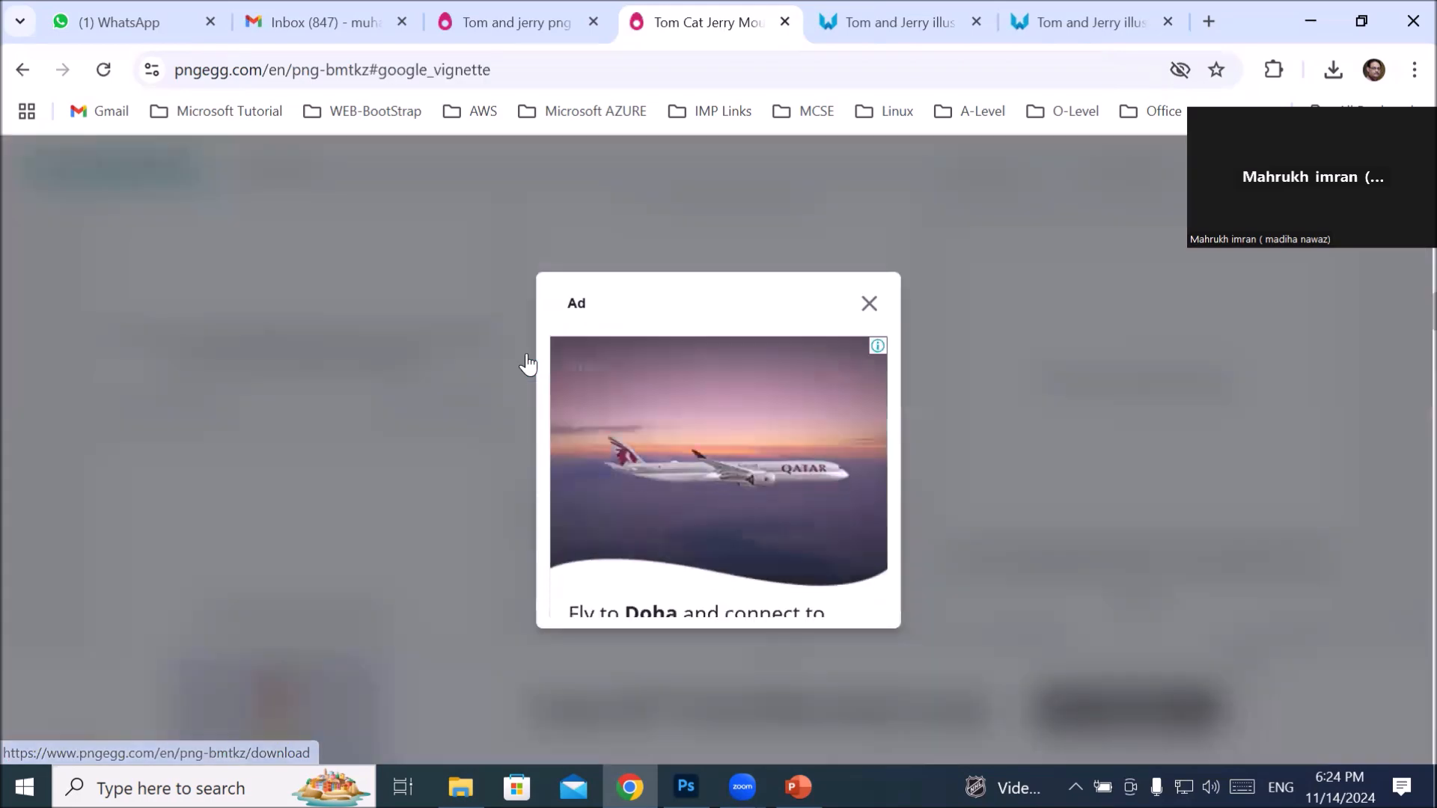
pyautogui.click(869, 305)
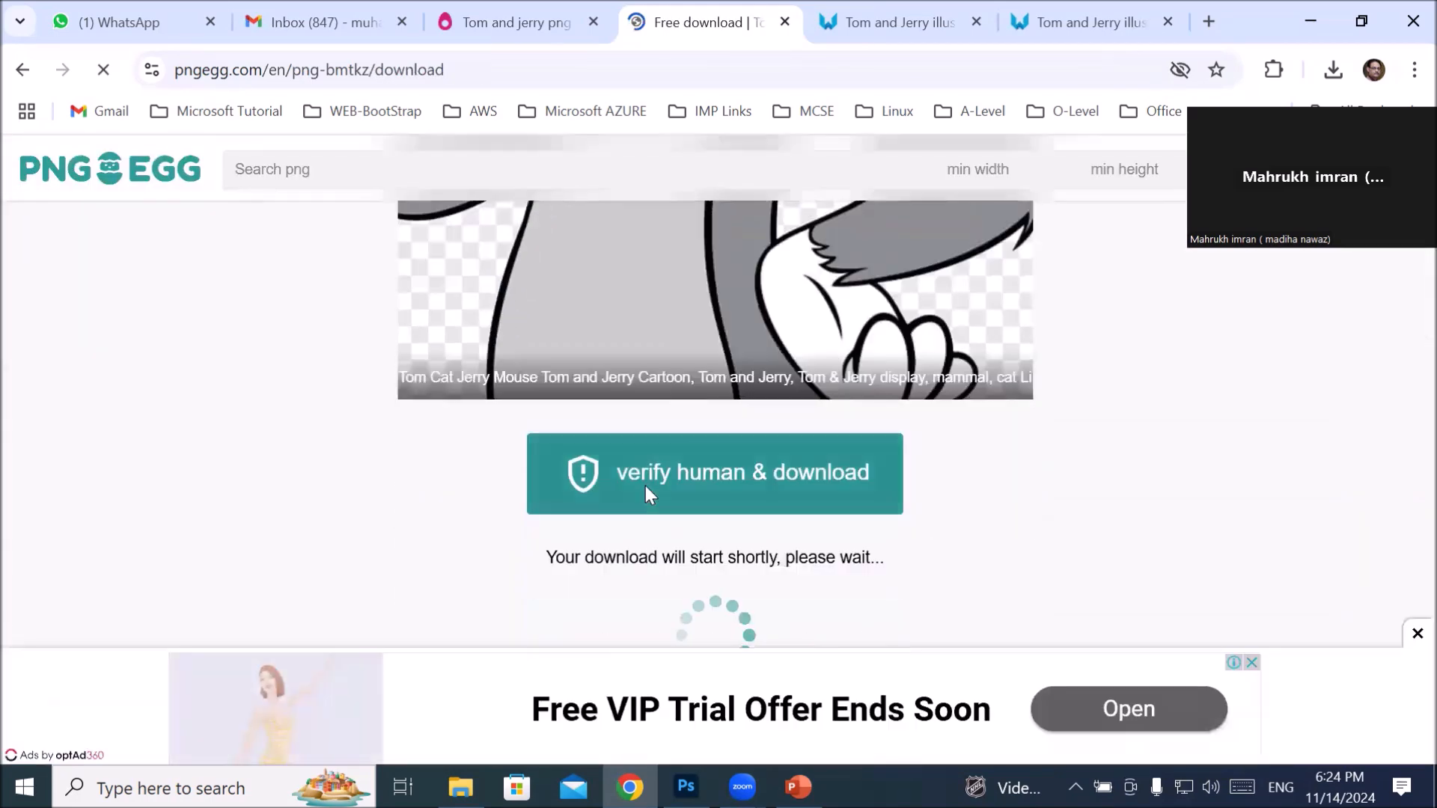
# Step: Download the PNG by completing the human verification, selecting the letters in the requested order
pyautogui.scroll(-2, 645, 487)
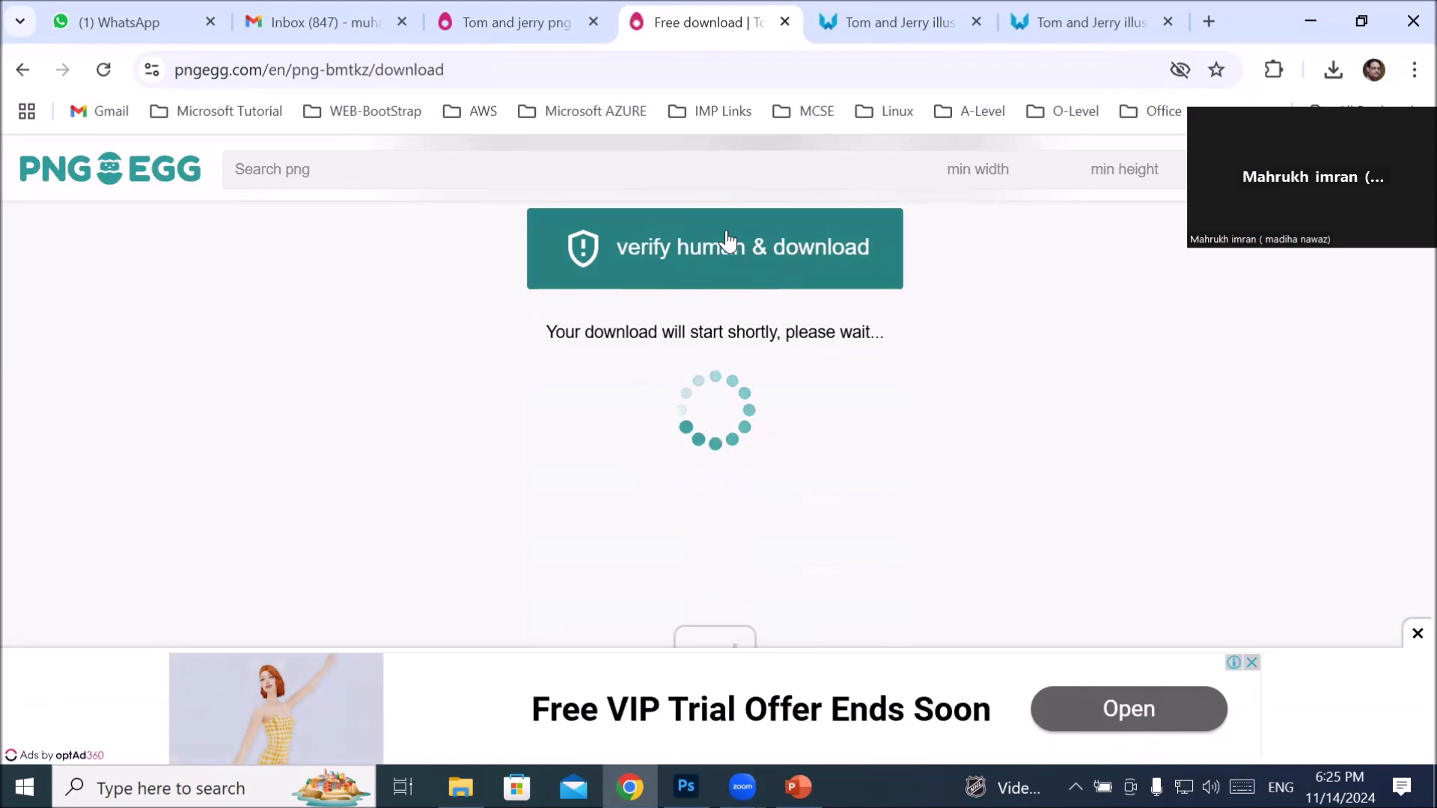
pyautogui.scroll(-6, 733, 360)
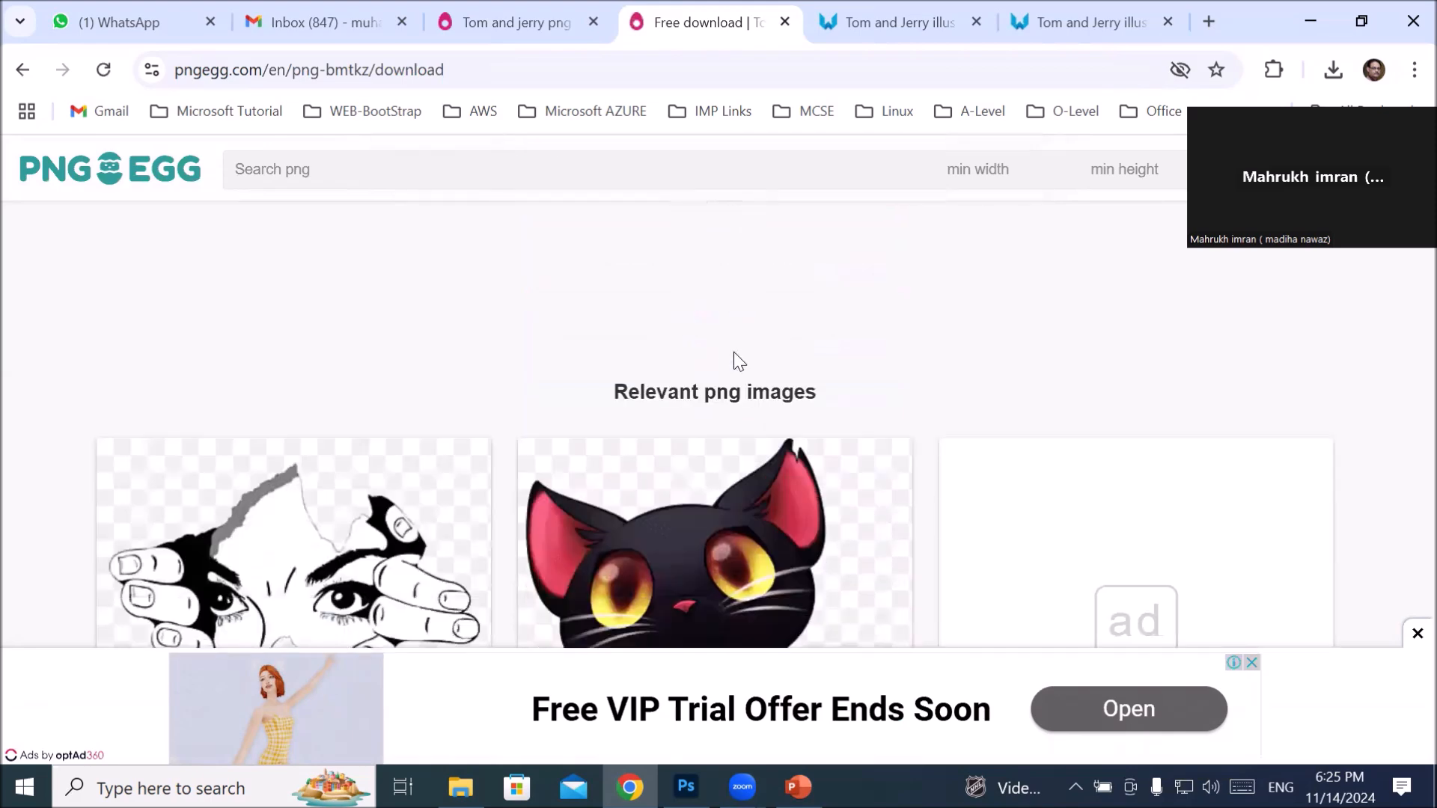
pyautogui.scroll(6, 733, 353)
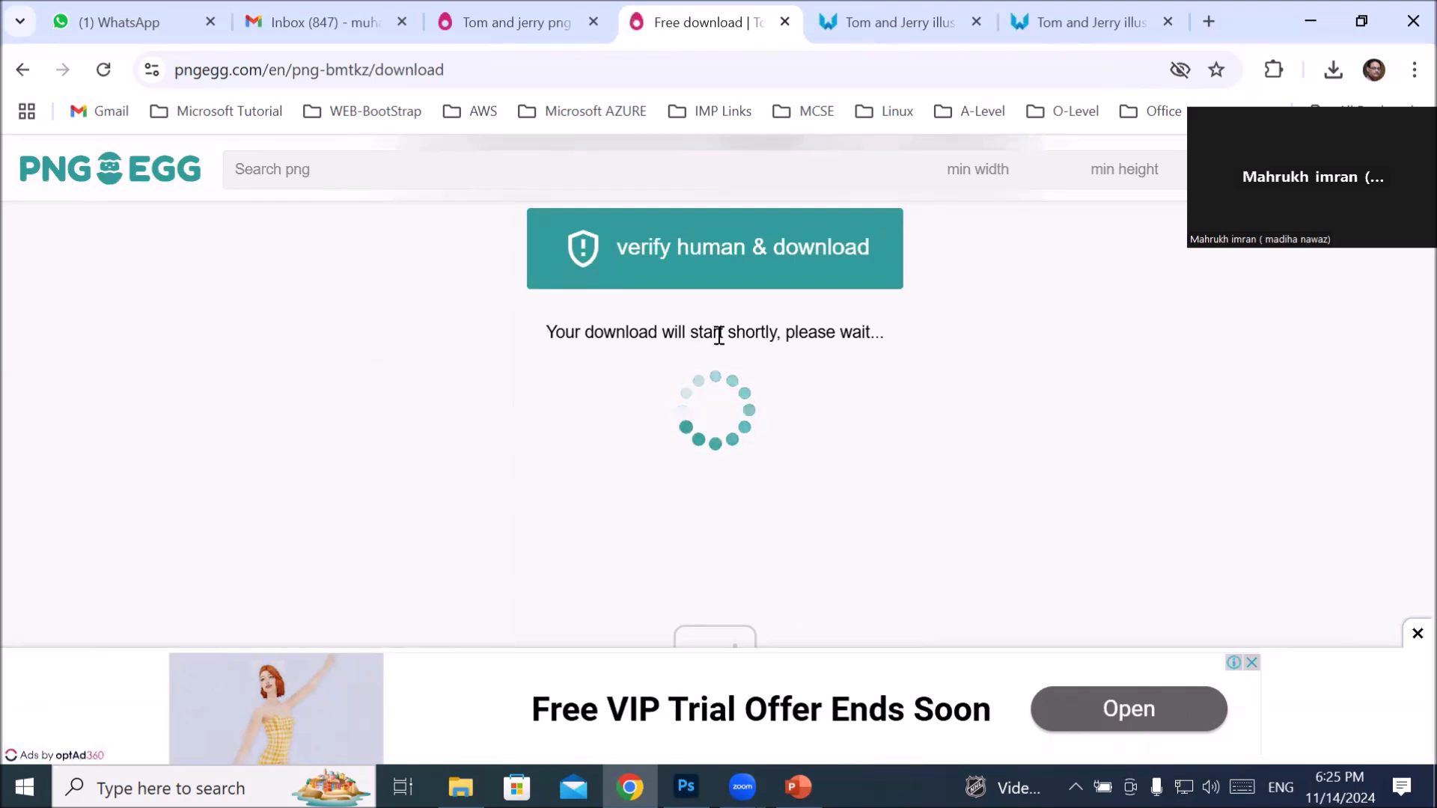
pyautogui.moveTo(626, 332); pyautogui.dragTo(842, 331)
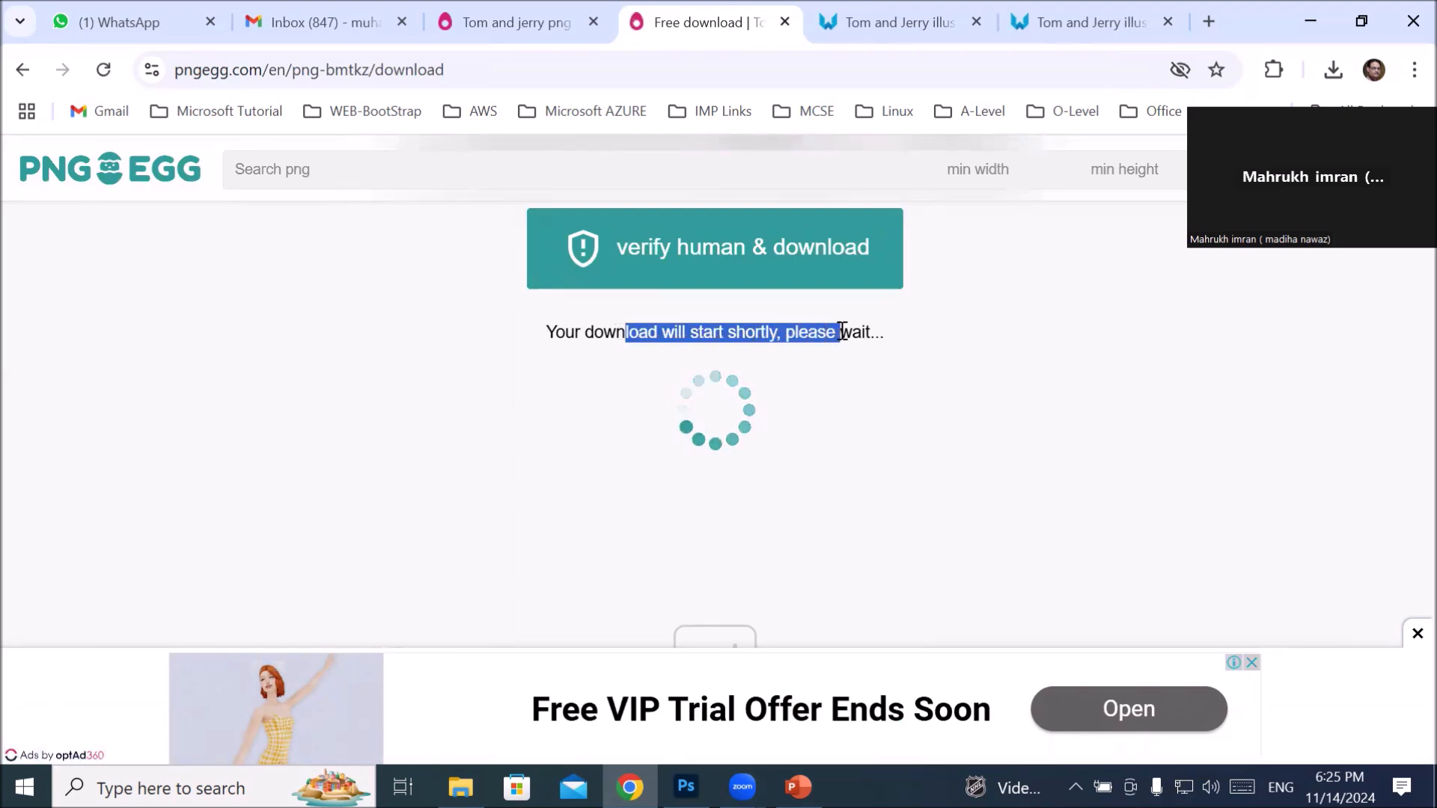
pyautogui.click(706, 251)
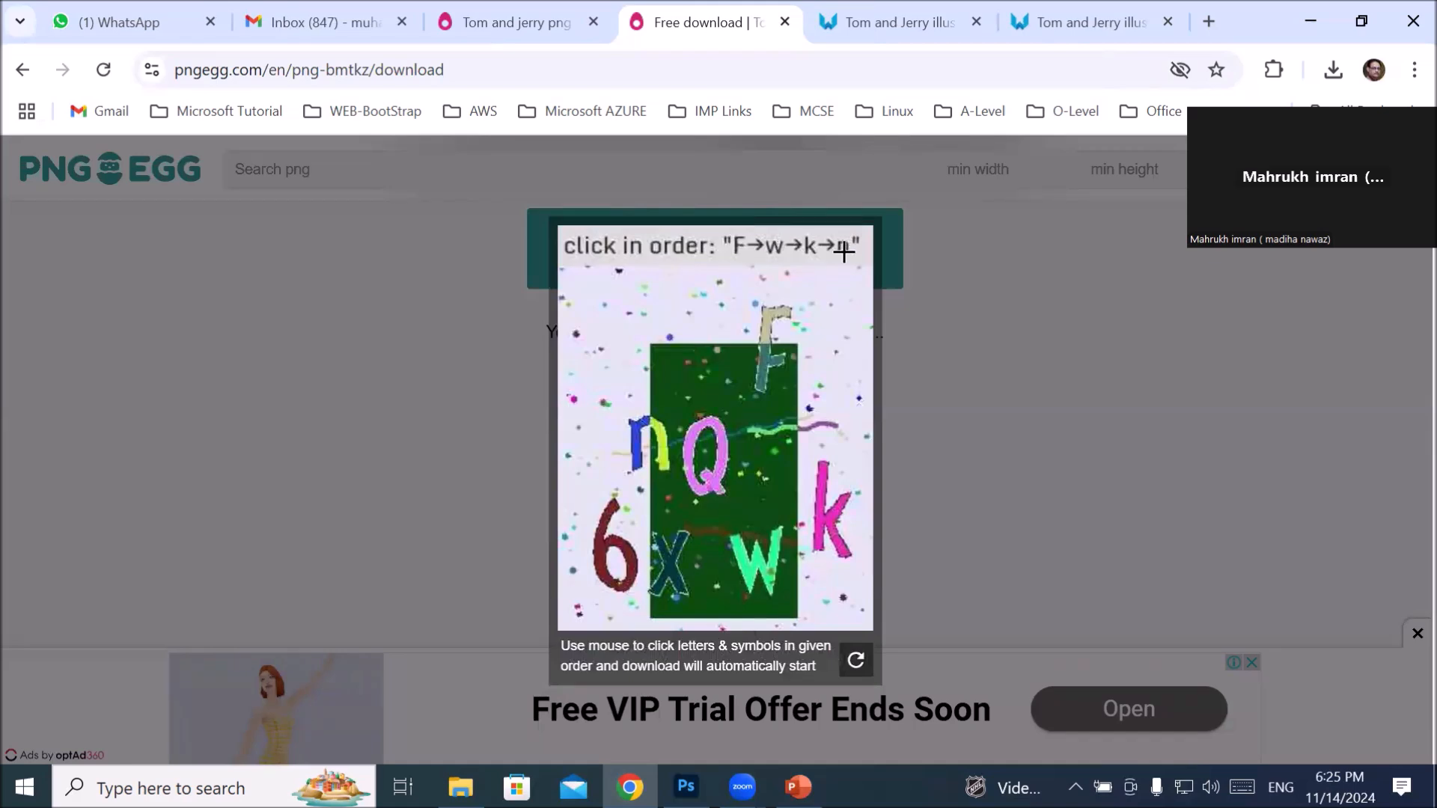
pyautogui.click(768, 356)
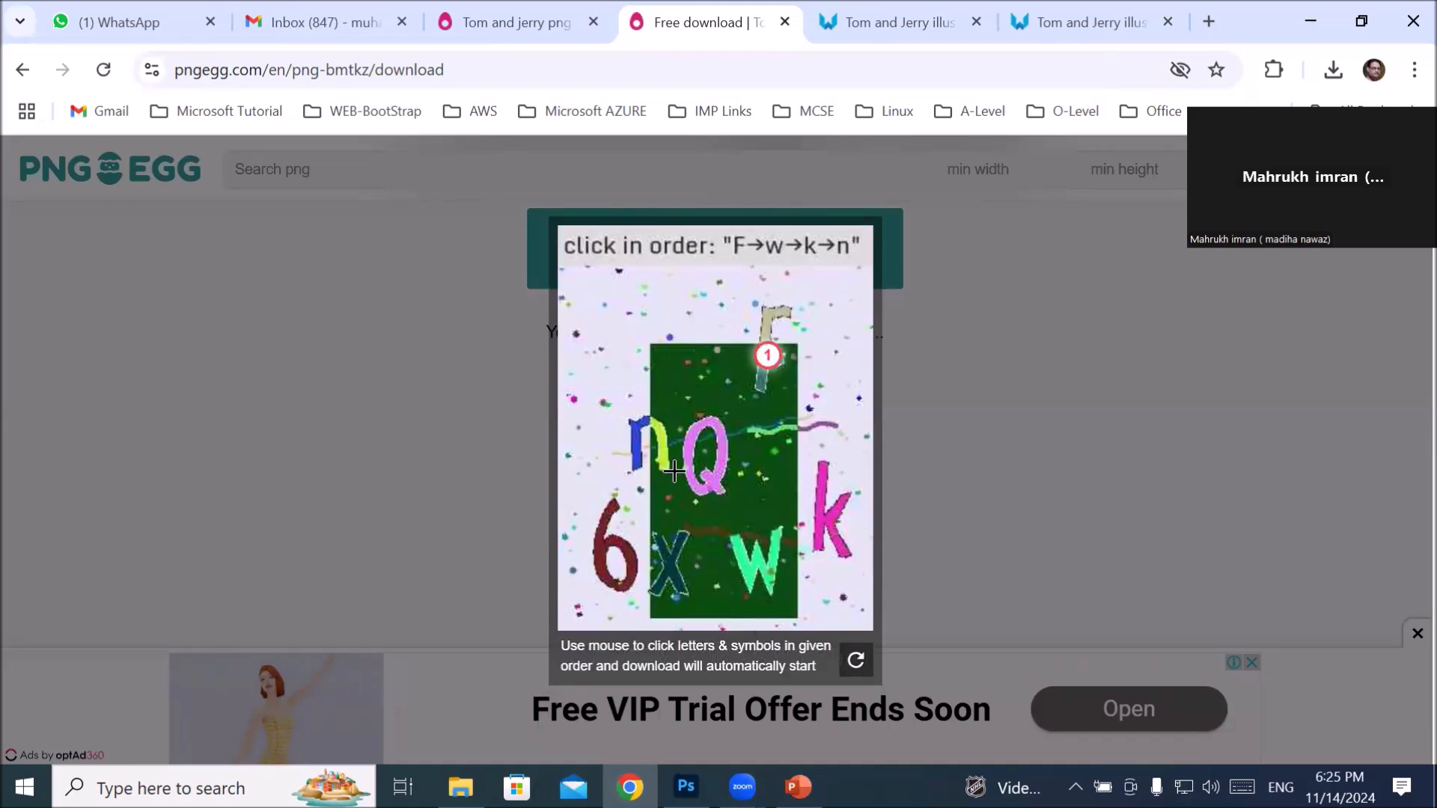
pyautogui.click(824, 515)
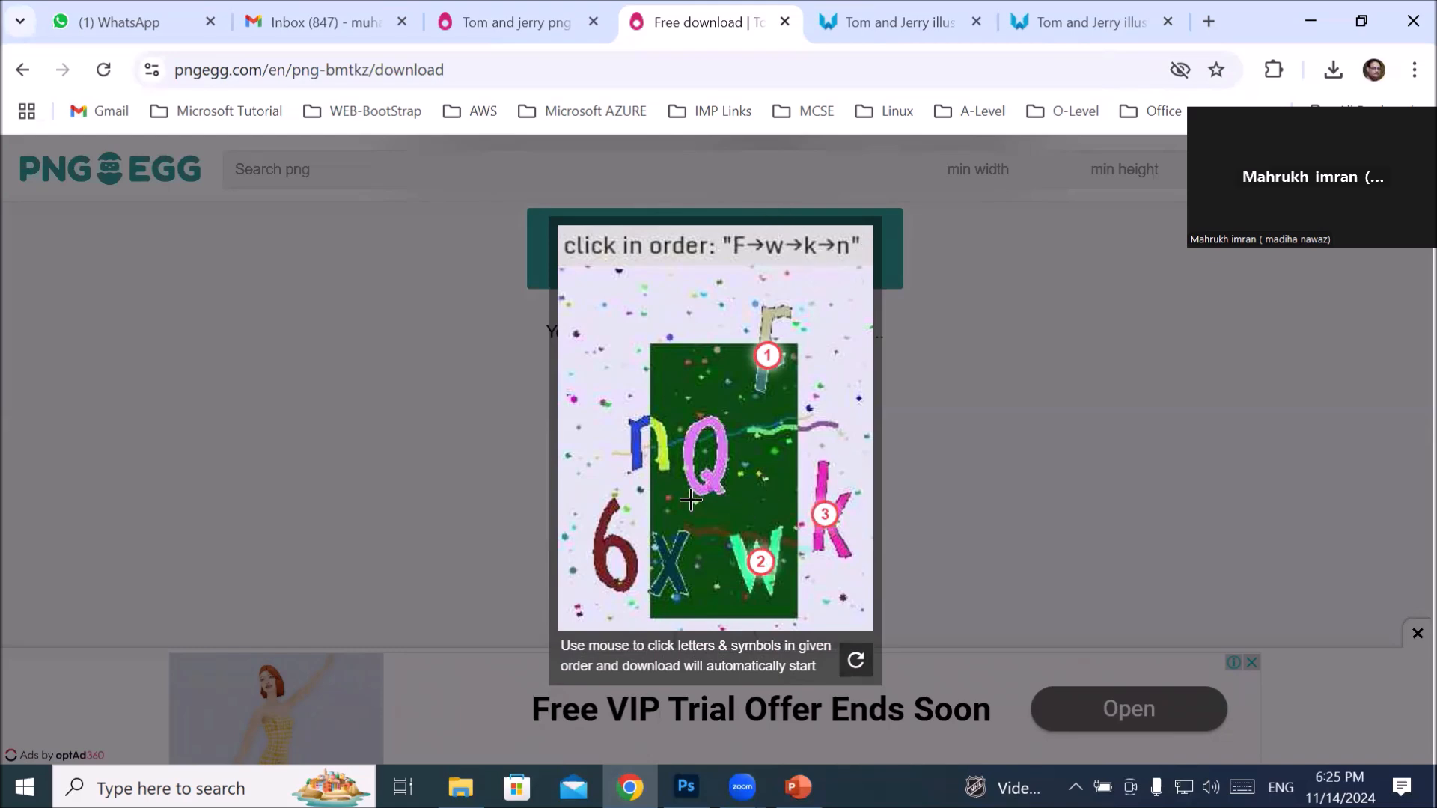
pyautogui.click(657, 445)
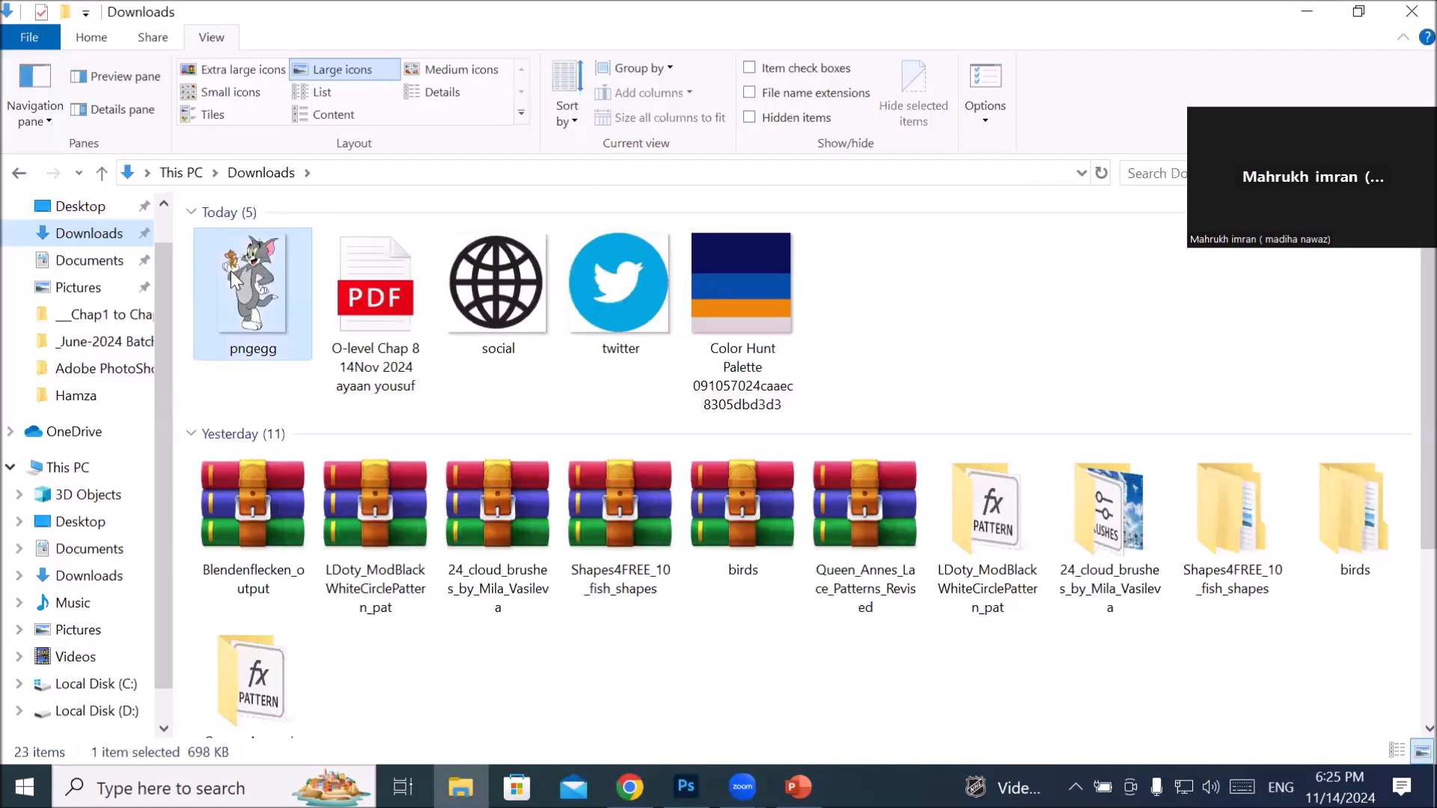
# Step: Place the downloaded pngegg image from the Downloads folder into the Untitled-2 document in Photoshop
pyautogui.moveTo(231, 271); pyautogui.dragTo(669, 510)
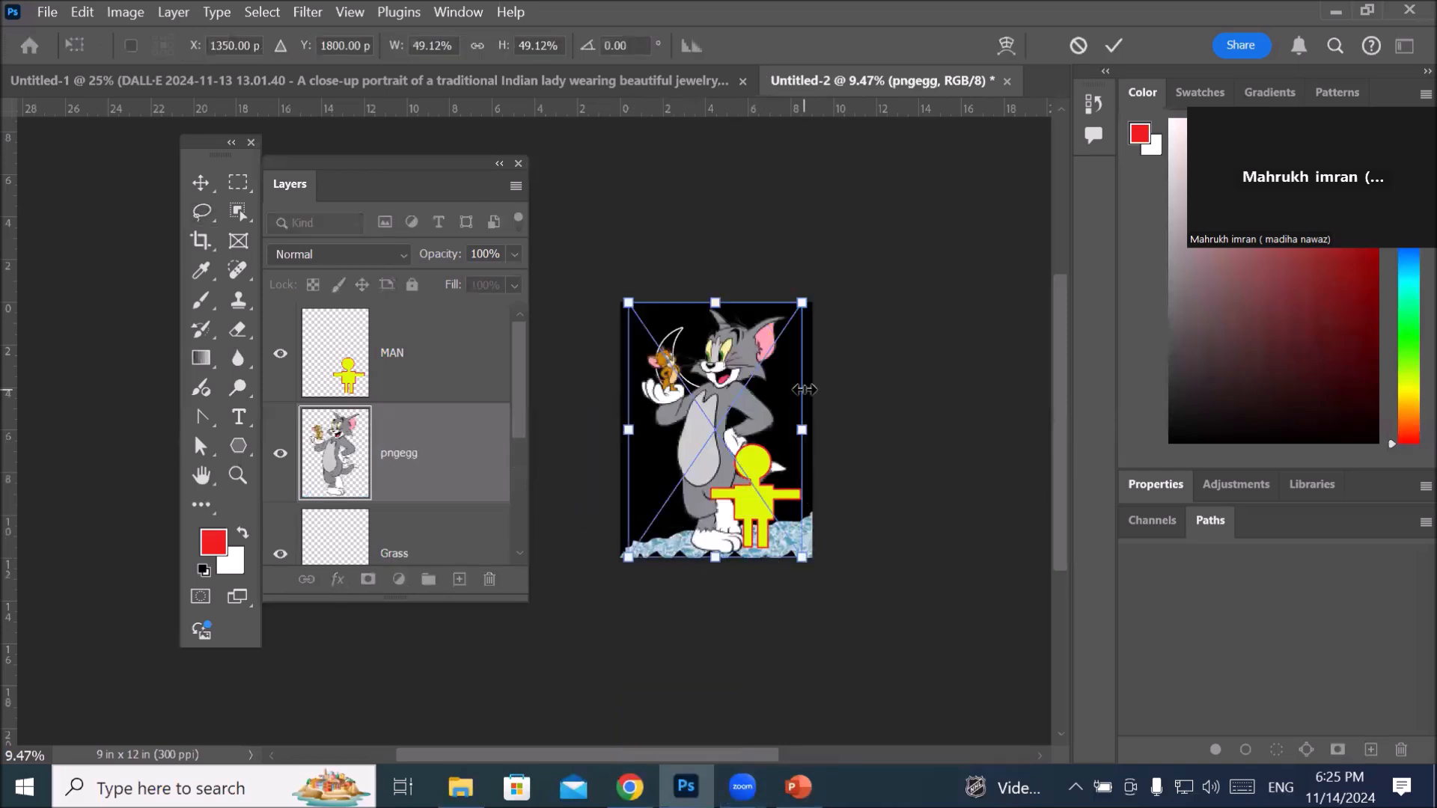
pyautogui.scroll(2, 809, 399)
pyautogui.moveTo(341, 161); pyautogui.dragTo(173, 221)
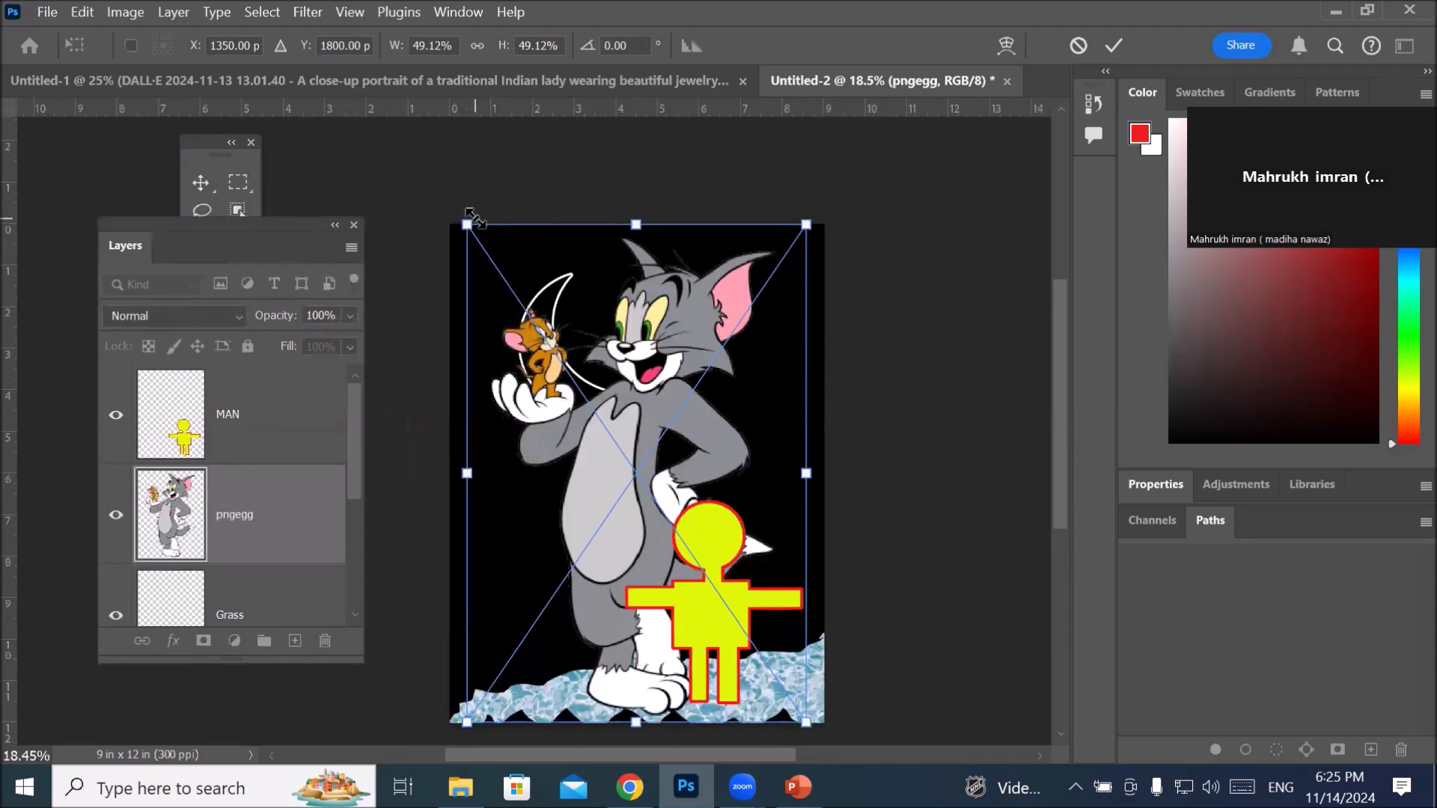
# Step: Shrink the placed Tom and Jerry image to about 19% width and 25% height, mirrored horizontally, in the canvas's lower-left corner
pyautogui.moveTo(468, 222); pyautogui.dragTo(643, 476)
pyautogui.moveTo(759, 534); pyautogui.dragTo(572, 515)
pyautogui.moveTo(450, 579); pyautogui.dragTo(760, 608)
pyautogui.moveTo(636, 516); pyautogui.dragTo(508, 536)
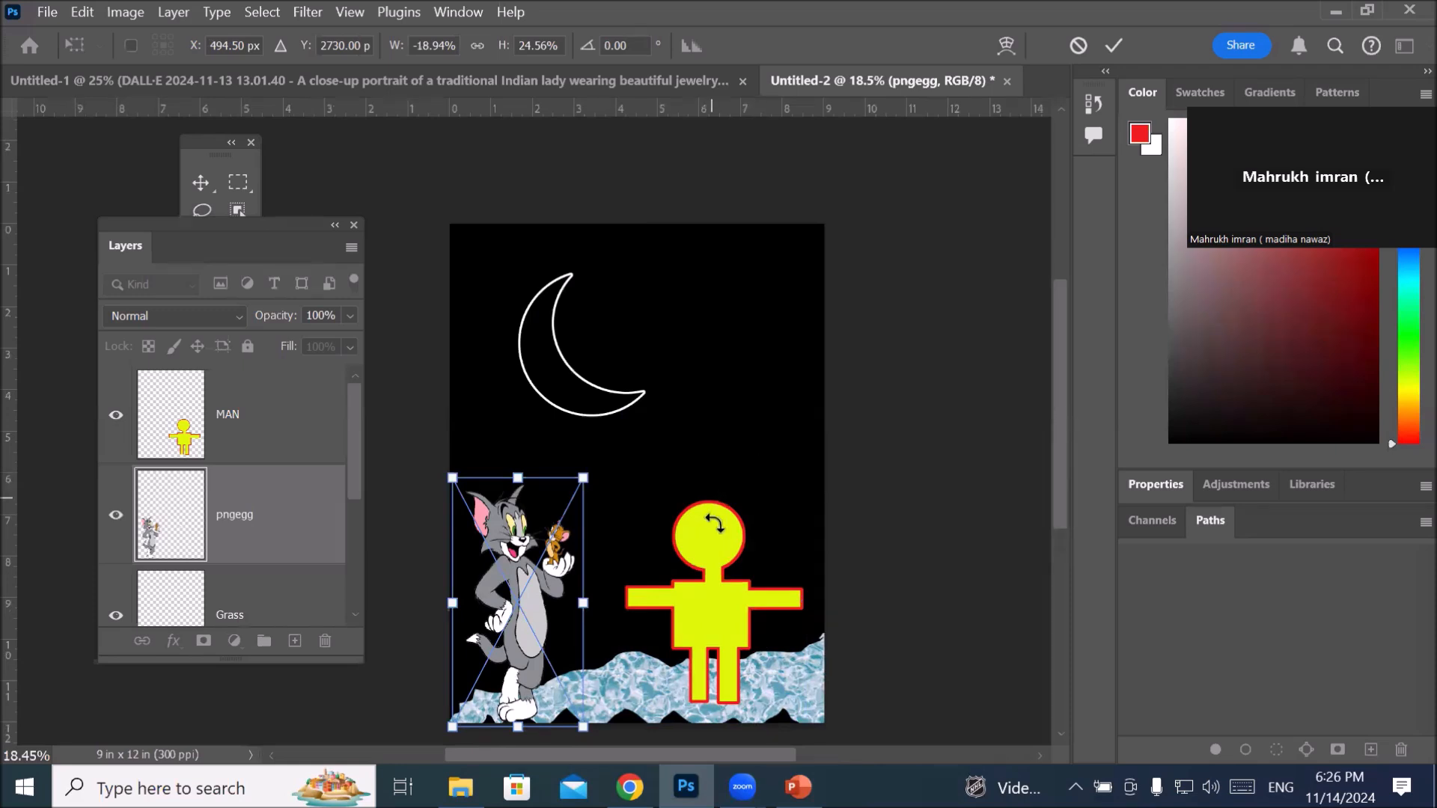
# Step: Switch back to Chrome and search PNGEgg for "green land scape"
pyautogui.click(630, 786)
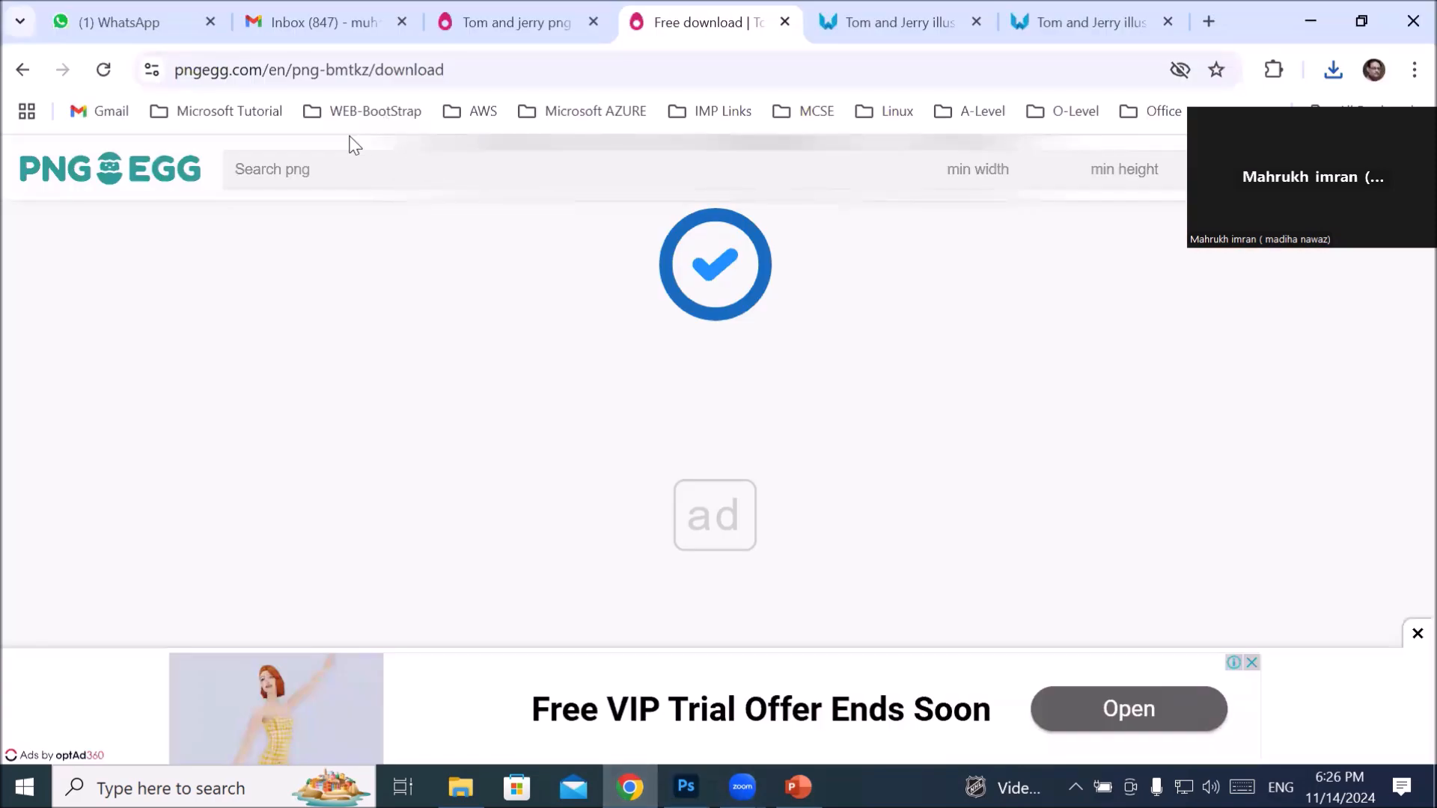
pyautogui.click(318, 169)
pyautogui.write('green')
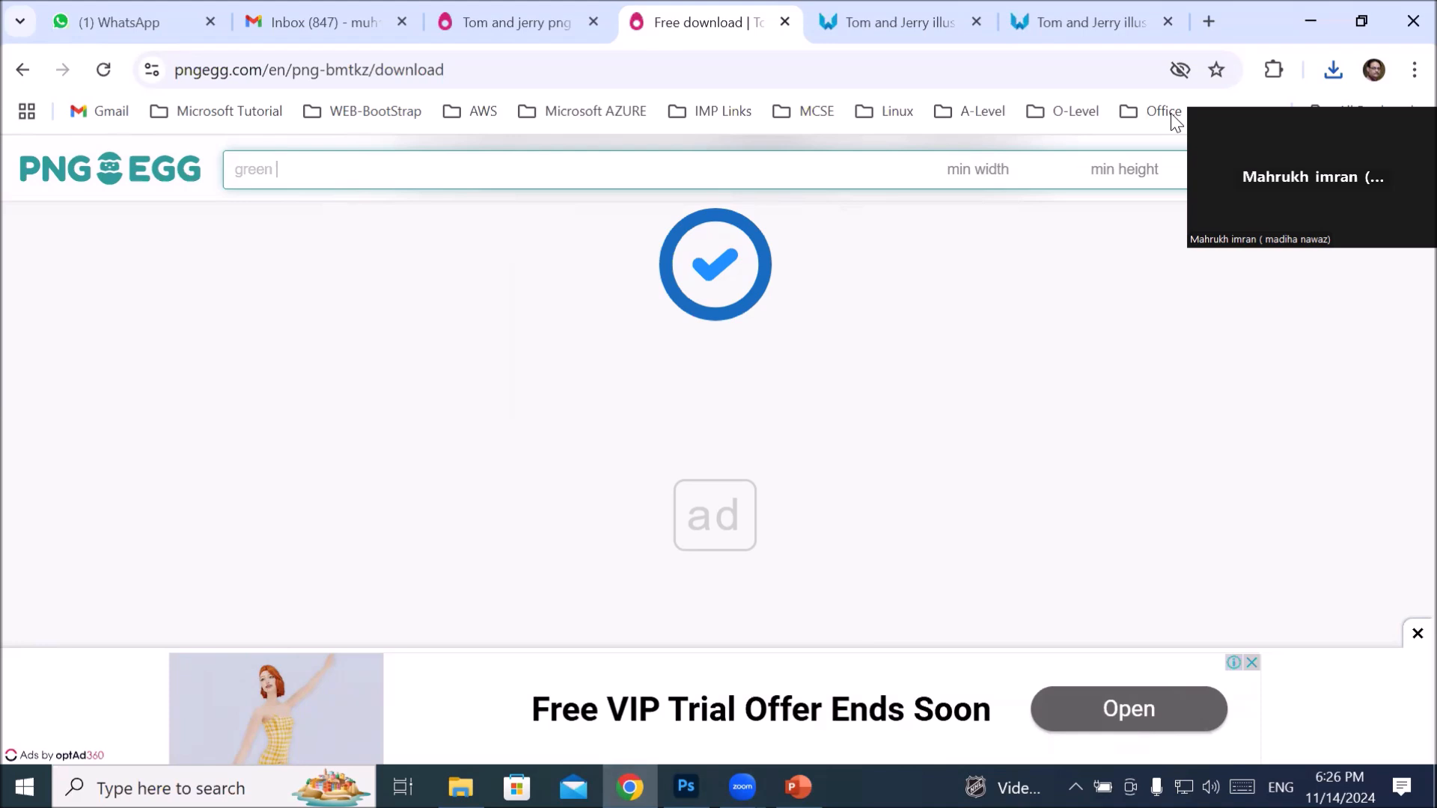
pyautogui.scroll(7, 722, 212)
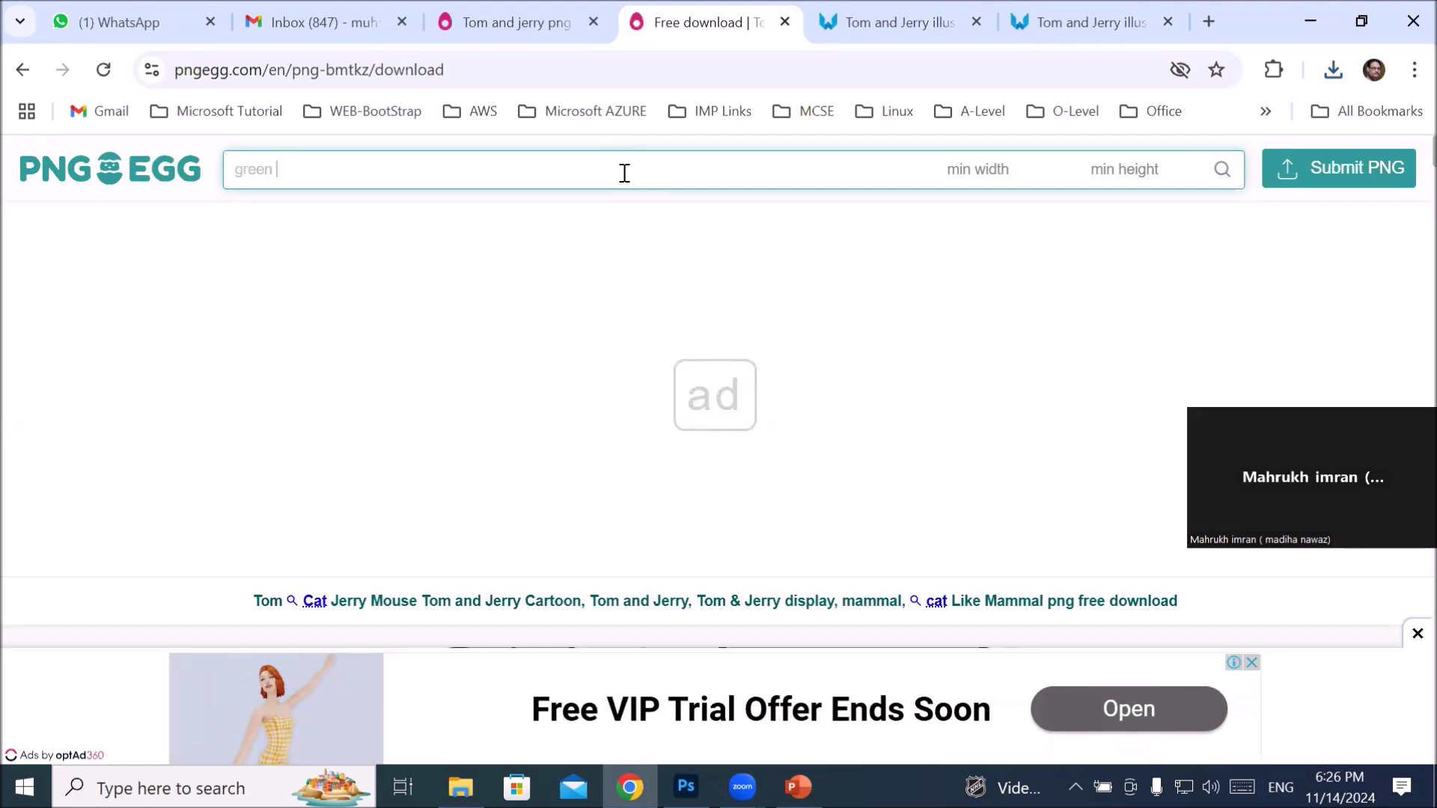
pyautogui.press('Return')
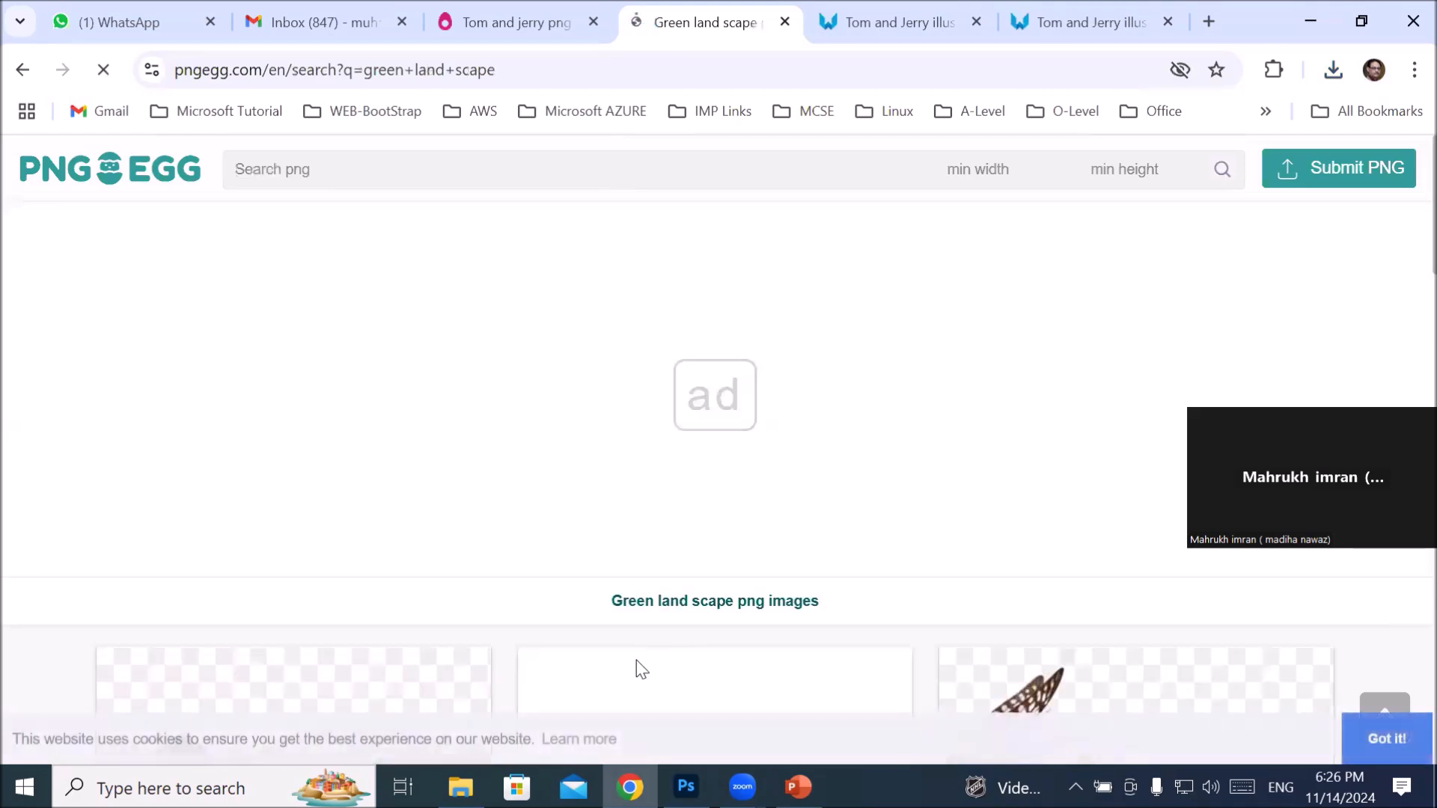
# Step: Browse the landscape results and open the 800x510px image of a green leafed tree in the middle of a desert
pyautogui.scroll(-5, 657, 523)
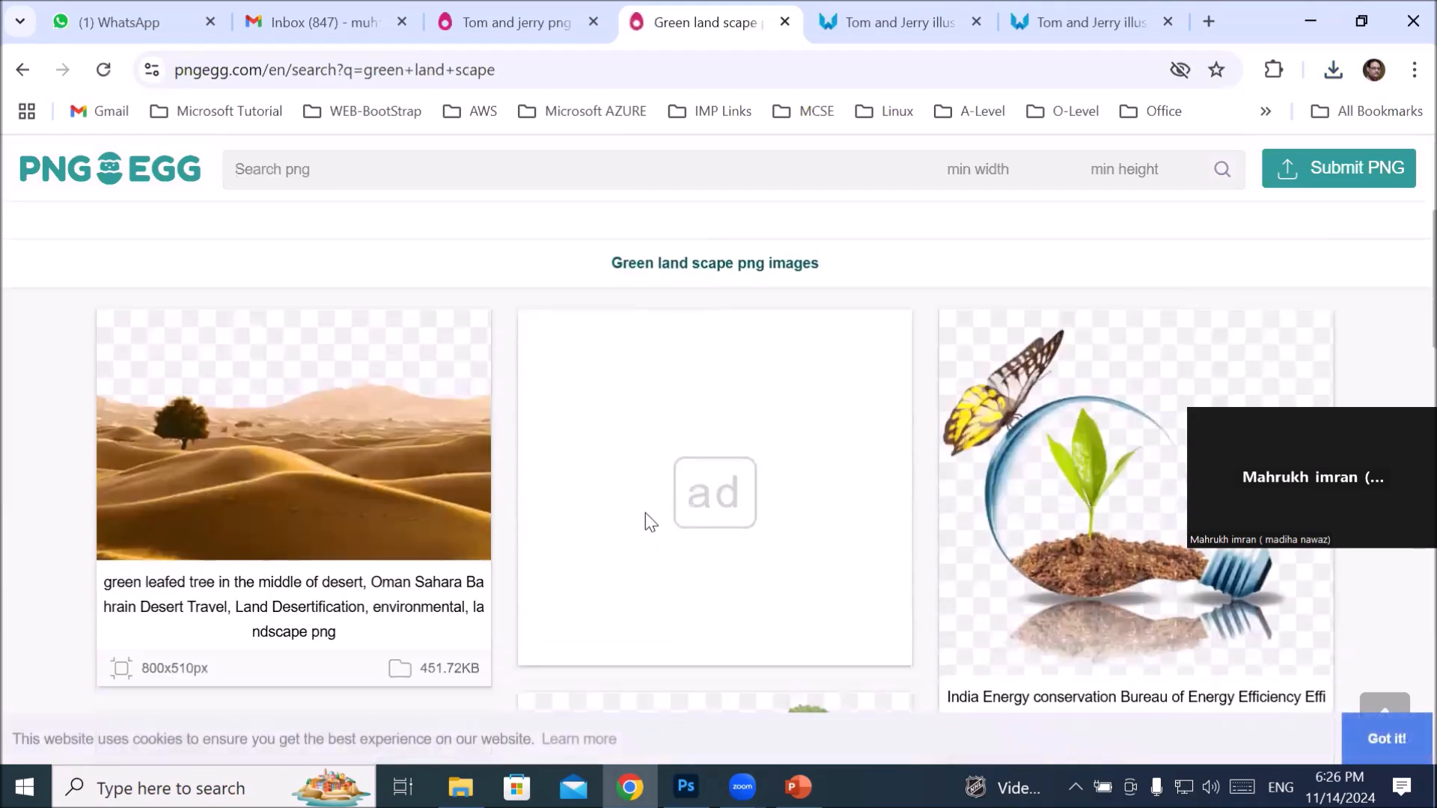
pyautogui.scroll(-7, 513, 498)
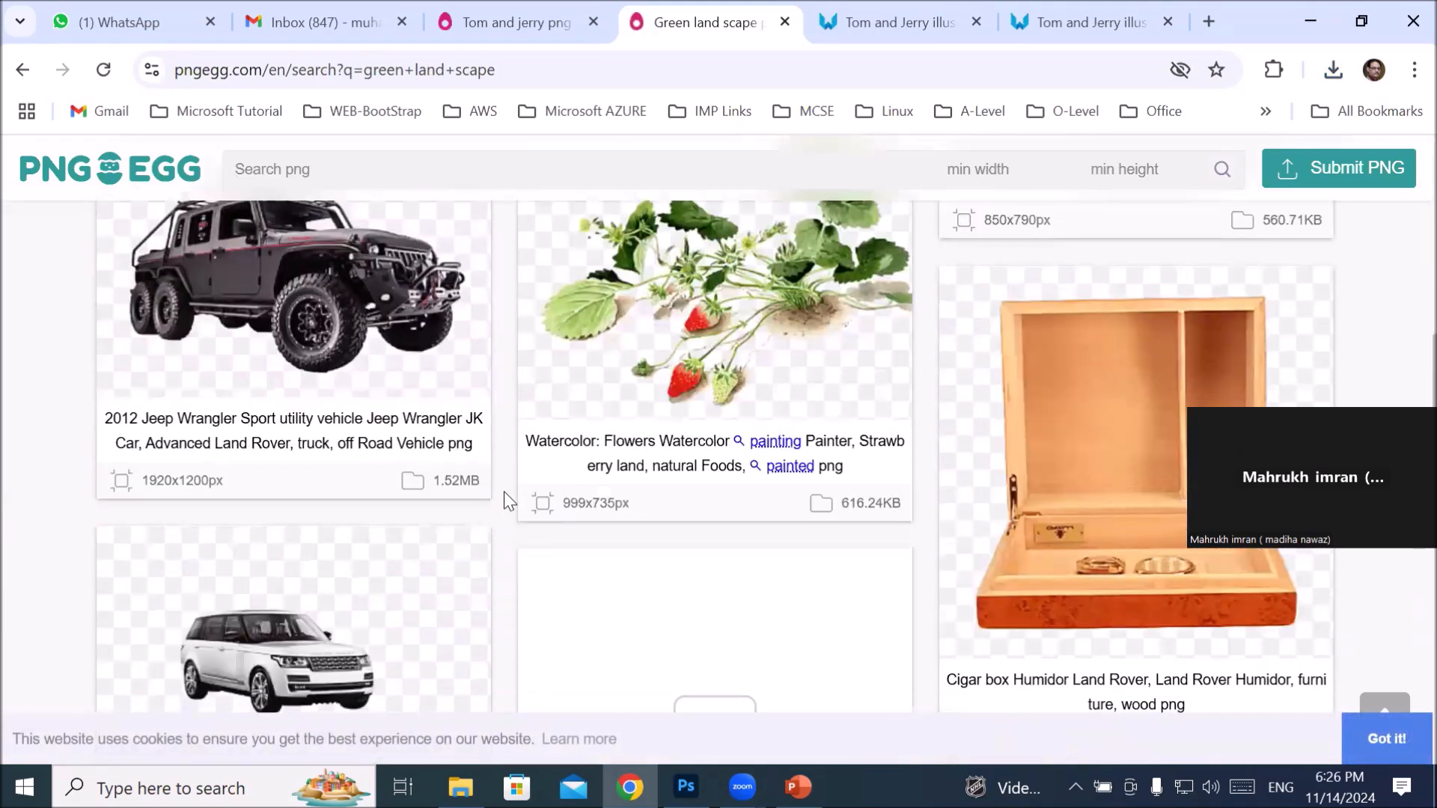
pyautogui.scroll(-12, 506, 497)
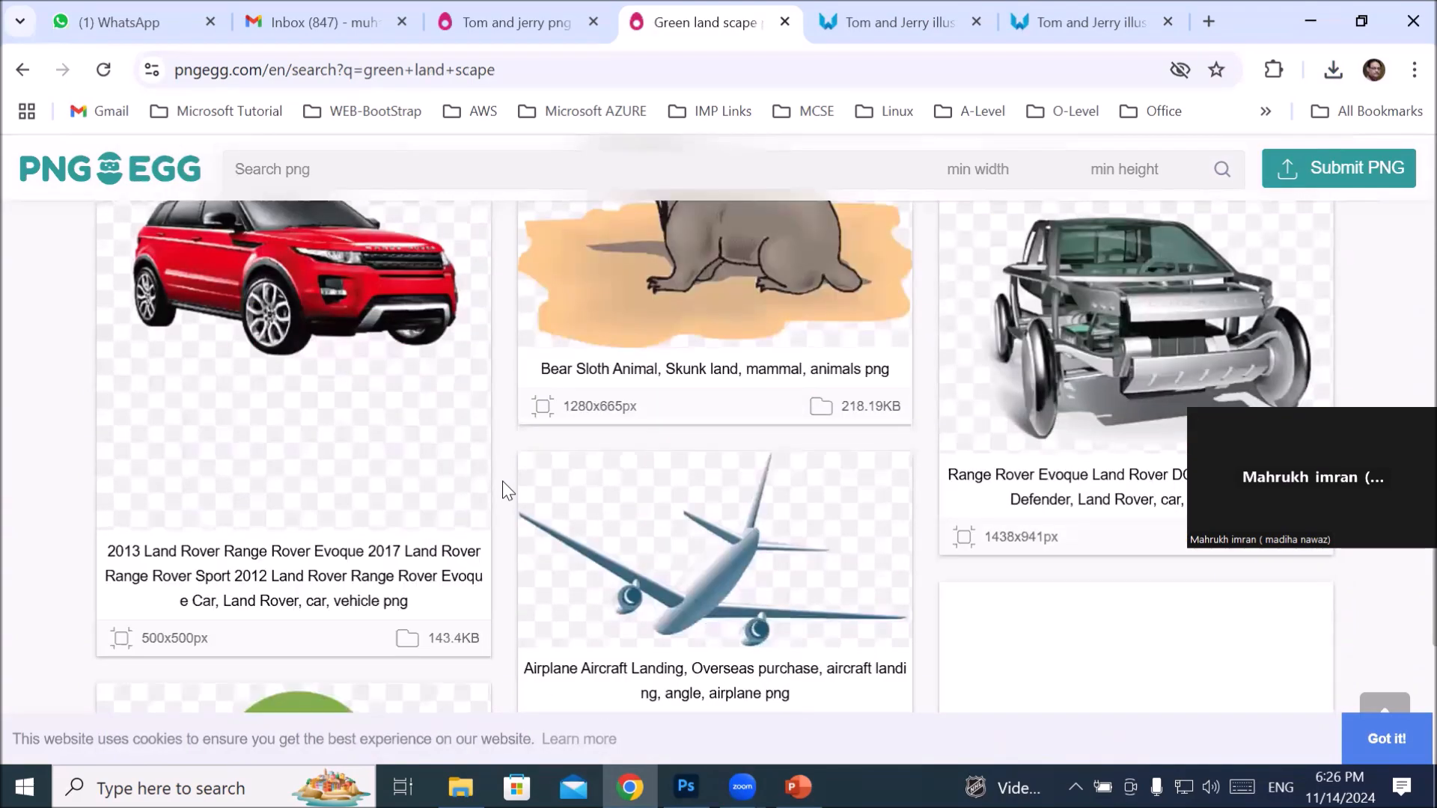
pyautogui.scroll(9, 504, 498)
pyautogui.scroll(10, 509, 483)
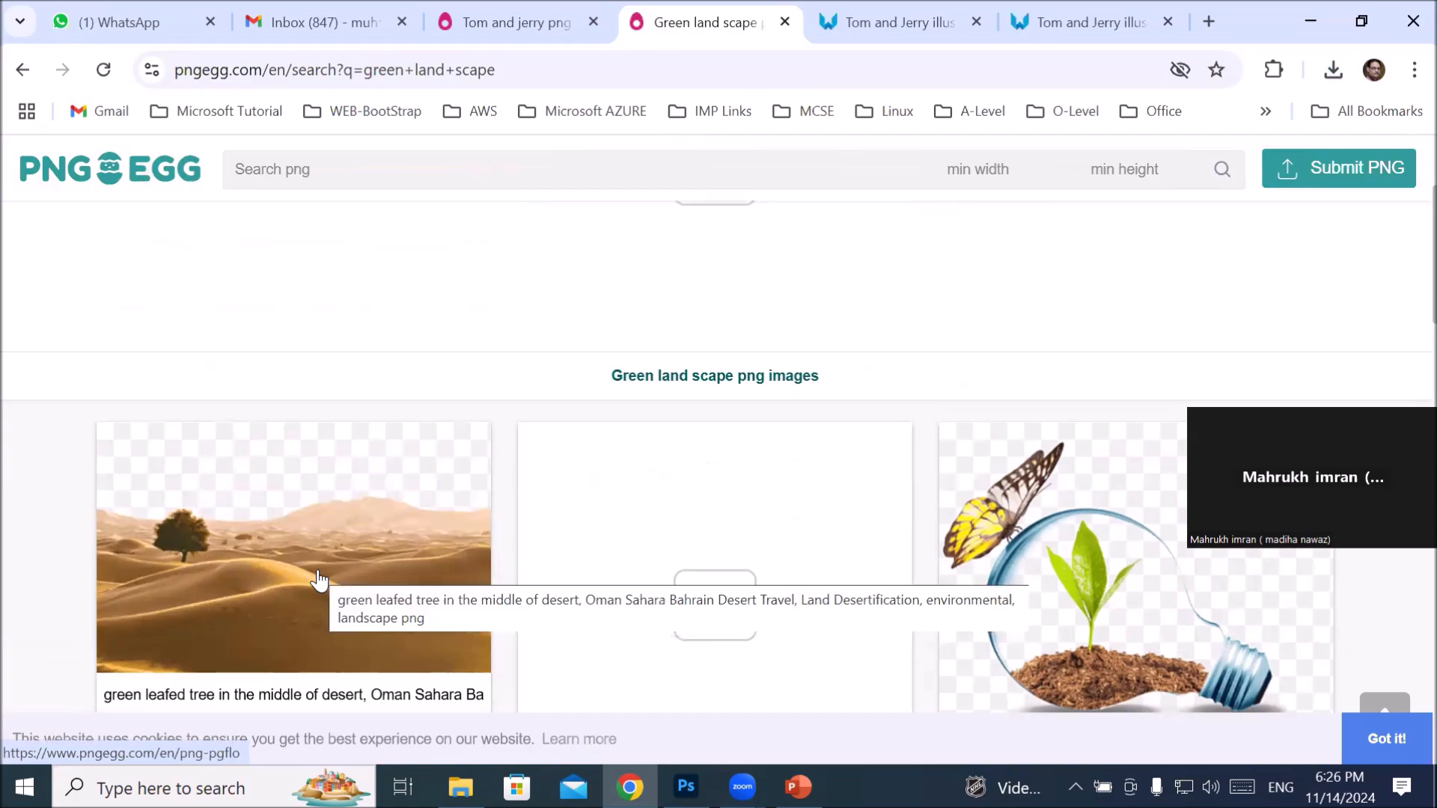
pyautogui.scroll(-15, 318, 580)
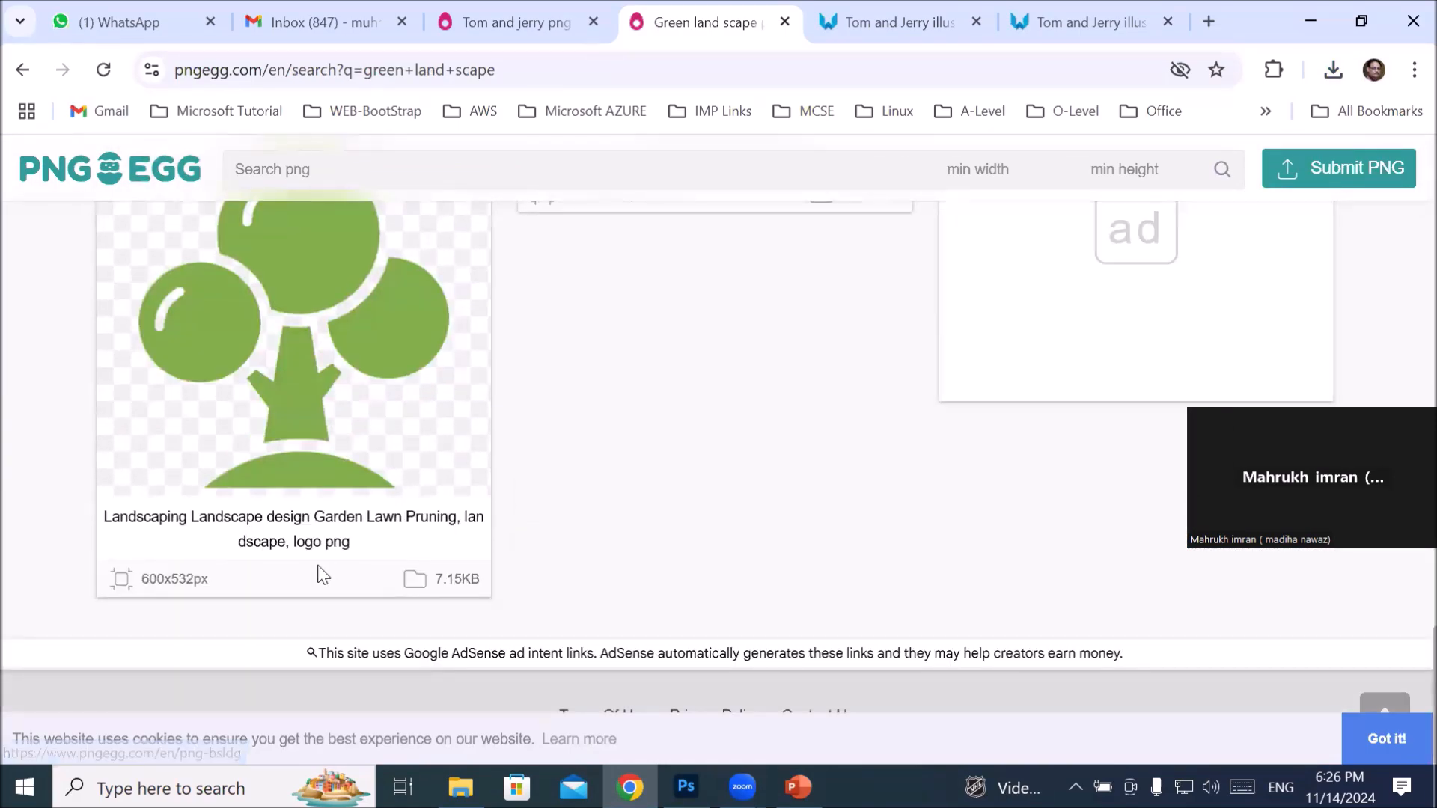
pyautogui.scroll(15, 319, 577)
pyautogui.scroll(2, 320, 571)
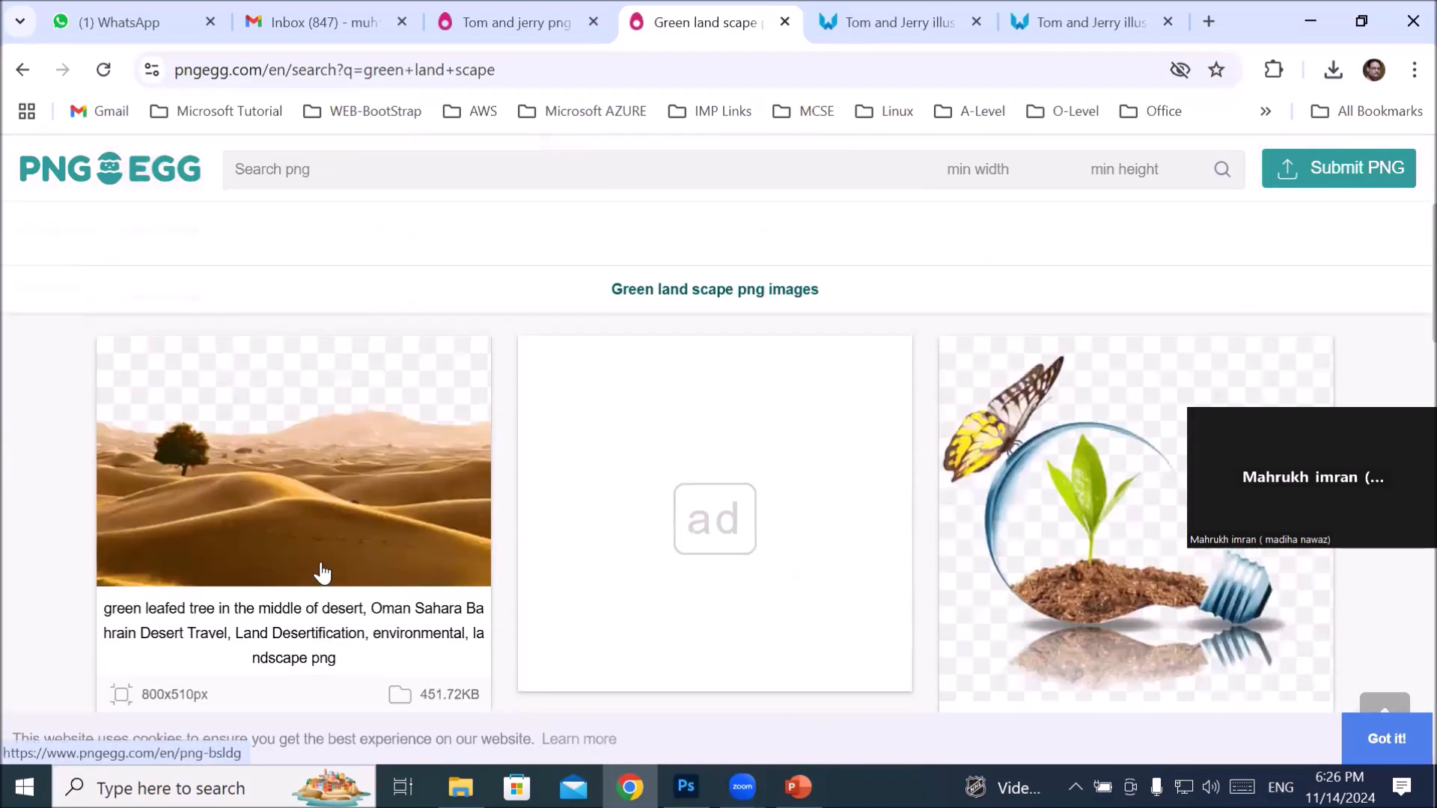
pyautogui.click(330, 542)
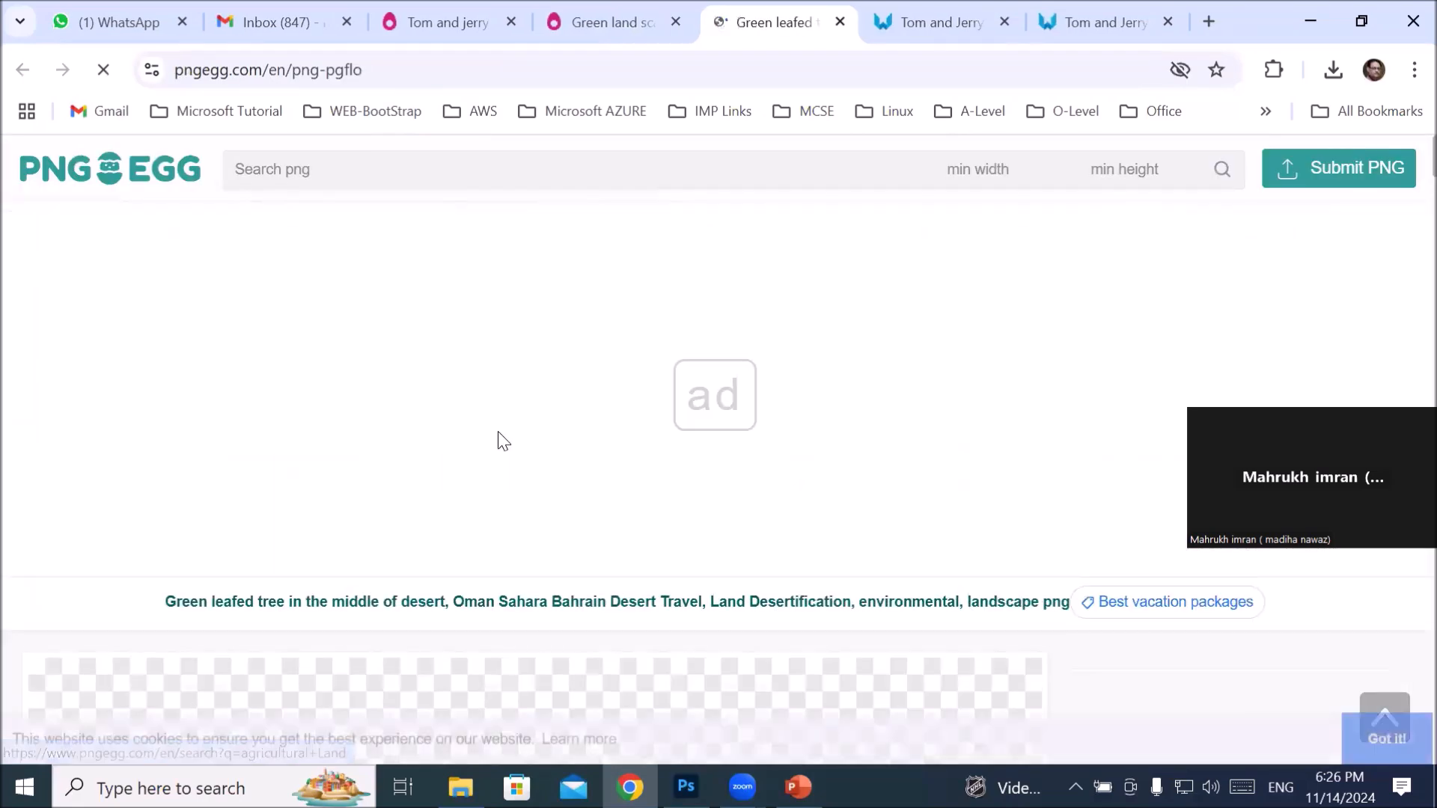
# Step: Download the 451.72KB PNG of the green leafed tree in the desert from its PNGEgg page
pyautogui.scroll(-9, 497, 438)
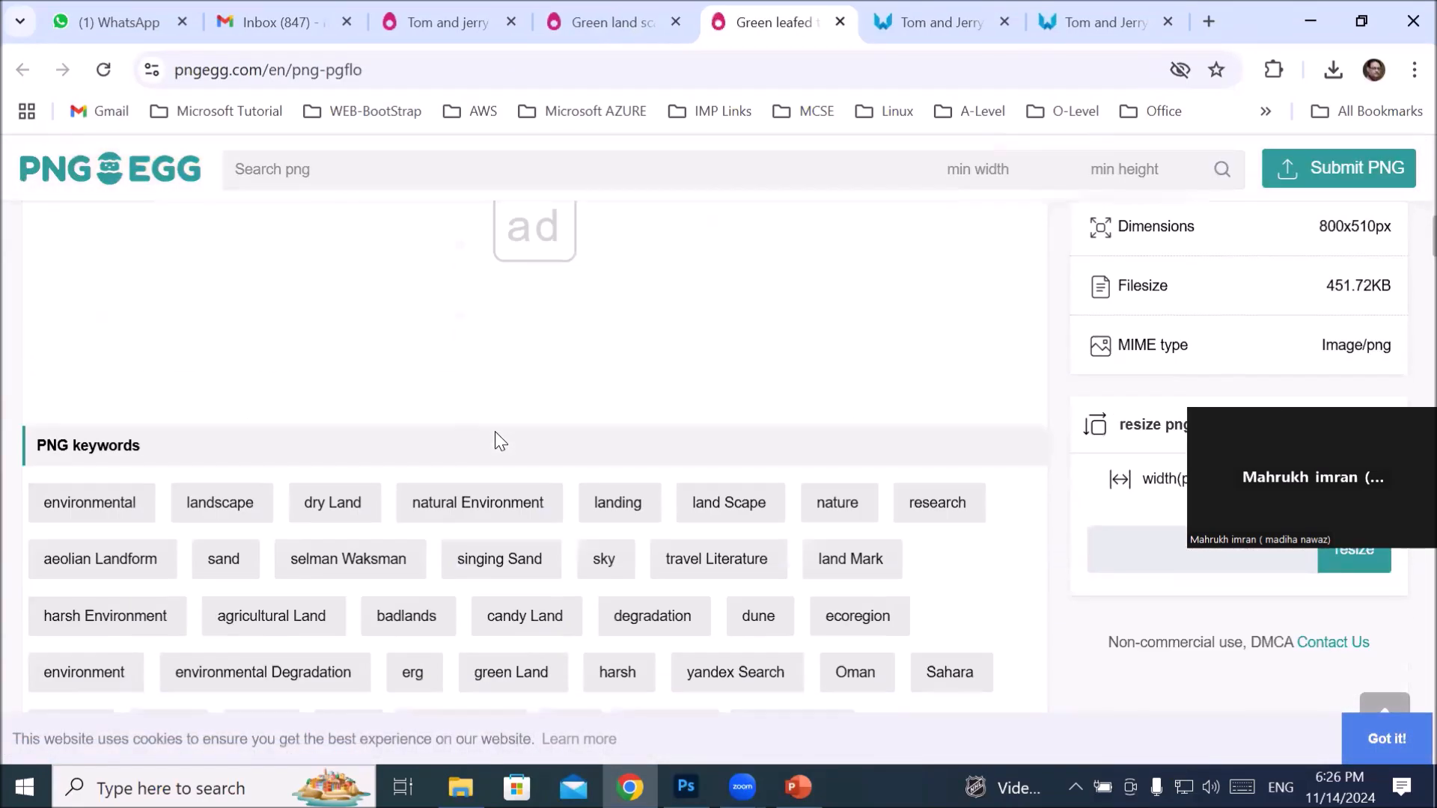
pyautogui.click(518, 461)
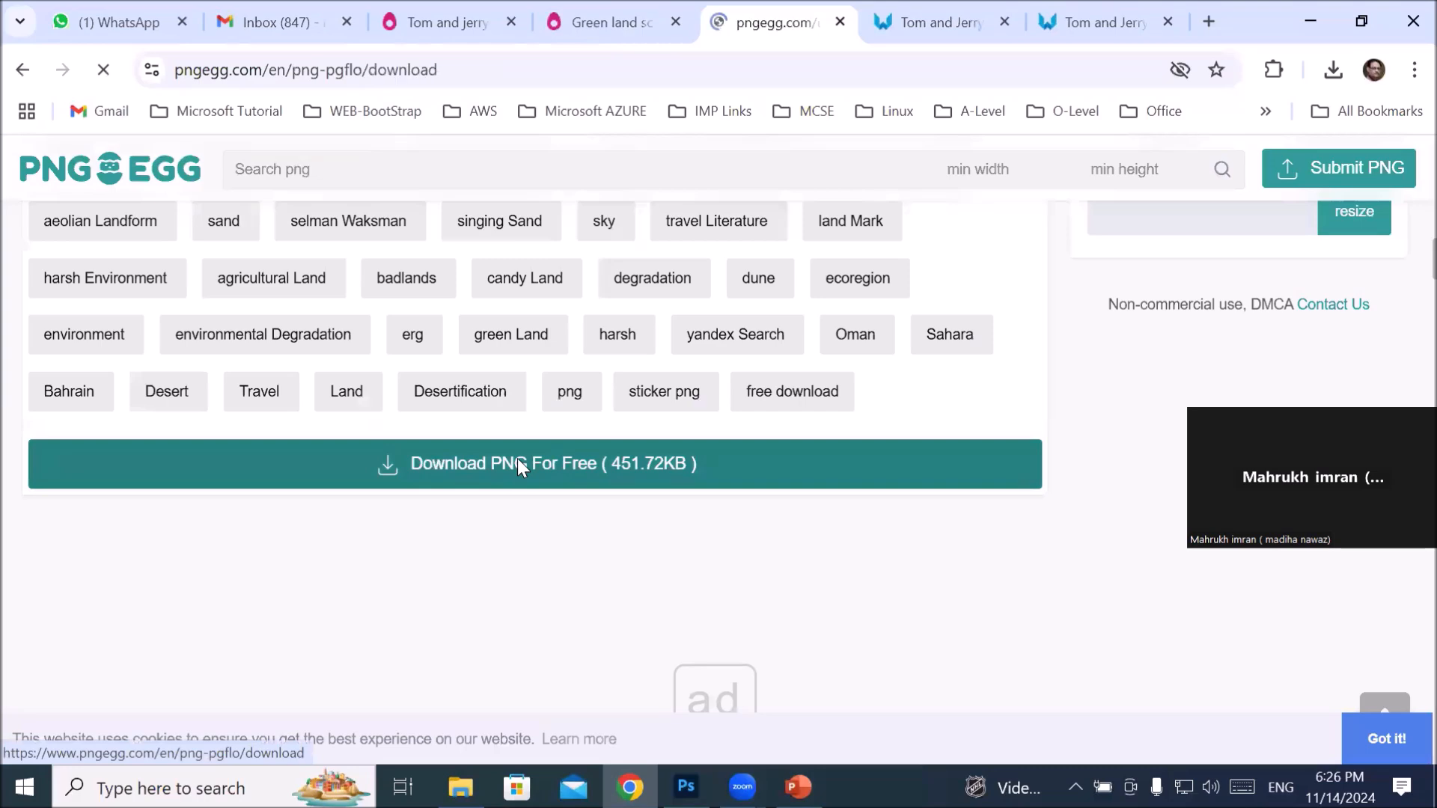
pyautogui.scroll(-6, 619, 449)
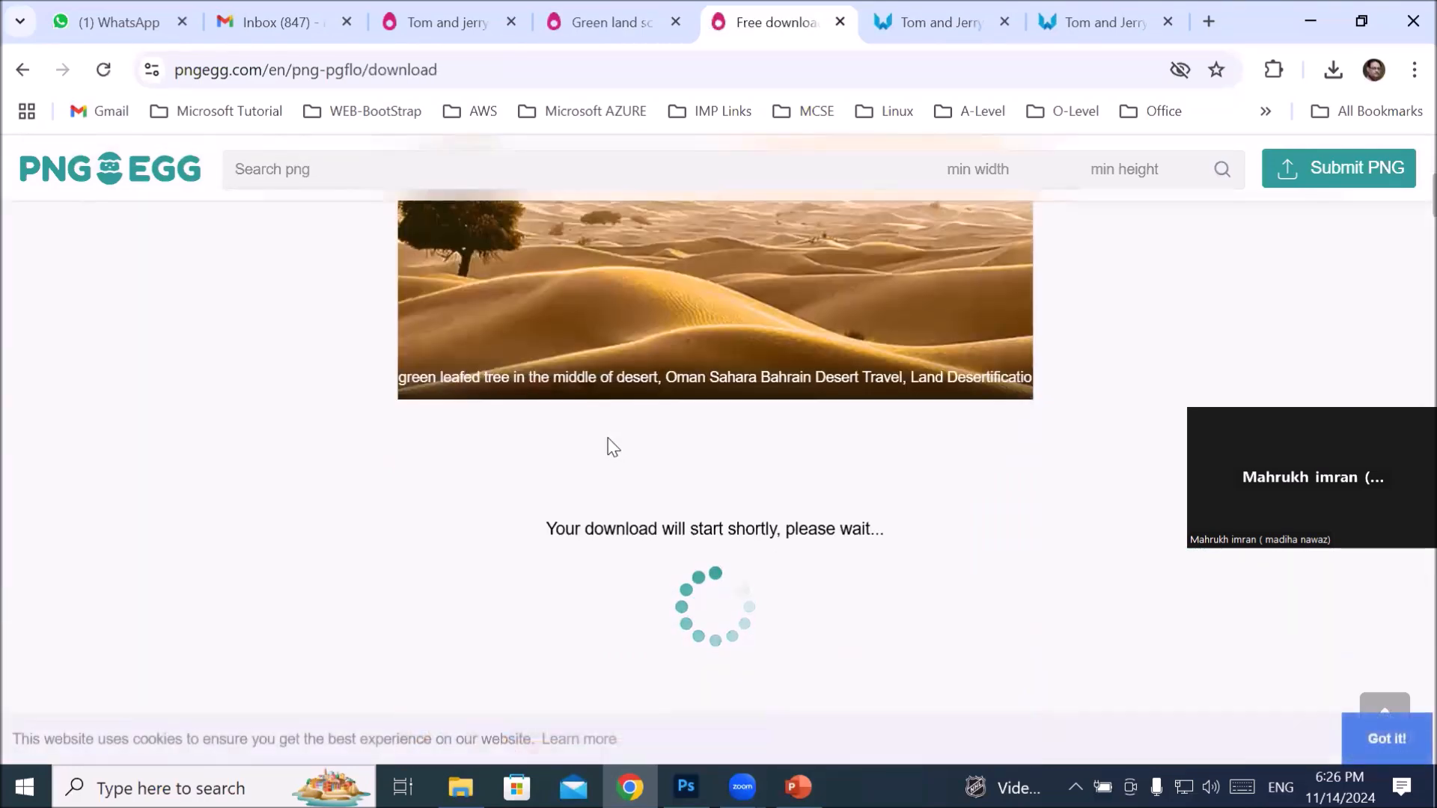
pyautogui.scroll(-3, 609, 439)
pyautogui.scroll(1, 611, 440)
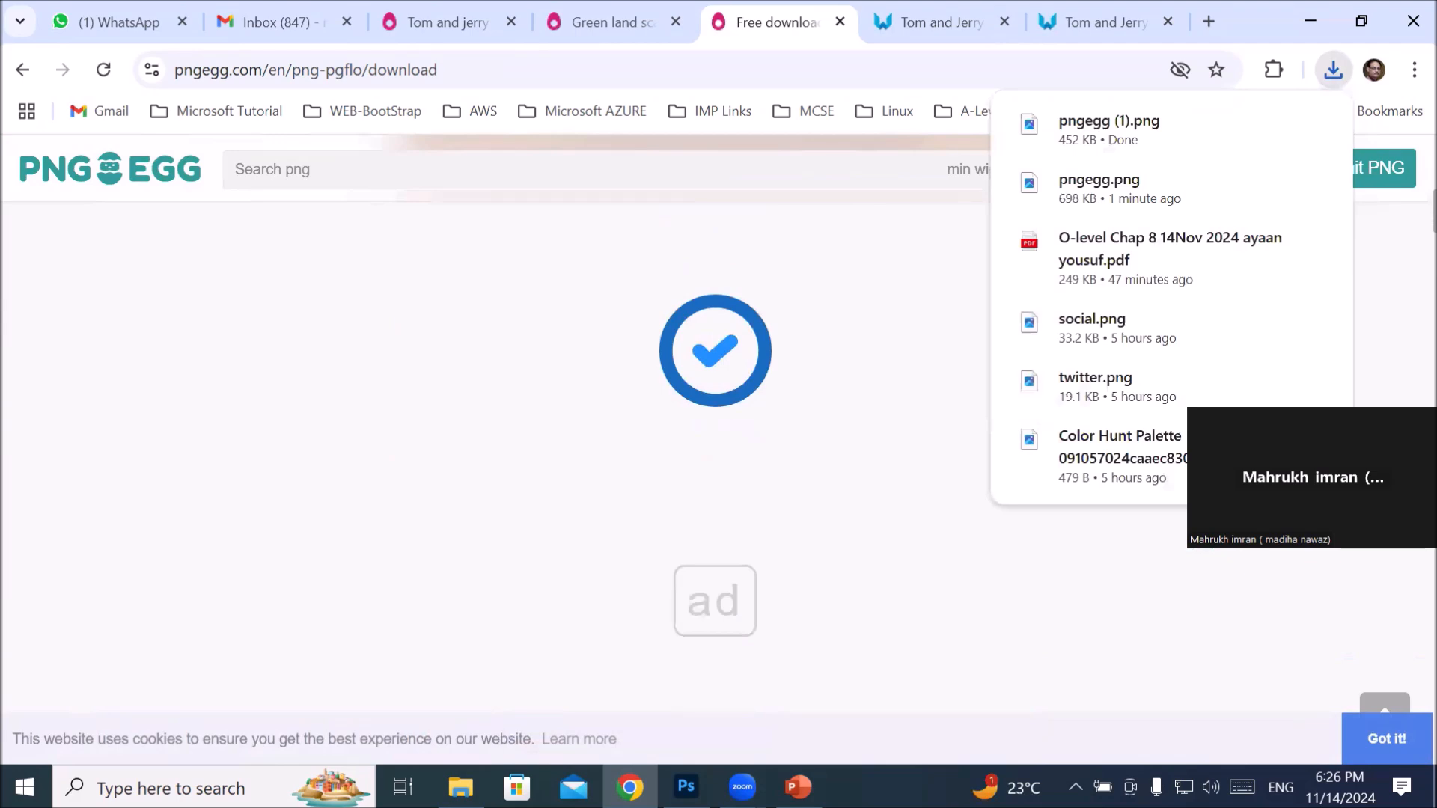
# Step: Commit the Tom and Jerry transform in Photoshop, and place pngegg (1) from Downloads across the full width of the canvas's lower edge
pyautogui.hotkey('alt', 'Tab')
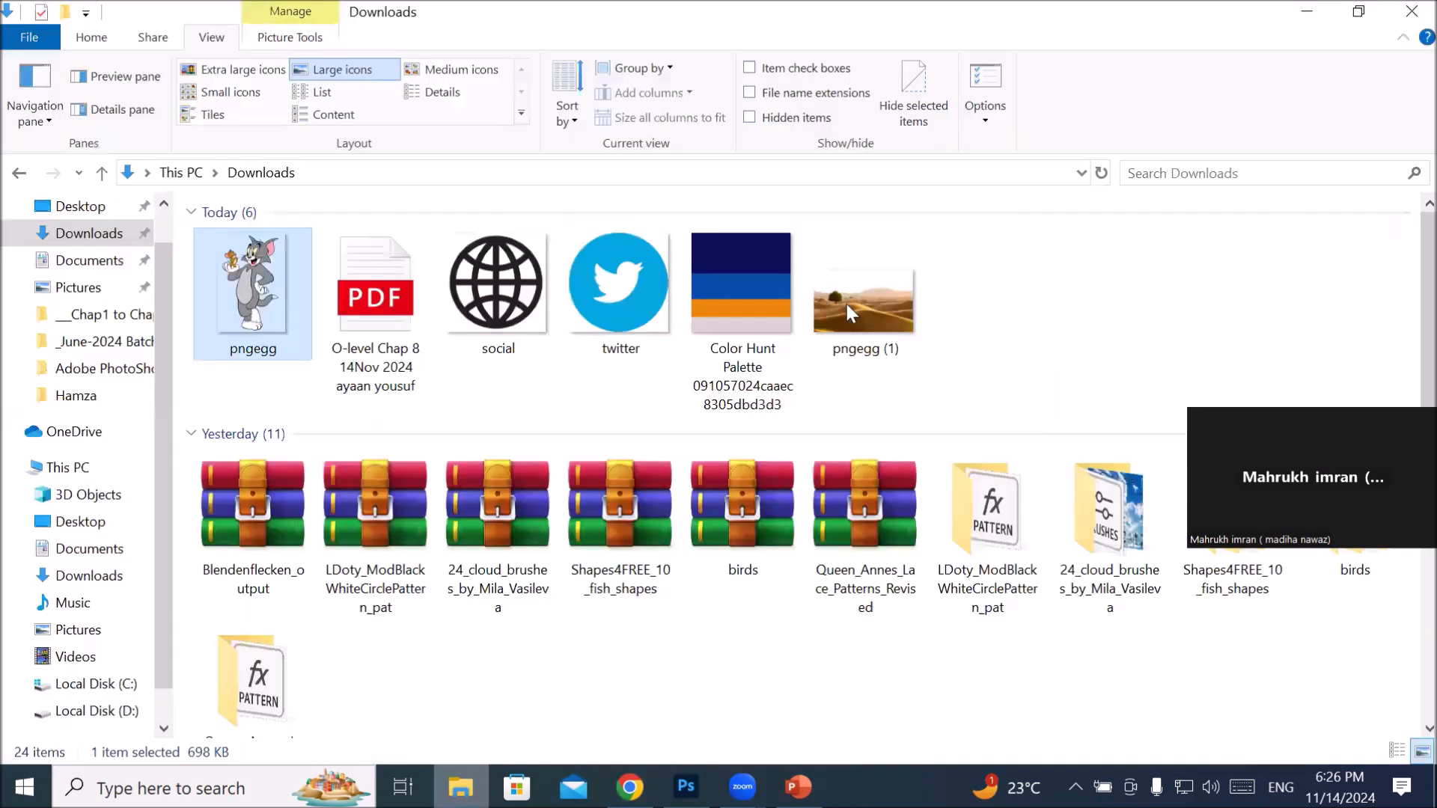
pyautogui.moveTo(855, 301); pyautogui.dragTo(709, 311)
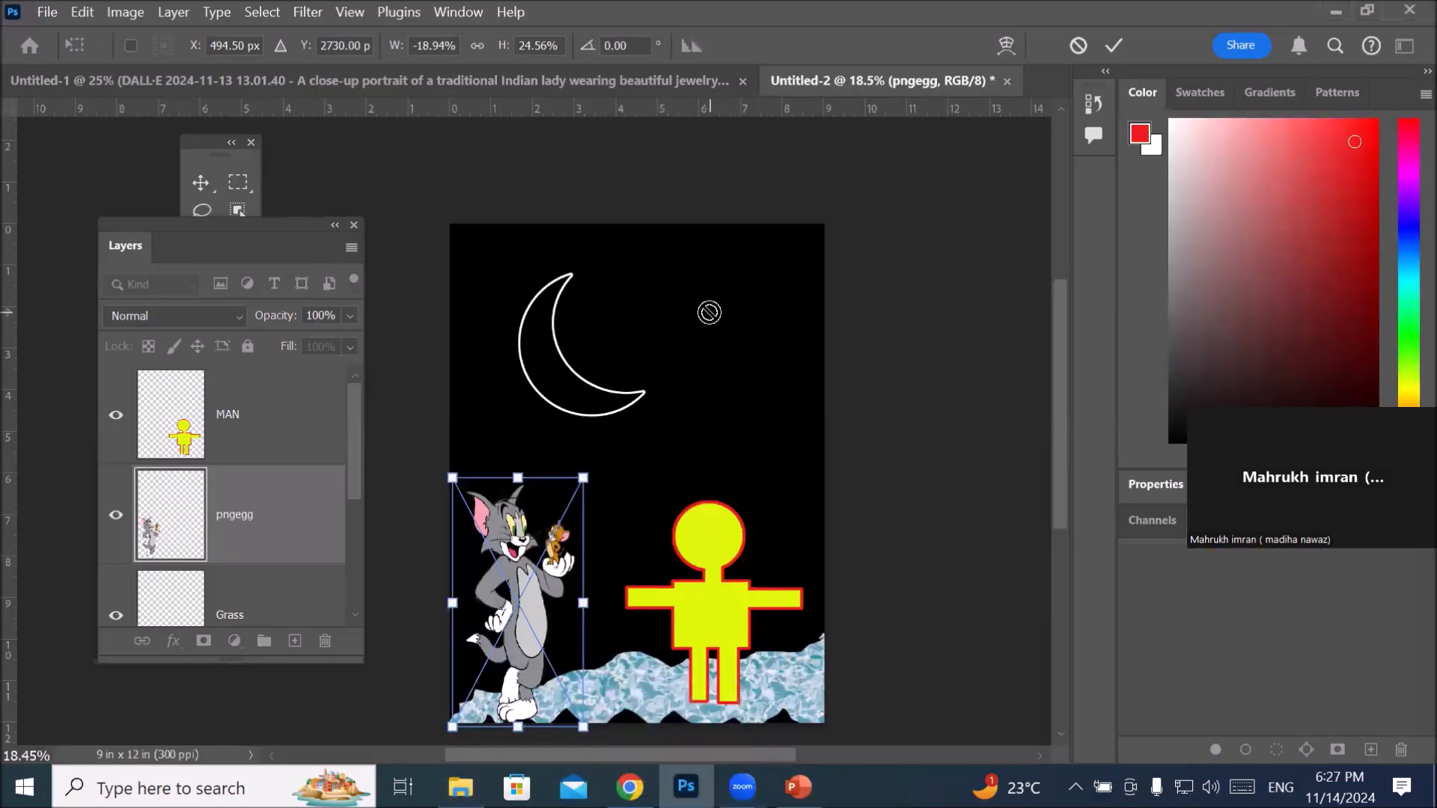
pyautogui.click(1111, 44)
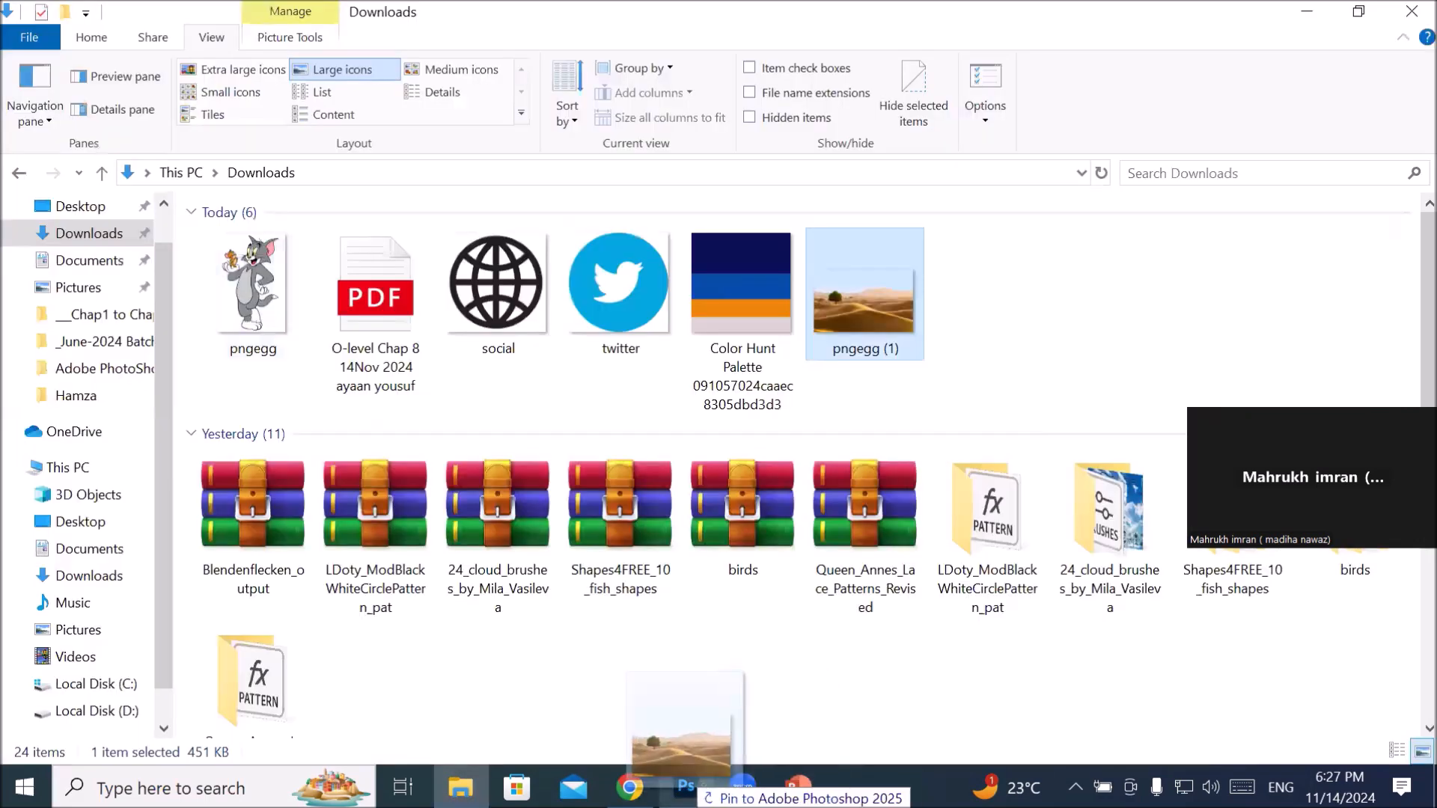
pyautogui.moveTo(686, 783); pyautogui.dragTo(650, 661)
pyautogui.moveTo(622, 519); pyautogui.dragTo(622, 649)
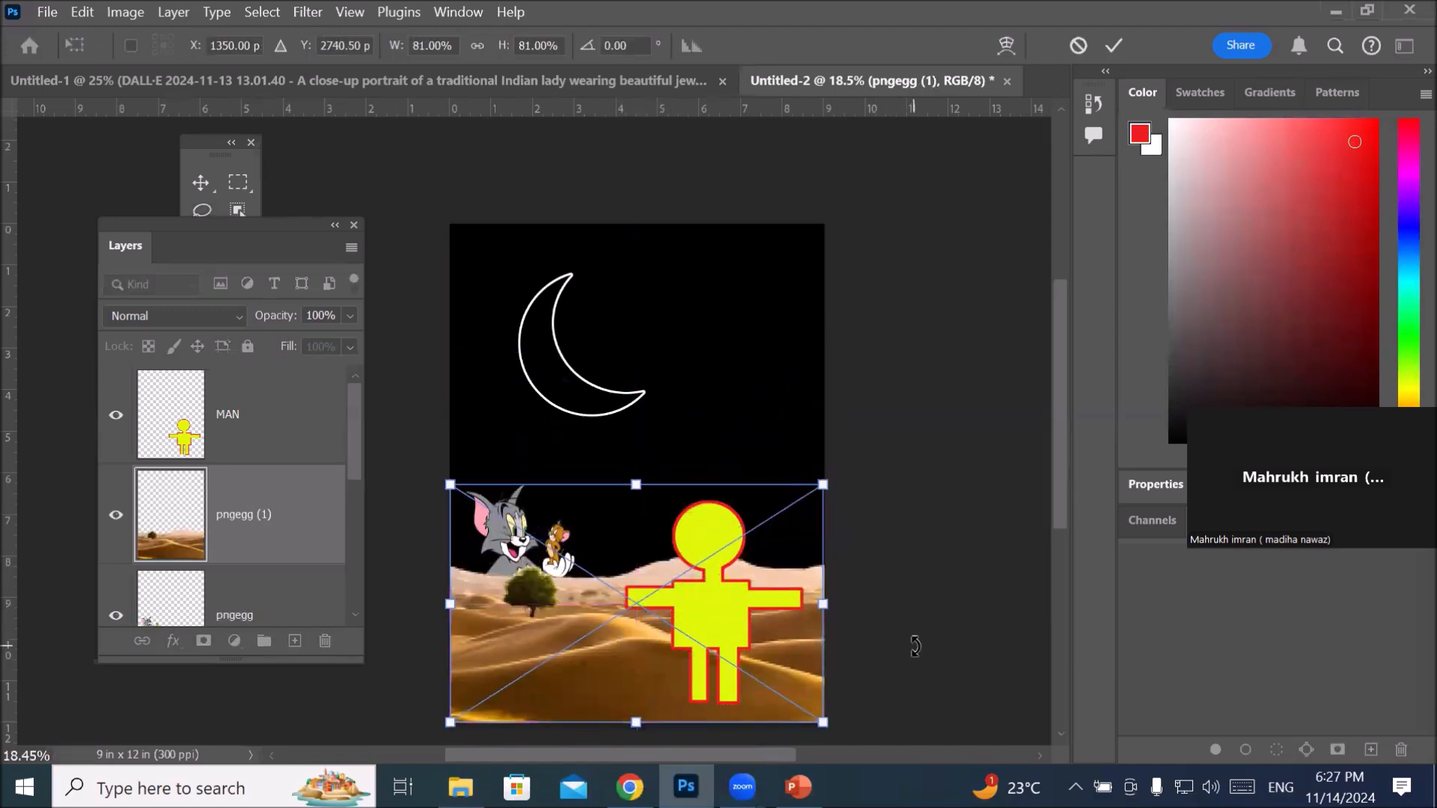
pyautogui.click(1114, 47)
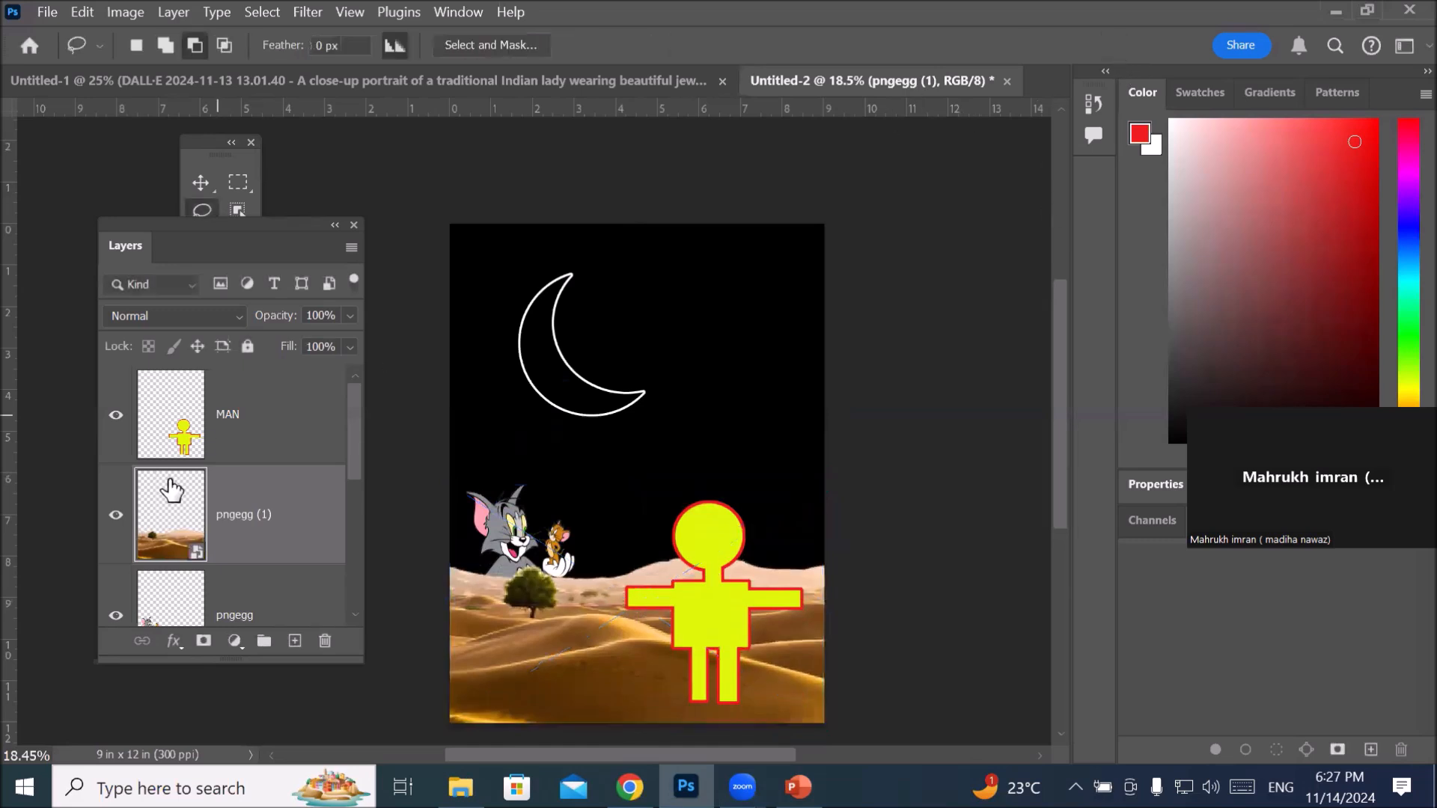
# Step: Reorder the Tom and Jerry pngegg layer above the desert layer pngegg (1), and delete the MAN layer
pyautogui.click(165, 595)
pyautogui.moveTo(151, 596); pyautogui.dragTo(198, 464)
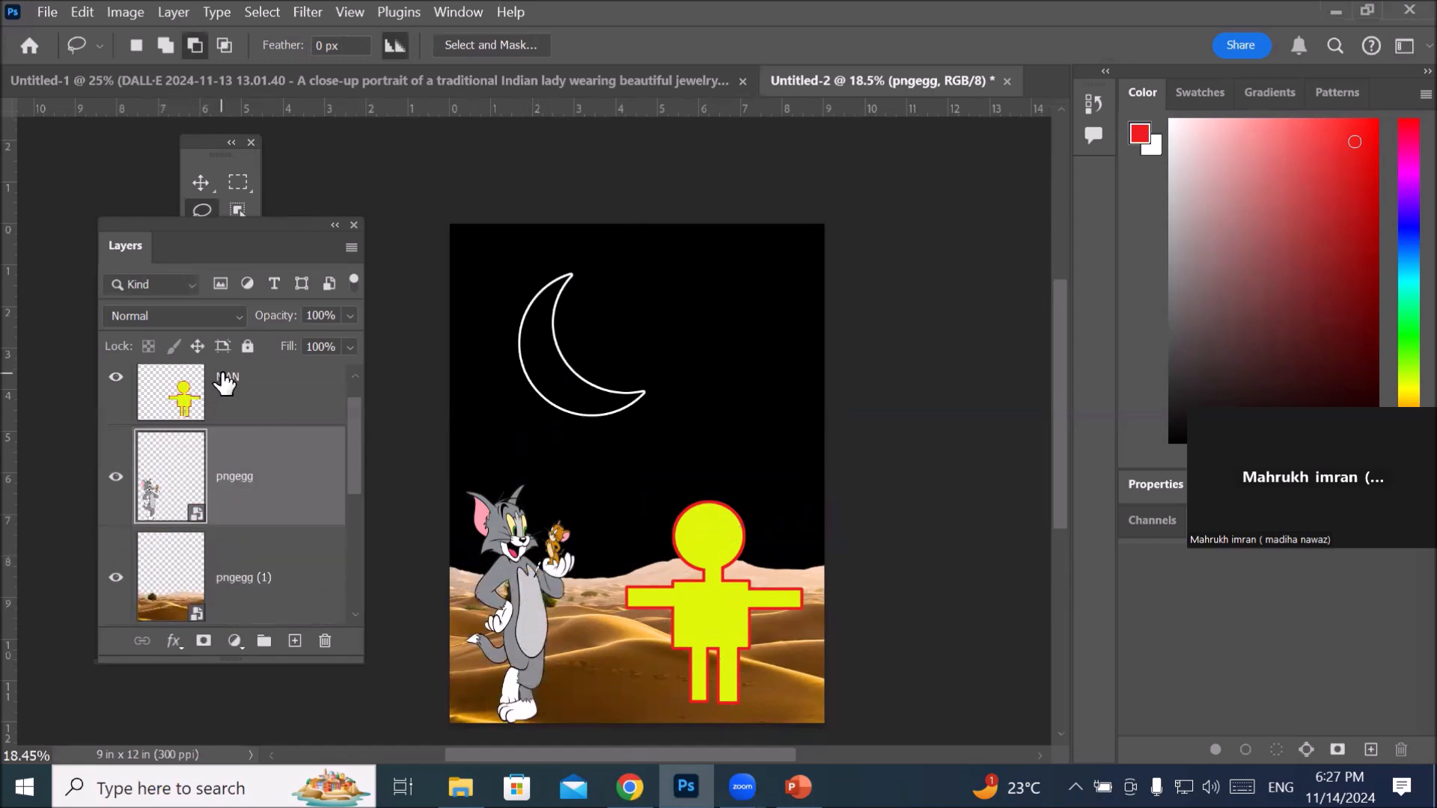
pyautogui.click(185, 405)
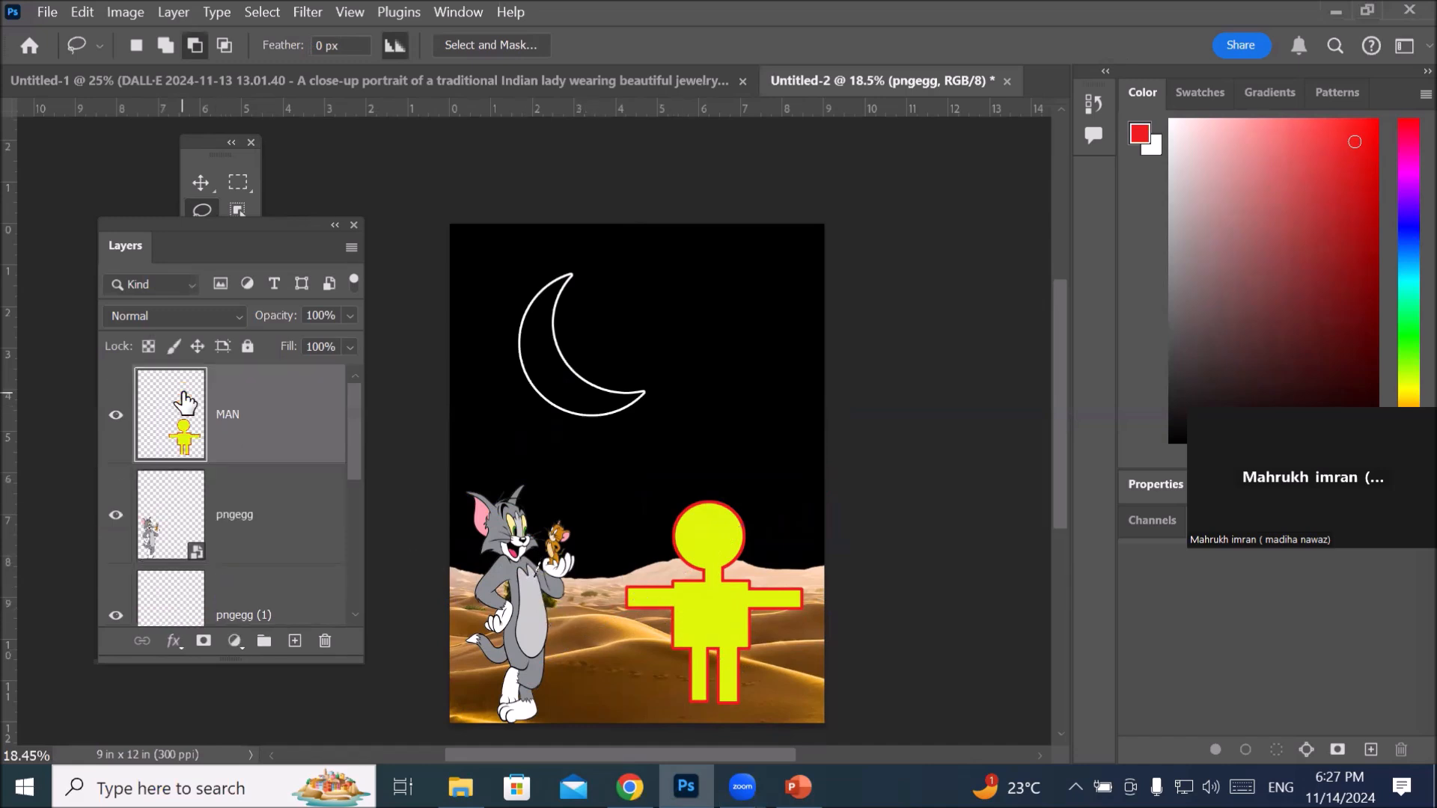
pyautogui.click(326, 641)
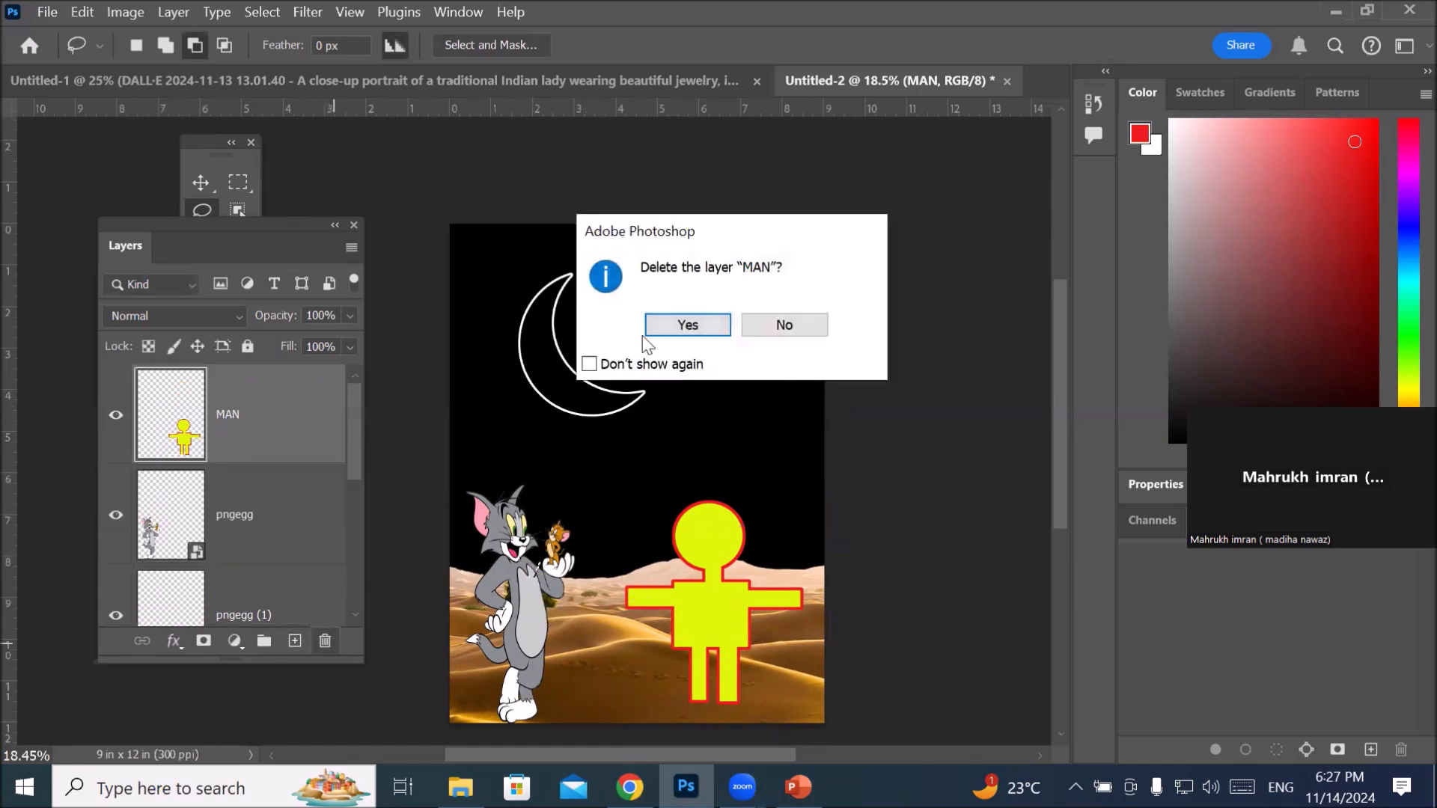
pyautogui.click(688, 325)
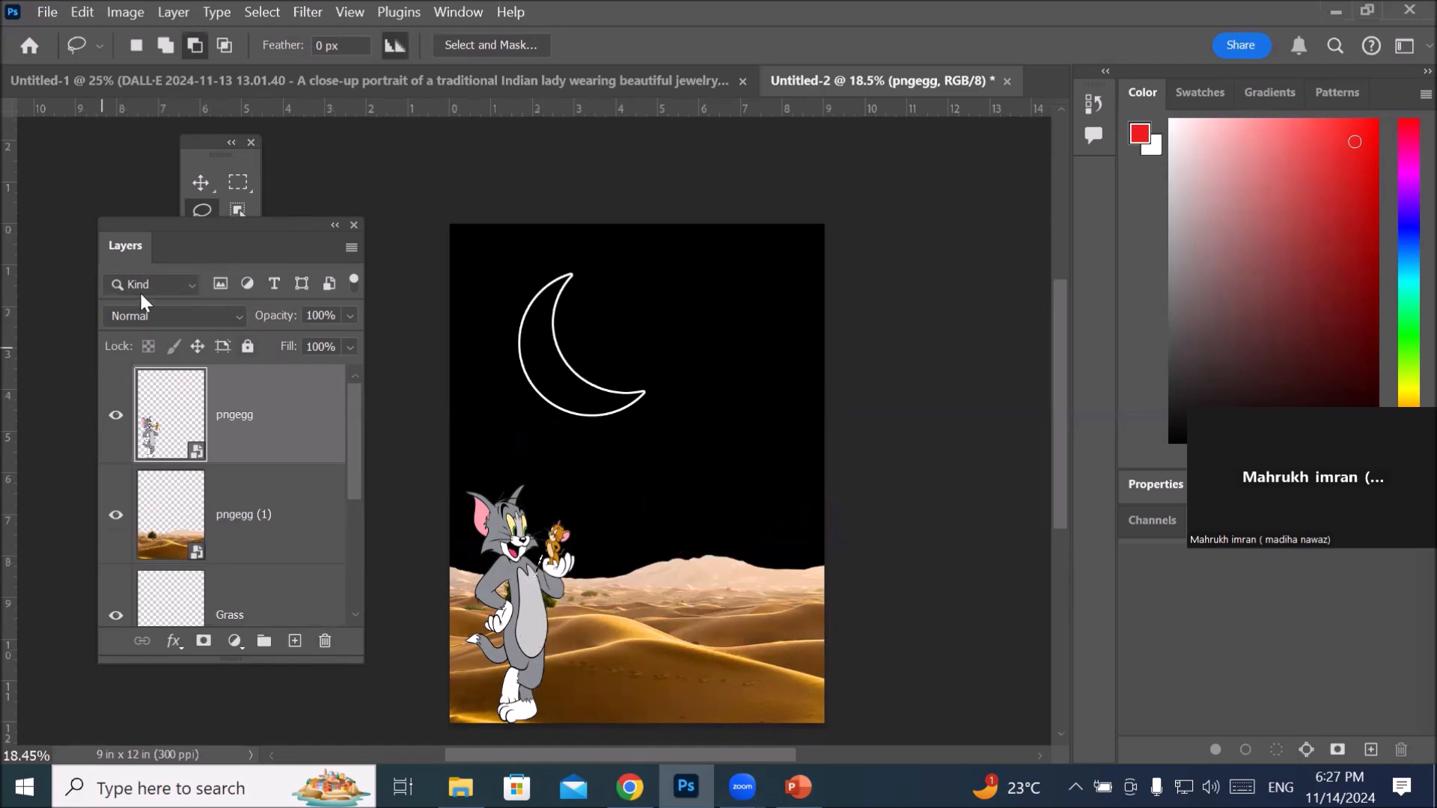
# Step: Clear the floating Layers window away from the tools and move the Tom and Jerry figure slightly right and up, in front of the tree
pyautogui.moveTo(202, 226); pyautogui.dragTo(952, 152)
pyautogui.click(200, 182)
pyautogui.click(545, 651)
pyautogui.moveTo(545, 651); pyautogui.dragTo(601, 639)
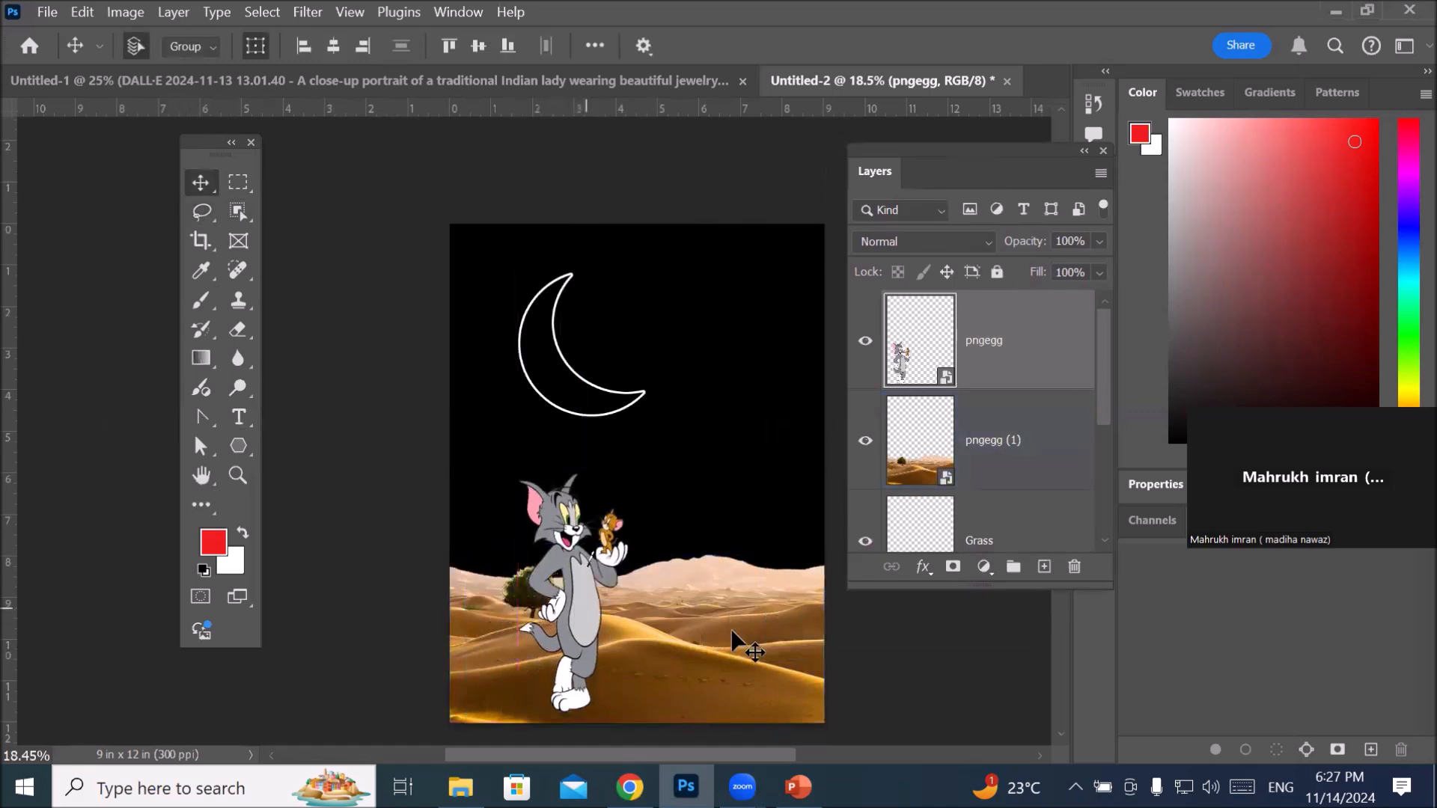
pyautogui.click(861, 633)
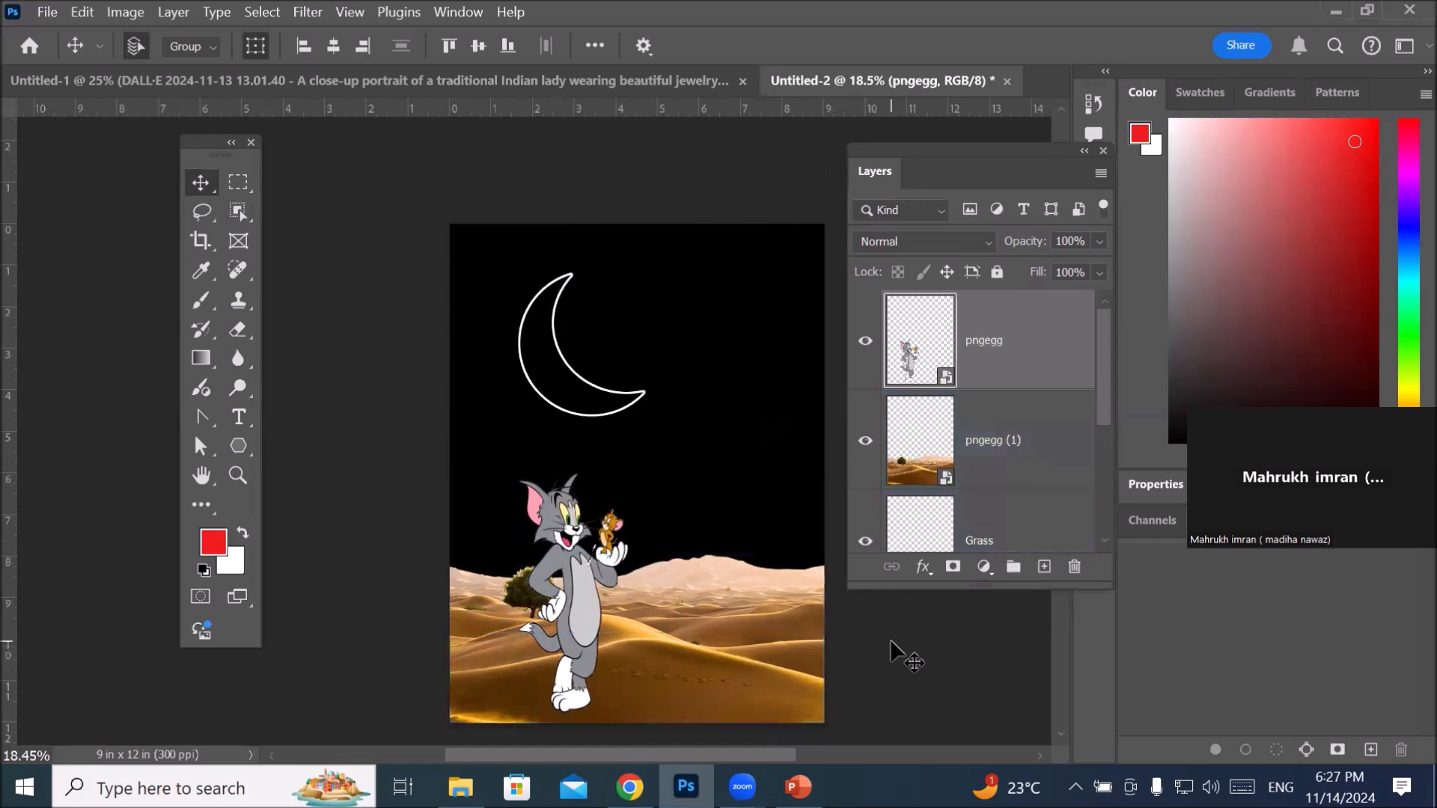
# Step: Examine the composition up close and as a whole, with the black background Layer 0 selected
pyautogui.scroll(5, 891, 641)
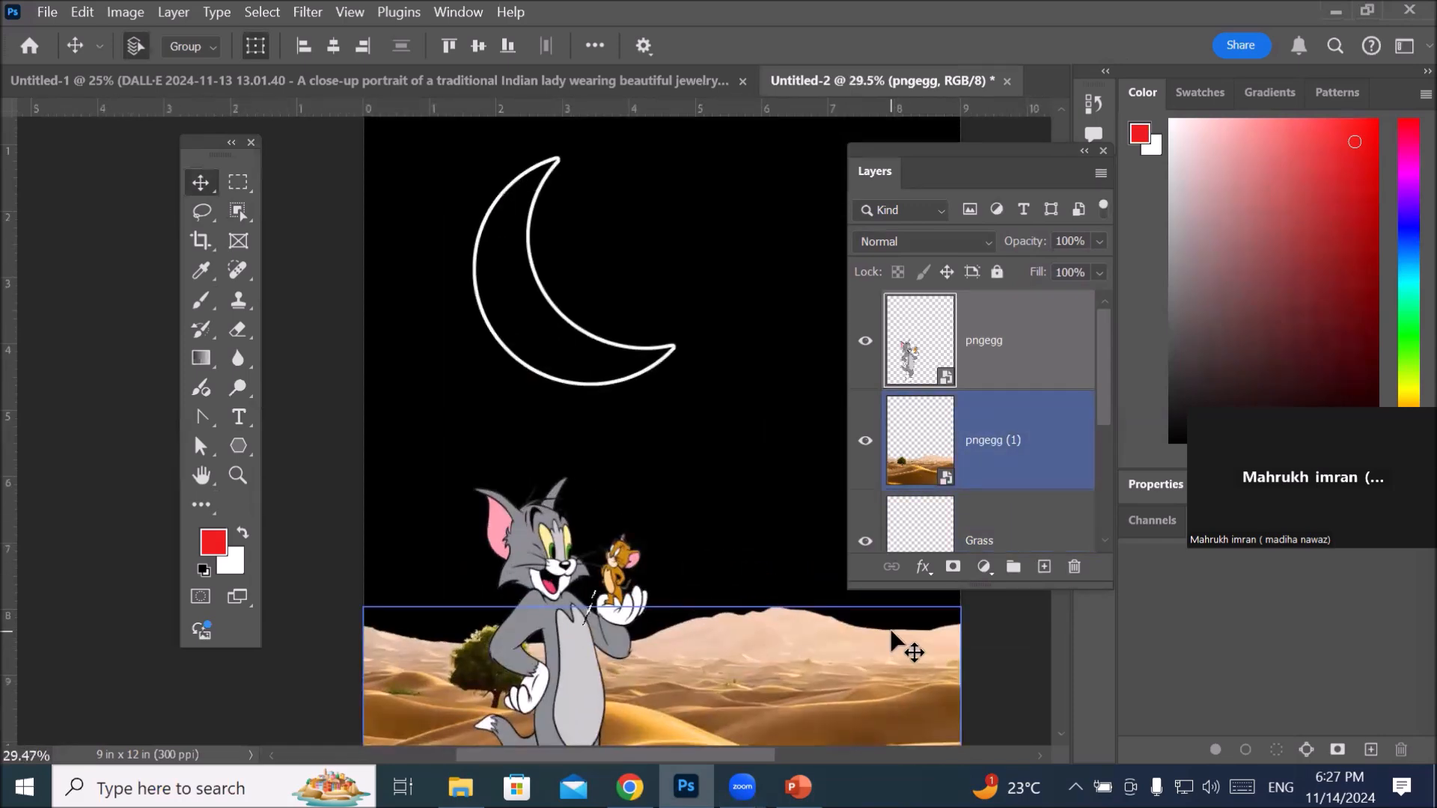
pyautogui.scroll(4, 892, 640)
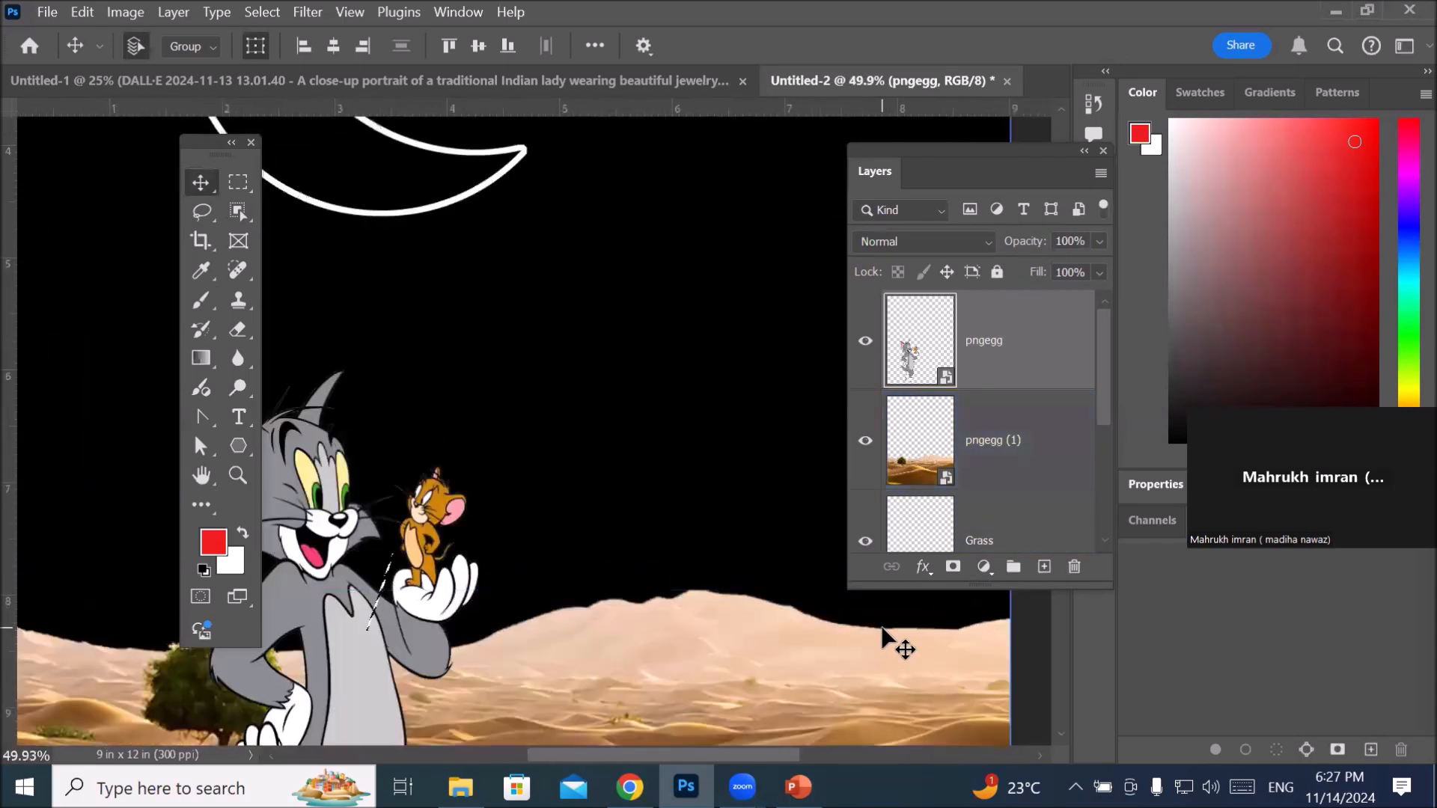
pyautogui.scroll(-3, 889, 642)
pyautogui.hotkey('ctrl', 'd')
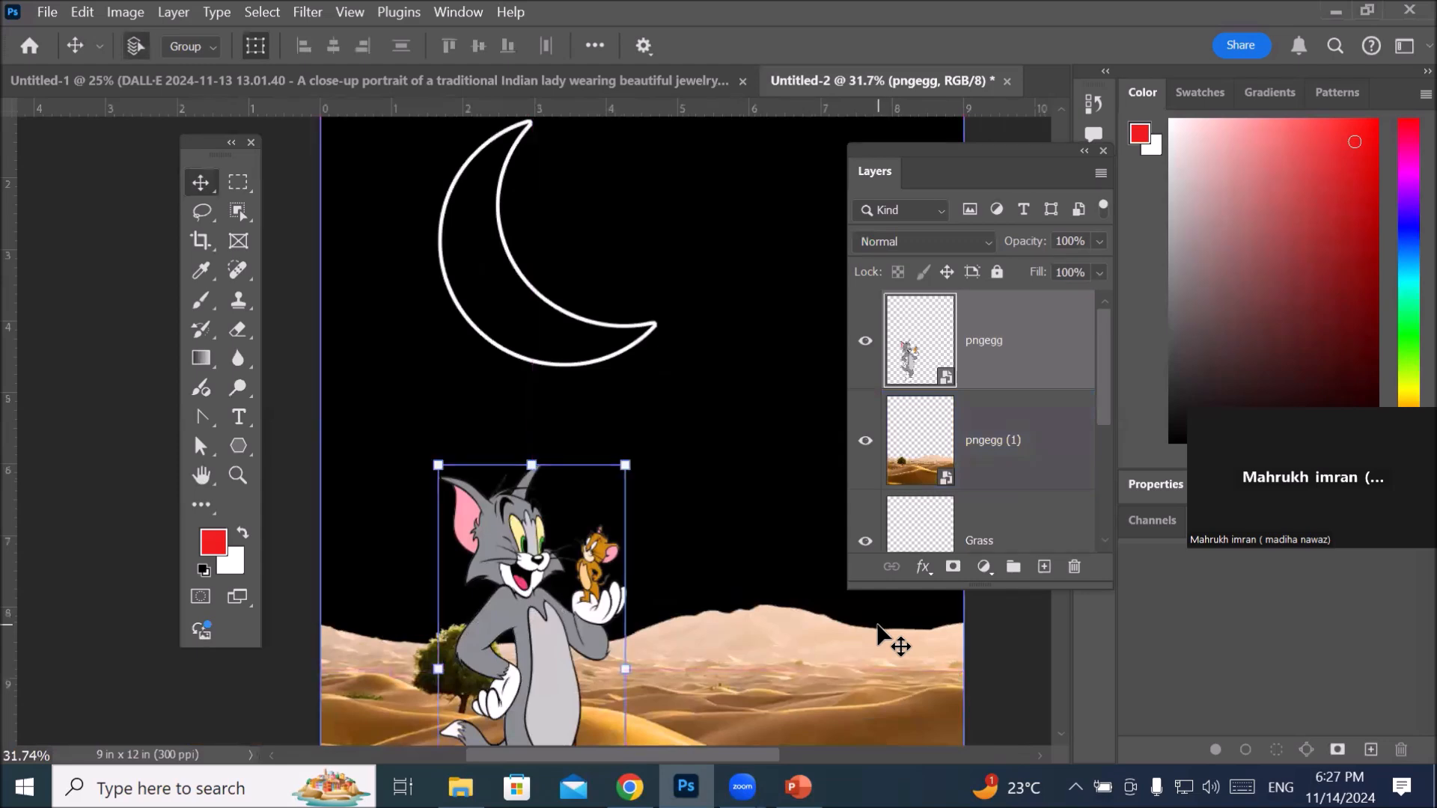
pyautogui.click(724, 432)
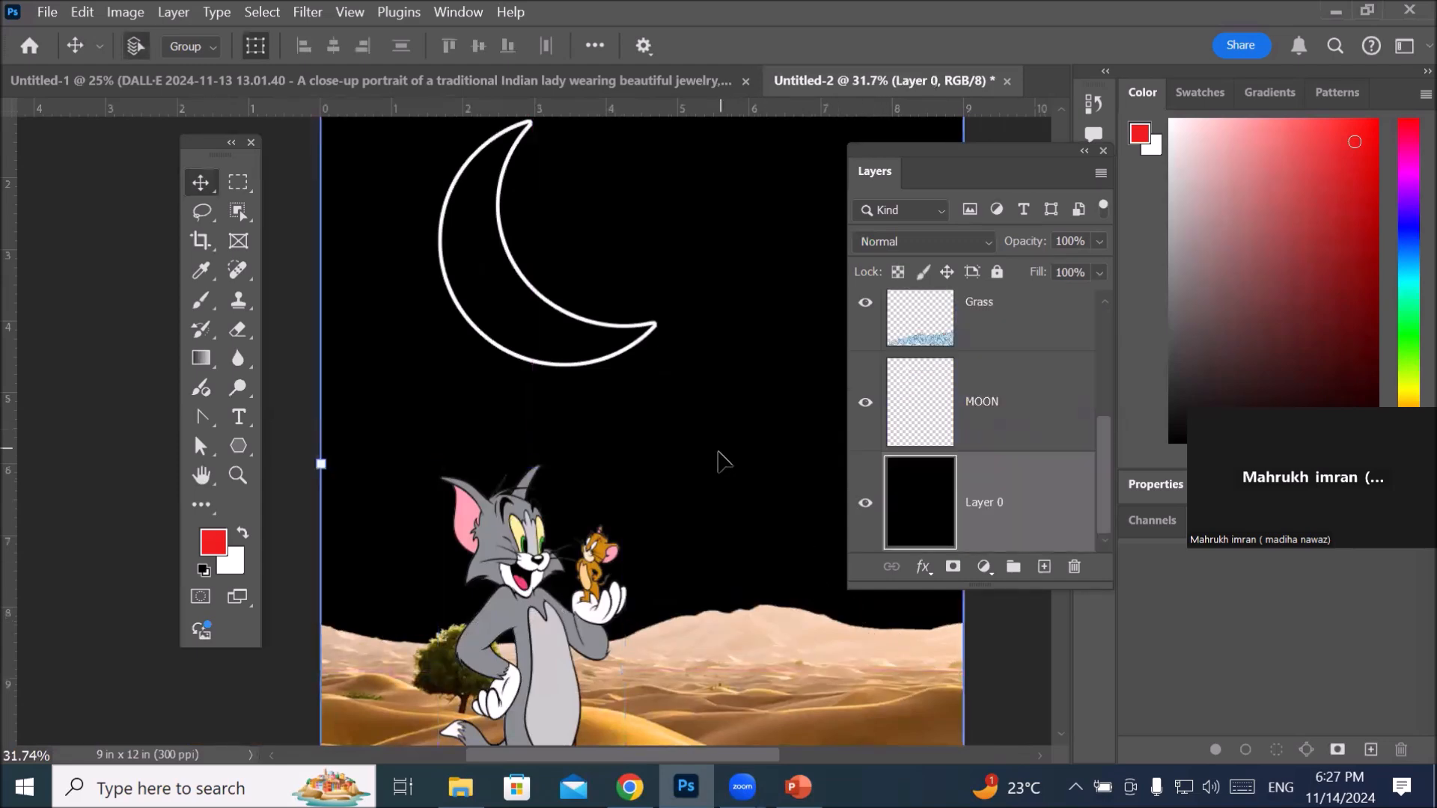
pyautogui.scroll(-3, 689, 421)
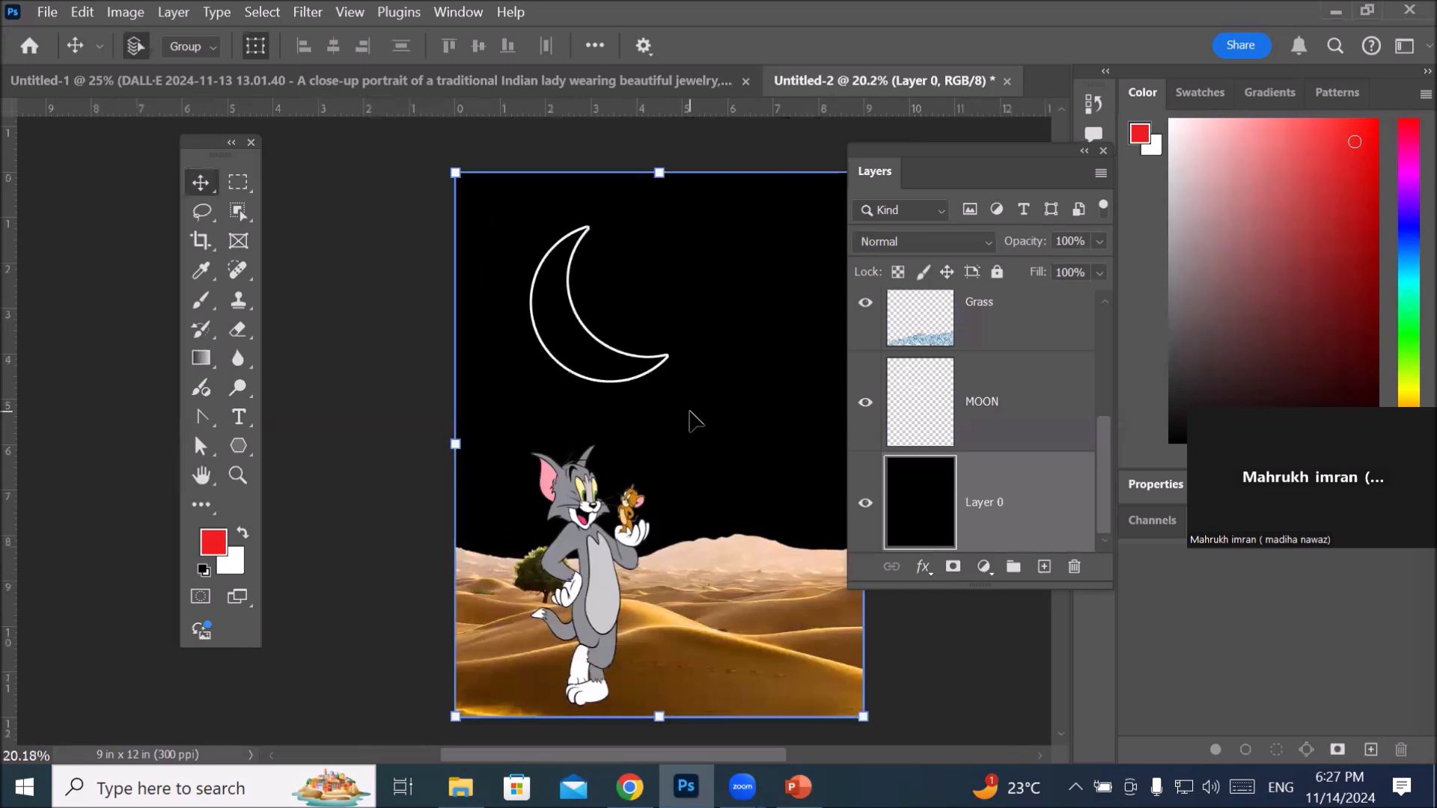
pyautogui.click(1046, 754)
pyautogui.click(1045, 754)
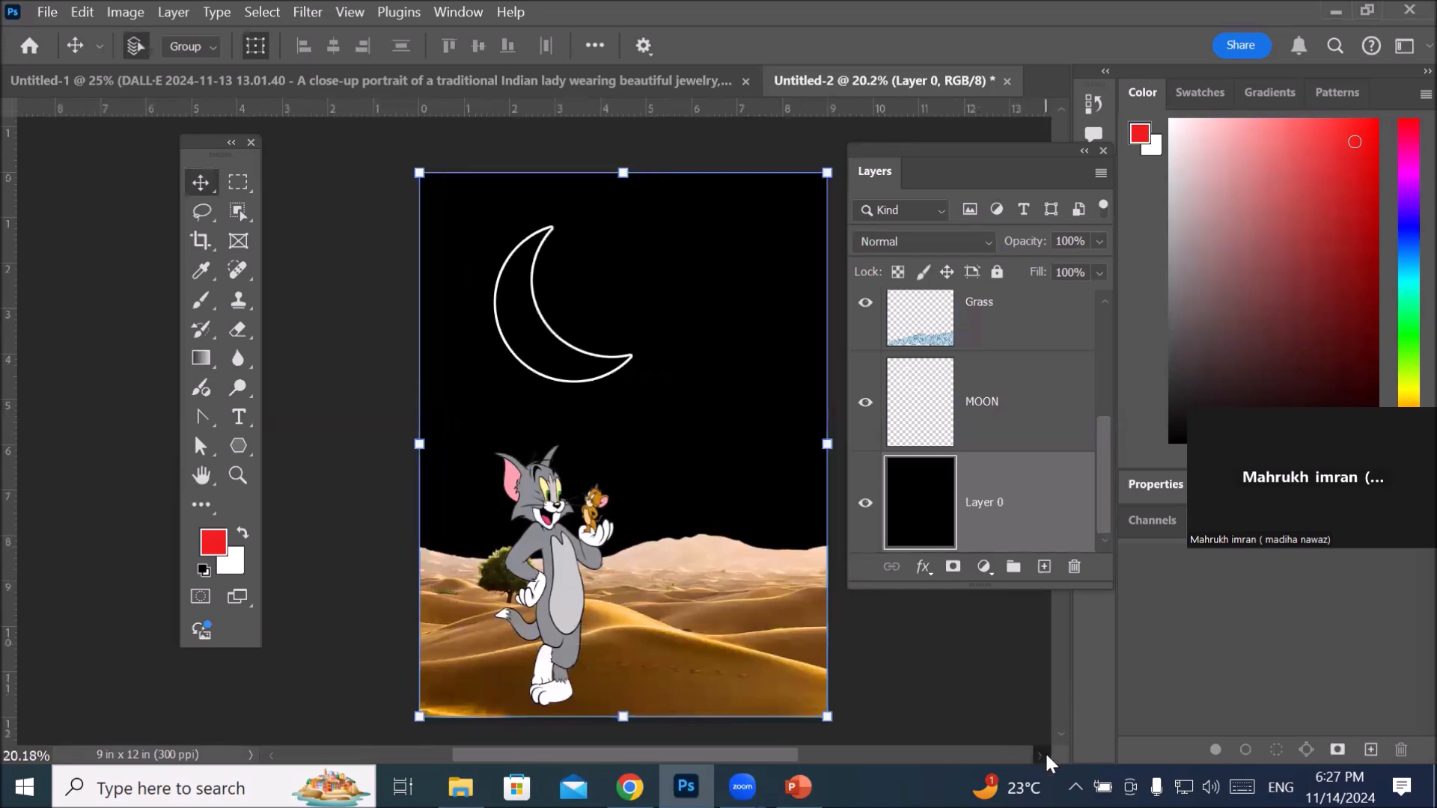
pyautogui.click(1046, 753)
pyautogui.click(1046, 753)
pyautogui.click(1047, 753)
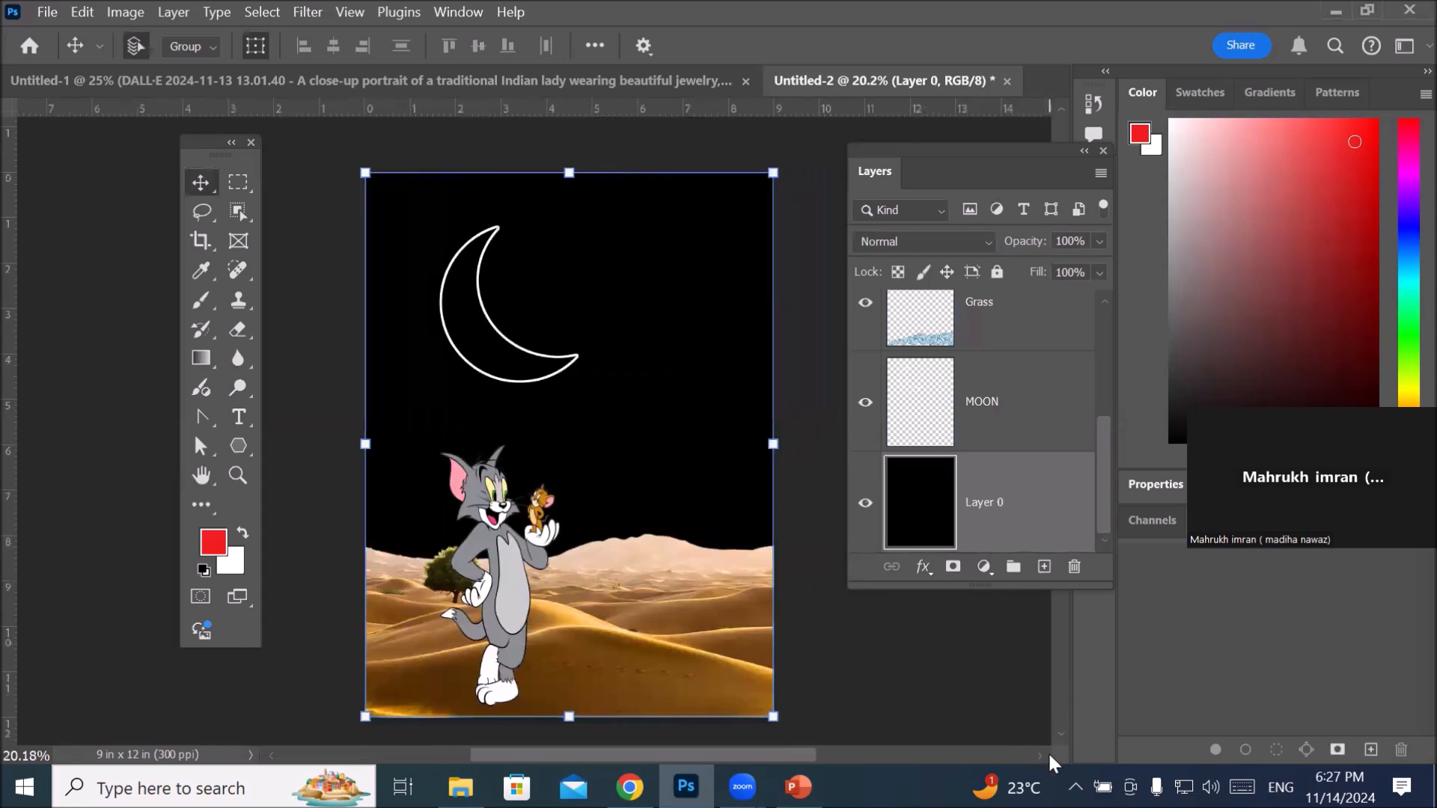
# Step: Add red vertical text reading "Toma and Jerry" in Algerian at 59.04 pt, right of the moon
pyautogui.click(237, 415)
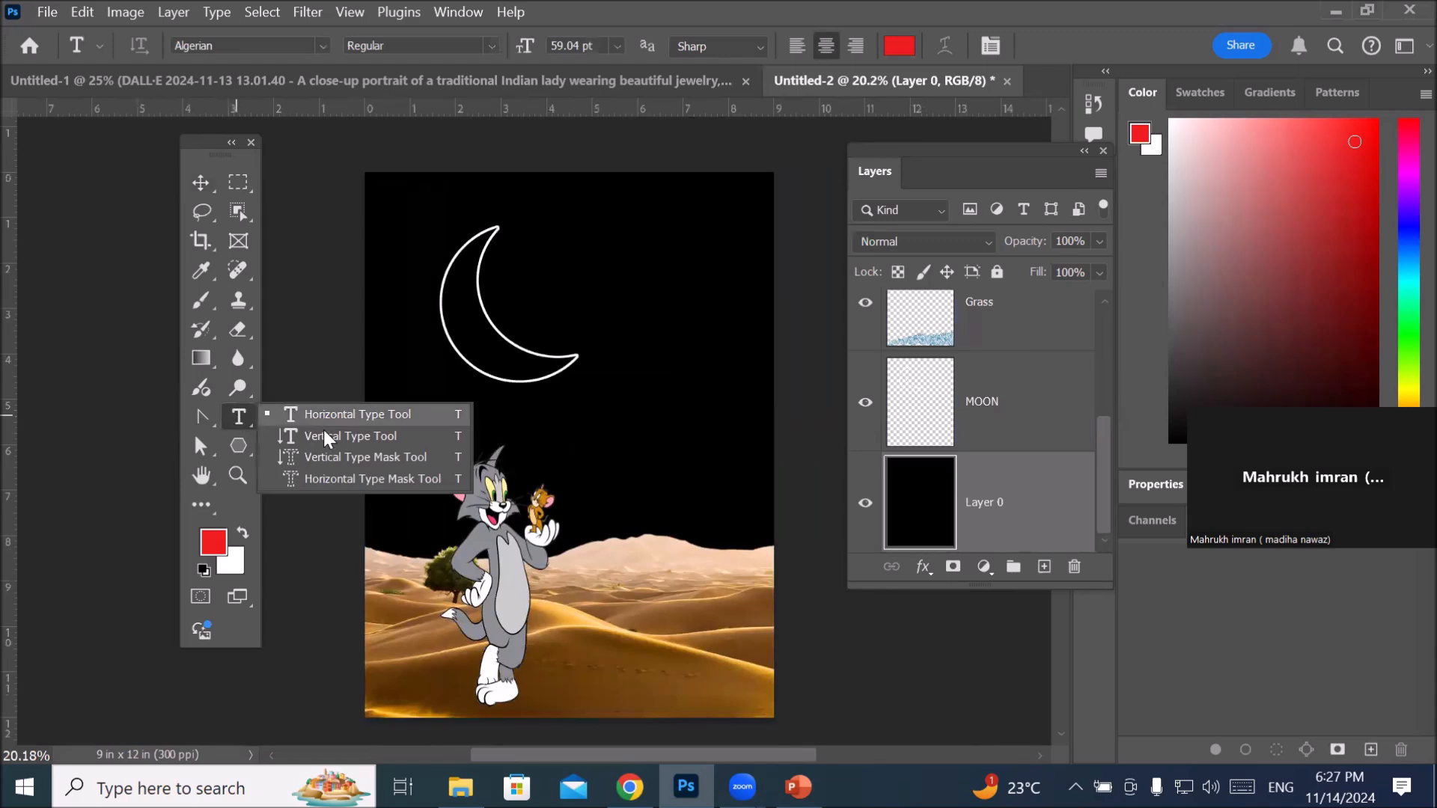
pyautogui.click(324, 434)
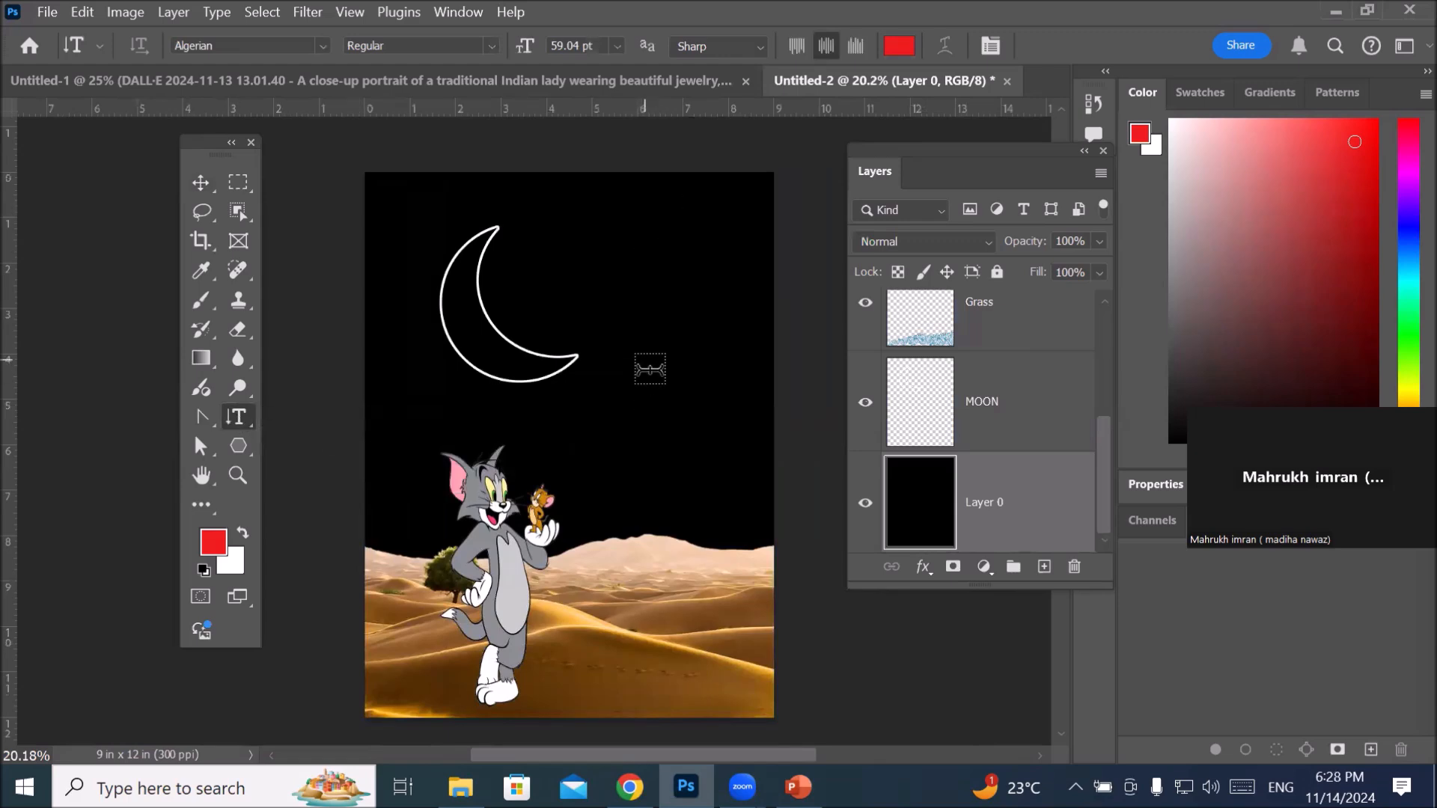
pyautogui.click(645, 354)
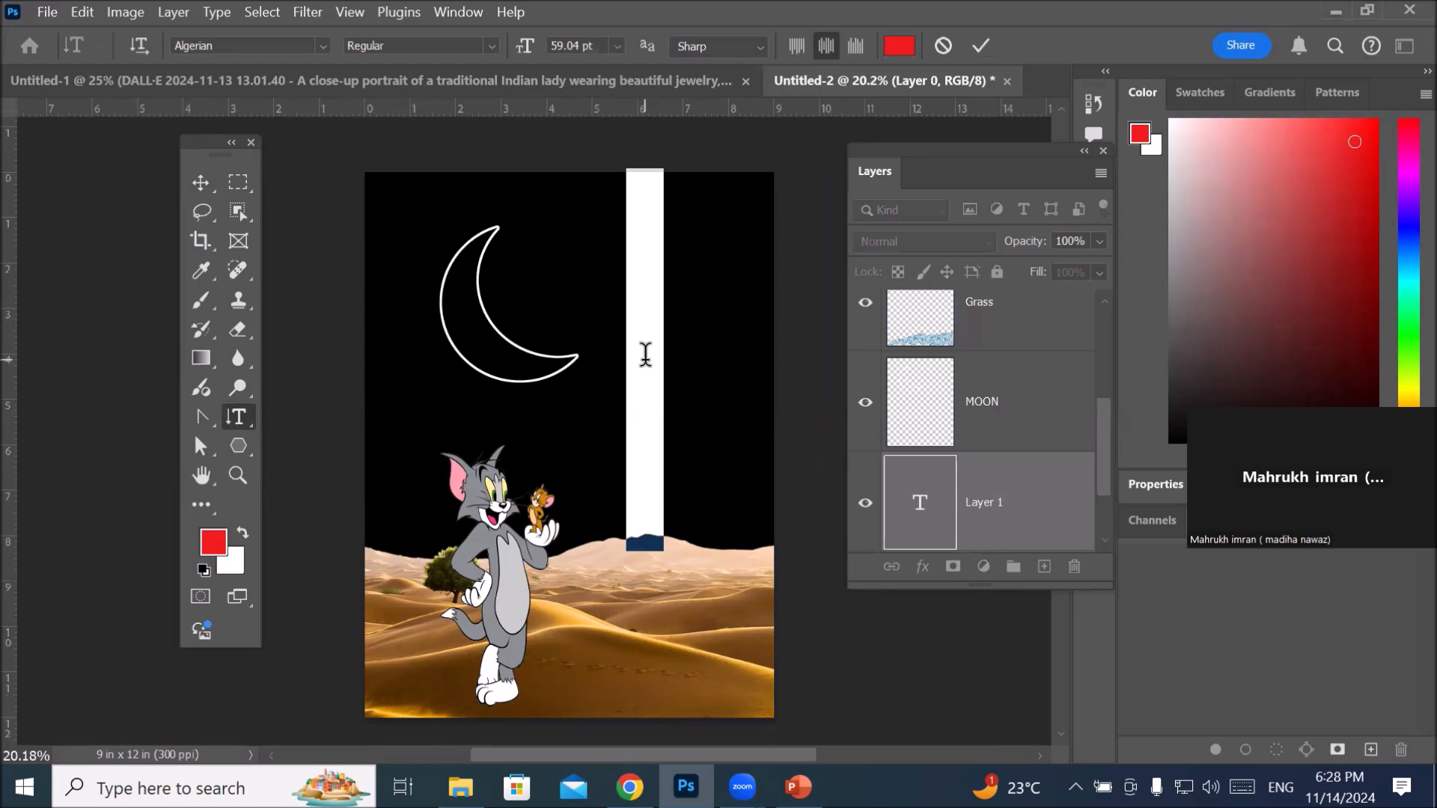
pyautogui.write('TOMA')
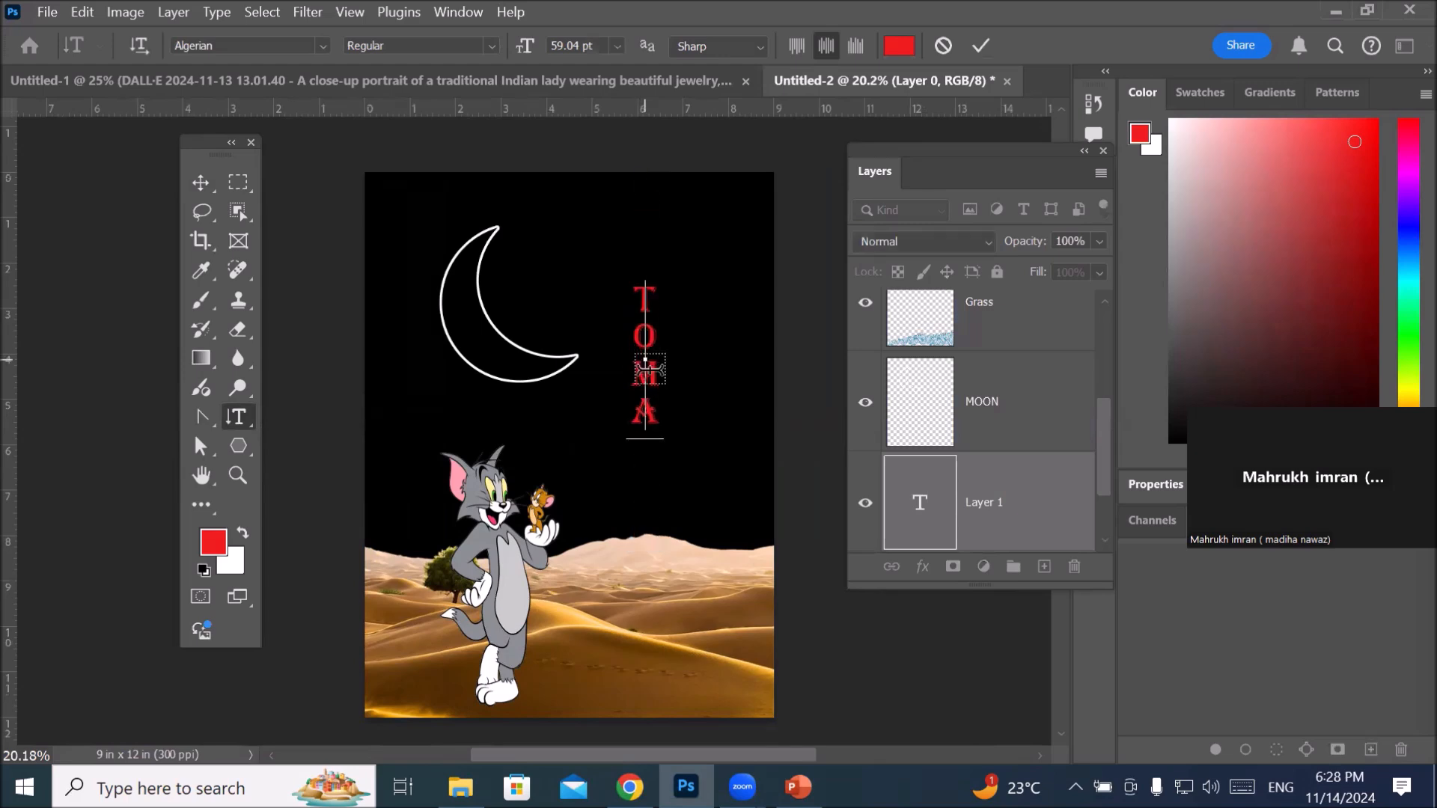
pyautogui.write('ANDJE')
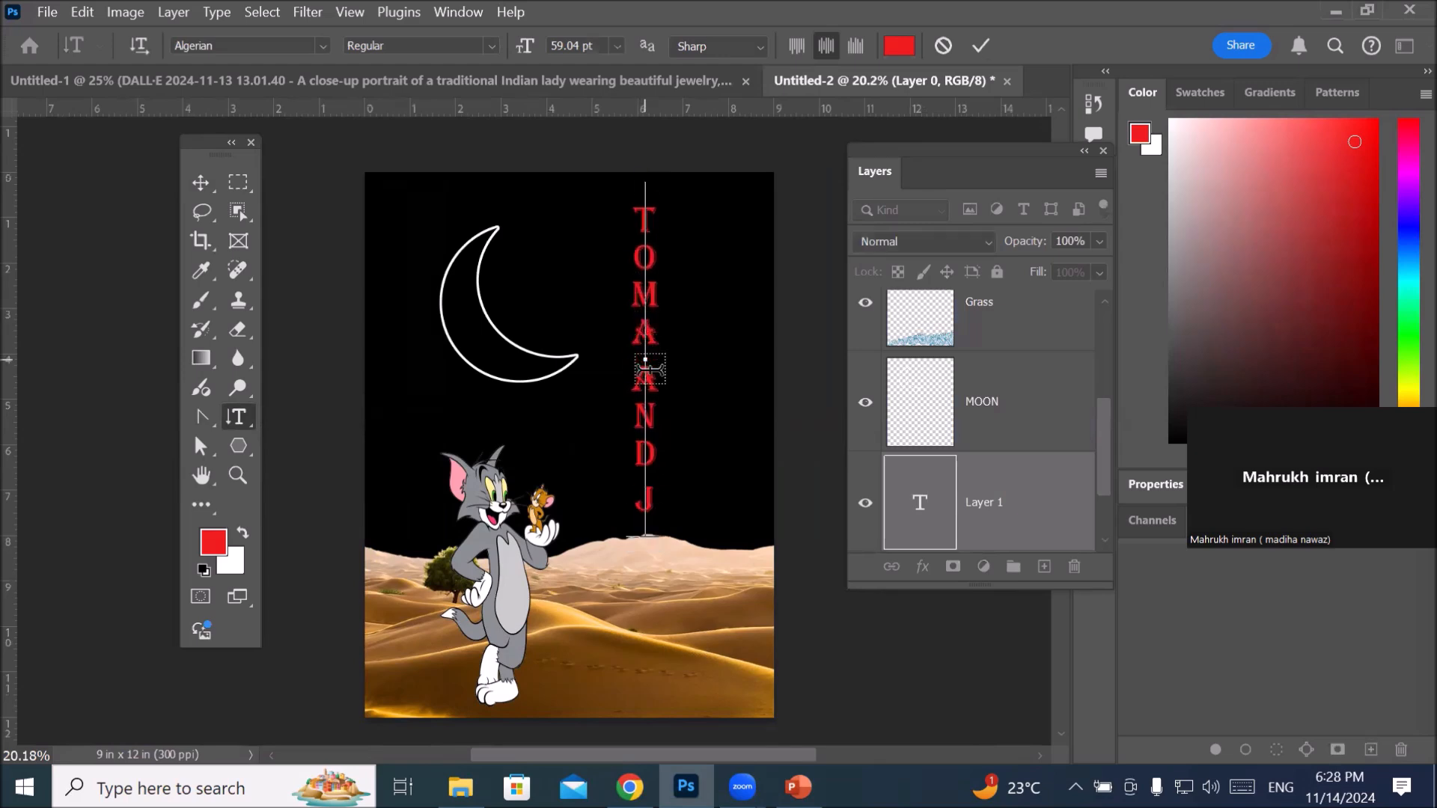
pyautogui.write('RR')
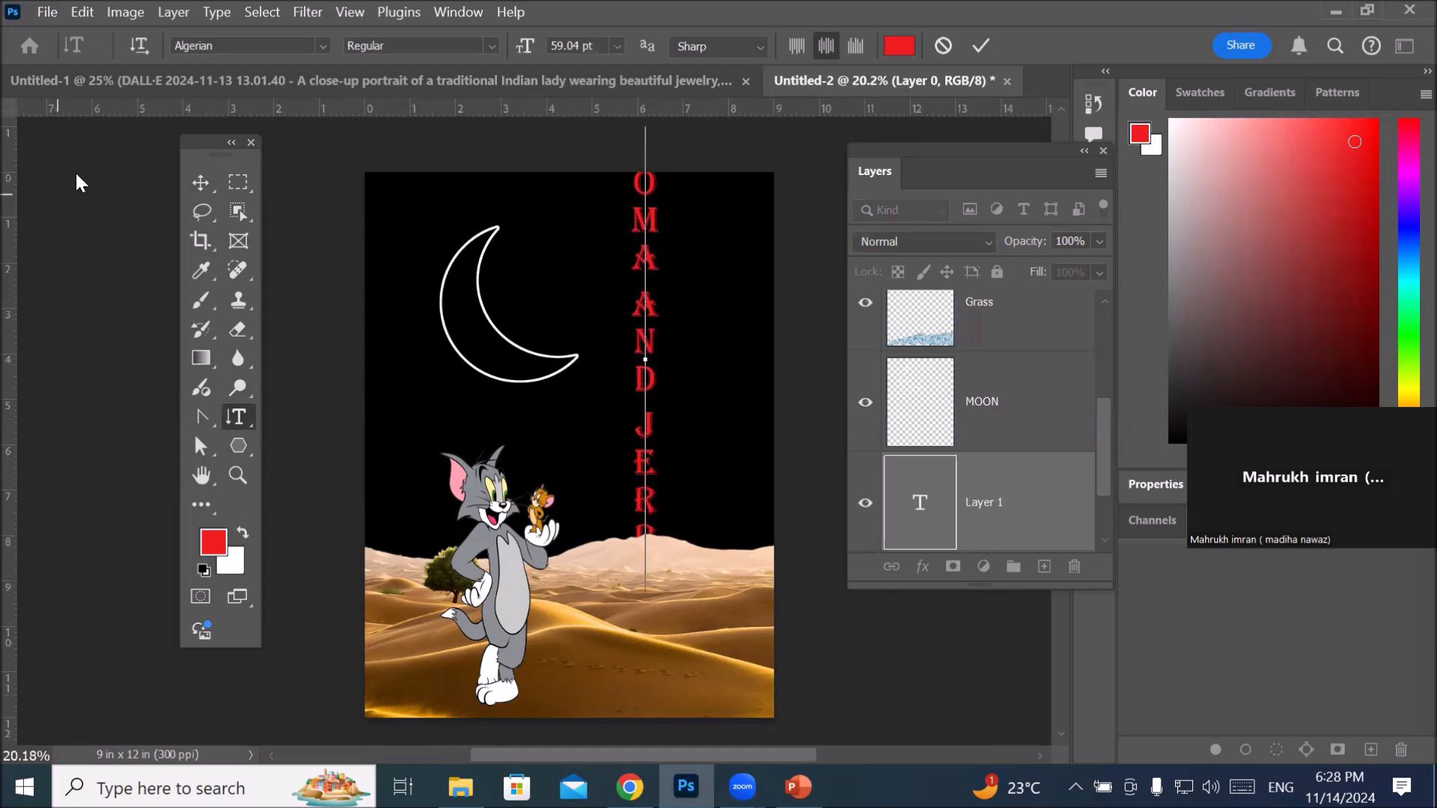
# Step: Shift the vertical text down into the canvas on top of all other layers, and stretch its width to about 195%
pyautogui.click(204, 184)
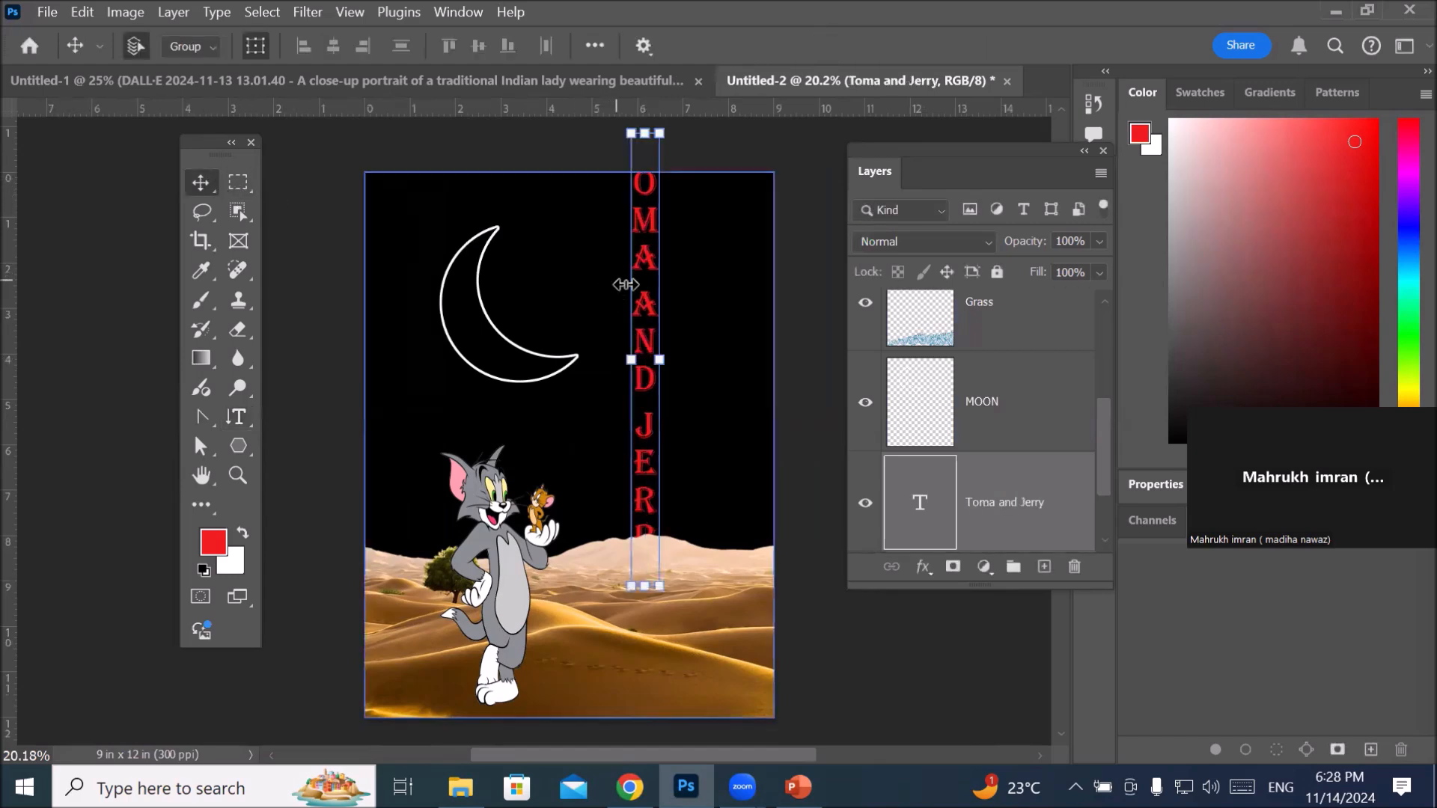
pyautogui.moveTo(651, 312); pyautogui.dragTo(632, 397)
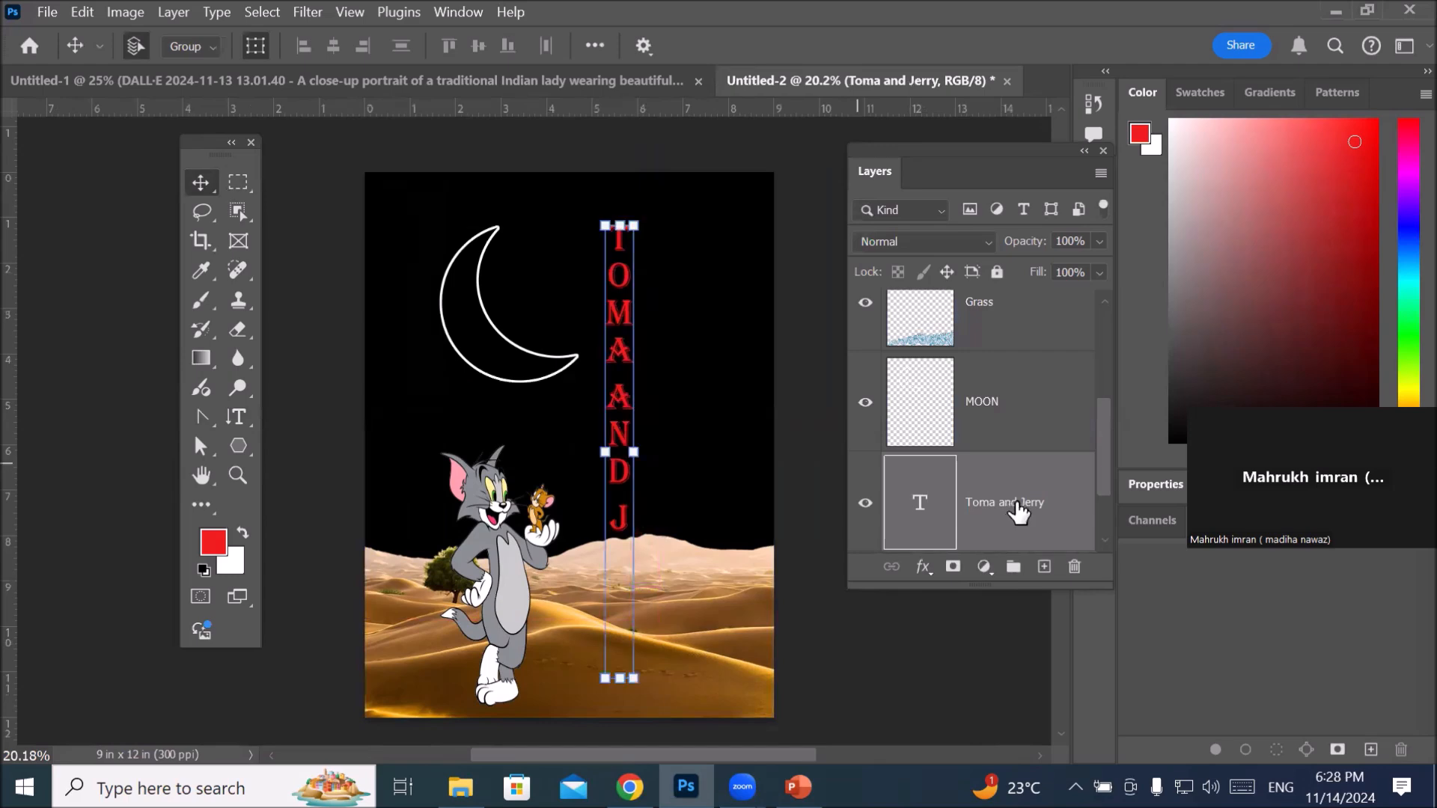
pyautogui.moveTo(962, 507); pyautogui.dragTo(929, 277)
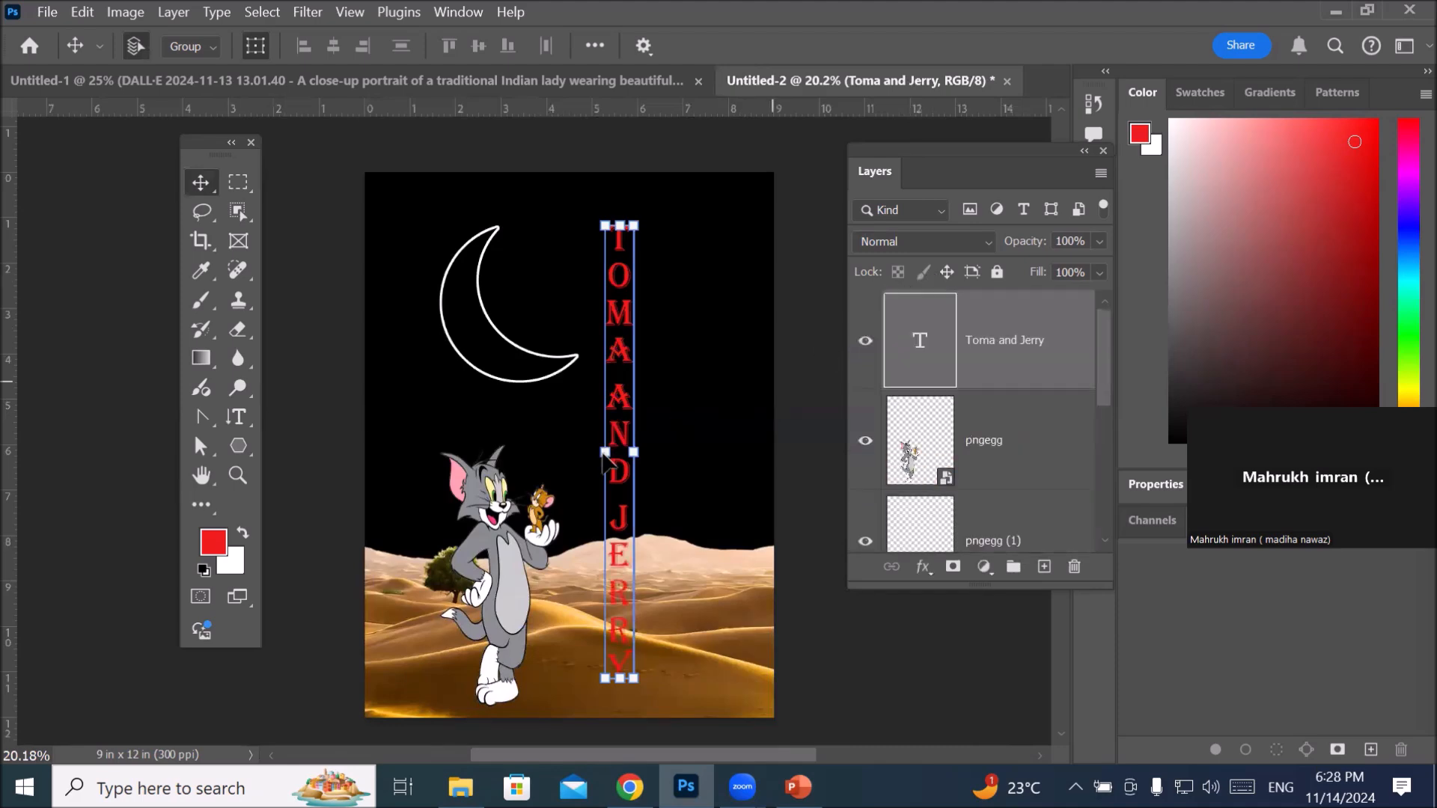
pyautogui.moveTo(634, 452); pyautogui.dragTo(673, 452)
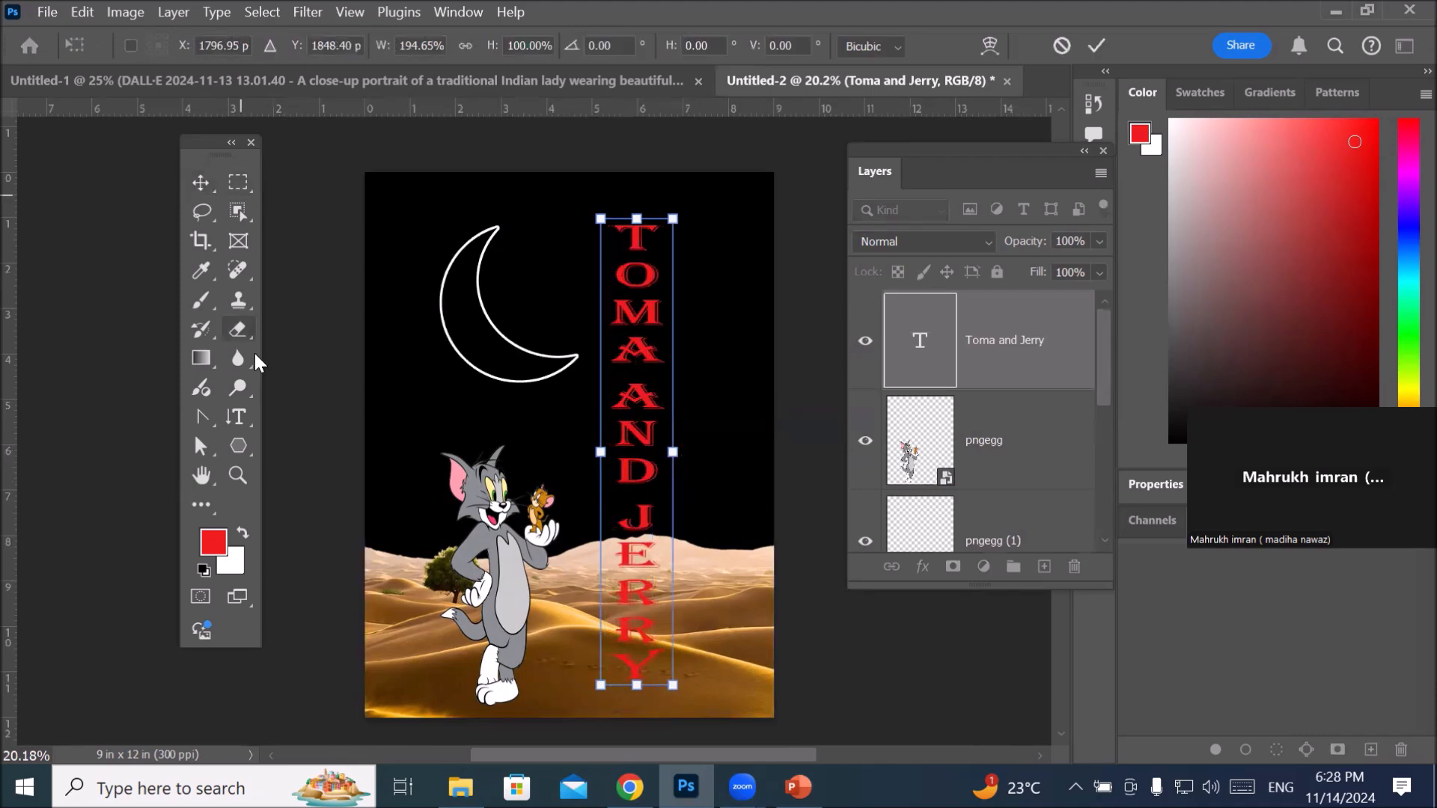
# Step: Recolor the vertical "Toma and Jerry" text from the text color picker to off-white f9f5f5
pyautogui.click(235, 420)
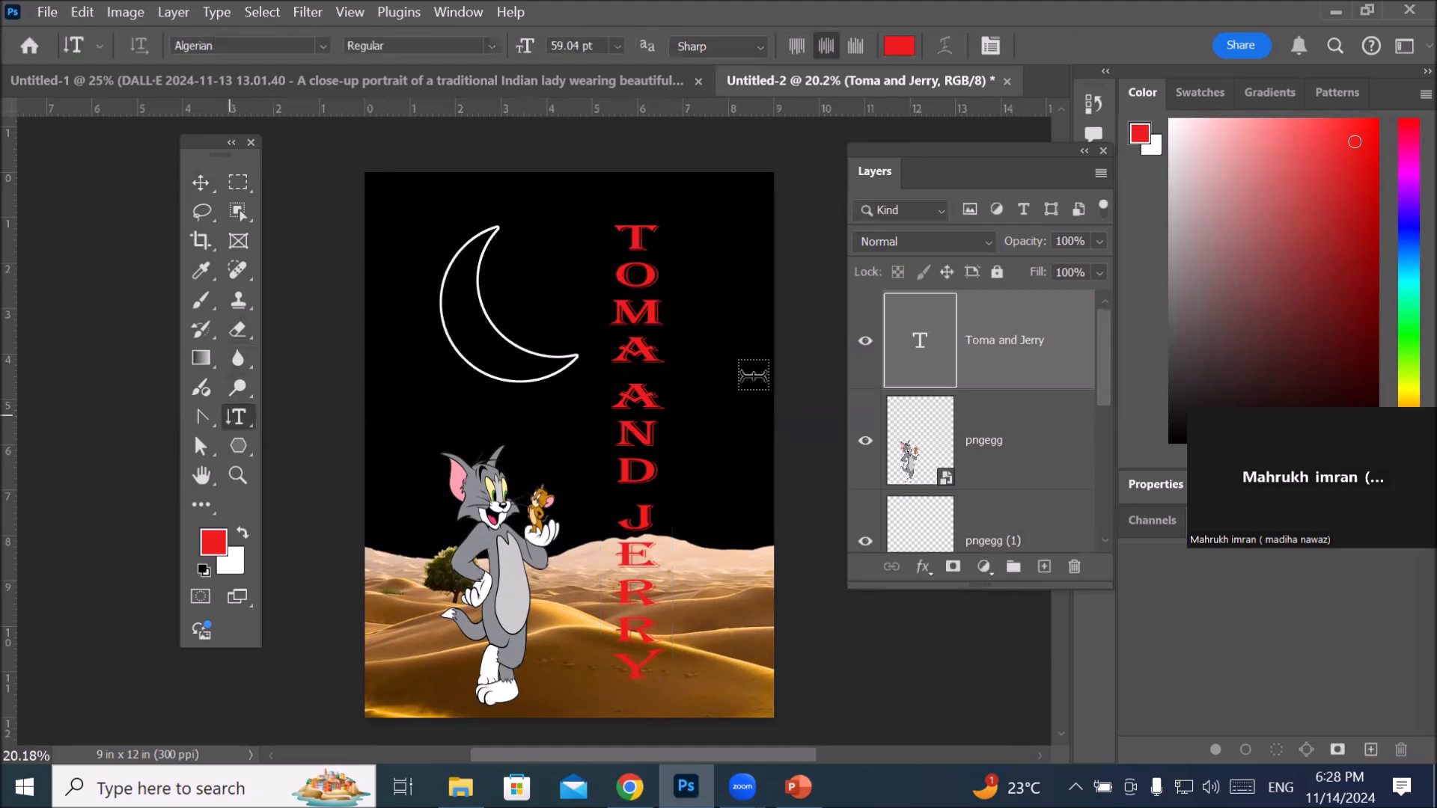
pyautogui.tripleClick(636, 400)
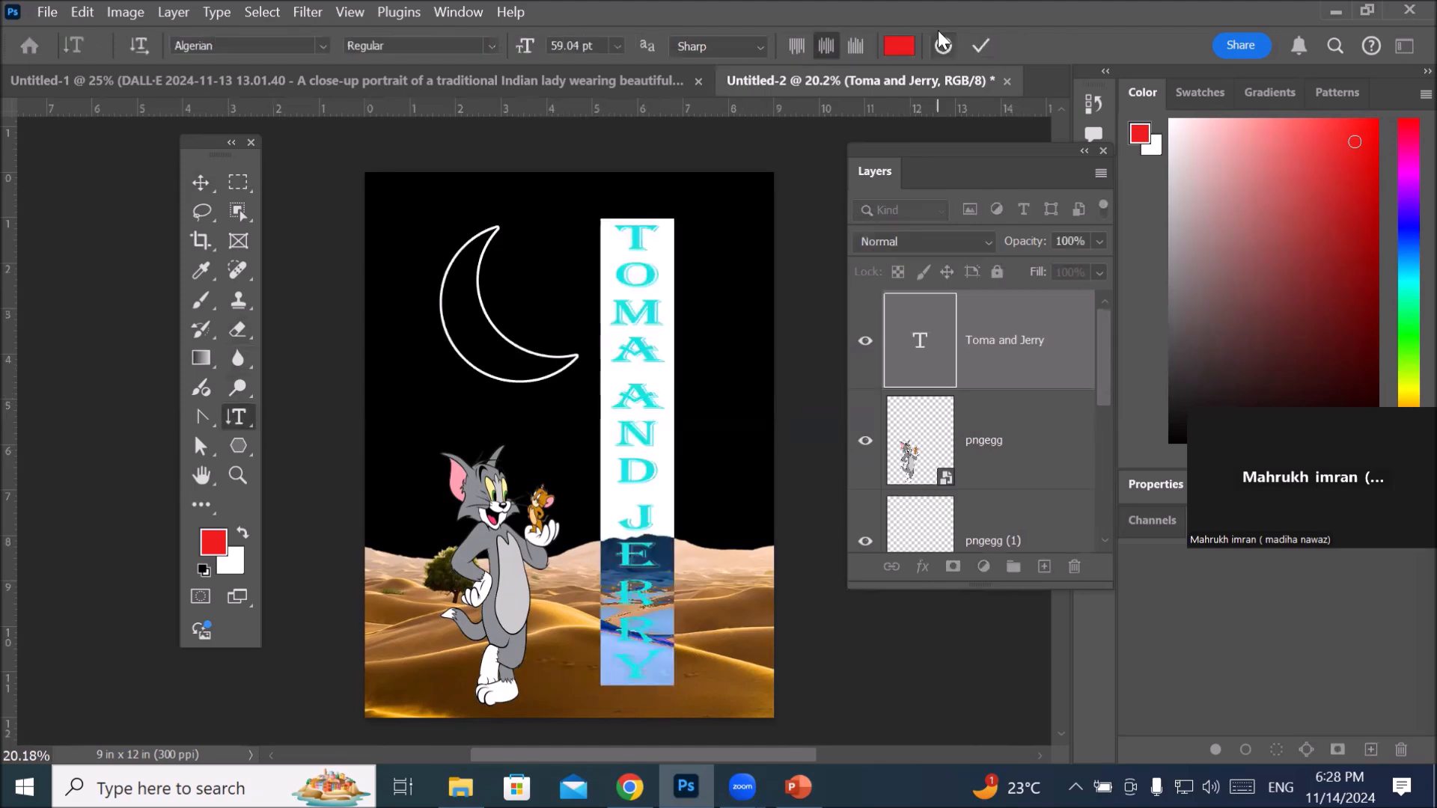
pyautogui.click(897, 46)
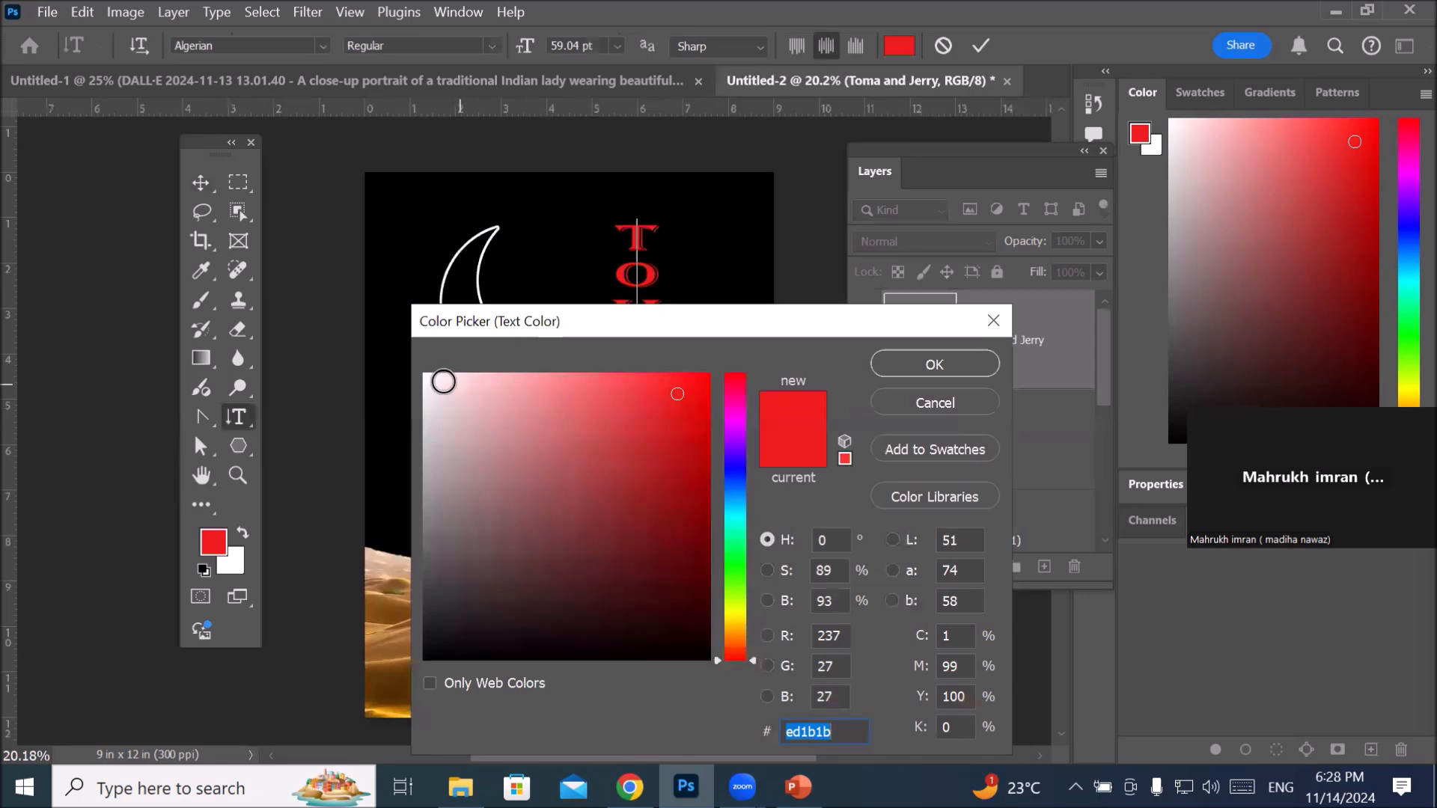
pyautogui.click(430, 380)
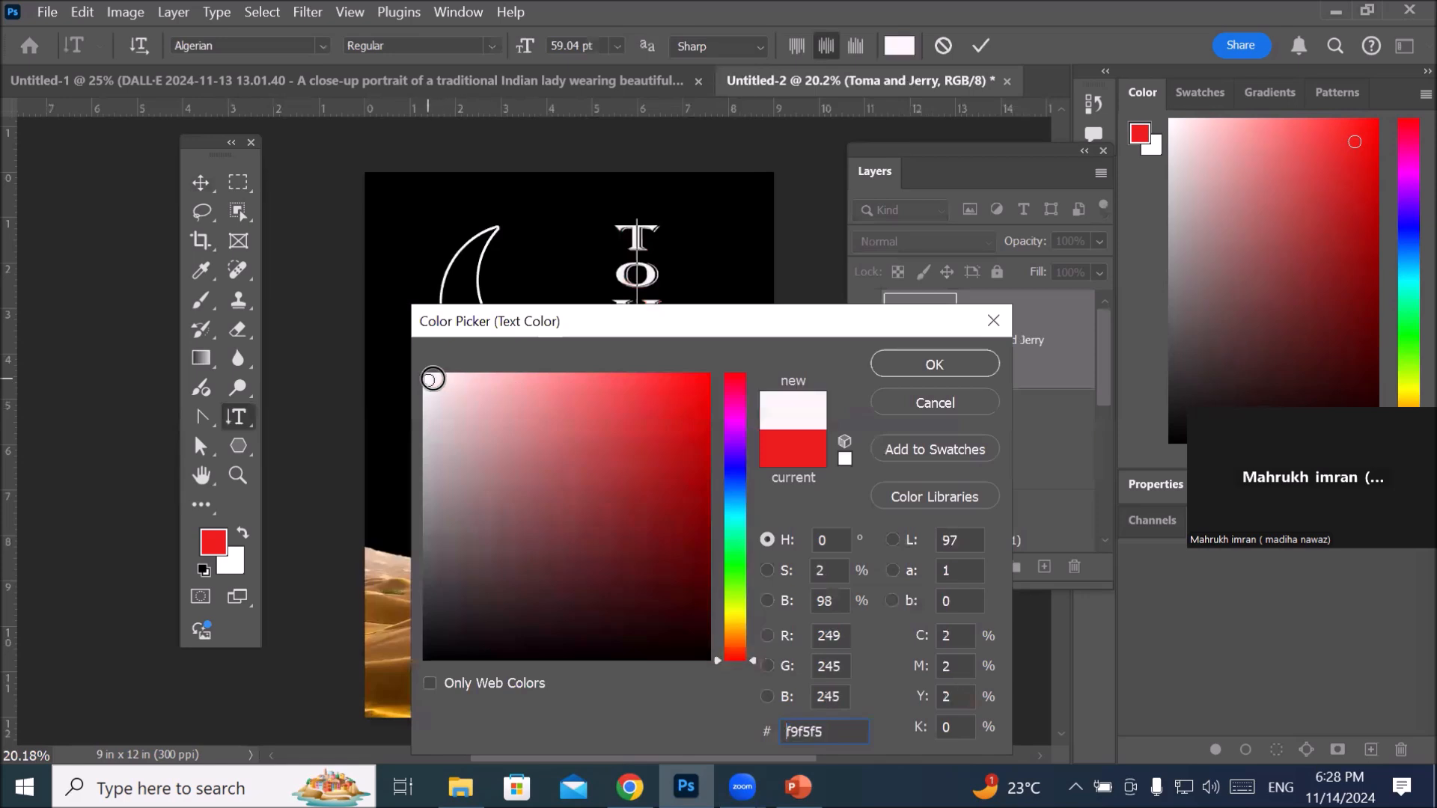
pyautogui.click(926, 362)
pyautogui.click(980, 44)
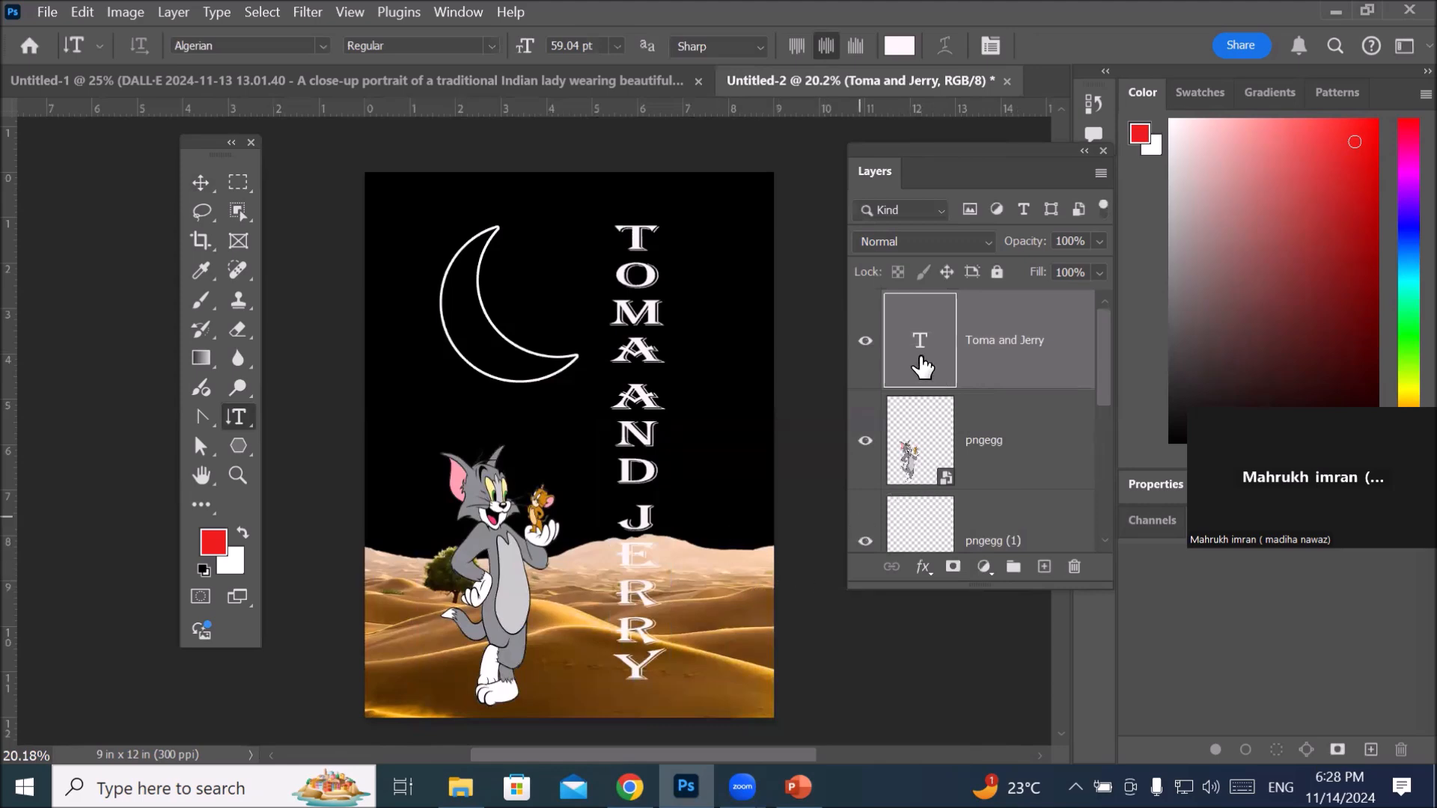
# Step: Move the vertical text up near the canvas's right edge, and shift the Tom and Jerry figure left in front of the tree
pyautogui.click(209, 187)
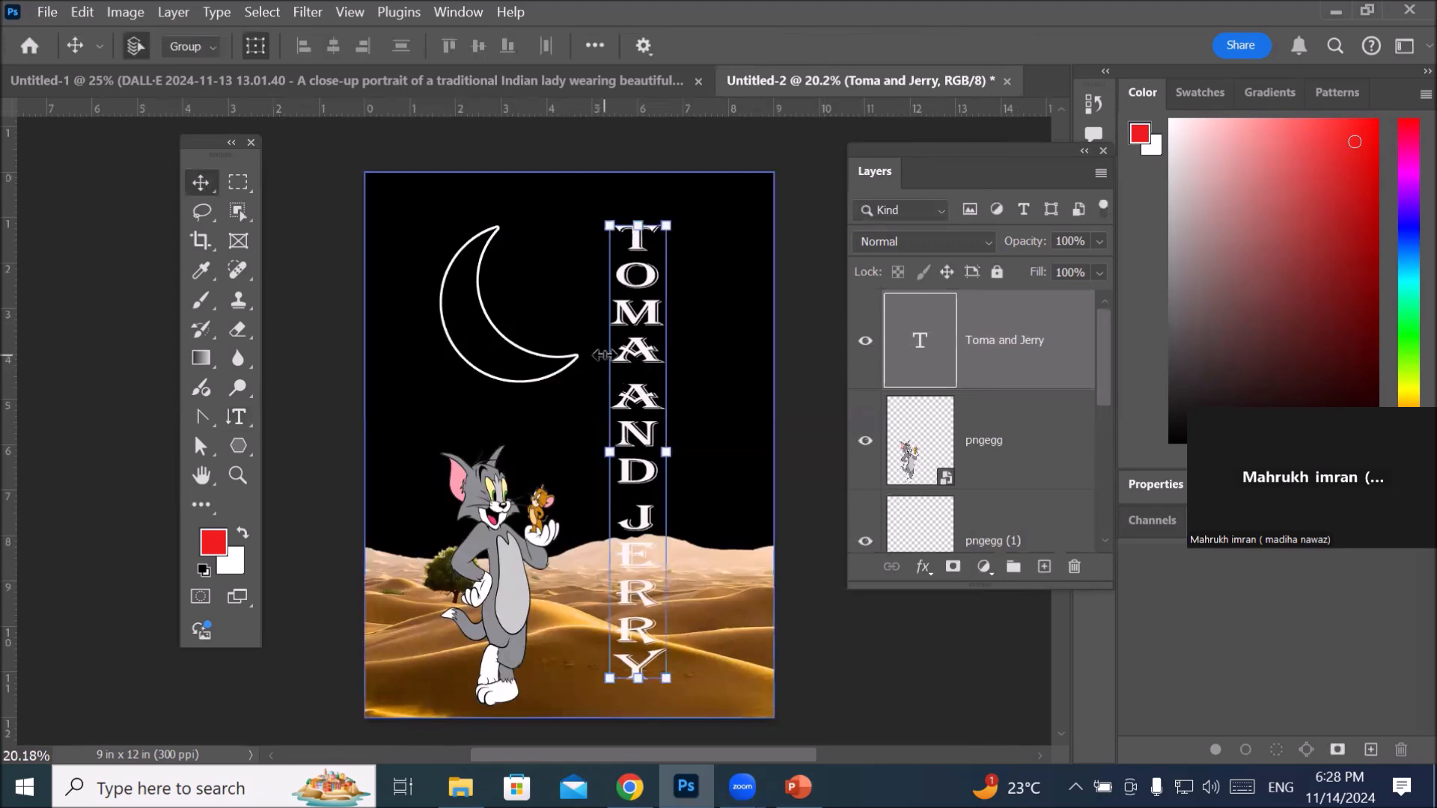
pyautogui.moveTo(633, 368); pyautogui.dragTo(734, 327)
pyautogui.click(966, 396)
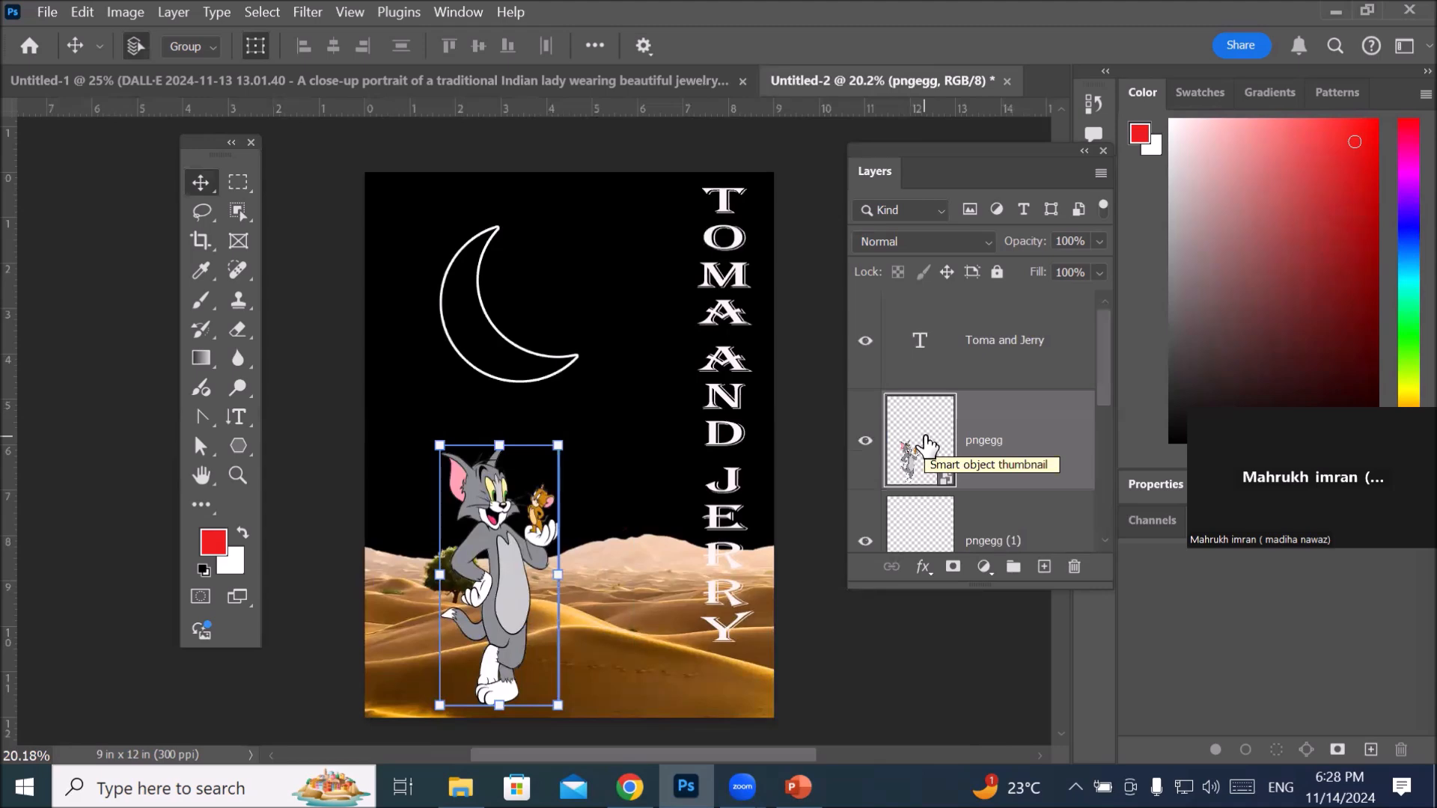
pyautogui.click(872, 380)
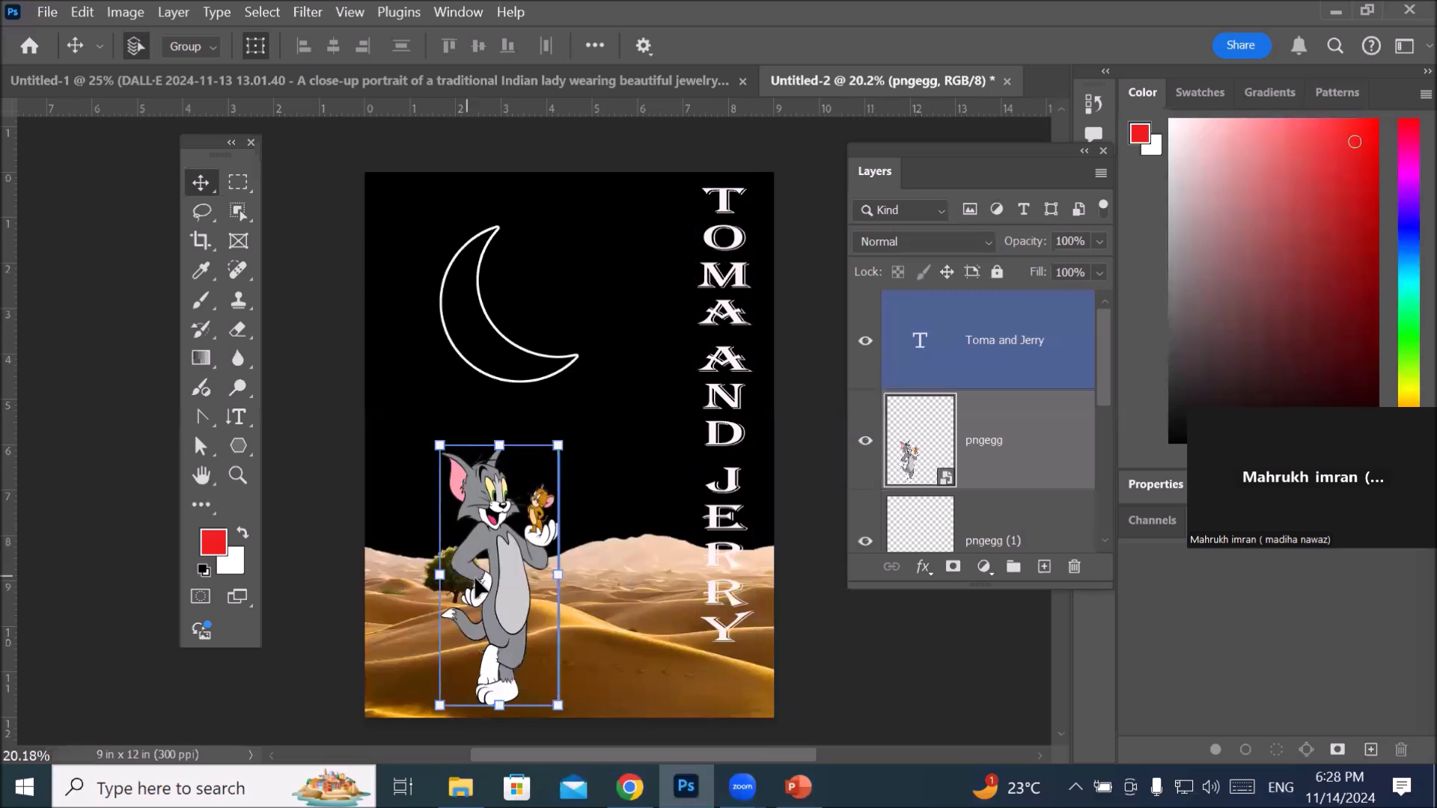
pyautogui.moveTo(474, 575)
pyautogui.mouseDown()
pyautogui.moveTo(447, 582)
pyautogui.moveTo(456, 563)
pyautogui.mouseUp()
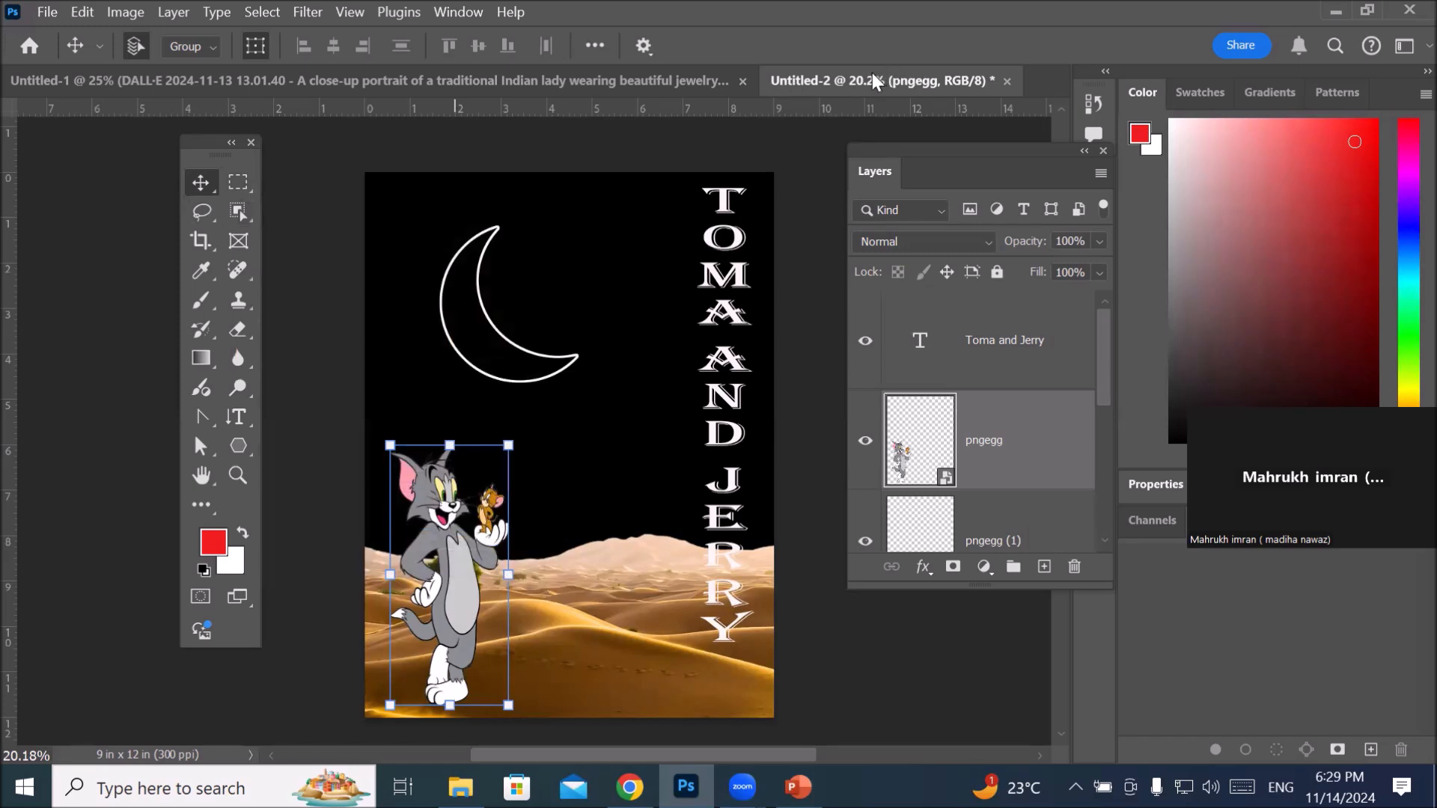
# Step: Close the Untitled-1 portrait document without saving its changes
pyautogui.click(742, 81)
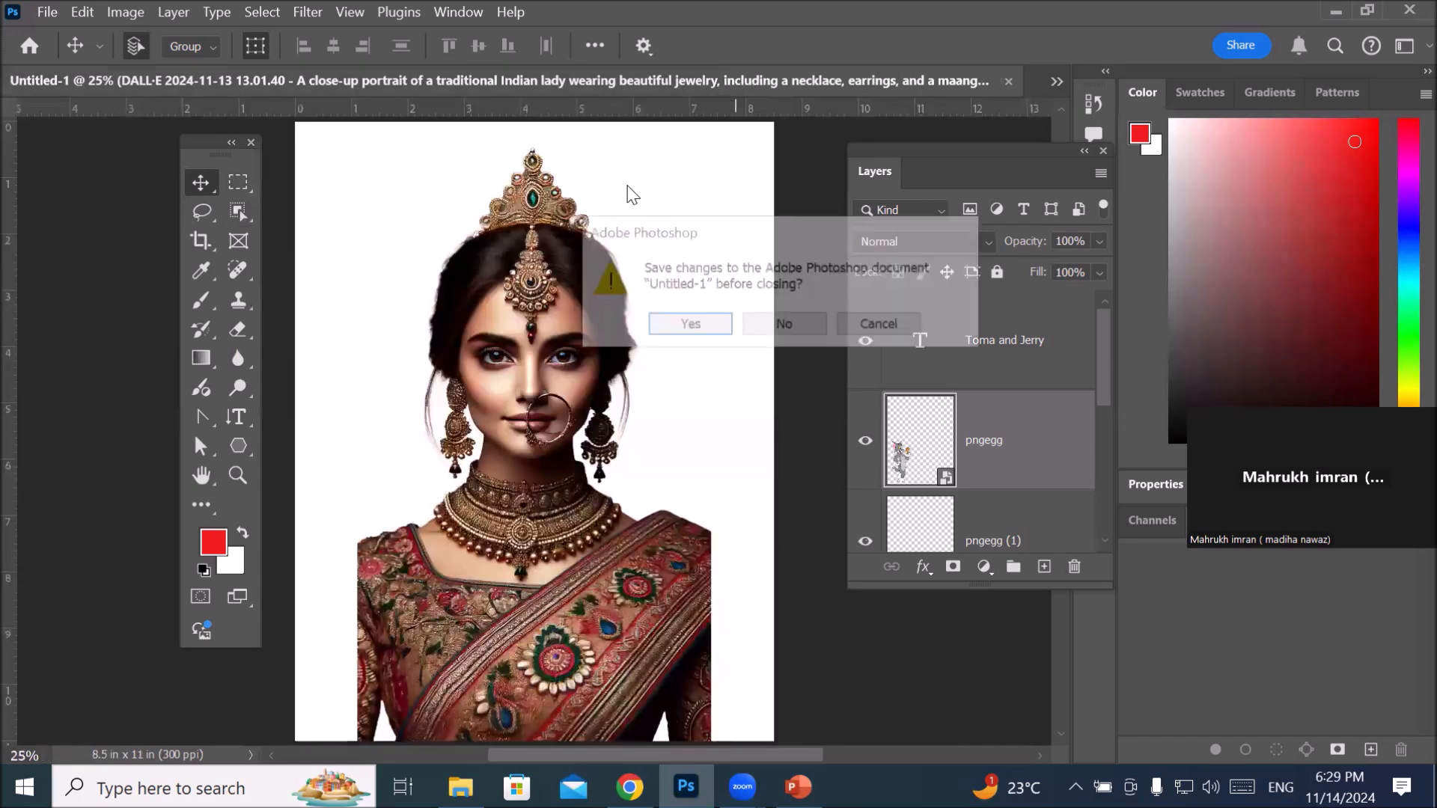
pyautogui.click(784, 325)
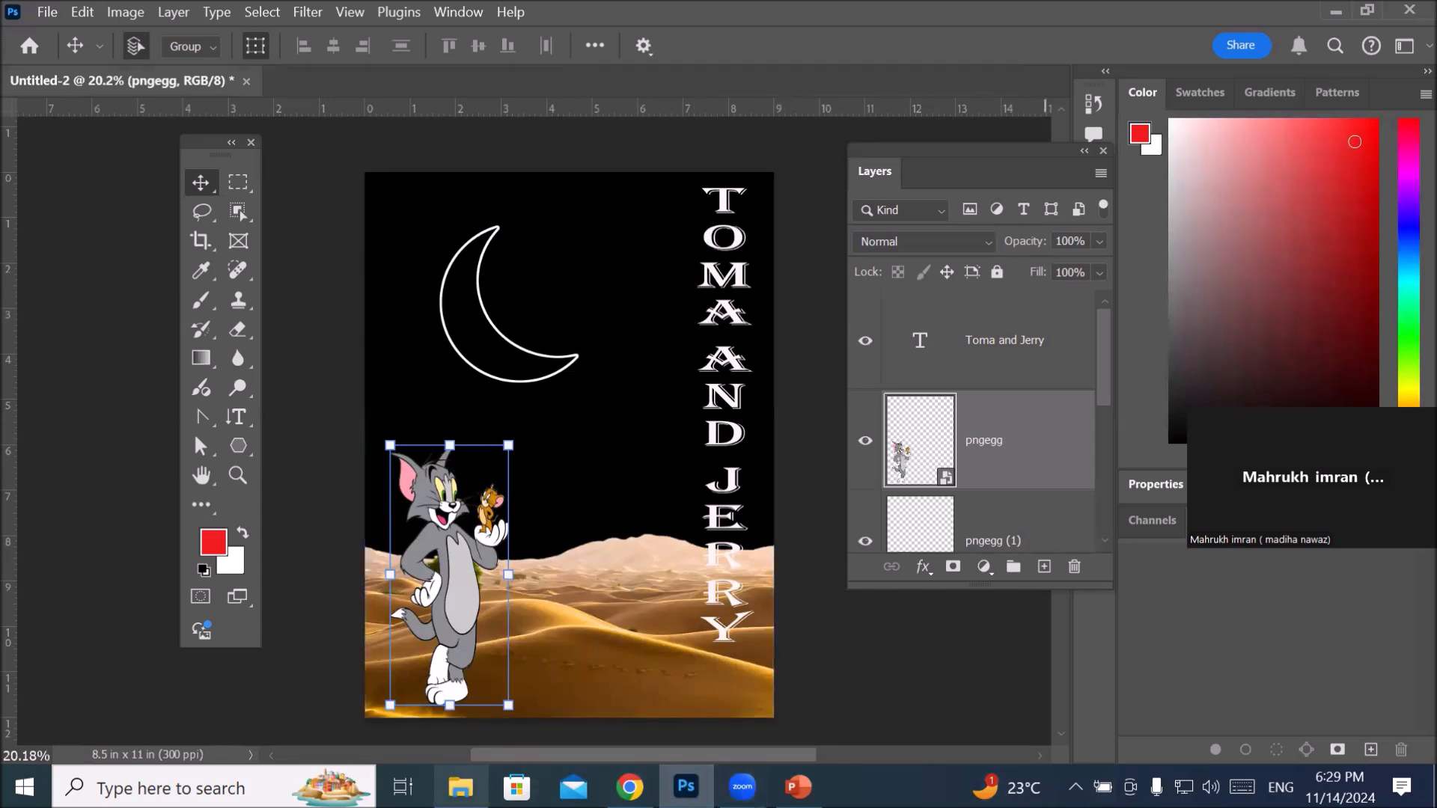
# Step: Switch to File Explorer and open the Models folder inside _Graphics > Images on Local Disk (D:)
pyautogui.click(461, 786)
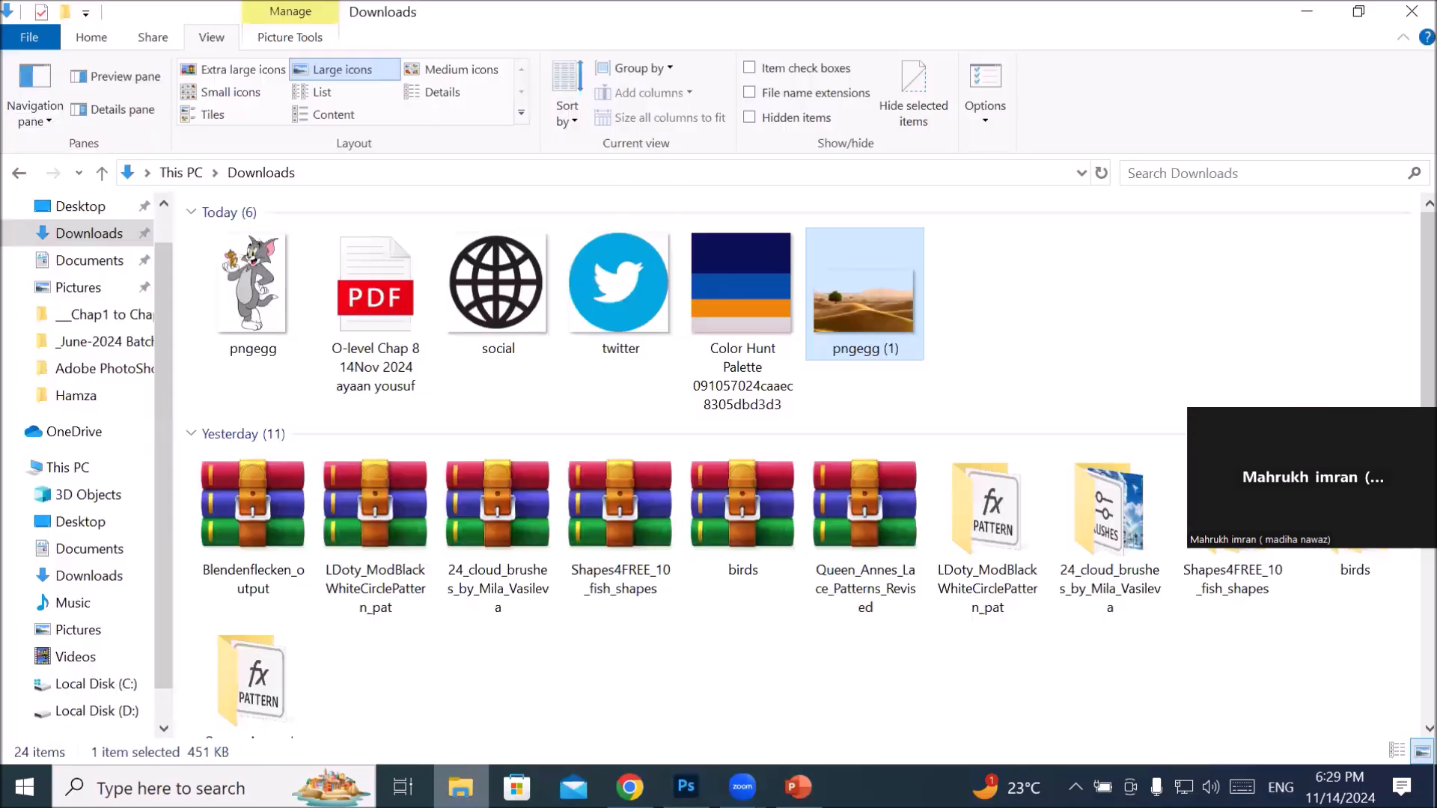
pyautogui.click(191, 172)
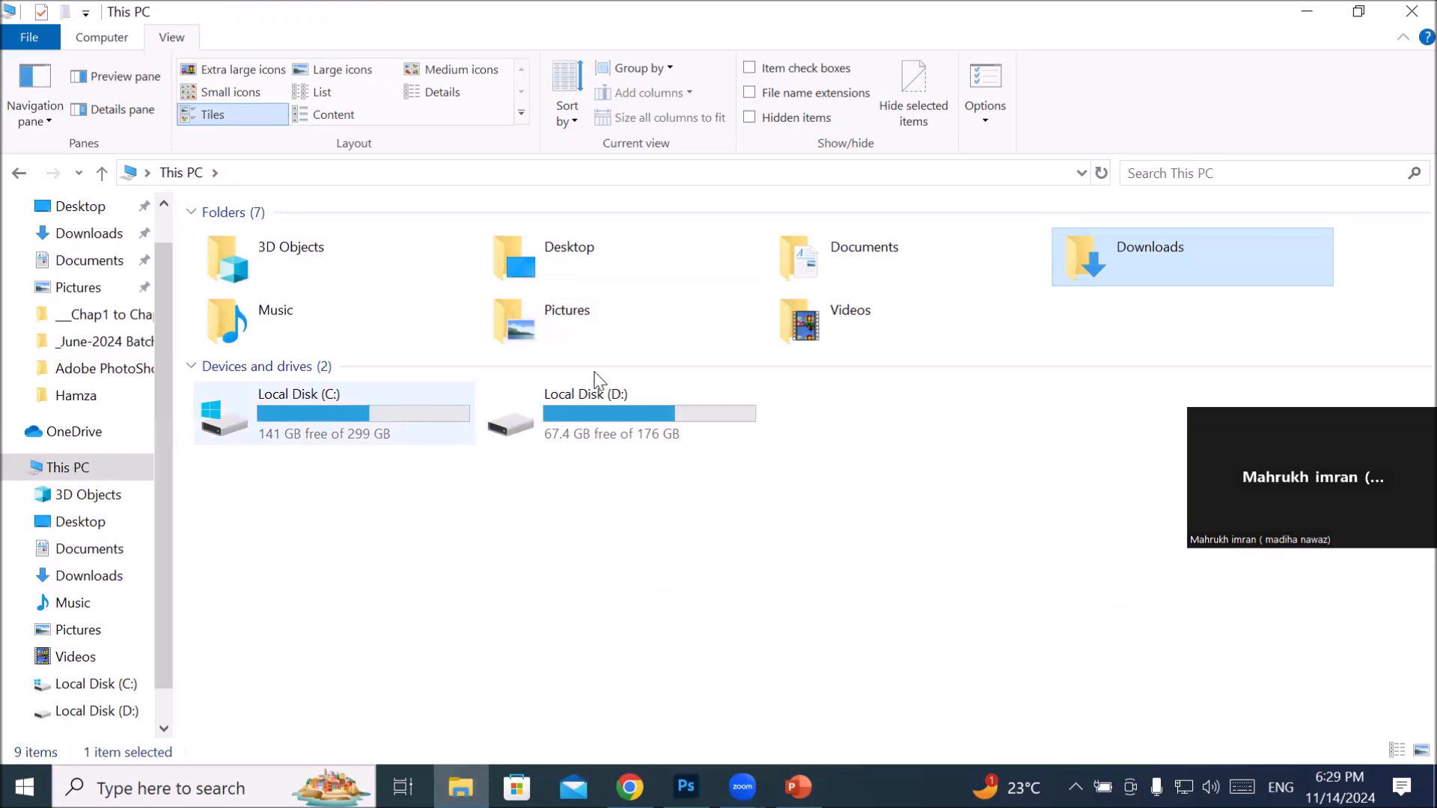
pyautogui.doubleClick(570, 415)
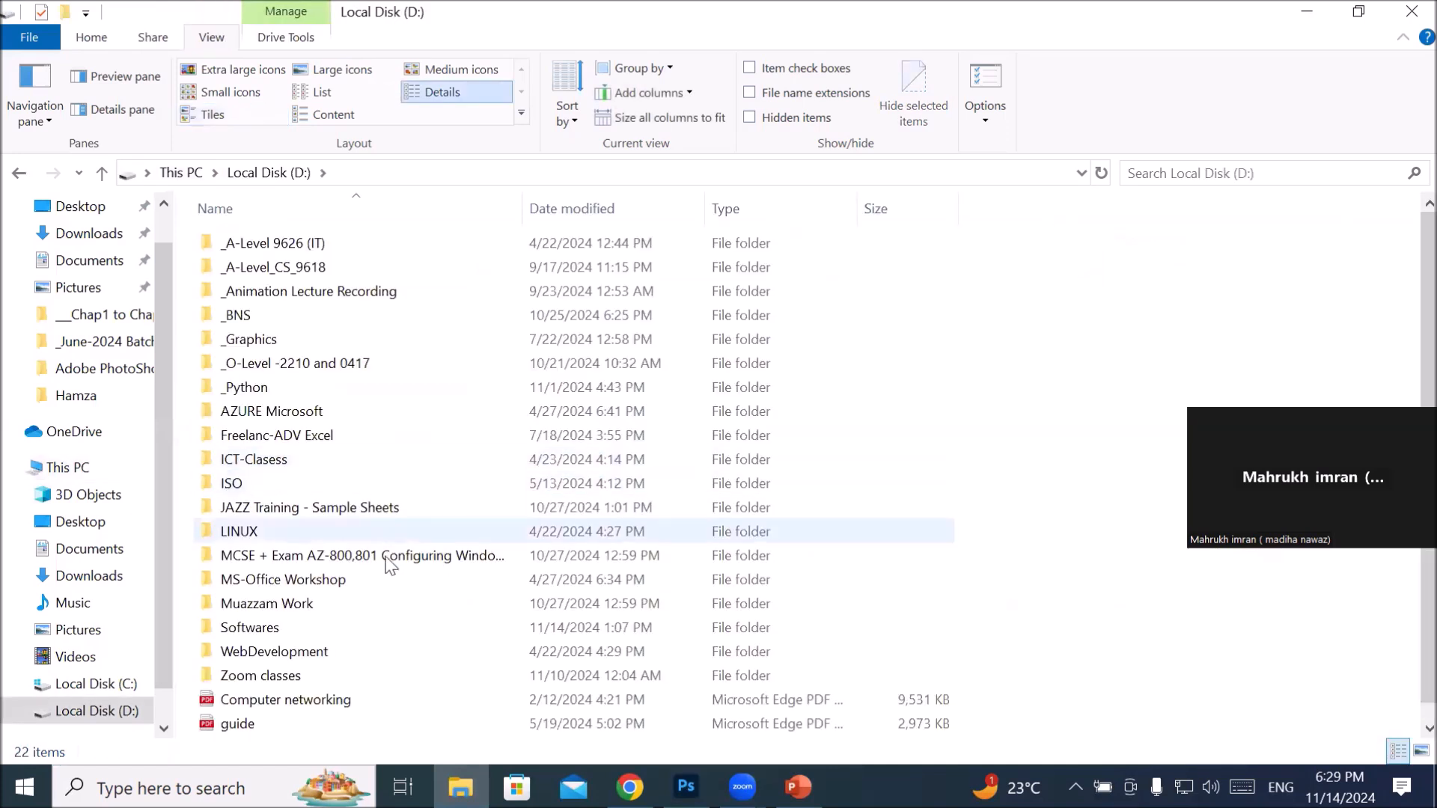
pyautogui.doubleClick(255, 342)
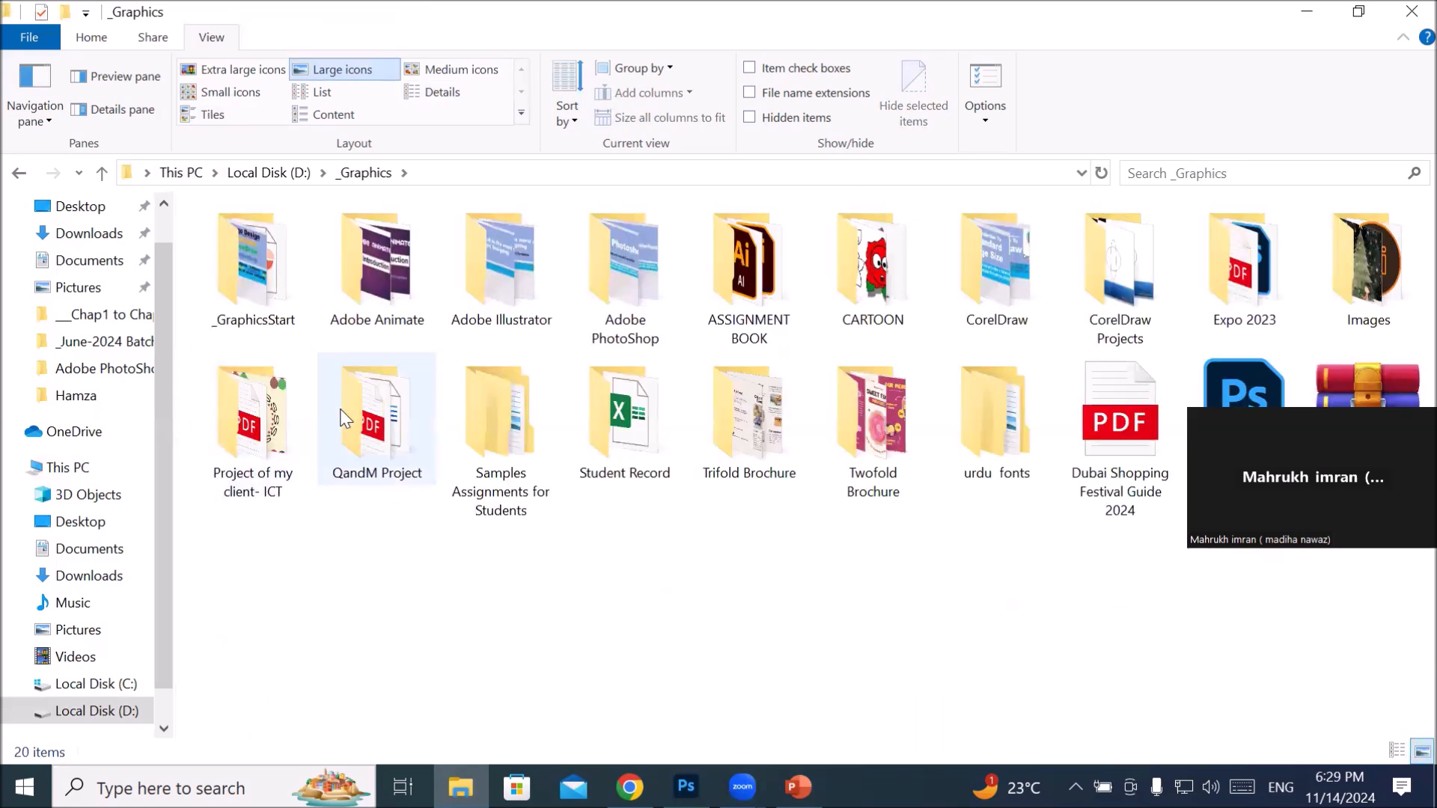
pyautogui.doubleClick(1381, 303)
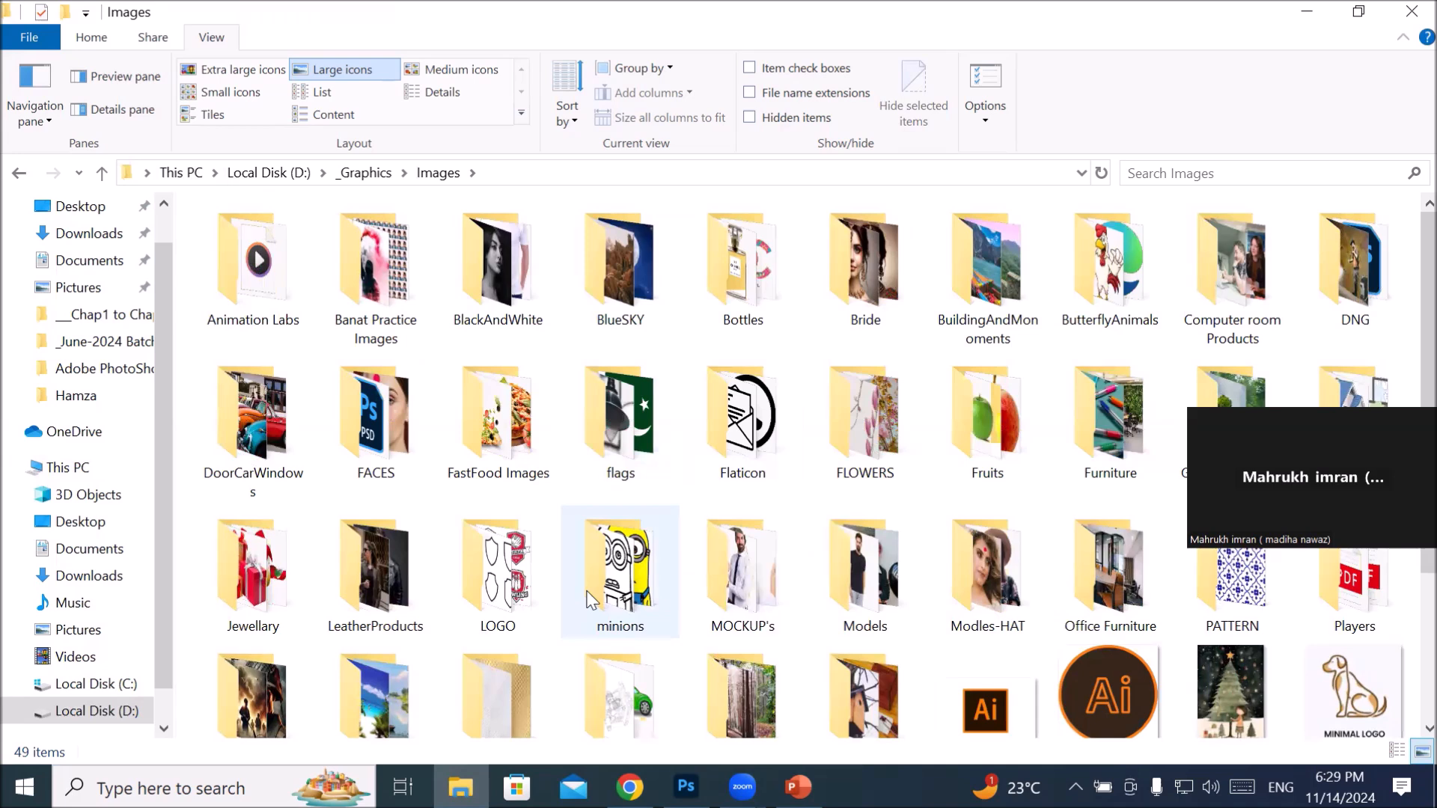
pyautogui.scroll(-3, 591, 599)
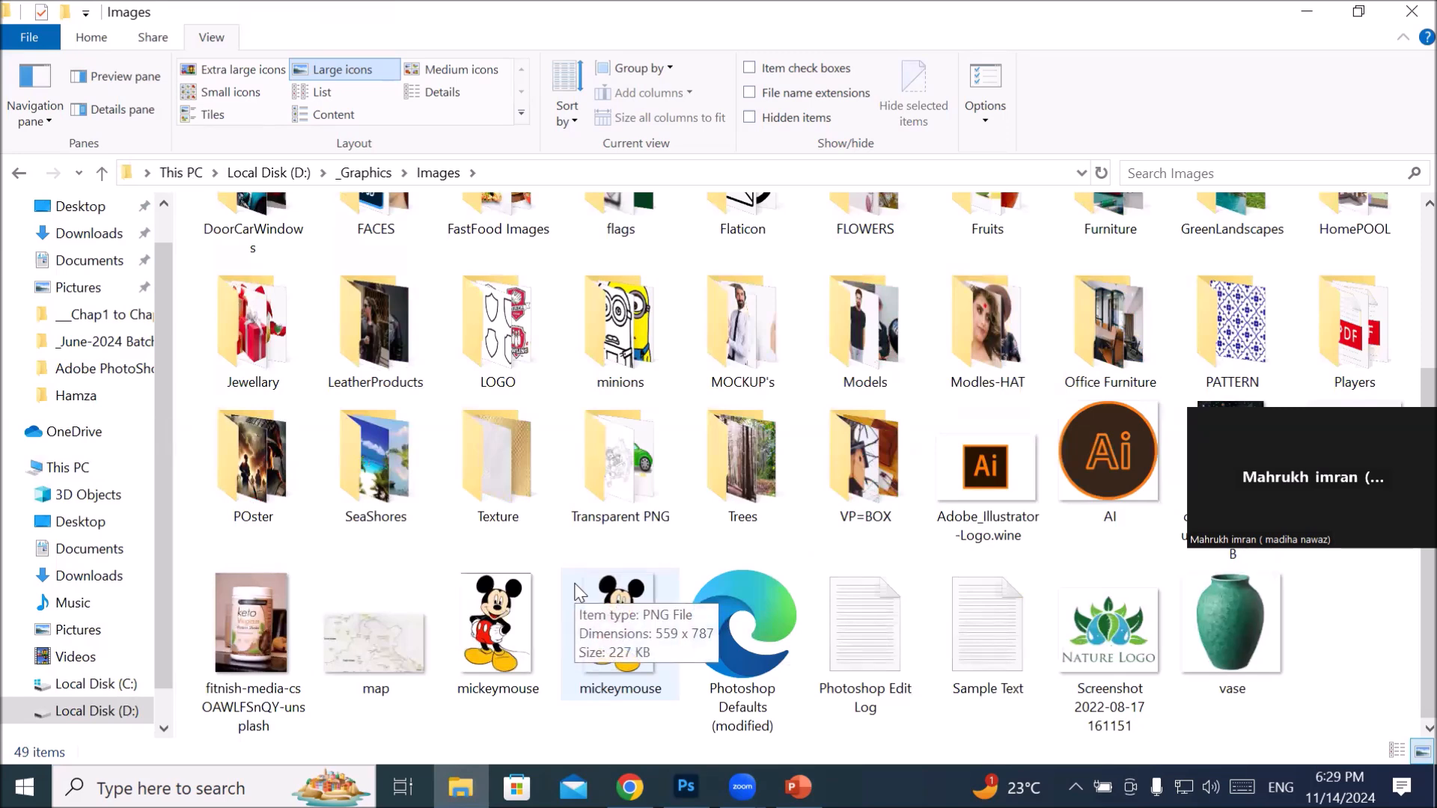
pyautogui.scroll(3, 576, 593)
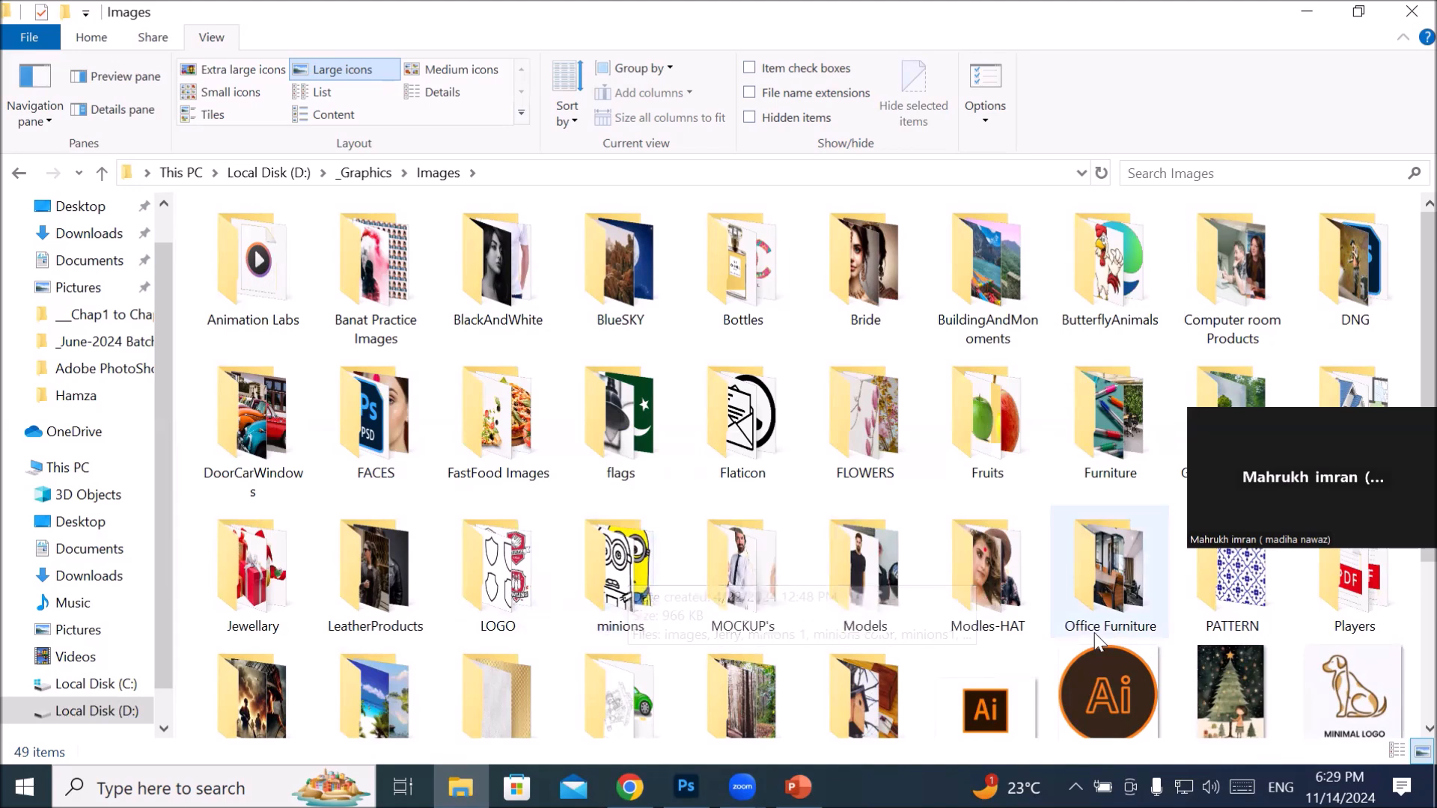
pyautogui.doubleClick(901, 590)
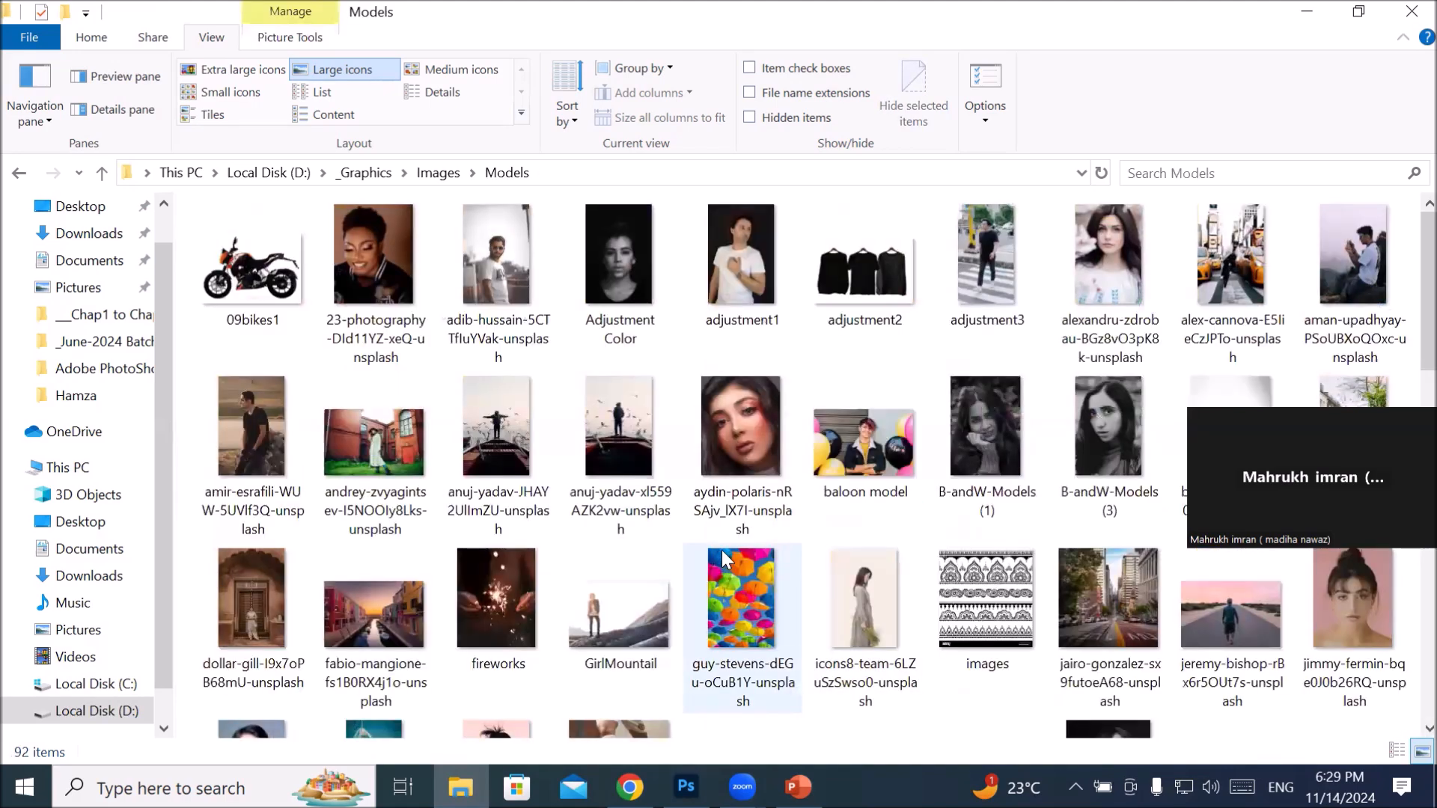
# Step: Find the photo Model- (4) of a man walking down a street and open it in Photoshop as a separate document
pyautogui.scroll(-10, 721, 551)
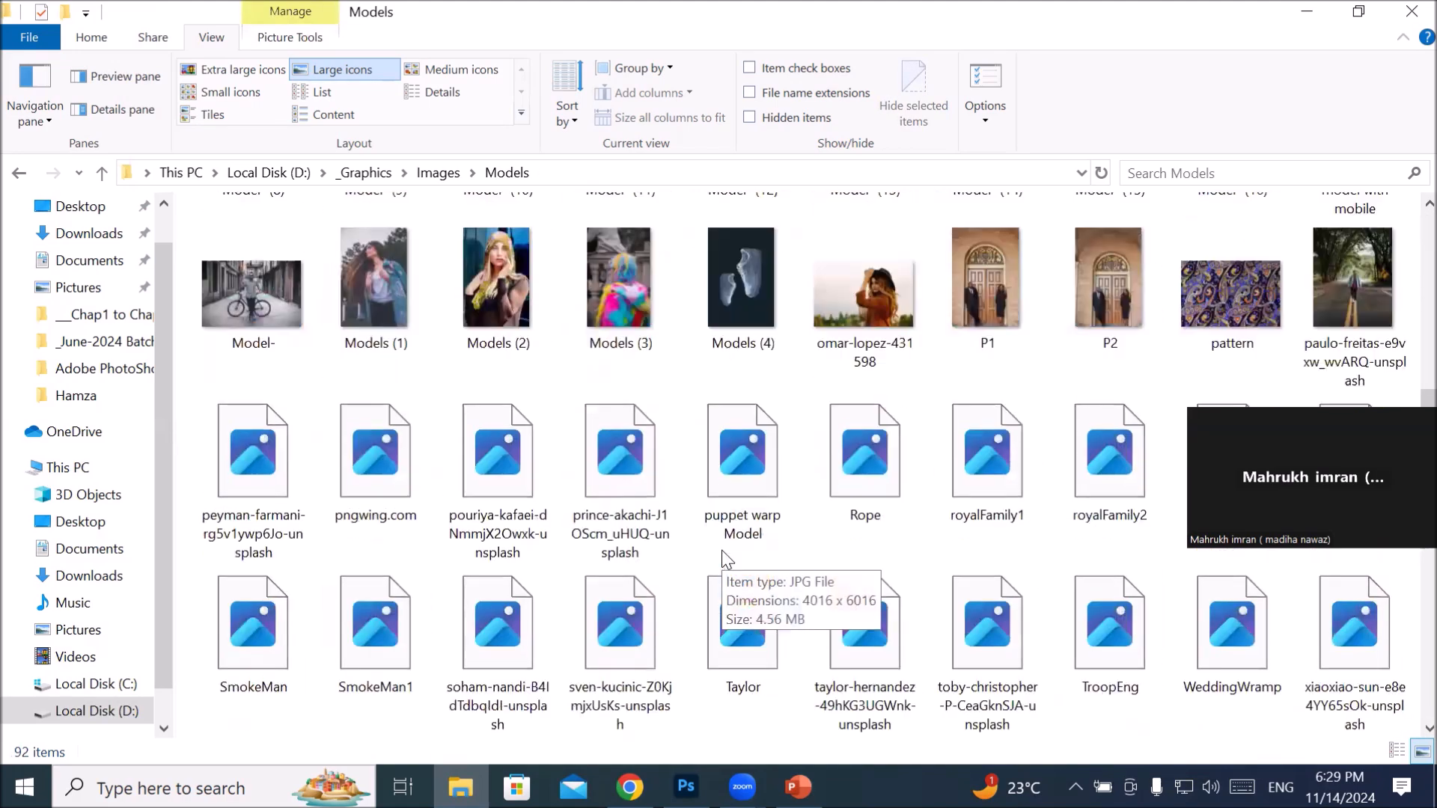
pyautogui.scroll(-3, 721, 550)
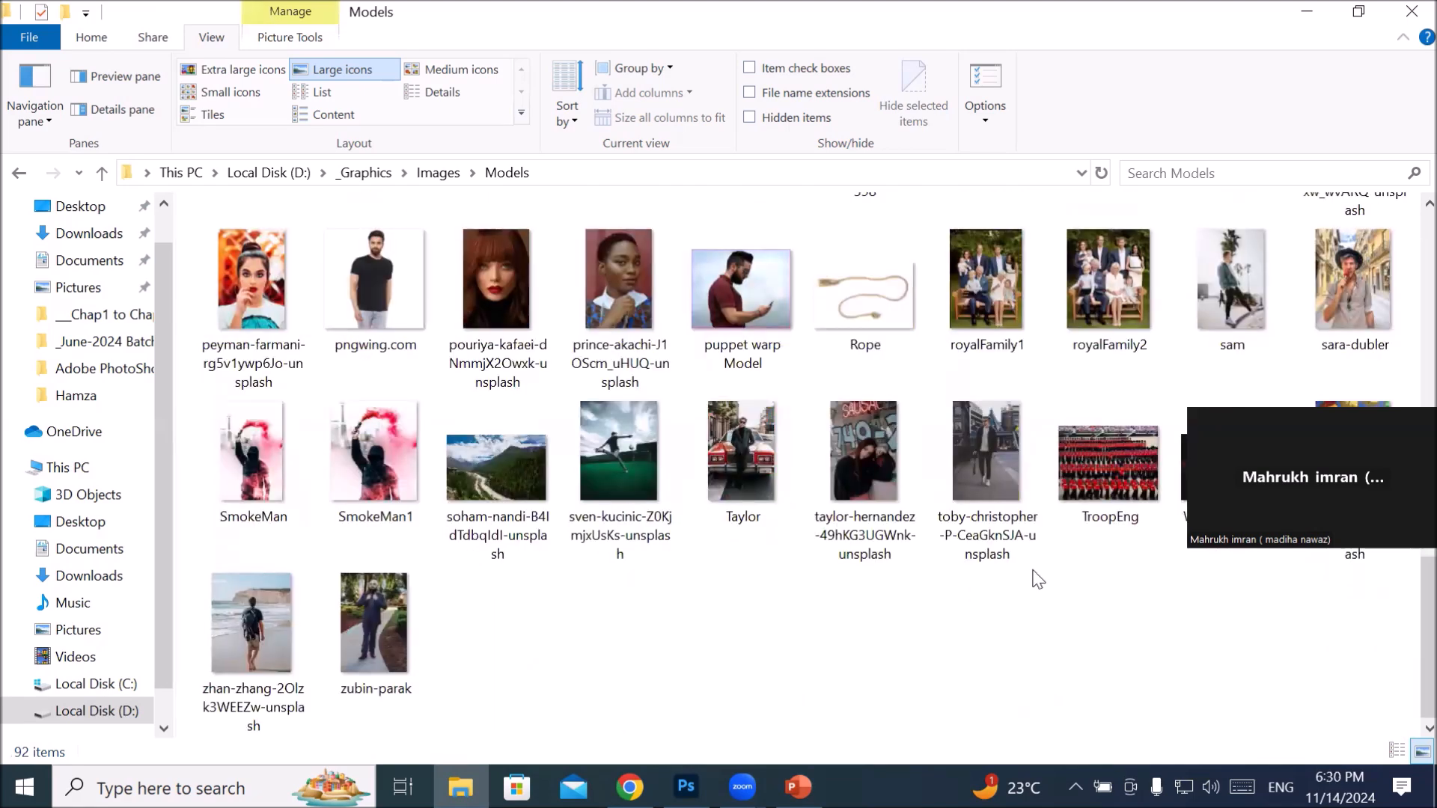
pyautogui.scroll(5, 1036, 578)
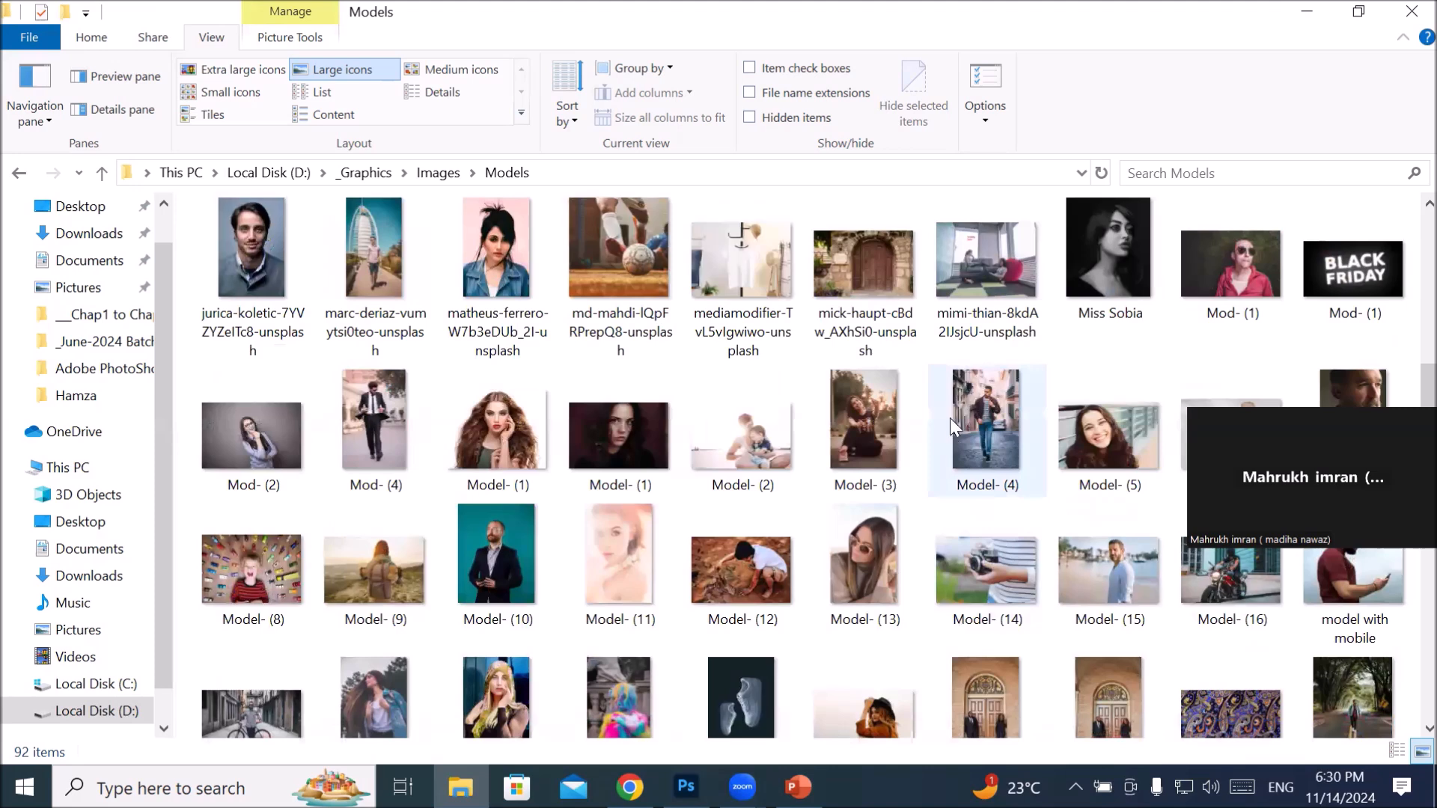
pyautogui.click(969, 414)
pyautogui.moveTo(946, 448); pyautogui.dragTo(500, 83)
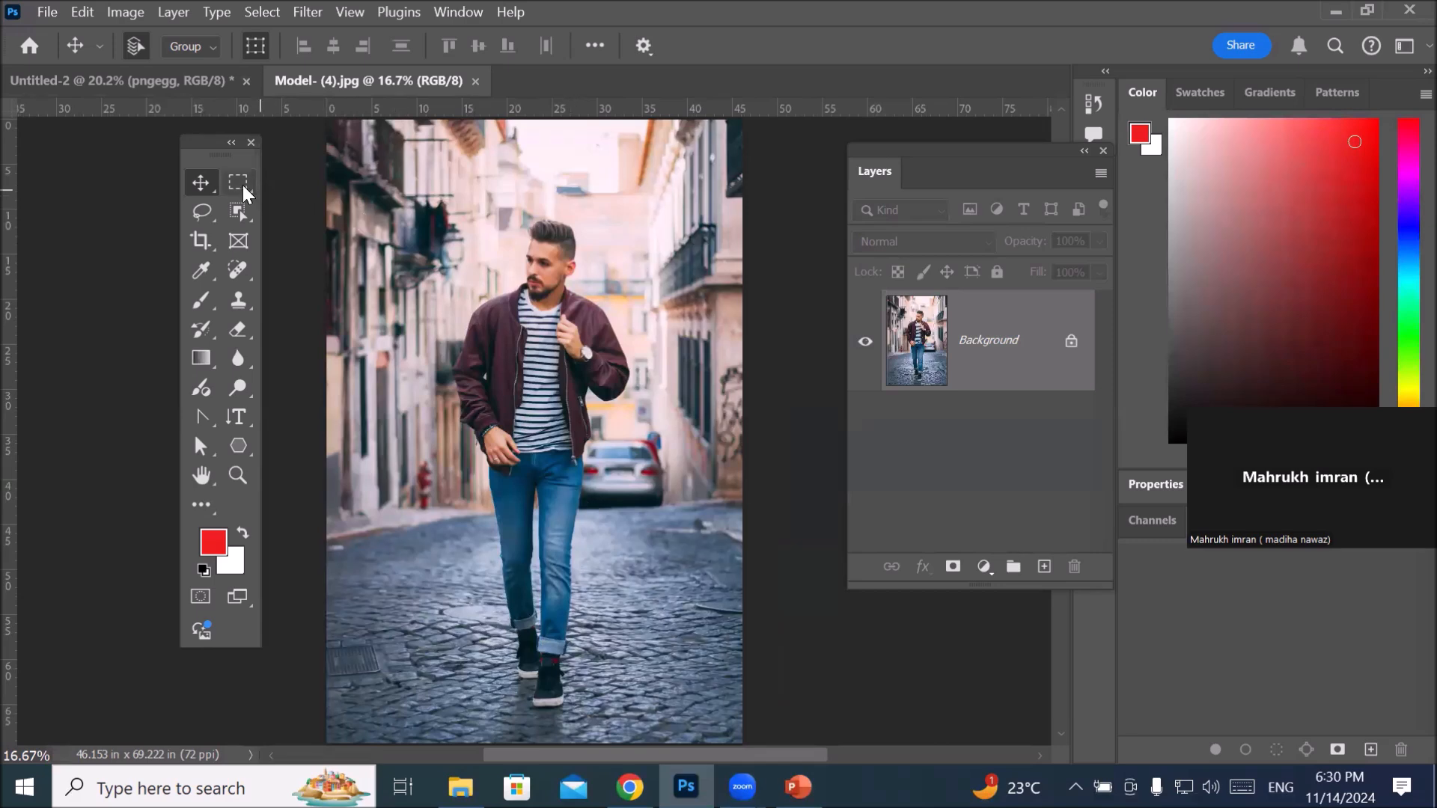
# Step: Select the whole walking man with the Rectangular Marquee, adding a second rectangle to the selection to include his head
pyautogui.moveTo(240, 183); pyautogui.dragTo(314, 180)
pyautogui.moveTo(459, 261); pyautogui.dragTo(642, 717)
pyautogui.scroll(1, 587, 214)
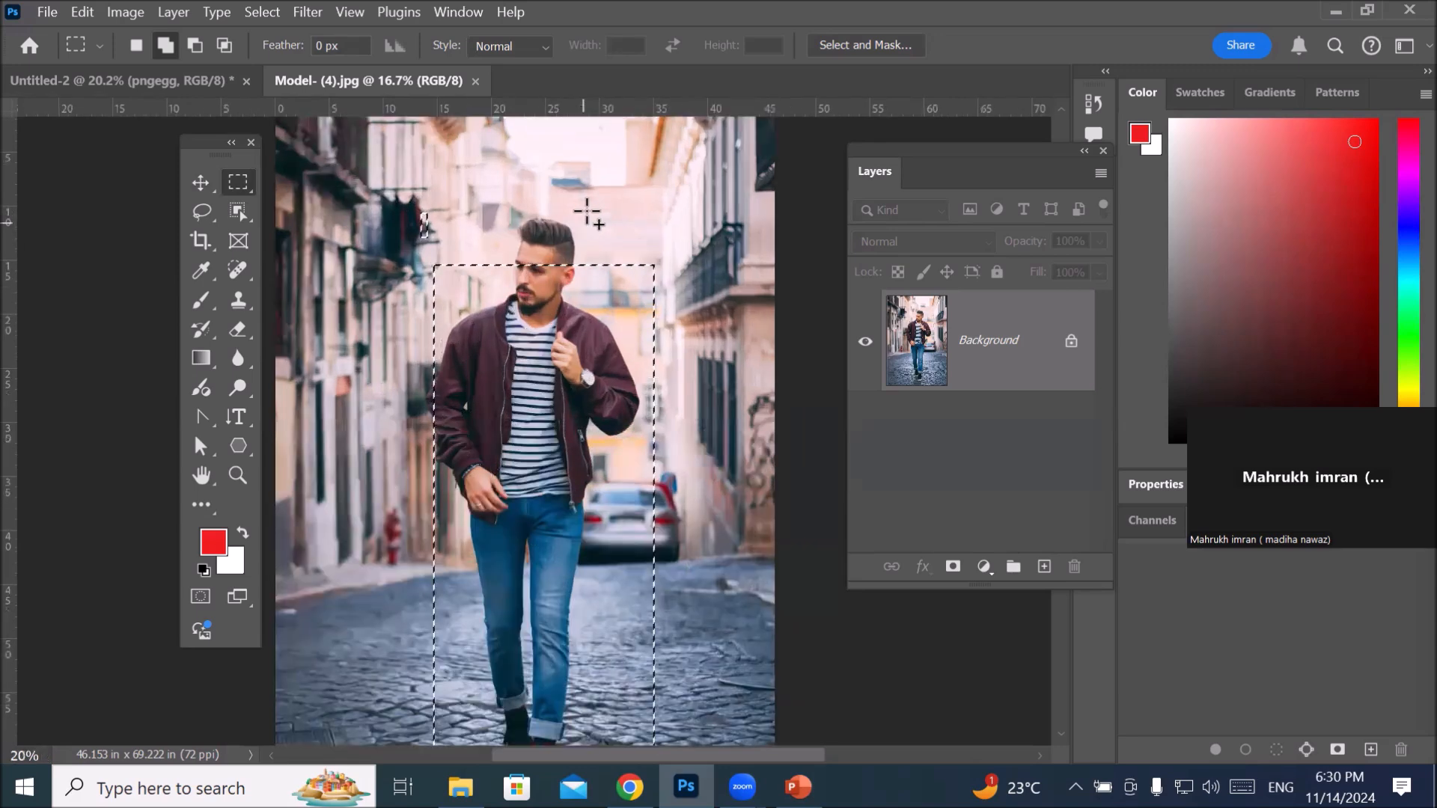
pyautogui.scroll(1, 588, 214)
pyautogui.click(168, 47)
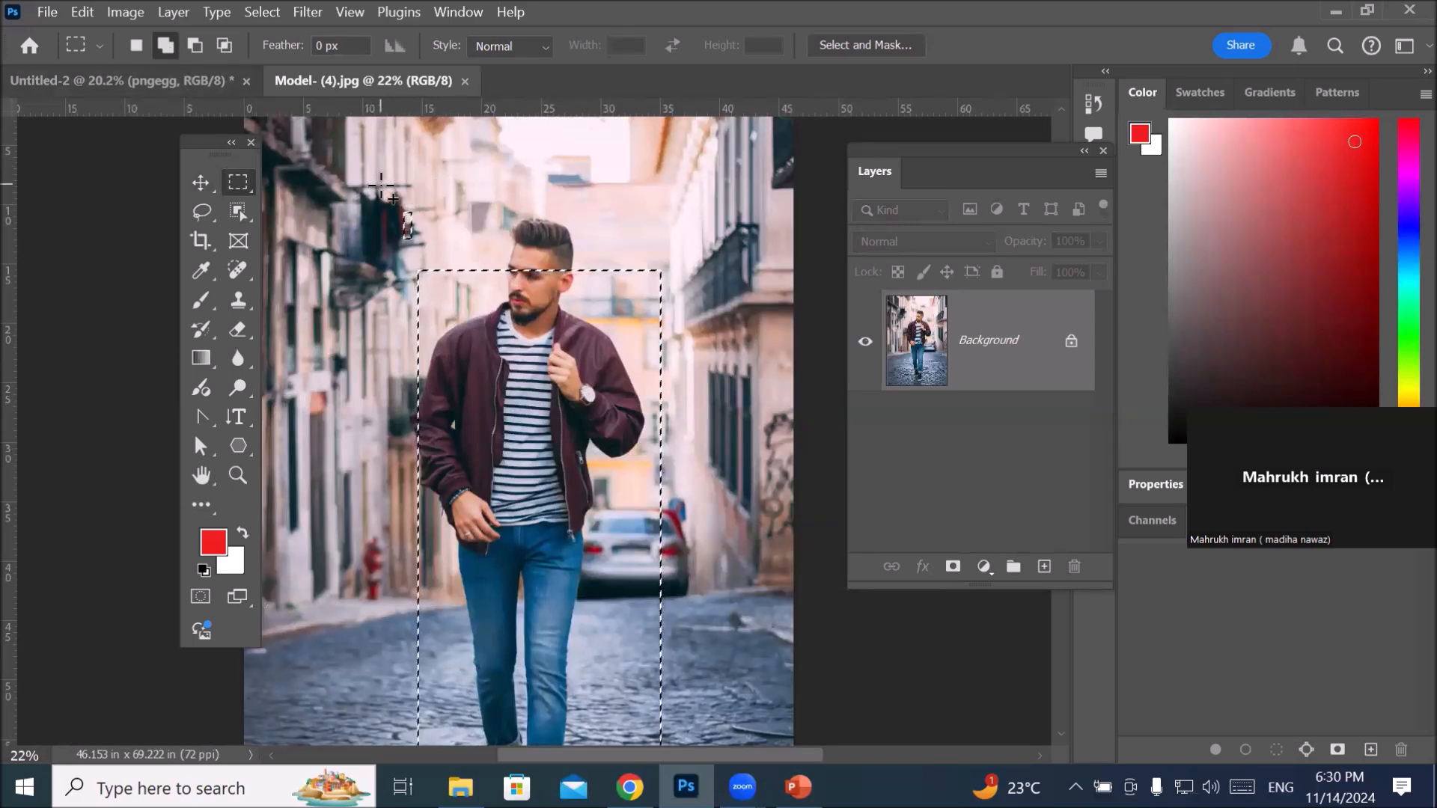
pyautogui.moveTo(411, 159); pyautogui.dragTo(669, 368)
pyautogui.scroll(-1, 708, 549)
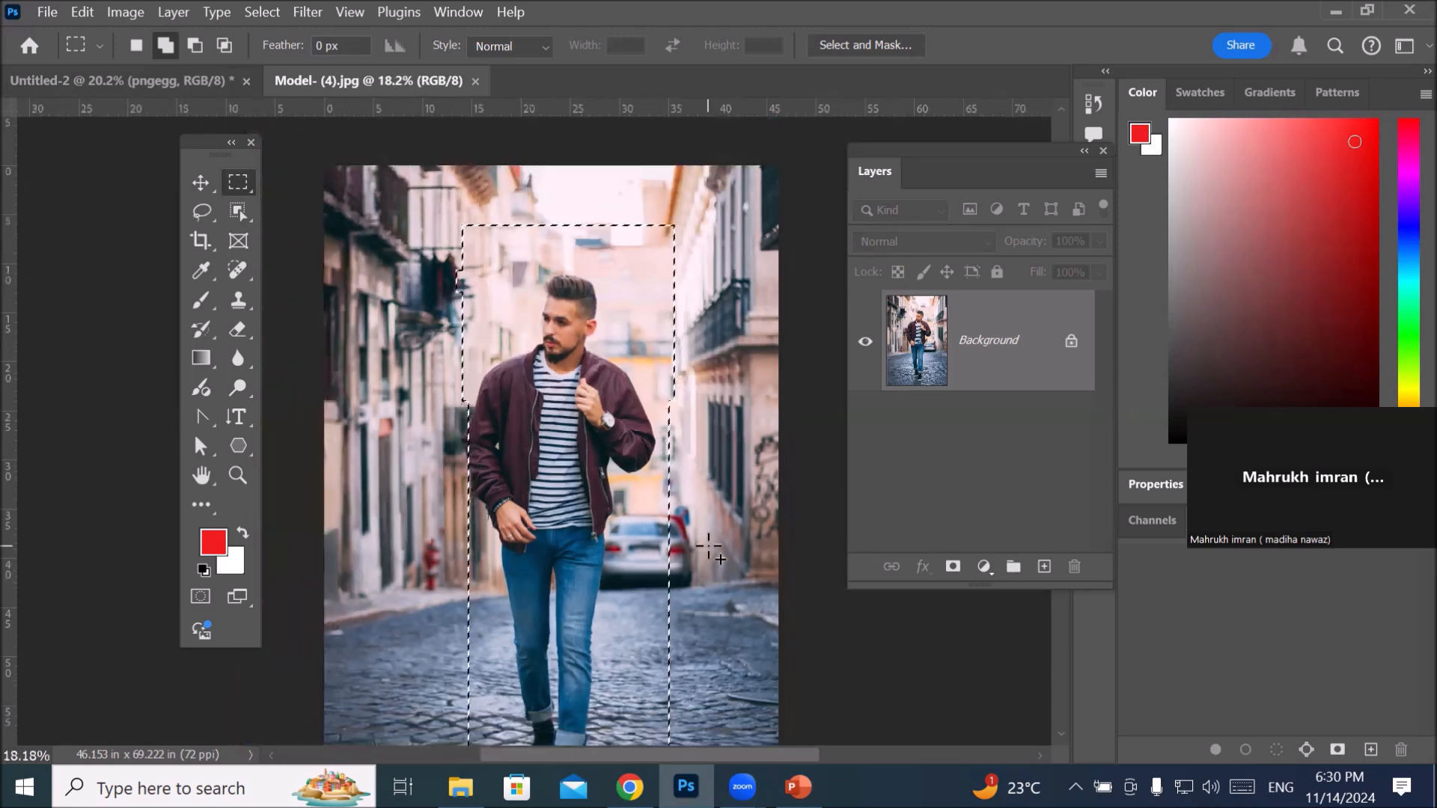
pyautogui.scroll(-2, 708, 549)
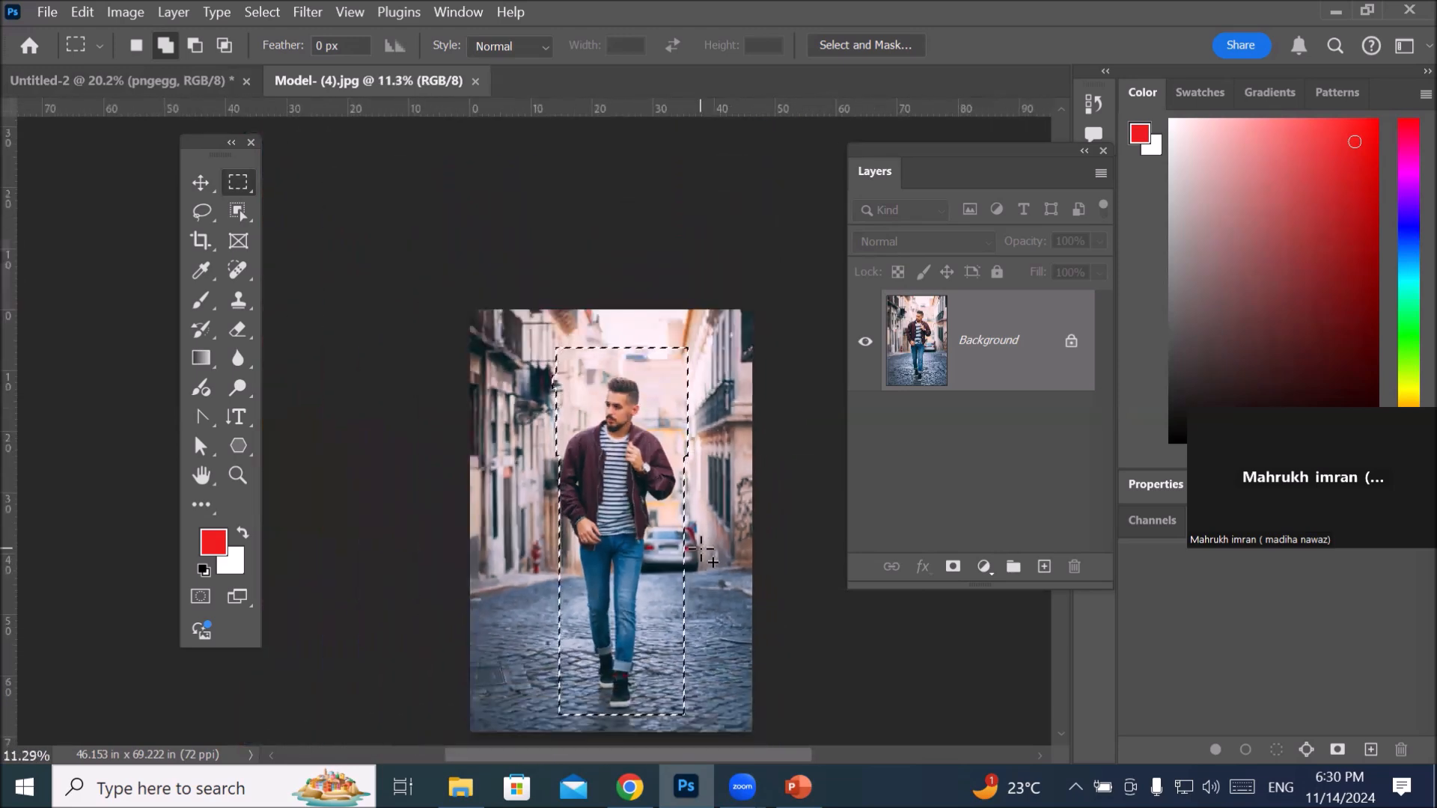
pyautogui.scroll(-1, 701, 554)
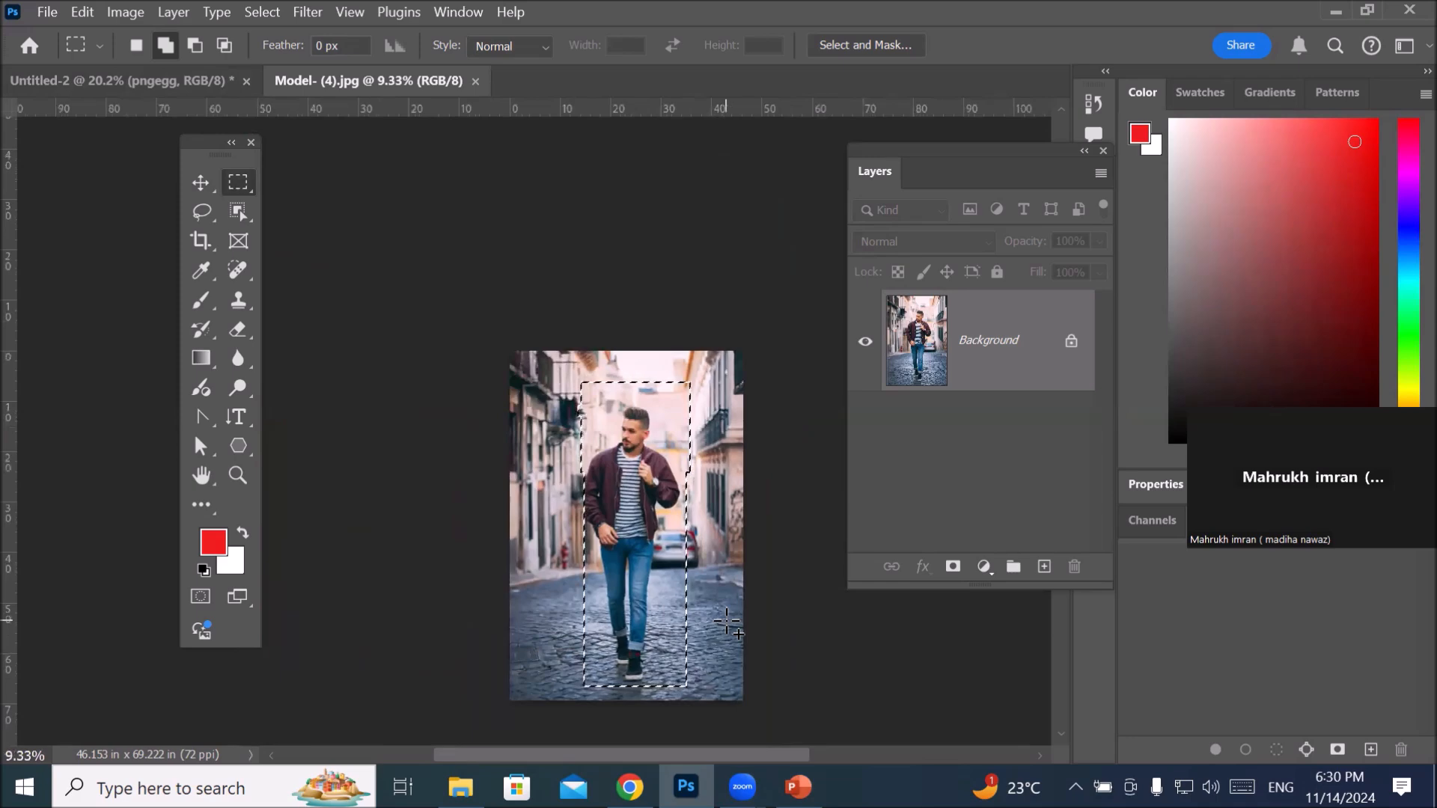
pyautogui.scroll(2, 739, 694)
pyautogui.scroll(1, 738, 693)
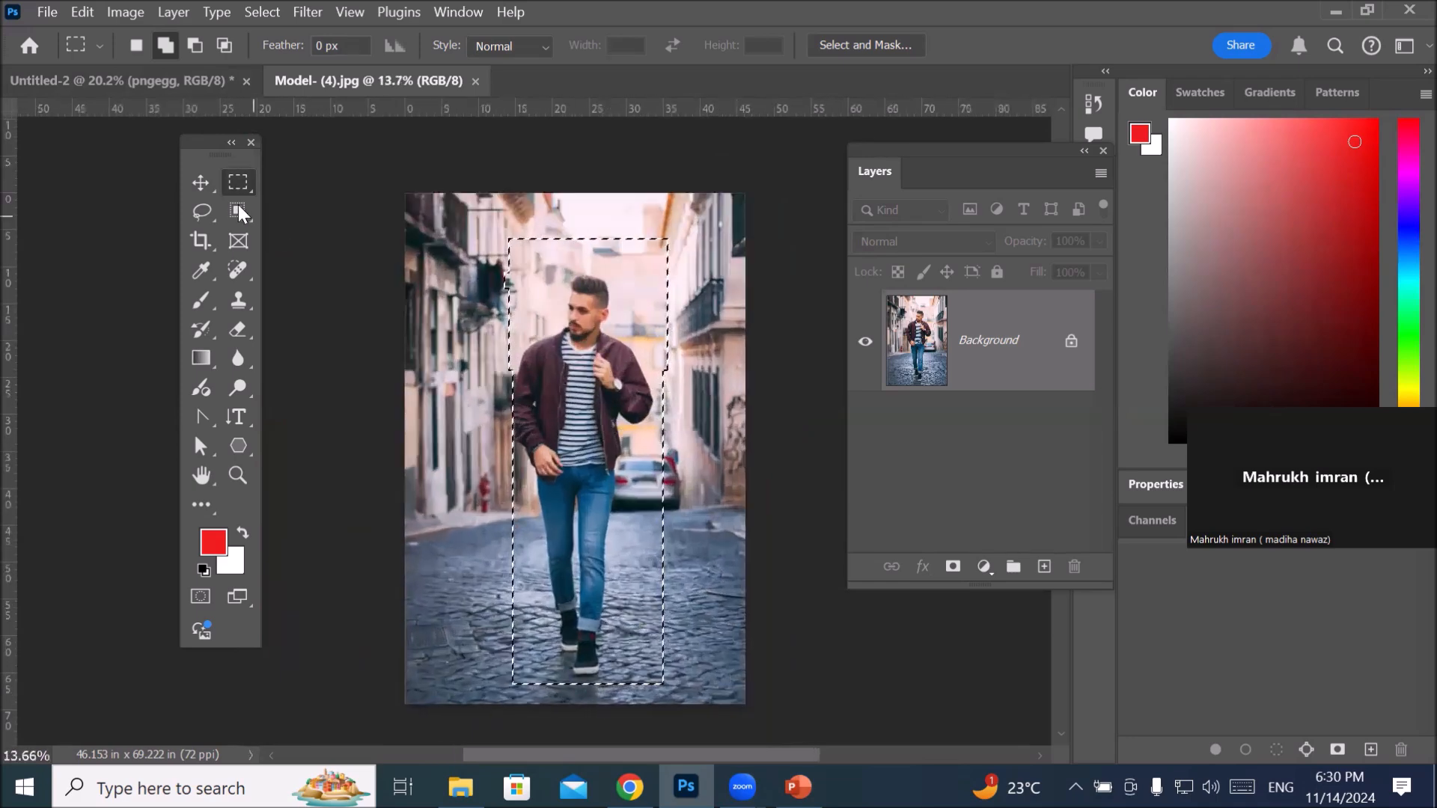
# Step: Copy the selected area of the man into the Untitled-2 composition with the Move tool, beside Tom and Jerry
pyautogui.click(199, 181)
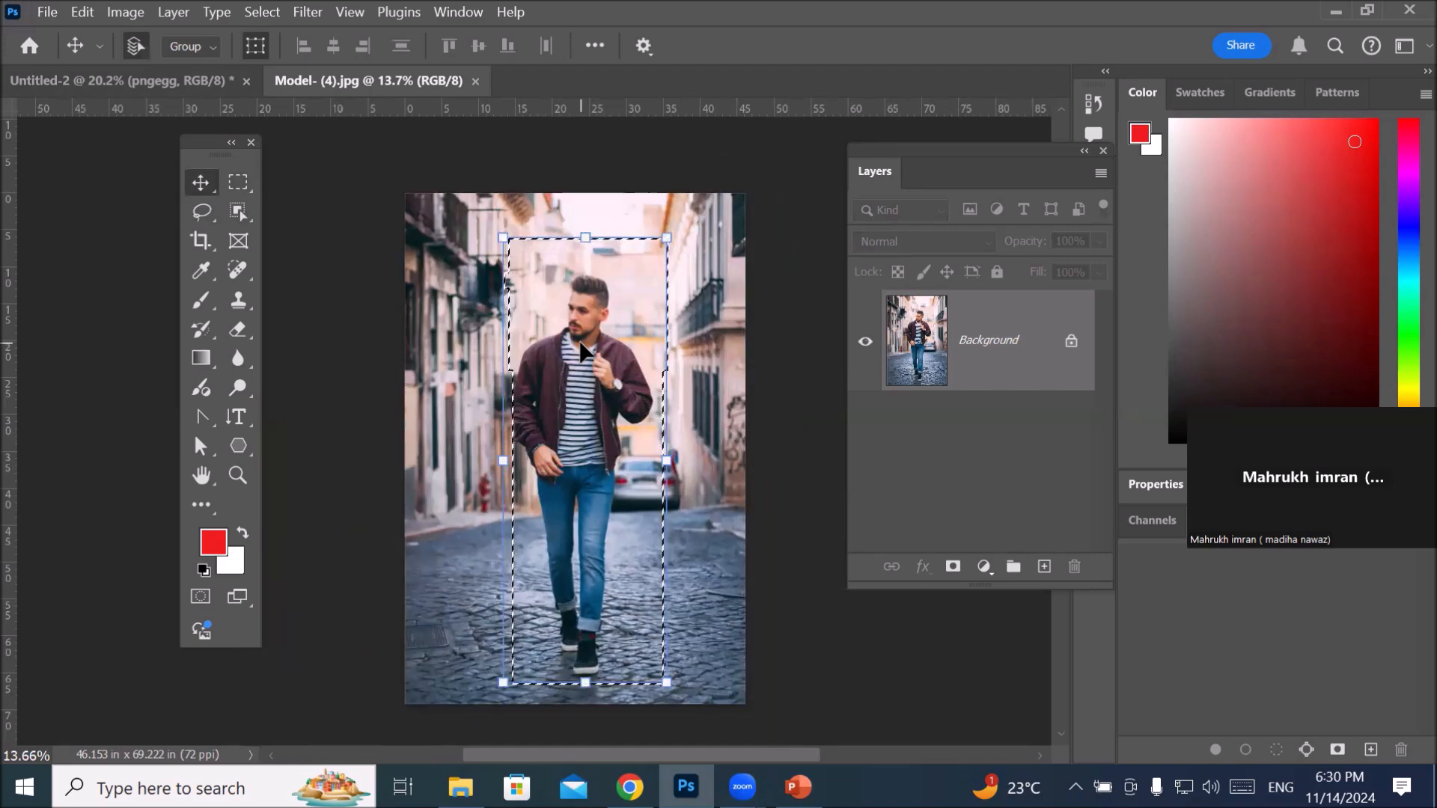
pyautogui.moveTo(581, 352); pyautogui.dragTo(354, 196)
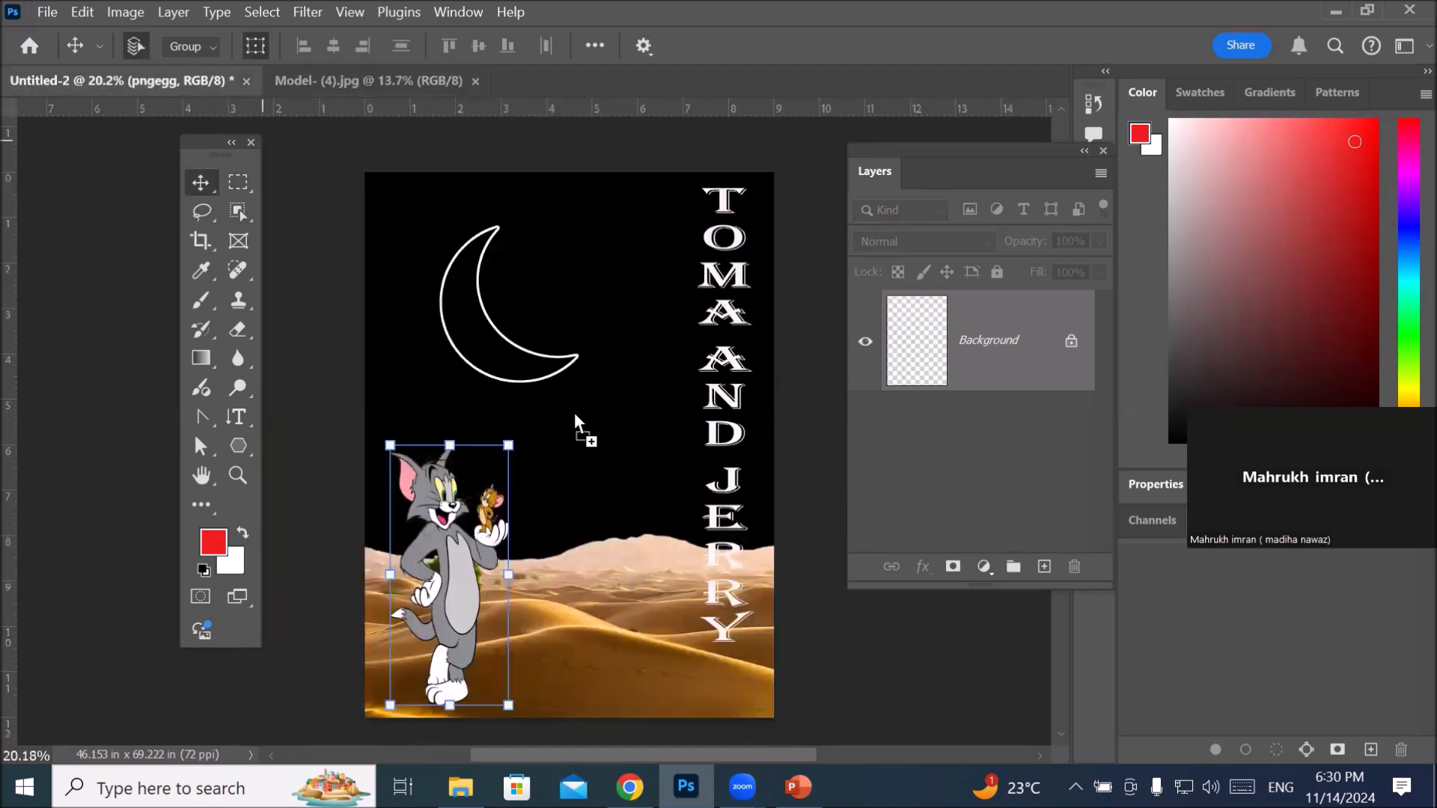
pyautogui.moveTo(624, 545); pyautogui.dragTo(626, 545)
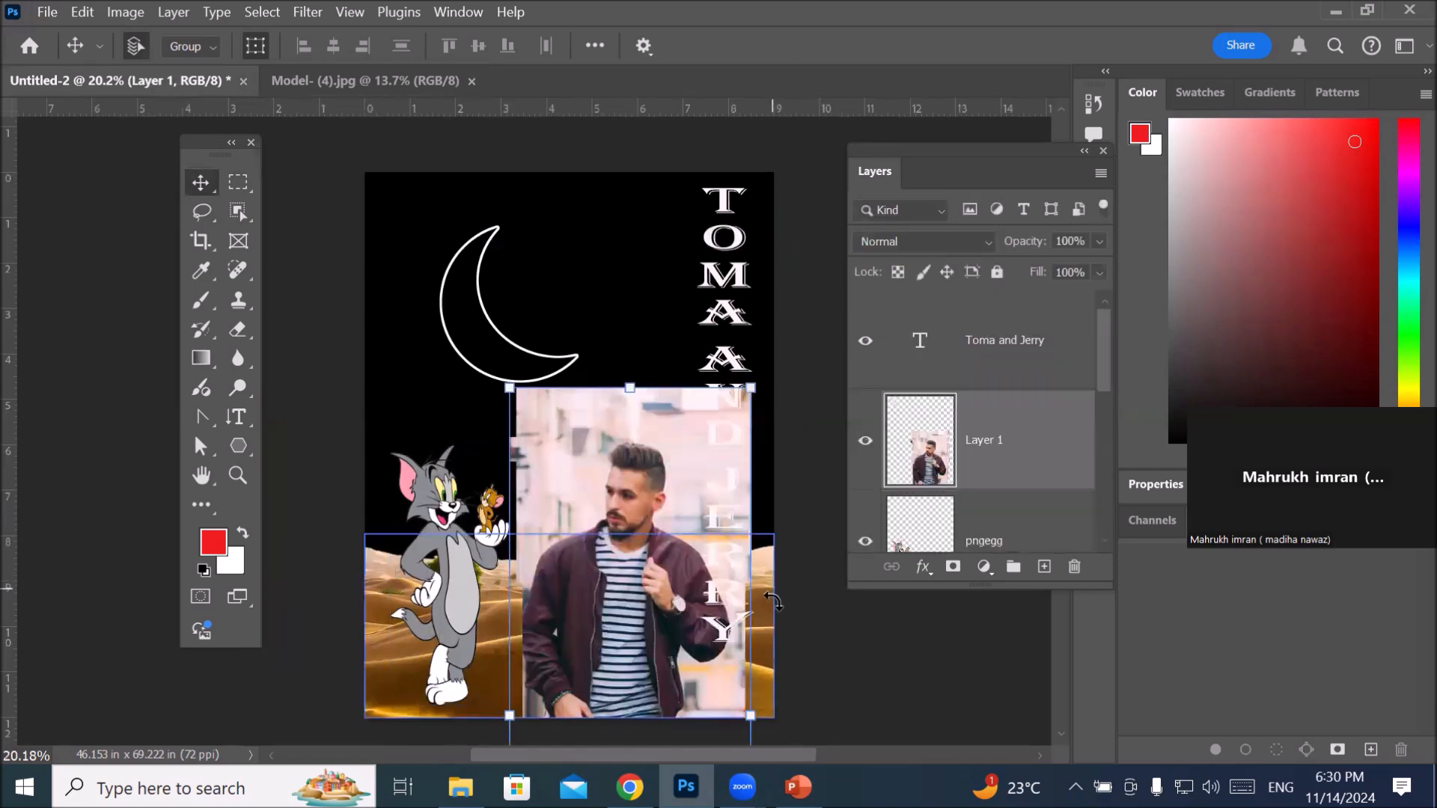
# Step: Scale the man's layer to about 60% width and 56% height and place it between Tom and Jerry and the vertical text
pyautogui.moveTo(626, 624); pyautogui.dragTo(650, 449)
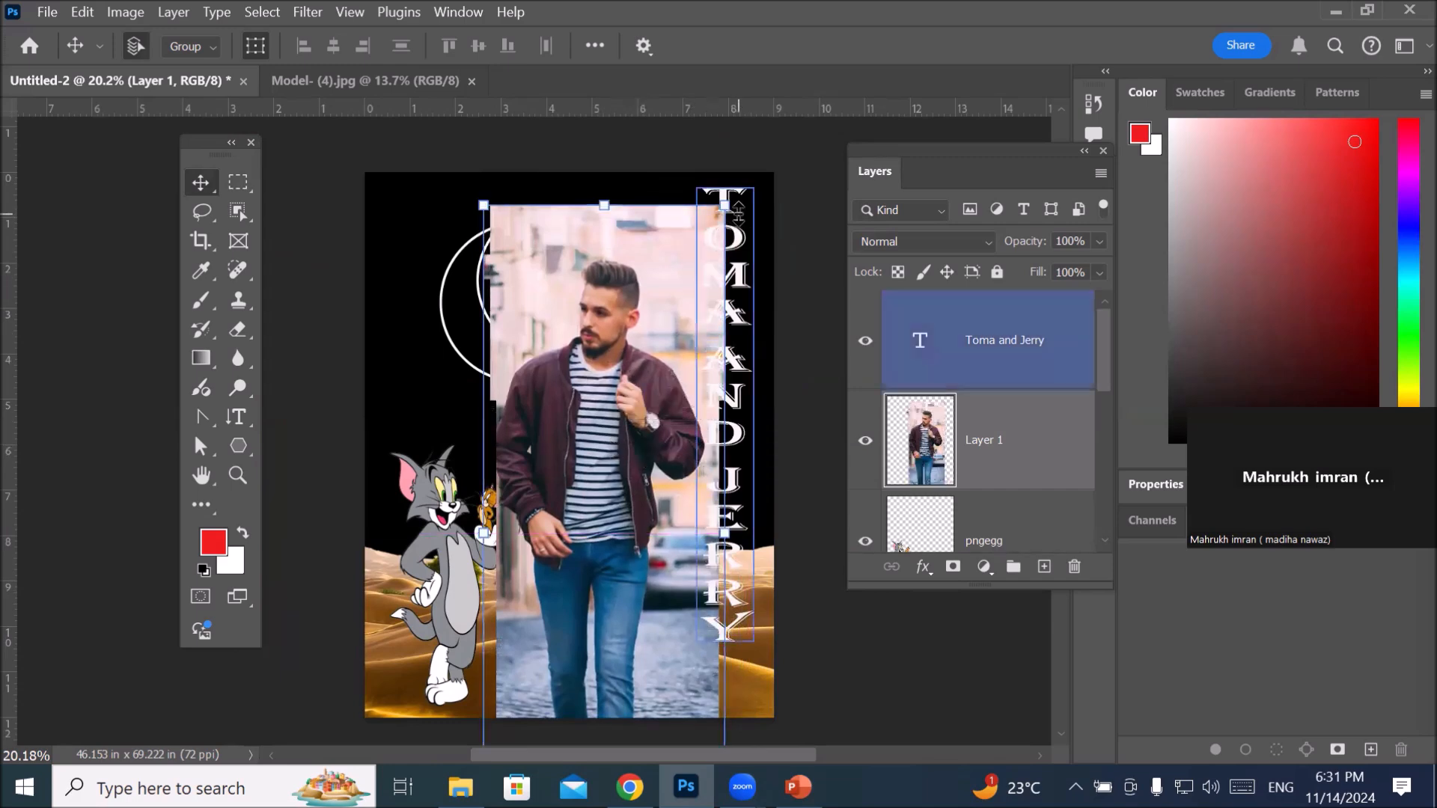
pyautogui.moveTo(726, 204); pyautogui.dragTo(634, 494)
pyautogui.moveTo(529, 608); pyautogui.dragTo(598, 458)
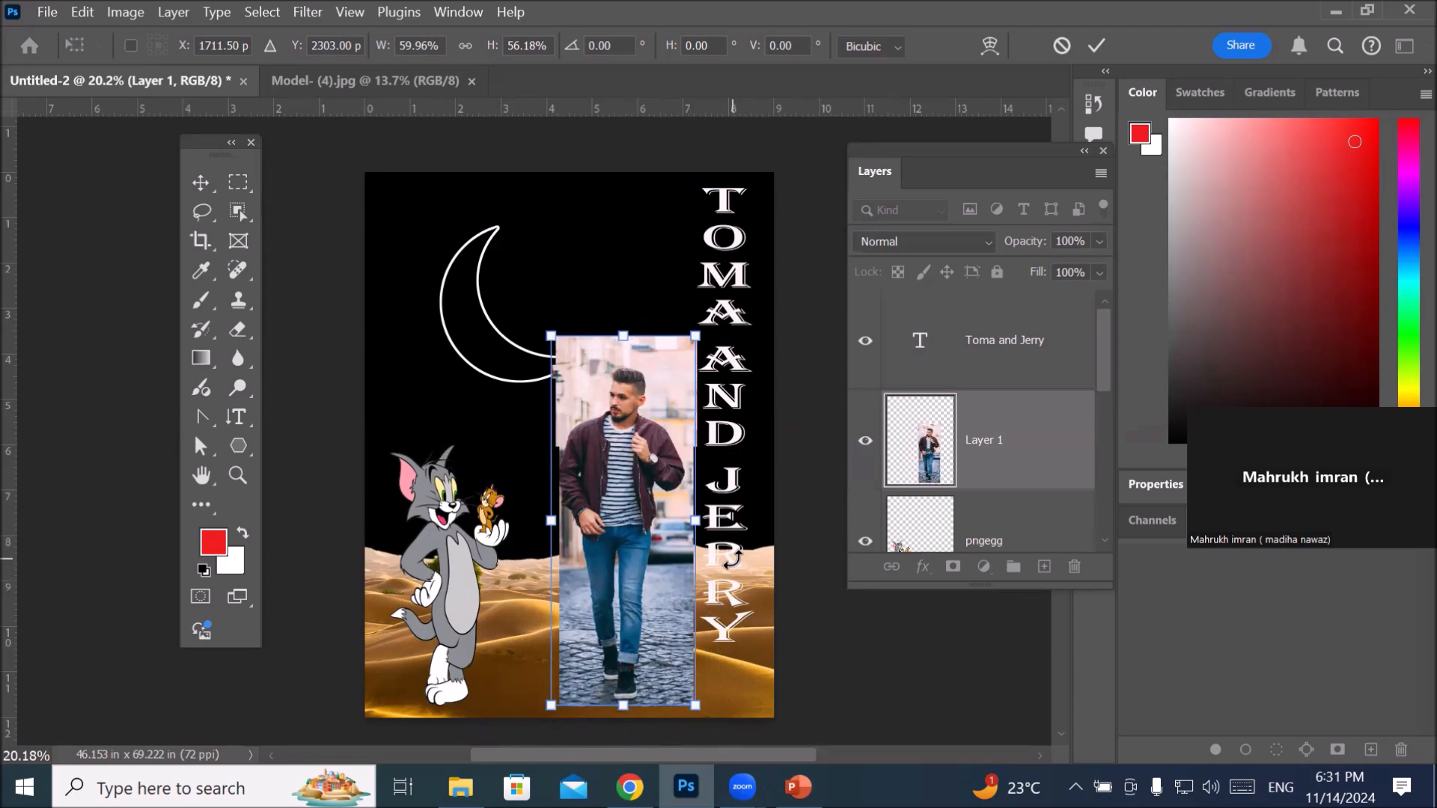
pyautogui.scroll(5, 732, 558)
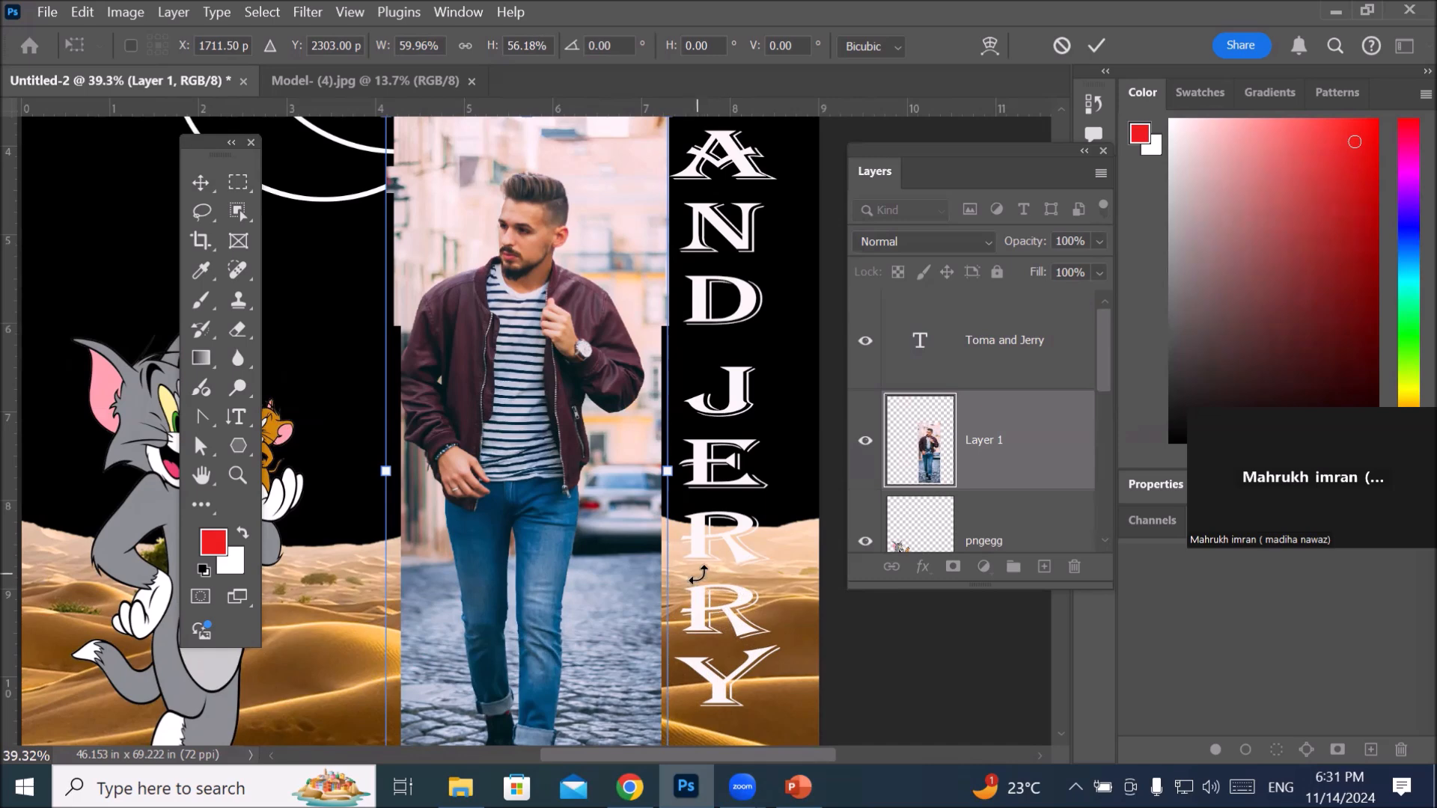
# Step: Cancel the transform, delete the rectangular cut-out layer of the man from Untitled-2 and select the Toma and Jerry text layer
pyautogui.click(1066, 47)
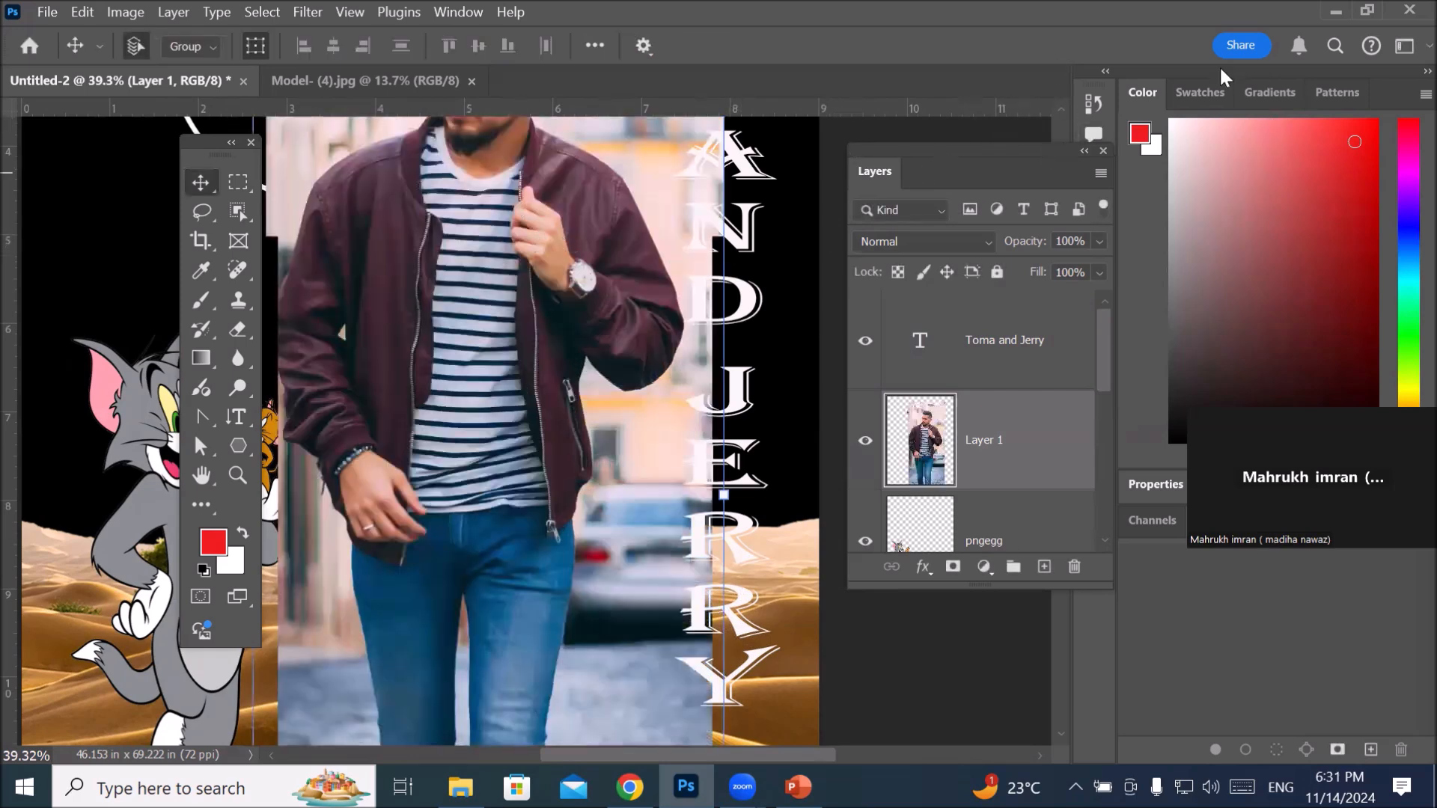
pyautogui.moveTo(964, 440); pyautogui.dragTo(1076, 565)
pyautogui.click(928, 359)
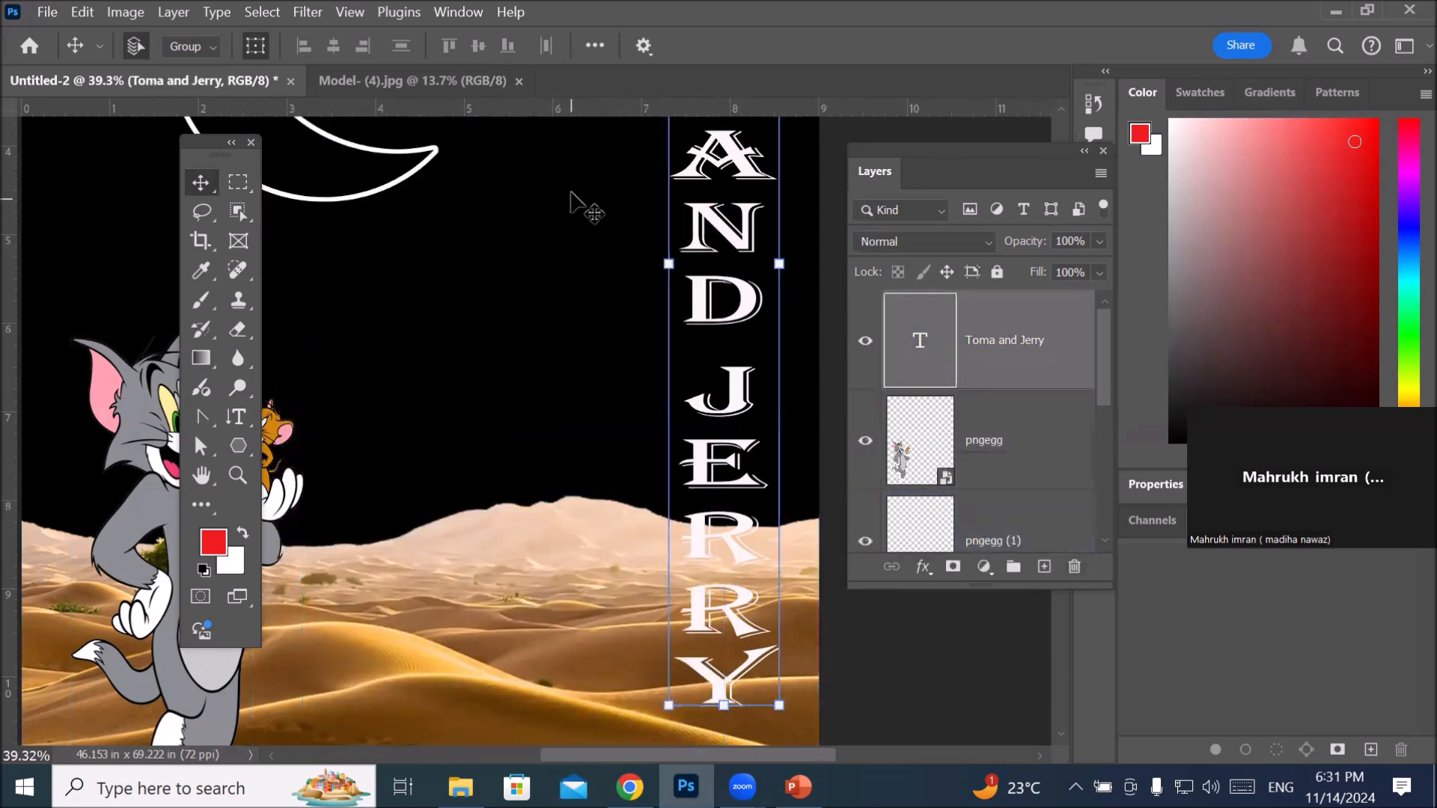
# Step: In Model- (4).jpg, clear the rectangular selection and select the whole man with a tall oval using the Elliptical Marquee
pyautogui.click(384, 79)
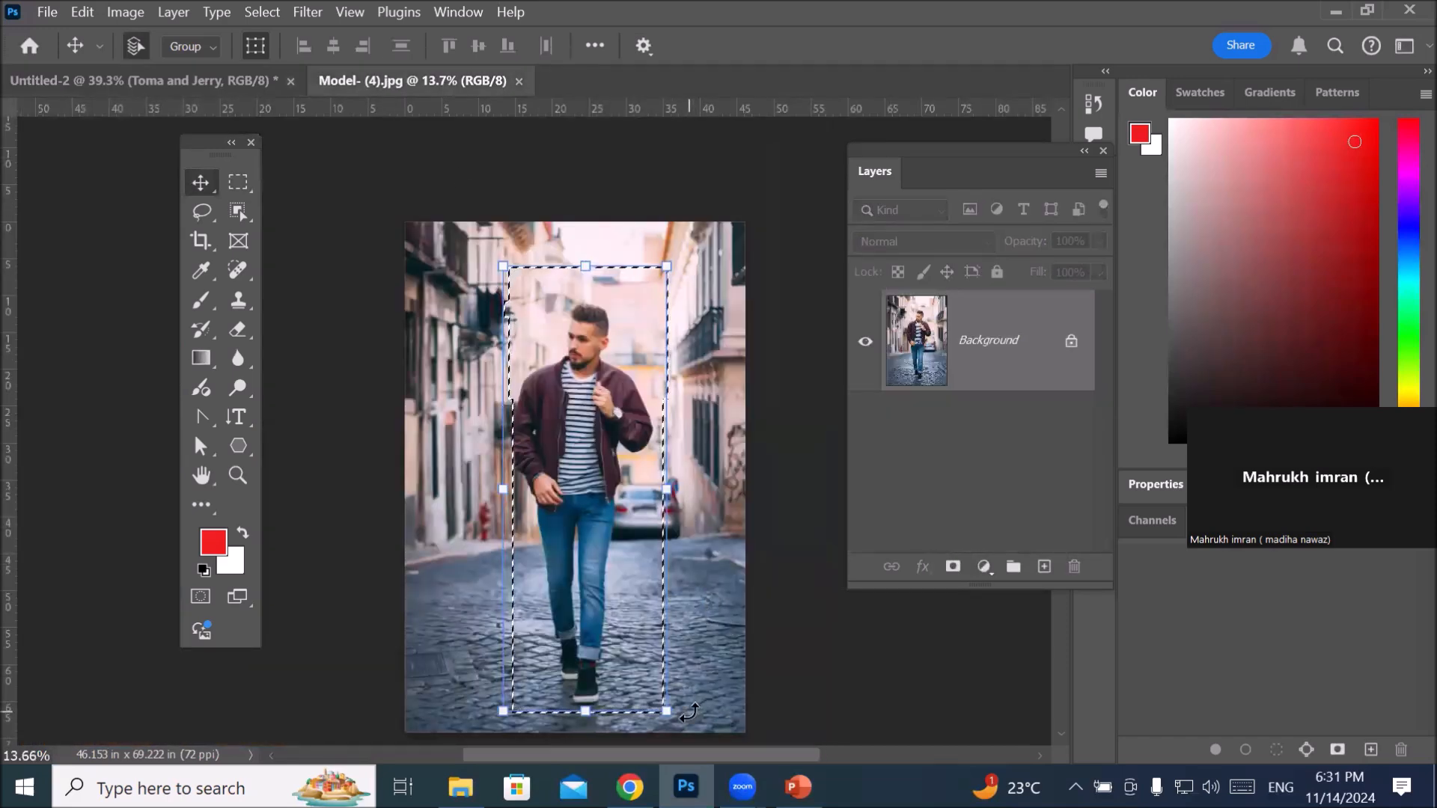
pyautogui.hotkey('ctrl', 'd')
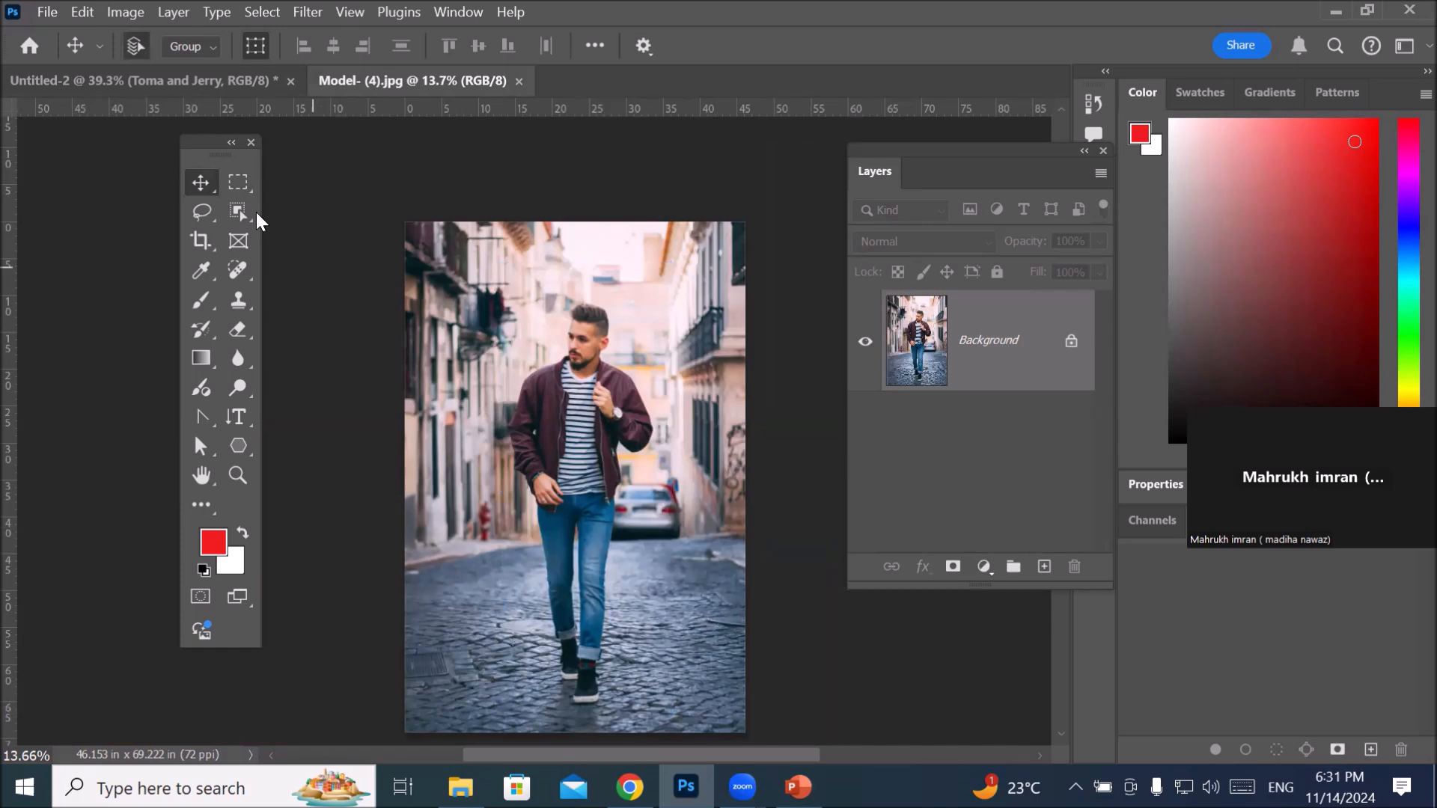
pyautogui.click(243, 180)
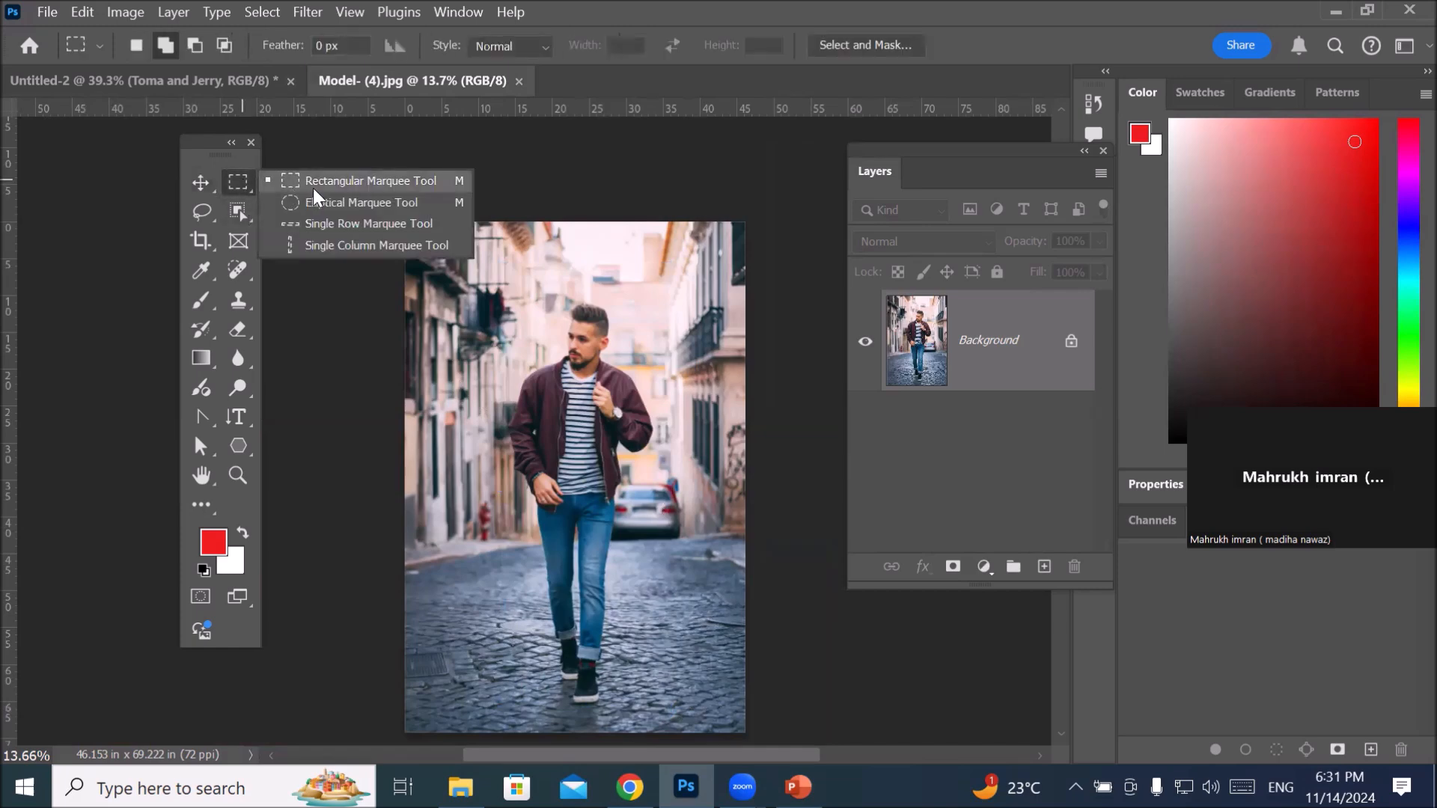
pyautogui.click(322, 208)
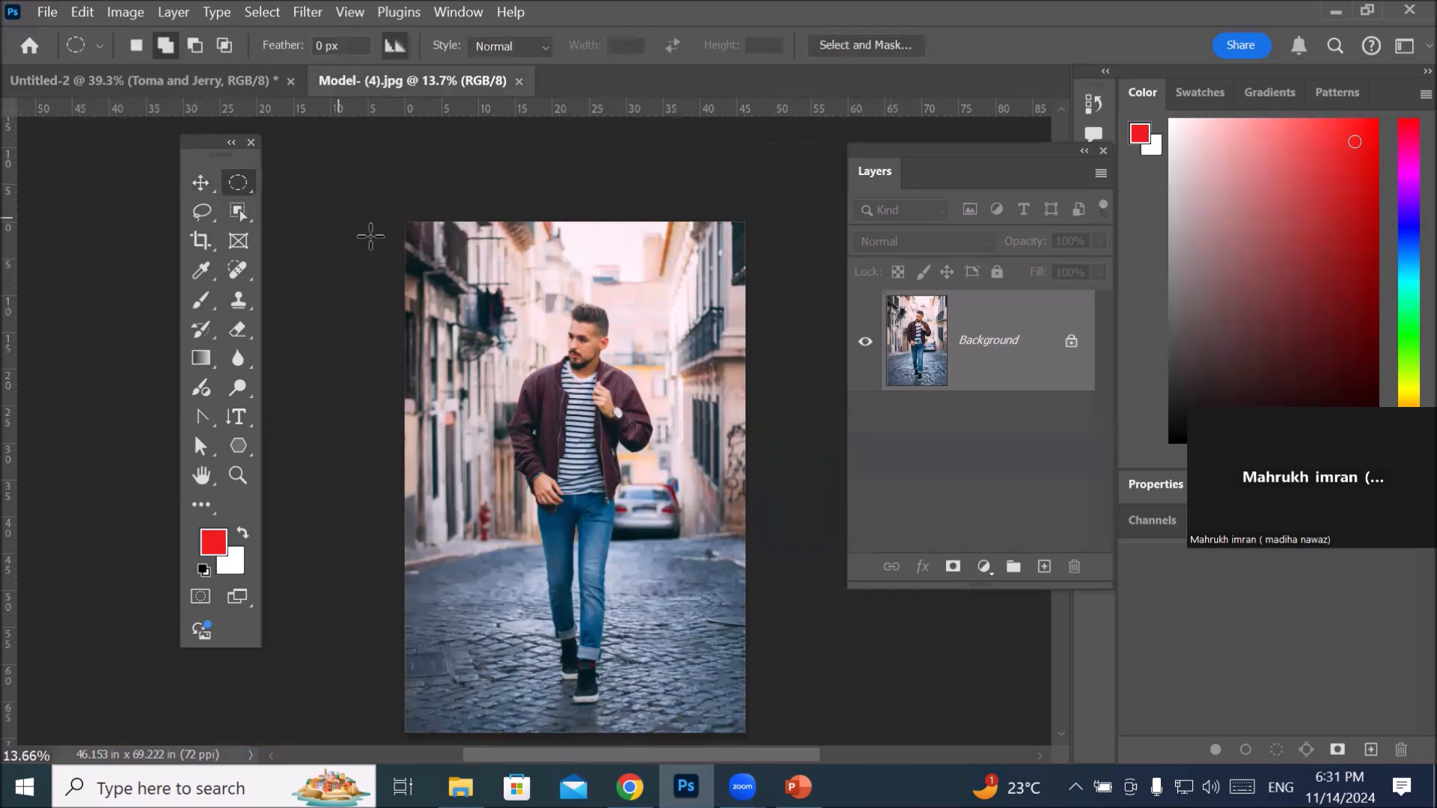
pyautogui.moveTo(464, 278); pyautogui.dragTo(681, 719)
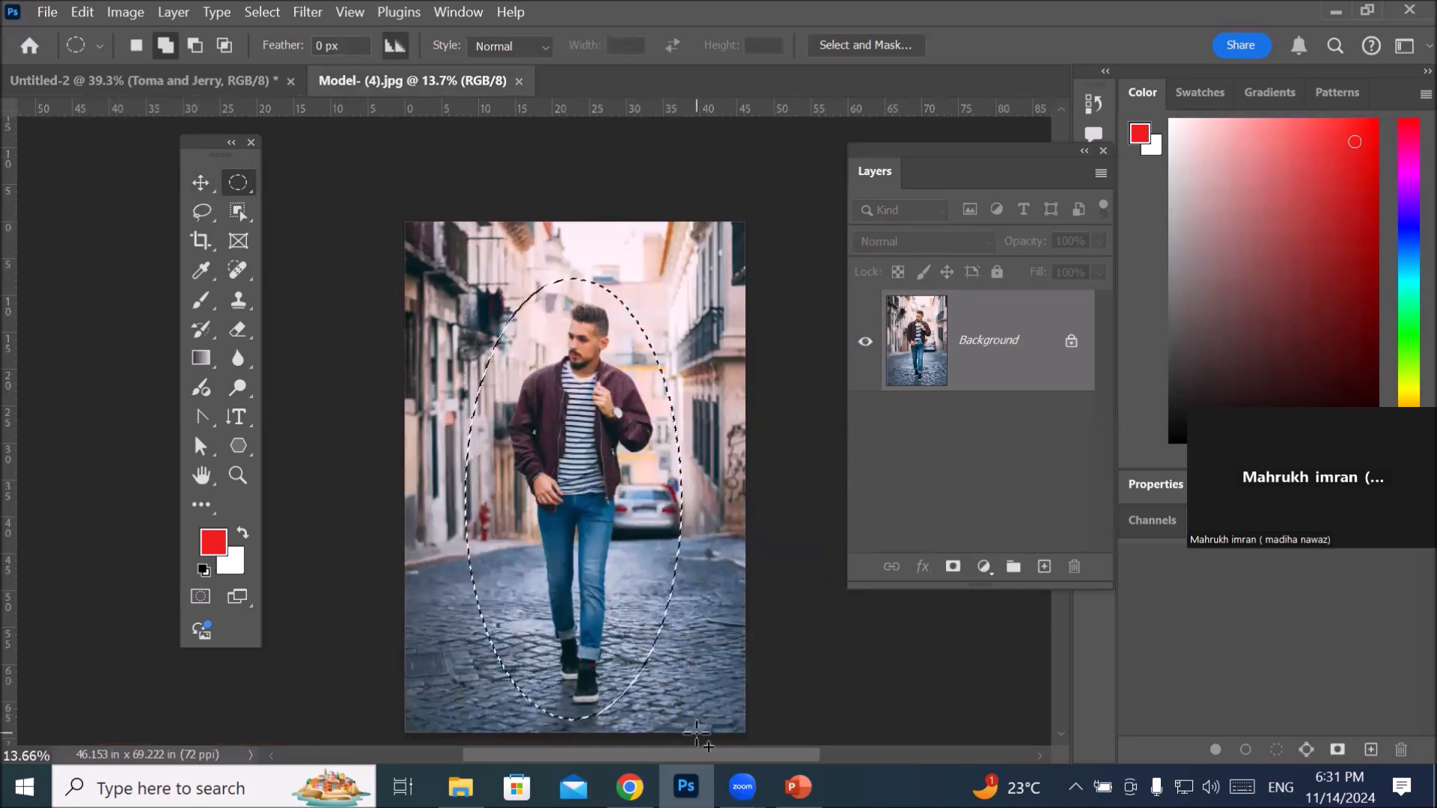
# Step: Copy the oval cut-out of the man into Untitled-2 and scale it to about 80% width and 61% height beside Tom and Jerry
pyautogui.click(188, 180)
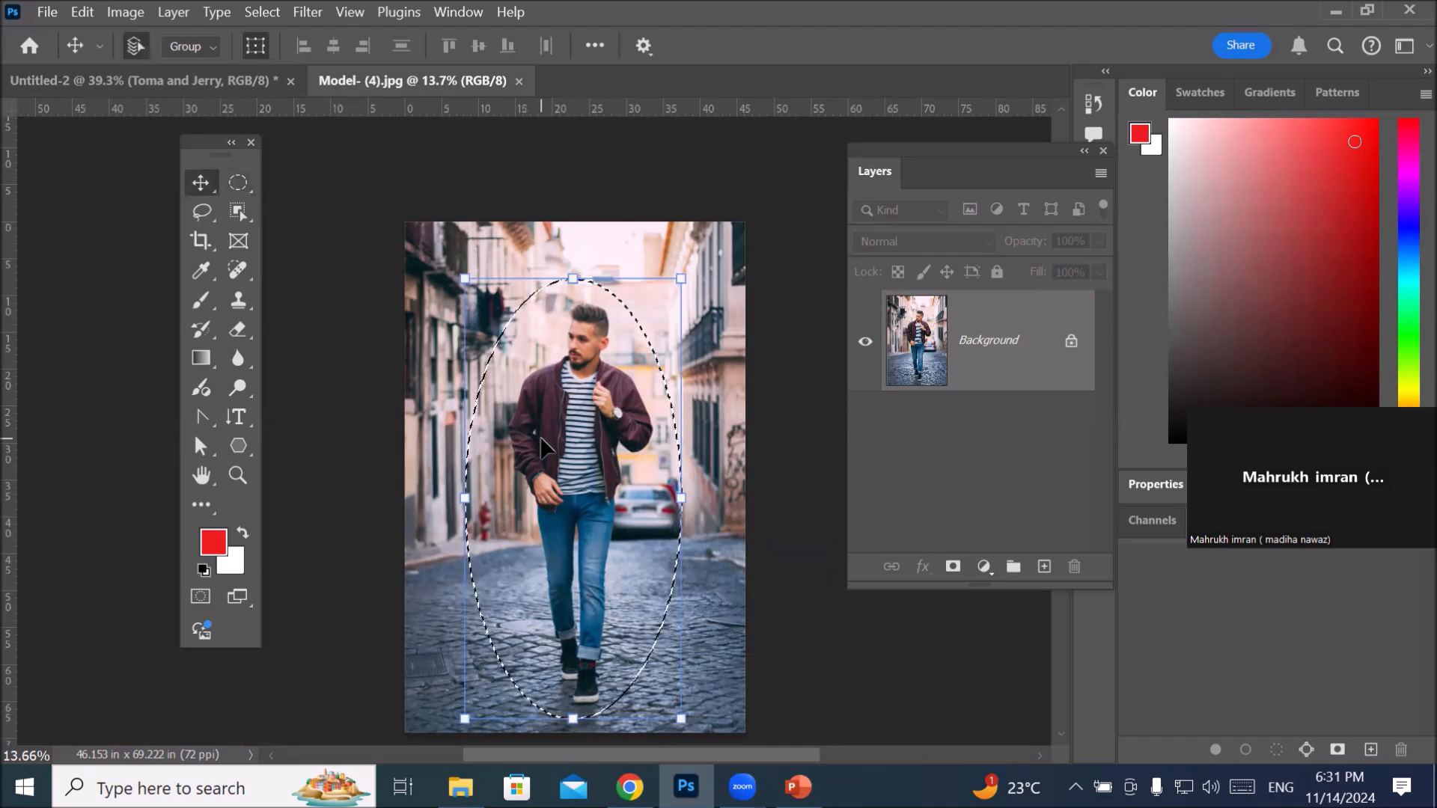
pyautogui.moveTo(541, 438); pyautogui.dragTo(467, 452)
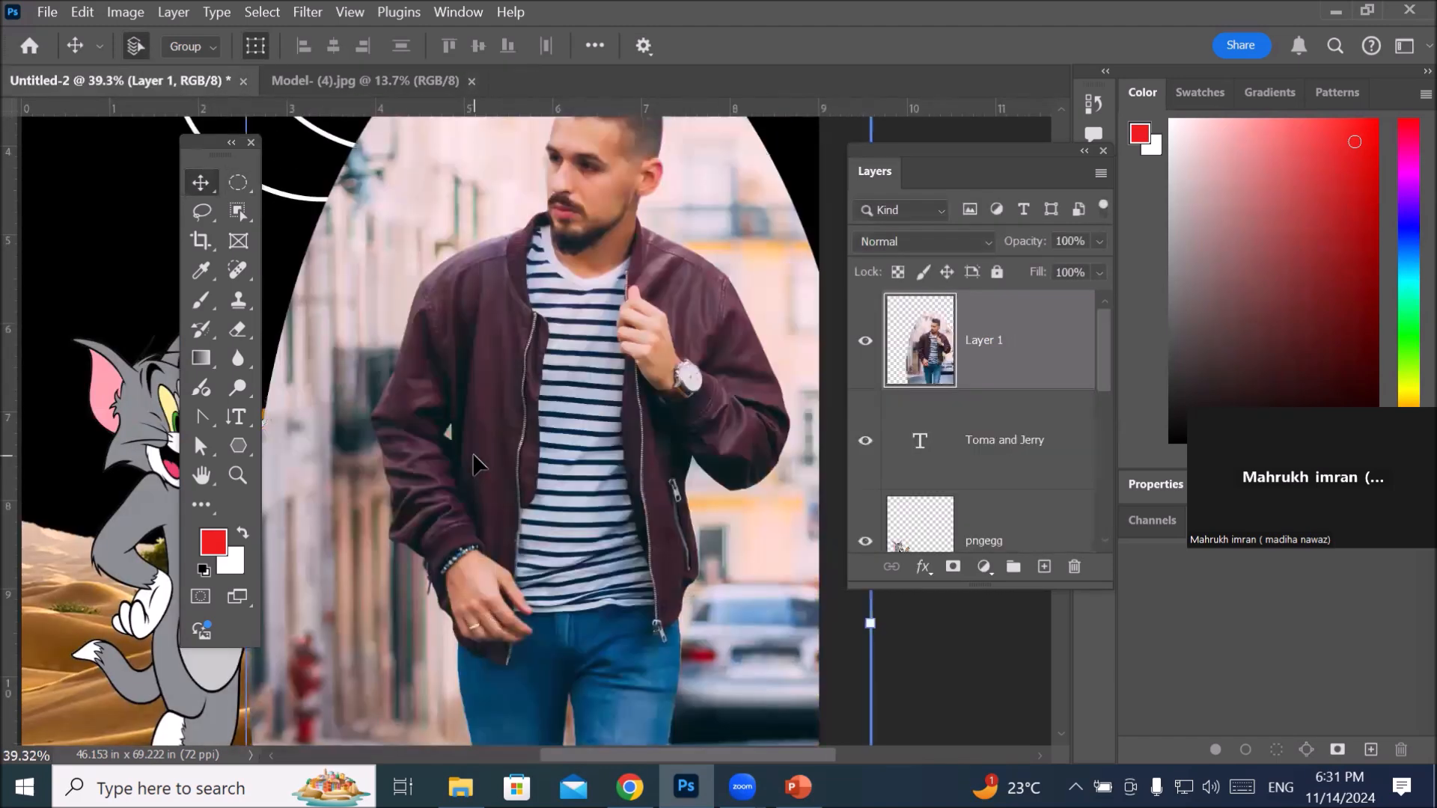
pyautogui.scroll(-4, 472, 460)
pyautogui.scroll(-2, 481, 460)
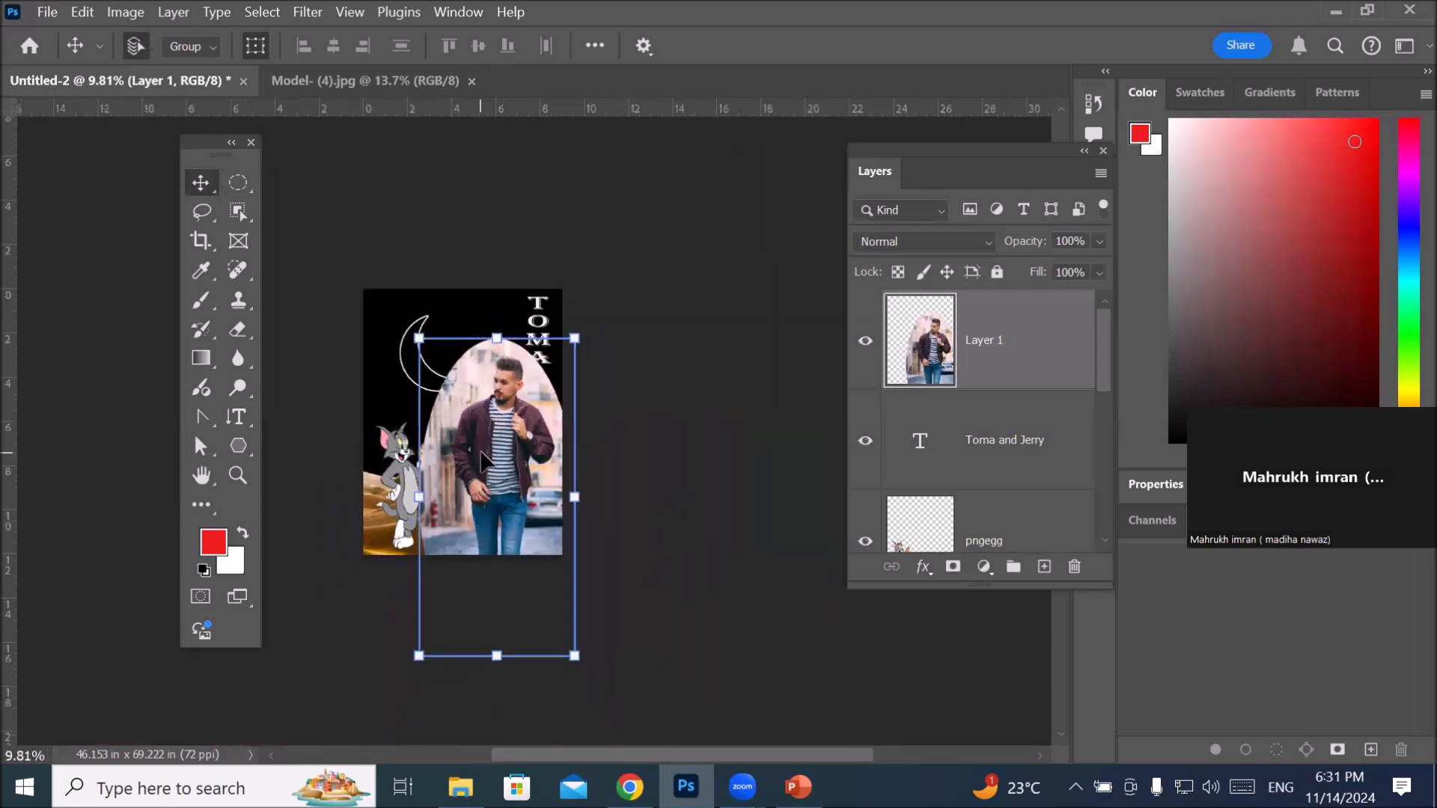
pyautogui.moveTo(418, 655); pyautogui.dragTo(447, 530)
pyautogui.moveTo(501, 461); pyautogui.dragTo(485, 479)
pyautogui.scroll(2, 608, 457)
pyautogui.scroll(2, 608, 456)
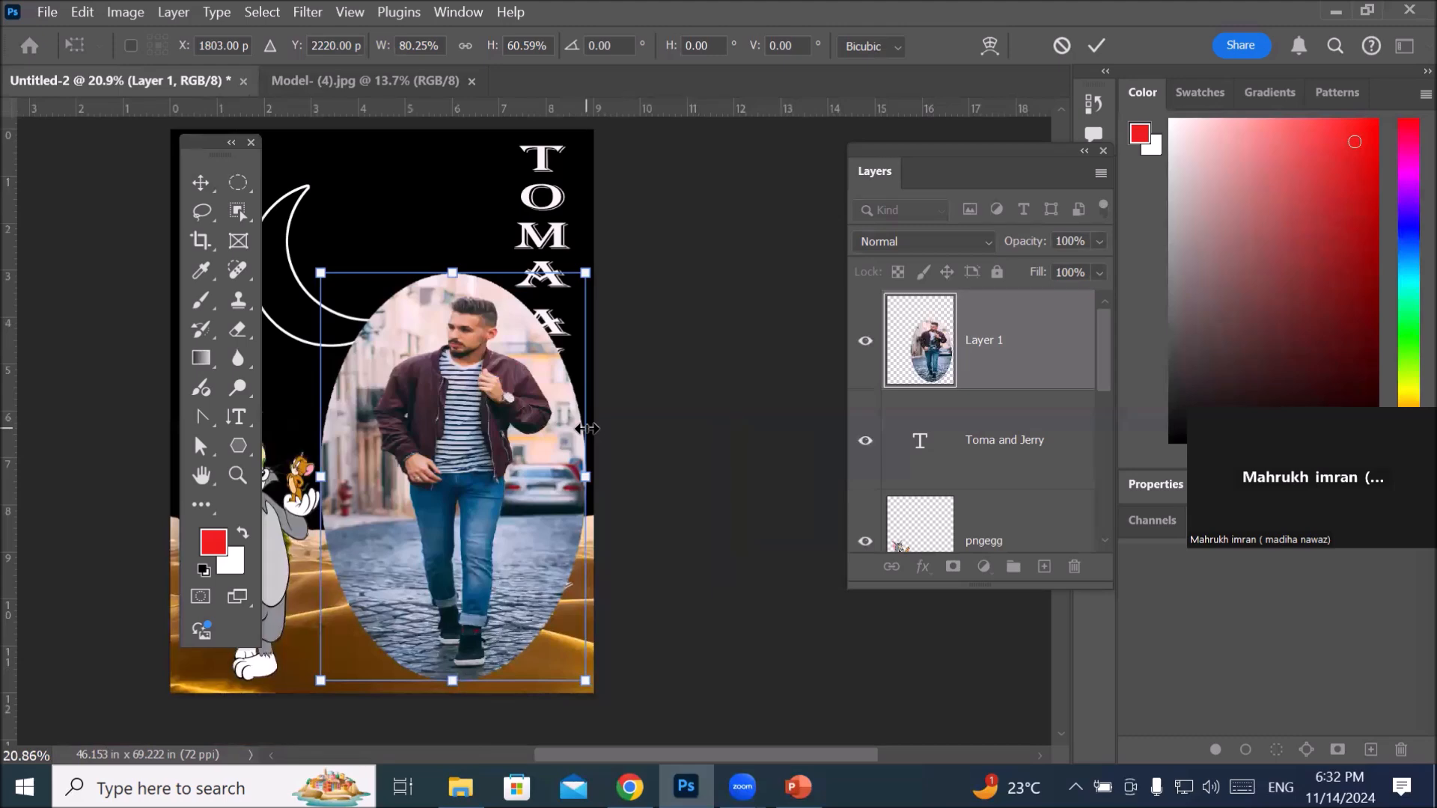
pyautogui.press('Return')
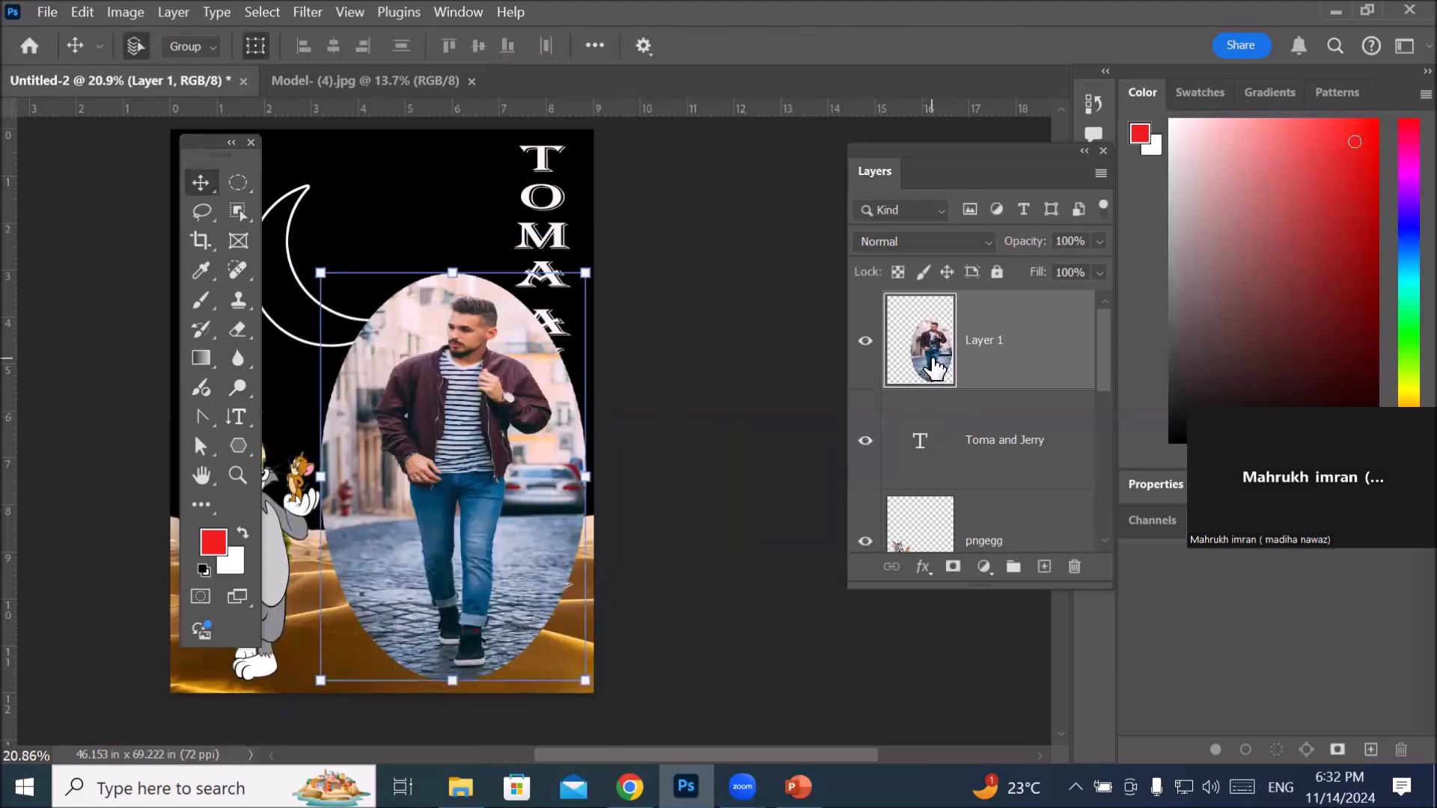
# Step: Delete the oval cut-out layer of the man from Untitled-2 and clear the selection in Model- (4).jpg
pyautogui.moveTo(932, 372); pyautogui.dragTo(1076, 567)
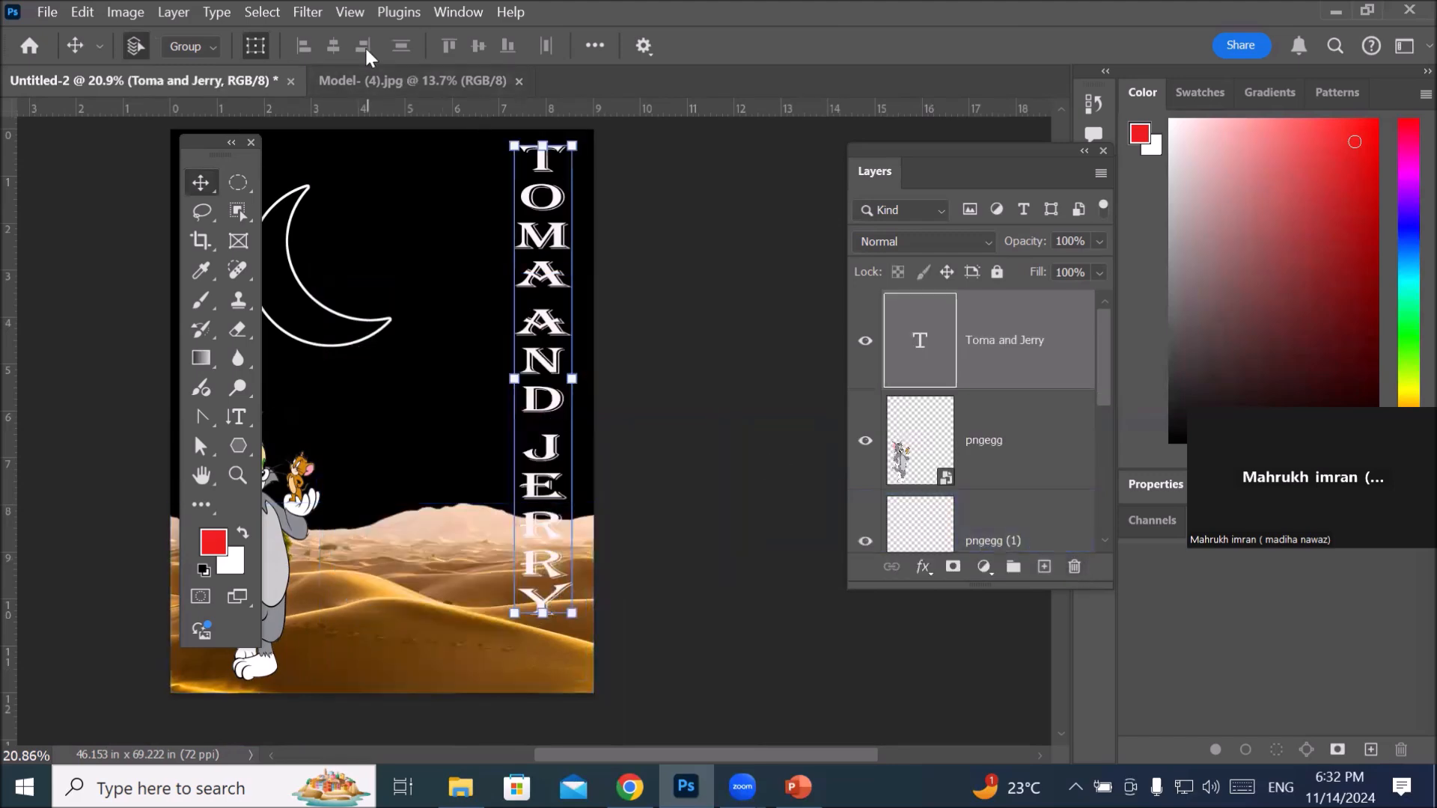
pyautogui.click(389, 83)
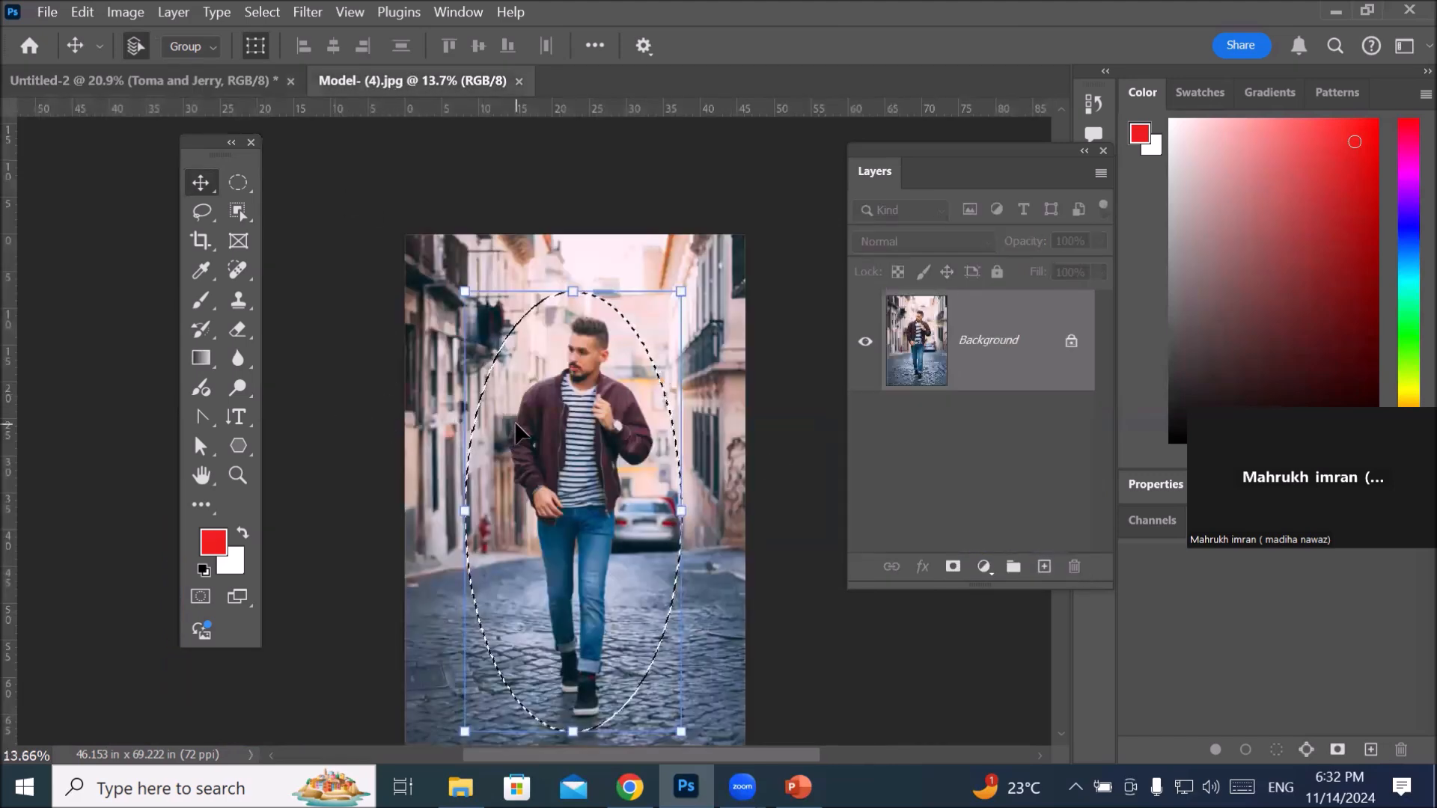
pyautogui.hotkey('ctrl', 'd')
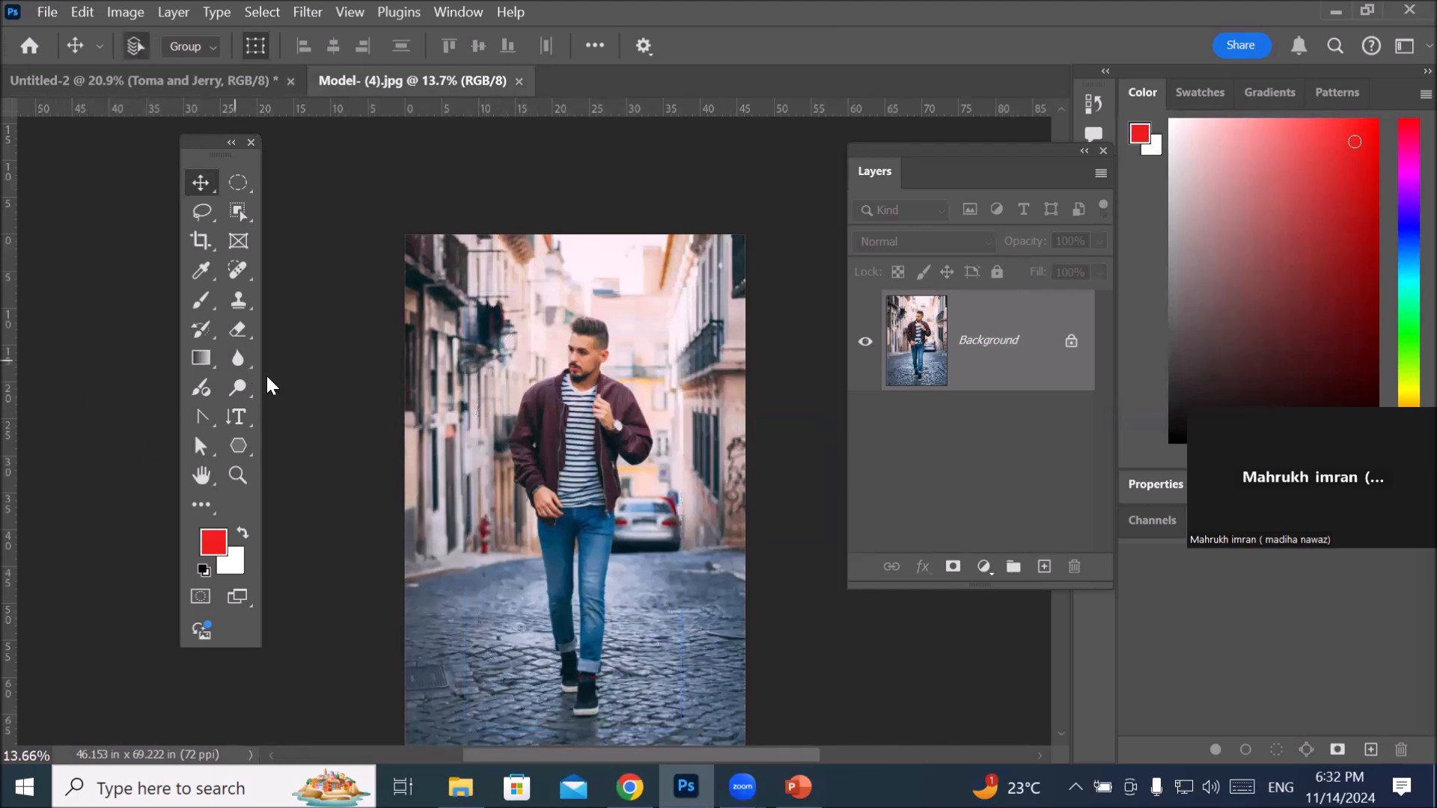
# Step: Trace a freehand selection around the whole man from head to shoes with the Lasso tool
pyautogui.click(195, 212)
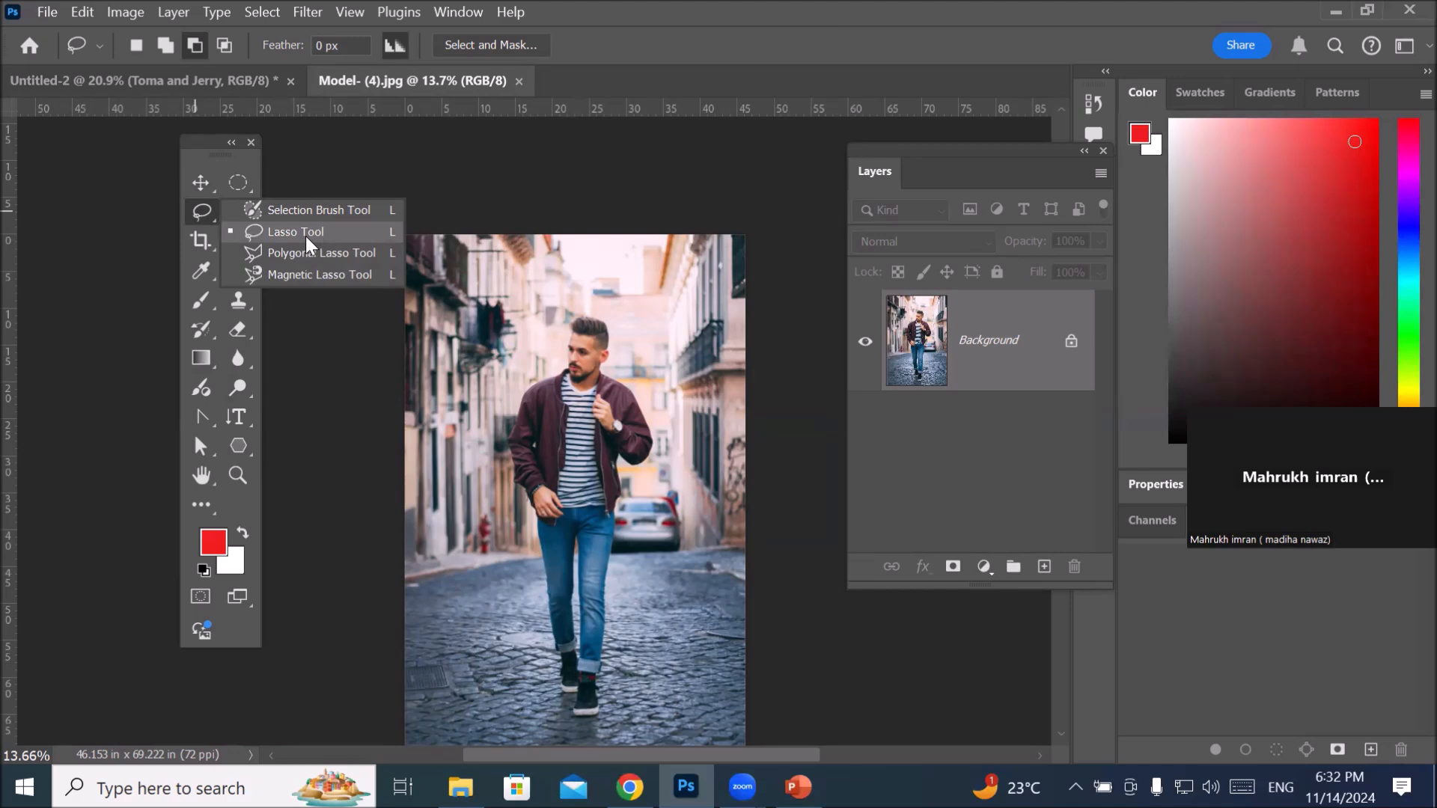
pyautogui.click(306, 236)
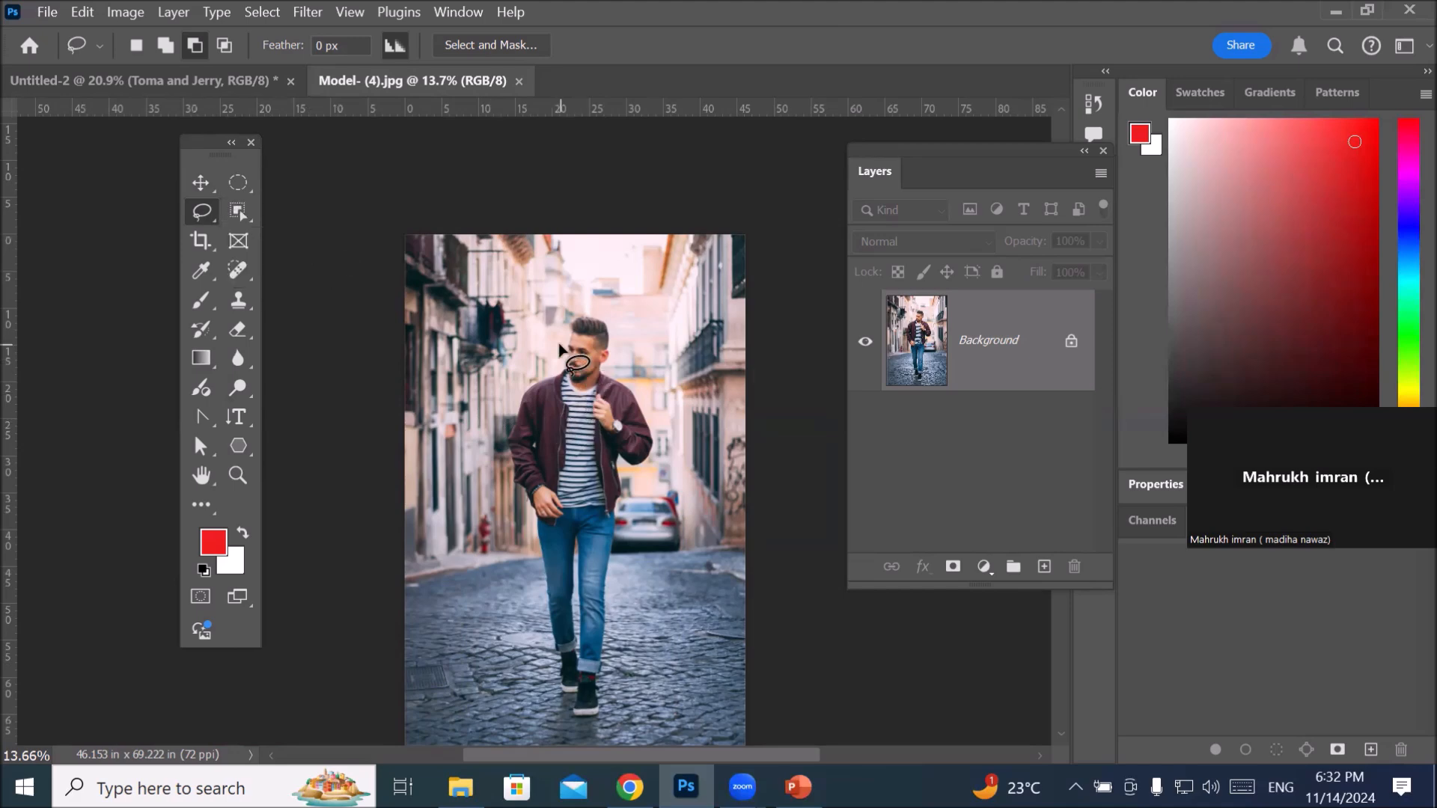
pyautogui.scroll(3, 567, 401)
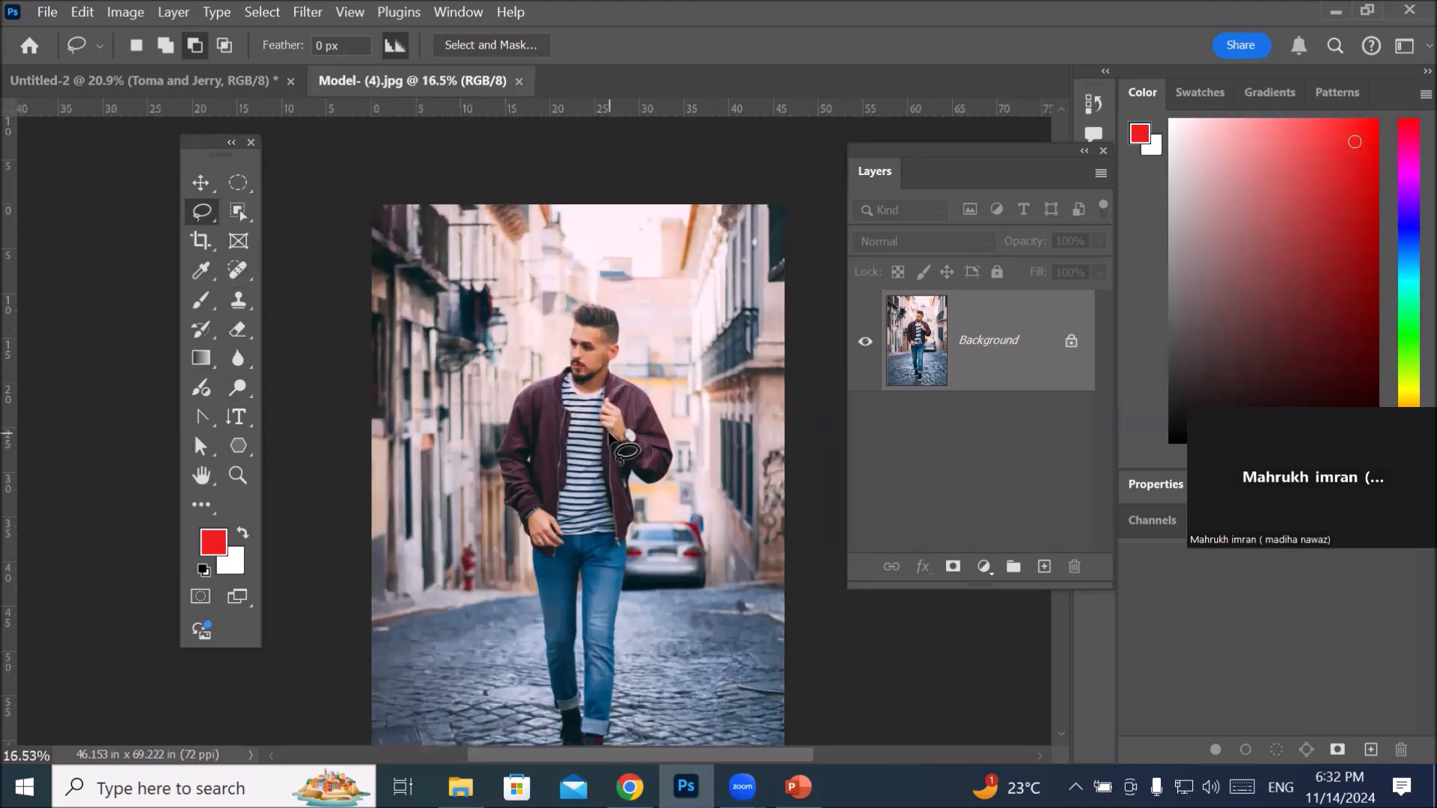
pyautogui.moveTo(614, 449); pyautogui.dragTo(573, 346)
pyautogui.moveTo(533, 151)
pyautogui.mouseDown()
pyautogui.moveTo(534, 208)
pyautogui.moveTo(456, 277)
pyautogui.moveTo(448, 408)
pyautogui.moveTo(482, 440)
pyautogui.moveTo(489, 553)
pyautogui.mouseUp()
pyautogui.moveTo(505, 636)
pyautogui.mouseDown()
pyautogui.moveTo(529, 694)
pyautogui.moveTo(517, 717)
pyautogui.moveTo(540, 733)
pyautogui.moveTo(568, 724)
pyautogui.moveTo(584, 654)
pyautogui.moveTo(576, 503)
pyautogui.moveTo(613, 442)
pyautogui.moveTo(598, 425)
pyautogui.moveTo(613, 397)
pyautogui.moveTo(582, 365)
pyautogui.moveTo(597, 349)
pyautogui.moveTo(629, 363)
pyautogui.moveTo(653, 332)
pyautogui.moveTo(654, 290)
pyautogui.moveTo(573, 205)
pyautogui.moveTo(565, 129)
pyautogui.moveTo(523, 149)
pyautogui.mouseUp()
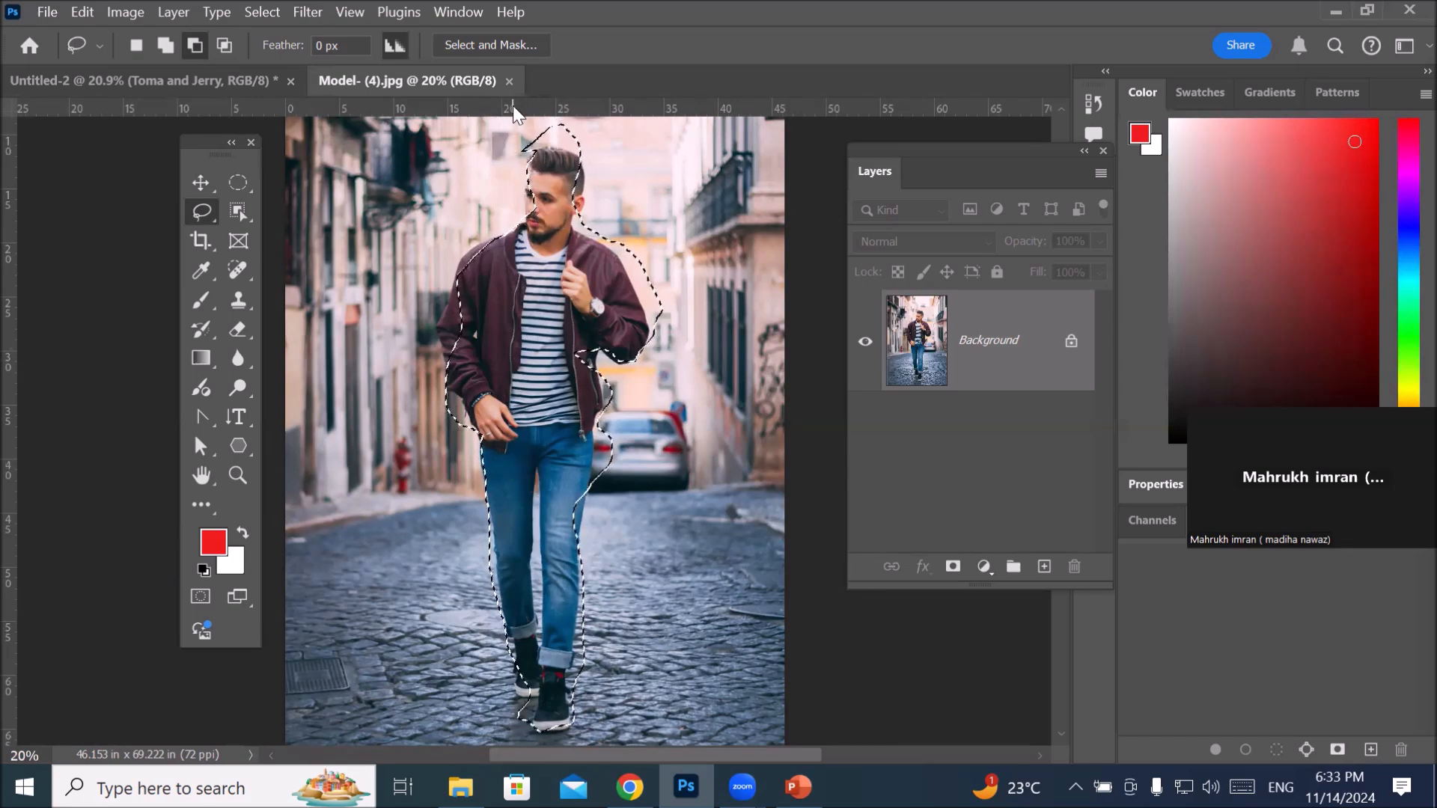
# Step: Add the missed outer edge of the jacket sleeve, from below the shoulder to the elbow, to the lasso selection
pyautogui.scroll(3, 514, 106)
pyautogui.scroll(4, 406, 346)
pyautogui.scroll(2, 447, 258)
pyautogui.scroll(1, 587, 362)
pyautogui.scroll(1, 534, 438)
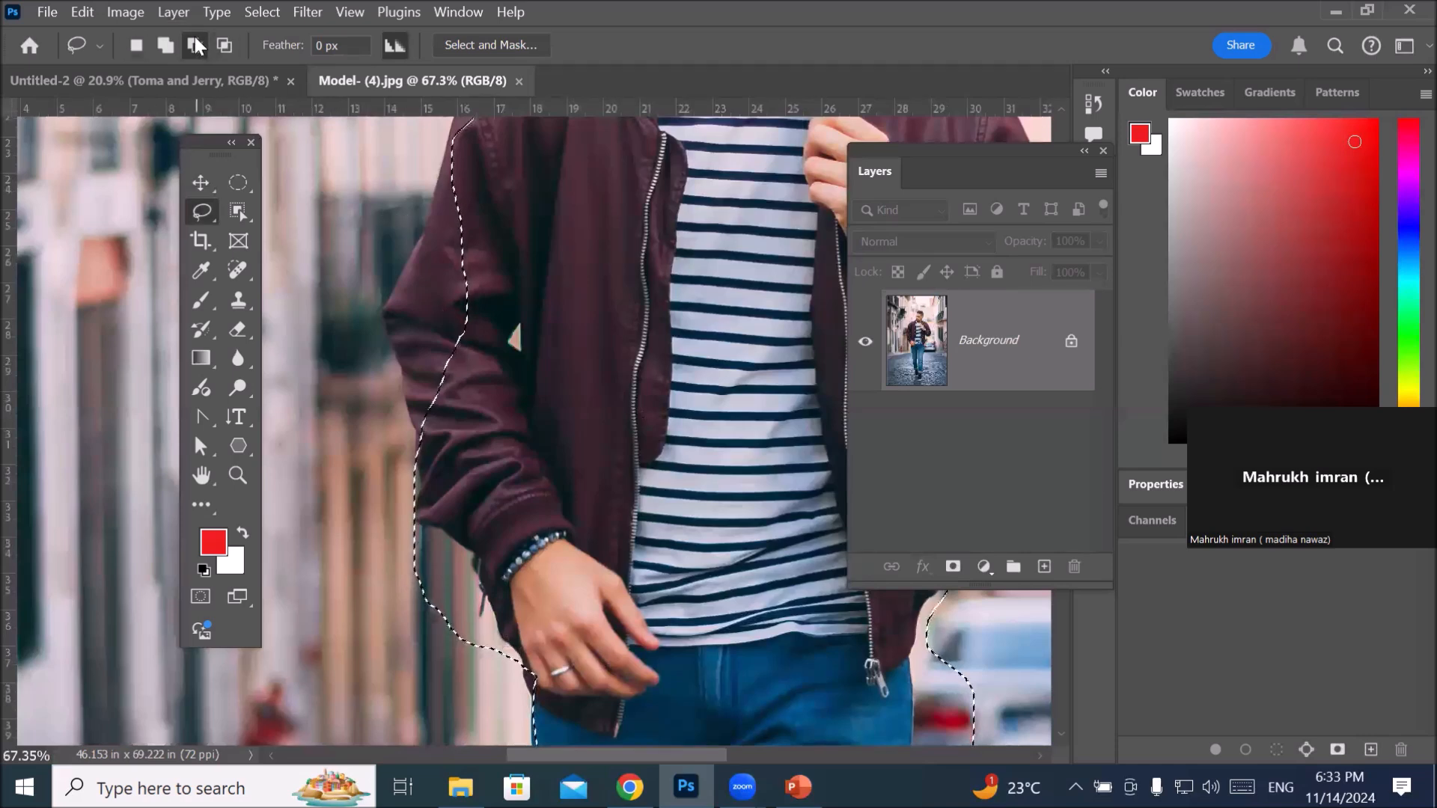
pyautogui.click(163, 45)
pyautogui.moveTo(447, 154)
pyautogui.mouseDown()
pyautogui.moveTo(389, 288)
pyautogui.moveTo(389, 341)
pyautogui.moveTo(424, 424)
pyautogui.moveTo(453, 406)
pyautogui.moveTo(492, 323)
pyautogui.moveTo(506, 252)
pyautogui.moveTo(479, 171)
pyautogui.mouseUp()
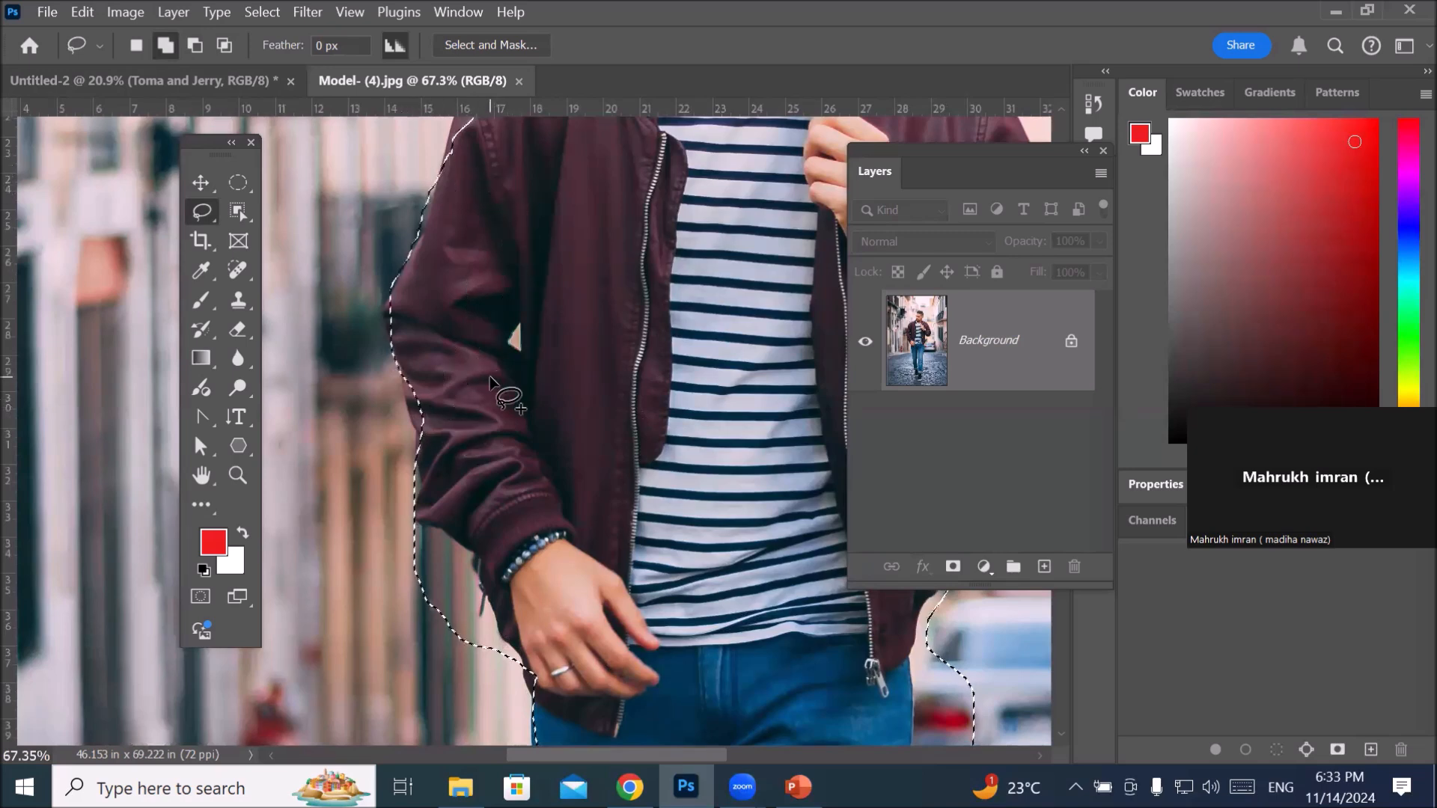
# Step: Subtract the background strip beside the cuff and hand and the small gap between sleeve and jacket body from the selection
pyautogui.click(197, 44)
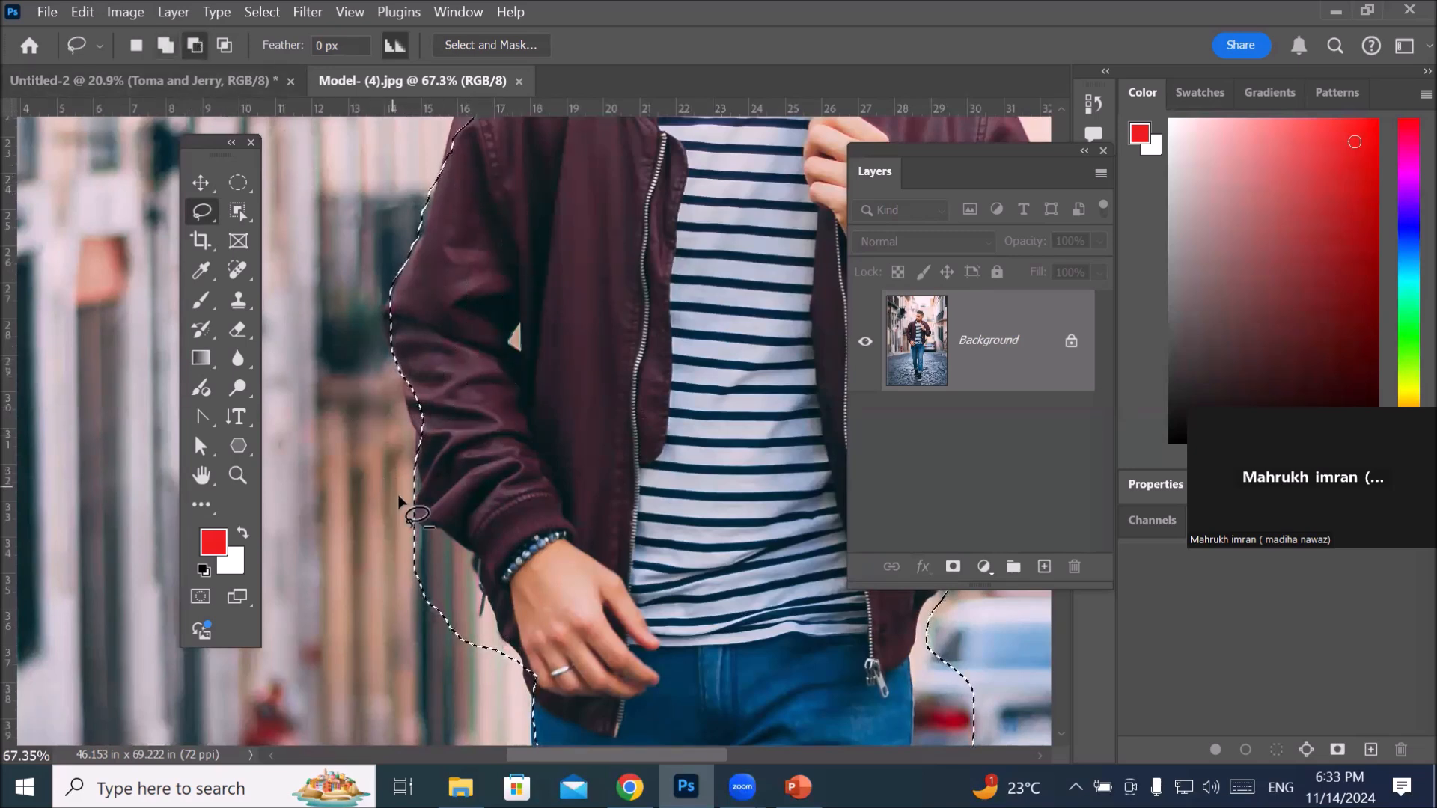
pyautogui.moveTo(470, 571)
pyautogui.mouseDown()
pyautogui.moveTo(511, 651)
pyautogui.moveTo(471, 669)
pyautogui.moveTo(403, 606)
pyautogui.moveTo(427, 521)
pyautogui.mouseUp()
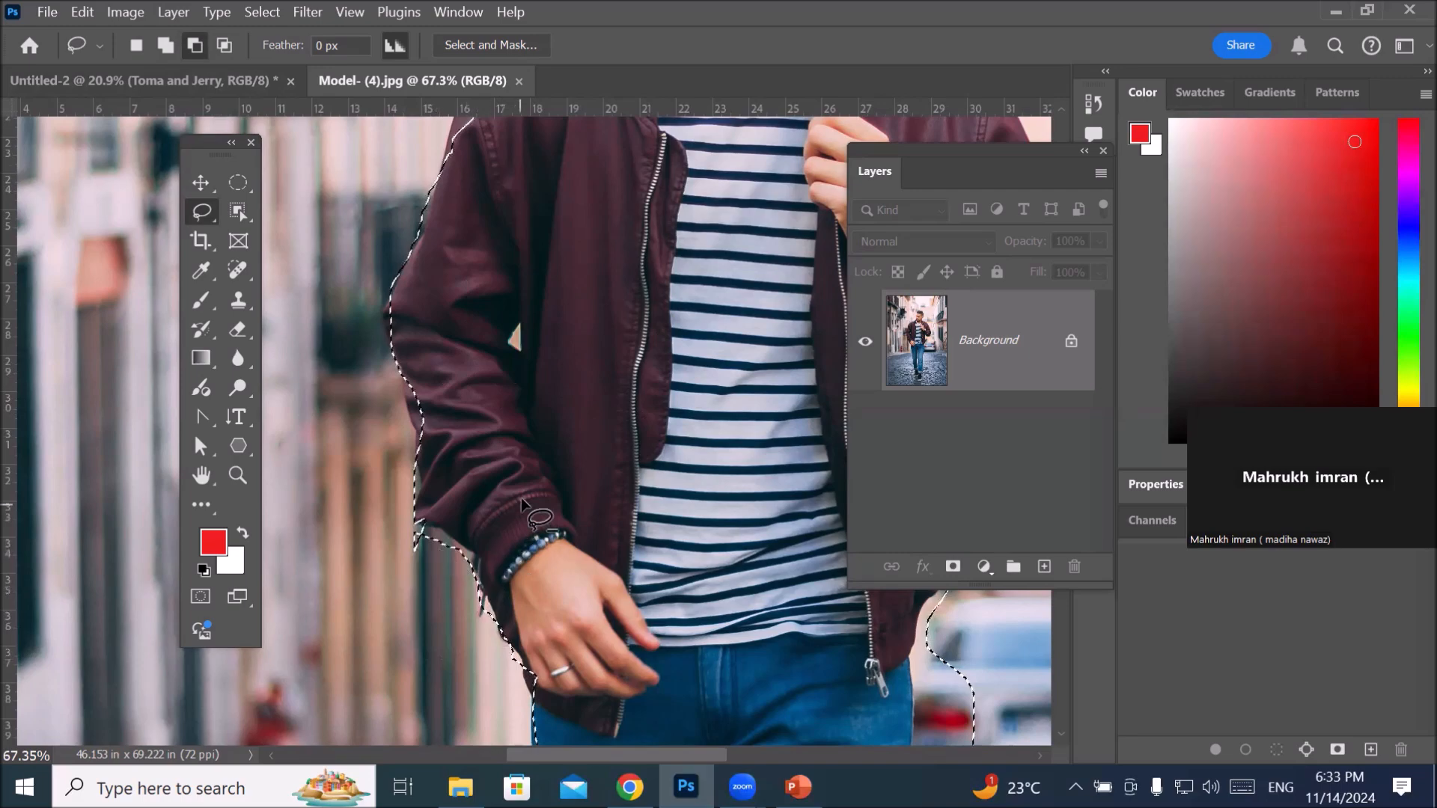
pyautogui.press('space')
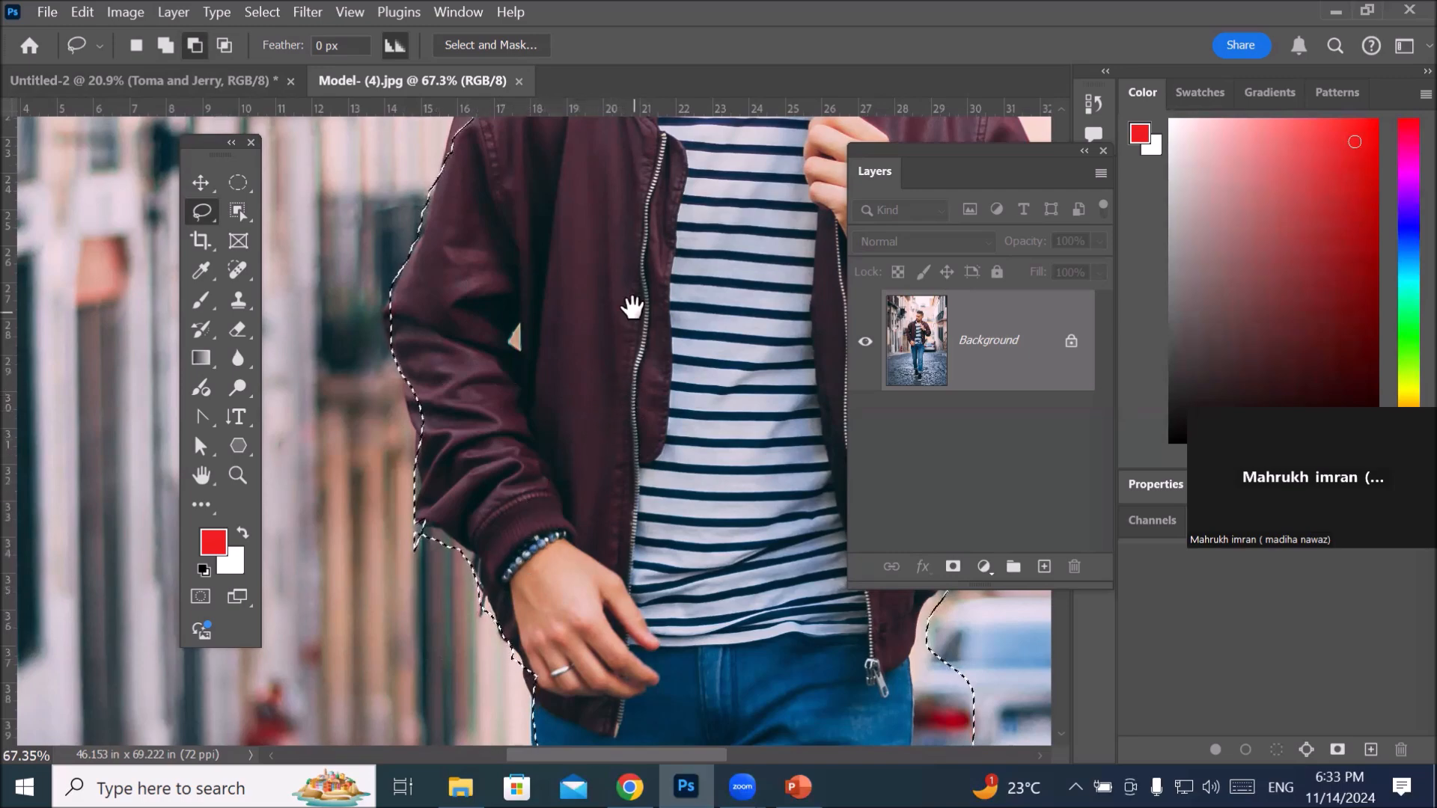
pyautogui.moveTo(626, 289)
pyautogui.mouseDown()
pyautogui.moveTo(391, 552)
pyautogui.moveTo(716, 474)
pyautogui.moveTo(580, 401)
pyautogui.mouseUp()
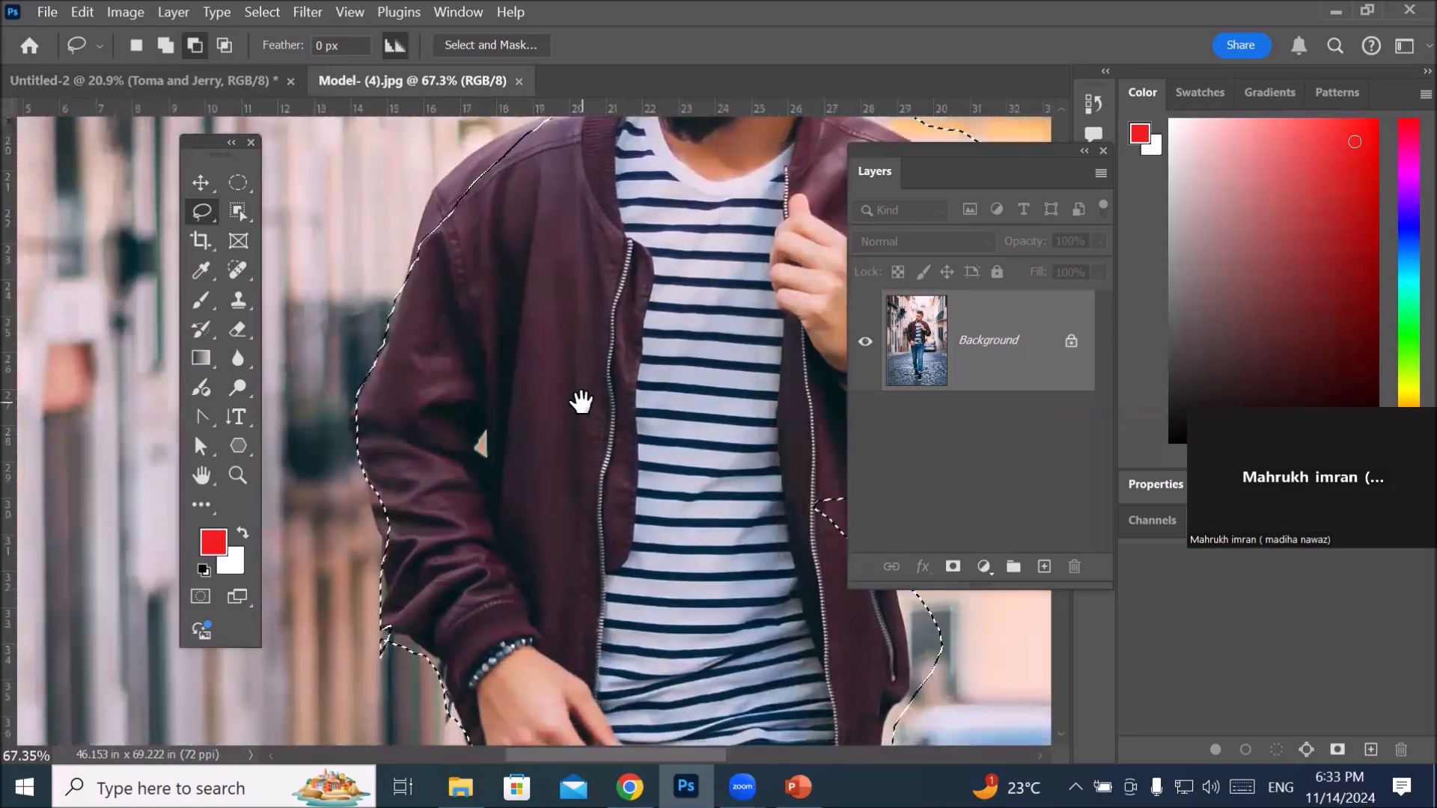
pyautogui.scroll(5, 483, 458)
pyautogui.scroll(5, 482, 454)
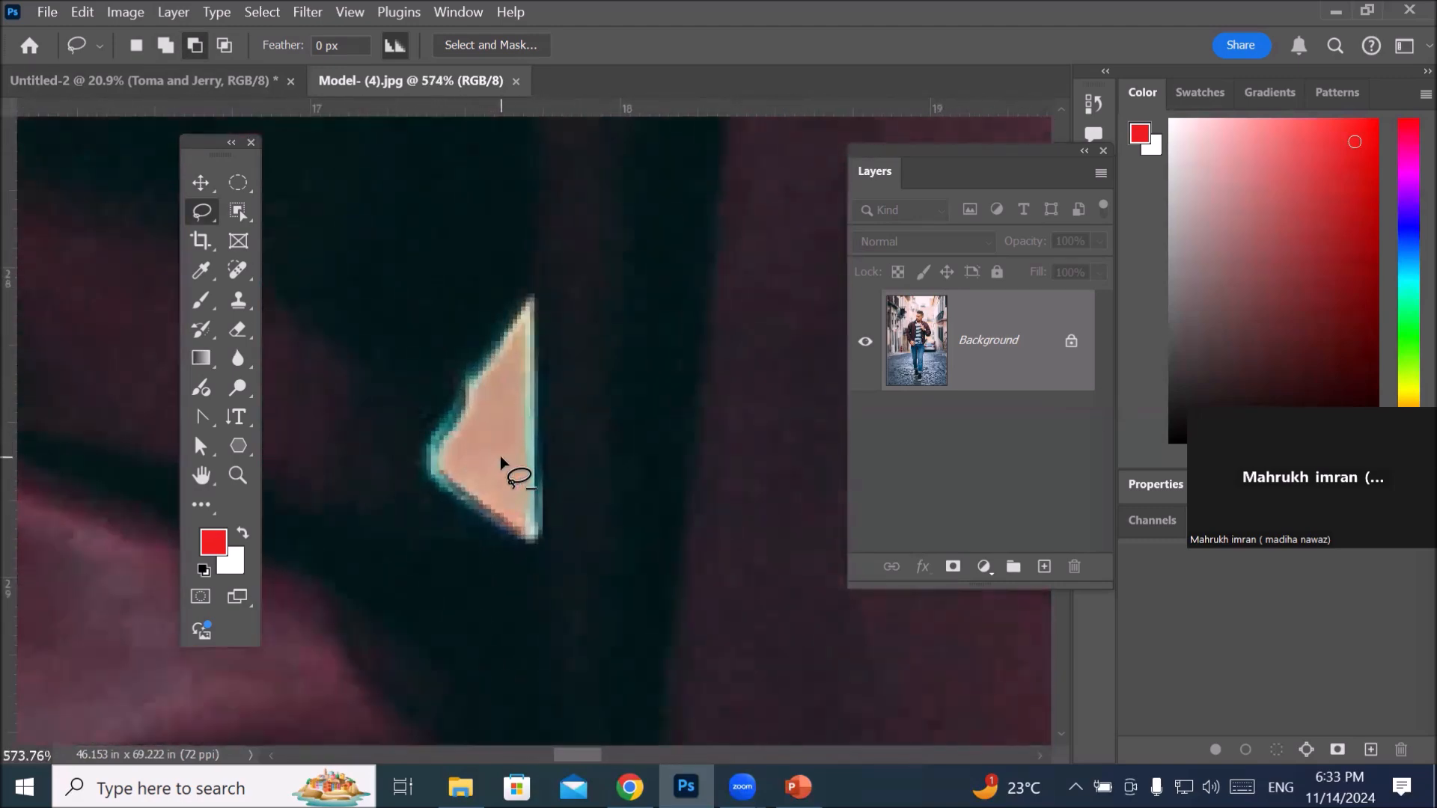
pyautogui.moveTo(528, 306)
pyautogui.mouseDown()
pyautogui.moveTo(471, 387)
pyautogui.moveTo(451, 458)
pyautogui.moveTo(519, 519)
pyautogui.moveTo(539, 374)
pyautogui.moveTo(522, 298)
pyautogui.mouseUp()
pyautogui.scroll(-15, 427, 479)
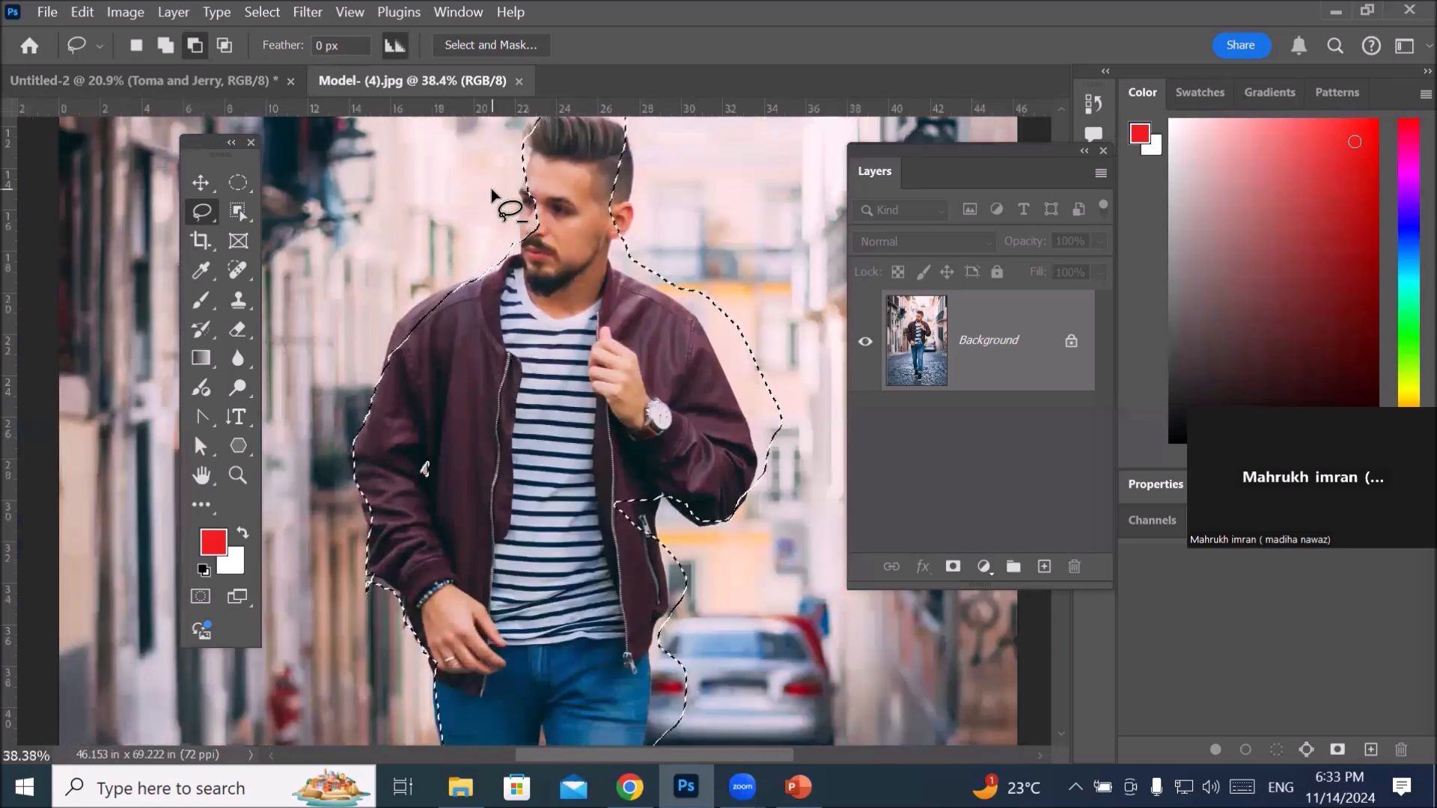
# Step: Move the tool palette clear of the man's shoulder and switch the Lasso through its add and subtract modes to New selection
pyautogui.scroll(6, 486, 210)
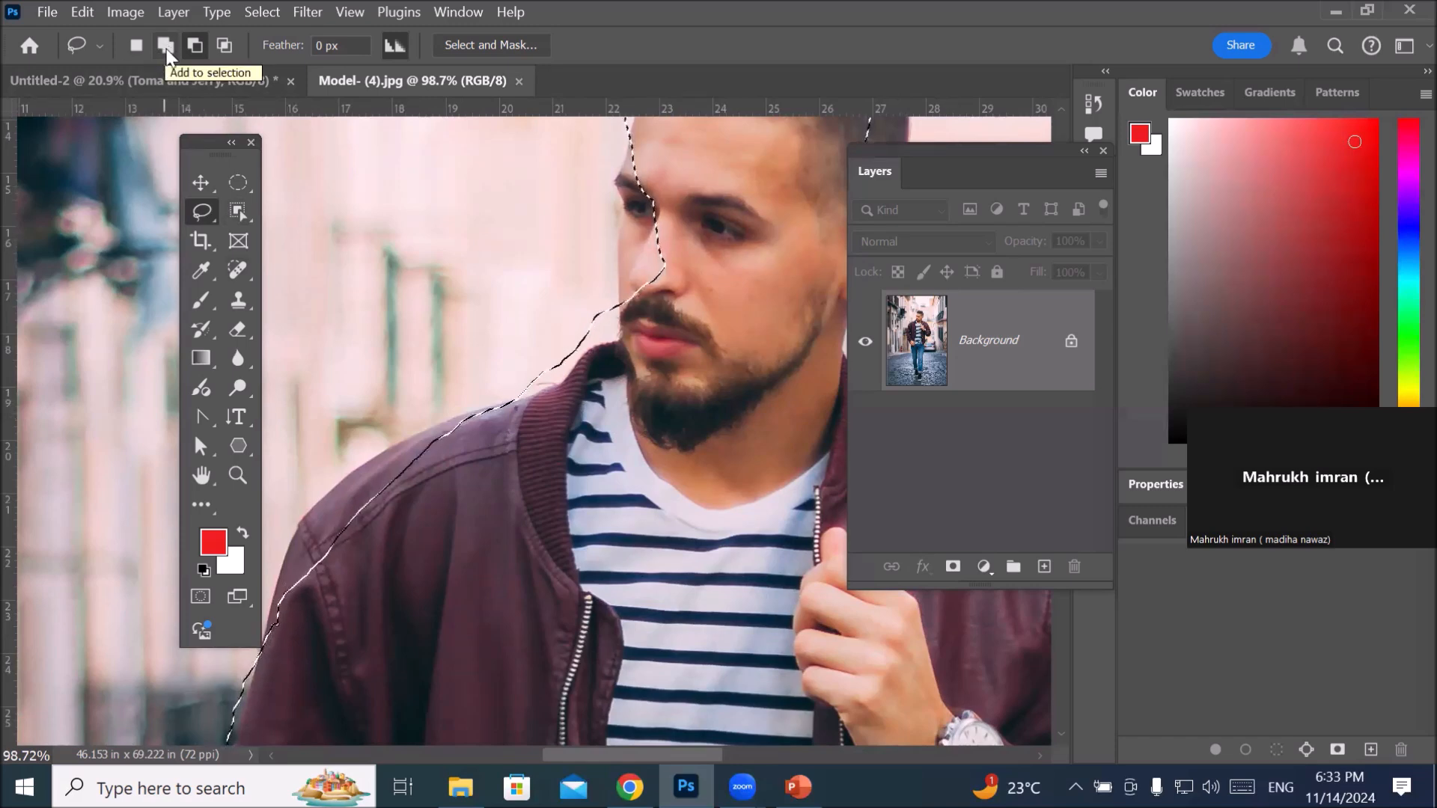
pyautogui.moveTo(201, 146); pyautogui.dragTo(159, 142)
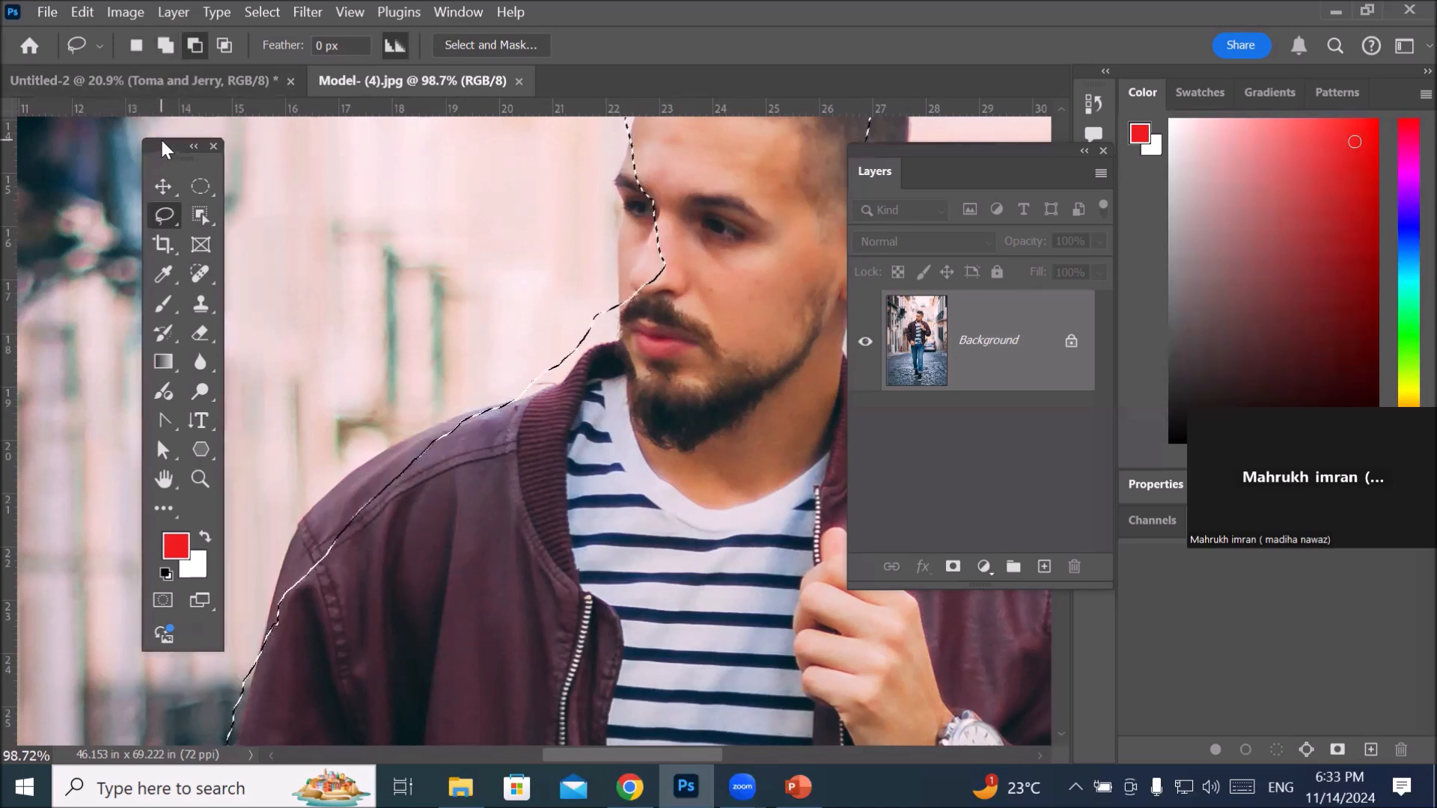
pyautogui.click(163, 43)
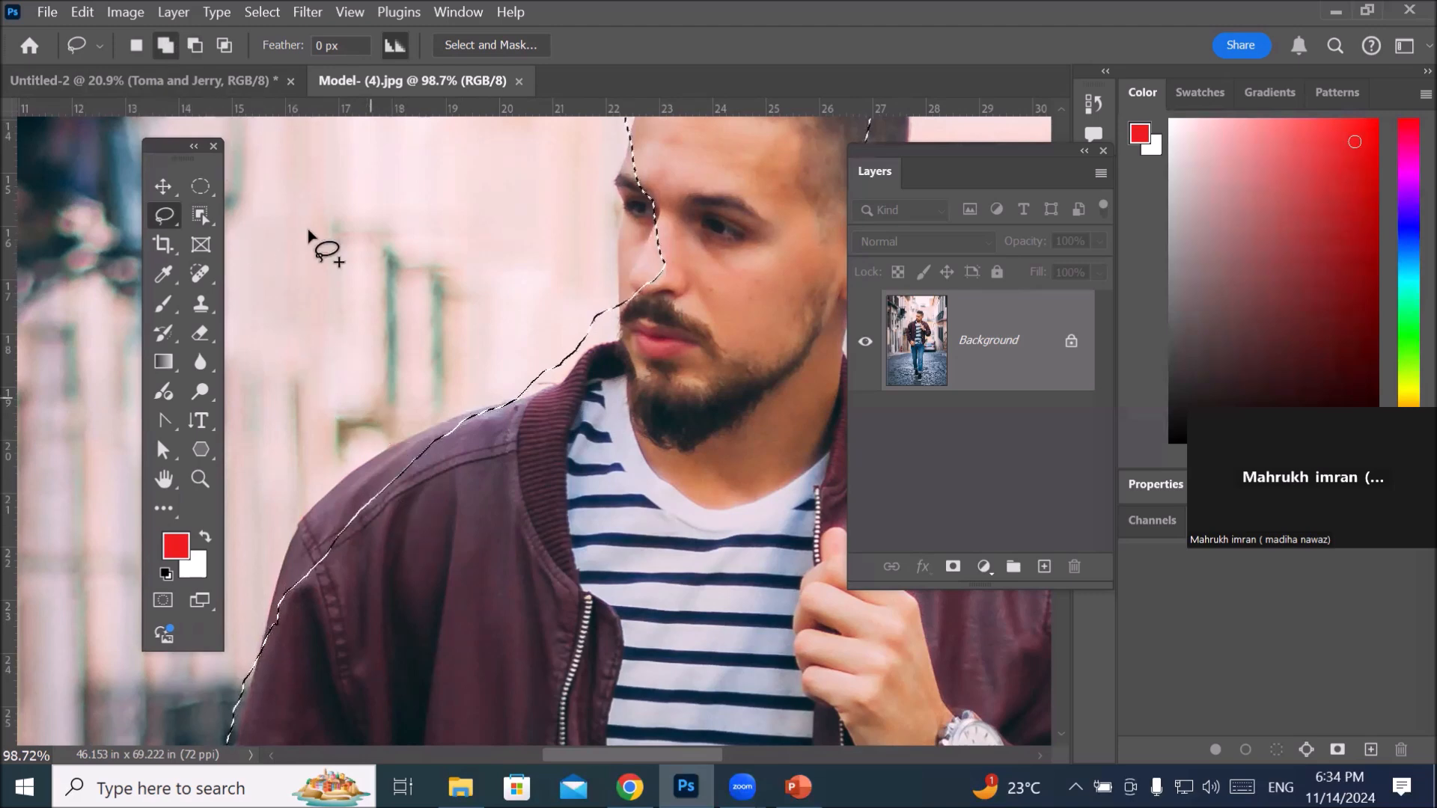
pyautogui.click(193, 45)
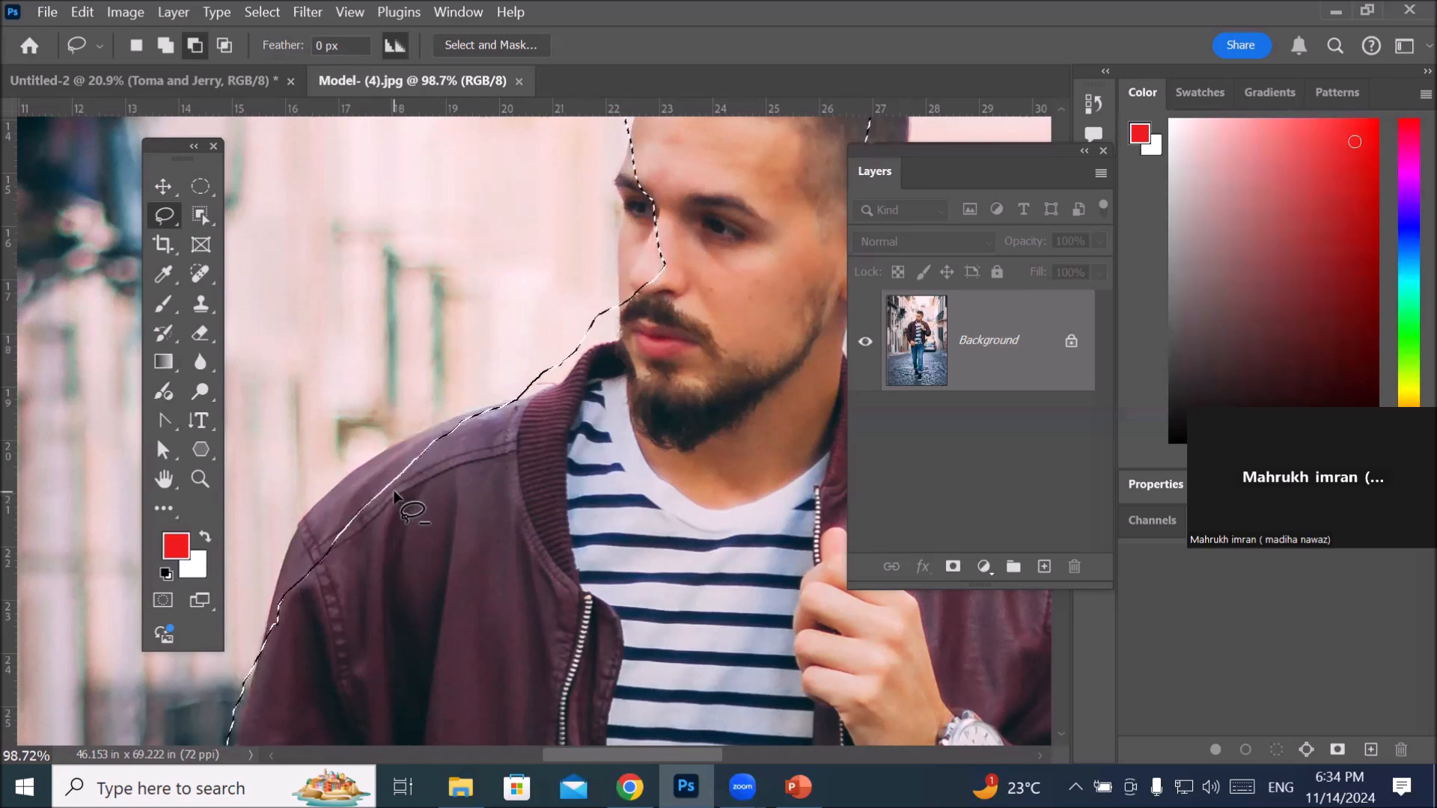
pyautogui.press('shift')
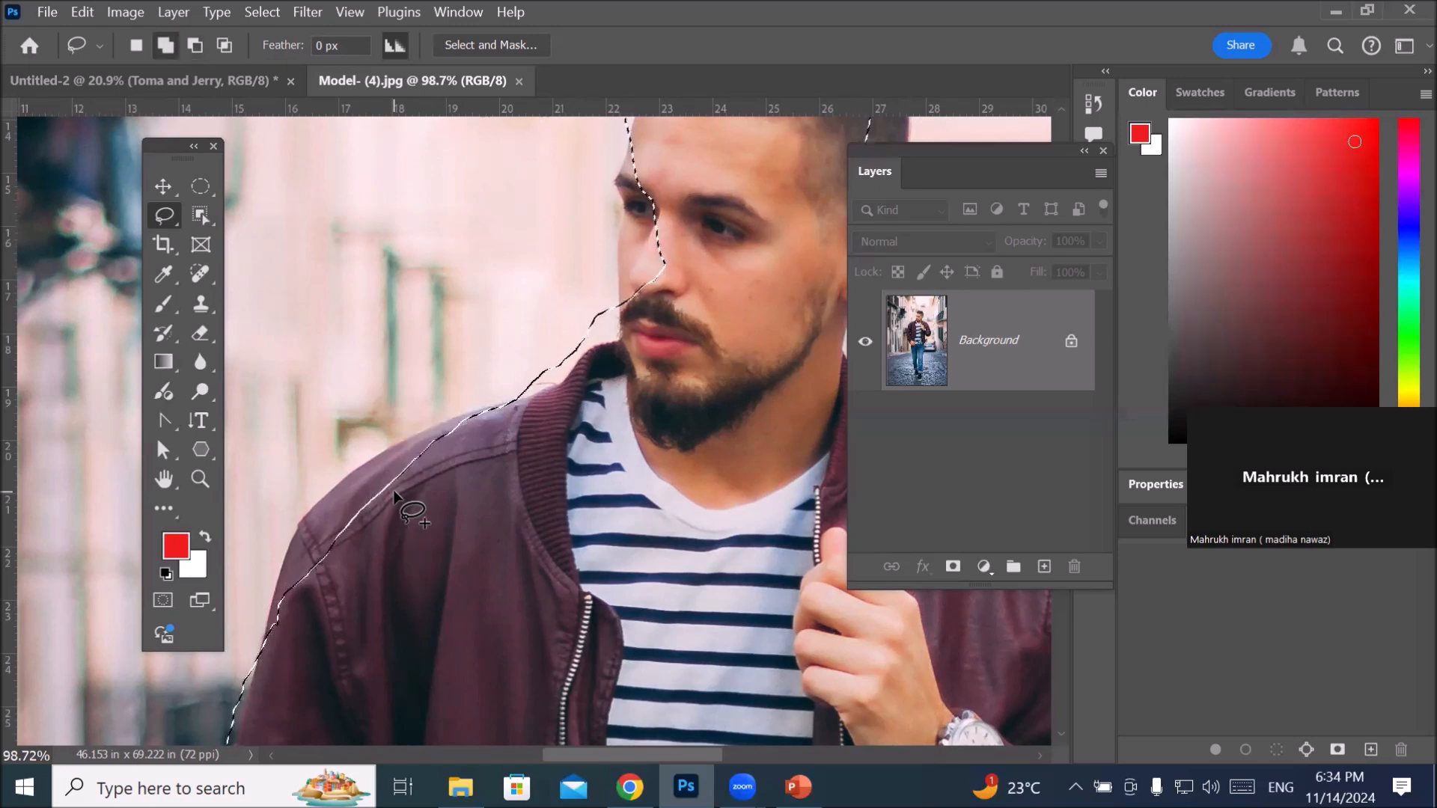
pyautogui.press('alt')
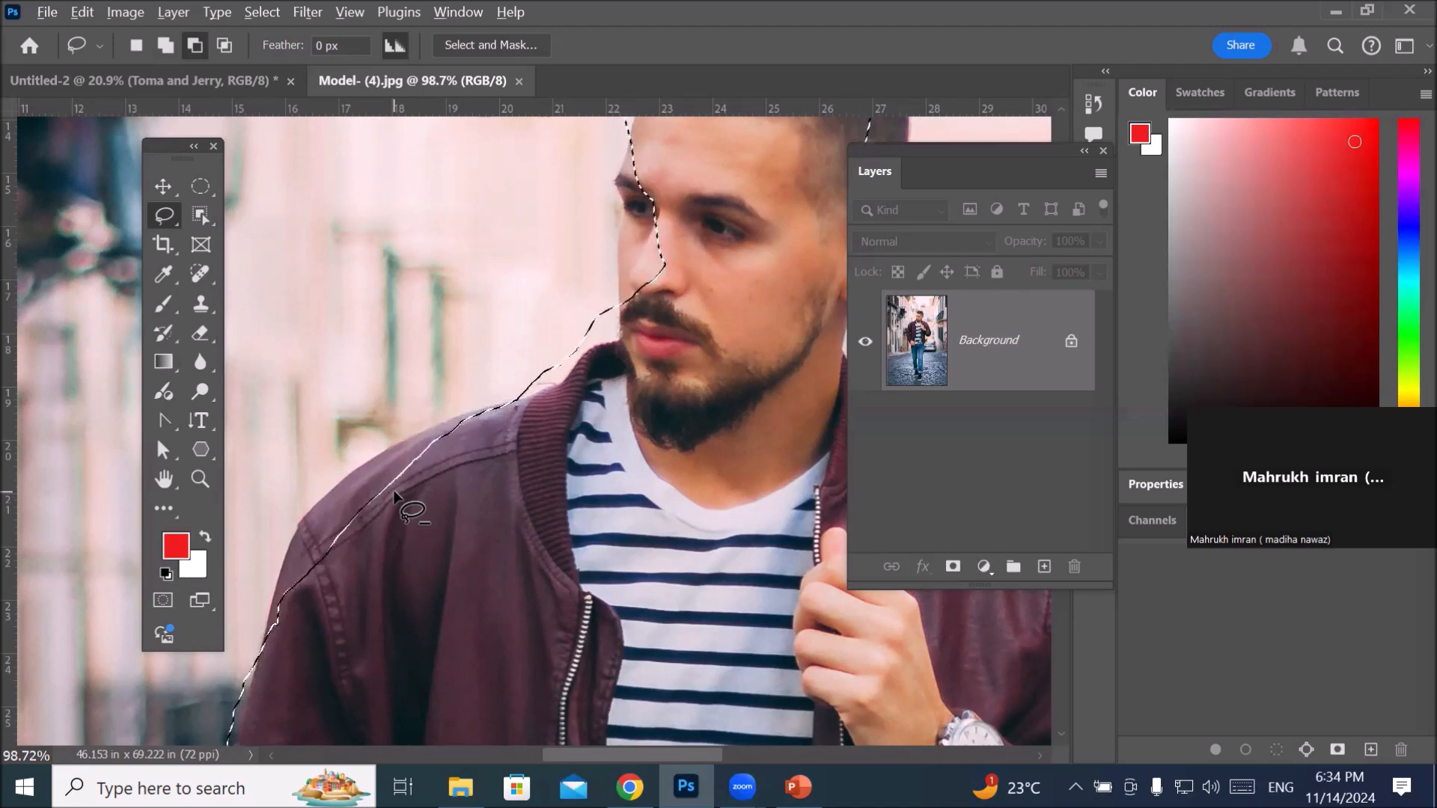
pyautogui.press('shift')
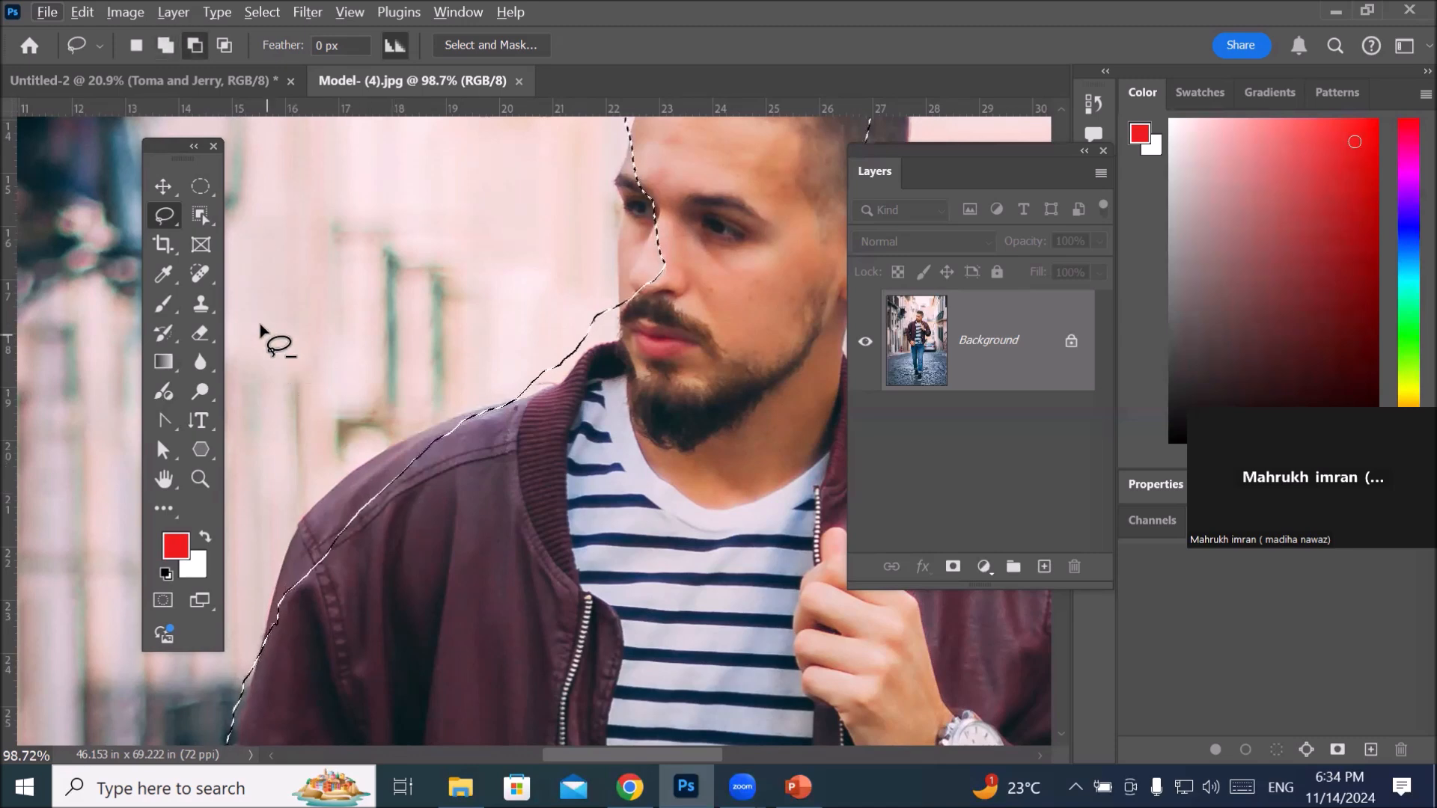
pyautogui.click(137, 45)
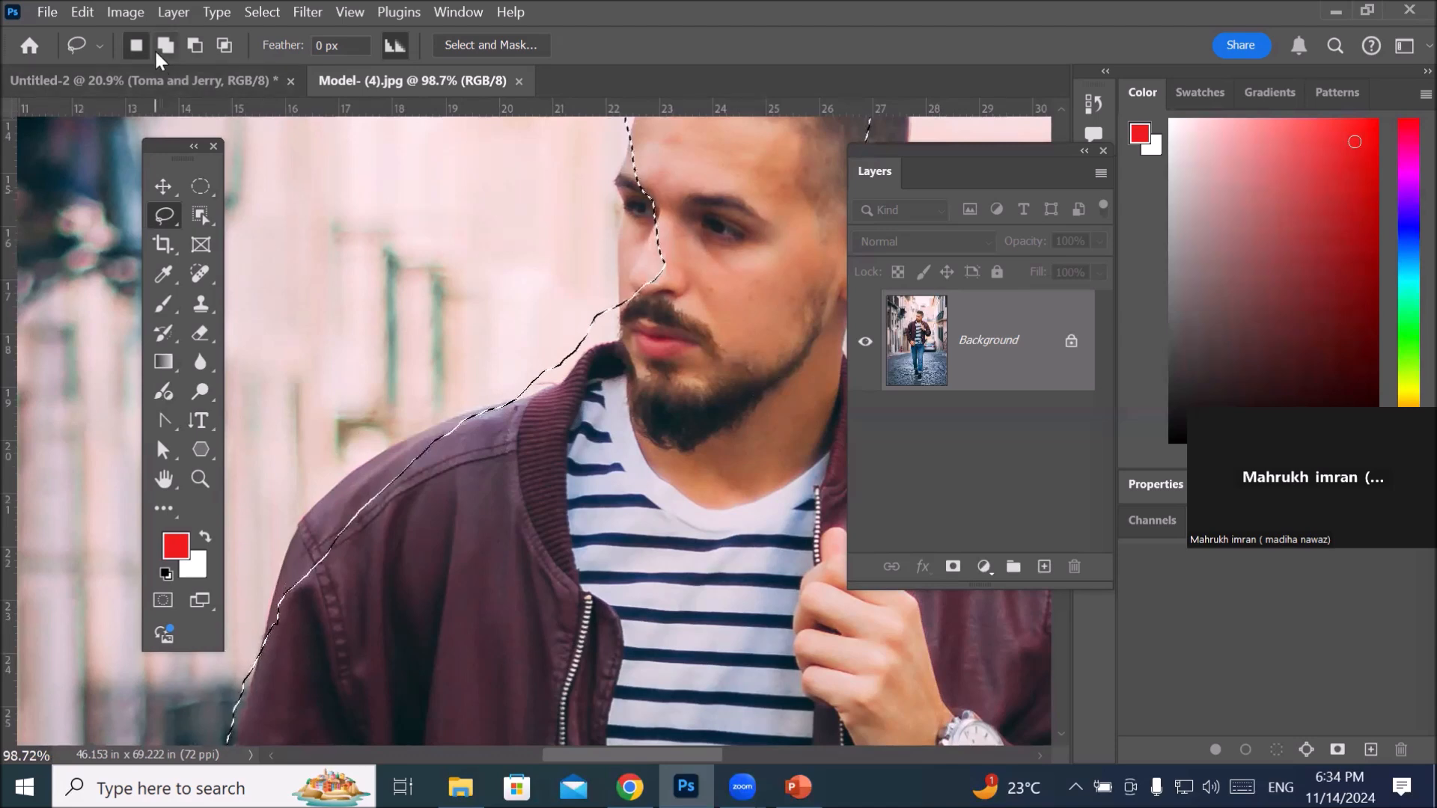
# Step: Add the missed top of the jacket shoulder, from the upper sleeve towards the collar, to the lasso selection
pyautogui.press('shift')
pyautogui.press('shift')
pyautogui.press('shift')
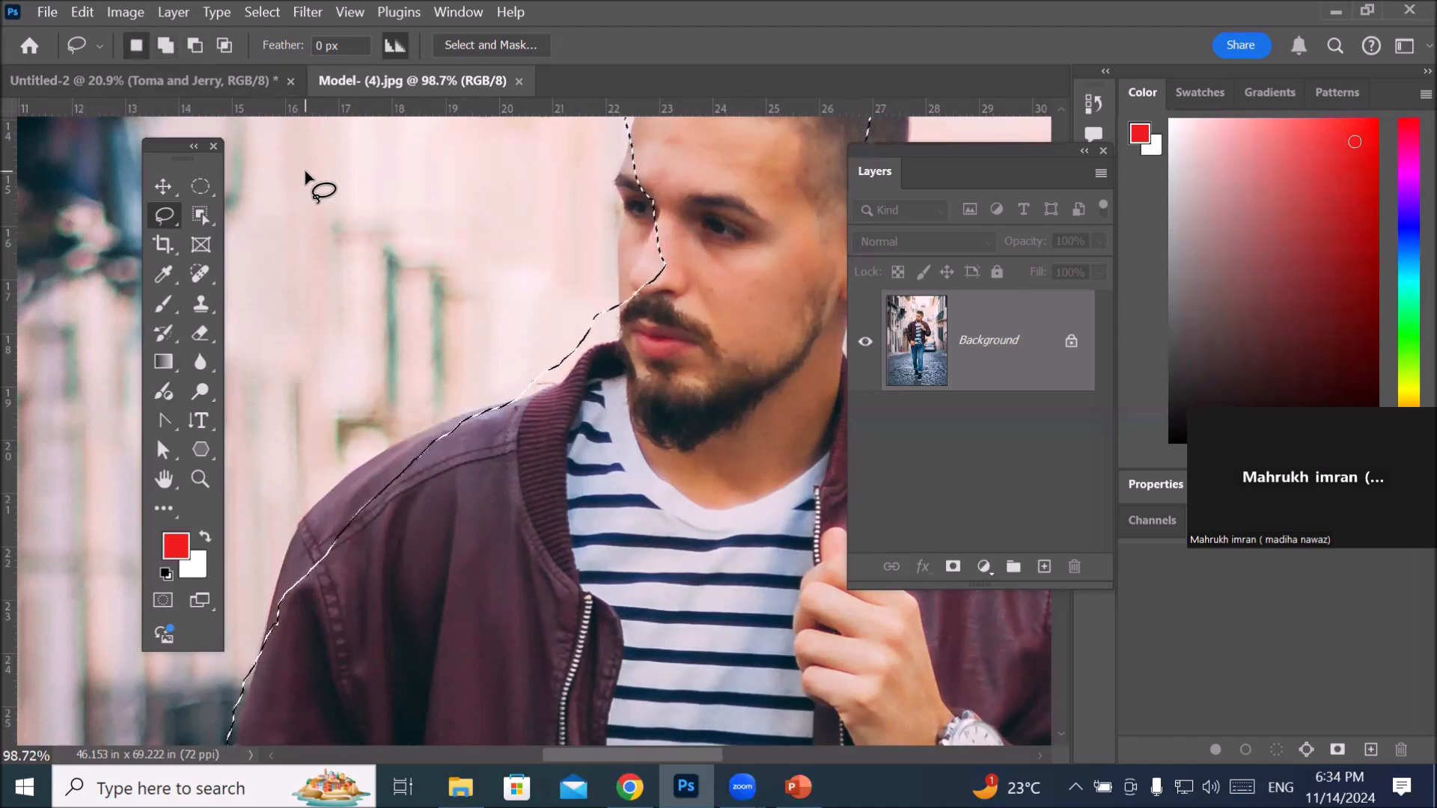
pyautogui.press('alt')
pyautogui.press('alt')
pyautogui.press('shift')
pyautogui.moveTo(475, 410)
pyautogui.mouseDown()
pyautogui.moveTo(326, 481)
pyautogui.moveTo(280, 555)
pyautogui.moveTo(292, 588)
pyautogui.moveTo(326, 598)
pyautogui.moveTo(470, 470)
pyautogui.moveTo(488, 414)
pyautogui.mouseUp()
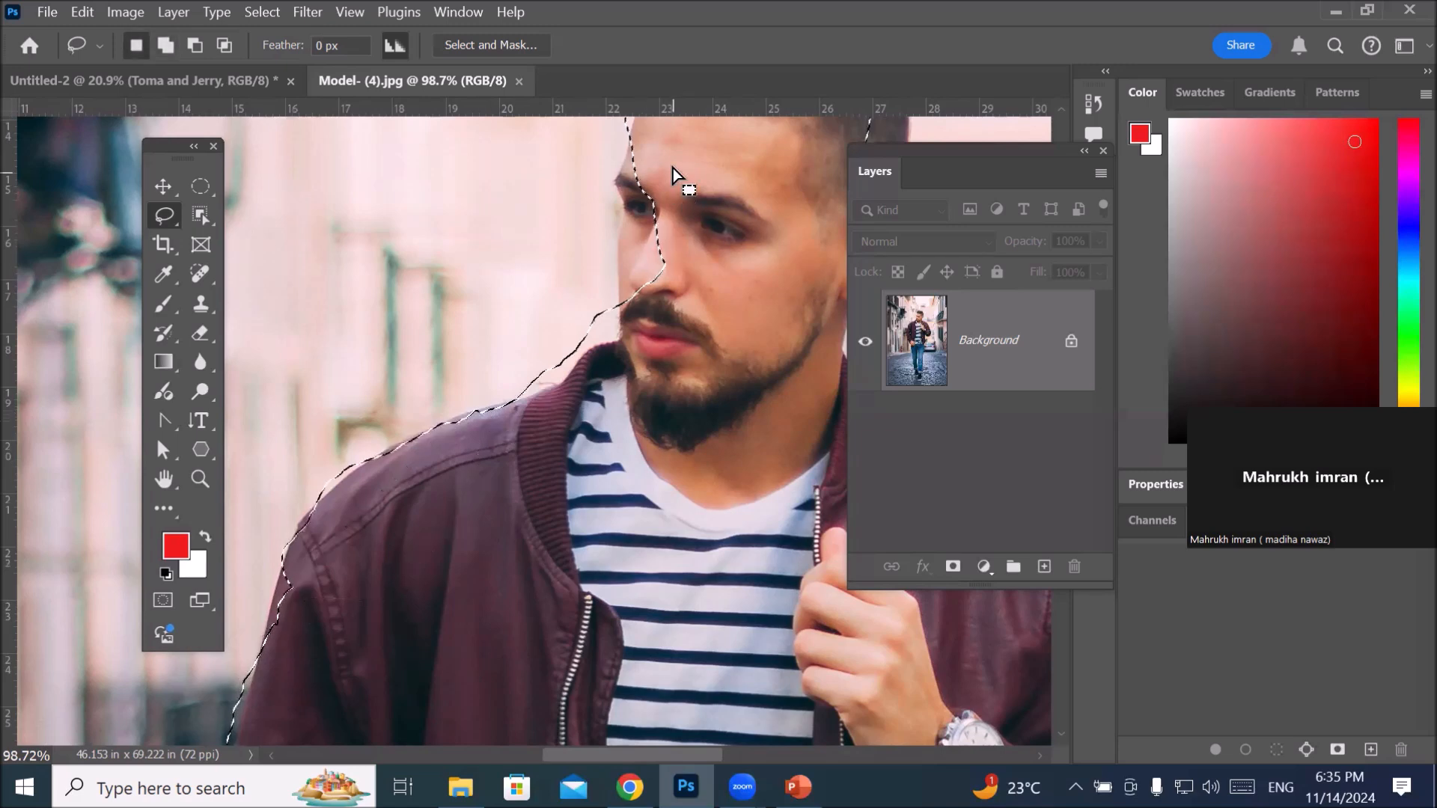
# Step: Add the missed front of the face to the selection and subtract the background wedge between mustache and jacket collar
pyautogui.moveTo(629, 121)
pyautogui.mouseDown()
pyautogui.moveTo(620, 277)
pyautogui.moveTo(665, 276)
pyautogui.mouseUp()
pyautogui.moveTo(648, 196); pyautogui.dragTo(654, 290)
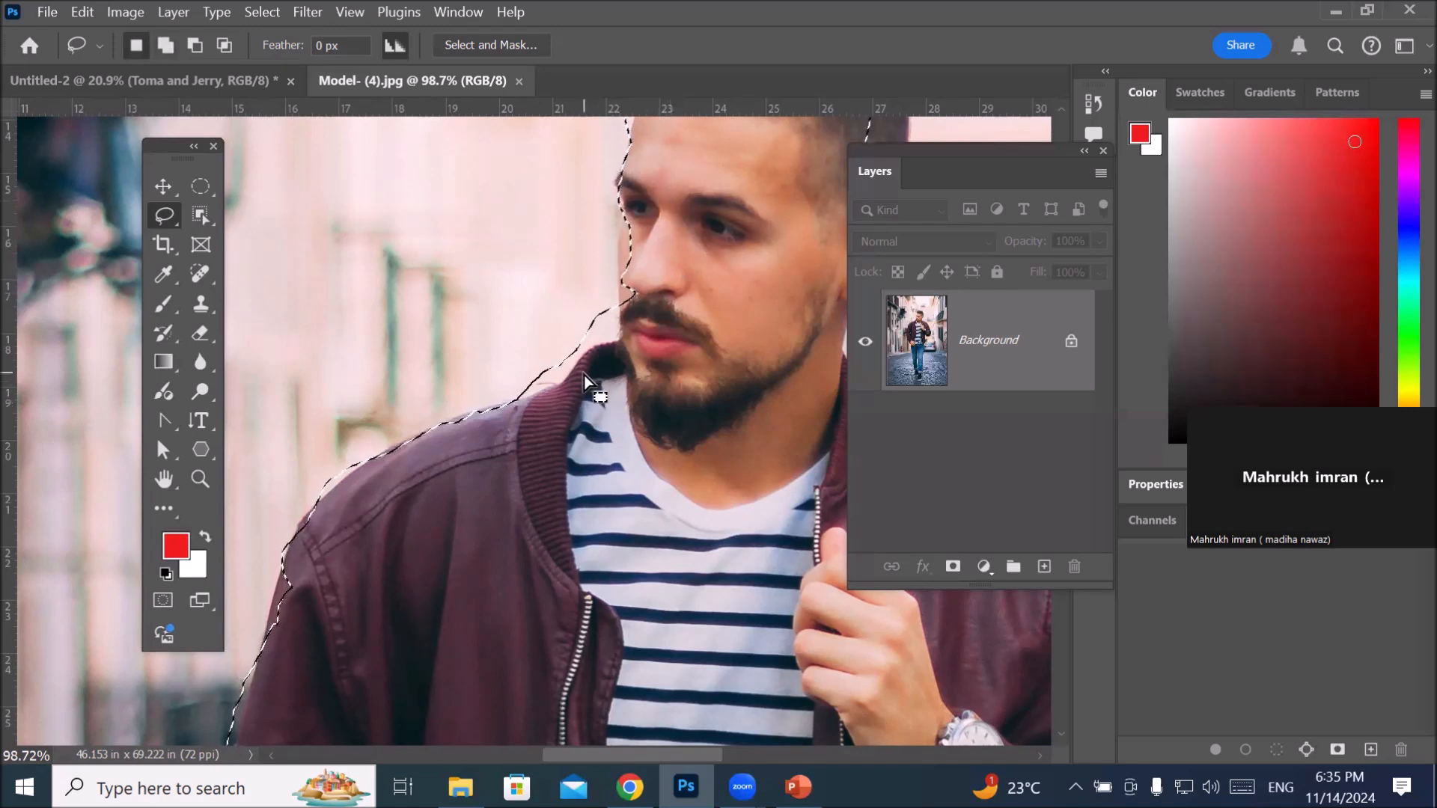
pyautogui.press('alt')
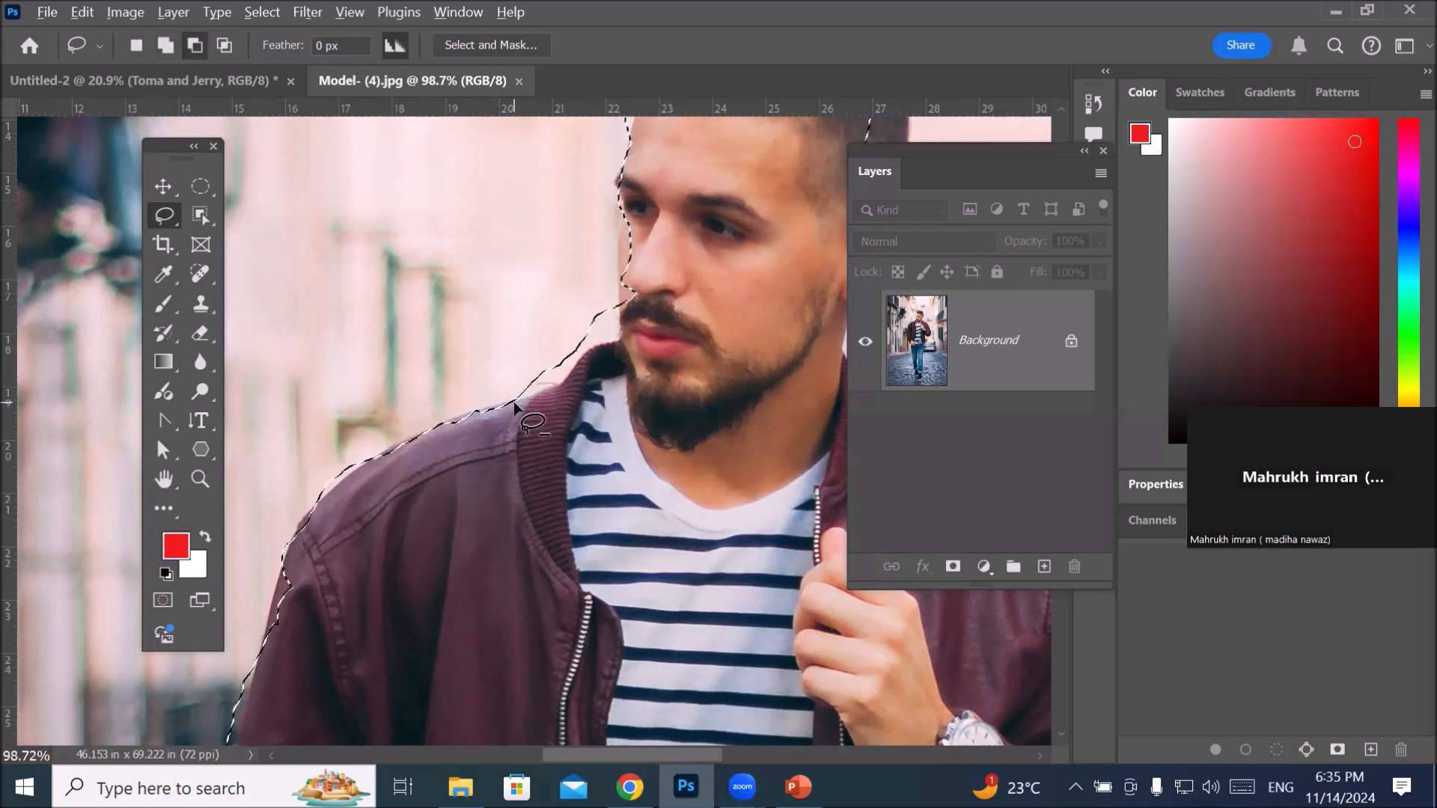
pyautogui.moveTo(570, 373)
pyautogui.mouseDown()
pyautogui.moveTo(632, 351)
pyautogui.moveTo(636, 318)
pyautogui.moveTo(551, 296)
pyautogui.moveTo(532, 385)
pyautogui.moveTo(565, 374)
pyautogui.mouseUp()
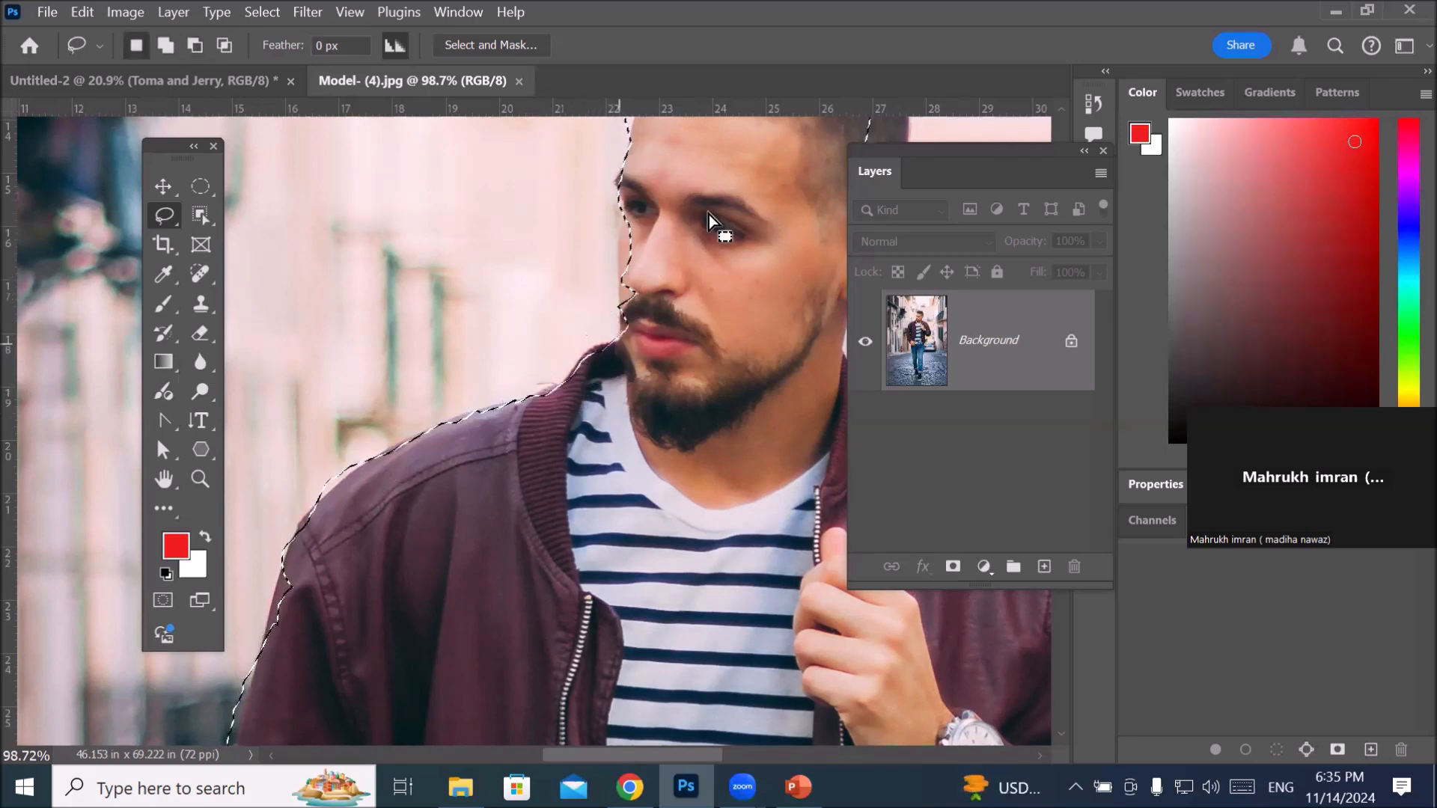
# Step: Subtract the large background area above the man's hair from the selection, following the top of the hair
pyautogui.moveTo(713, 206); pyautogui.dragTo(474, 577)
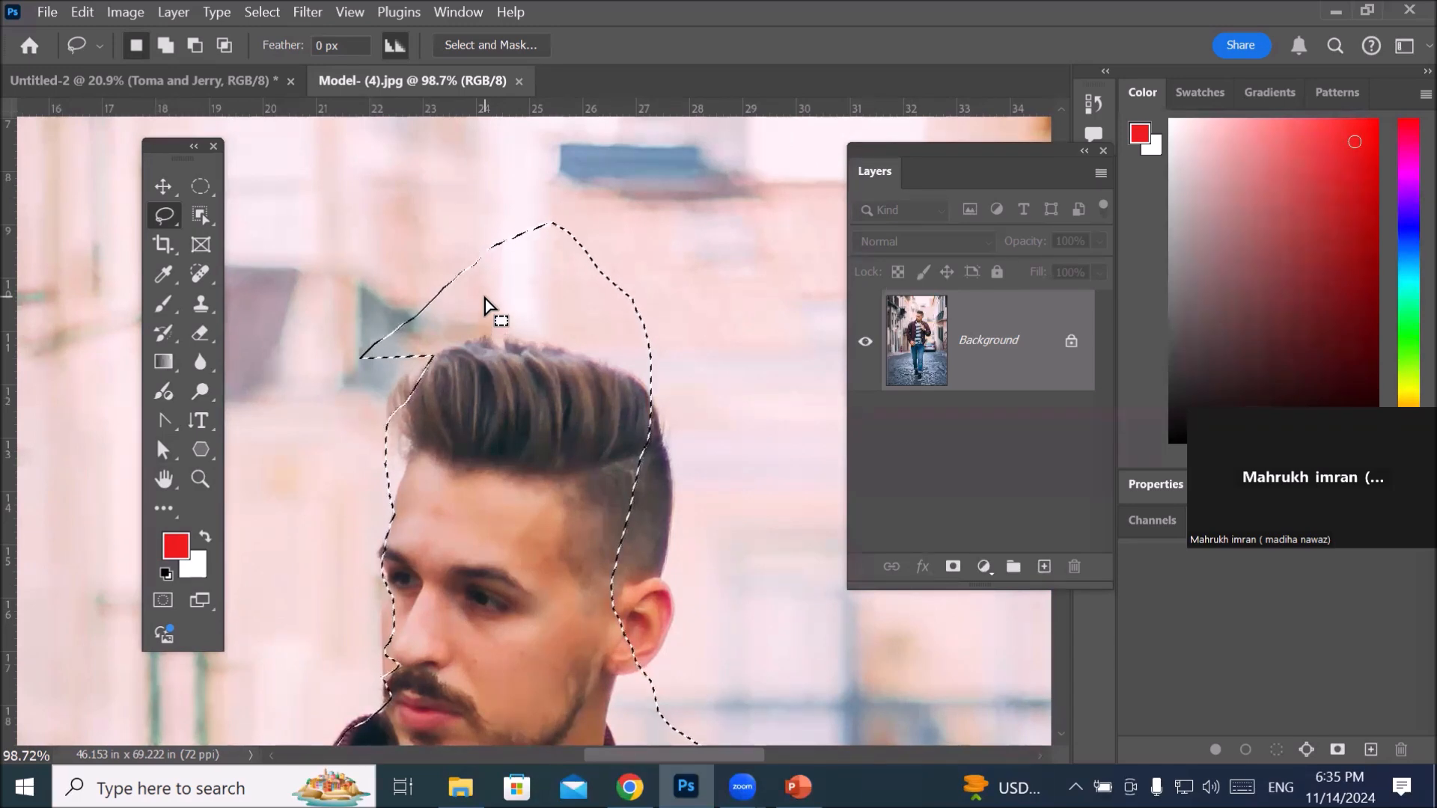
pyautogui.press('alt')
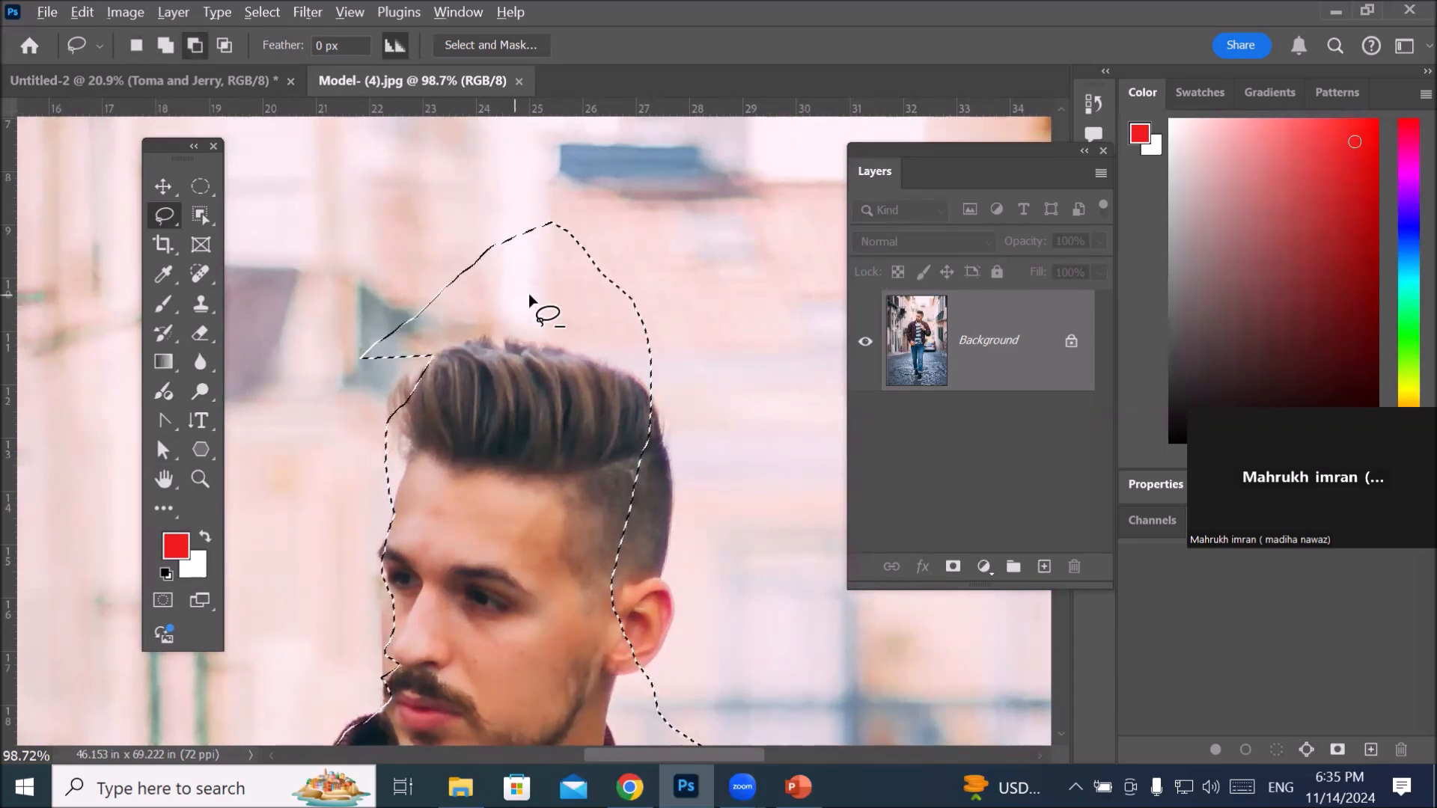
pyautogui.moveTo(653, 387); pyautogui.dragTo(569, 355)
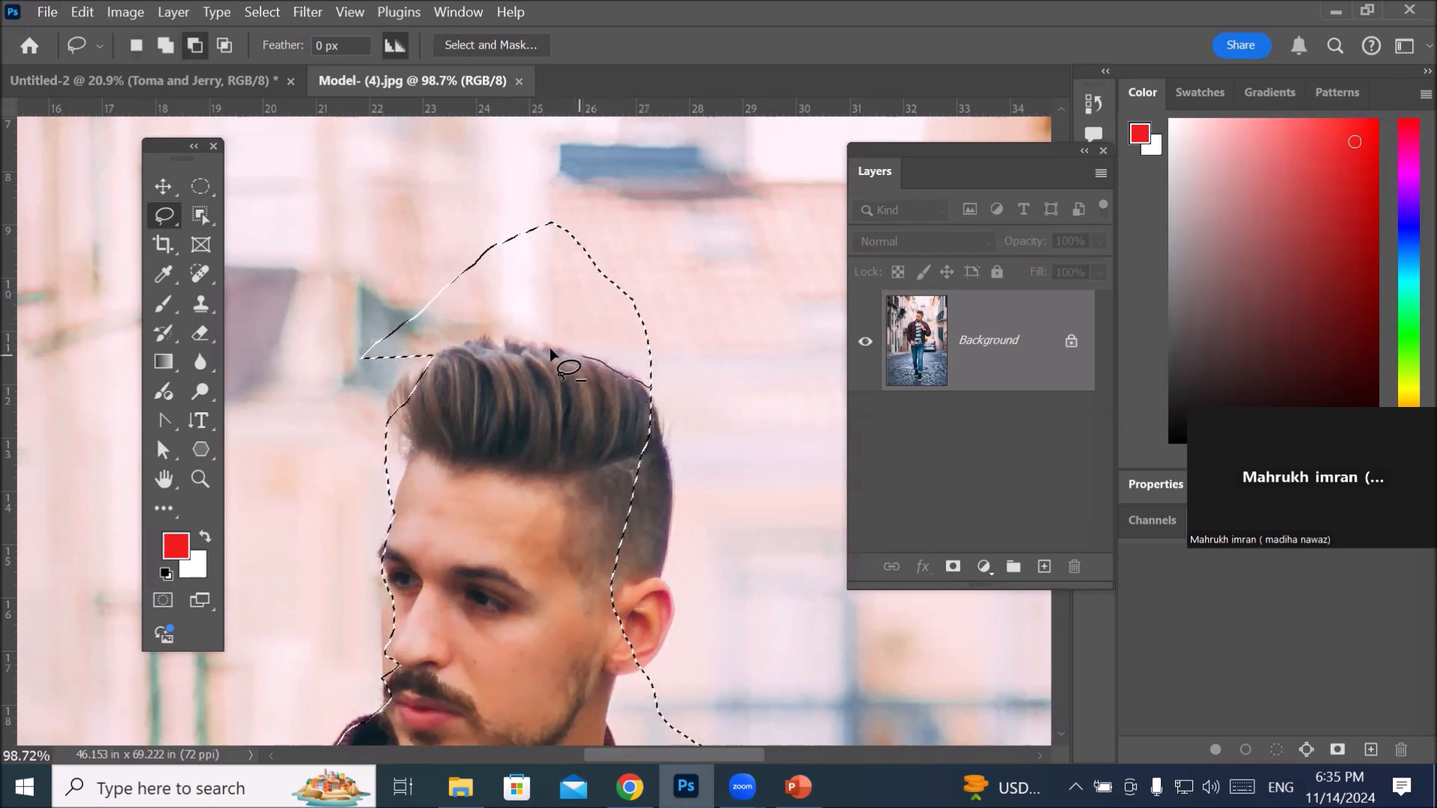
pyautogui.moveTo(356, 335)
pyautogui.mouseDown()
pyautogui.moveTo(431, 204)
pyautogui.moveTo(611, 227)
pyautogui.moveTo(644, 304)
pyautogui.mouseUp()
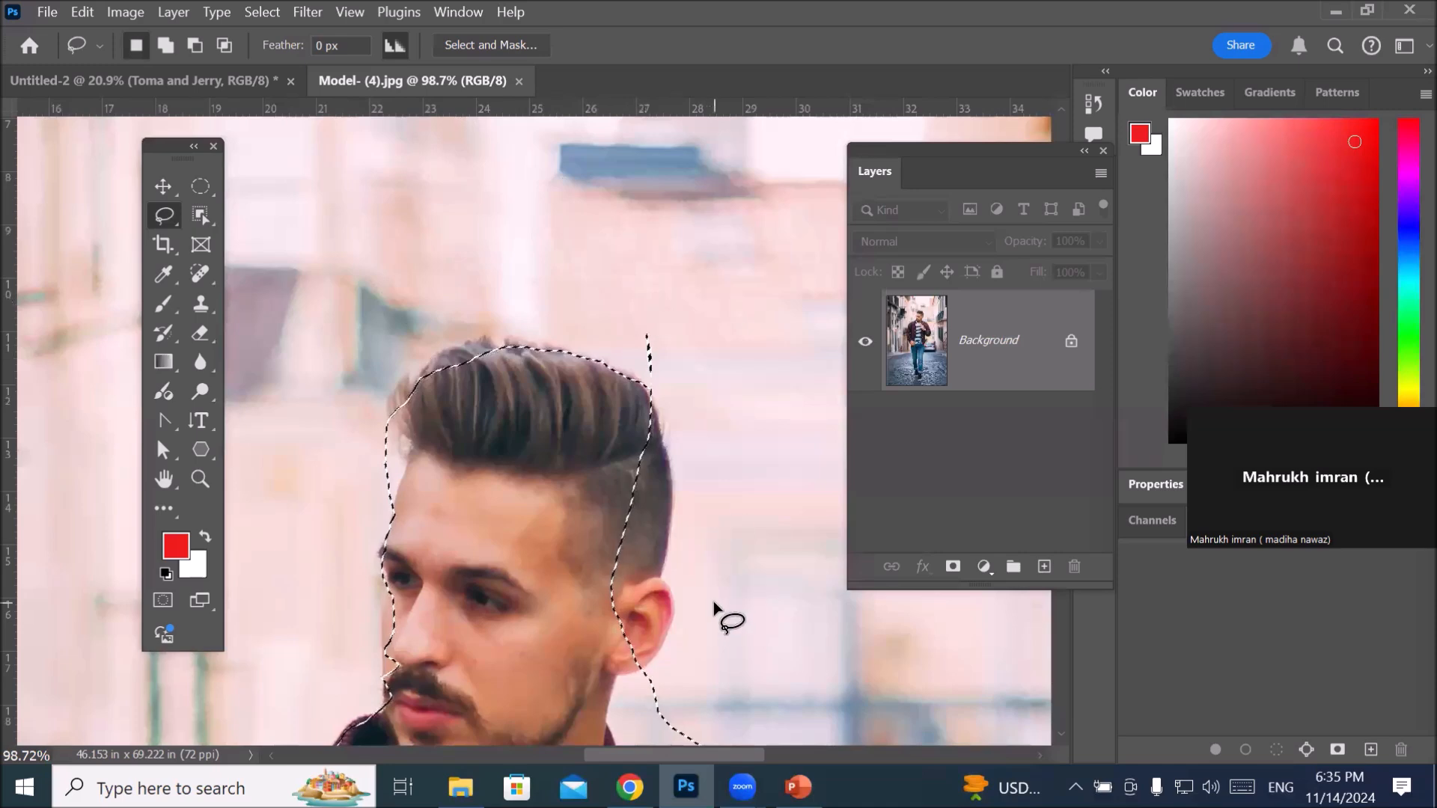
# Step: Add the missed back of the head and the ear to the lasso selection
pyautogui.scroll(4, 715, 599)
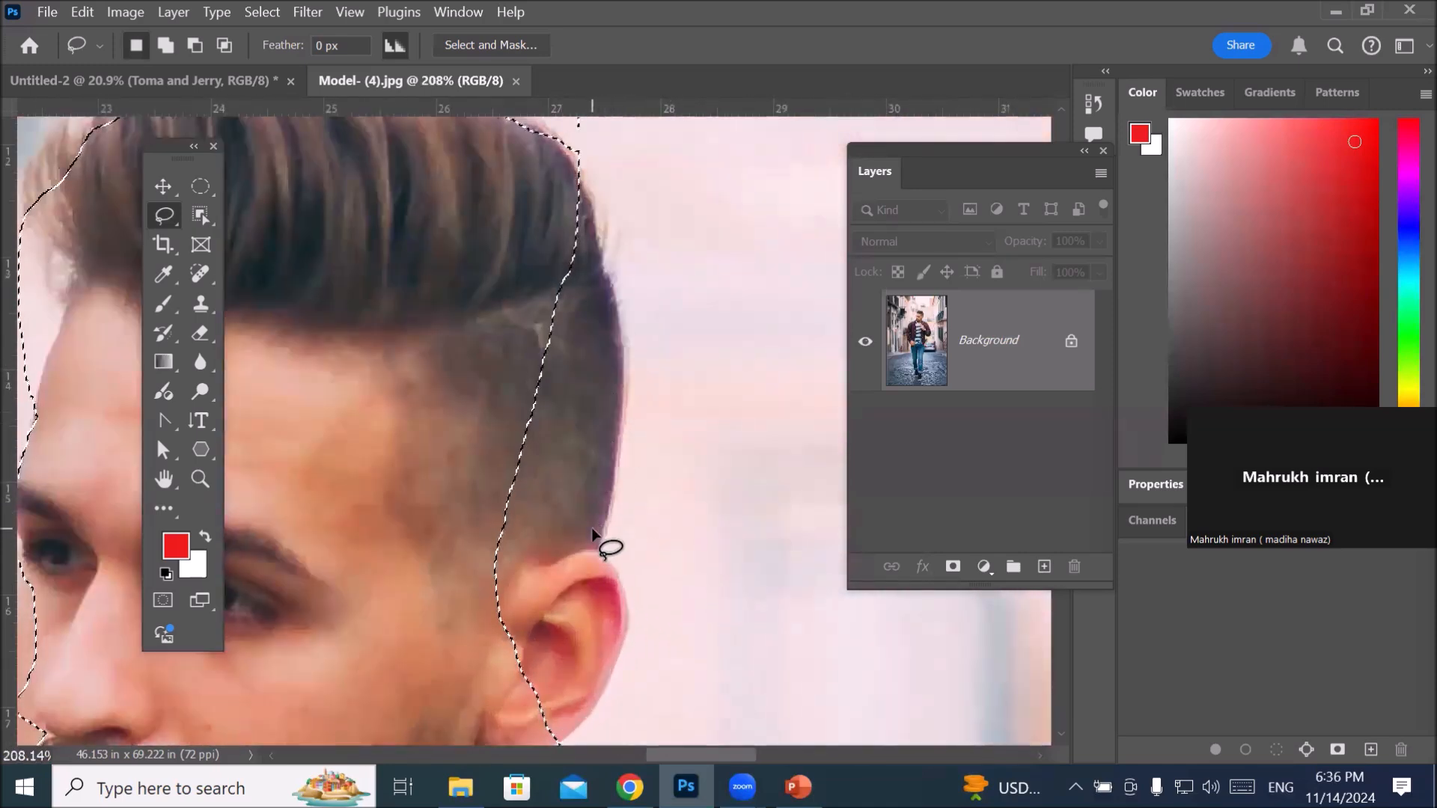
pyautogui.press('shift')
pyautogui.moveTo(583, 193)
pyautogui.mouseDown()
pyautogui.moveTo(629, 299)
pyautogui.moveTo(629, 405)
pyautogui.moveTo(607, 622)
pyautogui.moveTo(578, 737)
pyautogui.moveTo(560, 745)
pyautogui.mouseUp()
pyautogui.moveTo(472, 376); pyautogui.dragTo(529, 317)
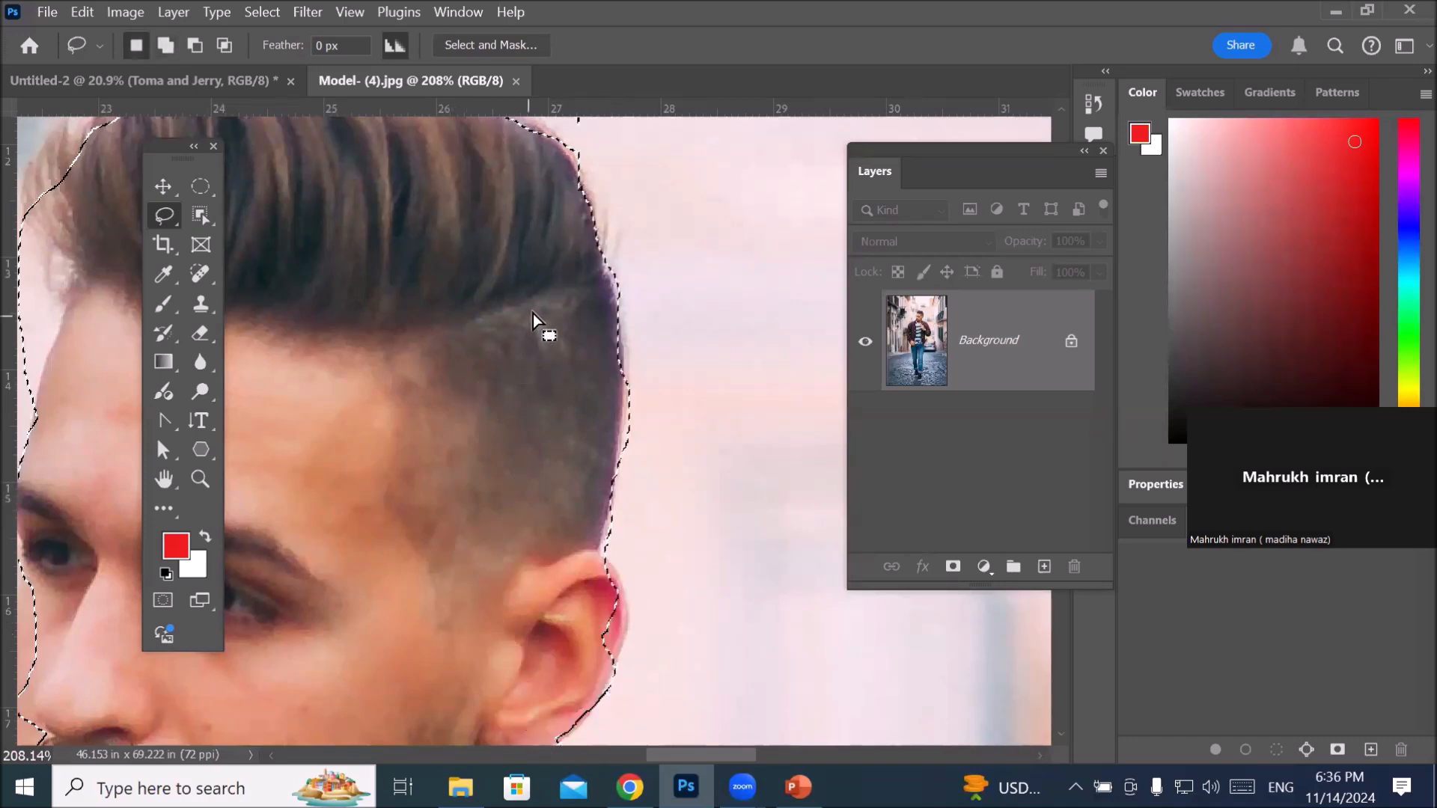
# Step: Subtract the background beside the neck, shoulder and upper arm below the ear, and add back the clipped shoulder edge
pyautogui.scroll(-3, 533, 313)
pyautogui.scroll(-2, 599, 586)
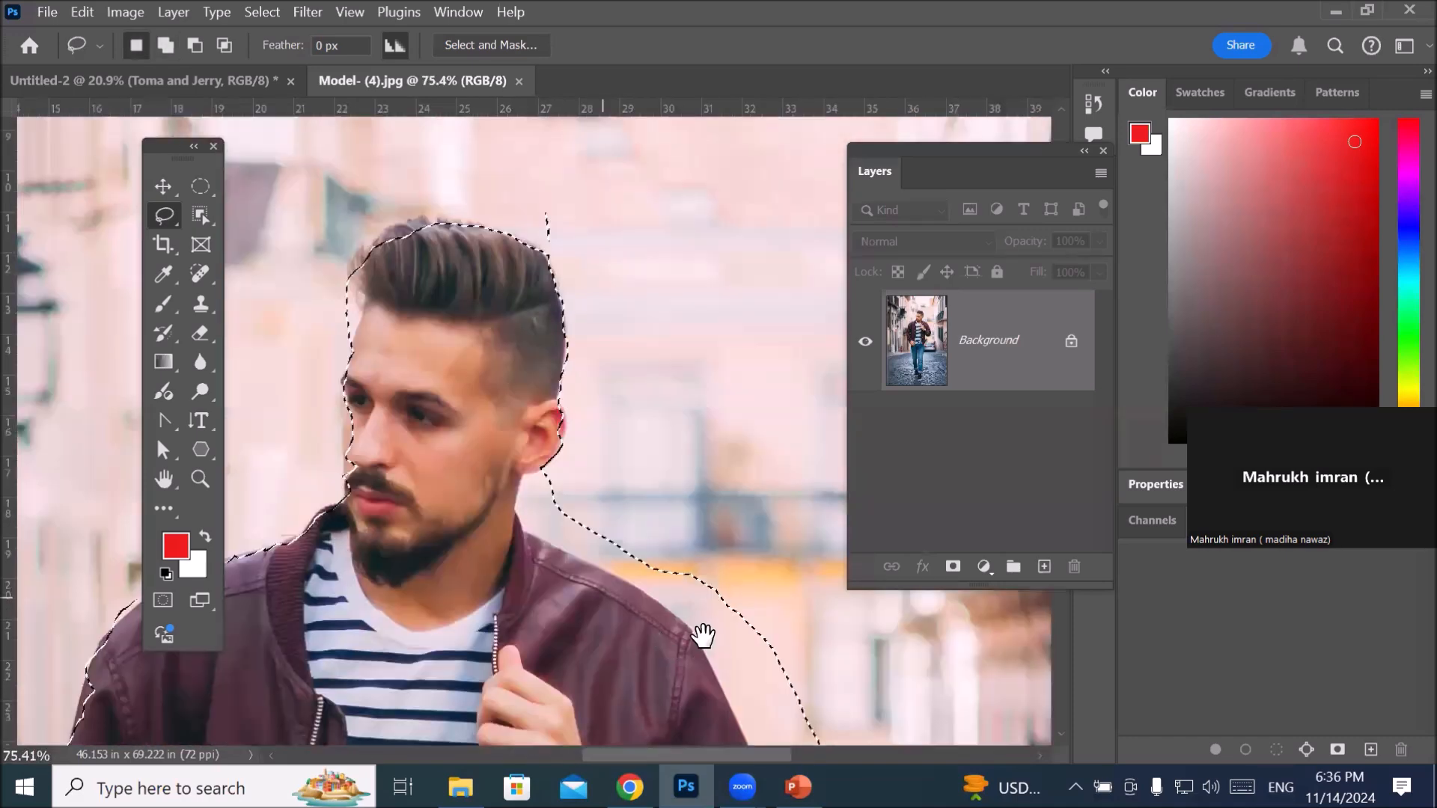
pyautogui.moveTo(568, 504)
pyautogui.mouseDown()
pyautogui.moveTo(537, 435)
pyautogui.moveTo(448, 340)
pyautogui.mouseUp()
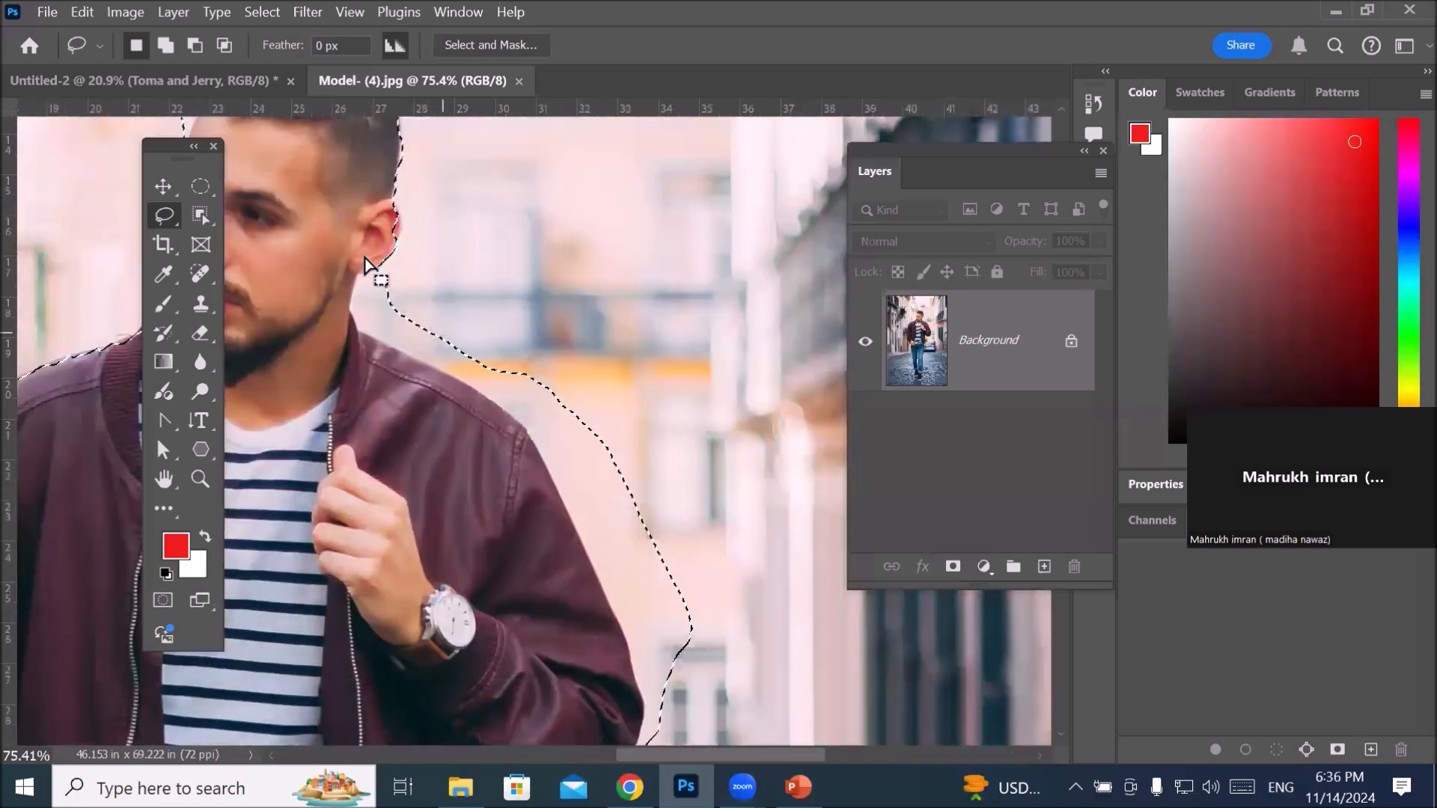
pyautogui.moveTo(380, 269)
pyautogui.mouseDown()
pyautogui.moveTo(357, 279)
pyautogui.moveTo(359, 313)
pyautogui.moveTo(447, 385)
pyautogui.mouseUp()
pyautogui.moveTo(503, 432)
pyautogui.mouseDown()
pyautogui.moveTo(564, 488)
pyautogui.moveTo(638, 677)
pyautogui.moveTo(680, 683)
pyautogui.moveTo(720, 572)
pyautogui.moveTo(632, 352)
pyautogui.moveTo(506, 270)
pyautogui.moveTo(470, 273)
pyautogui.mouseUp()
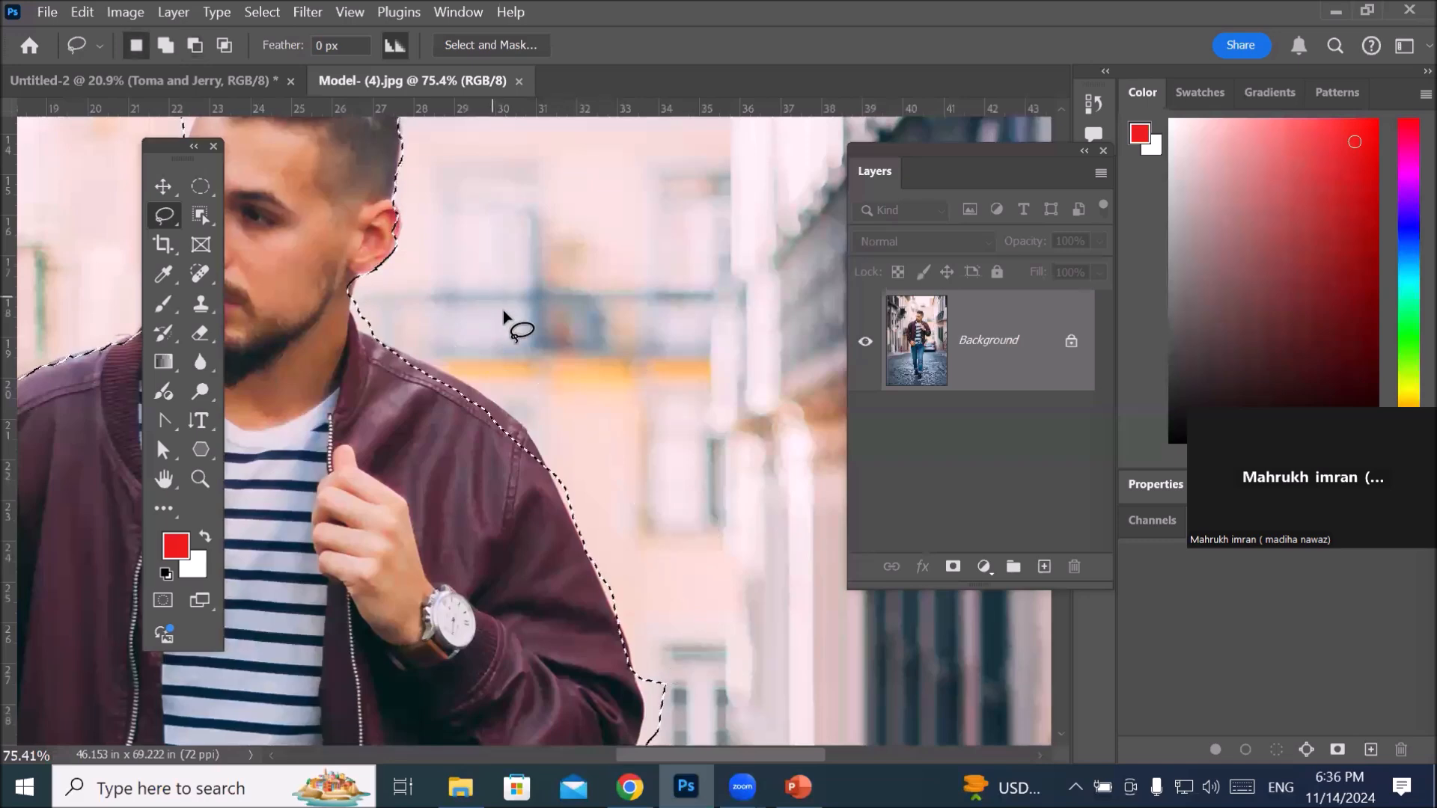
pyautogui.scroll(6, 501, 360)
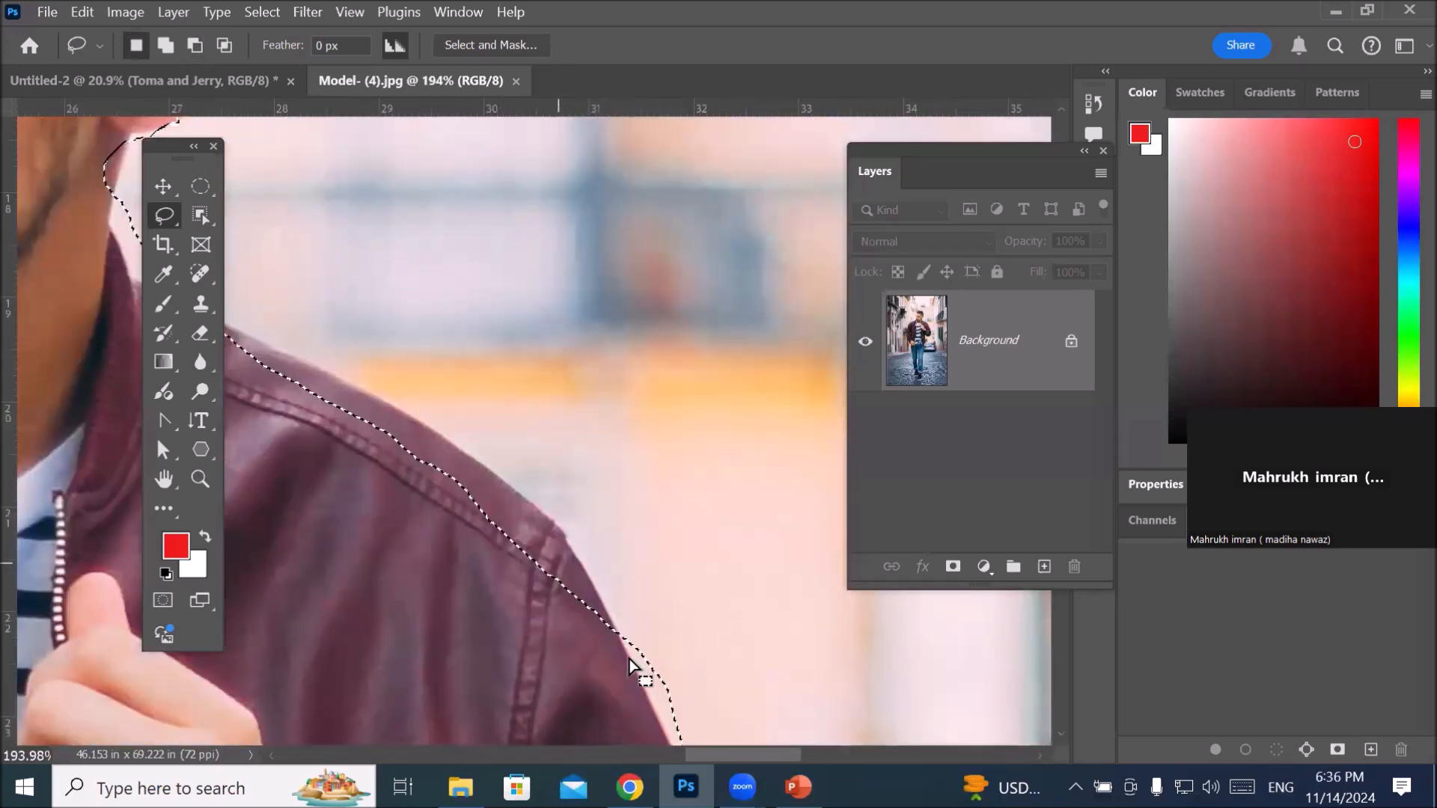
pyautogui.moveTo(620, 628)
pyautogui.mouseDown()
pyautogui.moveTo(494, 472)
pyautogui.moveTo(403, 427)
pyautogui.moveTo(303, 347)
pyautogui.moveTo(259, 361)
pyautogui.mouseUp()
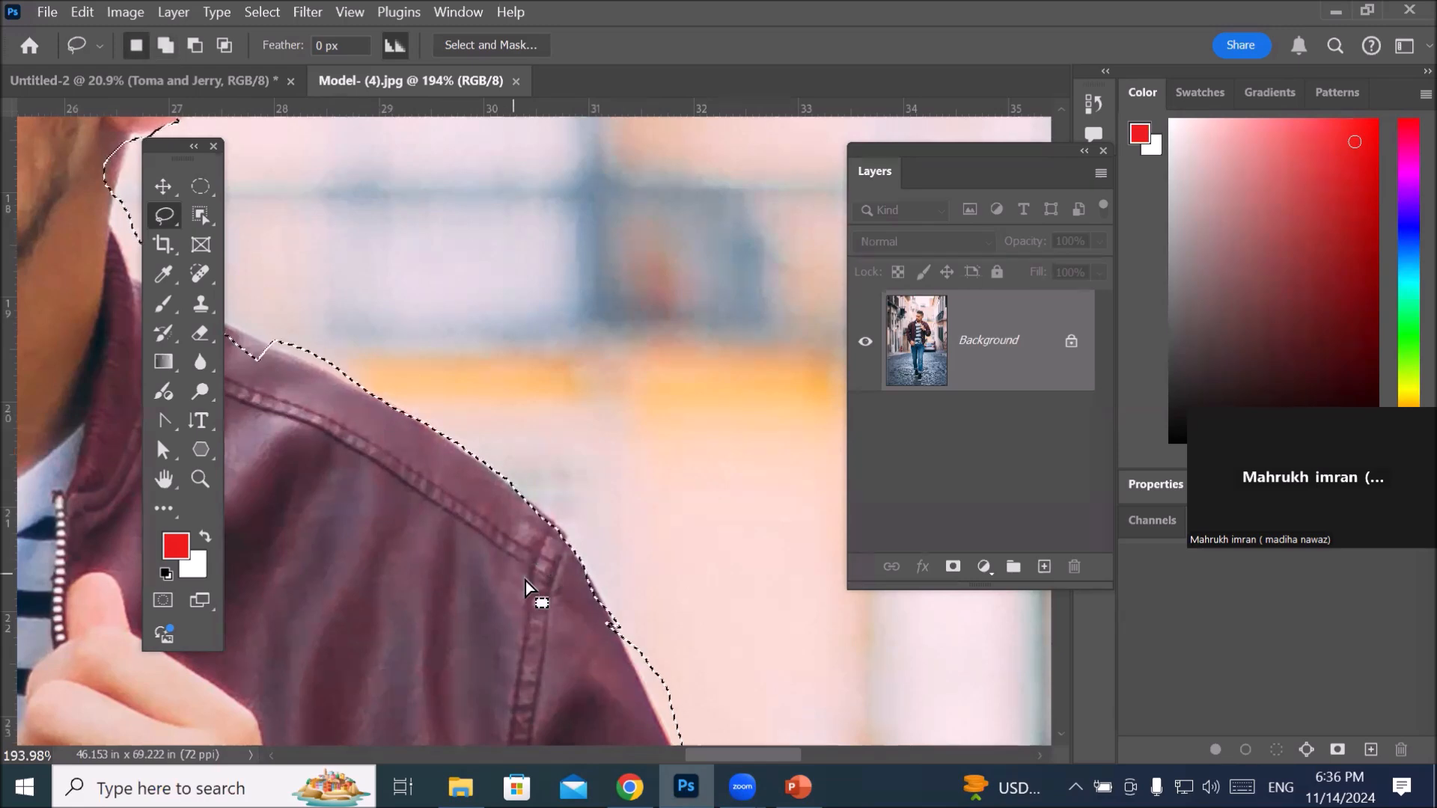
# Step: Subtract the background corner beside the elbow of the arm with the watch from the selection
pyautogui.moveTo(581, 619); pyautogui.dragTo(591, 324)
pyautogui.moveTo(712, 420); pyautogui.dragTo(565, 215)
pyautogui.moveTo(591, 472); pyautogui.dragTo(564, 250)
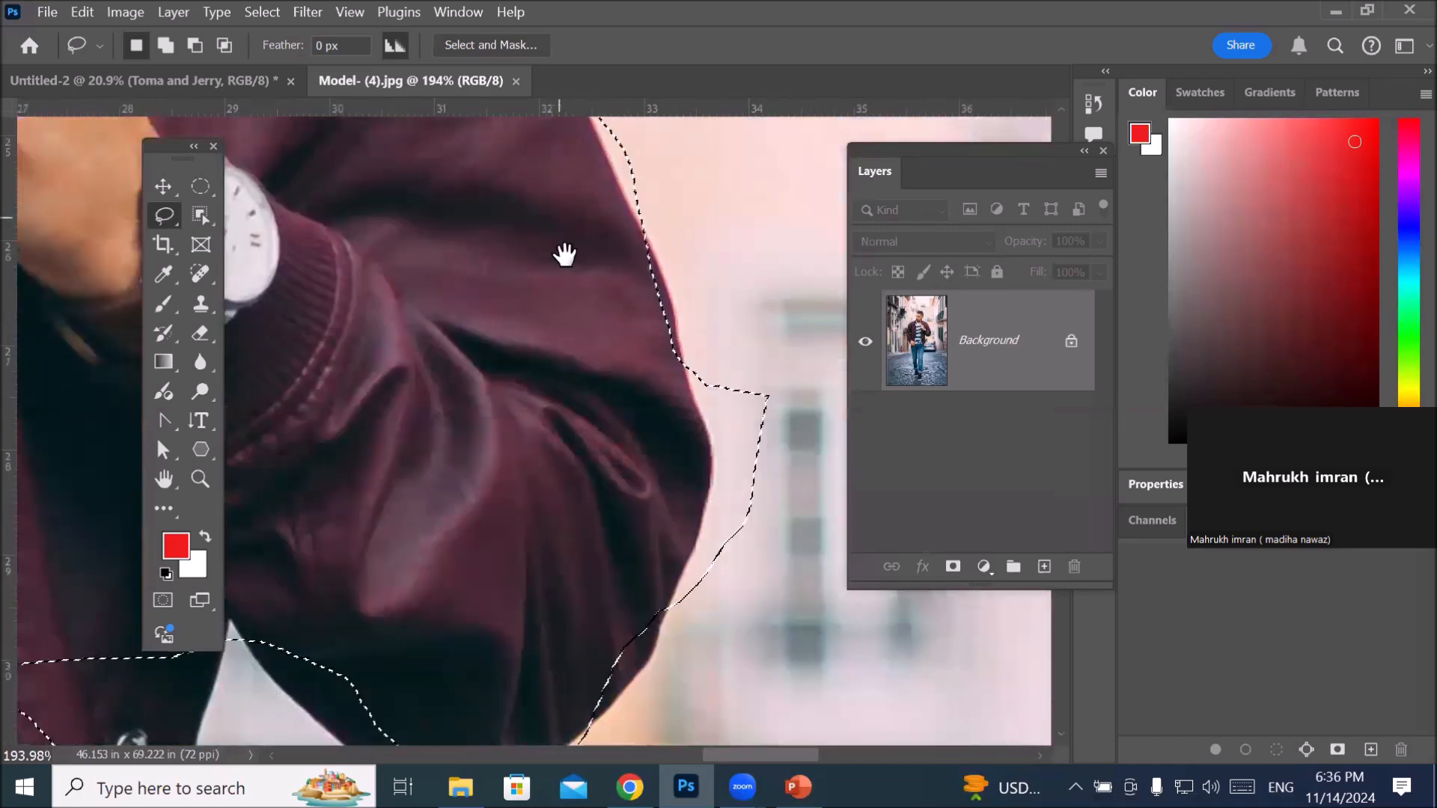
pyautogui.moveTo(526, 451)
pyautogui.mouseDown()
pyautogui.moveTo(449, 510)
pyautogui.moveTo(411, 594)
pyautogui.mouseUp()
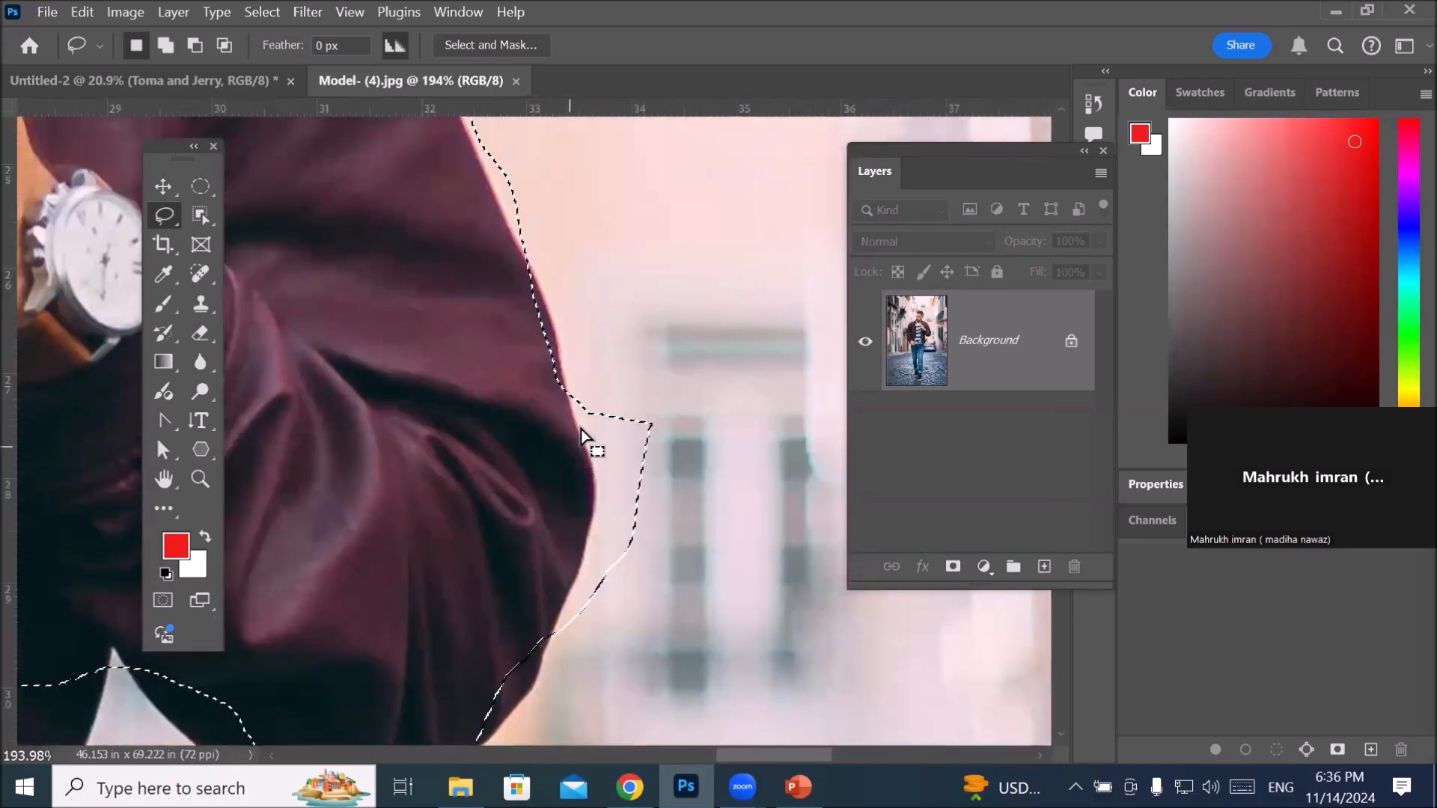
pyautogui.moveTo(569, 394)
pyautogui.mouseDown()
pyautogui.moveTo(600, 474)
pyautogui.moveTo(569, 535)
pyautogui.moveTo(549, 638)
pyautogui.moveTo(639, 660)
pyautogui.moveTo(730, 417)
pyautogui.moveTo(573, 331)
pyautogui.mouseUp()
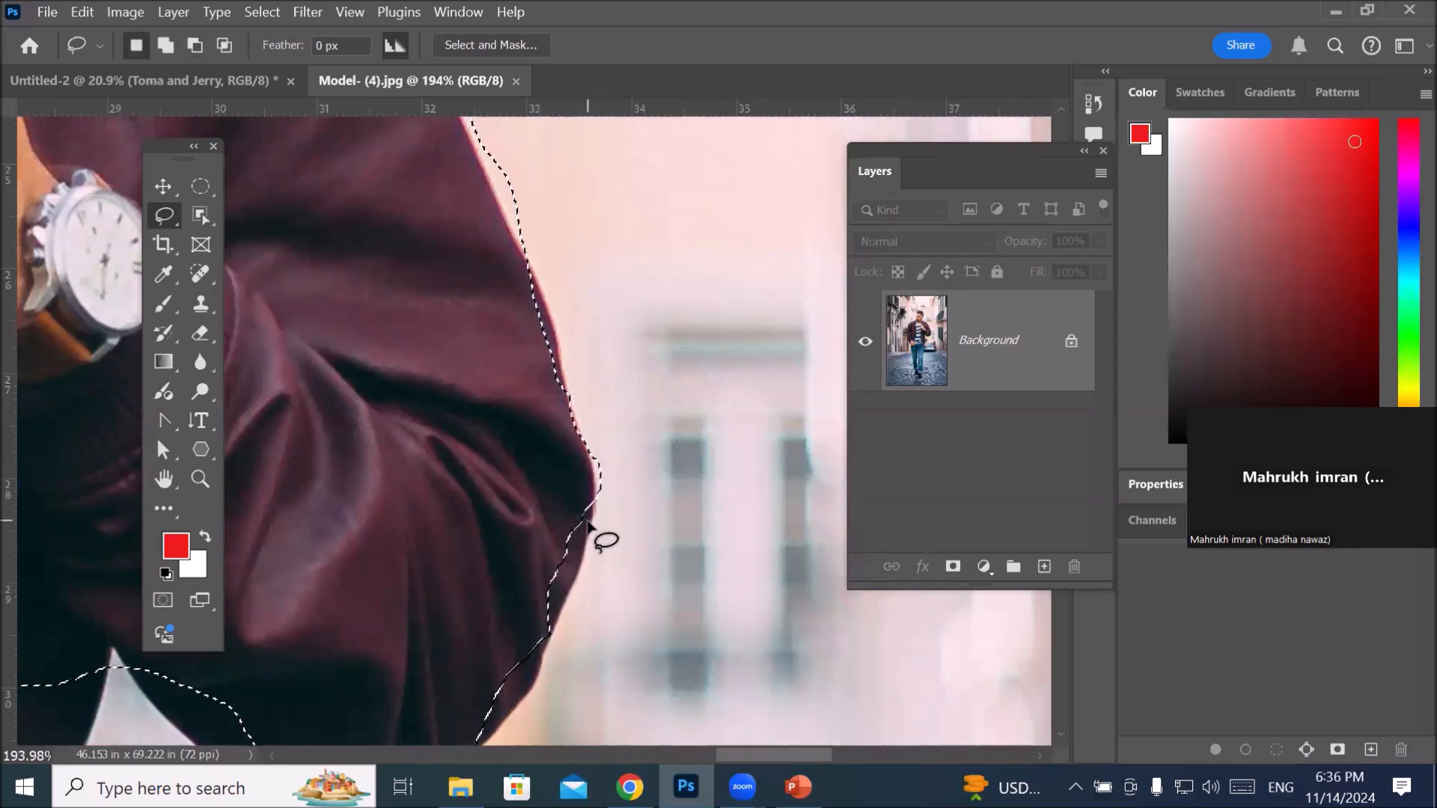
# Step: Add the missed outer edge of the elbow and the underside of the bent sleeve to the selection
pyautogui.moveTo(593, 522)
pyautogui.mouseDown()
pyautogui.moveTo(551, 620)
pyautogui.moveTo(563, 500)
pyautogui.moveTo(573, 509)
pyautogui.mouseUp()
pyautogui.moveTo(576, 599)
pyautogui.mouseDown()
pyautogui.moveTo(590, 633)
pyautogui.moveTo(642, 385)
pyautogui.moveTo(600, 487)
pyautogui.moveTo(546, 529)
pyautogui.moveTo(609, 401)
pyautogui.moveTo(563, 533)
pyautogui.moveTo(518, 537)
pyautogui.mouseUp()
pyautogui.press('shift')
pyautogui.moveTo(408, 516); pyautogui.dragTo(628, 527)
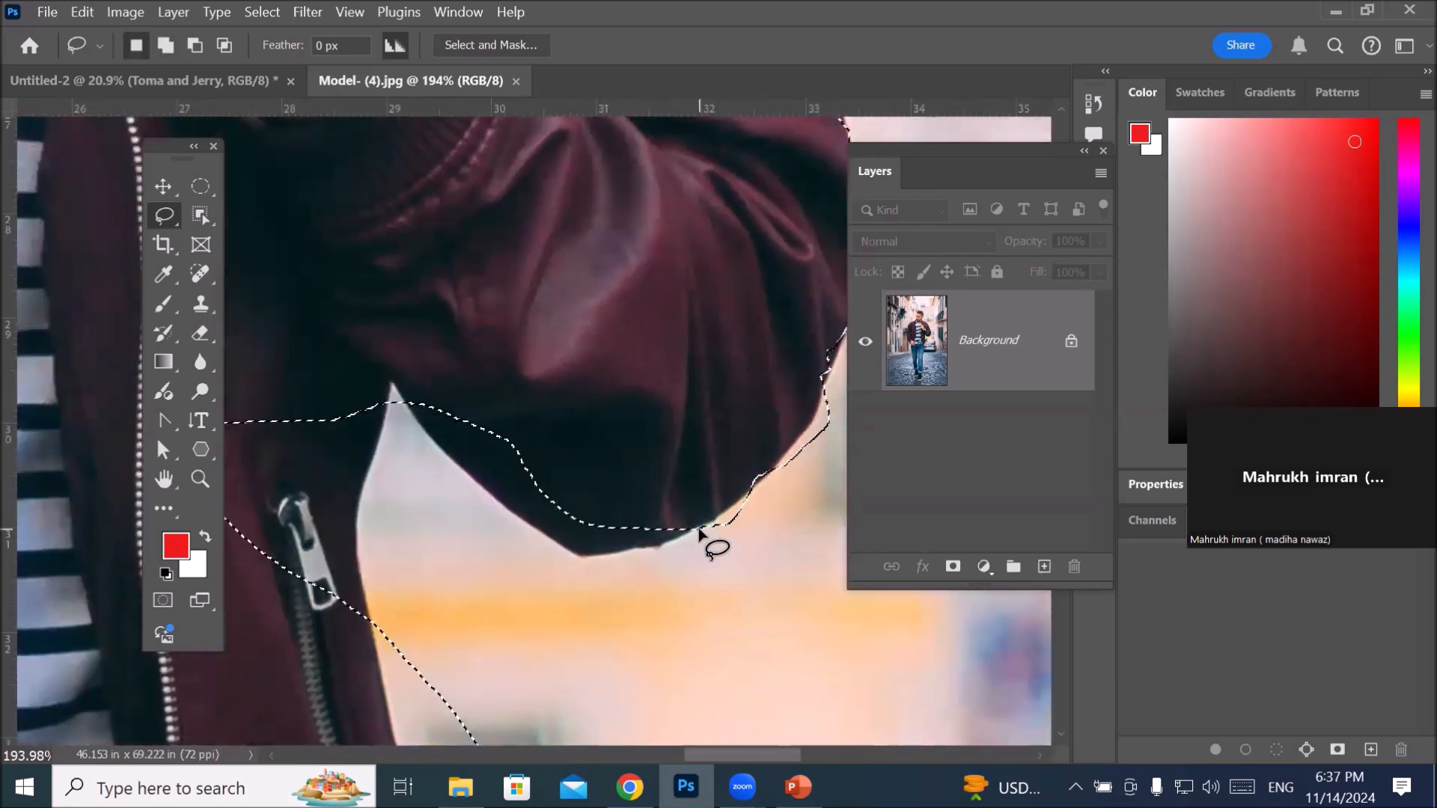
pyautogui.moveTo(698, 530)
pyautogui.mouseDown()
pyautogui.moveTo(577, 537)
pyautogui.moveTo(543, 524)
pyautogui.moveTo(406, 406)
pyautogui.moveTo(398, 361)
pyautogui.moveTo(443, 340)
pyautogui.moveTo(683, 527)
pyautogui.moveTo(617, 558)
pyautogui.moveTo(556, 536)
pyautogui.moveTo(486, 479)
pyautogui.moveTo(552, 417)
pyautogui.moveTo(600, 448)
pyautogui.mouseUp()
pyautogui.press('shift')
pyautogui.moveTo(439, 507); pyautogui.dragTo(606, 532)
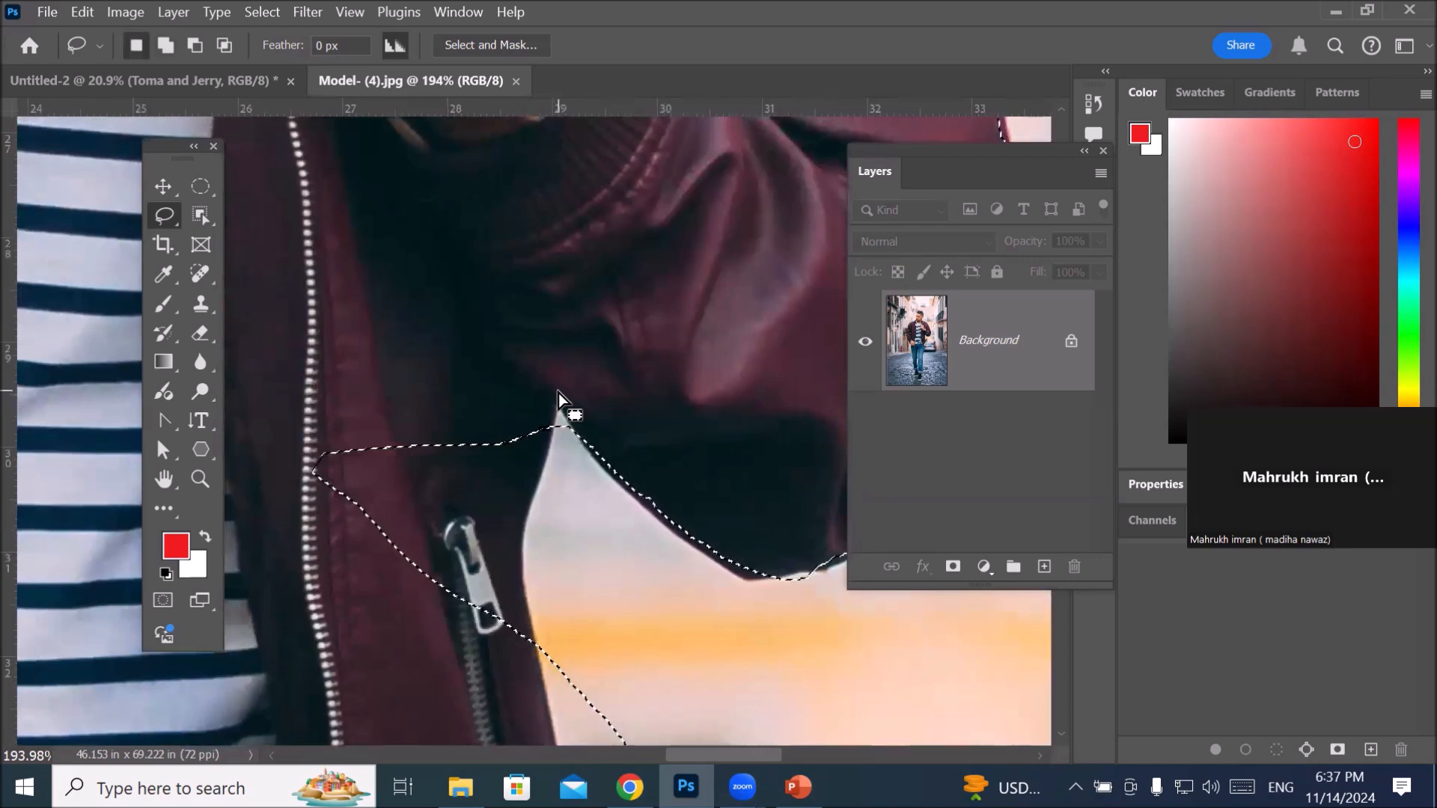
# Step: Add the unselected wedge of the jacket front below the bent arm, around the pocket zipper, to the selection
pyautogui.press('shift')
pyautogui.moveTo(549, 426)
pyautogui.mouseDown()
pyautogui.moveTo(525, 502)
pyautogui.moveTo(533, 563)
pyautogui.mouseUp()
pyautogui.moveTo(531, 614)
pyautogui.mouseDown()
pyautogui.moveTo(497, 646)
pyautogui.moveTo(330, 510)
pyautogui.mouseUp()
pyautogui.moveTo(458, 426); pyautogui.dragTo(484, 432)
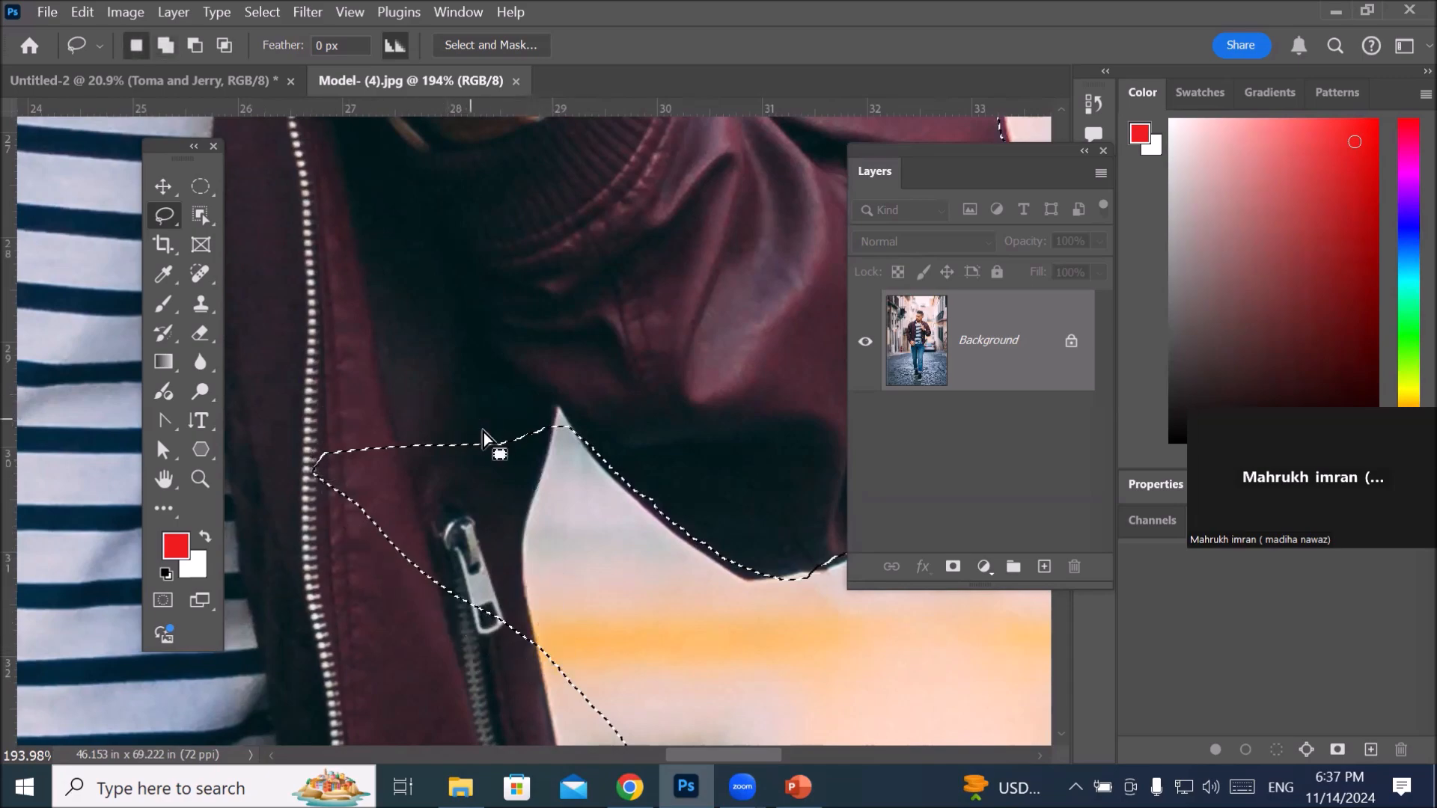
# Step: Subtract the background strip beside the jacket's lower side and add back the notch clipped near the pocket zipper
pyautogui.scroll(-3, 561, 480)
pyautogui.scroll(-4, 566, 485)
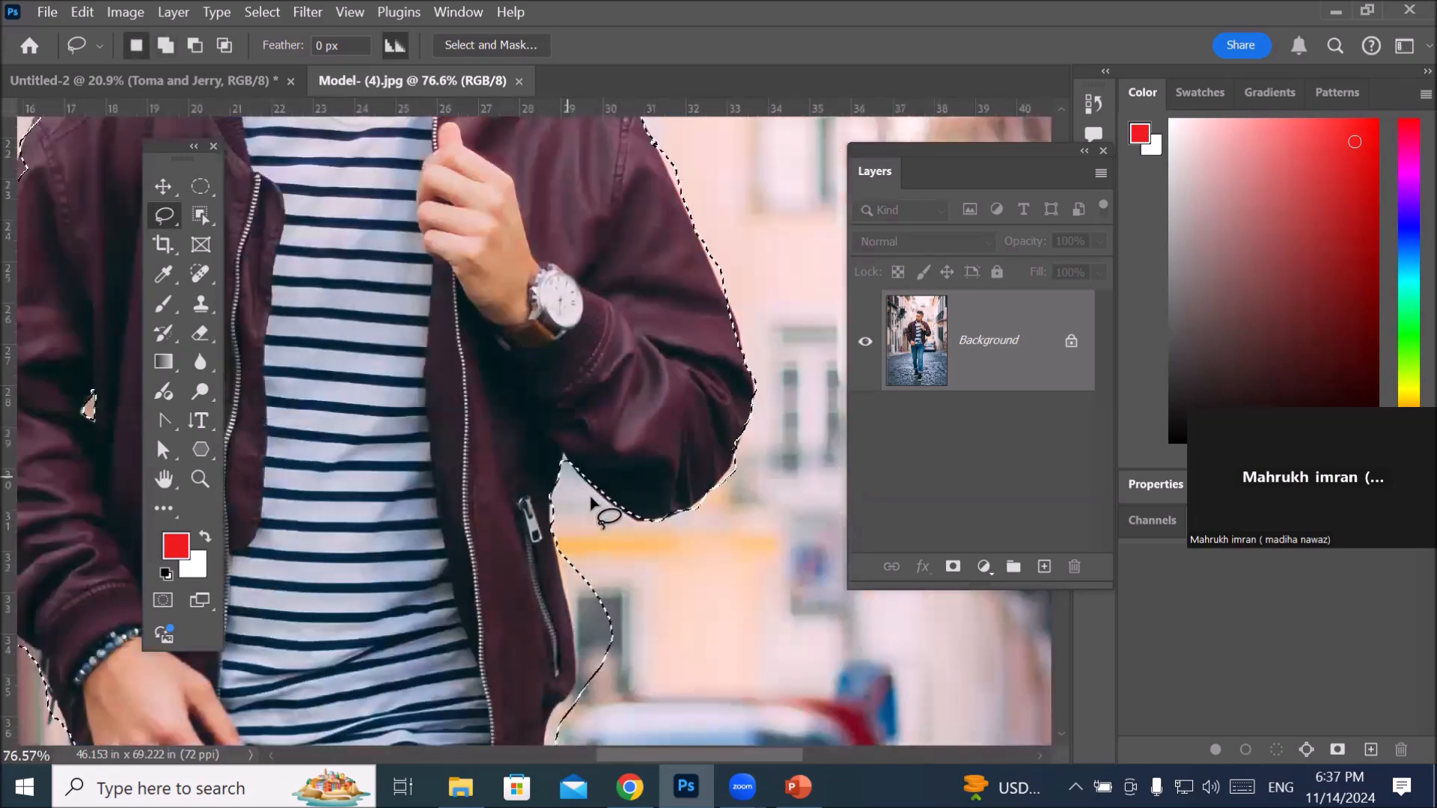
pyautogui.moveTo(674, 626); pyautogui.dragTo(569, 464)
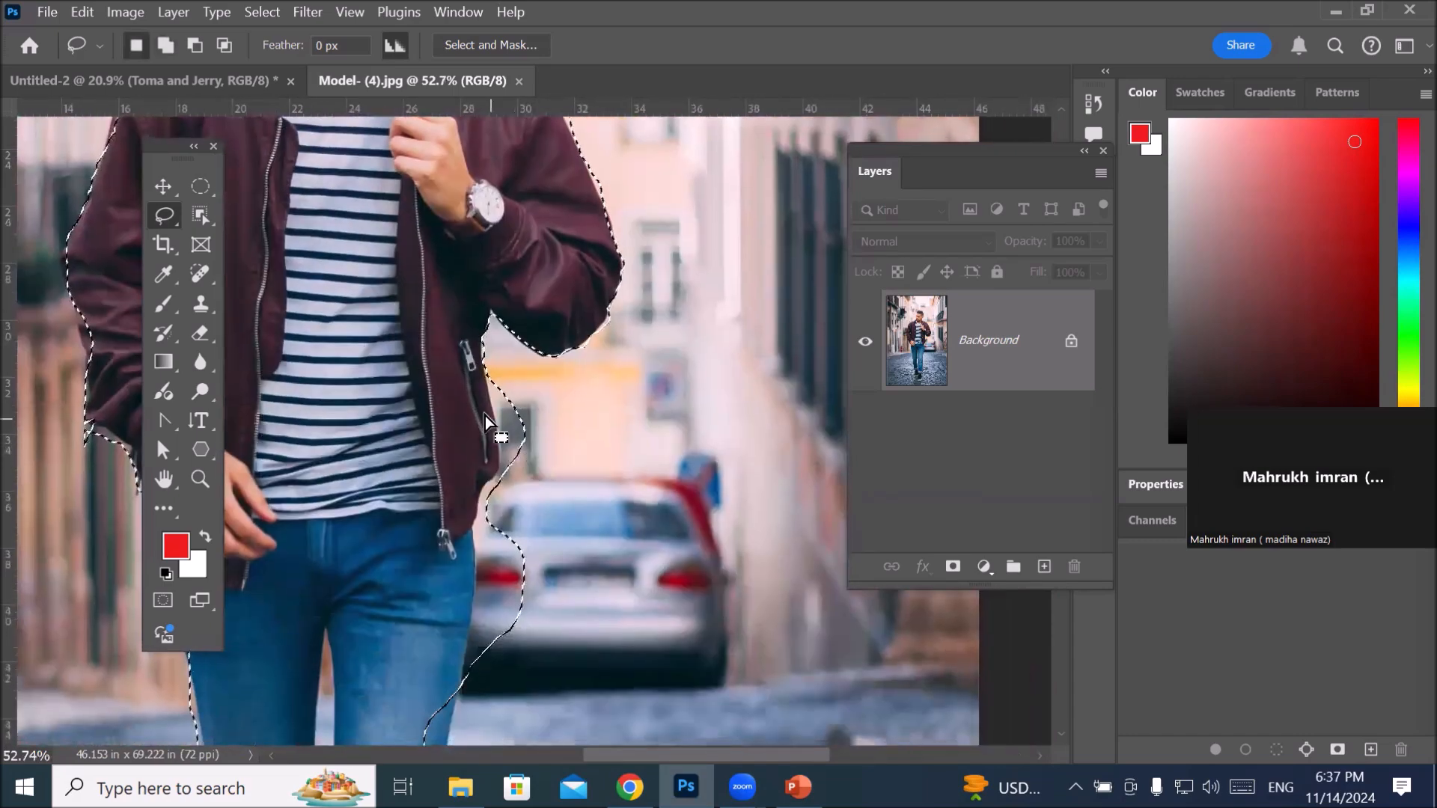
pyautogui.scroll(5, 485, 415)
pyautogui.scroll(-6, 483, 410)
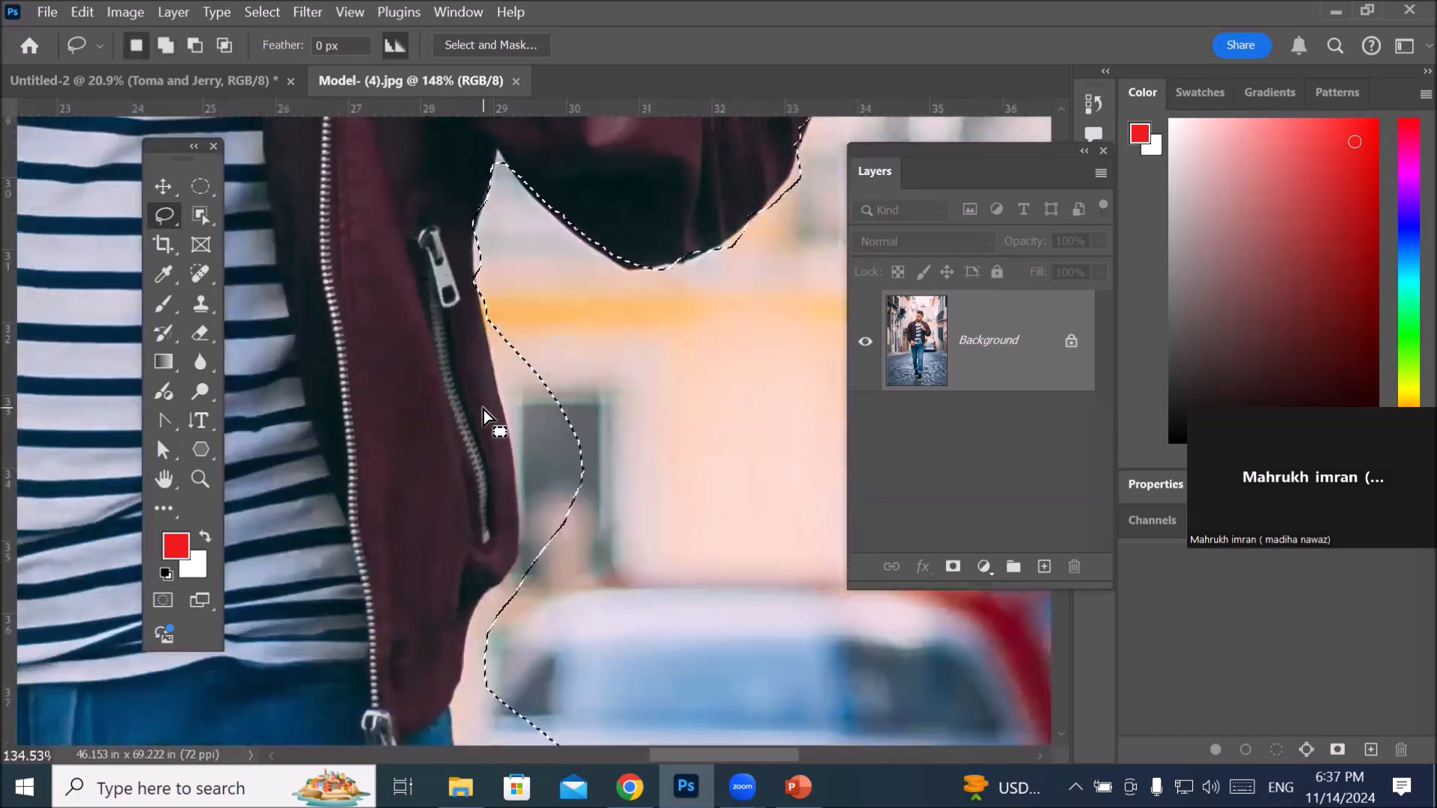
pyautogui.scroll(3, 484, 410)
pyautogui.scroll(-3, 484, 410)
pyautogui.scroll(3, 484, 410)
pyautogui.scroll(-2, 484, 411)
pyautogui.scroll(3, 483, 410)
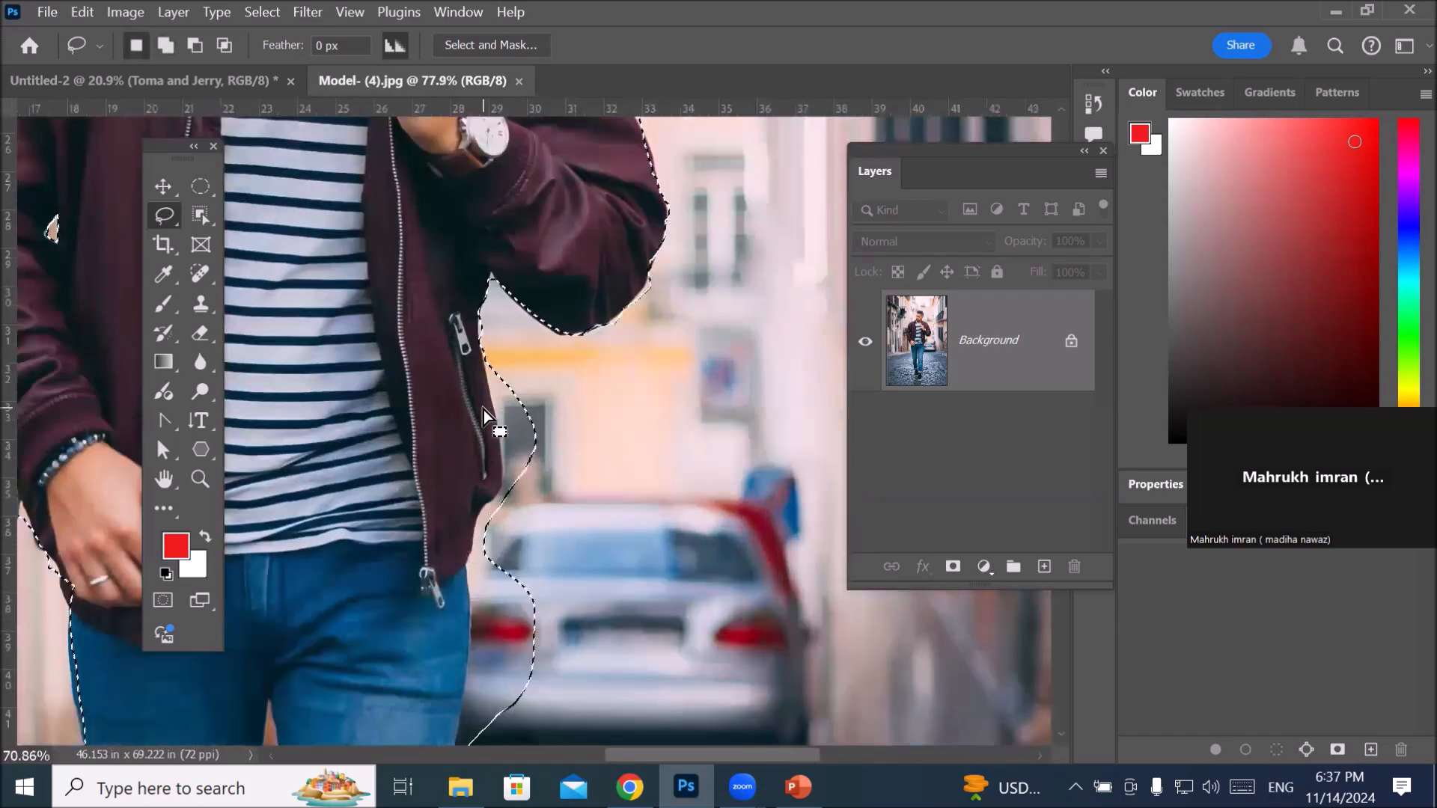
pyautogui.scroll(-3, 484, 411)
pyautogui.scroll(3, 483, 410)
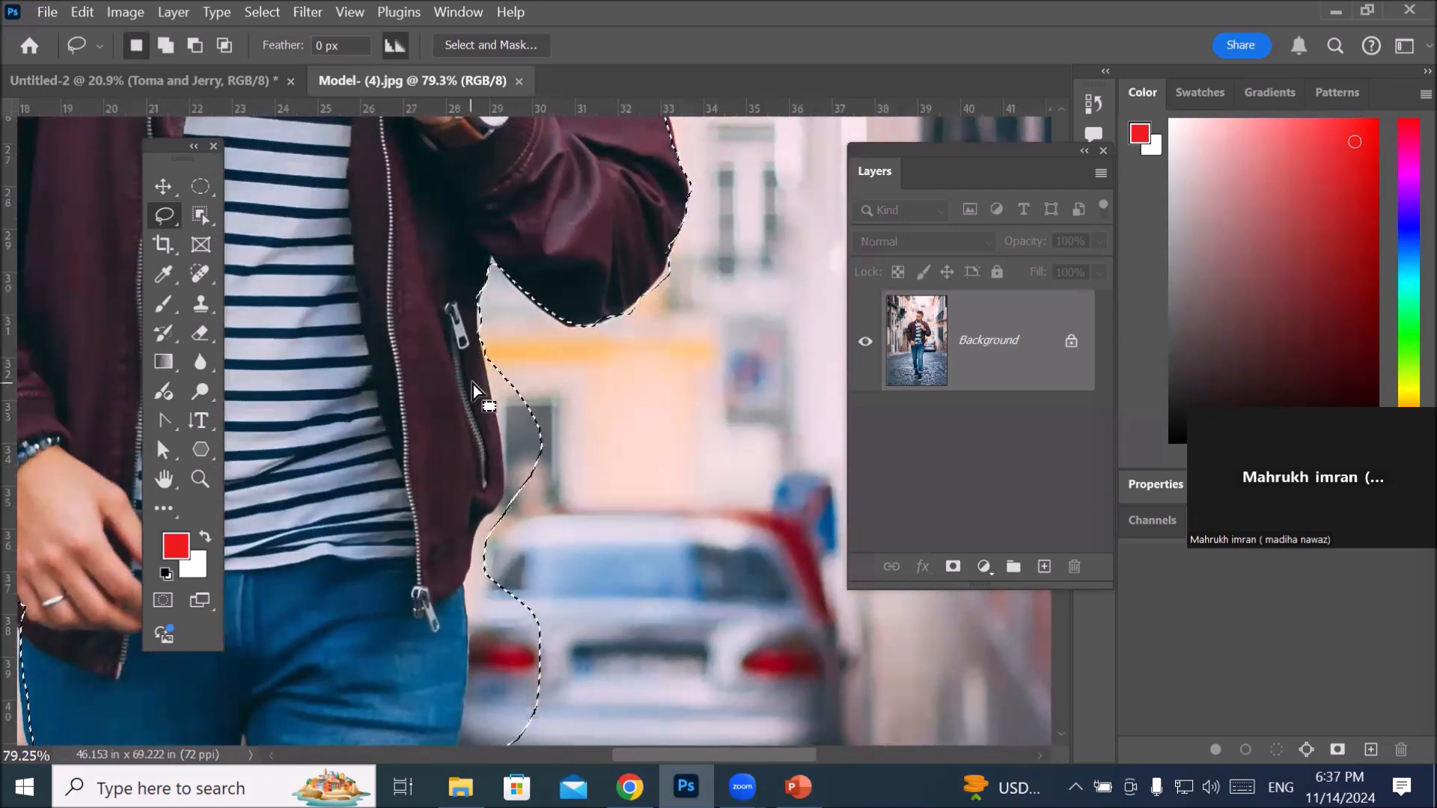
pyautogui.moveTo(477, 335); pyautogui.dragTo(508, 528)
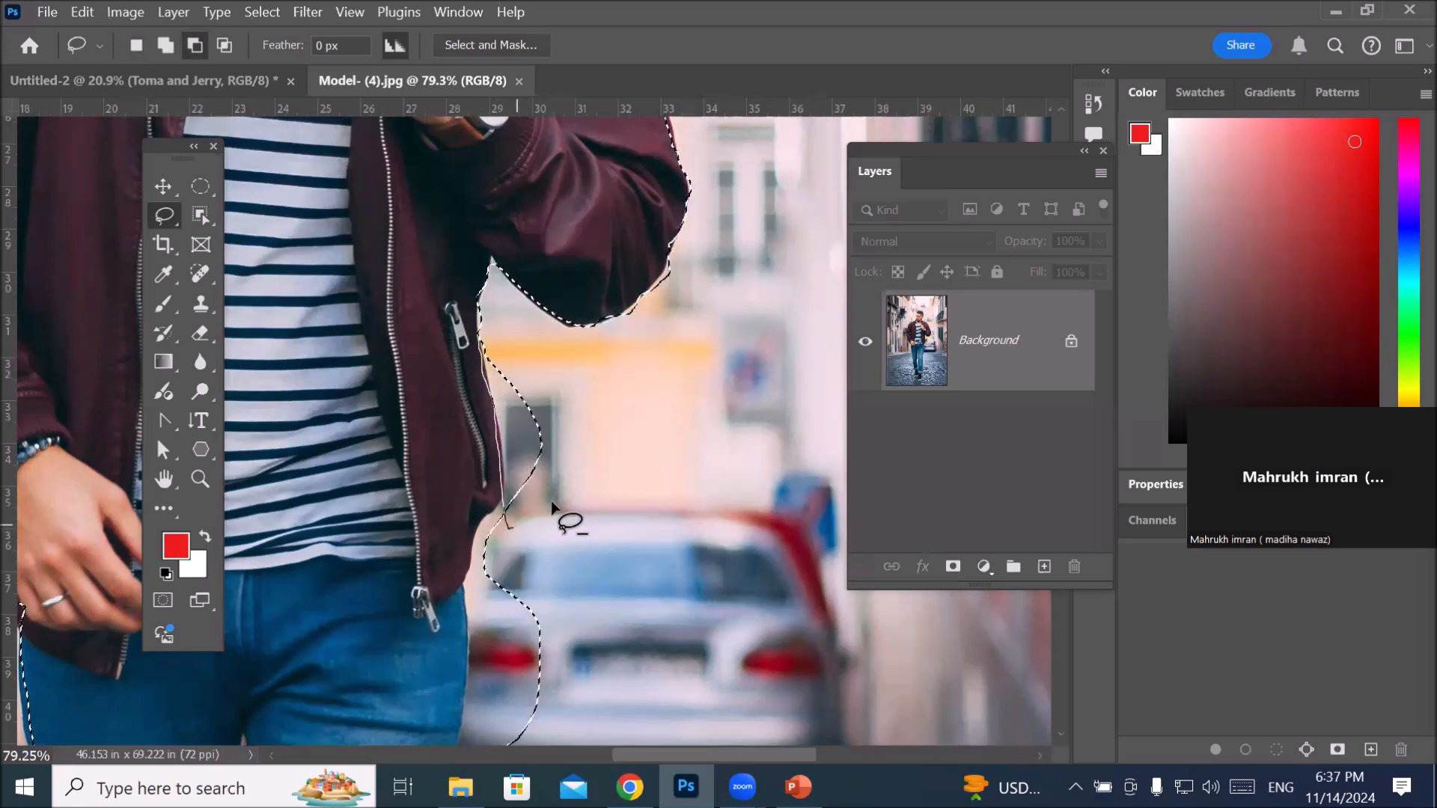
pyautogui.moveTo(425, 290); pyautogui.dragTo(428, 297)
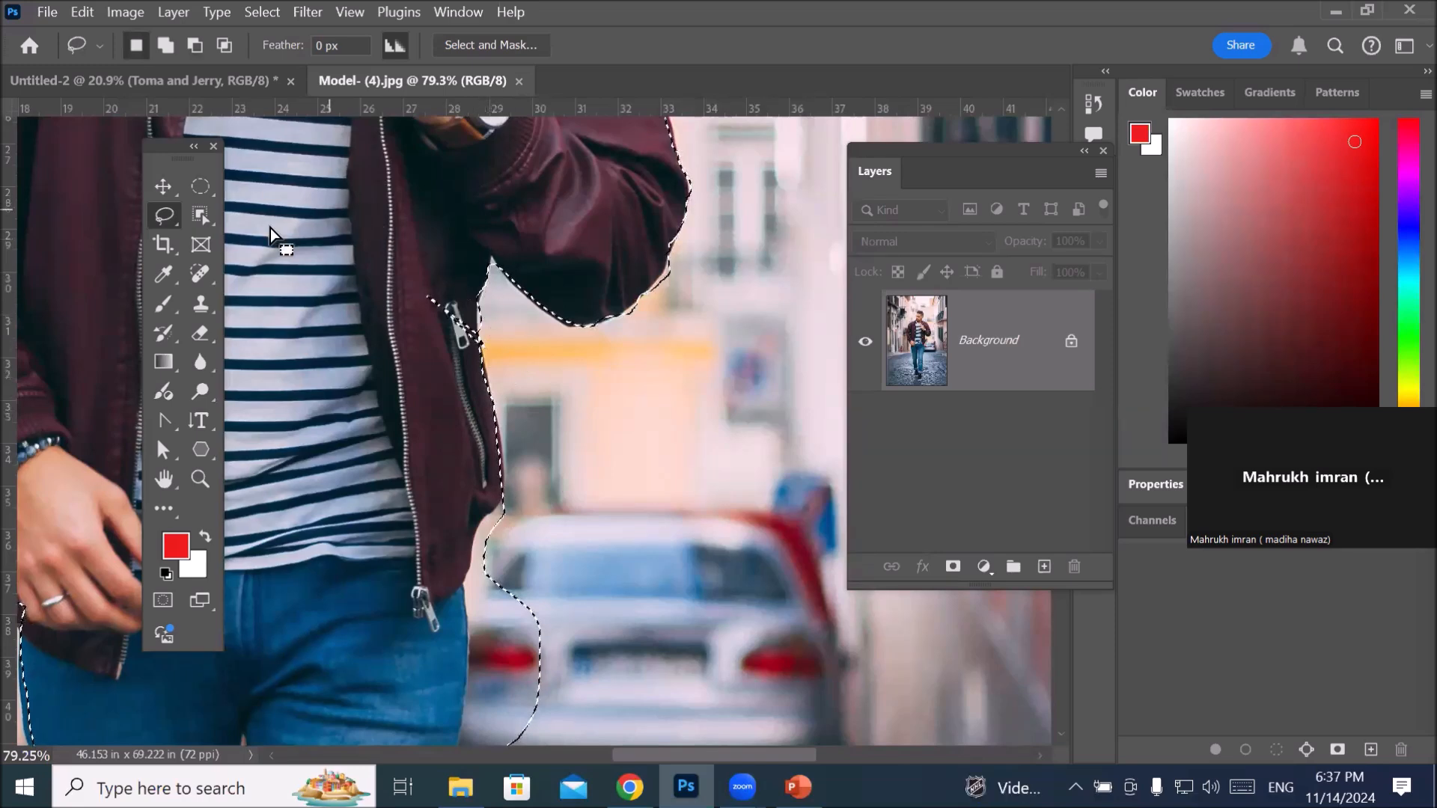
pyautogui.press('shift')
pyautogui.moveTo(469, 291)
pyautogui.mouseDown()
pyautogui.moveTo(482, 333)
pyautogui.moveTo(453, 359)
pyautogui.moveTo(393, 303)
pyautogui.moveTo(451, 279)
pyautogui.moveTo(468, 296)
pyautogui.mouseUp()
# Step: Subtract the background with the parked car beside the jacket hem and upper thigh from the selection
pyautogui.moveTo(491, 551); pyautogui.dragTo(637, 360)
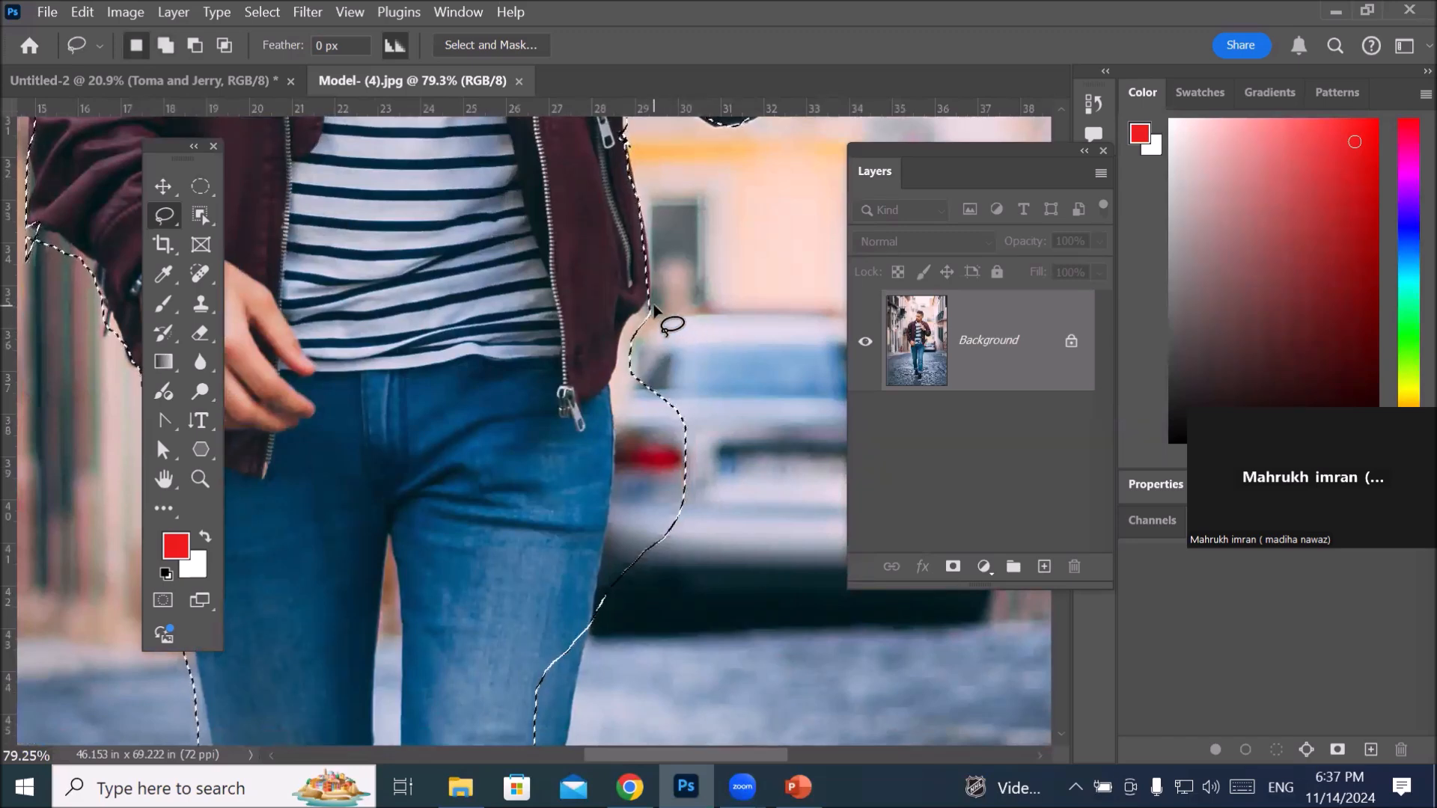
pyautogui.press('shift')
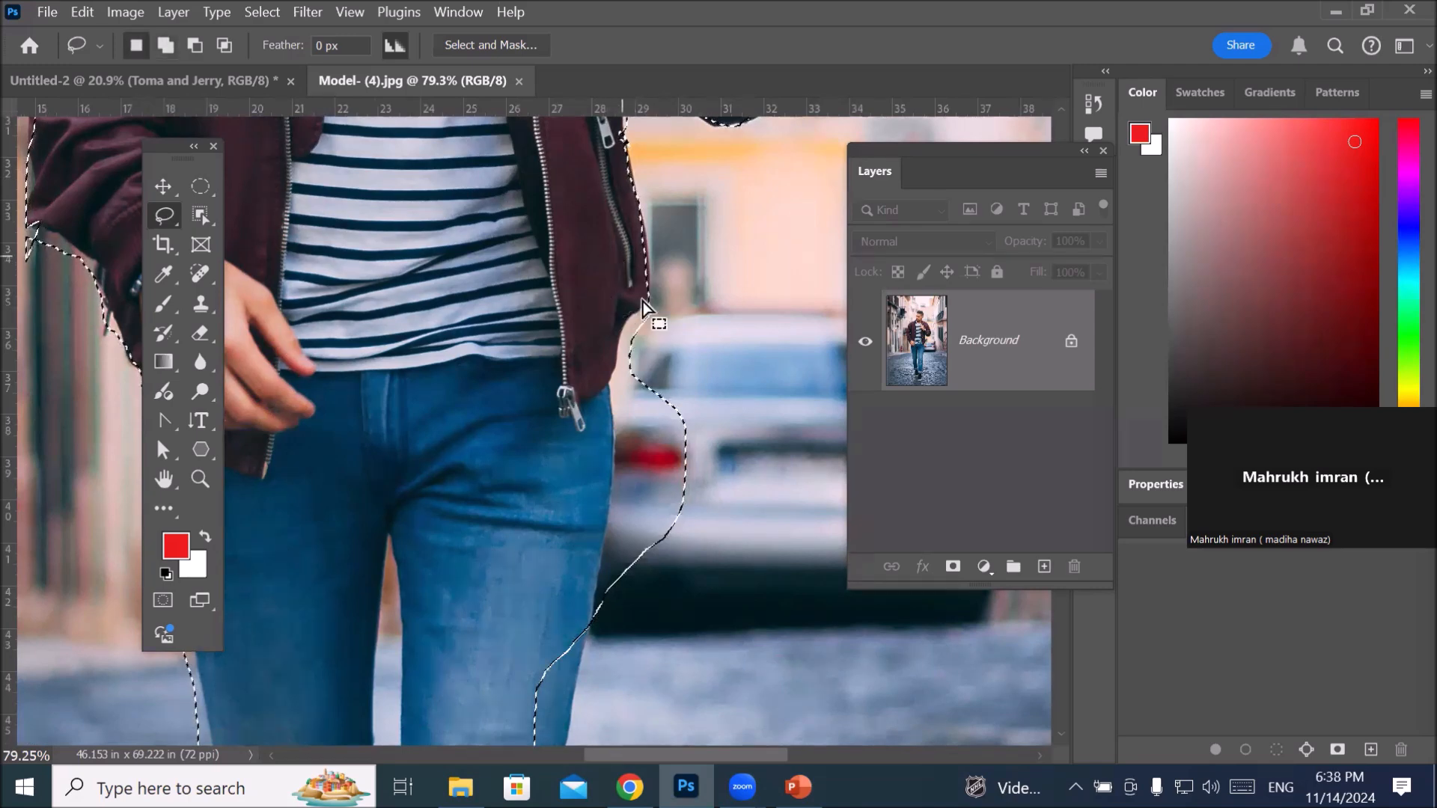
pyautogui.press('alt')
pyautogui.moveTo(658, 296)
pyautogui.mouseDown()
pyautogui.moveTo(618, 325)
pyautogui.moveTo(613, 367)
pyautogui.mouseUp()
pyautogui.moveTo(605, 520)
pyautogui.mouseDown()
pyautogui.moveTo(605, 598)
pyautogui.moveTo(681, 618)
pyautogui.moveTo(753, 454)
pyautogui.moveTo(659, 303)
pyautogui.mouseUp()
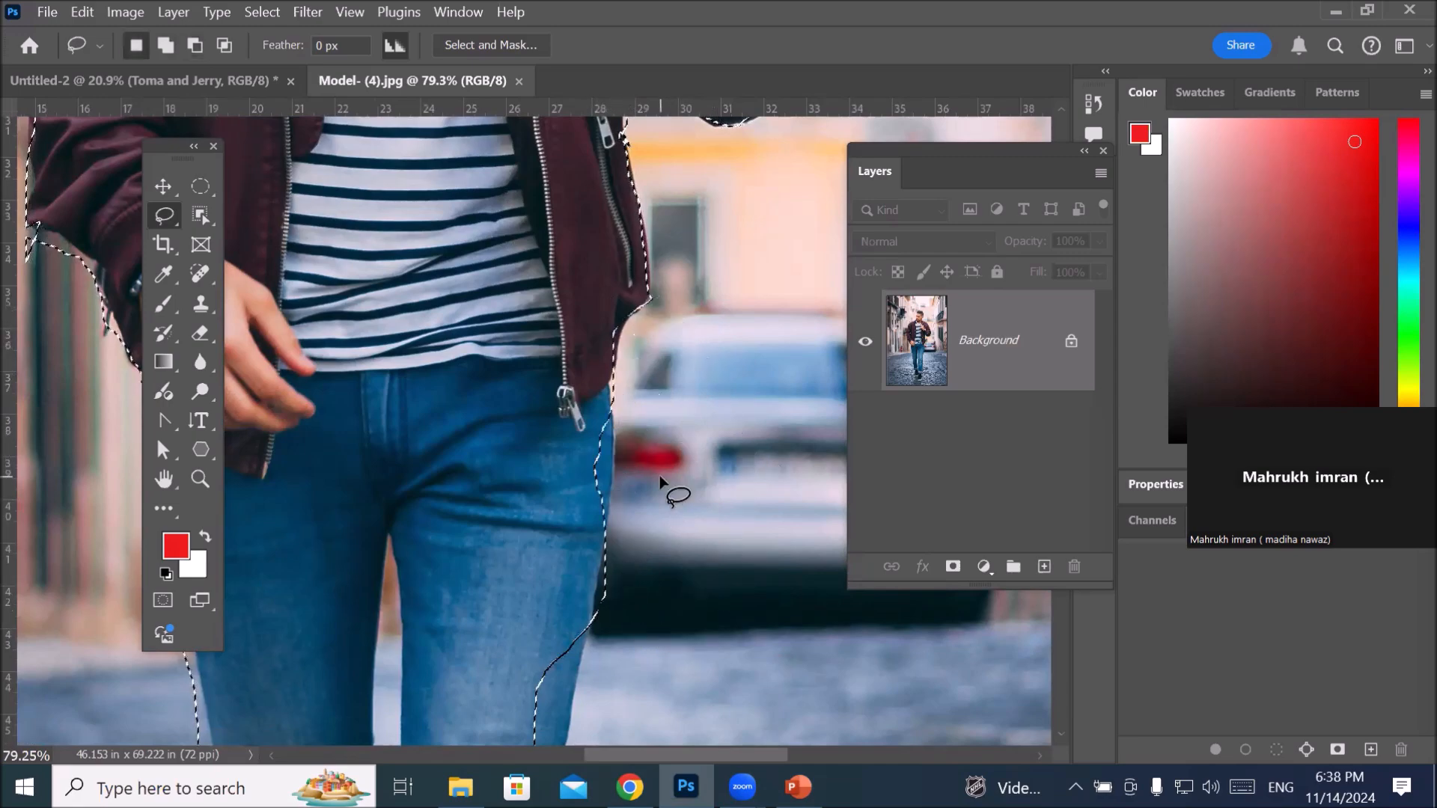
# Step: Add the missed outer edge of the jeans between thigh and knee, on the car's side, to the selection
pyautogui.scroll(-8, 660, 478)
pyautogui.scroll(1, 663, 649)
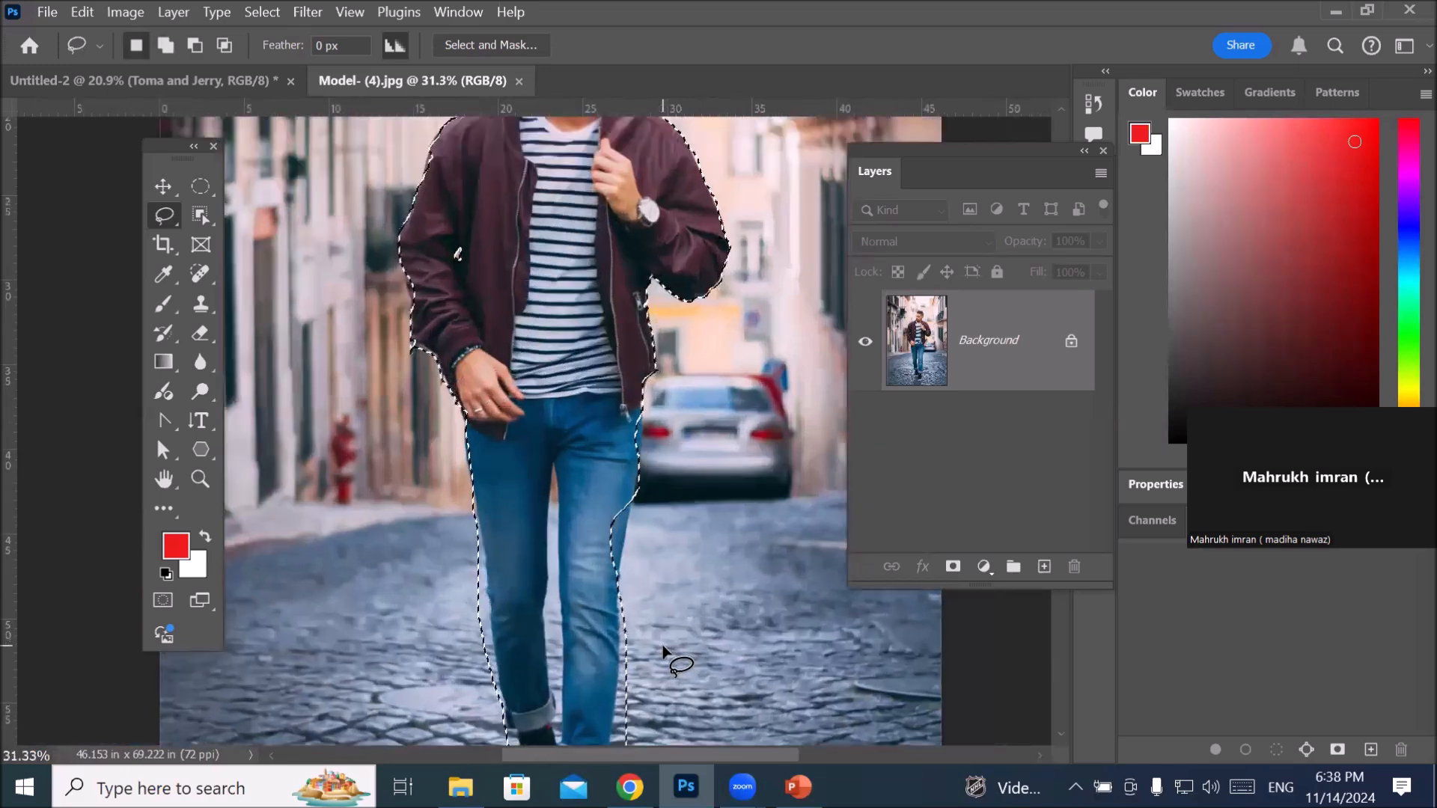
pyautogui.press('shift')
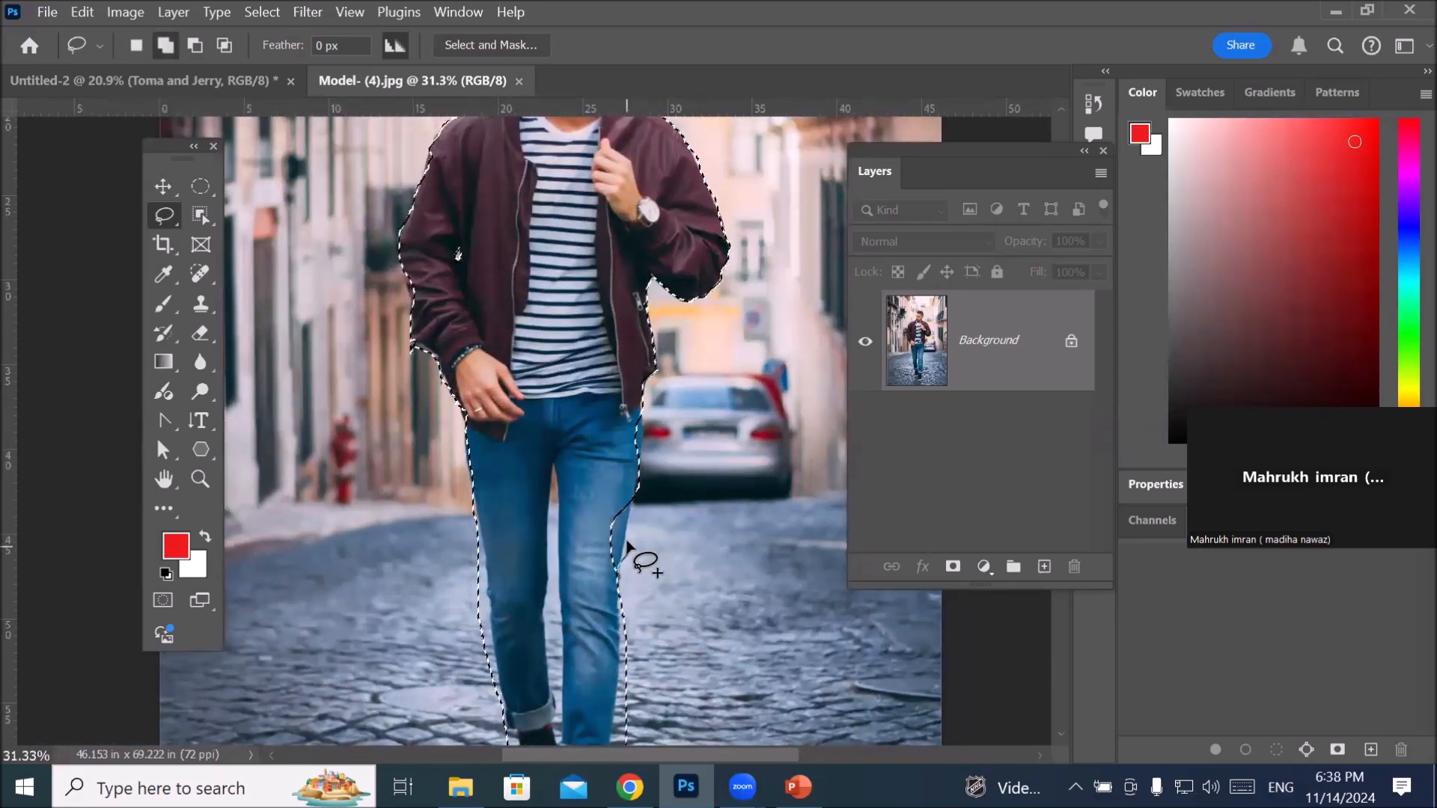
pyautogui.moveTo(593, 558); pyautogui.dragTo(592, 563)
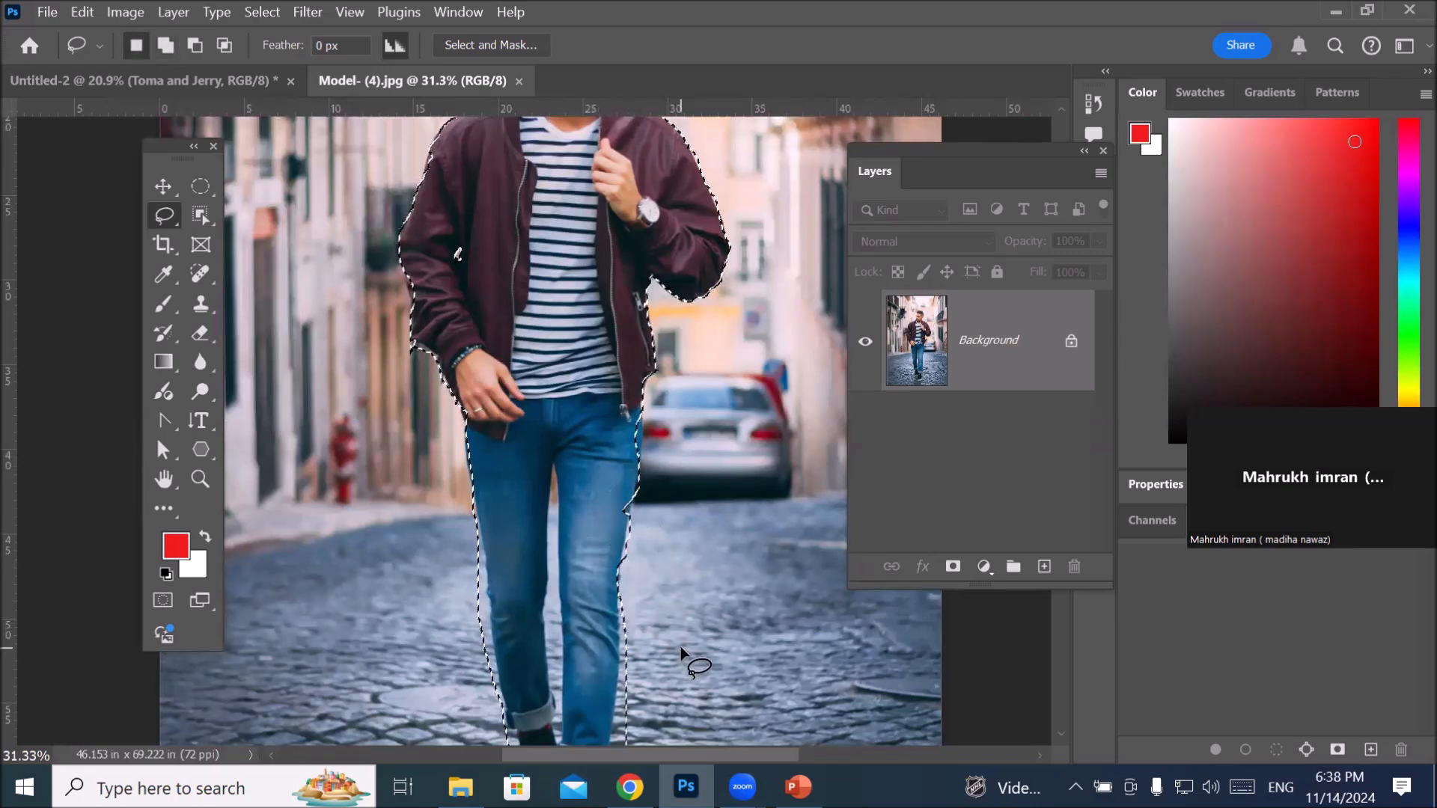
# Step: Subtract the background gap between the two jeans legs, from the crotch down to the rear leg's cuff, from the selection
pyautogui.scroll(-3, 680, 645)
pyautogui.moveTo(616, 667); pyautogui.dragTo(557, 478)
pyautogui.scroll(4, 557, 477)
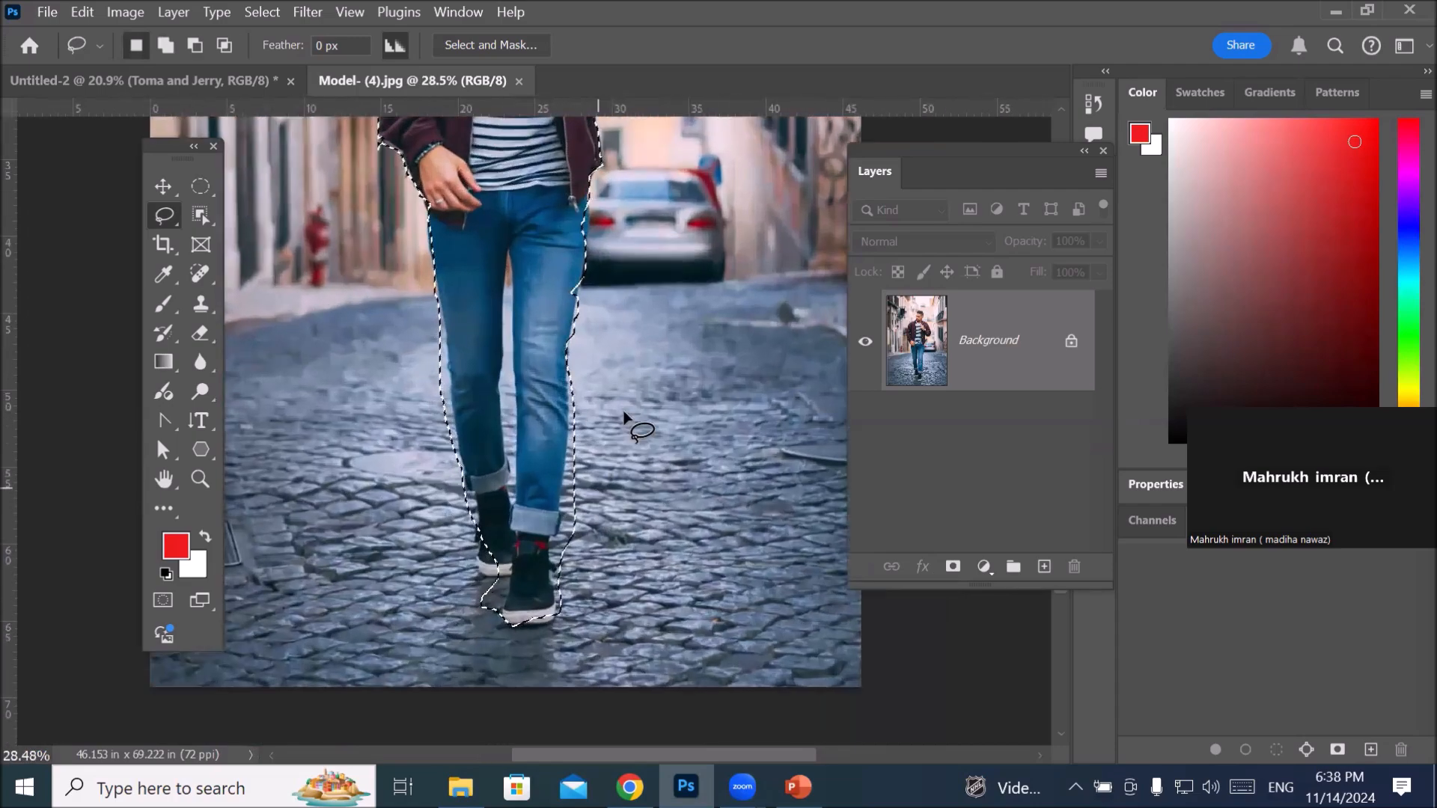
pyautogui.scroll(3, 546, 294)
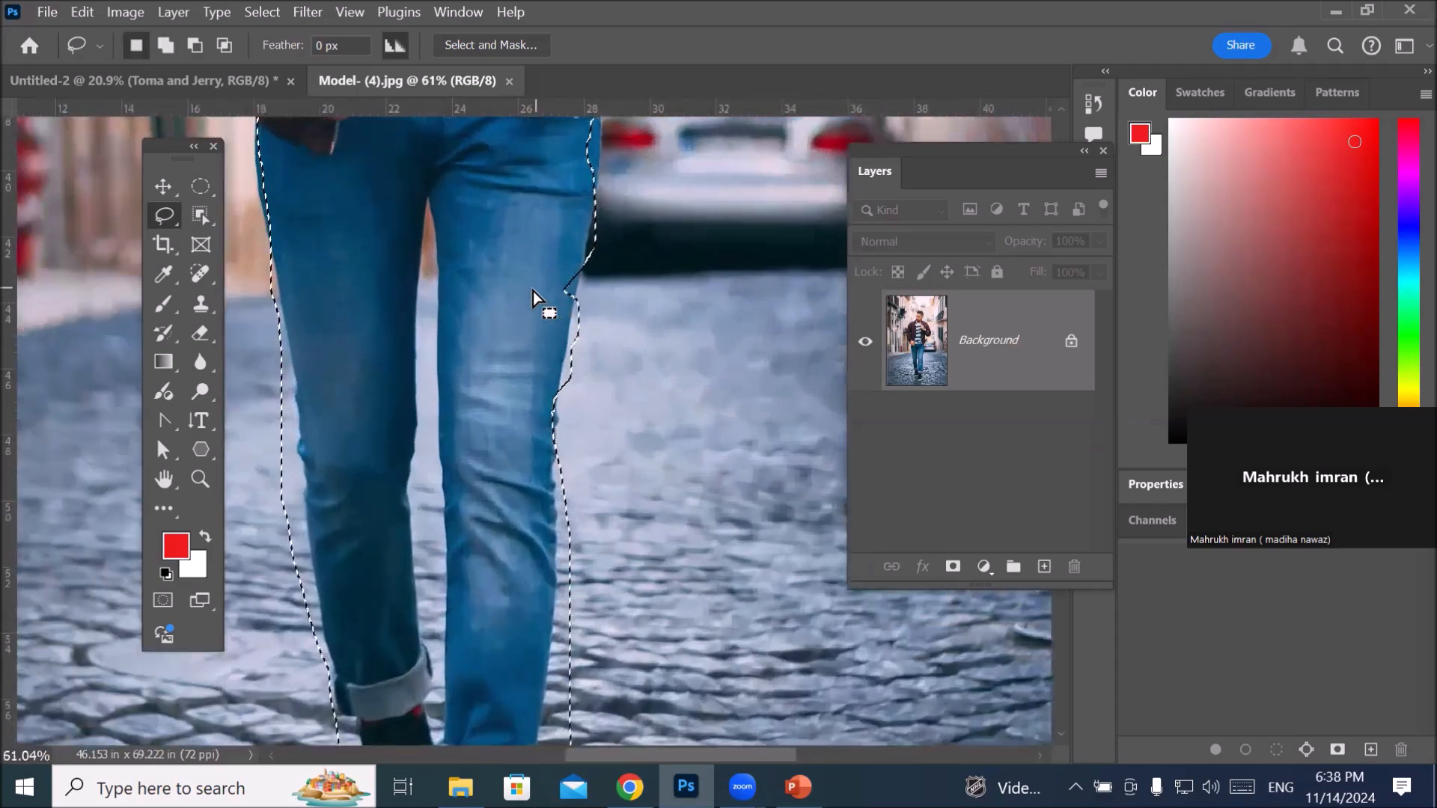
pyautogui.press('alt')
pyautogui.moveTo(440, 226); pyautogui.dragTo(436, 275)
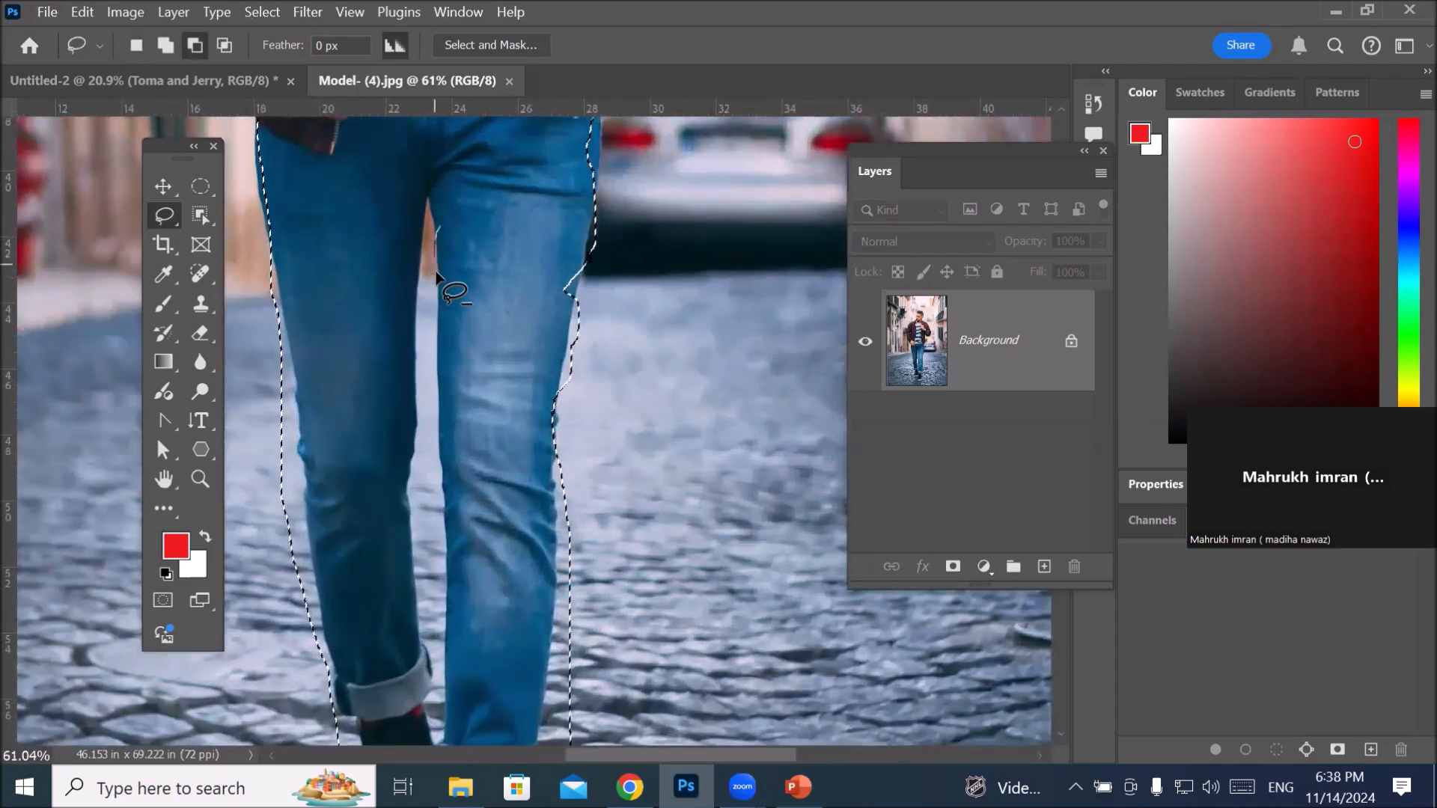
pyautogui.moveTo(454, 350); pyautogui.dragTo(435, 428)
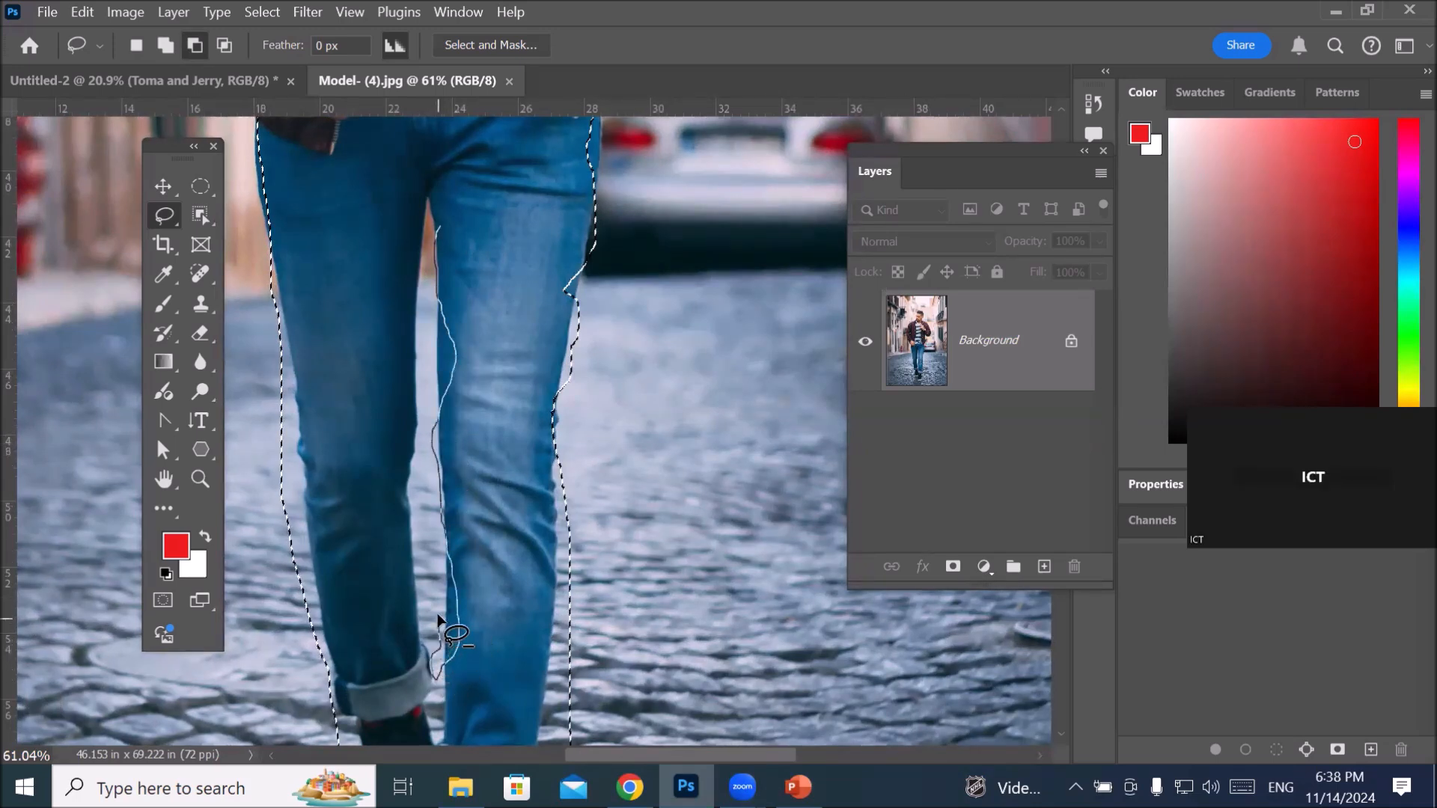
pyautogui.moveTo(411, 457)
pyautogui.mouseDown()
pyautogui.moveTo(401, 318)
pyautogui.moveTo(418, 224)
pyautogui.moveTo(442, 238)
pyautogui.mouseUp()
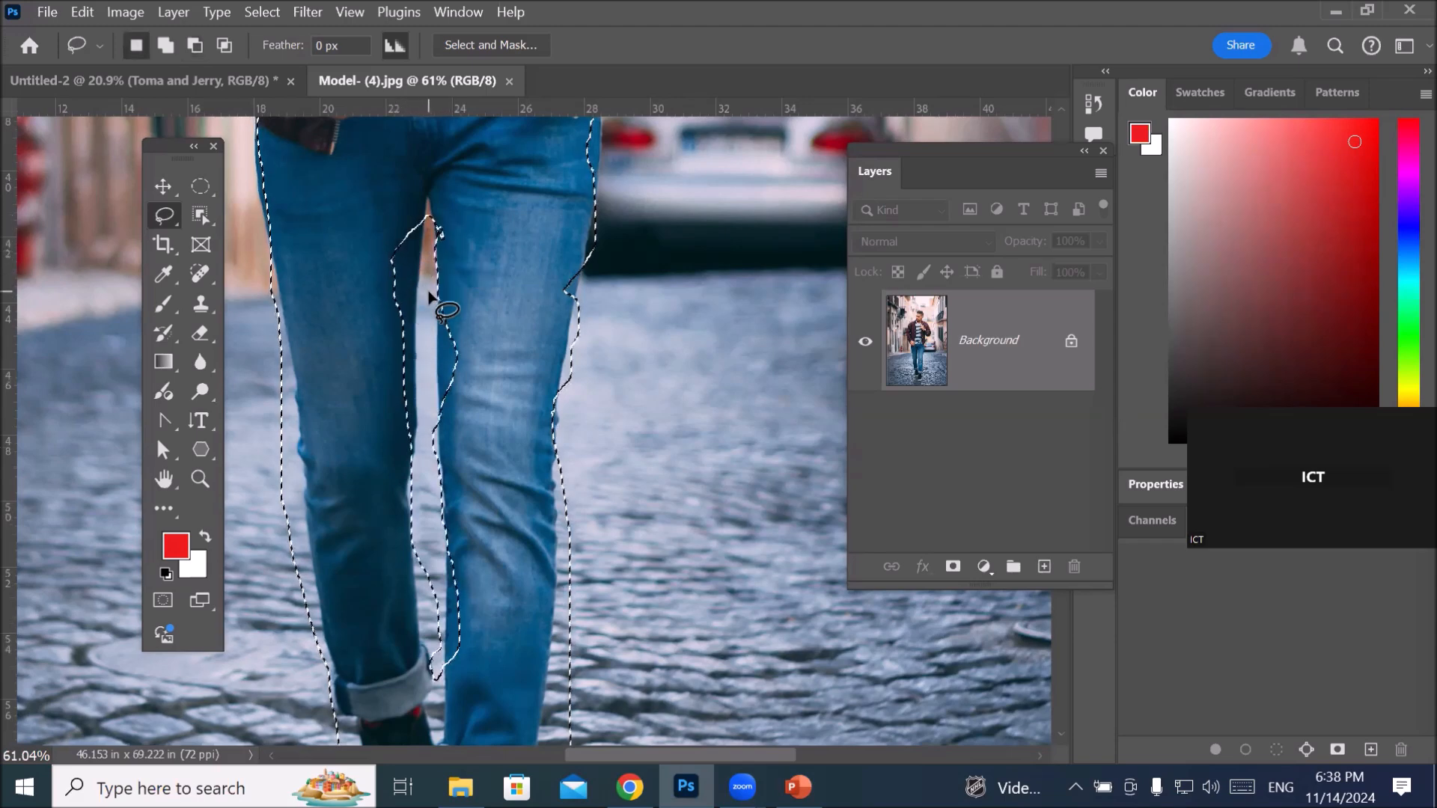
# Step: Add the clipped inner edges of both jeans legs along the gap back to the selection
pyautogui.moveTo(413, 217)
pyautogui.mouseDown()
pyautogui.moveTo(405, 355)
pyautogui.moveTo(350, 354)
pyautogui.mouseUp()
pyautogui.moveTo(405, 232); pyautogui.dragTo(408, 226)
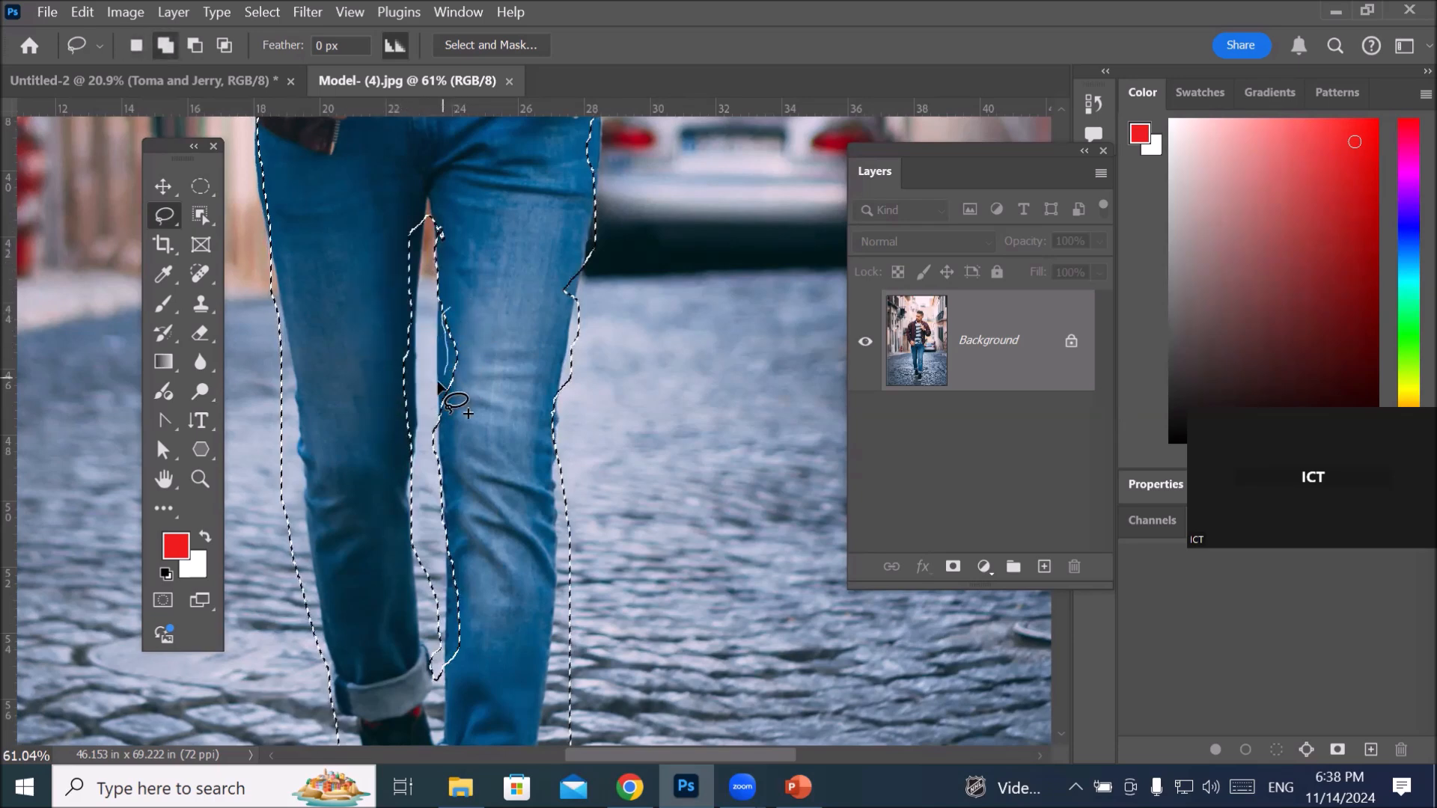
pyautogui.scroll(-4, 461, 339)
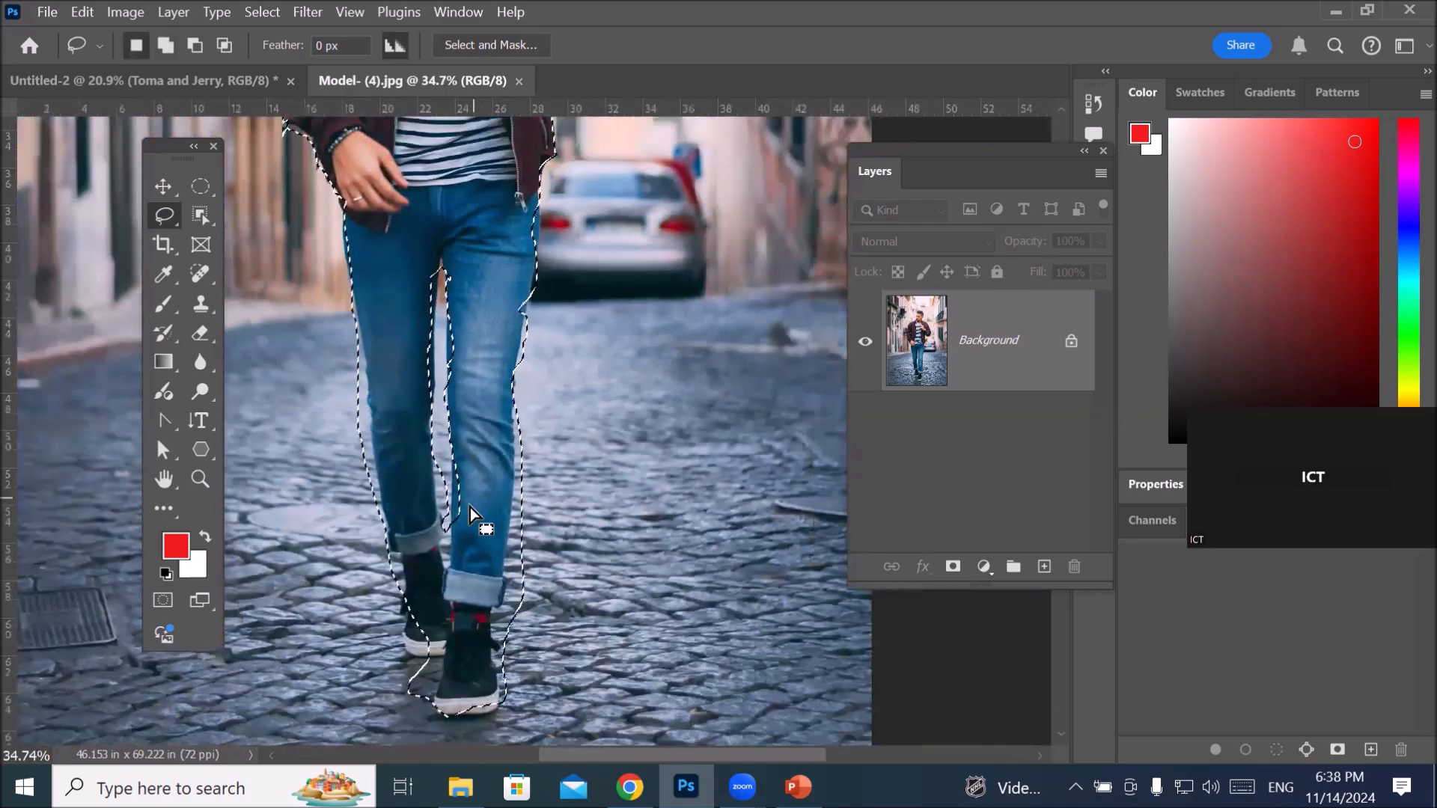
# Step: Add the missed outer part of the rear shoe, including its white sole, to the selection
pyautogui.scroll(4, 438, 599)
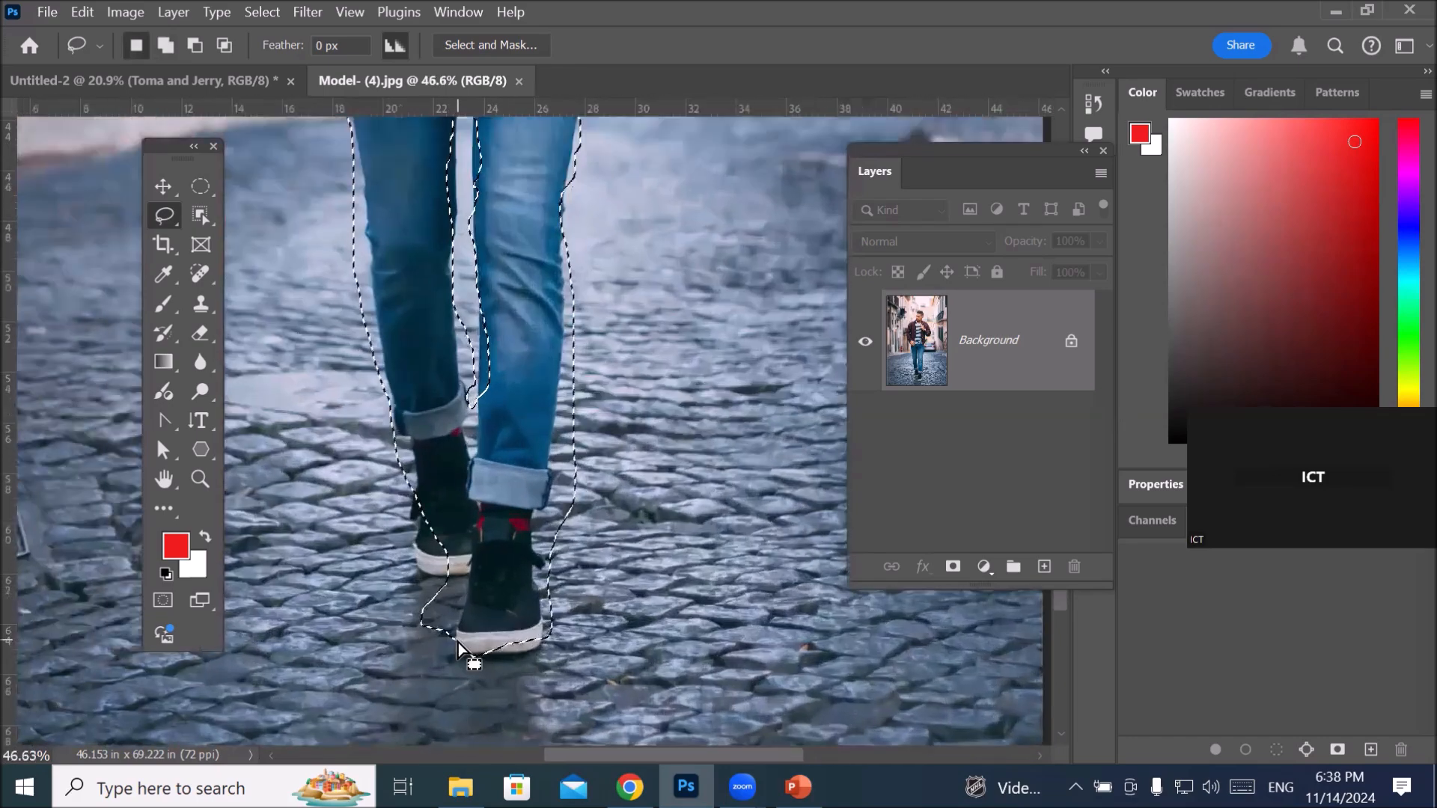
pyautogui.press('shift')
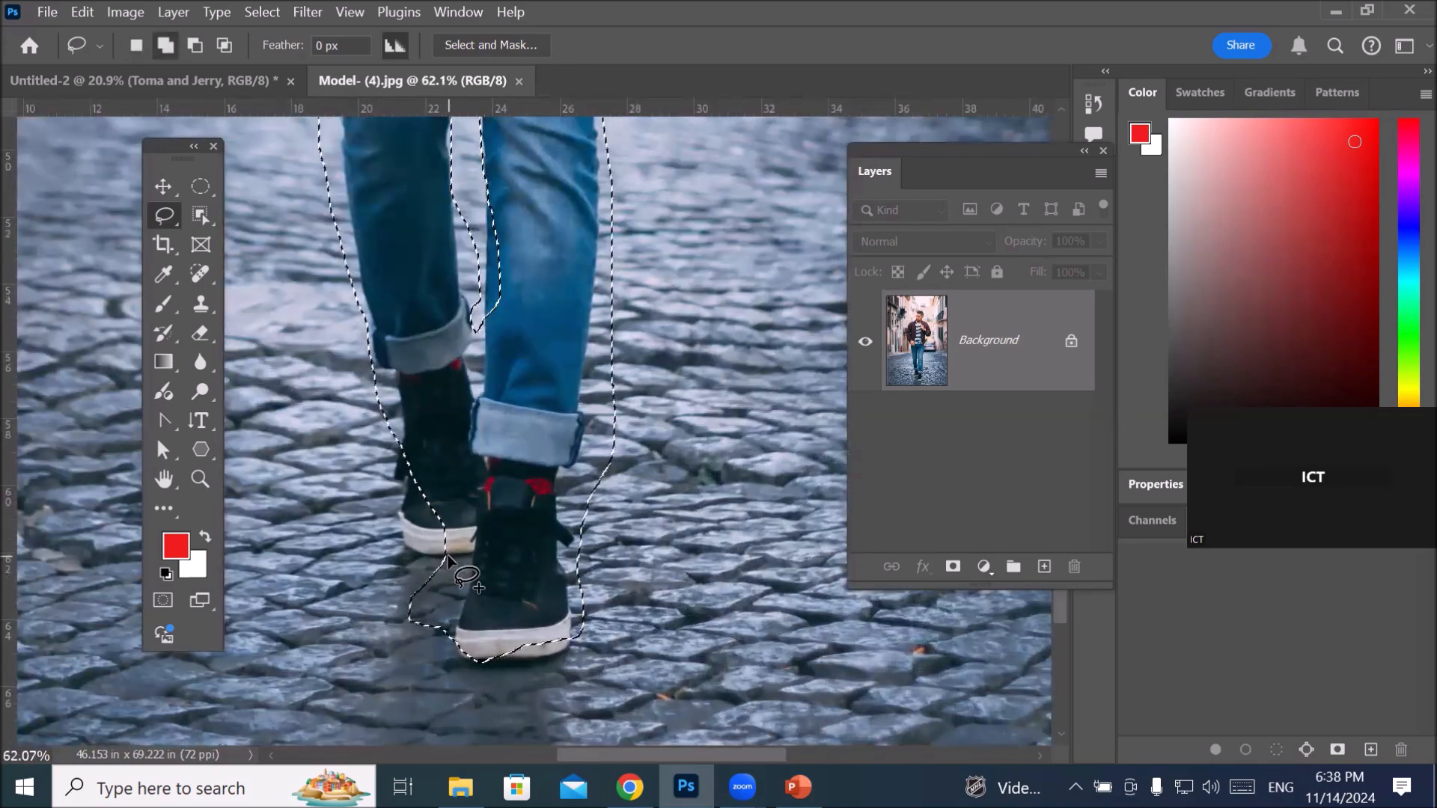
pyautogui.moveTo(405, 509); pyautogui.dragTo(394, 361)
pyautogui.moveTo(463, 423); pyautogui.dragTo(465, 427)
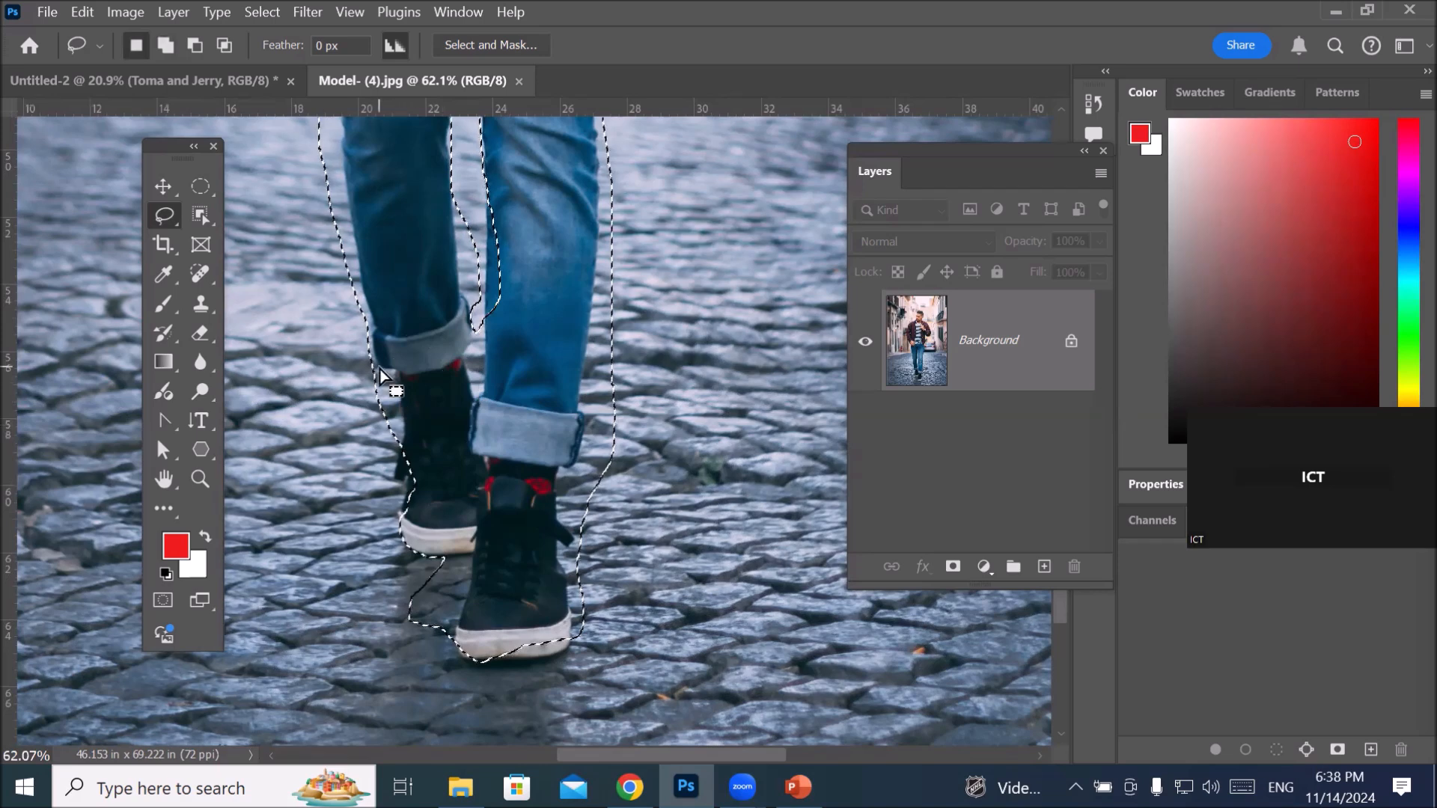
# Step: Subtract the background beside the rear ankle below the cuff and the cobblestone wedge beside the front shoe's toe from the selection
pyautogui.press('alt')
pyautogui.moveTo(366, 377)
pyautogui.mouseDown()
pyautogui.moveTo(397, 408)
pyautogui.moveTo(413, 468)
pyautogui.moveTo(348, 385)
pyautogui.moveTo(360, 382)
pyautogui.mouseUp()
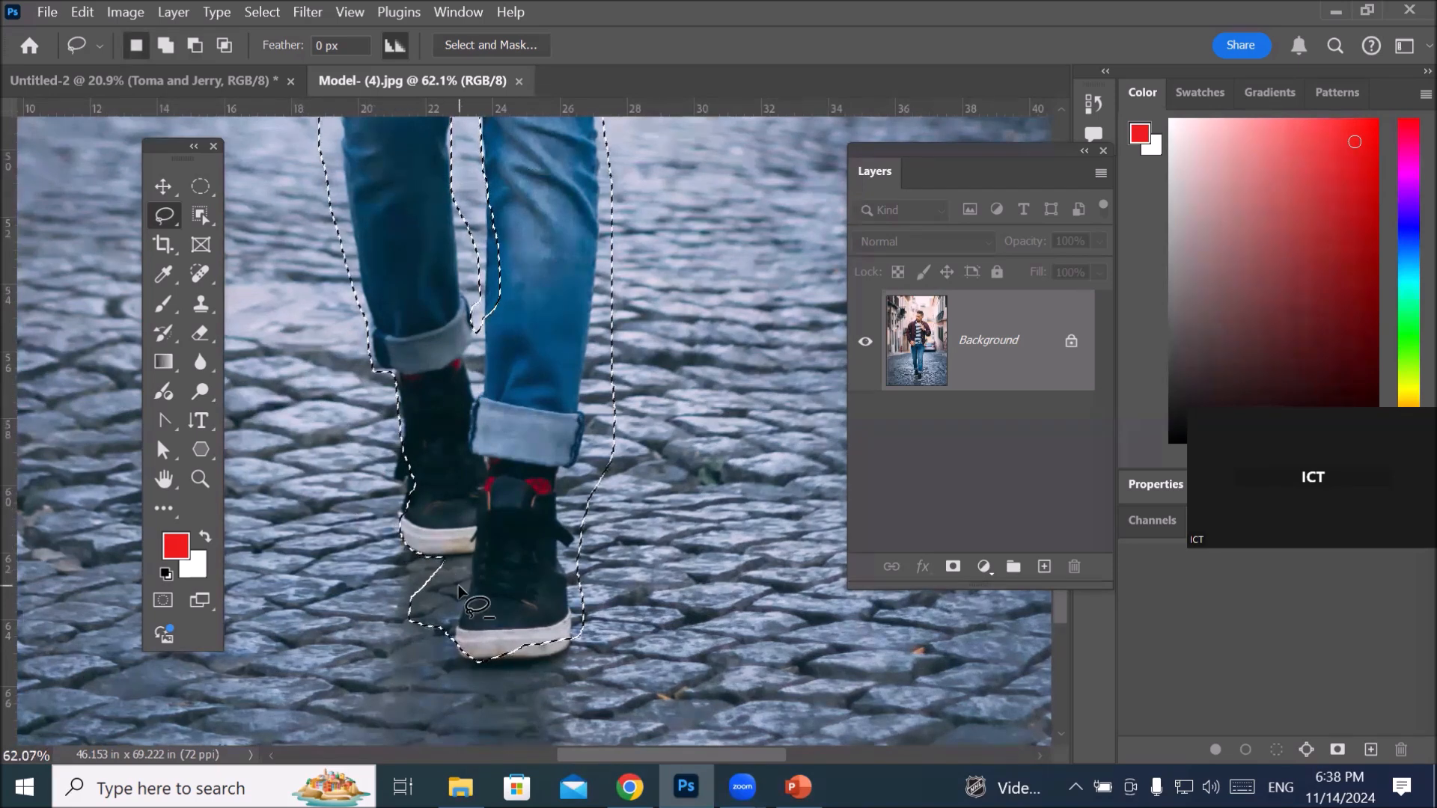
pyautogui.press('alt')
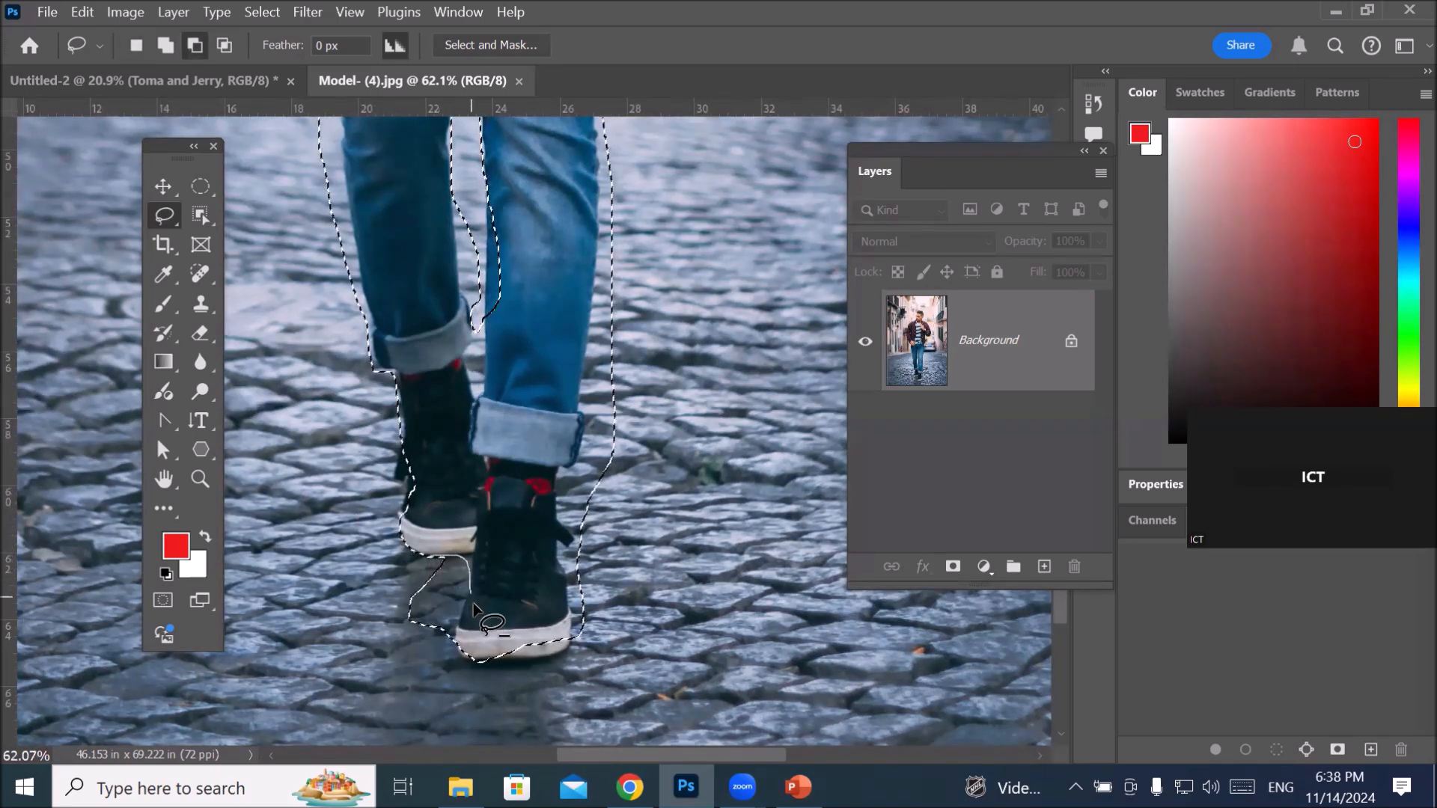
pyautogui.moveTo(460, 649)
pyautogui.mouseDown()
pyautogui.moveTo(420, 645)
pyautogui.moveTo(402, 582)
pyautogui.moveTo(446, 558)
pyautogui.mouseUp()
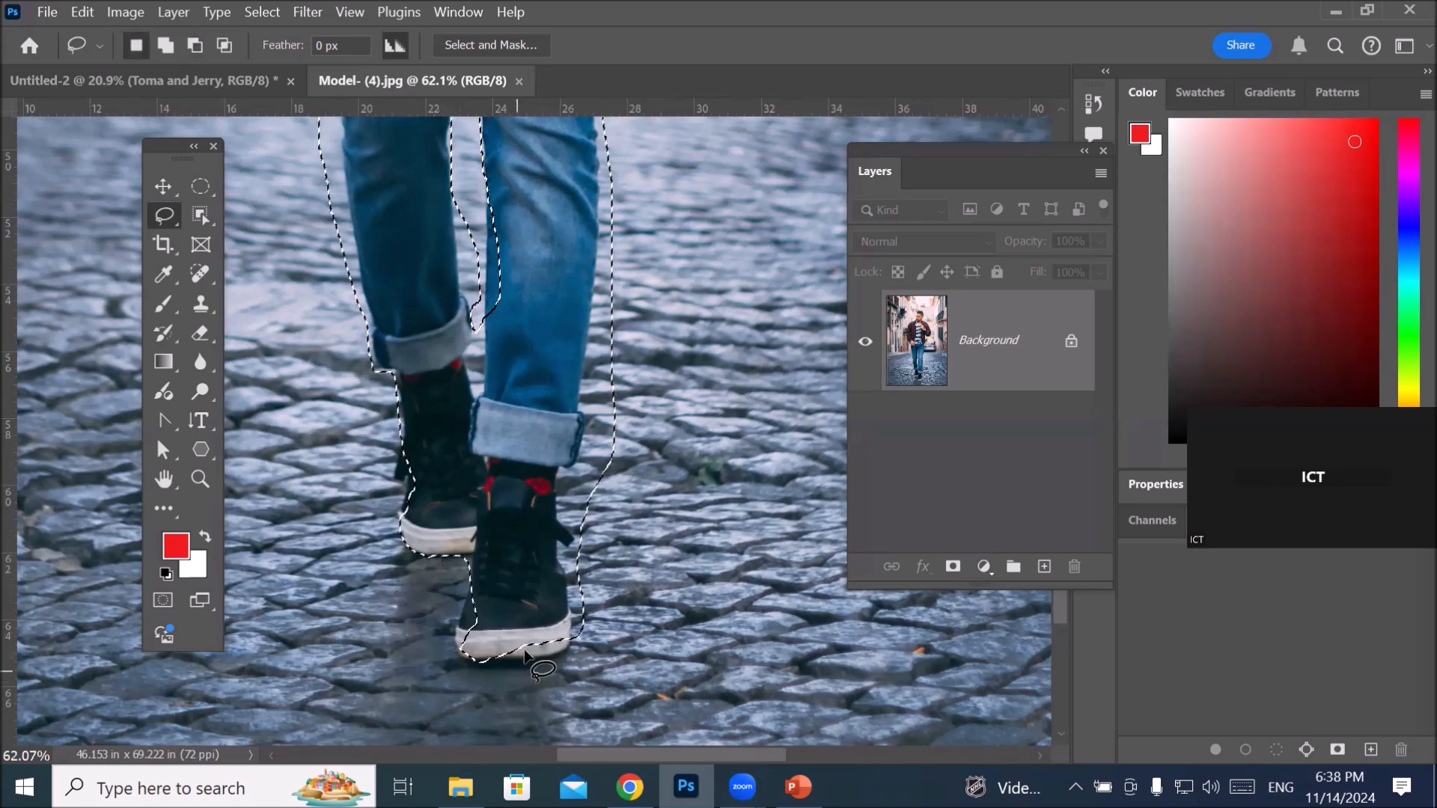
# Step: Subtract the cobblestone strip along the outer side of the front leg's calf and cuff from the selection
pyautogui.press('alt')
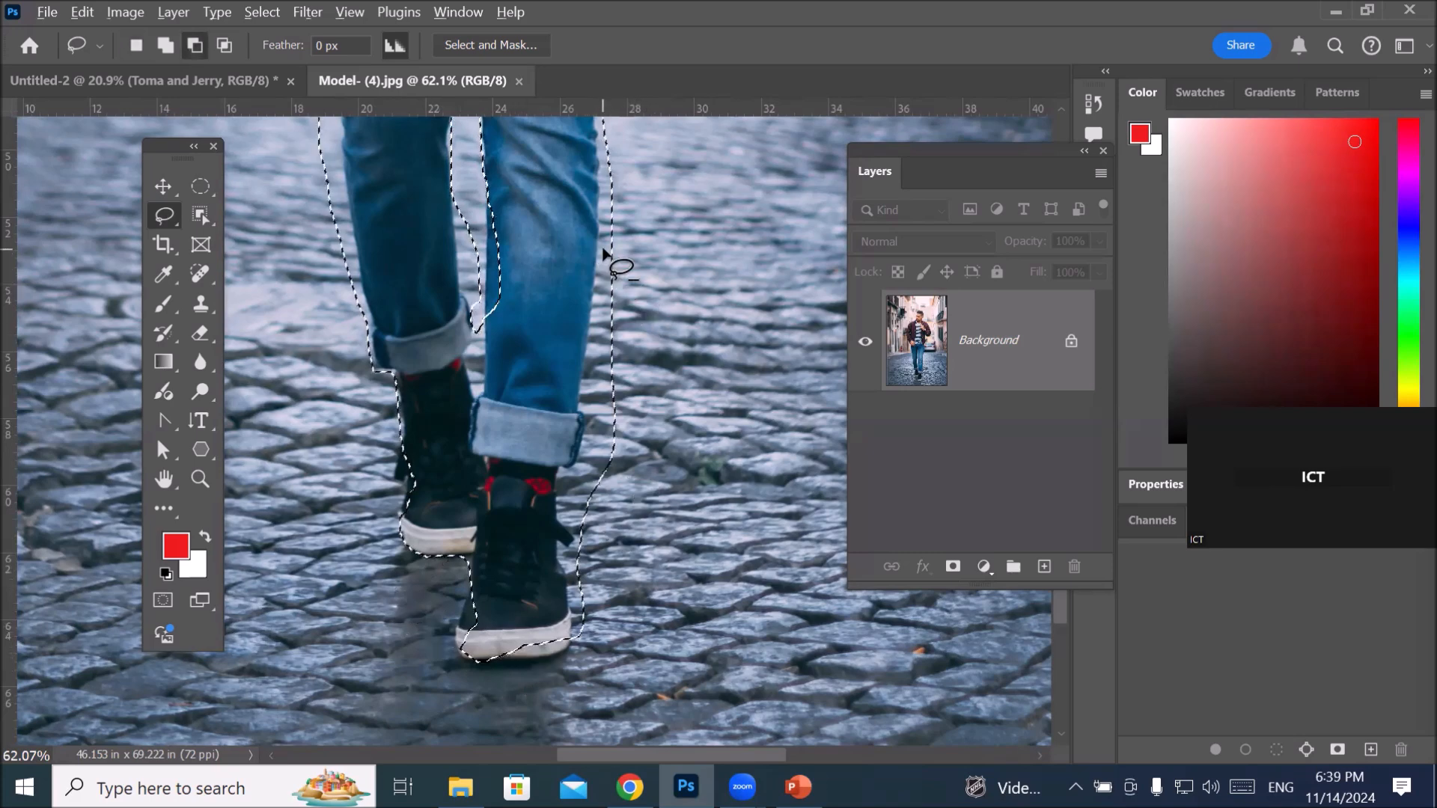
pyautogui.moveTo(608, 237); pyautogui.dragTo(599, 280)
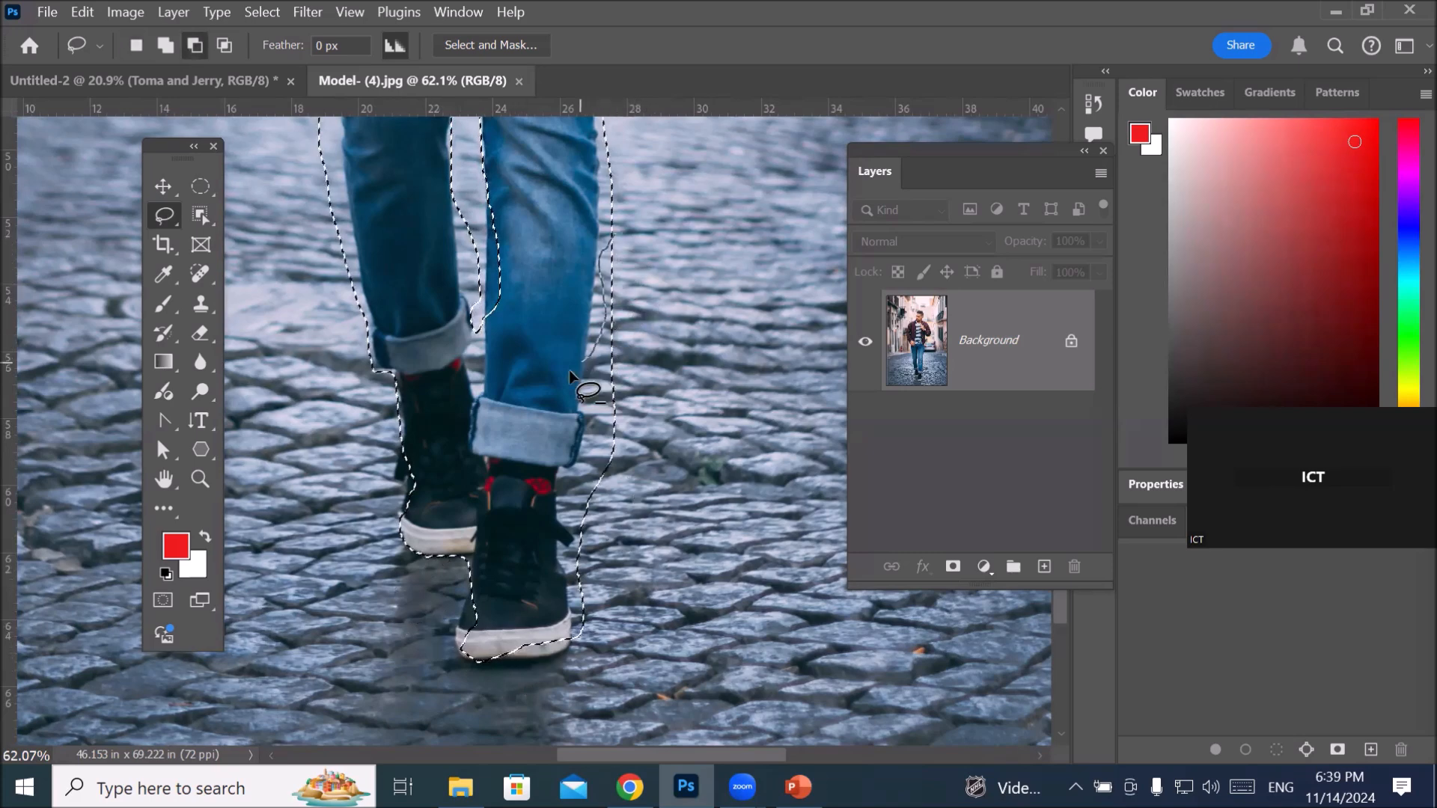
pyautogui.moveTo(568, 407)
pyautogui.mouseDown()
pyautogui.moveTo(542, 535)
pyautogui.moveTo(563, 590)
pyautogui.moveTo(588, 597)
pyautogui.moveTo(682, 381)
pyautogui.moveTo(608, 238)
pyautogui.mouseUp()
# Step: Move the selected man from the photo into the Untitled-2 composition with the Move tool
pyautogui.scroll(-10, 657, 371)
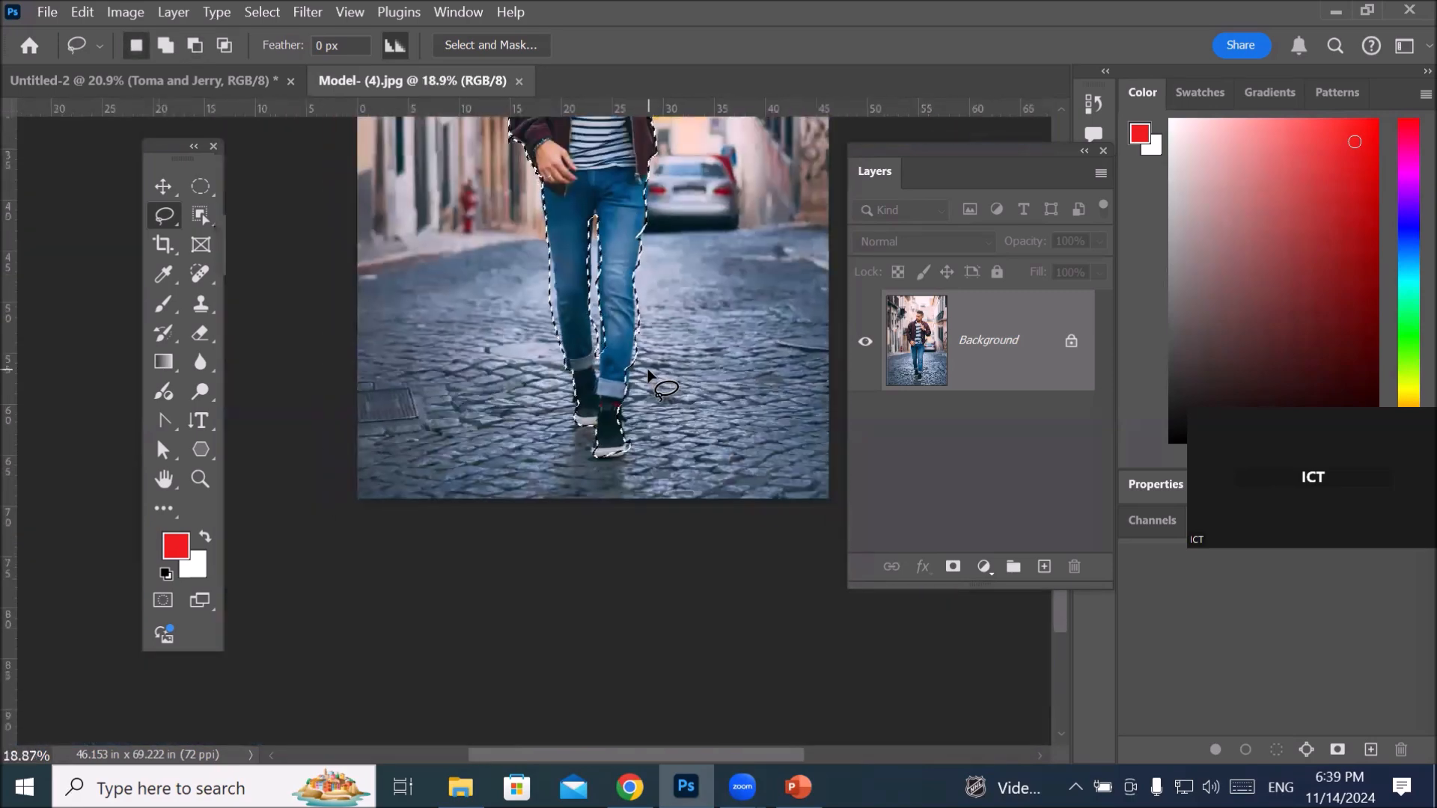
pyautogui.scroll(5, 677, 178)
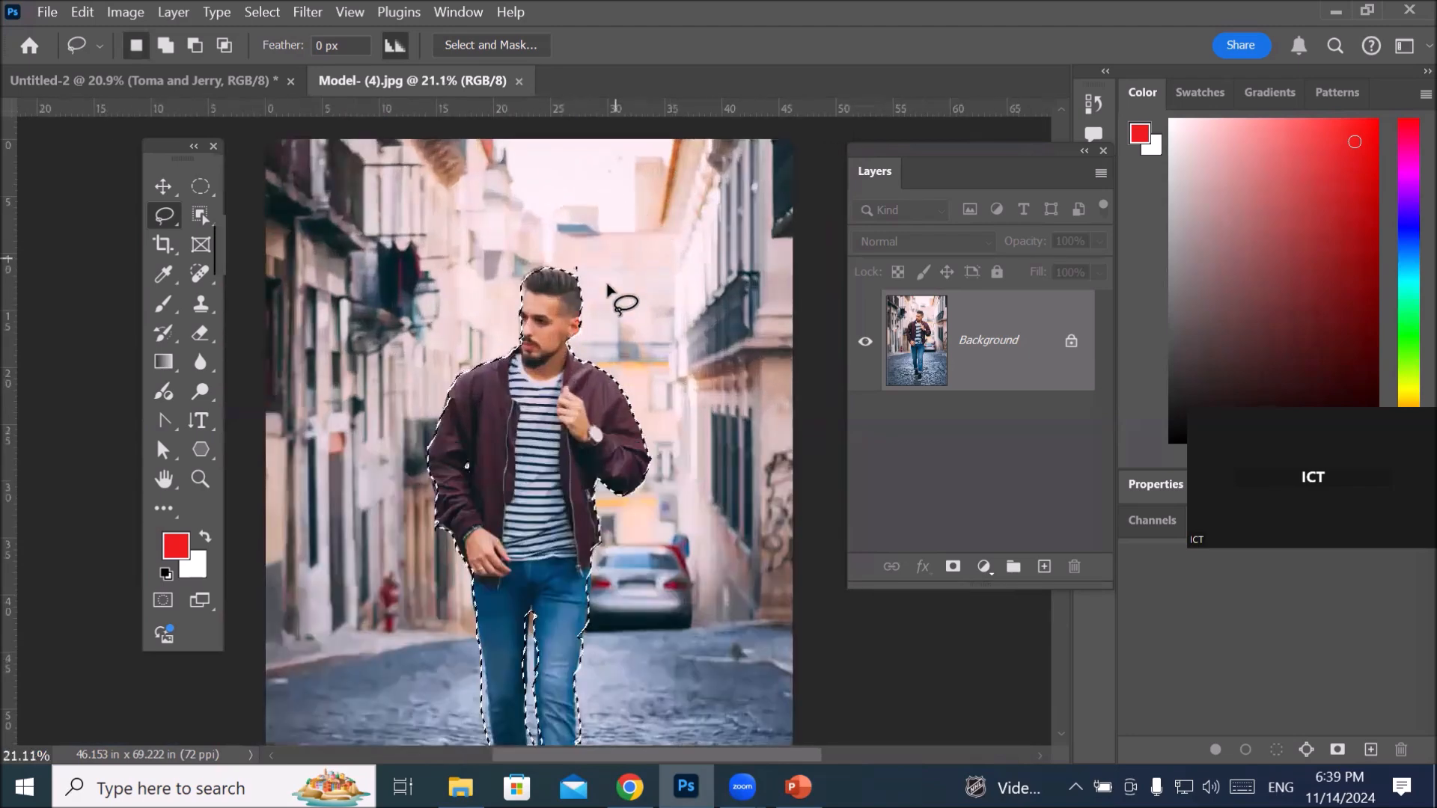
pyautogui.click(164, 187)
pyautogui.moveTo(555, 419); pyautogui.dragTo(253, 92)
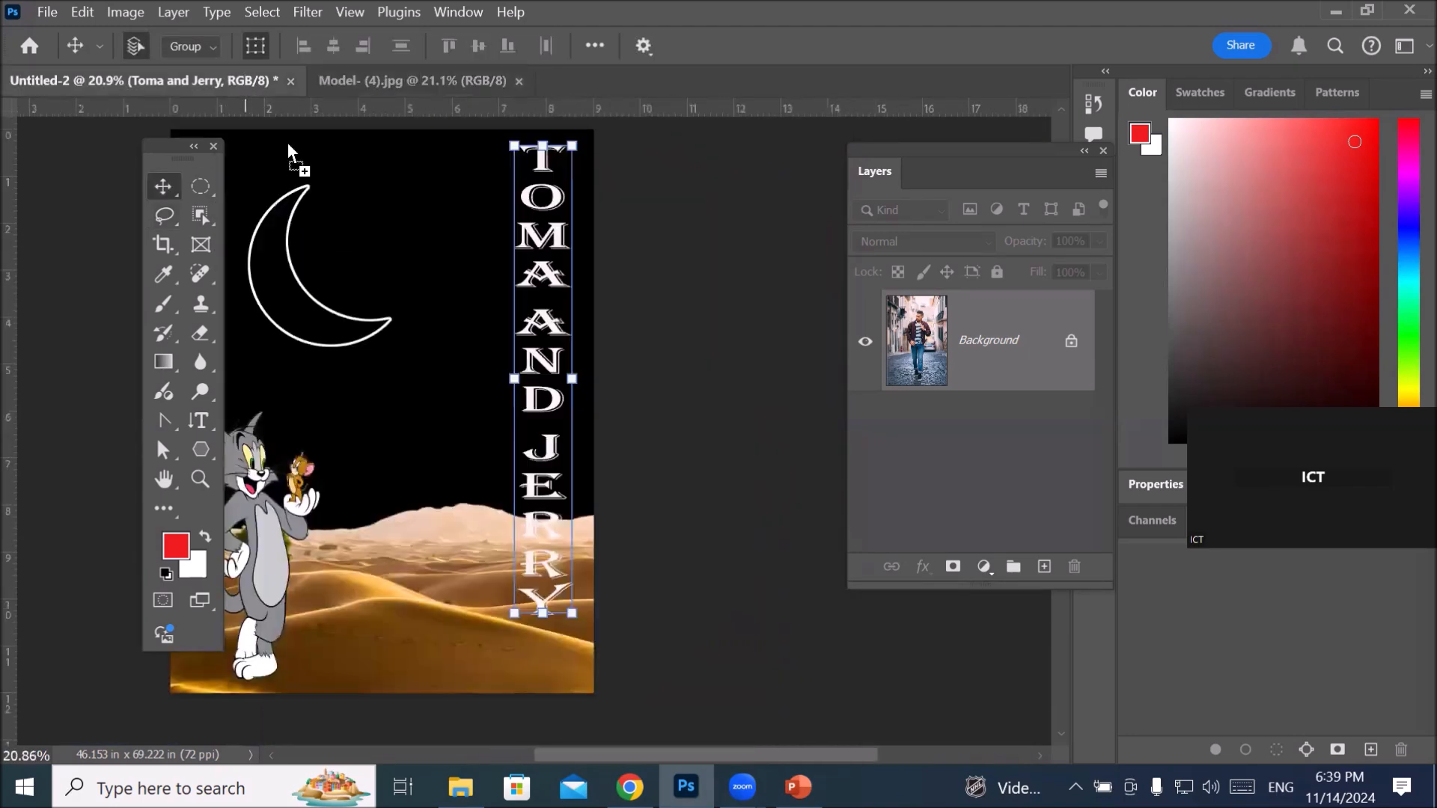
pyautogui.moveTo(411, 456); pyautogui.dragTo(433, 458)
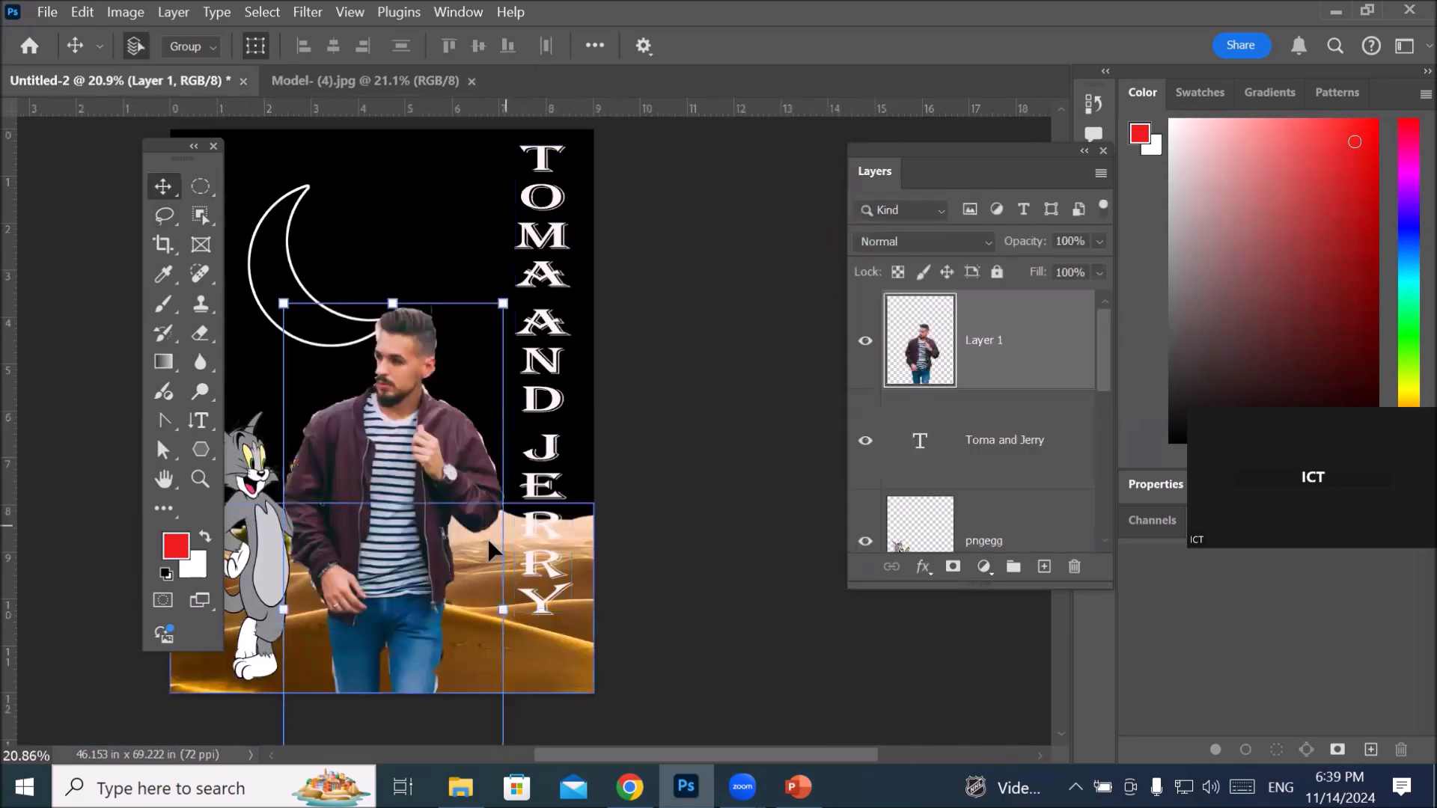
# Step: Scale the man to about 78.58% width and 76.98% height and place him between Tom and the vertical title
pyautogui.moveTo(398, 521); pyautogui.dragTo(407, 377)
pyautogui.moveTo(511, 161); pyautogui.dragTo(466, 300)
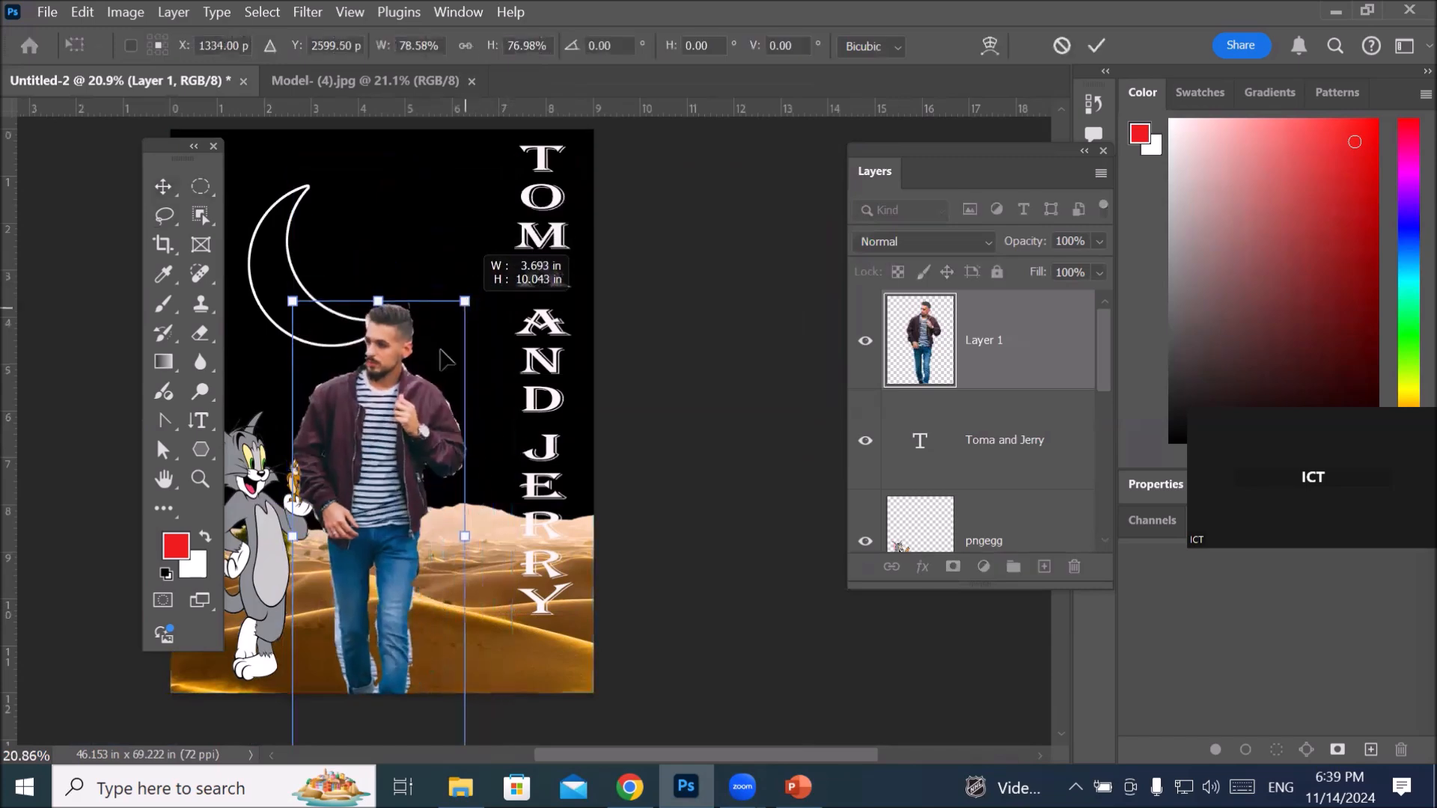
pyautogui.moveTo(410, 419); pyautogui.dragTo(461, 334)
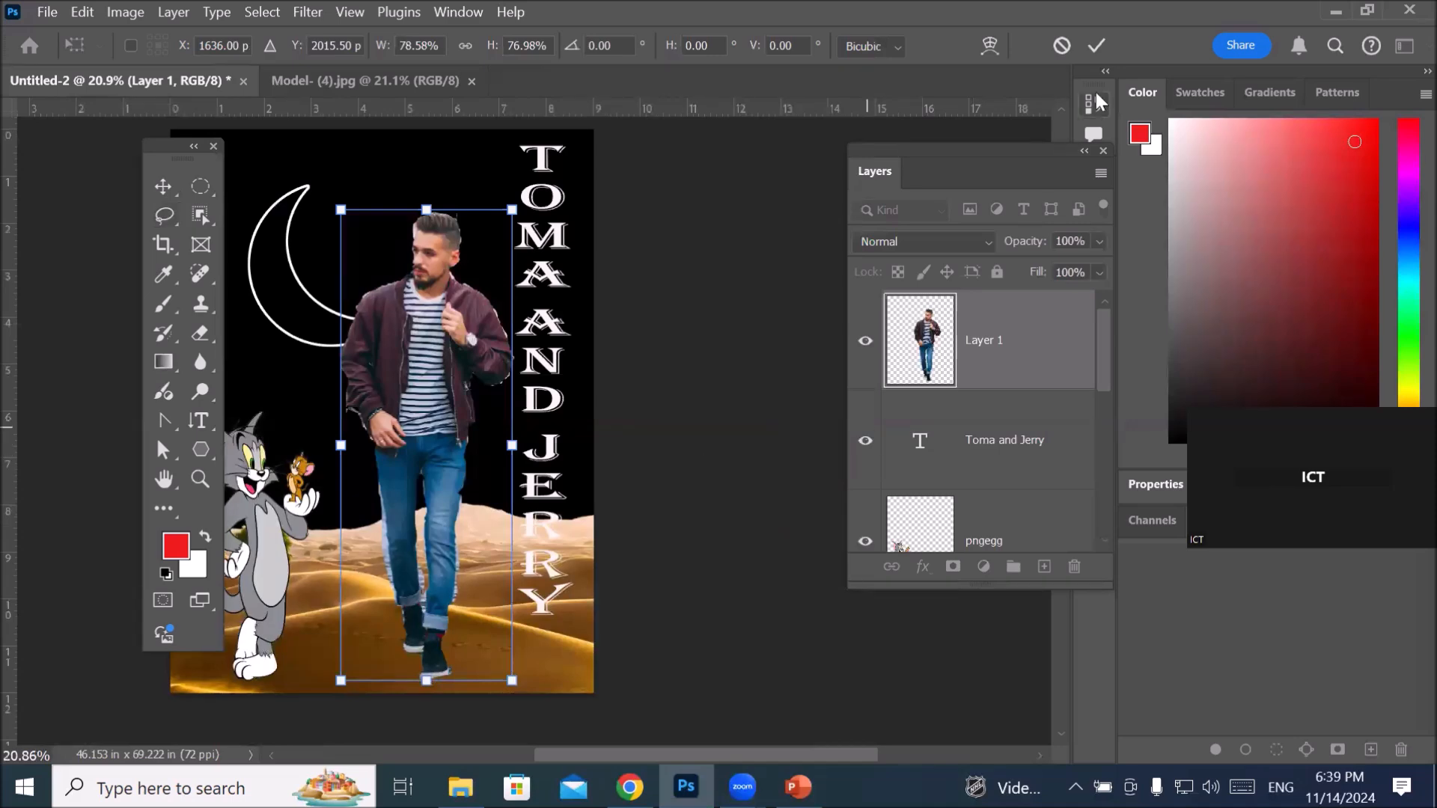
# Step: Examine the cutout's edges around the jeans, and delete the man's layer from the composition
pyautogui.scroll(4, 393, 595)
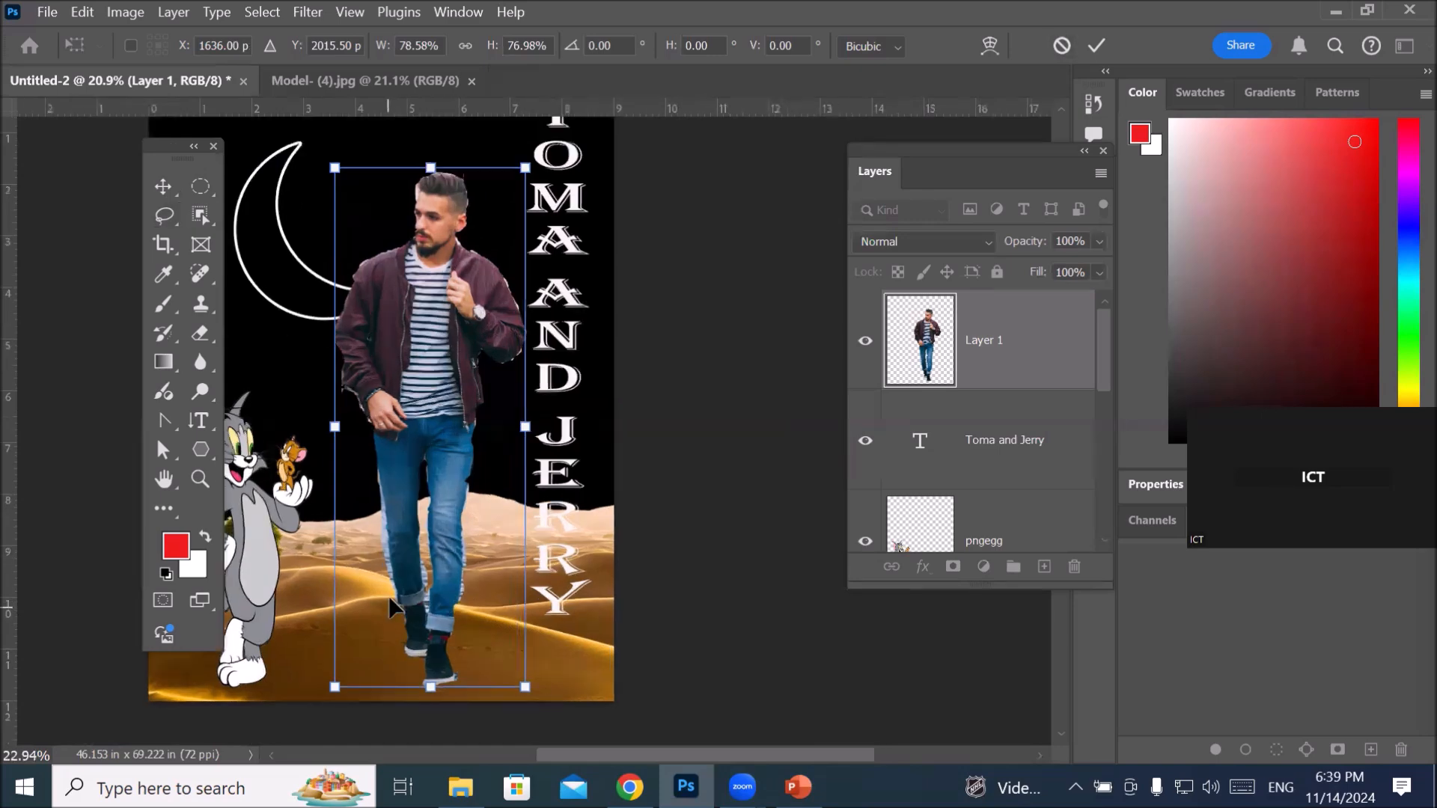
pyautogui.scroll(2, 404, 598)
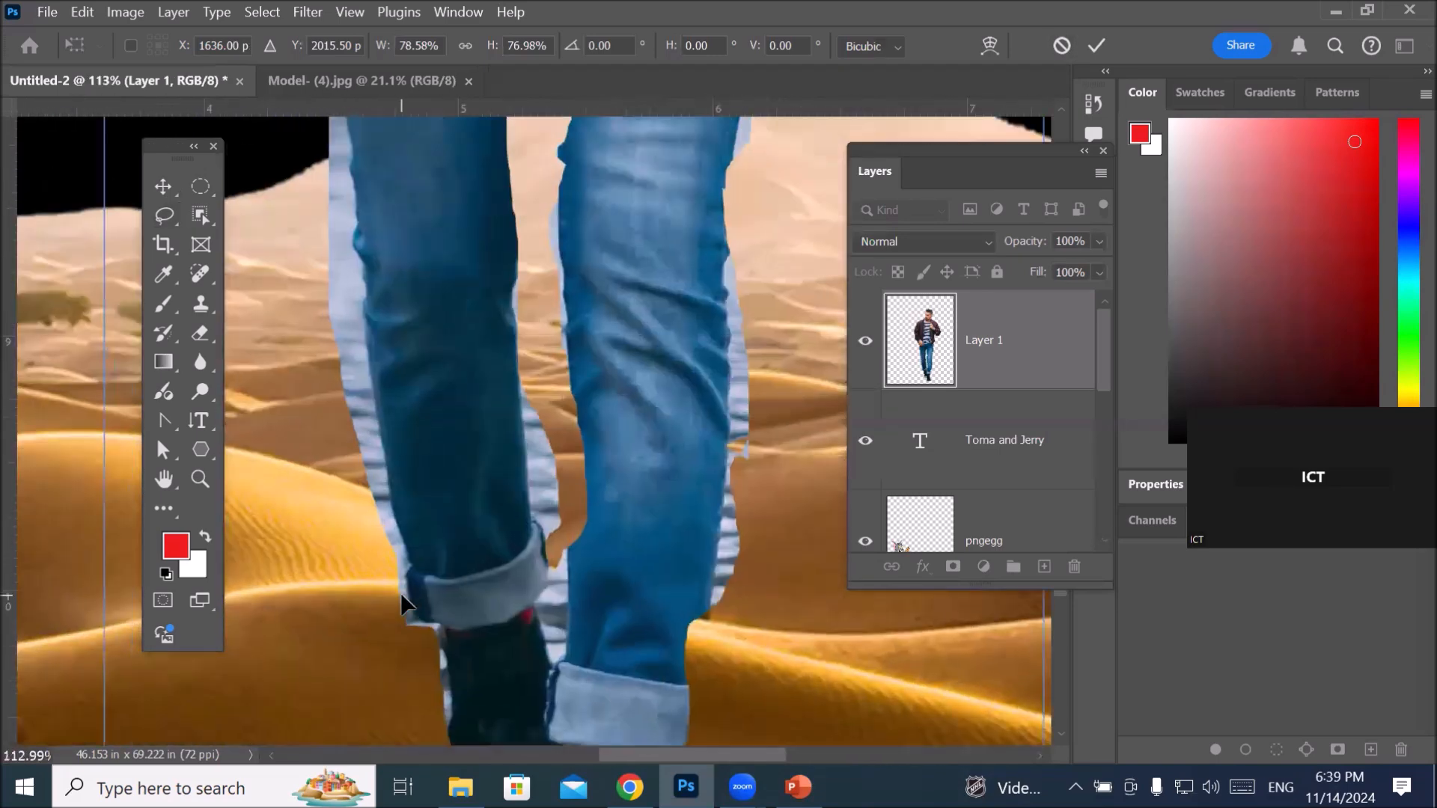
pyautogui.scroll(-5, 411, 603)
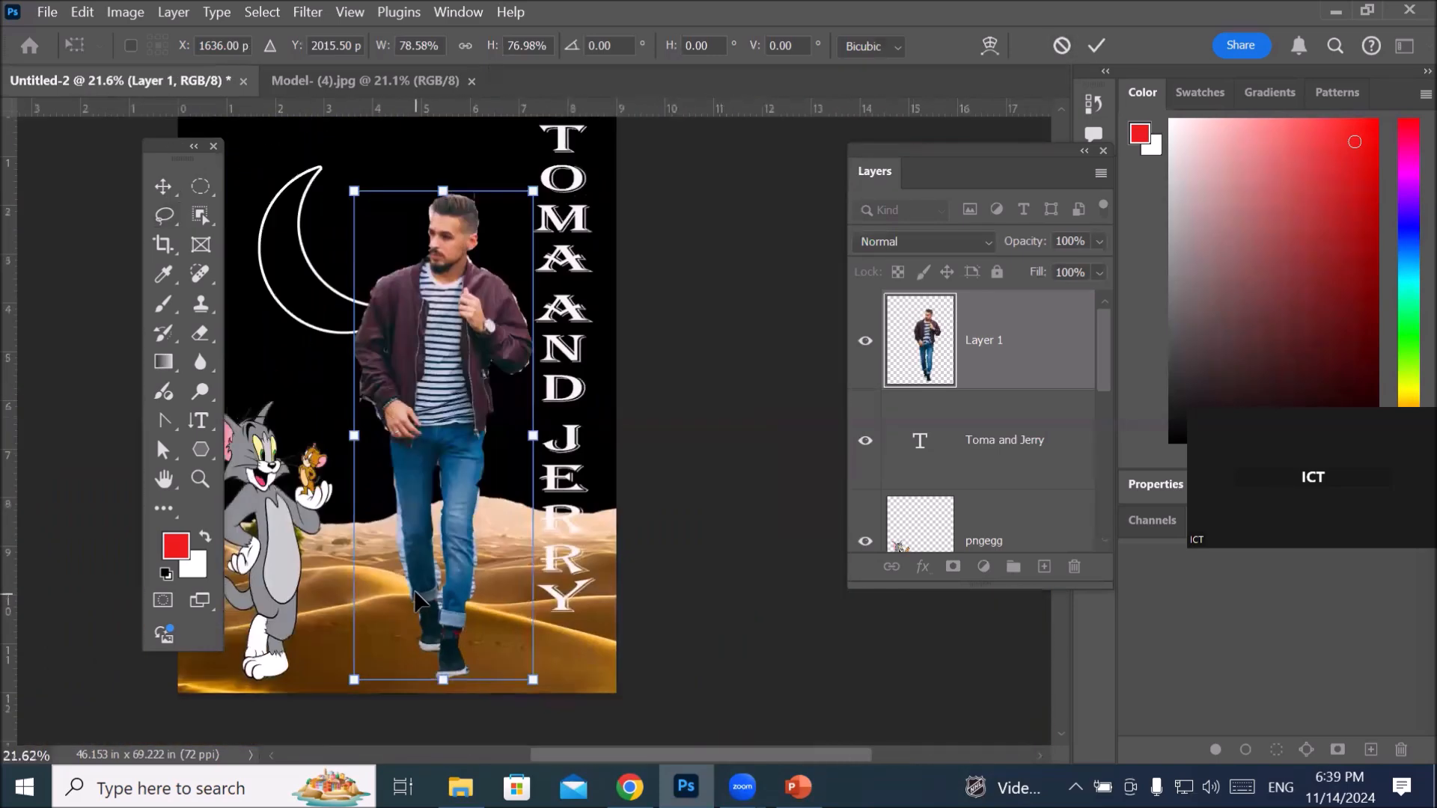
pyautogui.moveTo(920, 313); pyautogui.dragTo(1071, 568)
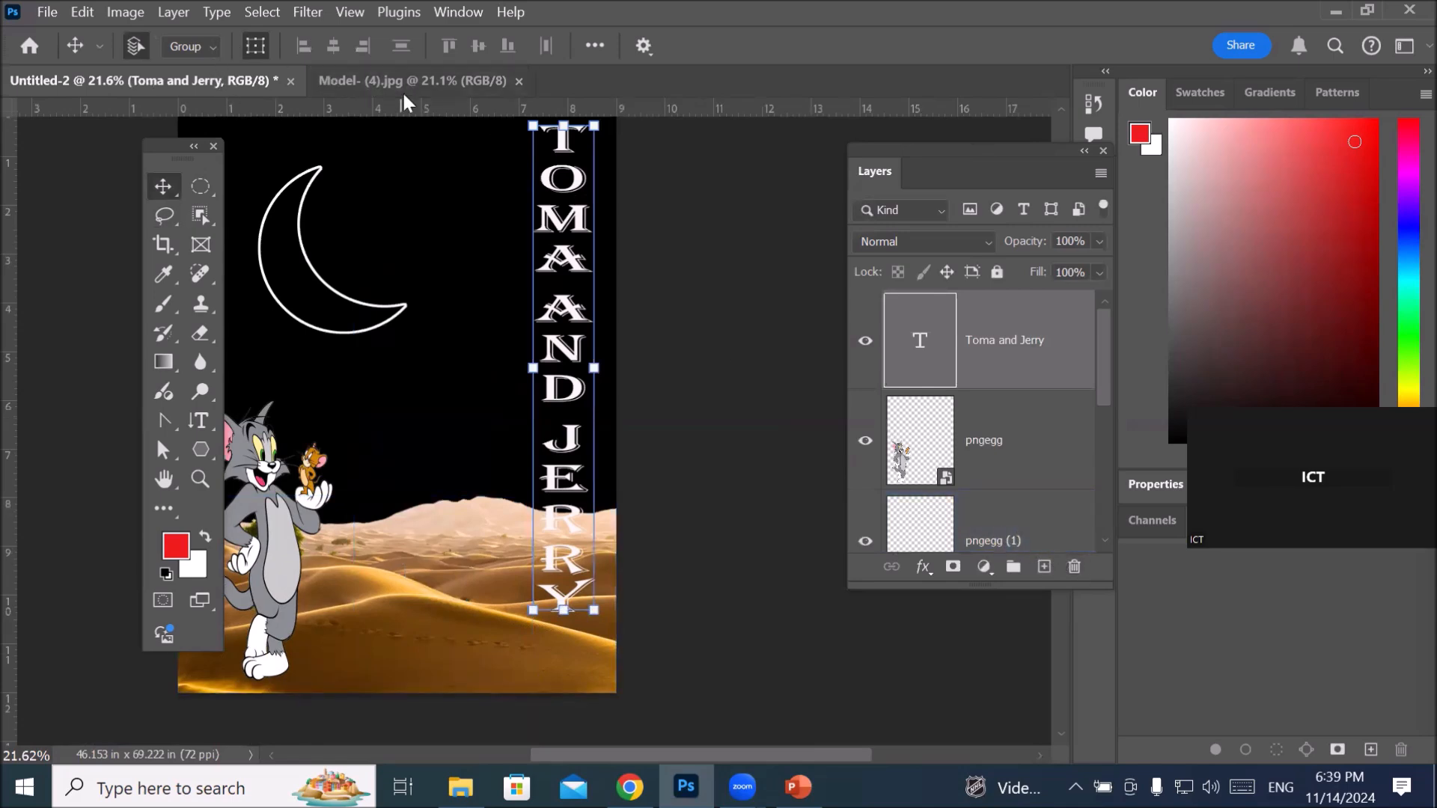
# Step: Return to the Model- (4).jpg photo and clear the selection around the man
pyautogui.click(423, 80)
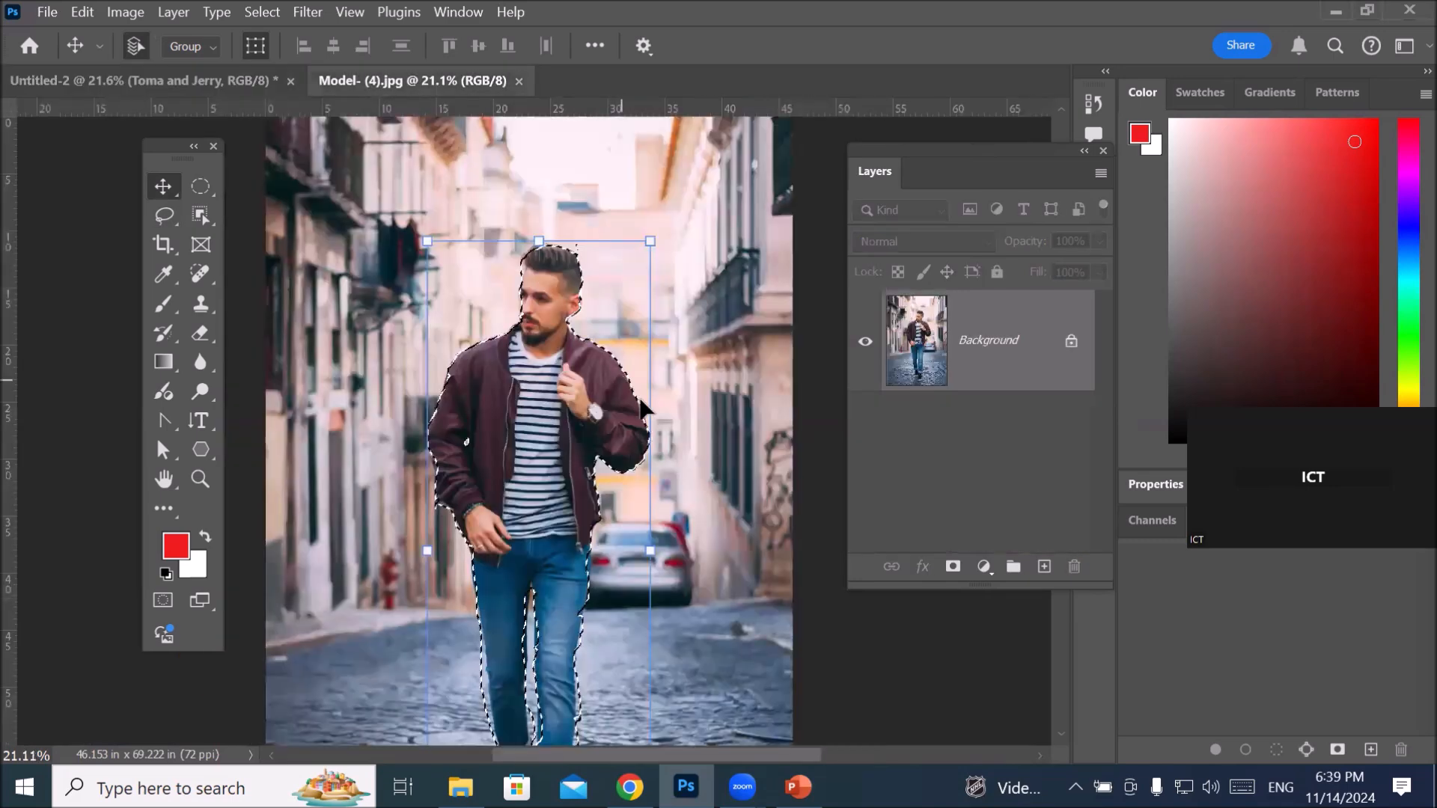
pyautogui.scroll(-5, 576, 492)
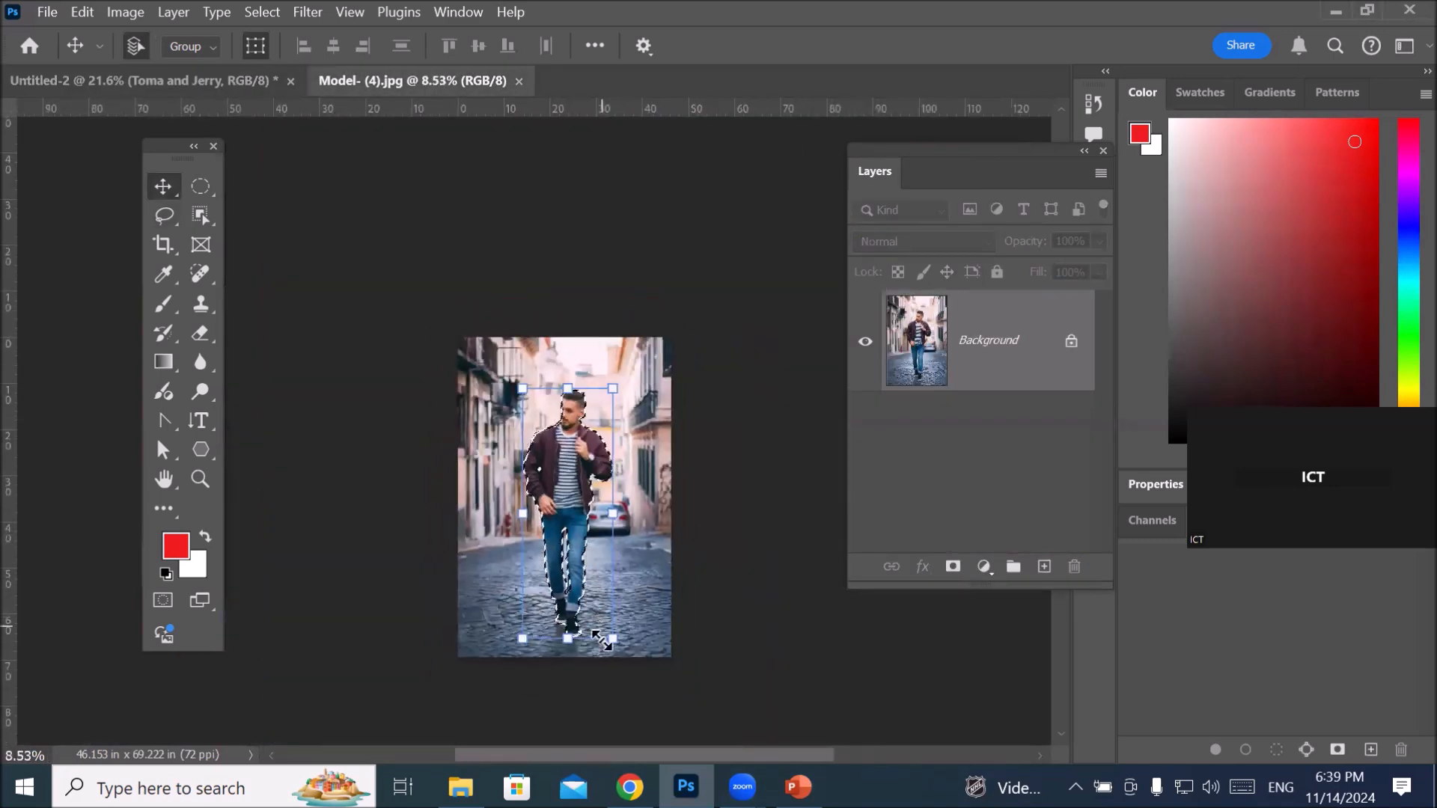
pyautogui.scroll(3, 590, 646)
pyautogui.hotkey('ctrl', 'd')
pyautogui.scroll(1, 595, 337)
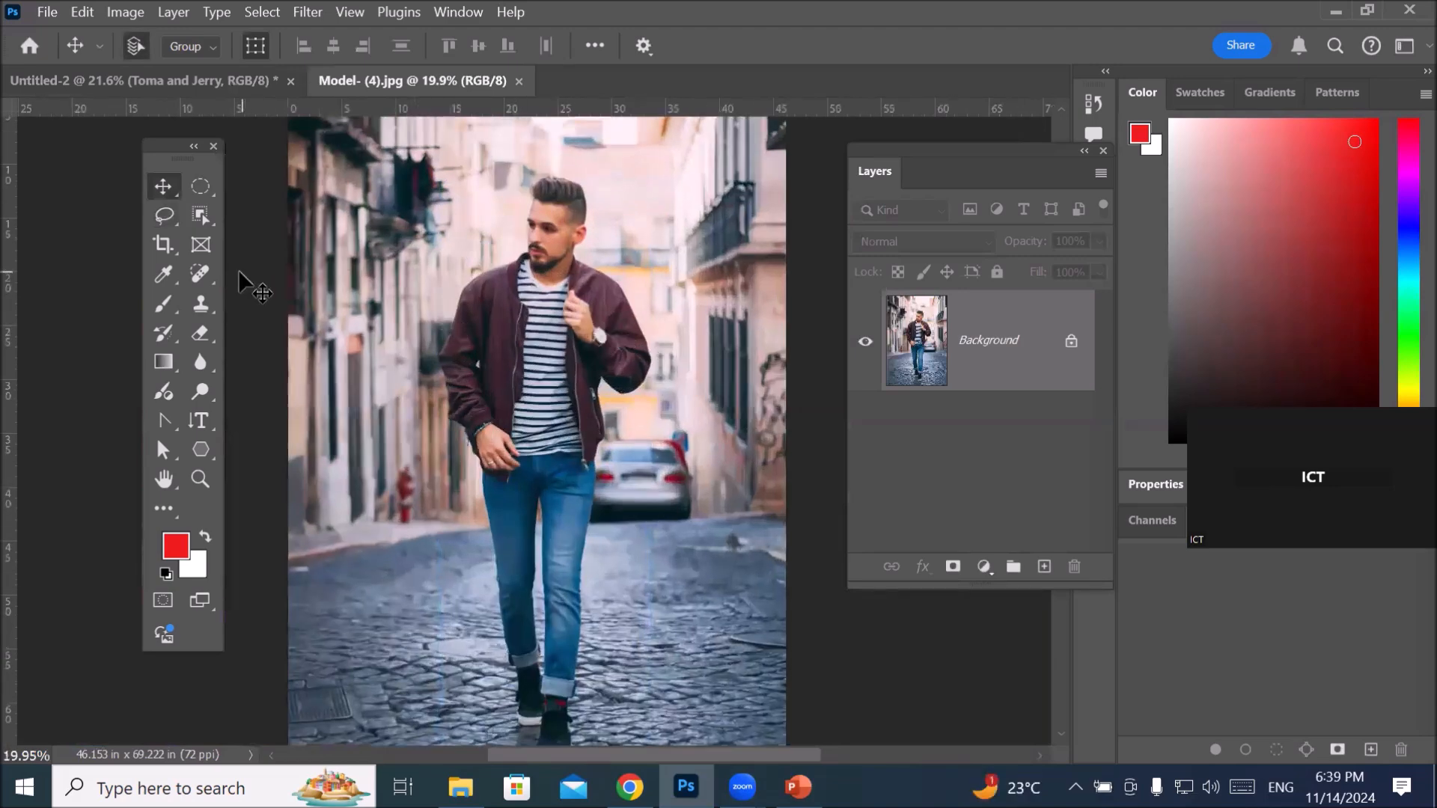
# Step: Start a Polygonal Lasso outline of the man at his shoulder beside the hanging arm, going up past the face to the hair
pyautogui.click(165, 215)
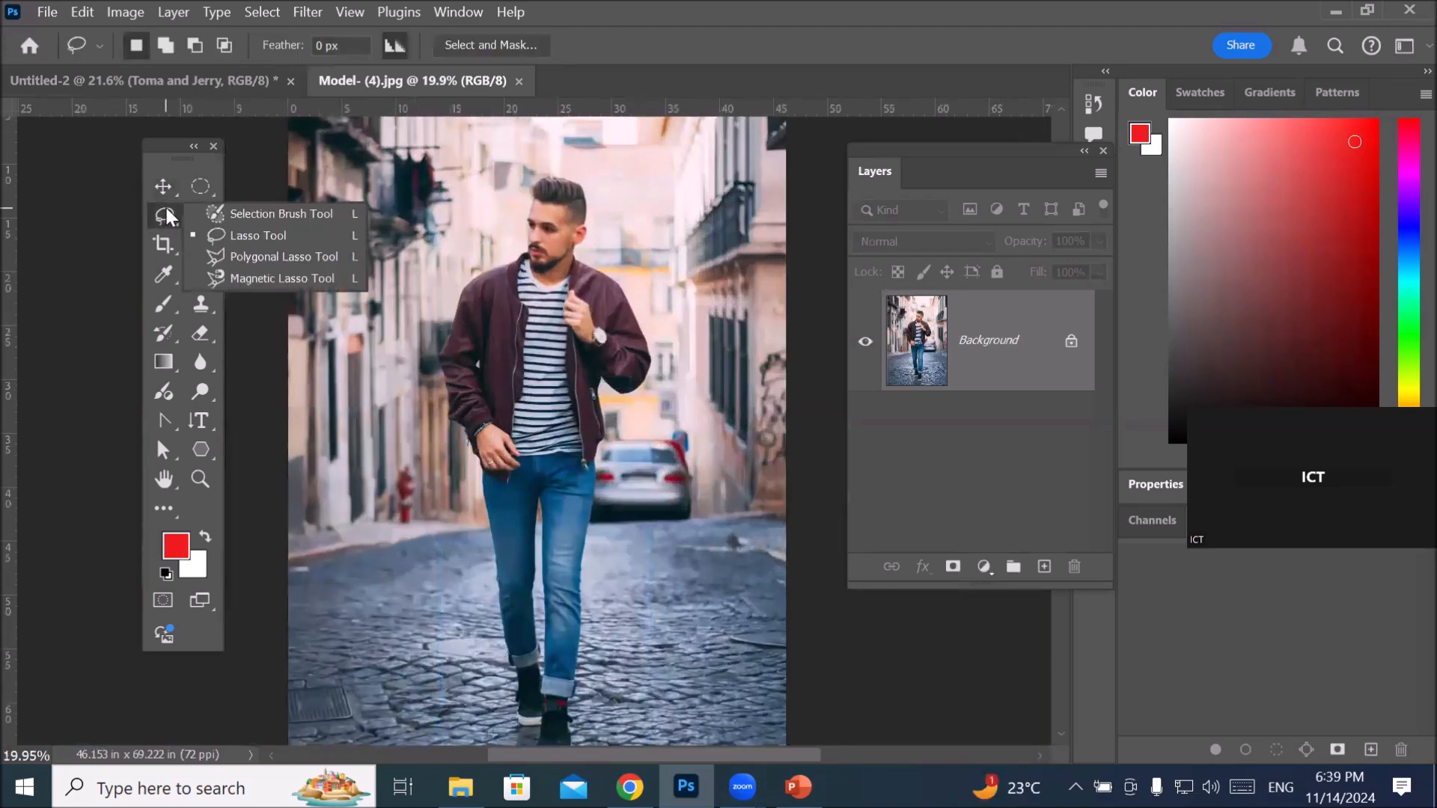
pyautogui.click(291, 254)
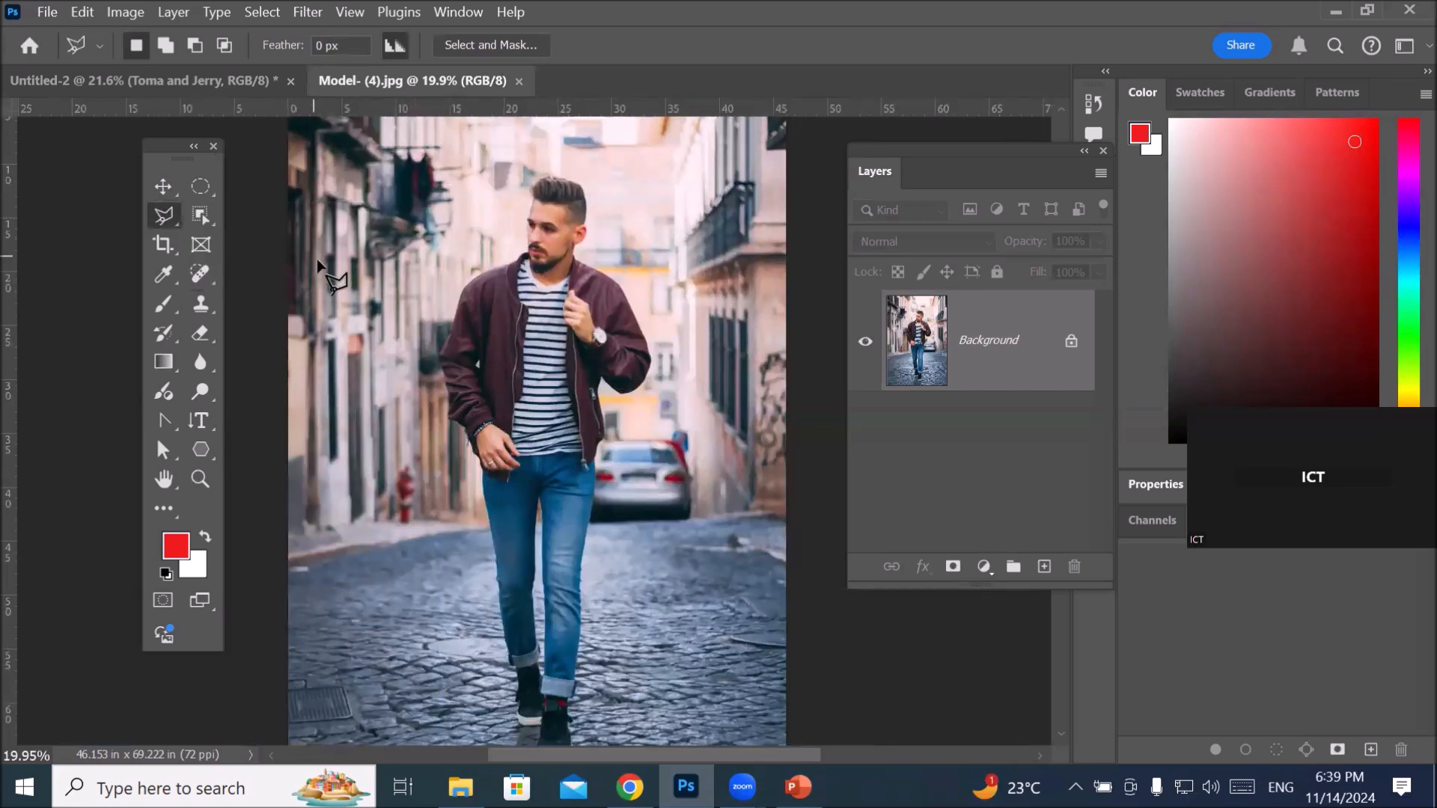
pyautogui.scroll(2, 469, 296)
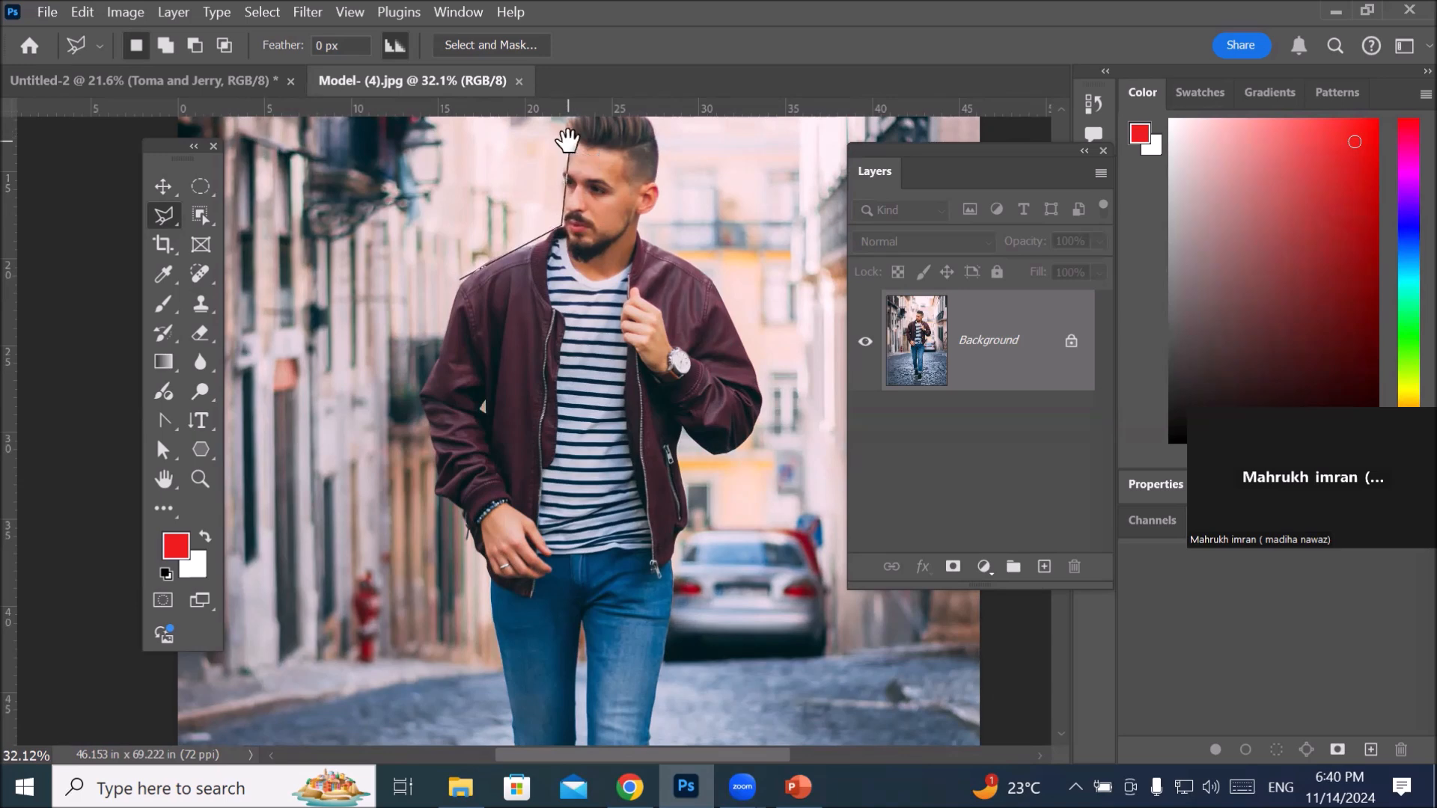
pyautogui.moveTo(567, 140)
pyautogui.mouseDown()
pyautogui.moveTo(468, 363)
pyautogui.moveTo(388, 469)
pyautogui.mouseUp()
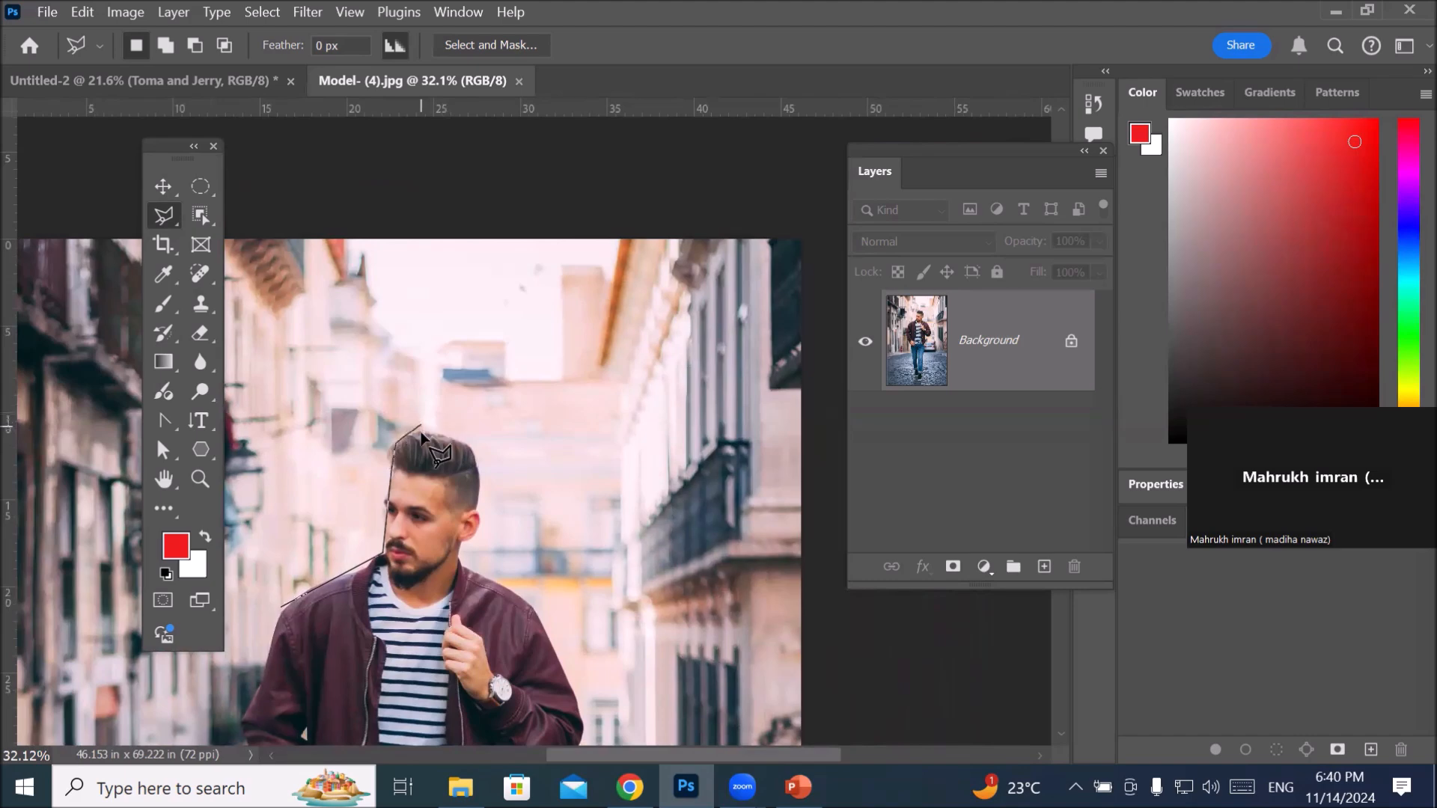
# Step: Continue the Polygonal Lasso outline over the man's hair, down behind the ear and neck, and along the far shoulder
pyautogui.click(474, 447)
pyautogui.click(470, 536)
pyautogui.click(461, 538)
pyautogui.click(459, 561)
pyautogui.click(533, 604)
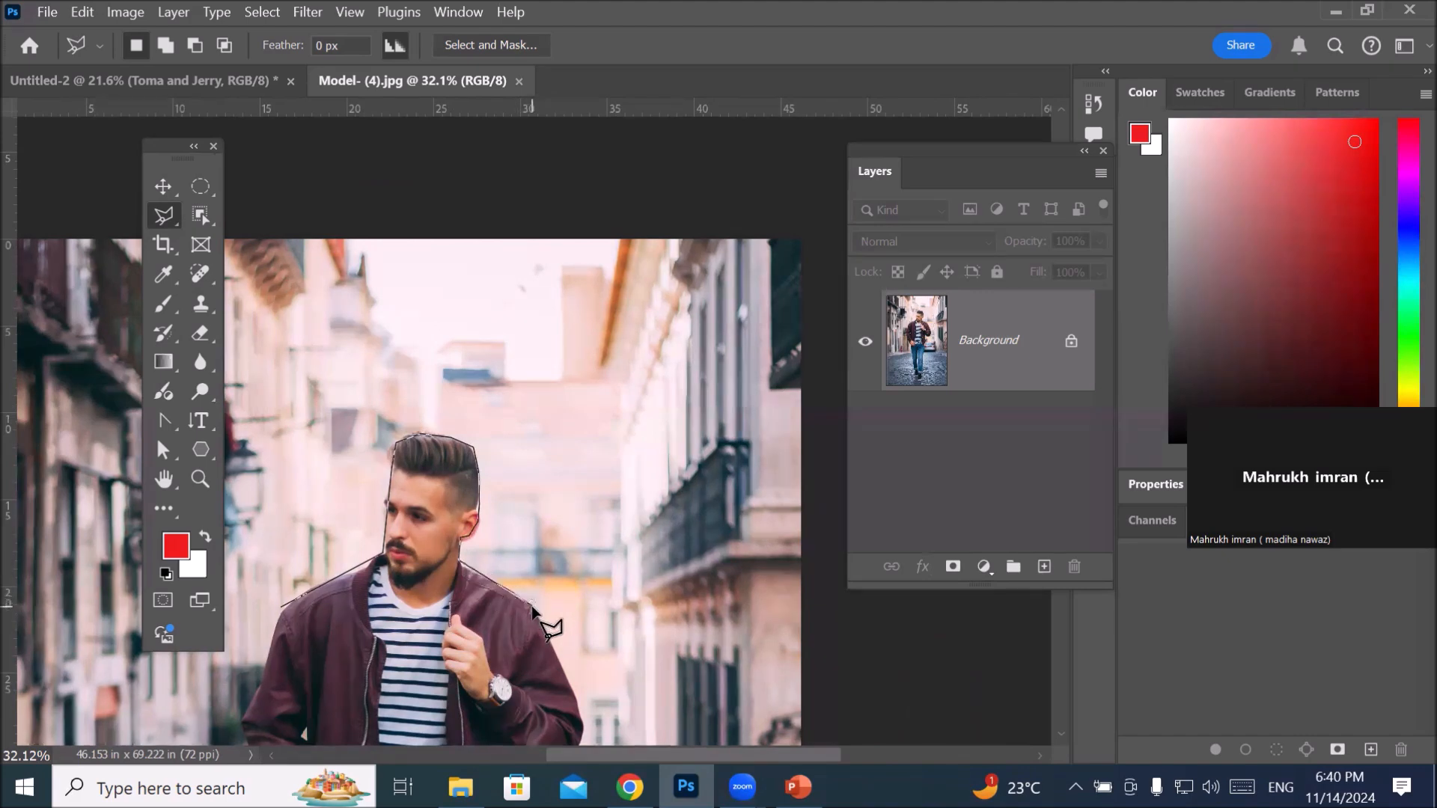
# Step: Extend the lasso outline down the bent arm, around the elbow, and along the jacket's side to its hem
pyautogui.scroll(-1, 608, 703)
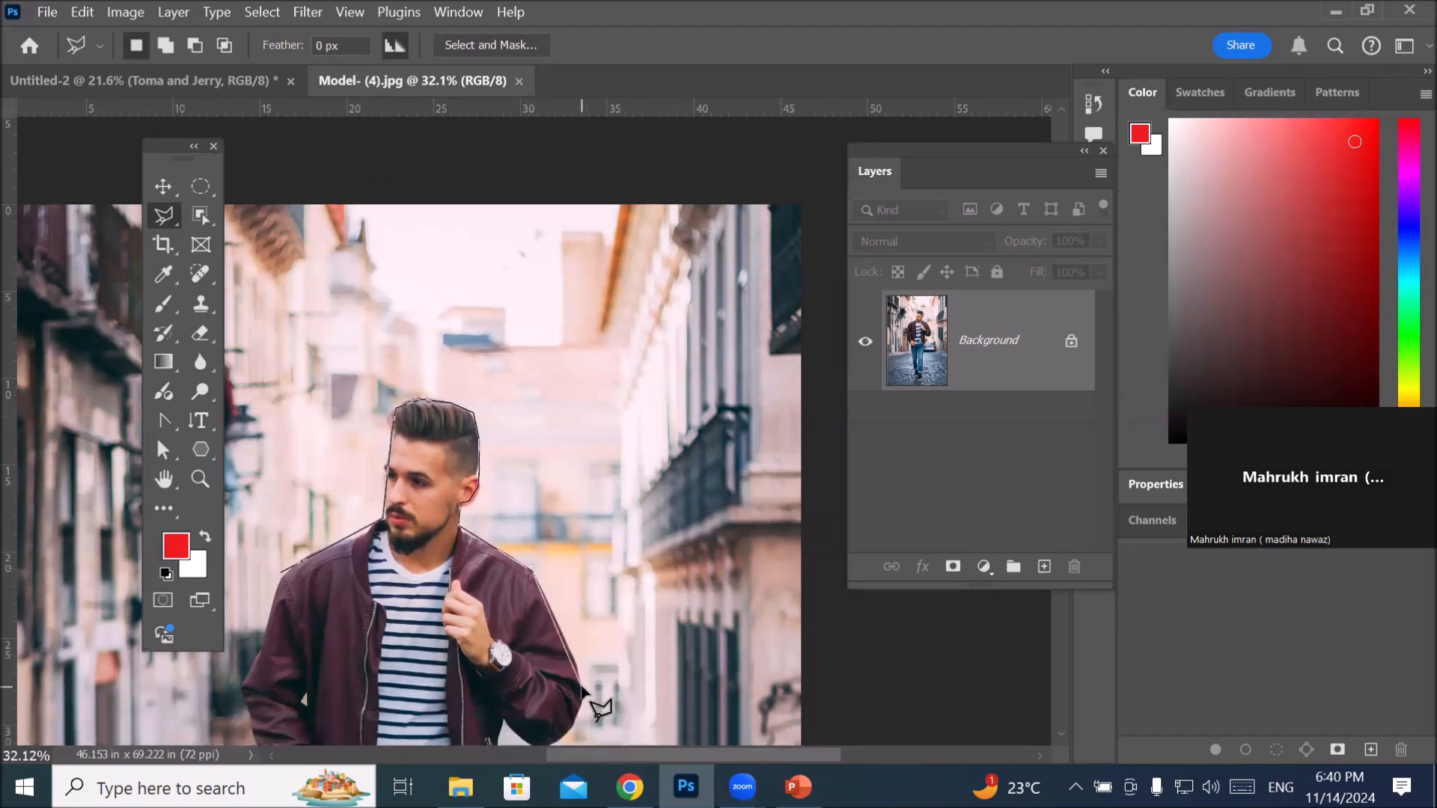
pyautogui.moveTo(590, 675); pyautogui.dragTo(751, 319)
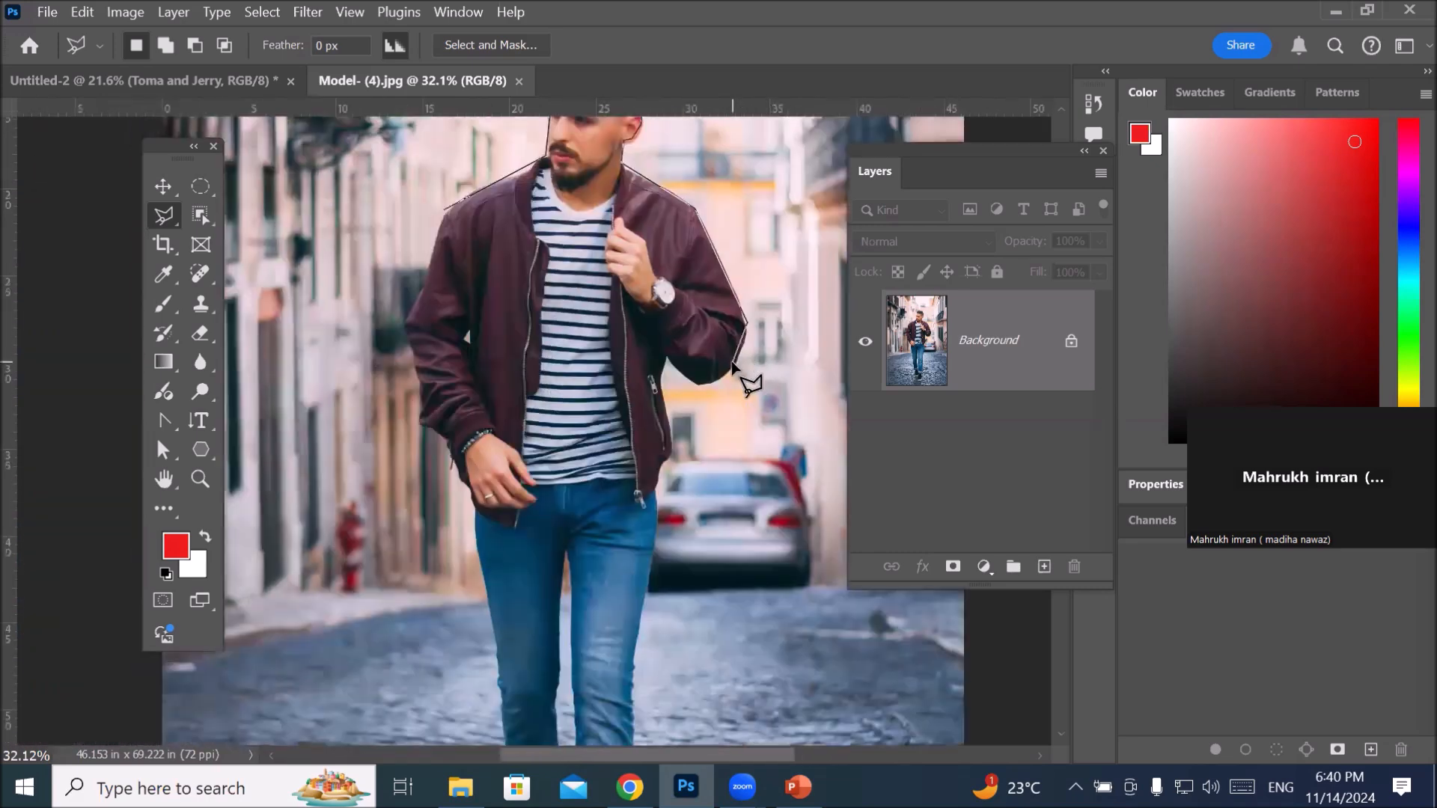
pyautogui.click(732, 365)
pyautogui.click(717, 384)
pyautogui.click(666, 362)
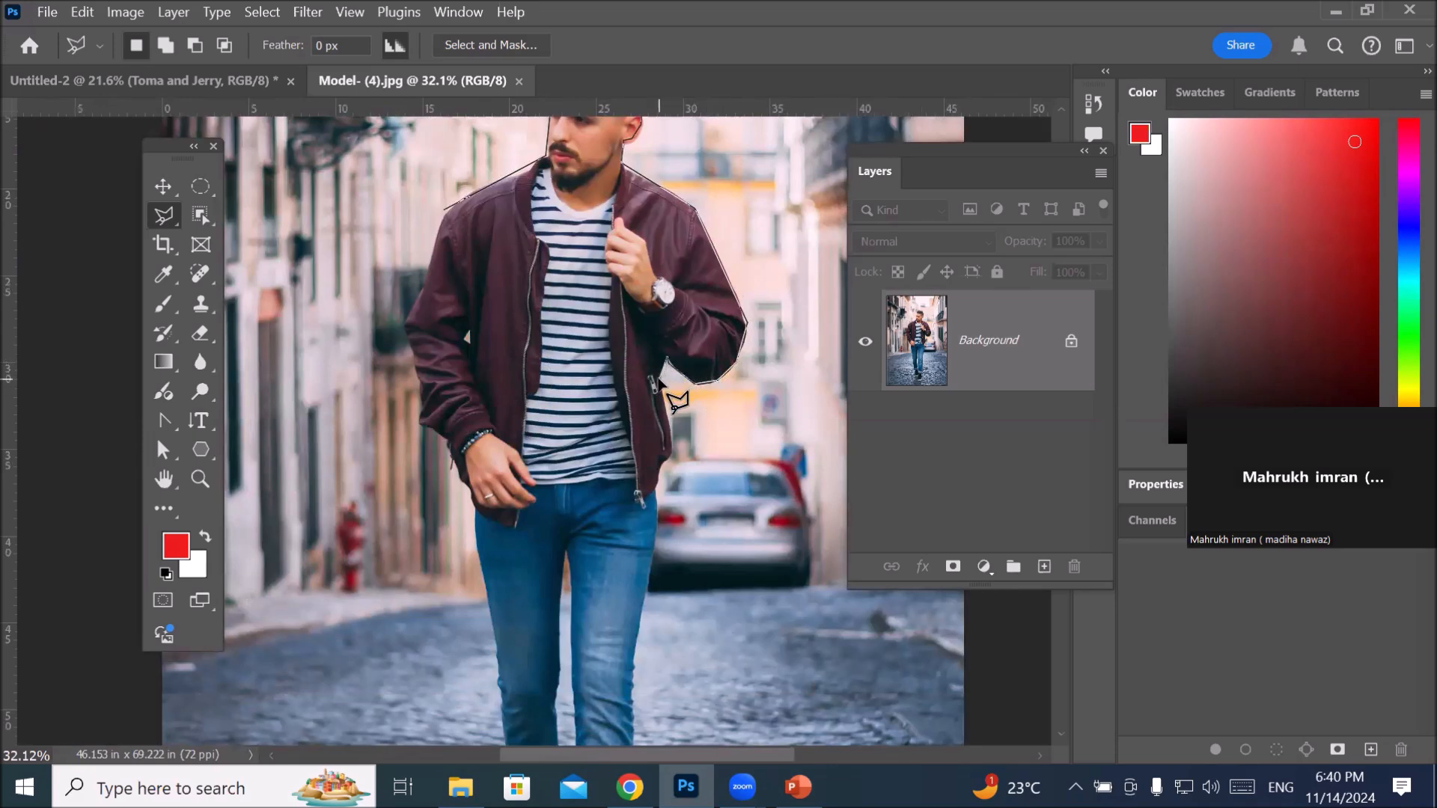
pyautogui.click(673, 452)
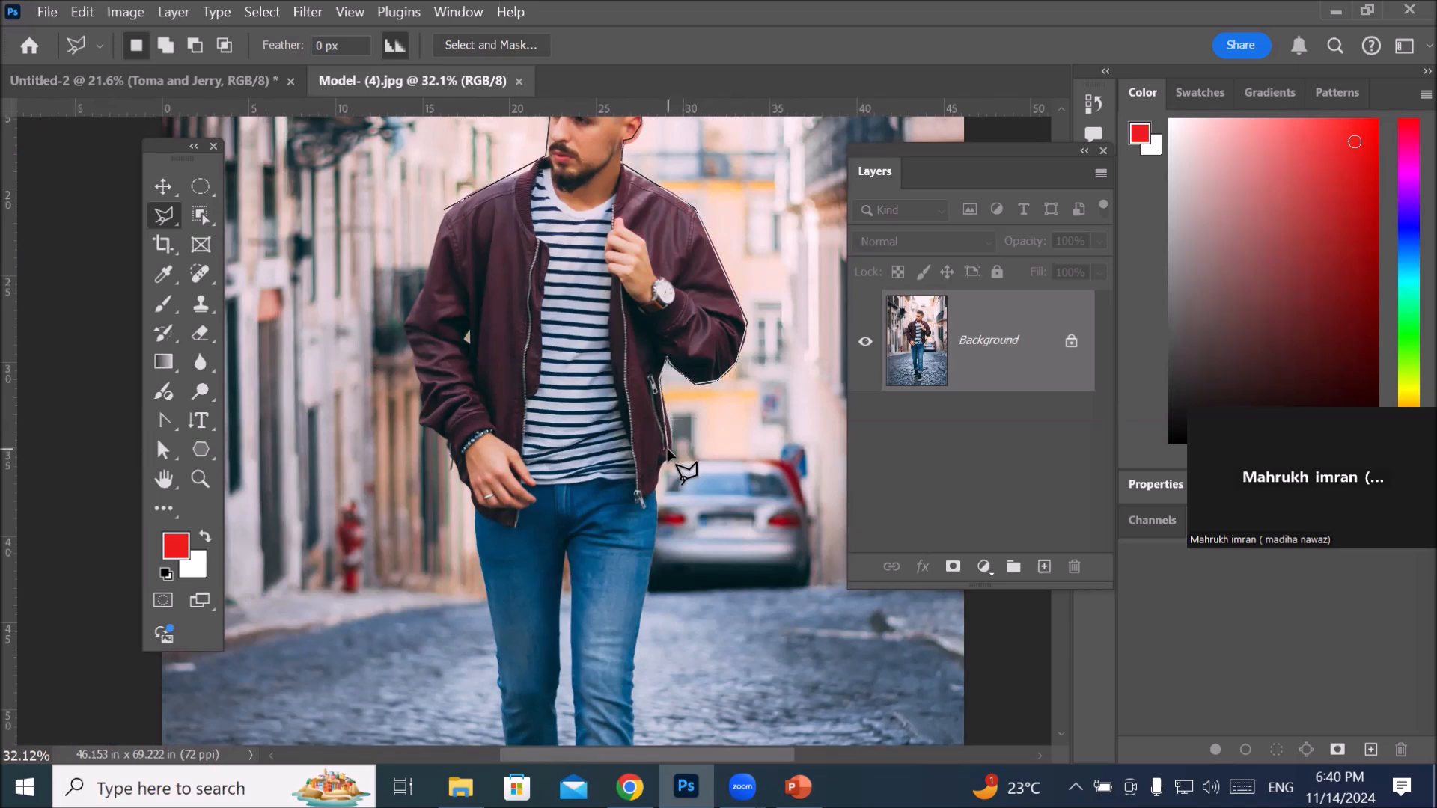
pyautogui.click(656, 496)
# Step: Continue the outline down the outer jeans leg and around both shoes to the rear leg's rolled cuff
pyautogui.click(643, 591)
pyautogui.scroll(-2, 684, 475)
pyautogui.scroll(-2, 681, 360)
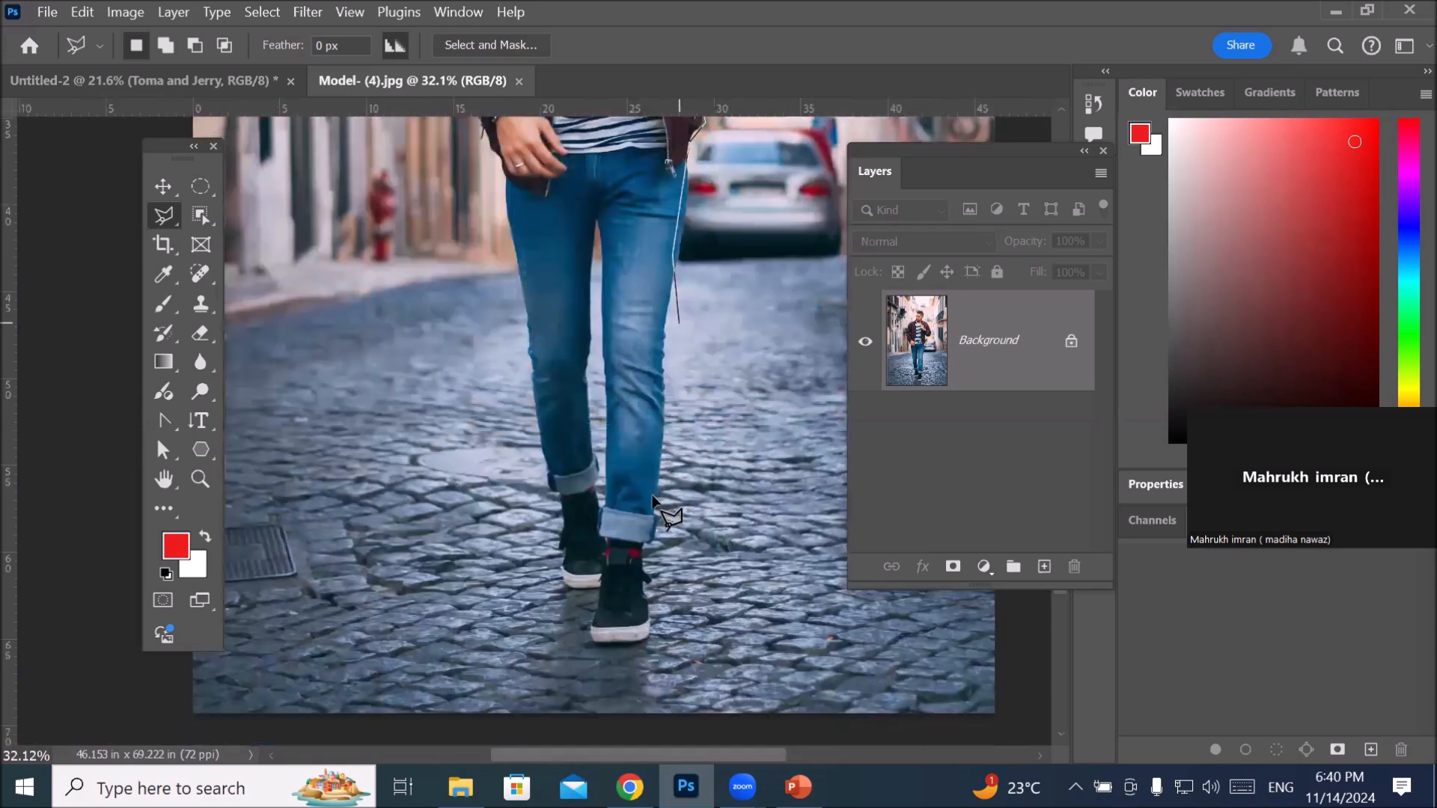
pyautogui.click(650, 612)
pyautogui.click(638, 642)
pyautogui.click(591, 641)
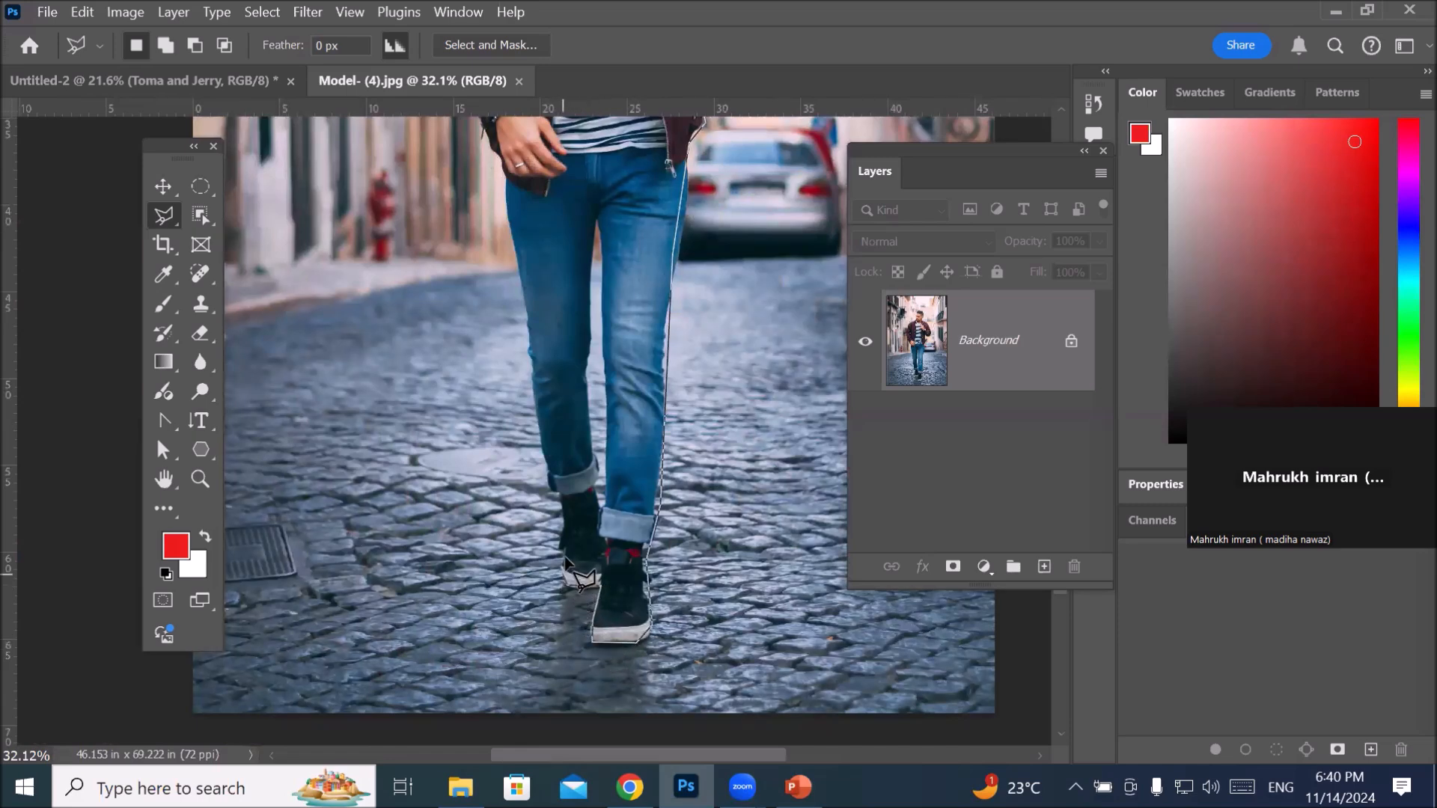
pyautogui.click(561, 496)
pyautogui.click(547, 493)
# Step: Trace up the other leg, past the hand and hanging sleeve, and close the outline at the starting shoulder
pyautogui.press('space')
pyautogui.moveTo(566, 469)
pyautogui.mouseDown()
pyautogui.moveTo(521, 642)
pyautogui.moveTo(485, 701)
pyautogui.mouseUp()
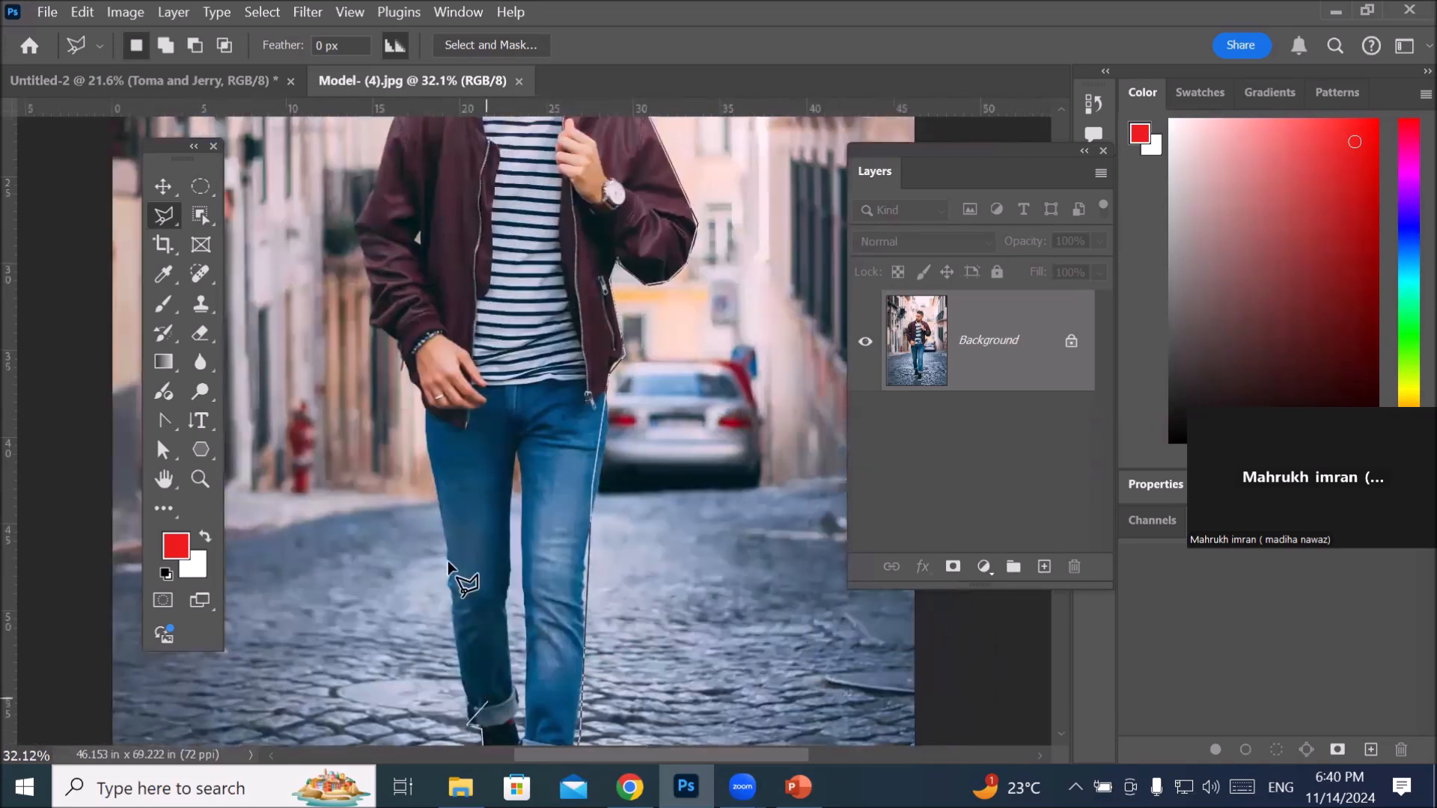
pyautogui.click(435, 487)
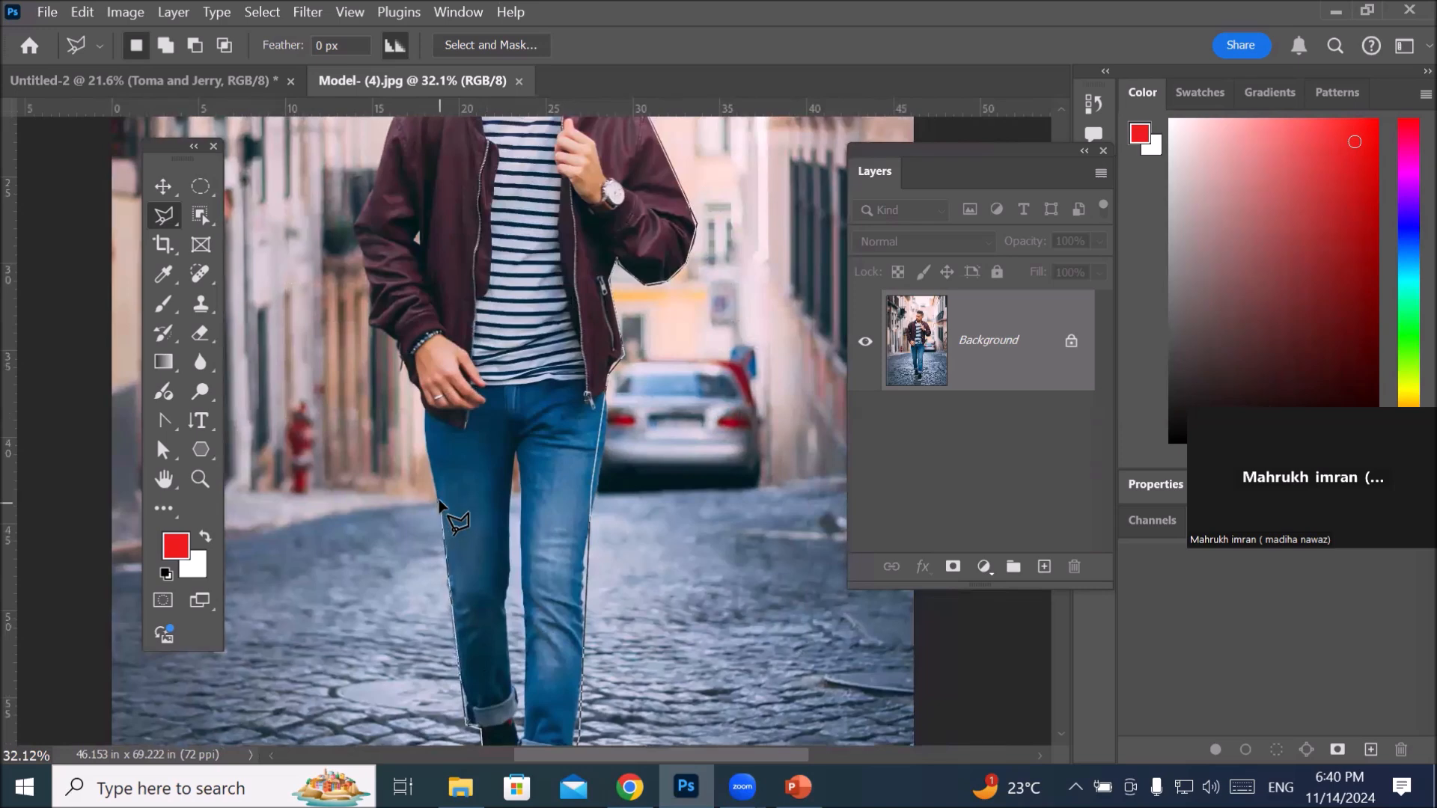
pyautogui.click(427, 411)
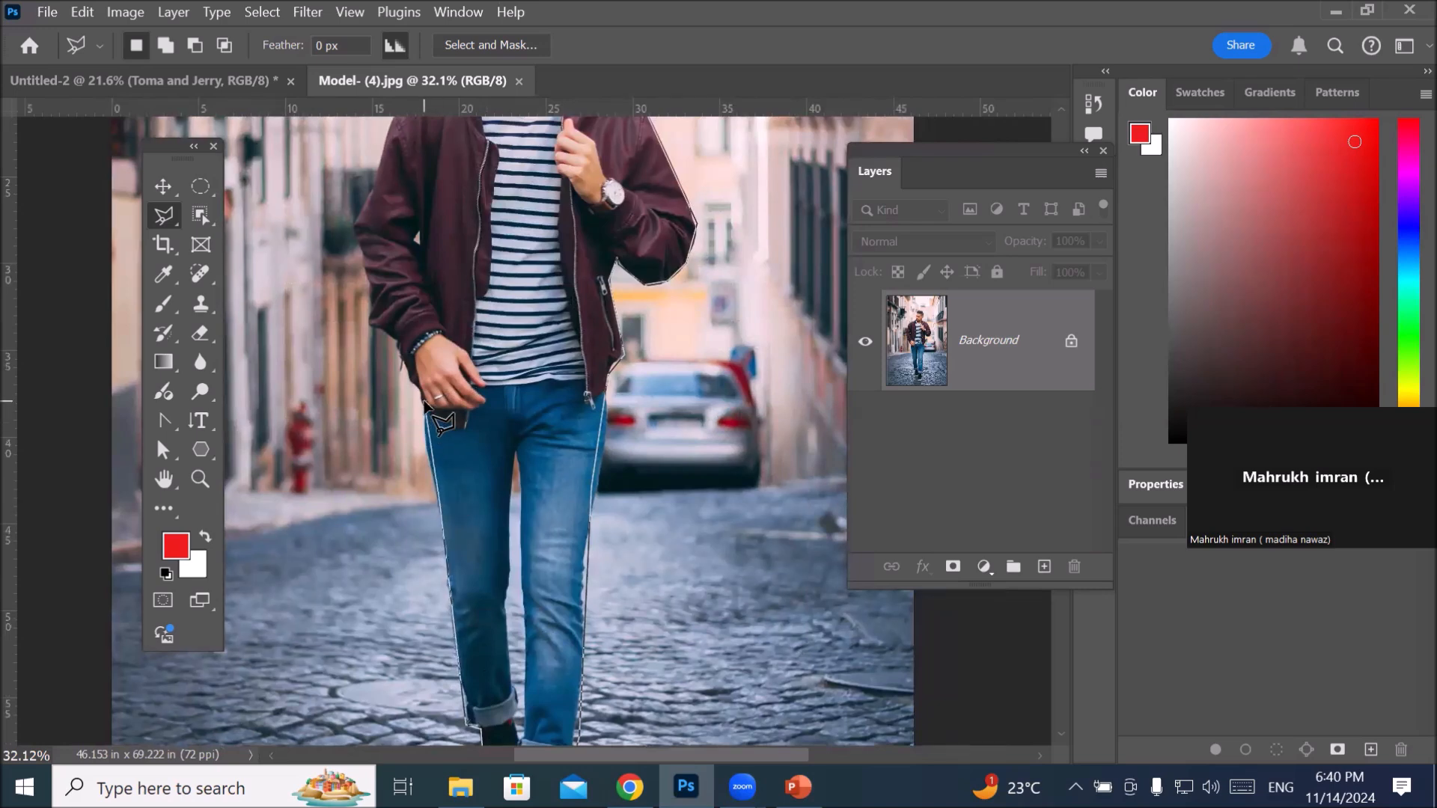
pyautogui.click(371, 322)
pyautogui.moveTo(356, 223)
pyautogui.mouseDown()
pyautogui.moveTo(334, 350)
pyautogui.moveTo(259, 485)
pyautogui.mouseUp()
pyautogui.click(294, 378)
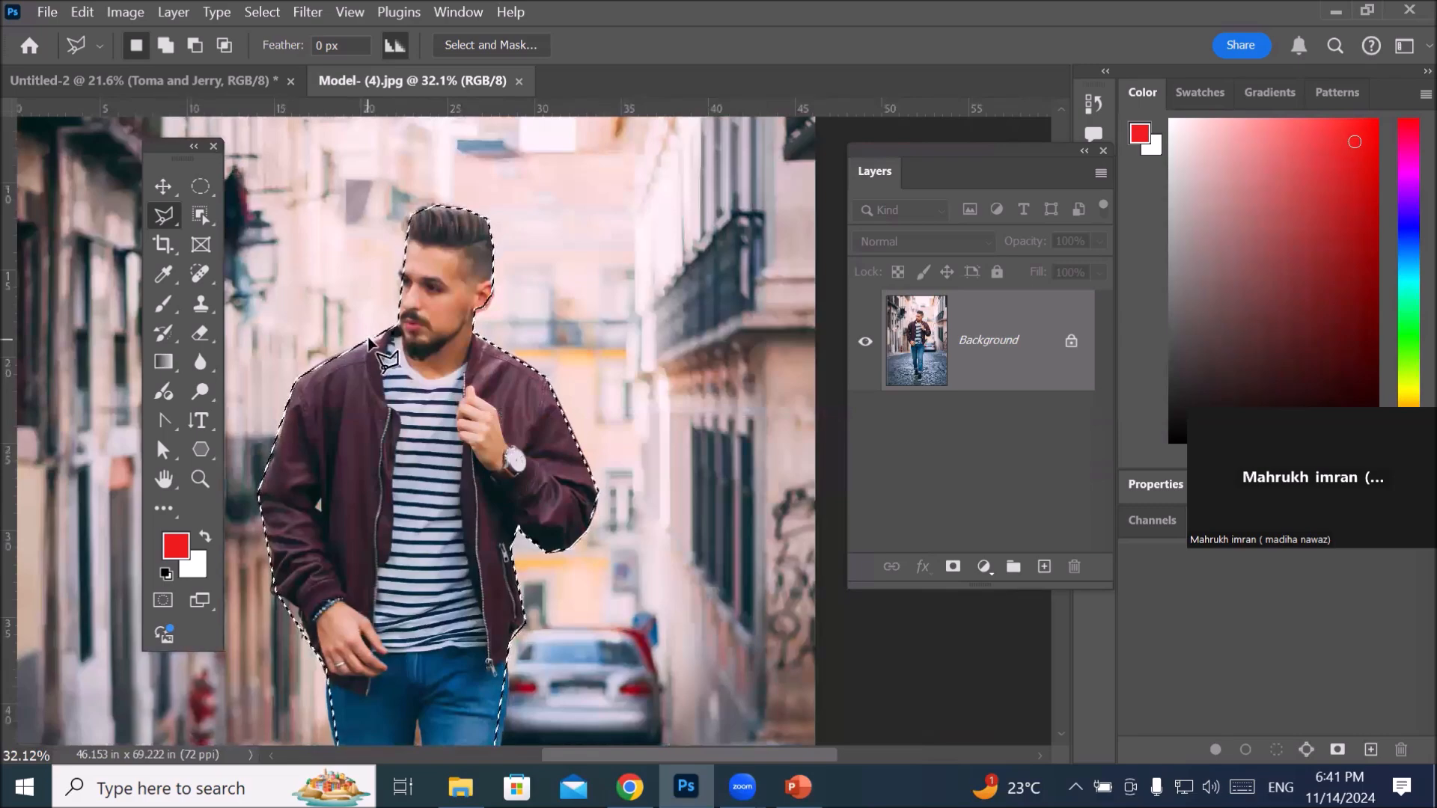
# Step: Subtract the gap between the man's legs from the selection with the Polygonal Lasso, and check the edges around the cuffs
pyautogui.scroll(-1, 475, 349)
pyautogui.scroll(-3, 474, 349)
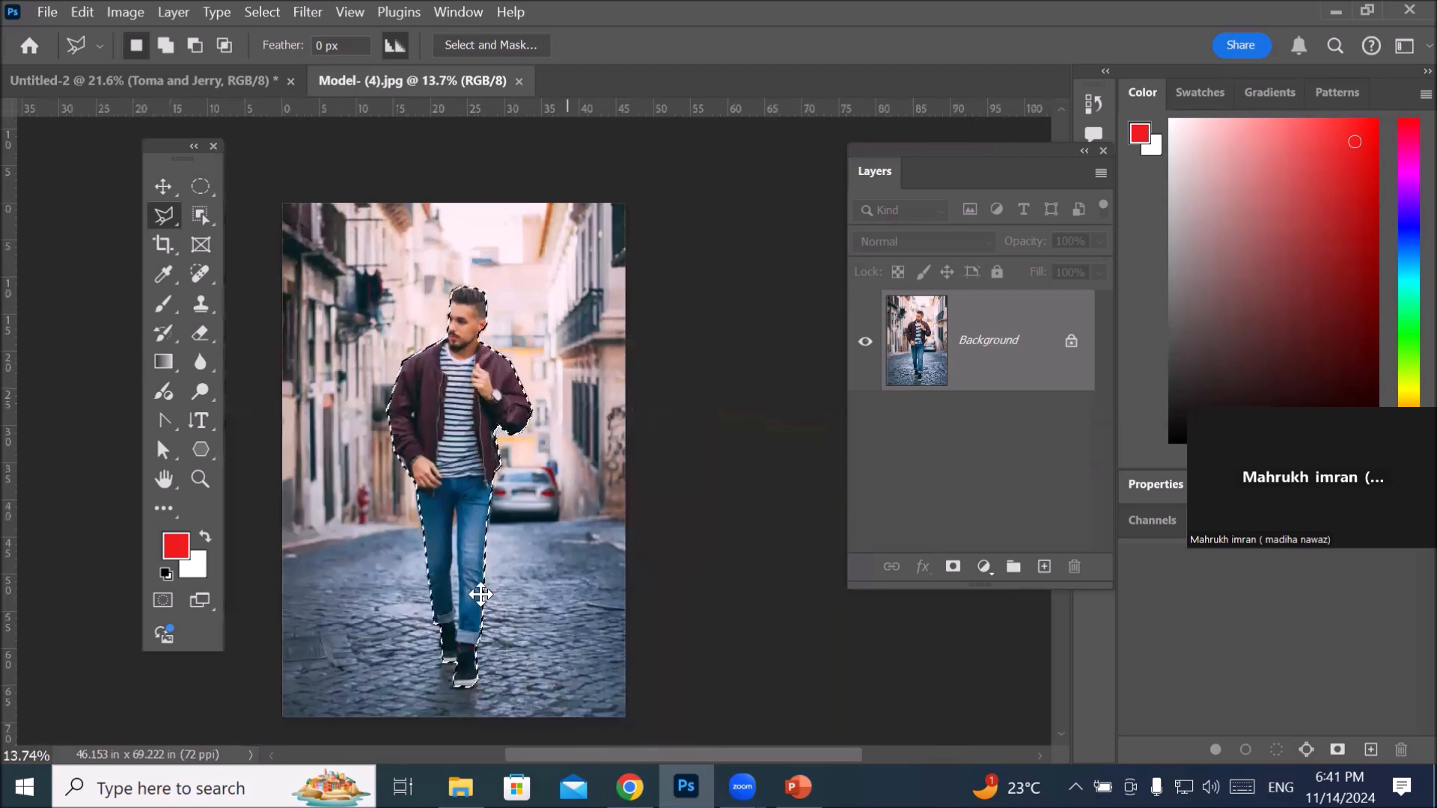
pyautogui.scroll(3, 480, 595)
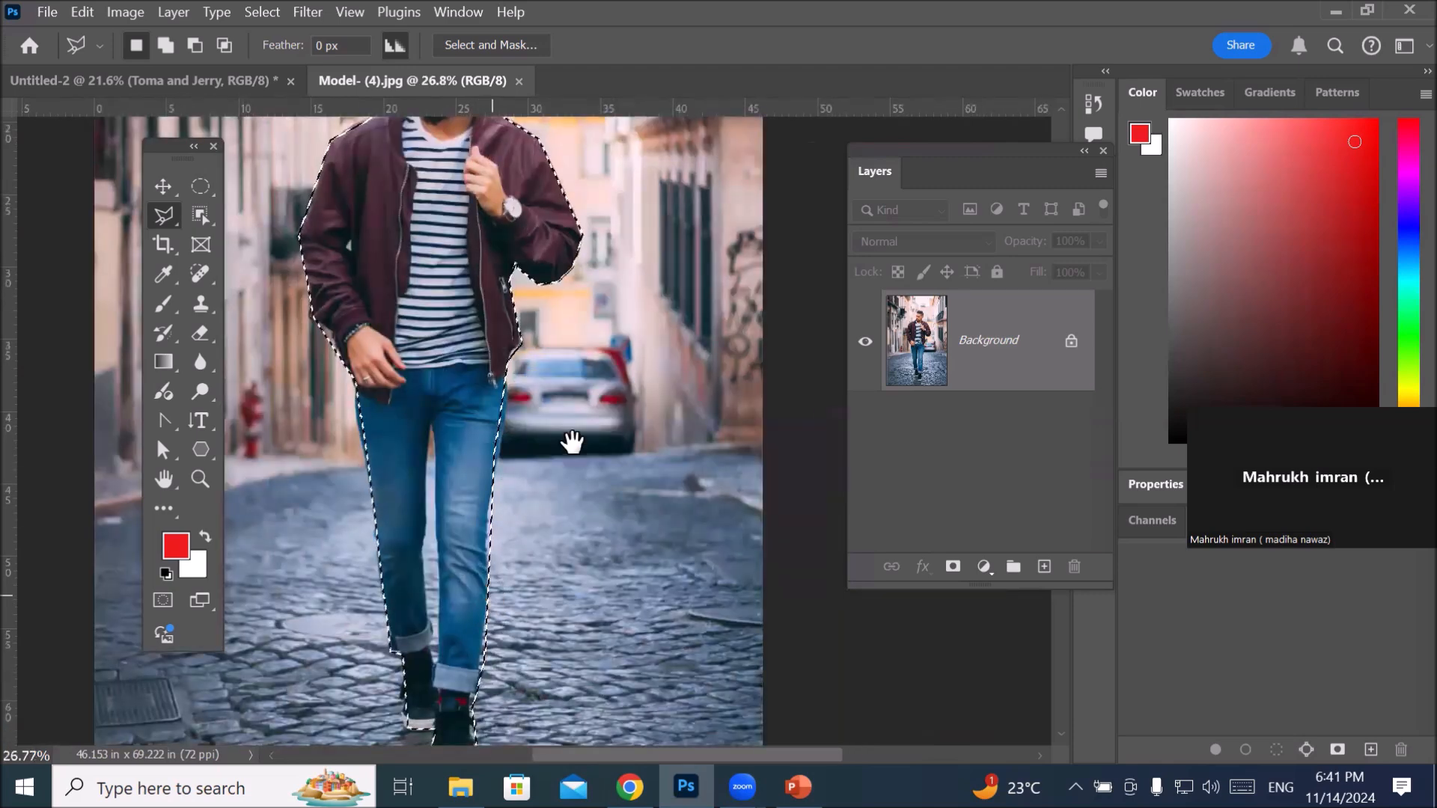
pyautogui.scroll(-2, 571, 440)
pyautogui.click(194, 41)
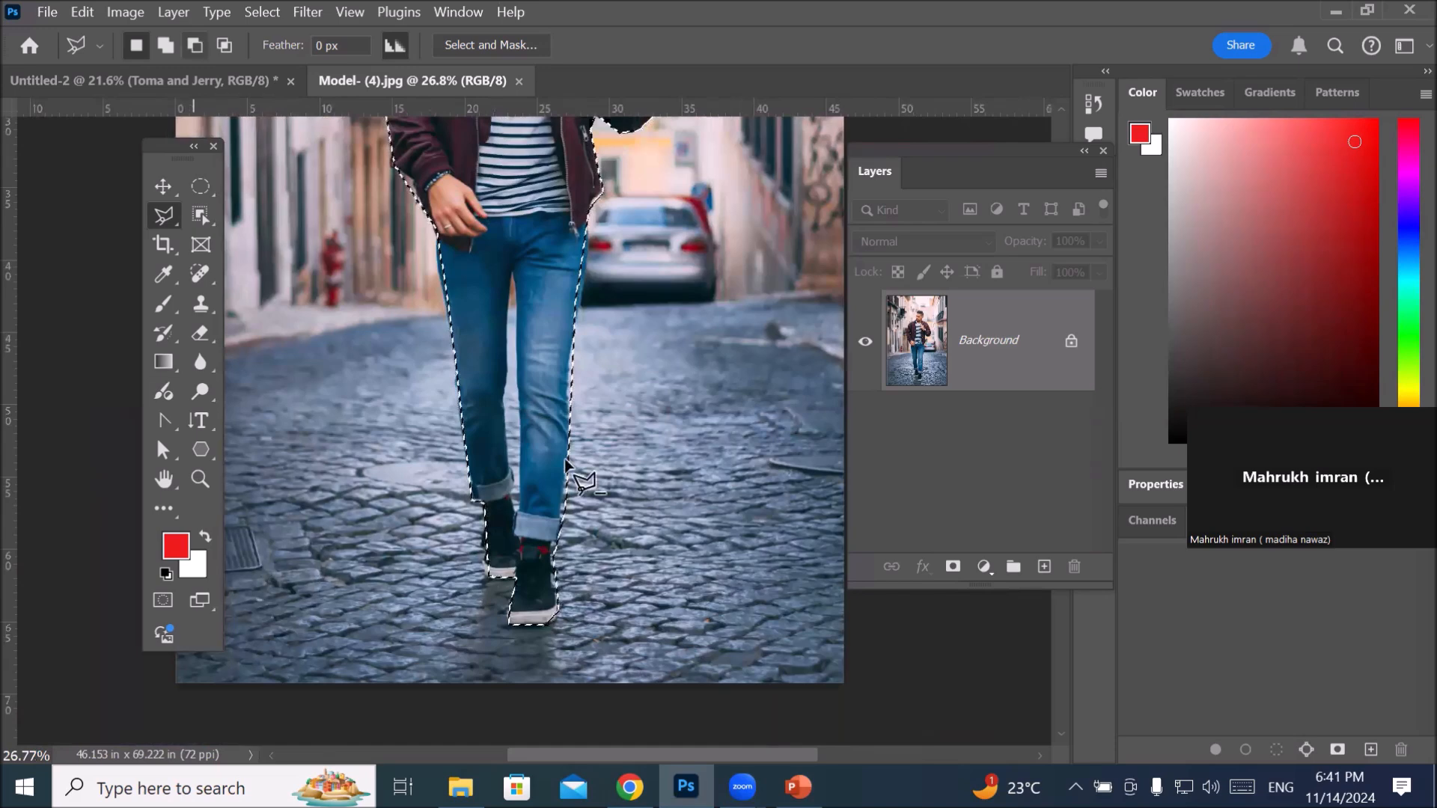
pyautogui.click(521, 510)
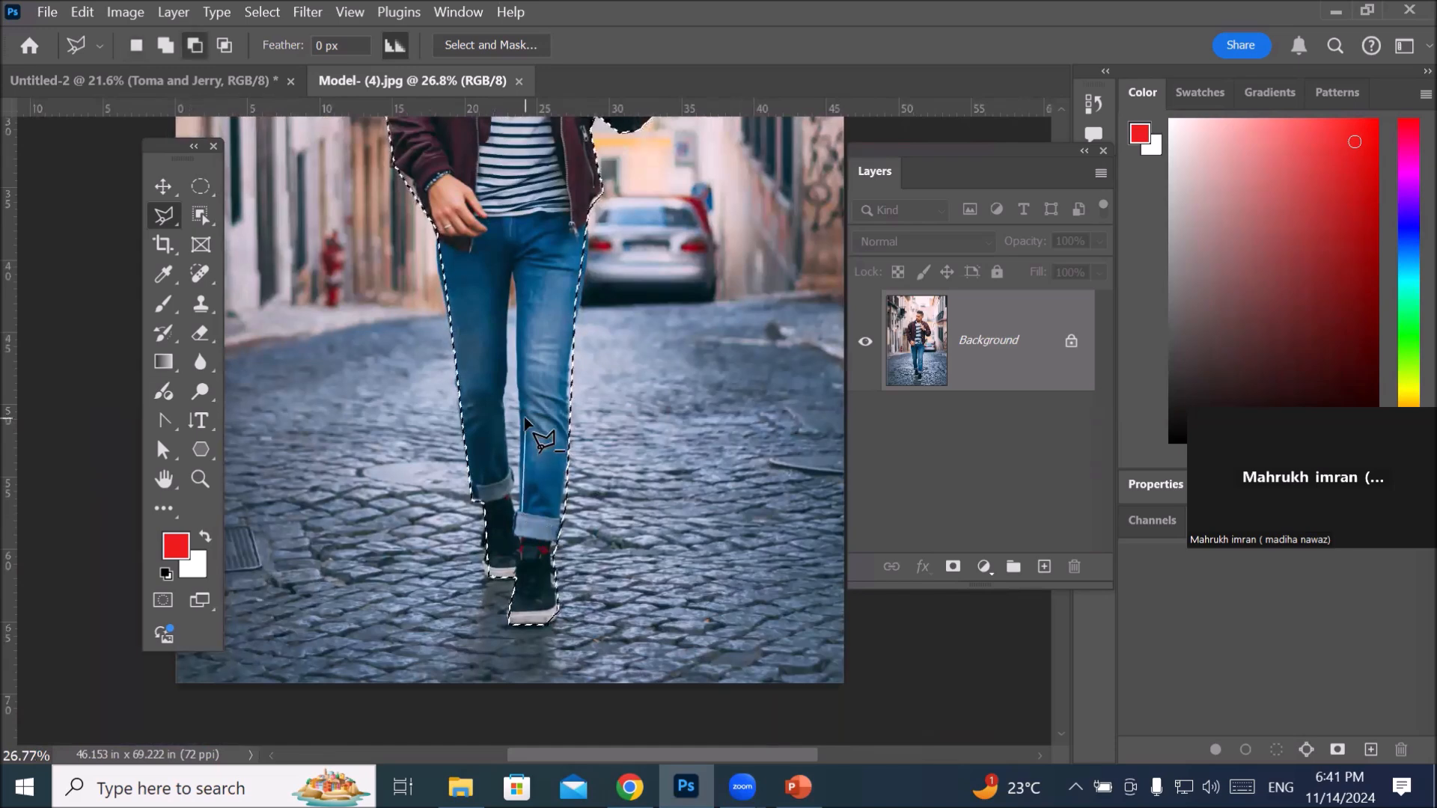
pyautogui.click(515, 272)
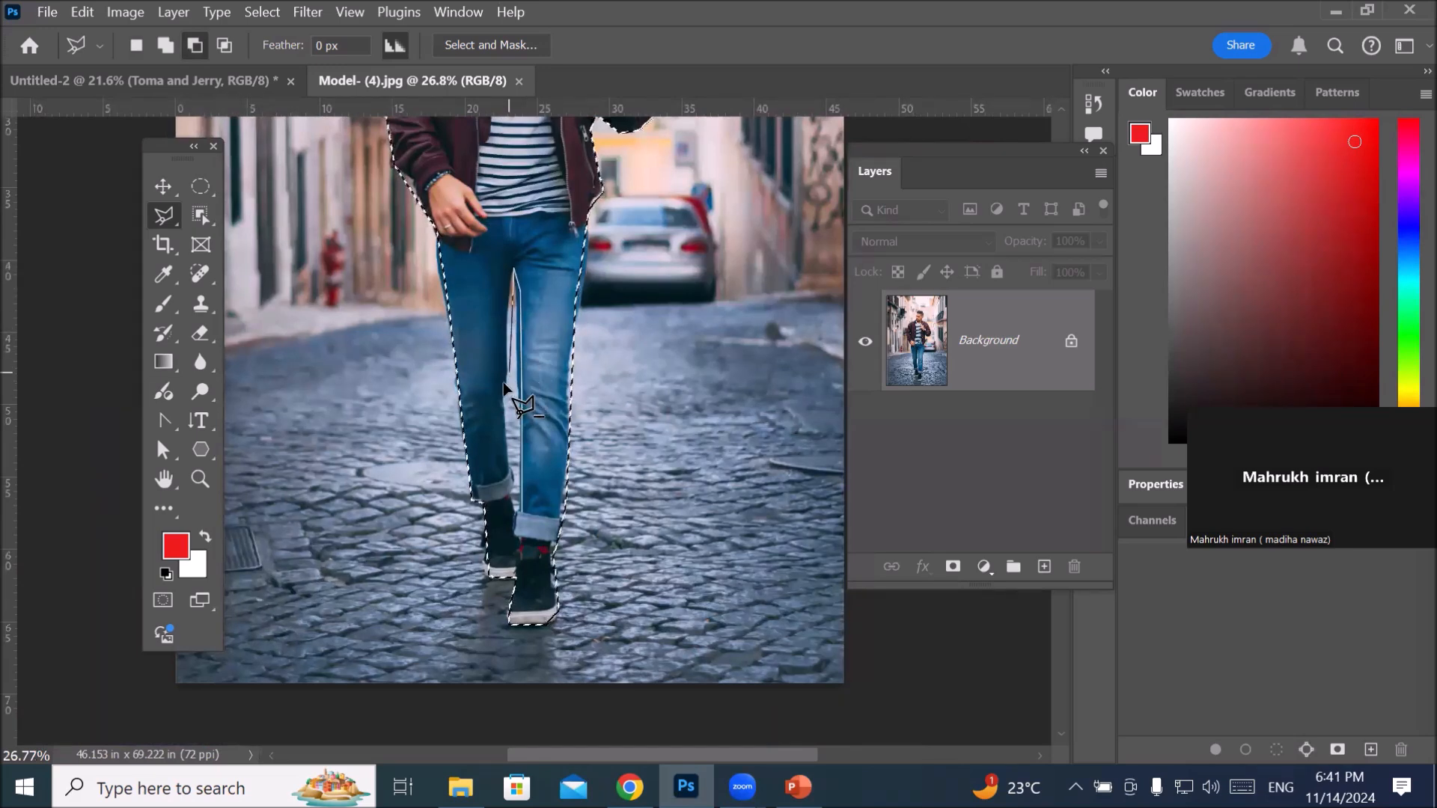
pyautogui.doubleClick(516, 522)
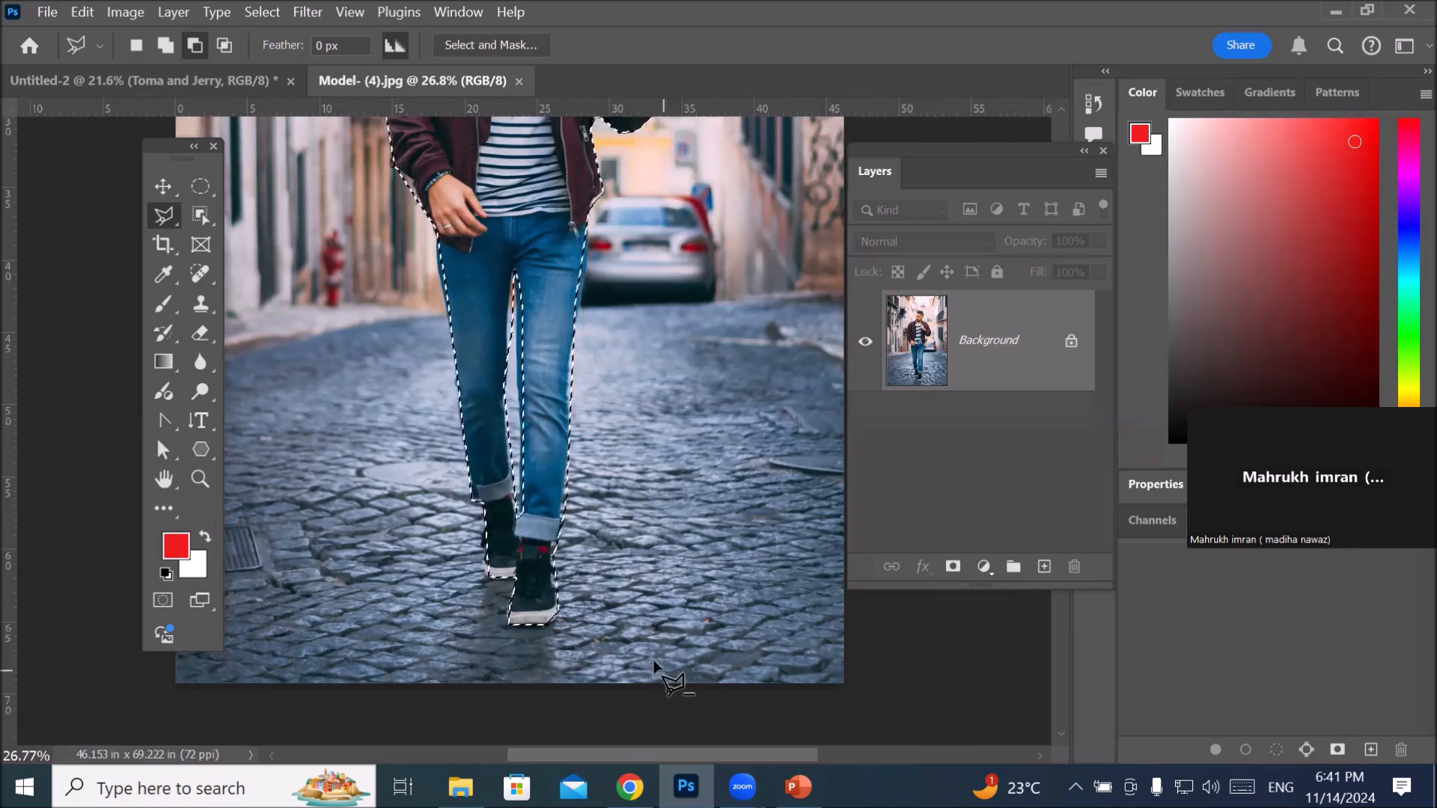
pyautogui.scroll(1, 569, 509)
pyautogui.scroll(5, 562, 457)
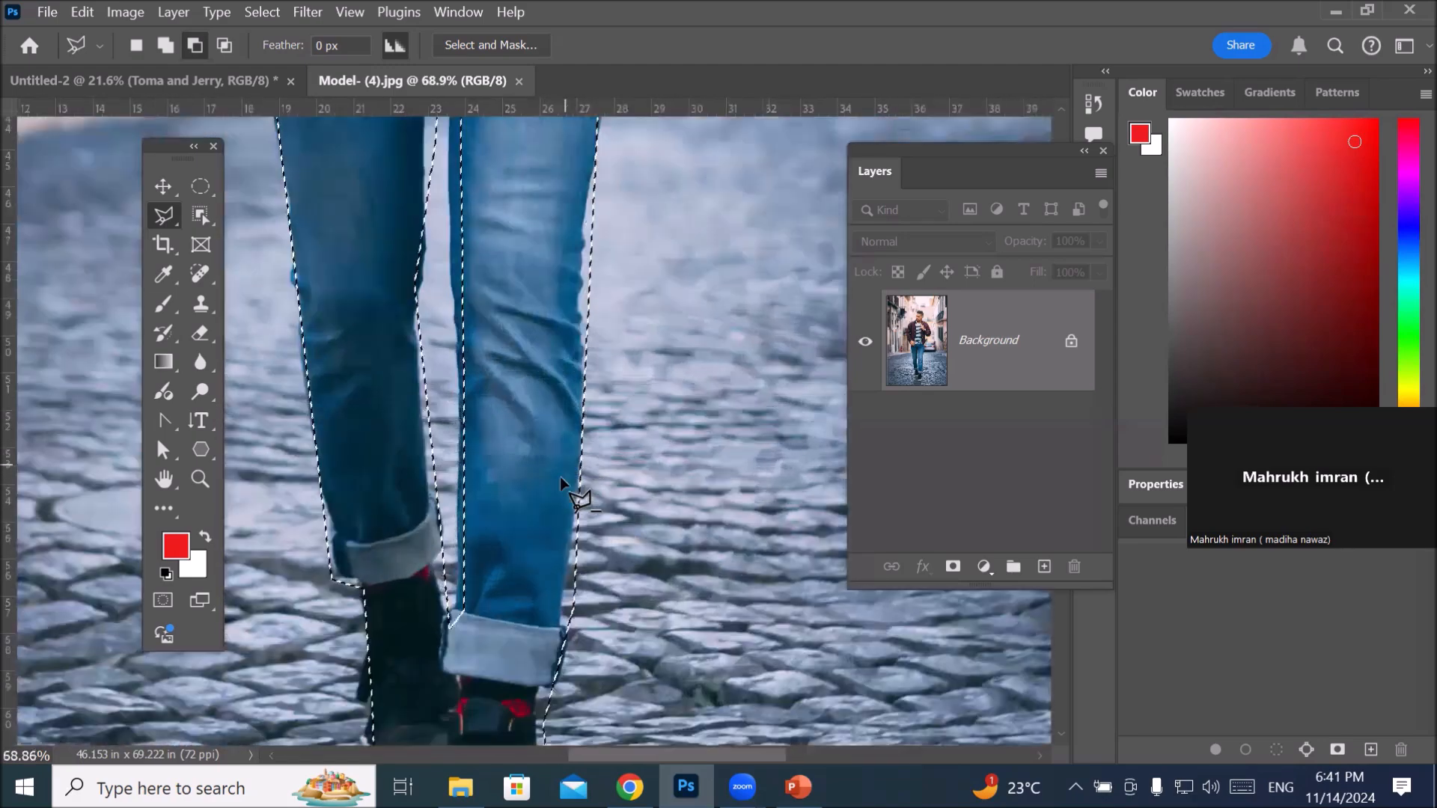
pyautogui.scroll(-6, 559, 476)
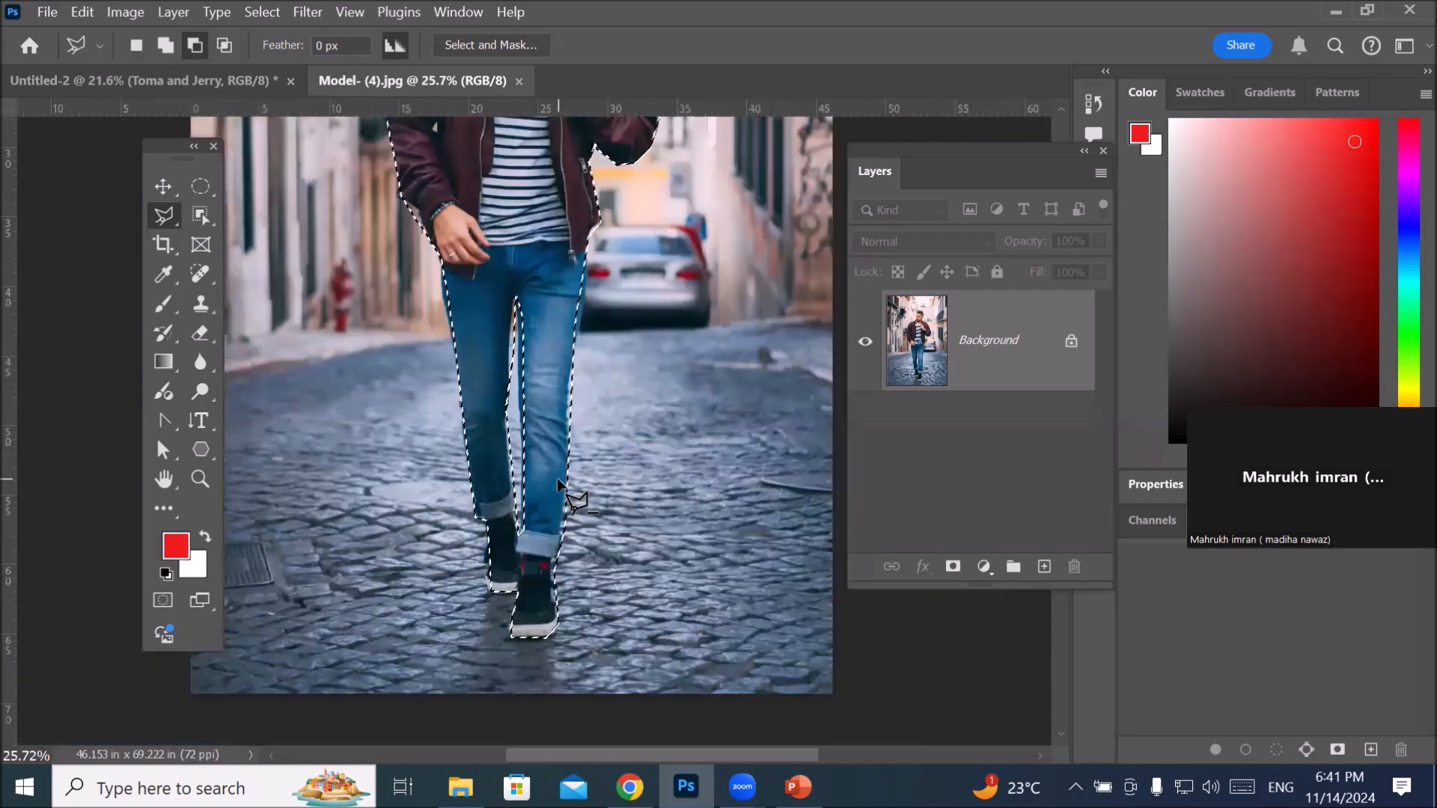
# Step: Move the selected man into the Untitled-2 composition, scale him to 66.67% width and 57.90% height, and place him between Tom and the title
pyautogui.click(166, 181)
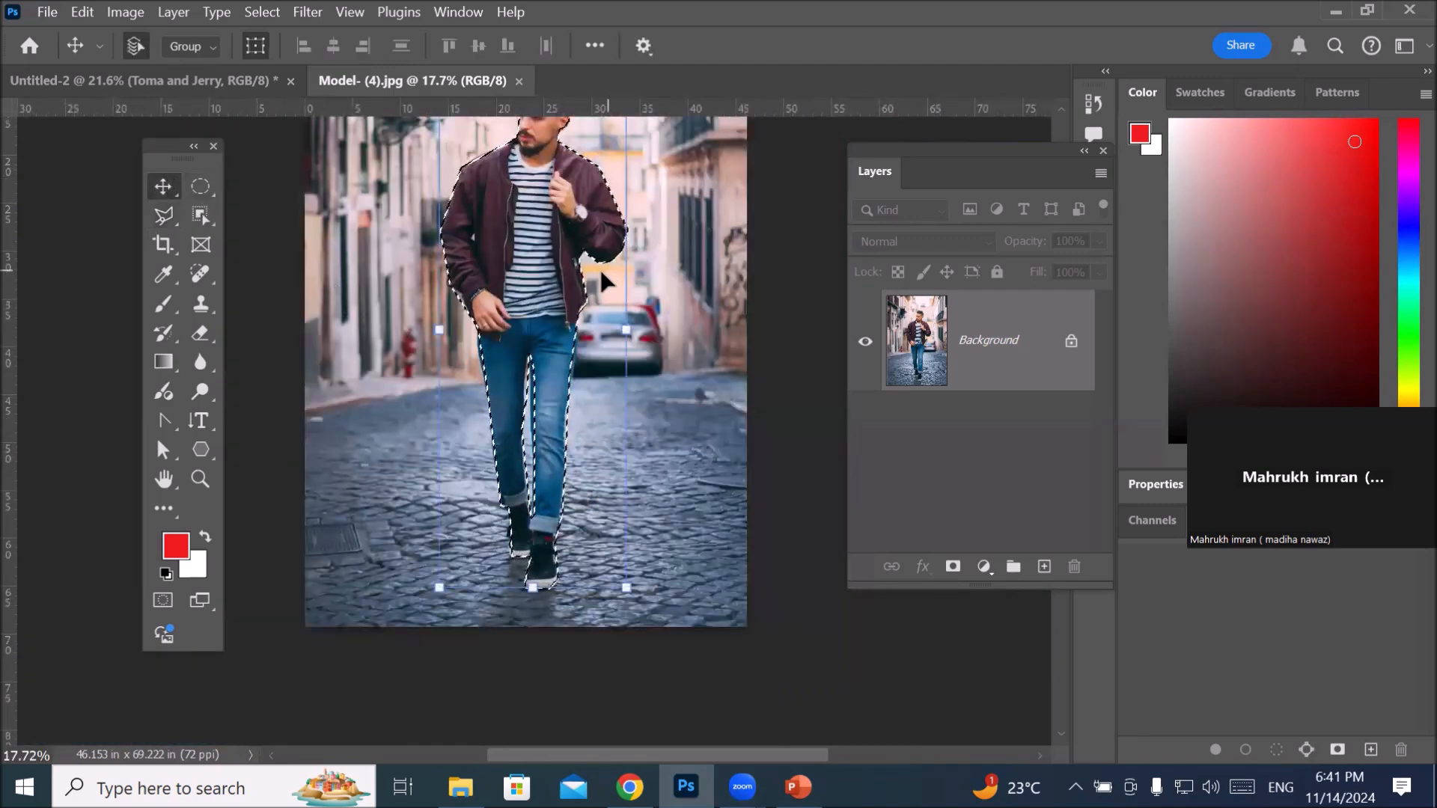
pyautogui.moveTo(523, 282); pyautogui.dragTo(459, 421)
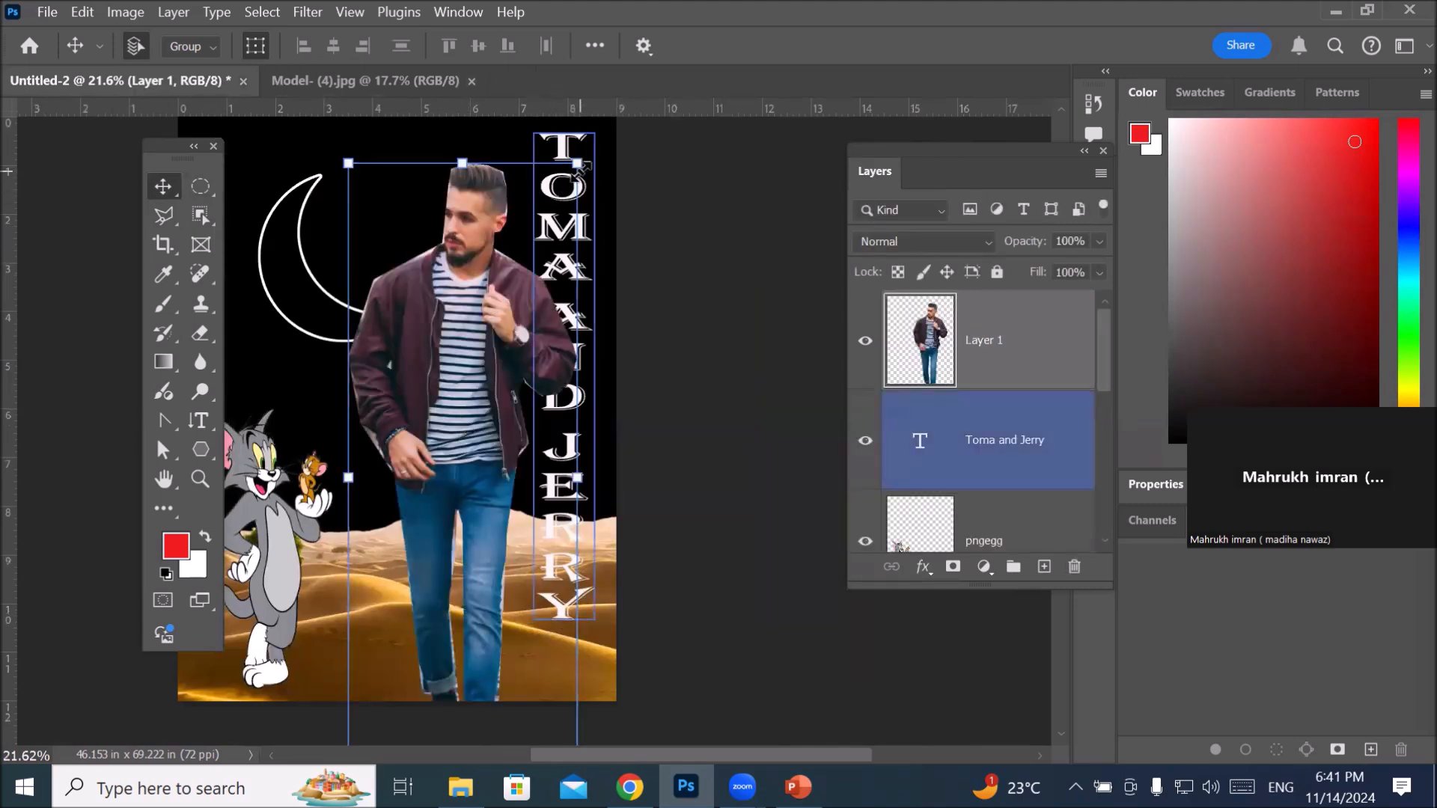
pyautogui.hotkey('ctrl', 't')
pyautogui.moveTo(577, 163); pyautogui.dragTo(502, 432)
pyautogui.moveTo(430, 524); pyautogui.dragTo(463, 416)
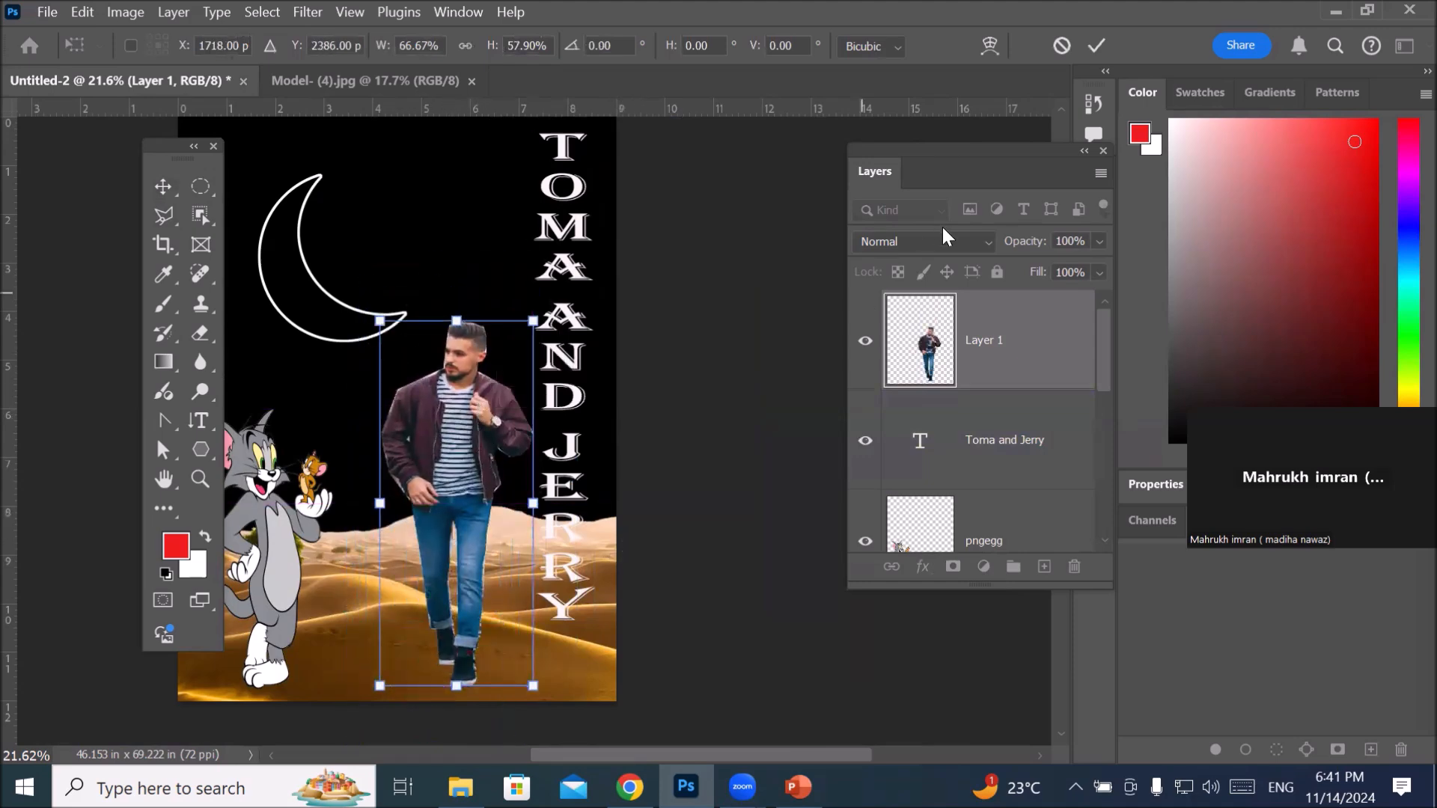
pyautogui.press('Return')
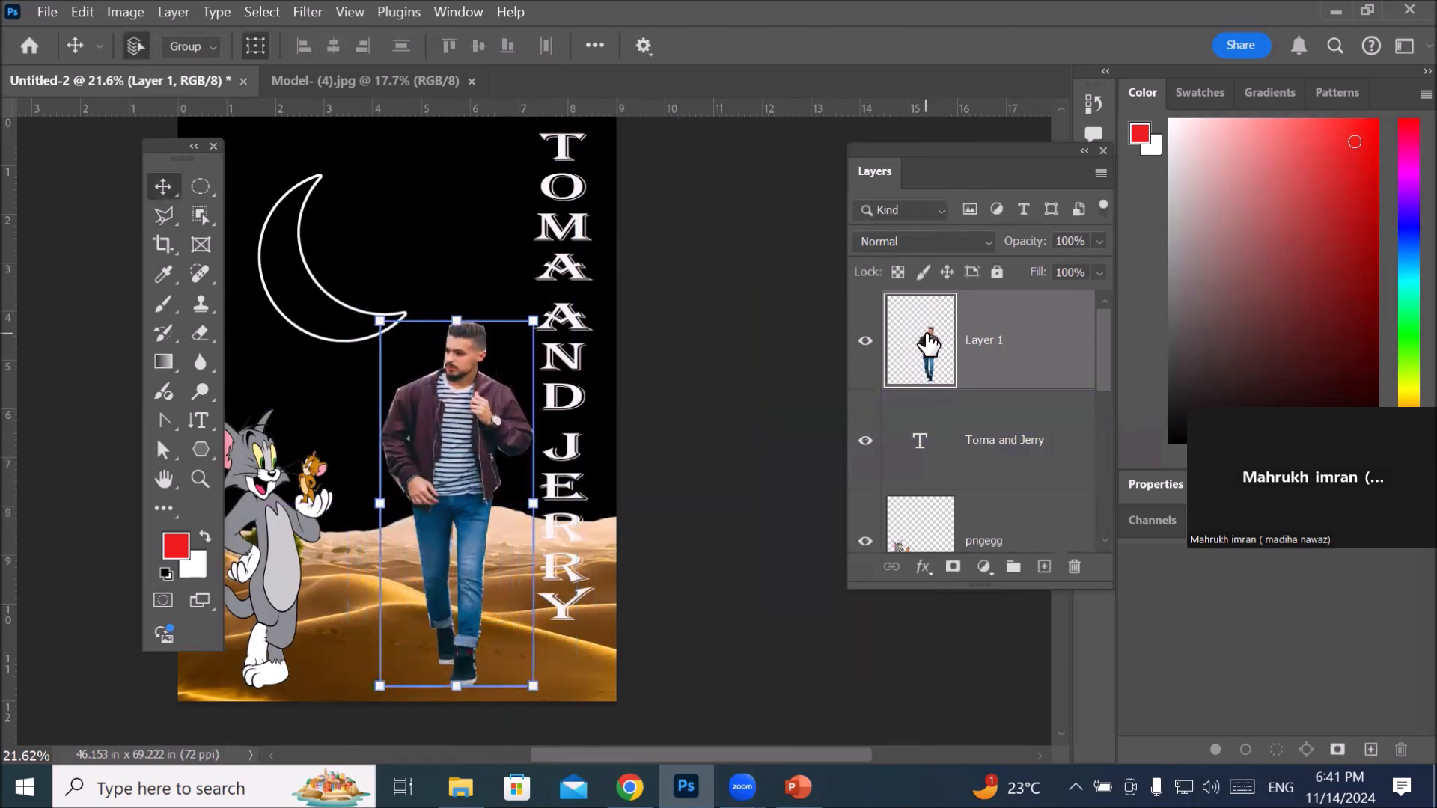
# Step: Delete the man's layer from the composition, and clear the selection in the Model- (4).jpg photo
pyautogui.moveTo(928, 343); pyautogui.dragTo(1075, 567)
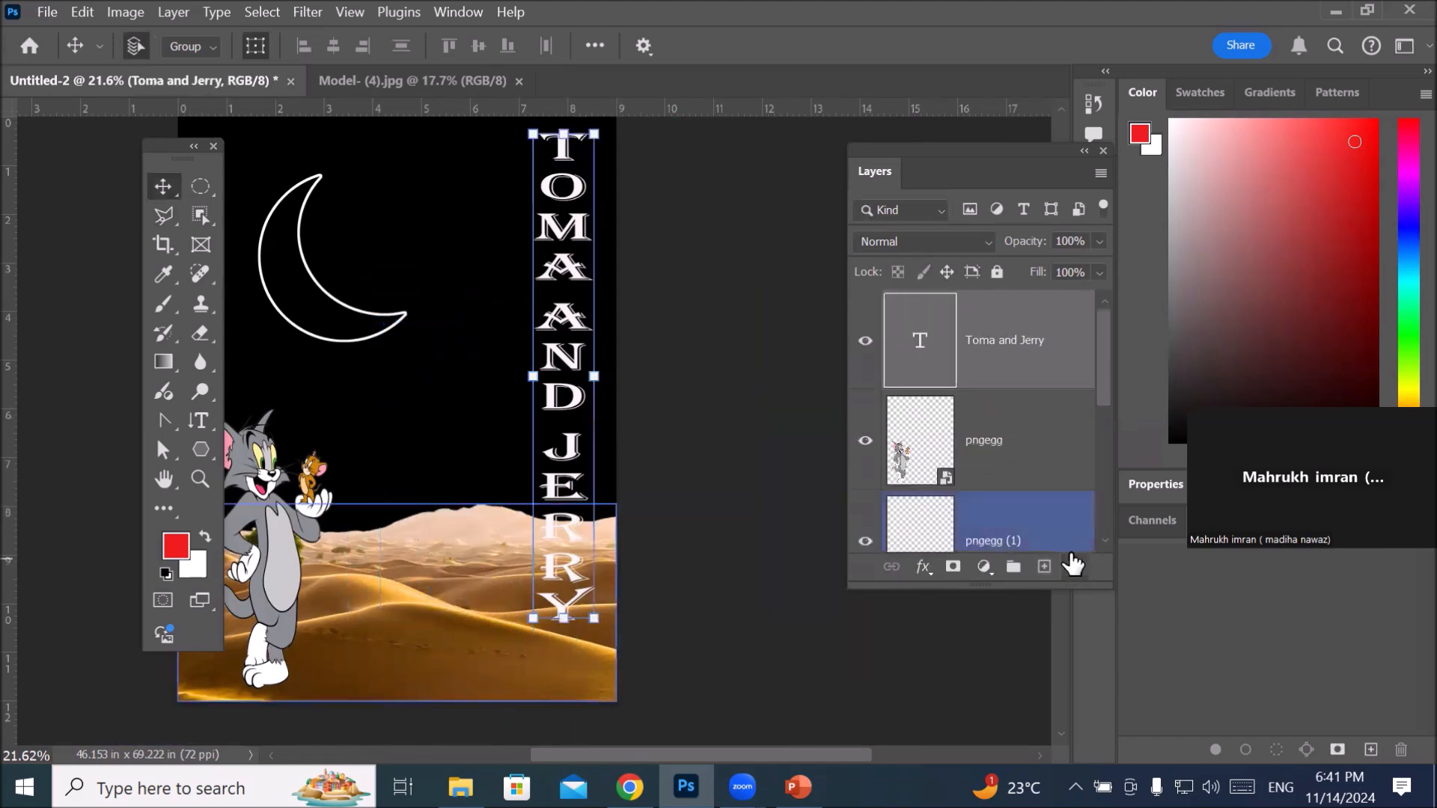
pyautogui.click(876, 333)
pyautogui.click(406, 81)
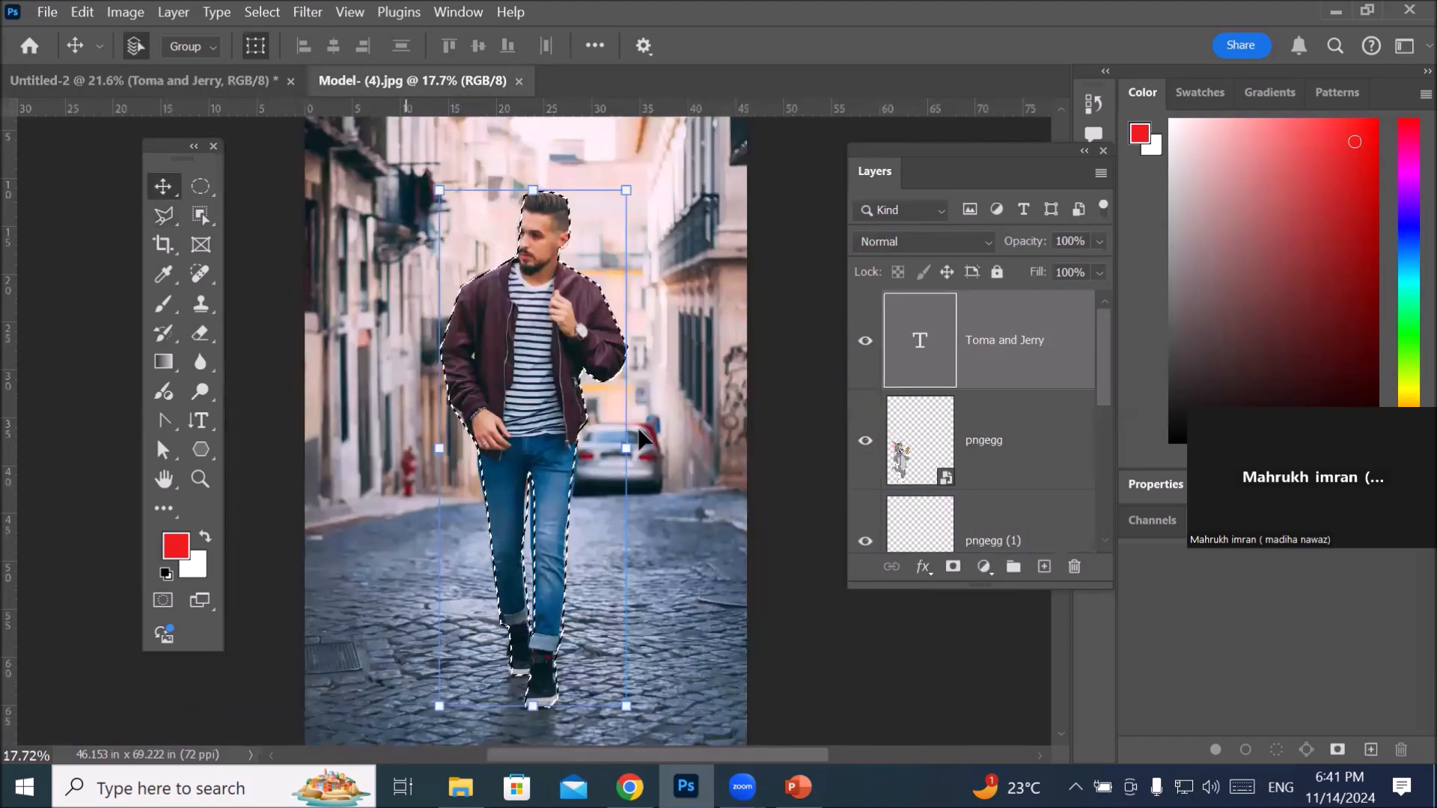
pyautogui.hotkey('ctrl', 'd')
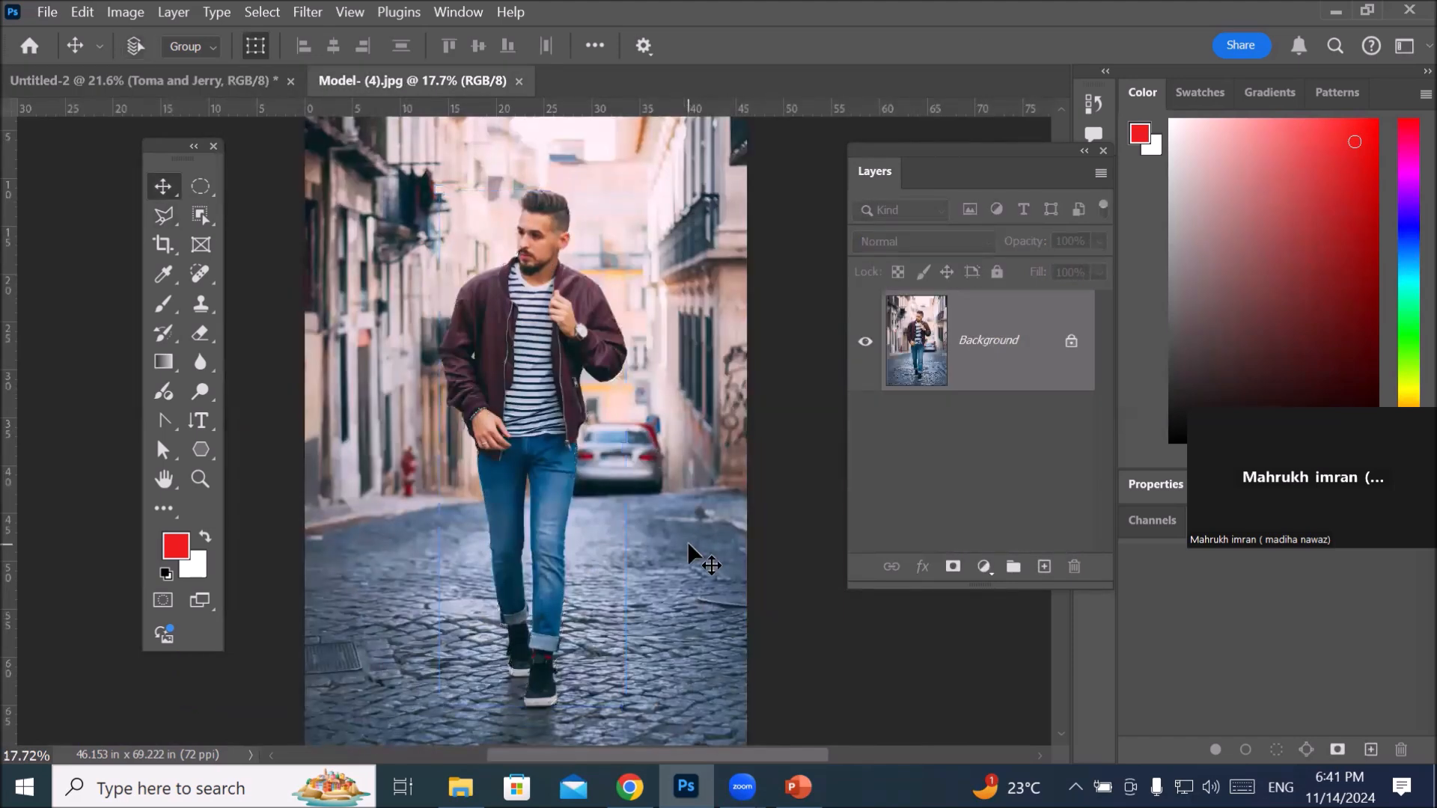
# Step: Switch to the Magnetic Lasso tool for the street photo
pyautogui.click(165, 213)
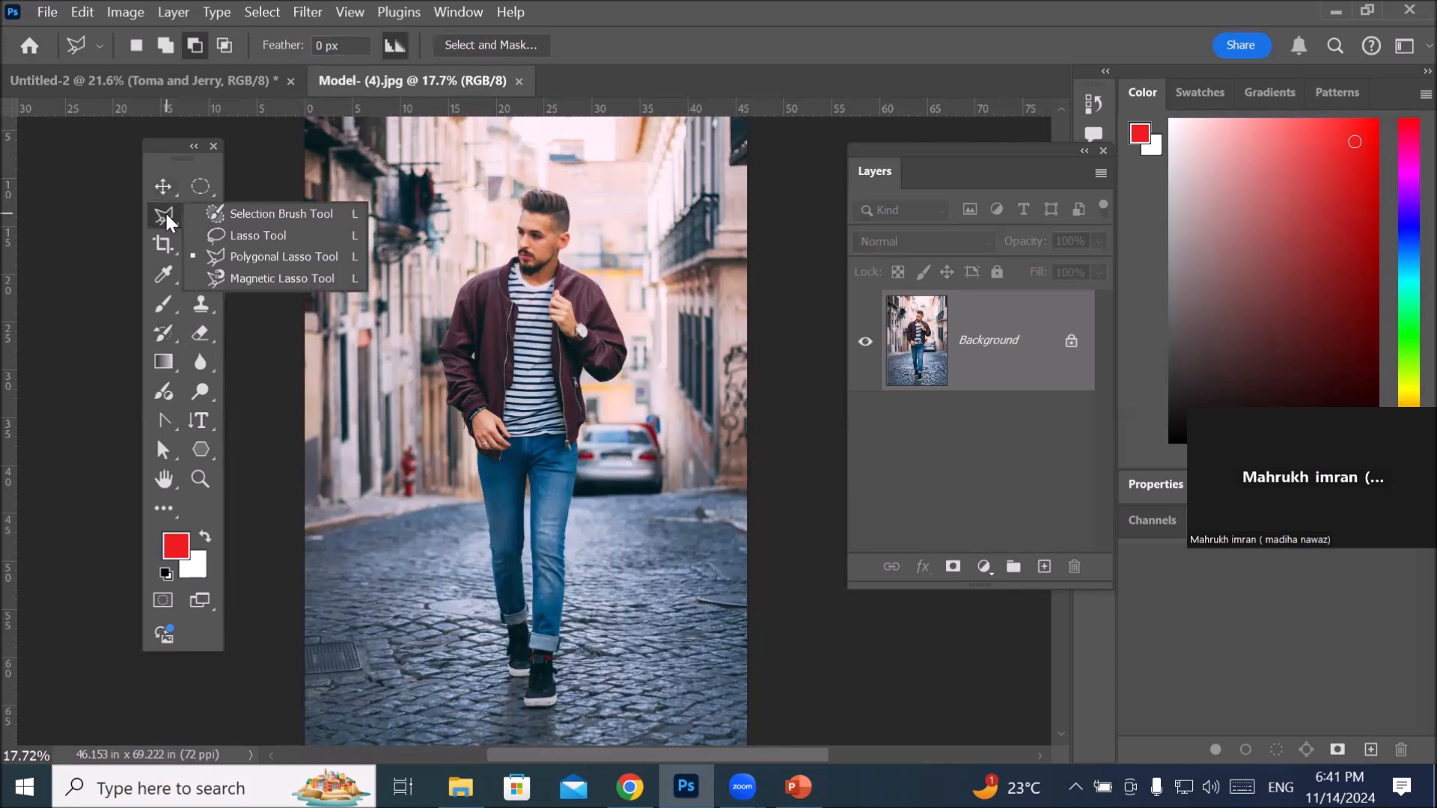
pyautogui.click(271, 280)
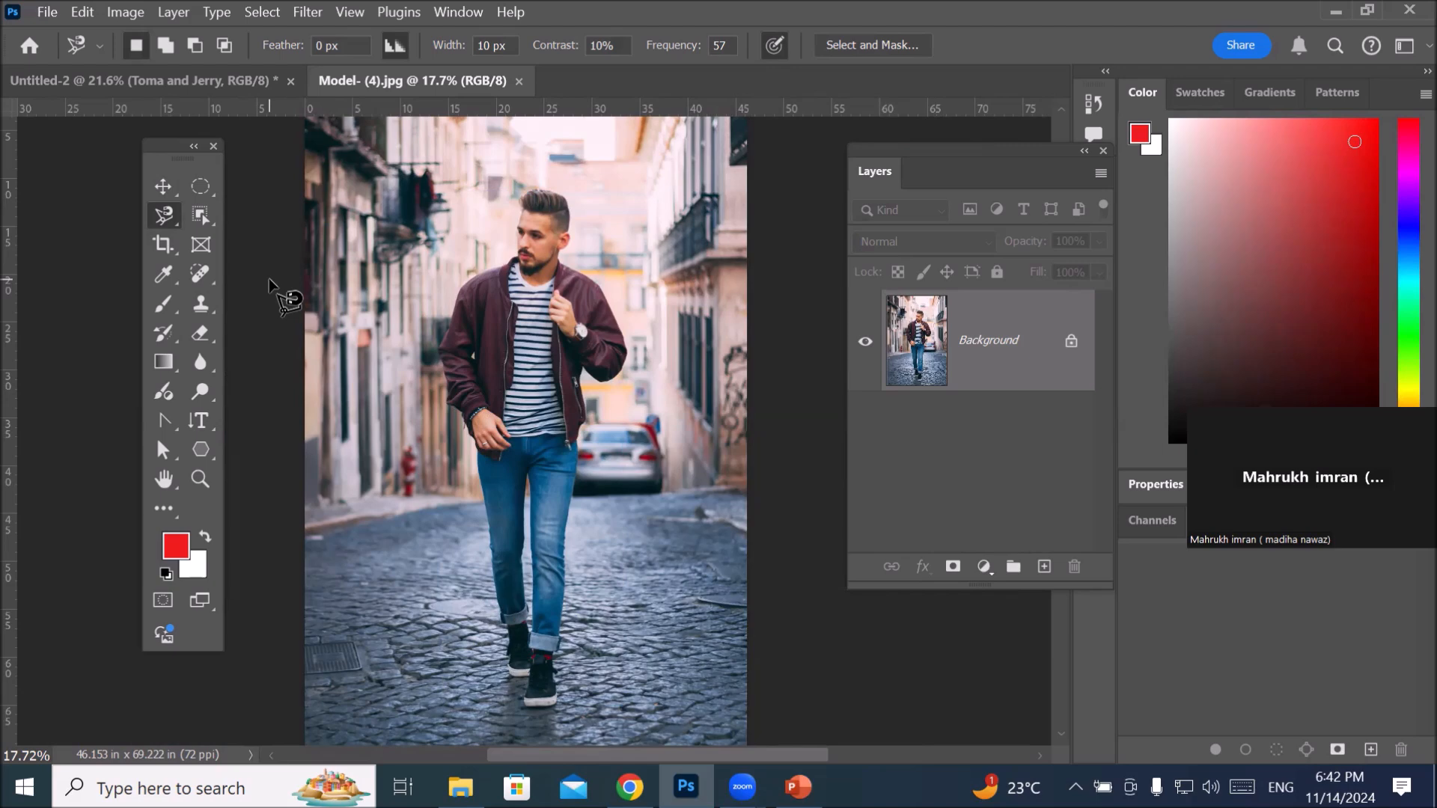
pyautogui.click(169, 213)
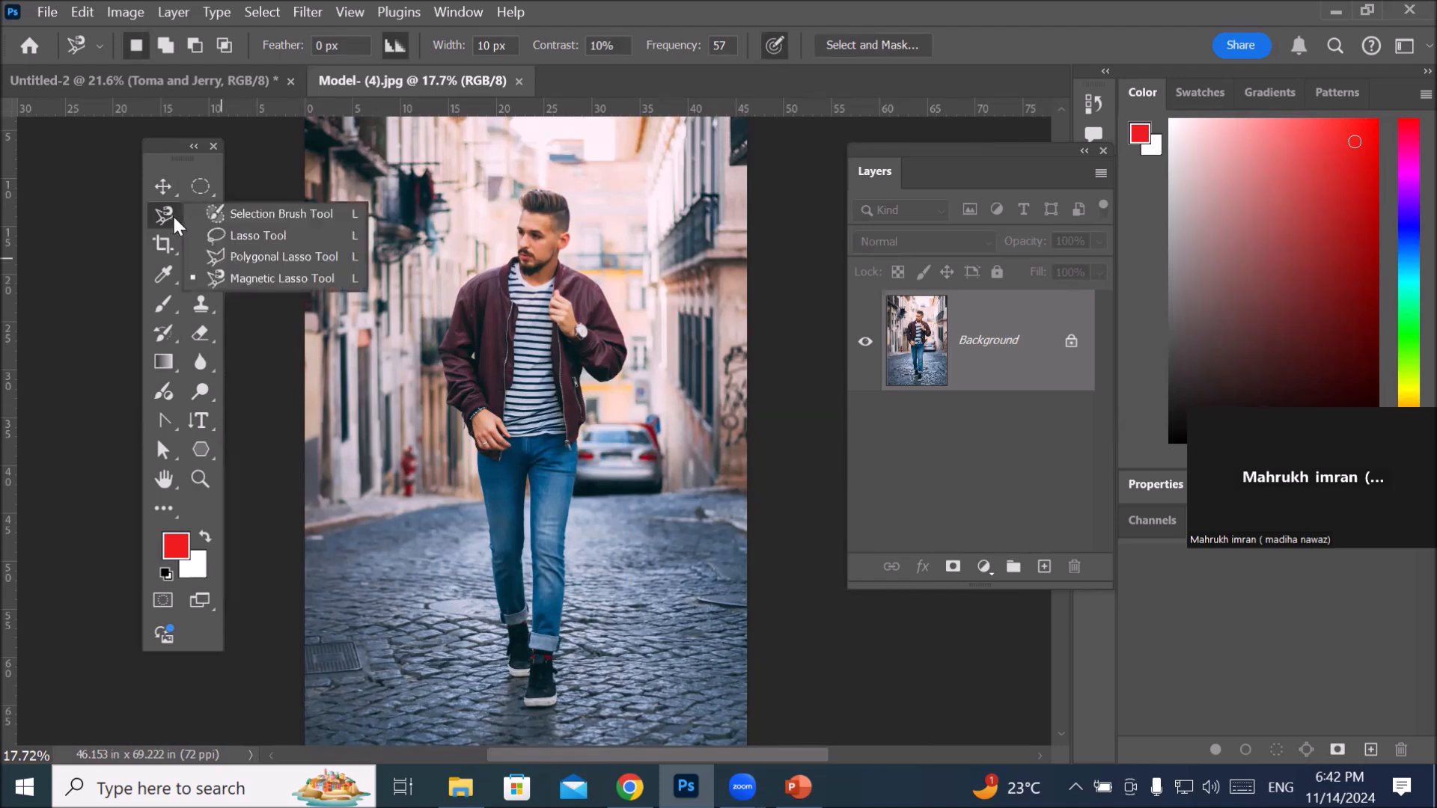
pyautogui.click(314, 280)
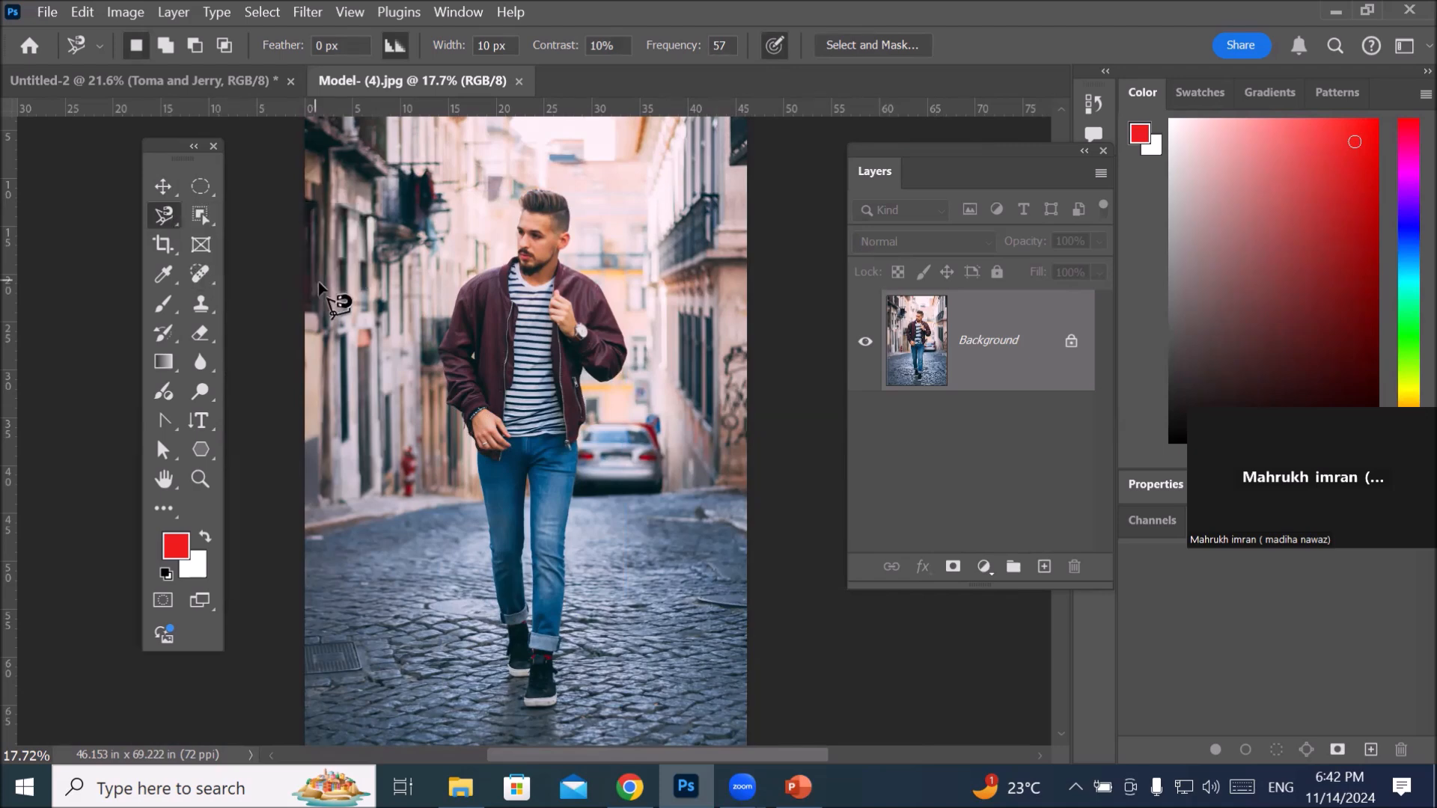
pyautogui.scroll(4, 476, 286)
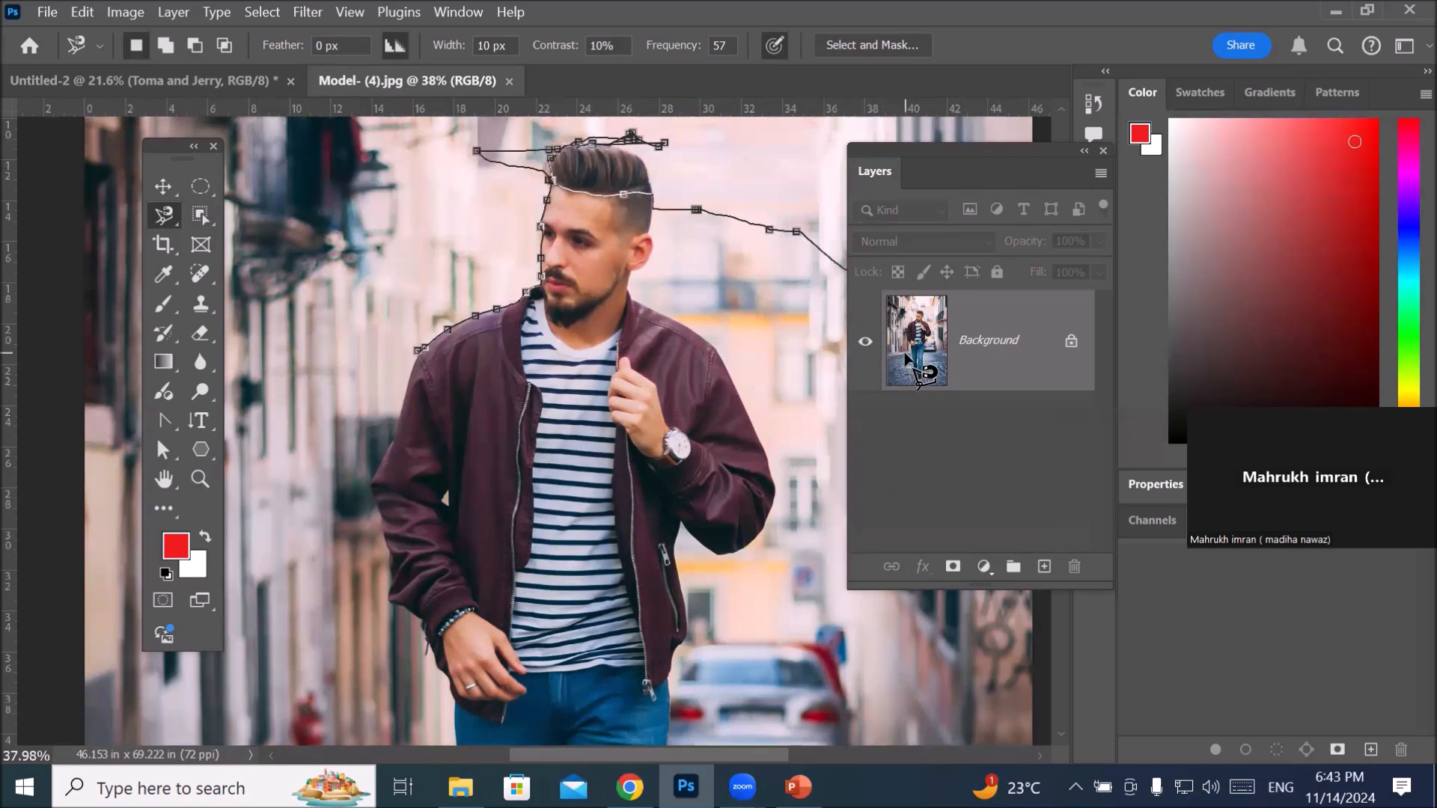
pyautogui.doubleClick(810, 377)
pyautogui.hotkey('ctrl', 'd')
# Step: Trace the man's whole outline, from head to shoes and back up to the sleeve, with the Magnetic Lasso and close the selection
pyautogui.click(376, 477)
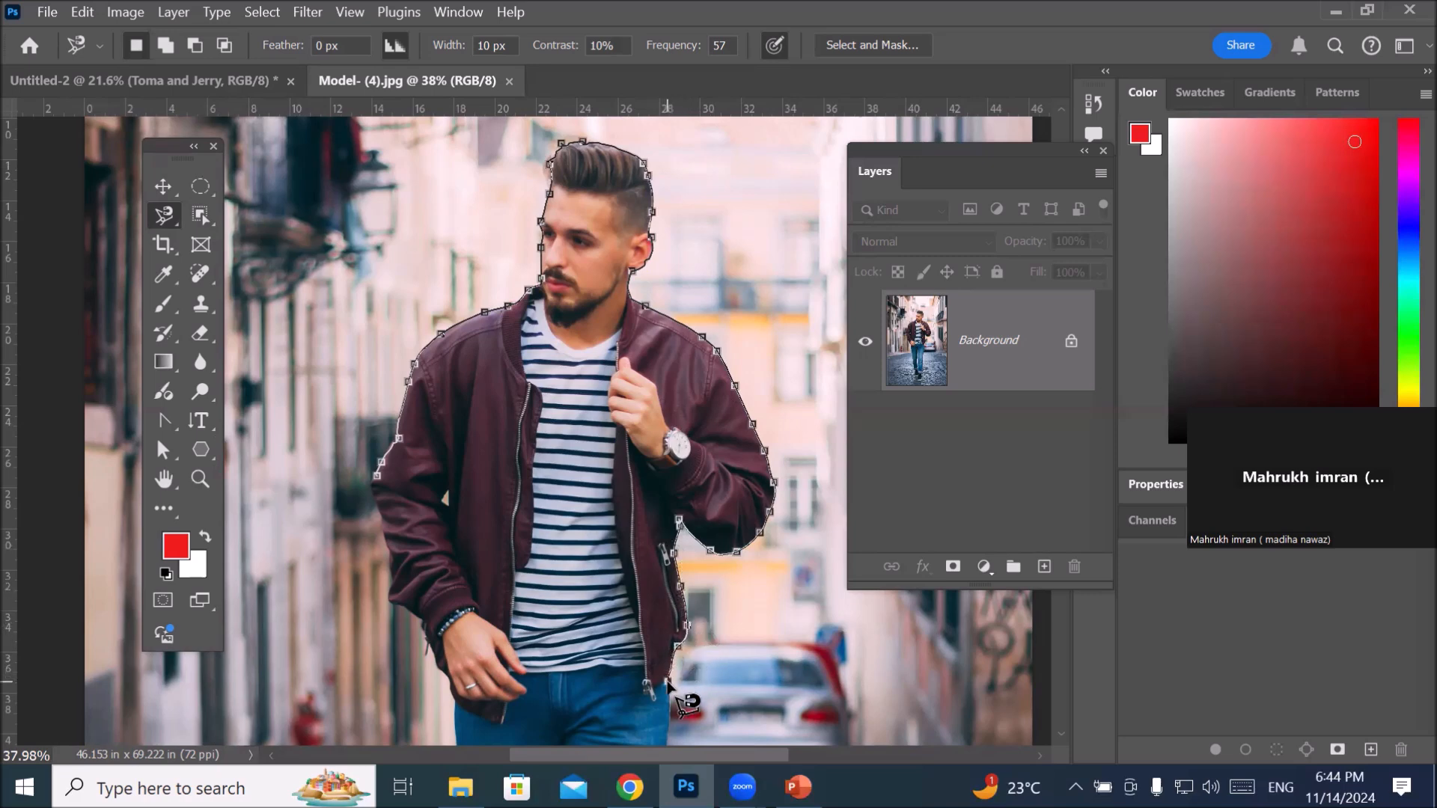
pyautogui.moveTo(683, 683)
pyautogui.mouseDown()
pyautogui.moveTo(726, 325)
pyautogui.moveTo(664, 196)
pyautogui.mouseUp()
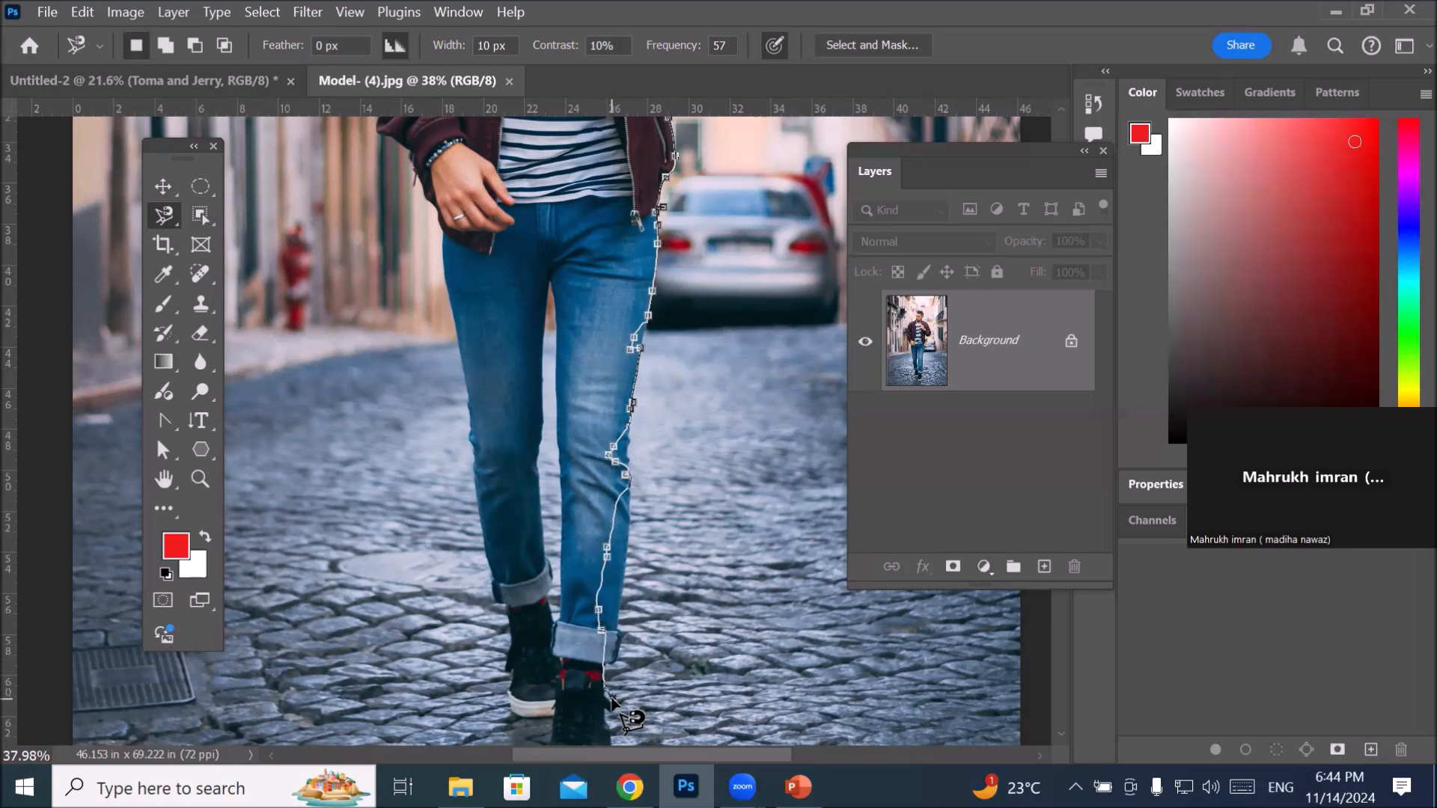
pyautogui.moveTo(667, 494); pyautogui.dragTo(737, 242)
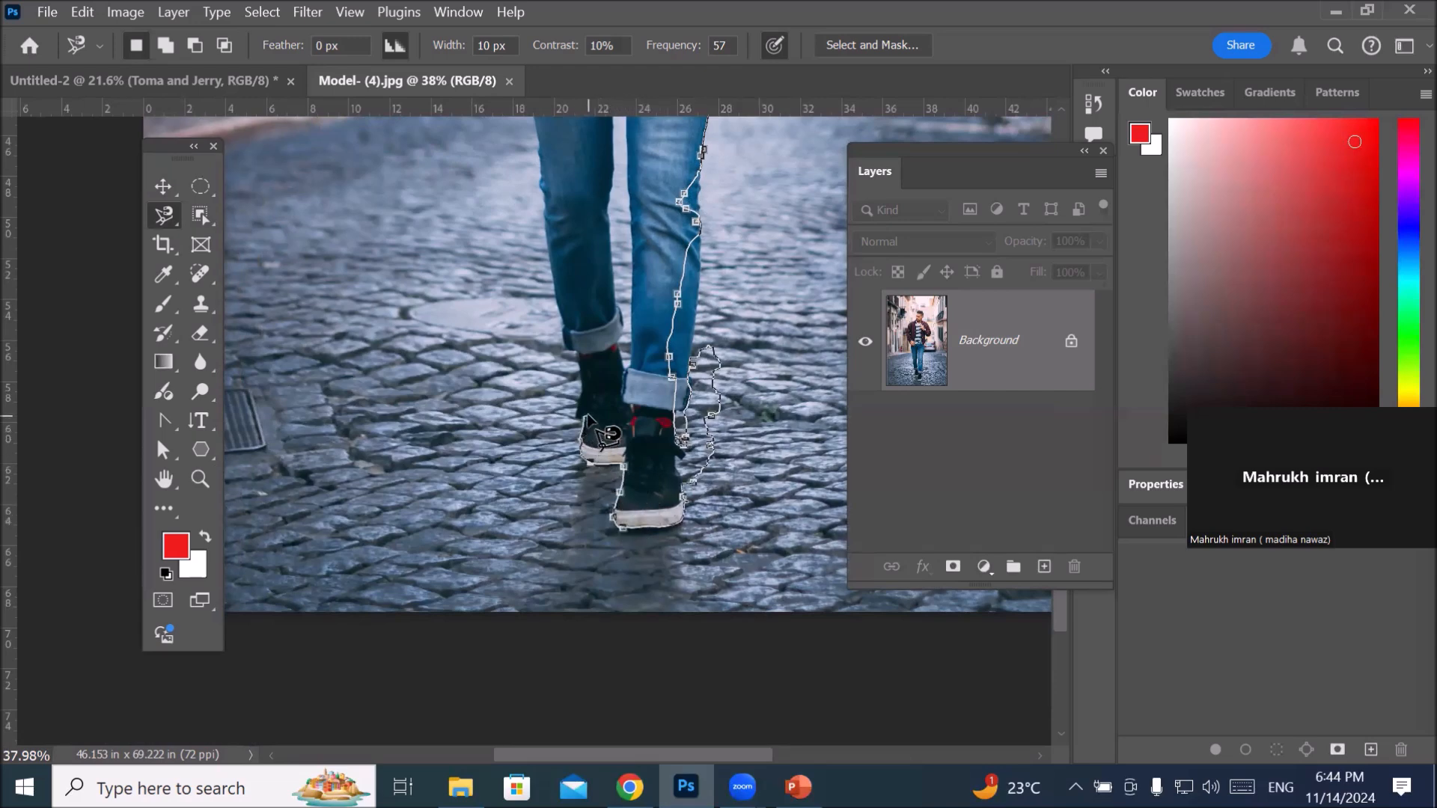
pyautogui.moveTo(307, 144); pyautogui.dragTo(378, 392)
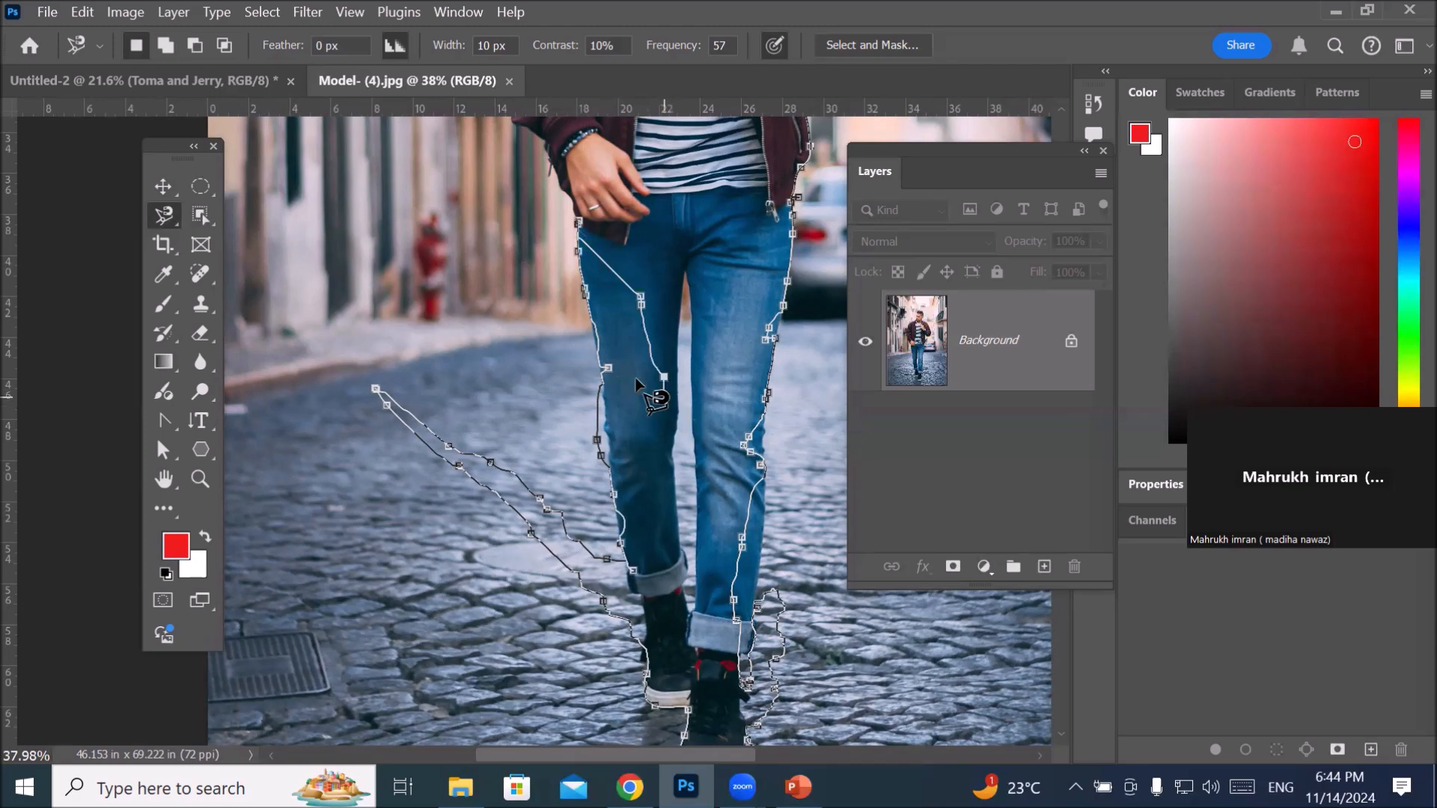
pyautogui.moveTo(528, 374)
pyautogui.mouseDown()
pyautogui.moveTo(491, 497)
pyautogui.moveTo(503, 548)
pyautogui.mouseUp()
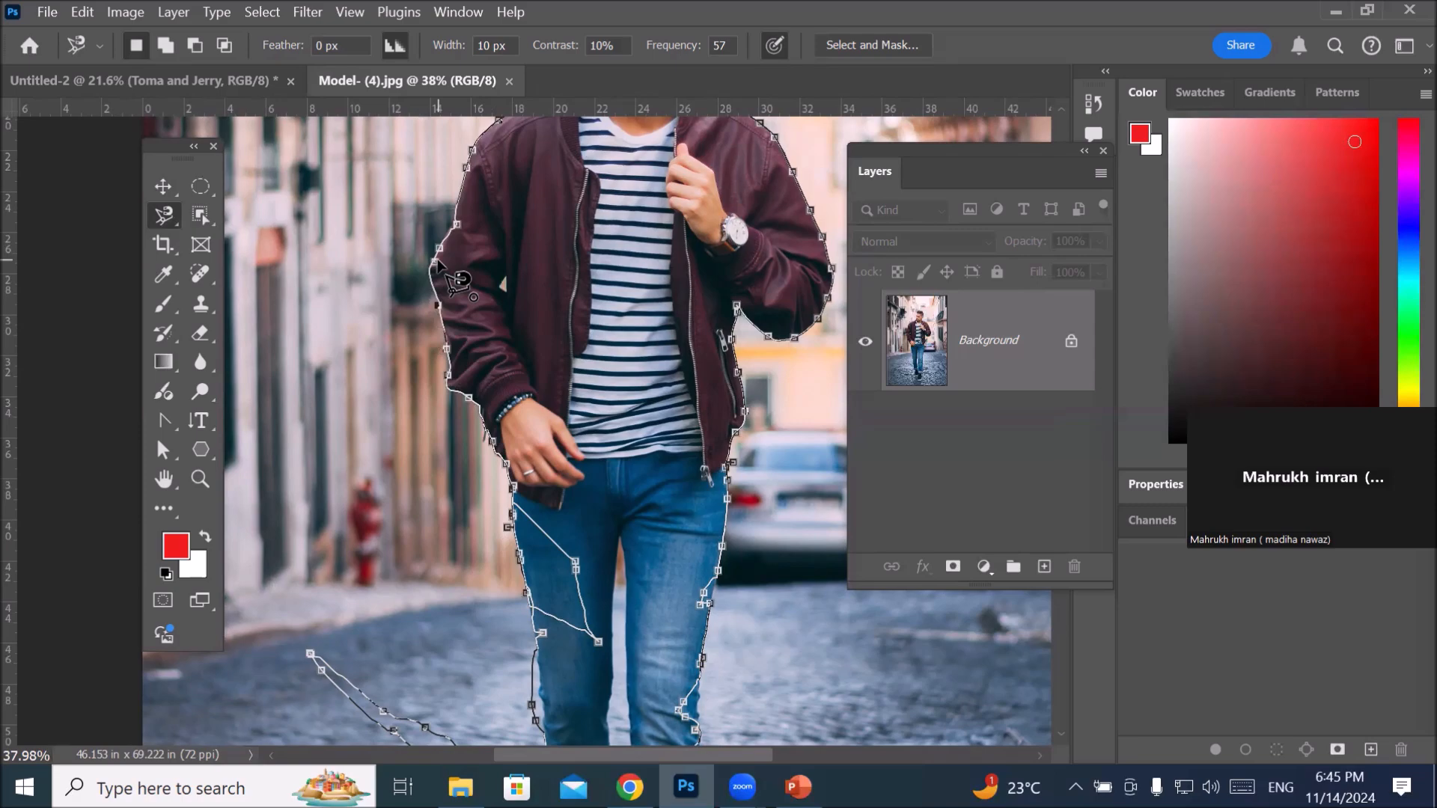
pyautogui.doubleClick(458, 282)
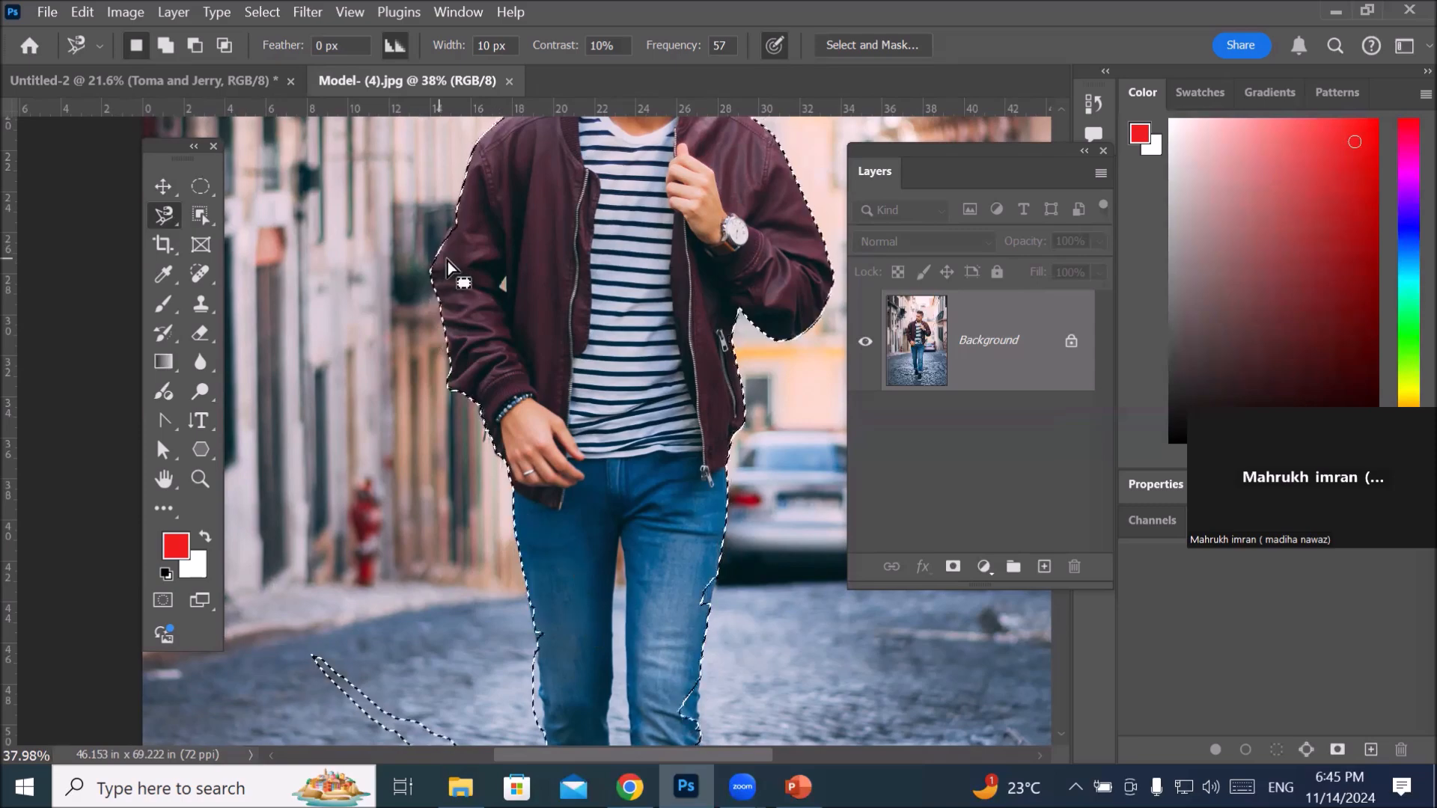
# Step: Subtract the pavement beside the rear shoe's ankle from the selection with the Magnetic Lasso
pyautogui.scroll(-3, 558, 374)
pyautogui.scroll(-1, 583, 524)
pyautogui.scroll(3, 603, 622)
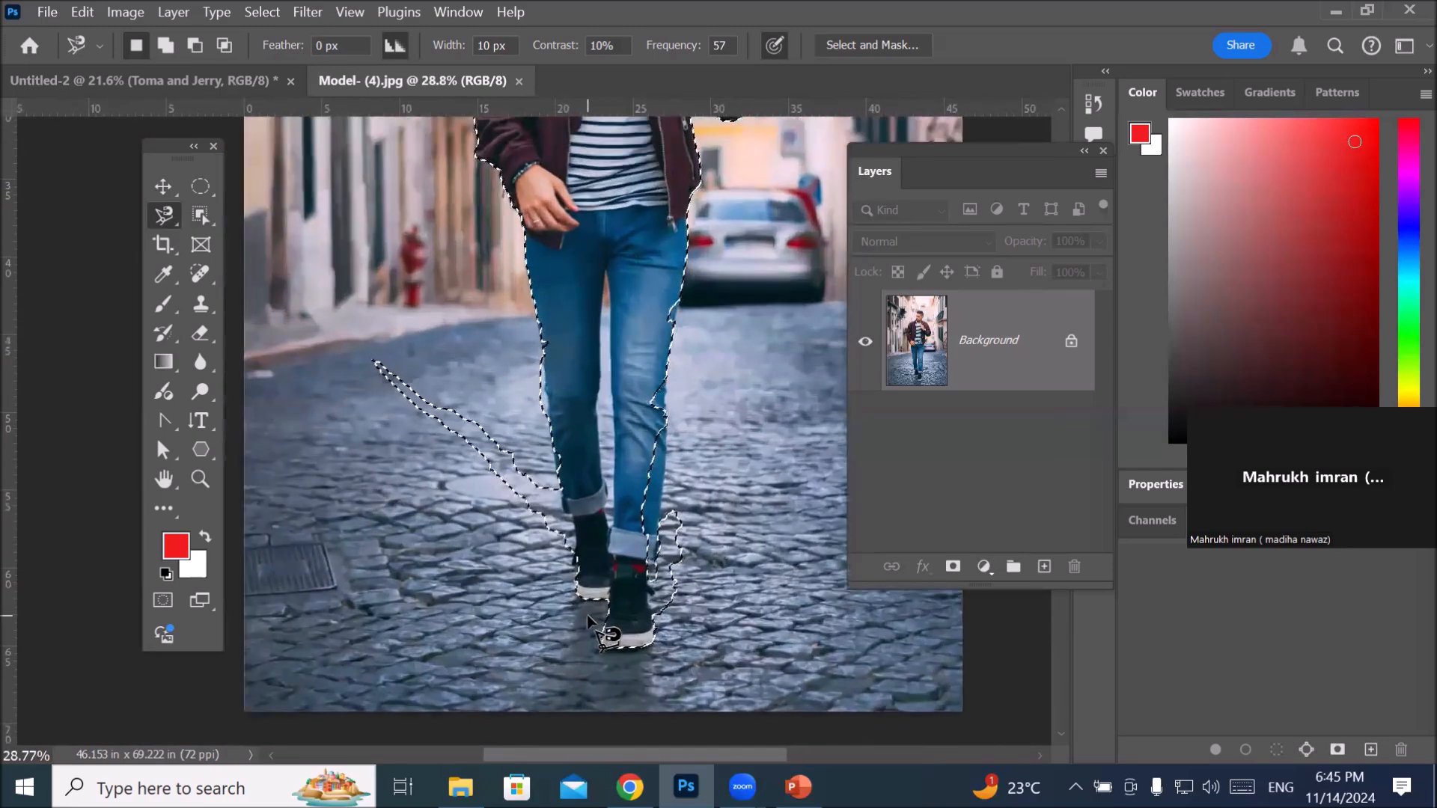
pyautogui.scroll(4, 589, 622)
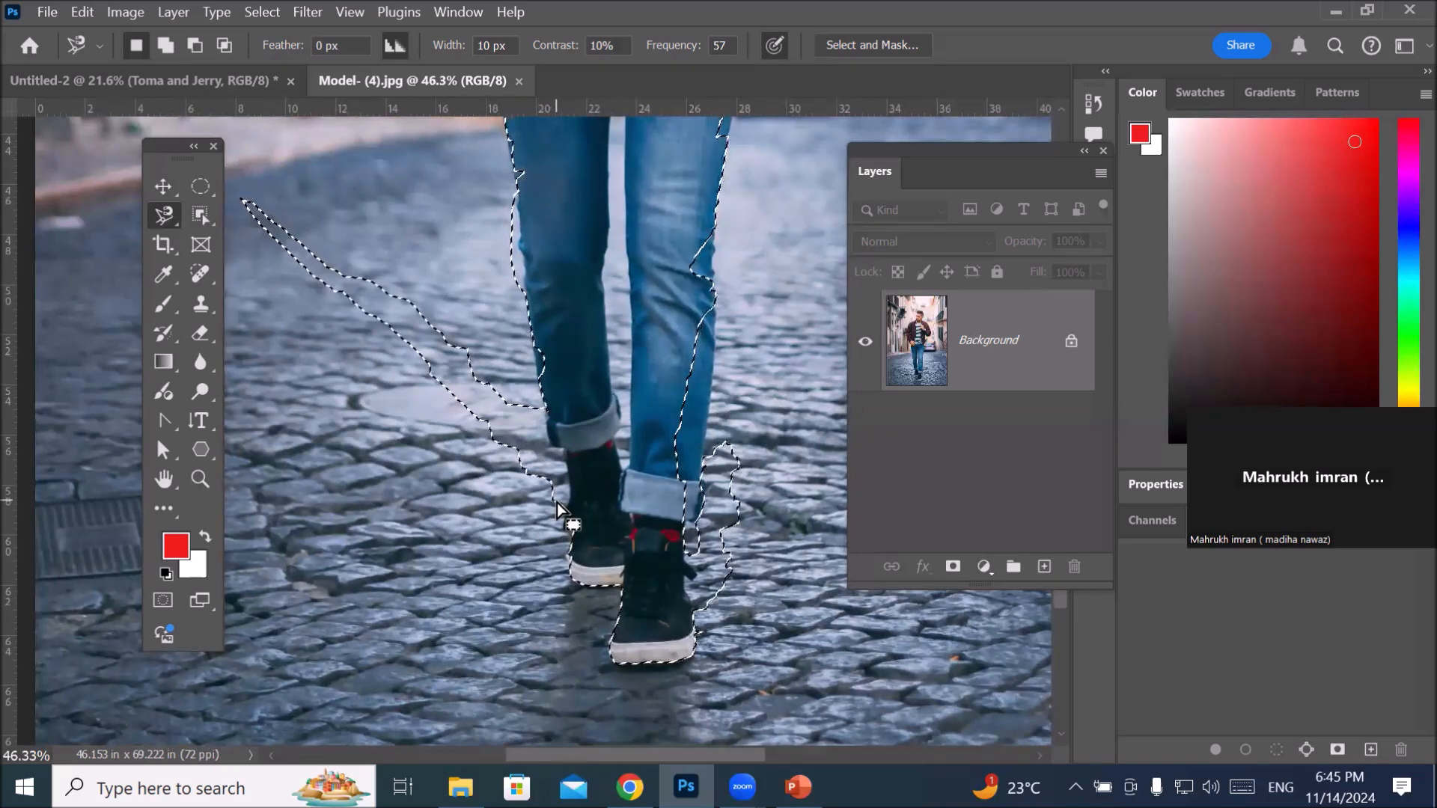
pyautogui.rightClick(163, 217)
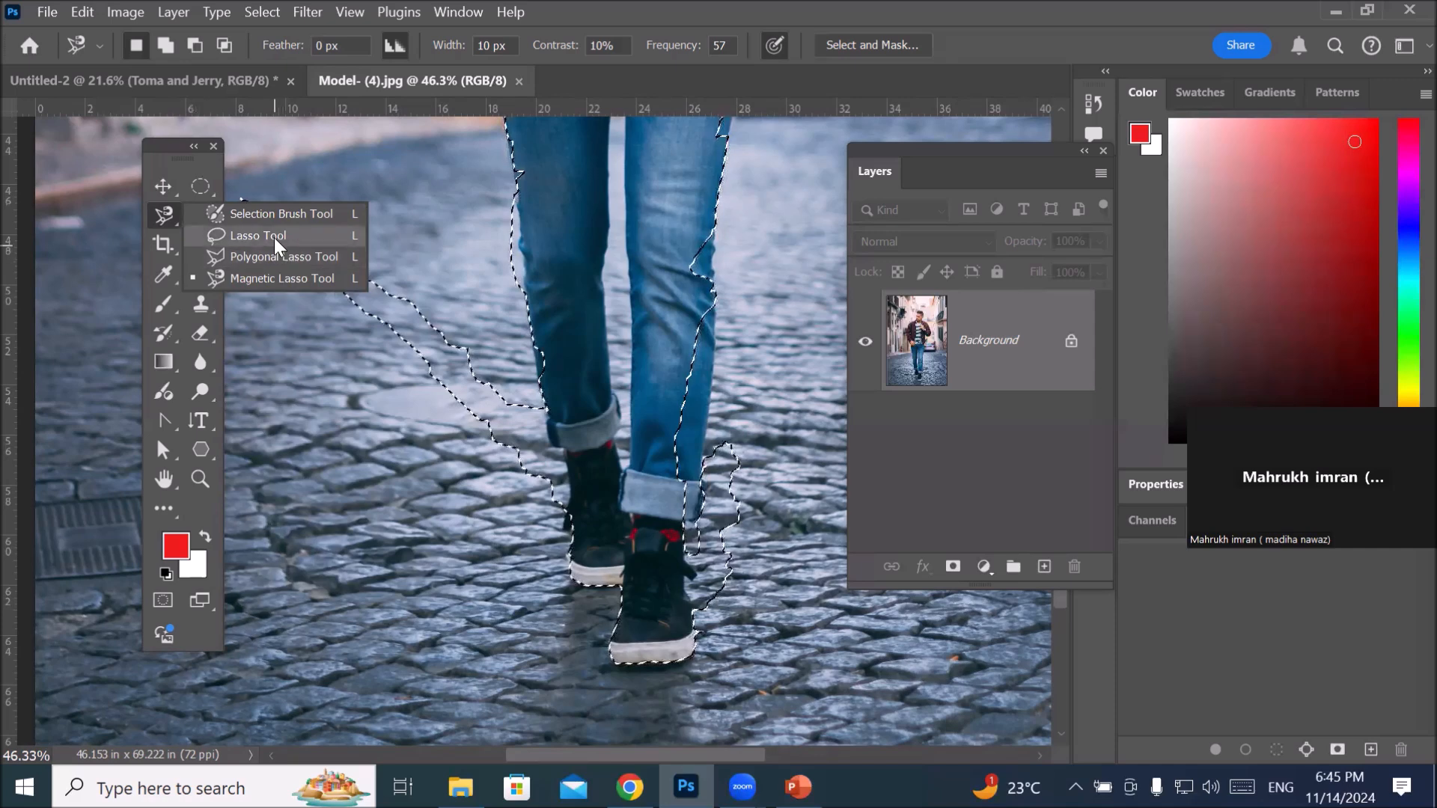
pyautogui.click(268, 281)
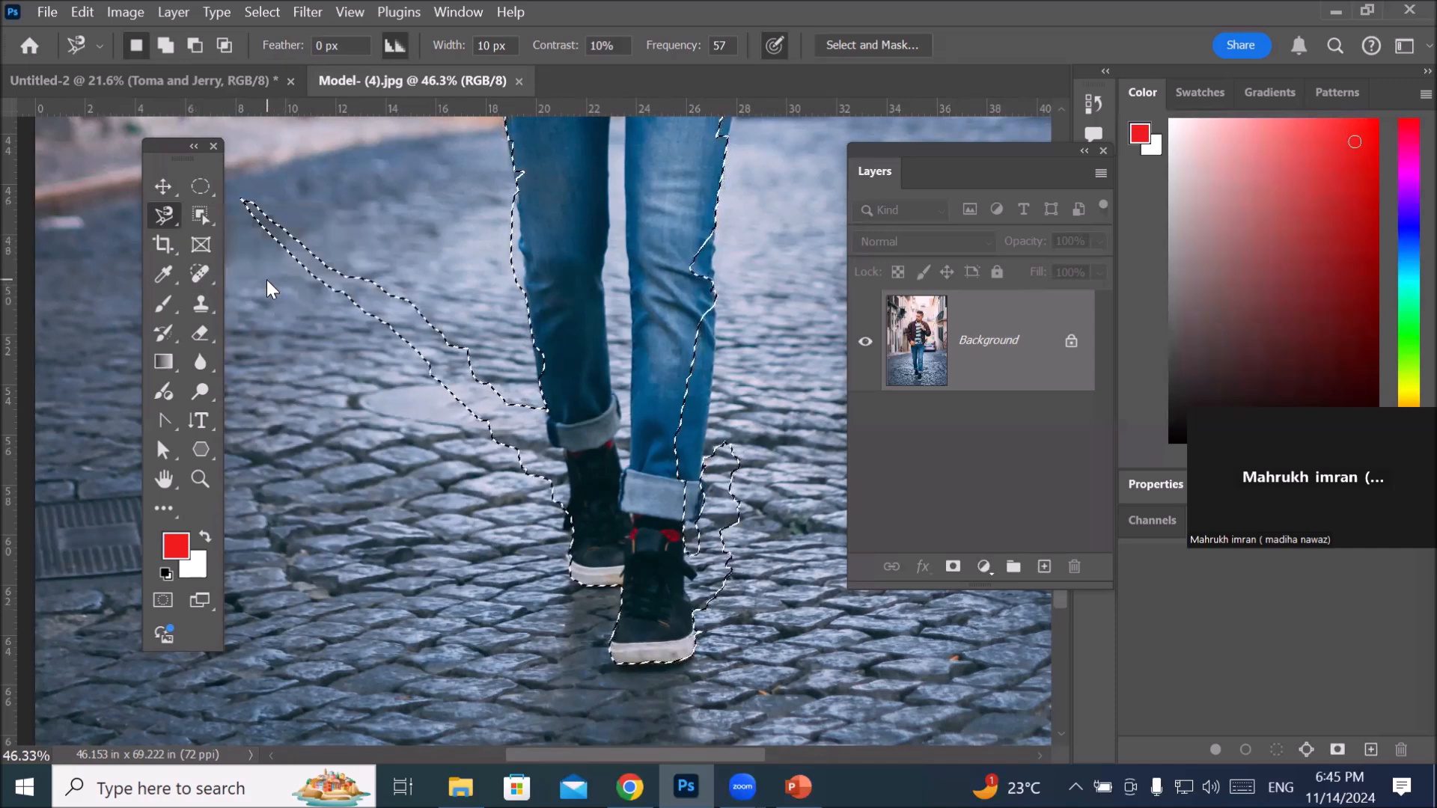
pyautogui.click(194, 48)
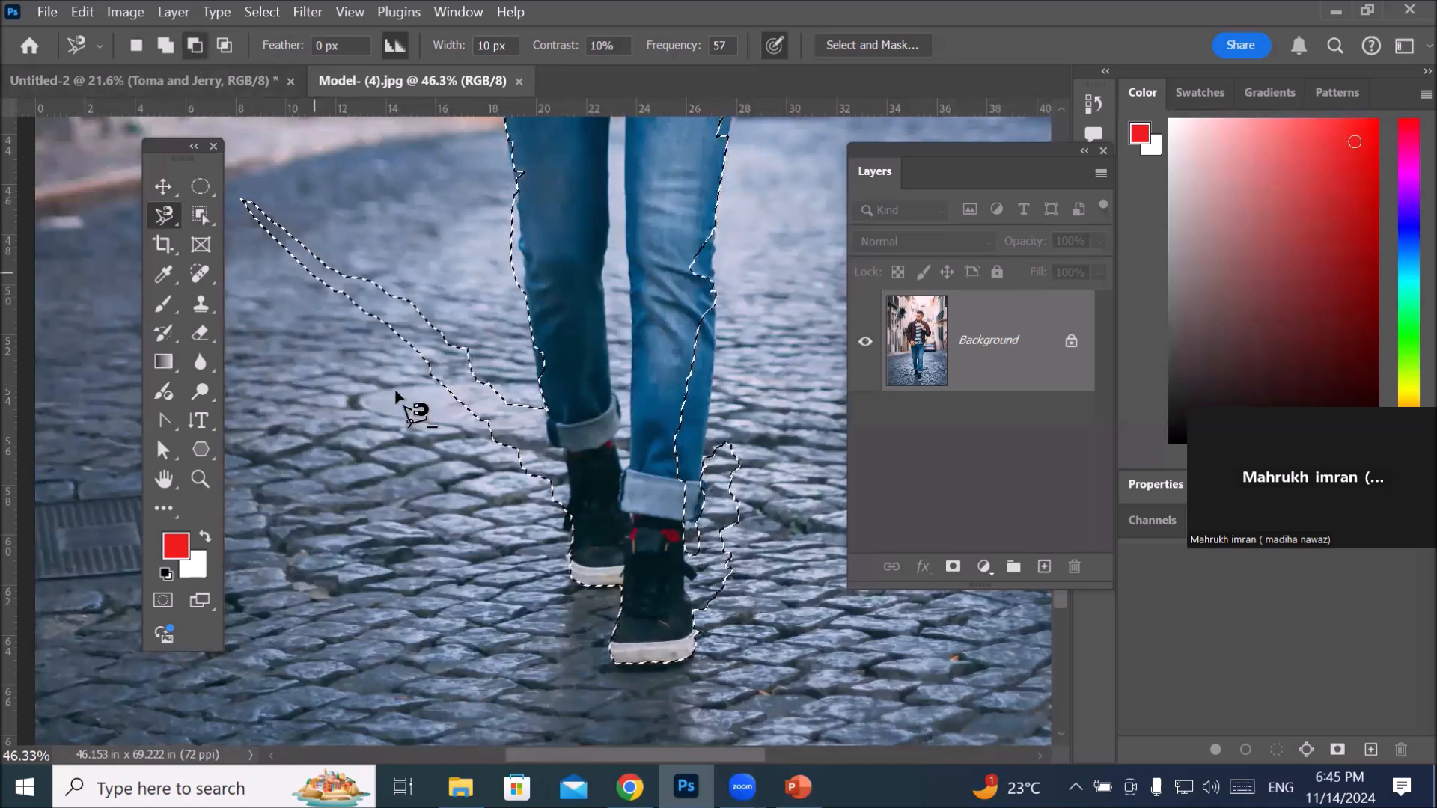
pyautogui.click(545, 405)
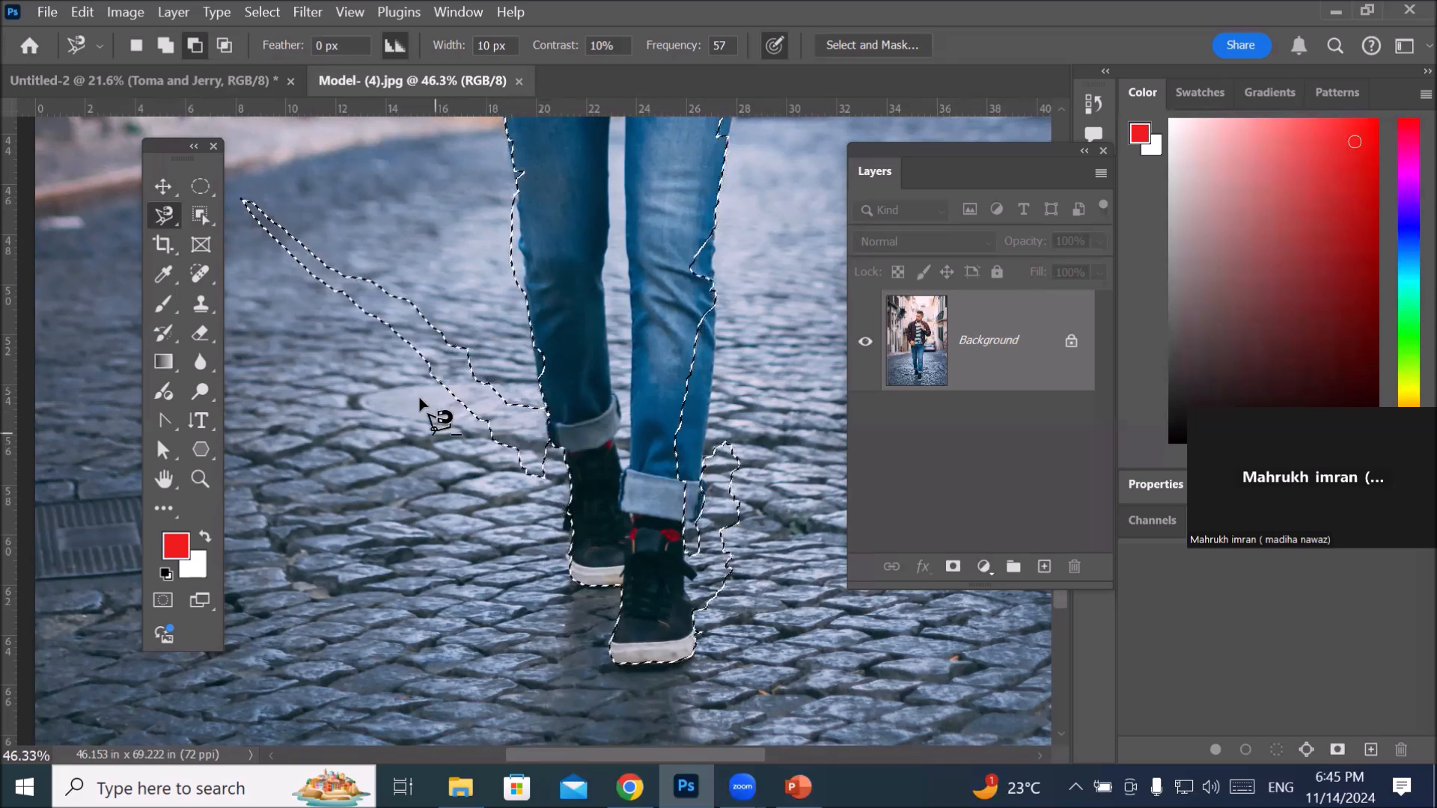
# Step: Subtract the stray pavement area next to the rear leg's cuff from the selection with the freehand Lasso tool
pyautogui.rightClick(167, 220)
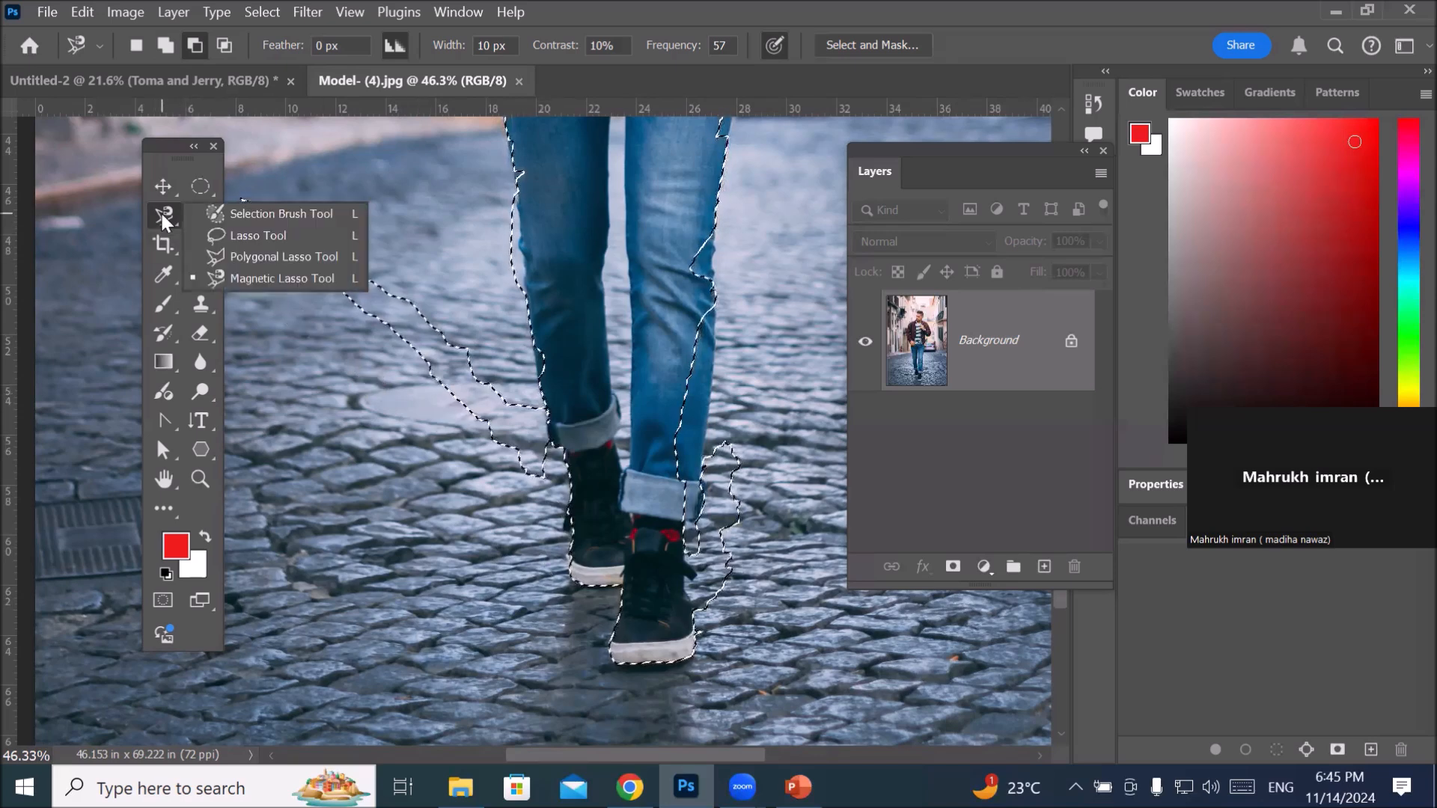
pyautogui.click(224, 234)
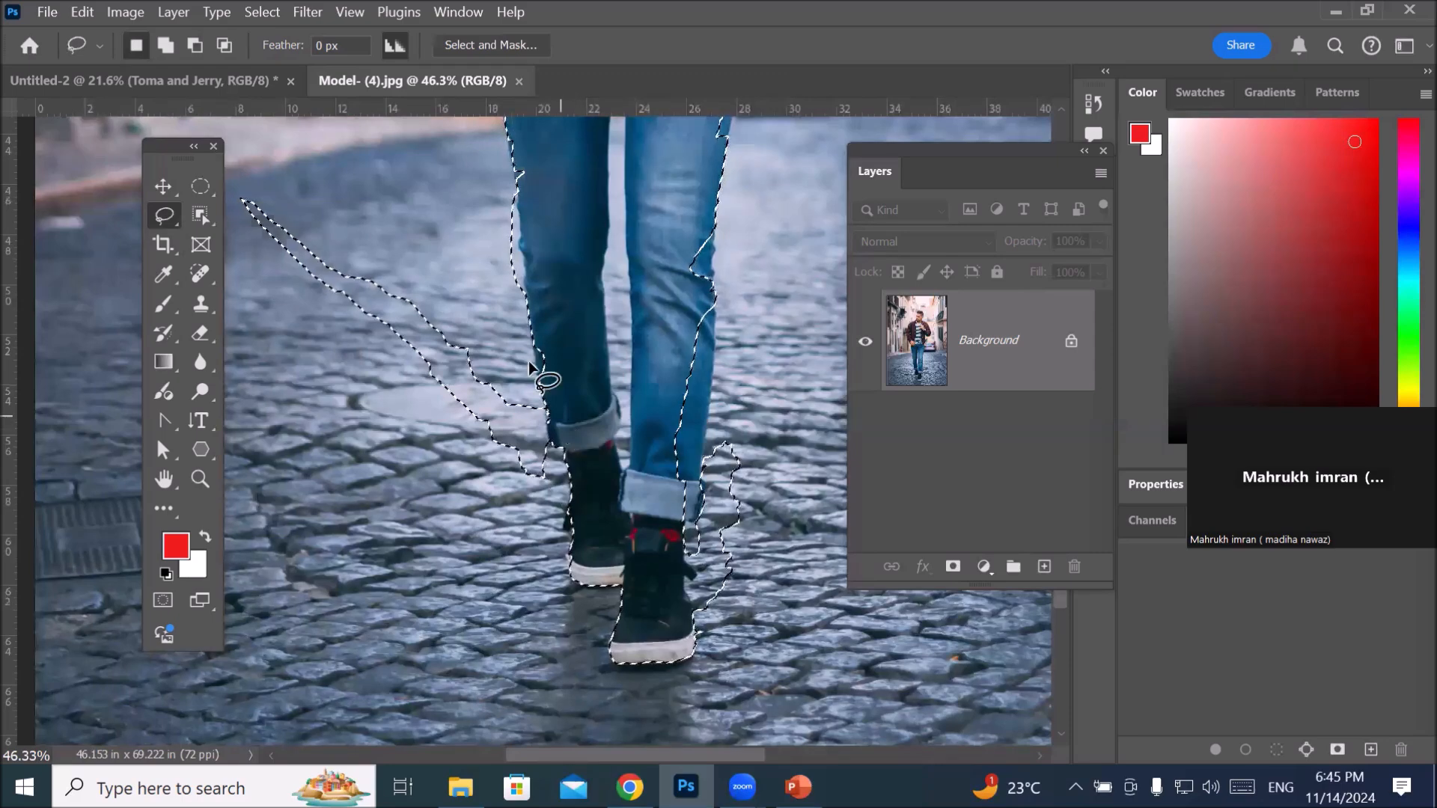
pyautogui.click(195, 45)
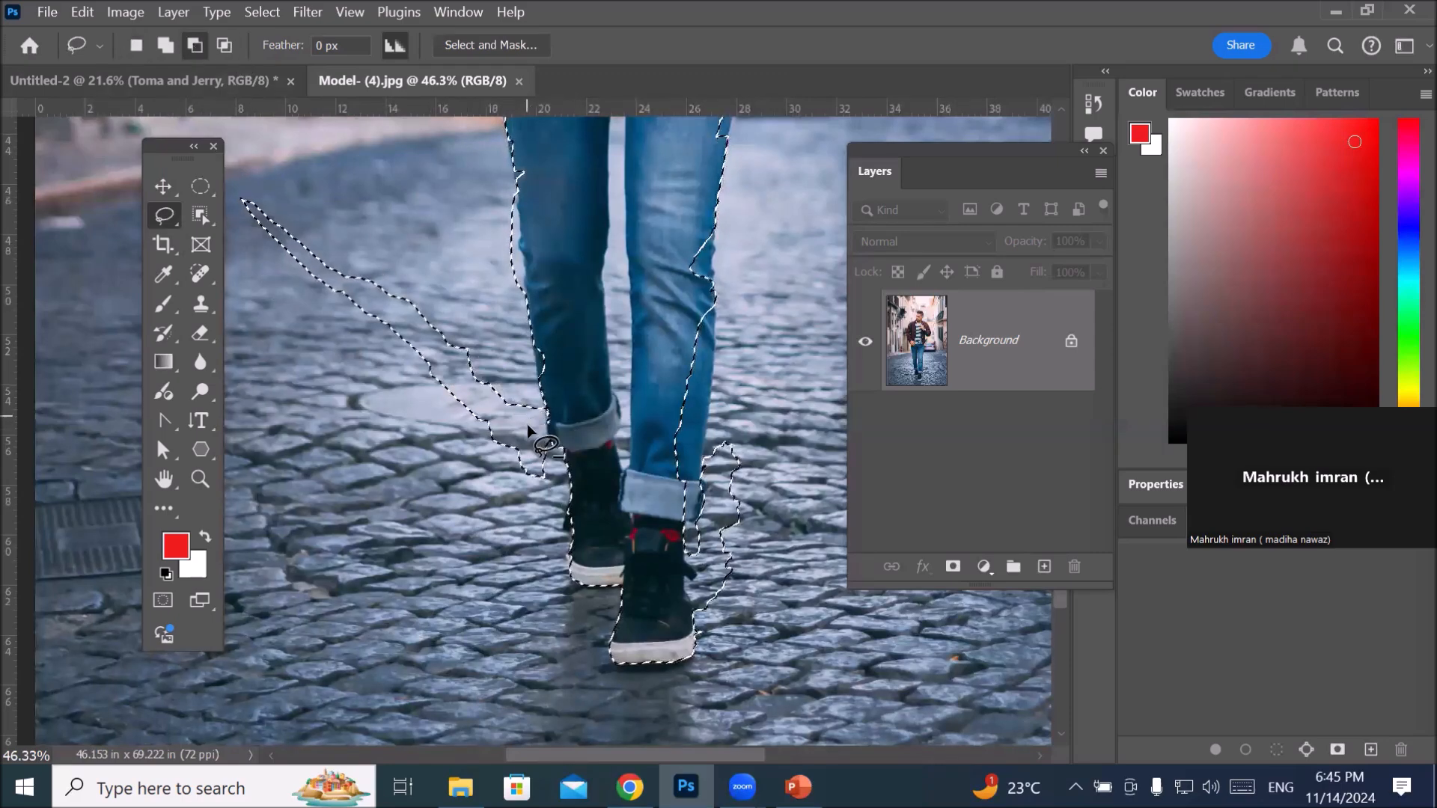
pyautogui.scroll(5, 539, 402)
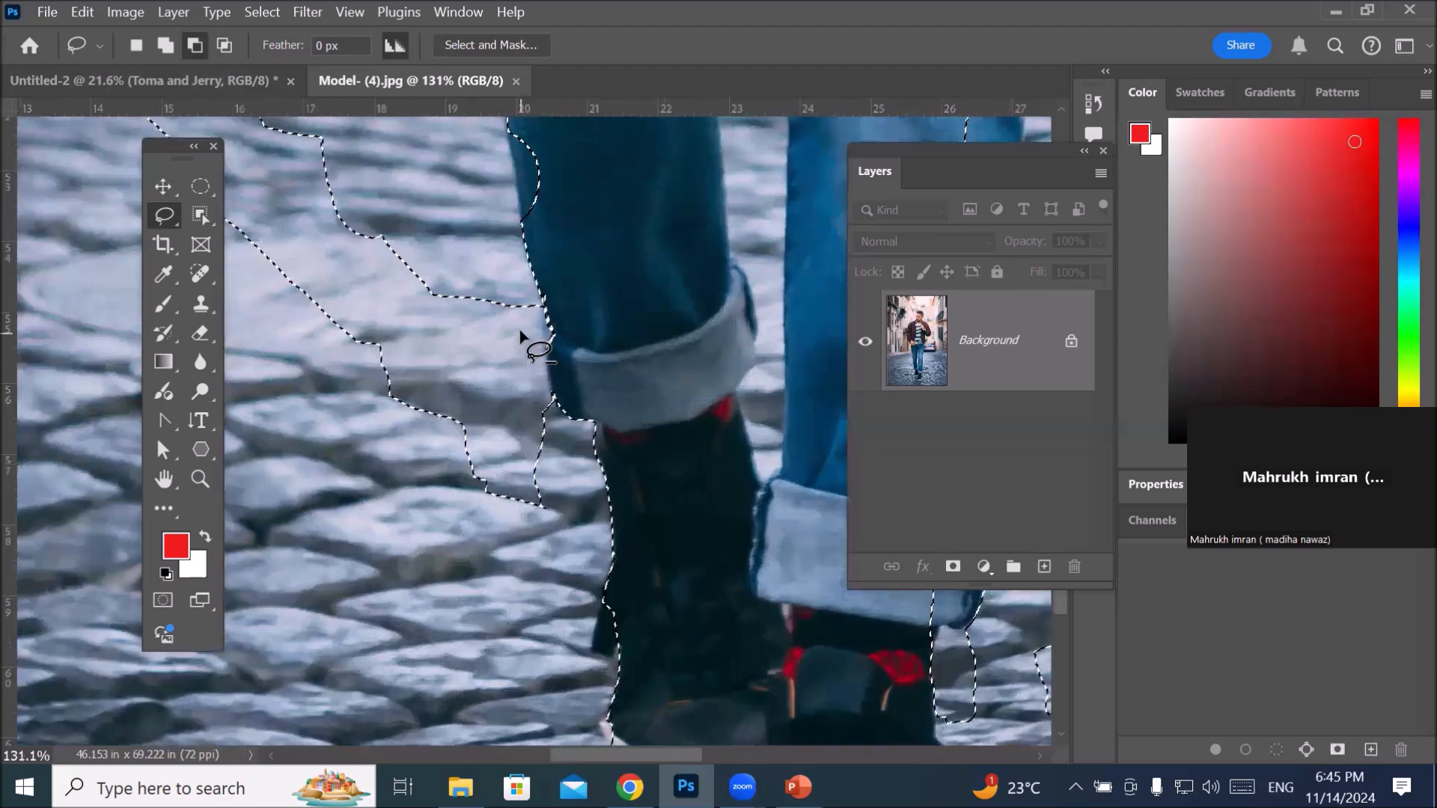
pyautogui.moveTo(543, 305)
pyautogui.mouseDown()
pyautogui.moveTo(571, 497)
pyautogui.moveTo(492, 579)
pyautogui.moveTo(322, 504)
pyautogui.moveTo(268, 432)
pyautogui.mouseUp()
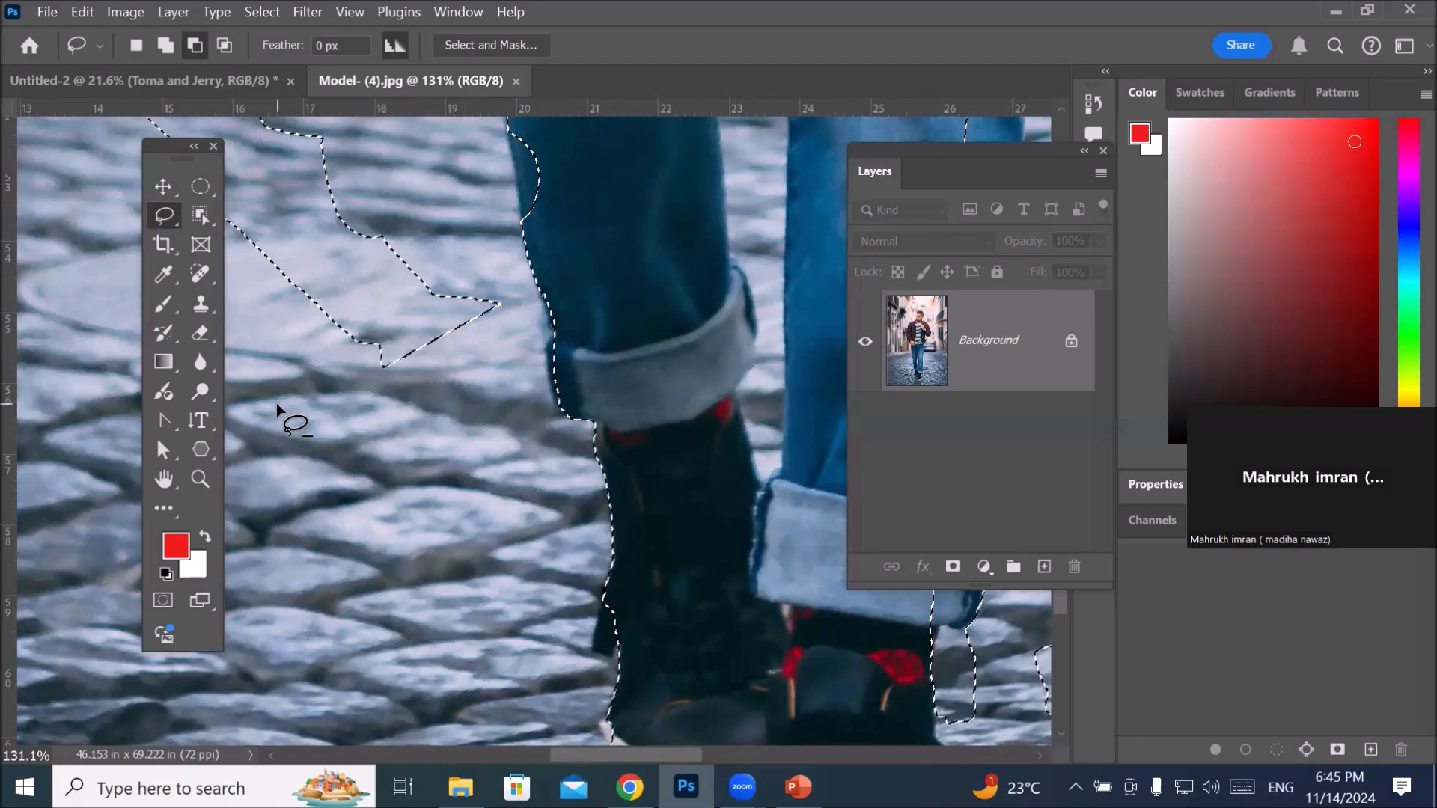
# Step: Move the toolbox off the stray selection and subtract the remaining long spike over the pavement with the Lasso
pyautogui.scroll(-5, 267, 431)
pyautogui.moveTo(172, 163); pyautogui.dragTo(79, 321)
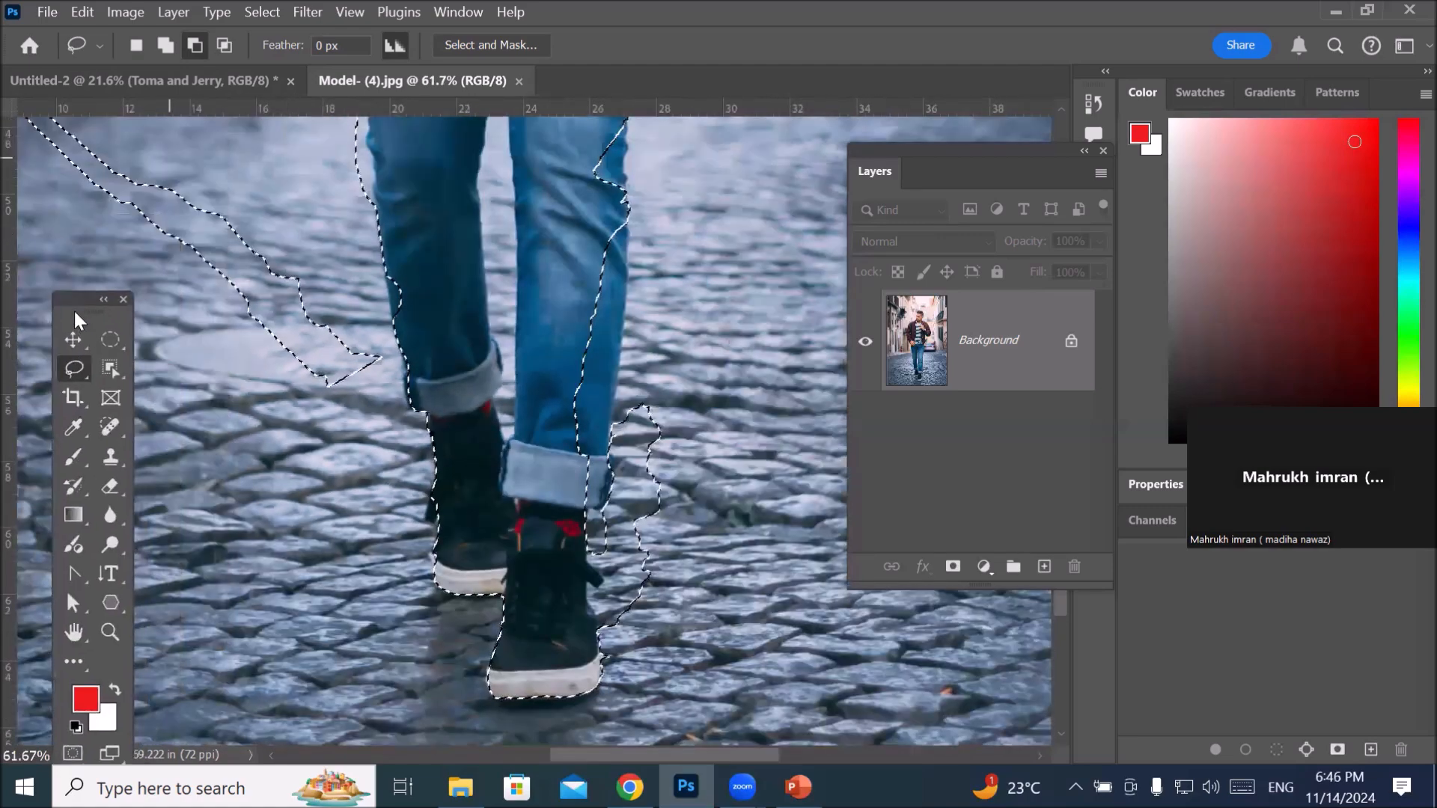
pyautogui.moveTo(175, 221)
pyautogui.mouseDown()
pyautogui.moveTo(433, 256)
pyautogui.moveTo(469, 378)
pyautogui.mouseUp()
pyautogui.moveTo(563, 490); pyautogui.dragTo(493, 422)
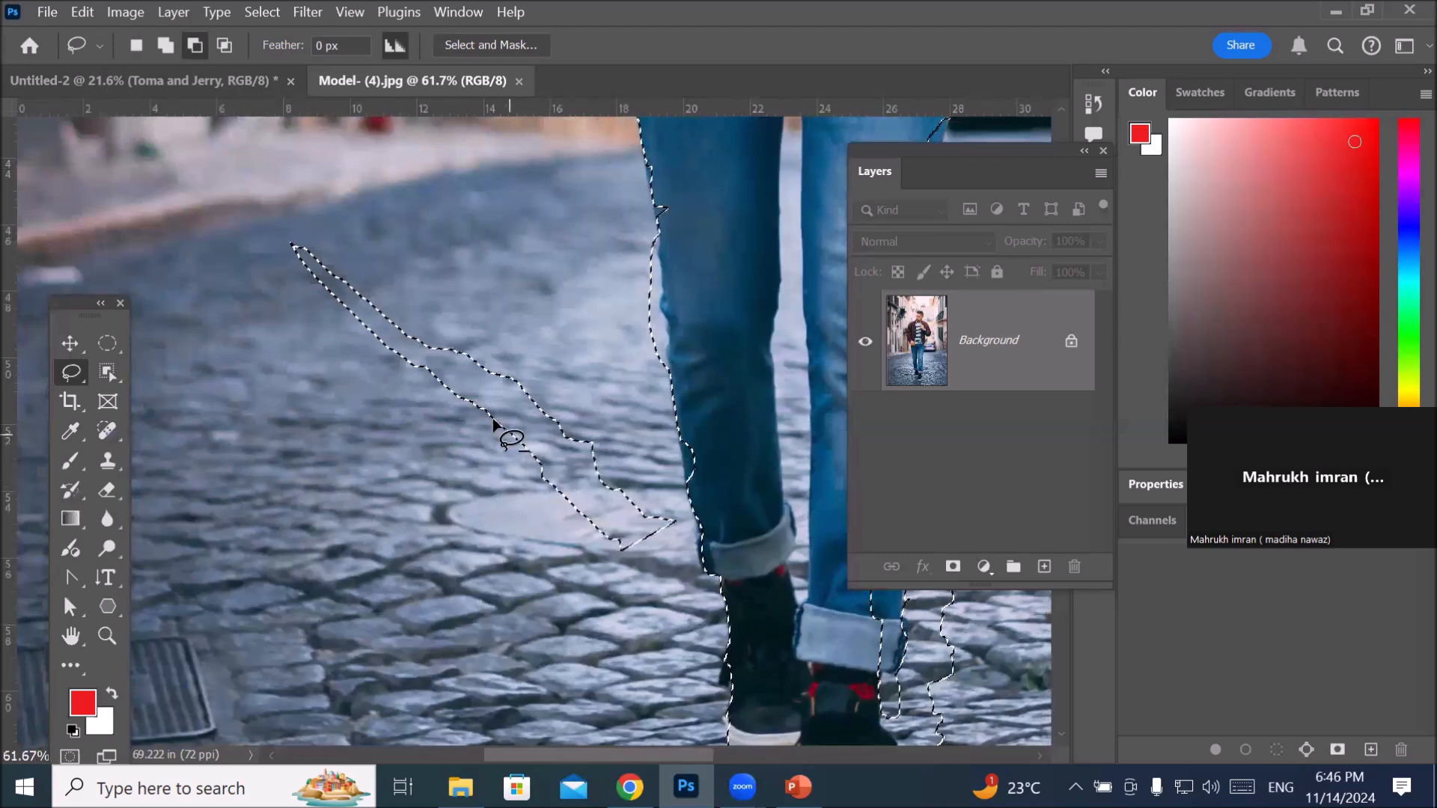
pyautogui.moveTo(301, 210)
pyautogui.mouseDown()
pyautogui.moveTo(535, 374)
pyautogui.moveTo(685, 516)
pyautogui.moveTo(673, 562)
pyautogui.moveTo(453, 533)
pyautogui.moveTo(274, 180)
pyautogui.moveTo(357, 182)
pyautogui.moveTo(375, 250)
pyautogui.mouseUp()
pyautogui.moveTo(298, 329)
pyautogui.mouseDown()
pyautogui.moveTo(481, 382)
pyautogui.moveTo(295, 324)
pyautogui.moveTo(314, 288)
pyautogui.mouseUp()
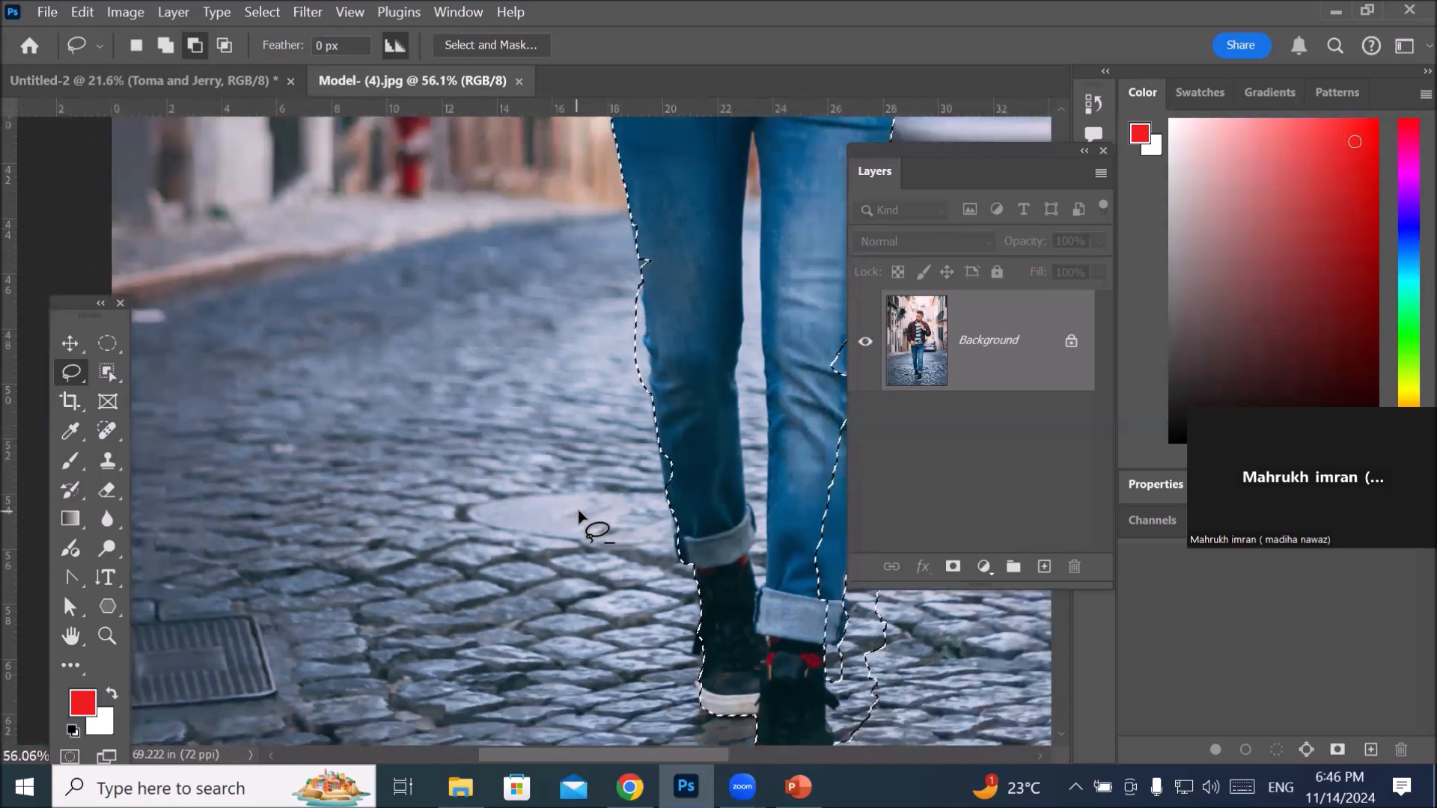
# Step: Add the missing notch at the front leg's thigh to the selection with the Lasso tool
pyautogui.scroll(-5, 577, 520)
pyautogui.scroll(-2, 745, 537)
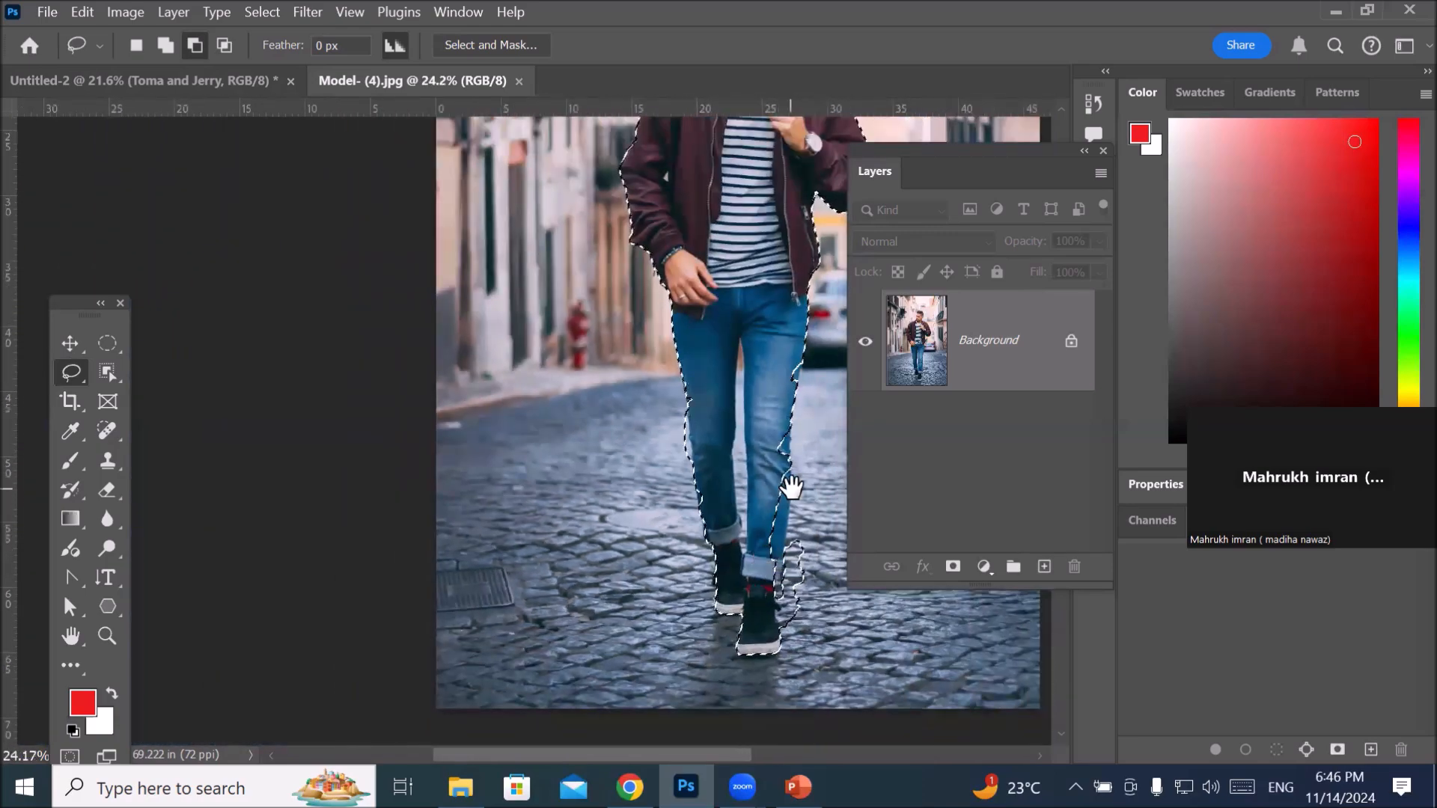
pyautogui.moveTo(657, 433); pyautogui.dragTo(613, 422)
pyautogui.scroll(5, 629, 374)
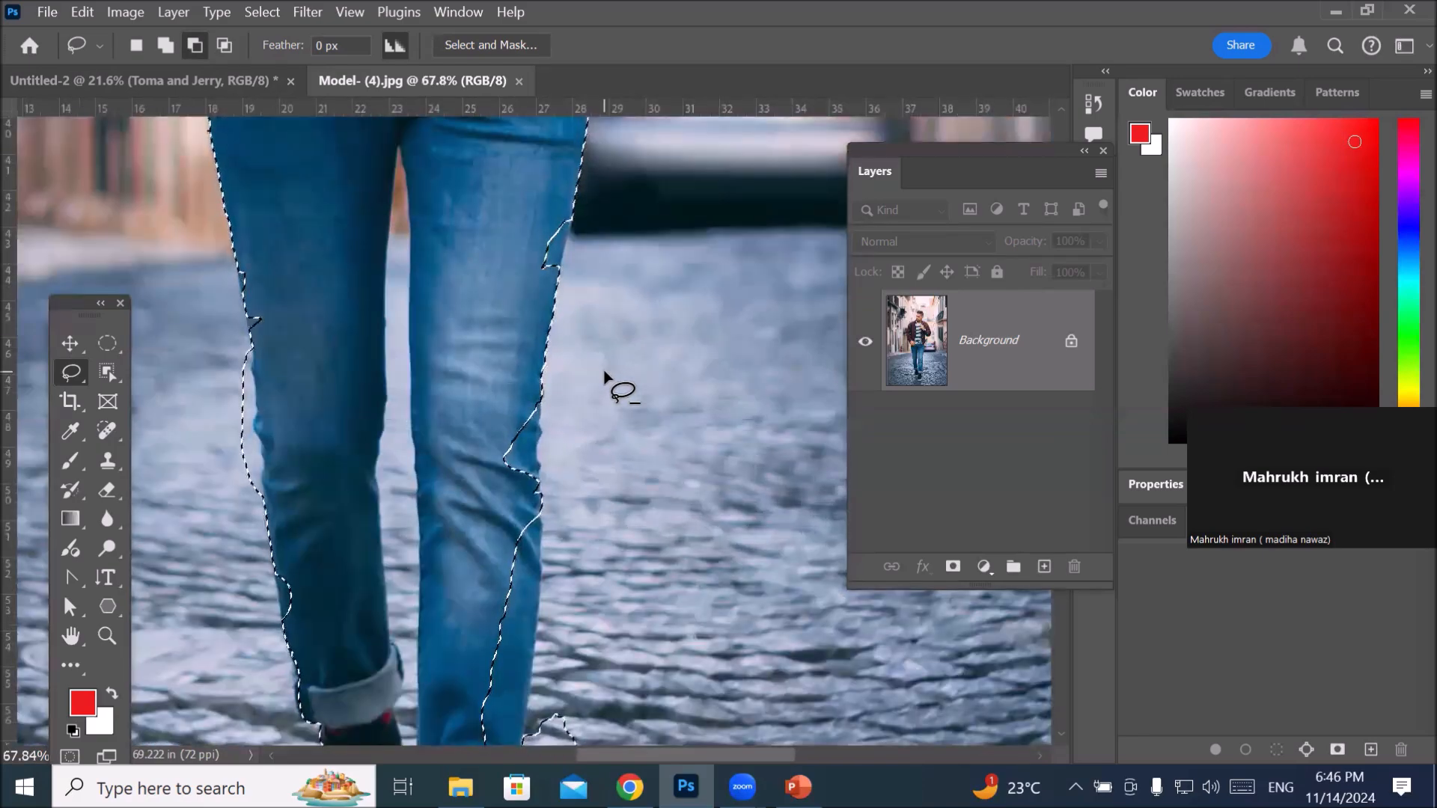
pyautogui.click(165, 44)
pyautogui.moveTo(574, 218)
pyautogui.mouseDown()
pyautogui.moveTo(542, 282)
pyautogui.moveTo(524, 260)
pyautogui.moveTo(573, 218)
pyautogui.mouseUp()
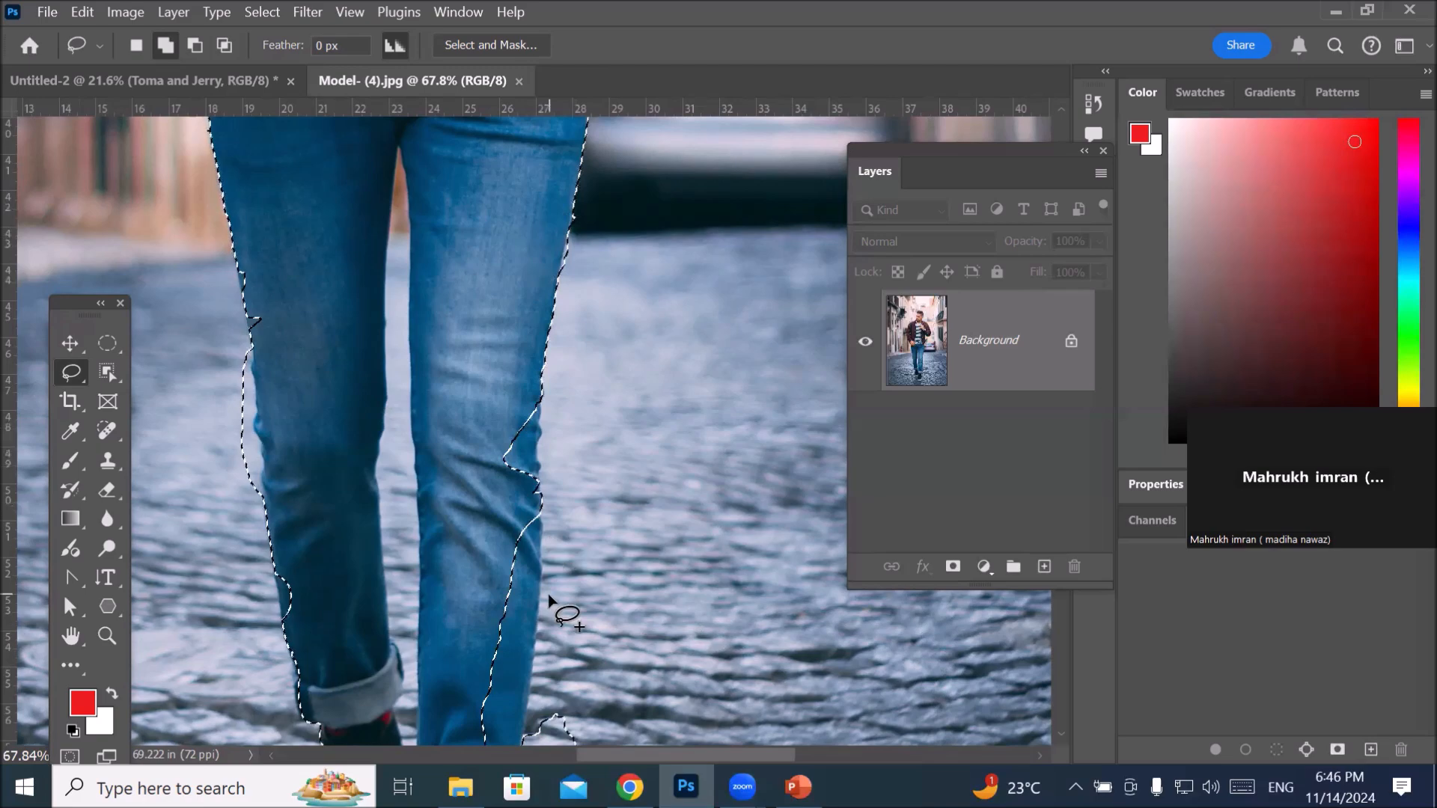
# Step: Add the missing notch at the front leg's knee to the selection with the Lasso
pyautogui.scroll(4, 558, 603)
pyautogui.scroll(-2, 563, 596)
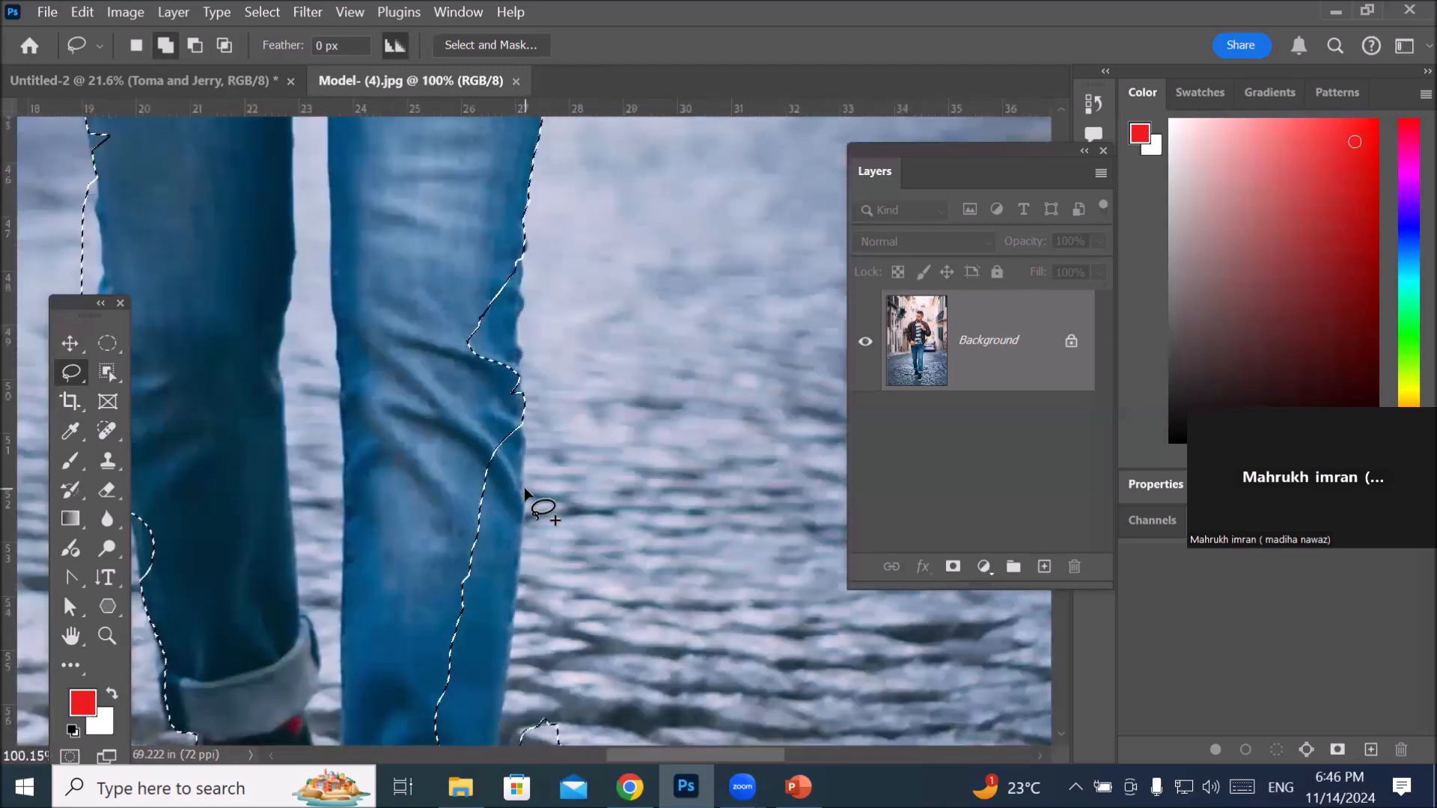
pyautogui.moveTo(527, 244)
pyautogui.mouseDown()
pyautogui.moveTo(514, 383)
pyautogui.moveTo(451, 342)
pyautogui.moveTo(469, 286)
pyautogui.moveTo(526, 259)
pyautogui.mouseUp()
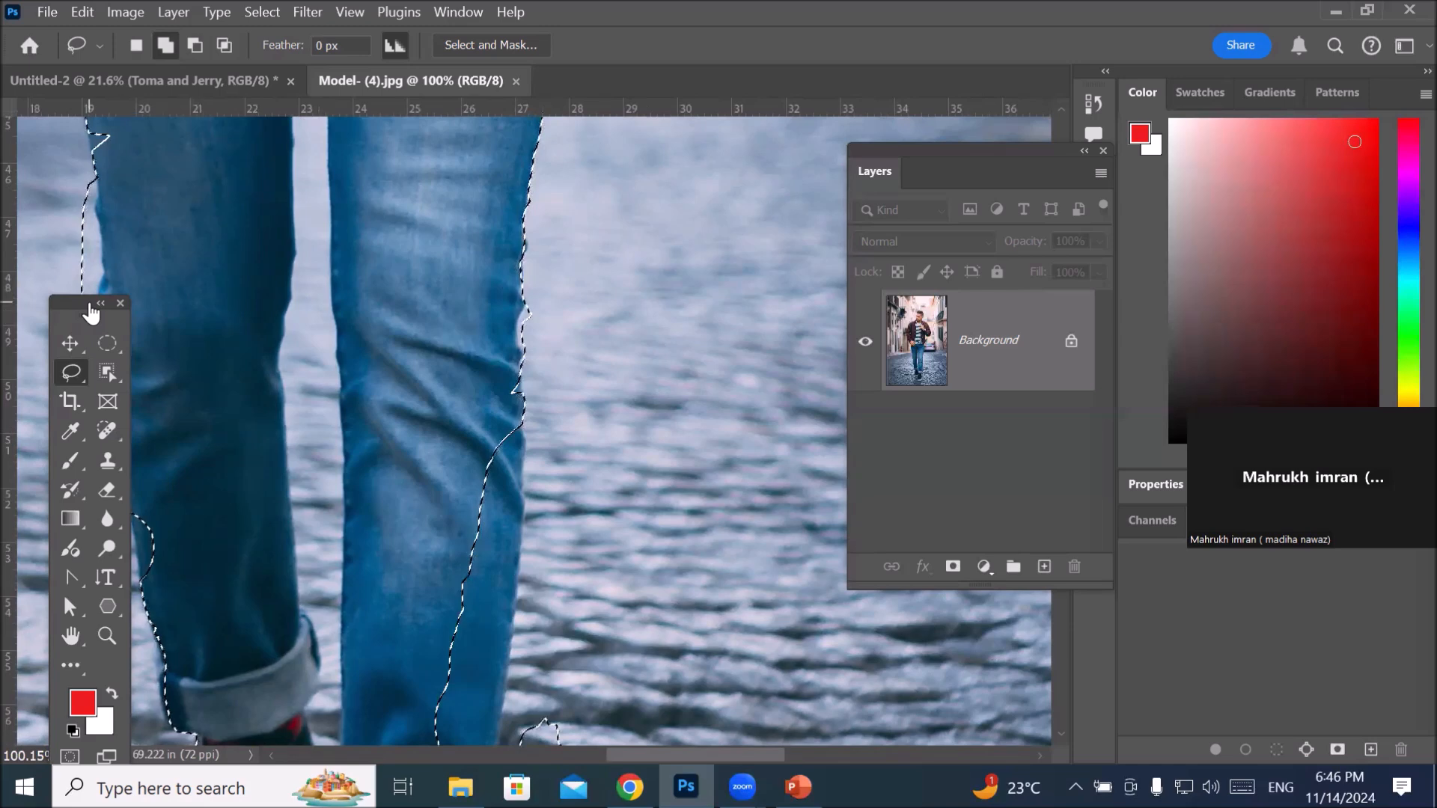
# Step: Move the toolbox clear of the legs and add the missing strip between the front leg's knee and cuff with the Magnetic Lasso
pyautogui.moveTo(69, 307)
pyautogui.mouseDown()
pyautogui.moveTo(398, 287)
pyautogui.moveTo(679, 156)
pyautogui.mouseUp()
pyautogui.click(678, 220)
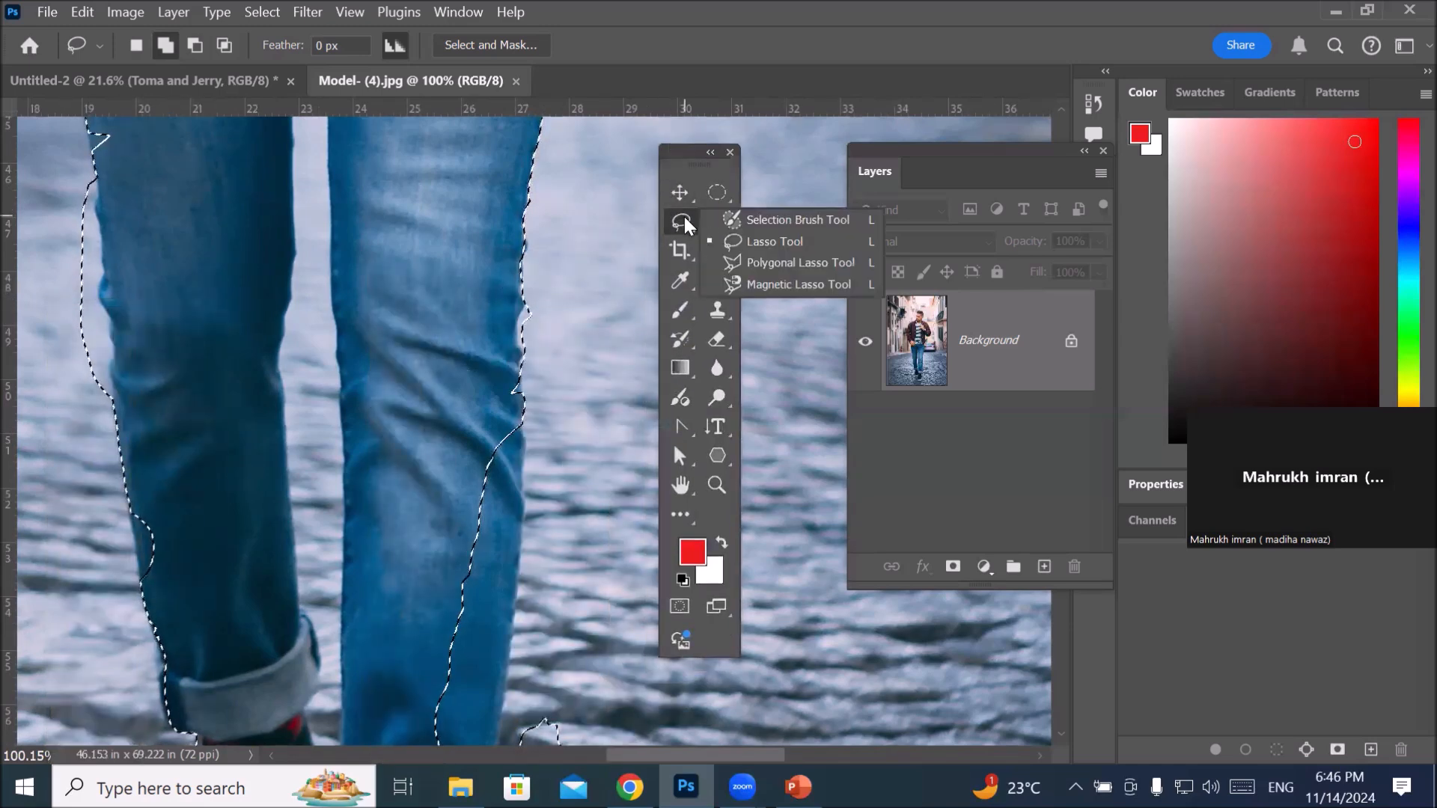
pyautogui.click(779, 285)
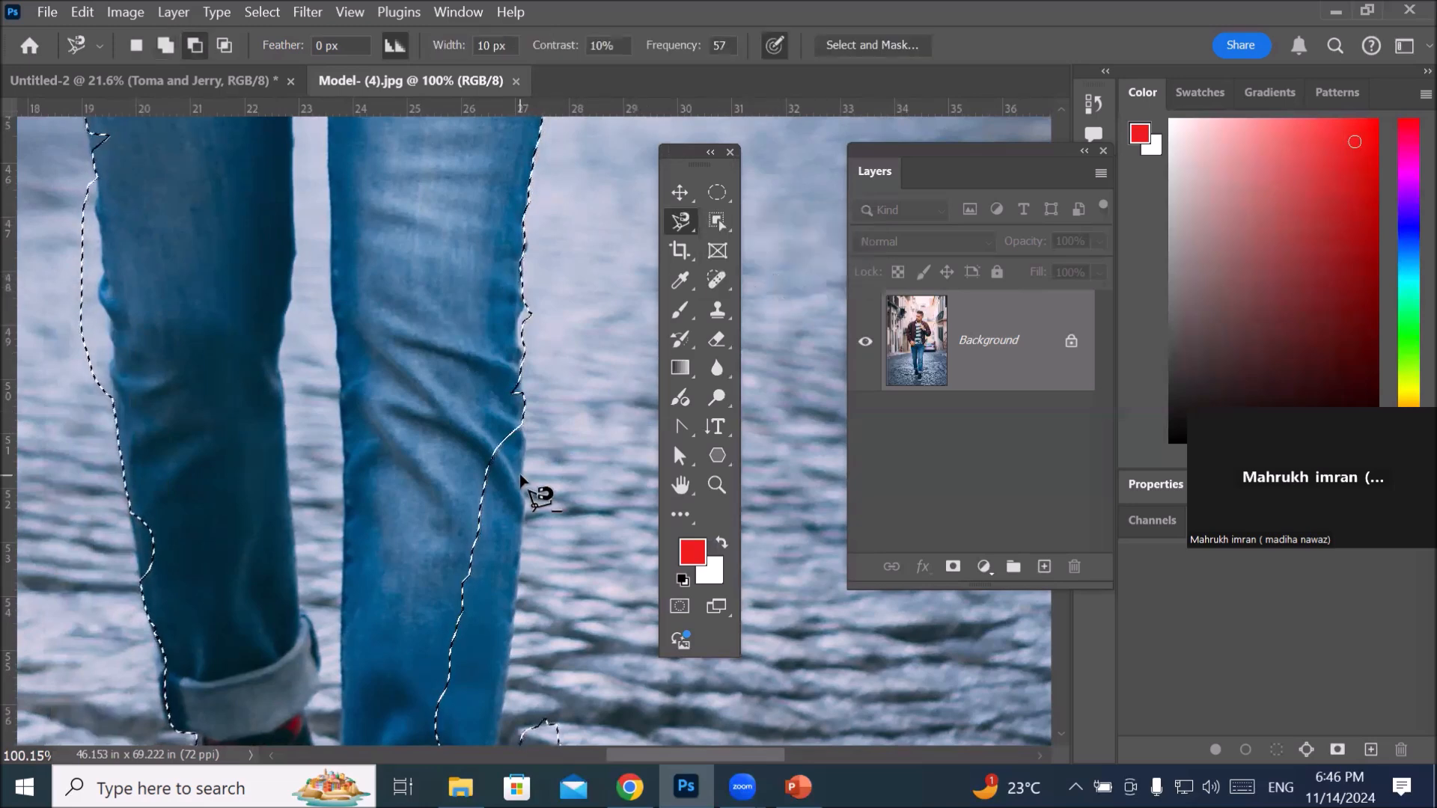
pyautogui.press('space')
pyautogui.moveTo(520, 475)
pyautogui.mouseDown()
pyautogui.moveTo(532, 378)
pyautogui.moveTo(497, 315)
pyautogui.mouseUp()
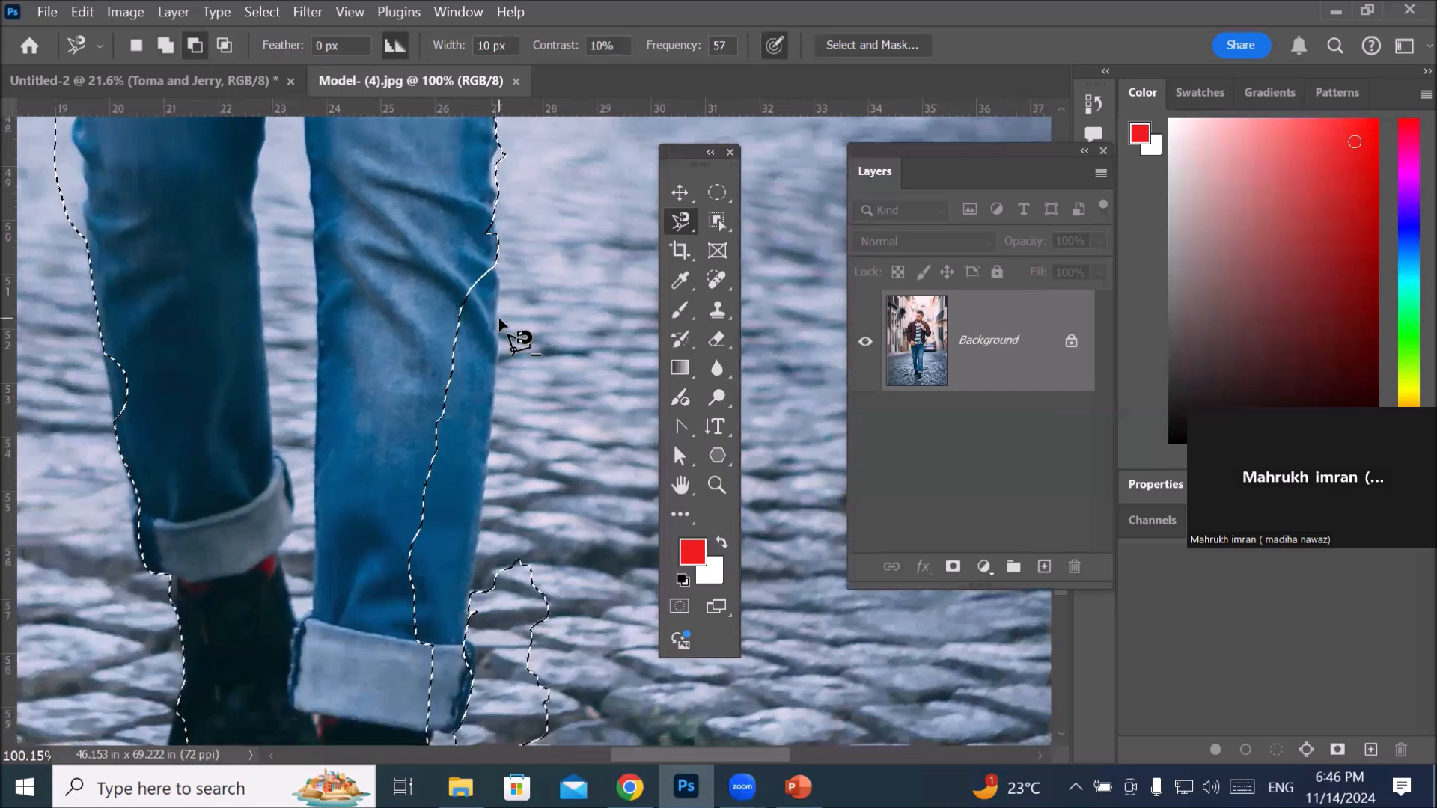
pyautogui.click(165, 43)
pyautogui.click(463, 303)
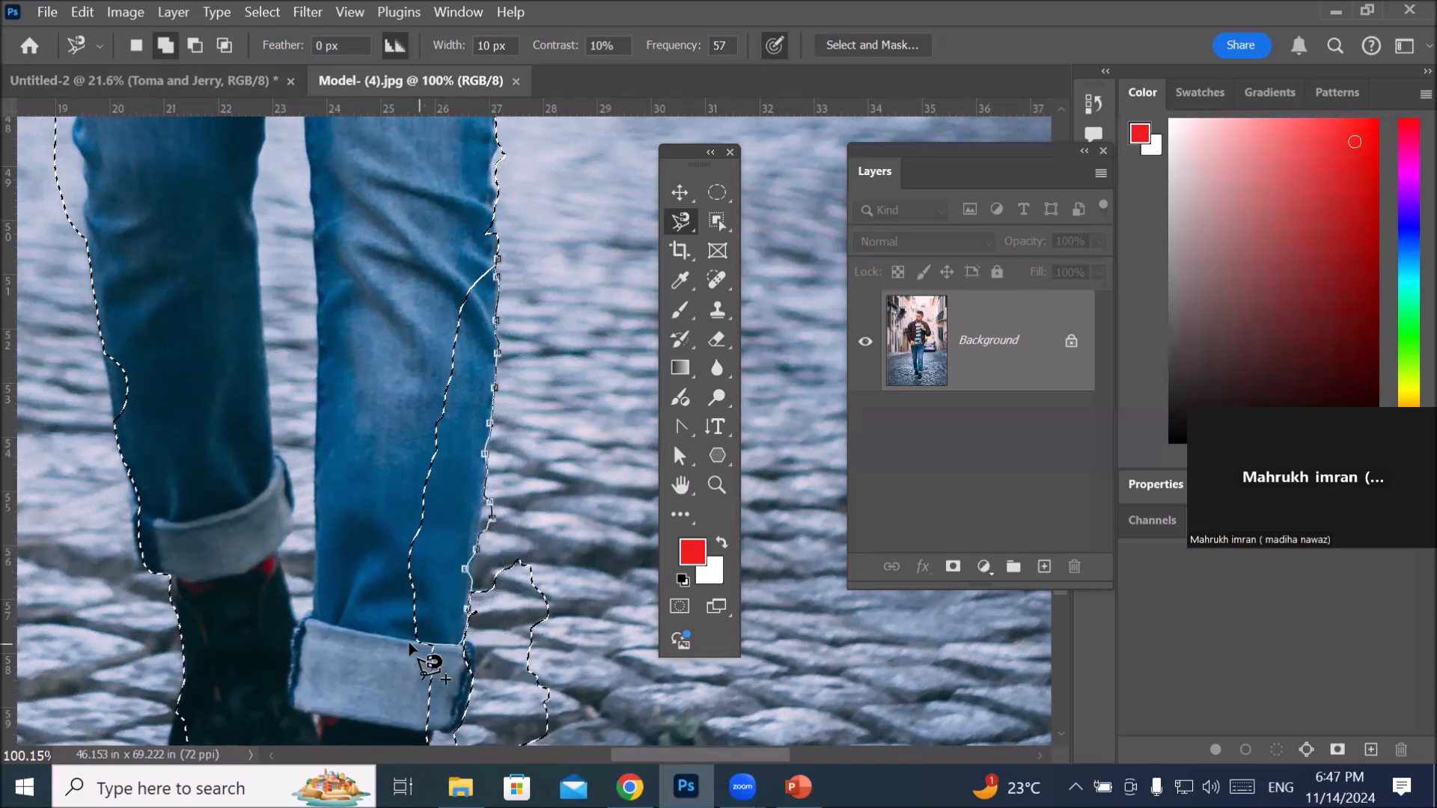
pyautogui.click(496, 283)
pyautogui.press('space')
pyautogui.moveTo(523, 661)
pyautogui.mouseDown()
pyautogui.moveTo(479, 257)
pyautogui.moveTo(497, 362)
pyautogui.mouseUp()
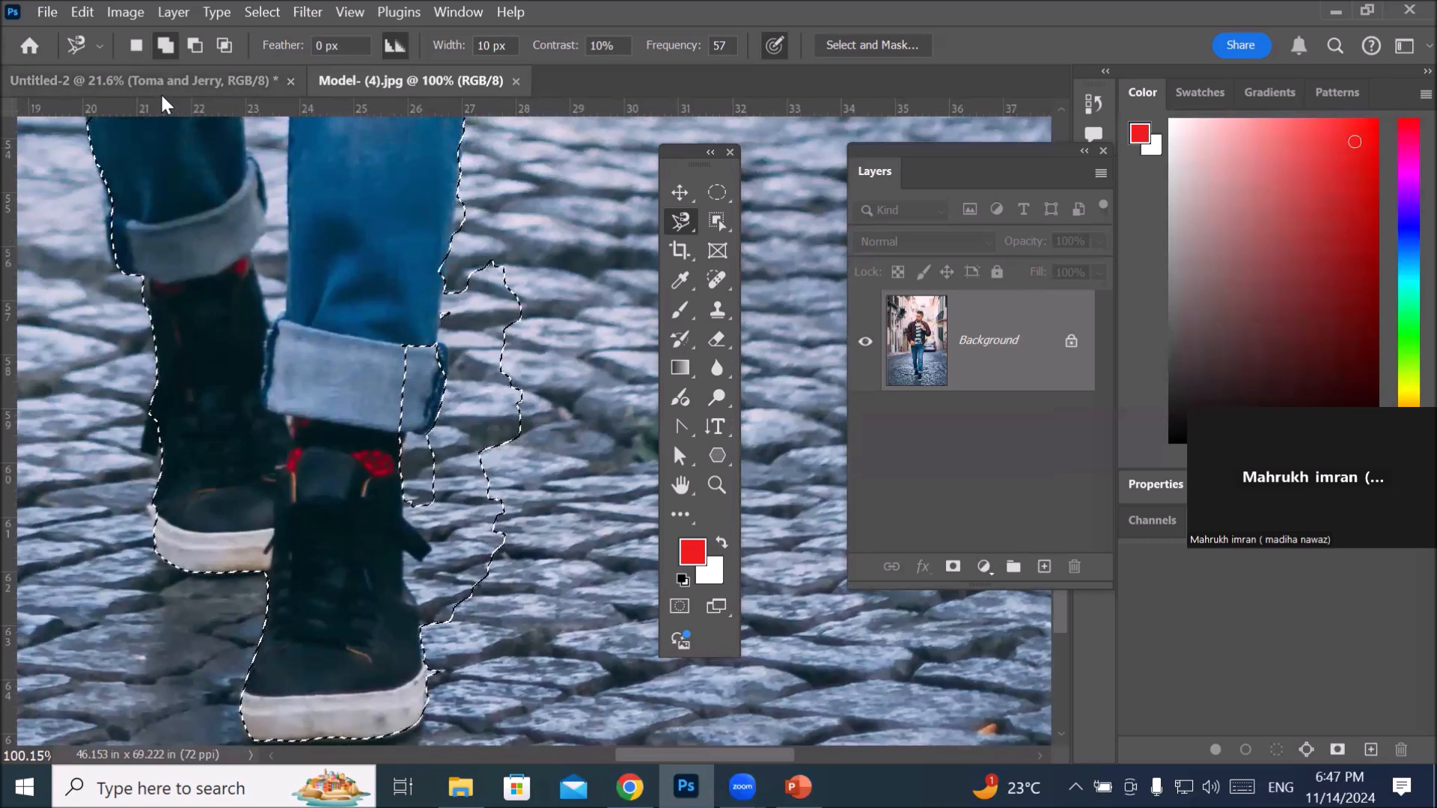
# Step: Switch to the Polygonal Lasso tool in subtract-from-selection mode
pyautogui.click(678, 218)
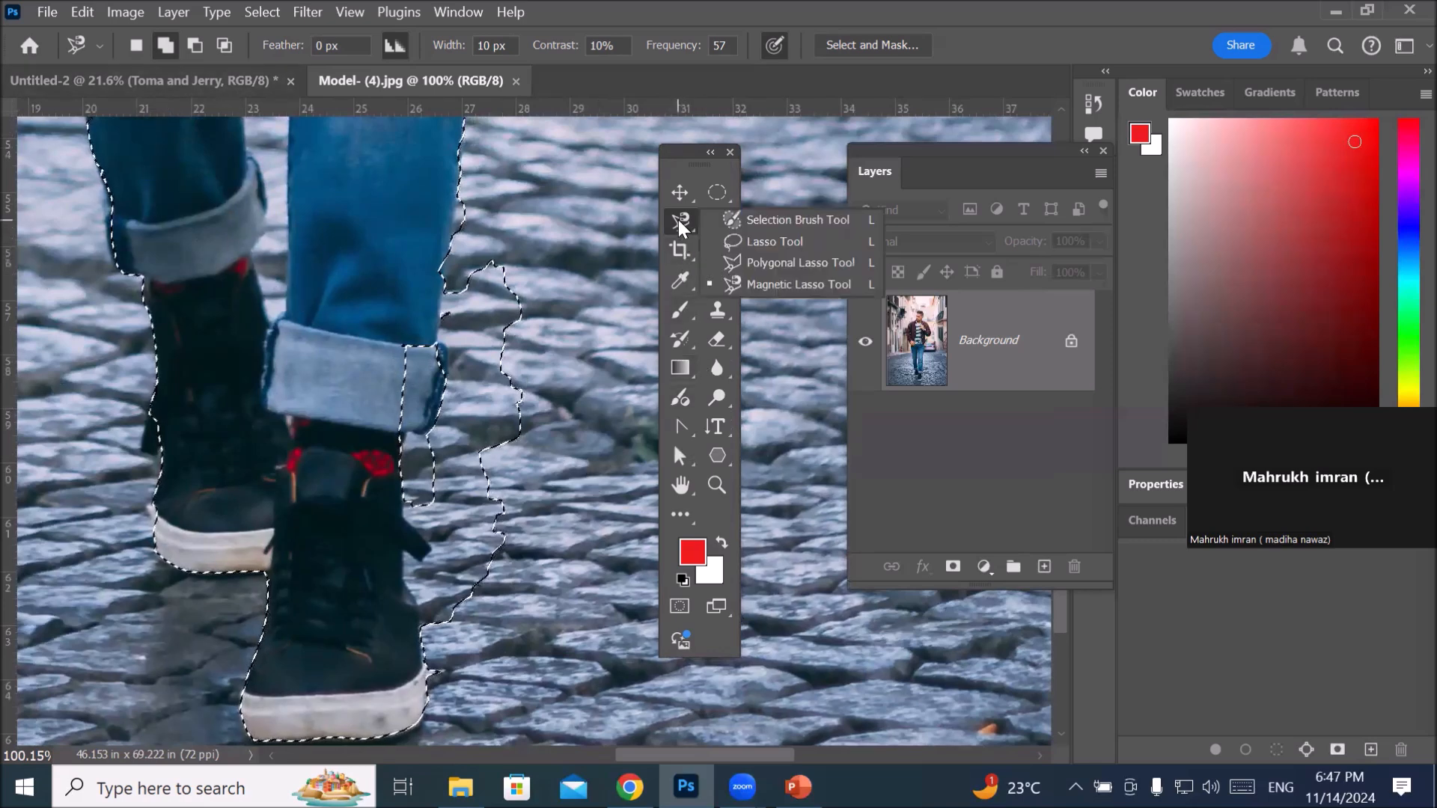
pyautogui.click(768, 268)
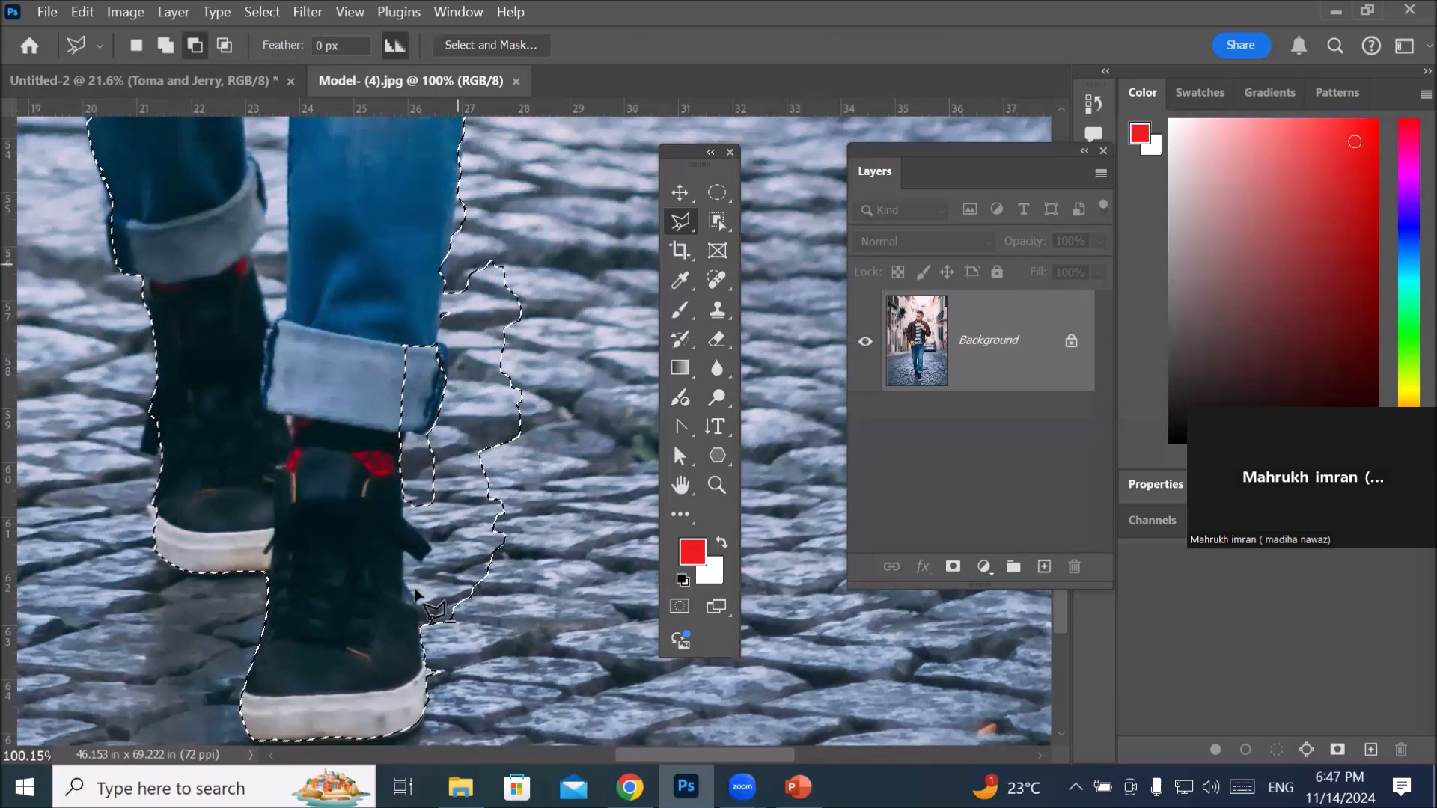
pyautogui.click(496, 216)
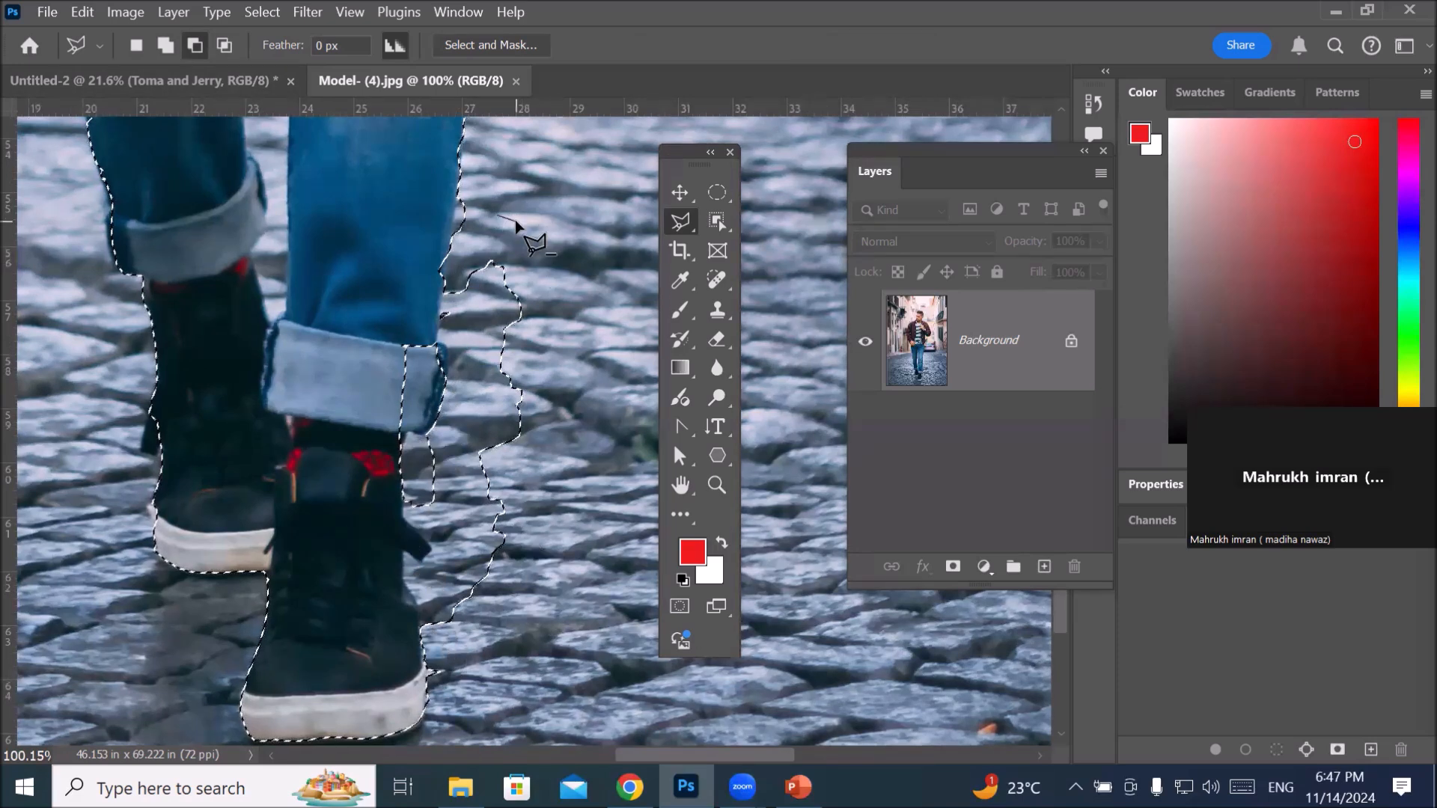
pyautogui.click(498, 215)
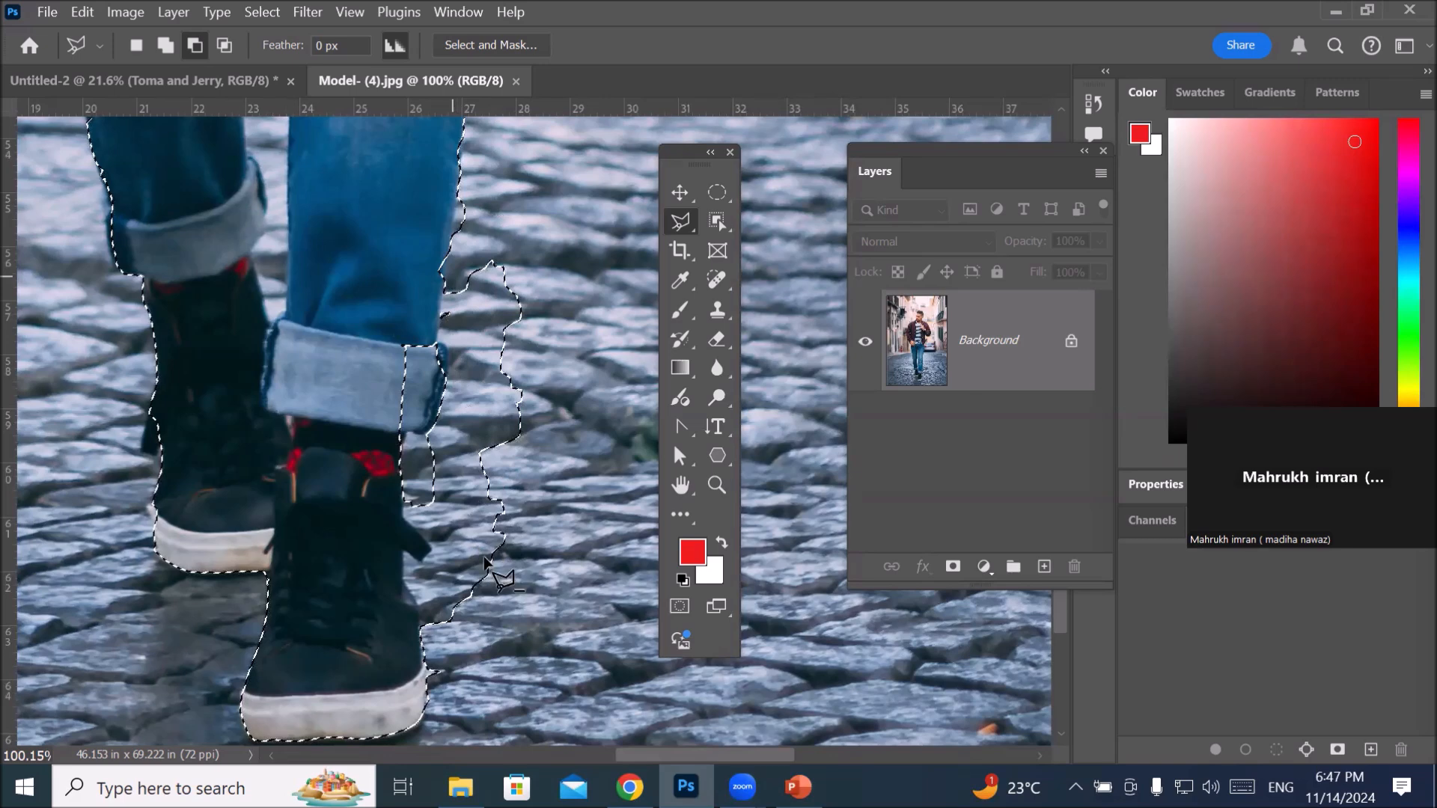
pyautogui.click(544, 253)
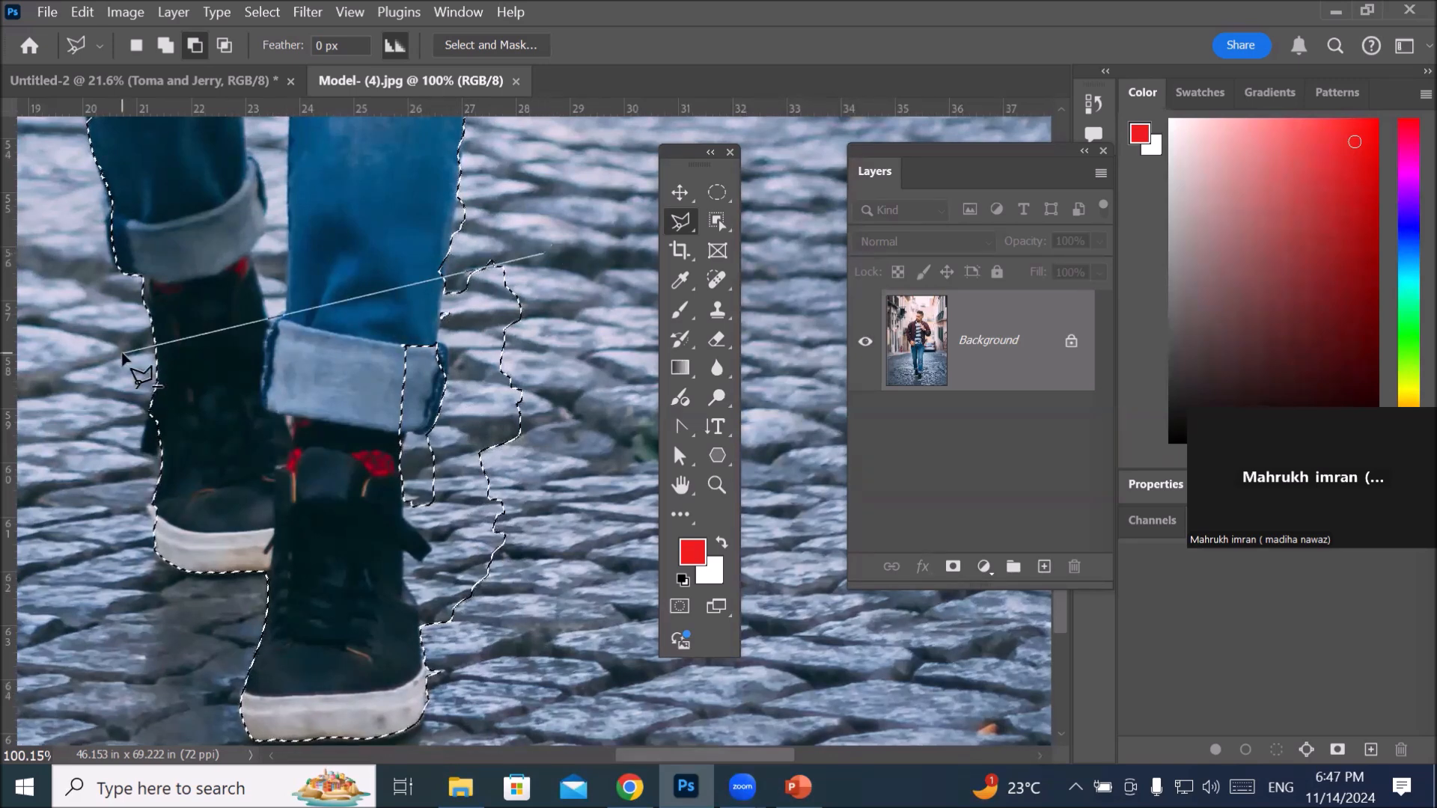
pyautogui.press('Escape')
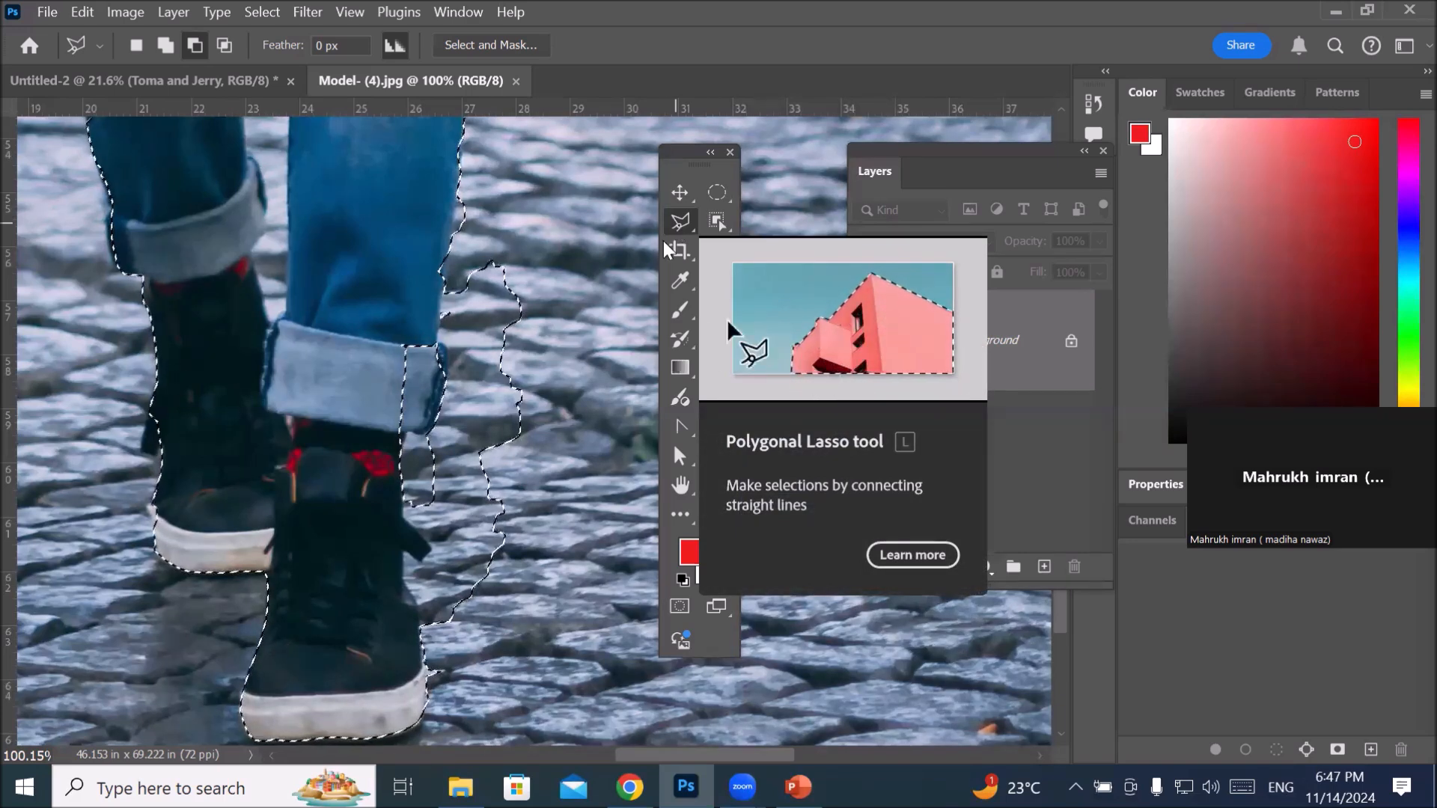
# Step: Subtract the stray pavement area beside the front leg's cuff and ankle from the selection with the Polygonal Lasso
pyautogui.click(445, 274)
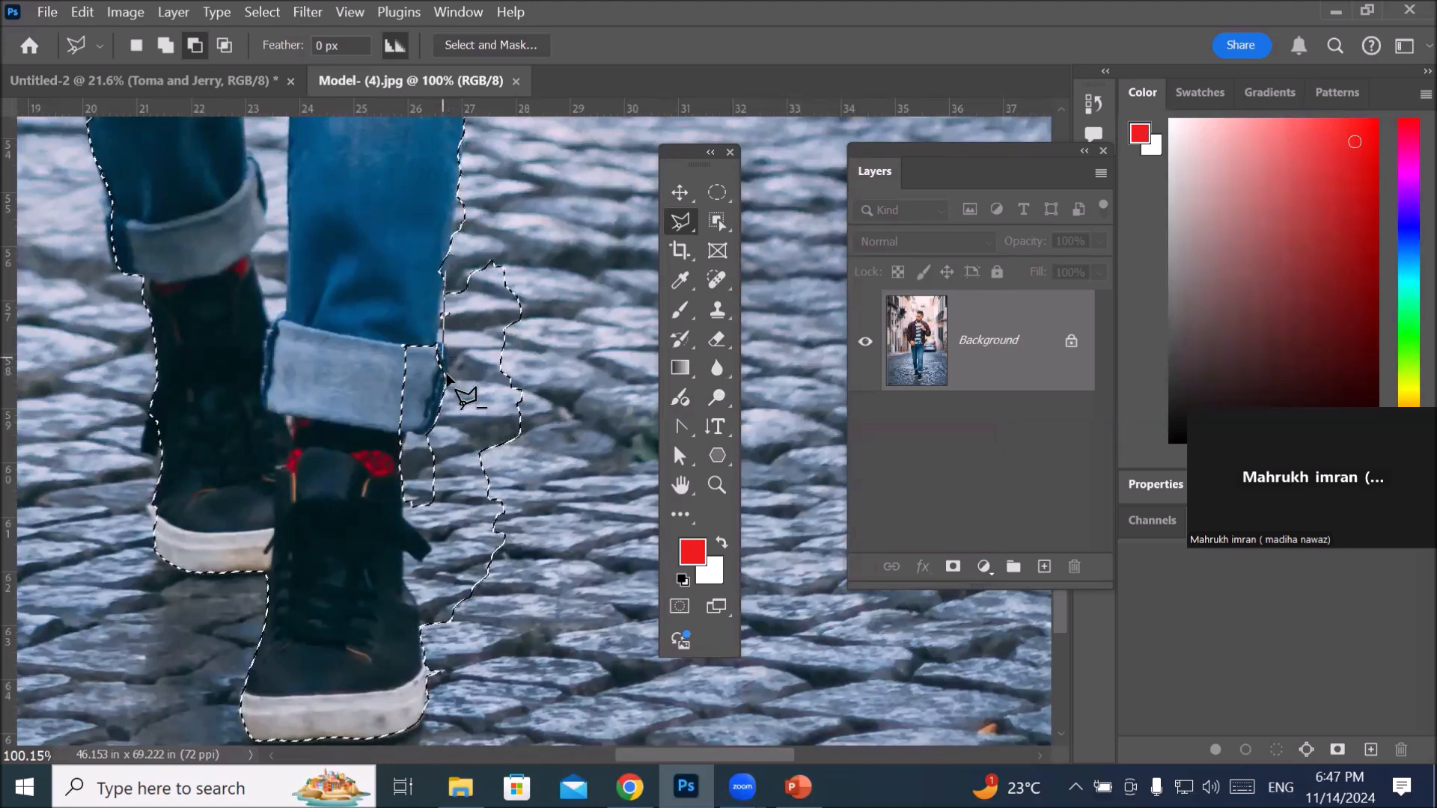
pyautogui.click(427, 432)
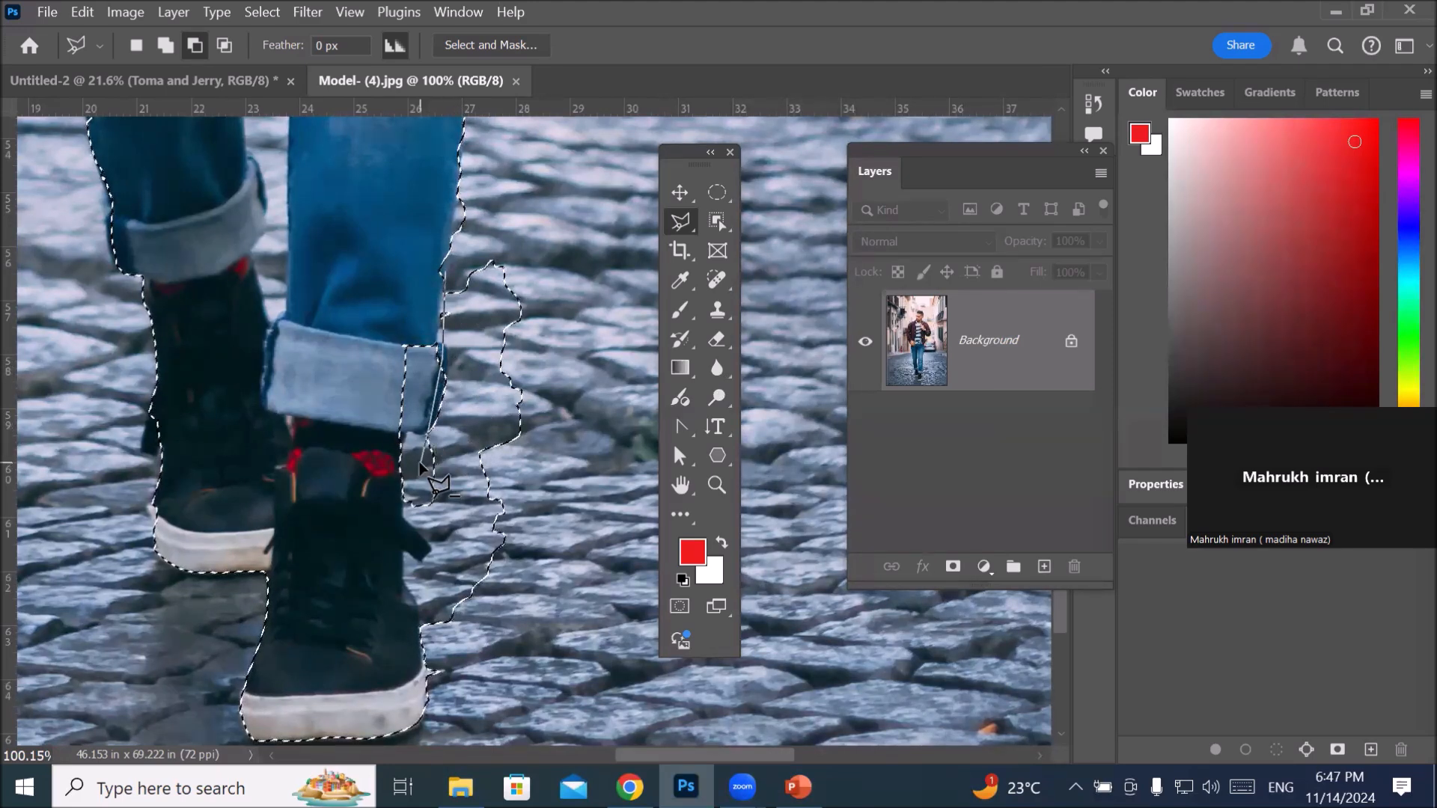
pyautogui.click(404, 437)
pyautogui.click(407, 516)
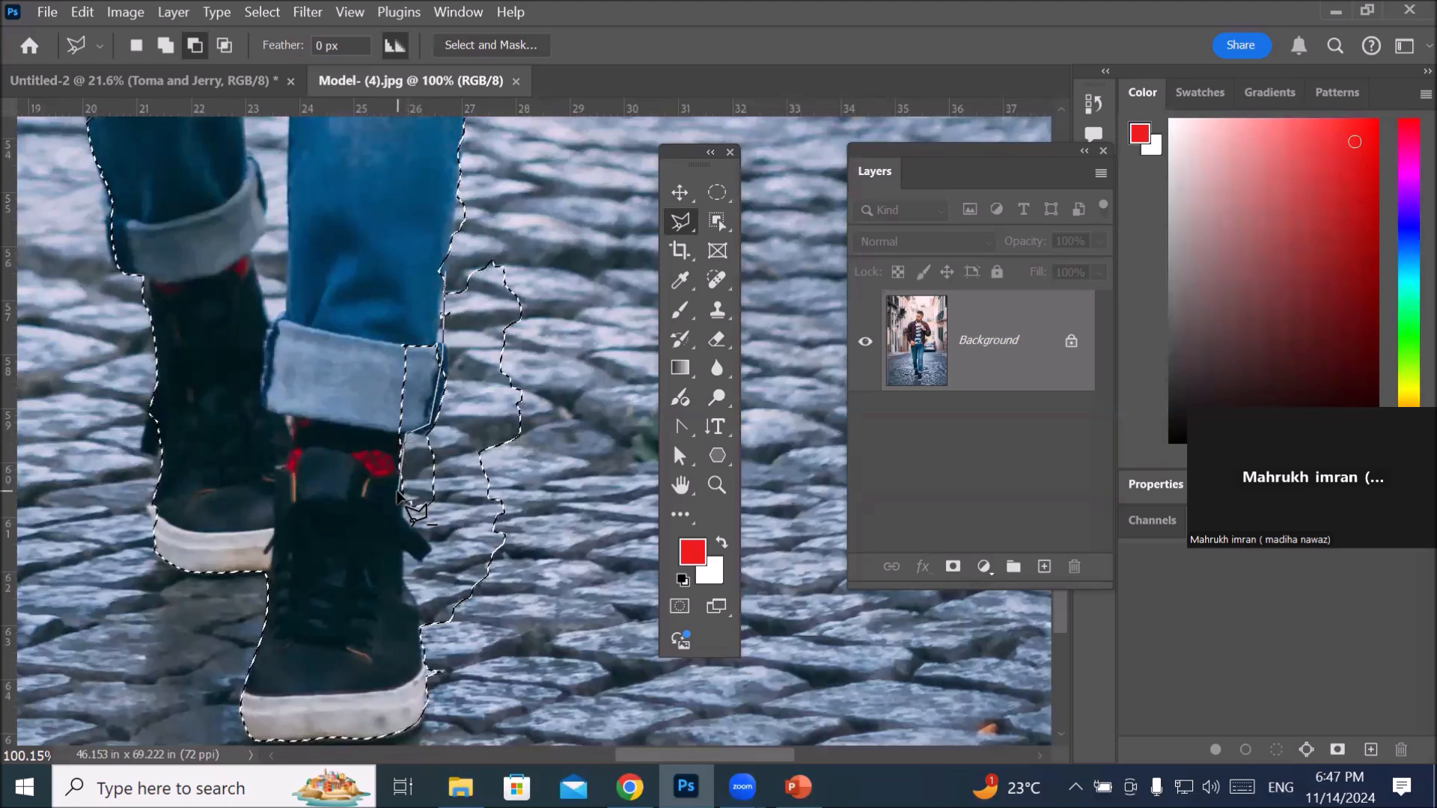
pyautogui.click(470, 594)
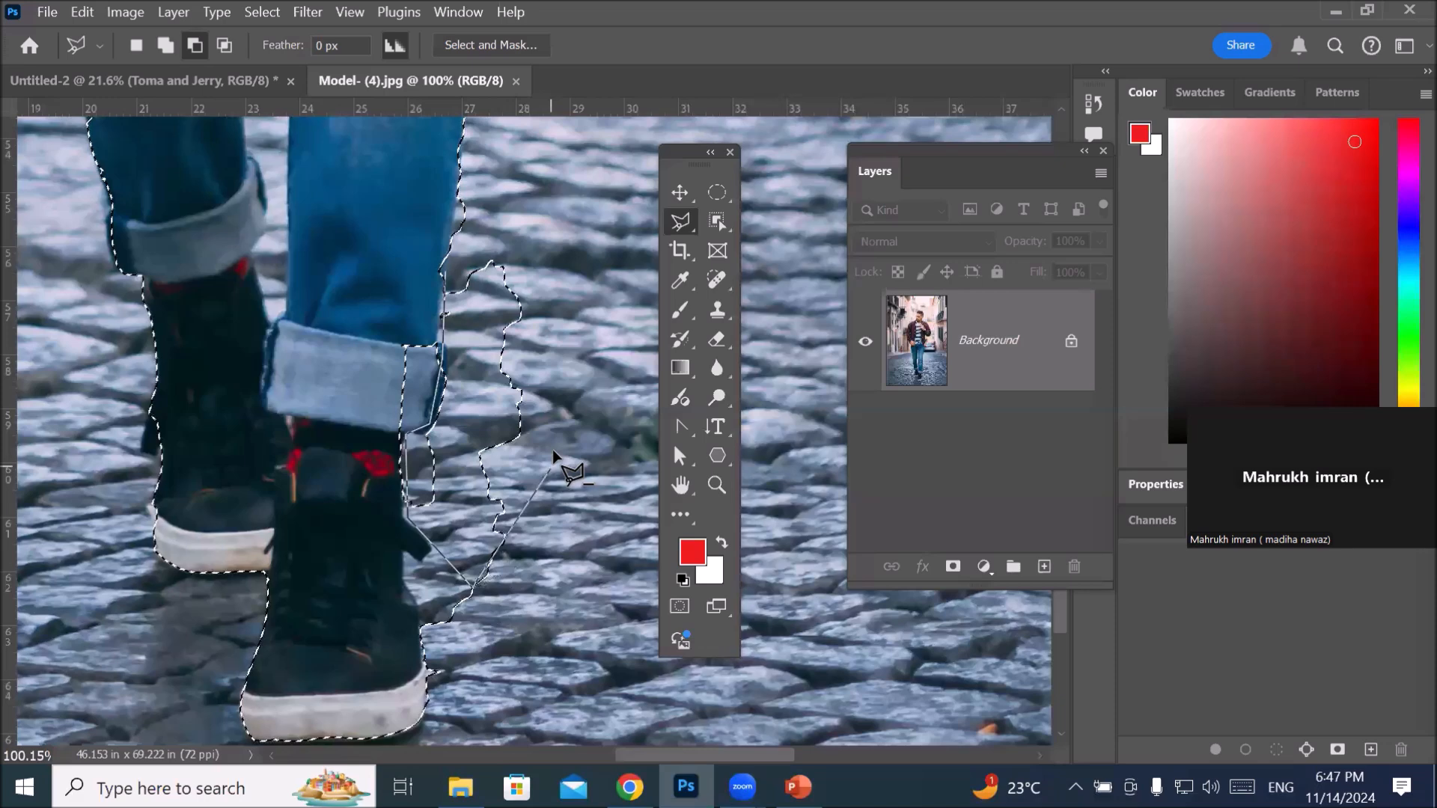
pyautogui.doubleClick(587, 364)
pyautogui.click(506, 223)
pyautogui.click(454, 287)
pyautogui.click(539, 354)
pyautogui.doubleClick(522, 232)
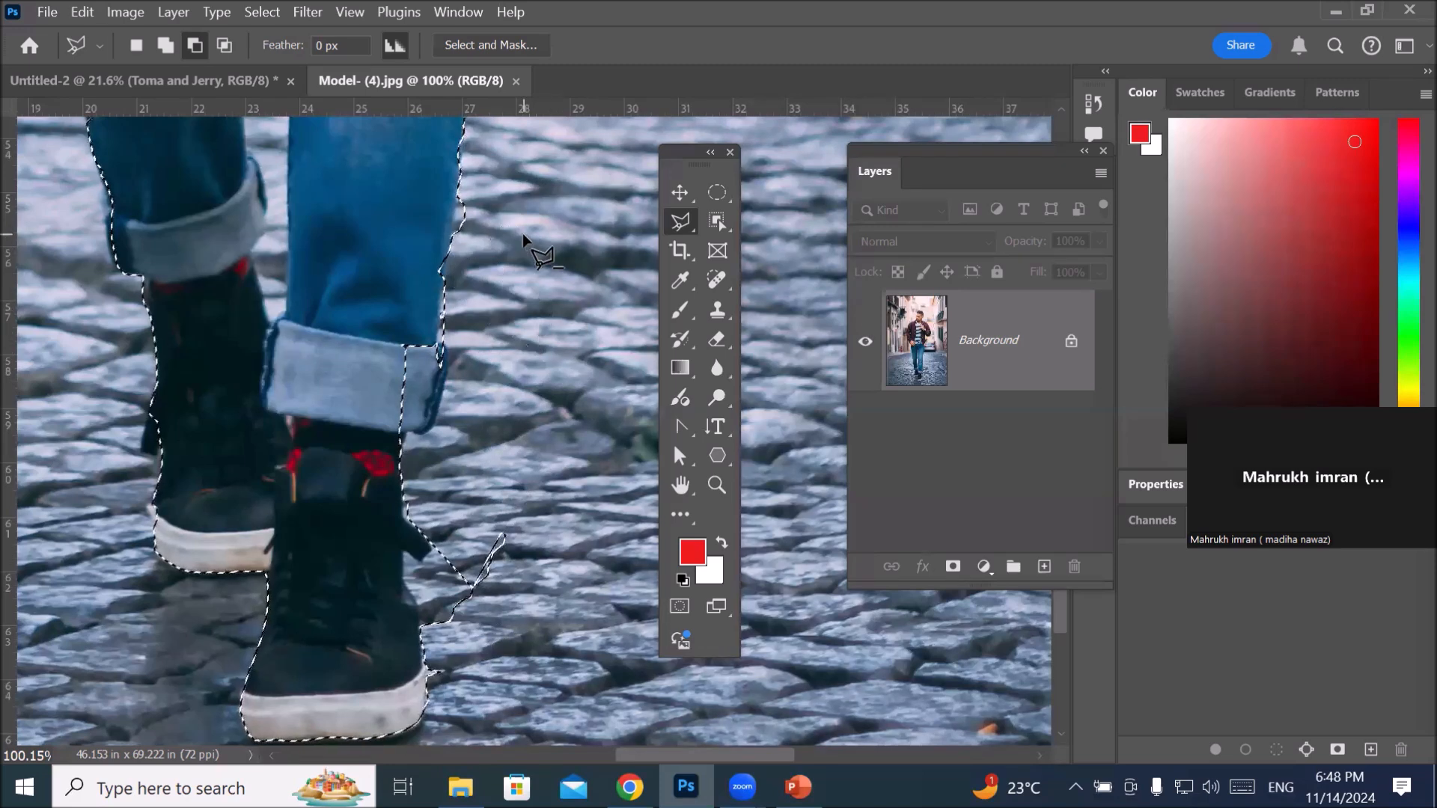
# Step: Subtract the remaining pavement spike beside the front shoe's laces from the selection with the Polygonal Lasso
pyautogui.click(407, 557)
pyautogui.click(522, 622)
pyautogui.click(588, 483)
pyautogui.press('Escape')
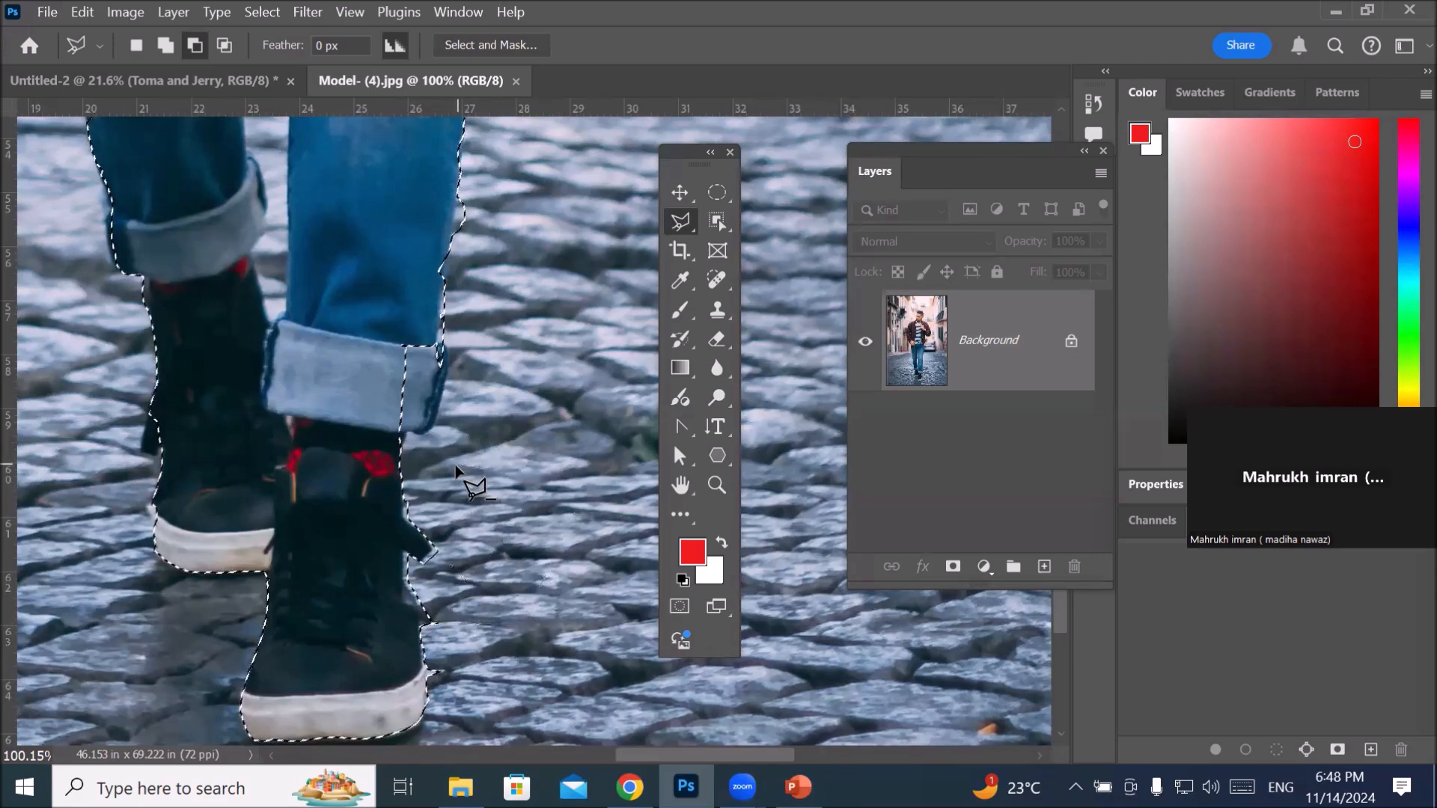
# Step: Check the outline around the whole figure and copy the selected man
pyautogui.scroll(-10, 458, 471)
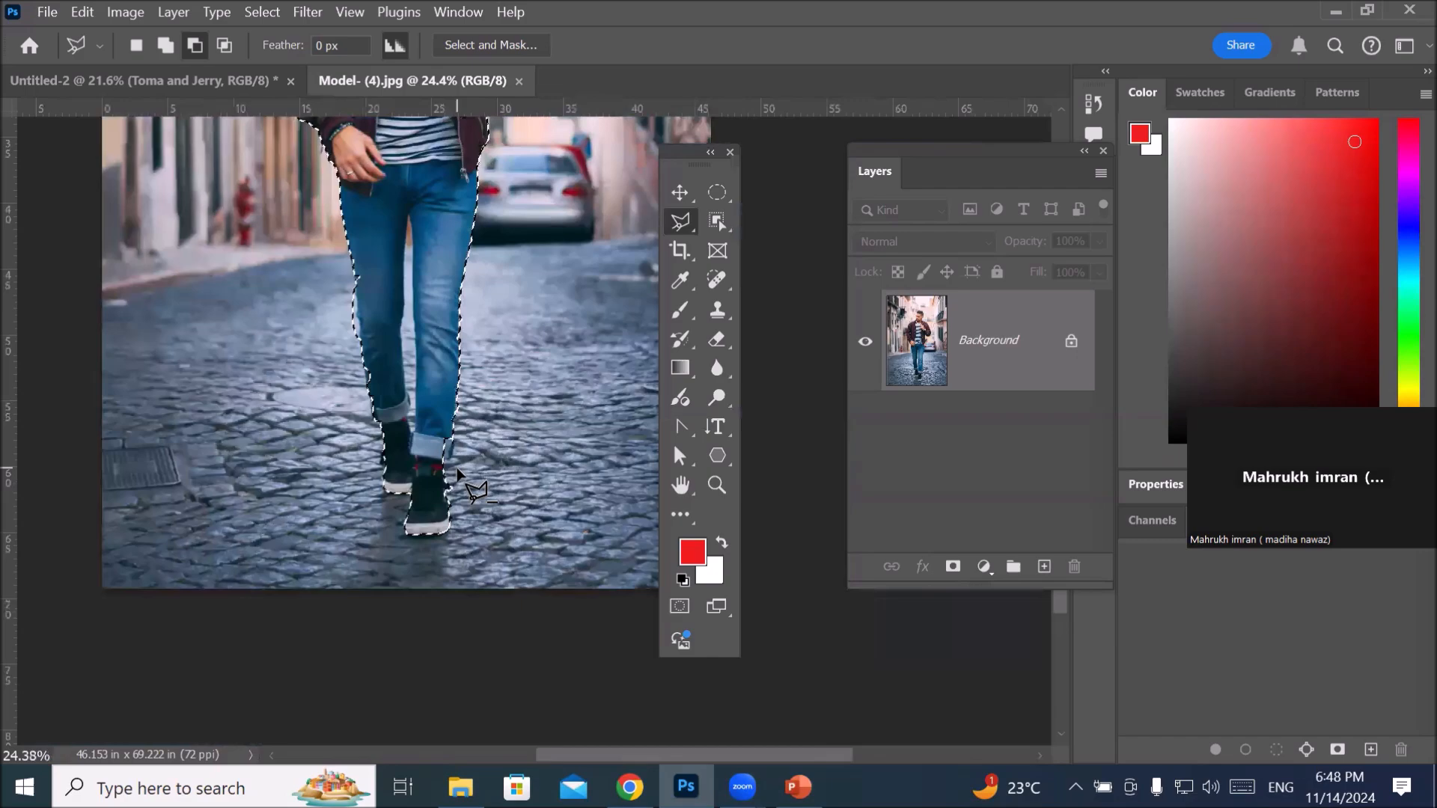
pyautogui.scroll(4, 422, 271)
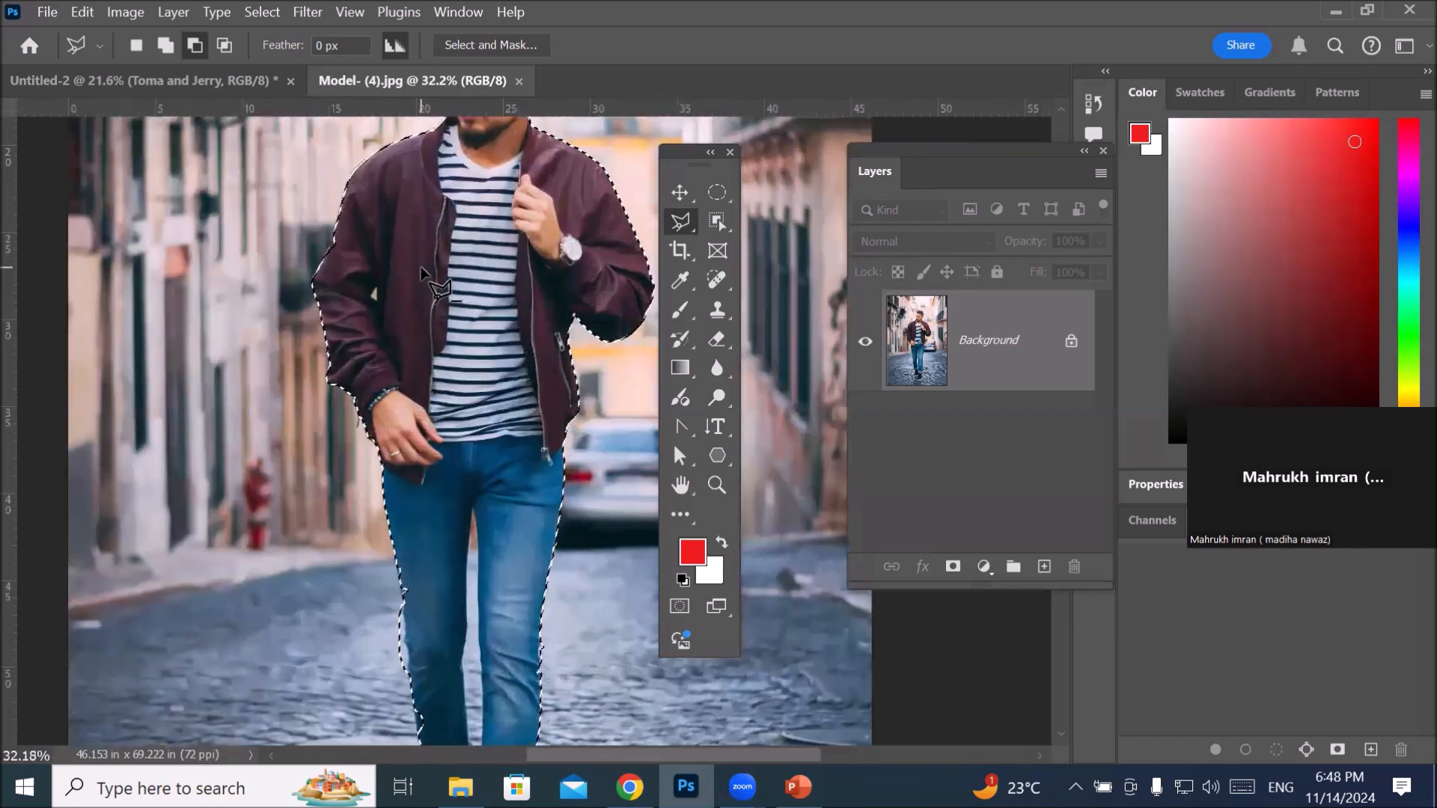
pyautogui.scroll(-4, 421, 271)
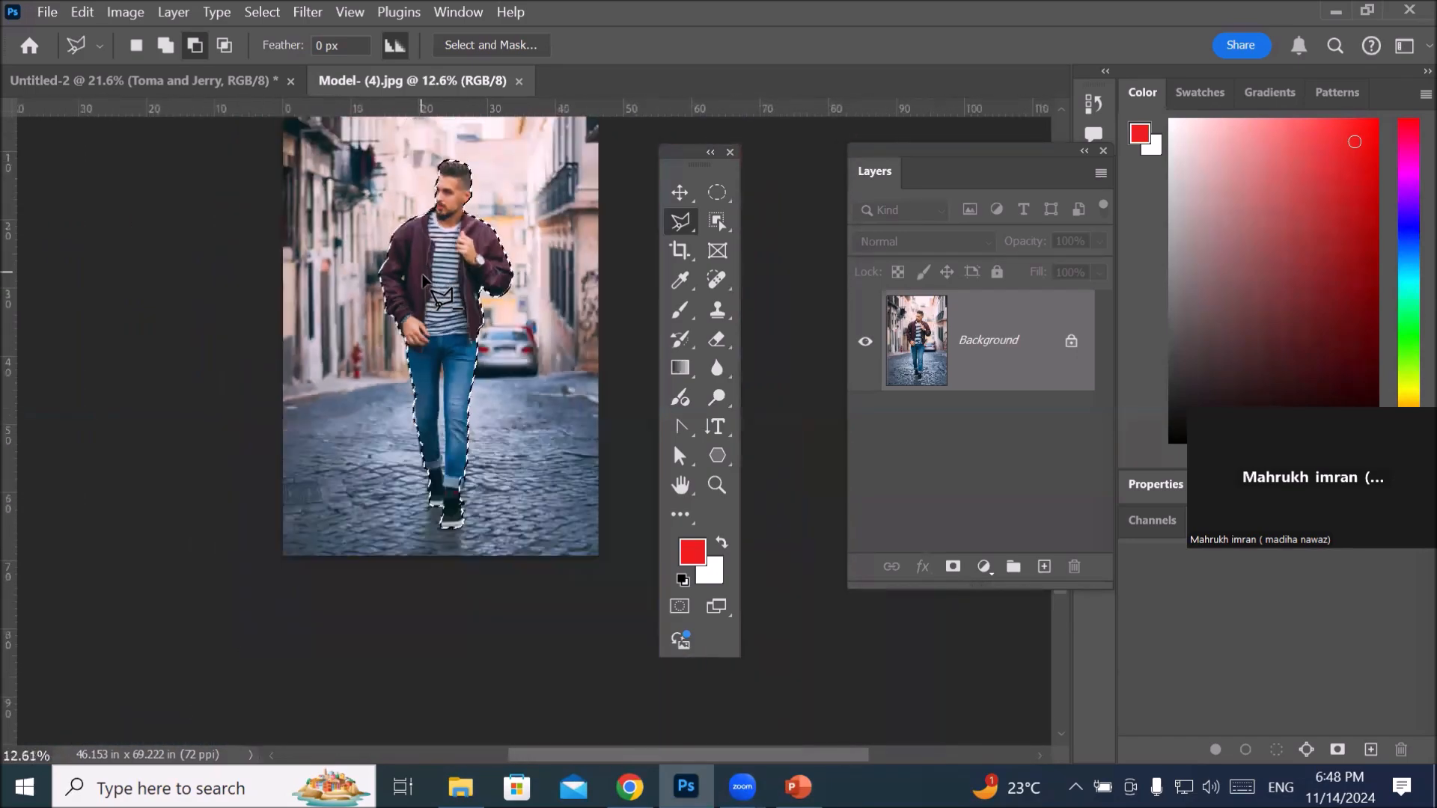
pyautogui.scroll(3, 540, 437)
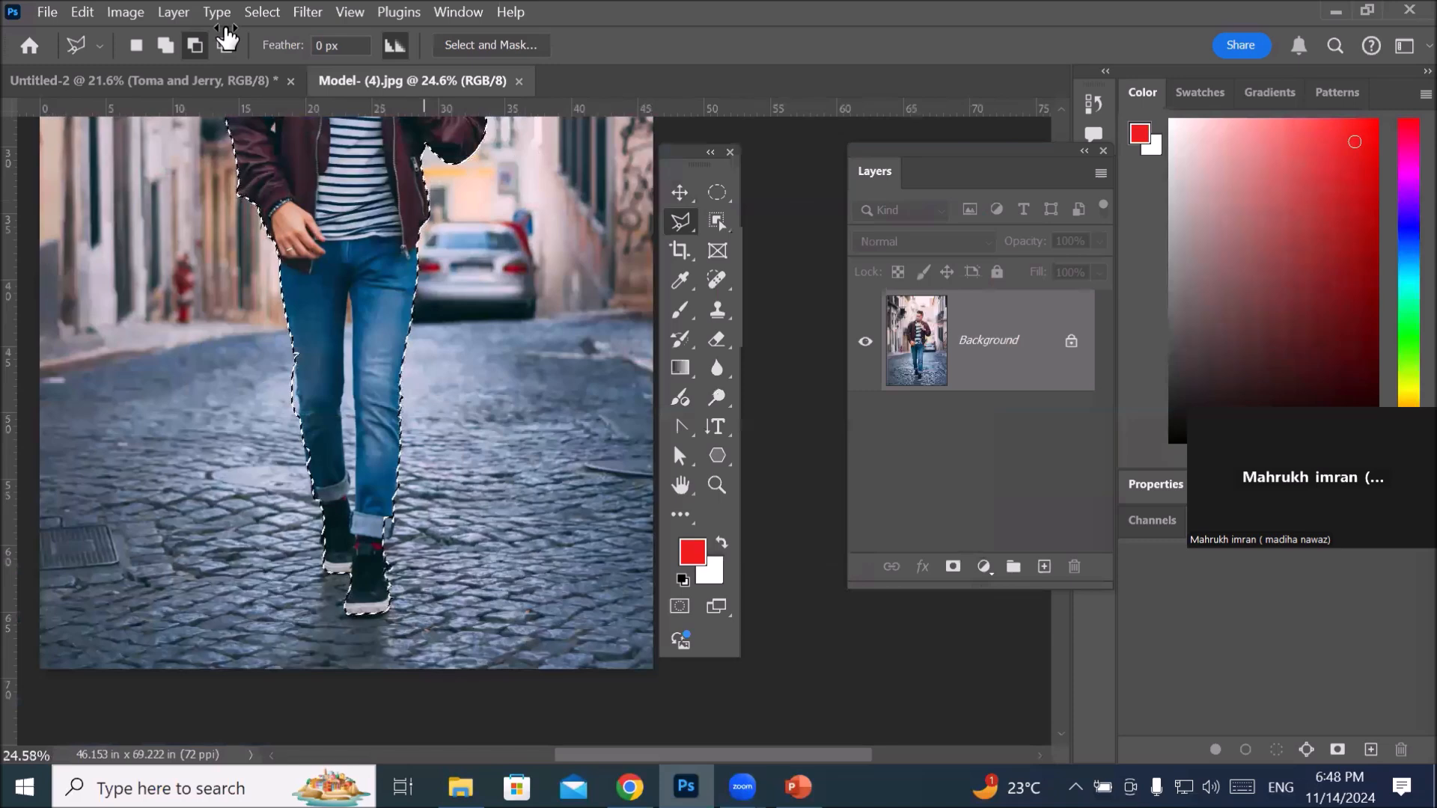
pyautogui.click(75, 11)
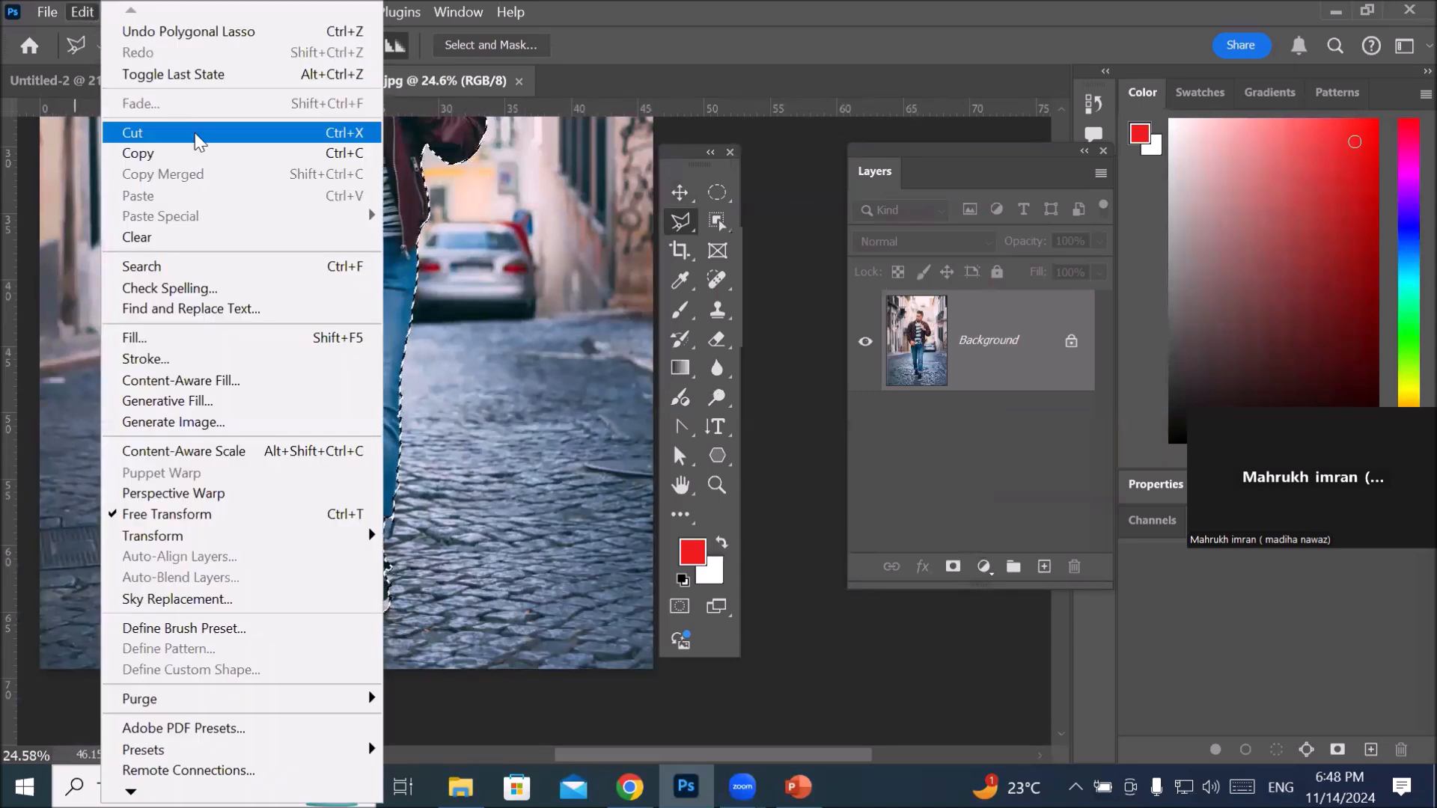
pyautogui.click(191, 153)
# Step: Switch to the Untitled-2 Toma and Jerry document and paste the copied man into it
pyautogui.click(198, 80)
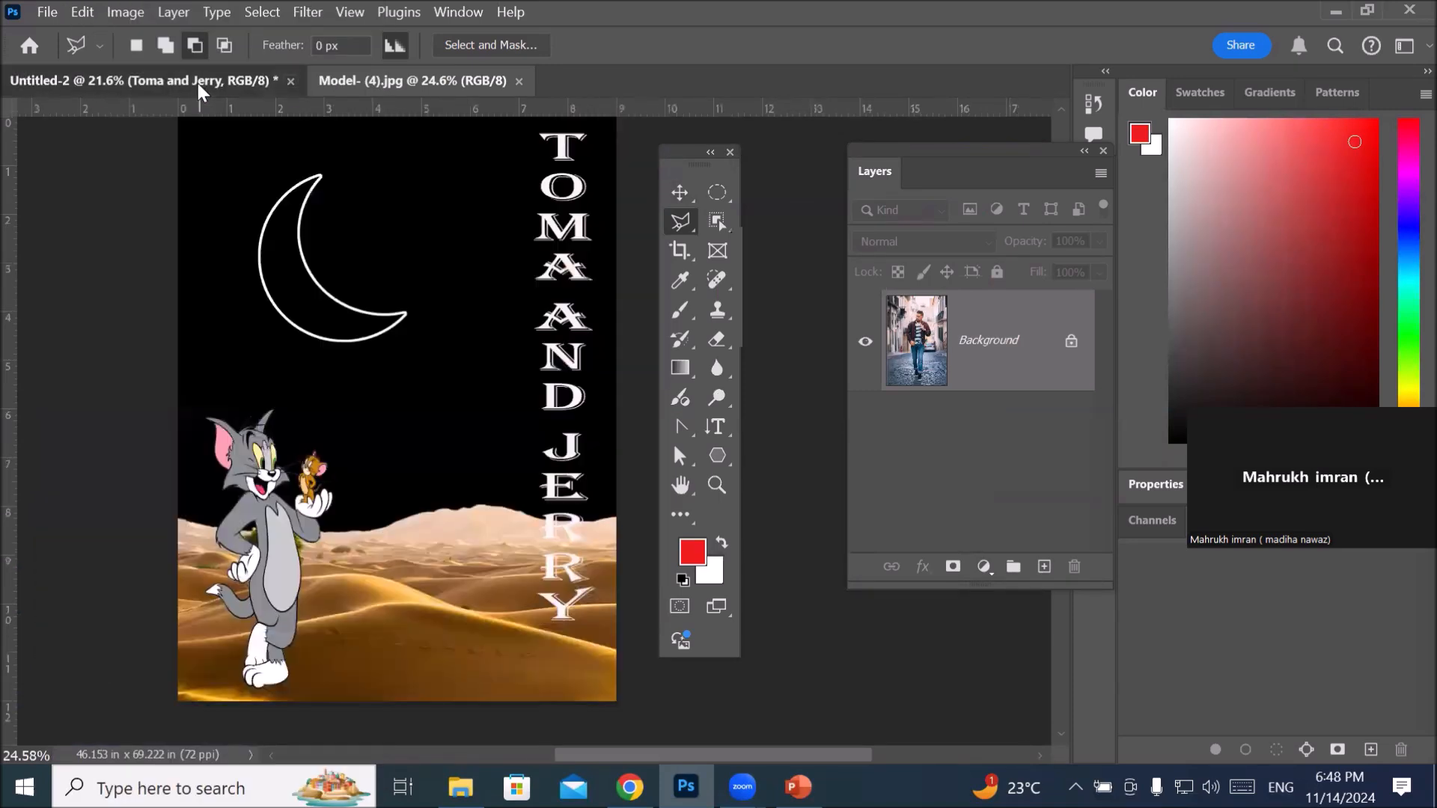
pyautogui.click(83, 12)
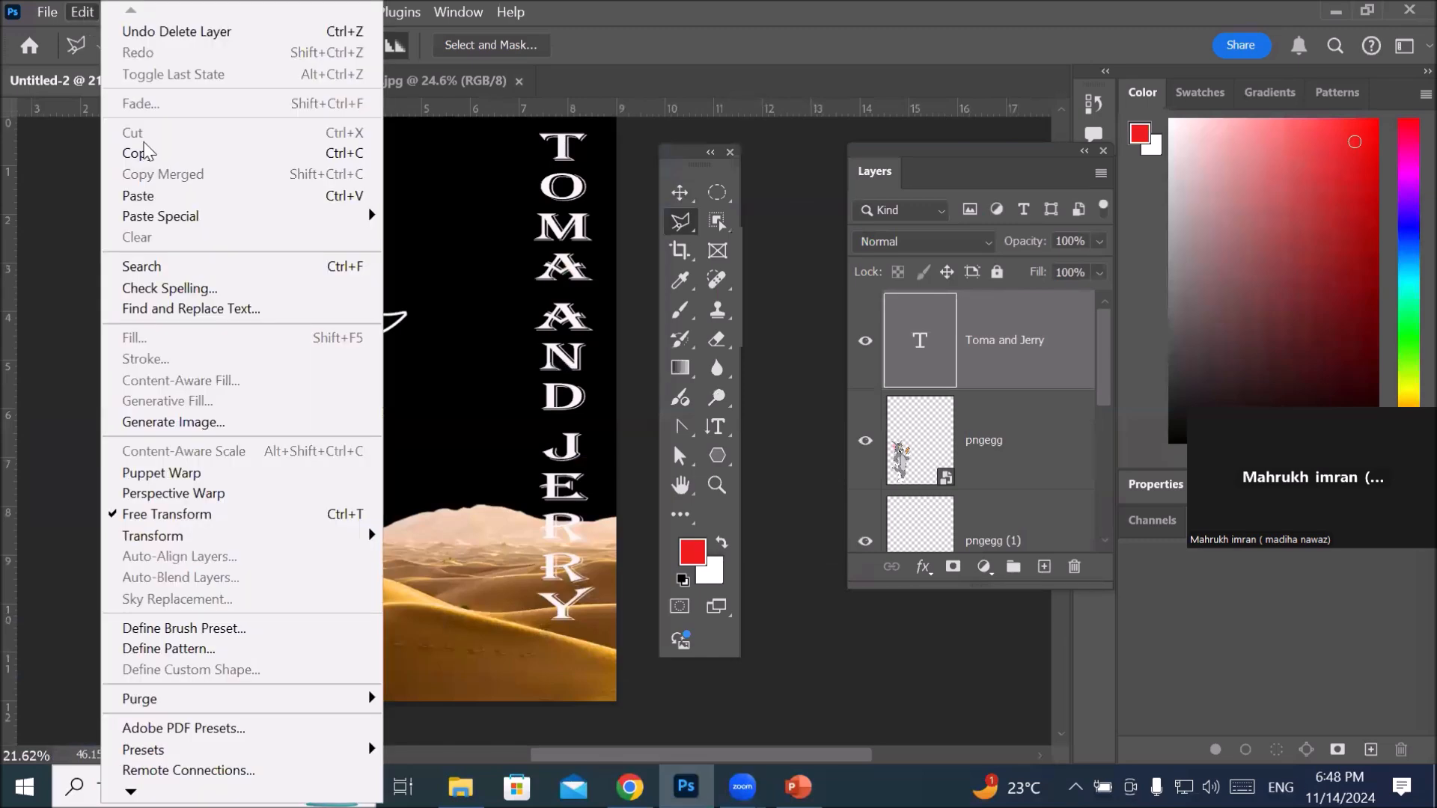
# Step: Paste the copied man cutout into the Tom and Jerry poster to inspect its edges, and delete the pasted layer
pyautogui.click(188, 196)
pyautogui.scroll(-1, 442, 470)
pyautogui.scroll(-1, 442, 470)
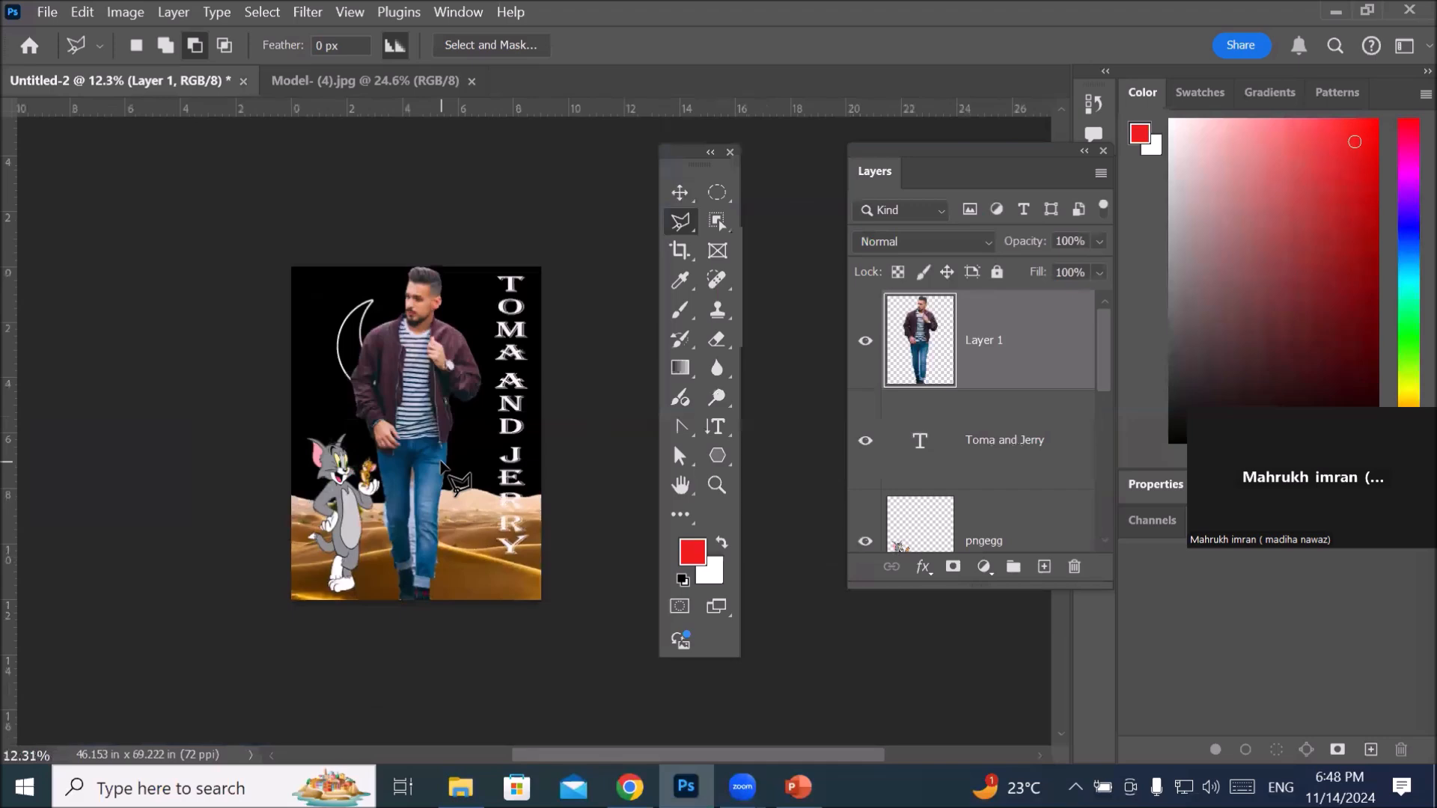
pyautogui.scroll(3, 408, 543)
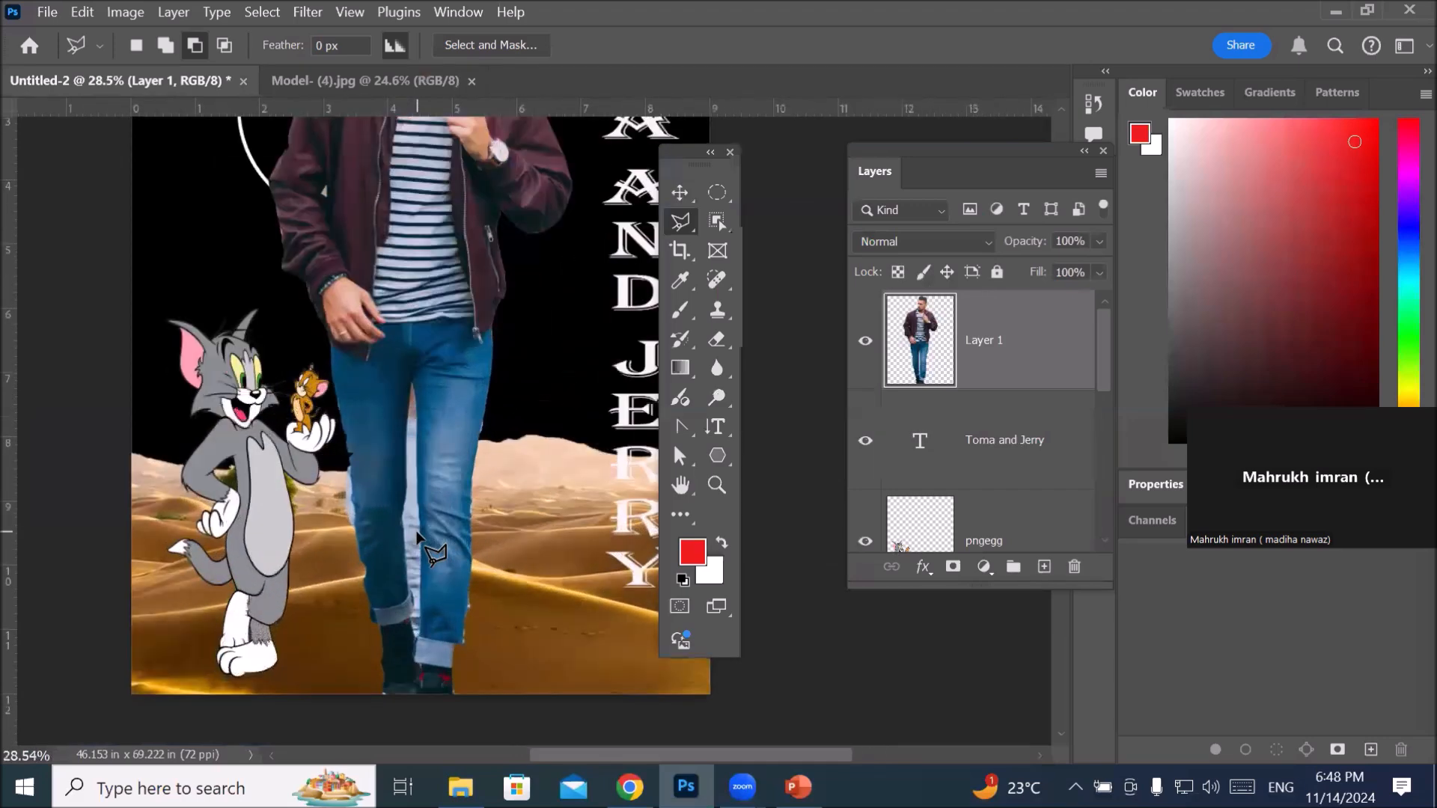
pyautogui.scroll(4, 408, 543)
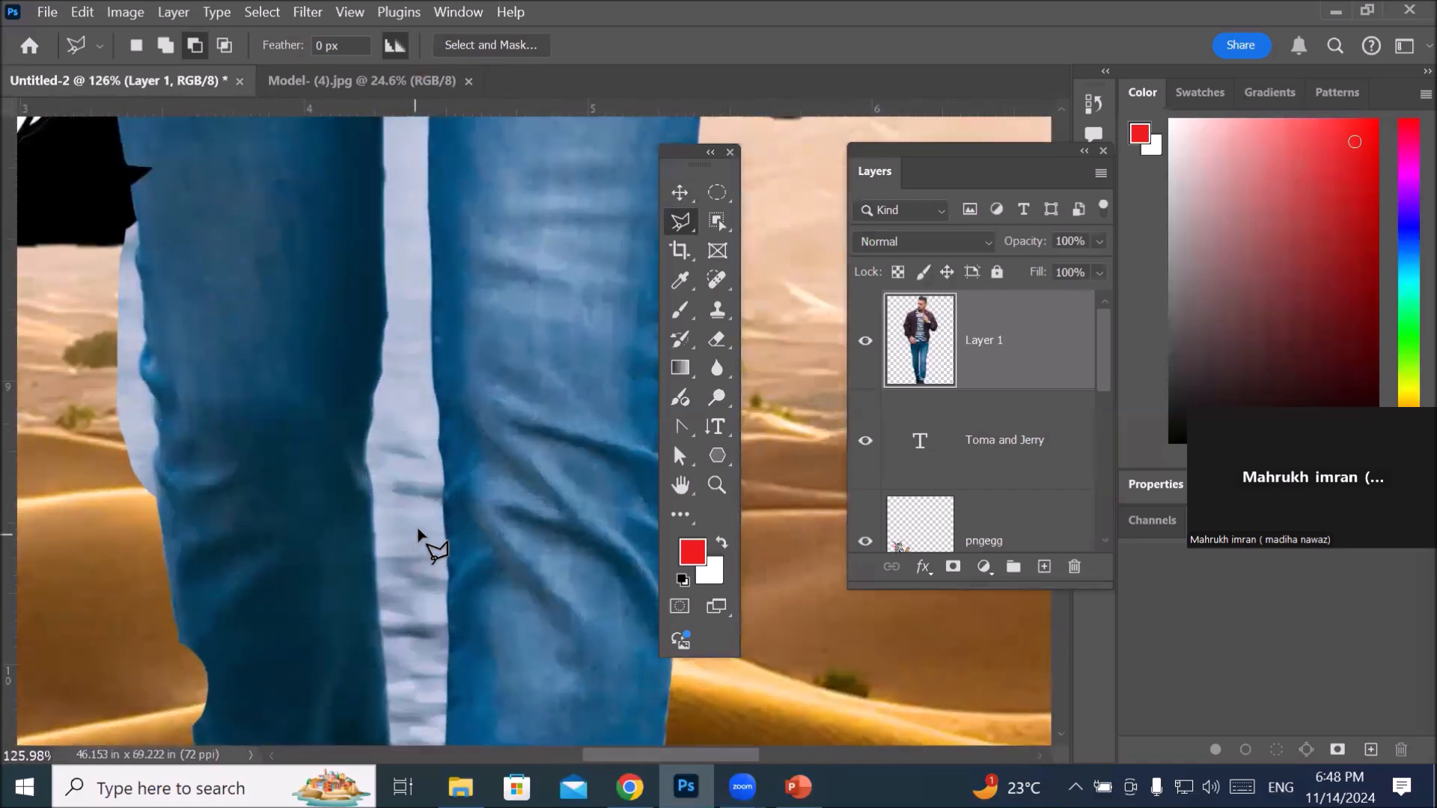
pyautogui.scroll(-5, 417, 534)
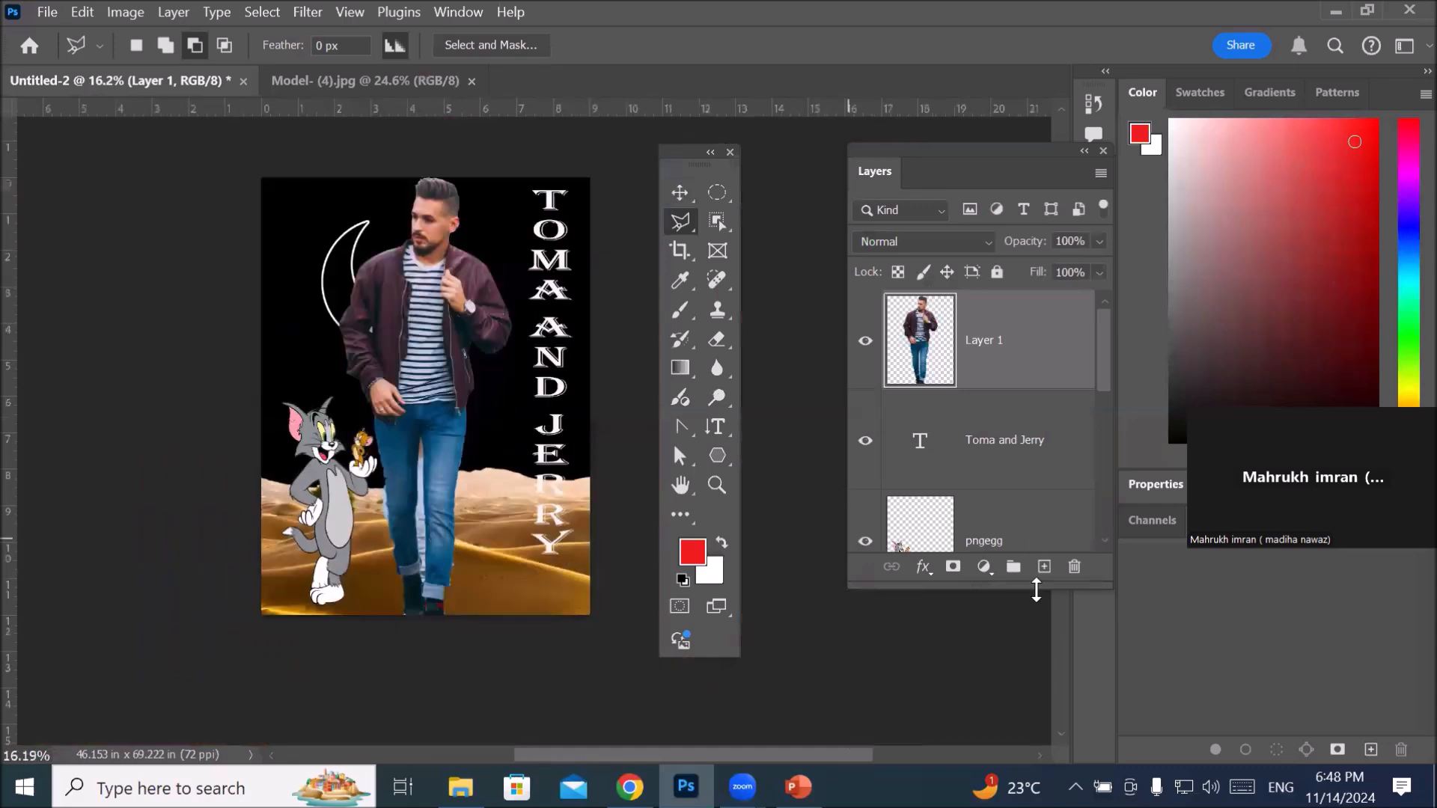
pyautogui.moveTo(920, 367); pyautogui.dragTo(1078, 567)
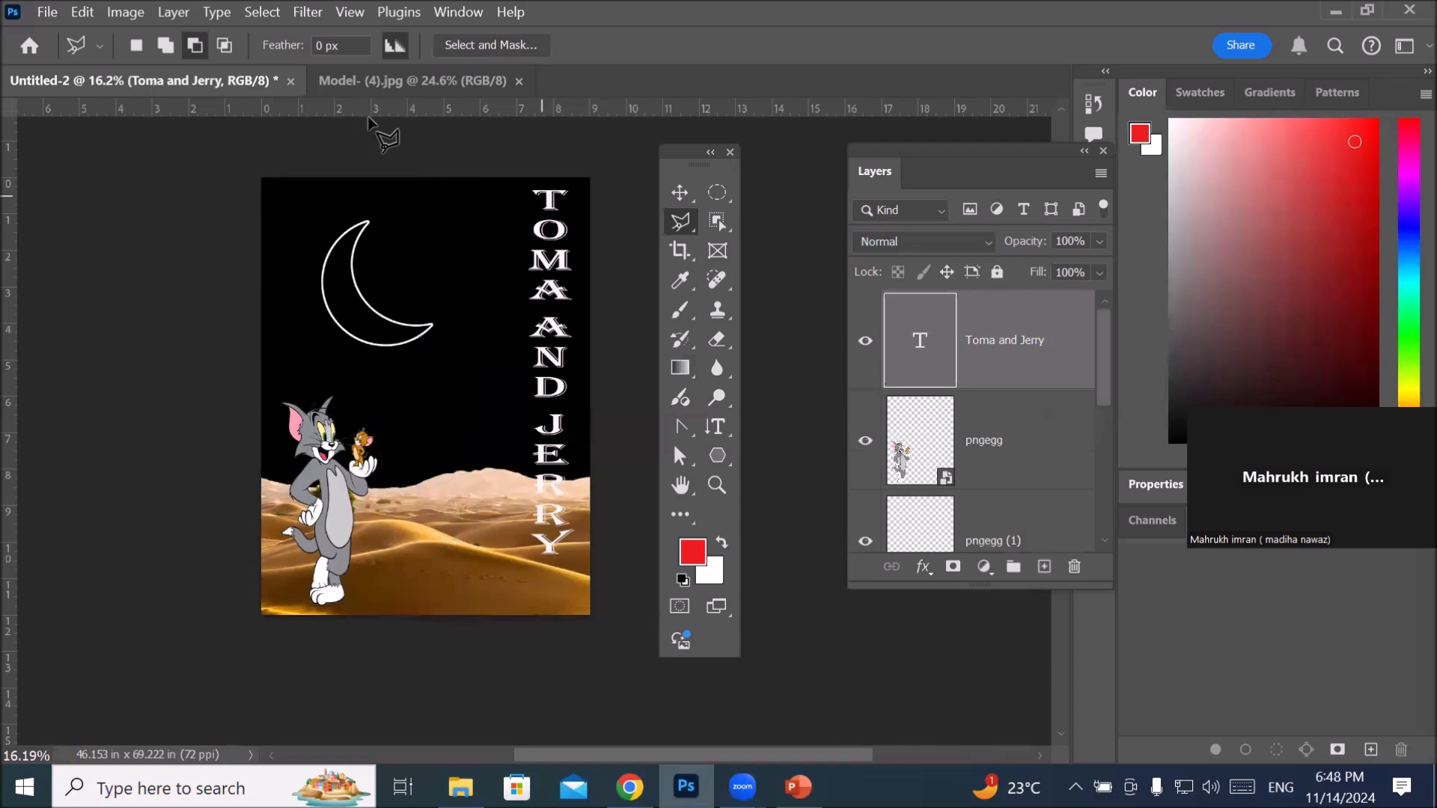
# Step: Switch to the Model- (4).jpg document and clear the existing selection around the man
pyautogui.click(367, 80)
pyautogui.scroll(-2, 521, 404)
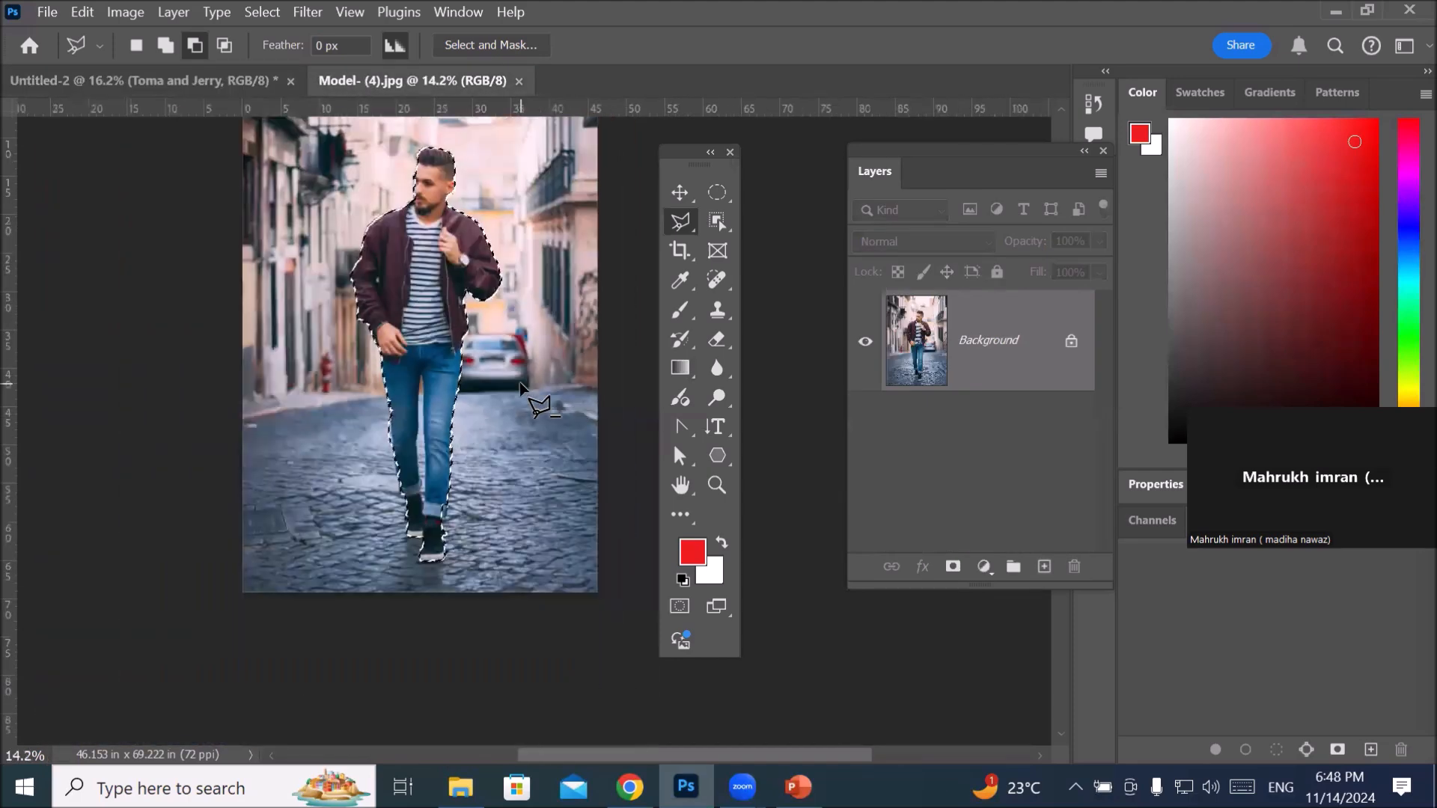
pyautogui.hotkey('ctrl', 'd')
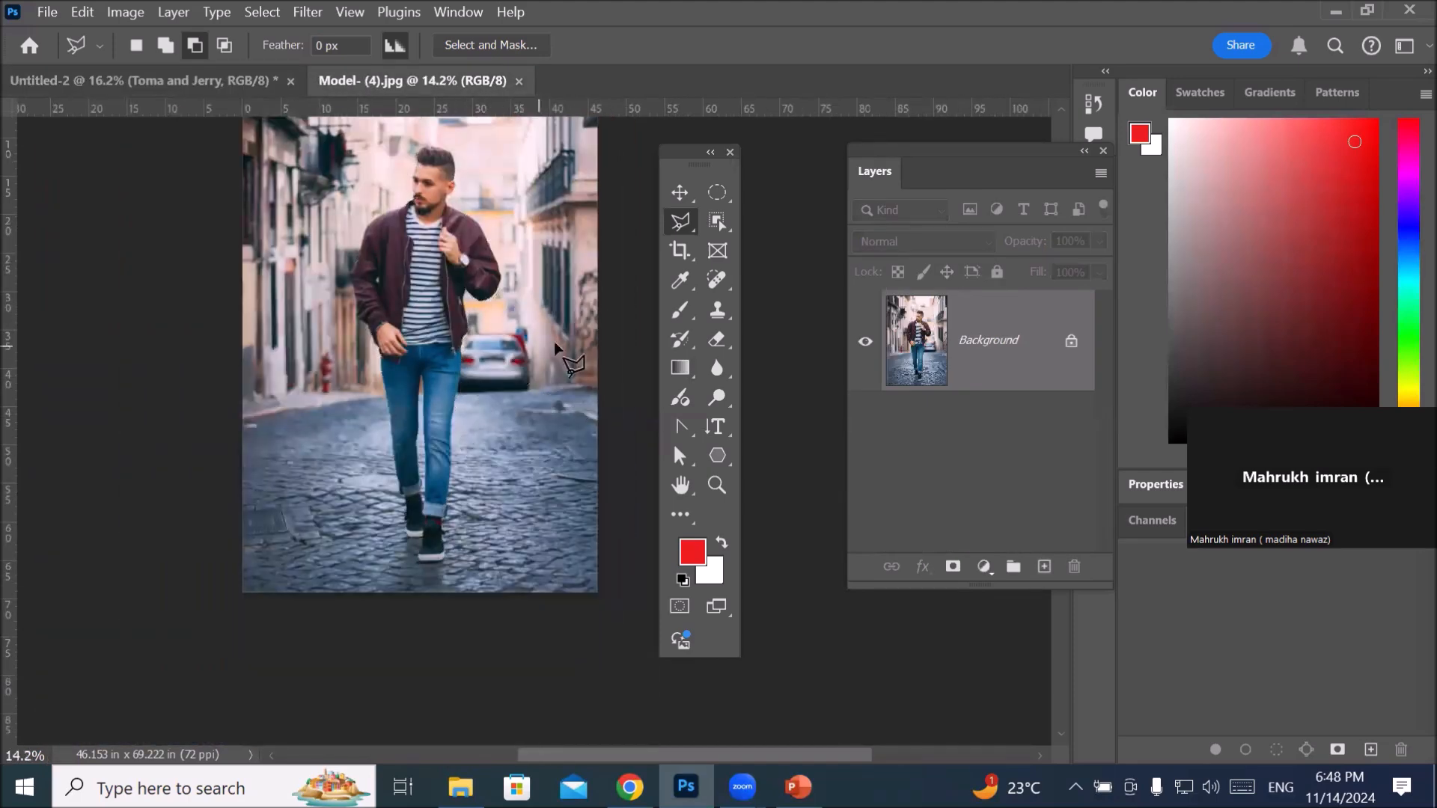
# Step: With the Selection Brush tool in Add mode, paint over the man's head, both jacket sides and the upper jeans
pyautogui.rightClick(682, 219)
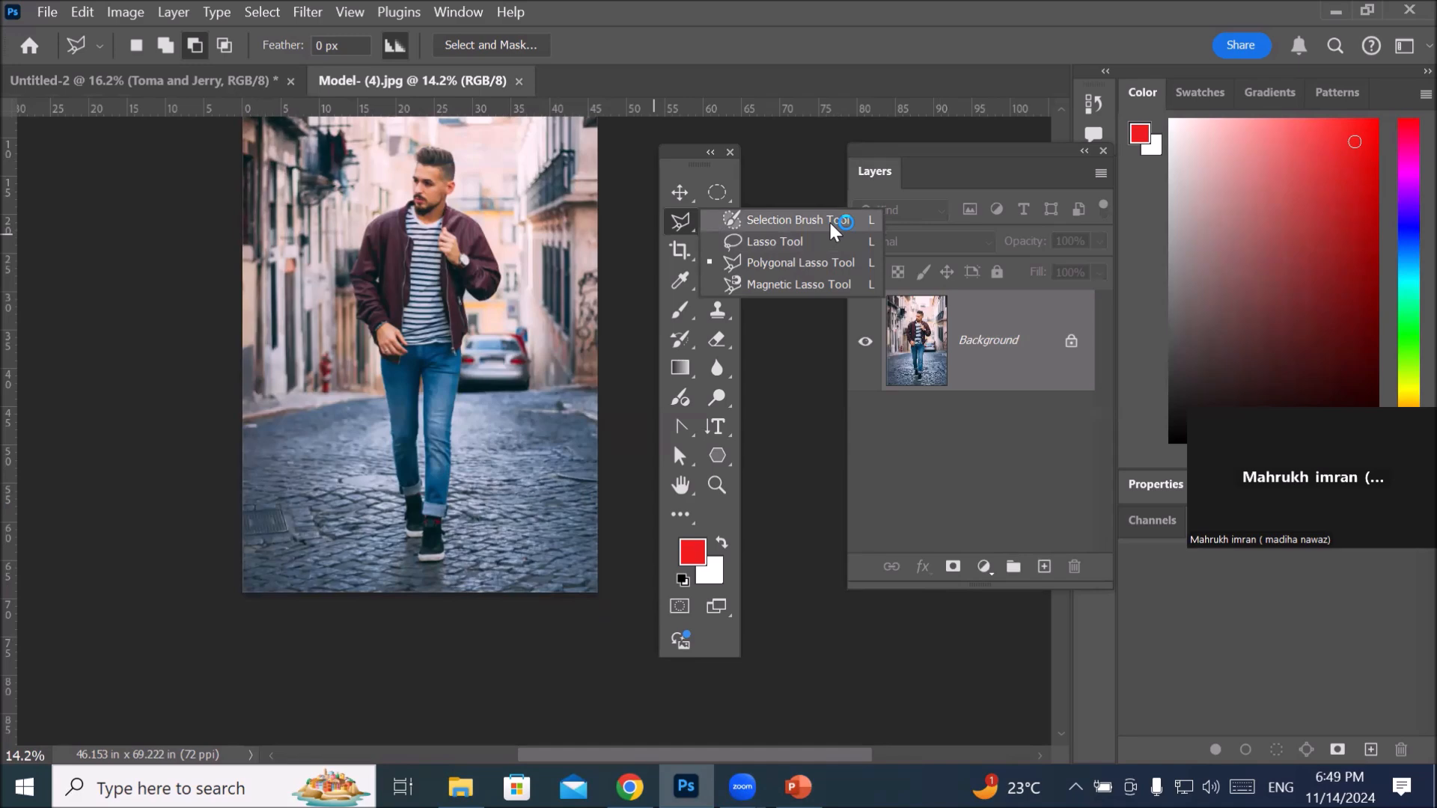
pyautogui.click(777, 218)
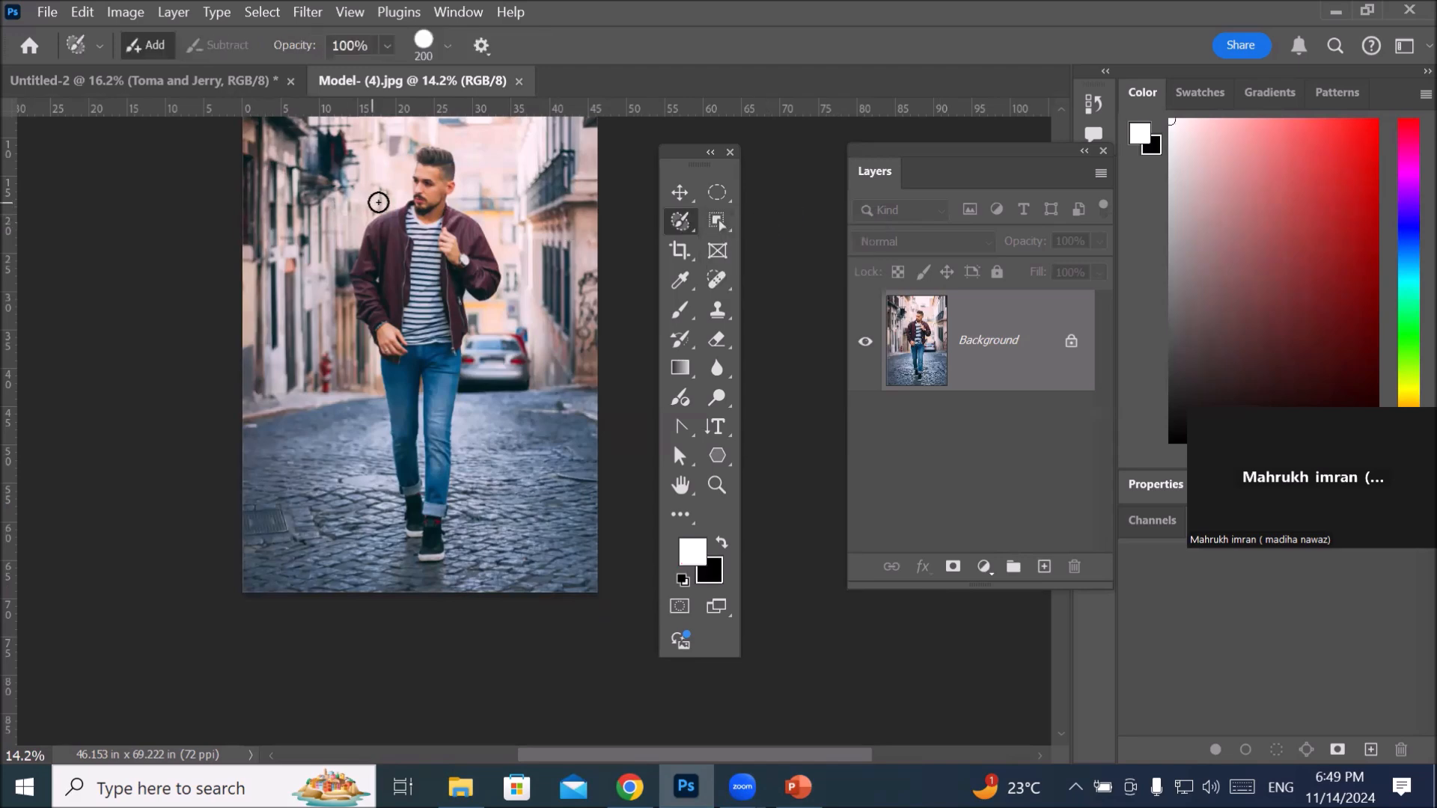
pyautogui.scroll(5, 434, 166)
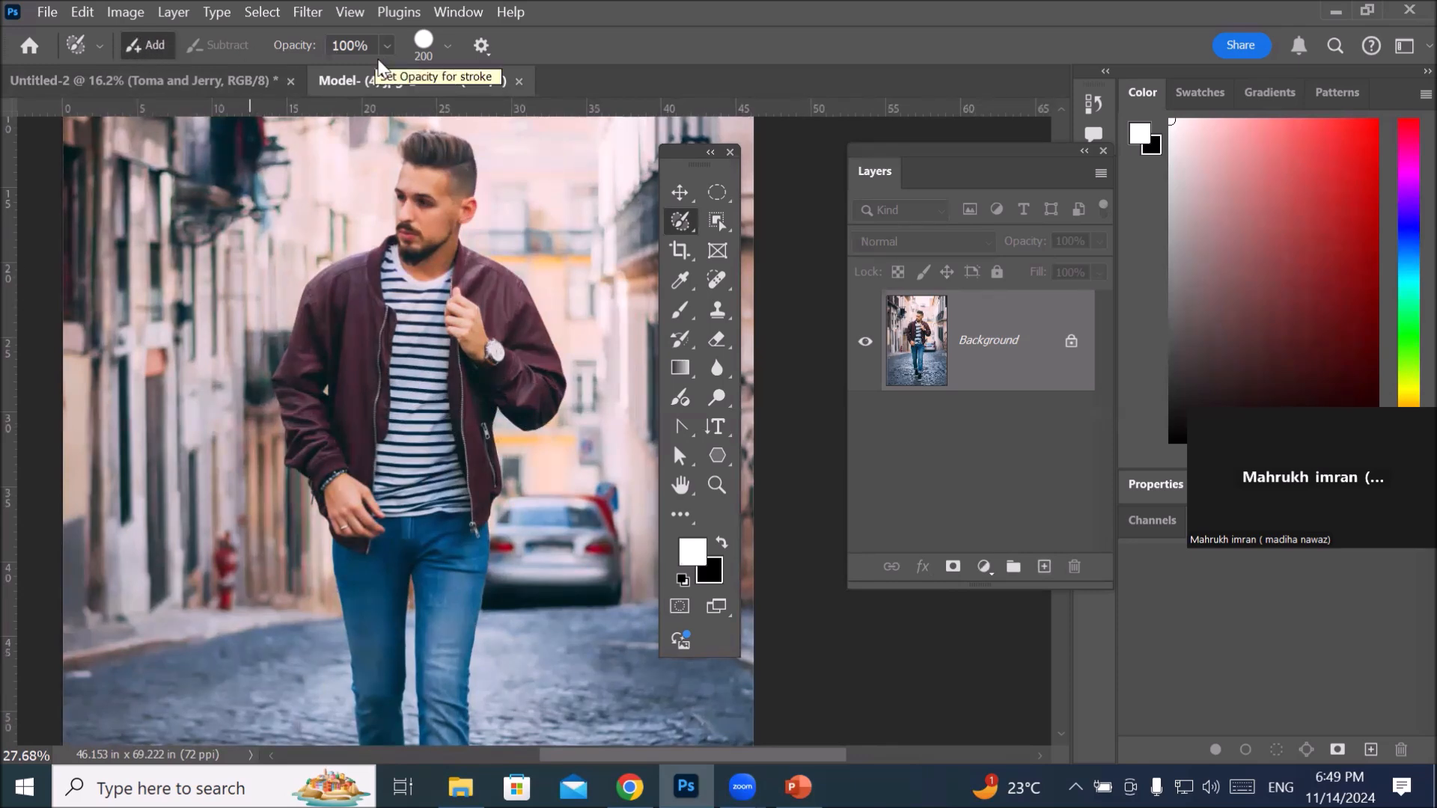
pyautogui.moveTo(428, 143)
pyautogui.mouseDown()
pyautogui.moveTo(413, 231)
pyautogui.moveTo(354, 288)
pyautogui.moveTo(336, 286)
pyautogui.moveTo(307, 349)
pyautogui.moveTo(310, 434)
pyautogui.moveTo(368, 549)
pyautogui.moveTo(364, 589)
pyautogui.moveTo(356, 554)
pyautogui.mouseUp()
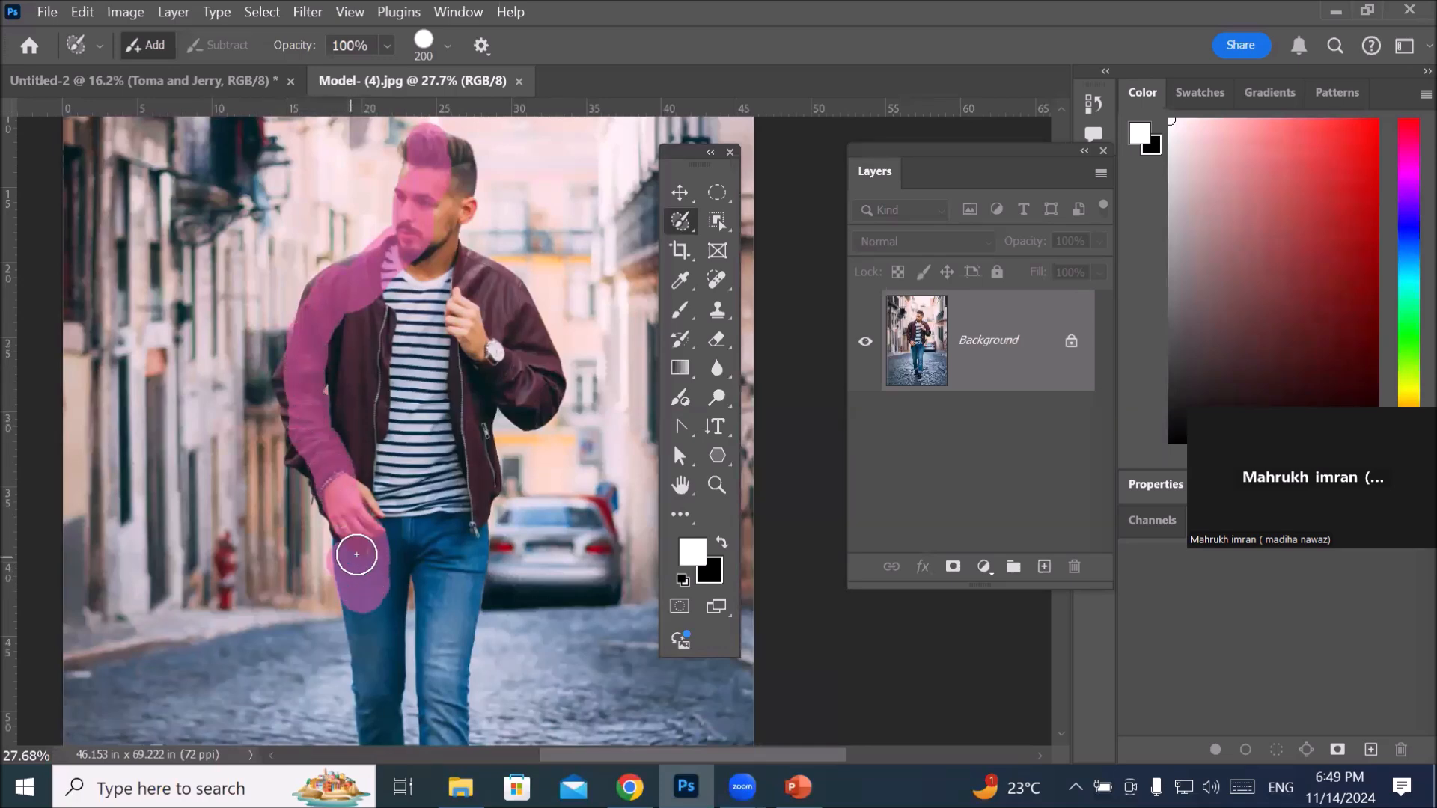
pyautogui.moveTo(449, 153)
pyautogui.mouseDown()
pyautogui.moveTo(466, 274)
pyautogui.moveTo(513, 317)
pyautogui.moveTo(496, 285)
pyautogui.moveTo(510, 294)
pyautogui.moveTo(547, 384)
pyautogui.moveTo(537, 406)
pyautogui.moveTo(484, 397)
pyautogui.moveTo(458, 575)
pyautogui.mouseUp()
# Step: Extend the brush selection down both of the man's legs and over his shoes
pyautogui.scroll(-5, 496, 499)
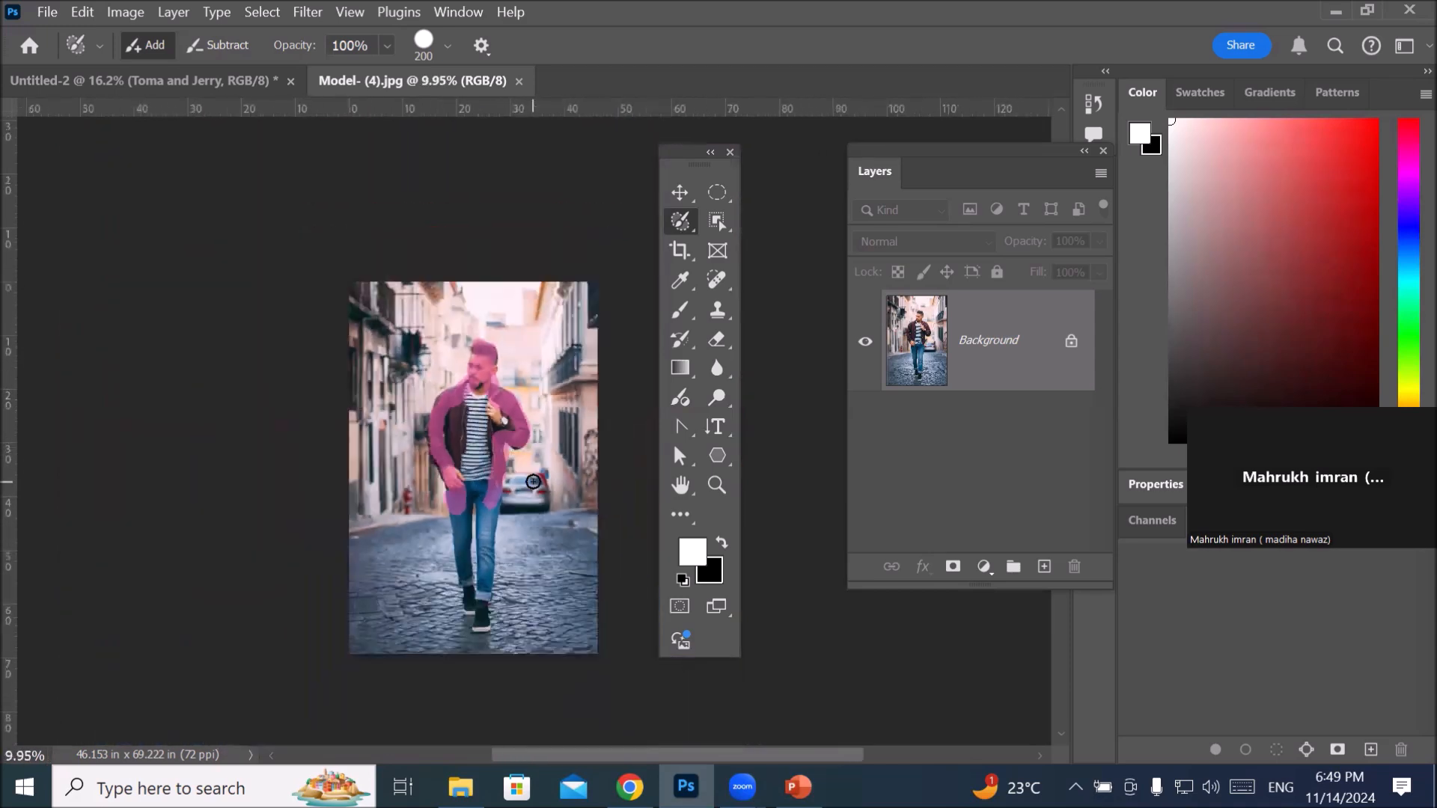
pyautogui.scroll(4, 525, 573)
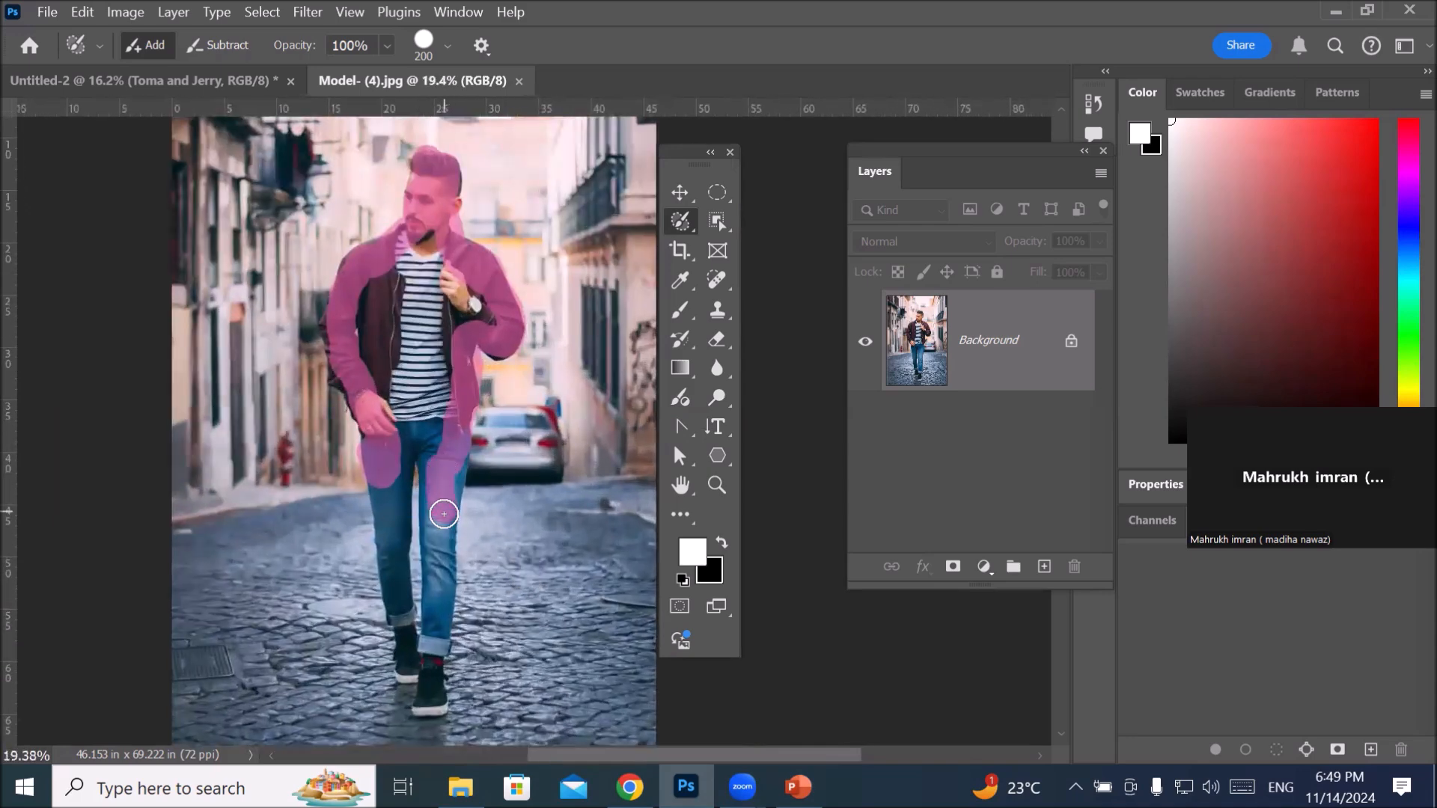
pyautogui.moveTo(451, 585)
pyautogui.mouseDown()
pyautogui.moveTo(430, 626)
pyautogui.moveTo(437, 699)
pyautogui.mouseUp()
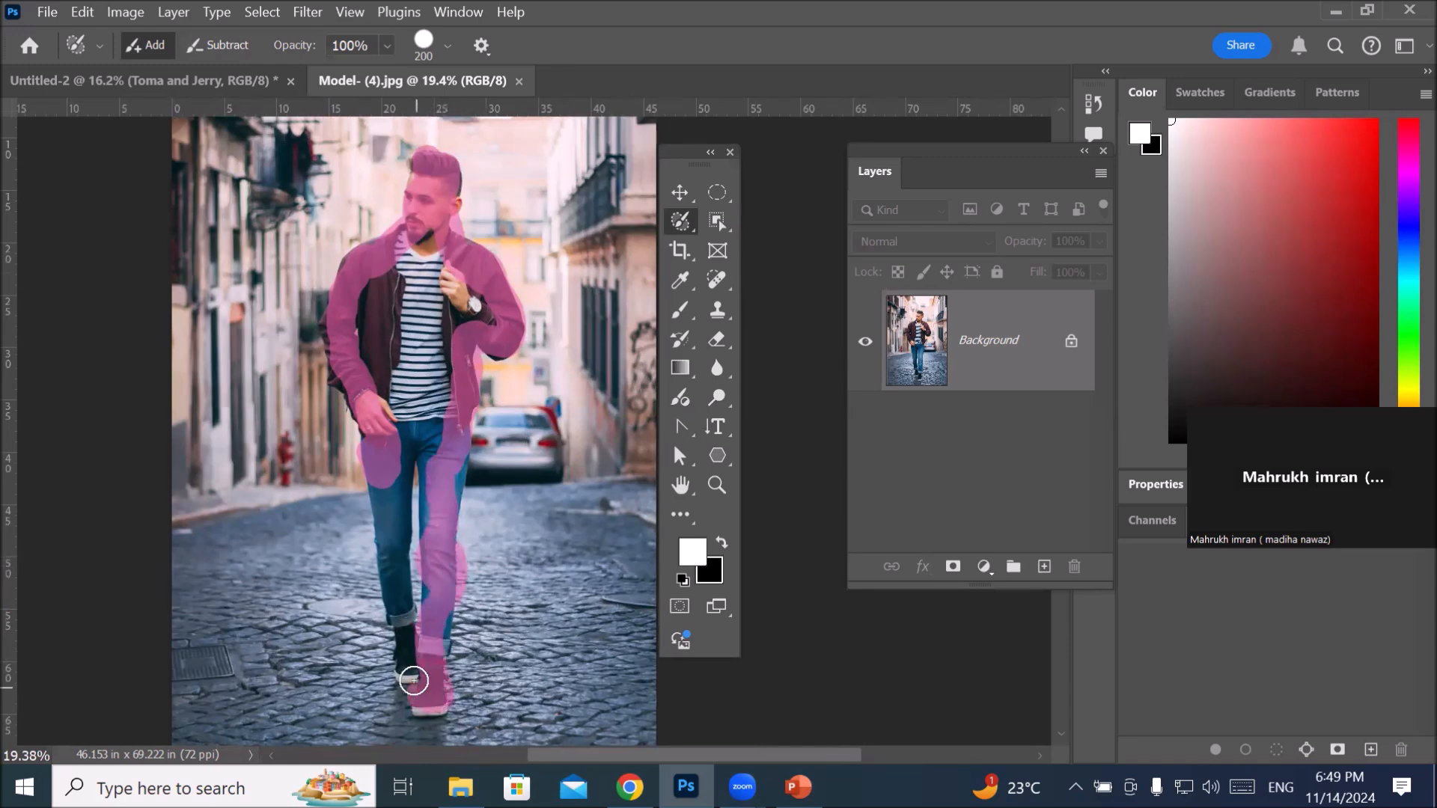
pyautogui.moveTo(405, 648)
pyautogui.mouseDown()
pyautogui.moveTo(387, 606)
pyautogui.moveTo(383, 511)
pyautogui.mouseUp()
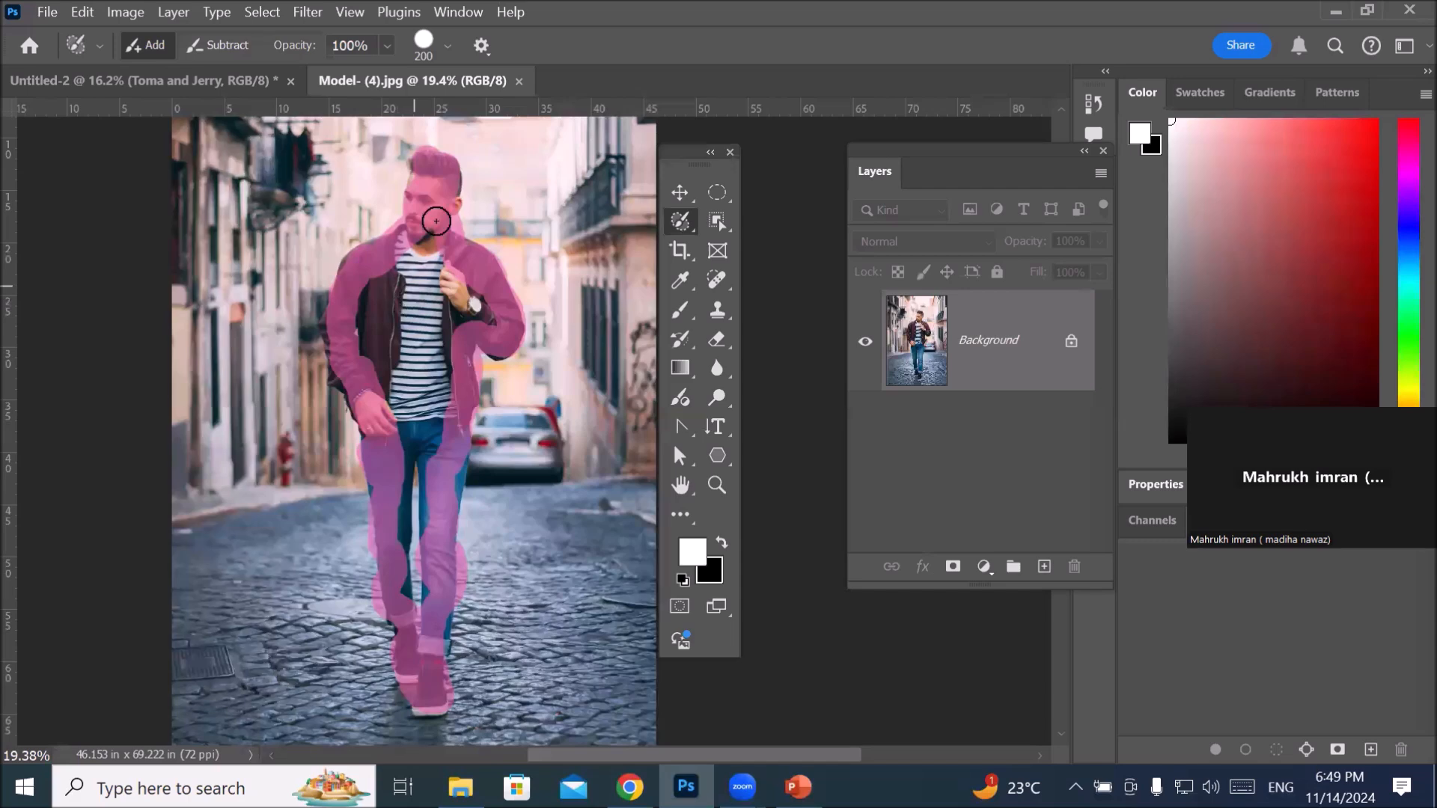
# Step: Add the man's face, striped shirt and inner jeans to the brush selection and check the result as a selection outline
pyautogui.moveTo(438, 208)
pyautogui.mouseDown()
pyautogui.moveTo(406, 269)
pyautogui.moveTo(390, 369)
pyautogui.moveTo(434, 262)
pyautogui.moveTo(387, 336)
pyautogui.moveTo(375, 292)
pyautogui.moveTo(344, 356)
pyautogui.moveTo(411, 290)
pyautogui.moveTo(429, 330)
pyautogui.moveTo(464, 280)
pyautogui.moveTo(430, 340)
pyautogui.moveTo(461, 335)
pyautogui.mouseUp()
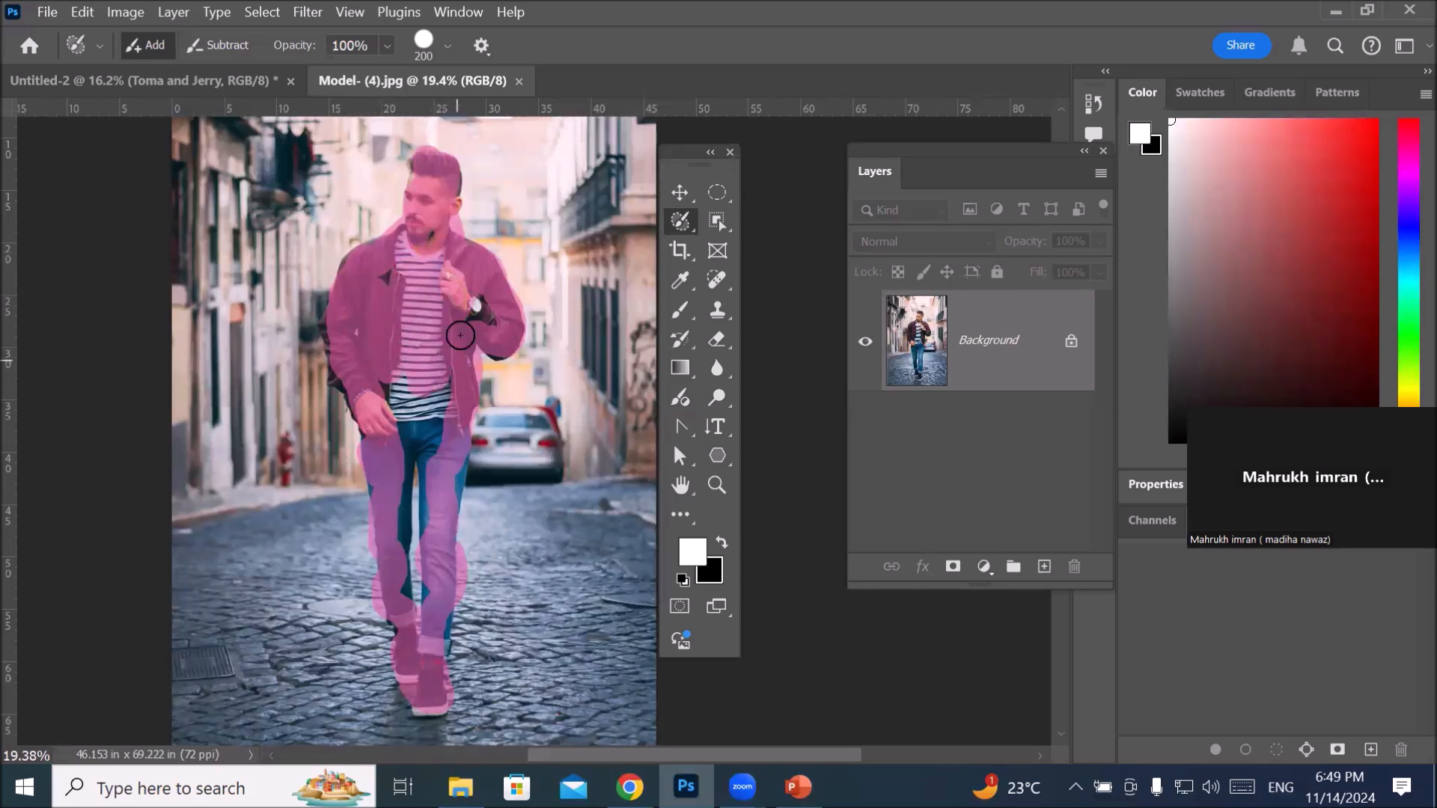
pyautogui.moveTo(416, 382)
pyautogui.mouseDown()
pyautogui.moveTo(384, 422)
pyautogui.moveTo(404, 437)
pyautogui.moveTo(447, 373)
pyautogui.mouseUp()
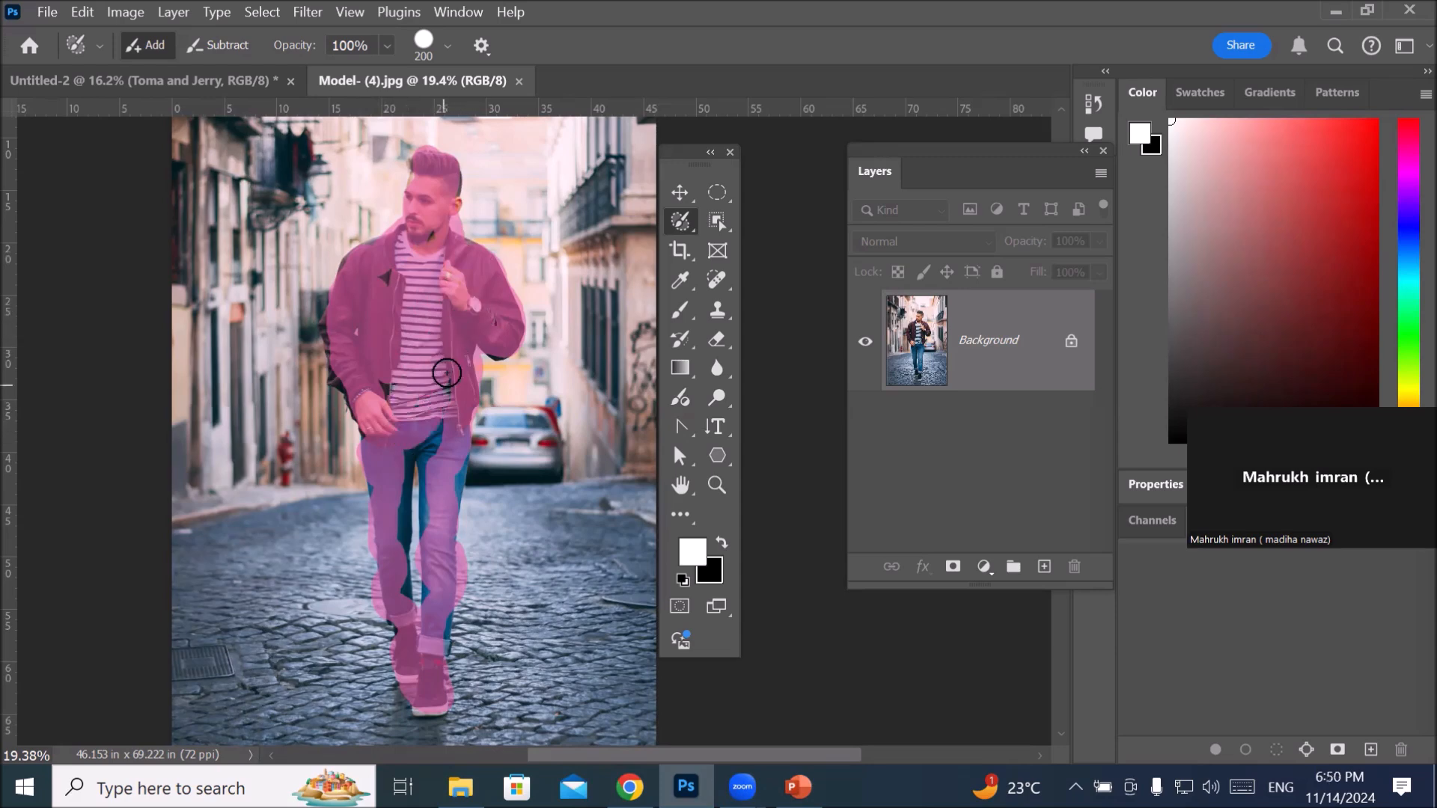
pyautogui.moveTo(405, 485); pyautogui.dragTo(434, 450)
pyautogui.moveTo(414, 514); pyautogui.dragTo(401, 559)
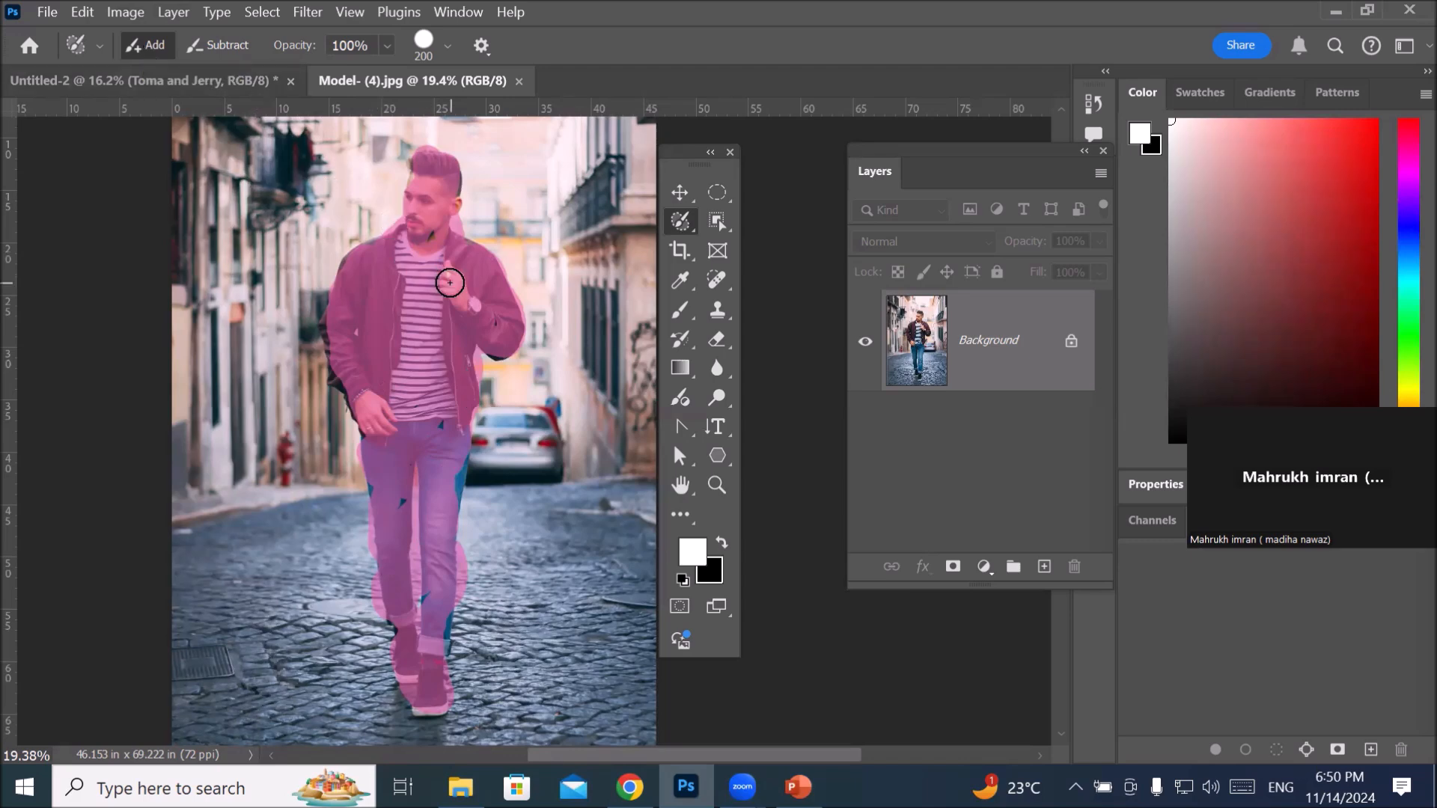
pyautogui.click(716, 193)
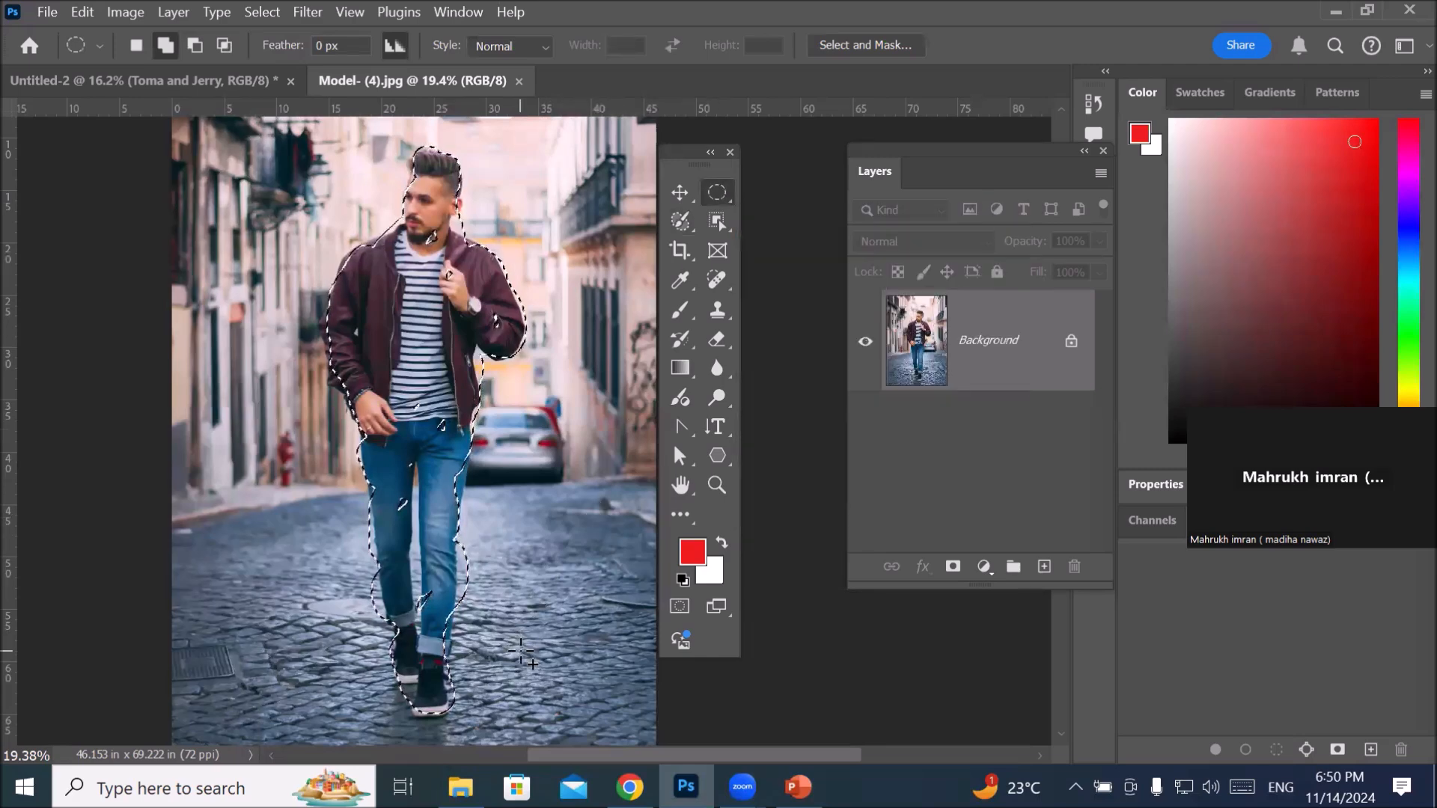
pyautogui.click(680, 221)
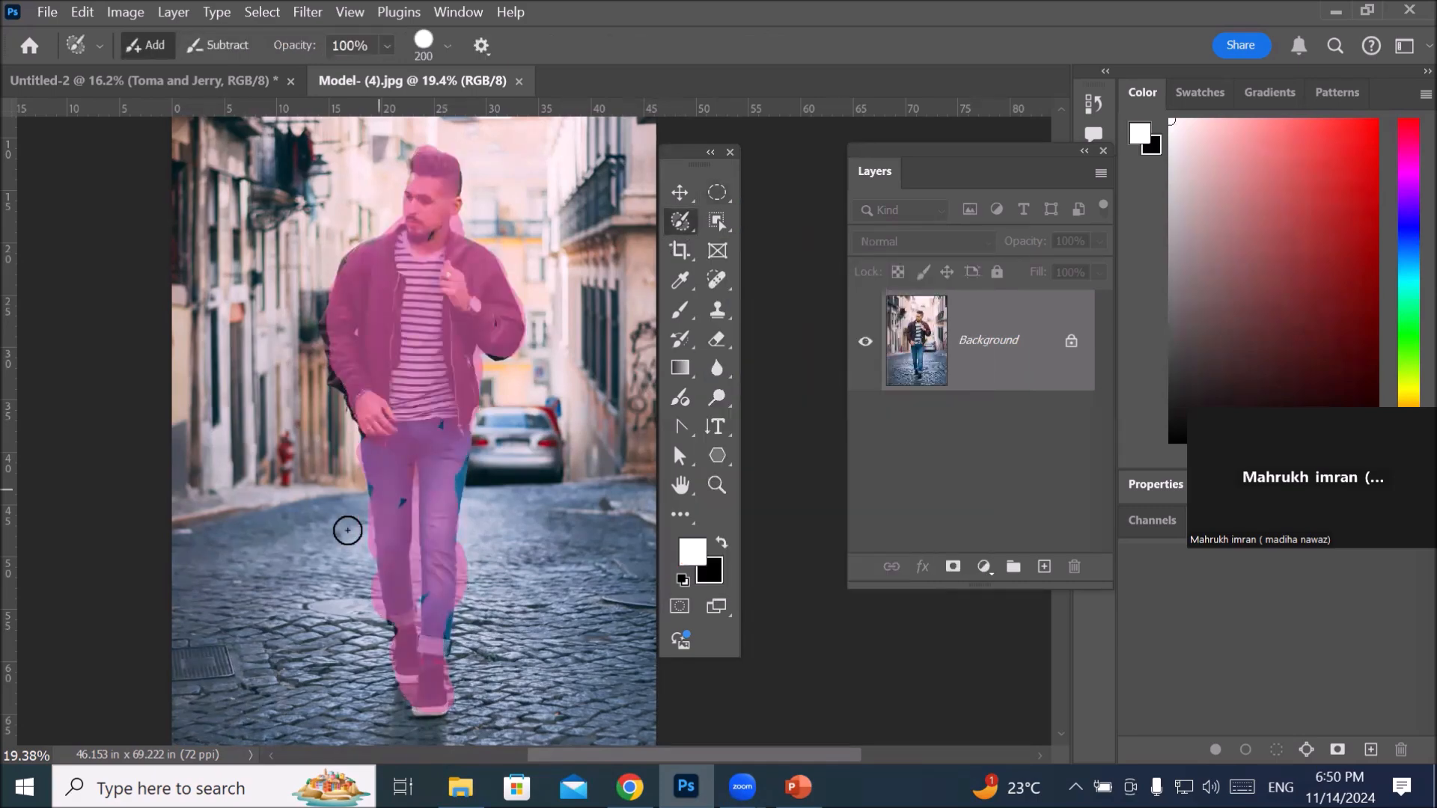
# Step: Paint over the unselected gaps on the thighs and outer edges of the man's jeans
pyautogui.scroll(5, 405, 455)
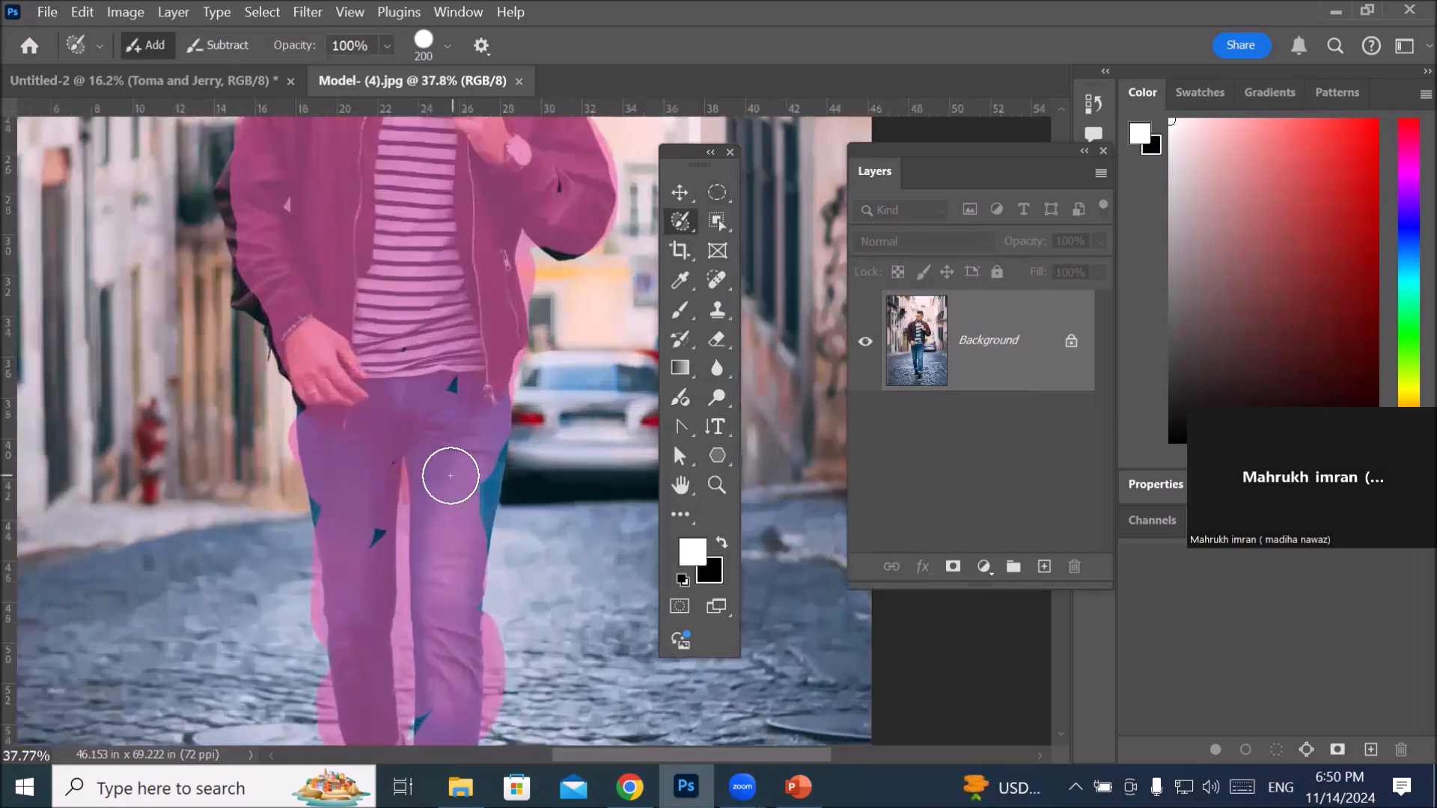
pyautogui.scroll(3, 470, 408)
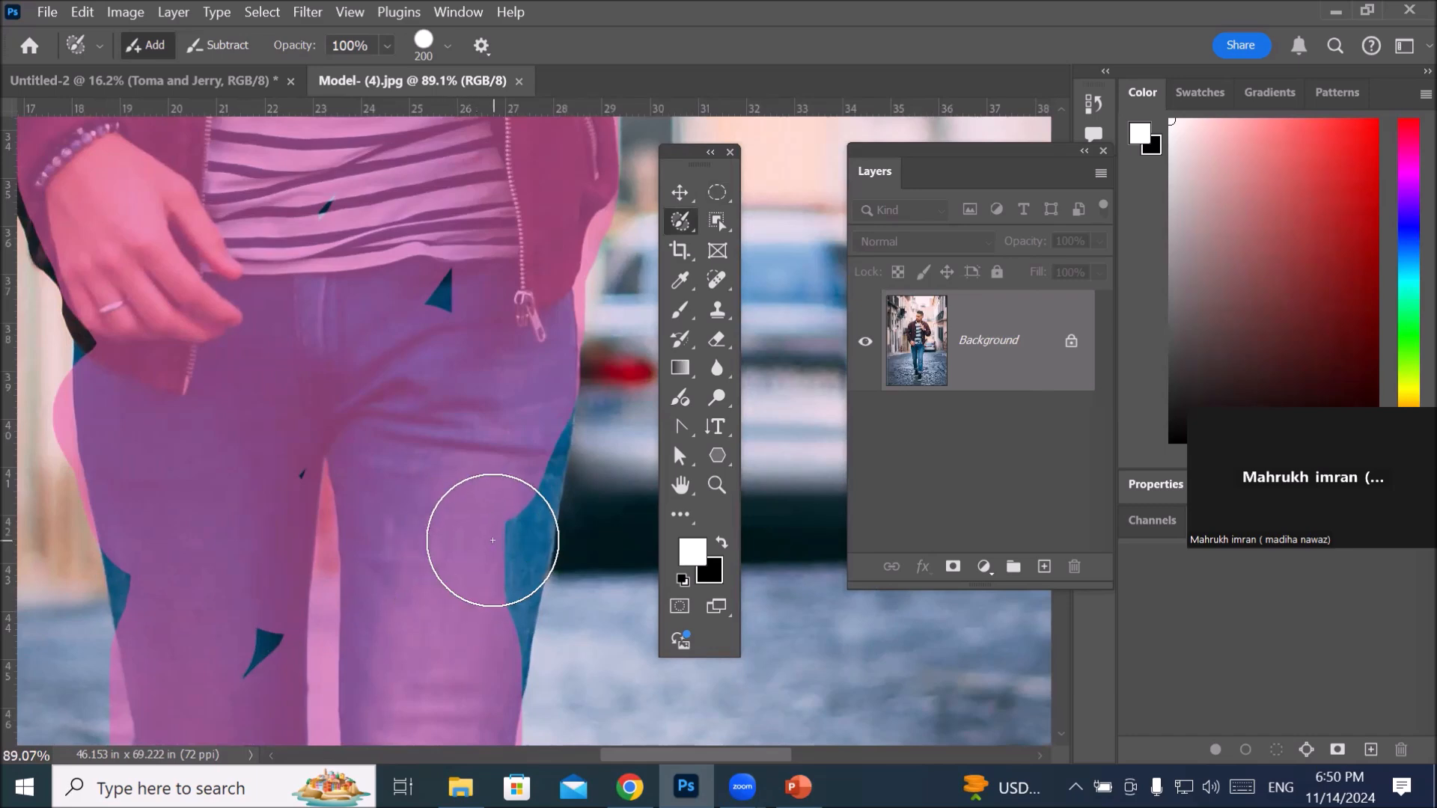
pyautogui.moveTo(488, 540)
pyautogui.mouseDown()
pyautogui.moveTo(476, 614)
pyautogui.moveTo(522, 441)
pyautogui.moveTo(509, 381)
pyautogui.moveTo(423, 274)
pyautogui.moveTo(379, 457)
pyautogui.moveTo(215, 684)
pyautogui.moveTo(185, 591)
pyautogui.moveTo(142, 556)
pyautogui.moveTo(183, 552)
pyautogui.mouseUp()
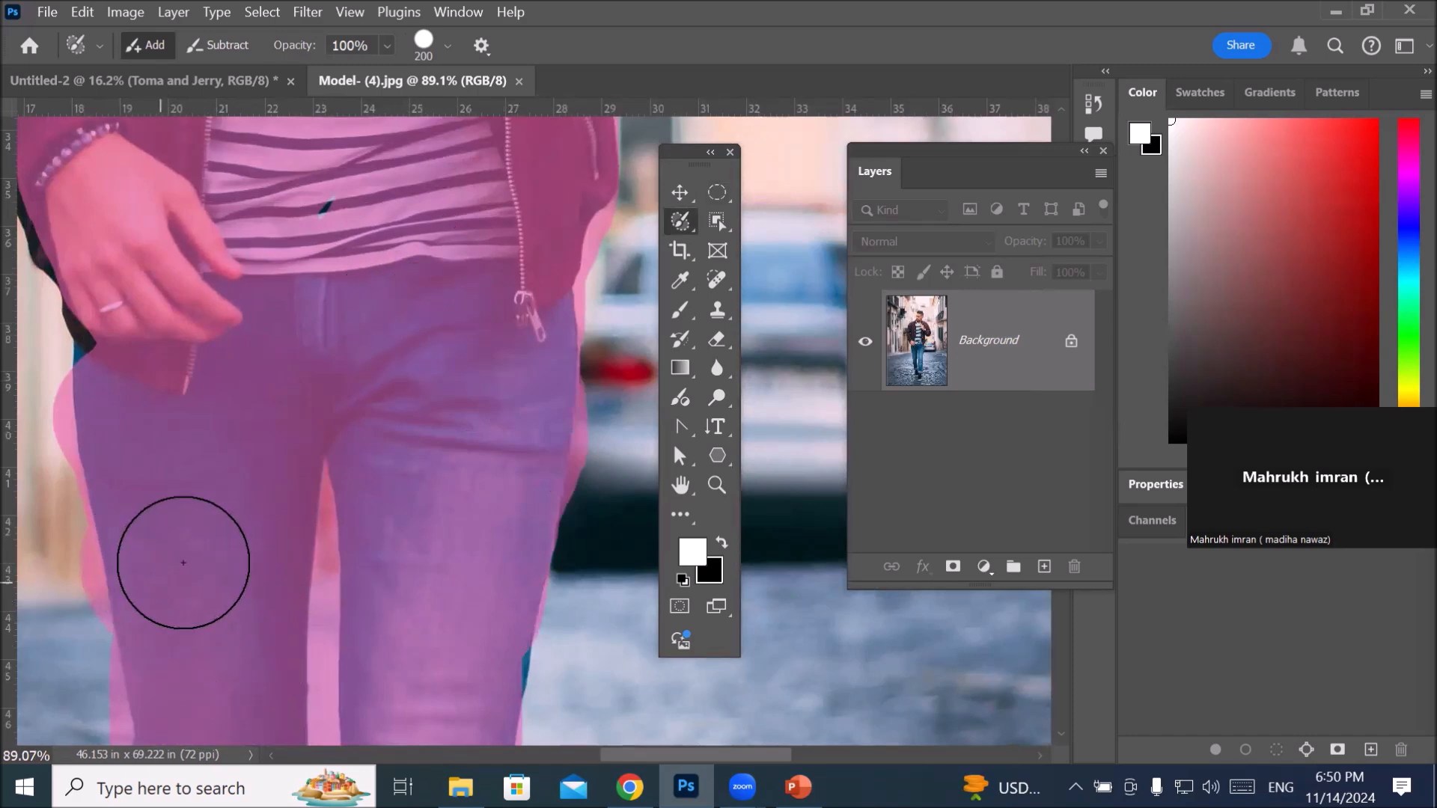
# Step: Fill the unselected gaps on the jacket sleeve below the wristwatch and check the selection outline around the elbow
pyautogui.scroll(-2, 241, 515)
pyautogui.scroll(-4, 241, 515)
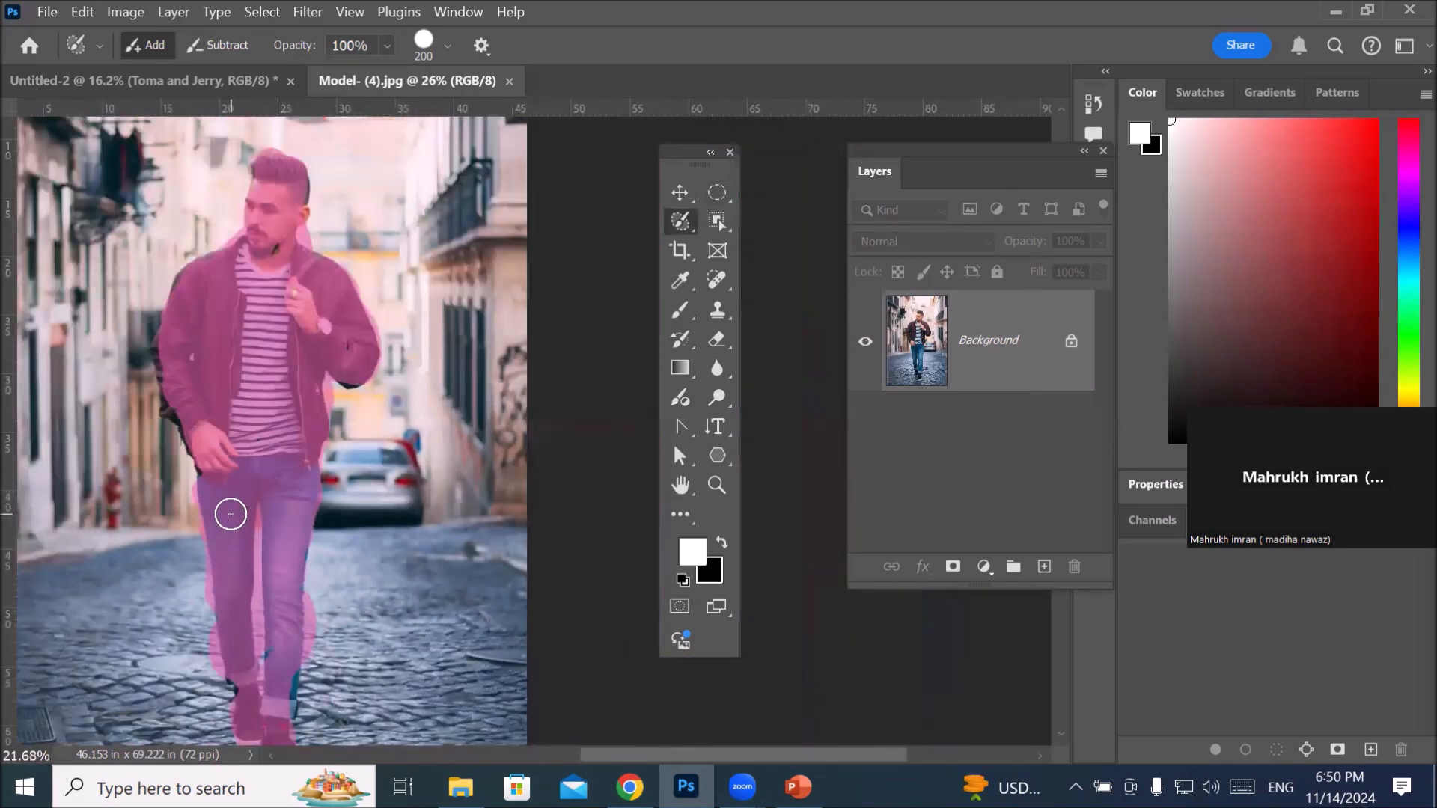
pyautogui.scroll(6, 331, 392)
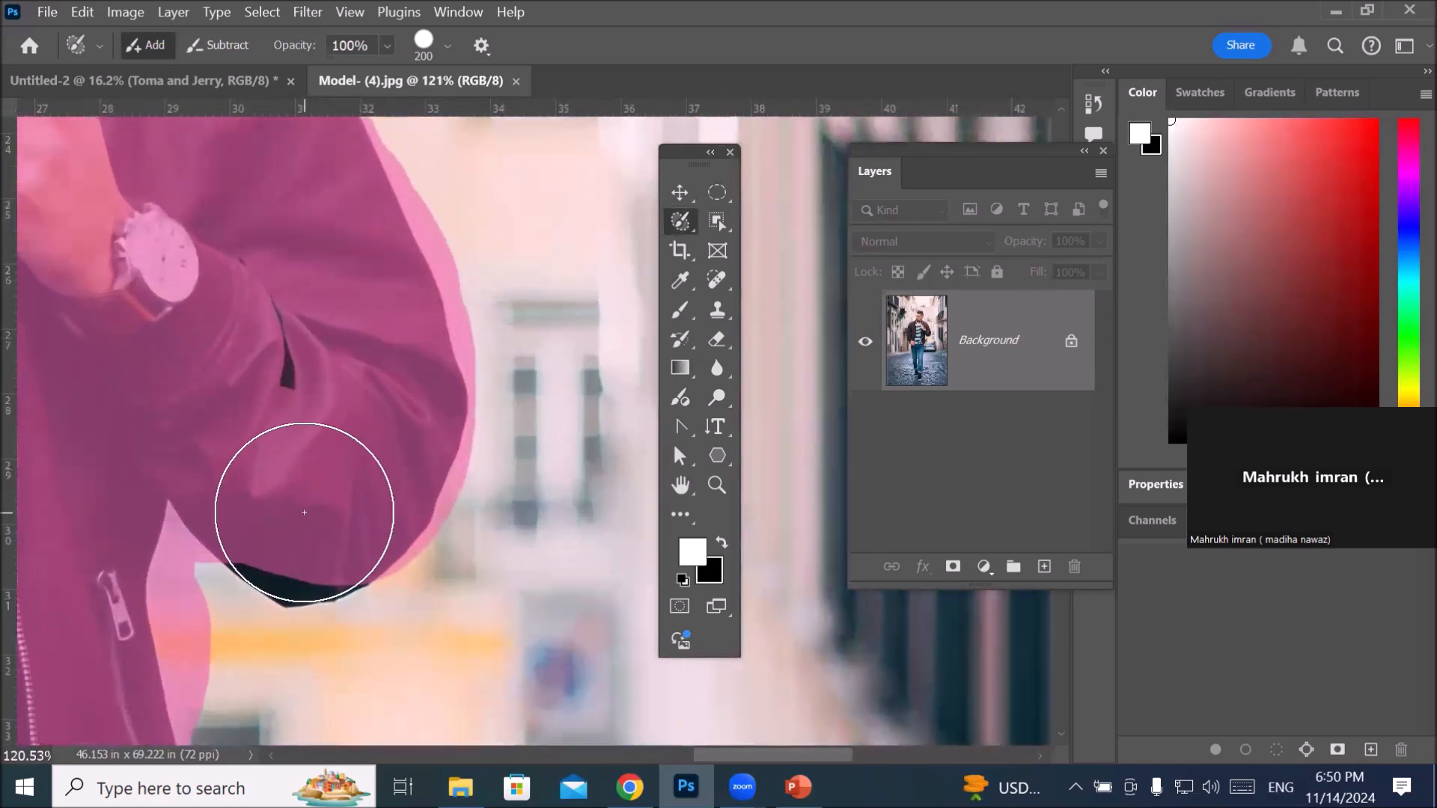
pyautogui.moveTo(299, 514); pyautogui.dragTo(345, 540)
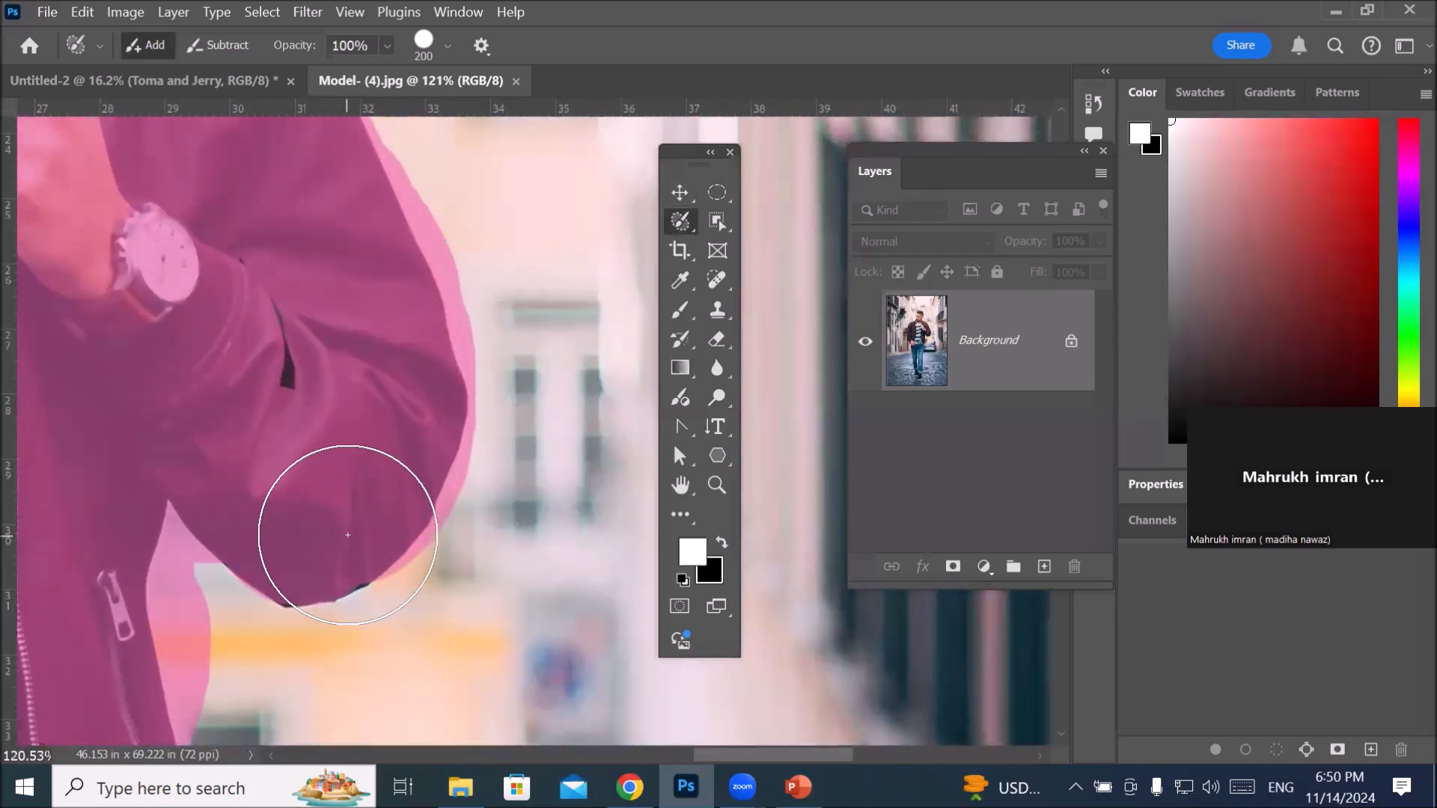
pyautogui.moveTo(305, 424); pyautogui.dragTo(355, 489)
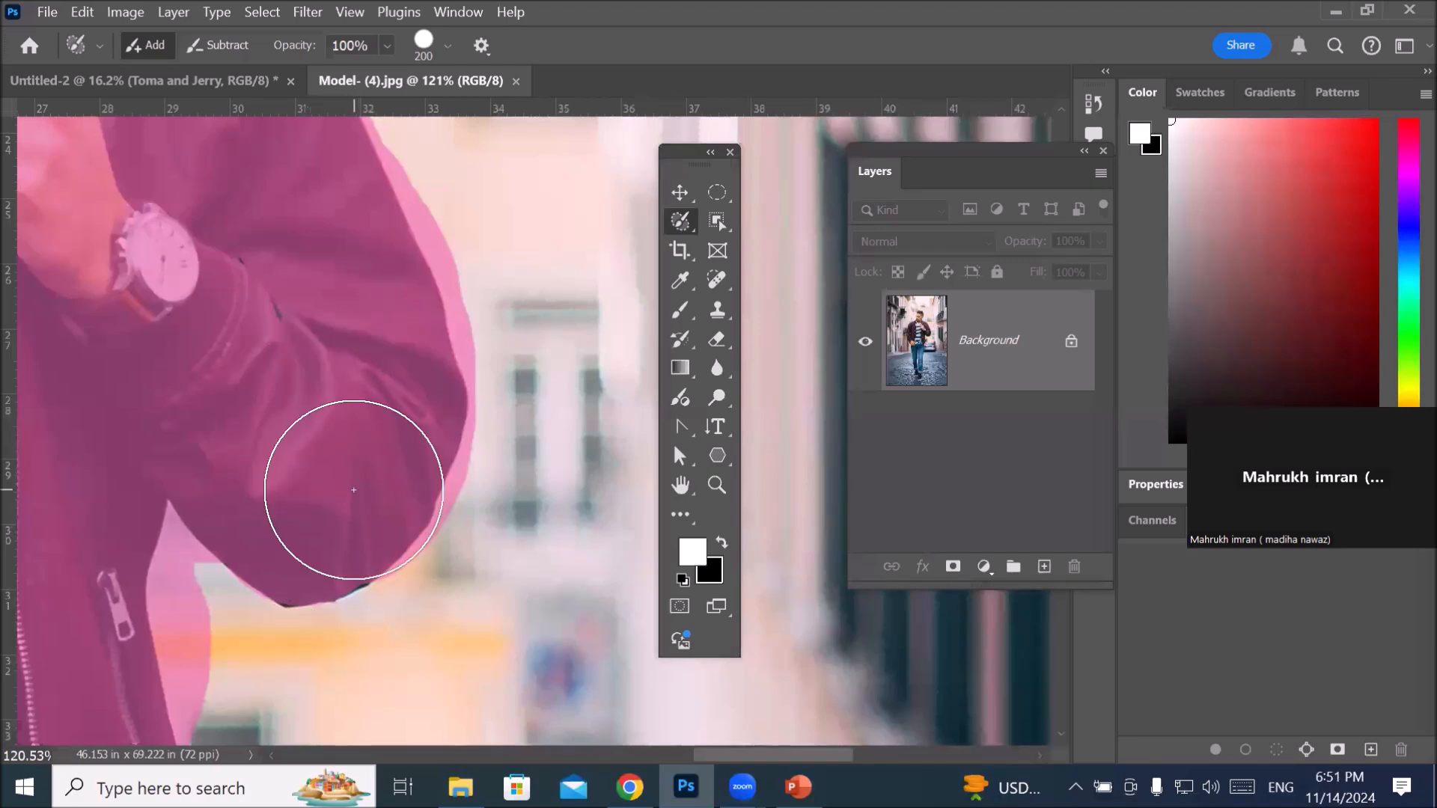
pyautogui.click(718, 193)
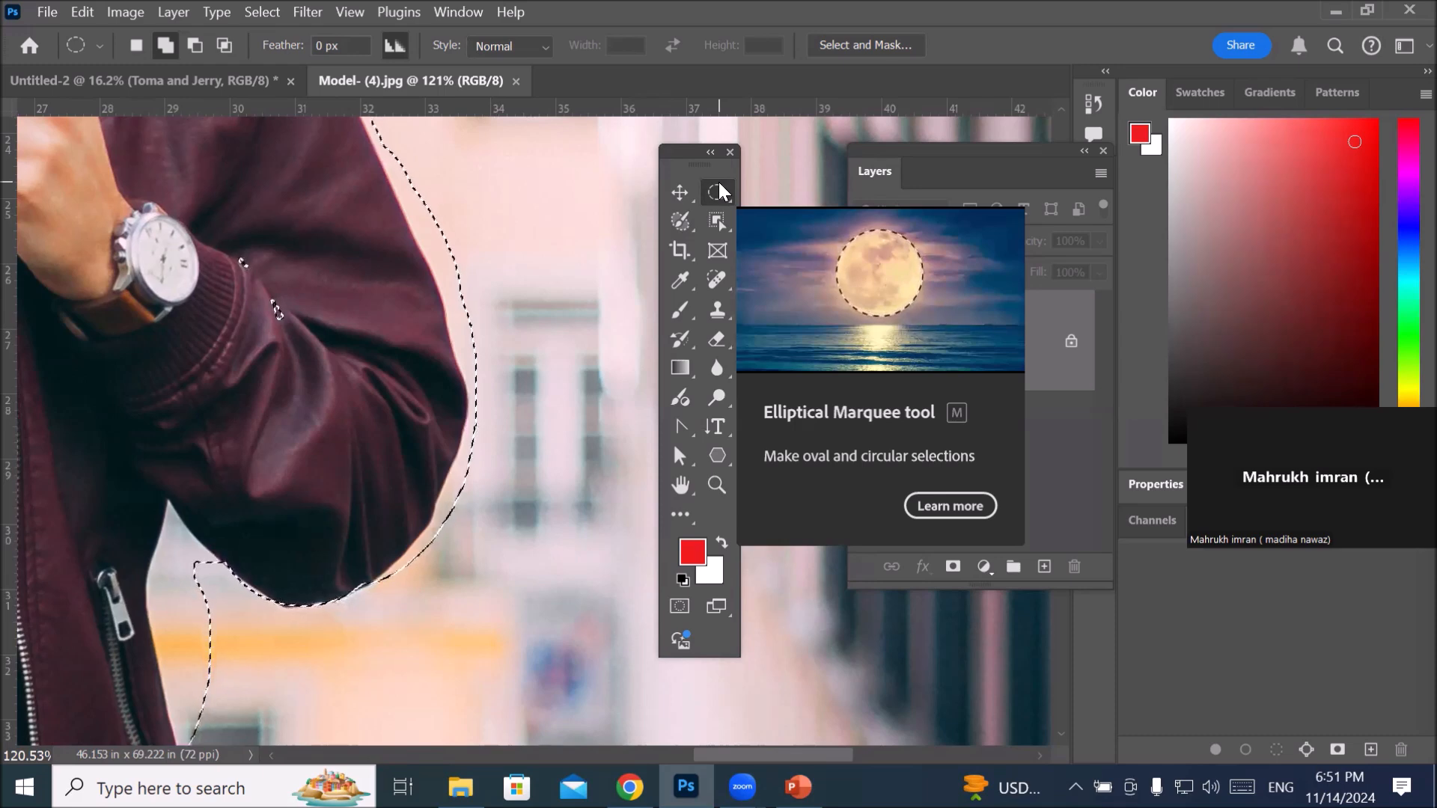
pyautogui.click(680, 223)
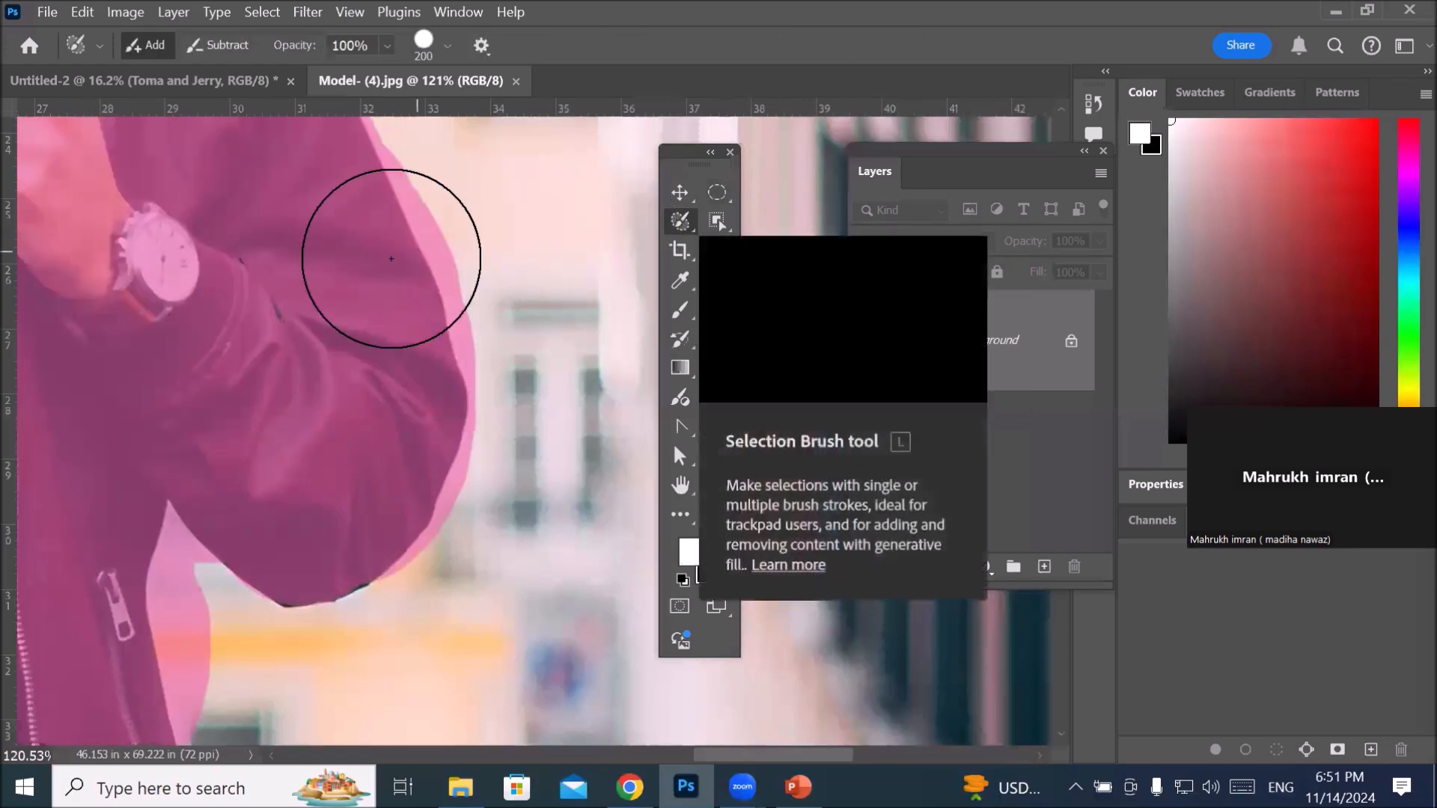
# Step: Reduce the selection brush size to 60 and subtract the excess background along the outer edge of the watch-arm sleeve
pyautogui.press('[')
pyautogui.press('[')
pyautogui.press('[')
pyautogui.press('[')
pyautogui.press('[')
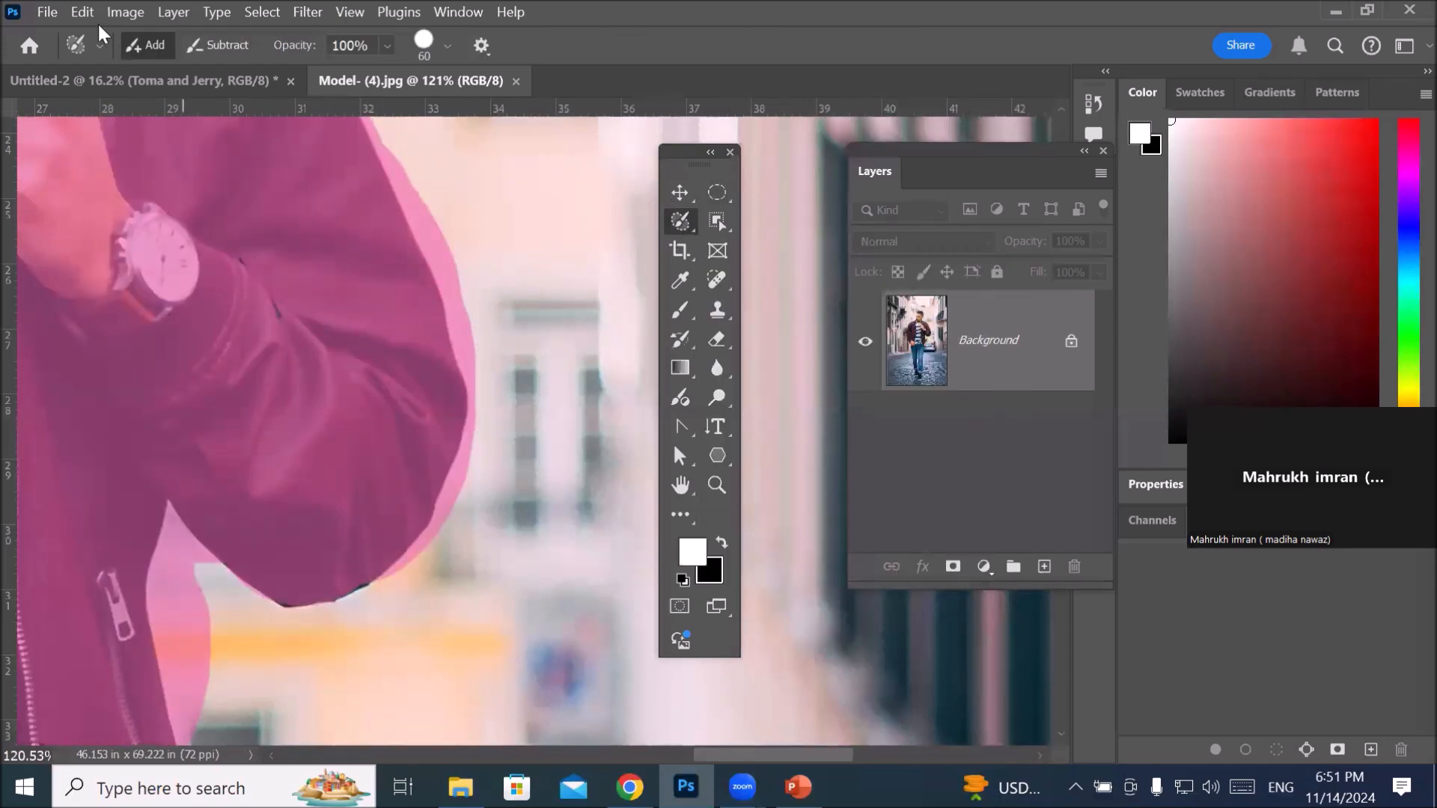
pyautogui.click(222, 53)
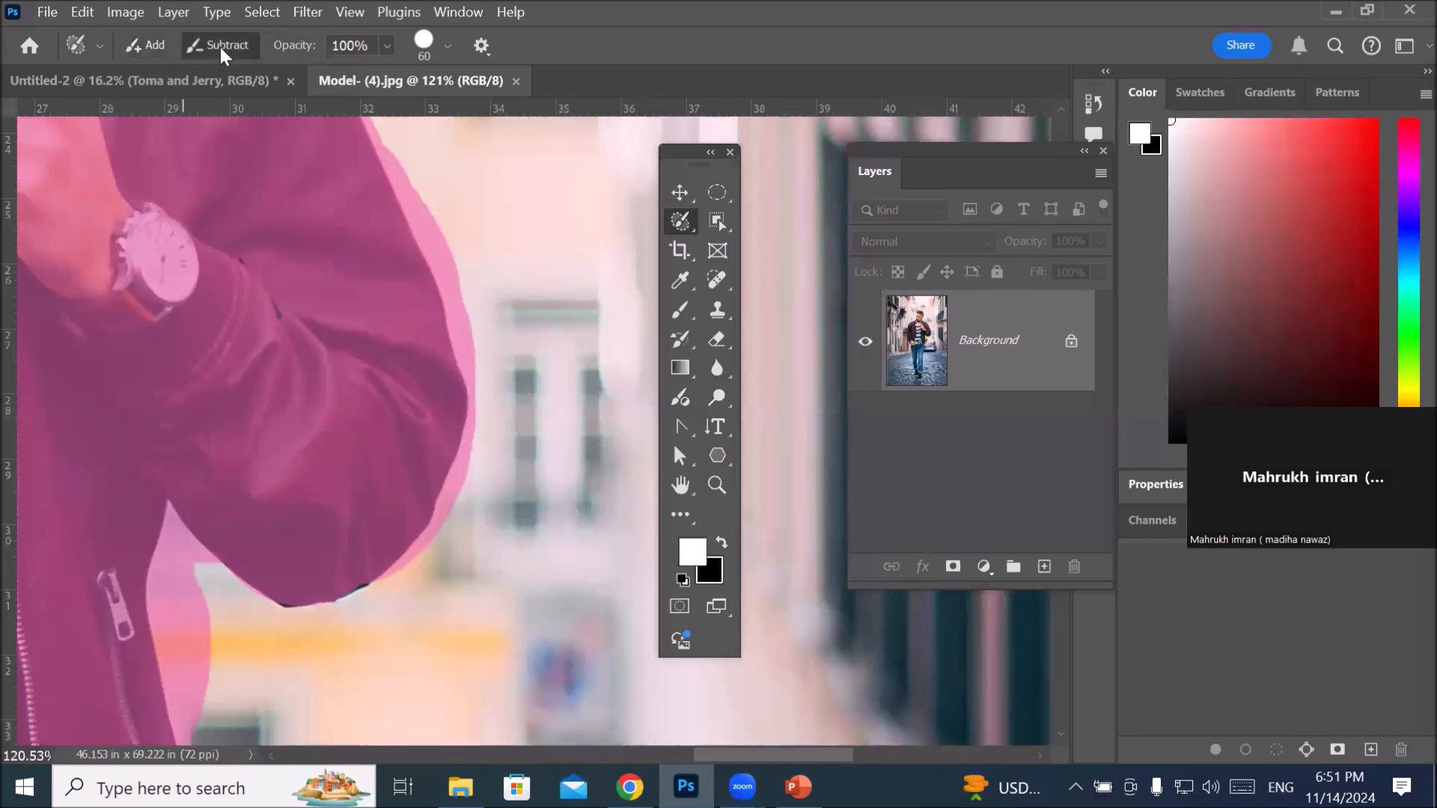
pyautogui.press('x')
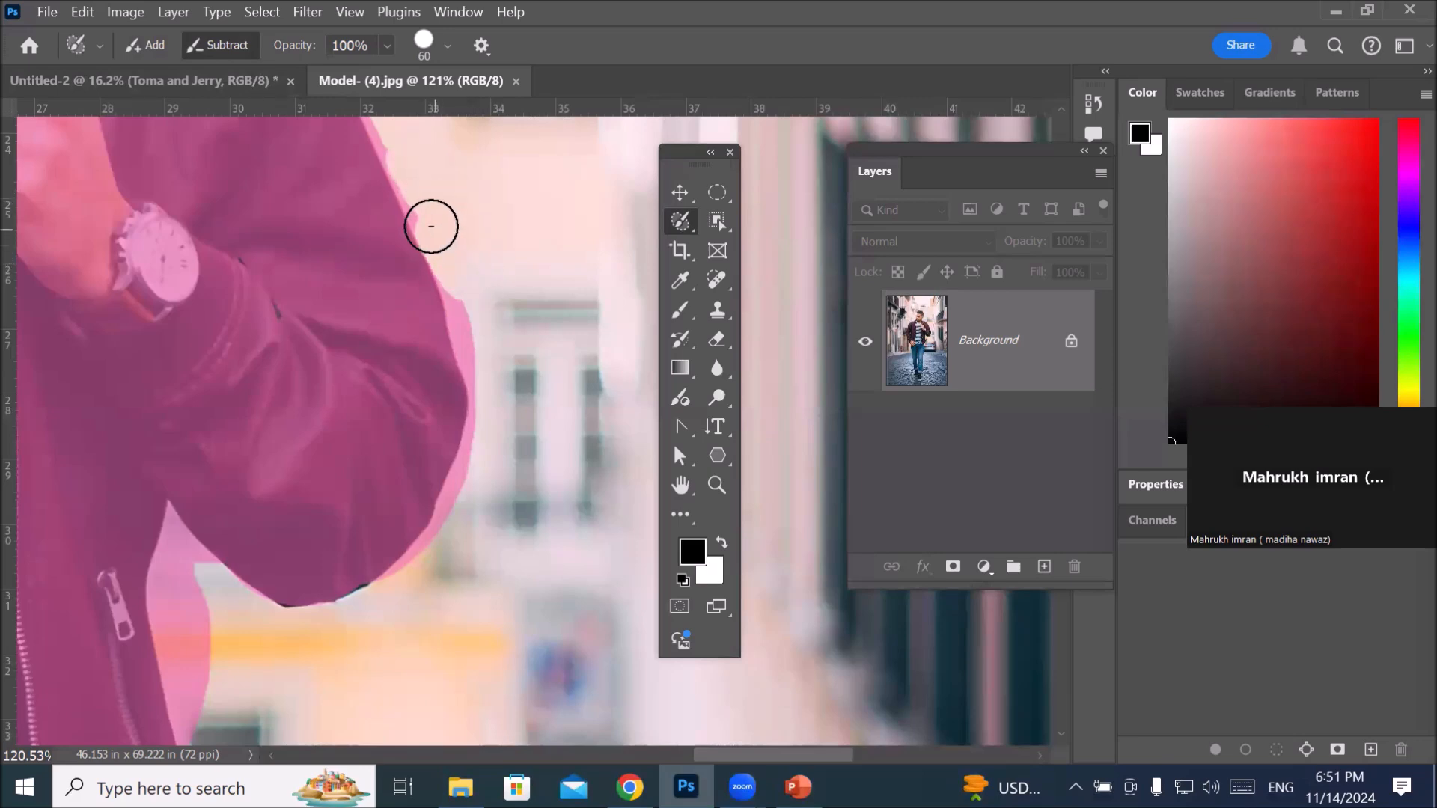
pyautogui.moveTo(422, 211)
pyautogui.mouseDown()
pyautogui.moveTo(493, 359)
pyautogui.moveTo(489, 414)
pyautogui.moveTo(432, 540)
pyautogui.moveTo(343, 642)
pyautogui.mouseUp()
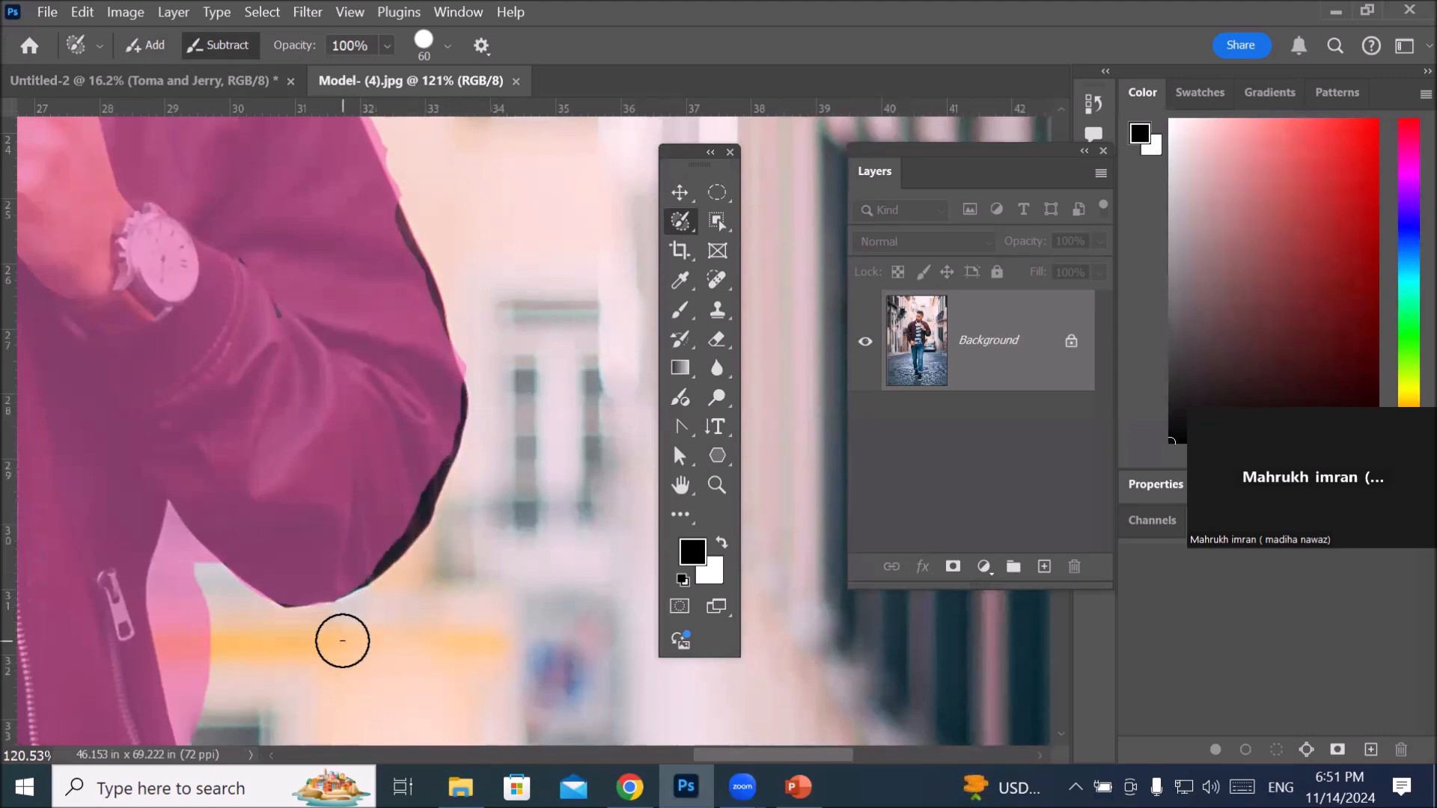
# Step: Add the unselected outer edge of the watch-arm sleeve back to the brush selection and check it as a selection outline
pyautogui.click(147, 47)
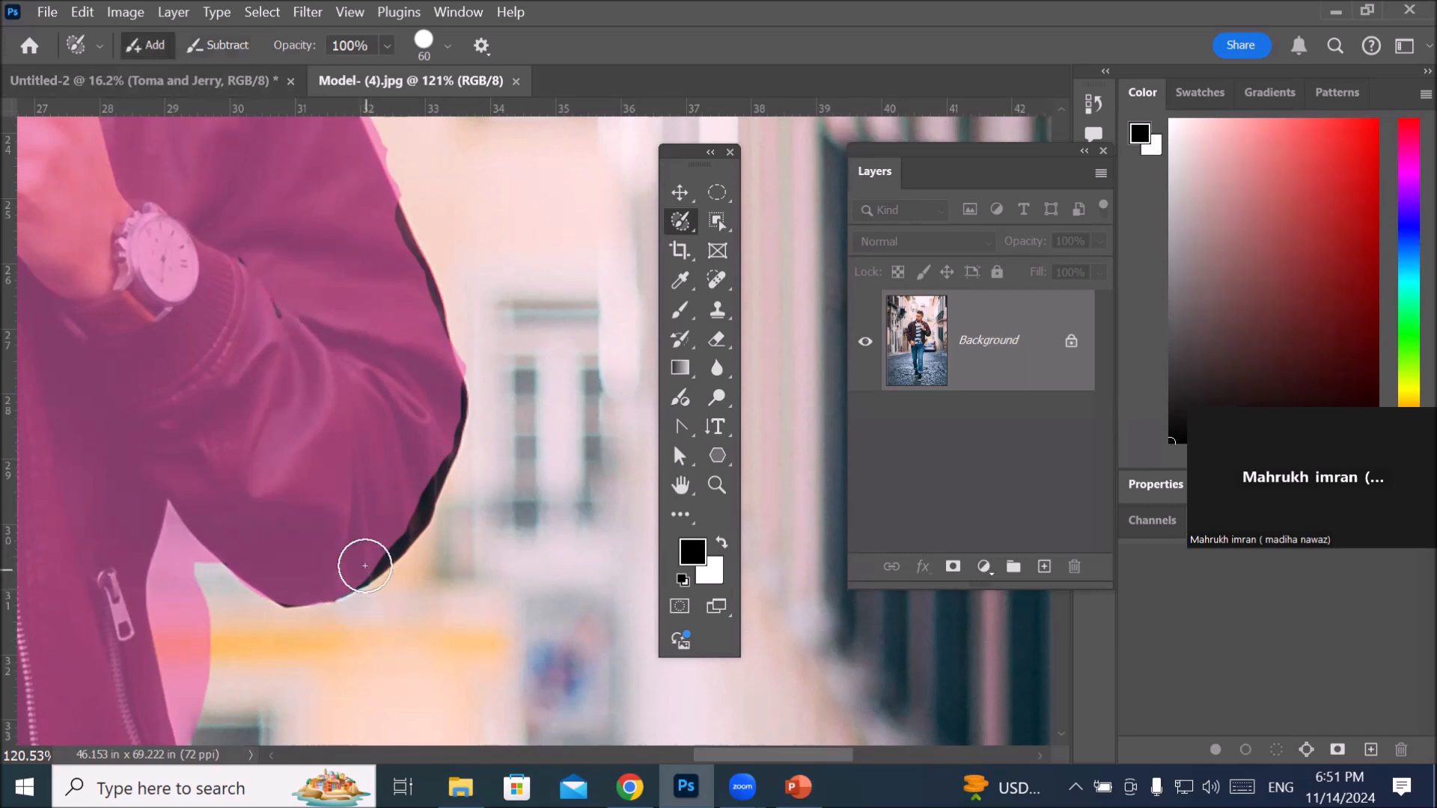
pyautogui.press('x')
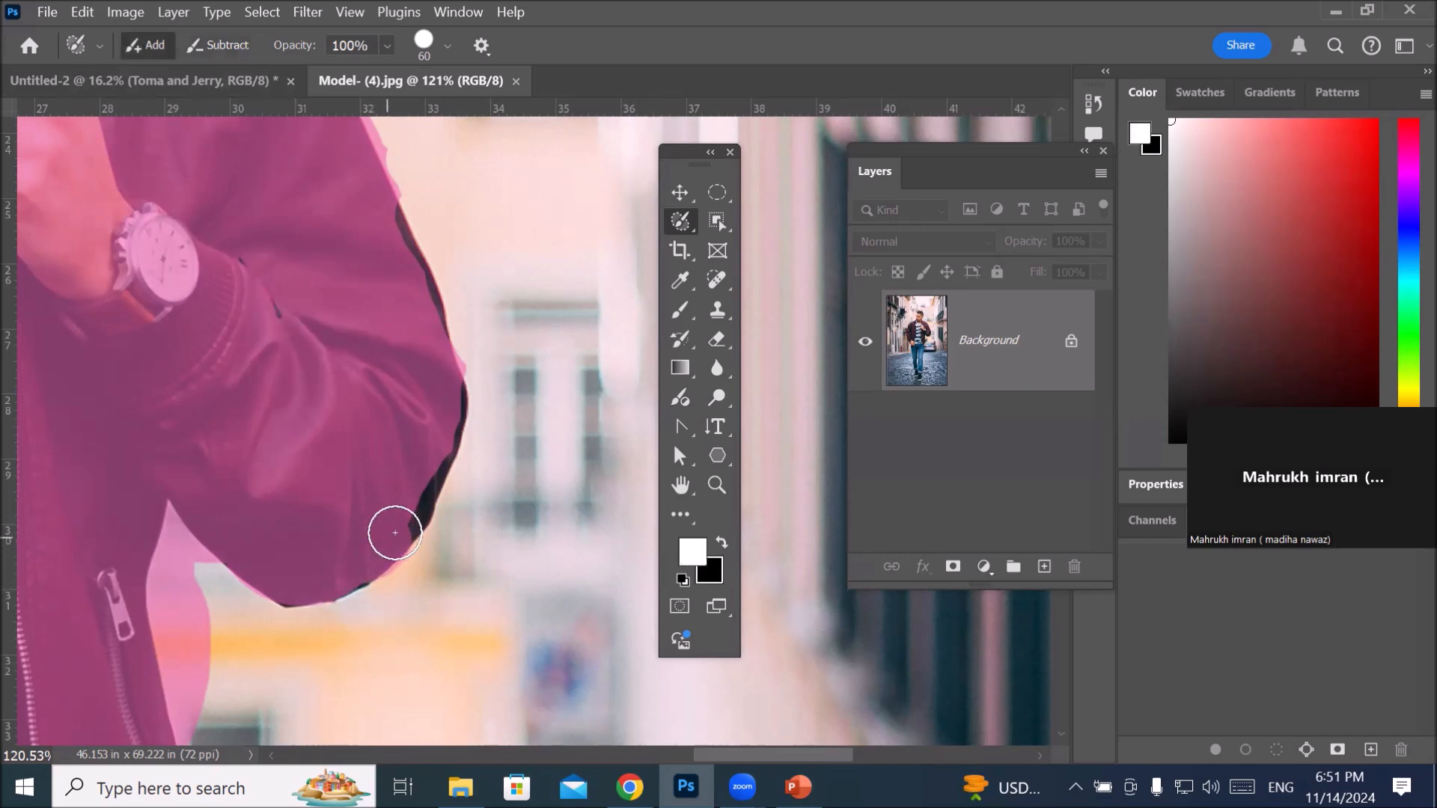
pyautogui.moveTo(403, 517)
pyautogui.mouseDown()
pyautogui.moveTo(445, 451)
pyautogui.moveTo(441, 323)
pyautogui.moveTo(419, 262)
pyautogui.moveTo(329, 170)
pyautogui.mouseUp()
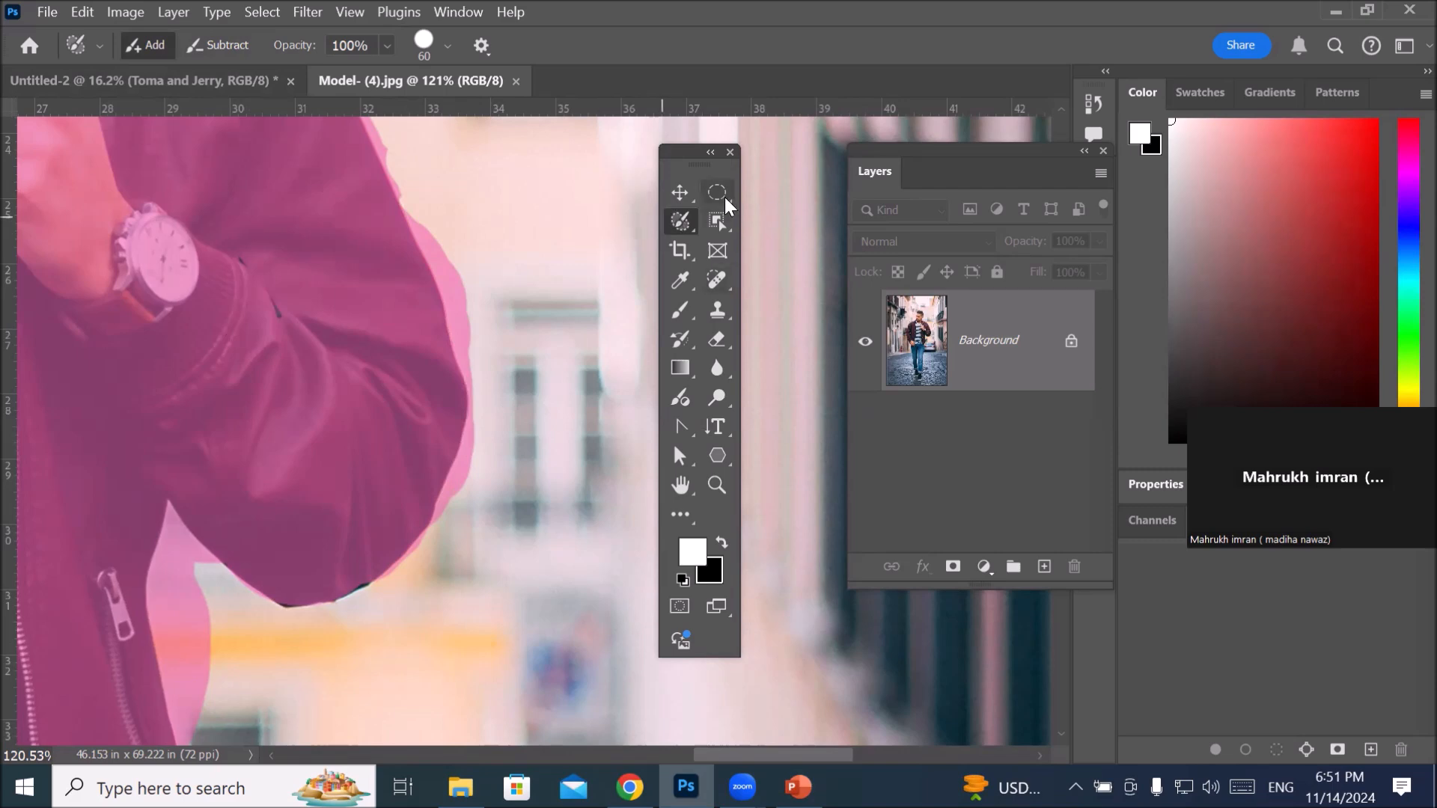
pyautogui.scroll(-6, 249, 423)
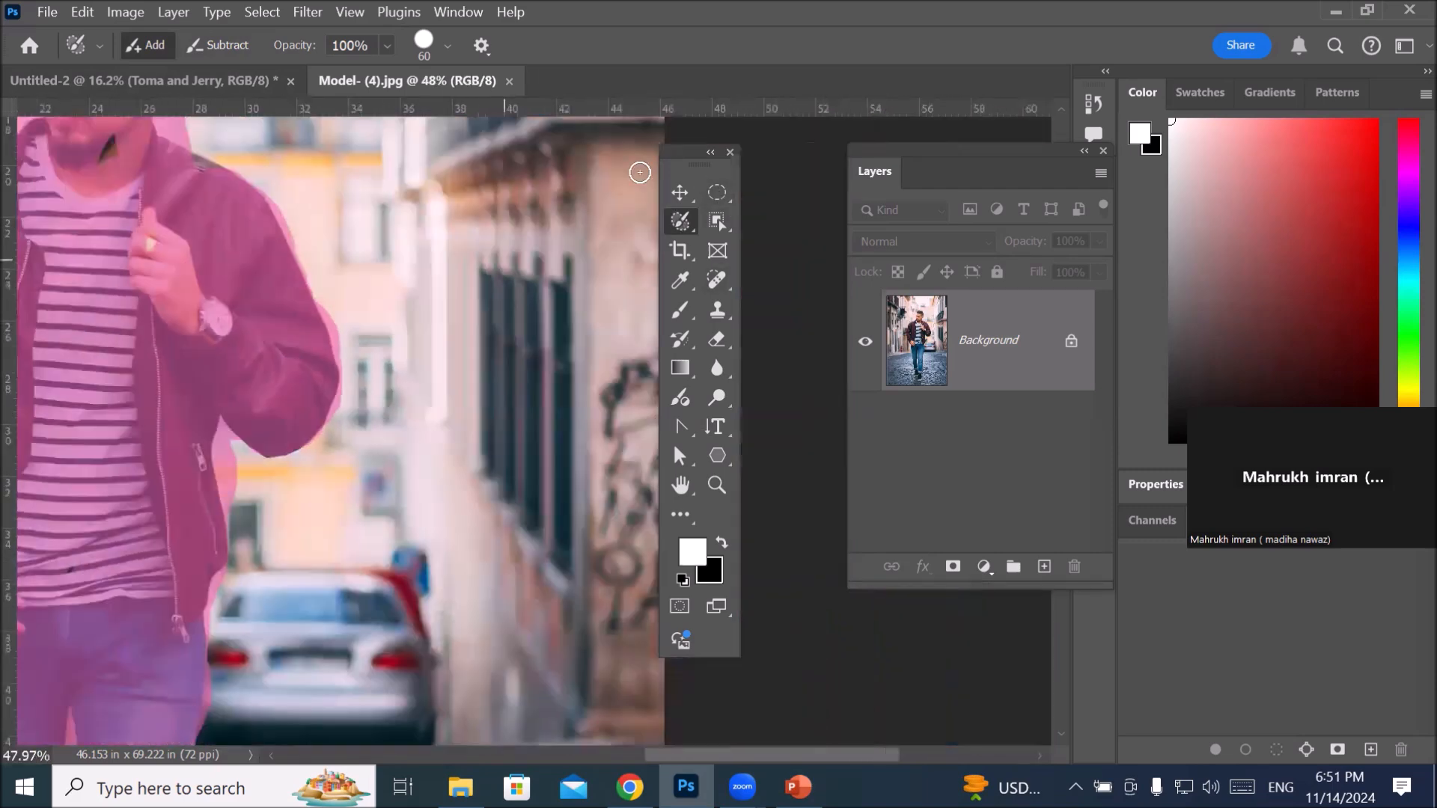
pyautogui.click(717, 196)
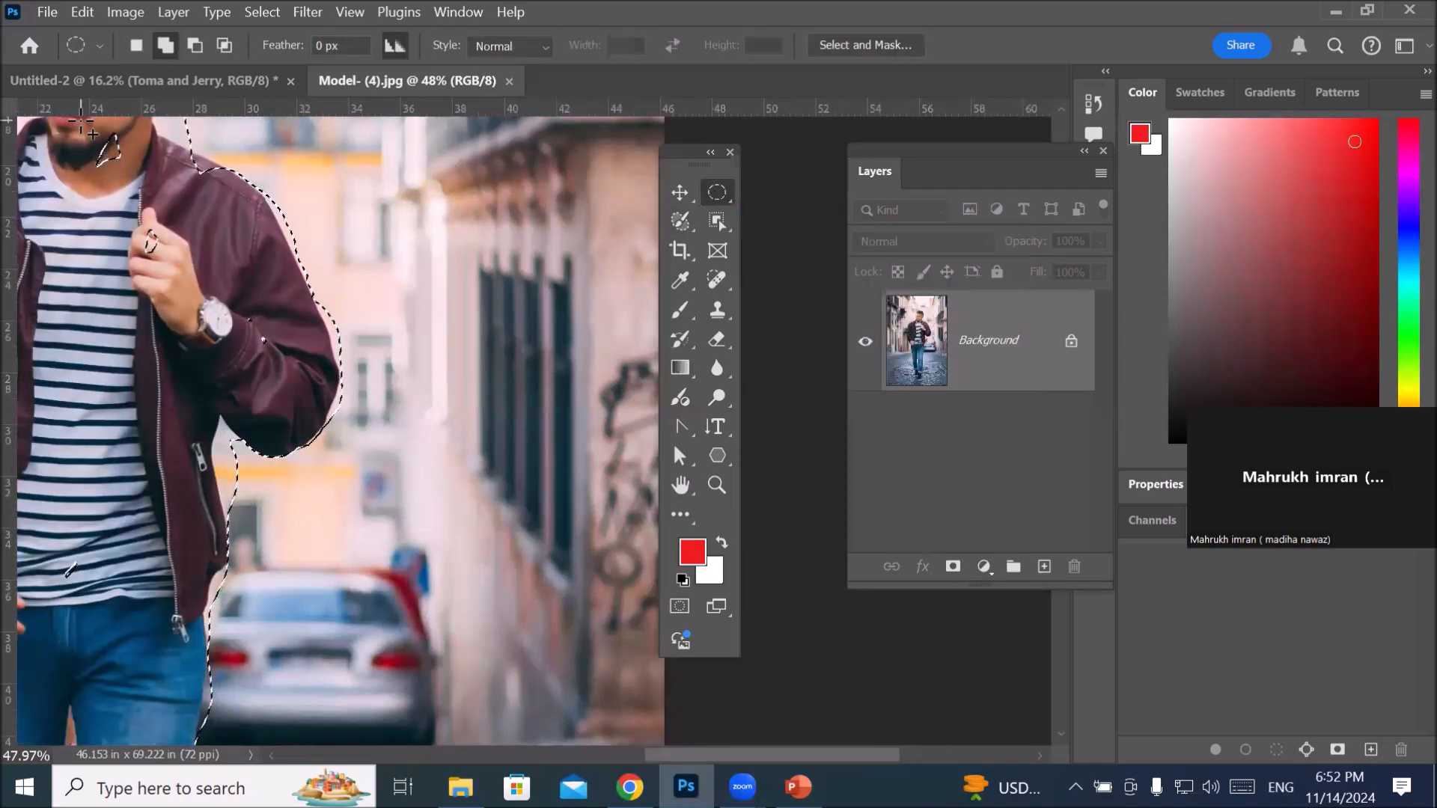
# Step: Move the floating tool palette away from the man's face and paint the unselected gap under his jaw into the selection
pyautogui.scroll(5, 228, 219)
pyautogui.moveTo(132, 218); pyautogui.dragTo(555, 626)
pyautogui.scroll(2, 342, 537)
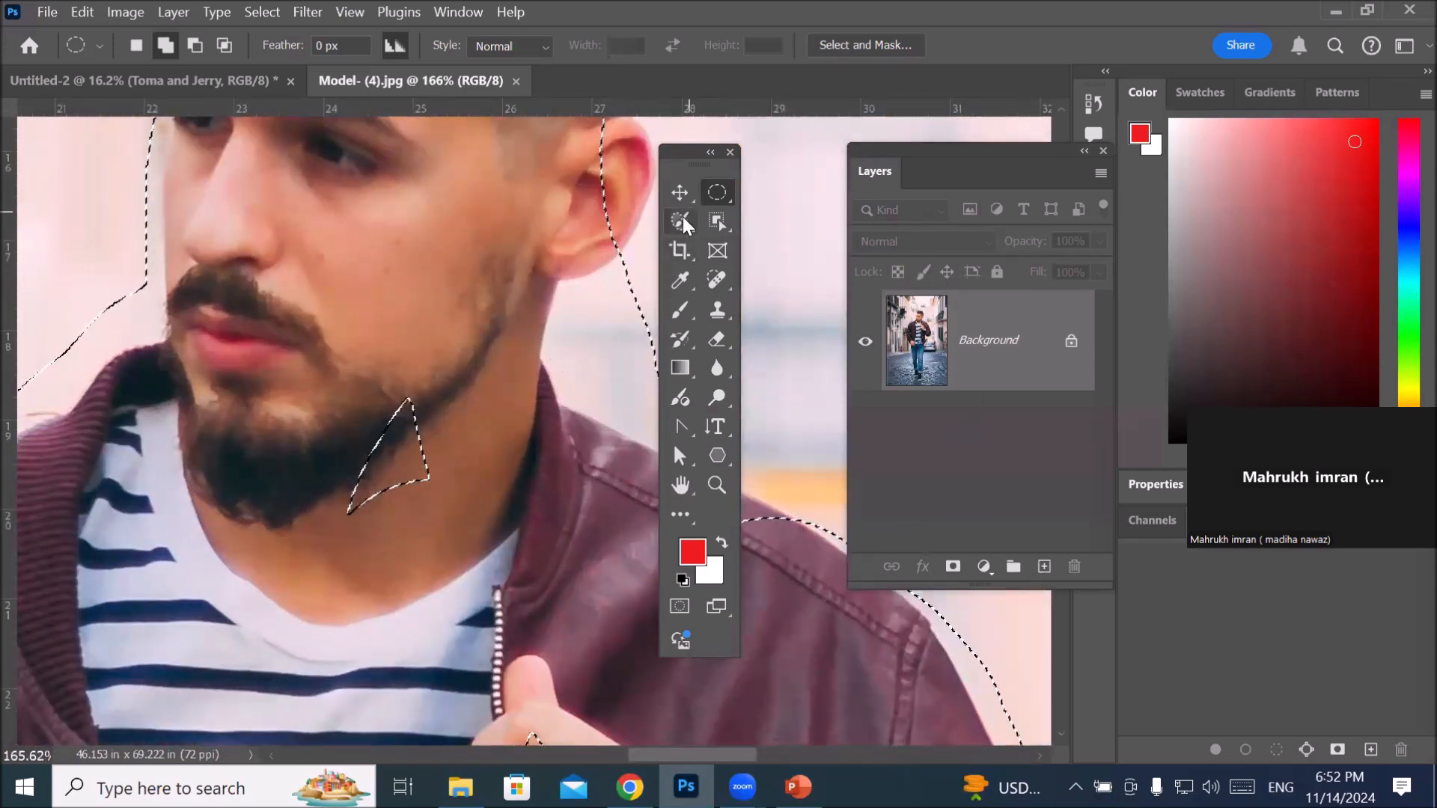
pyautogui.moveTo(712, 154); pyautogui.dragTo(798, 219)
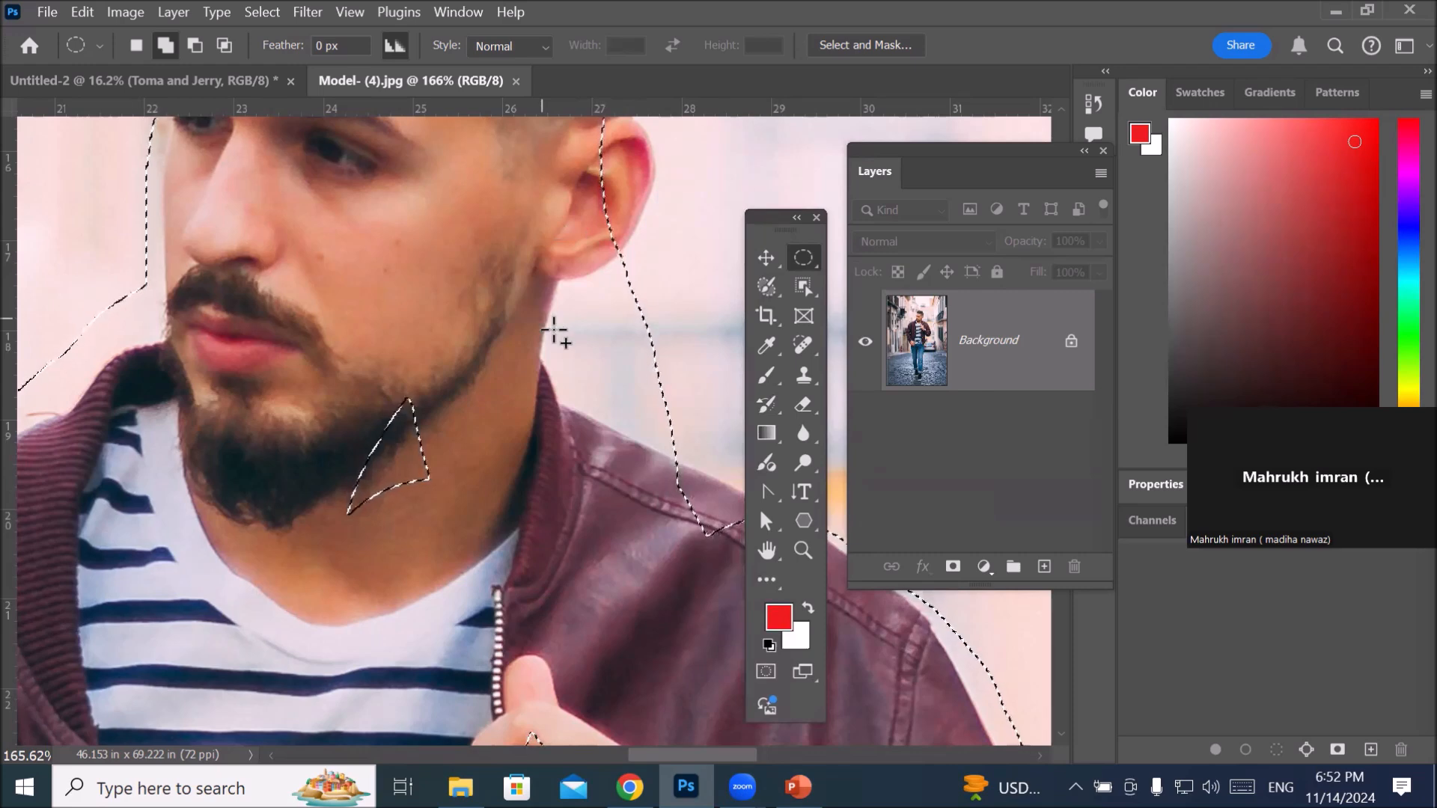
pyautogui.click(765, 287)
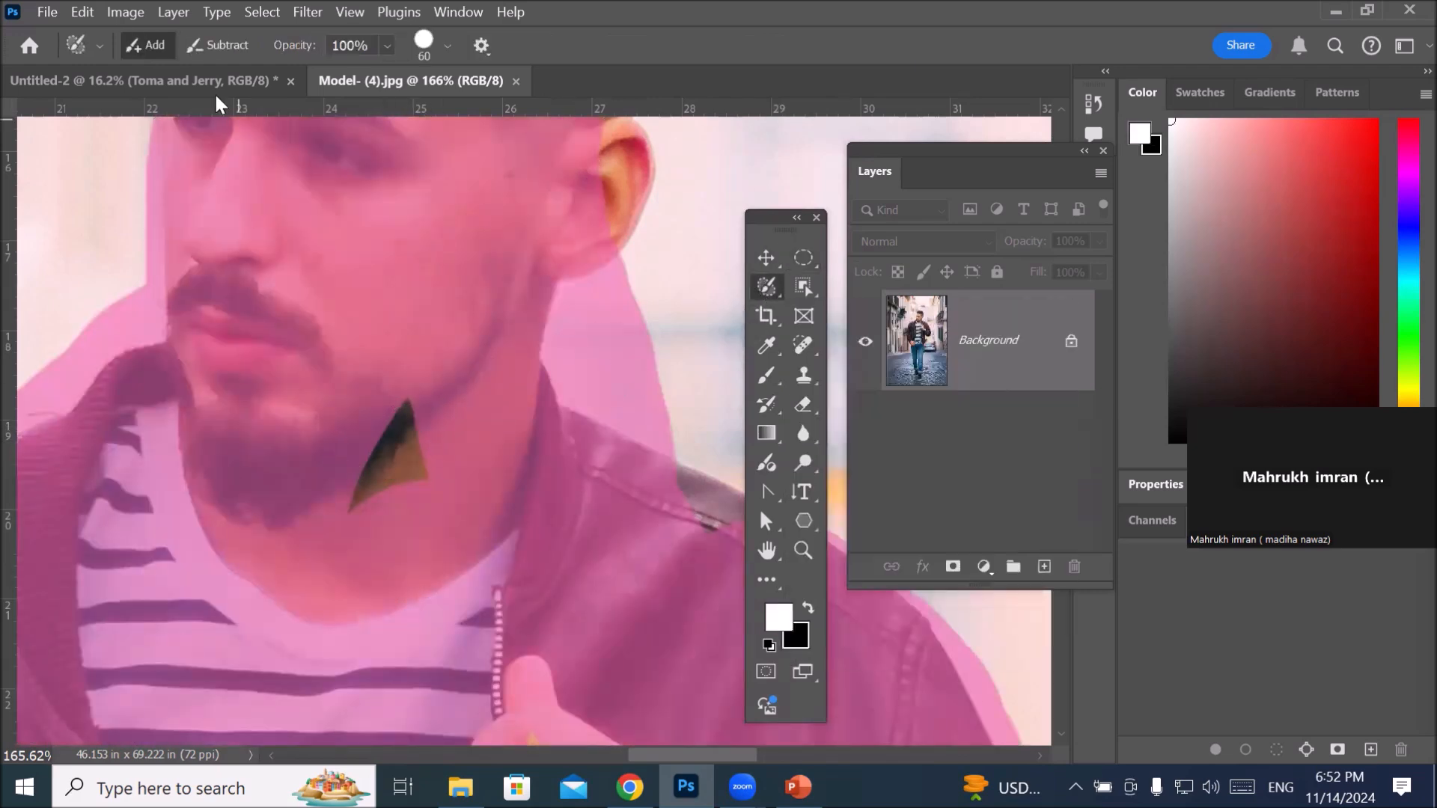
pyautogui.moveTo(436, 474)
pyautogui.mouseDown()
pyautogui.moveTo(369, 410)
pyautogui.moveTo(352, 485)
pyautogui.moveTo(394, 470)
pyautogui.mouseUp()
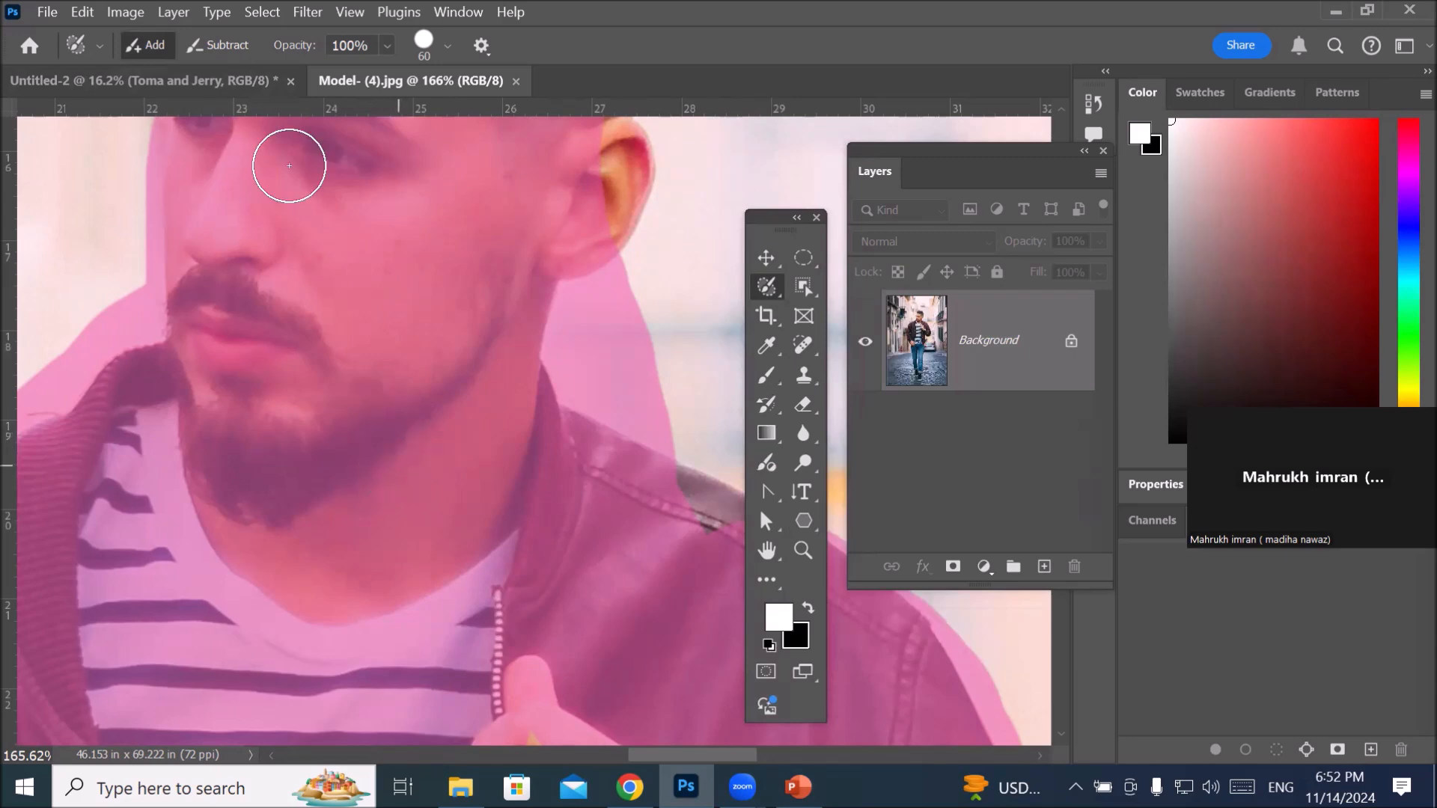
# Step: Subtract the excess background between the man's ear, neck and jacket shoulder from the brush selection
pyautogui.click(217, 45)
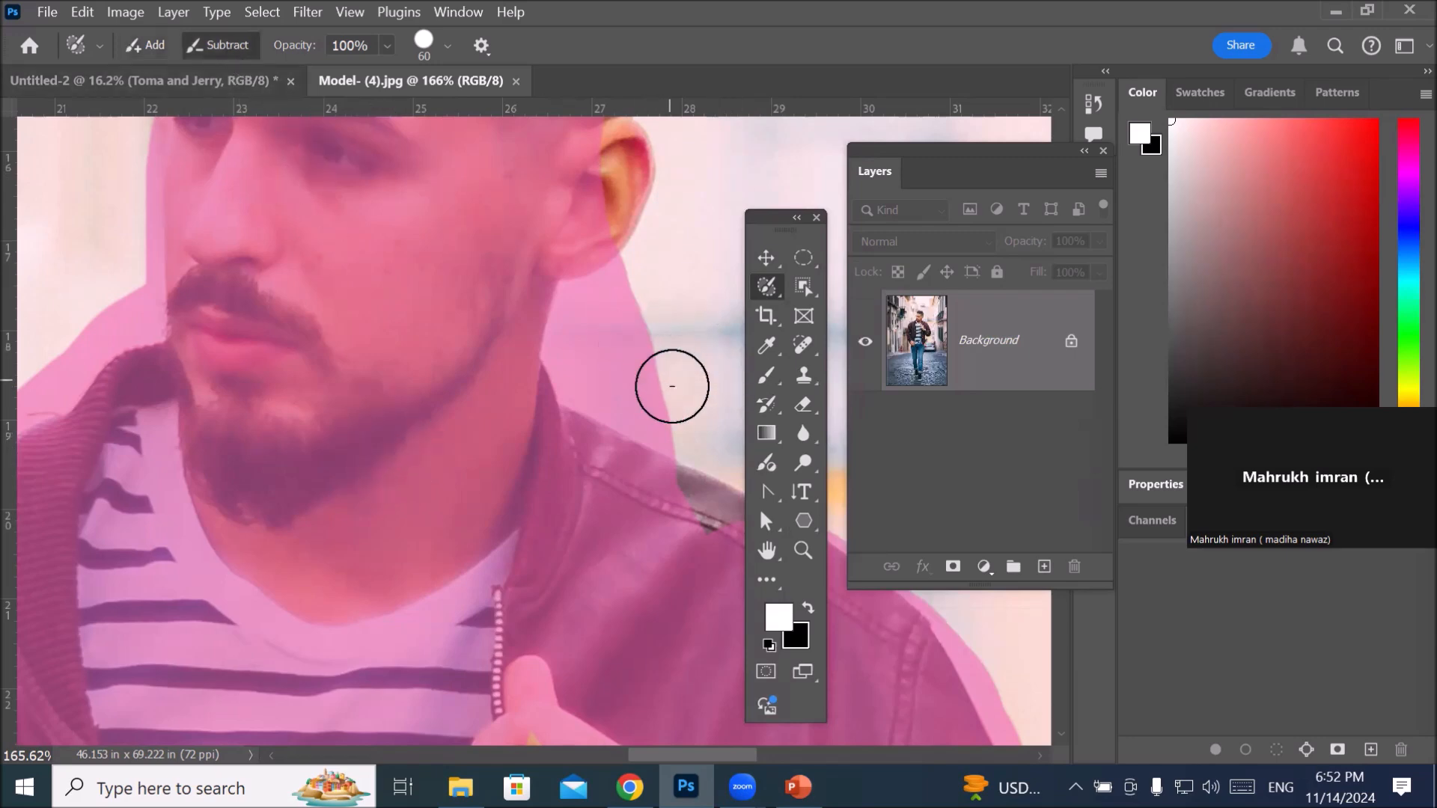
pyautogui.press('x')
pyautogui.moveTo(674, 404)
pyautogui.mouseDown()
pyautogui.moveTo(581, 362)
pyautogui.moveTo(581, 321)
pyautogui.moveTo(606, 295)
pyautogui.moveTo(642, 285)
pyautogui.moveTo(671, 344)
pyautogui.moveTo(653, 340)
pyautogui.mouseUp()
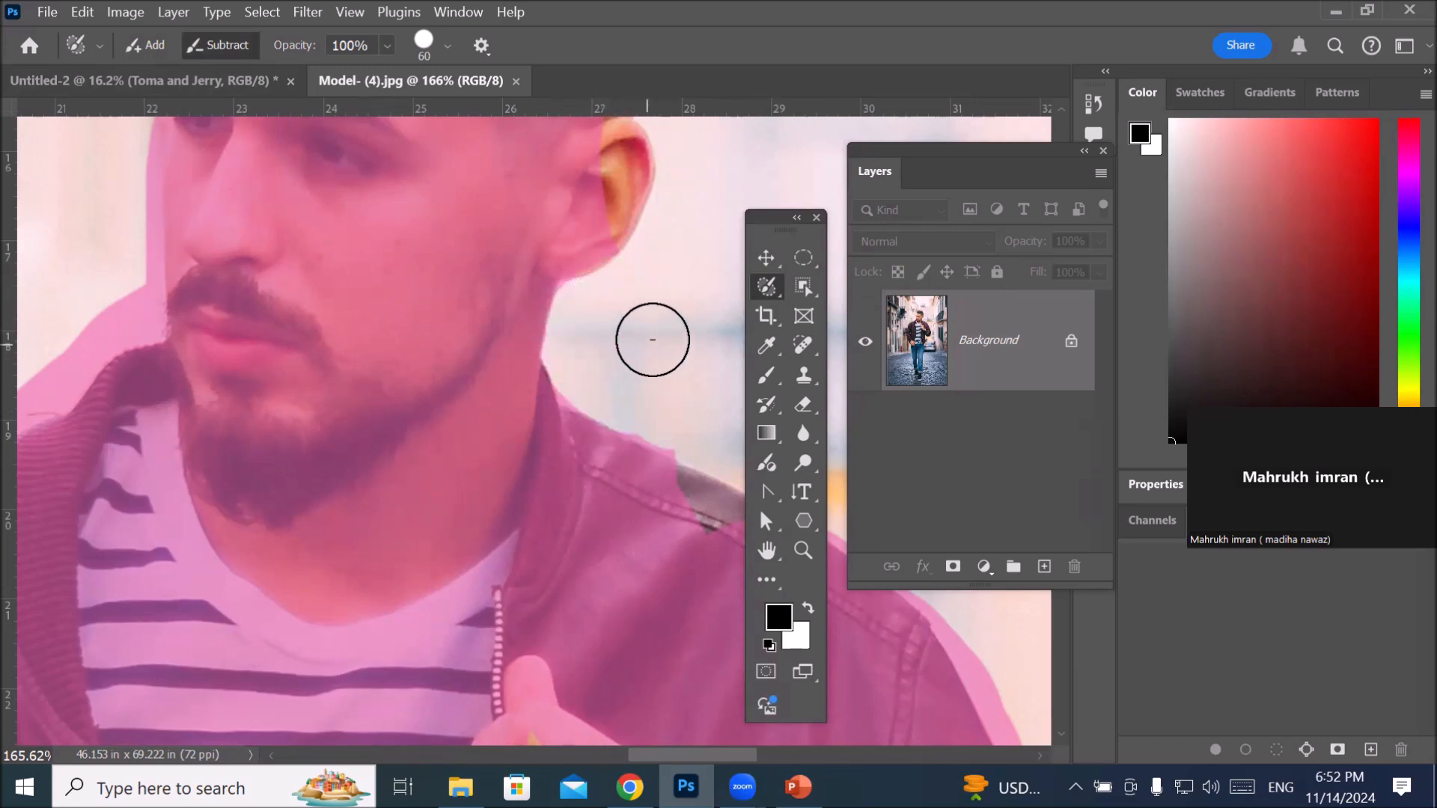
# Step: Add the man's unselected ear and the strip of short hair above it to the brush selection
pyautogui.scroll(-3, 683, 134)
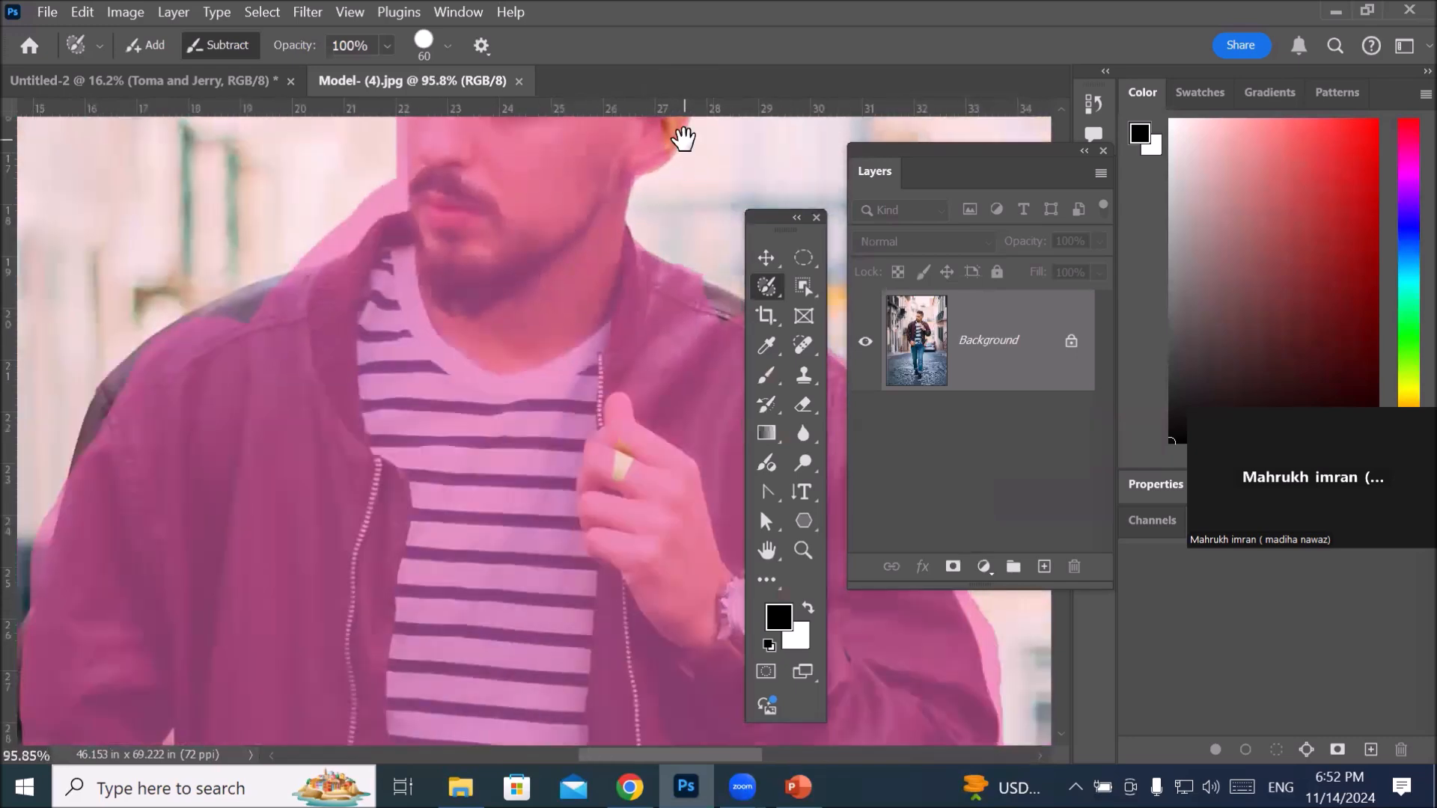
pyautogui.moveTo(684, 137); pyautogui.dragTo(559, 436)
pyautogui.scroll(4, 581, 375)
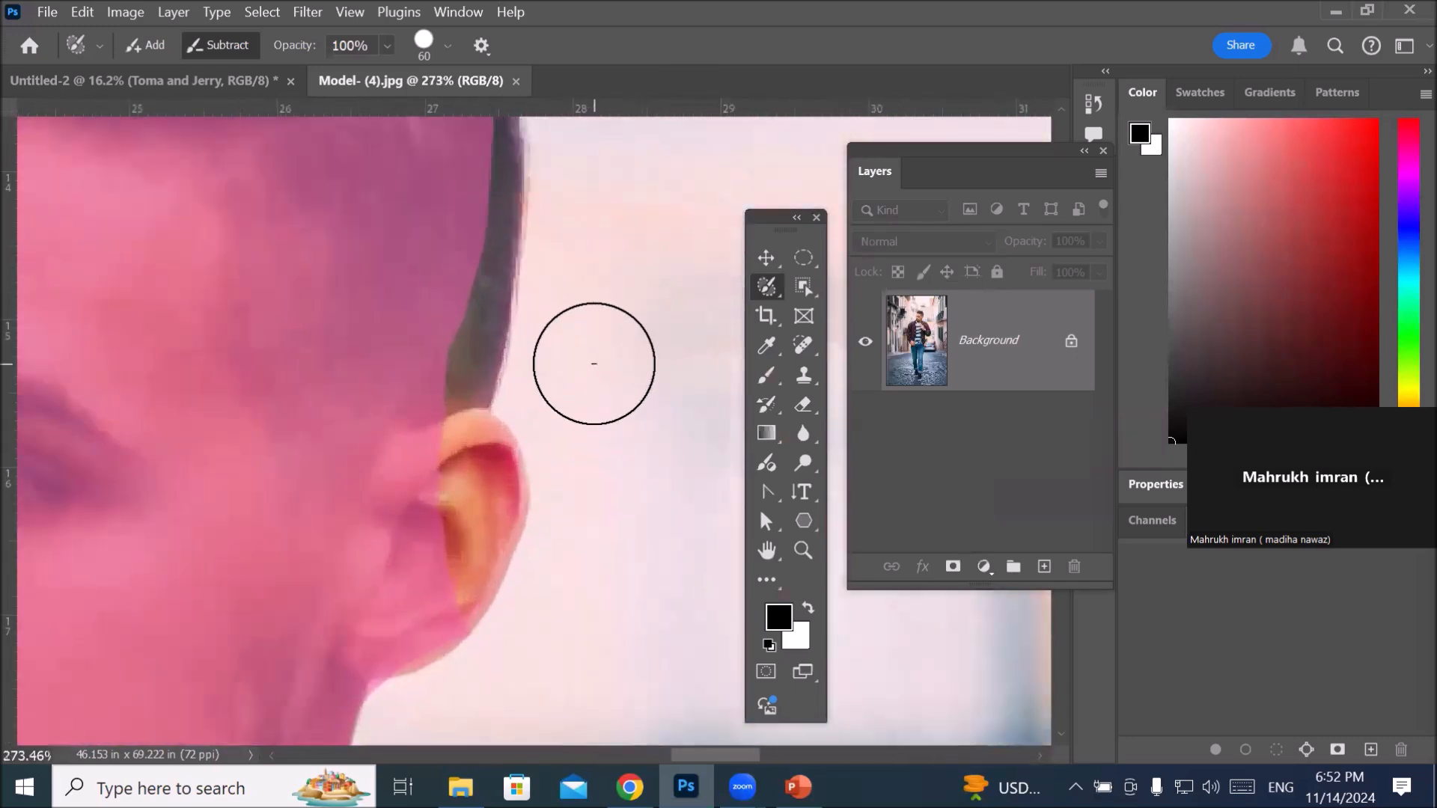
pyautogui.click(145, 45)
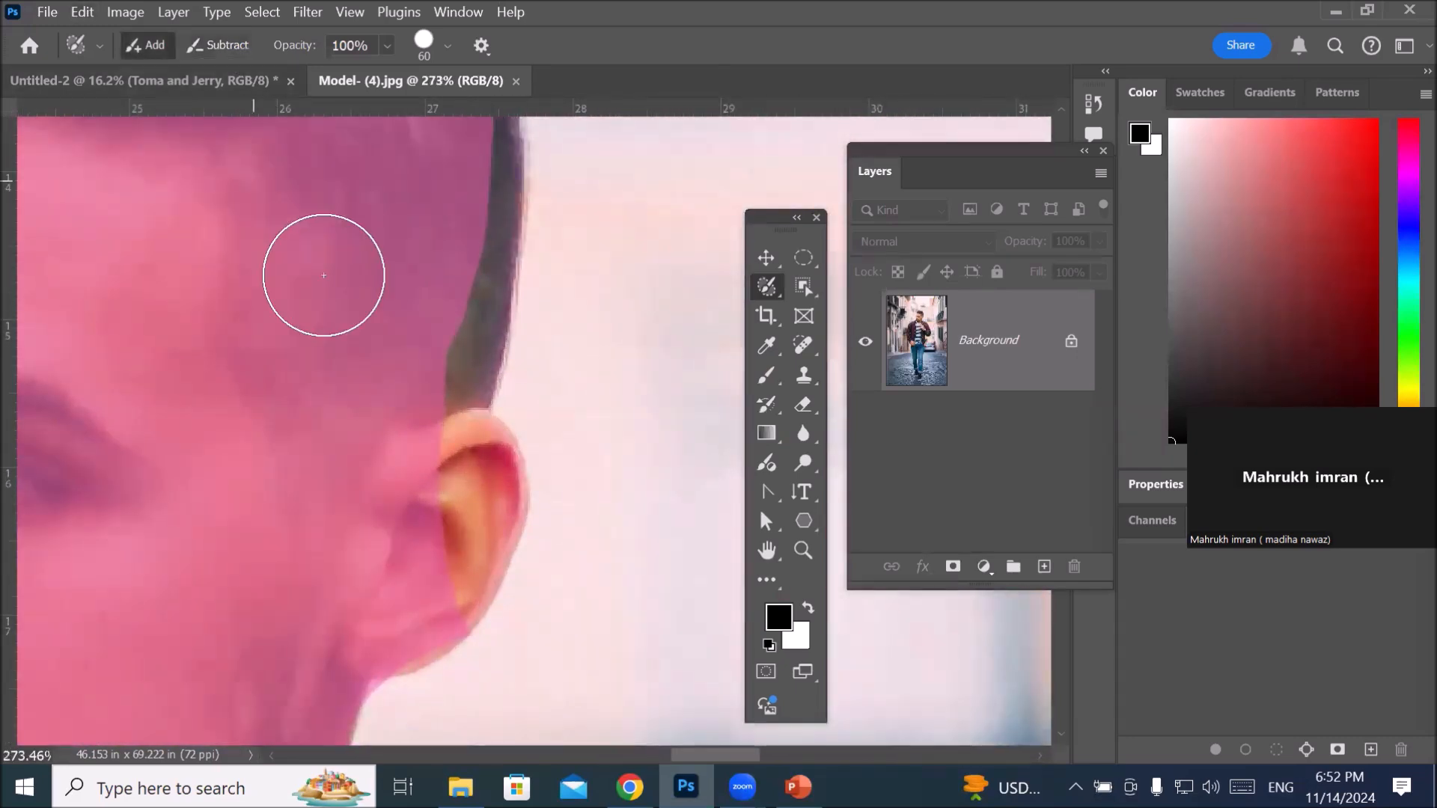
pyautogui.moveTo(411, 417)
pyautogui.mouseDown()
pyautogui.moveTo(458, 518)
pyautogui.moveTo(444, 561)
pyautogui.moveTo(465, 494)
pyautogui.moveTo(424, 375)
pyautogui.moveTo(456, 295)
pyautogui.moveTo(468, 154)
pyautogui.moveTo(465, 434)
pyautogui.mouseUp()
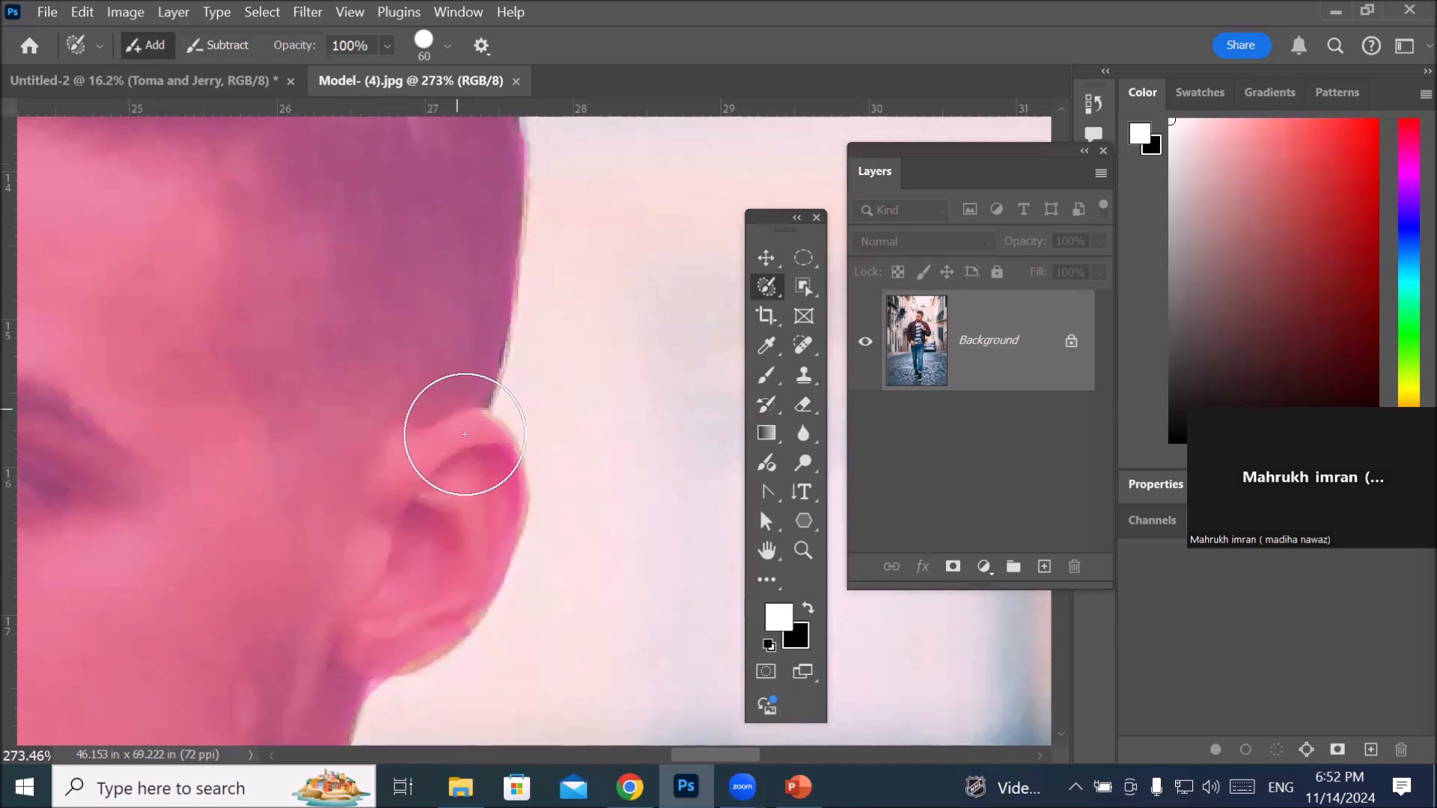
# Step: Paint the unselected edge of the man's front hair and forehead into the brush selection
pyautogui.press('space')
pyautogui.moveTo(356, 465)
pyautogui.mouseDown()
pyautogui.moveTo(616, 507)
pyautogui.moveTo(806, 490)
pyautogui.mouseUp()
pyautogui.moveTo(279, 456)
pyautogui.mouseDown()
pyautogui.moveTo(206, 698)
pyautogui.moveTo(446, 401)
pyautogui.moveTo(452, 539)
pyautogui.moveTo(636, 674)
pyautogui.moveTo(297, 461)
pyautogui.moveTo(192, 289)
pyautogui.mouseUp()
pyautogui.moveTo(323, 176)
pyautogui.mouseDown()
pyautogui.moveTo(302, 204)
pyautogui.moveTo(328, 372)
pyautogui.moveTo(285, 525)
pyautogui.moveTo(309, 427)
pyautogui.moveTo(301, 461)
pyautogui.mouseUp()
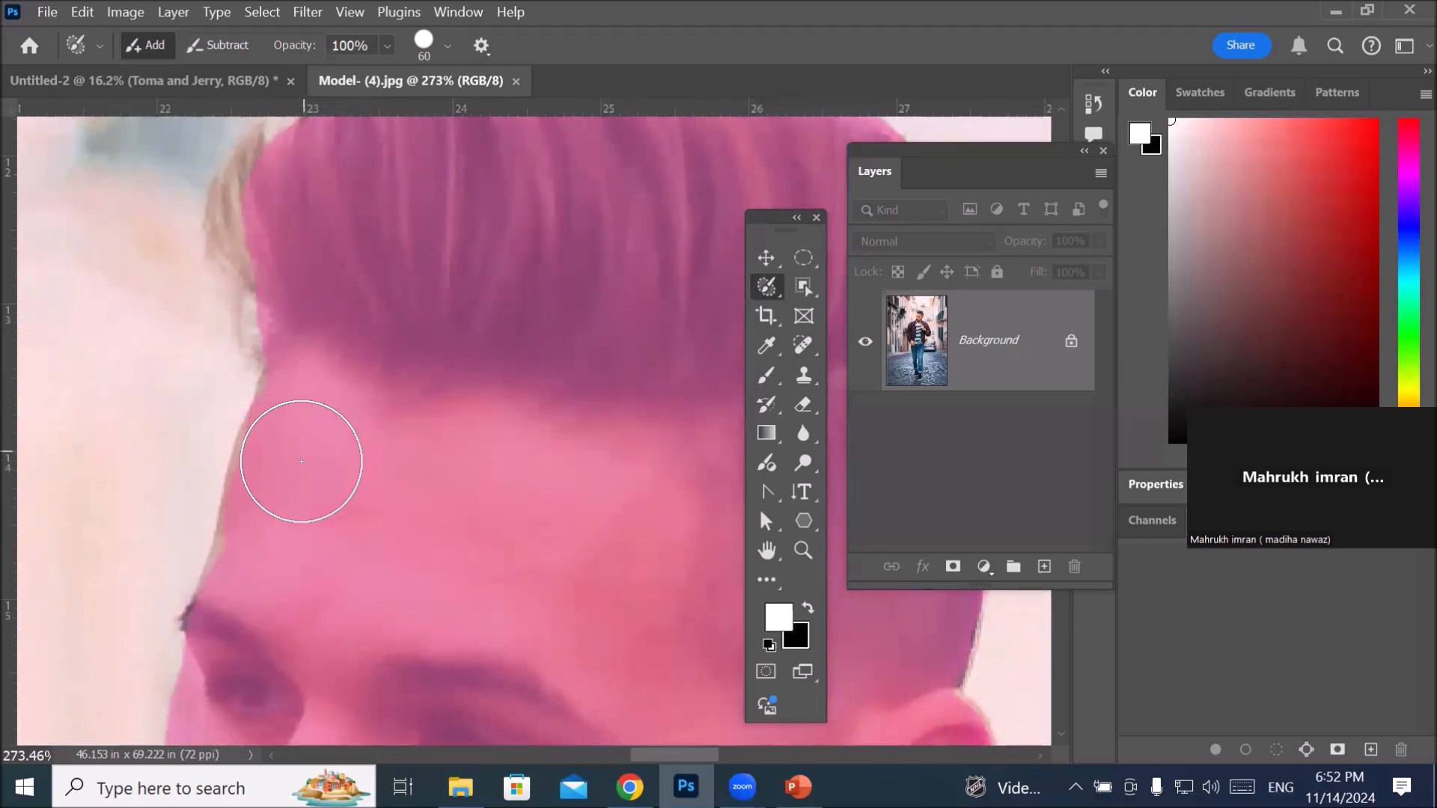
# Step: Subtract the excess background in front of the man's face and above his jacket collar from the brush selection
pyautogui.moveTo(366, 530)
pyautogui.mouseDown()
pyautogui.moveTo(501, 69)
pyautogui.moveTo(449, 154)
pyautogui.moveTo(500, 63)
pyautogui.mouseUp()
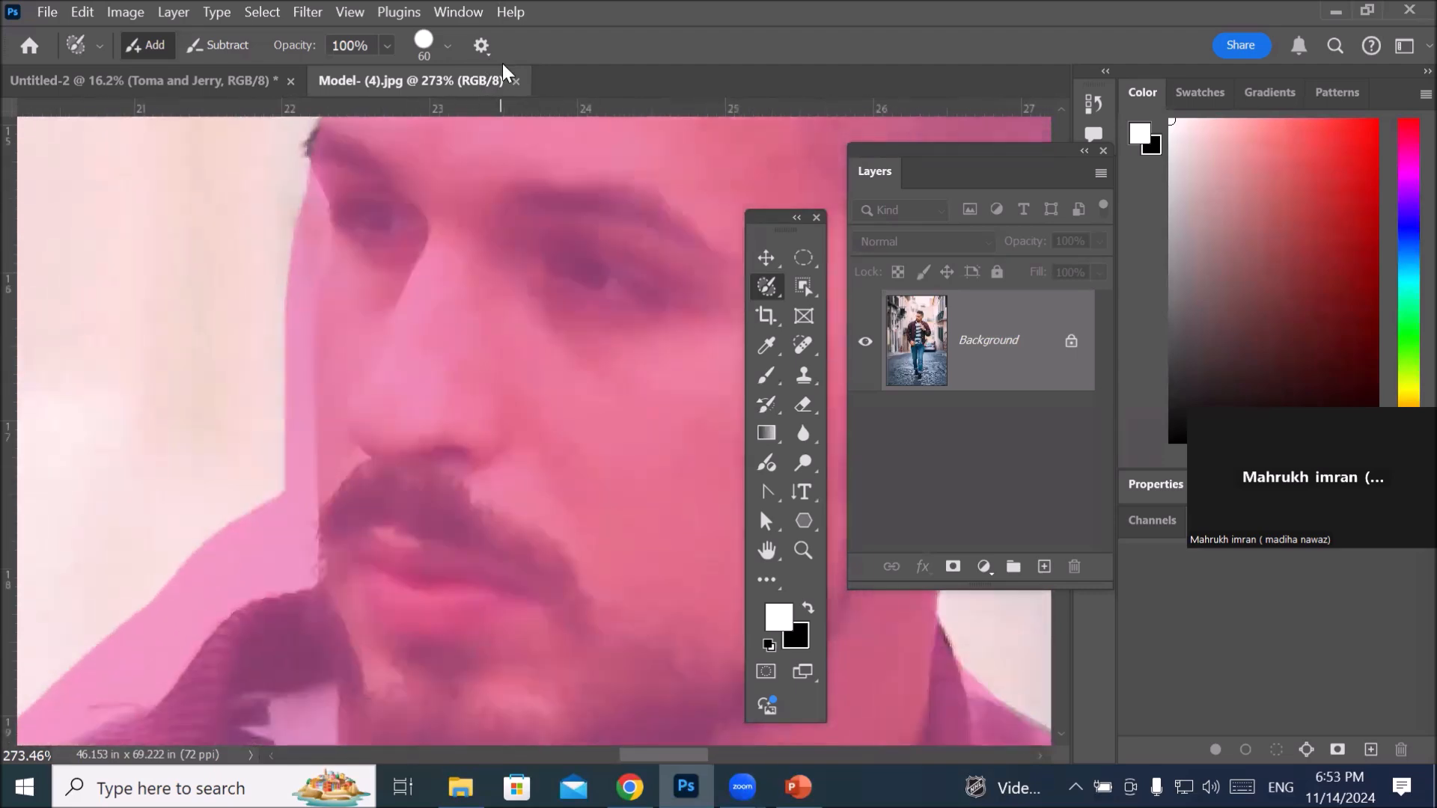
pyautogui.click(237, 46)
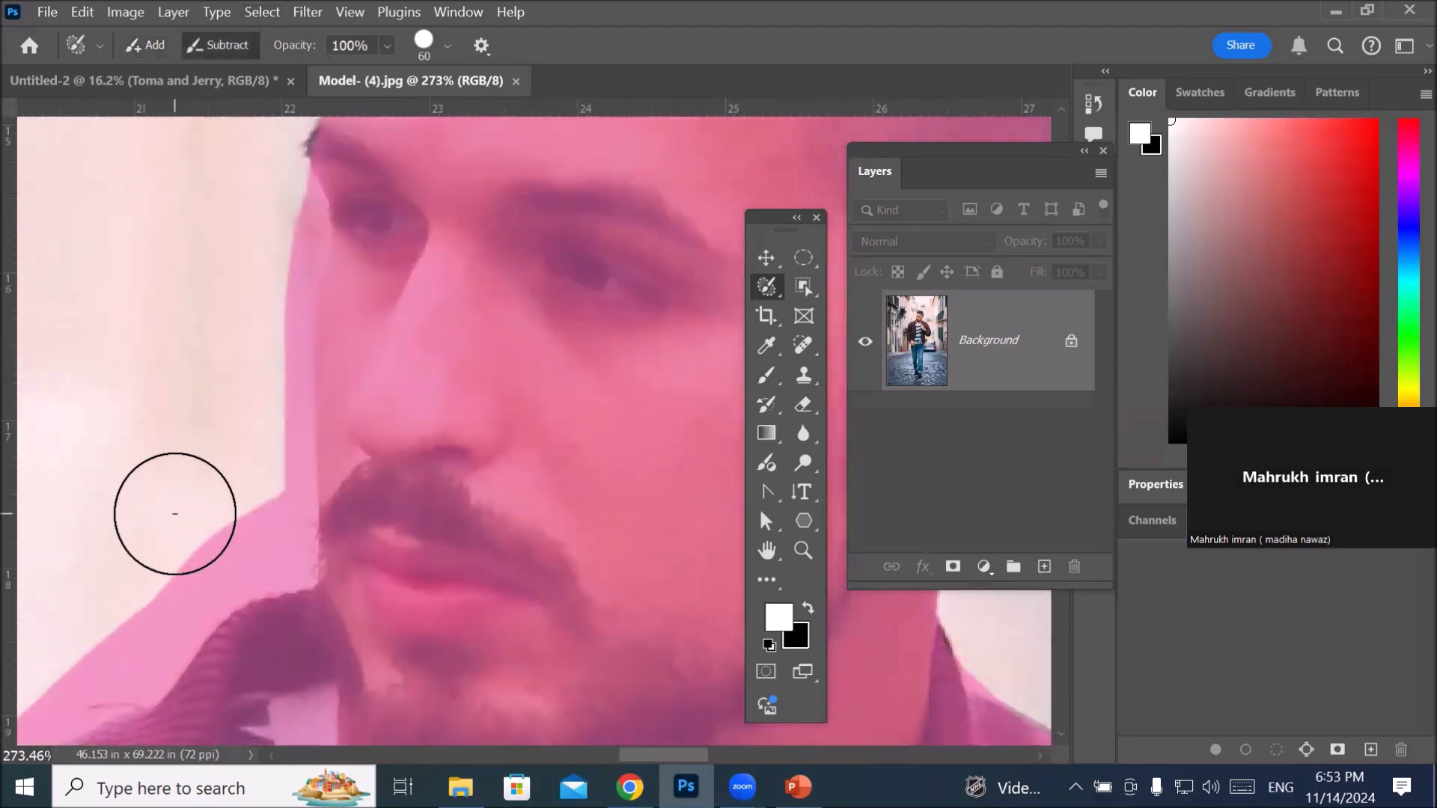
pyautogui.press('x')
pyautogui.moveTo(198, 545)
pyautogui.mouseDown()
pyautogui.moveTo(248, 503)
pyautogui.moveTo(228, 378)
pyautogui.moveTo(233, 251)
pyautogui.moveTo(251, 340)
pyautogui.moveTo(236, 528)
pyautogui.moveTo(231, 209)
pyautogui.moveTo(247, 222)
pyautogui.moveTo(244, 314)
pyautogui.moveTo(203, 428)
pyautogui.moveTo(185, 569)
pyautogui.moveTo(59, 673)
pyautogui.moveTo(96, 664)
pyautogui.moveTo(268, 530)
pyautogui.mouseUp()
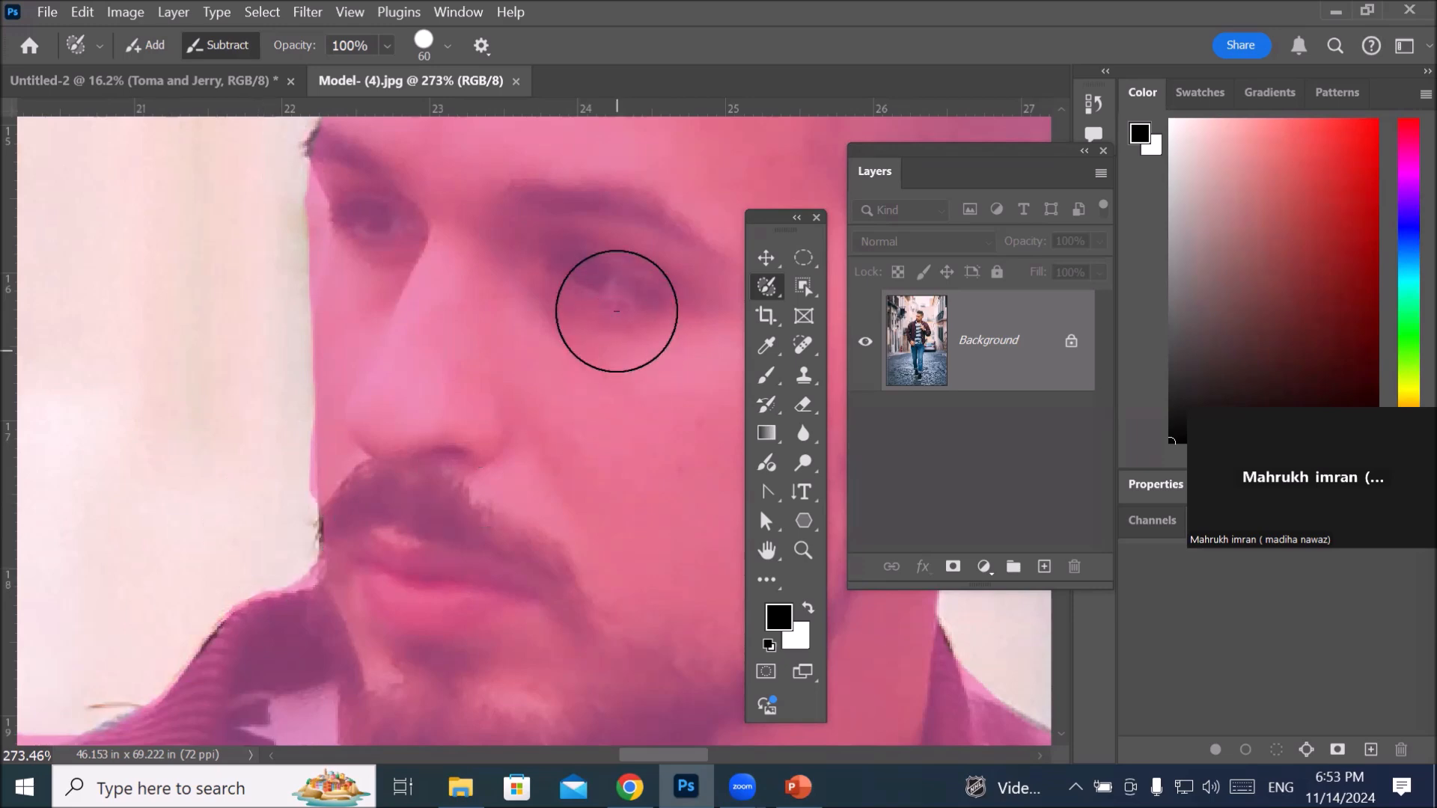
# Step: Paint the unselected shoulder of the jacket into the selection and check the man's whole selection outline
pyautogui.scroll(-5, 610, 300)
pyautogui.scroll(-2, 610, 300)
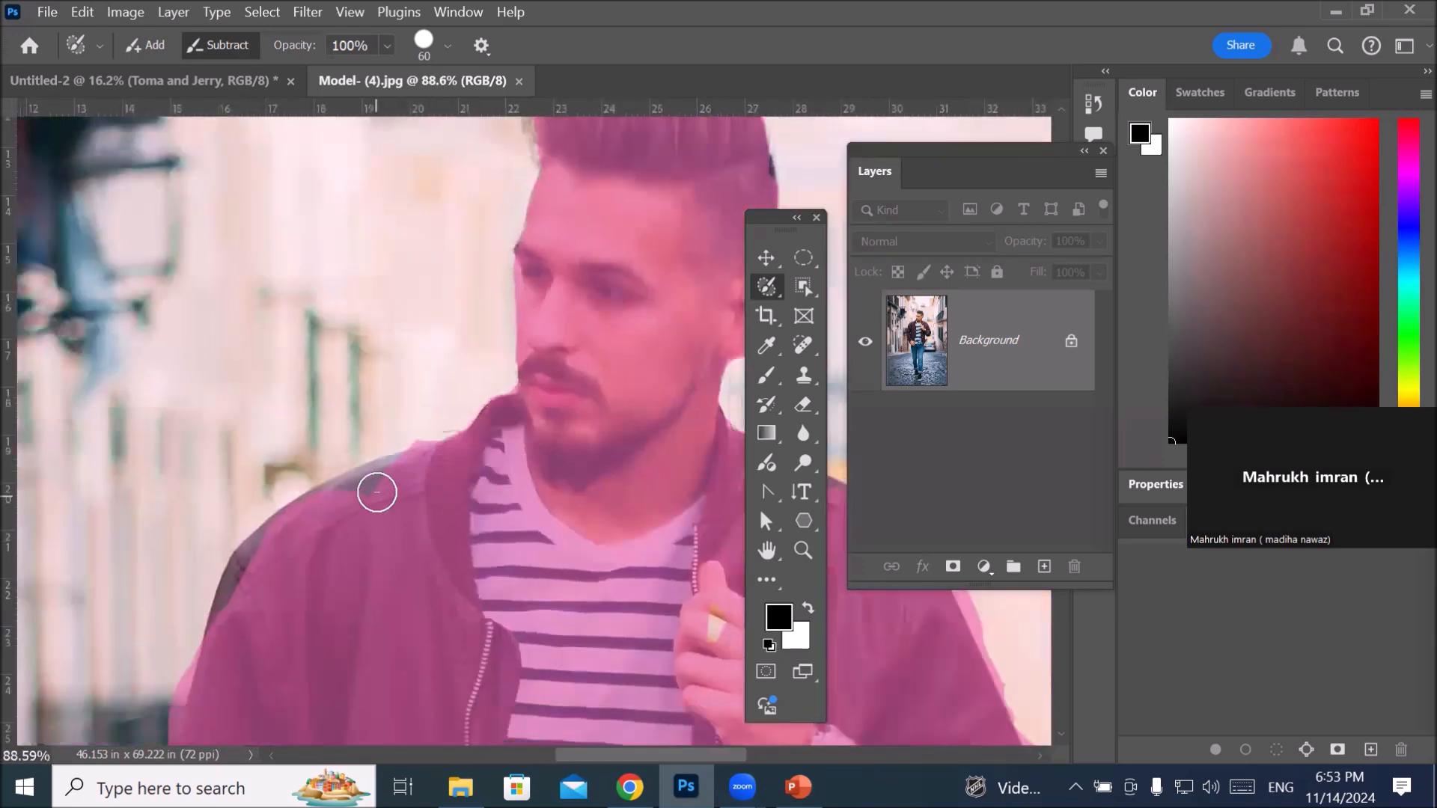
pyautogui.click(147, 45)
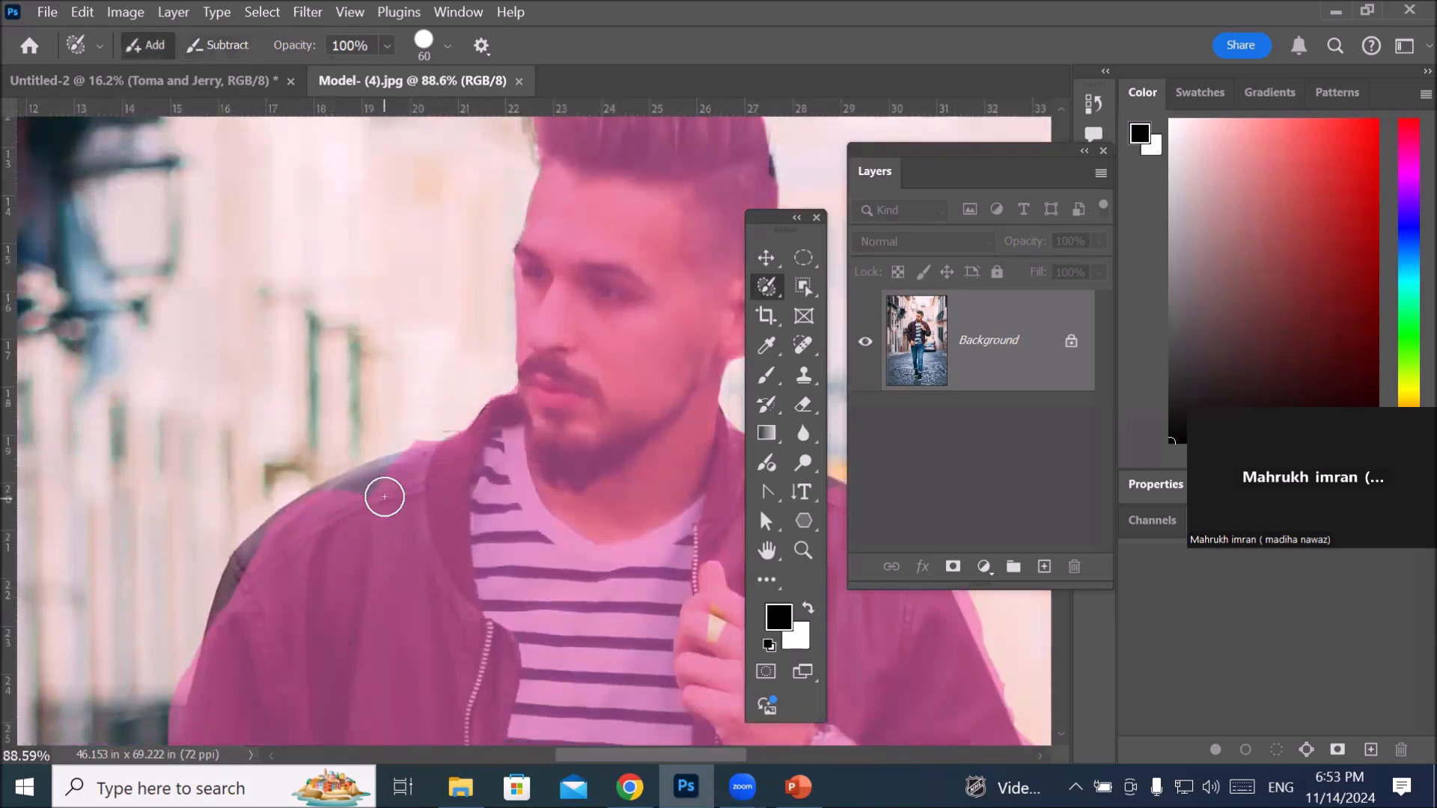
pyautogui.press('x')
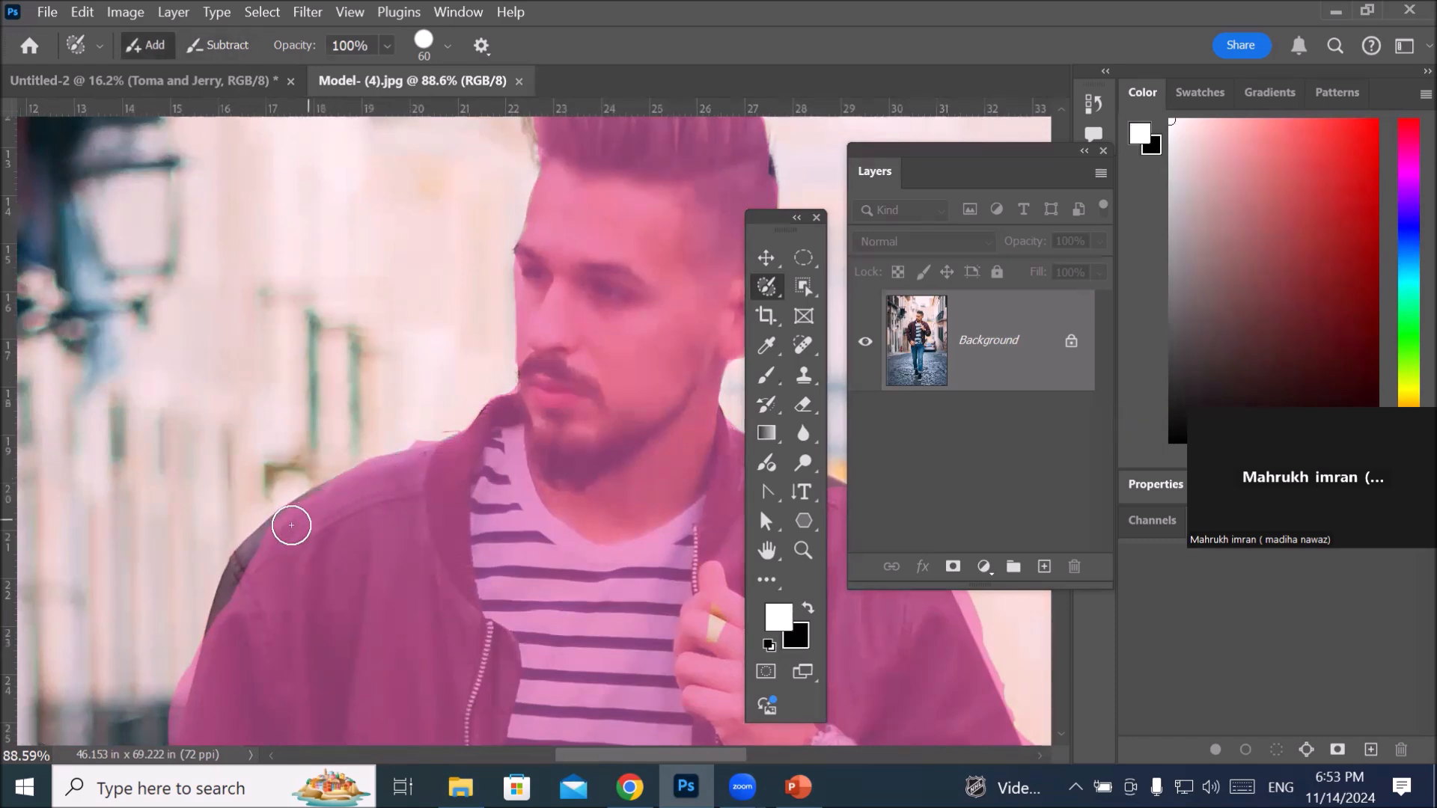
pyautogui.click(801, 261)
pyautogui.press('q')
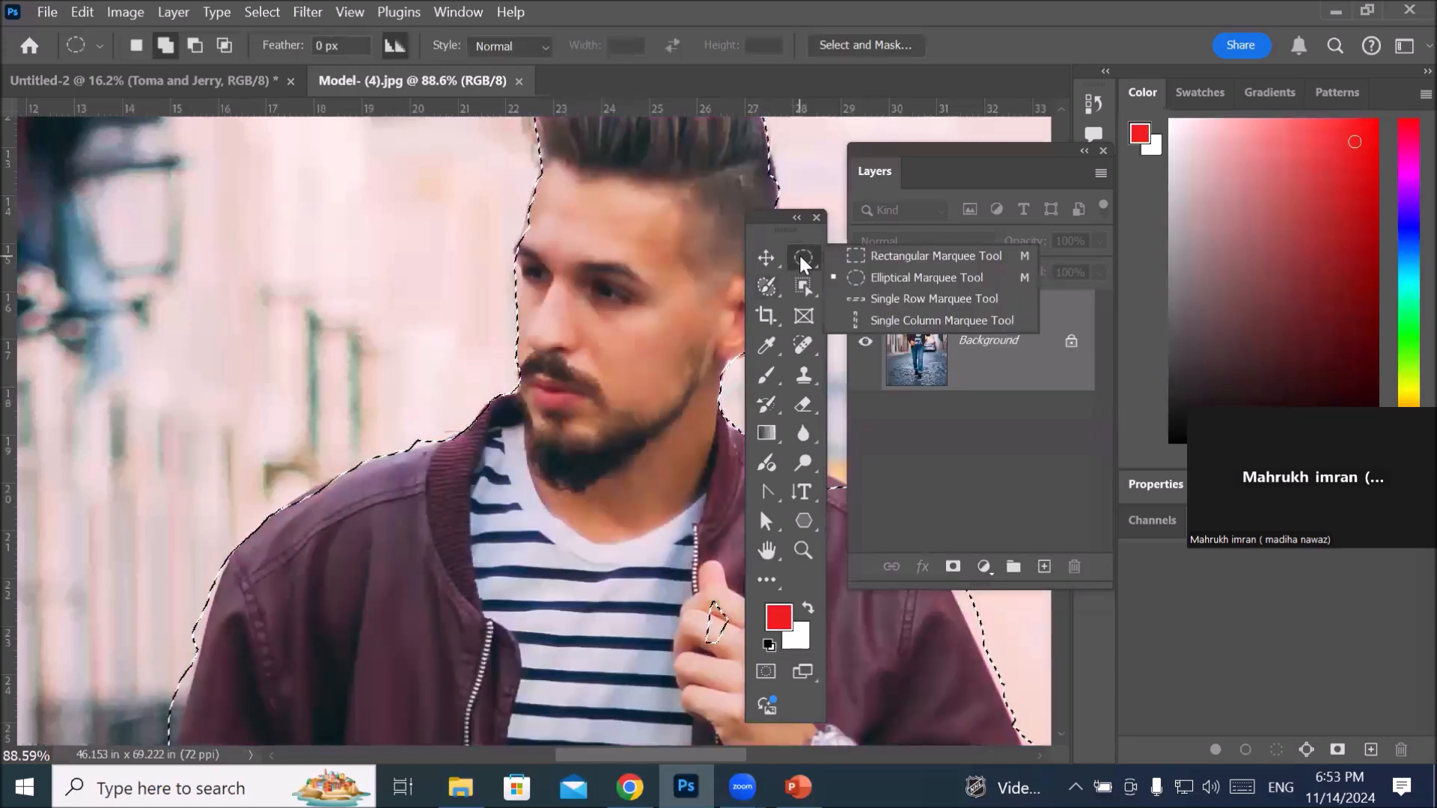
pyautogui.scroll(-4, 473, 330)
pyautogui.scroll(-4, 473, 330)
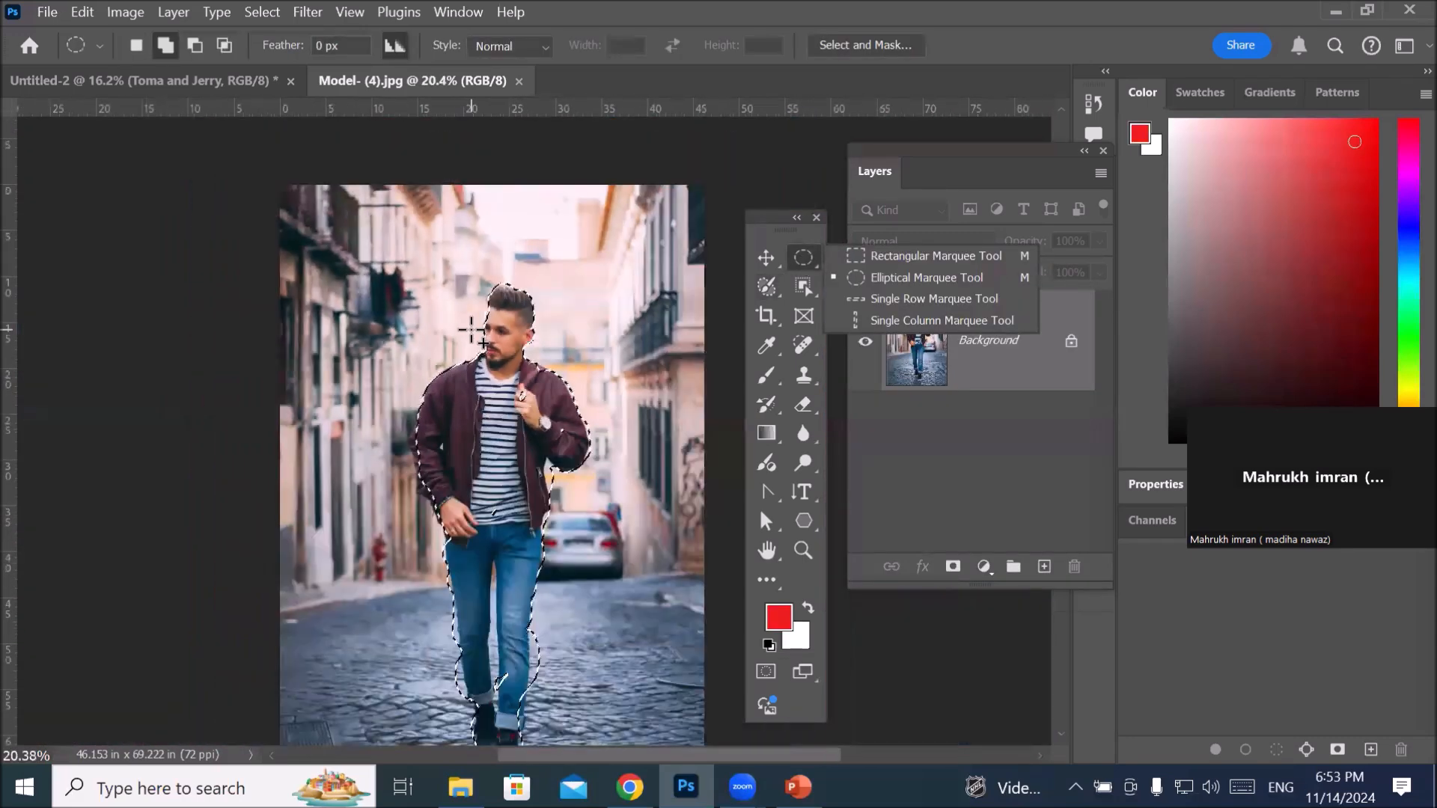
# Step: Try moving the selected man aside within the photo, then undo the move and clear the selection
pyautogui.click(765, 257)
pyautogui.moveTo(479, 479); pyautogui.dragTo(576, 464)
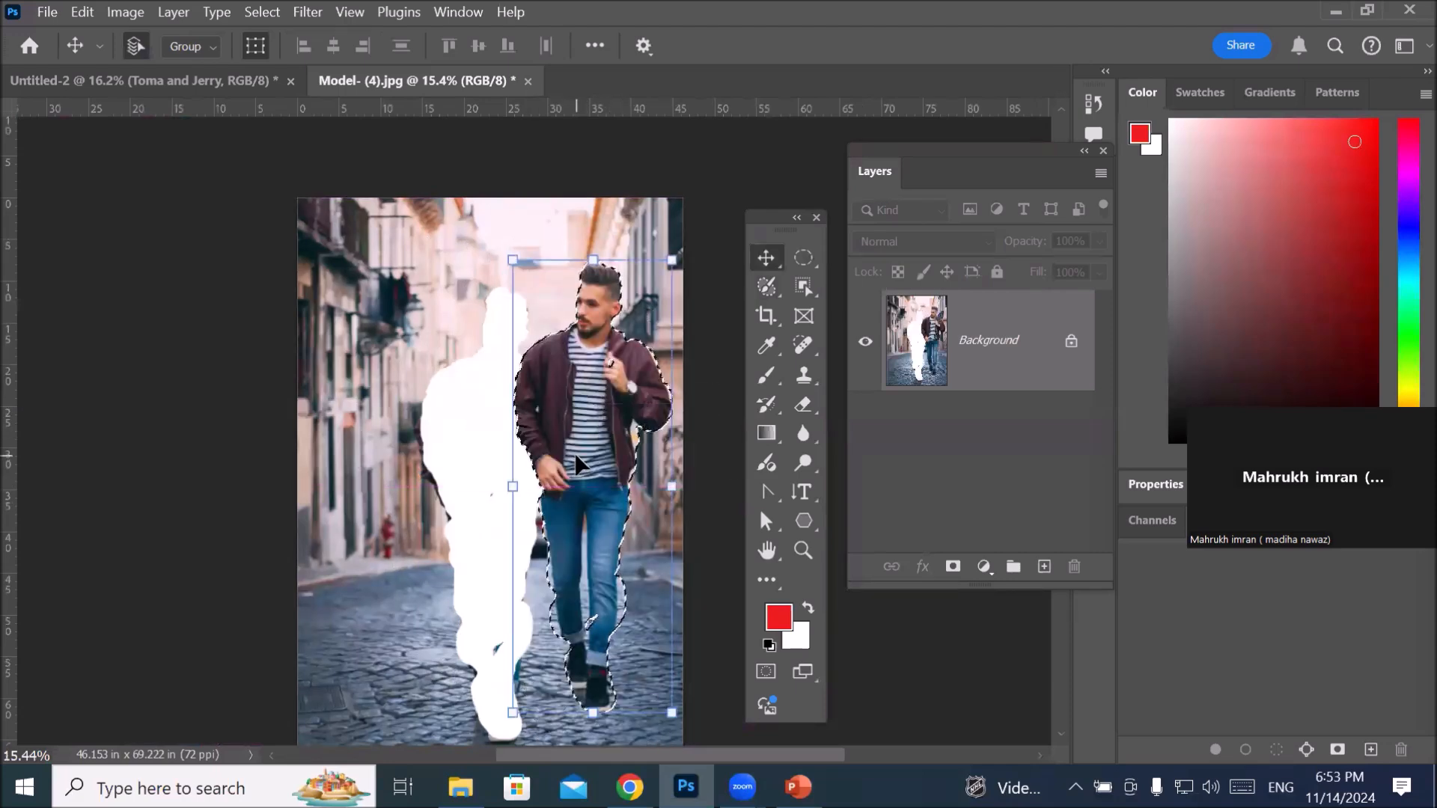
pyautogui.hotkey('ctrl', 'z')
pyautogui.hotkey('ctrl', 'd')
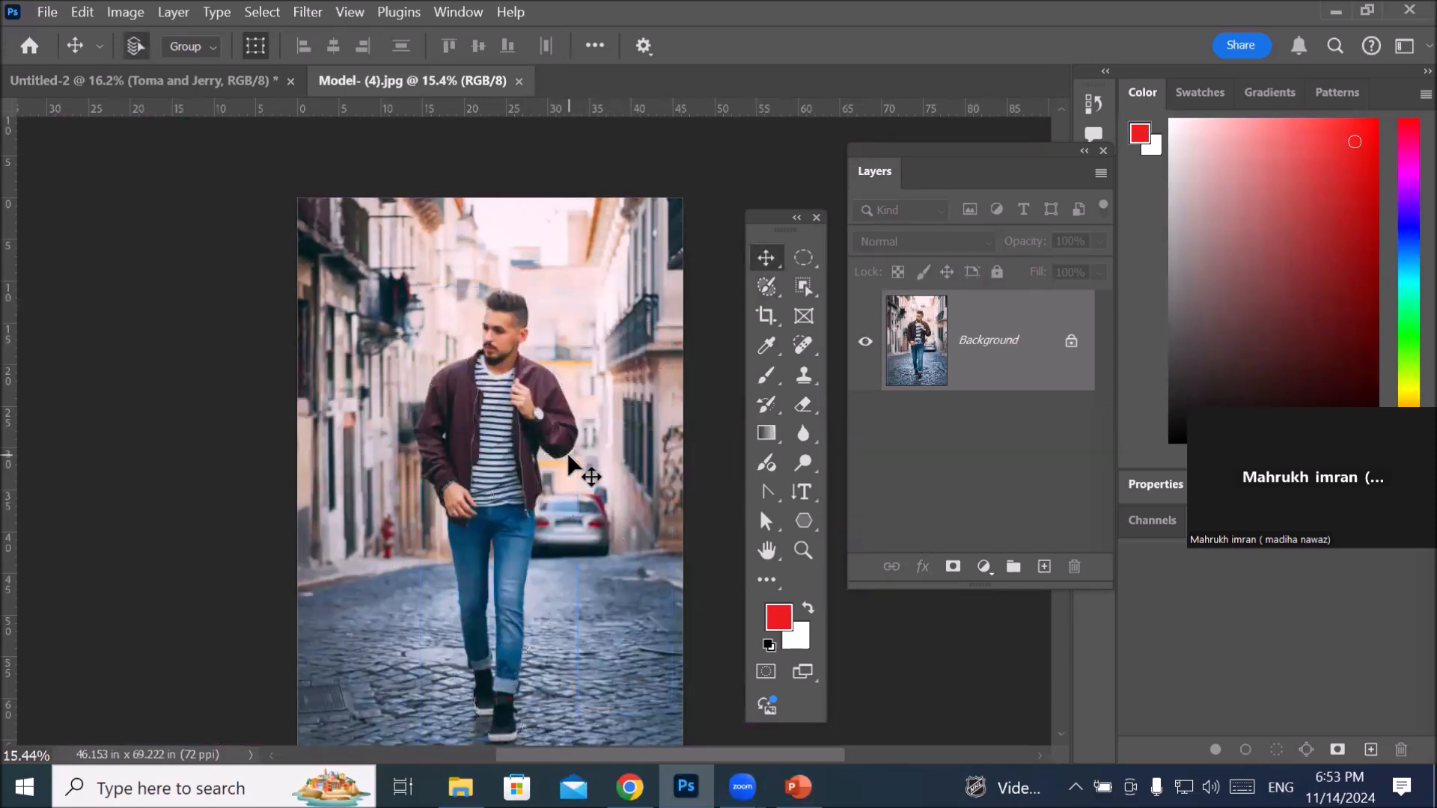
# Step: Activate the Selection Brush and move the floating tool palette to the other side of the photo
pyautogui.moveTo(764, 289); pyautogui.dragTo(765, 291)
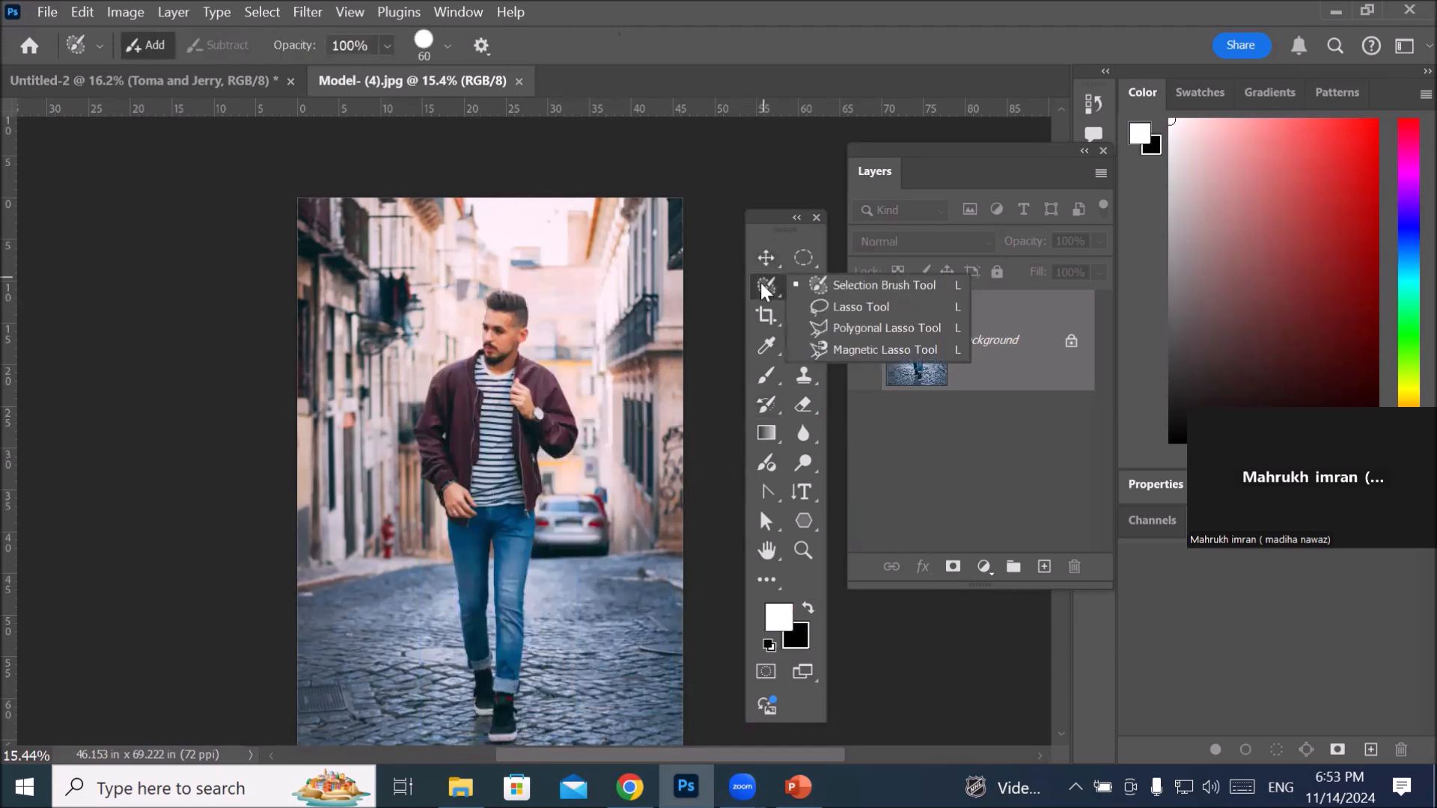
pyautogui.click(761, 284)
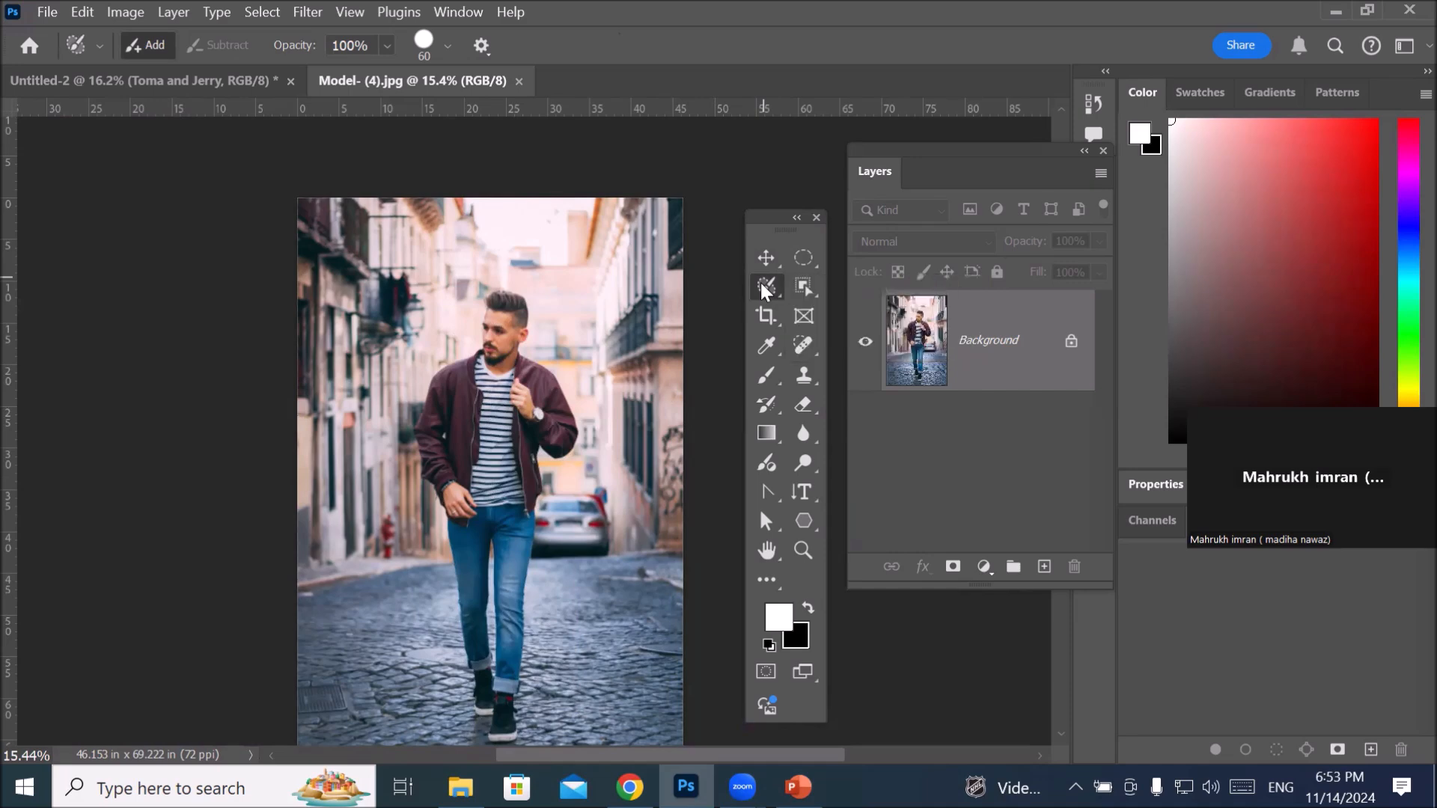
pyautogui.moveTo(768, 219); pyautogui.dragTo(192, 161)
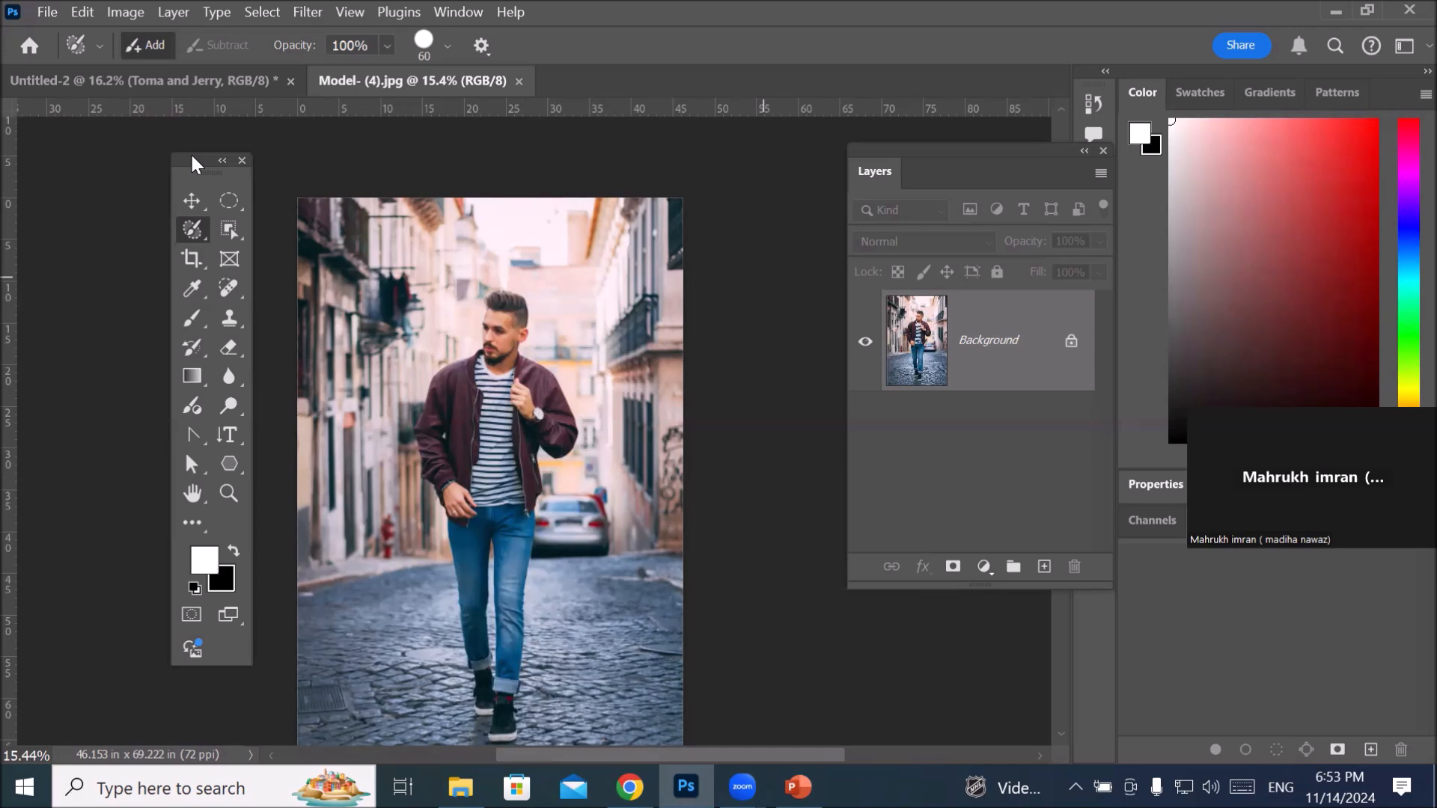
# Step: Select the whole man in the street photo with the Object Selection tool
pyautogui.click(247, 223)
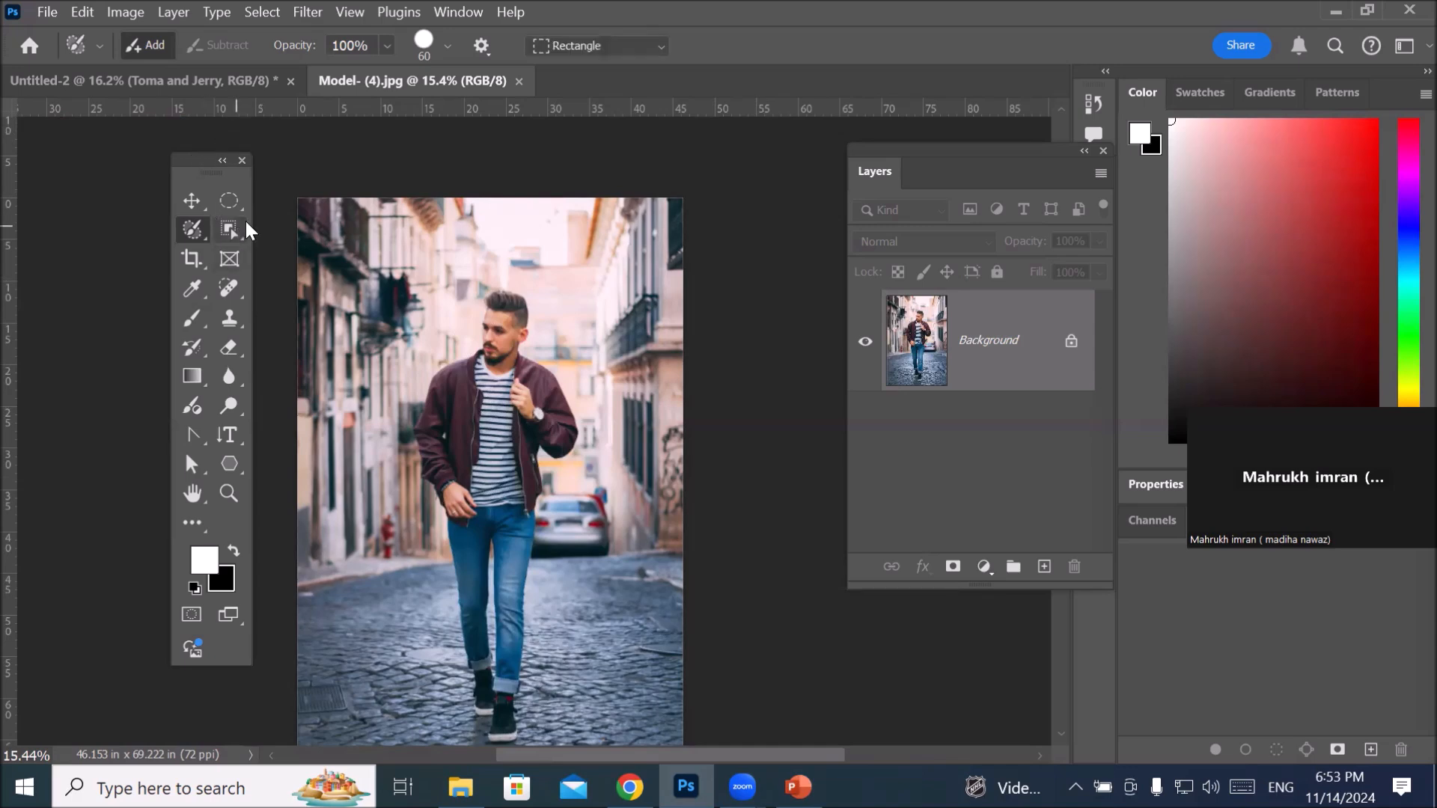
pyautogui.rightClick(229, 228)
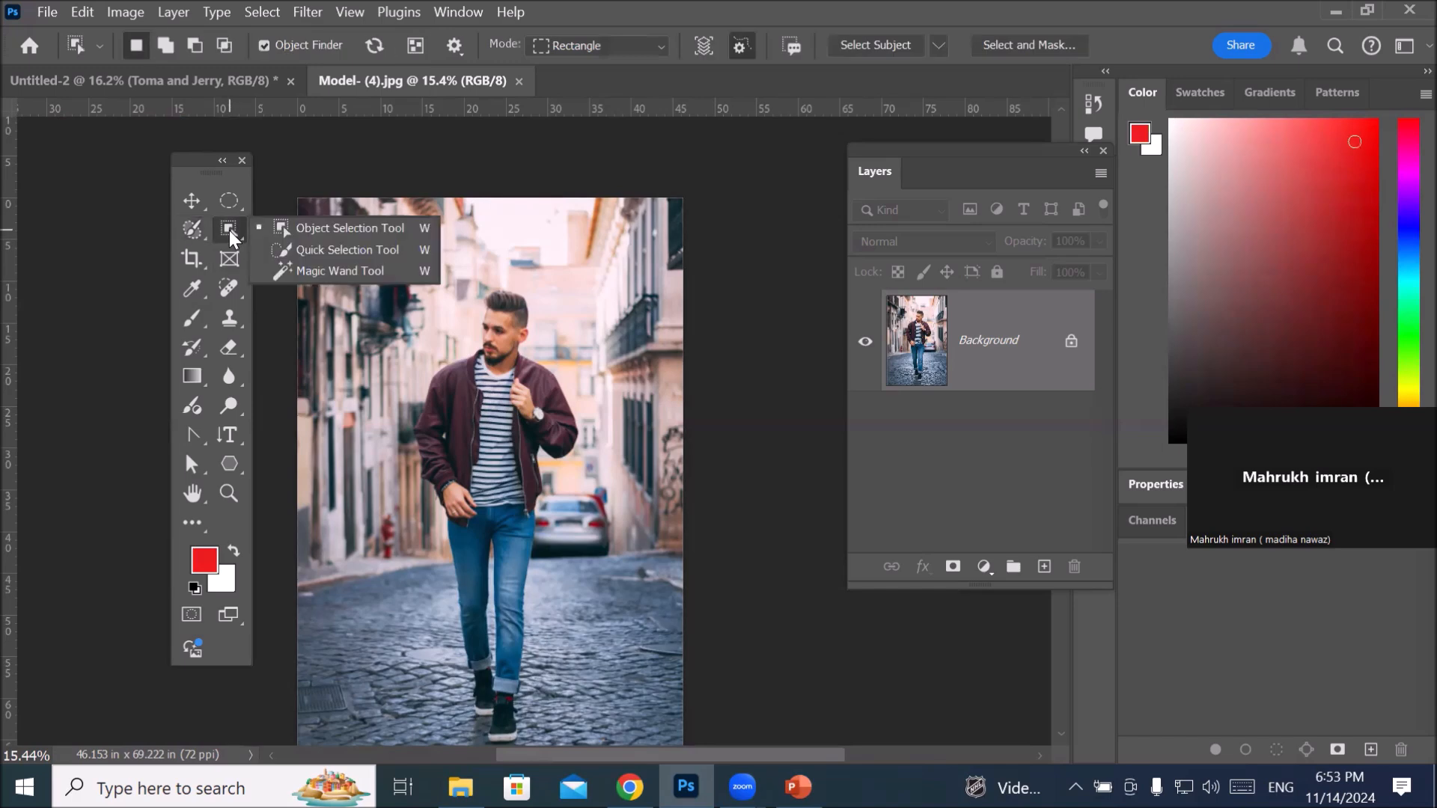
pyautogui.click(410, 223)
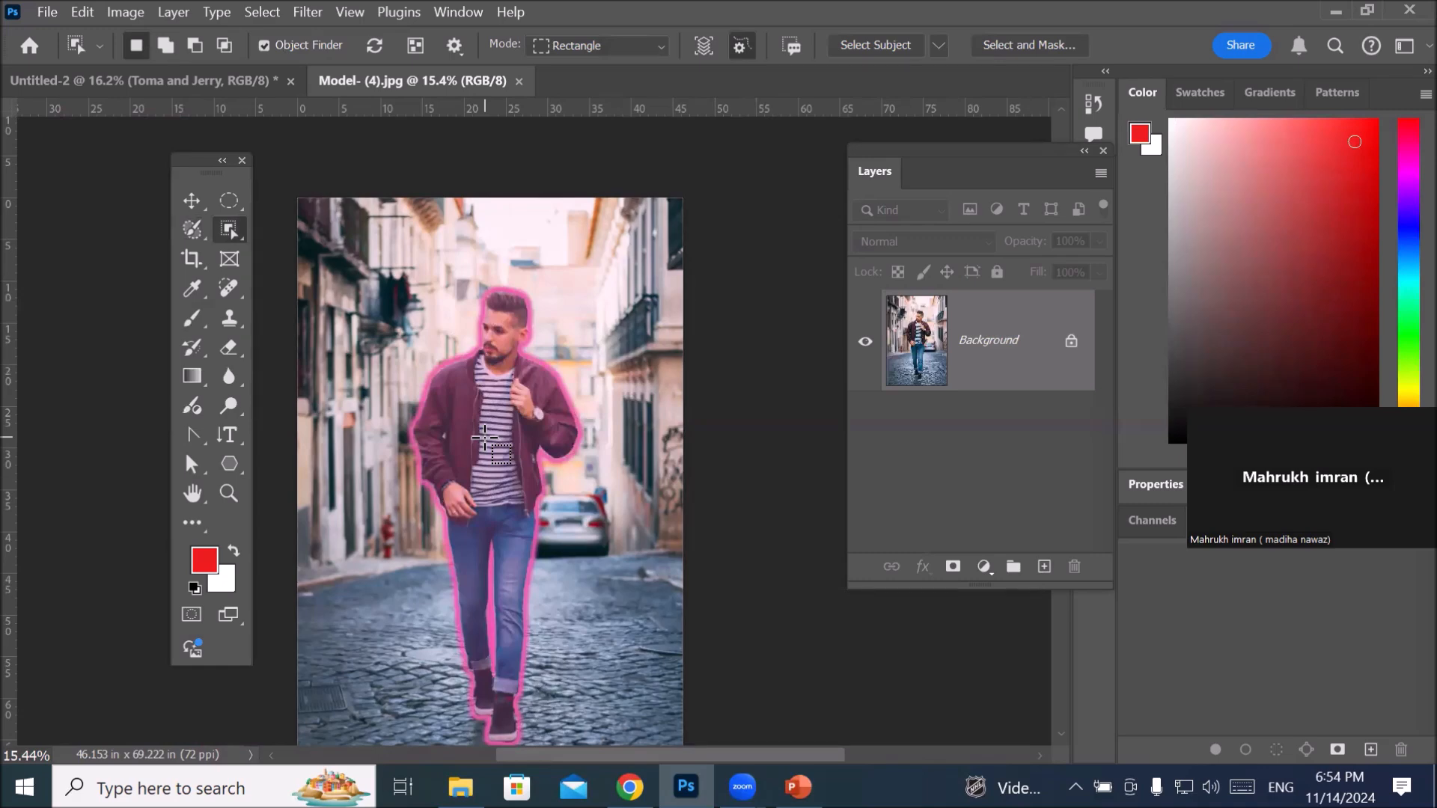
pyautogui.click(485, 438)
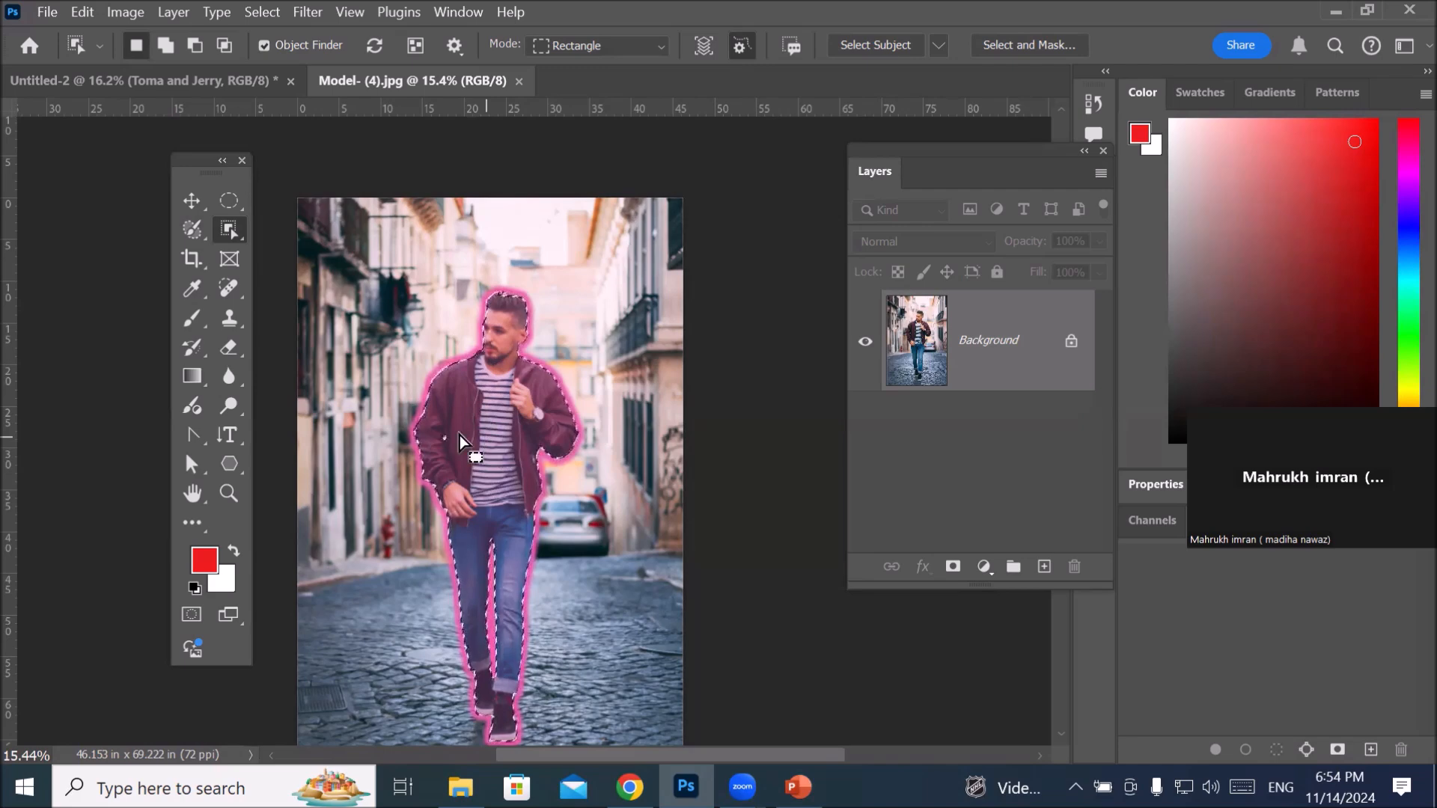
# Step: Bring the selected man into the Untitled-2 poster, scale him to about 50% width and 60% height, and place him between Tom and the title
pyautogui.click(193, 201)
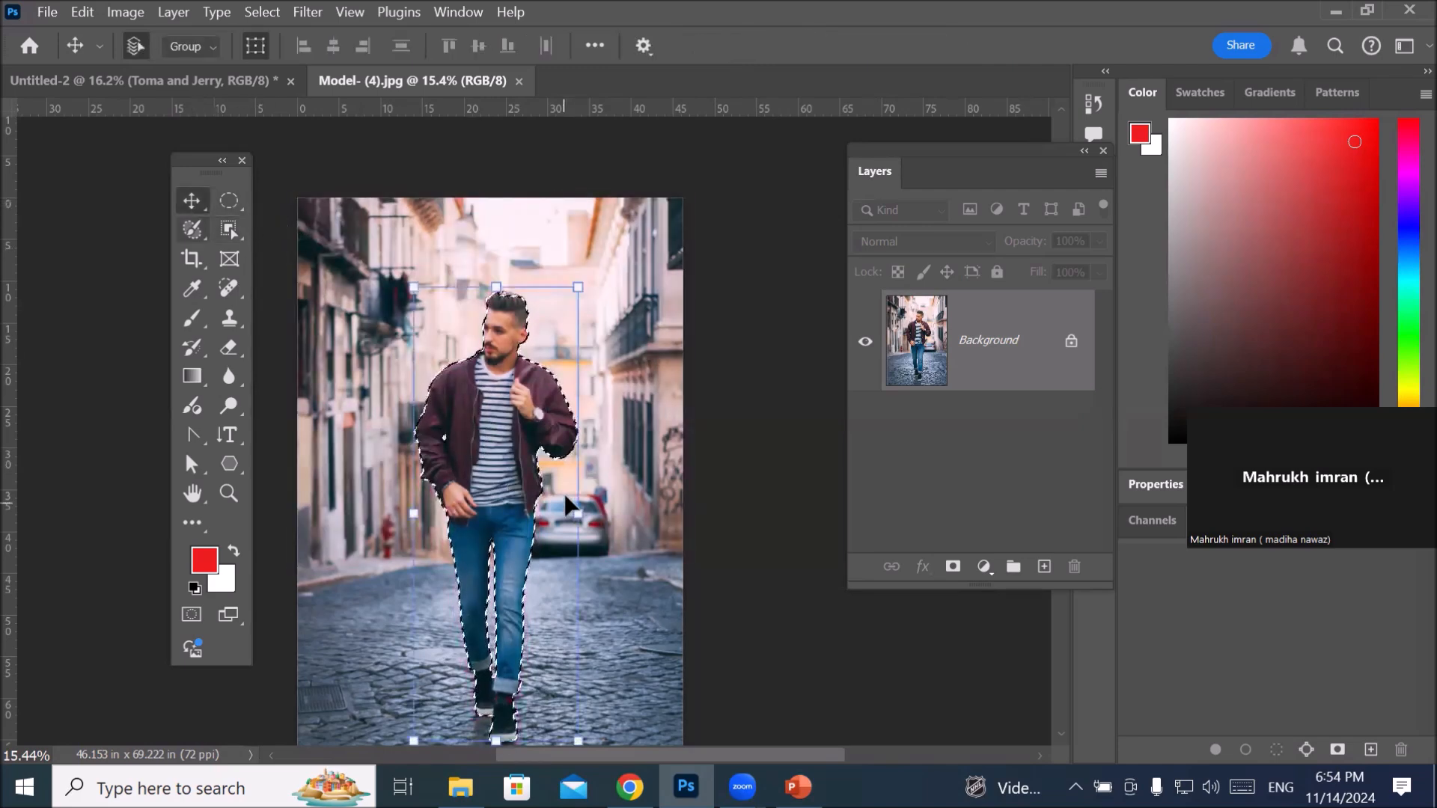
pyautogui.moveTo(474, 453); pyautogui.dragTo(362, 240)
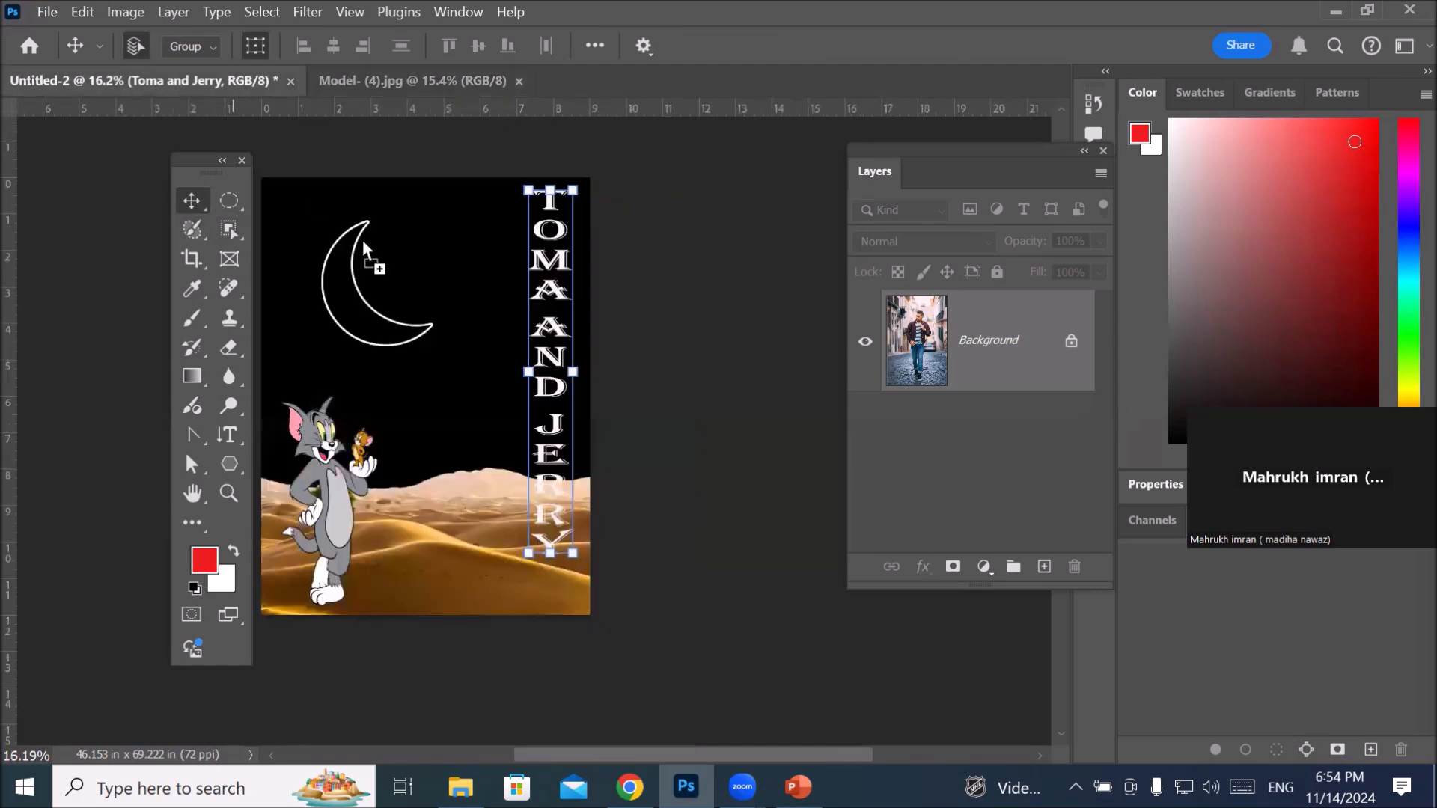
pyautogui.moveTo(451, 465); pyautogui.dragTo(449, 473)
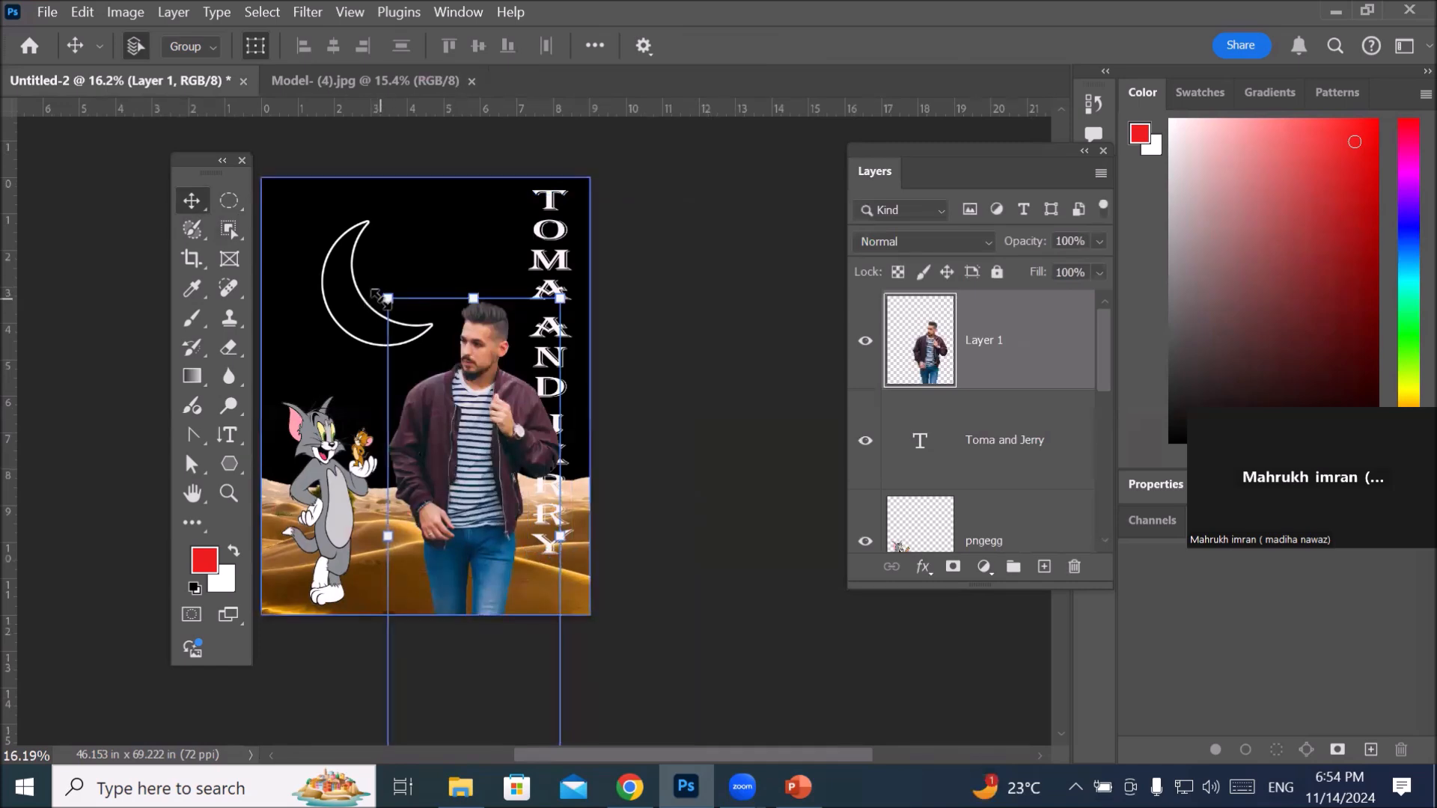
pyautogui.moveTo(388, 298); pyautogui.dragTo(470, 491)
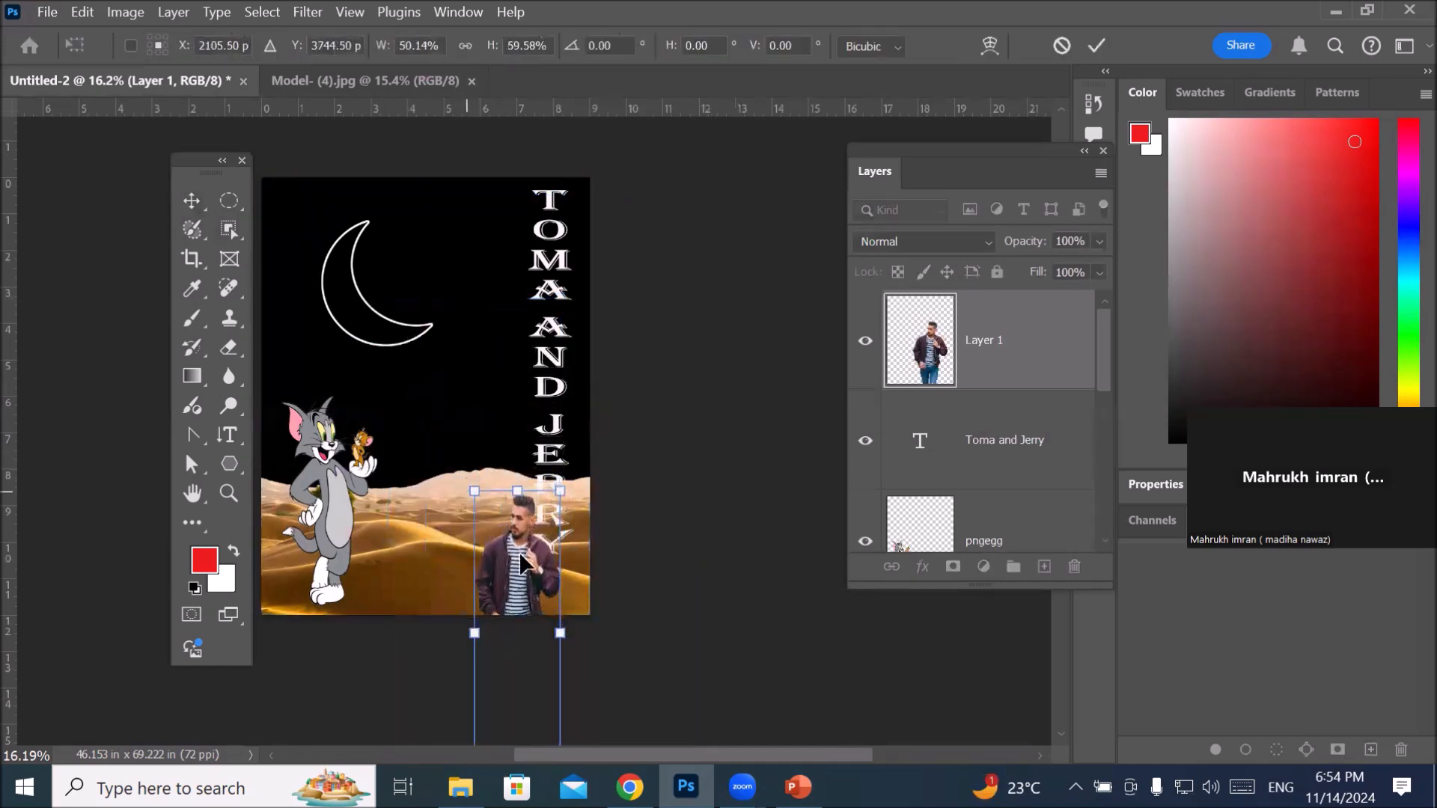
pyautogui.moveTo(530, 580); pyautogui.dragTo(461, 420)
# Step: Examine the edges of the man's cutout around the shoes, legs, jacket sleeve and hair
pyautogui.scroll(3, 470, 554)
pyautogui.scroll(3, 461, 595)
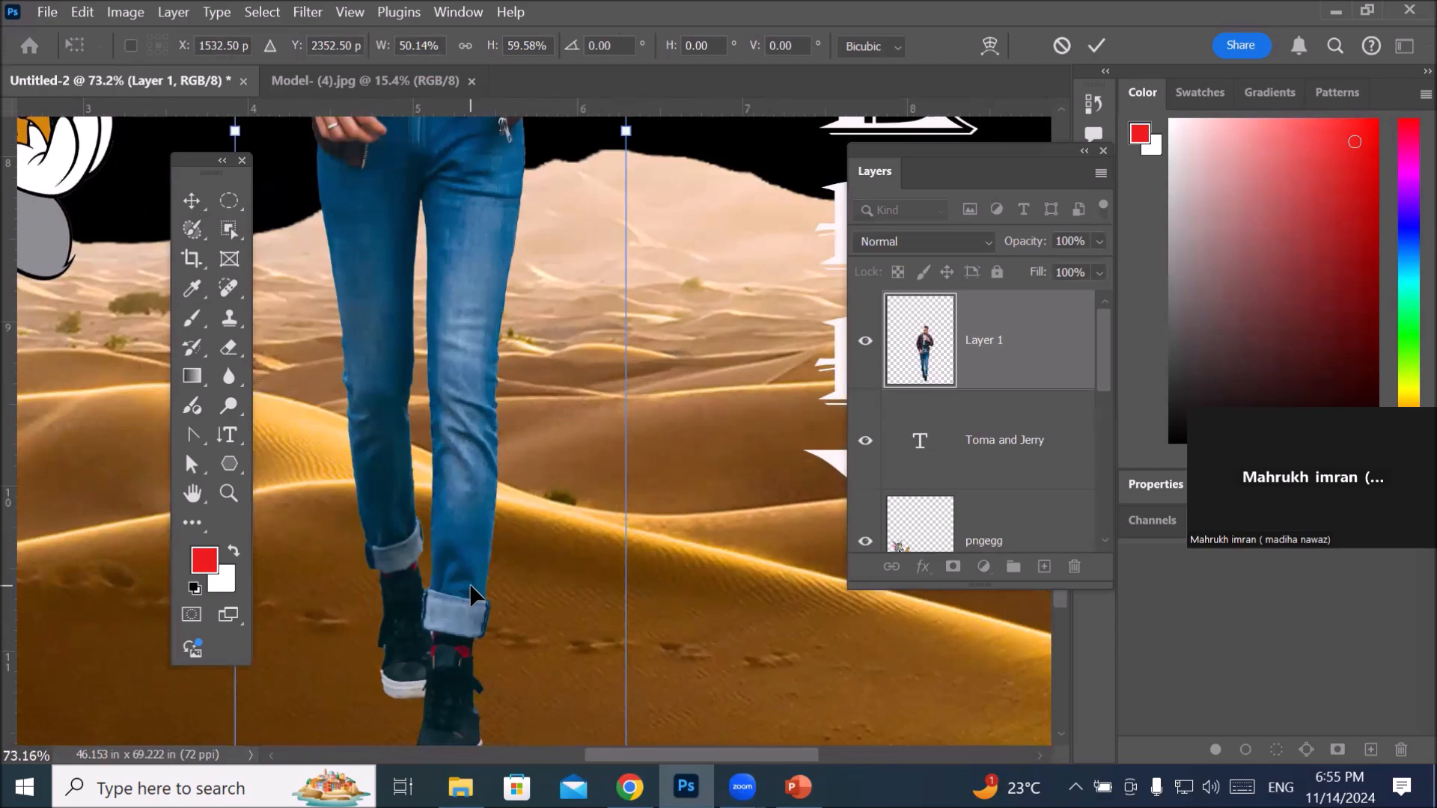
pyautogui.scroll(-4, 477, 607)
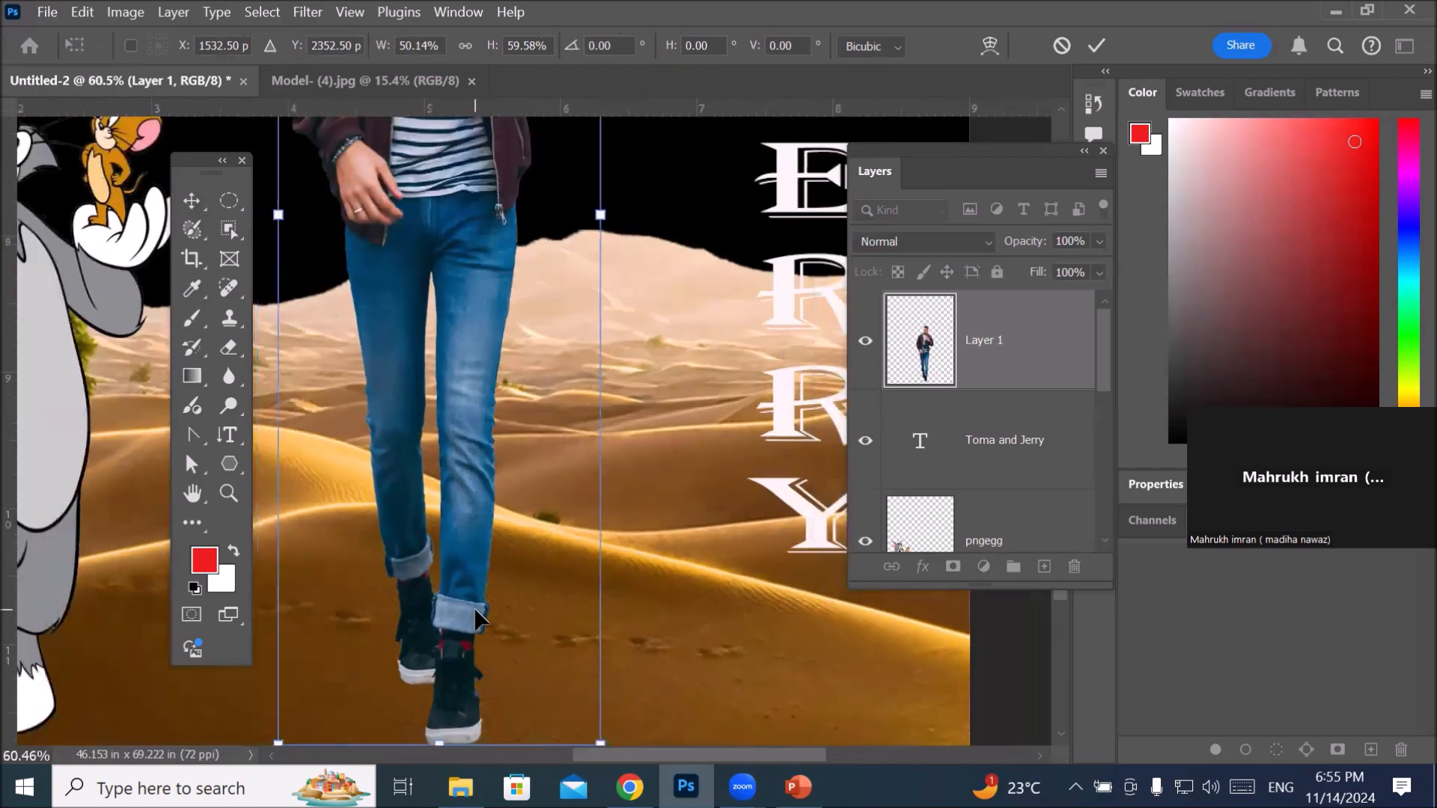
pyautogui.scroll(5, 372, 260)
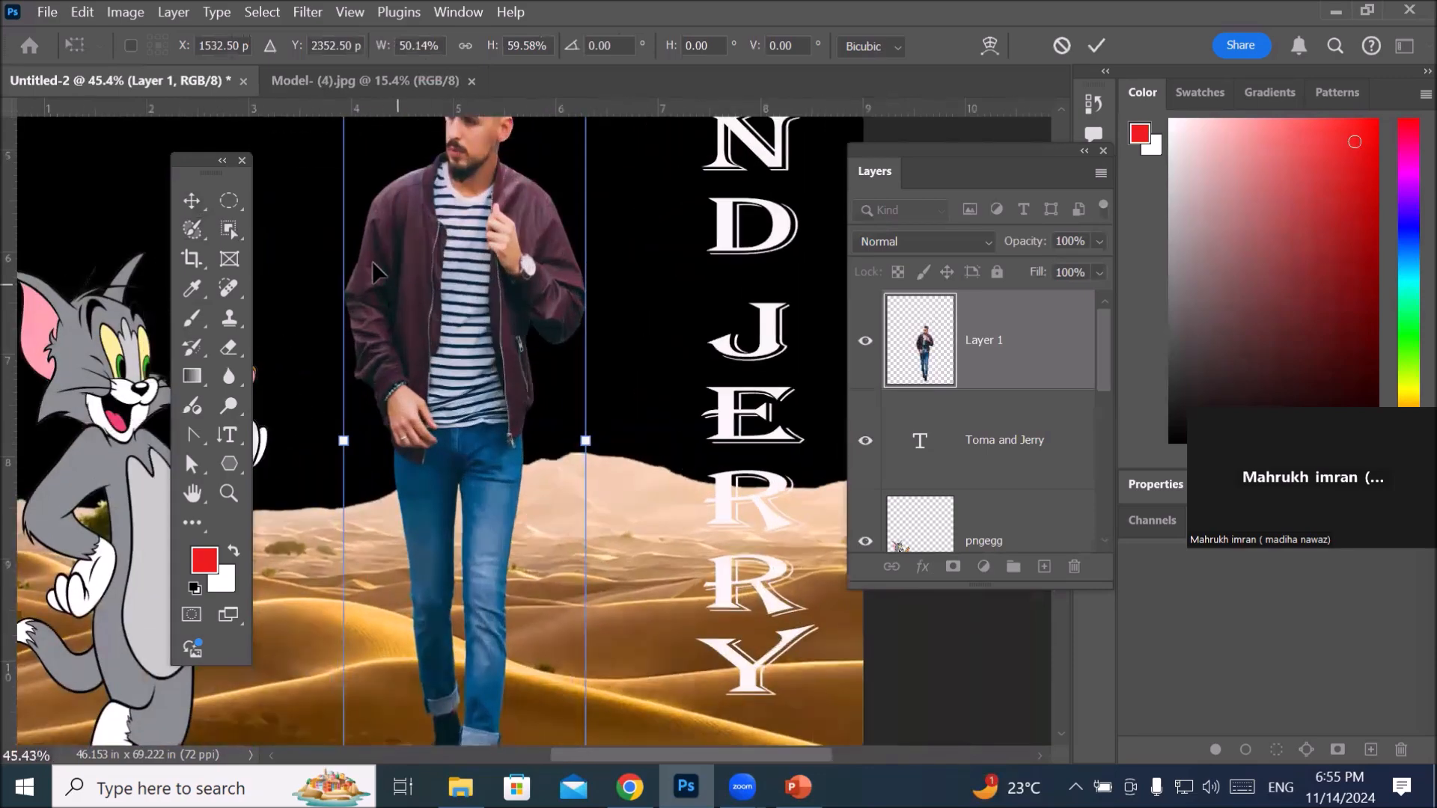
pyautogui.scroll(4, 387, 303)
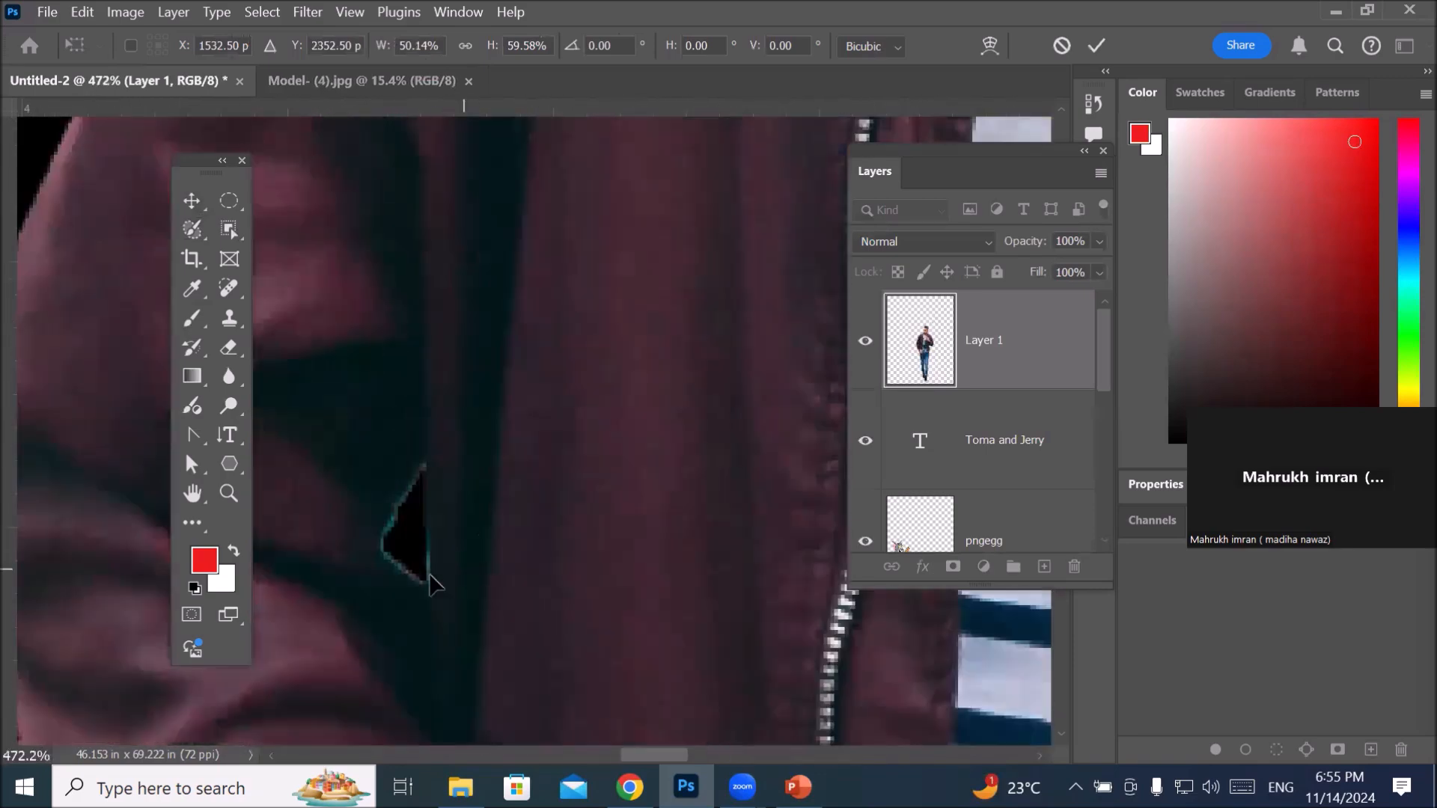
pyautogui.scroll(-2, 424, 534)
pyautogui.scroll(-4, 424, 534)
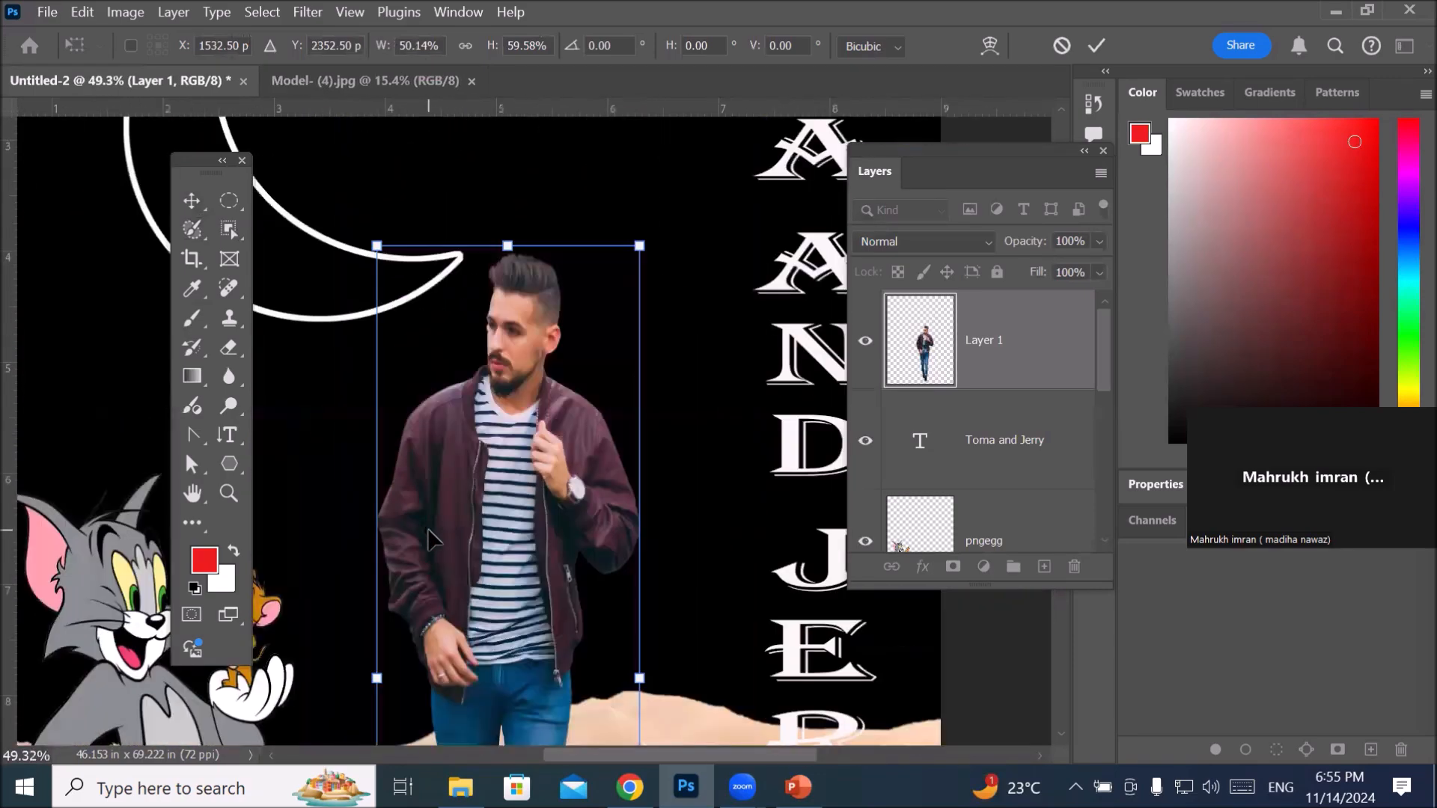
pyautogui.scroll(3, 513, 347)
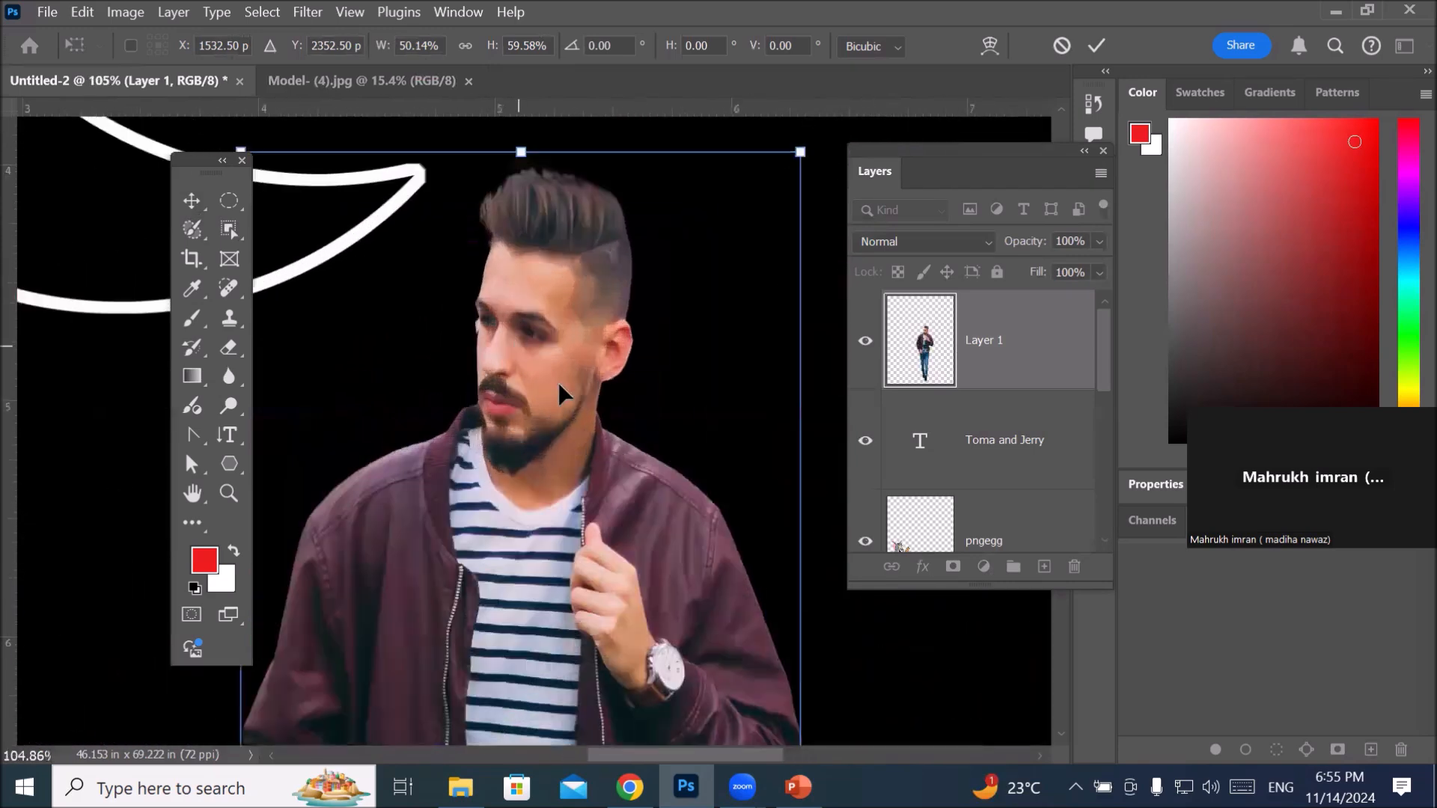
pyautogui.scroll(-6, 554, 576)
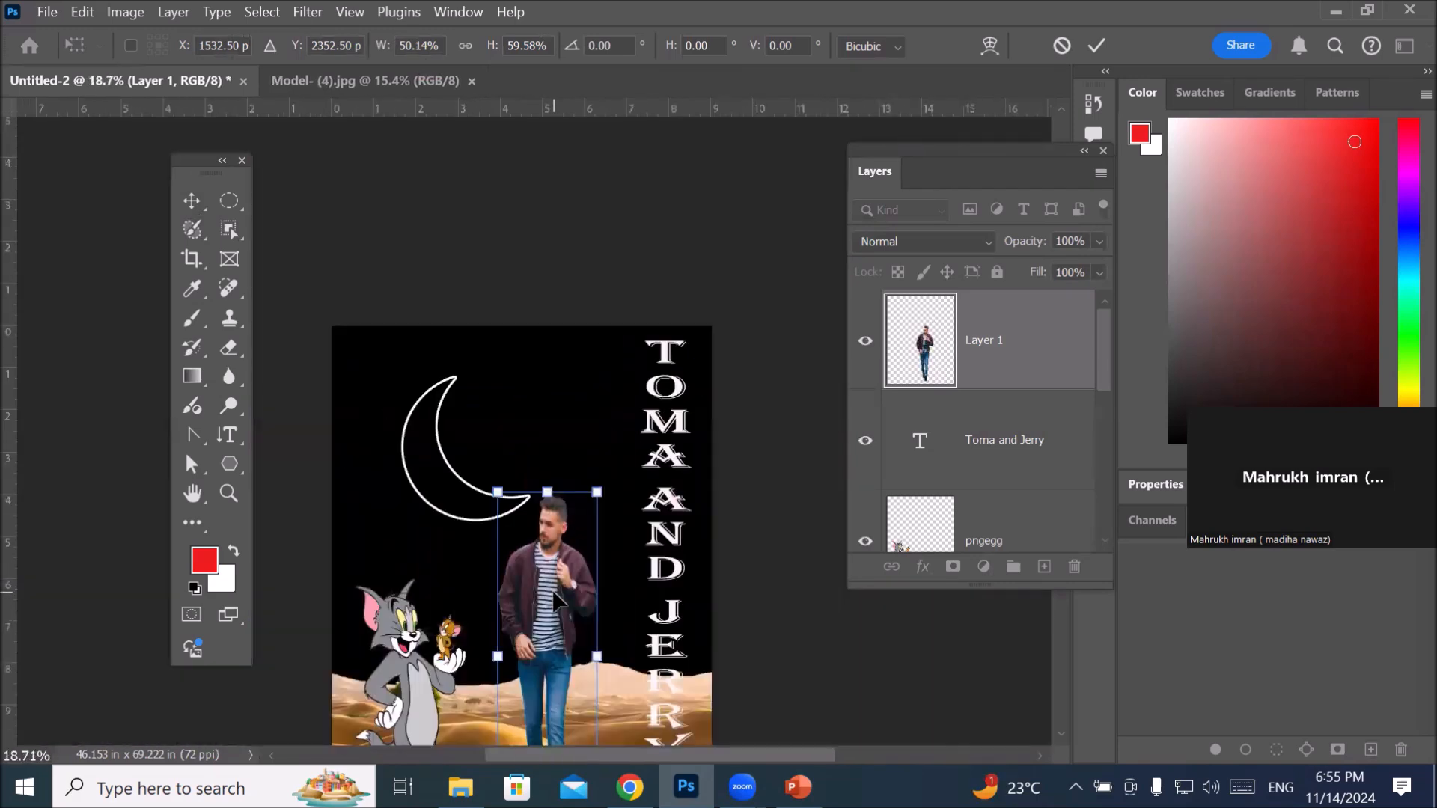
pyautogui.scroll(6, 563, 687)
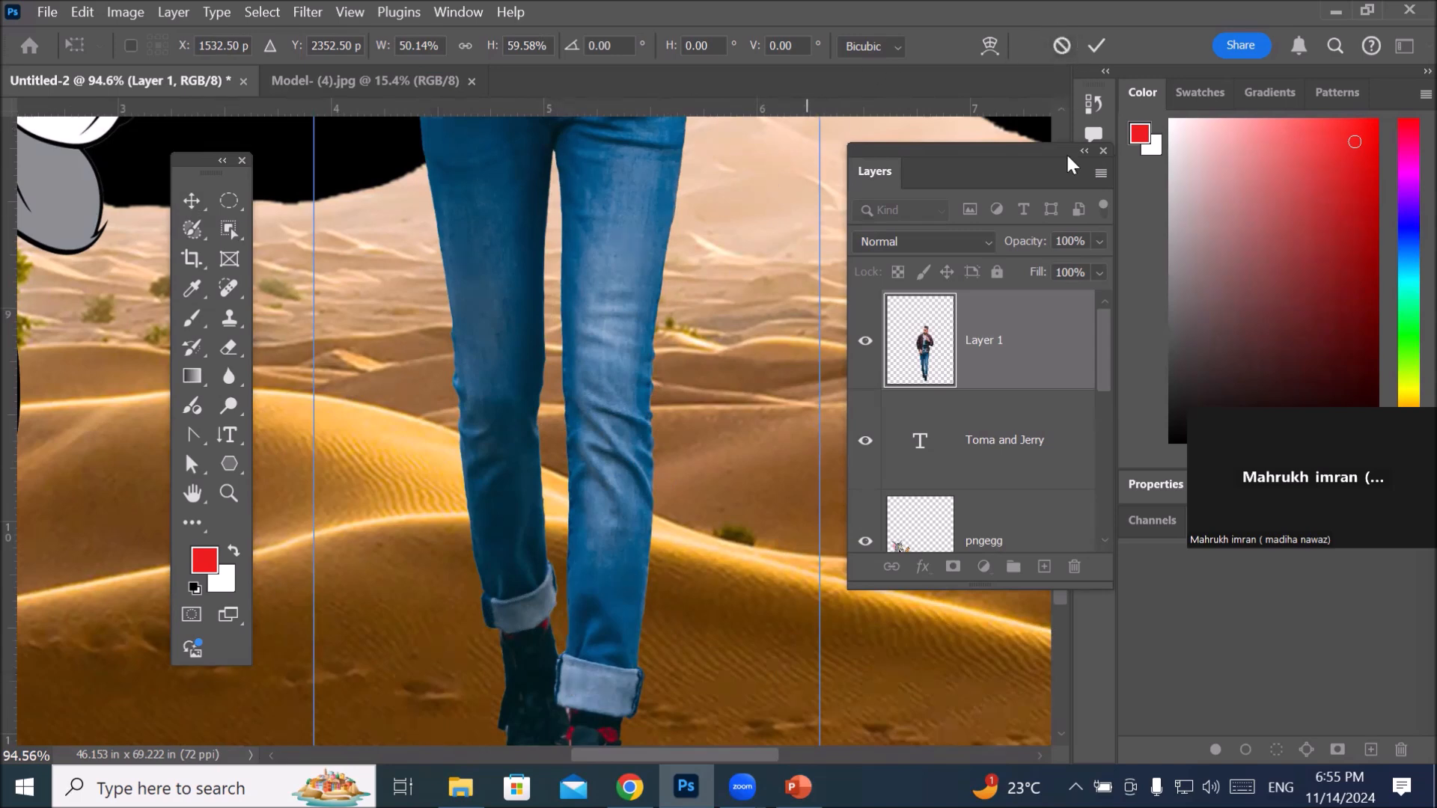
# Step: Delete the man's Layer 1 from the poster
pyautogui.moveTo(936, 347); pyautogui.dragTo(1079, 573)
pyautogui.scroll(-7, 720, 461)
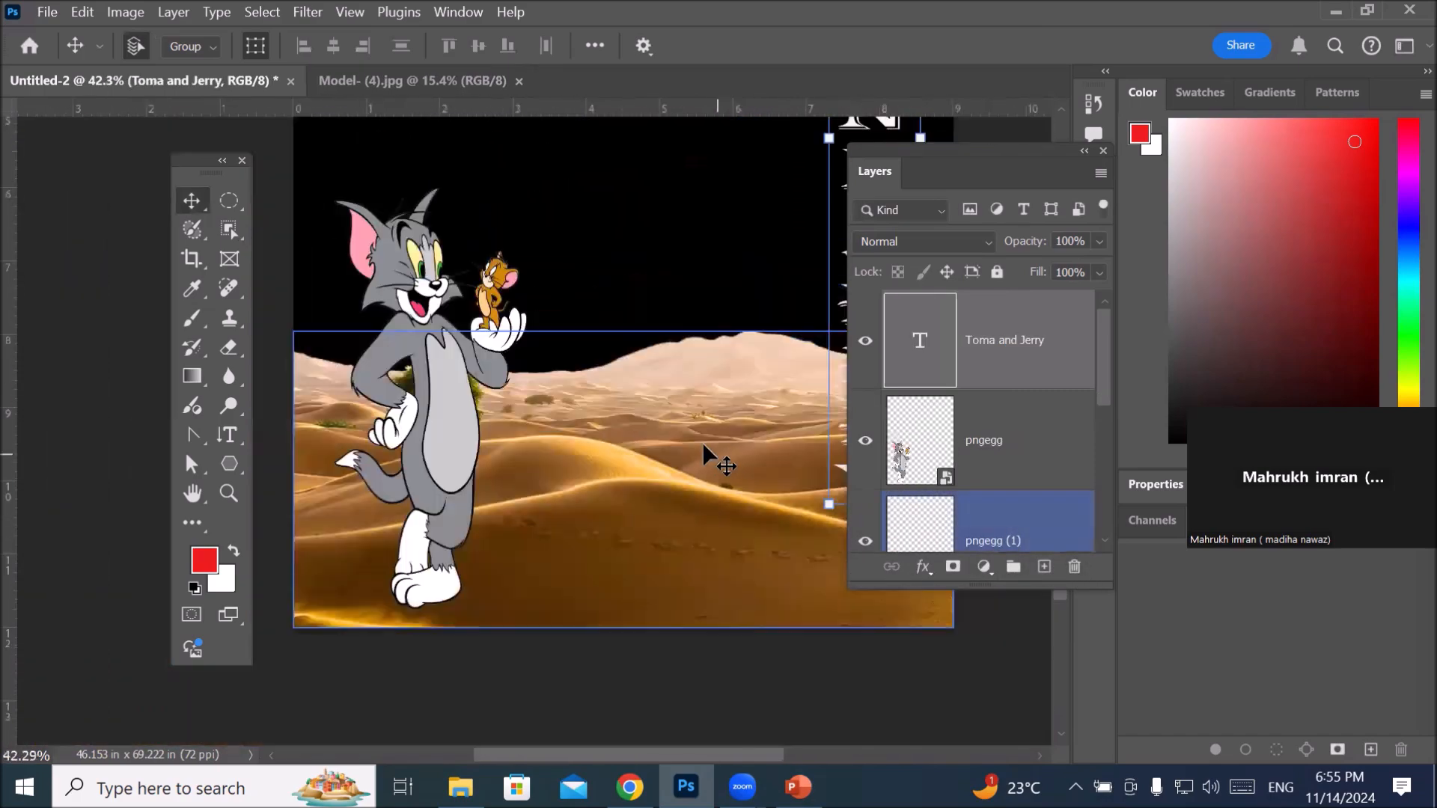
pyautogui.scroll(-4, 708, 449)
# Step: Return to the Model- (4).jpg photo and activate the Quick Selection tool
pyautogui.click(380, 80)
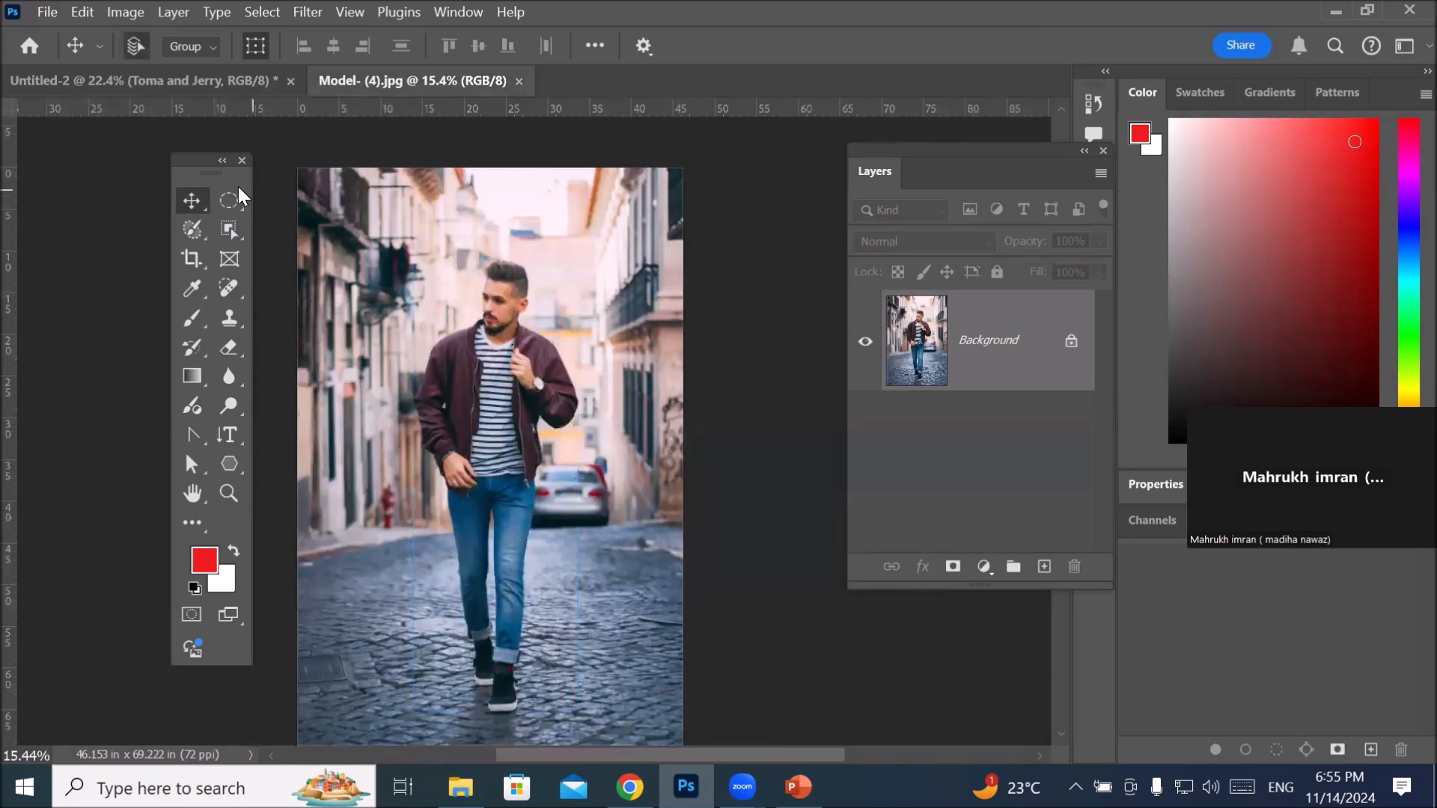
pyautogui.click(226, 229)
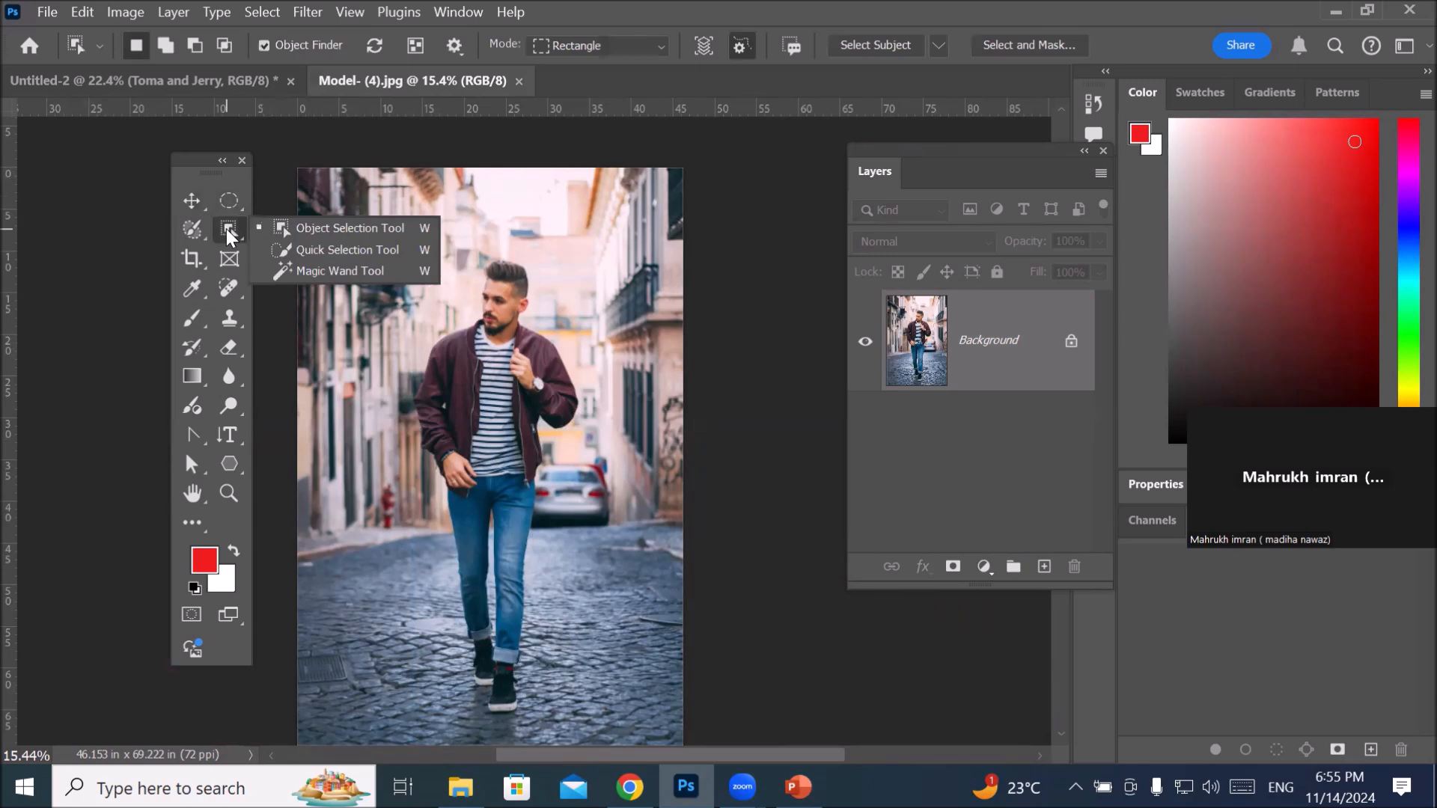
pyautogui.click(369, 250)
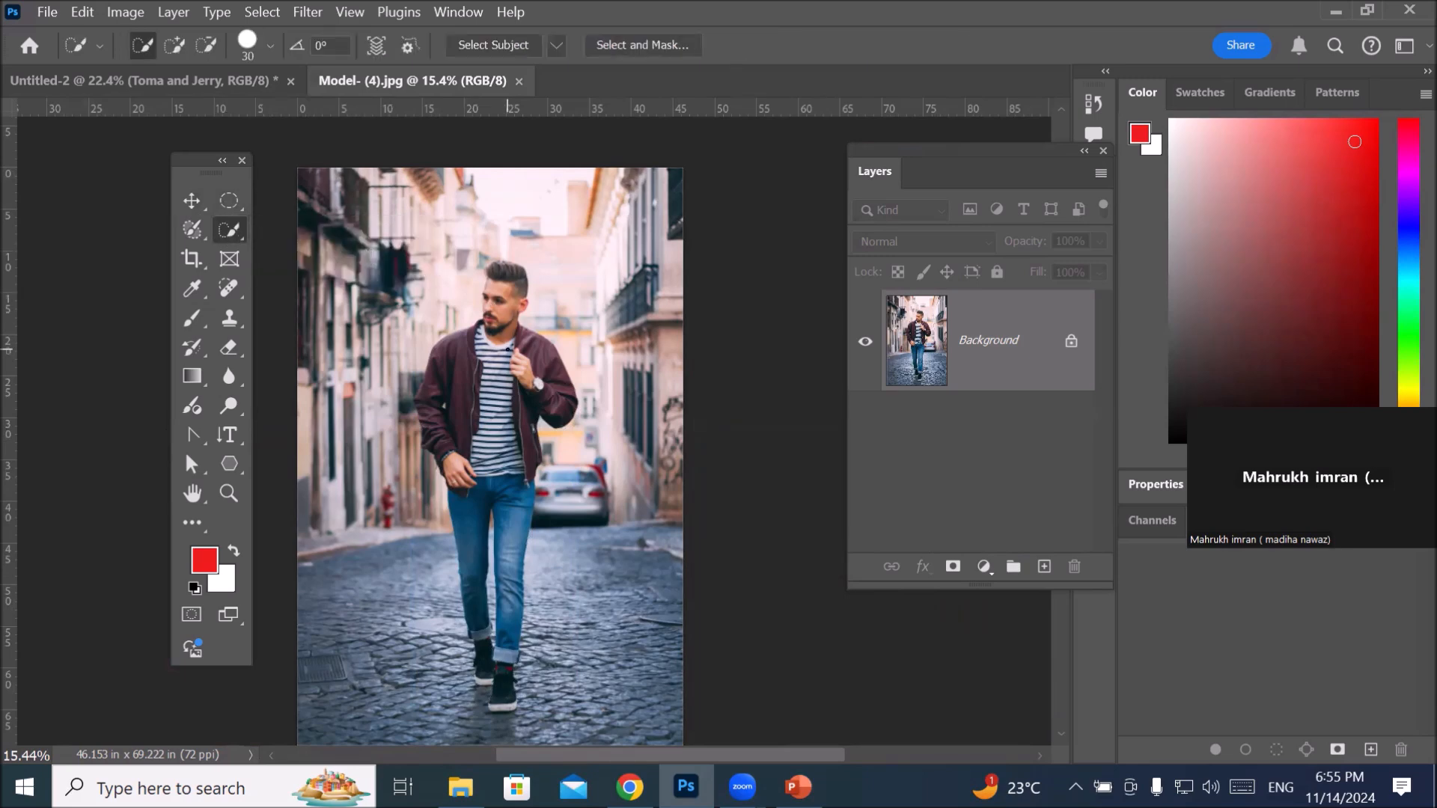
# Step: Set the Quick Selection brush size to 250 and paint over the man from head to shoes to select him
pyautogui.scroll(2, 507, 349)
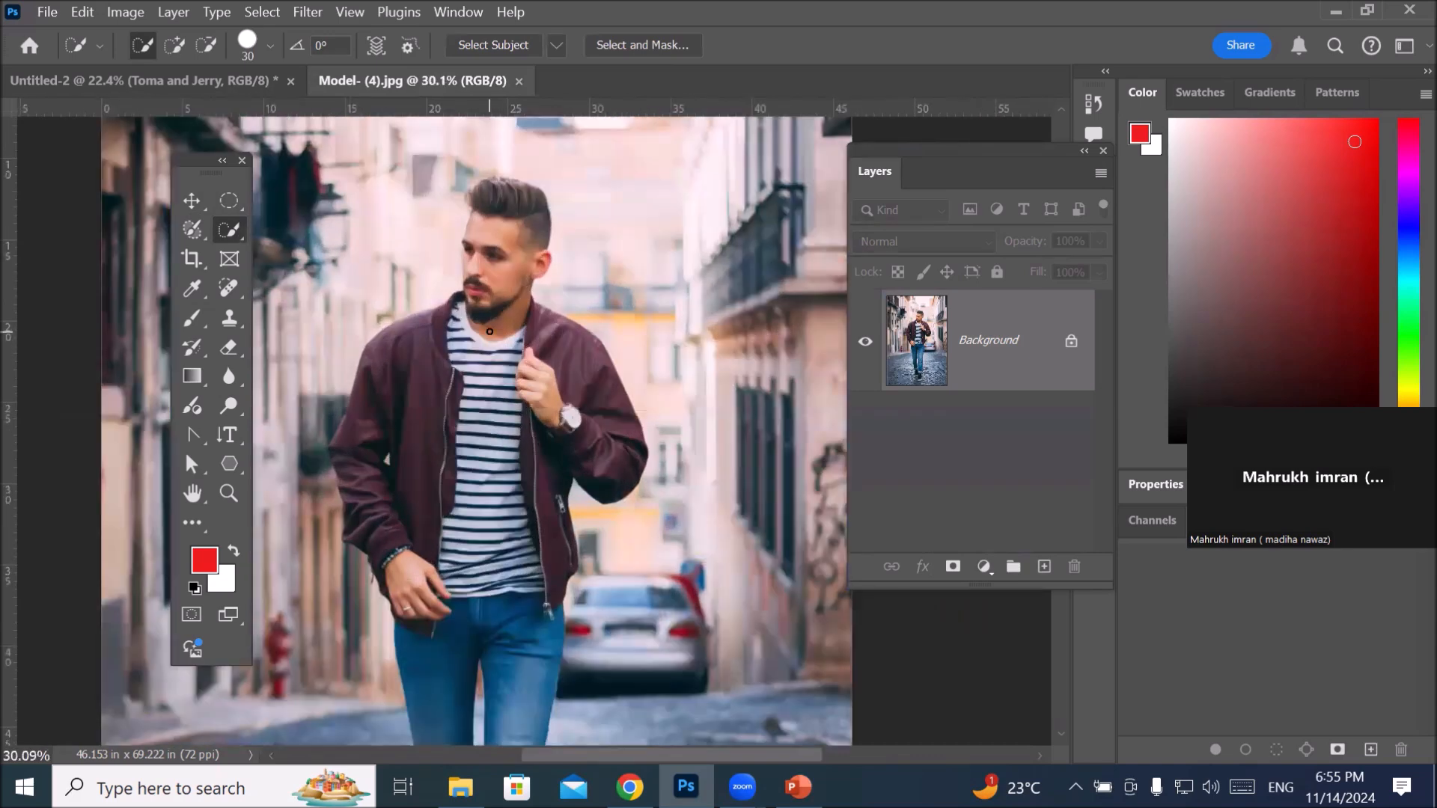
pyautogui.press(']')
pyautogui.press(']')
pyautogui.press(']')
pyautogui.press(']')
pyautogui.press(']')
pyautogui.press(']')
pyautogui.press(']')
pyautogui.press(']')
pyautogui.press(']')
pyautogui.press(']')
pyautogui.press(']')
pyautogui.press(']')
pyautogui.press(']')
pyautogui.press(']')
pyautogui.press('[')
pyautogui.press('[')
pyautogui.press('[')
pyautogui.scroll(-5, 489, 323)
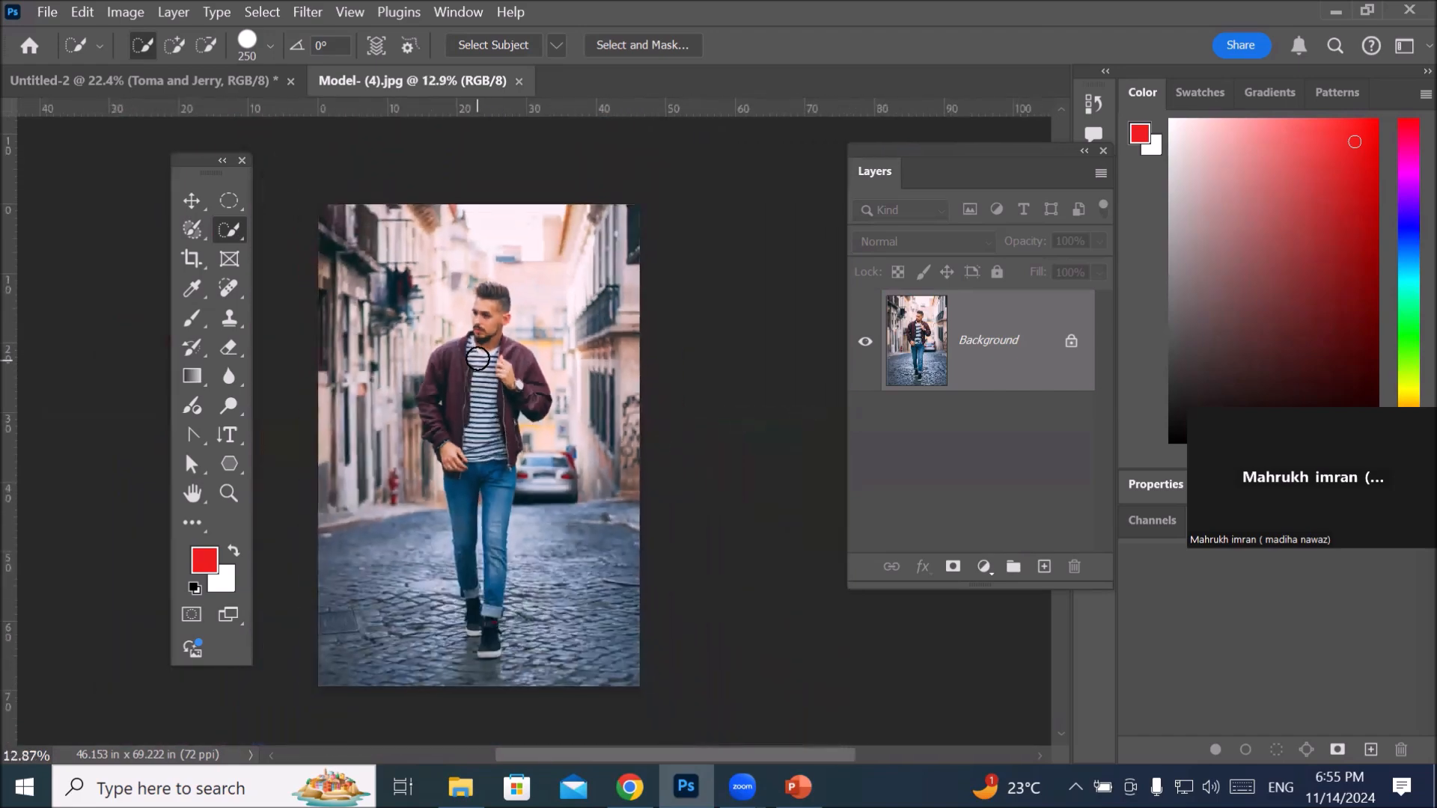
pyautogui.moveTo(476, 288)
pyautogui.mouseDown()
pyautogui.moveTo(490, 294)
pyautogui.moveTo(483, 365)
pyautogui.moveTo(464, 404)
pyautogui.moveTo(479, 416)
pyautogui.moveTo(501, 374)
pyautogui.moveTo(528, 403)
pyautogui.moveTo(487, 412)
pyautogui.moveTo(475, 459)
pyautogui.moveTo(479, 641)
pyautogui.mouseUp()
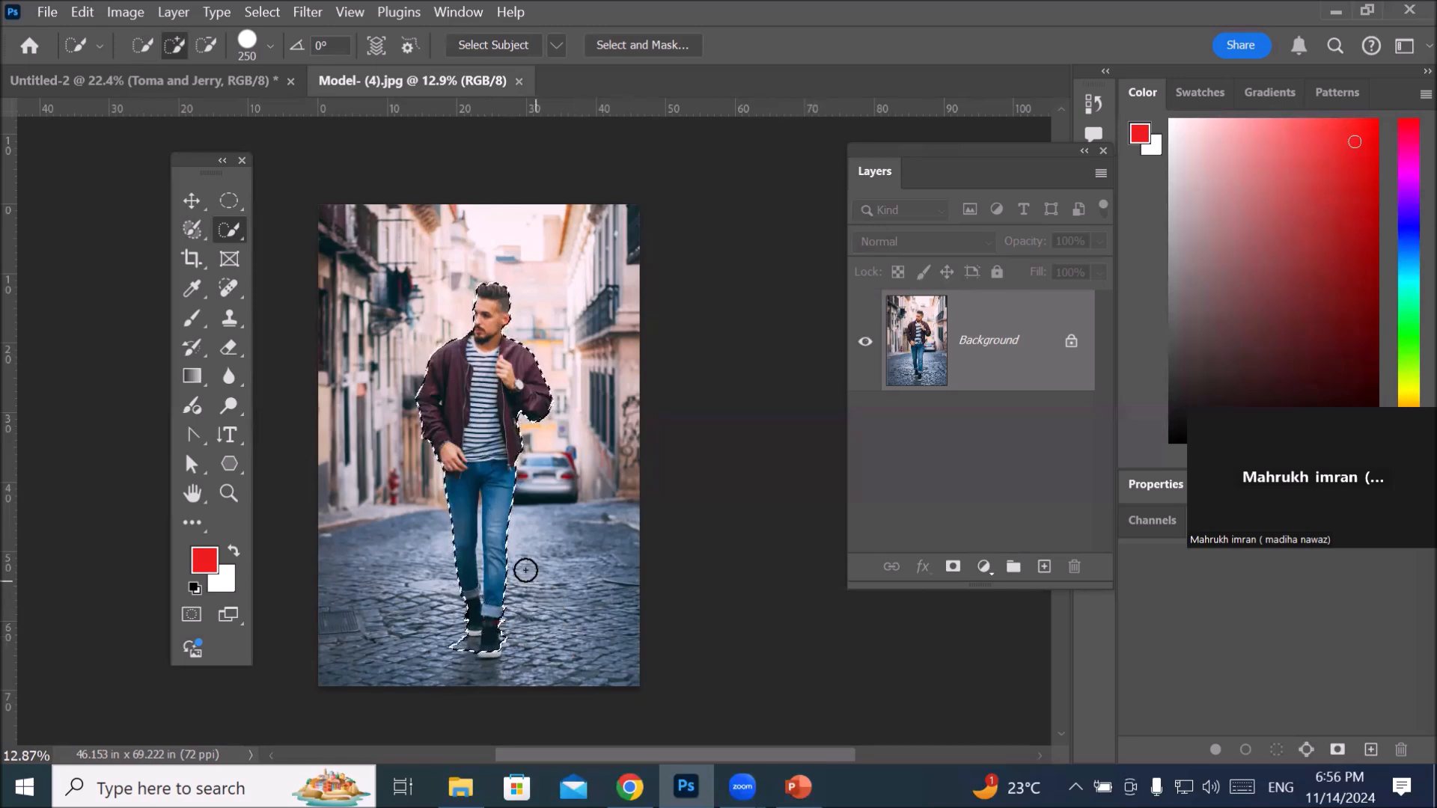
pyautogui.scroll(2, 523, 571)
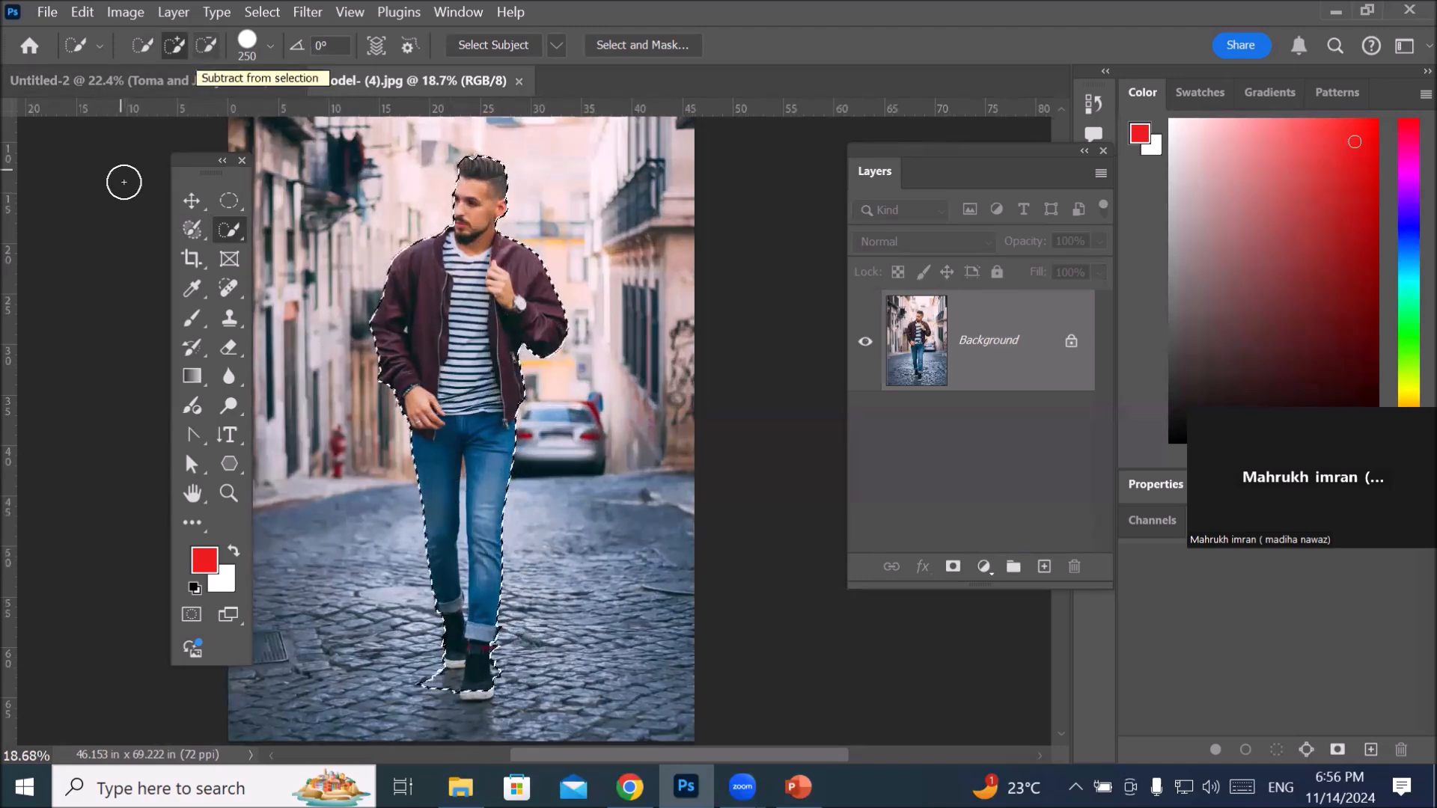
# Step: Try moving the quick-selected man sideways within the street photo, undo the move and clear the selection
pyautogui.click(191, 200)
pyautogui.moveTo(558, 399); pyautogui.dragTo(632, 406)
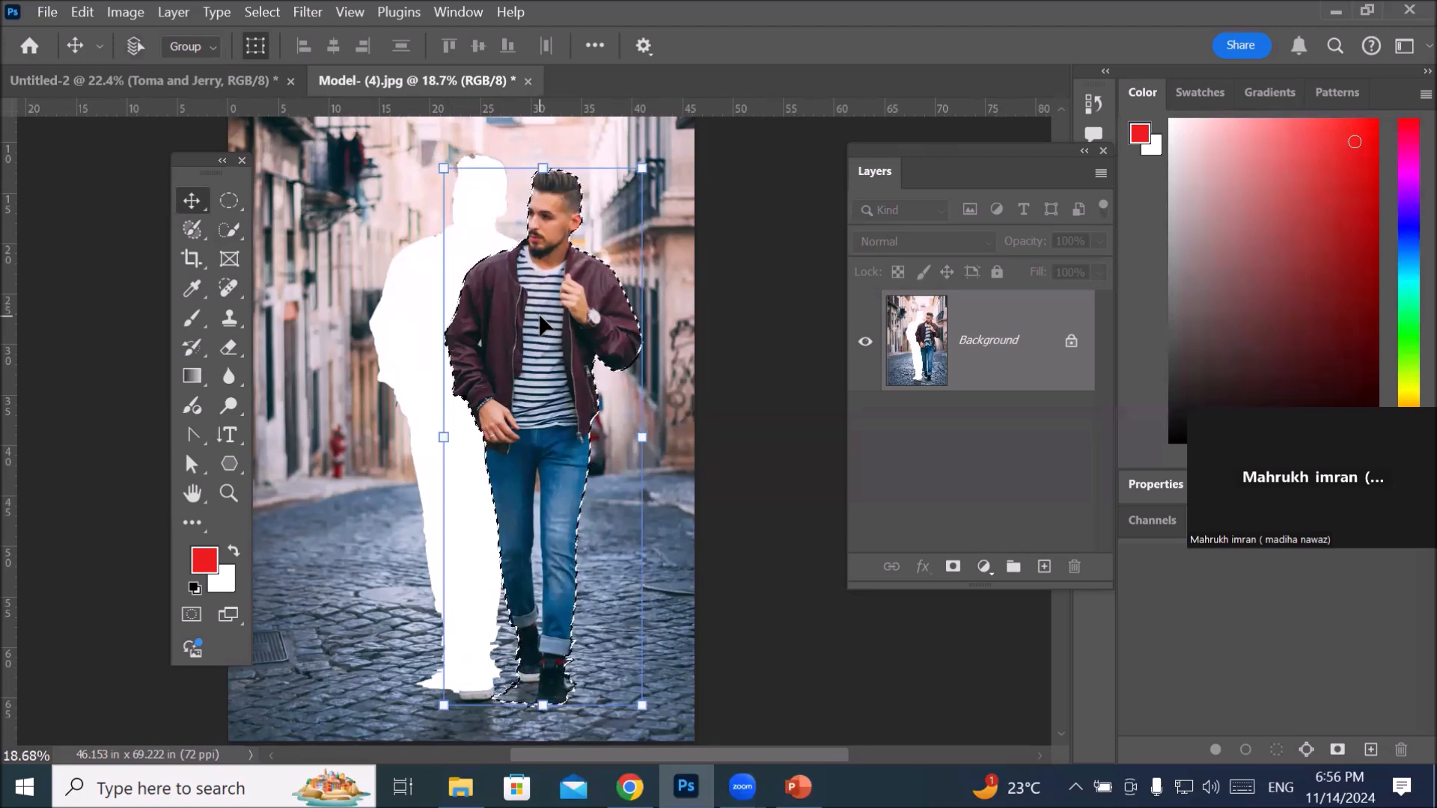
pyautogui.hotkey('ctrl', 'z')
pyautogui.hotkey('ctrl', 'd')
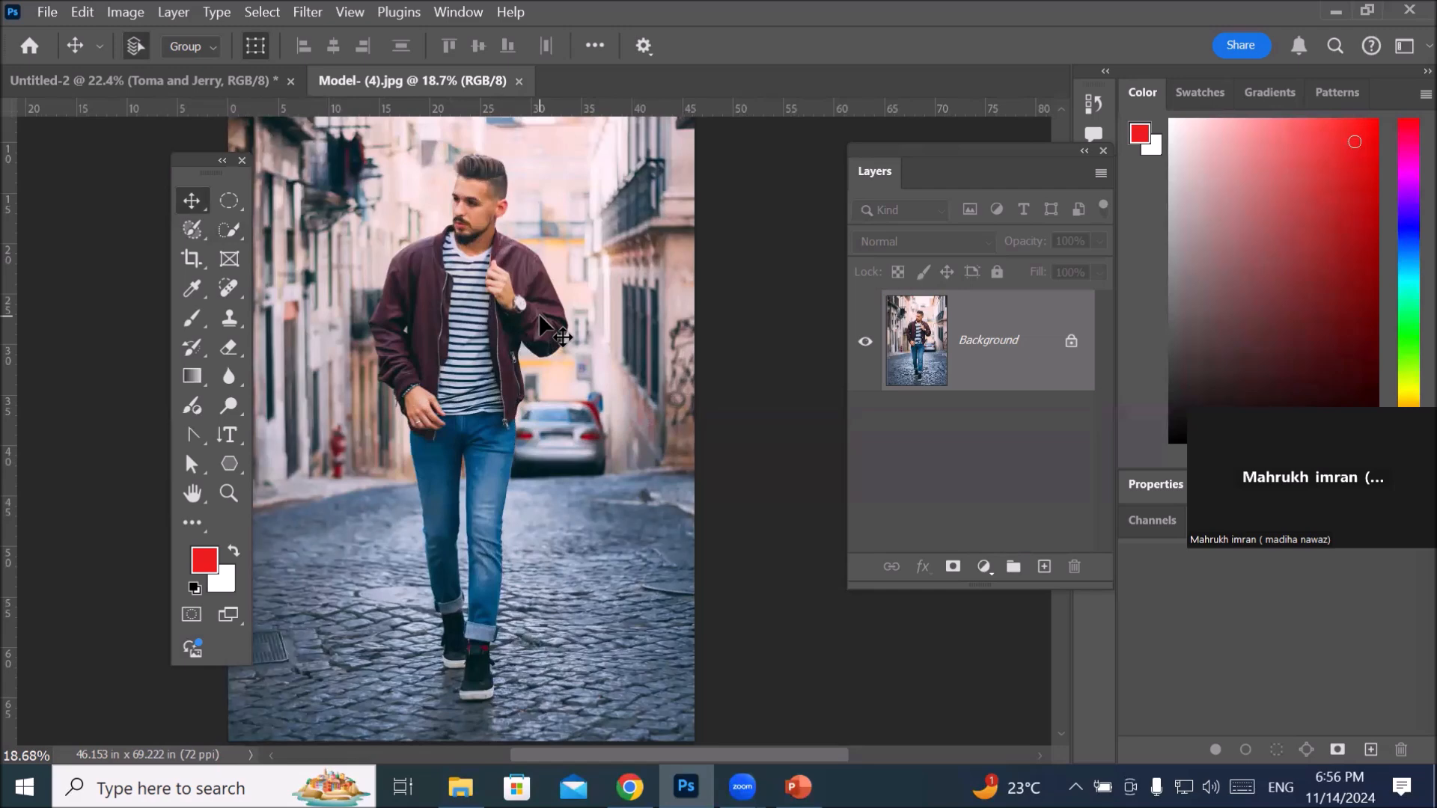
# Step: Select the man automatically with the Quick Selection tool's Select Subject command
pyautogui.scroll(-2, 539, 299)
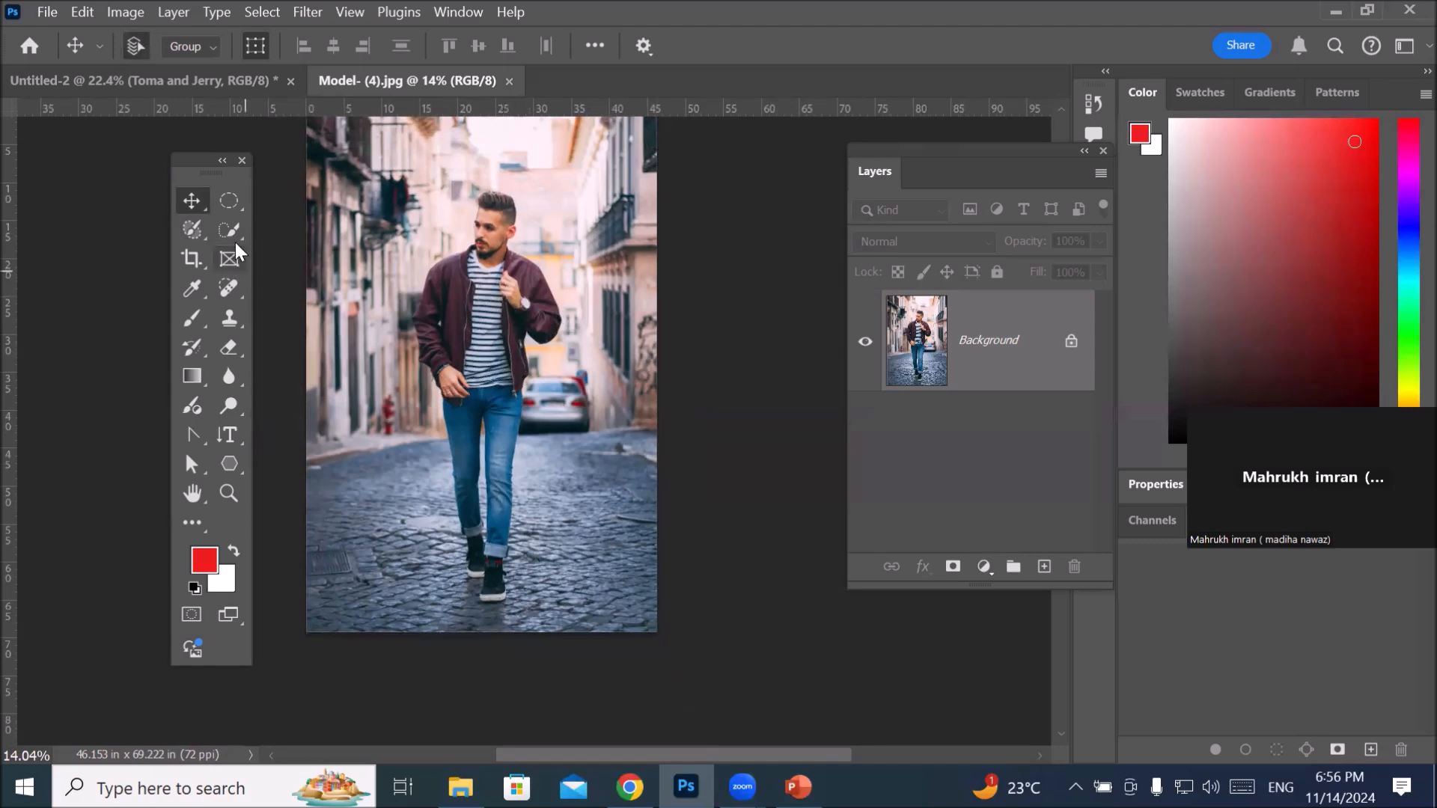
pyautogui.click(224, 223)
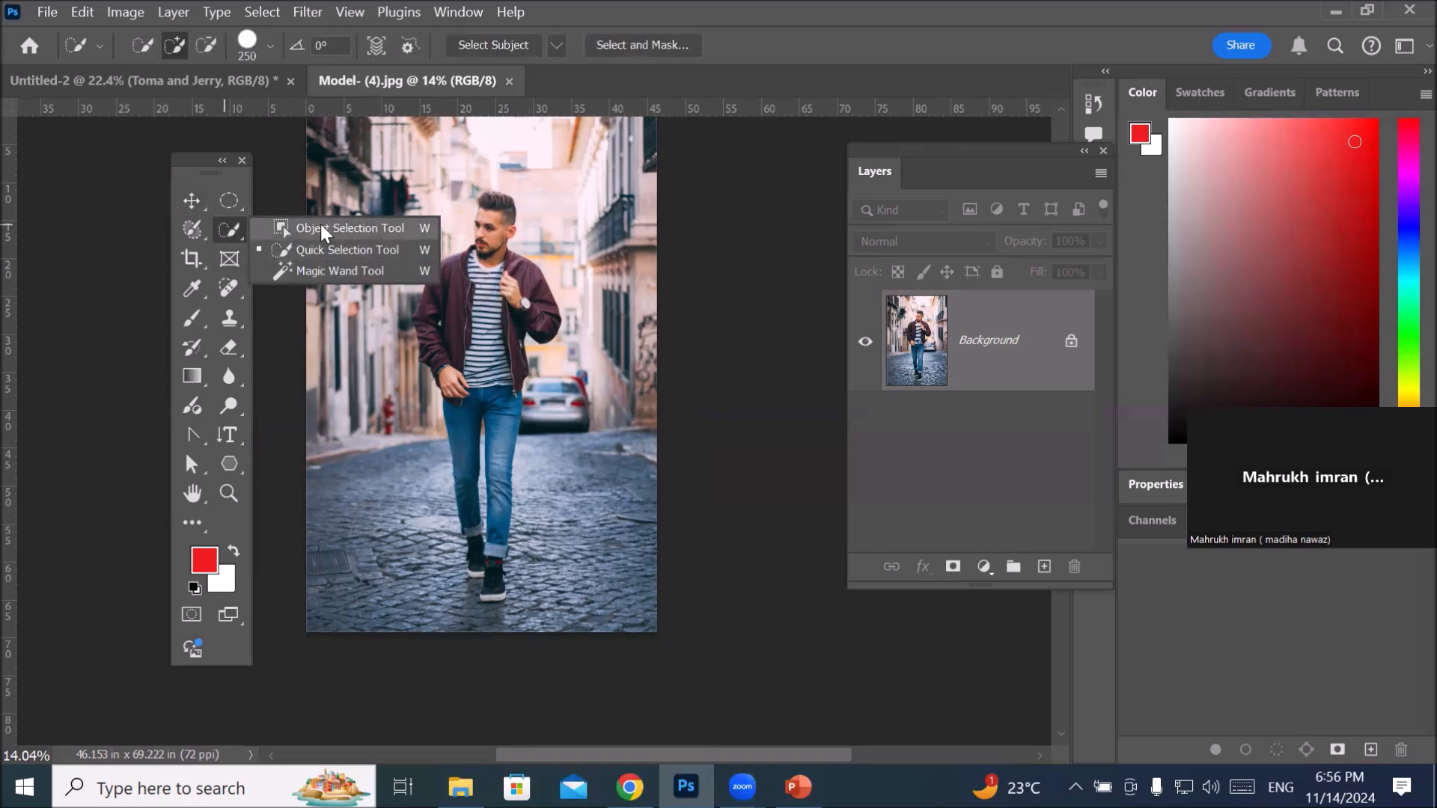
pyautogui.click(330, 252)
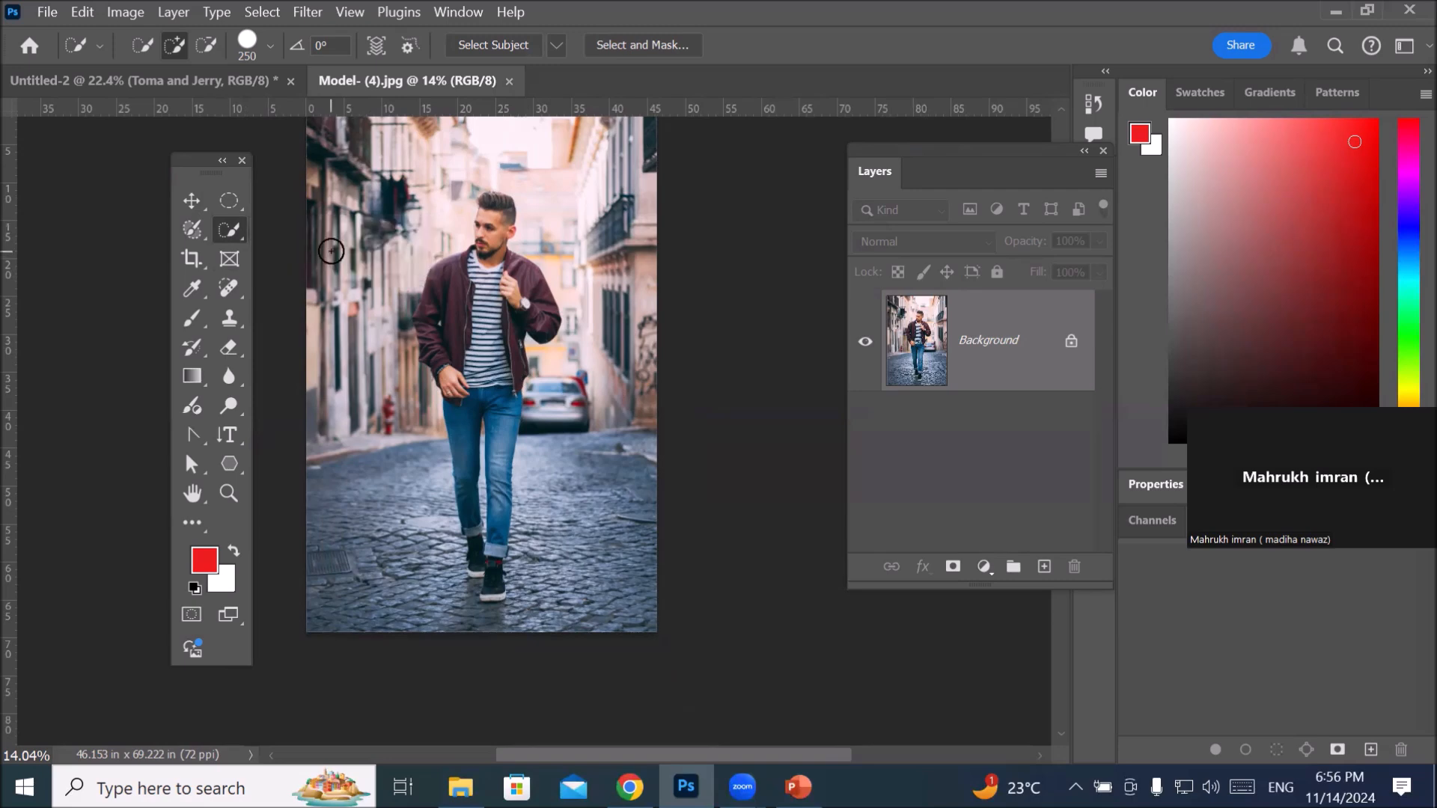
pyautogui.click(500, 40)
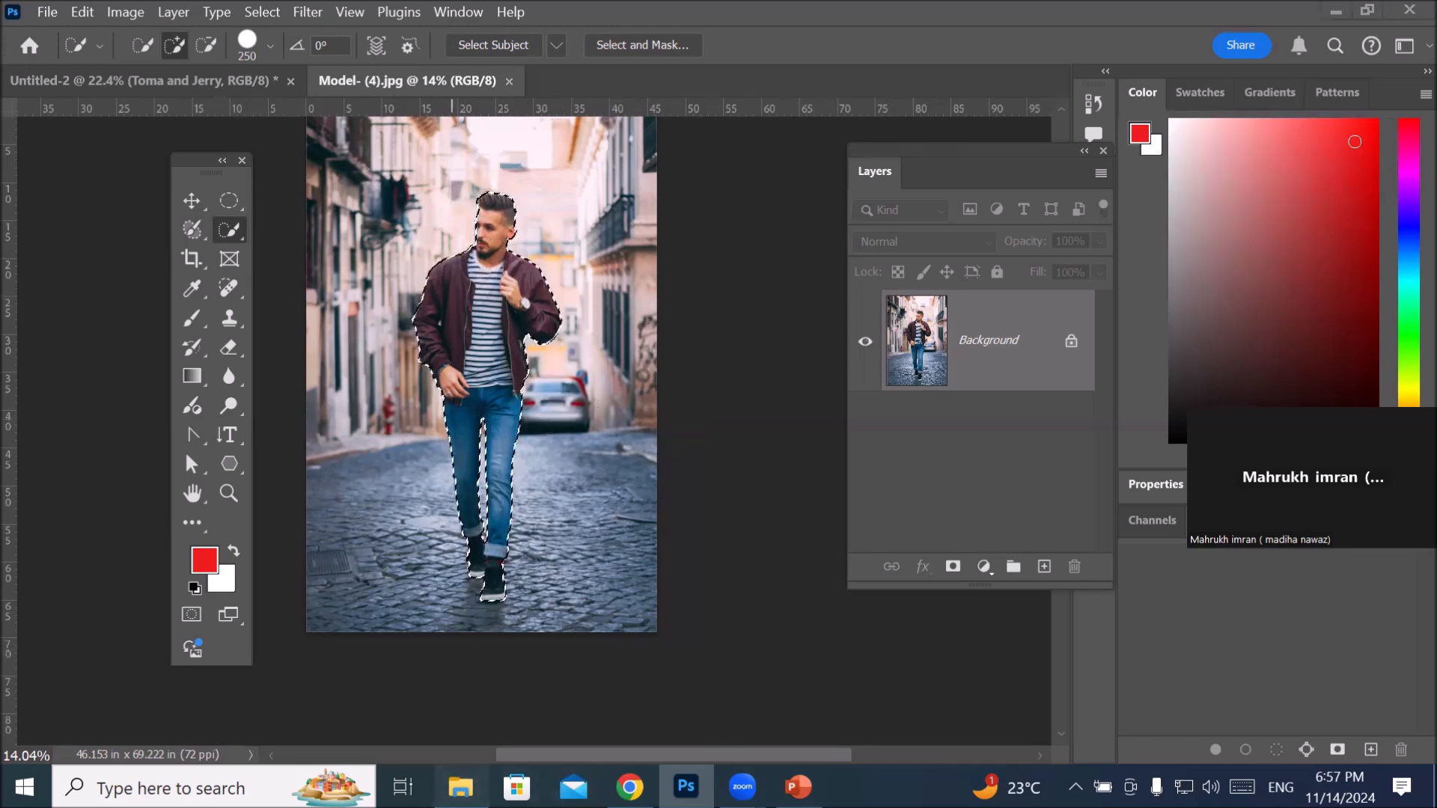
# Step: Switch to File Explorer, browse the pictures in the Models folder and go up to the Images folder
pyautogui.click(460, 786)
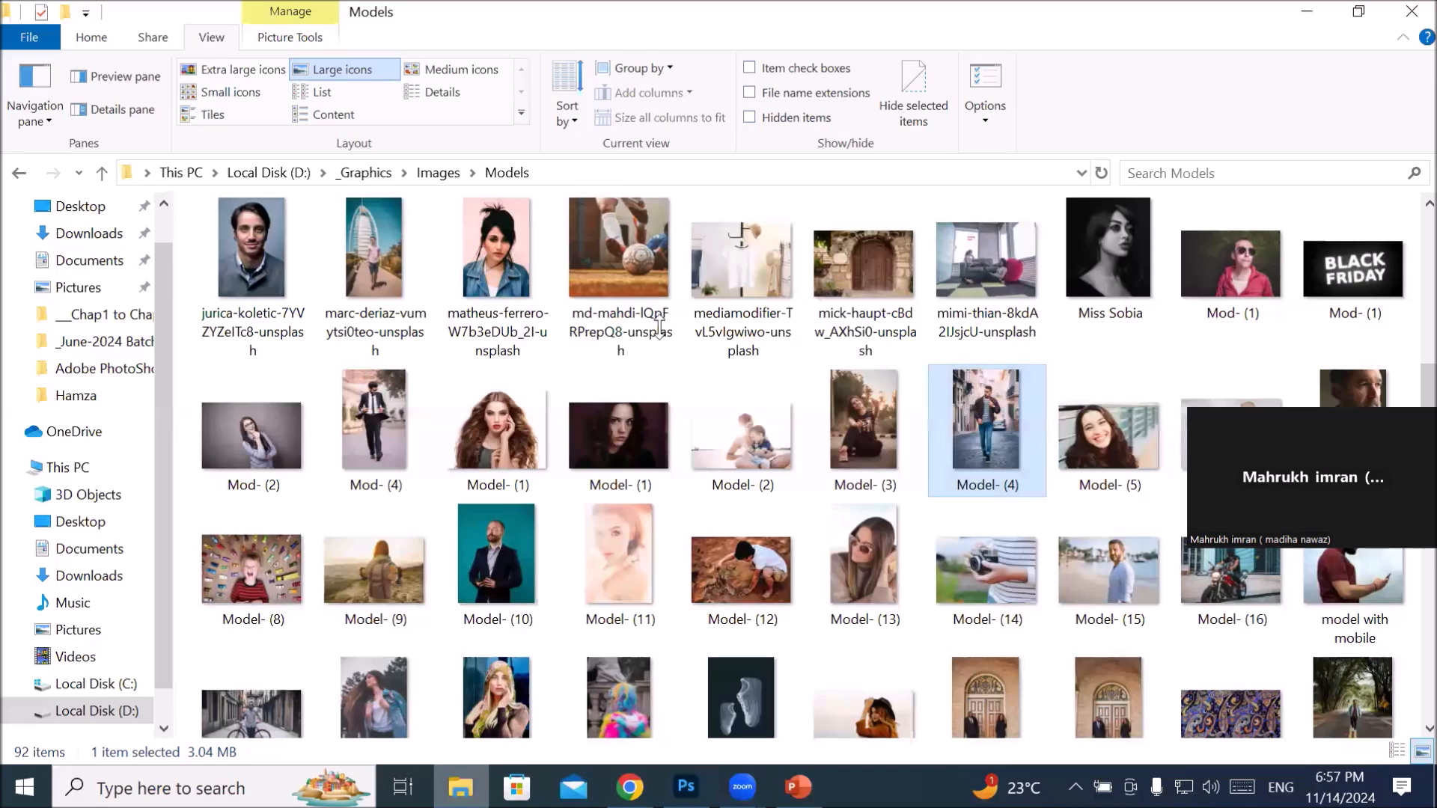
pyautogui.scroll(-10, 723, 283)
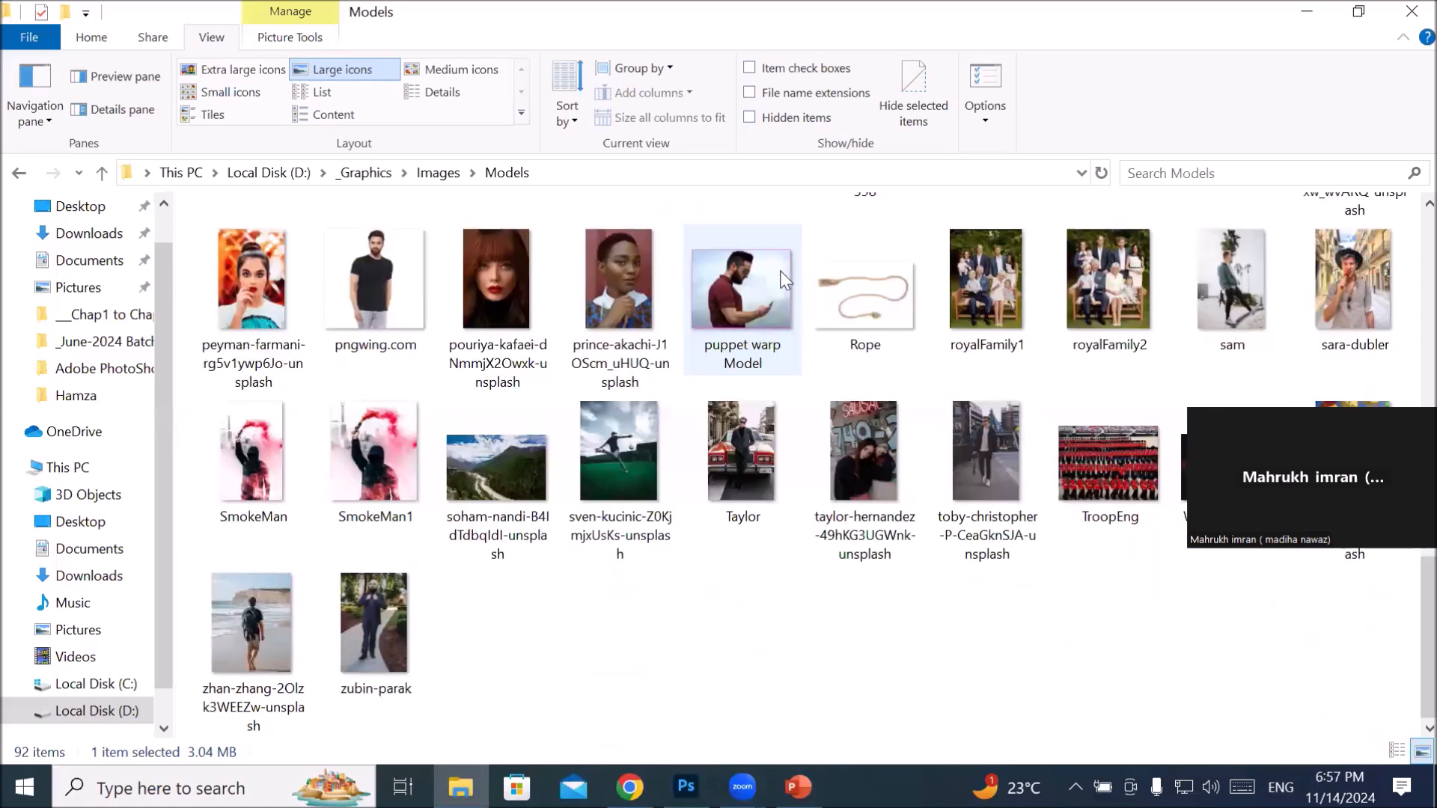
pyautogui.scroll(10, 824, 271)
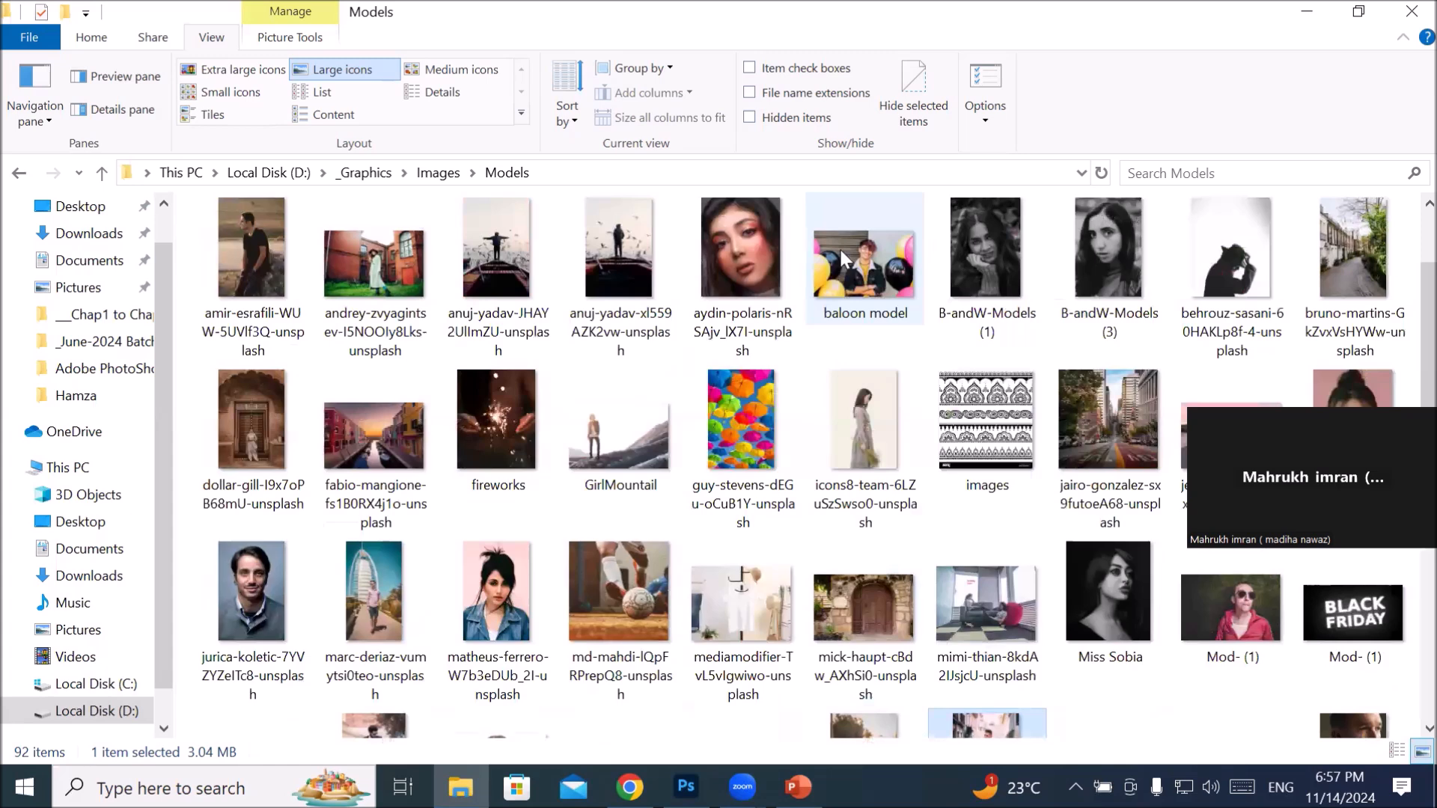
pyautogui.scroll(2, 711, 259)
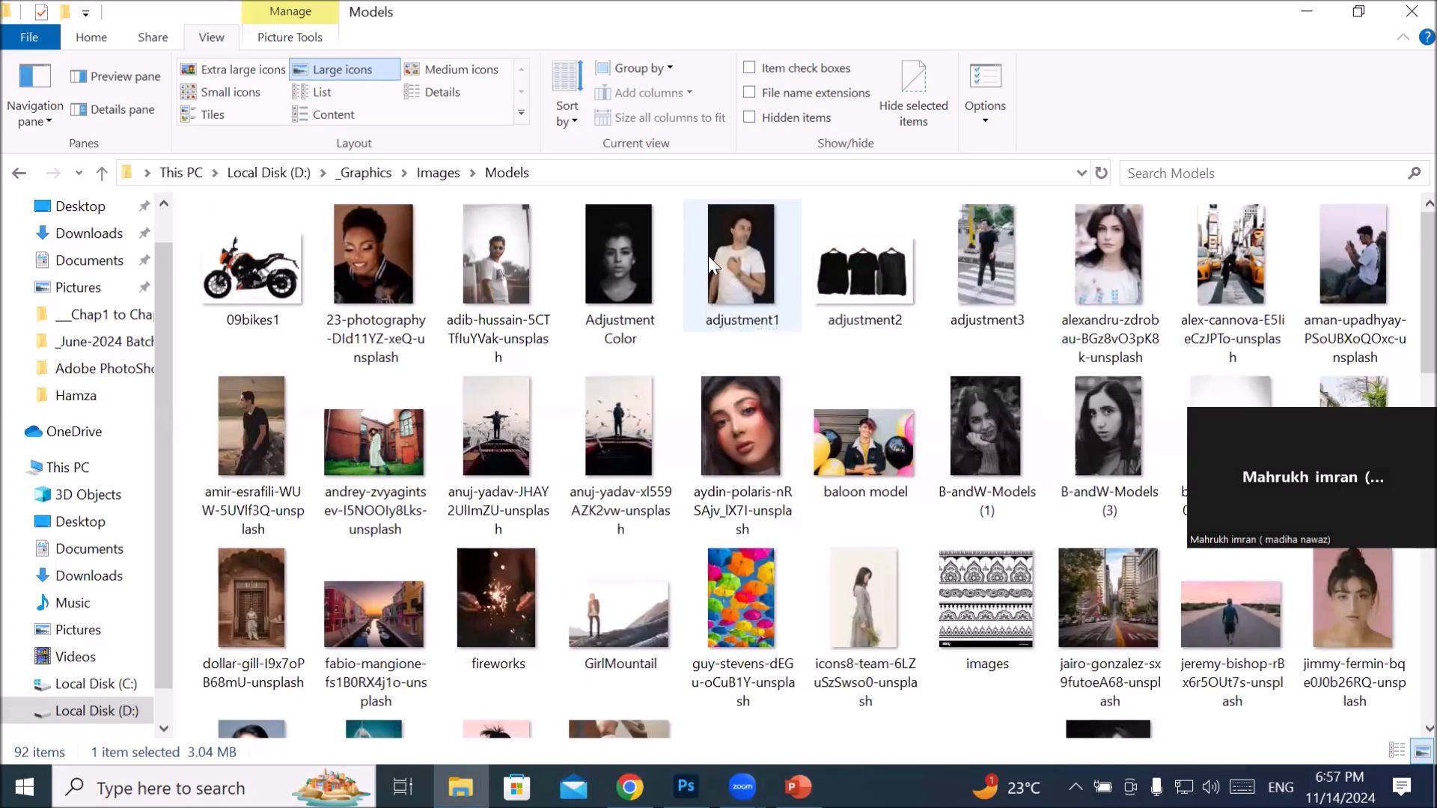
pyautogui.click(439, 173)
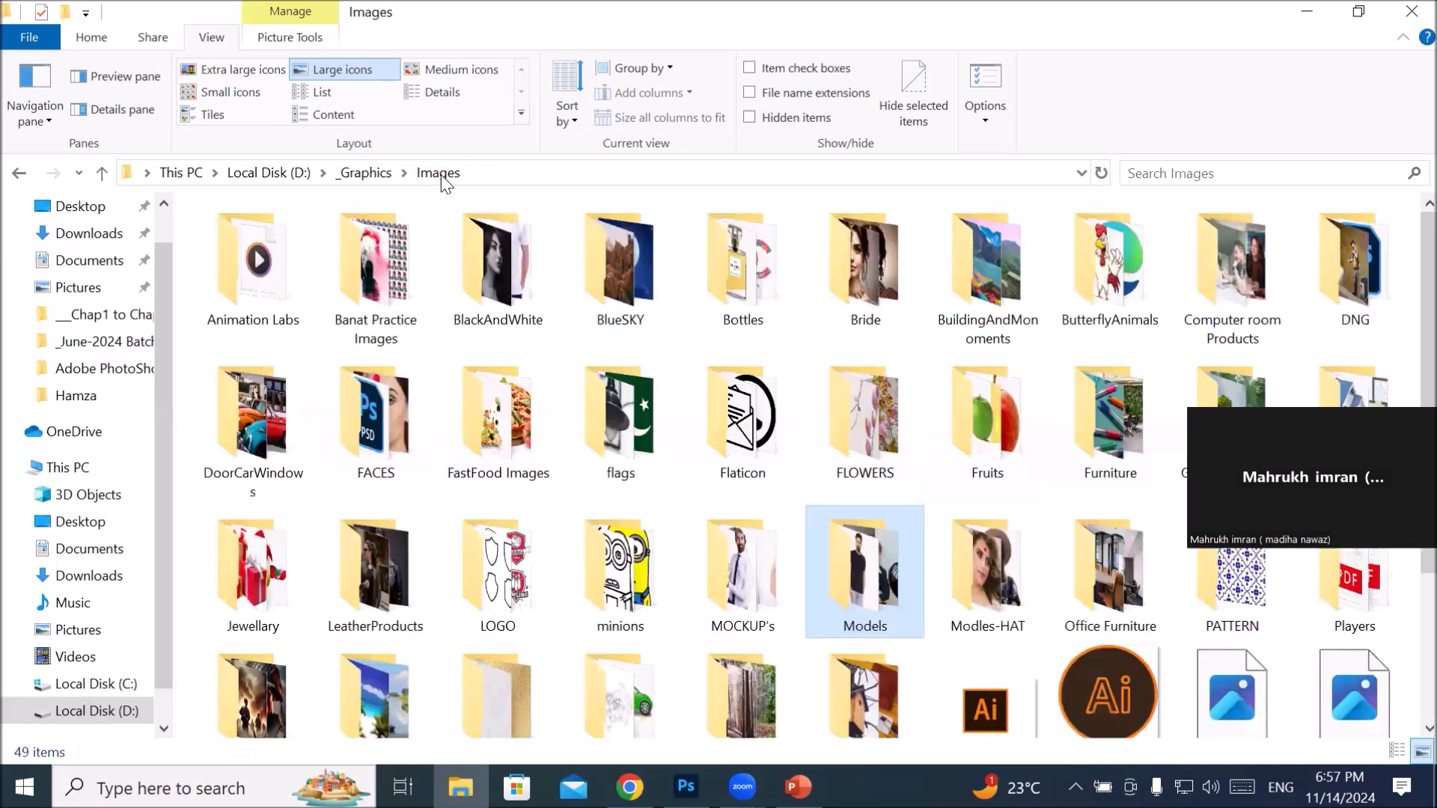
# Step: Try opening the Computer room Products folder as a document in Photoshop, dismiss the error and return to the Images folder
pyautogui.click(1234, 277)
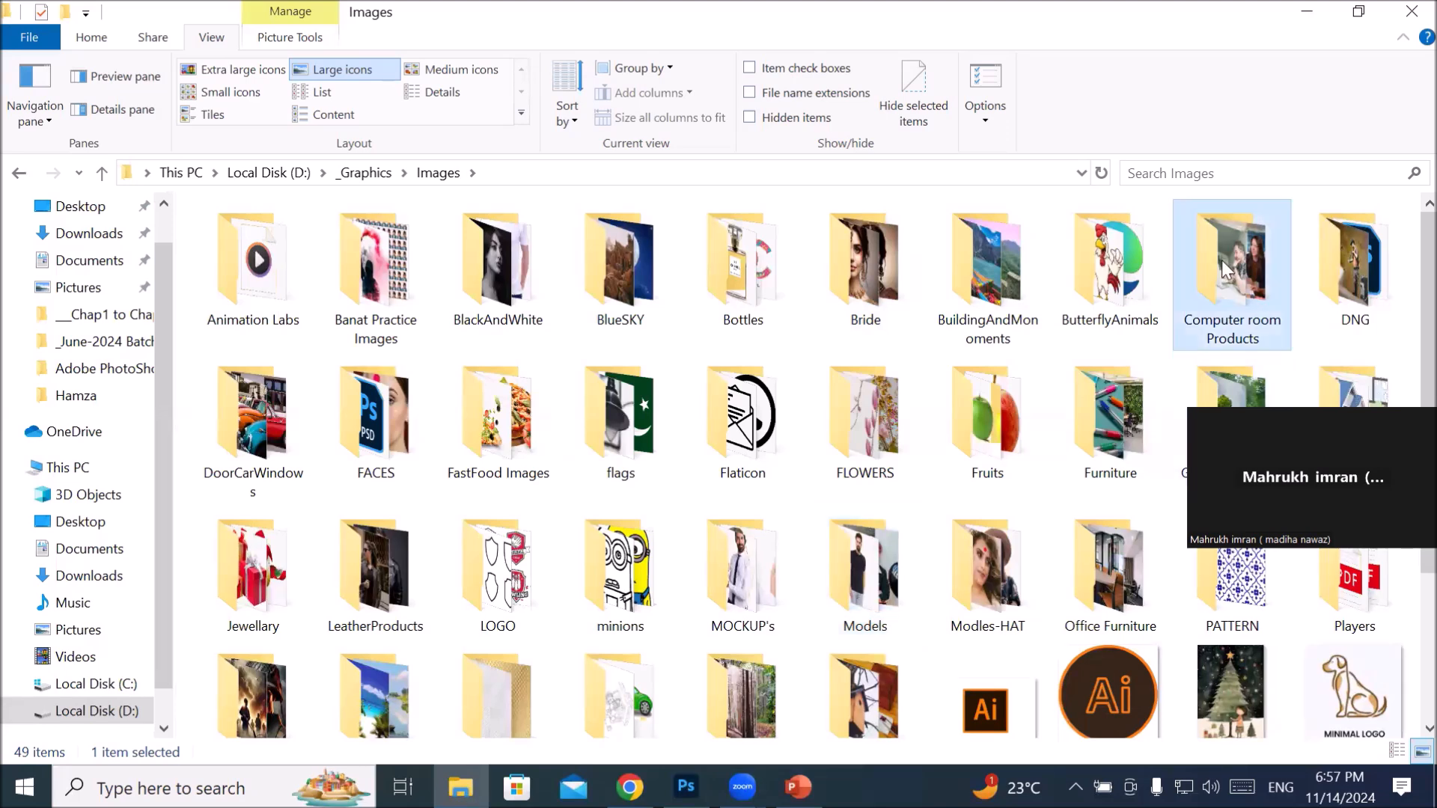
pyautogui.moveTo(1222, 259); pyautogui.dragTo(756, 73)
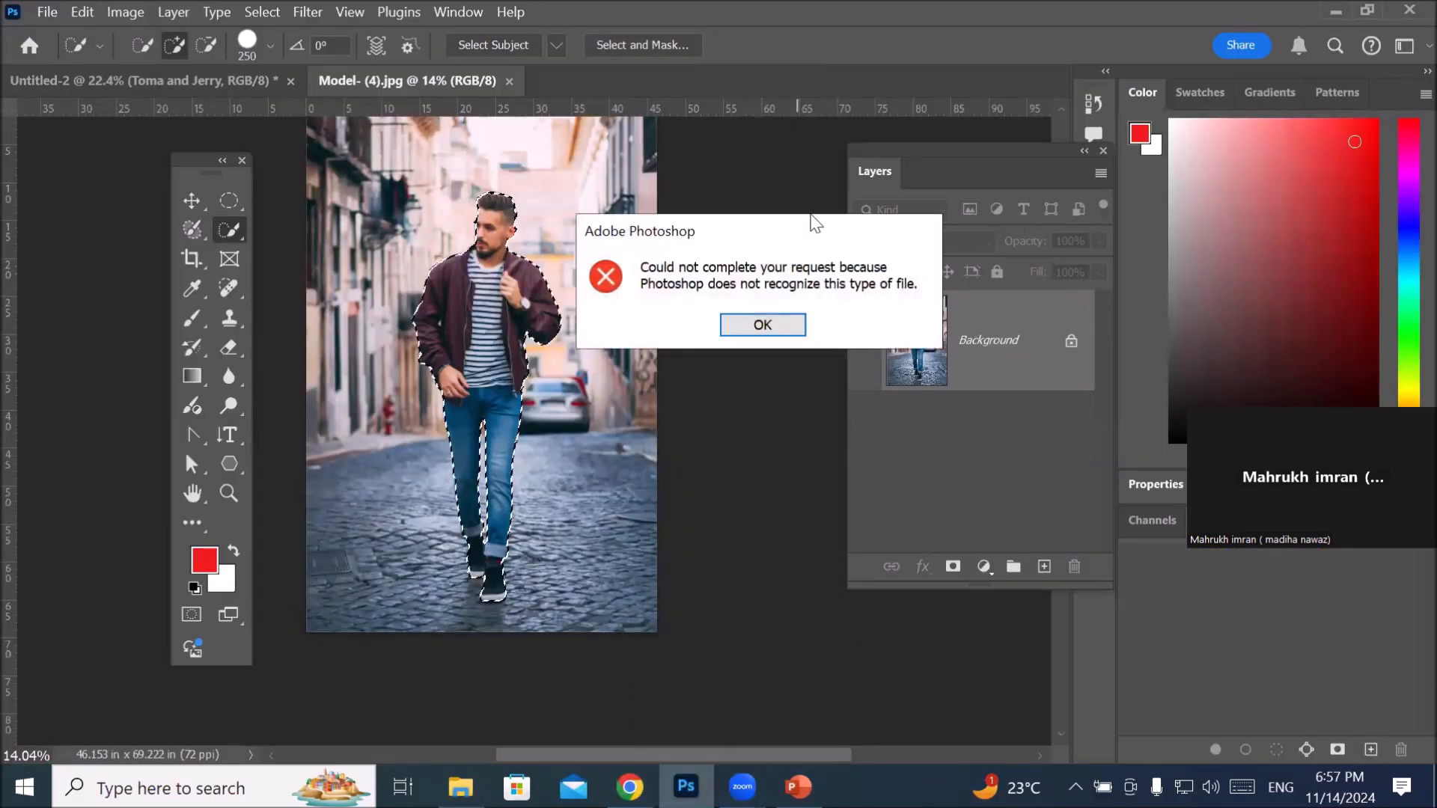
pyautogui.click(768, 327)
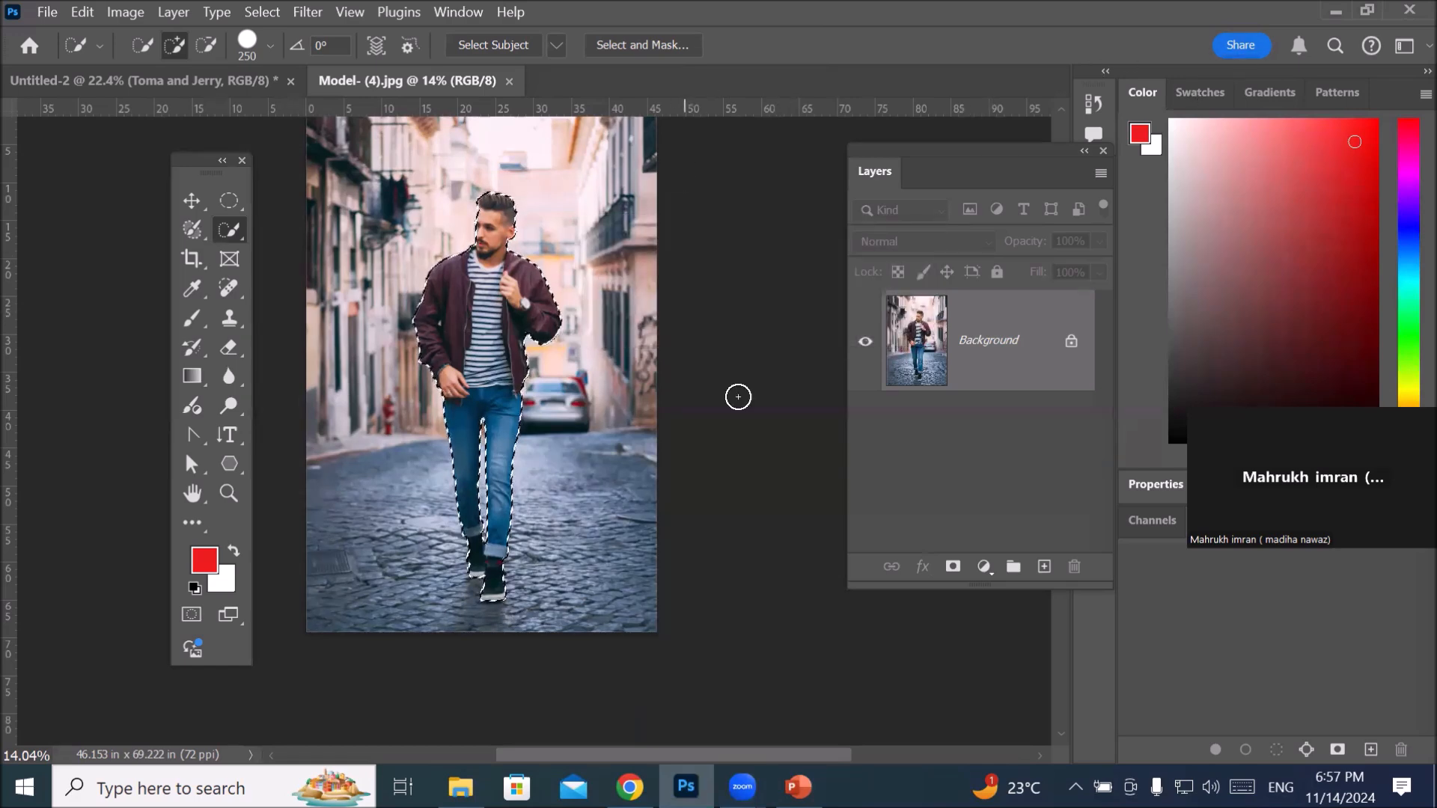
pyautogui.click(460, 787)
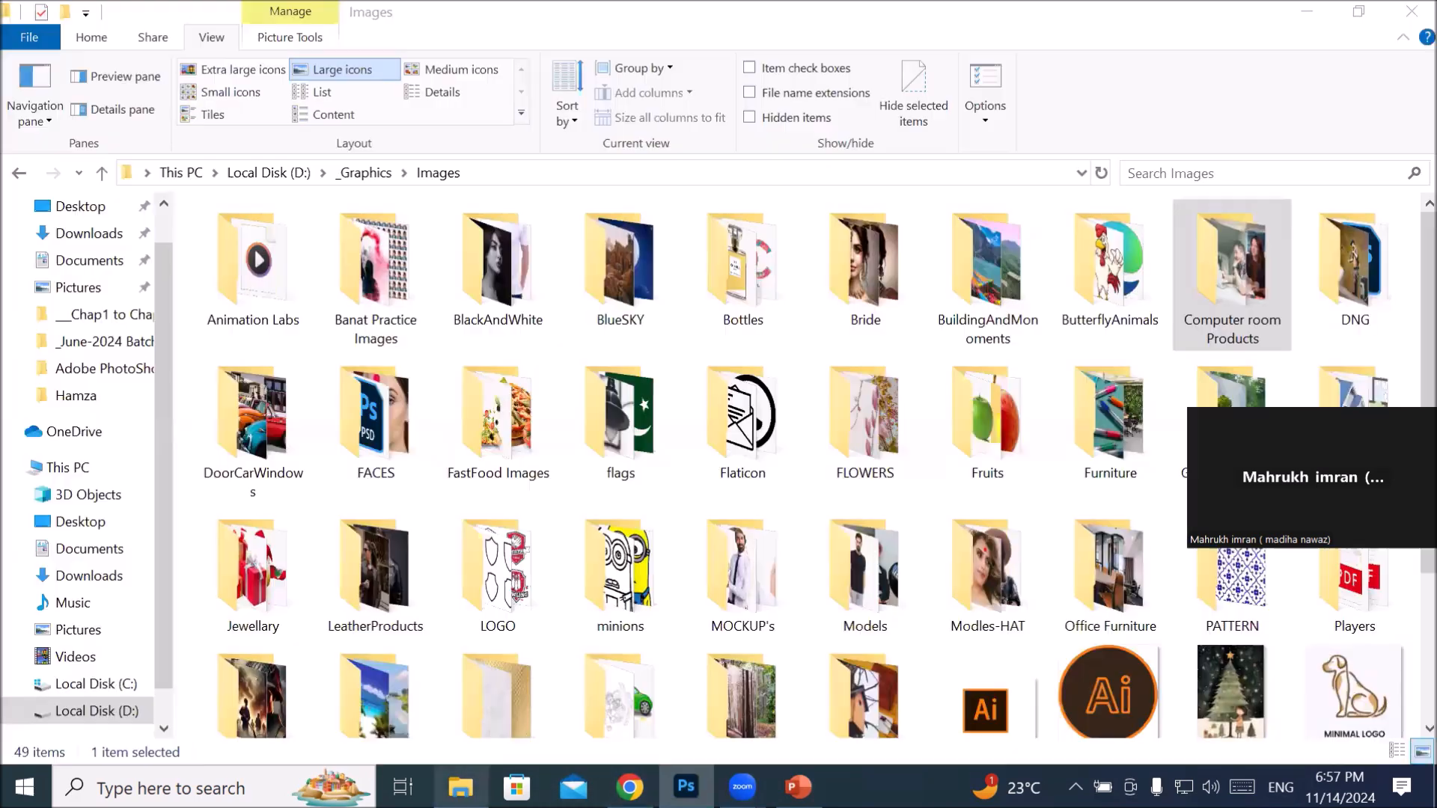
# Step: Switch to Photoshop, clear the selection around the walking man and close Model- (4).jpg
pyautogui.click(686, 786)
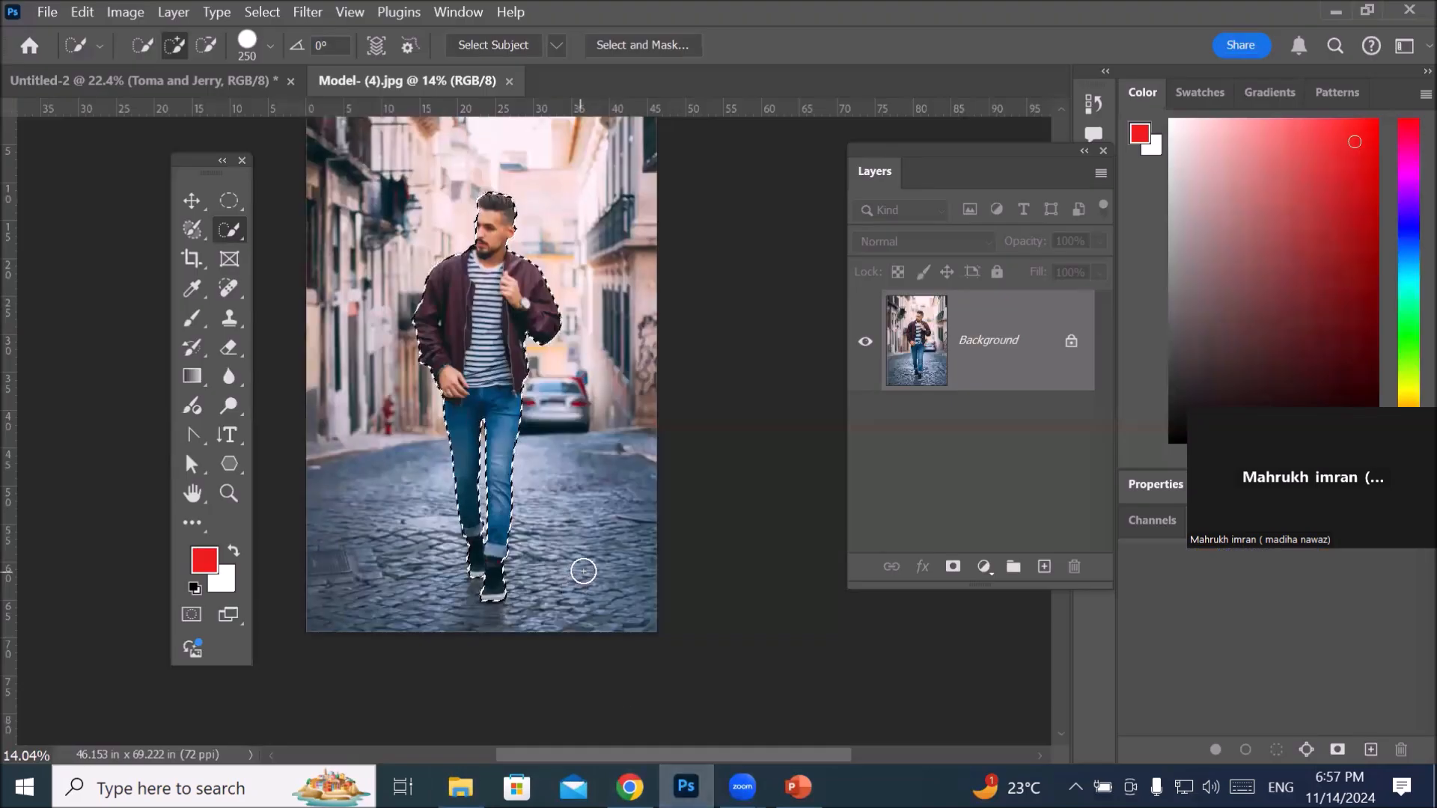
pyautogui.hotkey('ctrl', 'd')
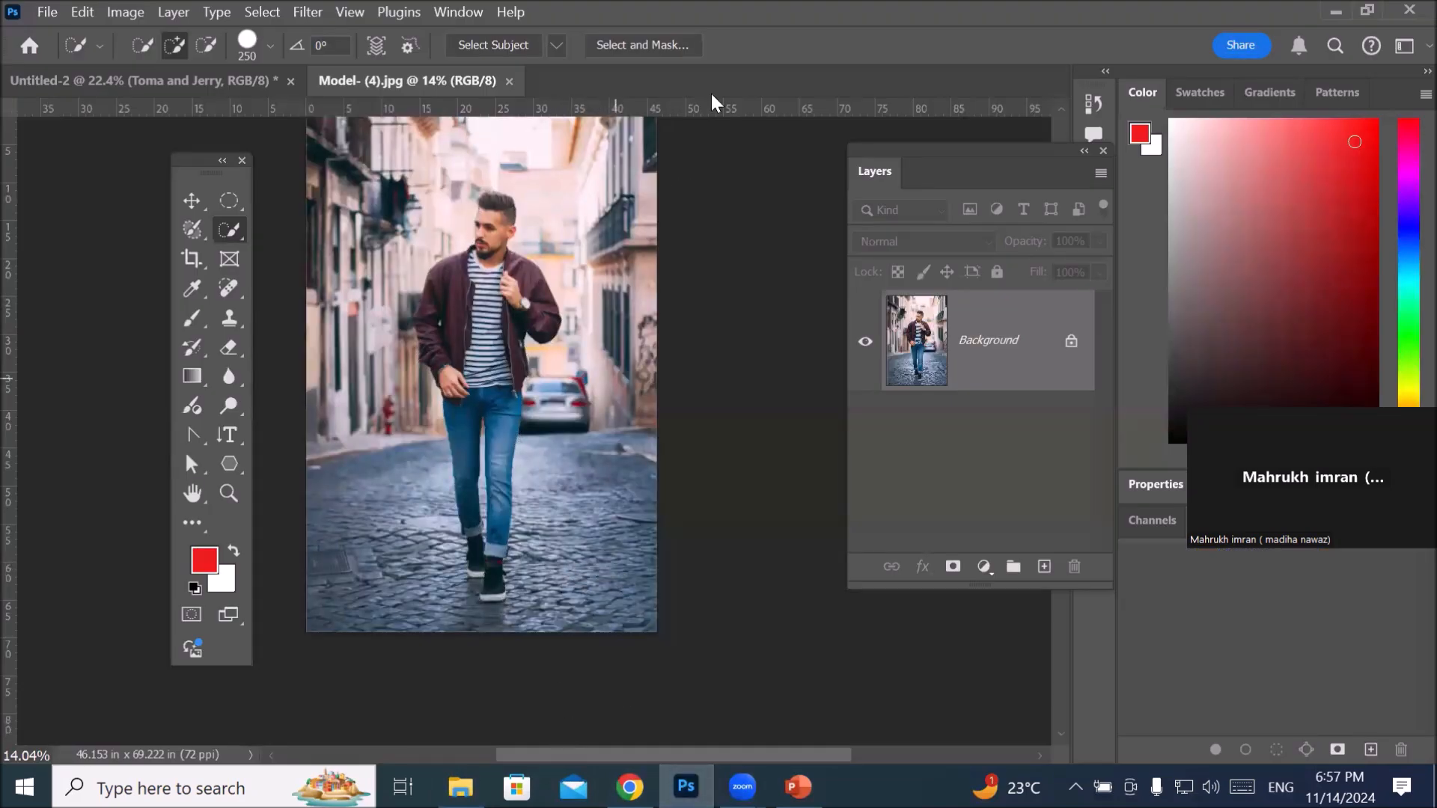
pyautogui.click(509, 81)
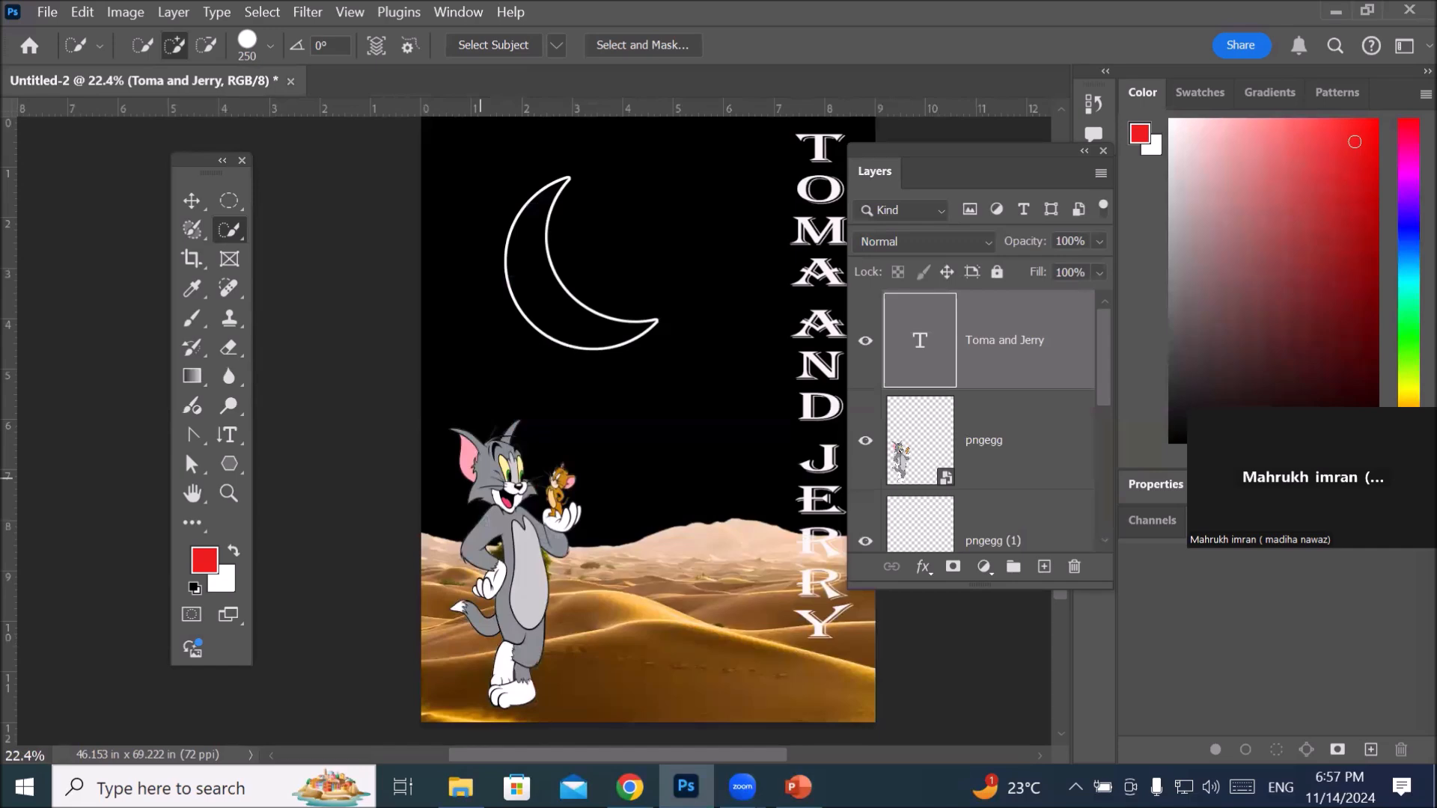
# Step: From File Explorer's Computer room Products folder, open kenny-eliason-y_6rqStQBYQ-unsplash as a new document in Photoshop
pyautogui.click(460, 787)
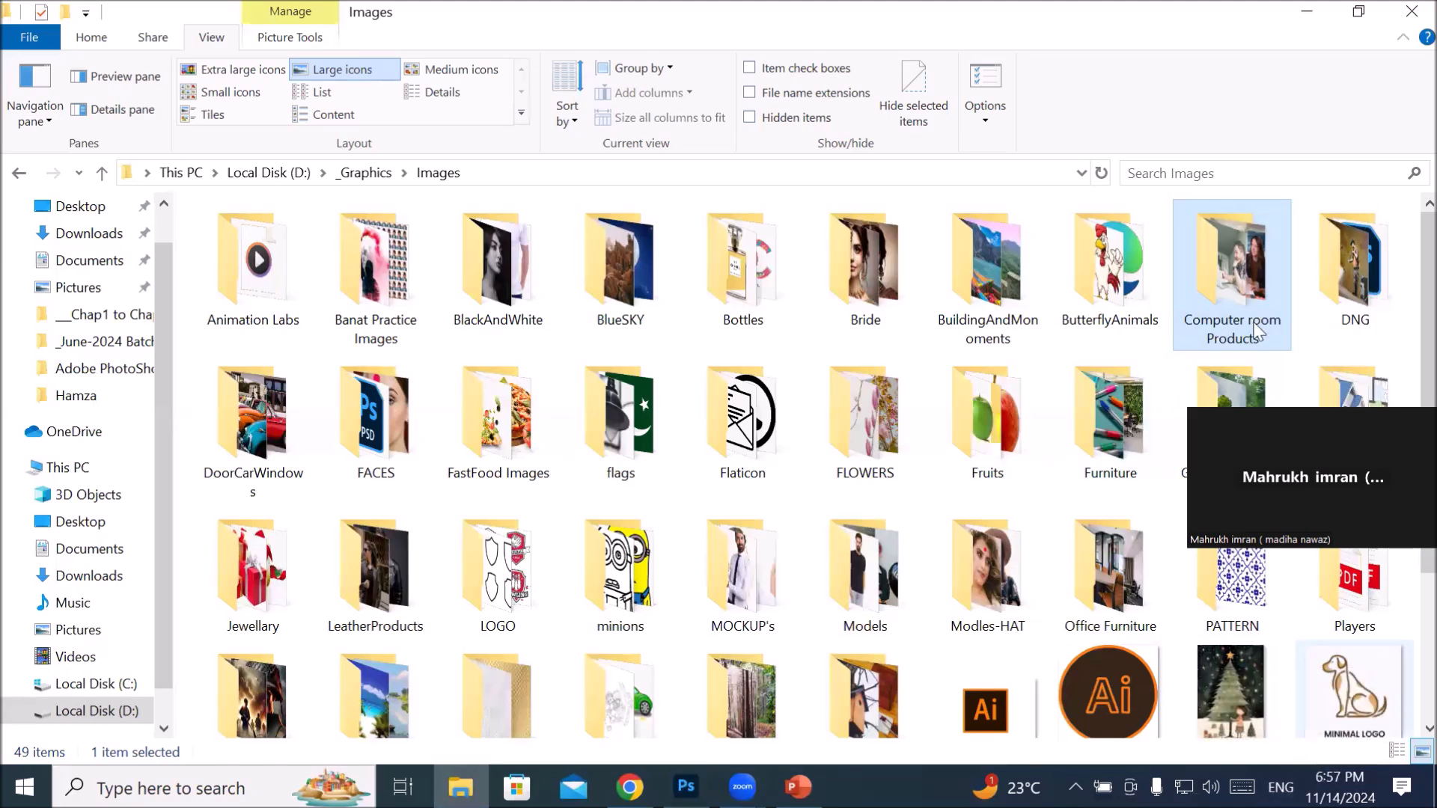
pyautogui.doubleClick(1246, 292)
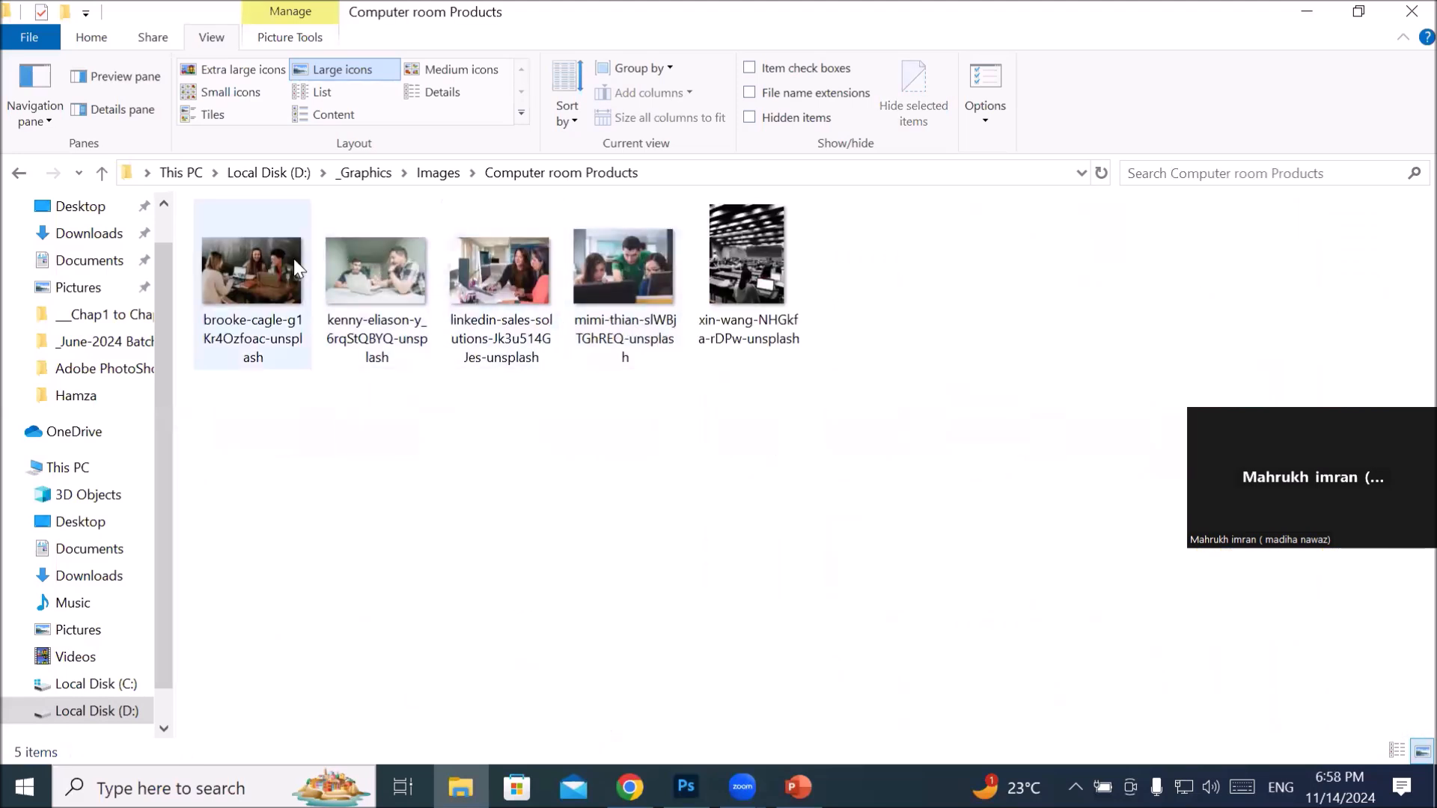
pyautogui.click(387, 283)
pyautogui.moveTo(387, 283); pyautogui.dragTo(552, 79)
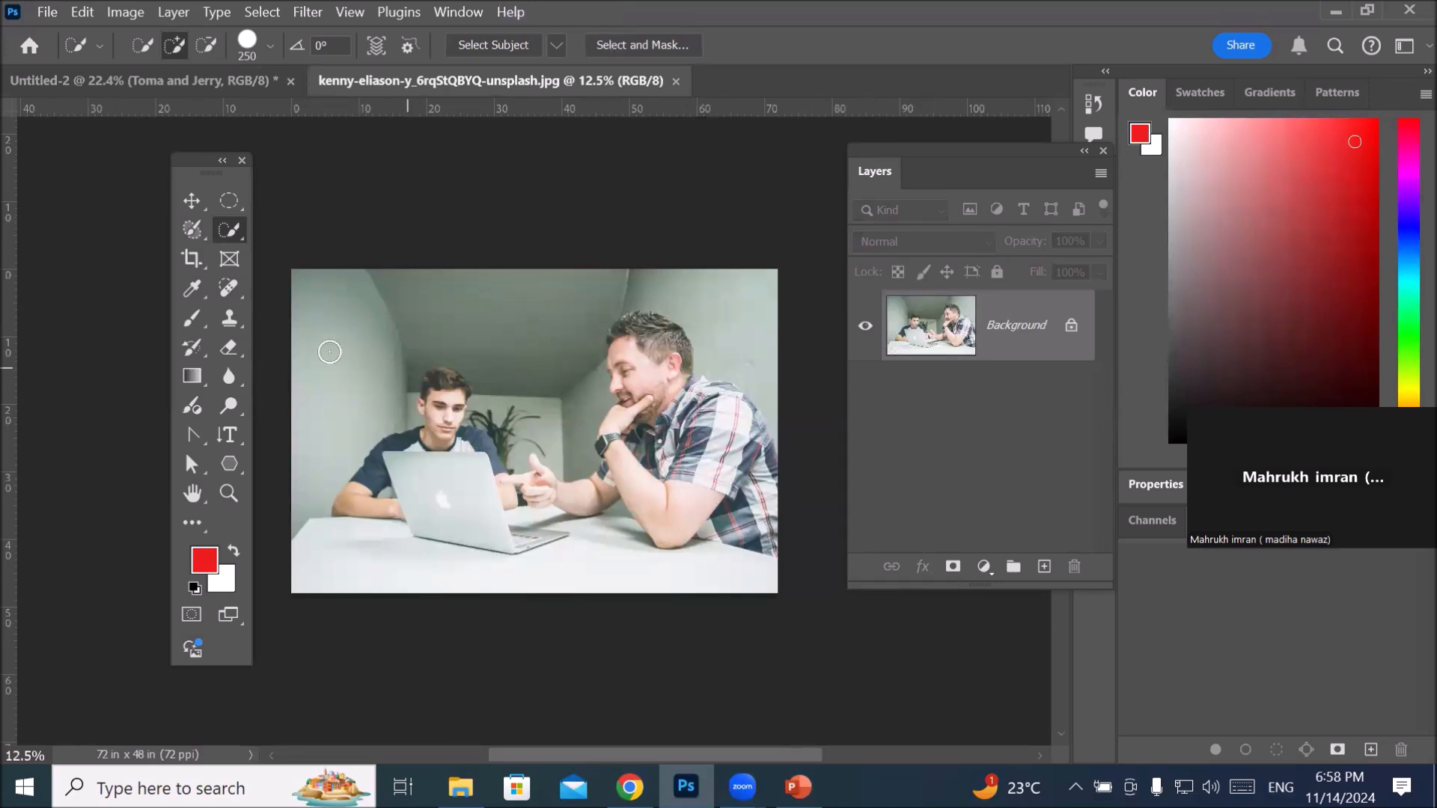
# Step: Try the Object Selection tool's Select Subject command on the two people at the table, and clear the selection
pyautogui.rightClick(231, 227)
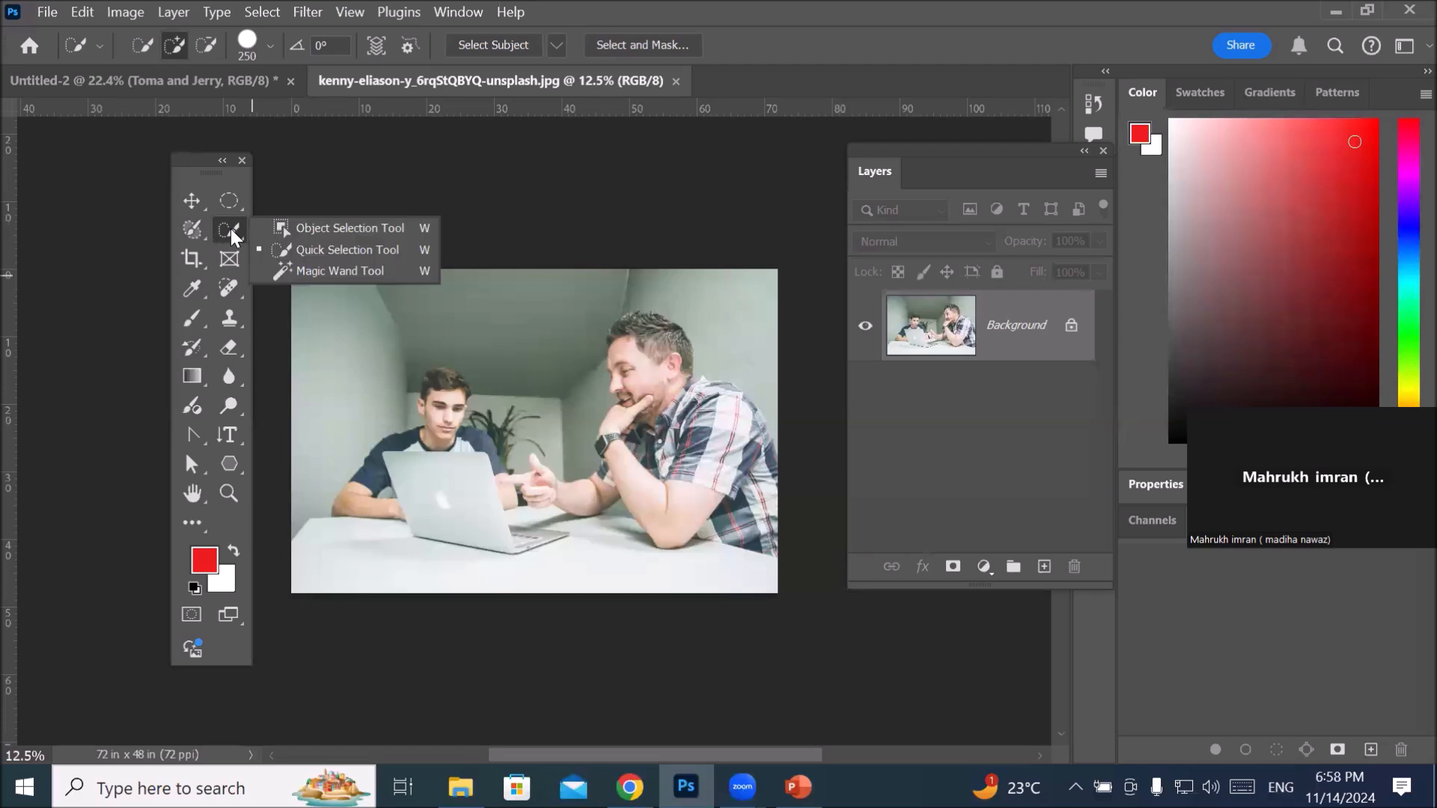
pyautogui.click(361, 228)
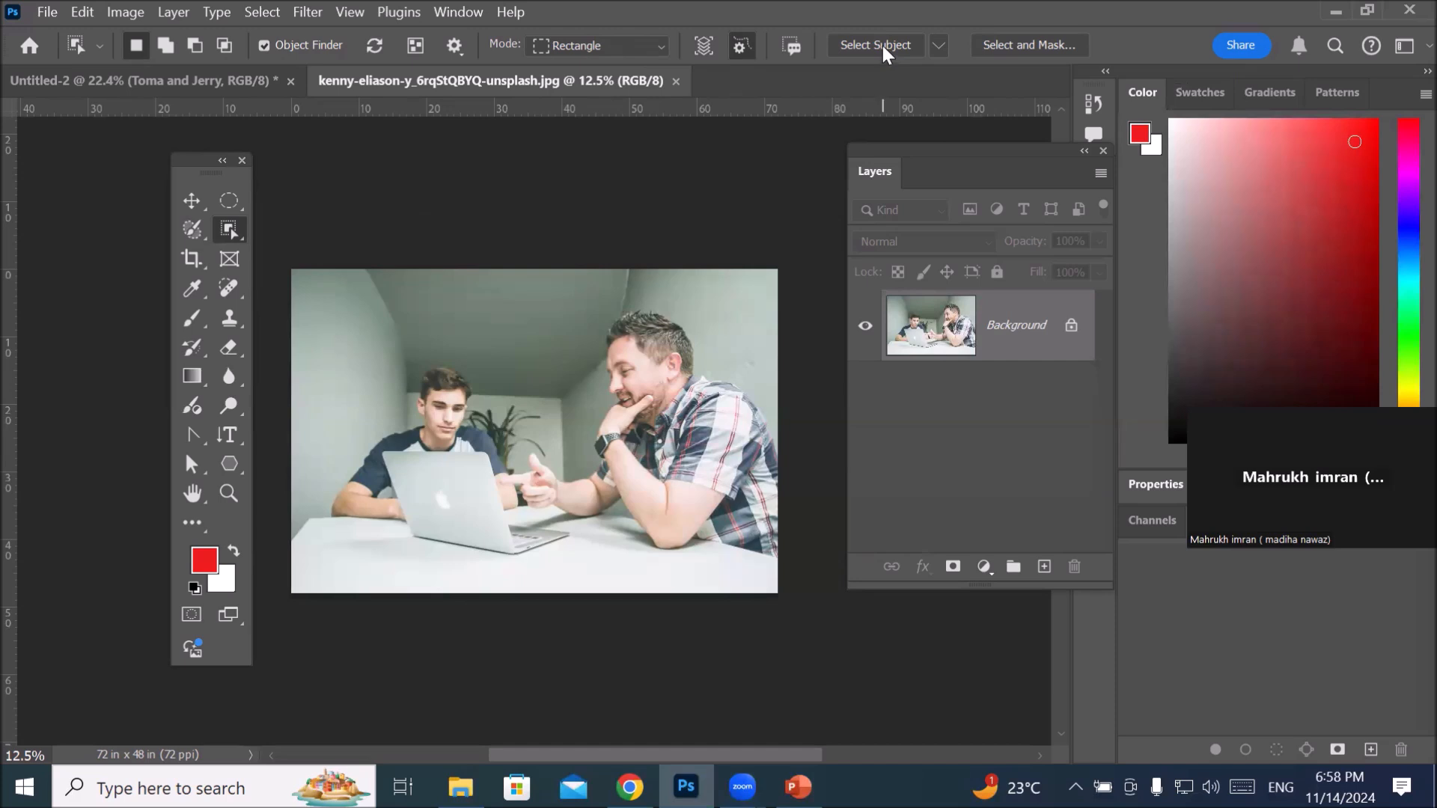
pyautogui.click(886, 44)
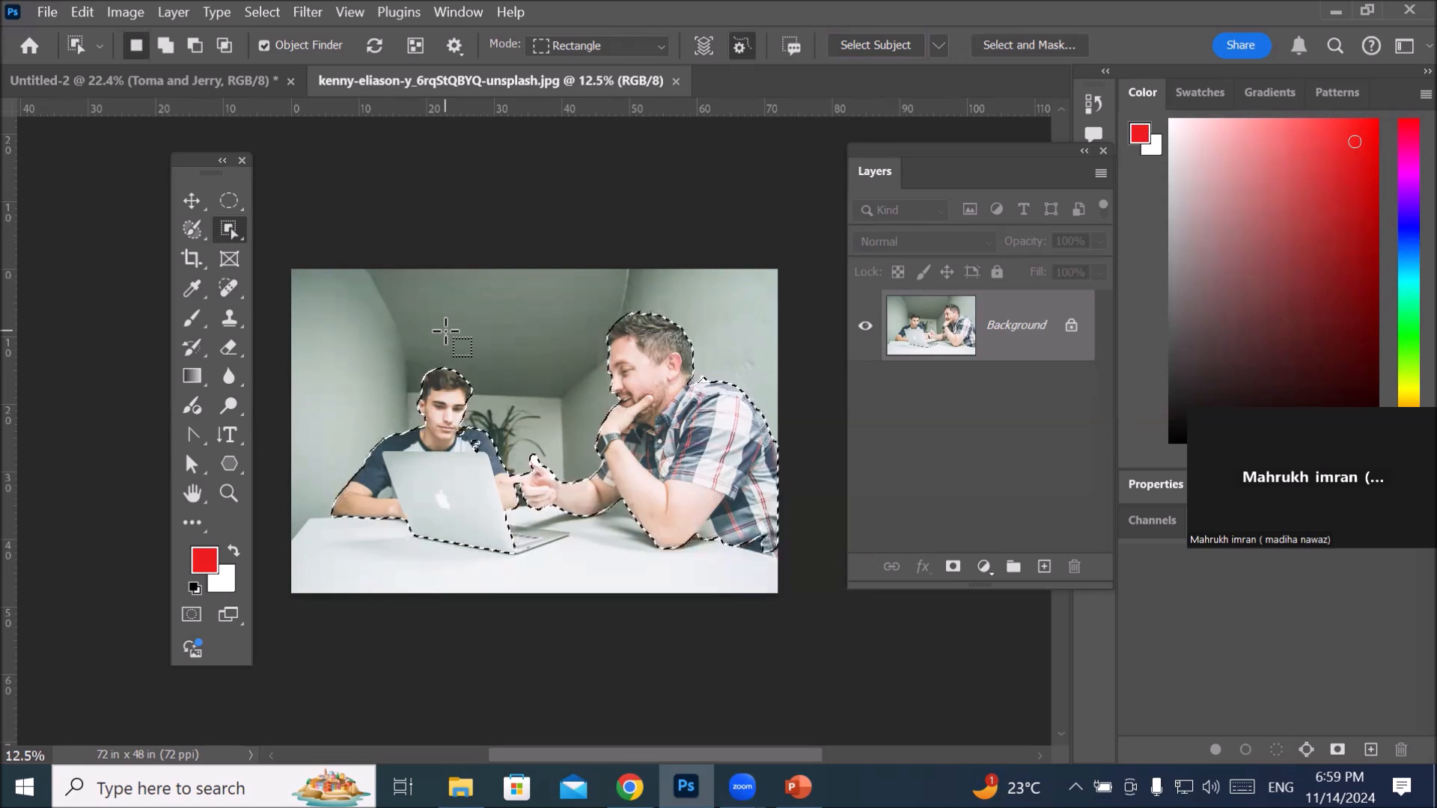
pyautogui.hotkey('ctrl', 'd')
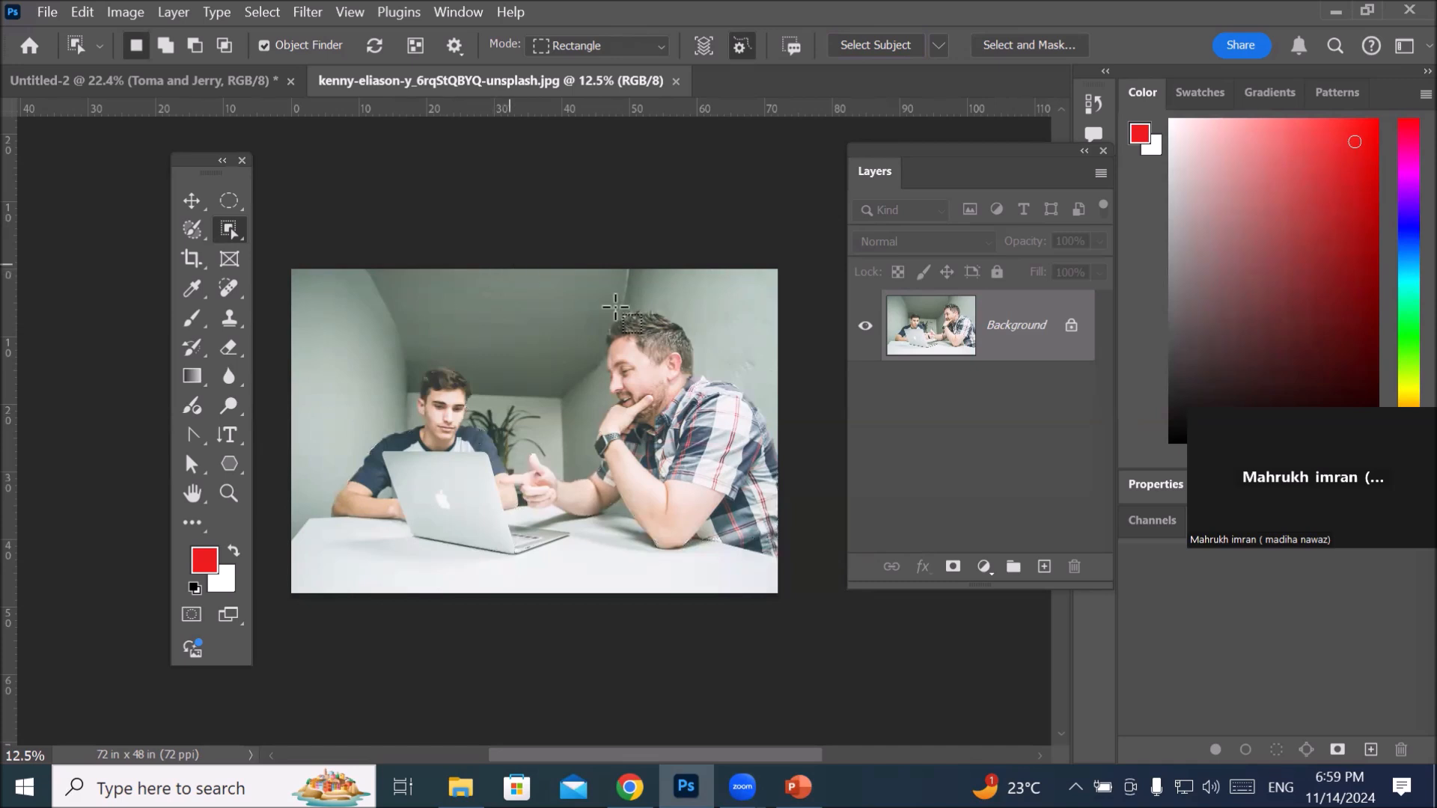
# Step: In Rectangle mode, box the young man behind the laptop, about 28 by 38 inches, to select him, and clear the selection
pyautogui.click(940, 45)
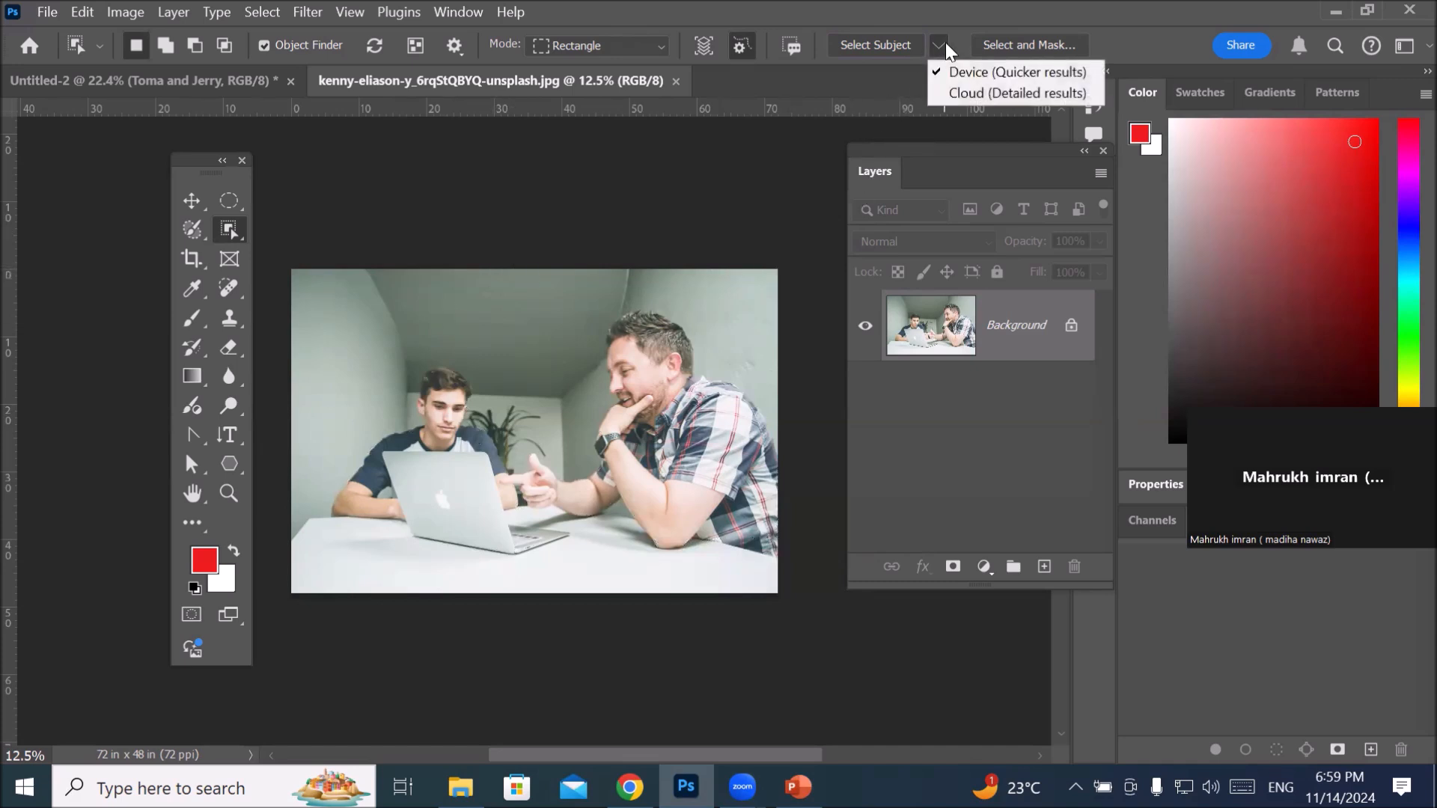
pyautogui.click(945, 41)
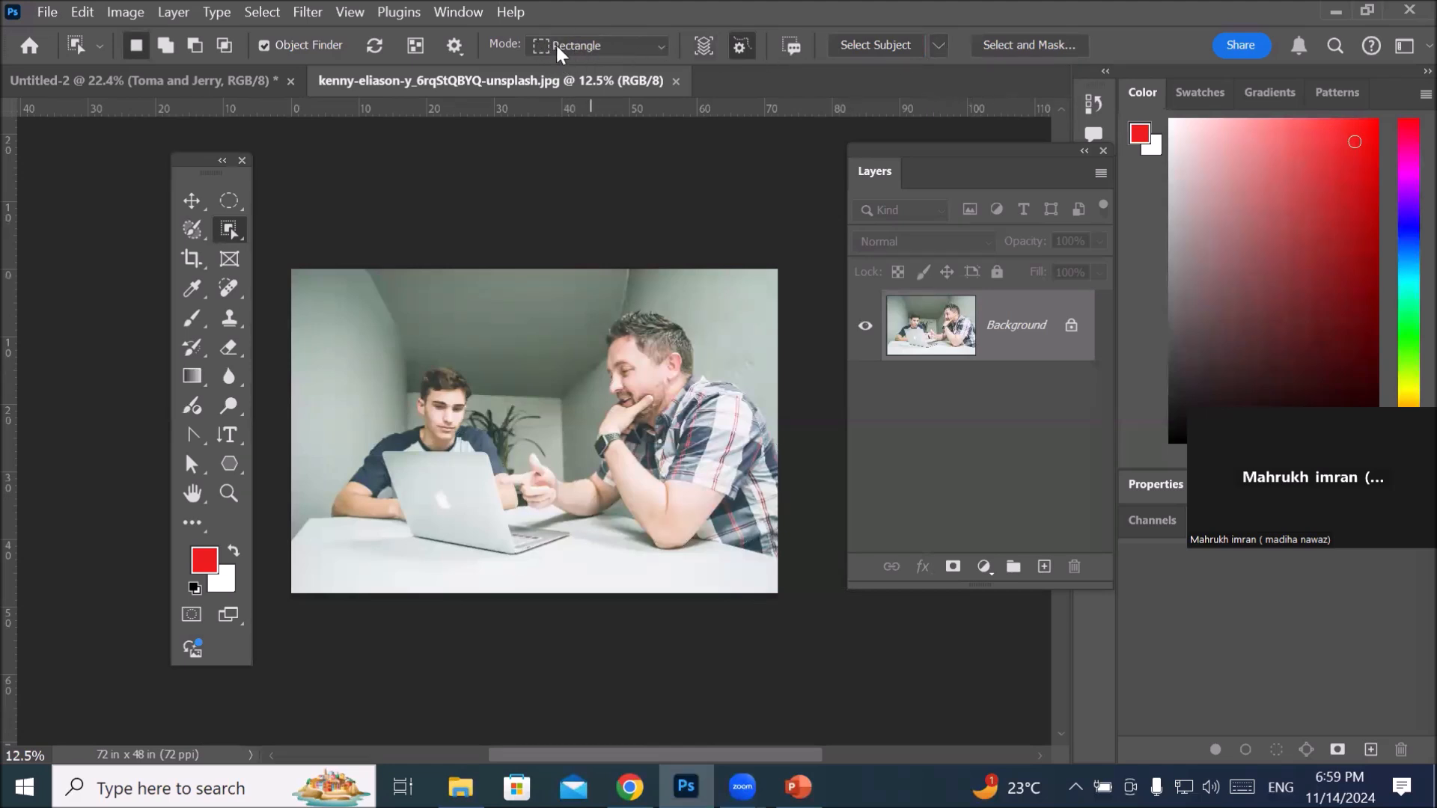
pyautogui.click(657, 45)
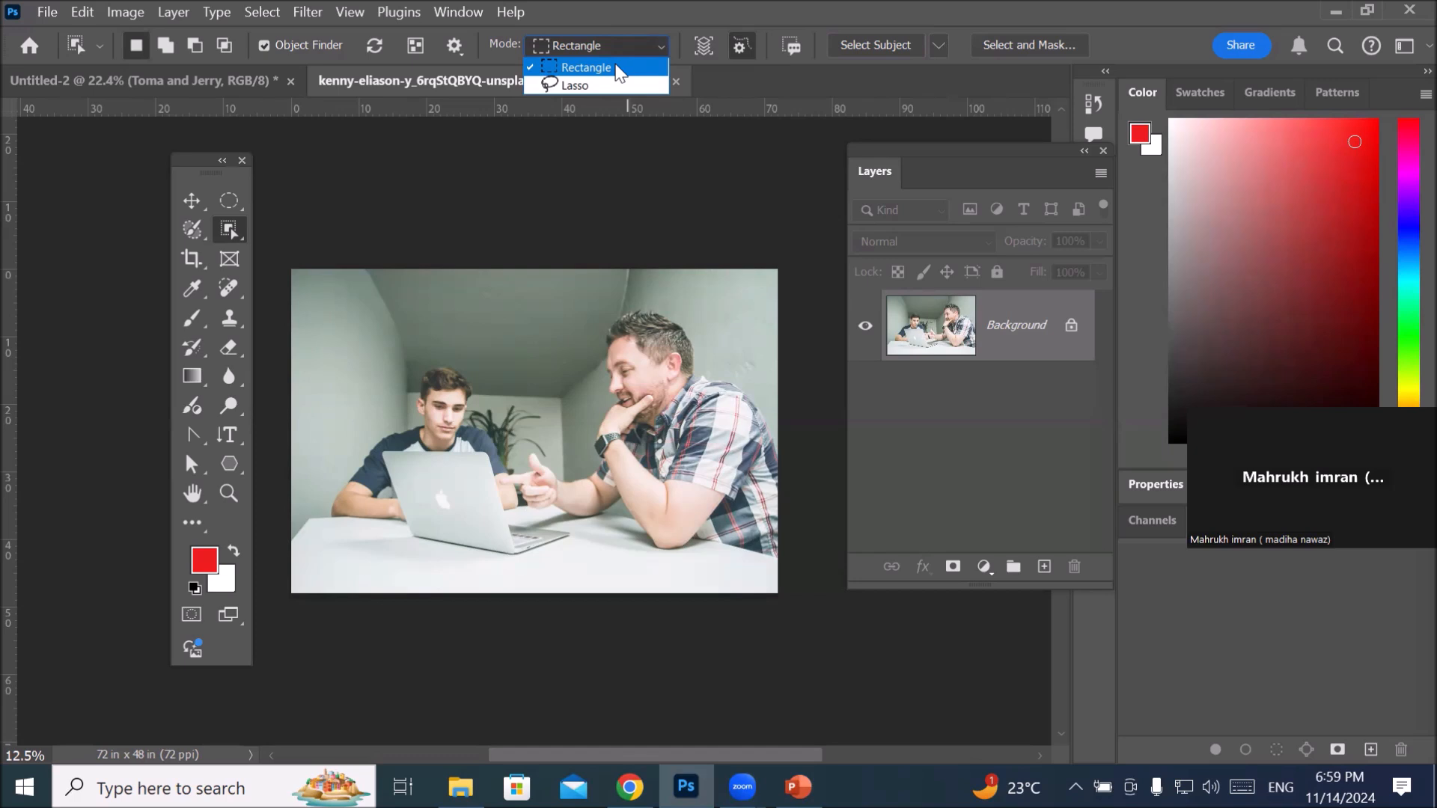
pyautogui.click(595, 68)
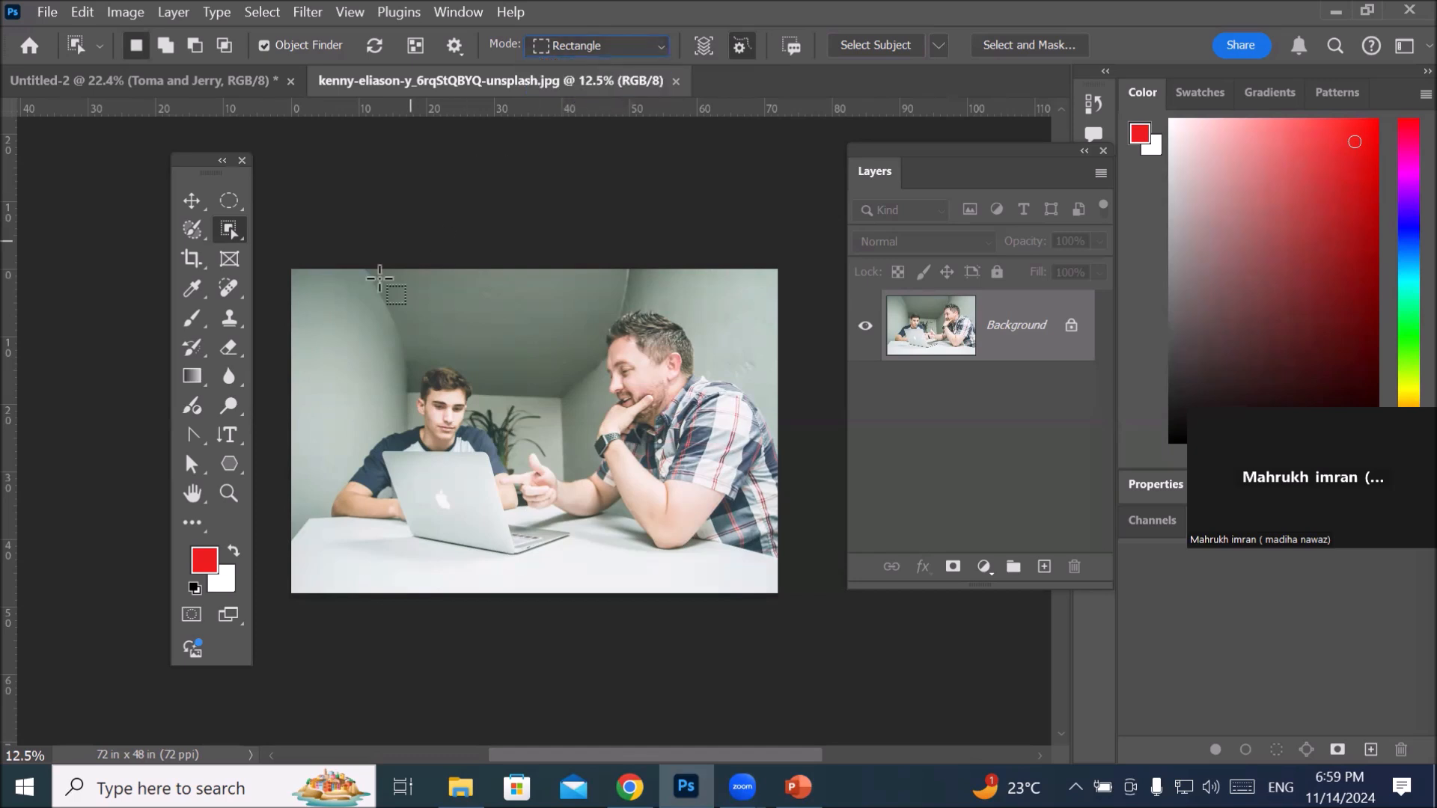
pyautogui.moveTo(336, 323); pyautogui.dragTo(526, 577)
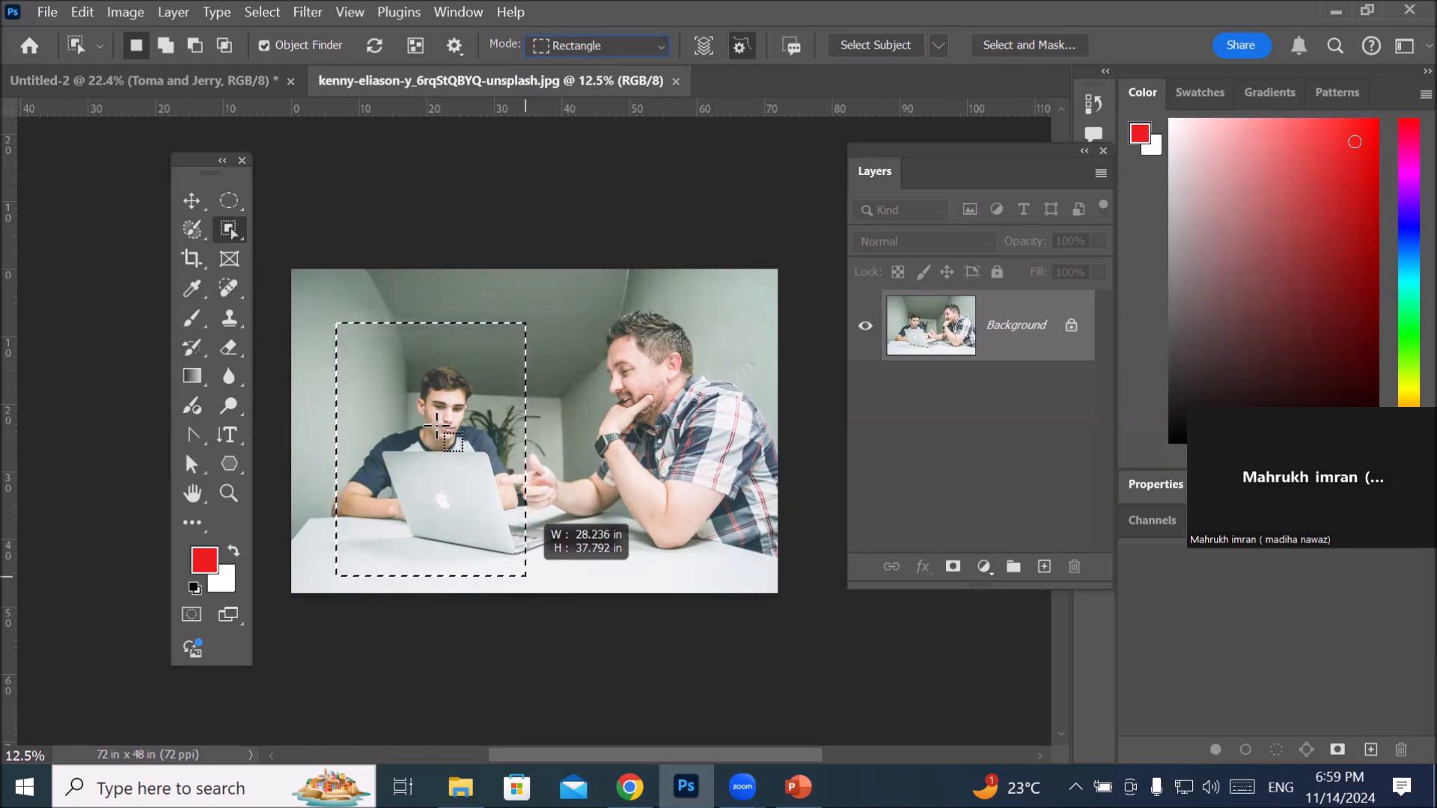
pyautogui.click(870, 45)
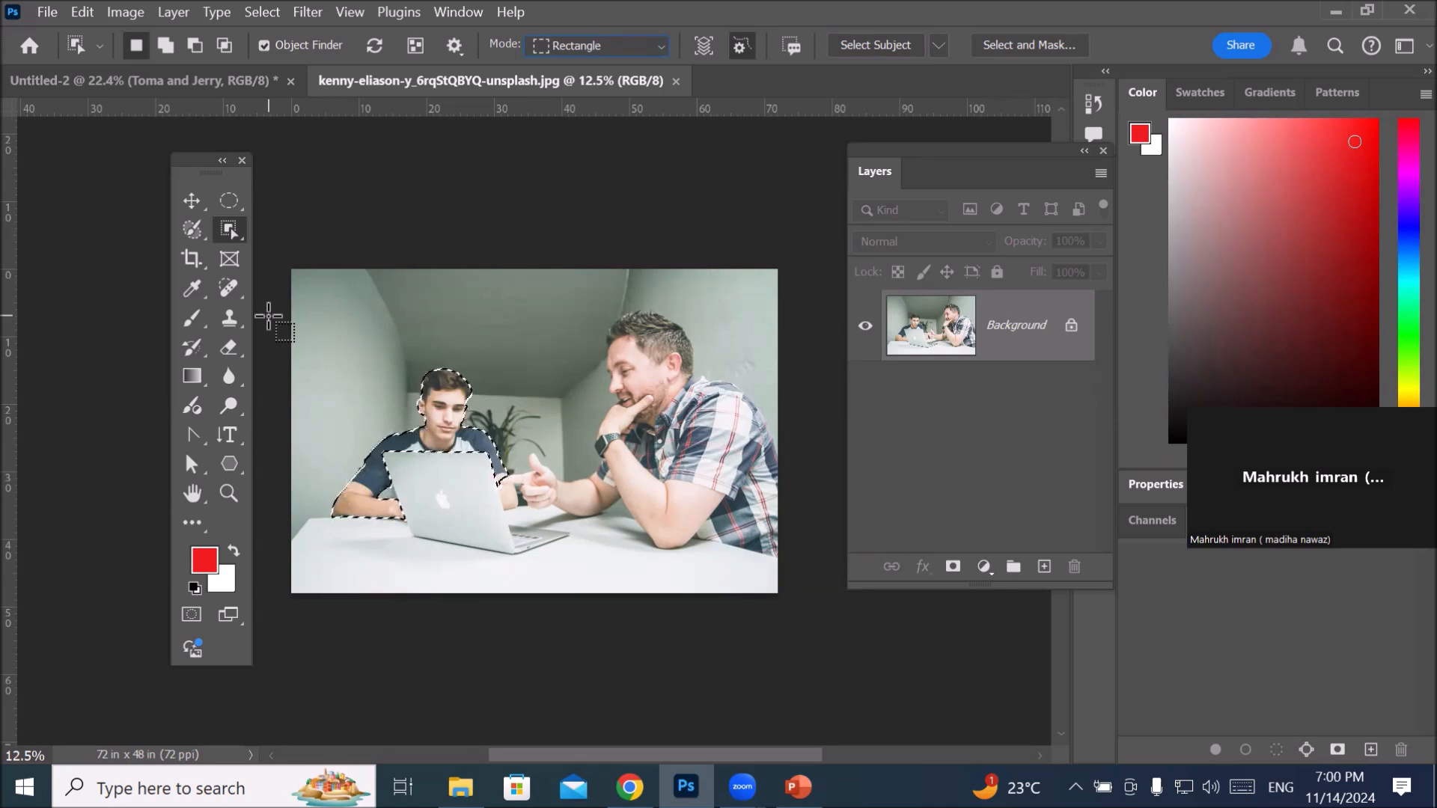
pyautogui.hotkey('ctrl', 'd')
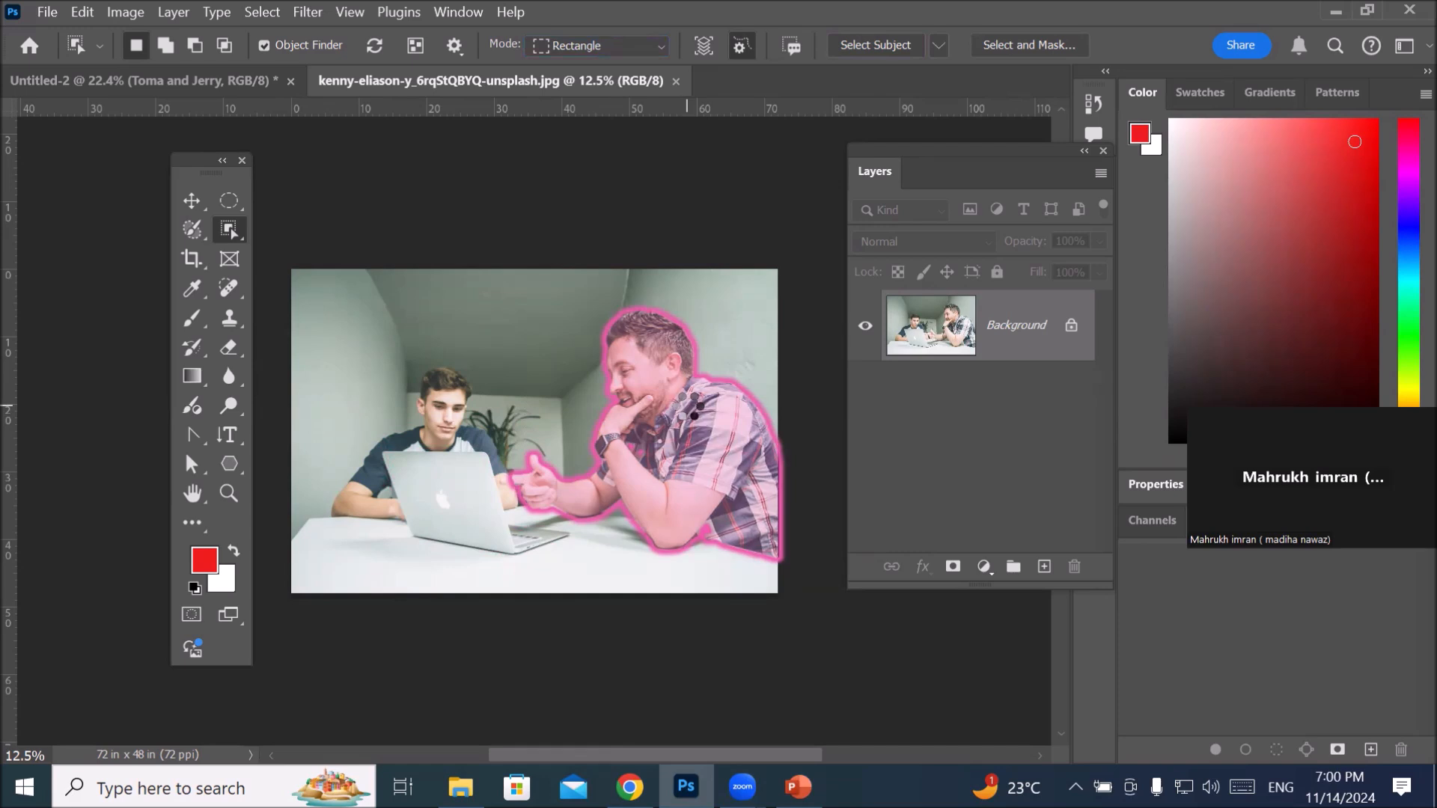
# Step: Select the man in the plaid shirt with the Object Selection tool, and add the young man and the laptop to the selection
pyautogui.rightClick(236, 227)
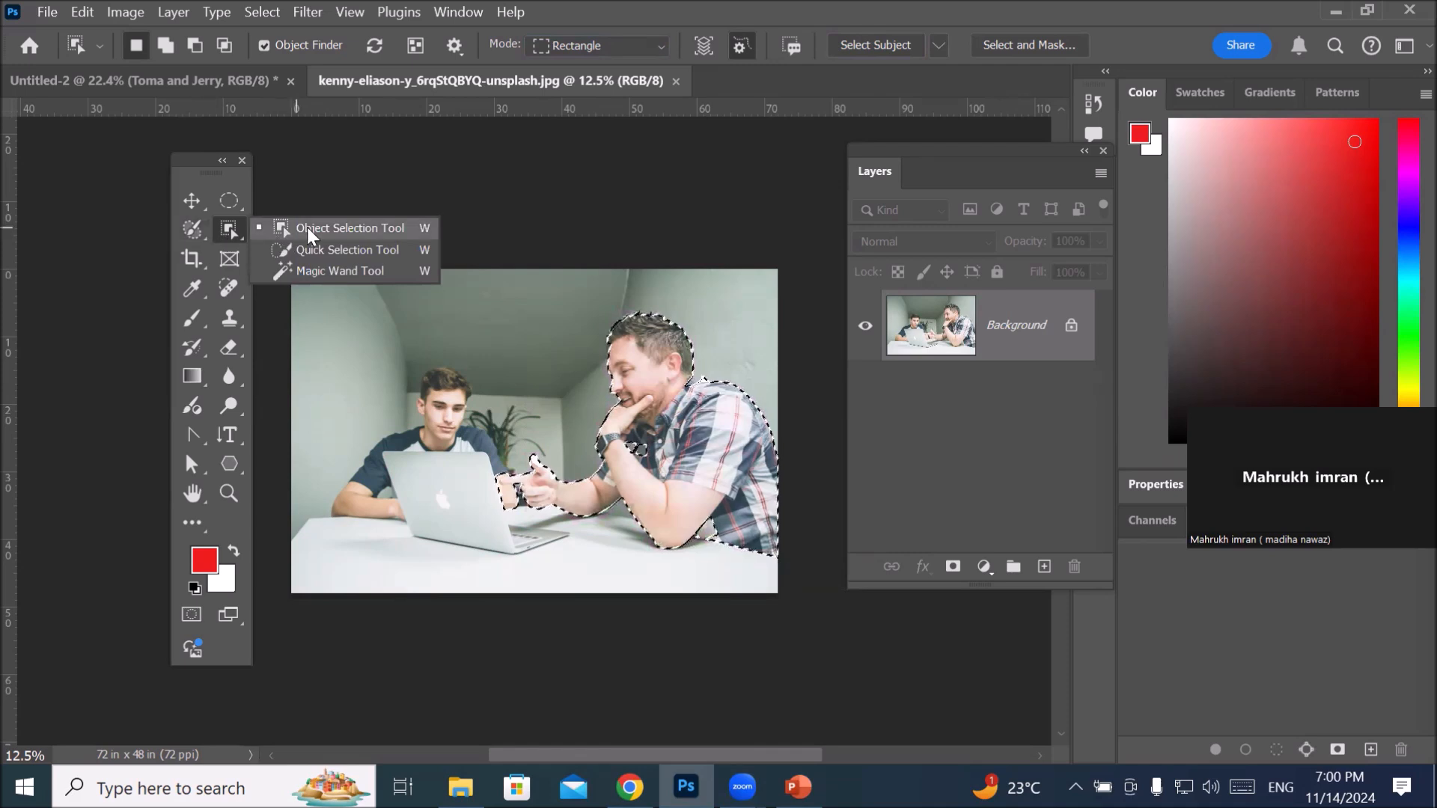
pyautogui.click(347, 231)
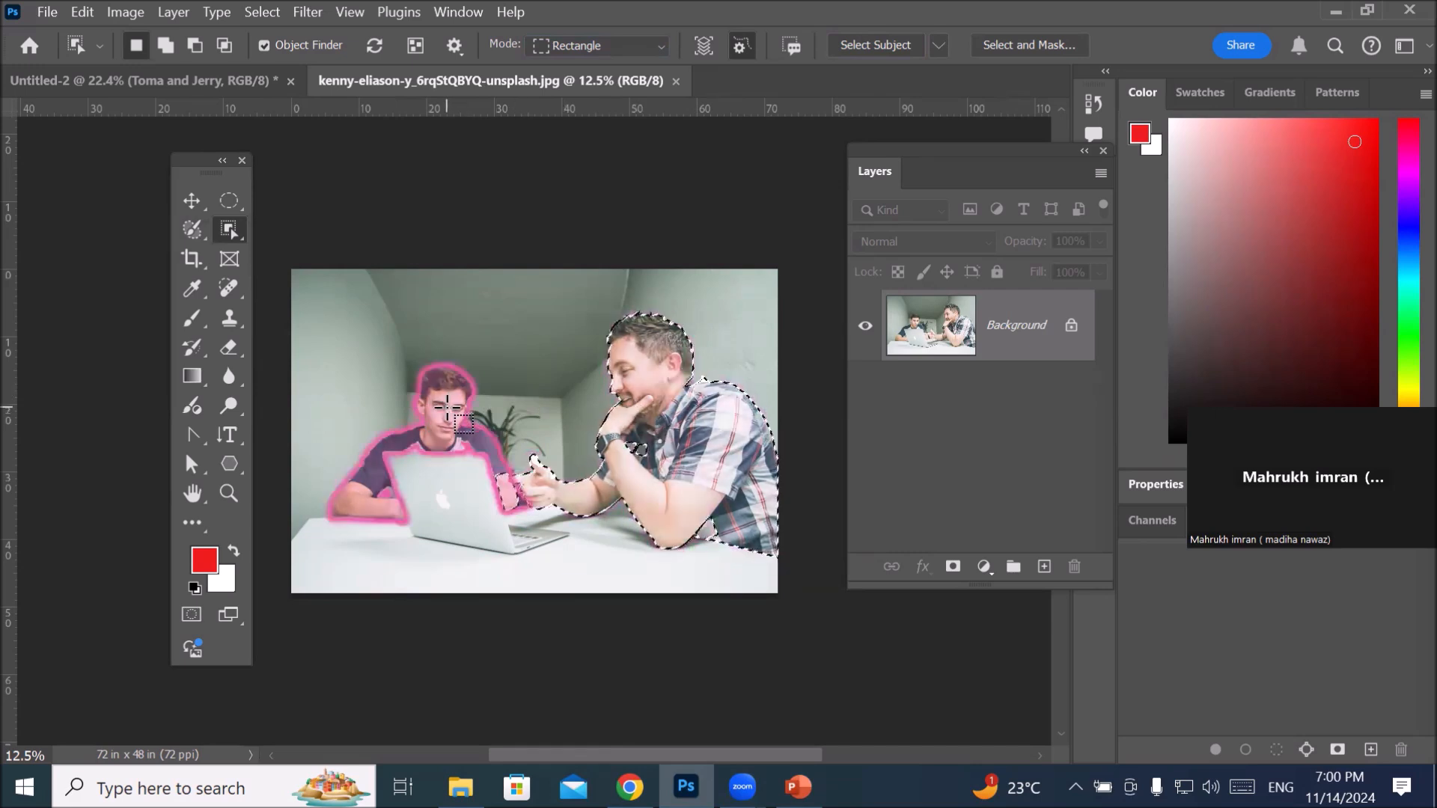
pyautogui.click(167, 46)
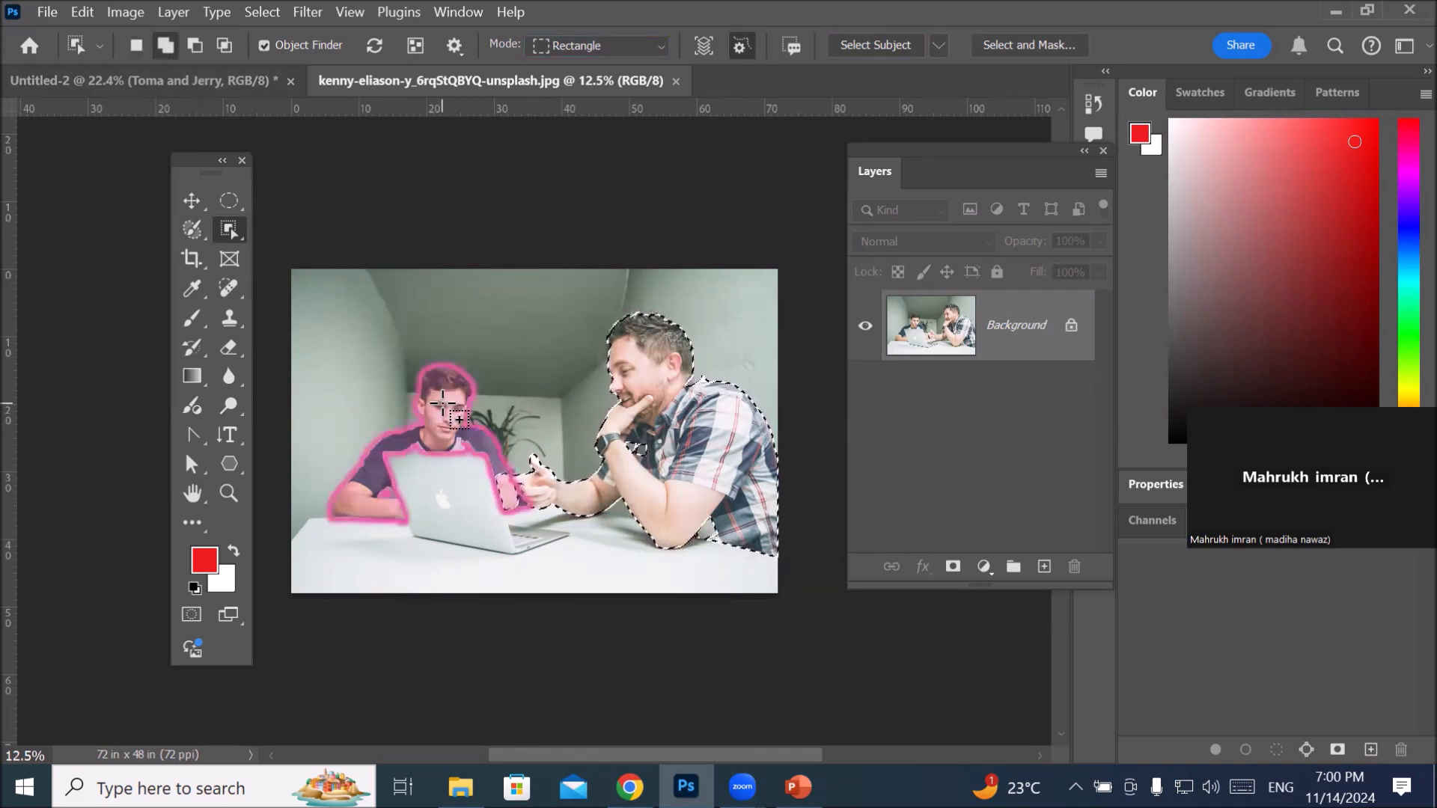
pyautogui.keyDown('shift'); pyautogui.click(490, 341); pyautogui.keyUp('shift')
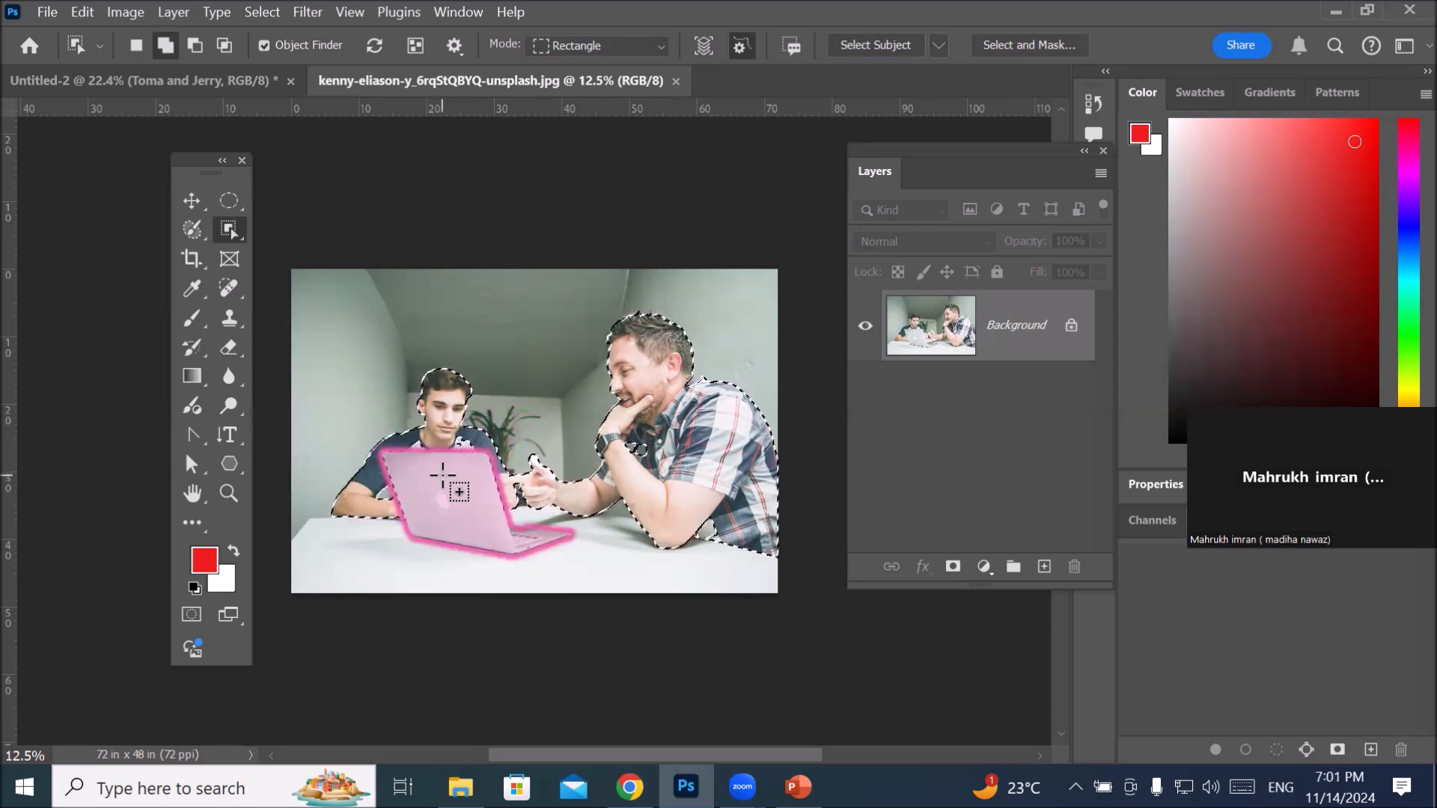
pyautogui.click(162, 45)
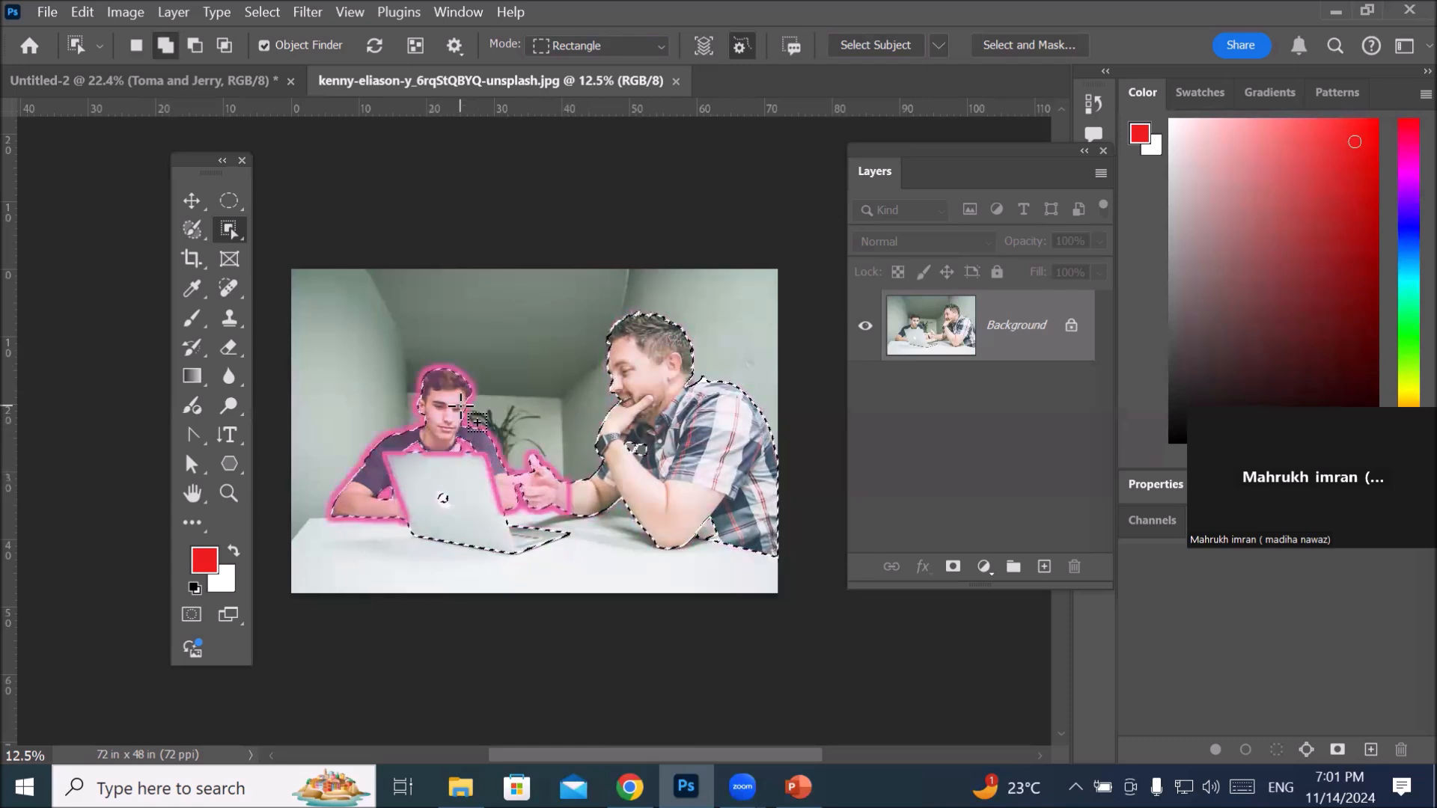
# Step: Subtract the young man from the selection and add the plant behind the laptop to it
pyautogui.click(198, 47)
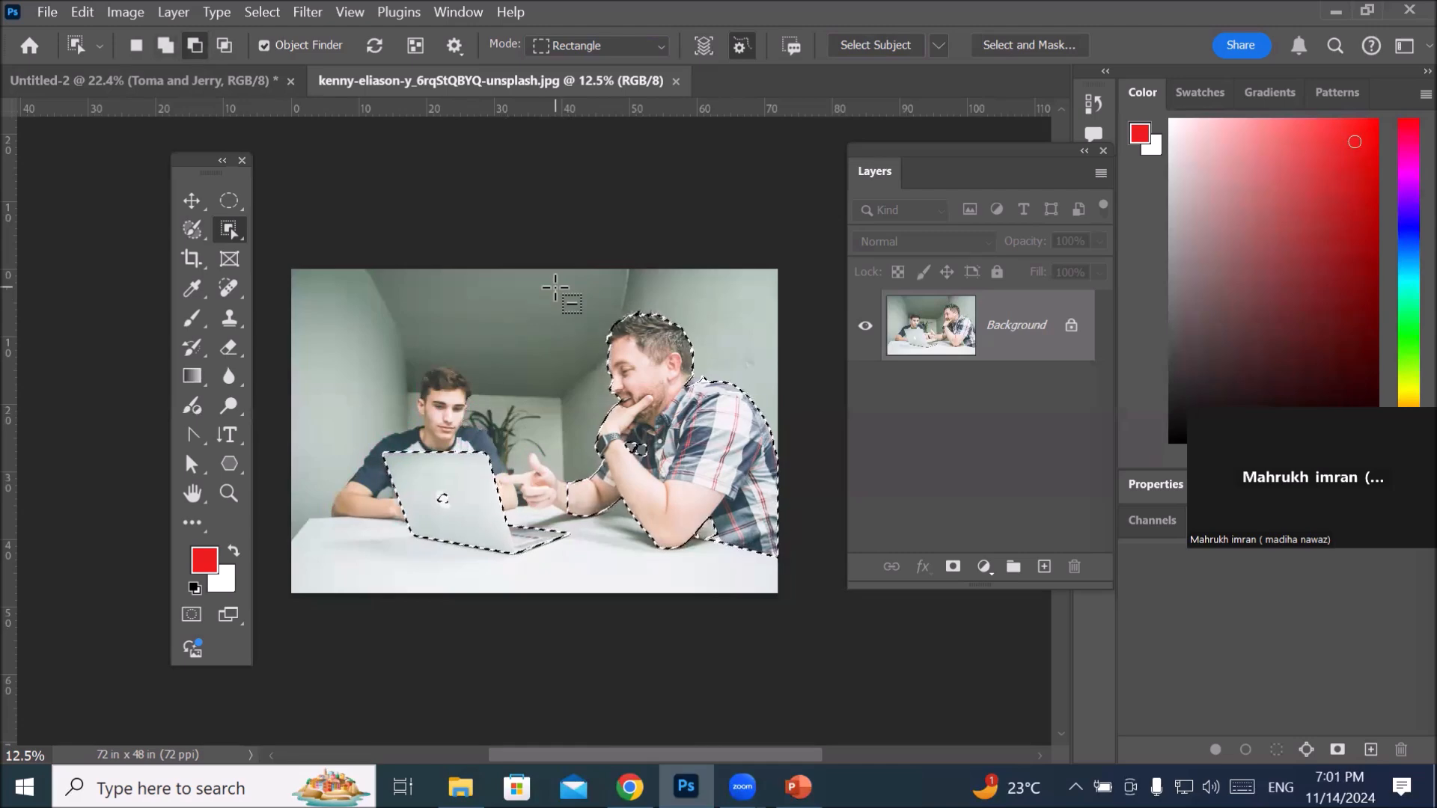
pyautogui.scroll(5, 549, 449)
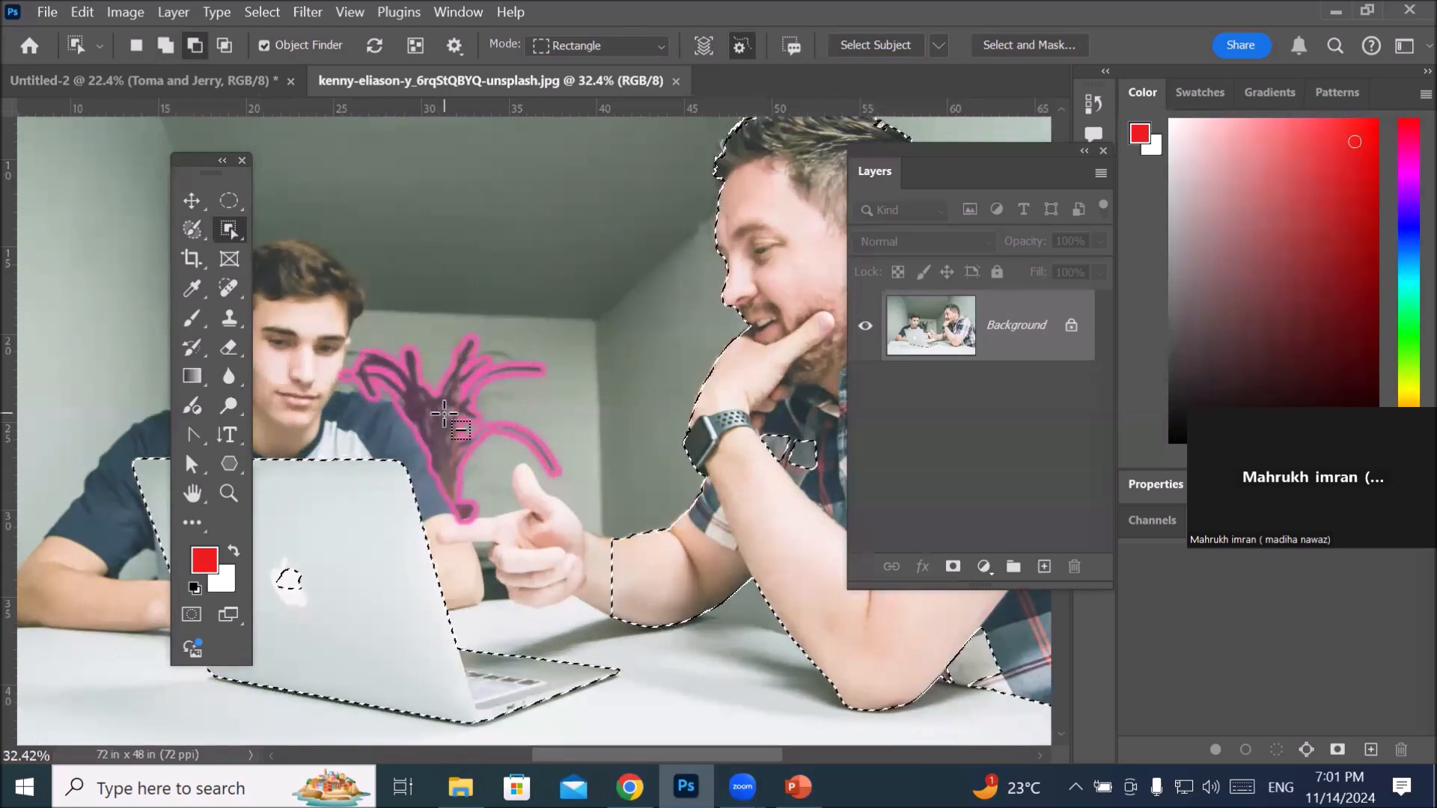
pyautogui.click(166, 46)
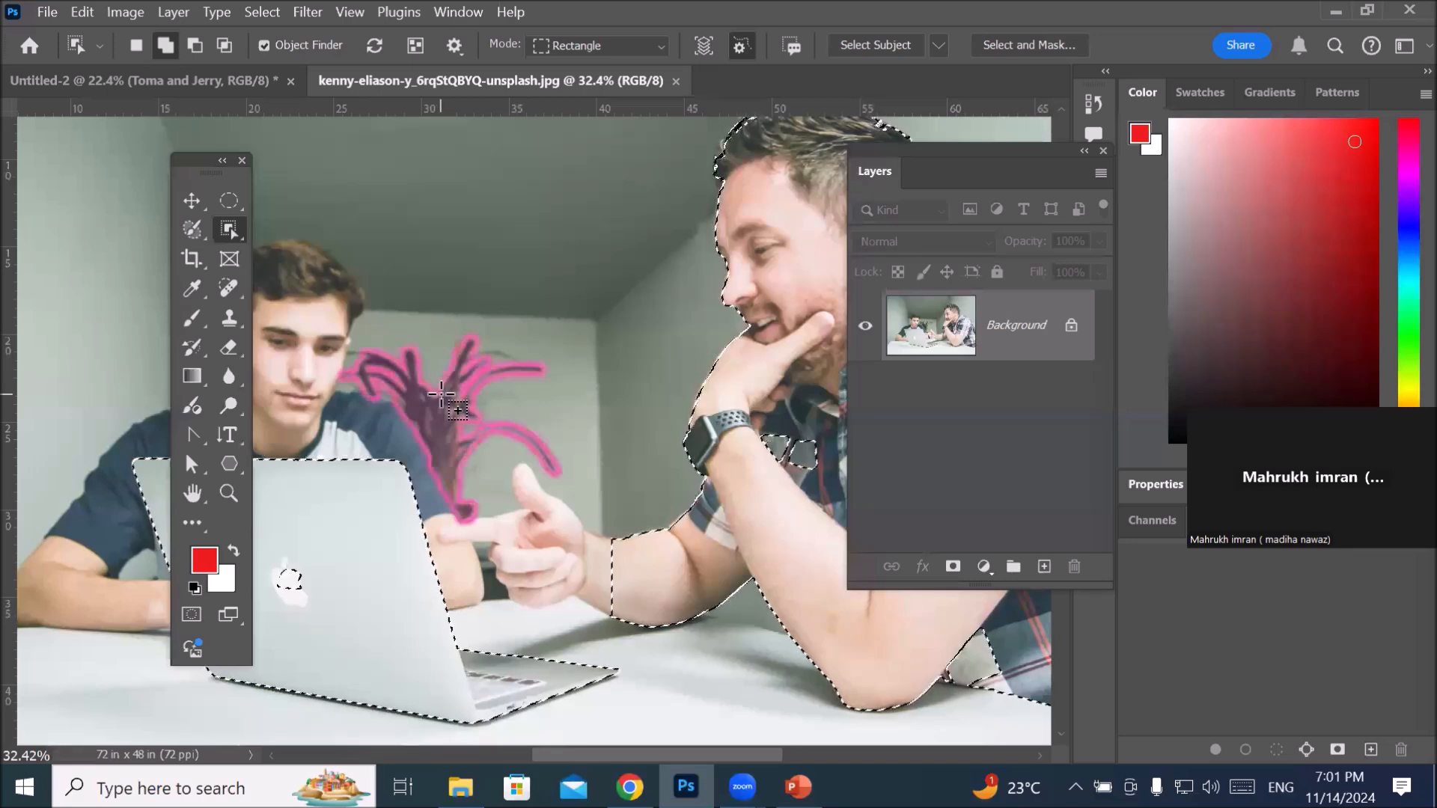
pyautogui.click(441, 395)
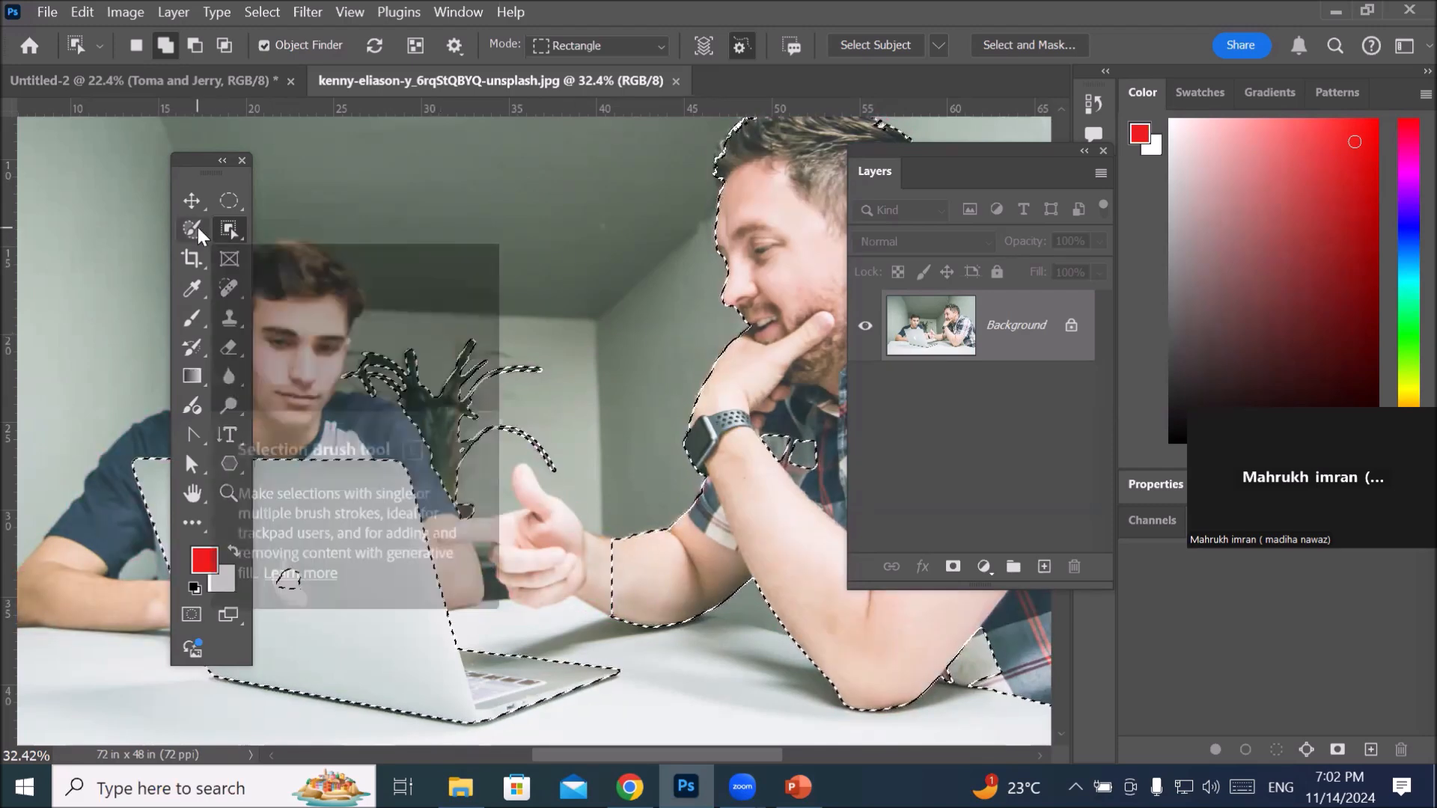
# Step: Add the plaid-shirted man's pointing hand to the selection by tracing its outline with the Magnetic Lasso tool
pyautogui.click(198, 228)
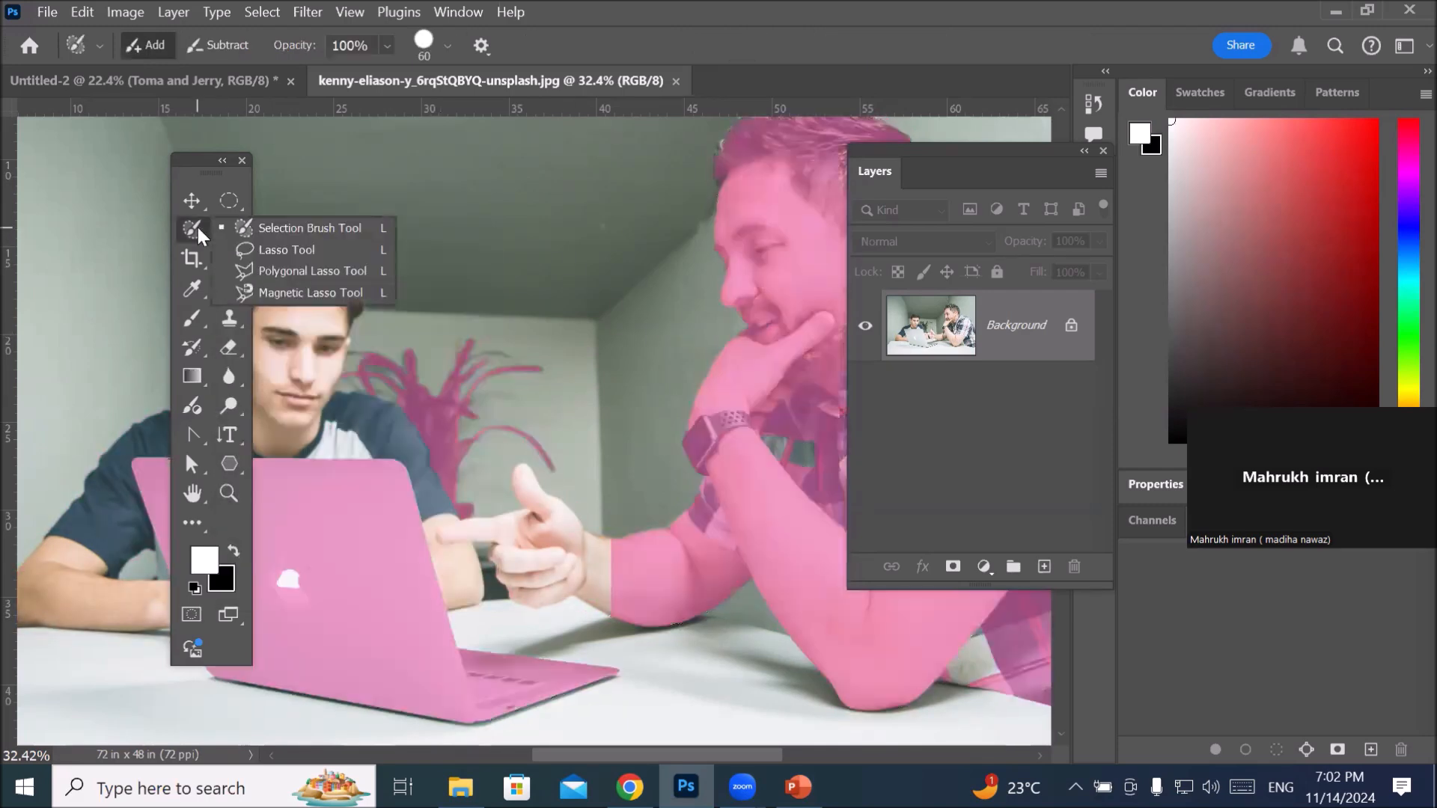
pyautogui.click(309, 292)
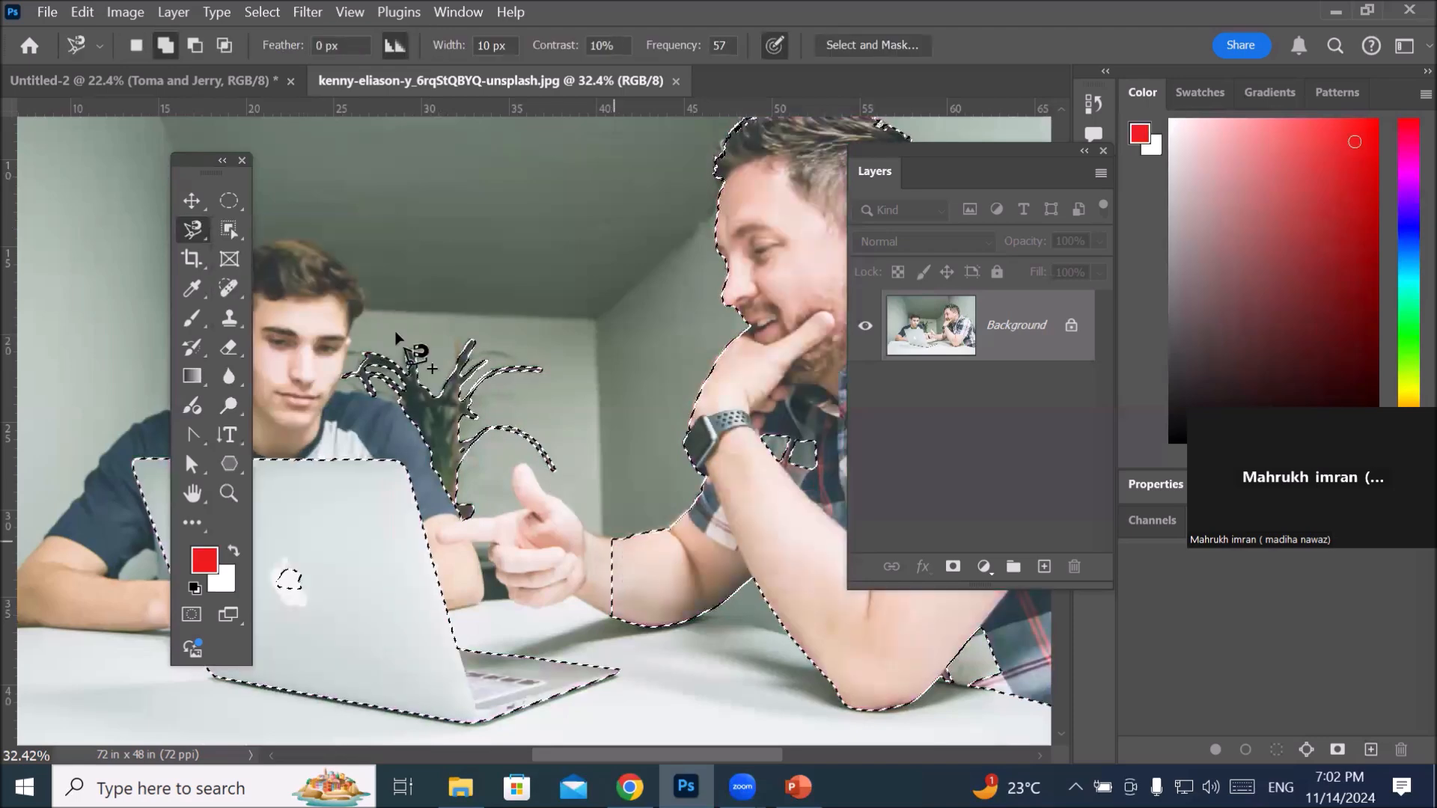
pyautogui.click(613, 537)
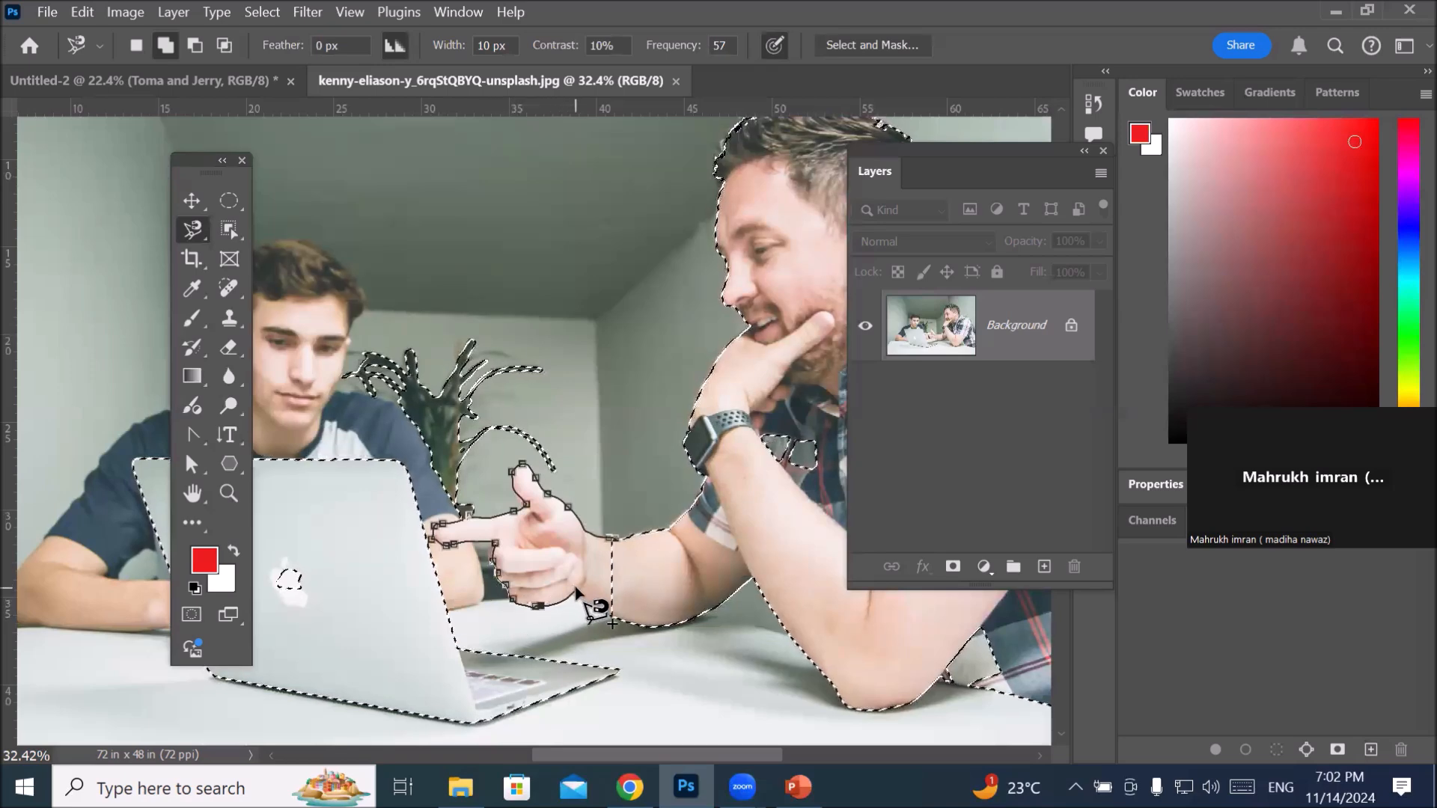
pyautogui.doubleClick(634, 623)
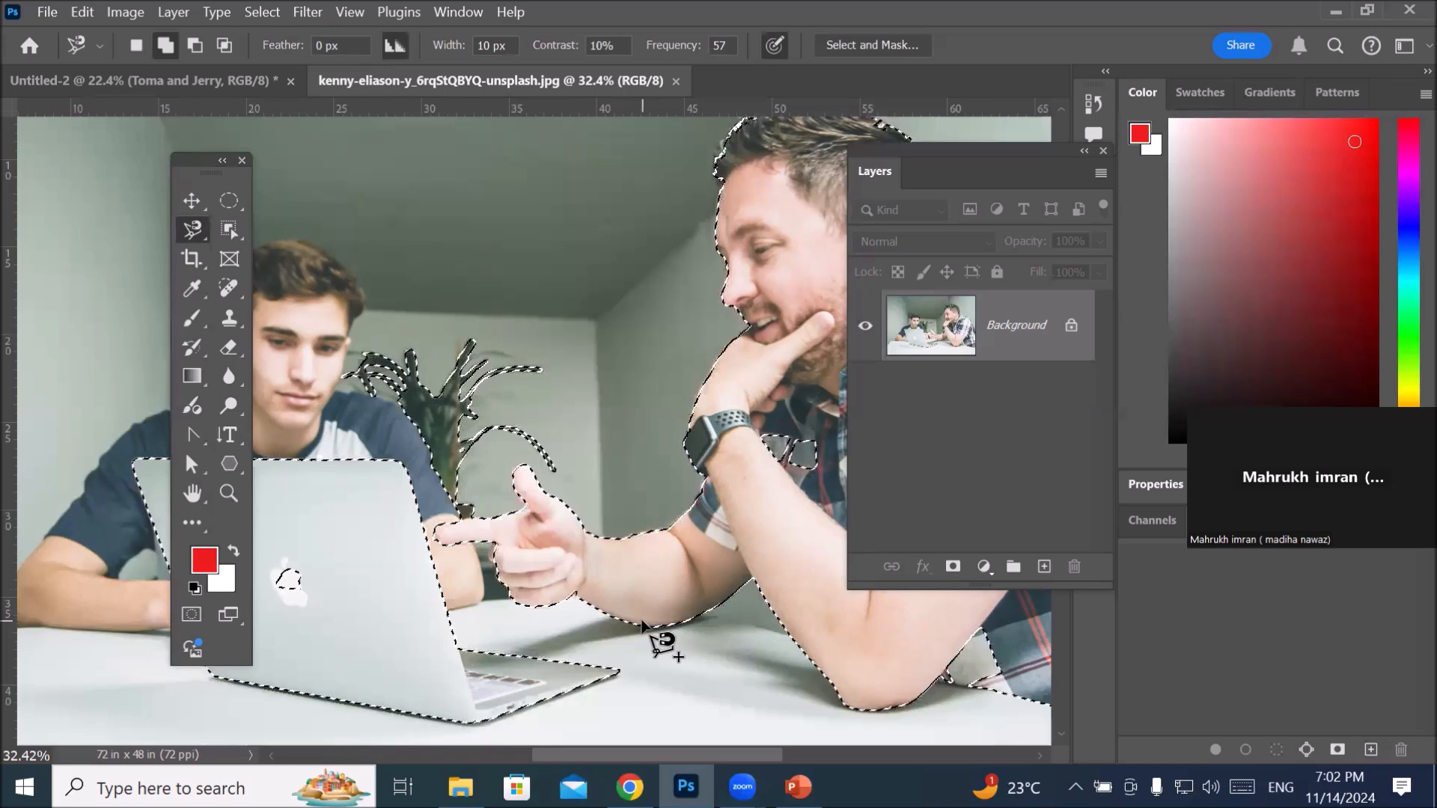
pyautogui.scroll(-3, 515, 363)
pyautogui.scroll(-2, 514, 362)
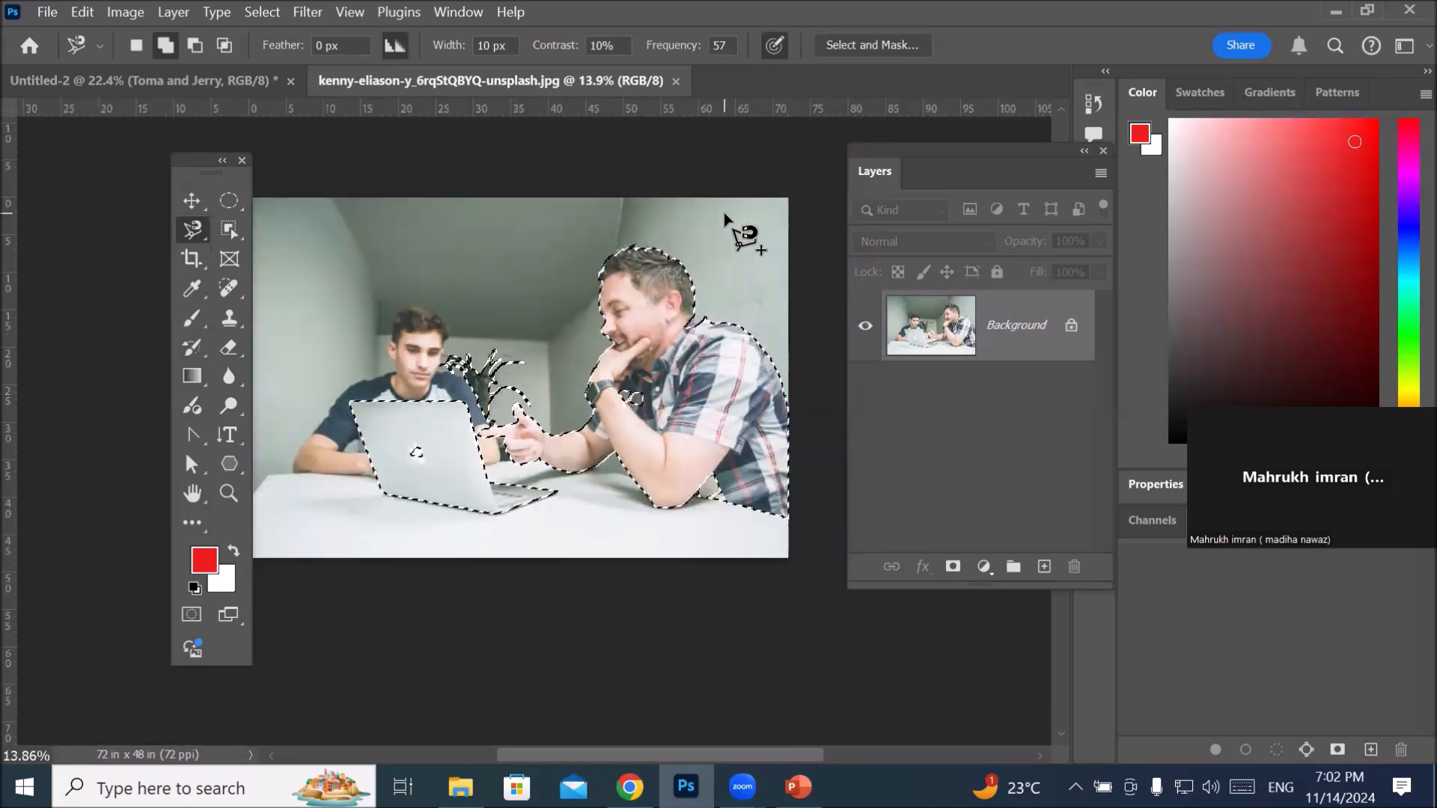
# Step: Add the two unselected shirt patches beside the watch arm to the selection by circling them with the Lasso tool
pyautogui.click(193, 201)
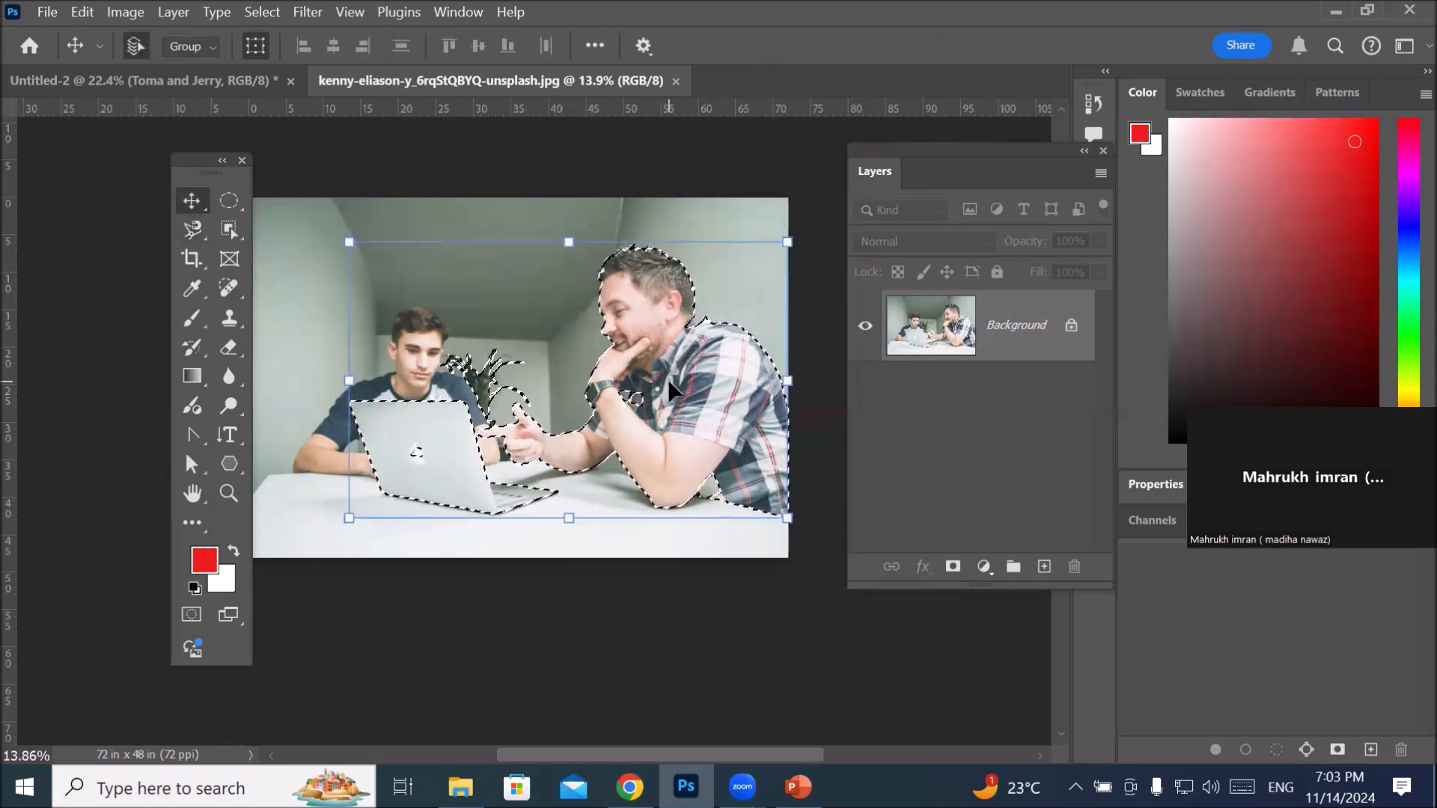
pyautogui.scroll(10, 629, 358)
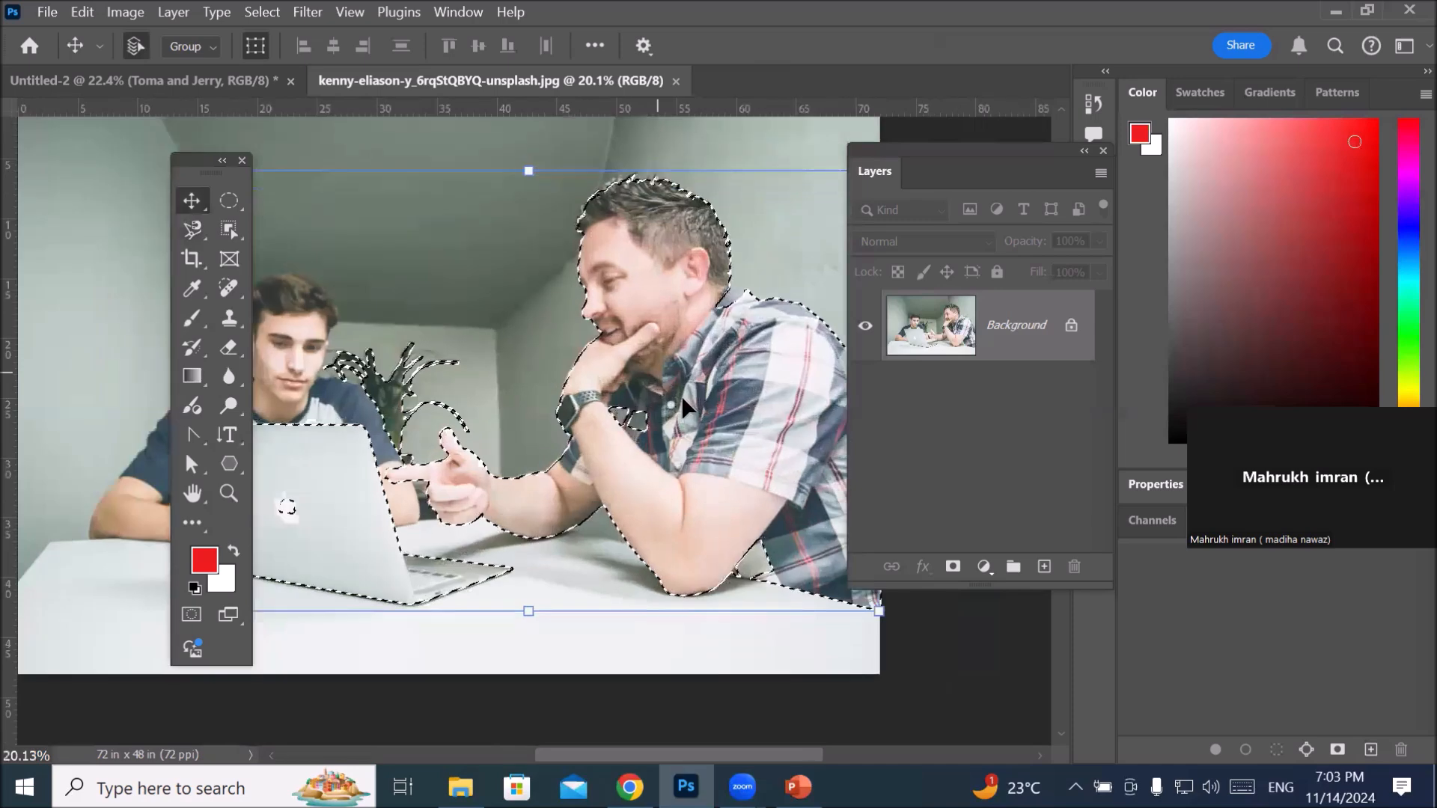
pyautogui.scroll(4, 401, 408)
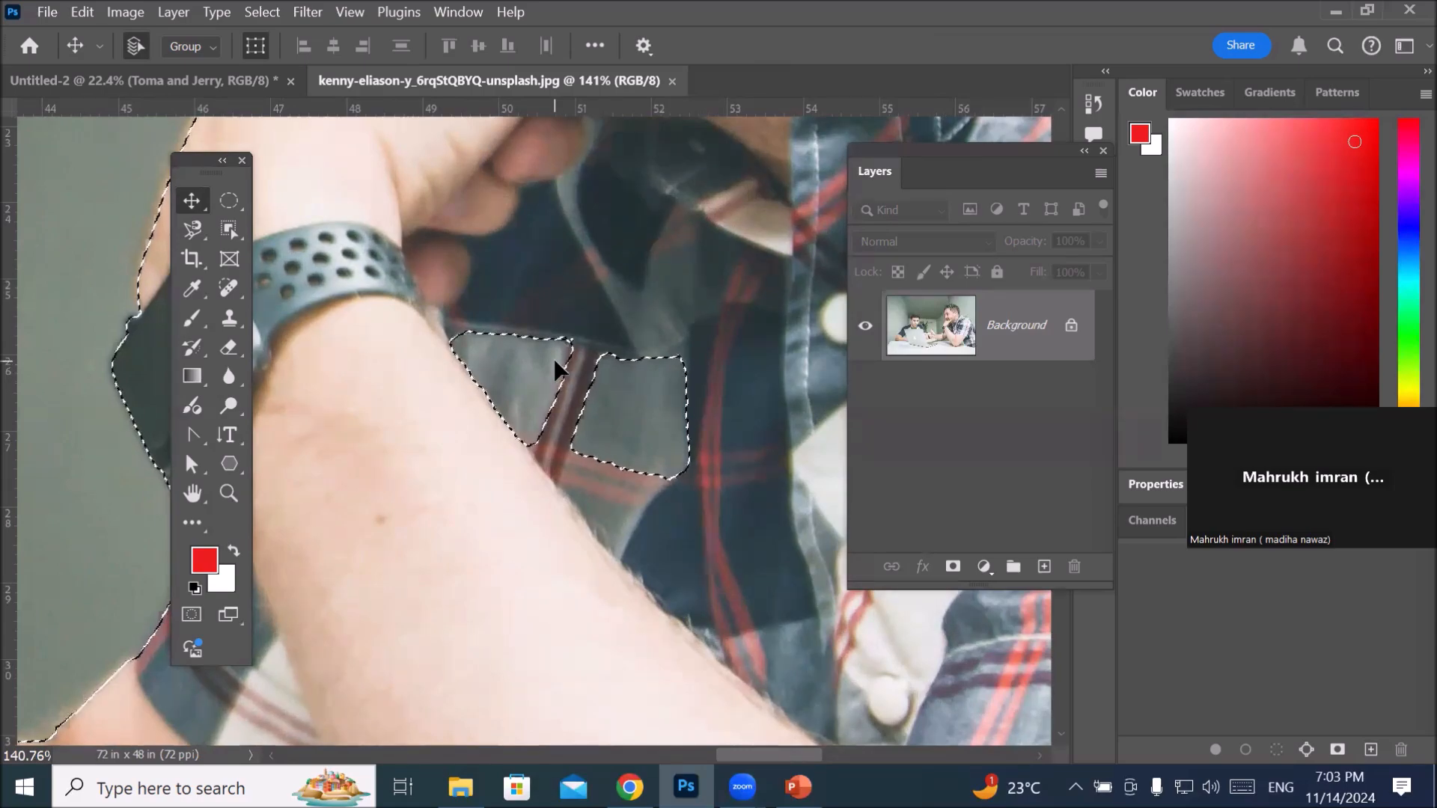
pyautogui.scroll(-5, 554, 357)
pyautogui.scroll(-1, 556, 358)
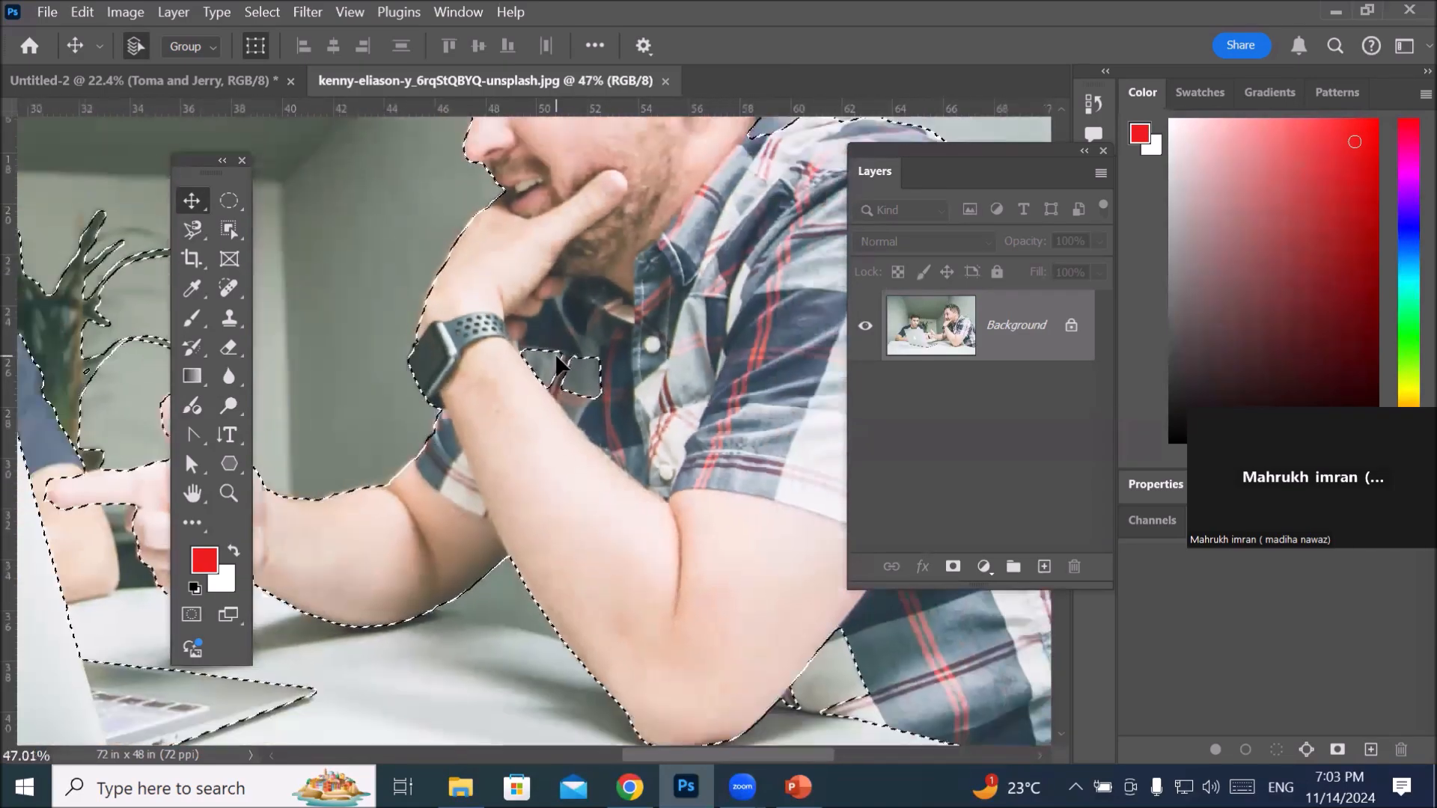
pyautogui.click(196, 229)
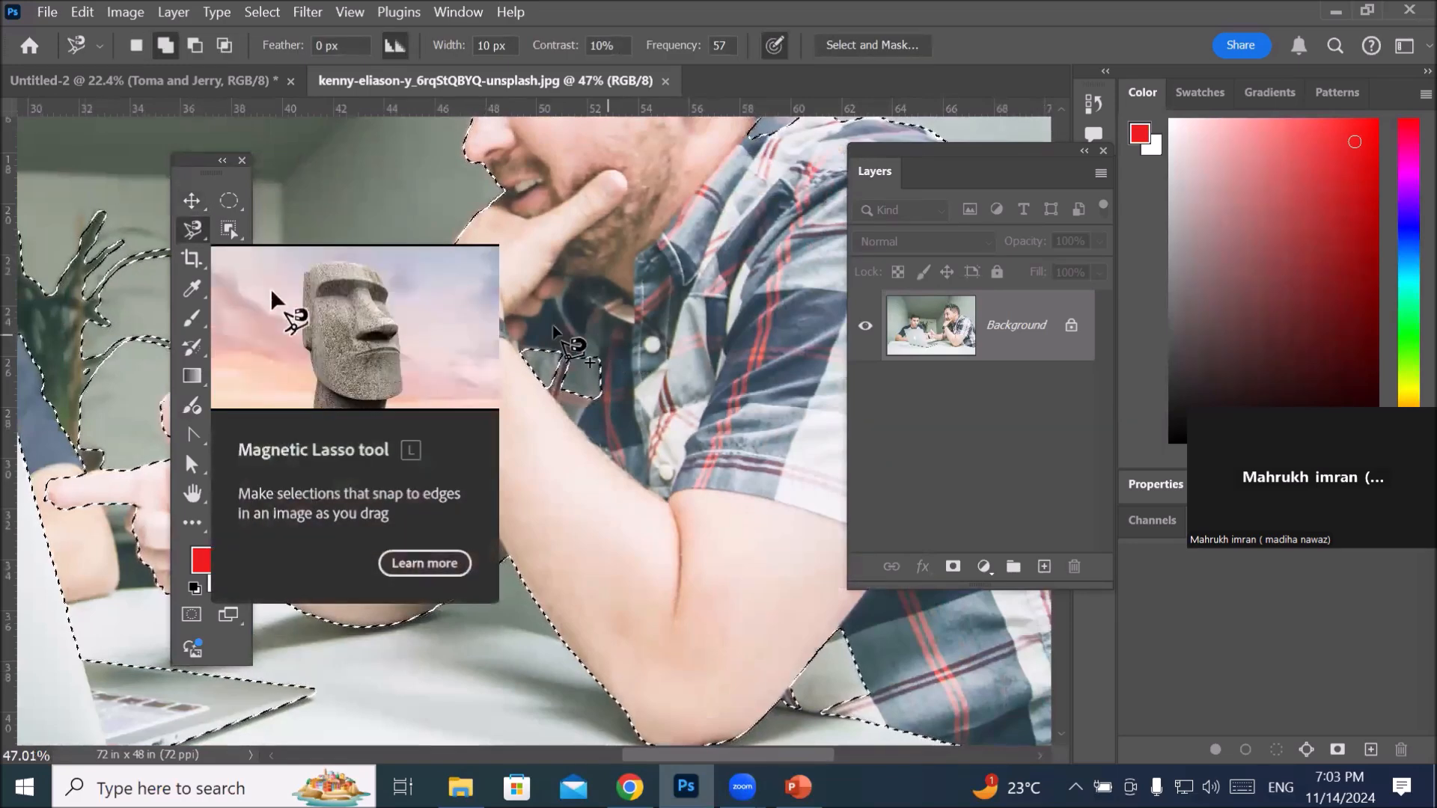
pyautogui.rightClick(200, 227)
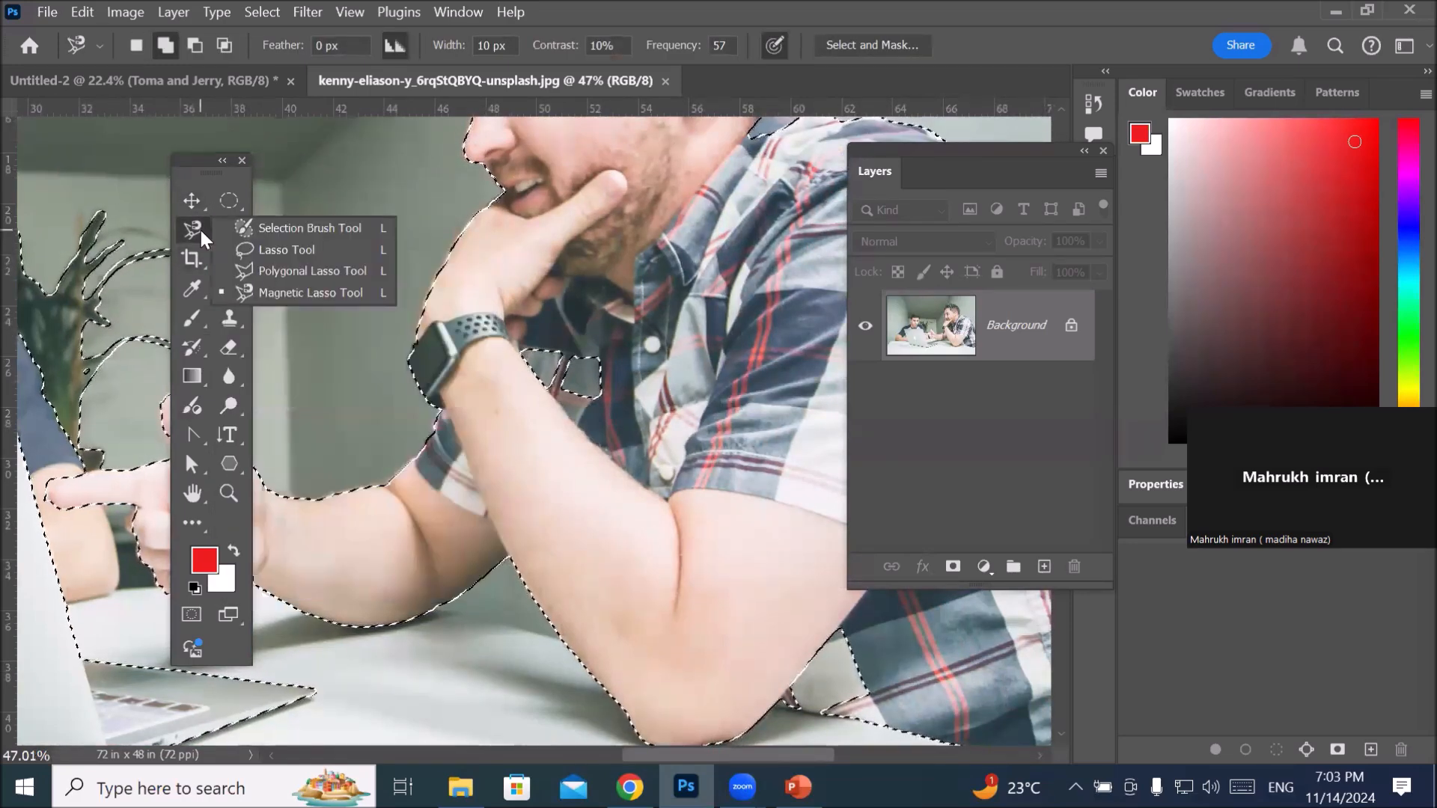
pyautogui.click(298, 250)
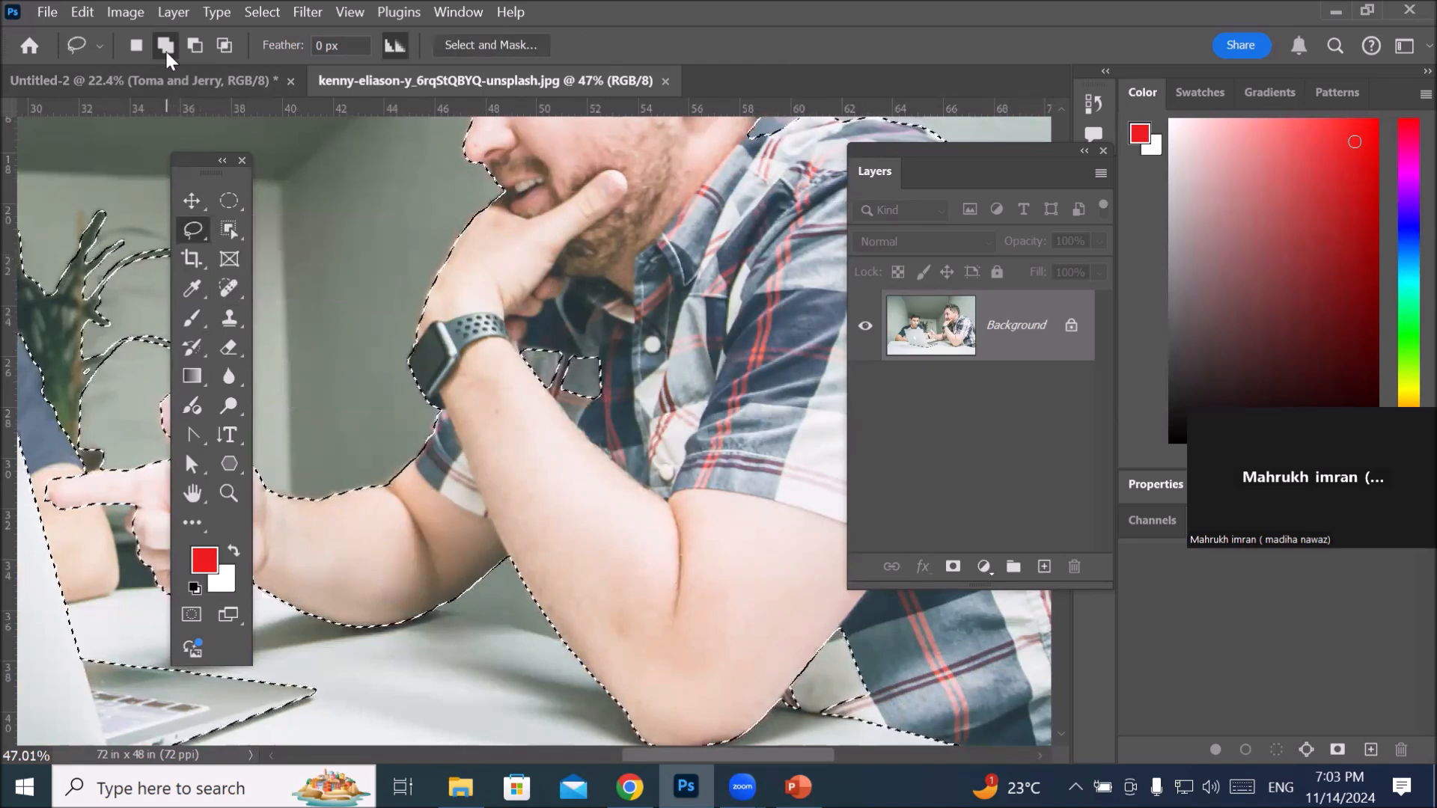
pyautogui.moveTo(605, 346)
pyautogui.mouseDown()
pyautogui.moveTo(588, 357)
pyautogui.moveTo(546, 323)
pyautogui.mouseUp()
pyautogui.moveTo(502, 368)
pyautogui.mouseDown()
pyautogui.moveTo(565, 411)
pyautogui.moveTo(608, 407)
pyautogui.moveTo(599, 353)
pyautogui.mouseUp()
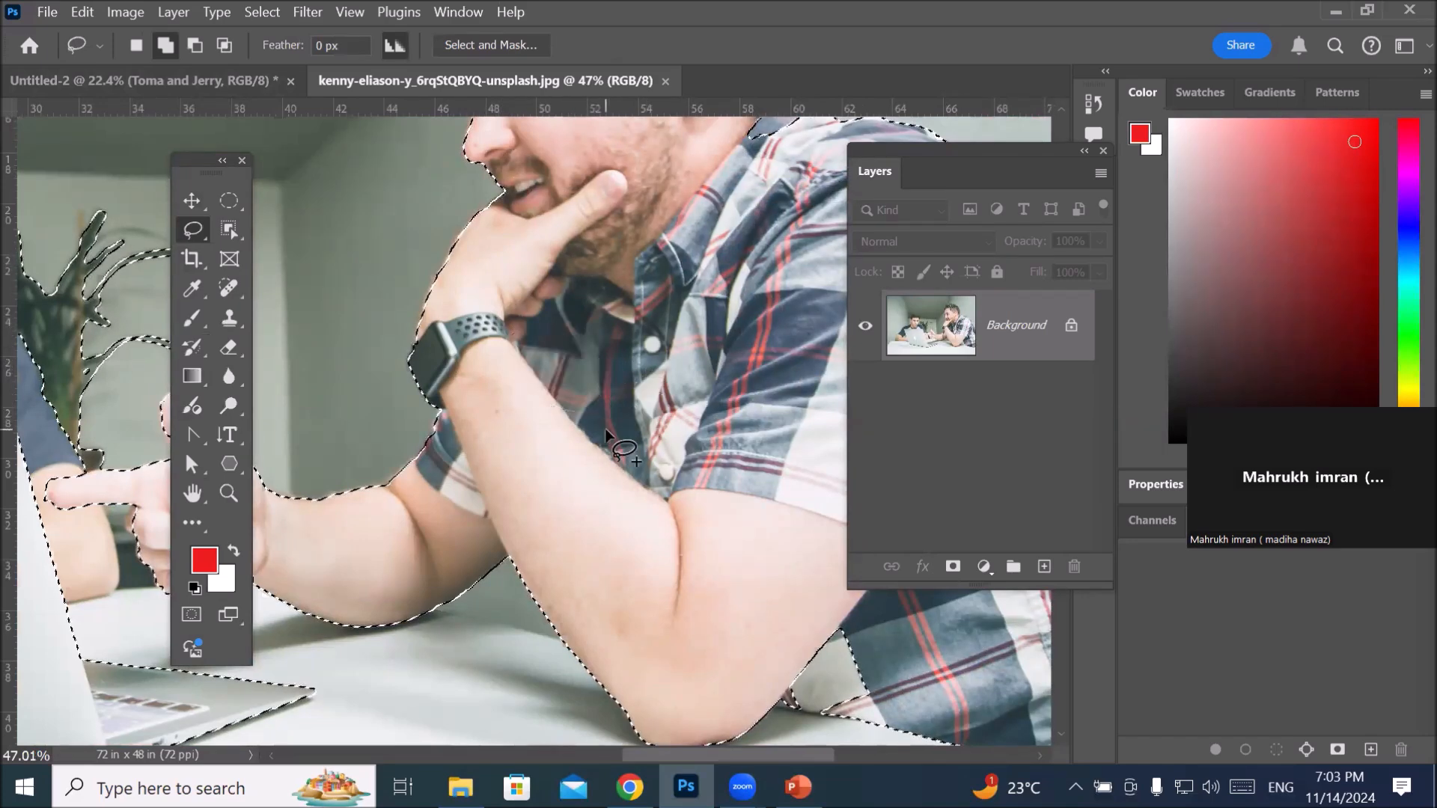
# Step: Examine the selection outline around the plaid-shirted man, his pointing hand, the plant and the laptop for gaps
pyautogui.scroll(-3, 606, 432)
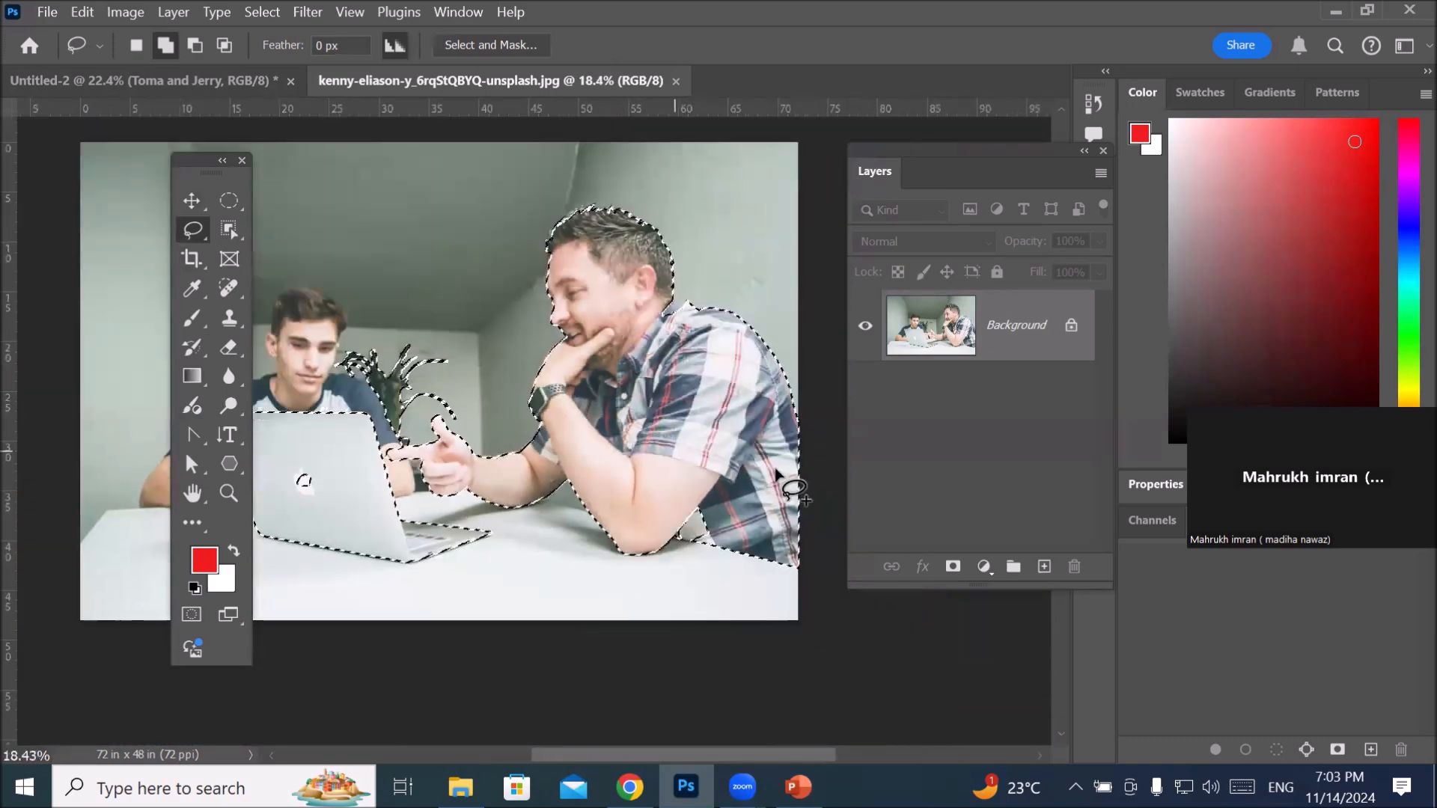
pyautogui.scroll(3, 749, 288)
pyautogui.scroll(-5, 751, 287)
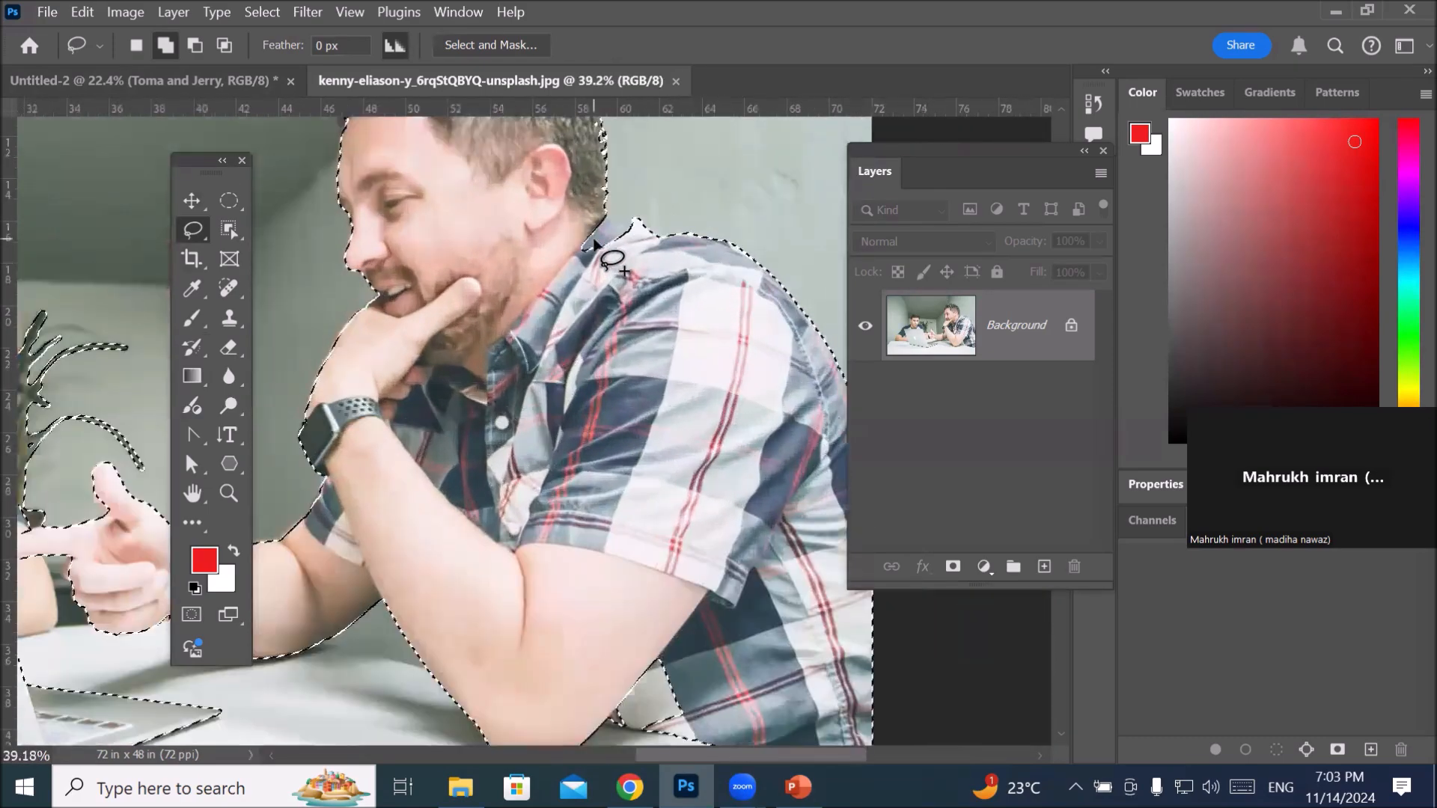
pyautogui.scroll(-2, 591, 247)
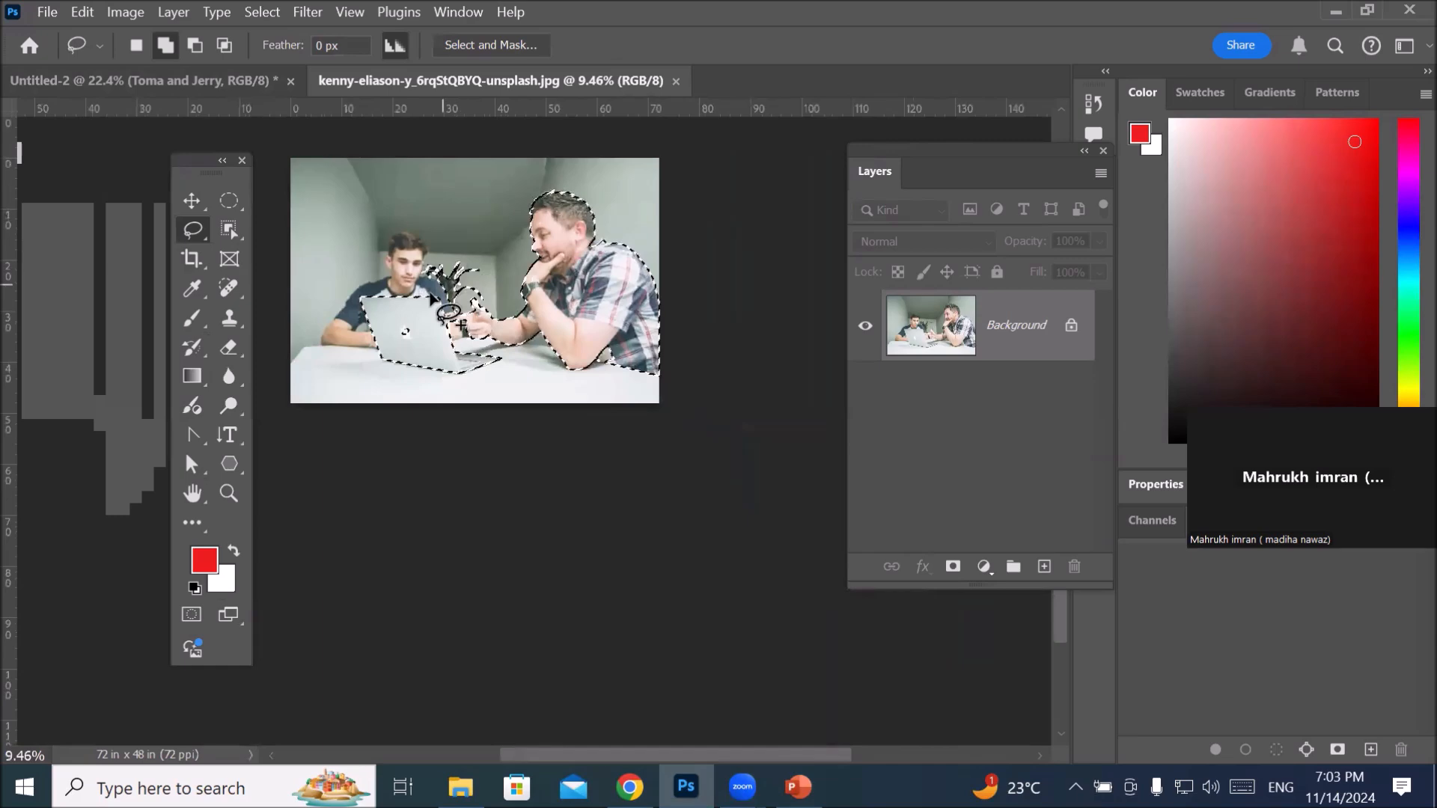
pyautogui.scroll(5, 398, 327)
pyautogui.scroll(-3, 398, 327)
pyautogui.scroll(-2, 397, 327)
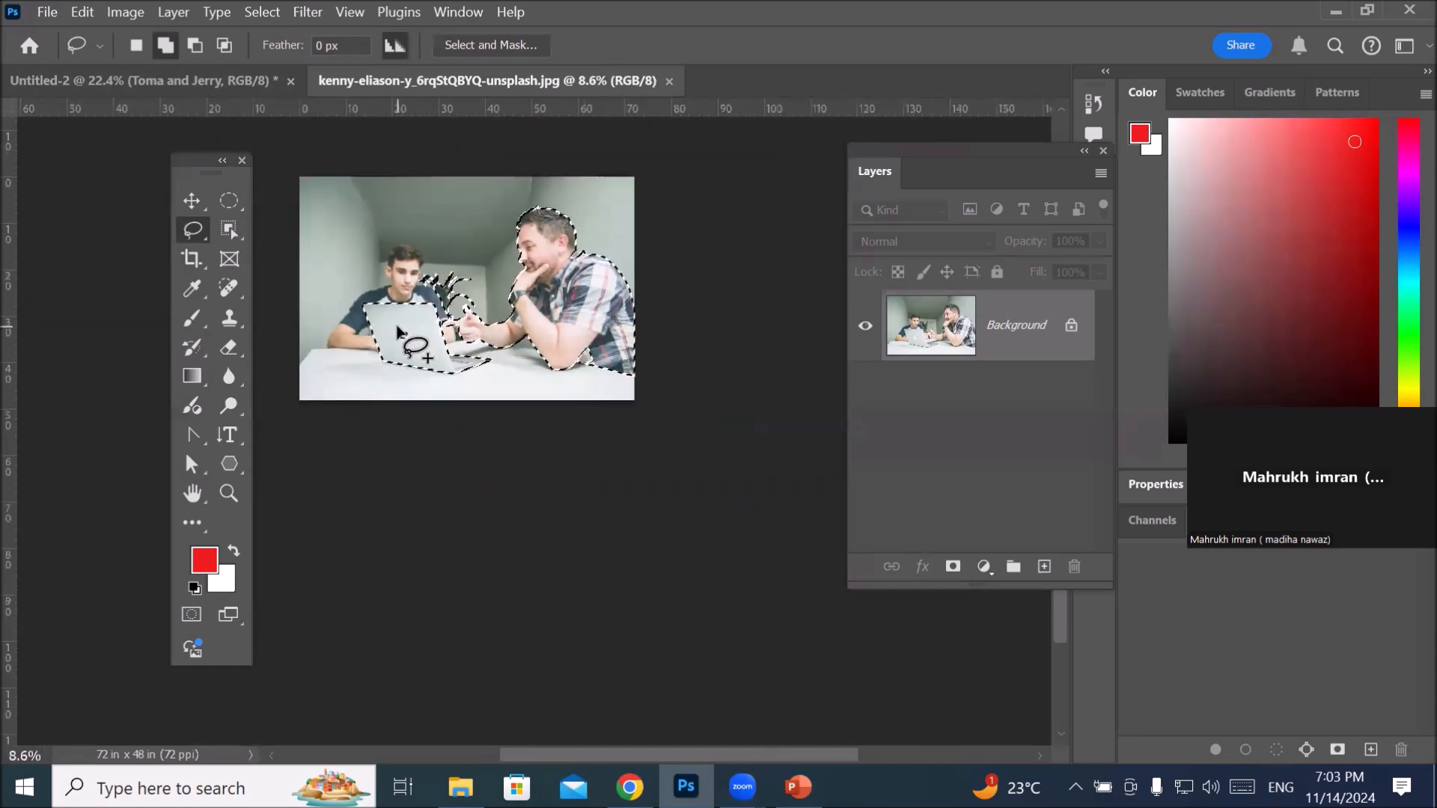
pyautogui.scroll(2, 461, 242)
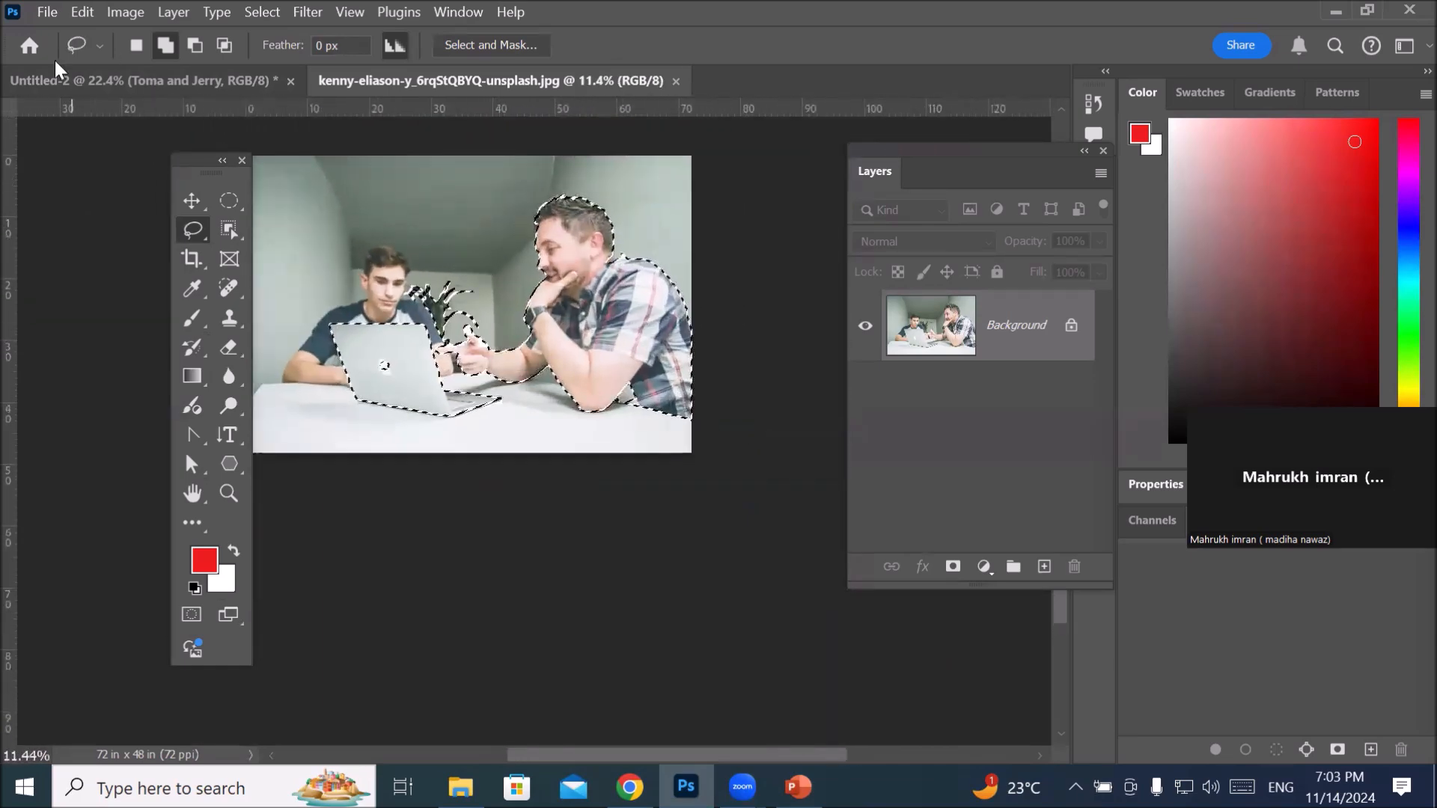
# Step: Copy the selected man, laptop and plant into the Untitled-2 poster with the Move tool, placing them over the dunes
pyautogui.click(191, 200)
pyautogui.moveTo(622, 303); pyautogui.dragTo(235, 78)
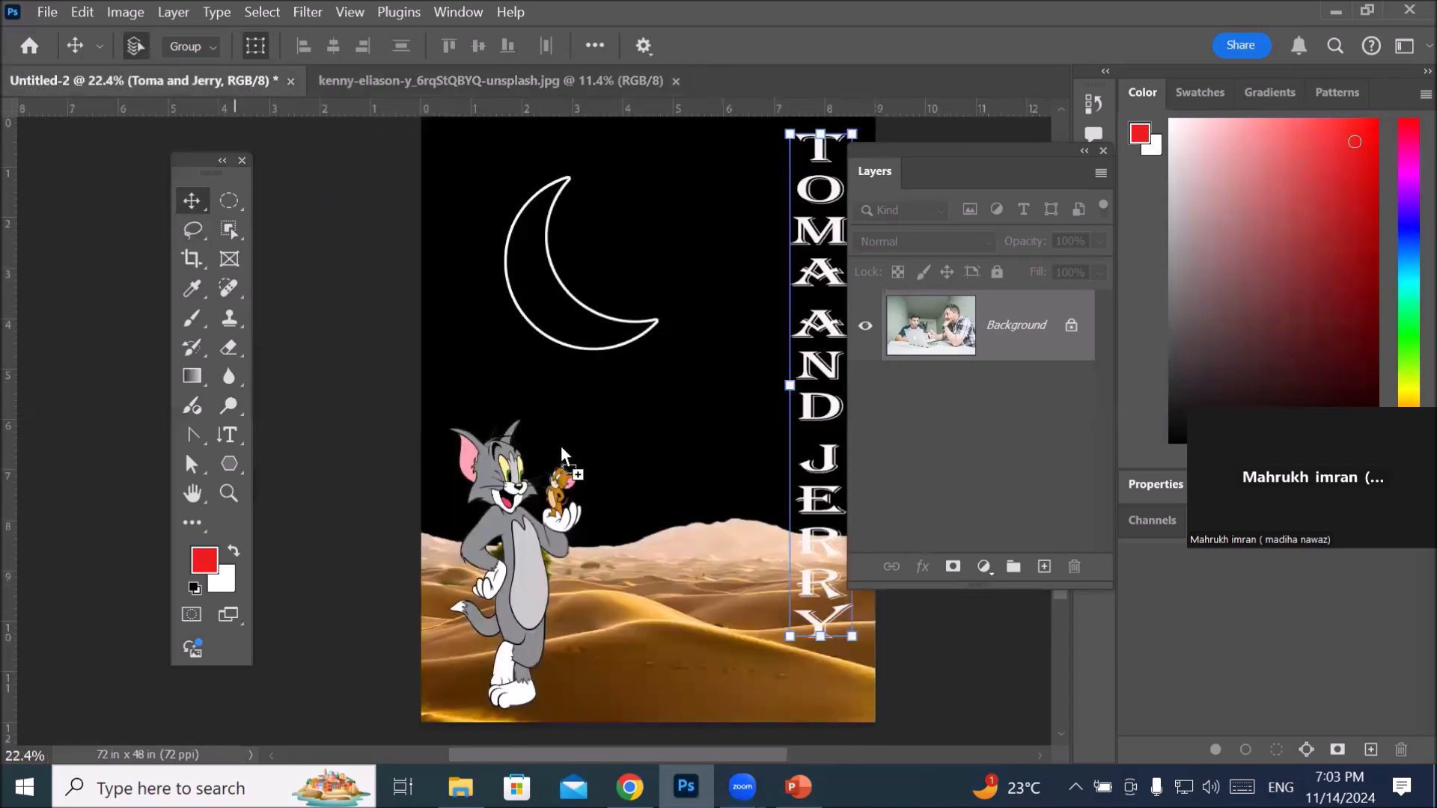
pyautogui.moveTo(715, 635); pyautogui.dragTo(717, 633)
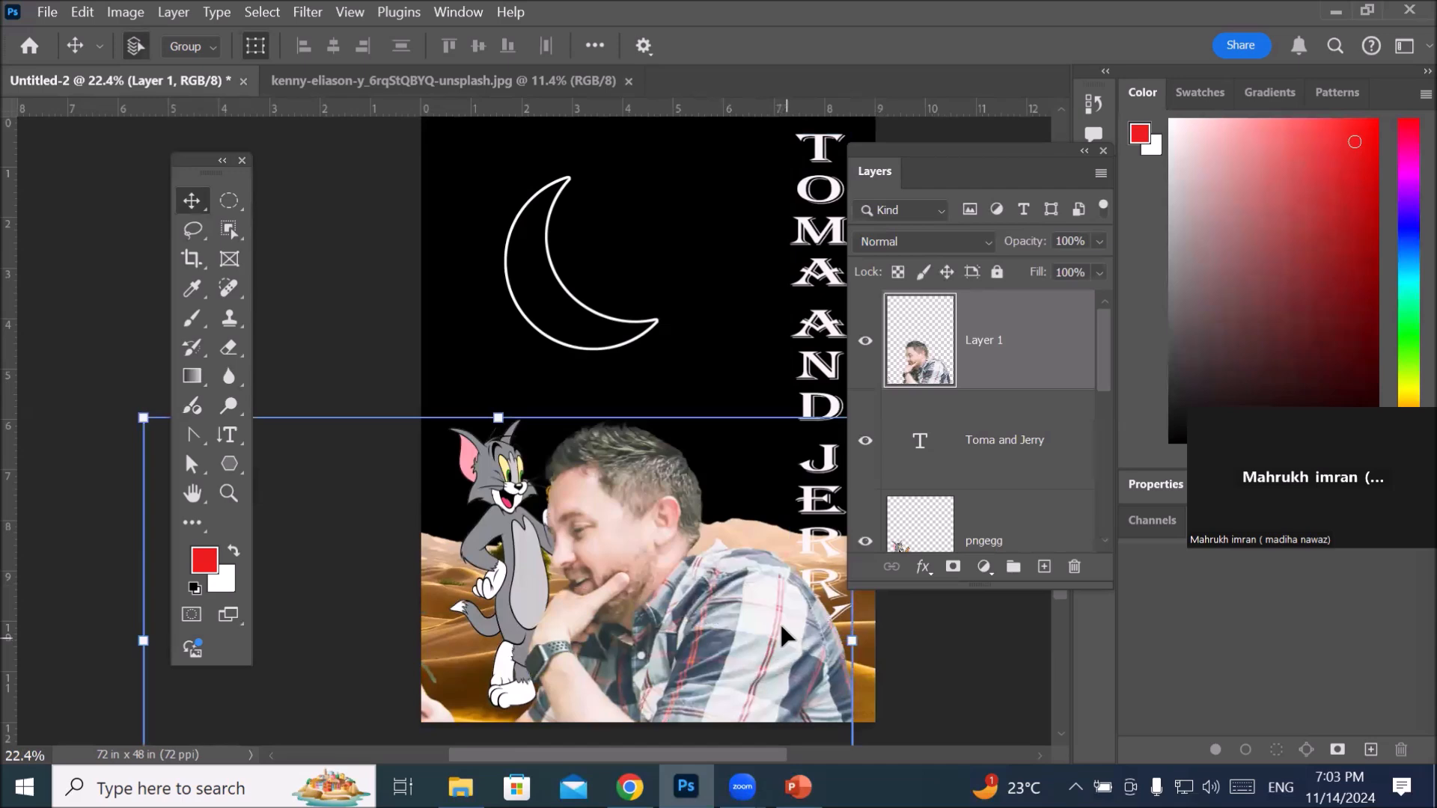
# Step: Scale the pasted man and laptop to about 57% width and 56% height, aligned with the poster's right edge over the dunes
pyautogui.scroll(-4, 747, 587)
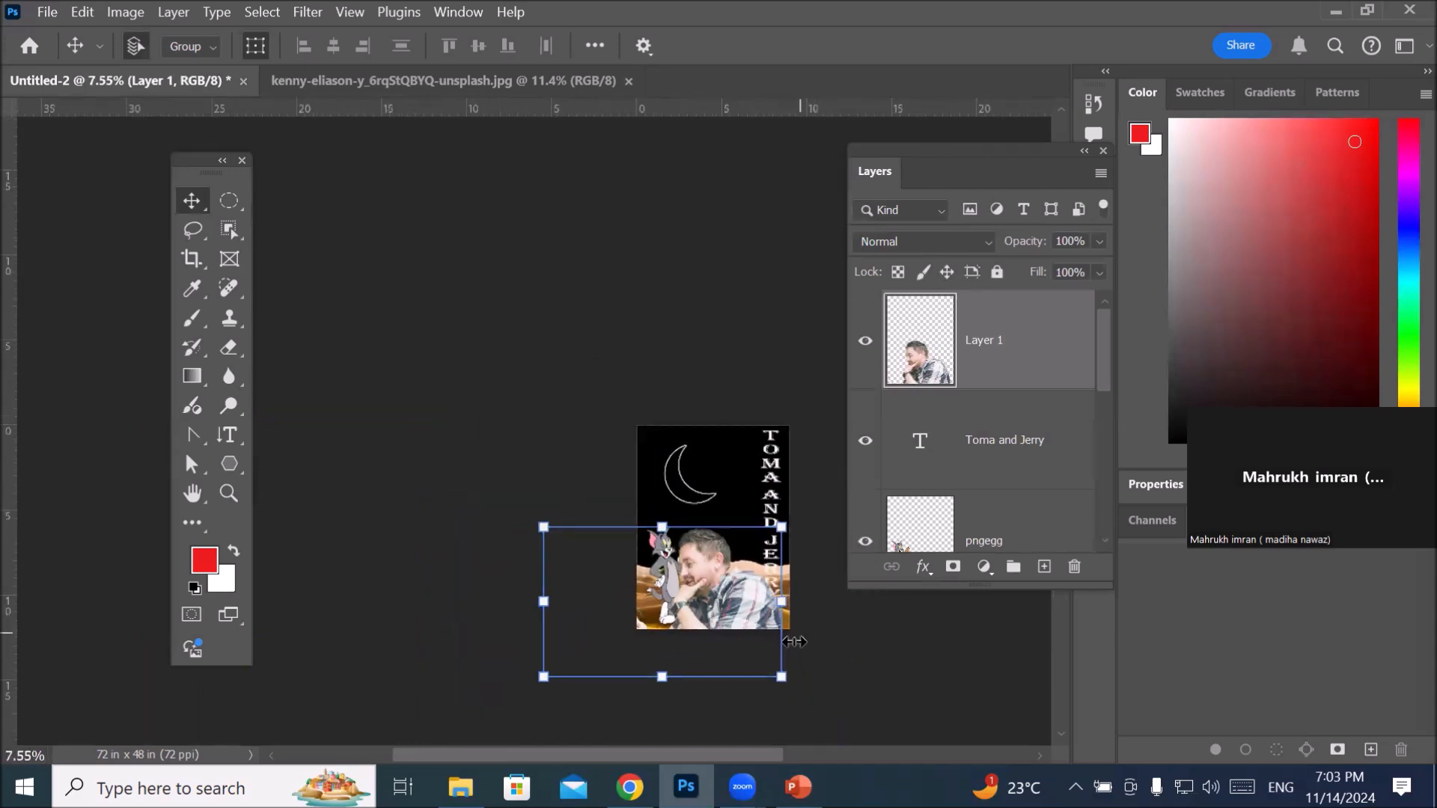
pyautogui.moveTo(779, 629); pyautogui.dragTo(578, 507)
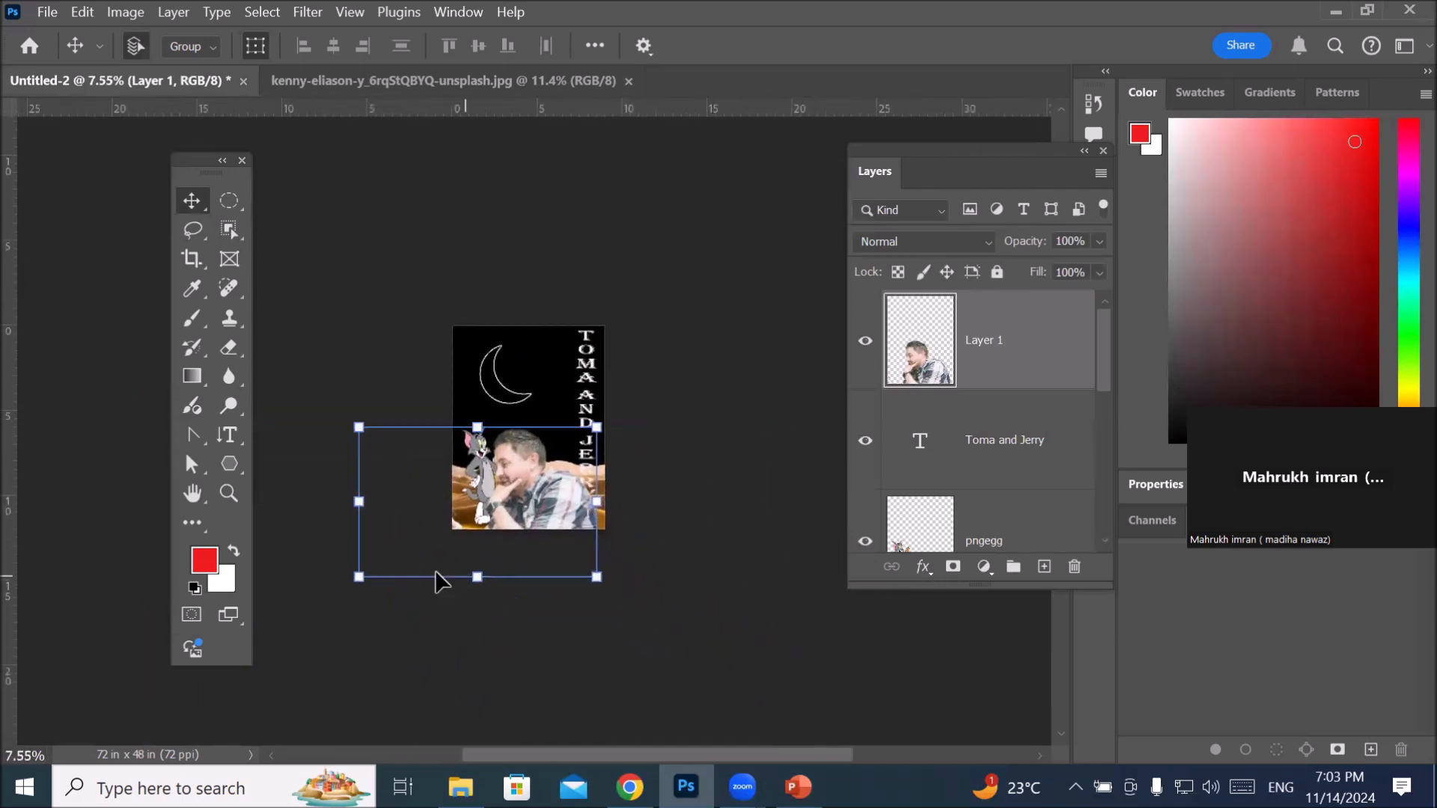
pyautogui.moveTo(390, 559); pyautogui.dragTo(493, 491)
pyautogui.moveTo(601, 492); pyautogui.dragTo(601, 524)
pyautogui.scroll(2, 550, 517)
pyautogui.scroll(3, 536, 515)
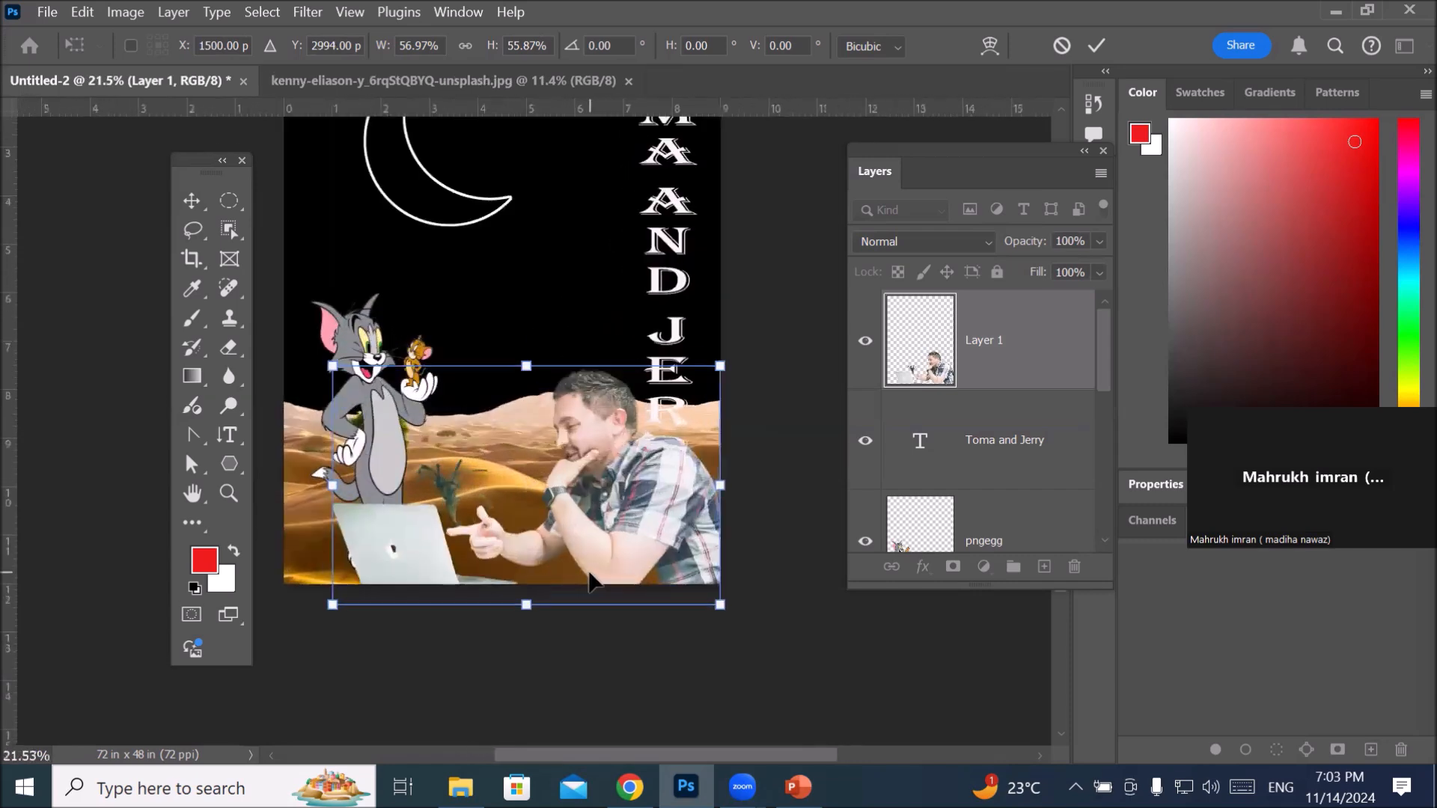
pyautogui.scroll(1, 589, 580)
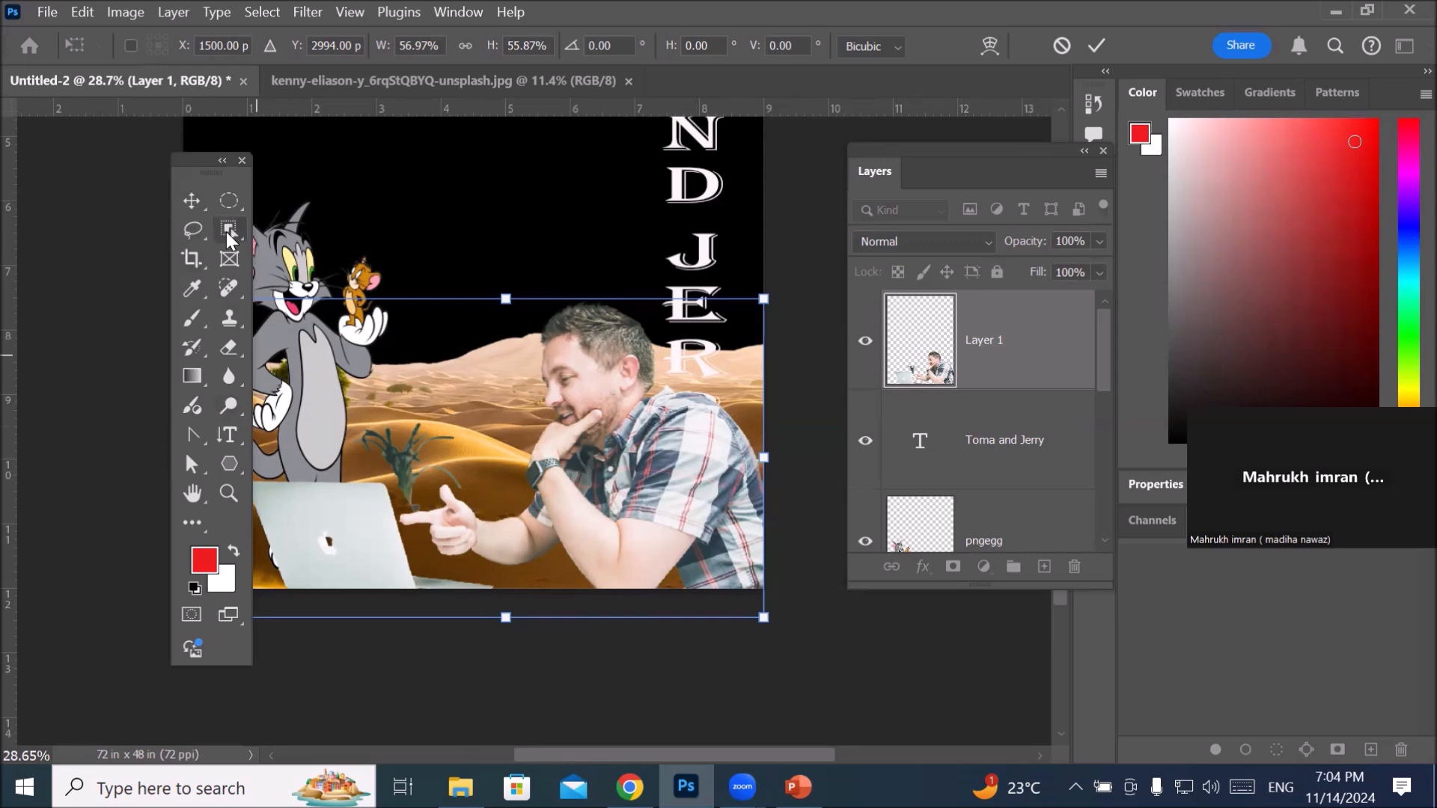
# Step: Choose the Magic Wand tool and open "Leaning Tower, Pisa, Italy" from the BuildingAndMonoments images folder as a separate document
pyautogui.click(232, 223)
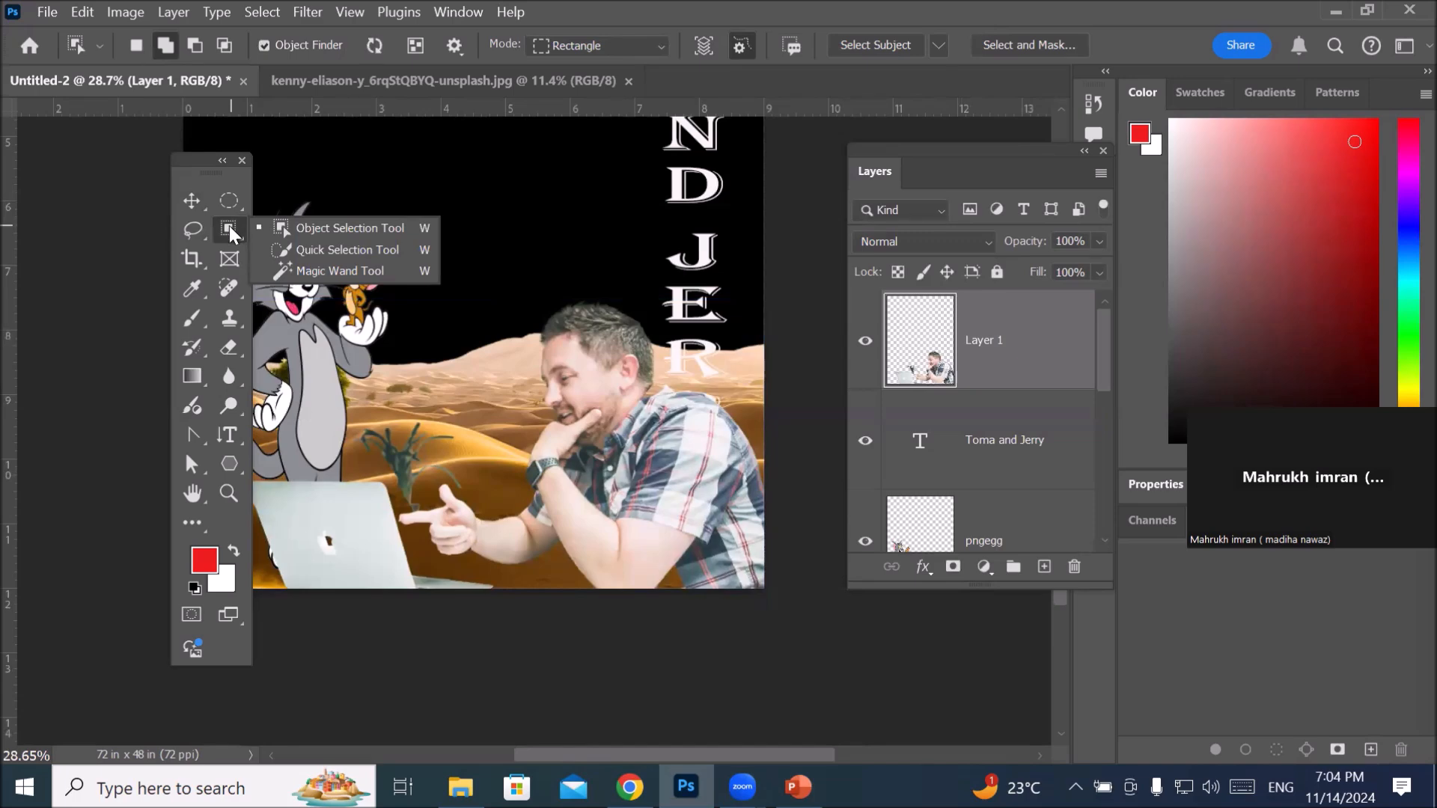
pyautogui.click(371, 281)
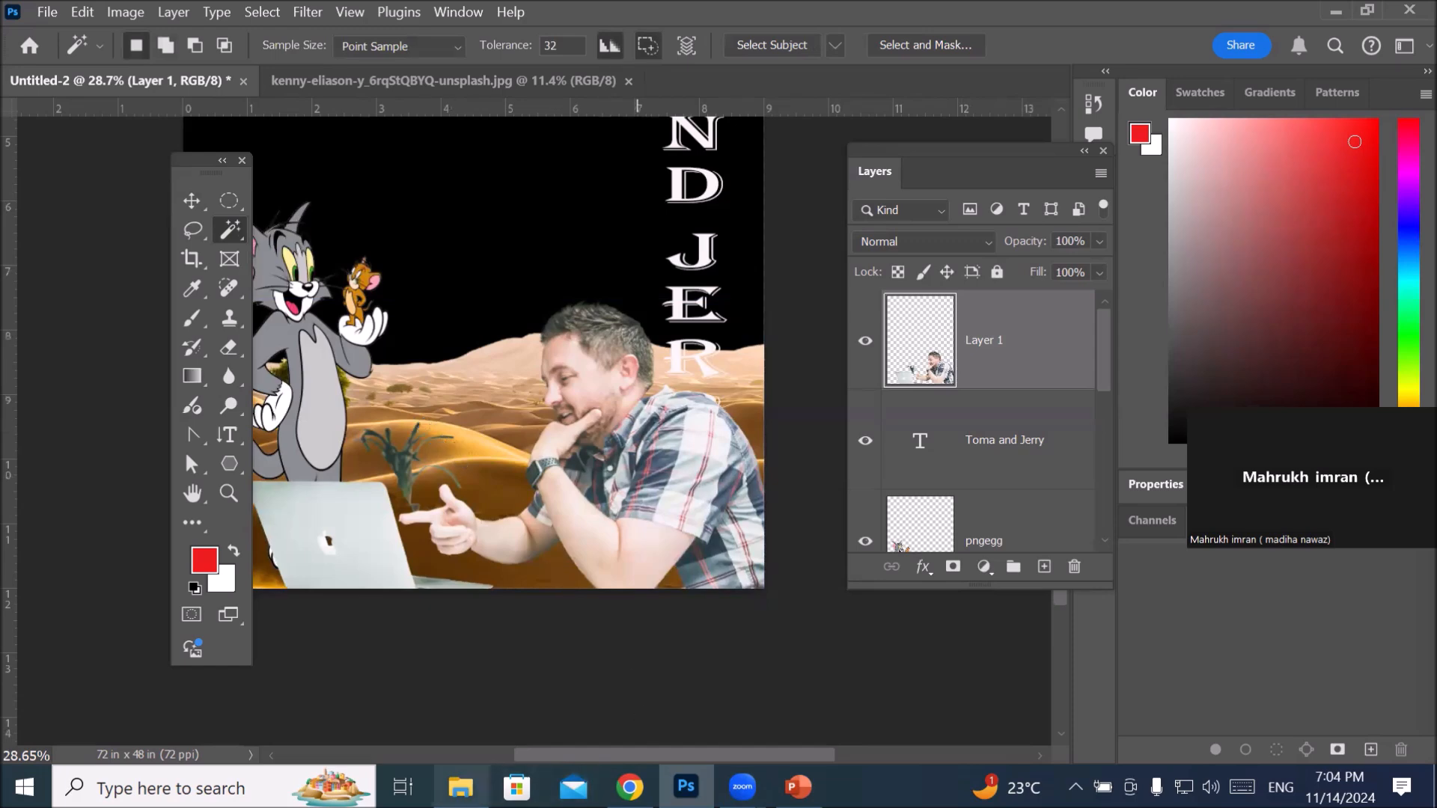
pyautogui.moveTo(461, 787)
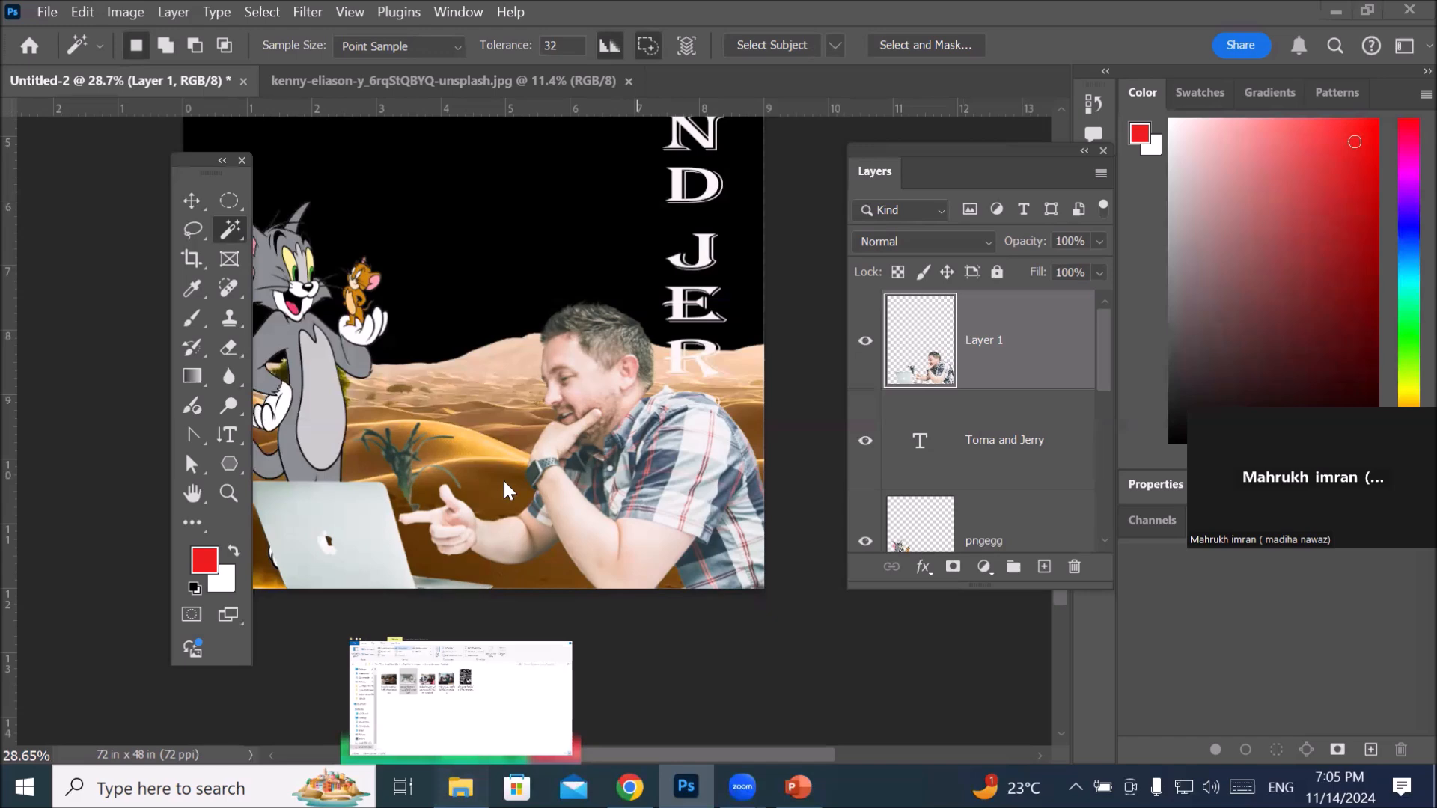
pyautogui.click(461, 697)
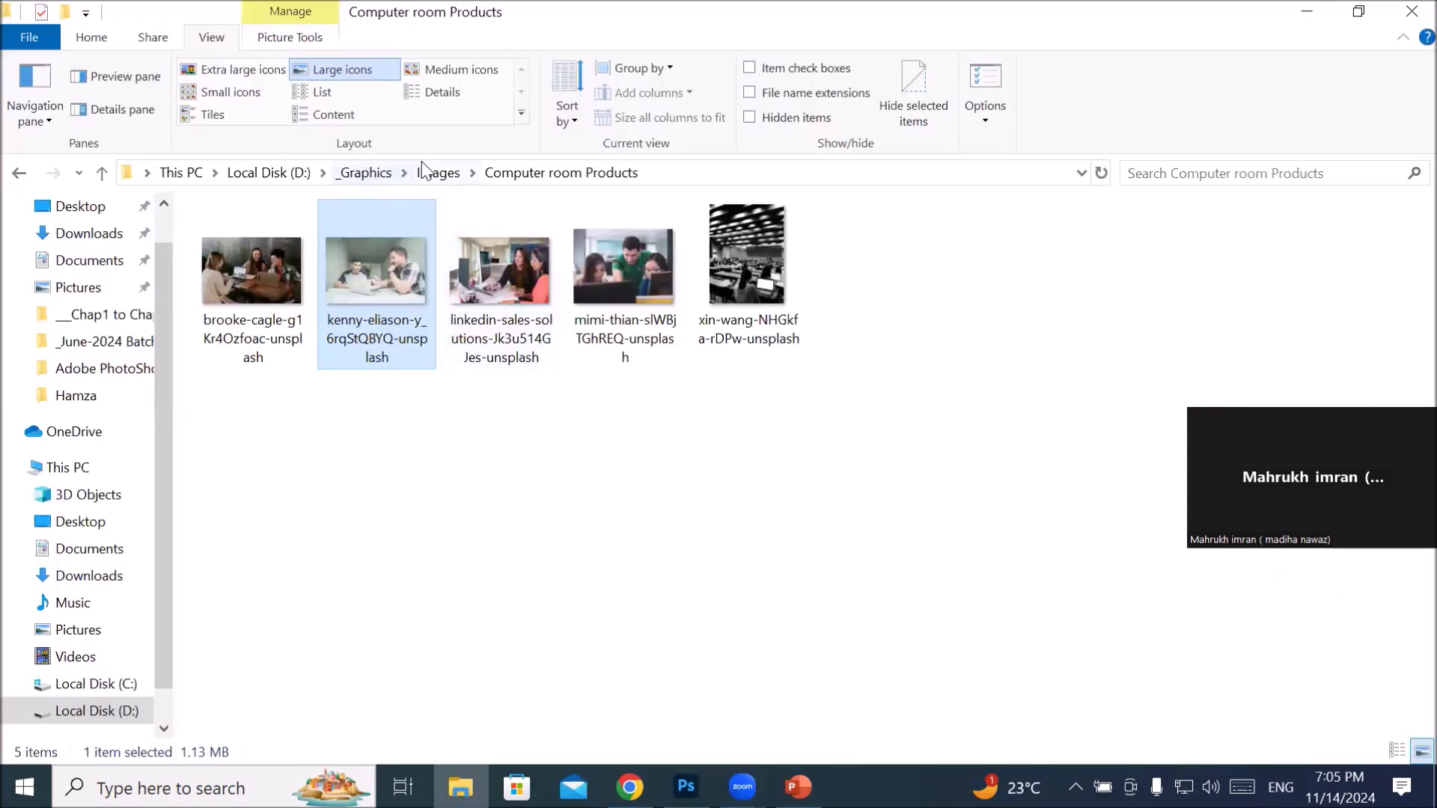
pyautogui.click(443, 176)
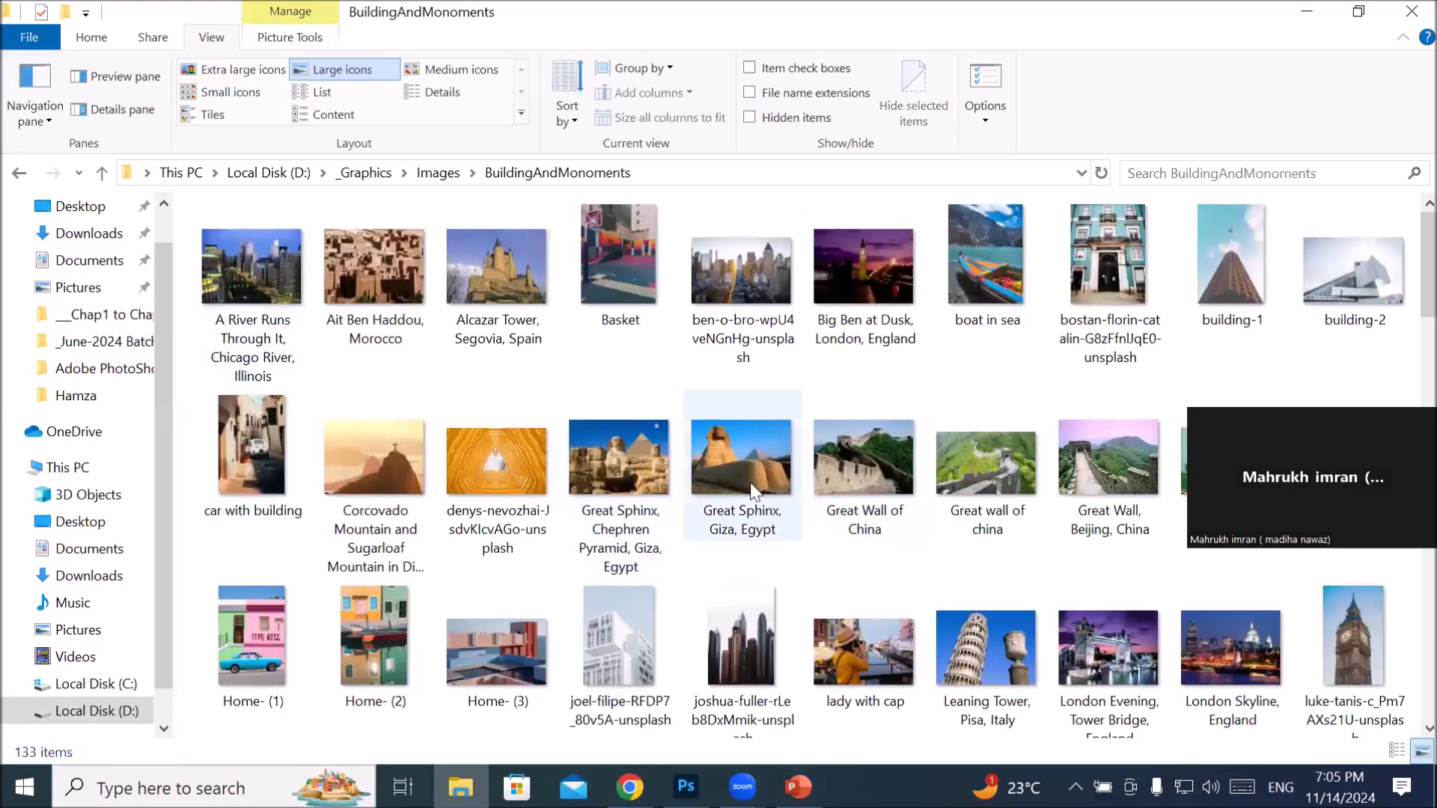
pyautogui.click(976, 644)
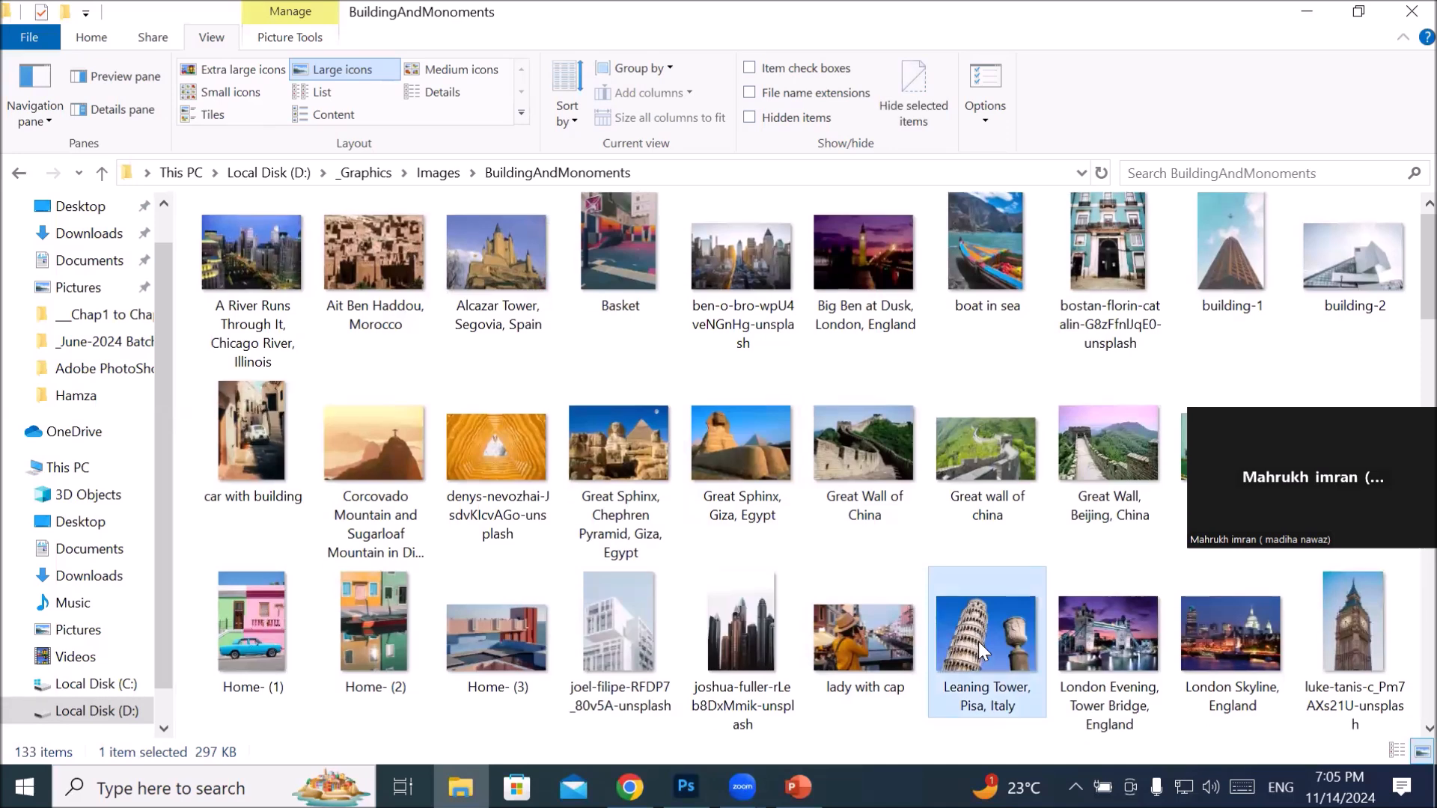
pyautogui.moveTo(977, 641); pyautogui.dragTo(790, 79)
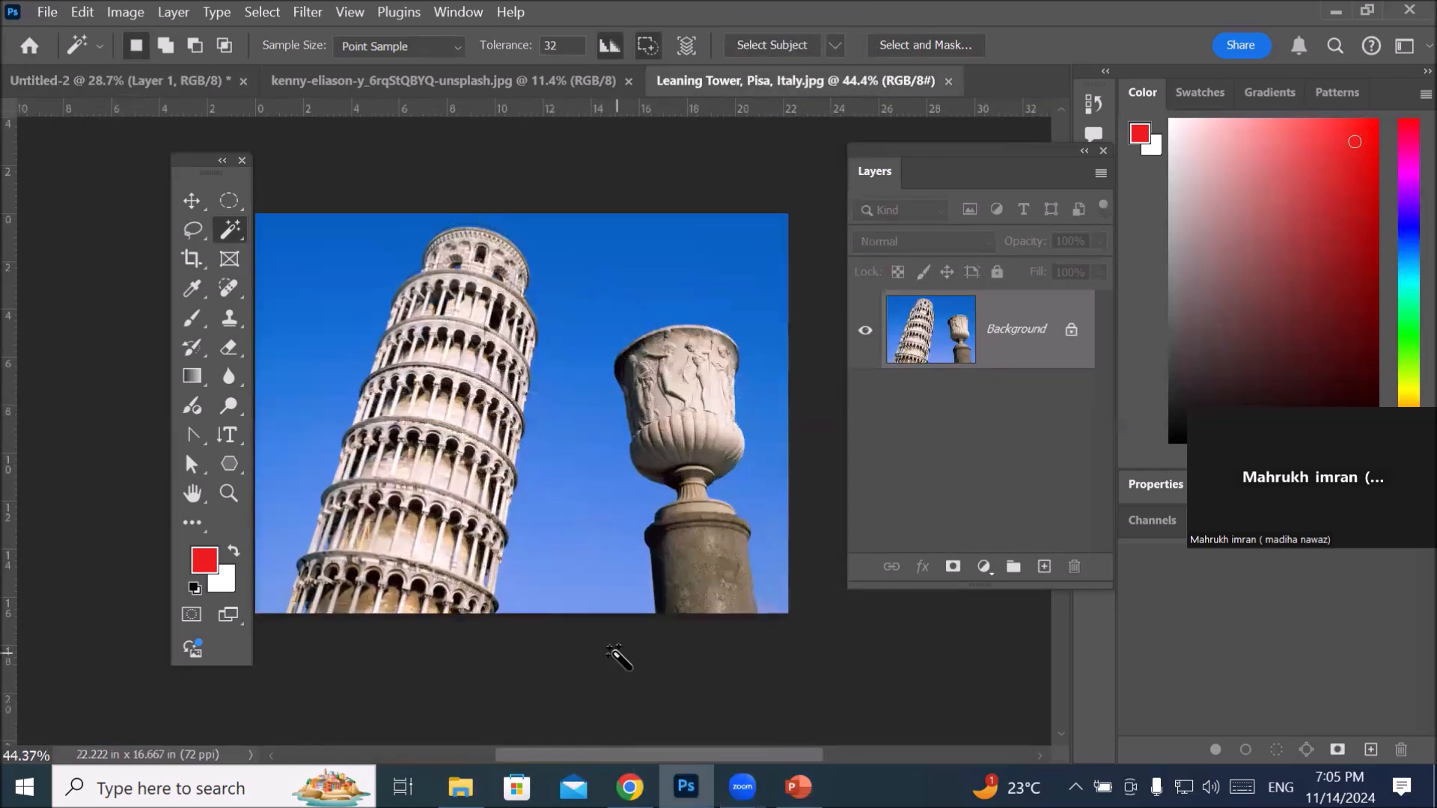
pyautogui.scroll(3, 619, 658)
pyautogui.scroll(-3, 565, 637)
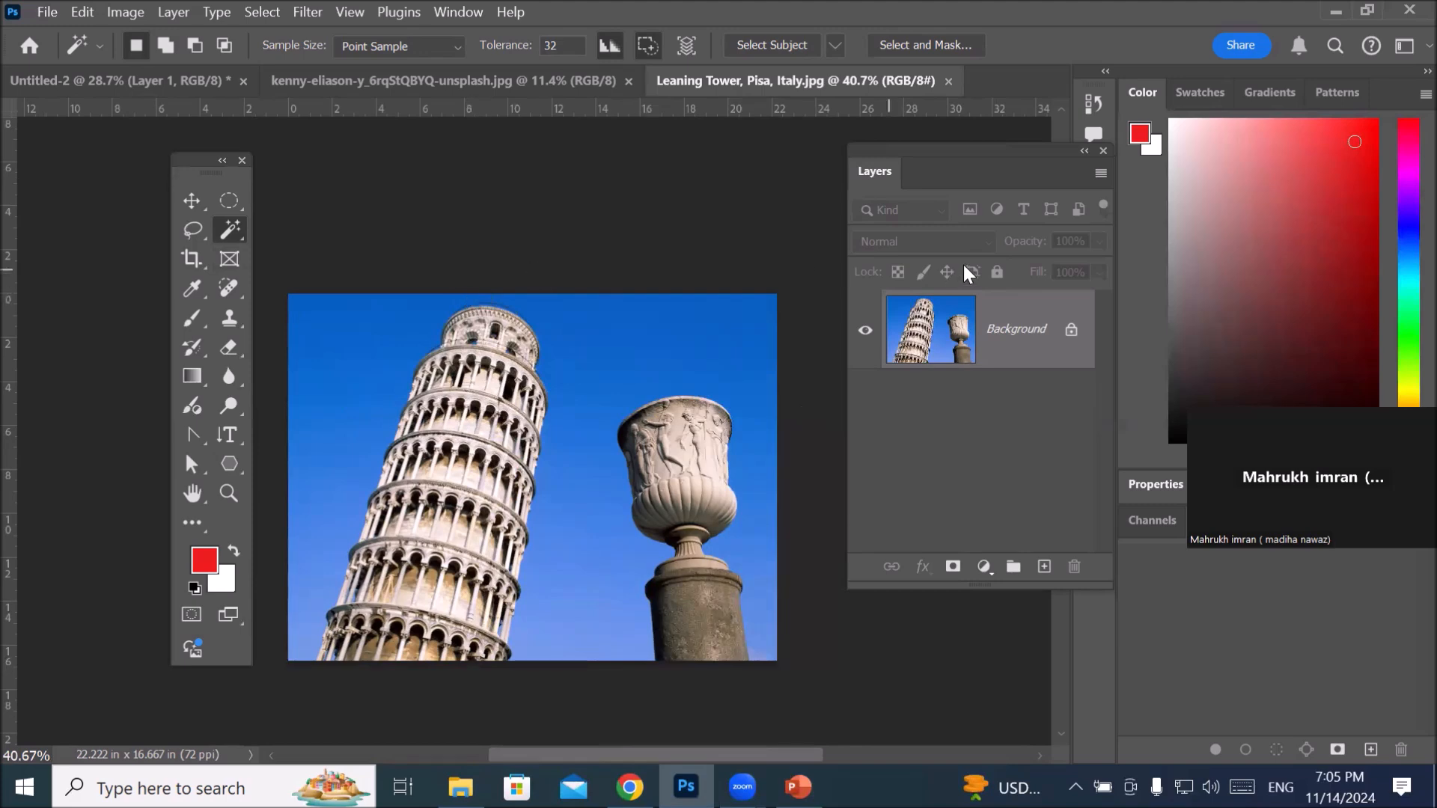
# Step: Unlock the background layer and select the blue sky between the tower and the vase with the Magic Wand at tolerance 35
pyautogui.click(1071, 330)
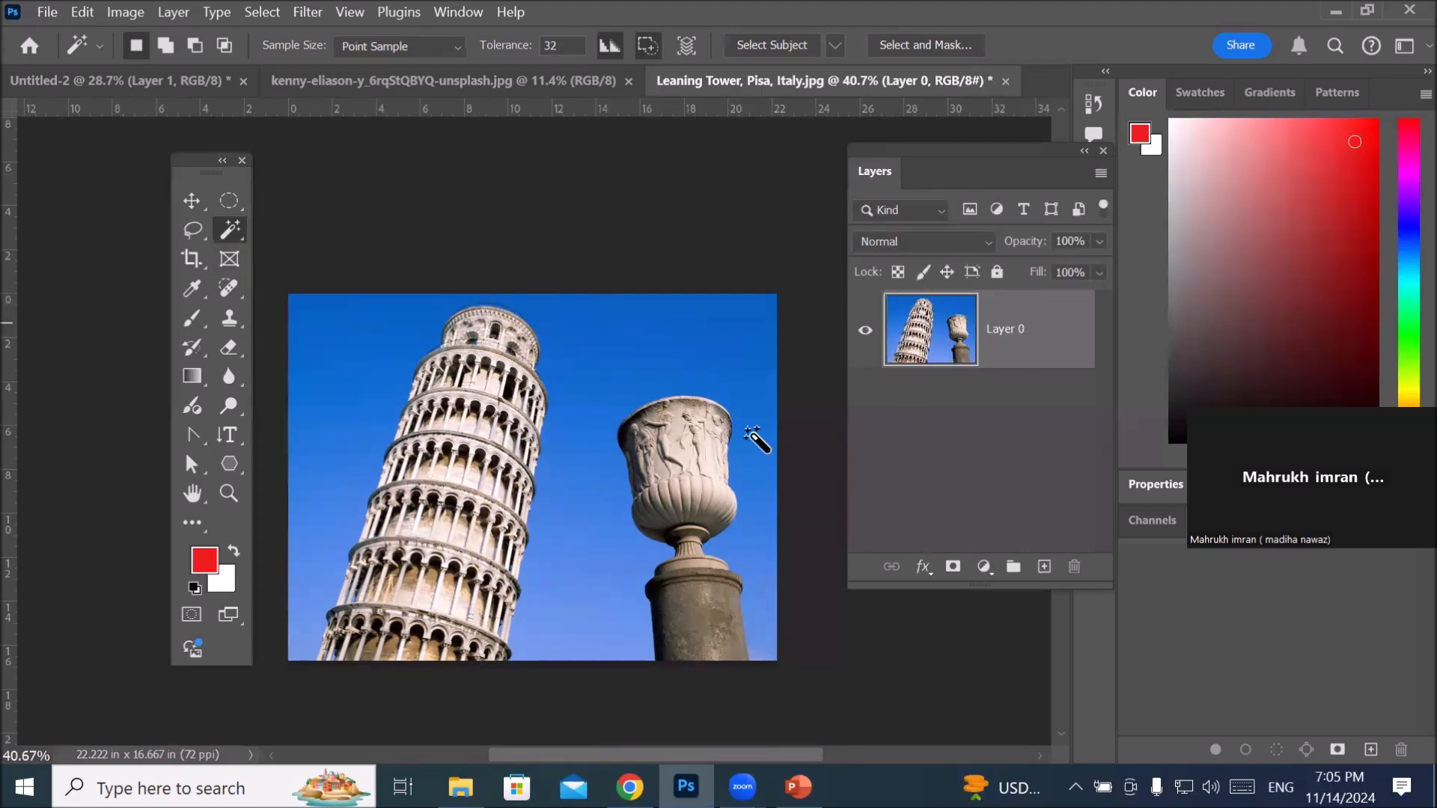
pyautogui.rightClick(225, 235)
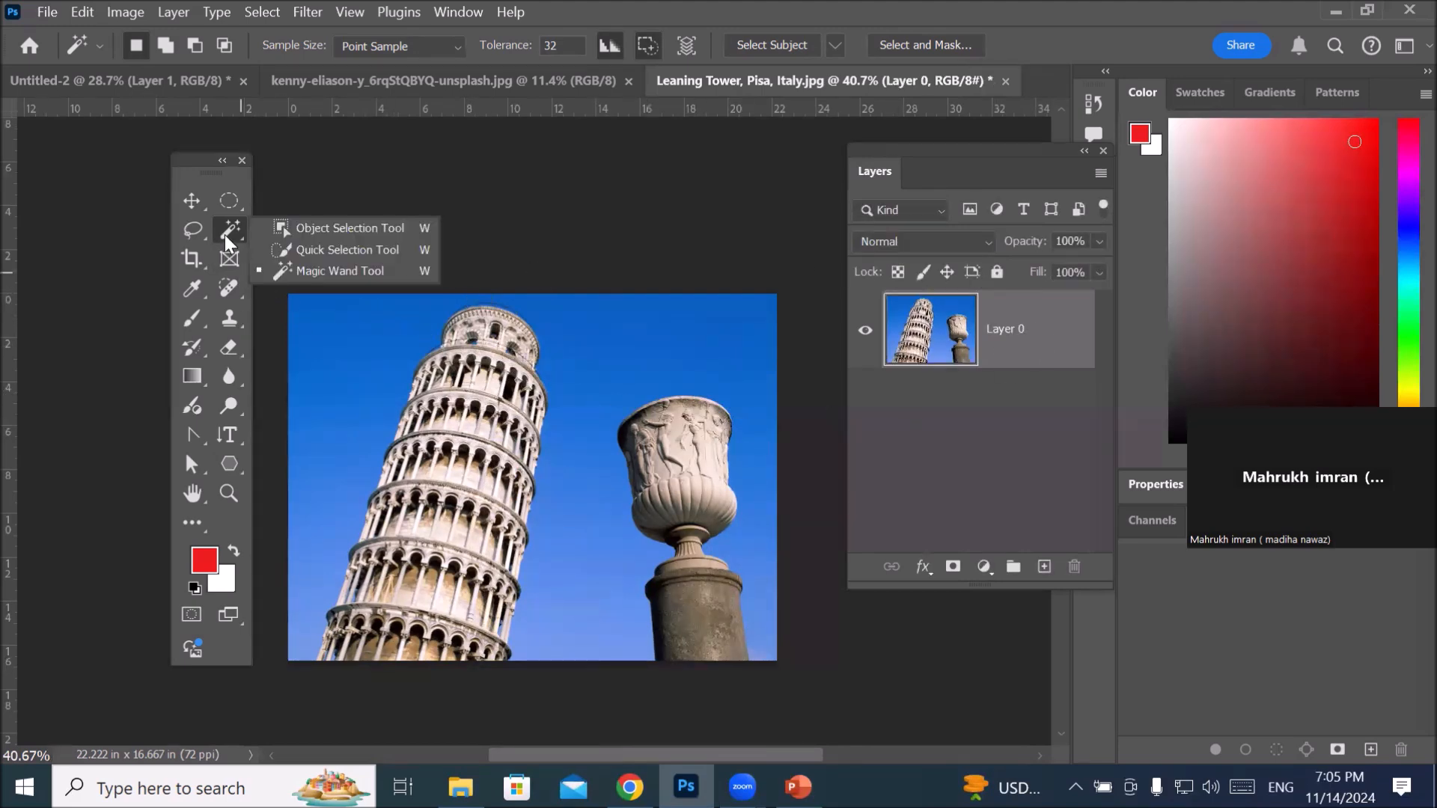
pyautogui.click(343, 274)
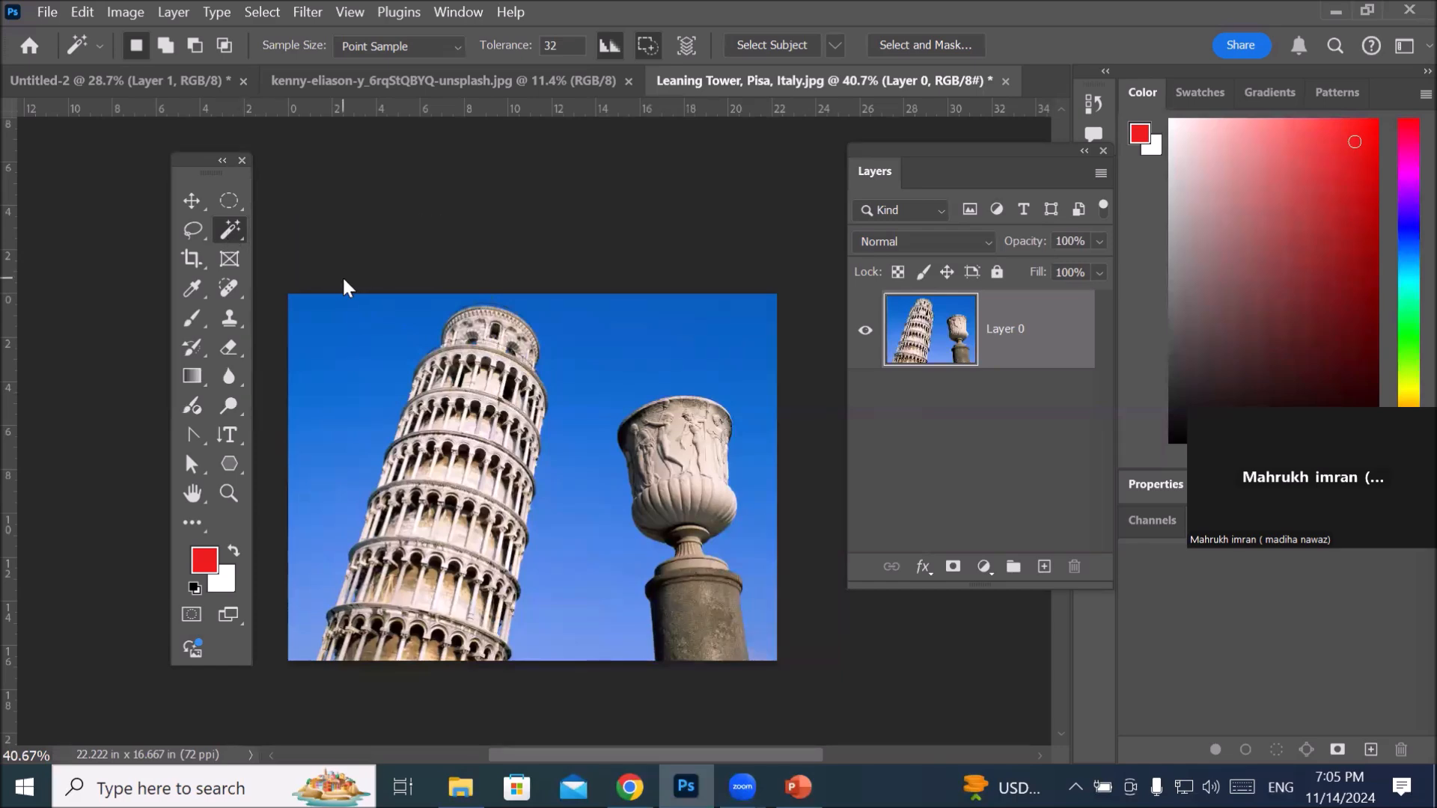
pyautogui.click(458, 46)
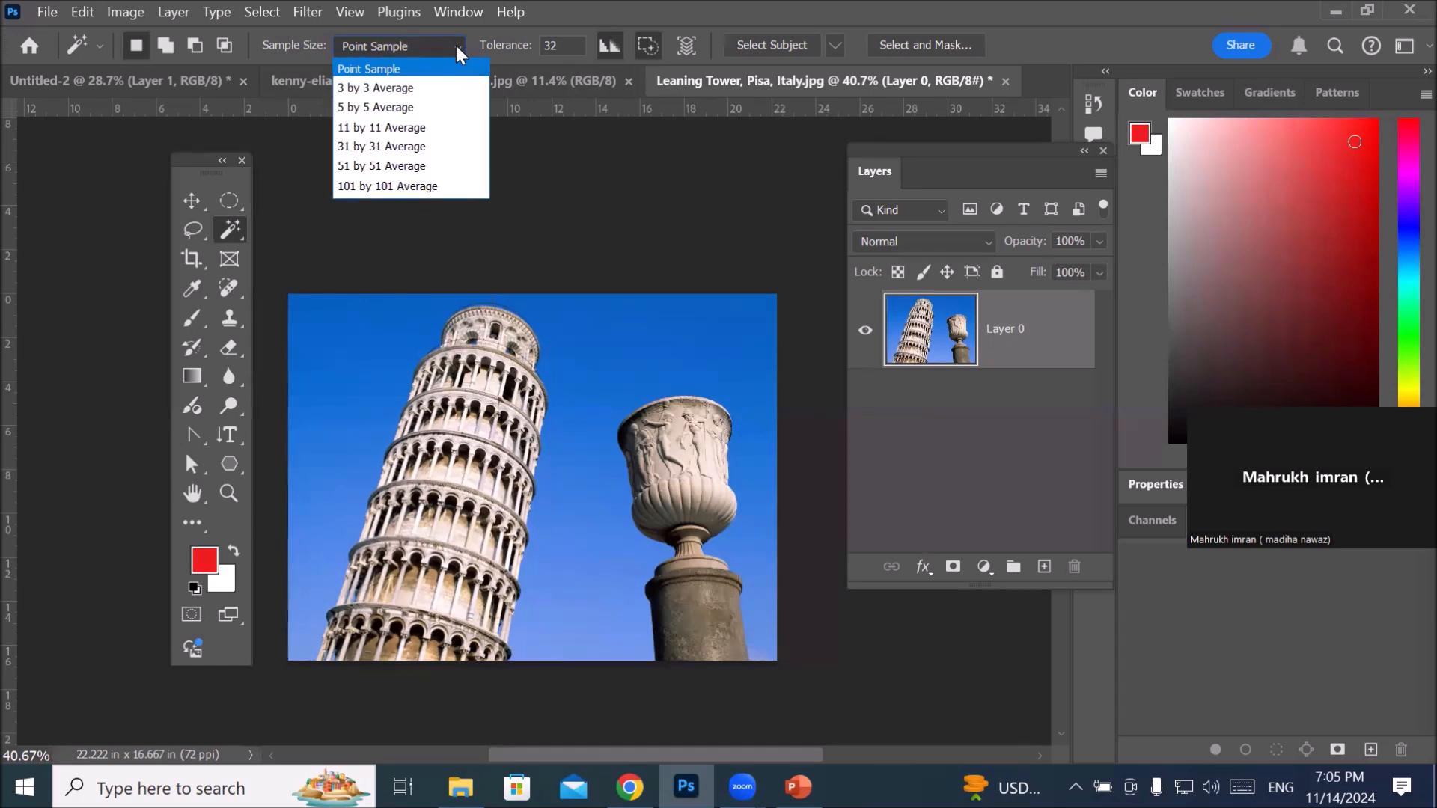
pyautogui.click(456, 46)
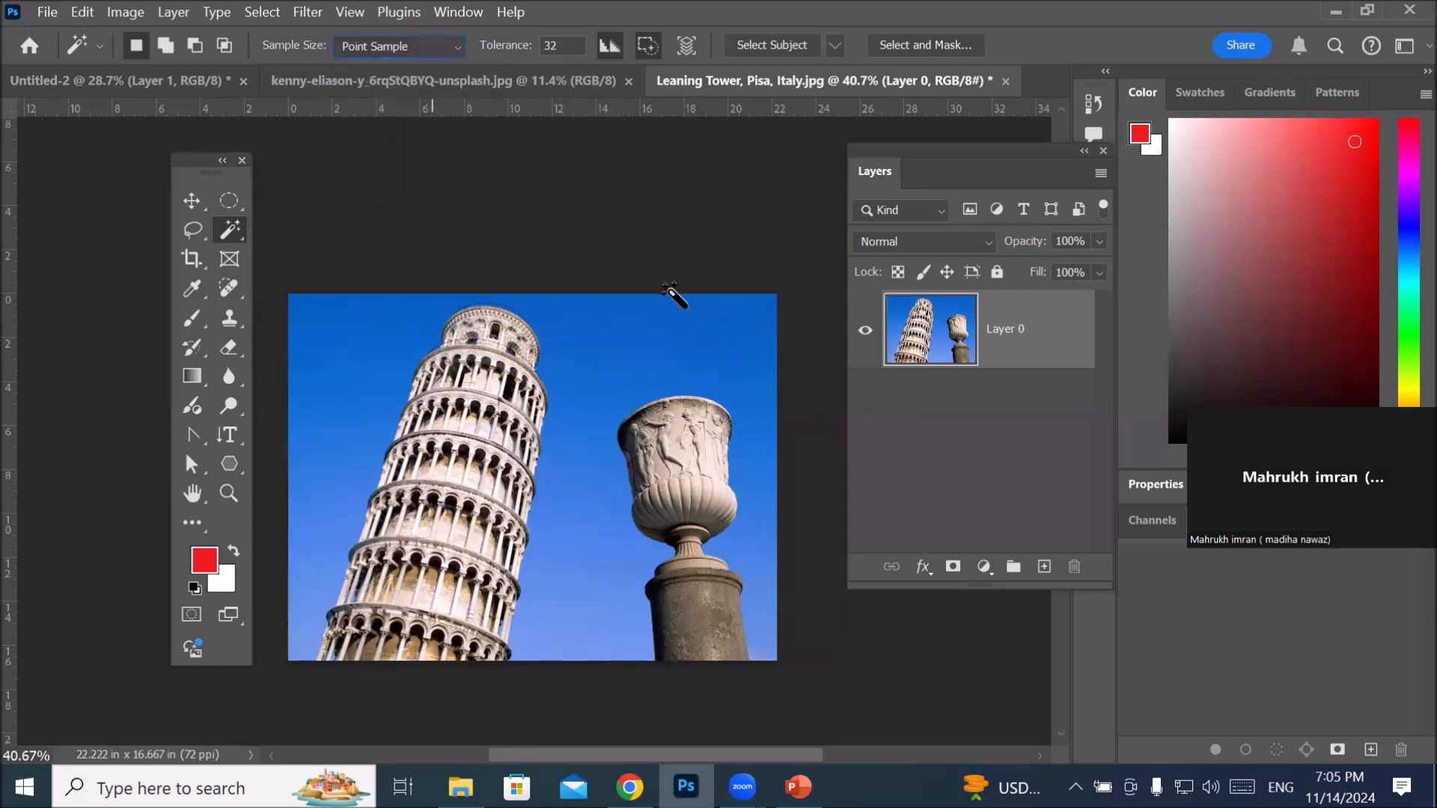
pyautogui.press('Up')
pyautogui.press('Up')
pyautogui.press('Up')
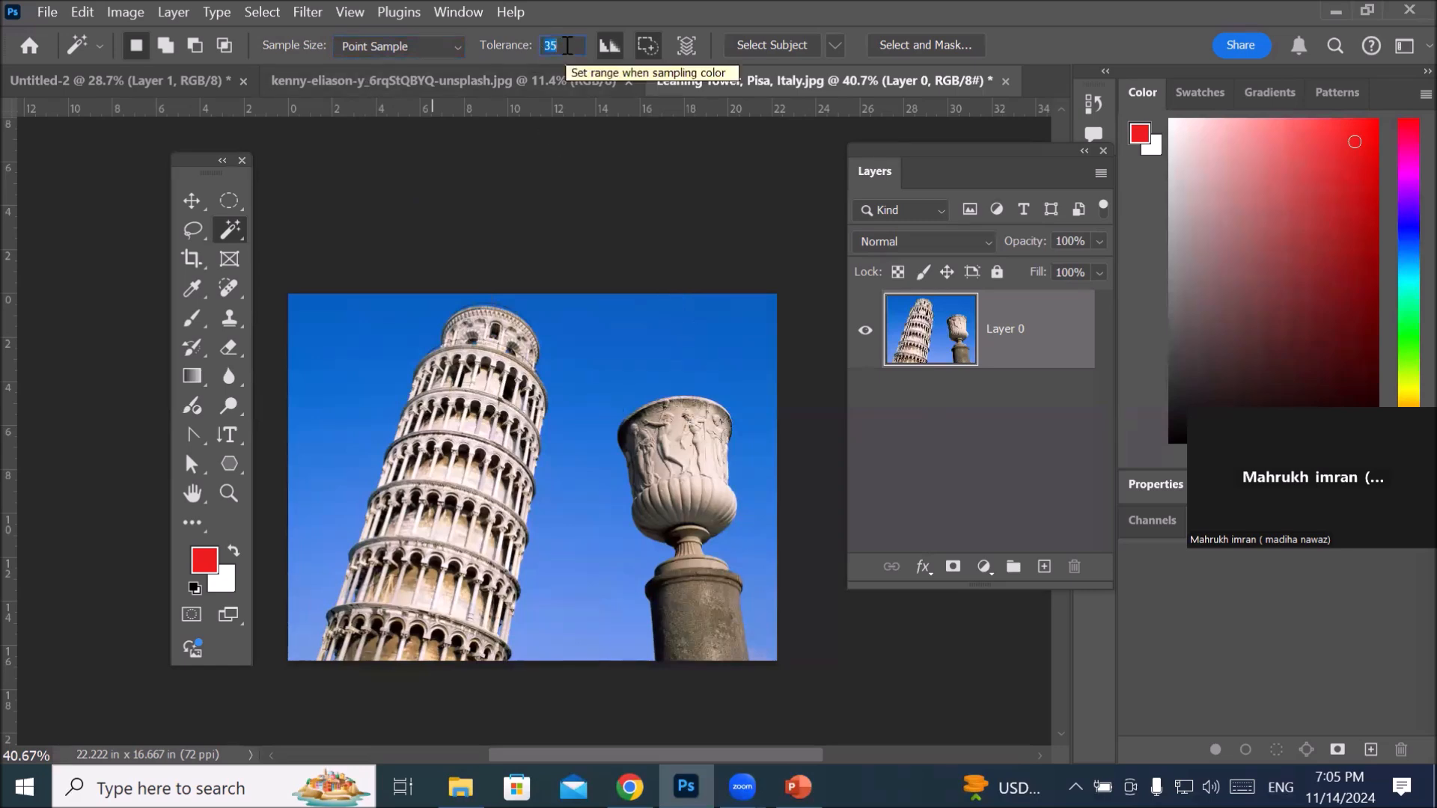
pyautogui.click(568, 46)
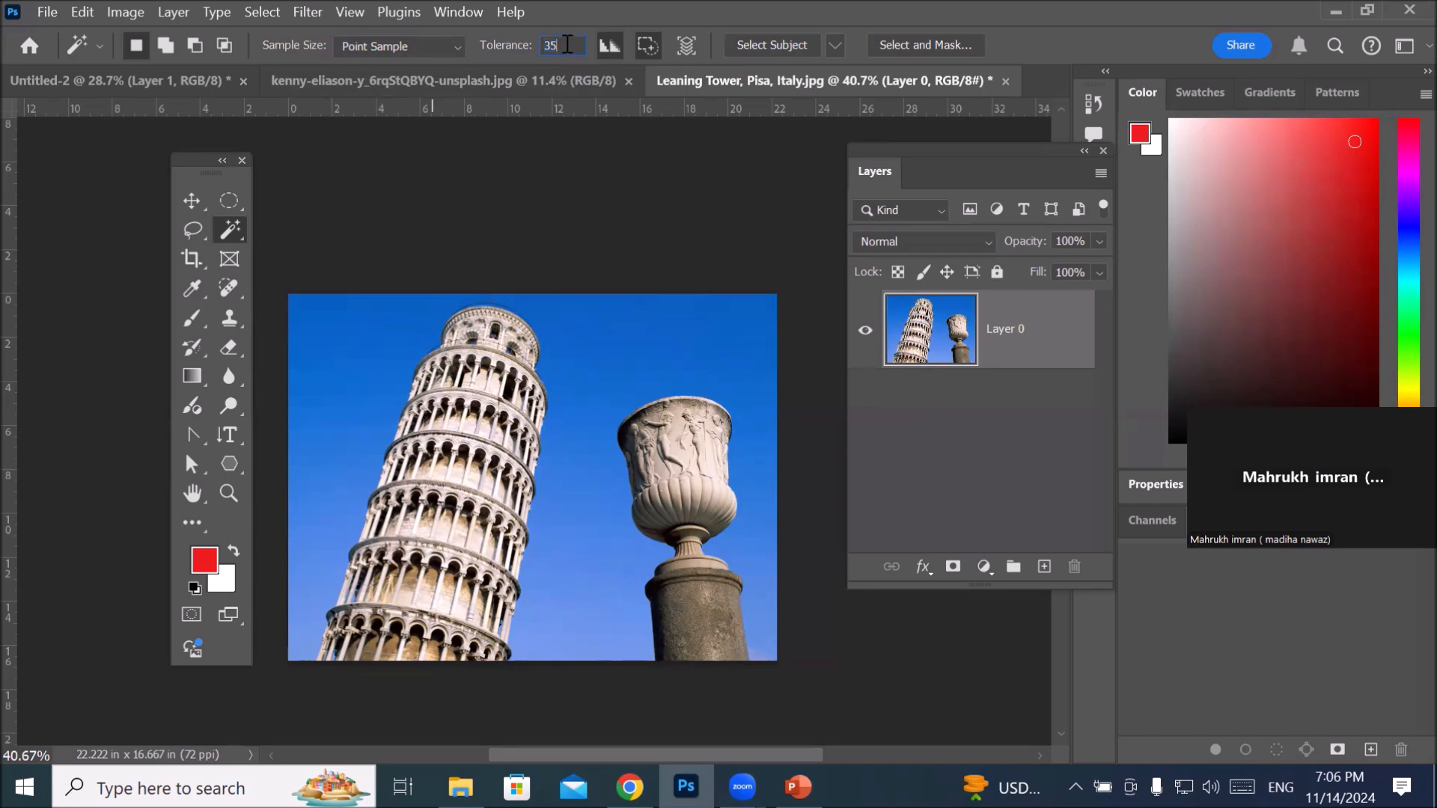
pyautogui.click(589, 462)
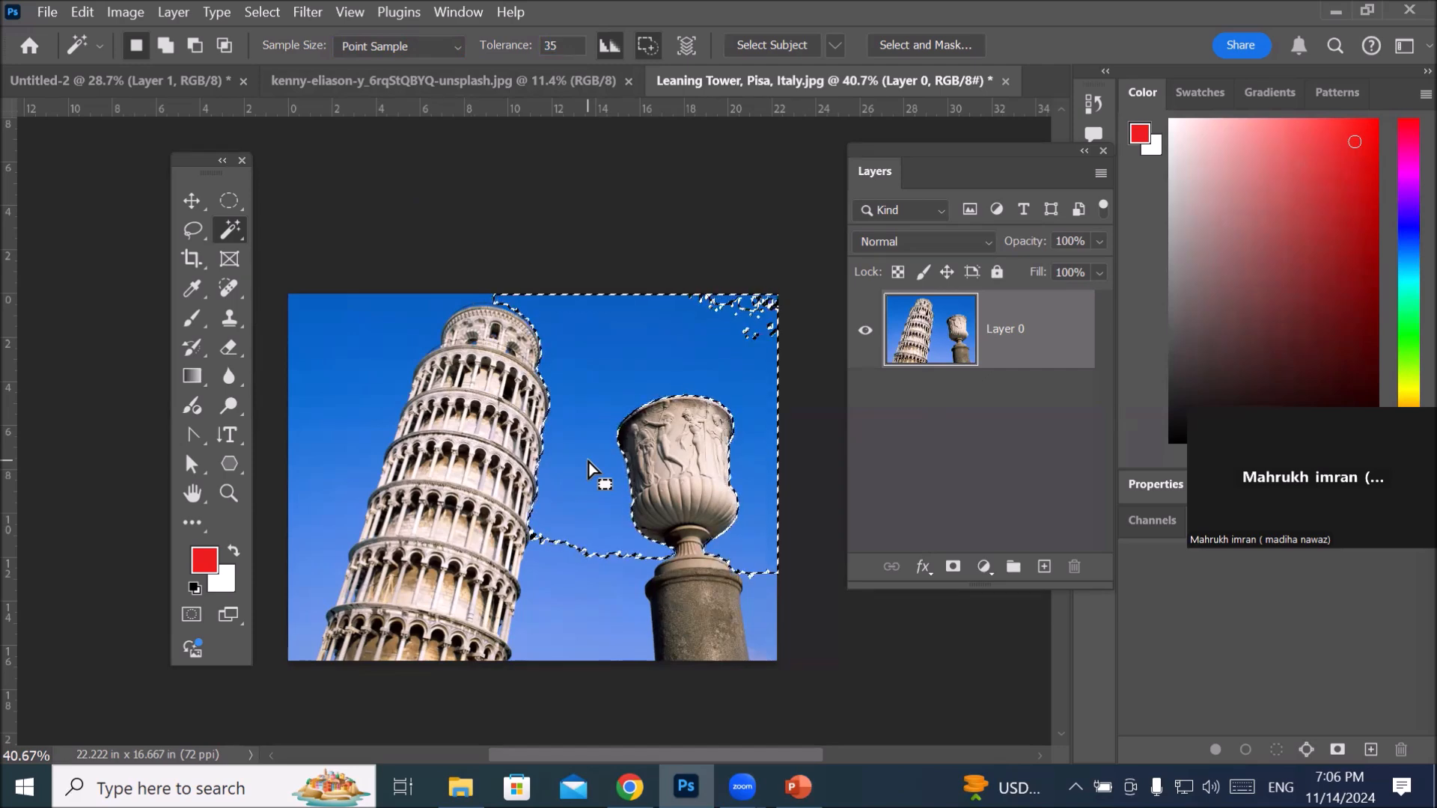
pyautogui.scroll(3, 591, 441)
pyautogui.scroll(12, 636, 478)
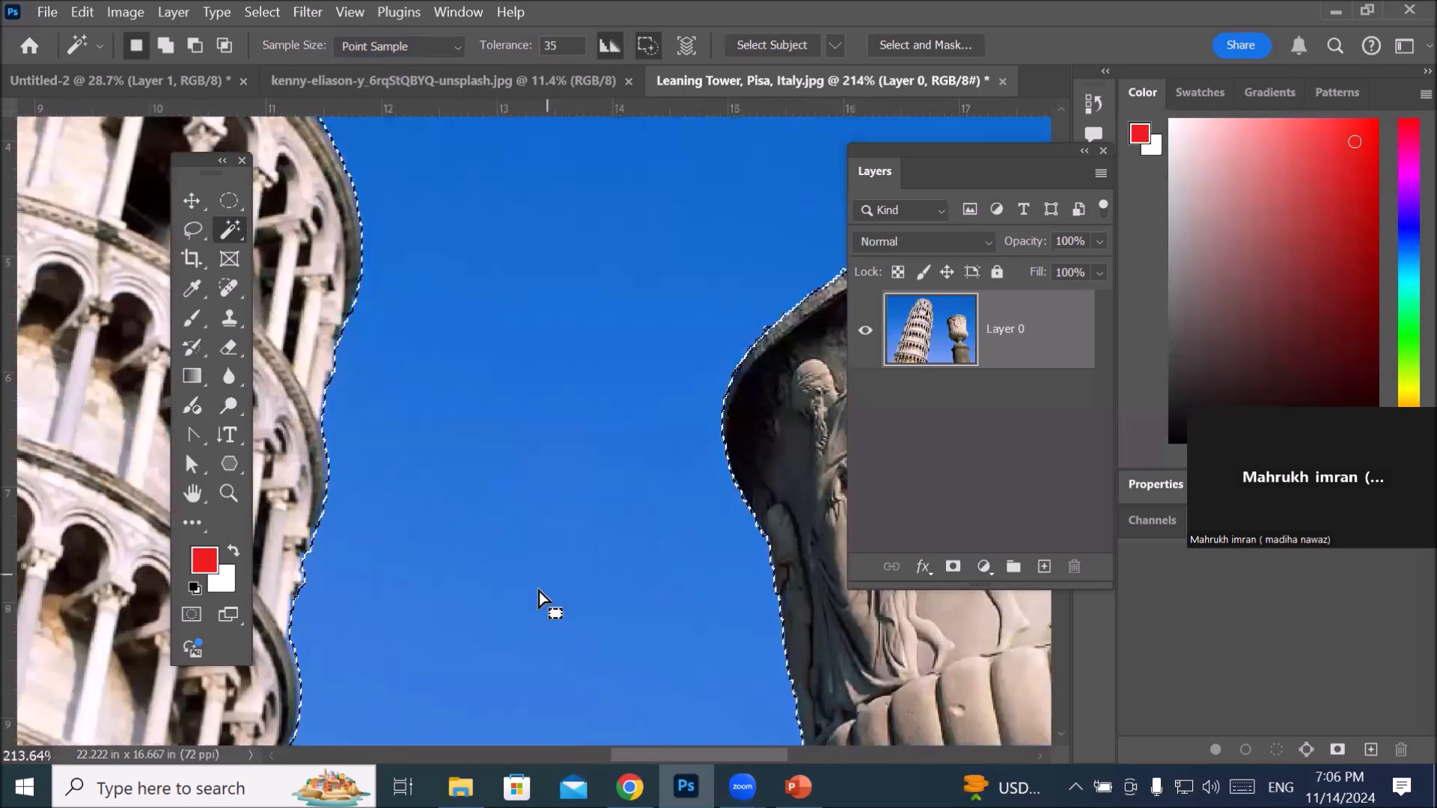
pyautogui.scroll(10, 527, 600)
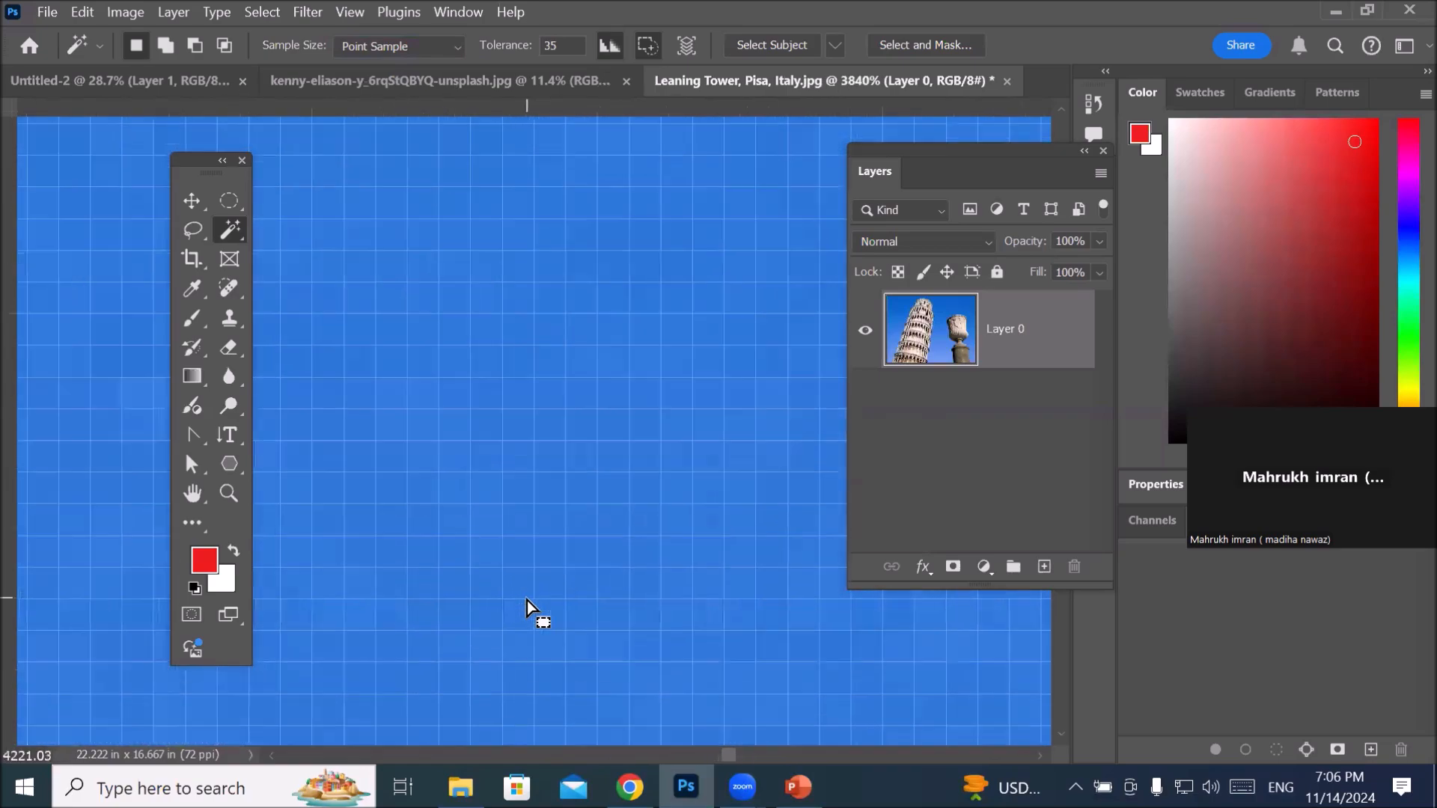
pyautogui.scroll(-8, 683, 427)
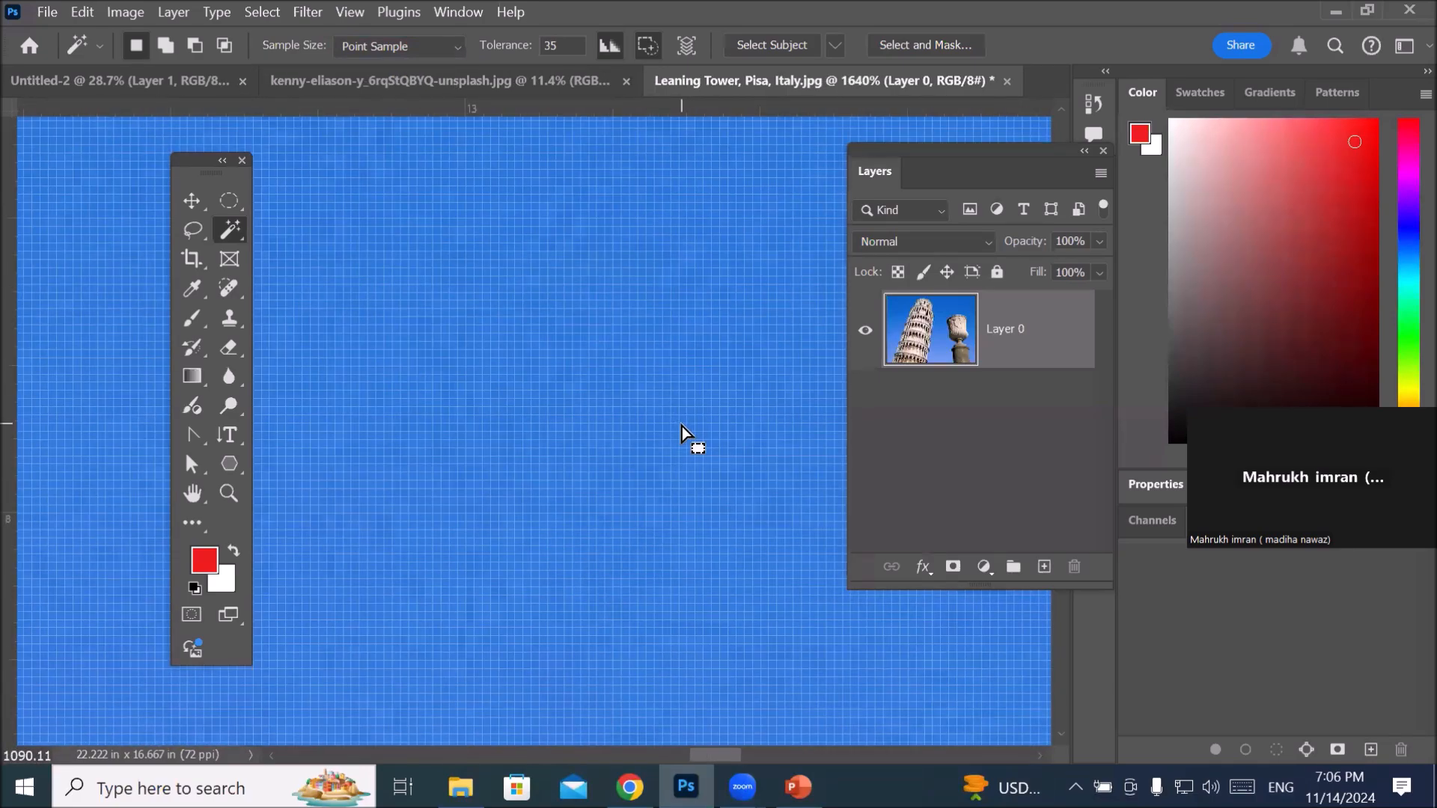
pyautogui.scroll(-10, 681, 425)
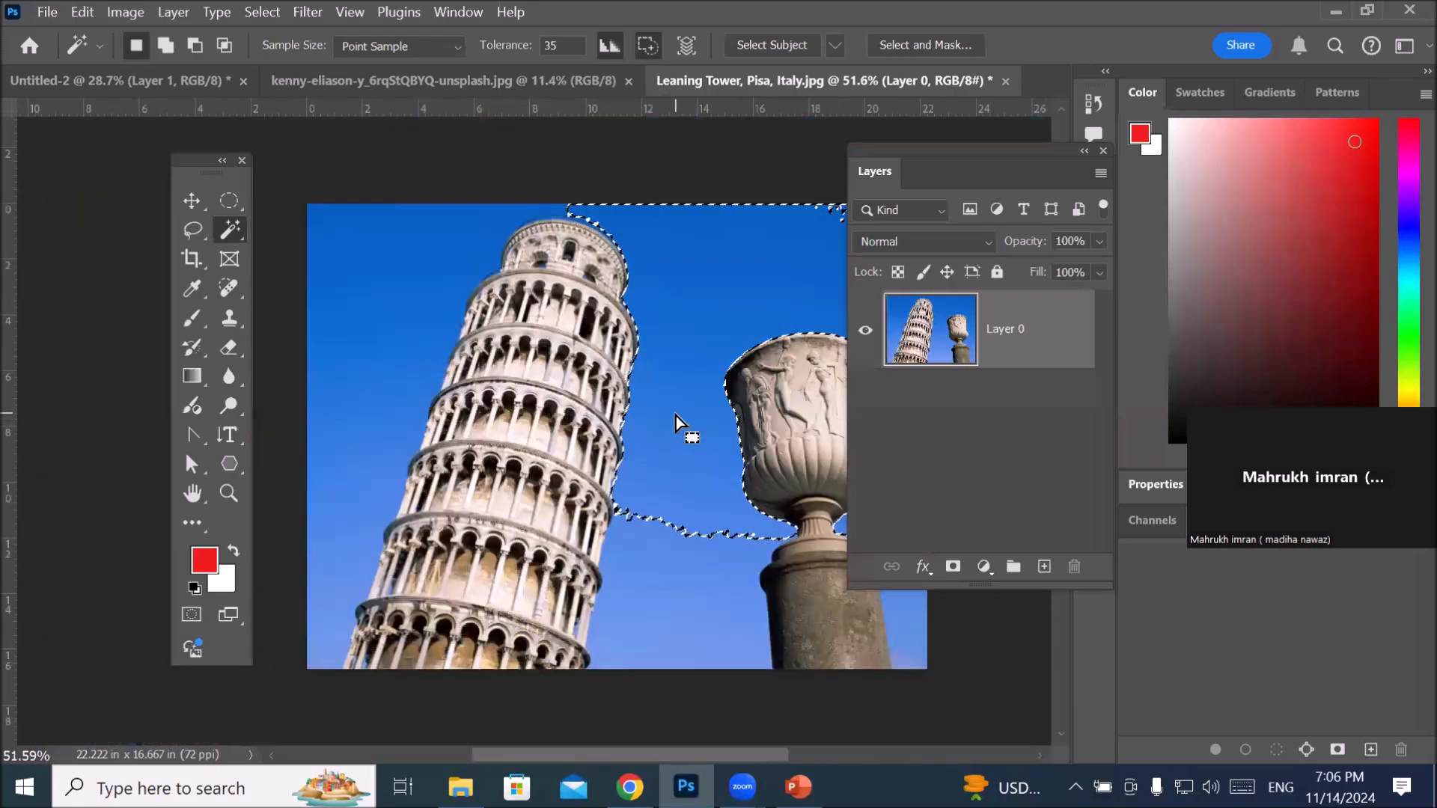
# Step: Deselect the sky, set the Magic Wand tolerance to 55 and select the upper sky left of the tower
pyautogui.hotkey('ctrl', 'd')
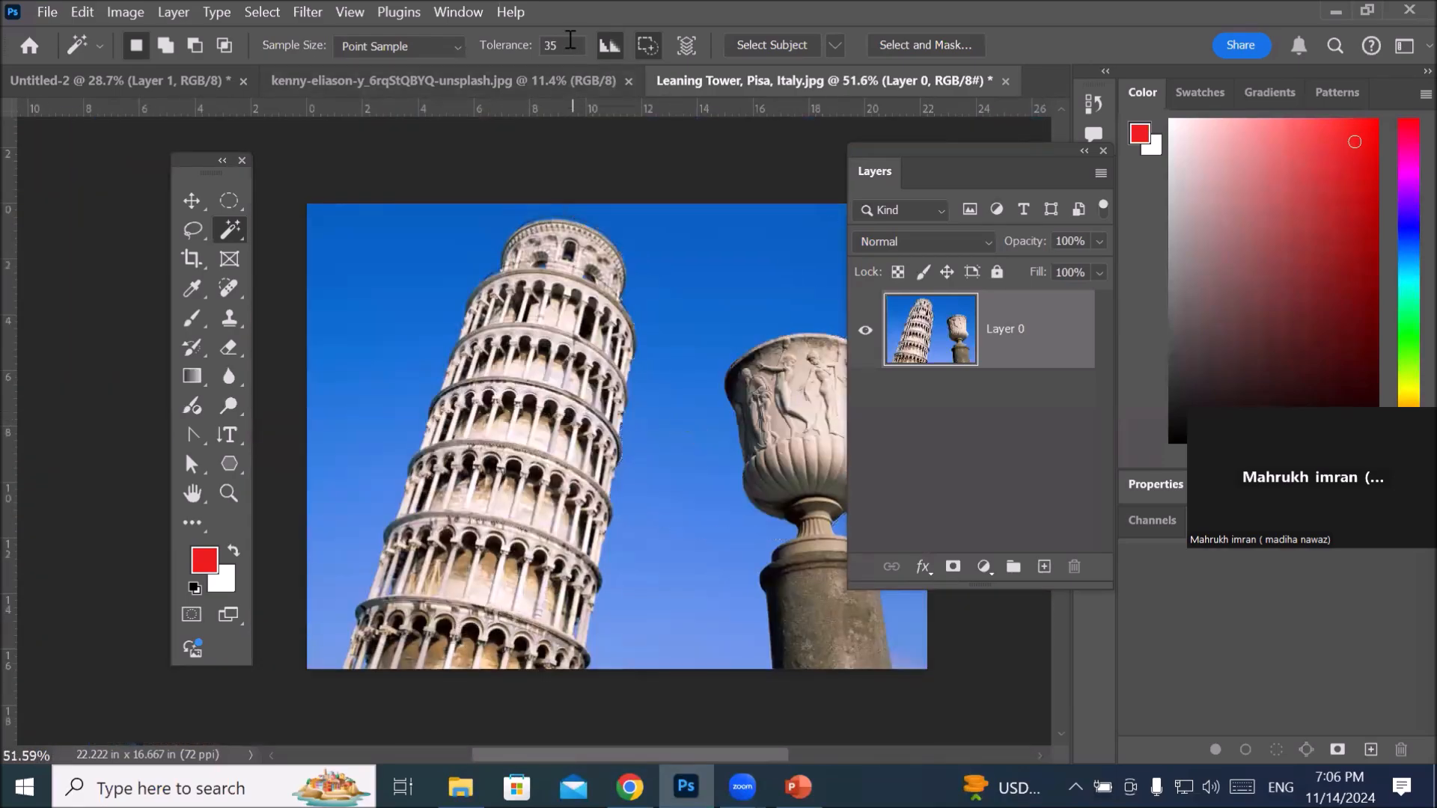
pyautogui.scroll(20, 570, 39)
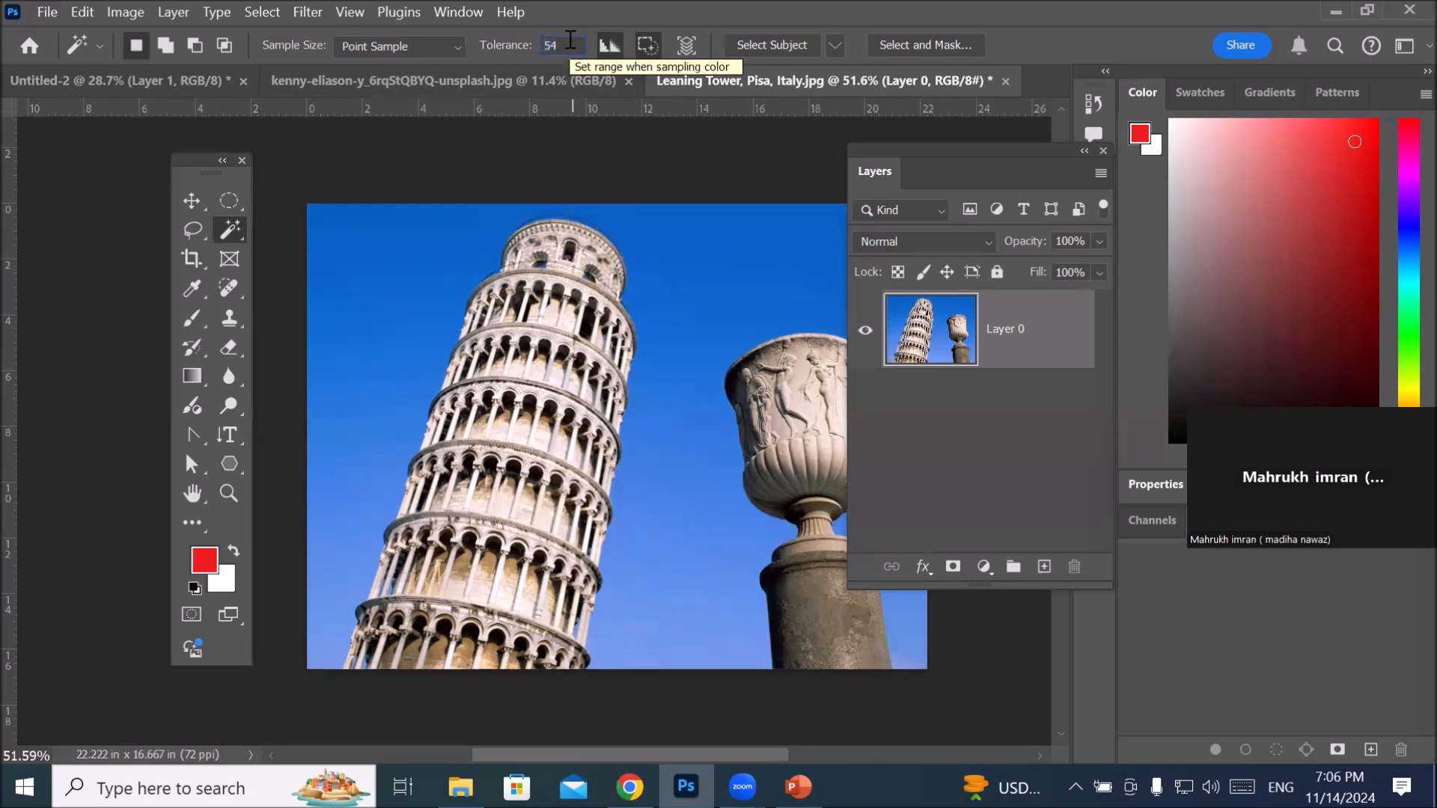
pyautogui.click(401, 279)
pyautogui.moveTo(747, 577); pyautogui.dragTo(612, 537)
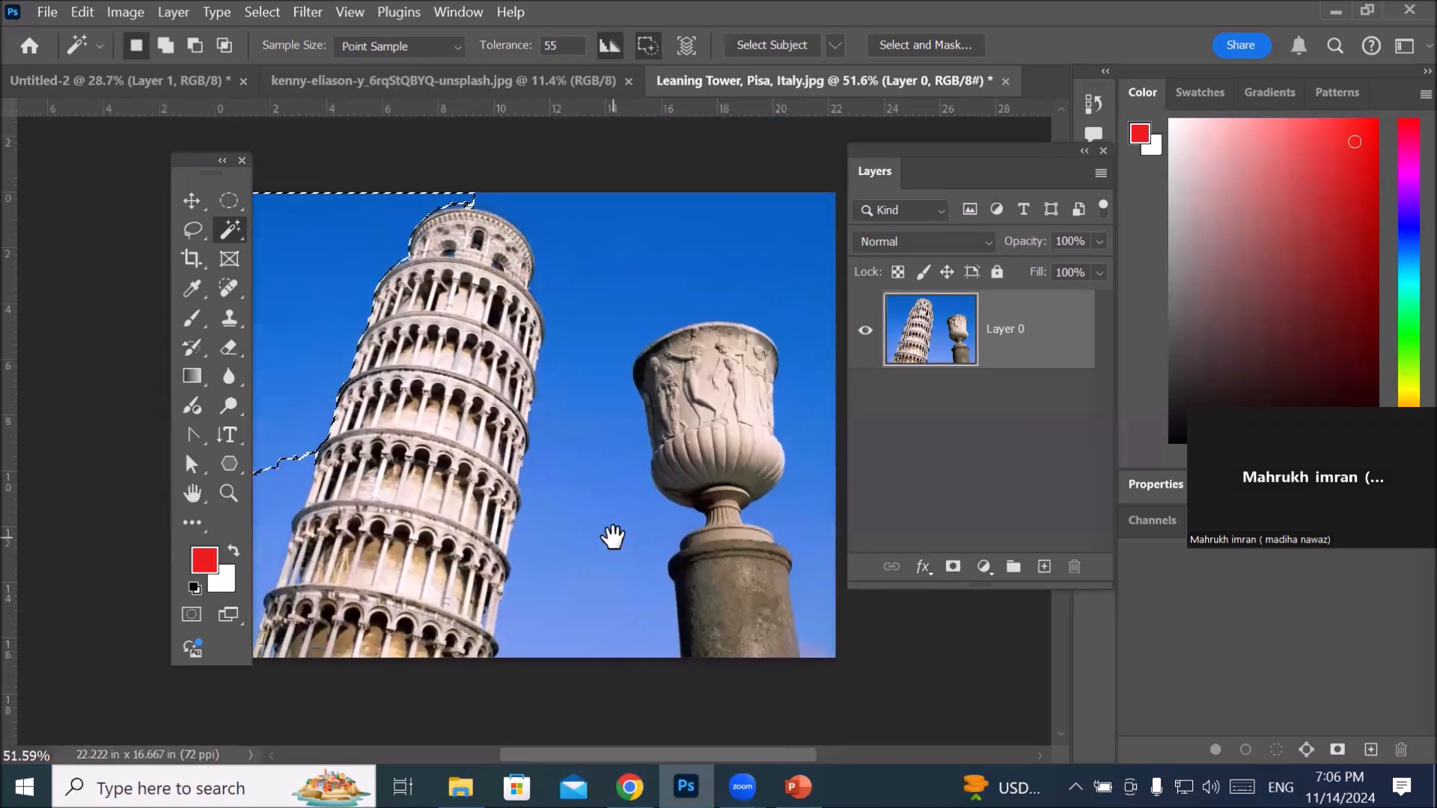
pyautogui.moveTo(178, 165); pyautogui.dragTo(104, 204)
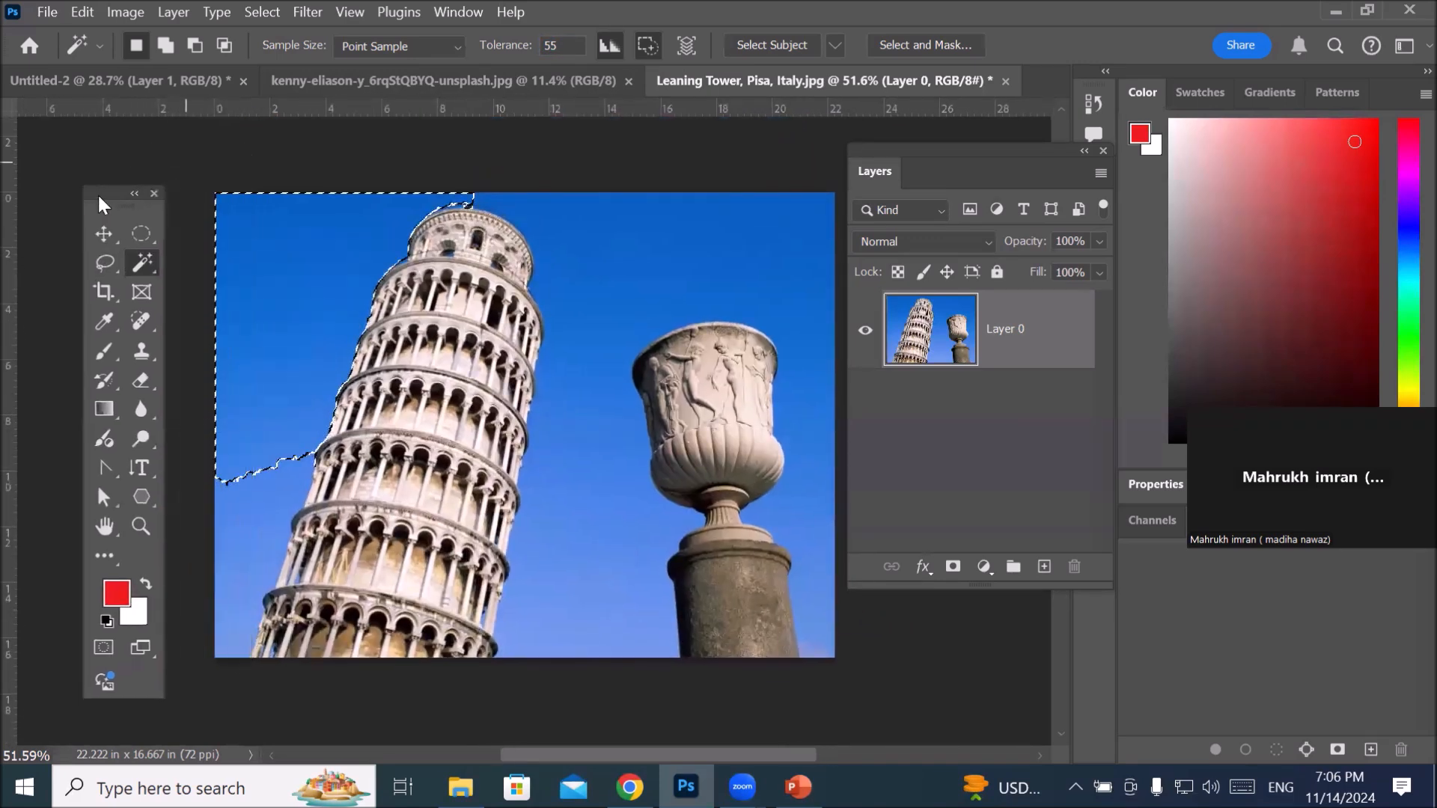
# Step: Sample the sky around the vase and beside the tower one patch at a time, ending with the lower sky left of the tower
pyautogui.click(602, 505)
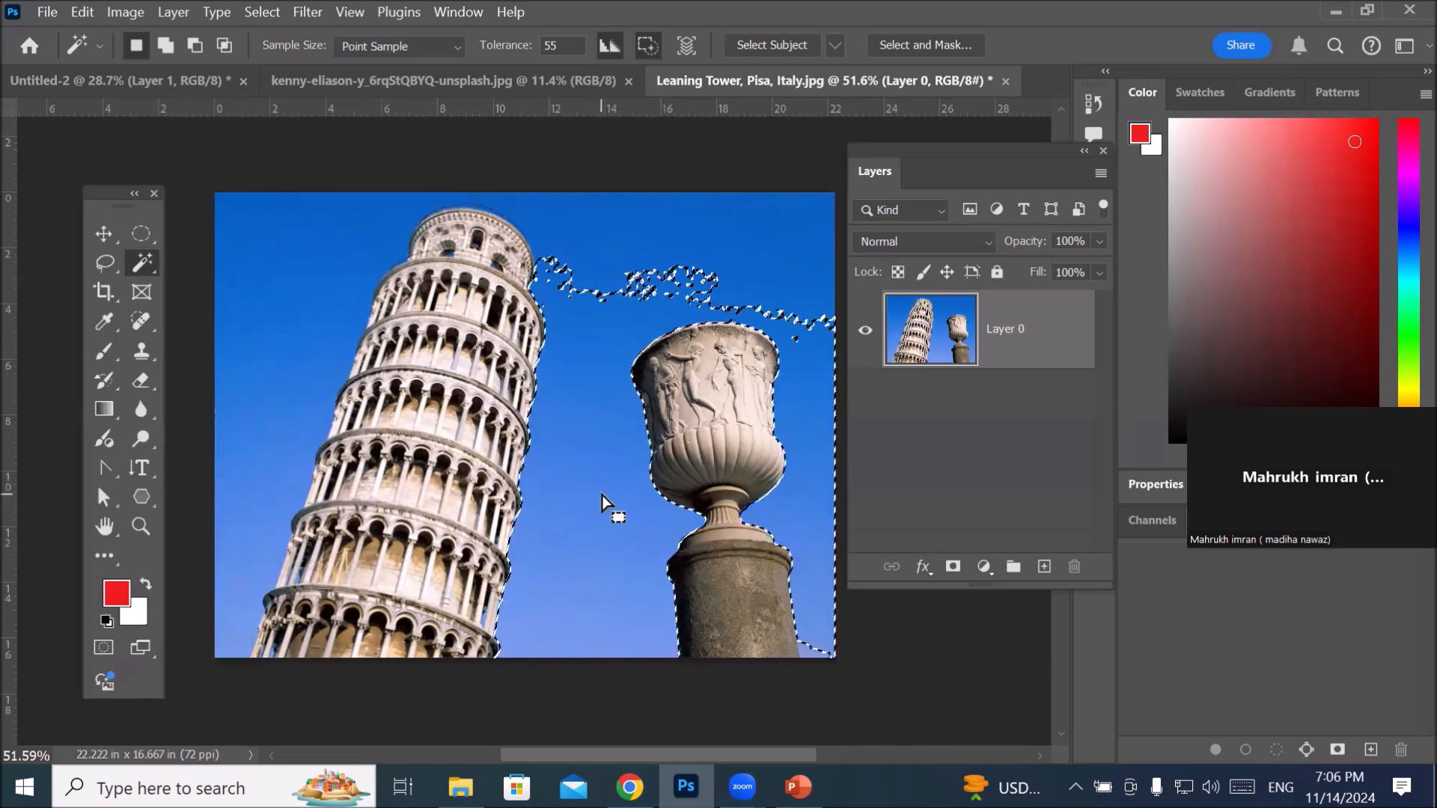
pyautogui.click(732, 242)
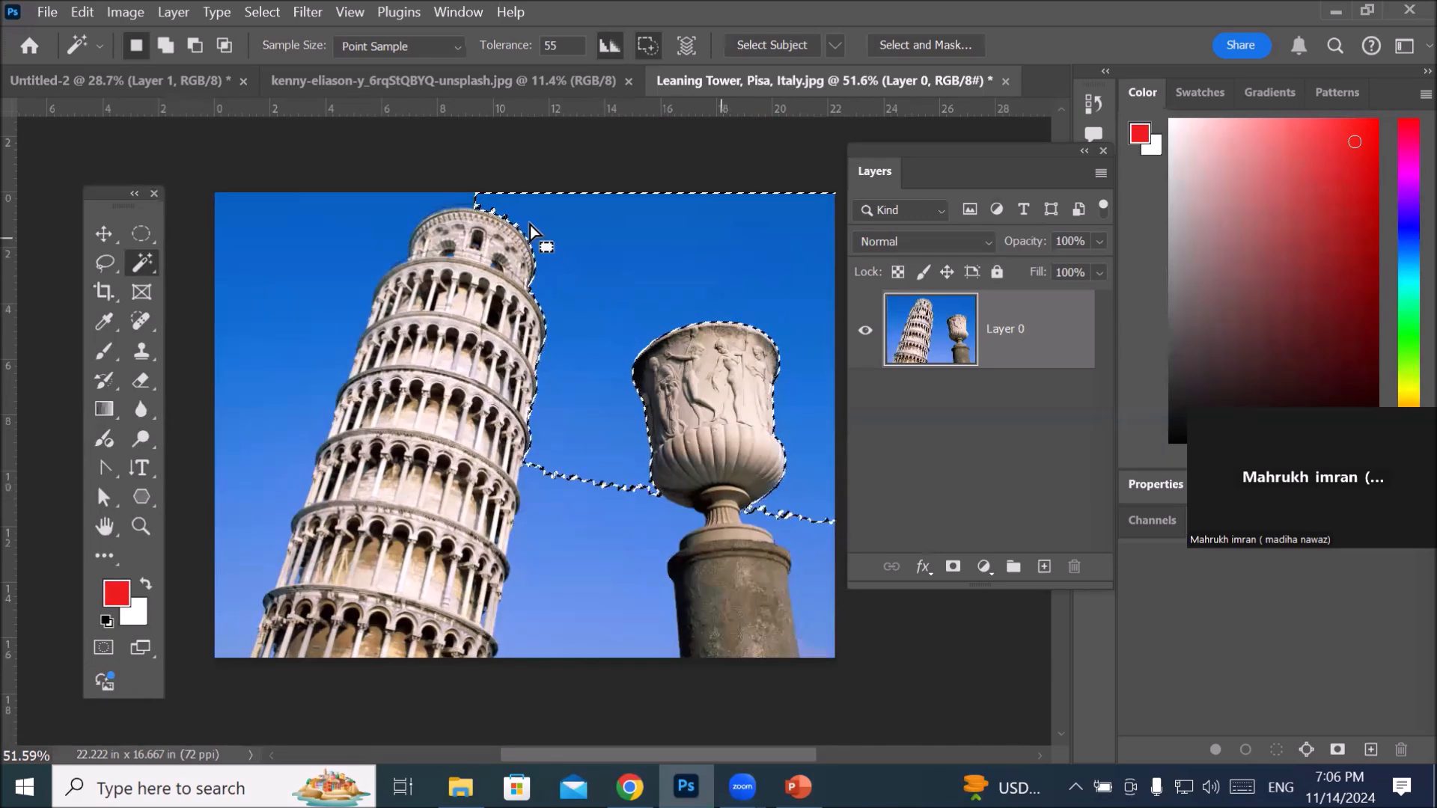
pyautogui.click(320, 238)
pyautogui.click(255, 539)
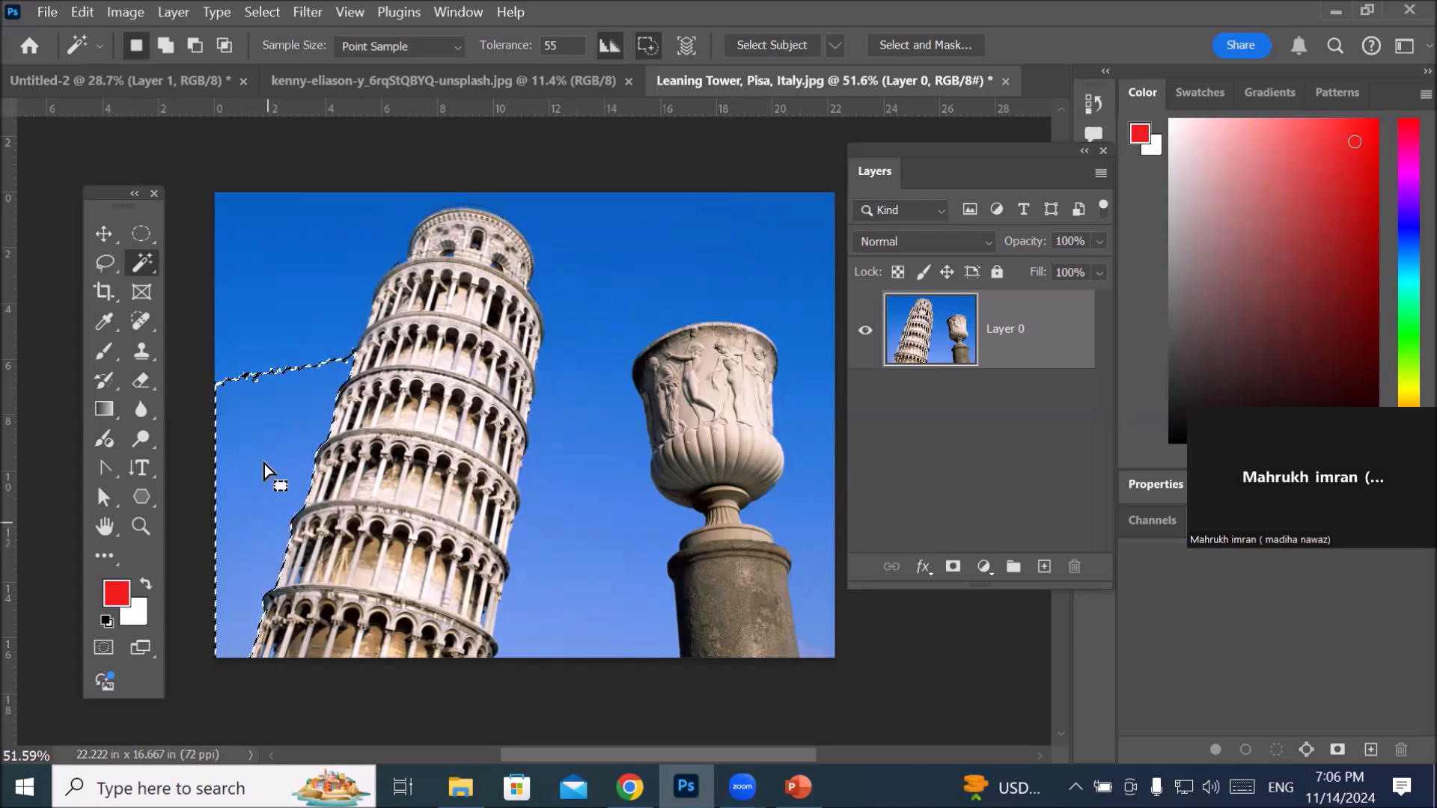
# Step: Add all remaining sky areas around the tower and vase to the Magic Wand selection and delete the selected sky
pyautogui.click(167, 48)
pyautogui.click(305, 256)
pyautogui.click(679, 256)
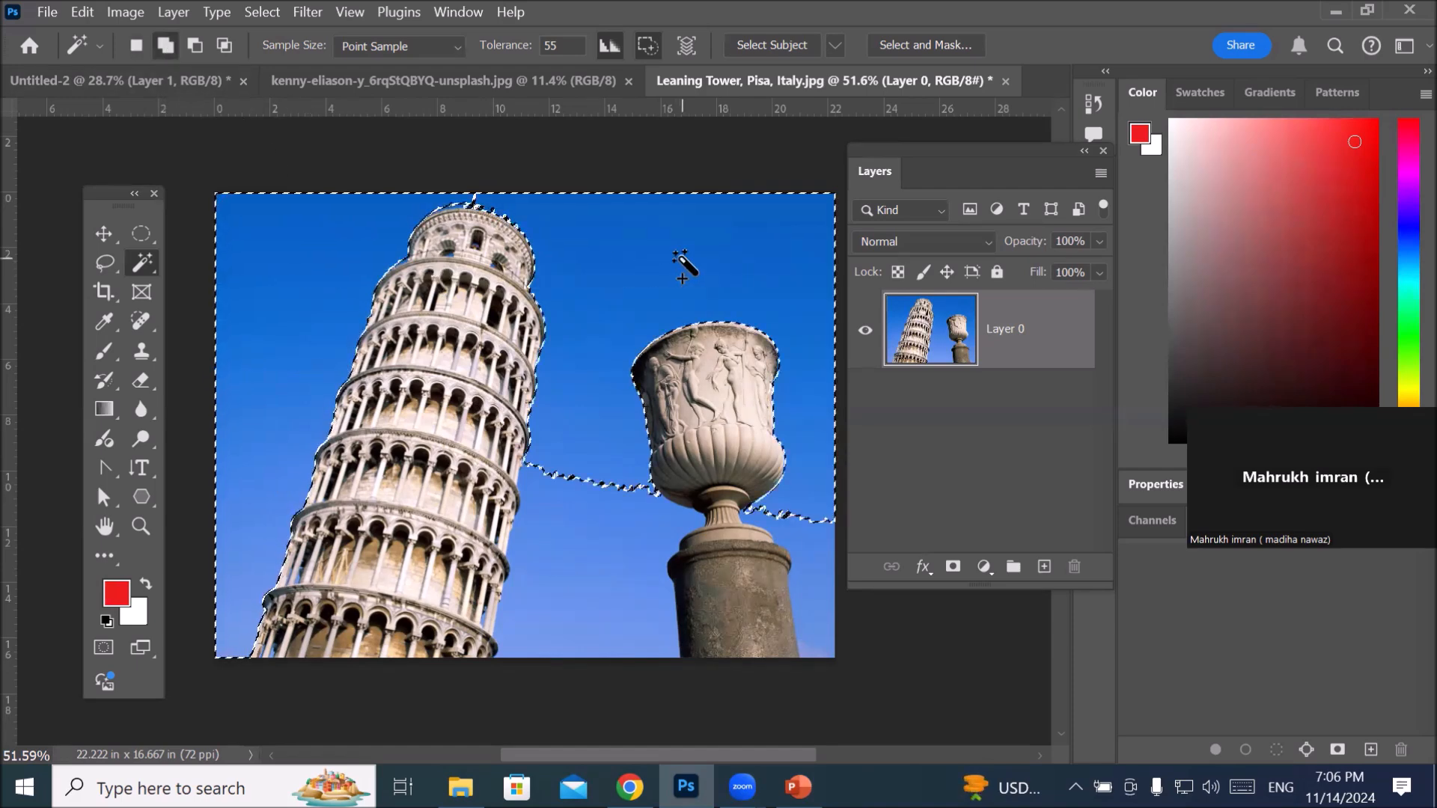
pyautogui.click(640, 627)
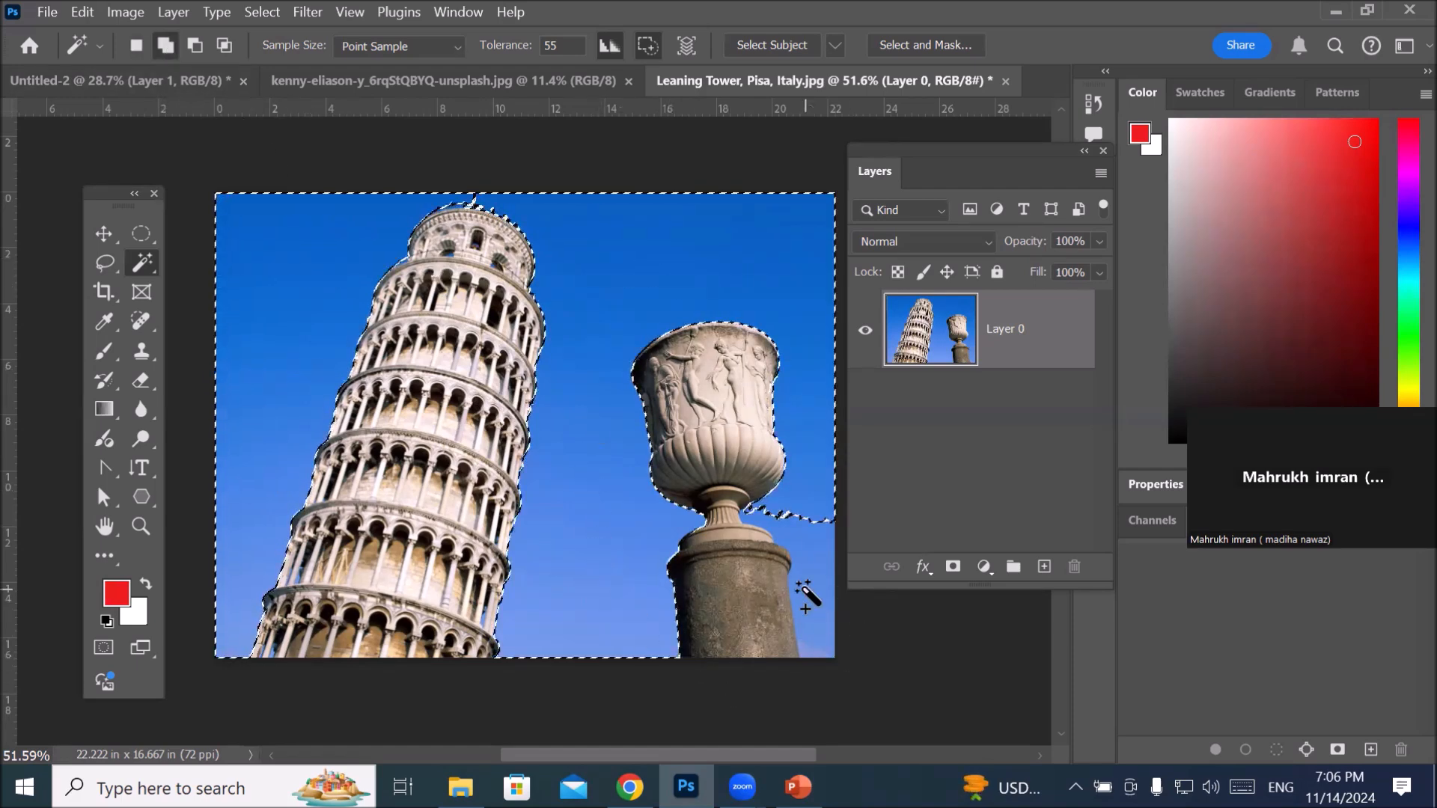
pyautogui.click(807, 595)
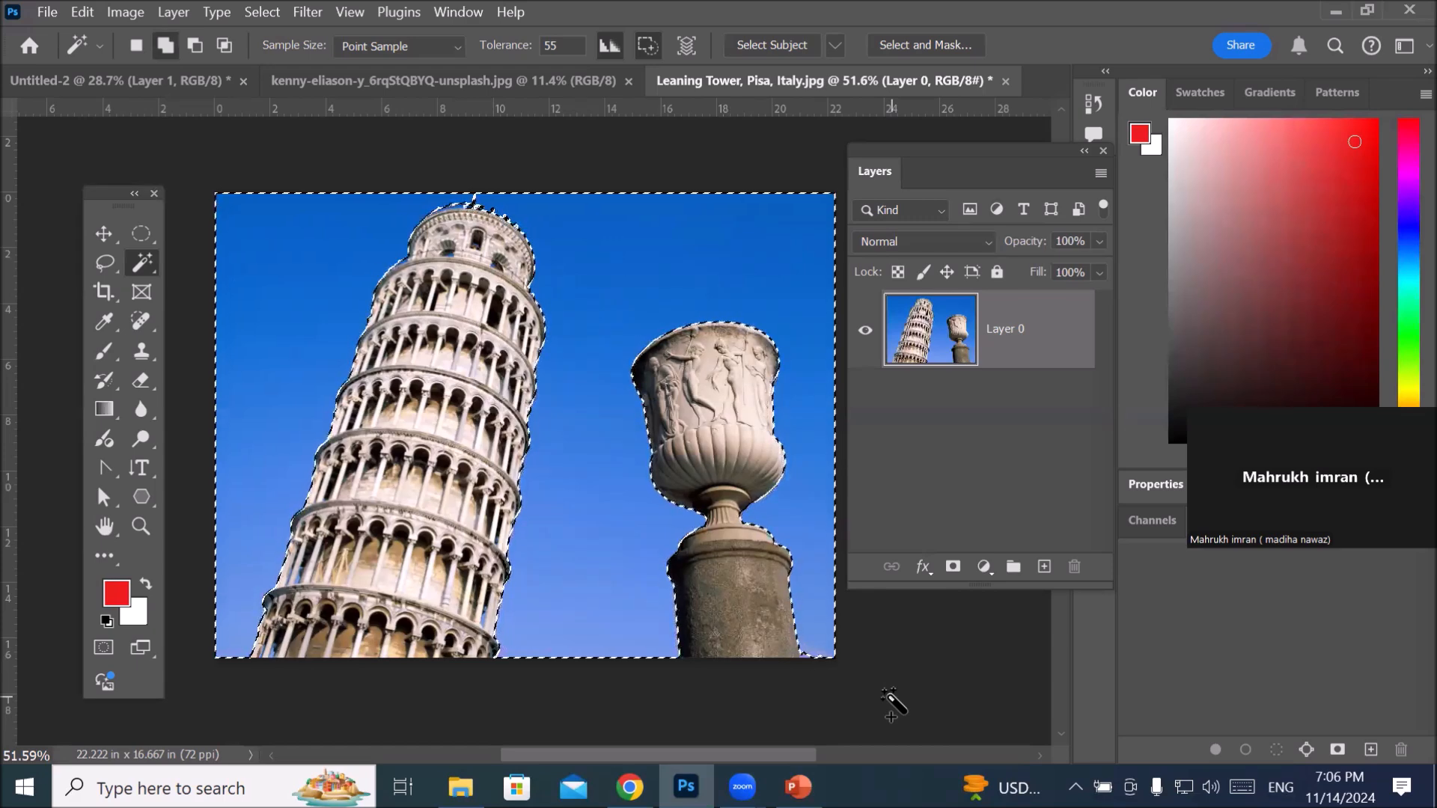
pyautogui.press('Delete')
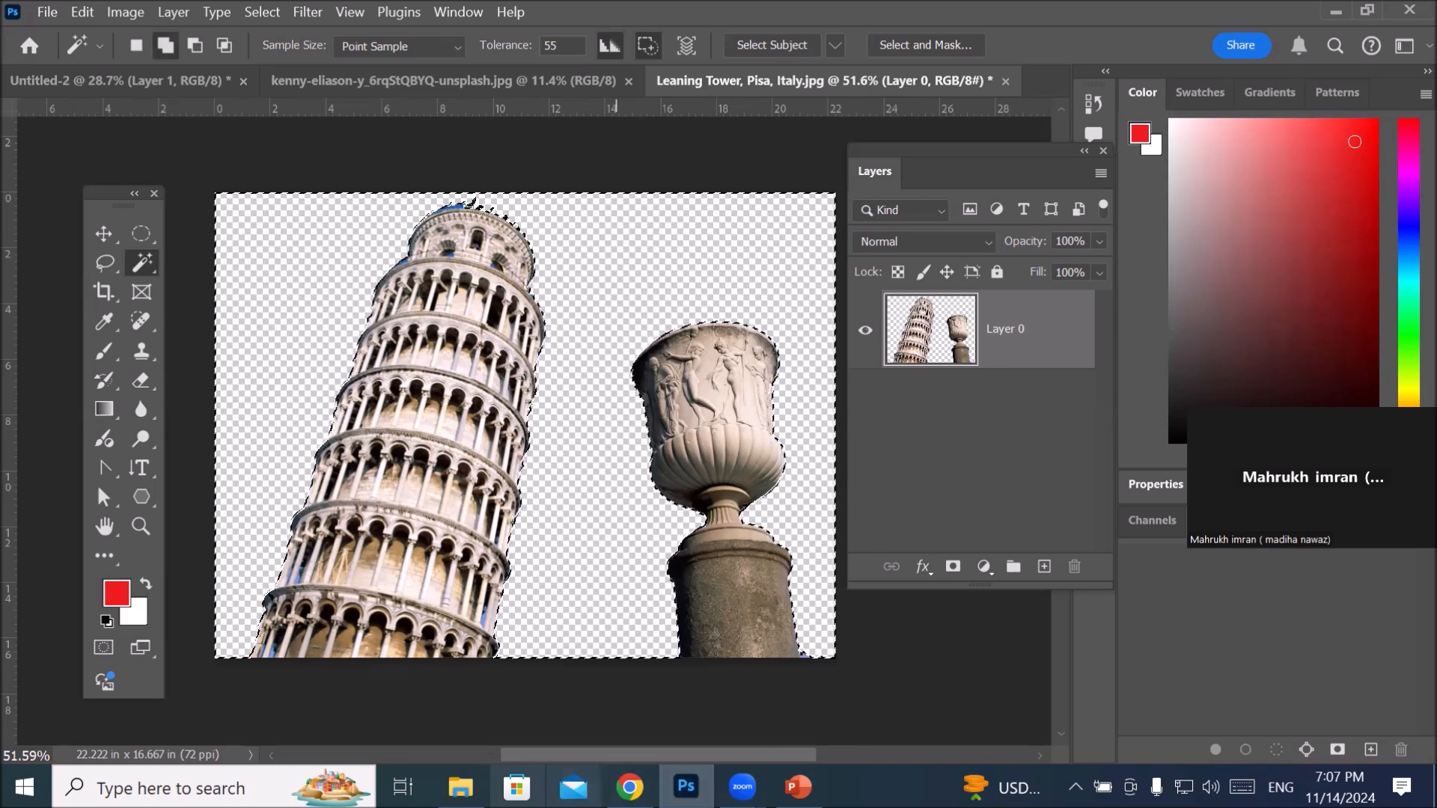
# Step: Open the "DALL-E 2024-11-13 13.01.48" portrait from the Bride images folder as a separate document and unlock its background layer
pyautogui.hotkey('alt', 'Tab')
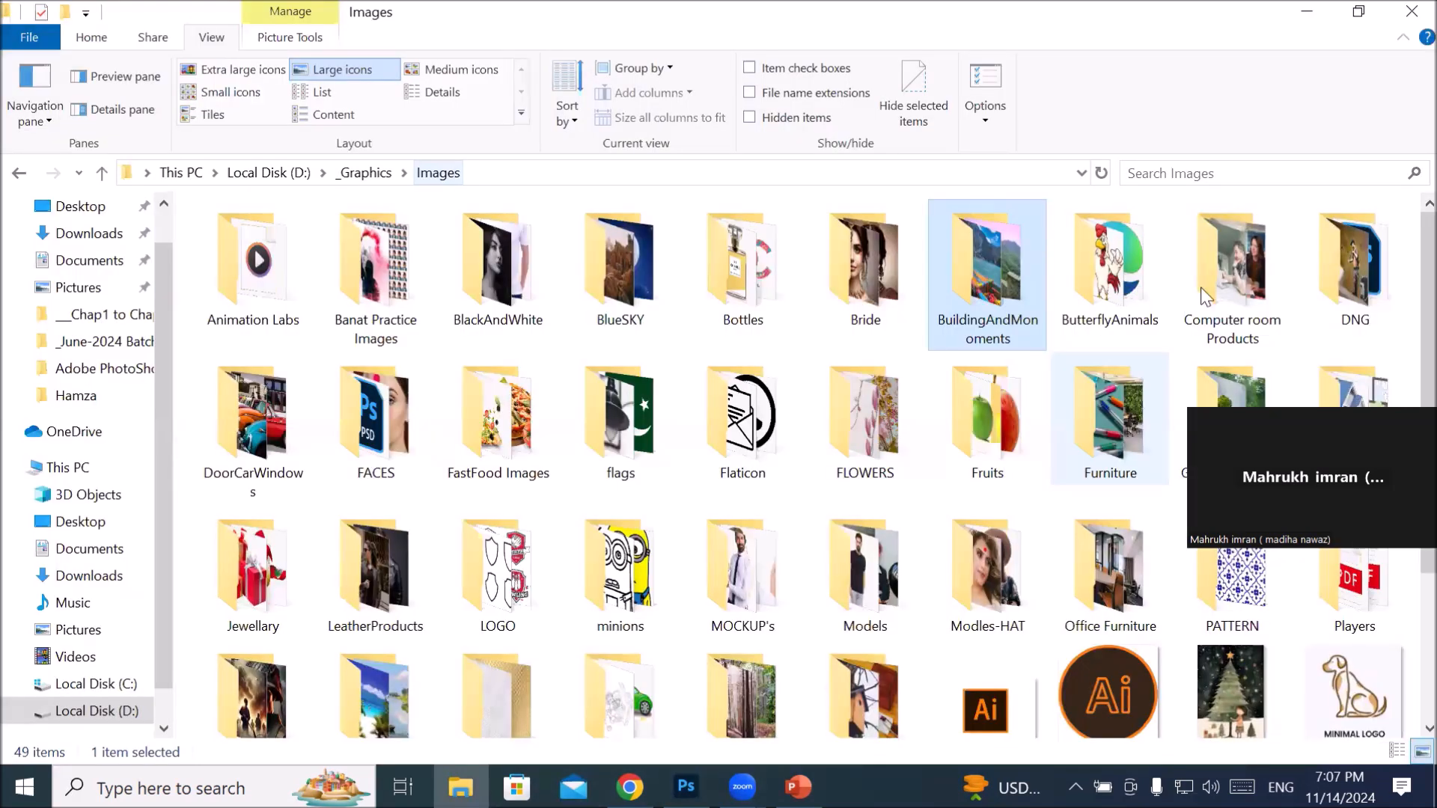
pyautogui.click(896, 291)
pyautogui.doubleClick(896, 290)
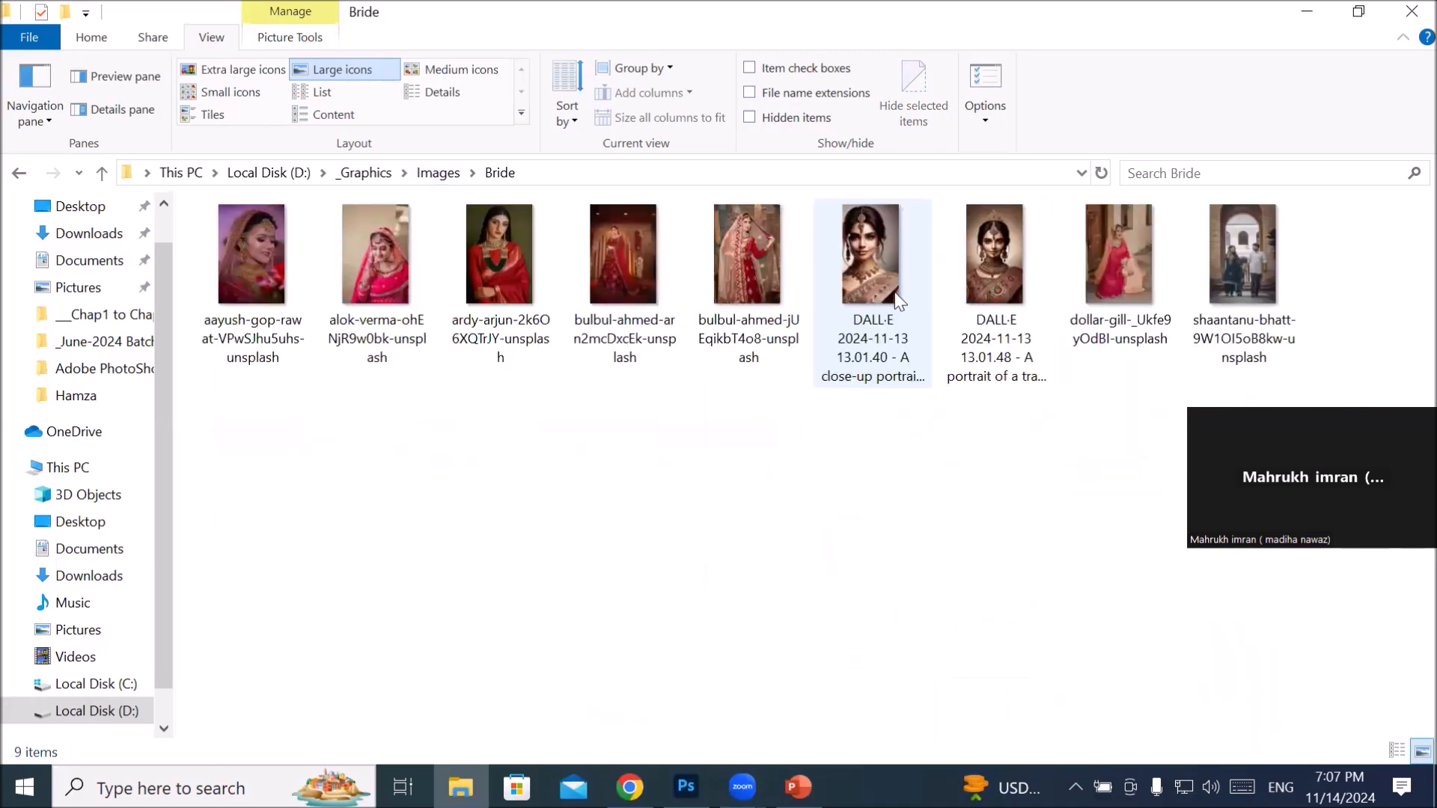
pyautogui.click(999, 259)
pyautogui.moveTo(999, 259); pyautogui.dragTo(1032, 66)
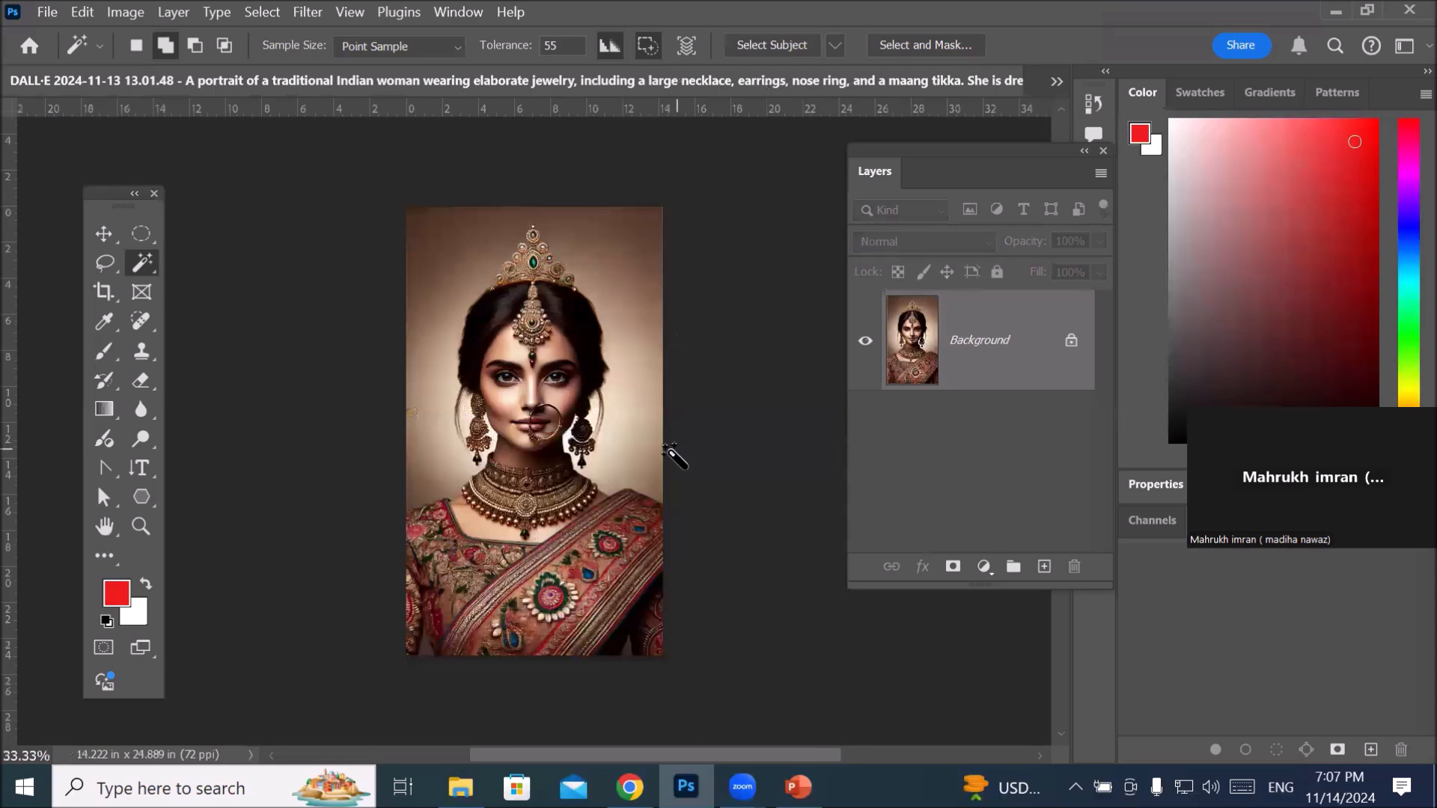
pyautogui.scroll(6, 672, 452)
pyautogui.scroll(-5, 673, 452)
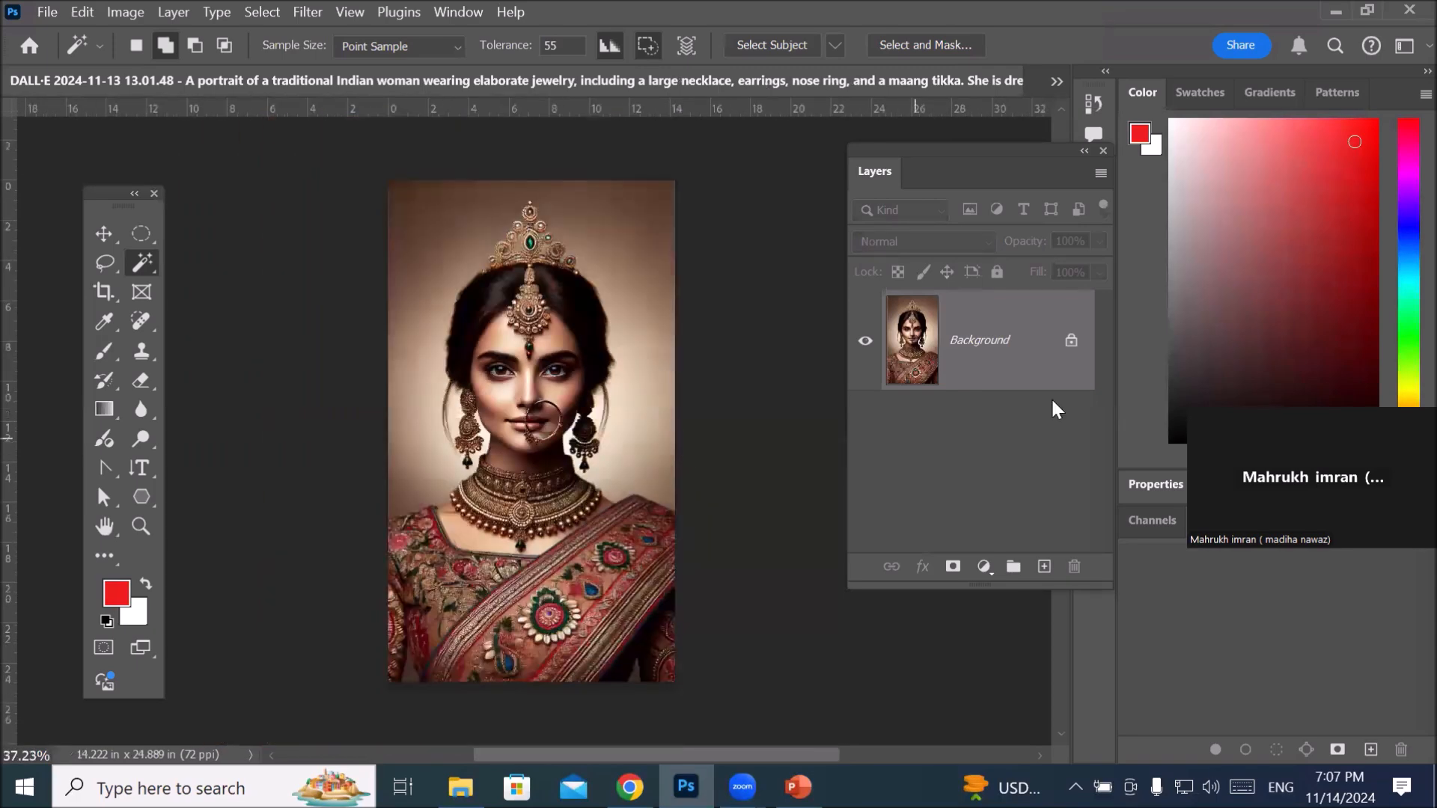
pyautogui.click(1069, 340)
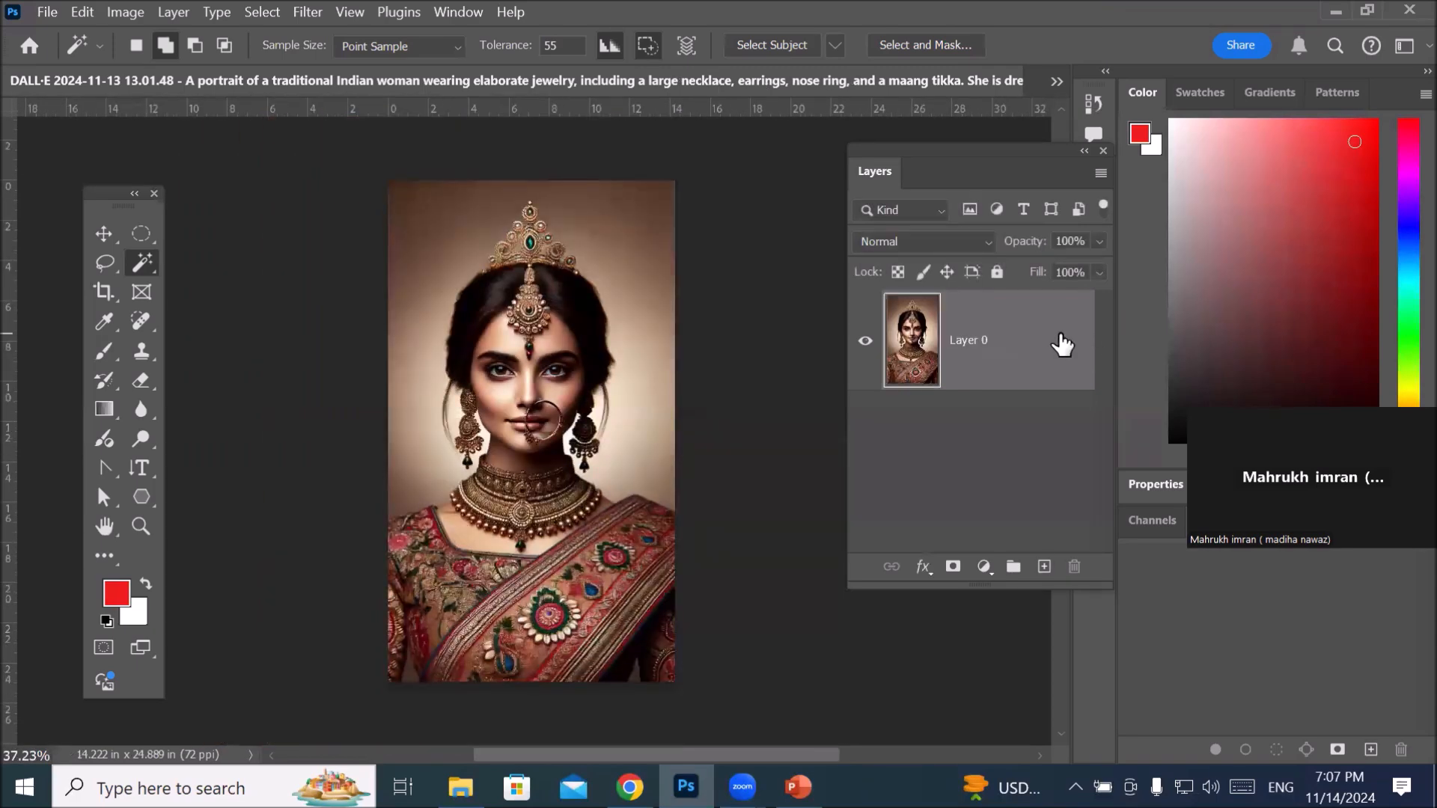
# Step: Try to select the brown backdrop around the bride with the Magic Wand at tolerance 55, and clear the resulting selection
pyautogui.click(643, 338)
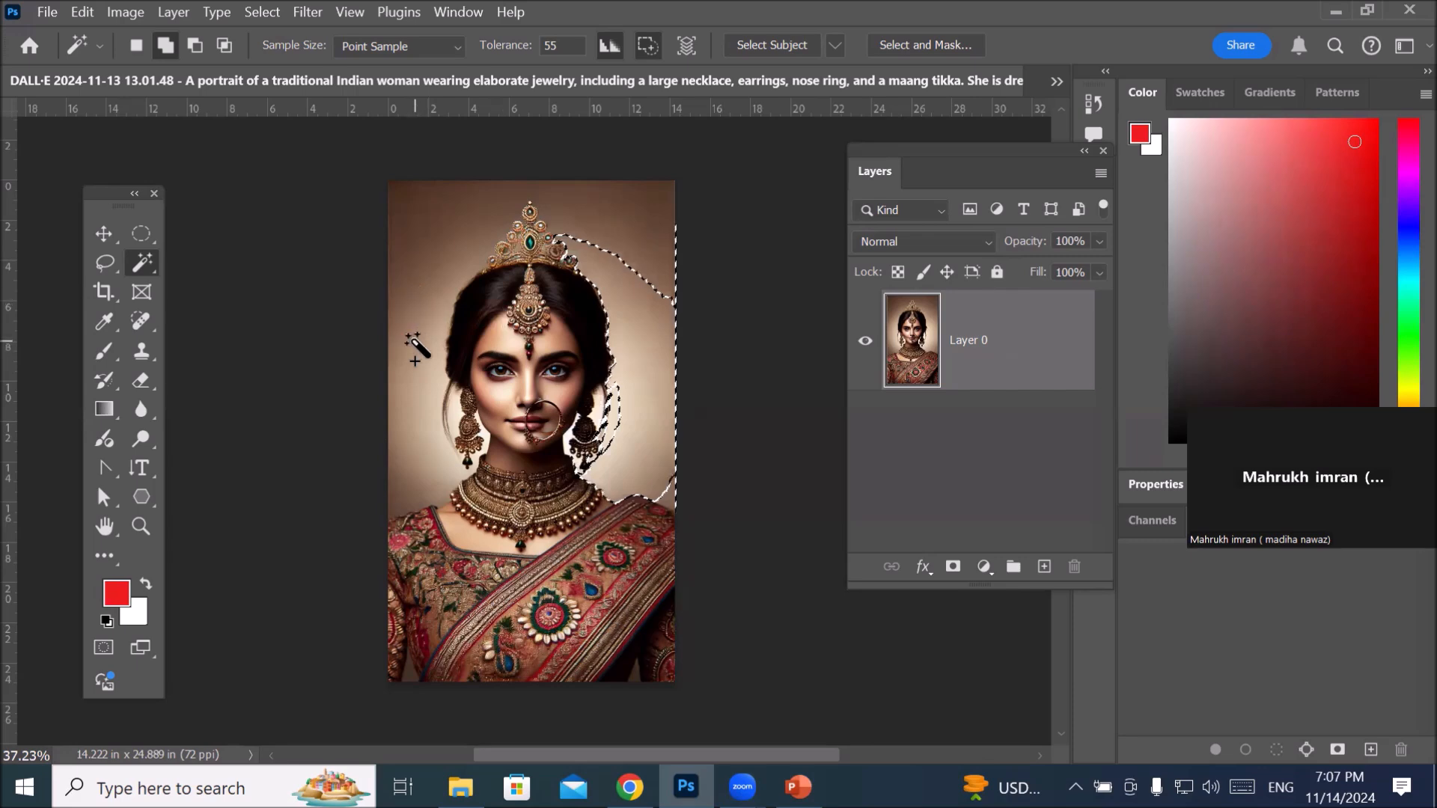
pyautogui.click(446, 216)
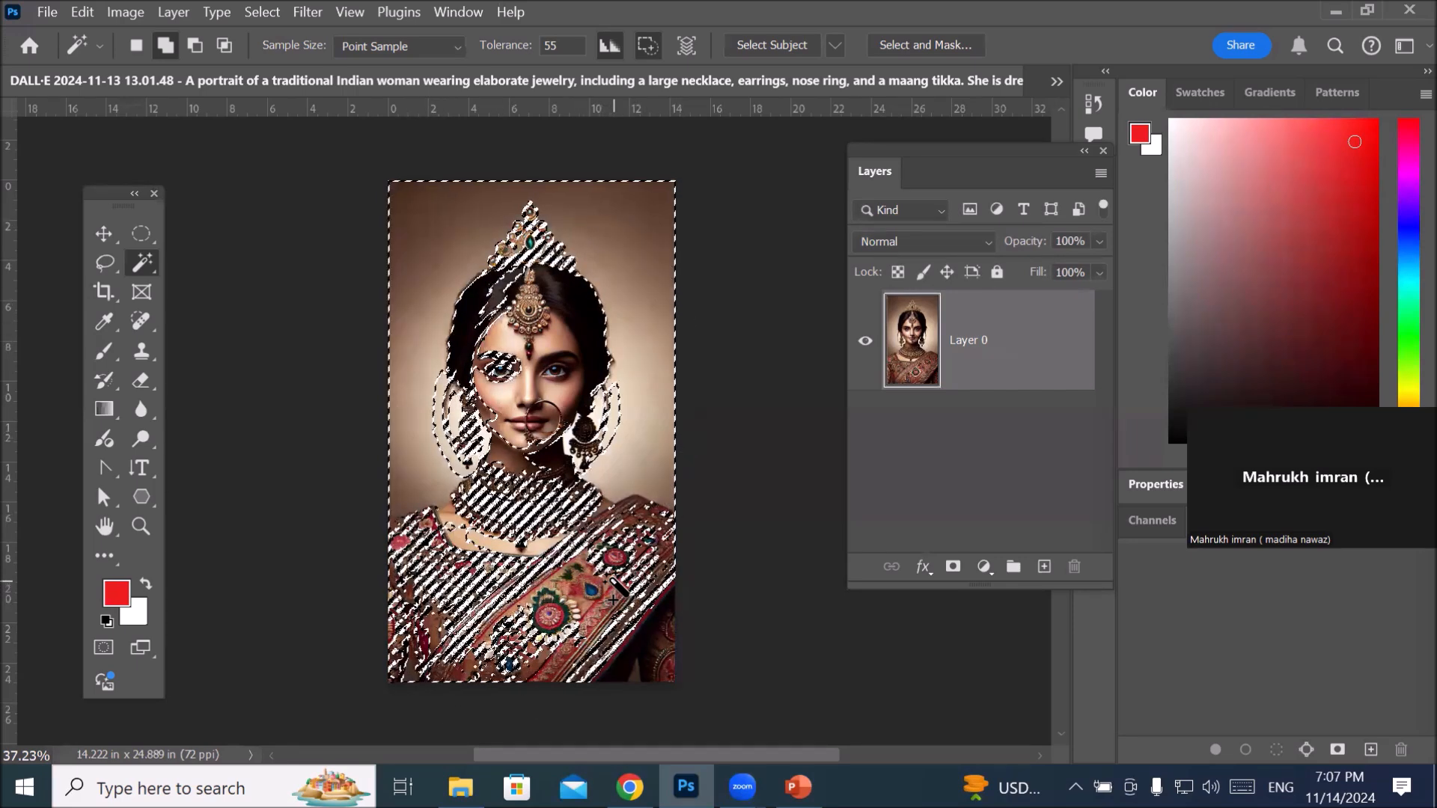
pyautogui.hotkey('ctrl', 'z')
pyautogui.hotkey('ctrl', 'd')
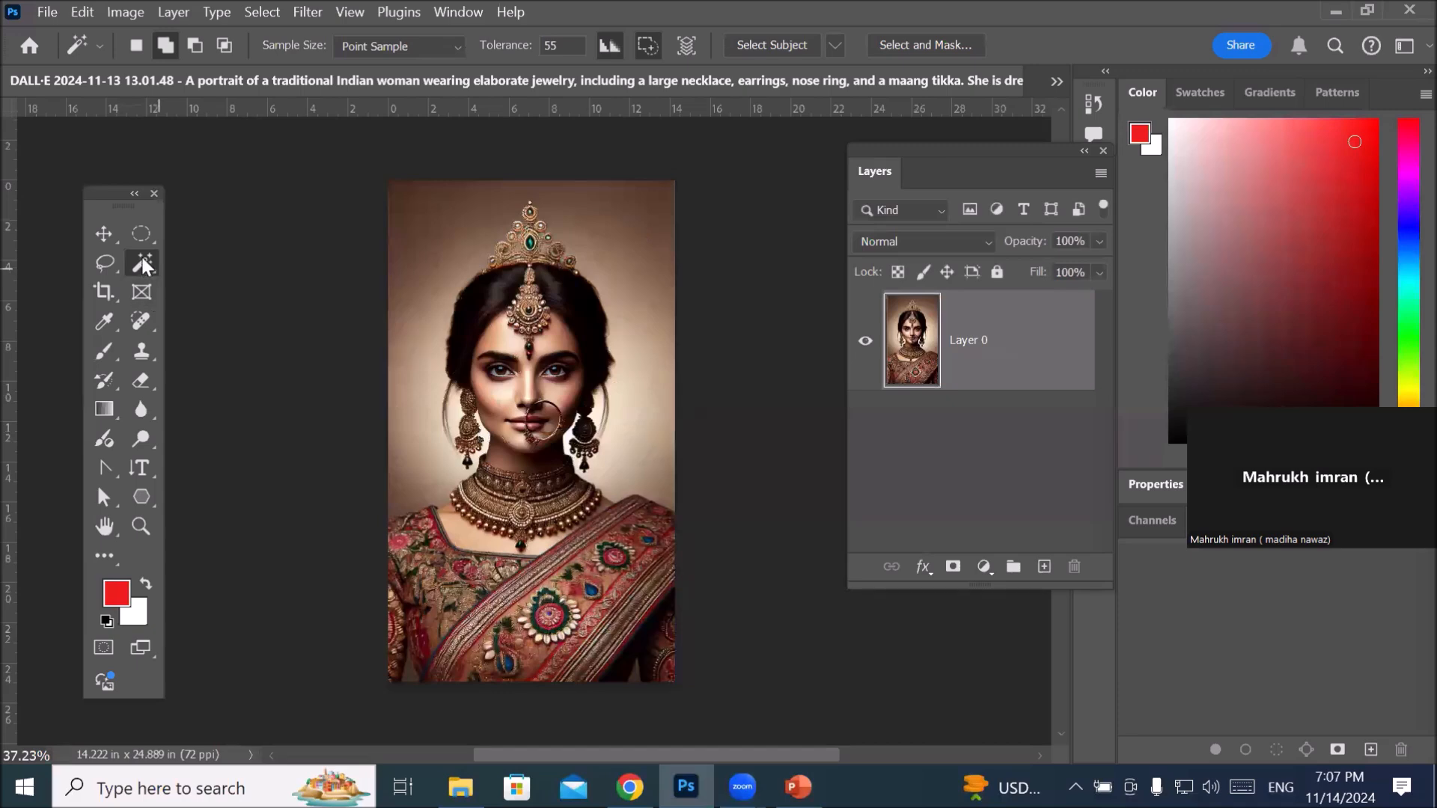
# Step: Select the whole bride with the Object Selection Tool, including her clothing and head, answering Yes to the selection feedback question
pyautogui.rightClick(142, 258)
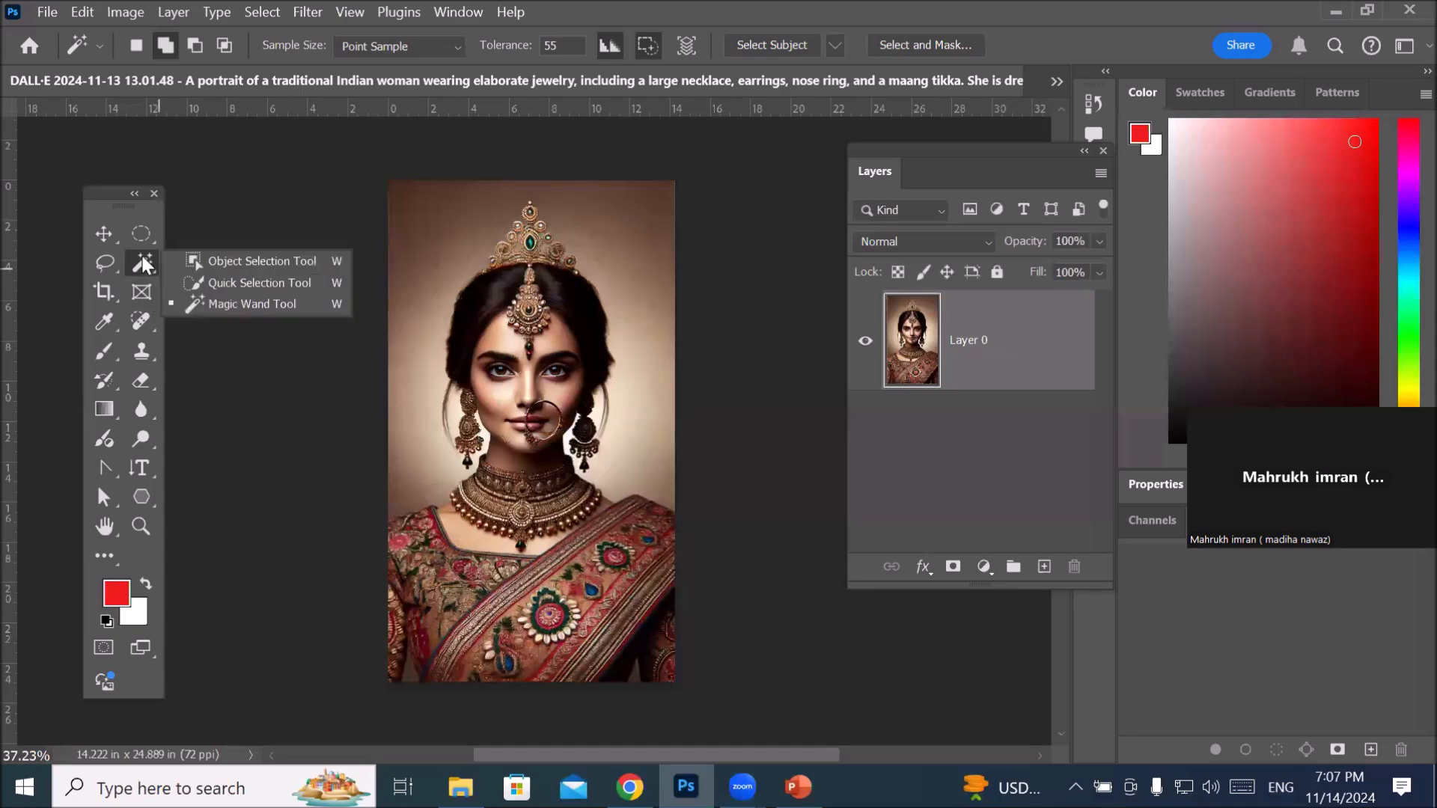
pyautogui.click(292, 261)
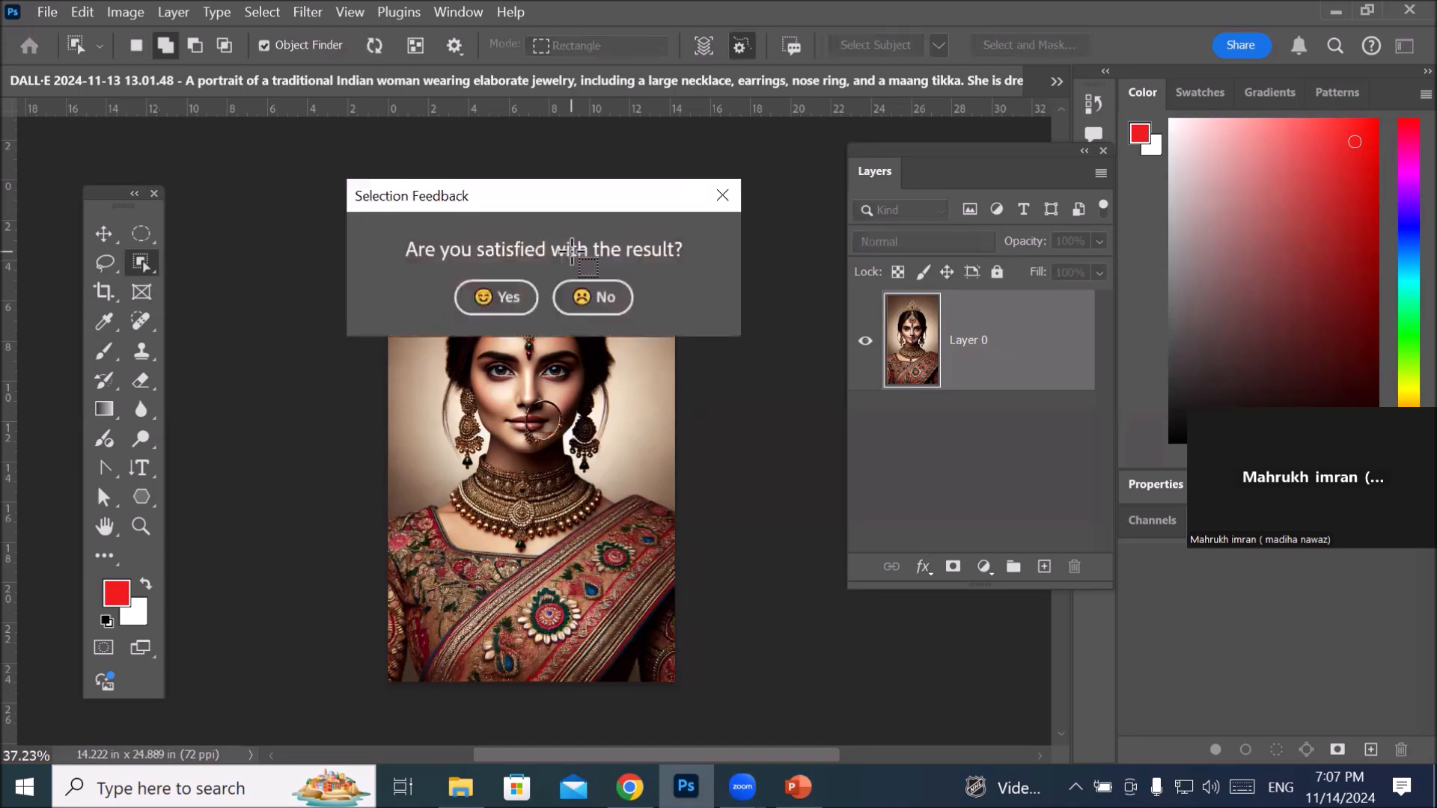
pyautogui.click(506, 297)
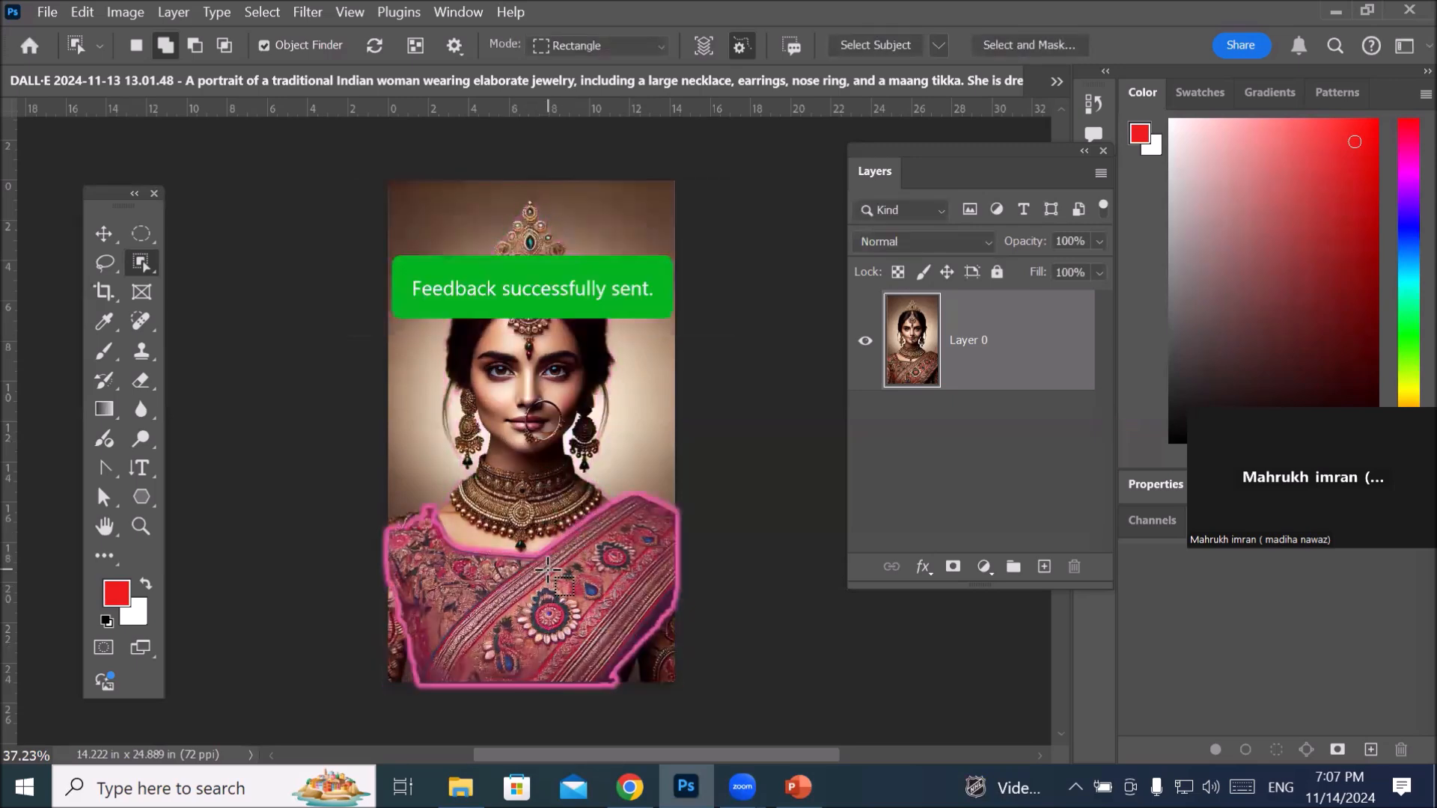
pyautogui.click(547, 569)
pyautogui.click(526, 488)
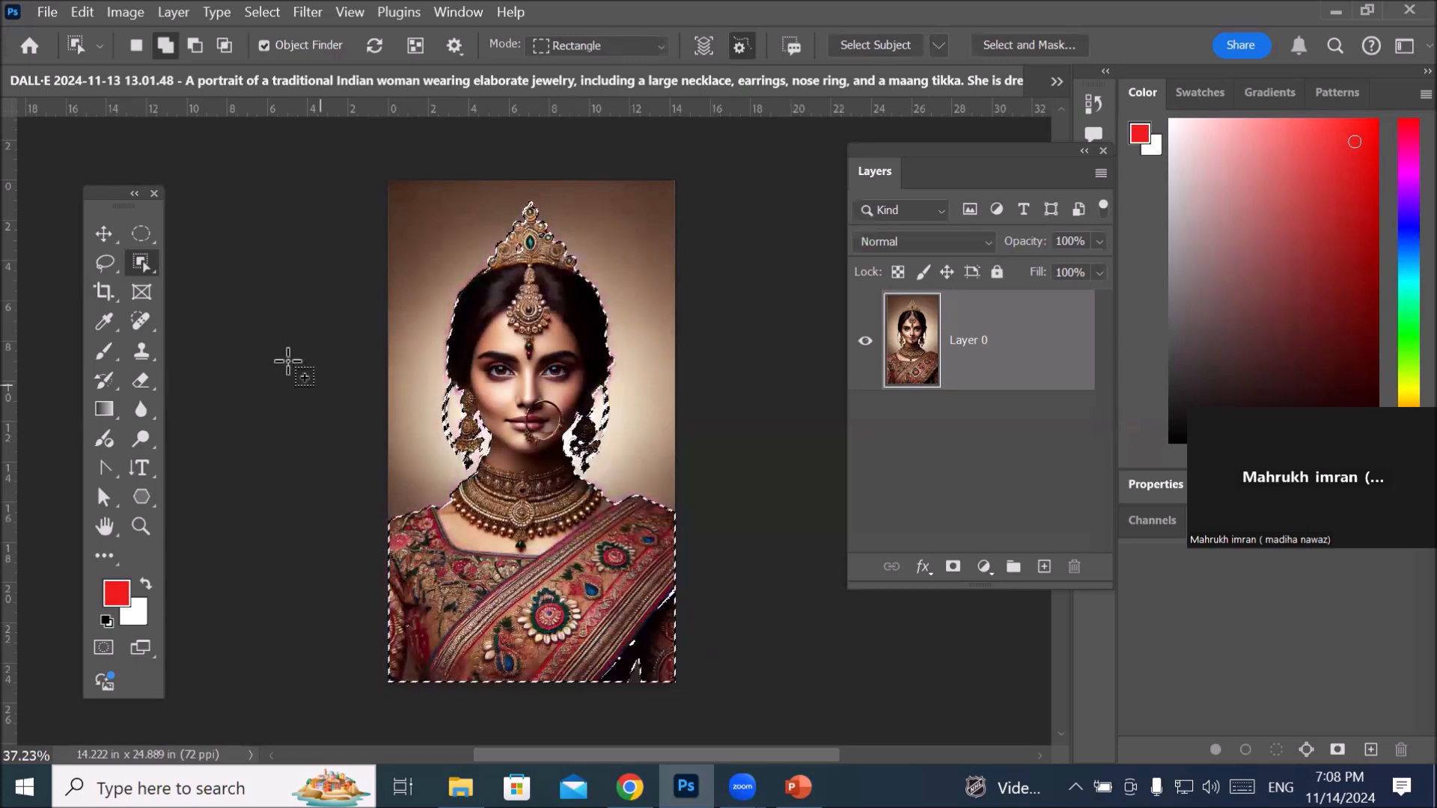
# Step: Move the selected bride up and slightly left within her portrait using the Move tool, and copy her
pyautogui.click(99, 228)
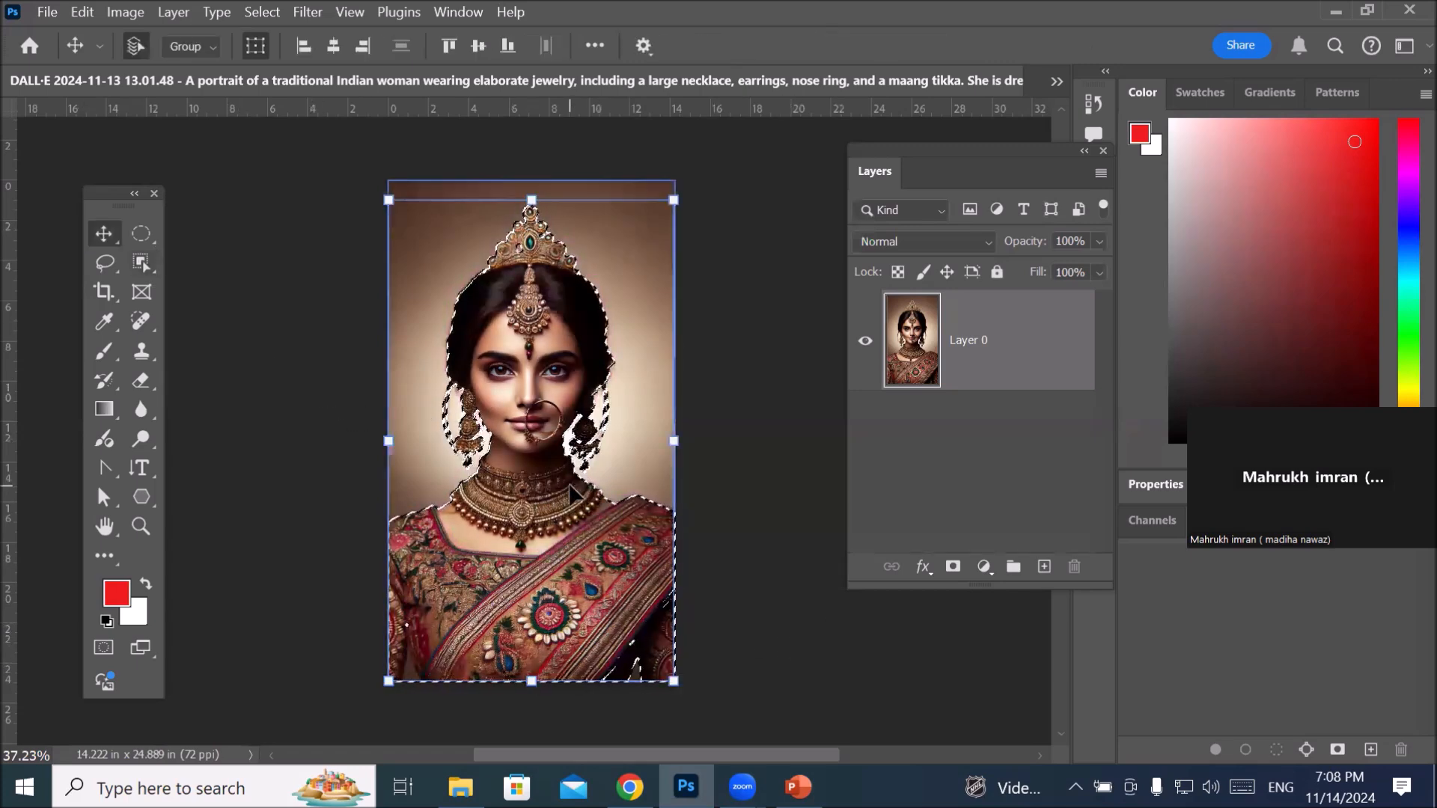
pyautogui.moveTo(569, 482)
pyautogui.mouseDown()
pyautogui.moveTo(101, 104)
pyautogui.moveTo(107, 79)
pyautogui.moveTo(16, 75)
pyautogui.moveTo(399, 366)
pyautogui.moveTo(501, 515)
pyautogui.moveTo(578, 486)
pyautogui.mouseUp()
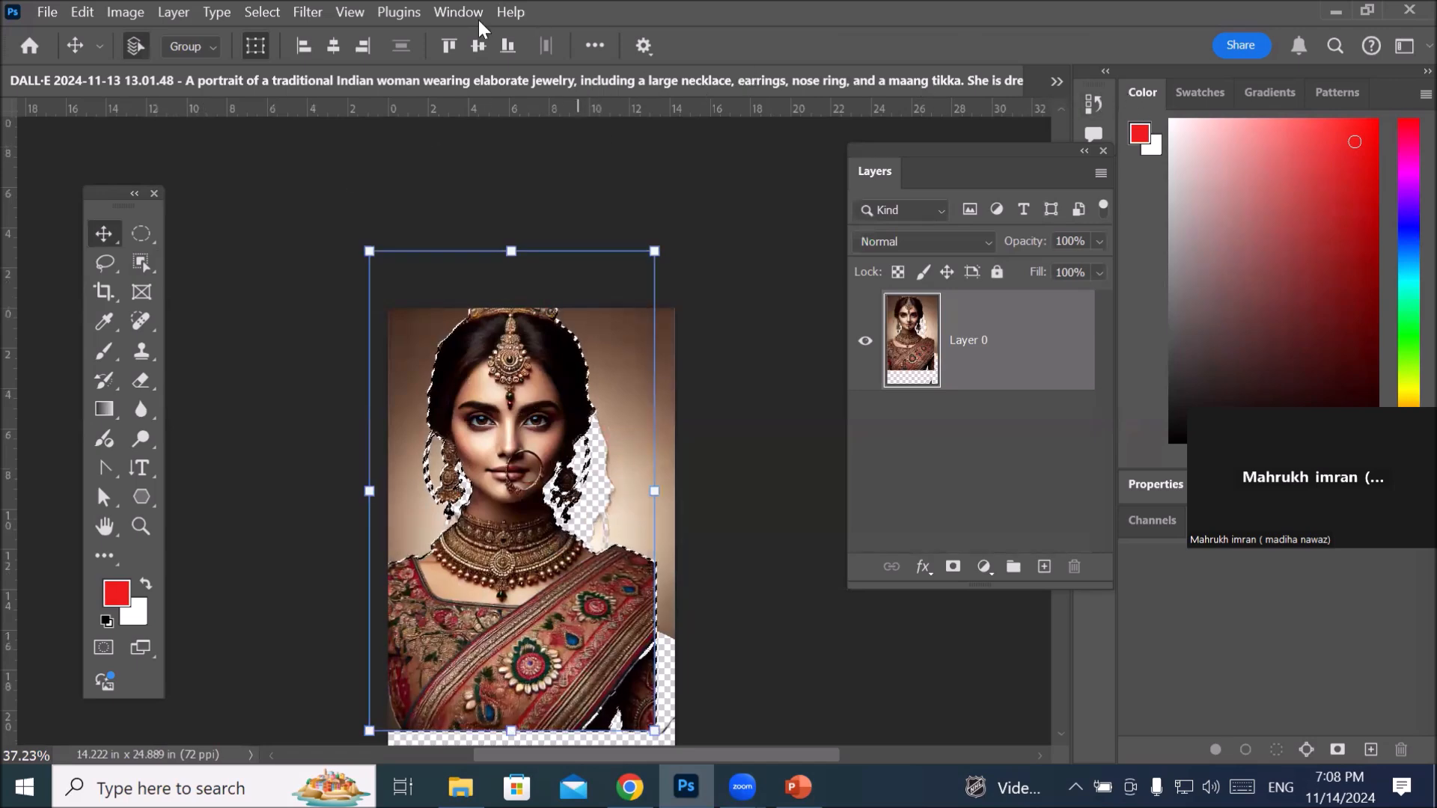
pyautogui.click(69, 10)
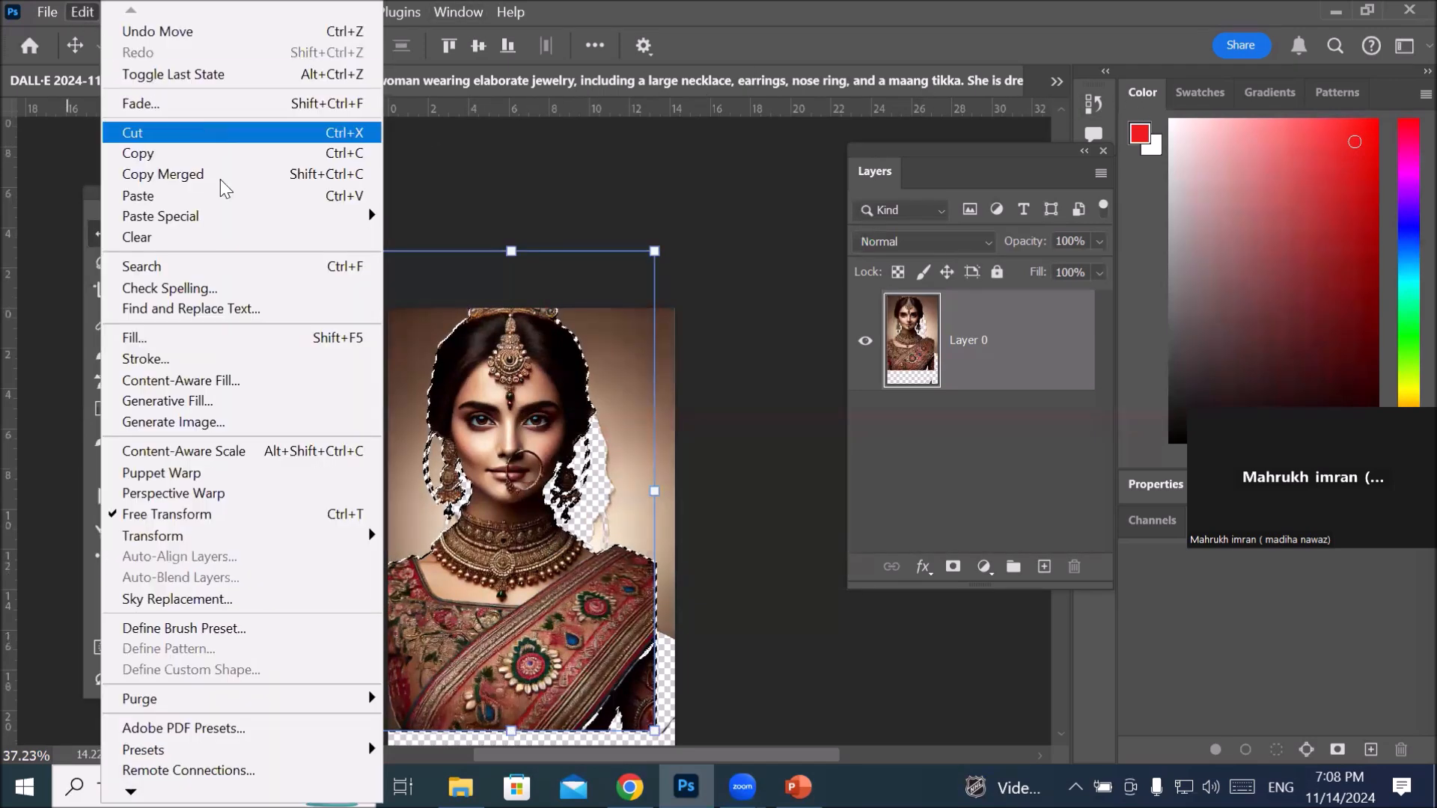
pyautogui.click(227, 159)
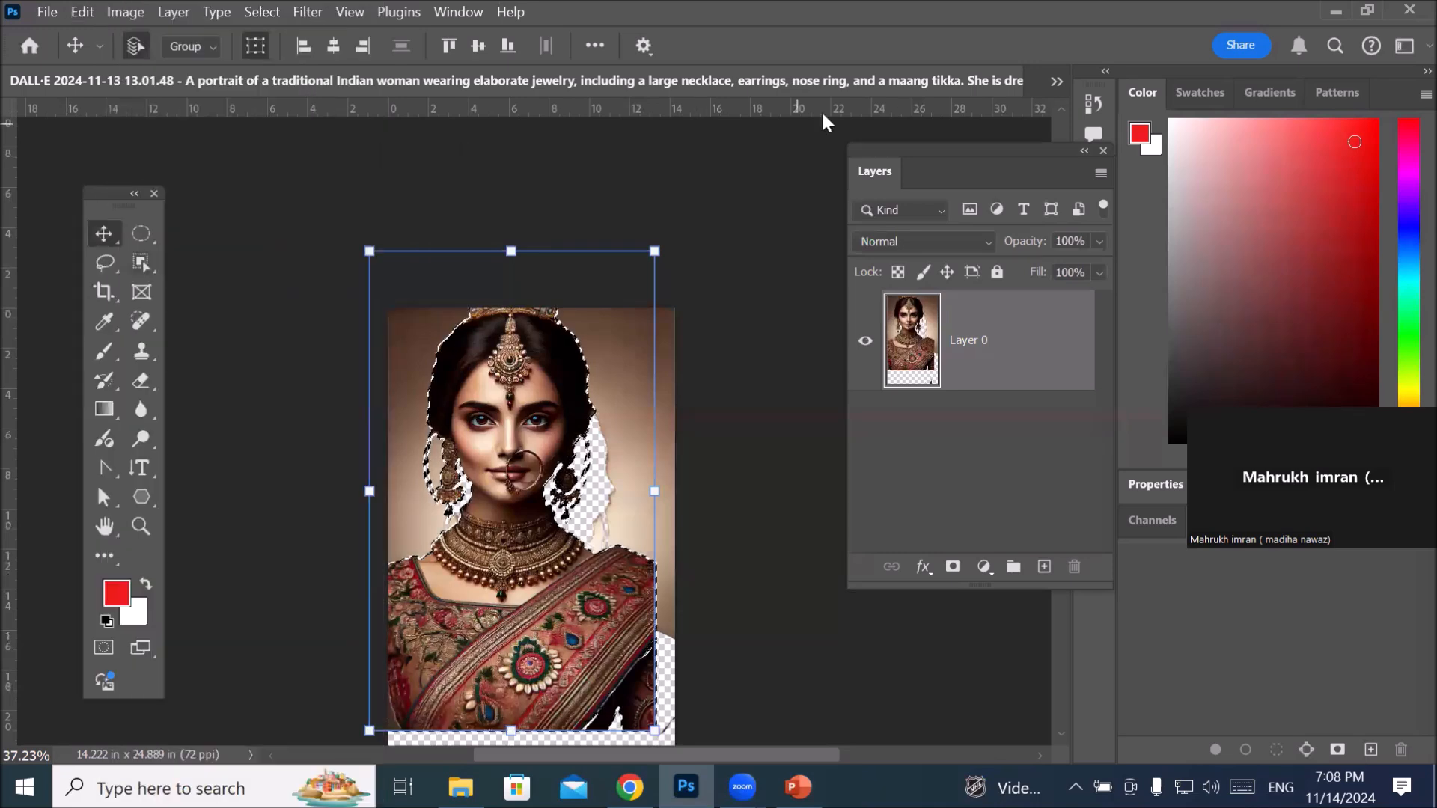
# Step: Paste the copied bride into the "Leaning Tower, Pisa, Italy" document as a new layer above the tower and vase
pyautogui.click(1053, 82)
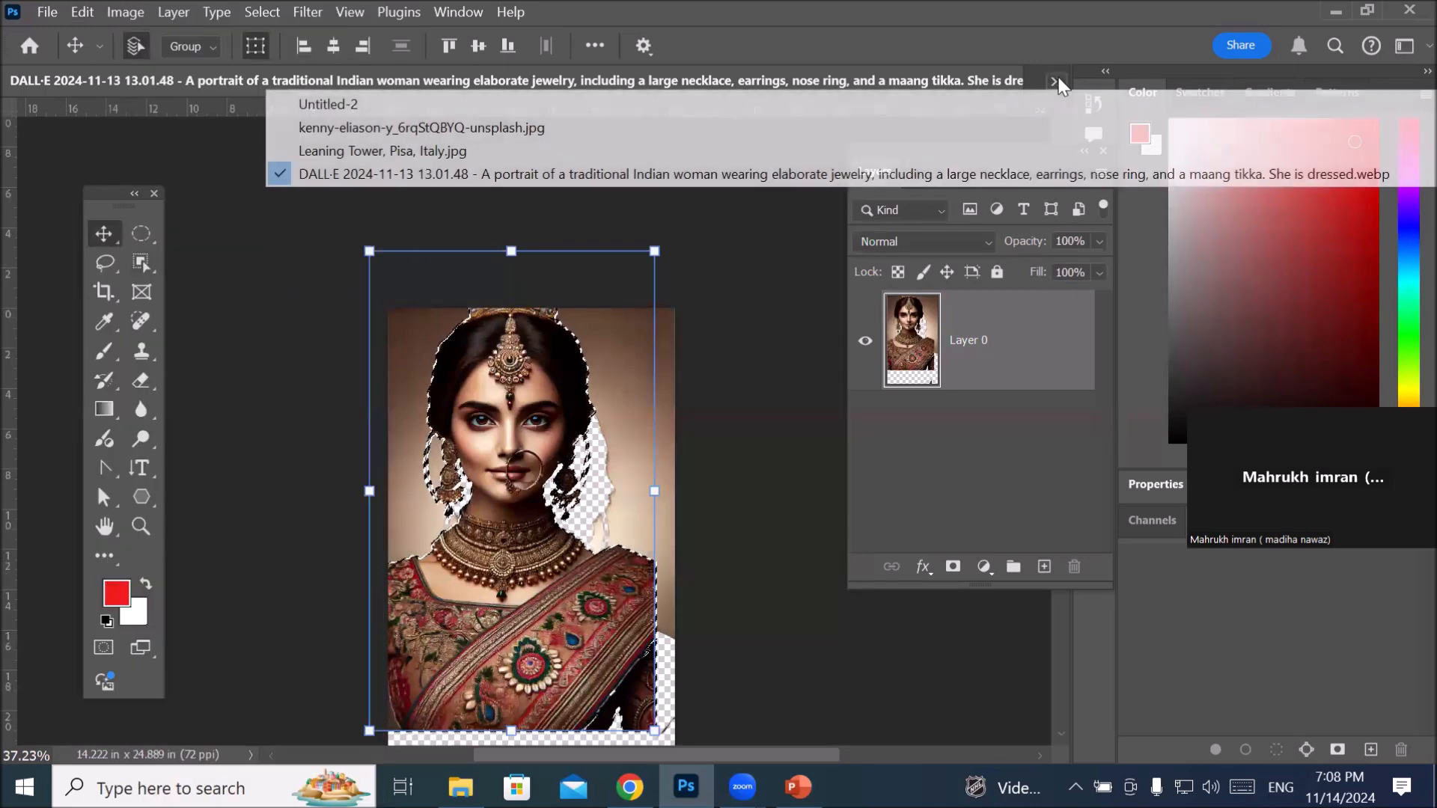
pyautogui.click(317, 152)
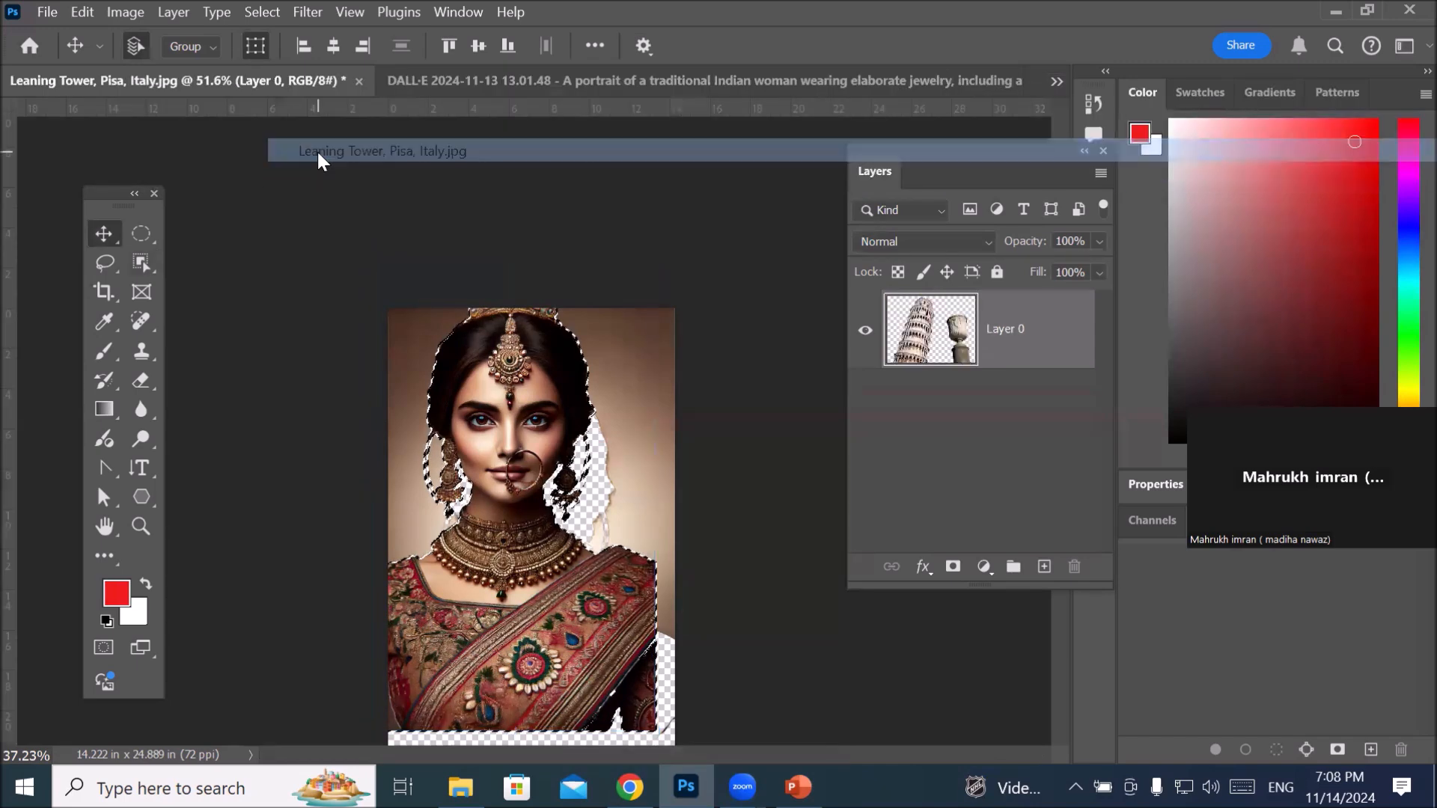
pyautogui.click(82, 12)
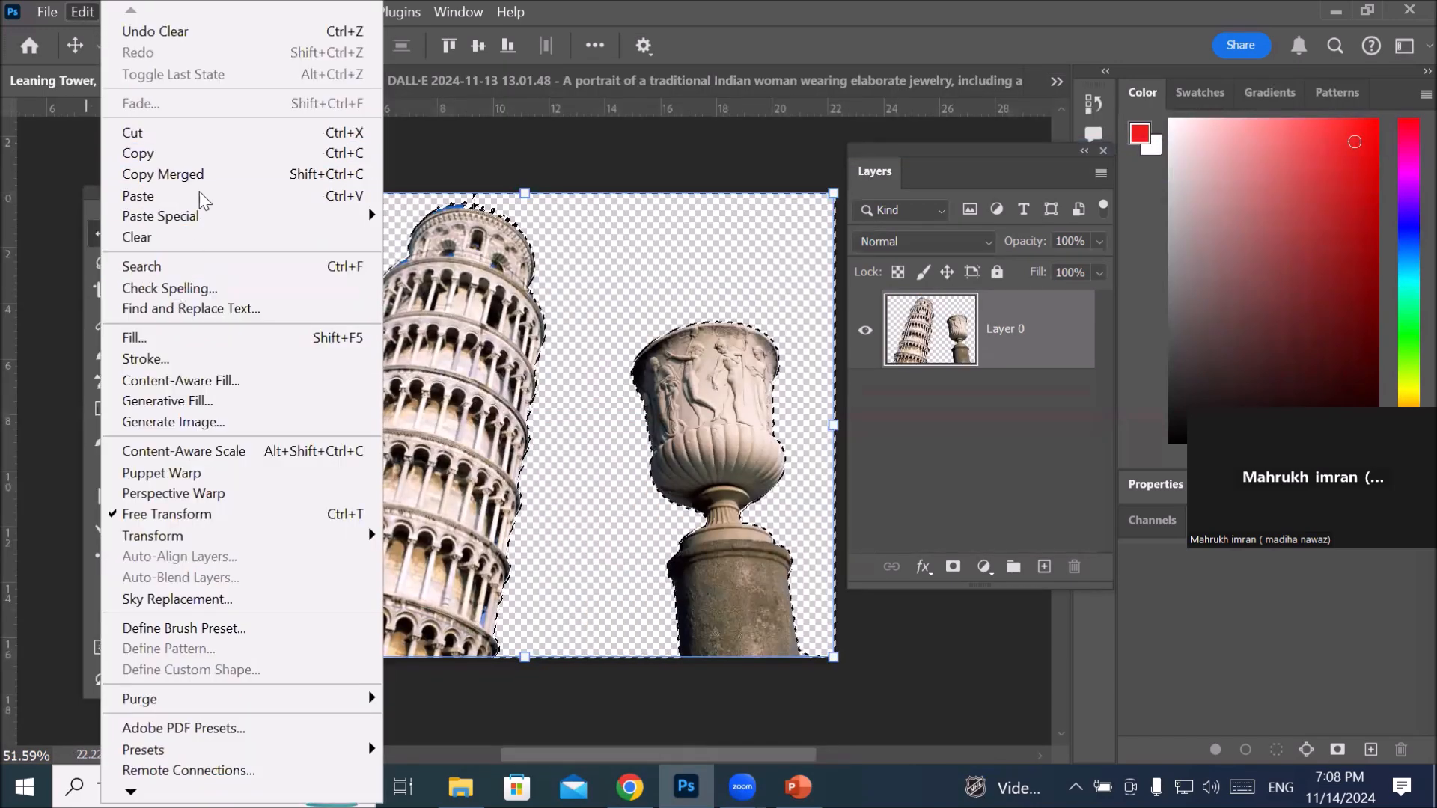
pyautogui.click(249, 195)
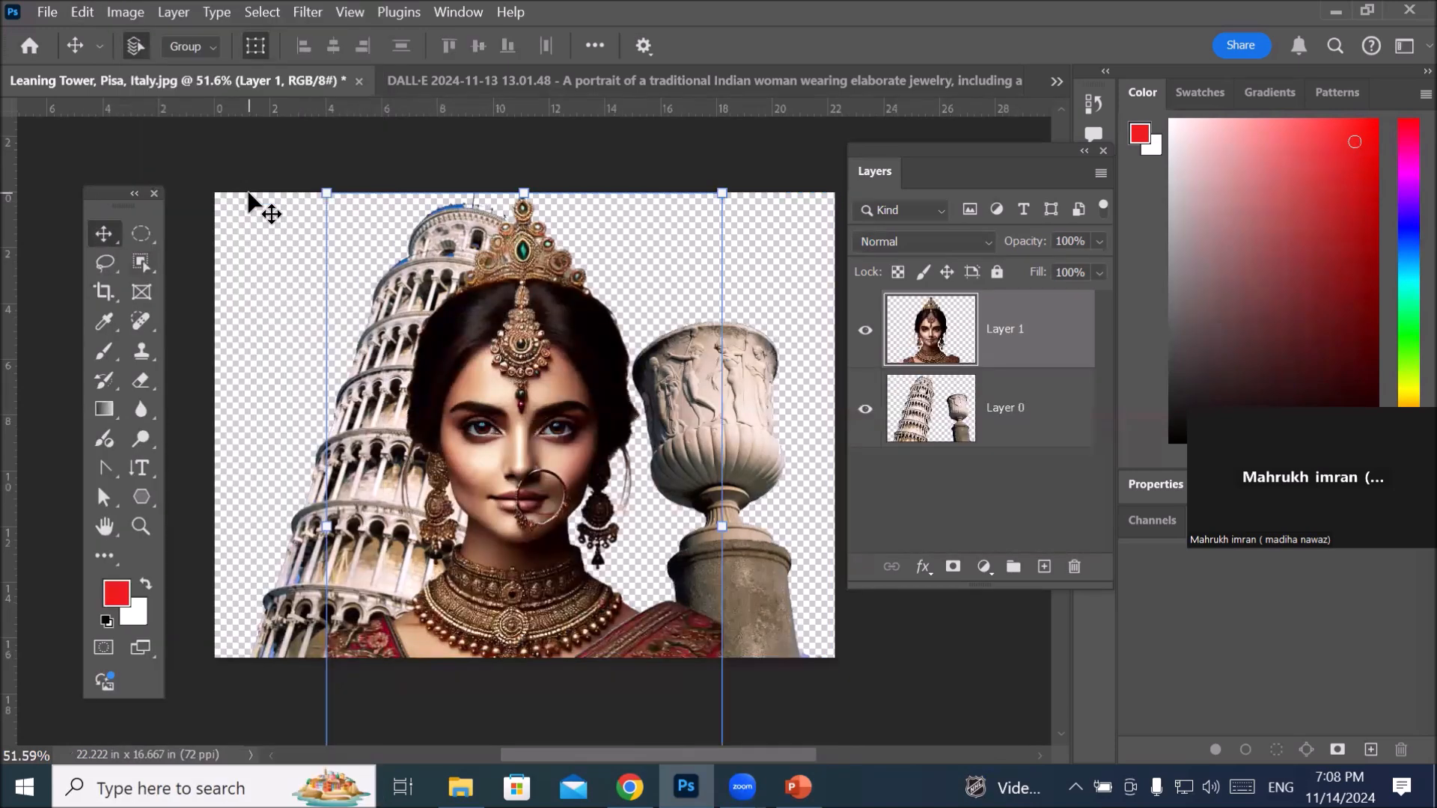
# Step: Place the bride's layer beneath the tower-and-vase layer and move her across so she stands behind the vase
pyautogui.moveTo(528, 334); pyautogui.dragTo(592, 372)
pyautogui.moveTo(945, 338); pyautogui.dragTo(947, 437)
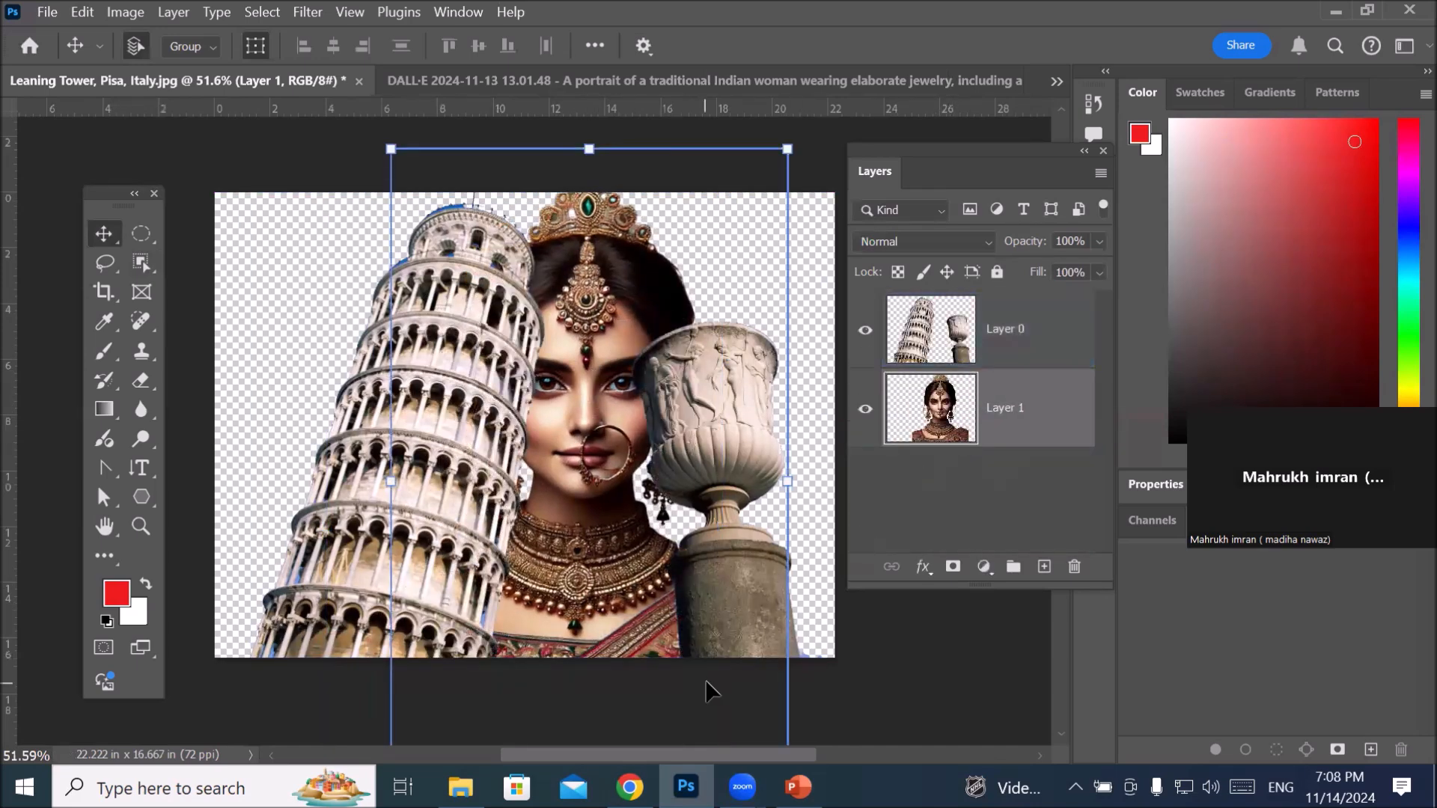
pyautogui.moveTo(577, 362); pyautogui.dragTo(708, 285)
# Step: Create an empty layer and place it at the bottom of the layer stack, beneath the bride
pyautogui.click(1044, 567)
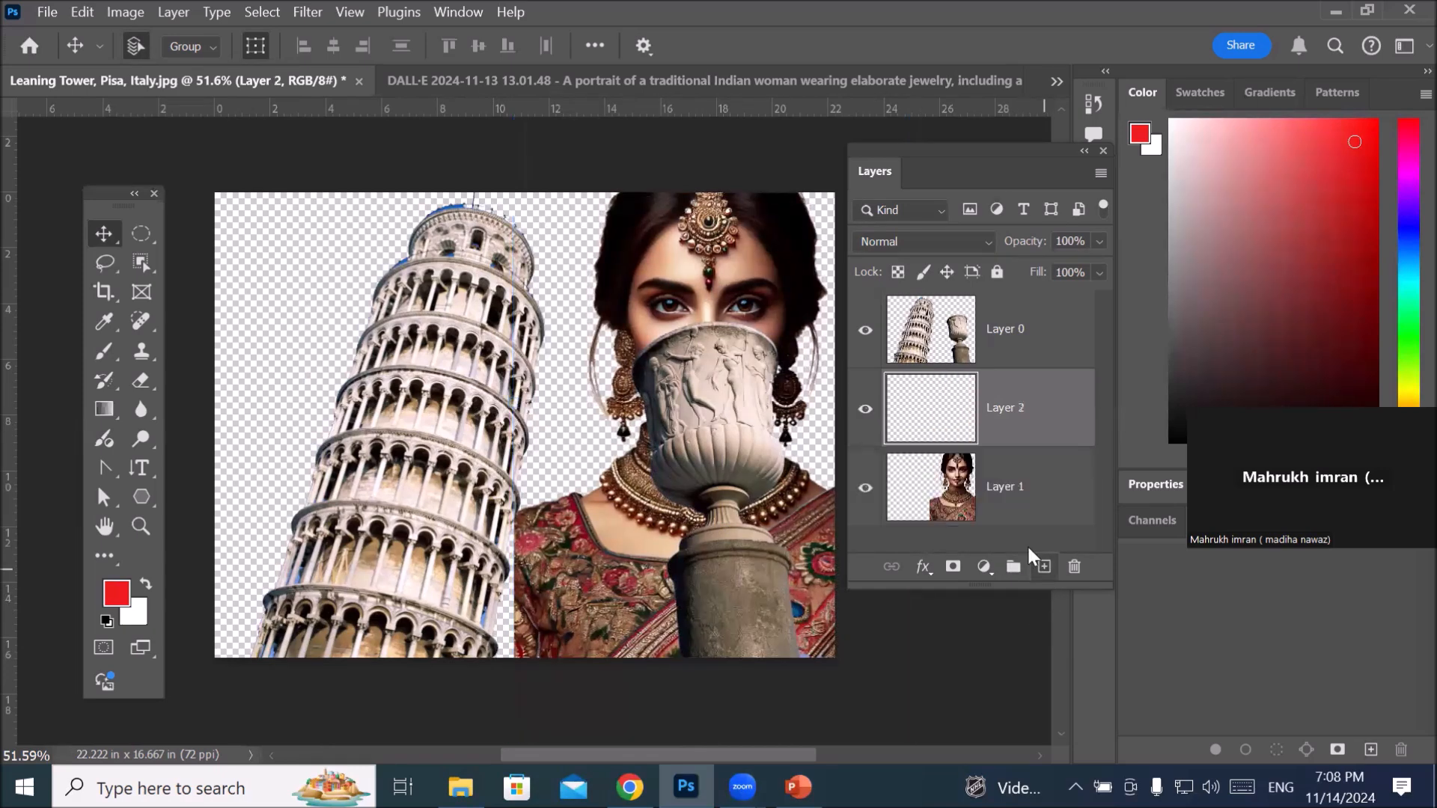
pyautogui.moveTo(917, 423); pyautogui.dragTo(922, 498)
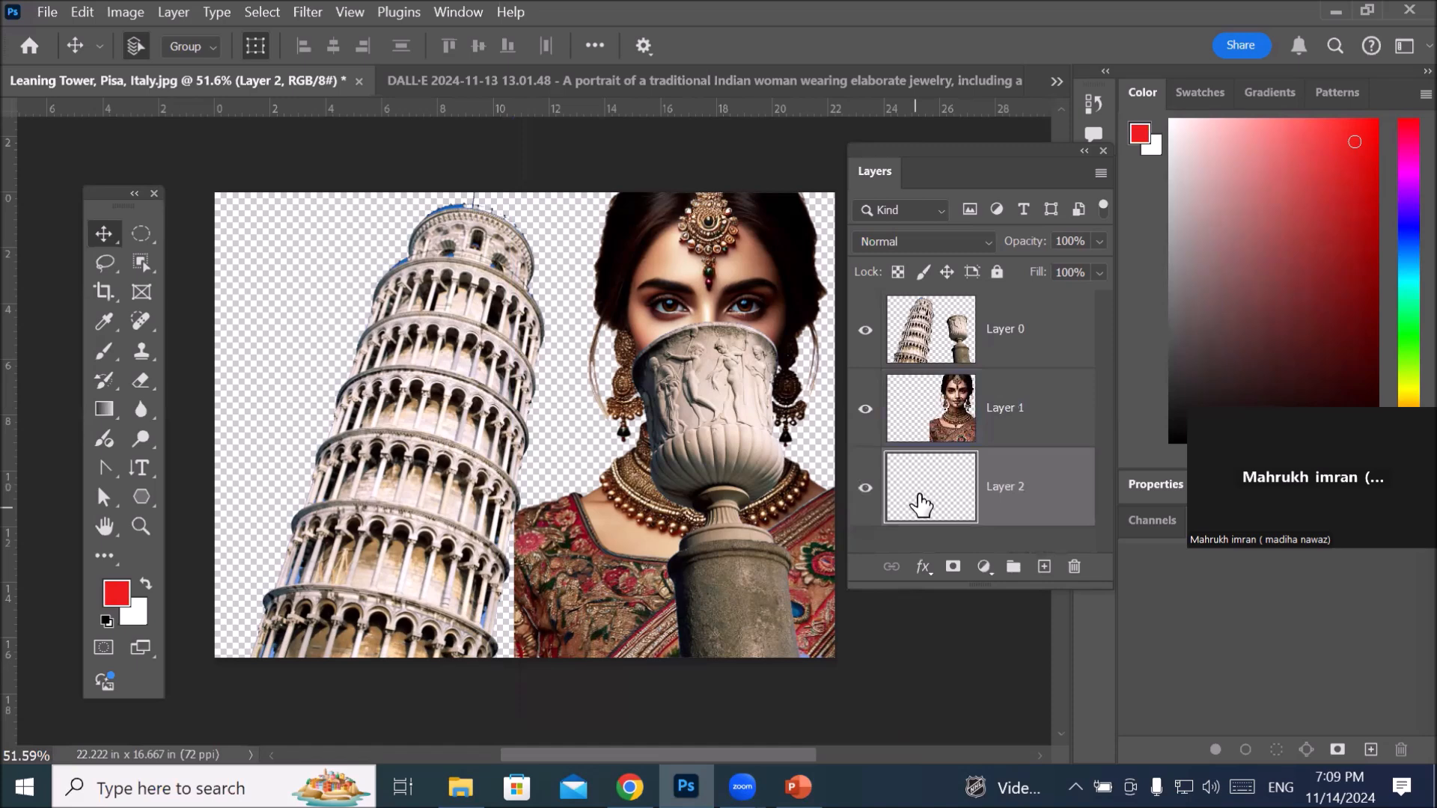
# Step: Fill the empty bottom layer with the circular black-and-white custom pattern at 100% opacity in Normal mode
pyautogui.click(82, 14)
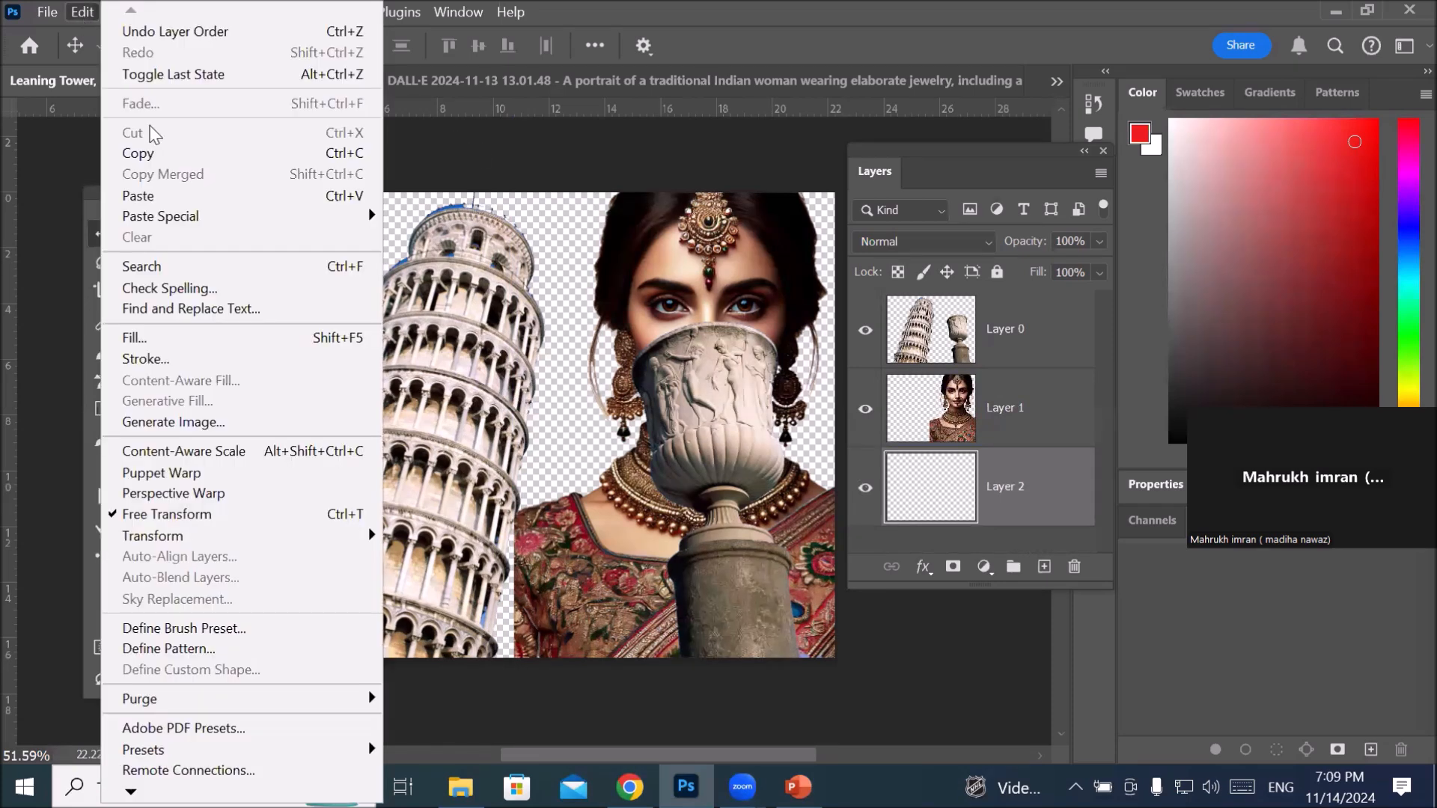
pyautogui.click(212, 343)
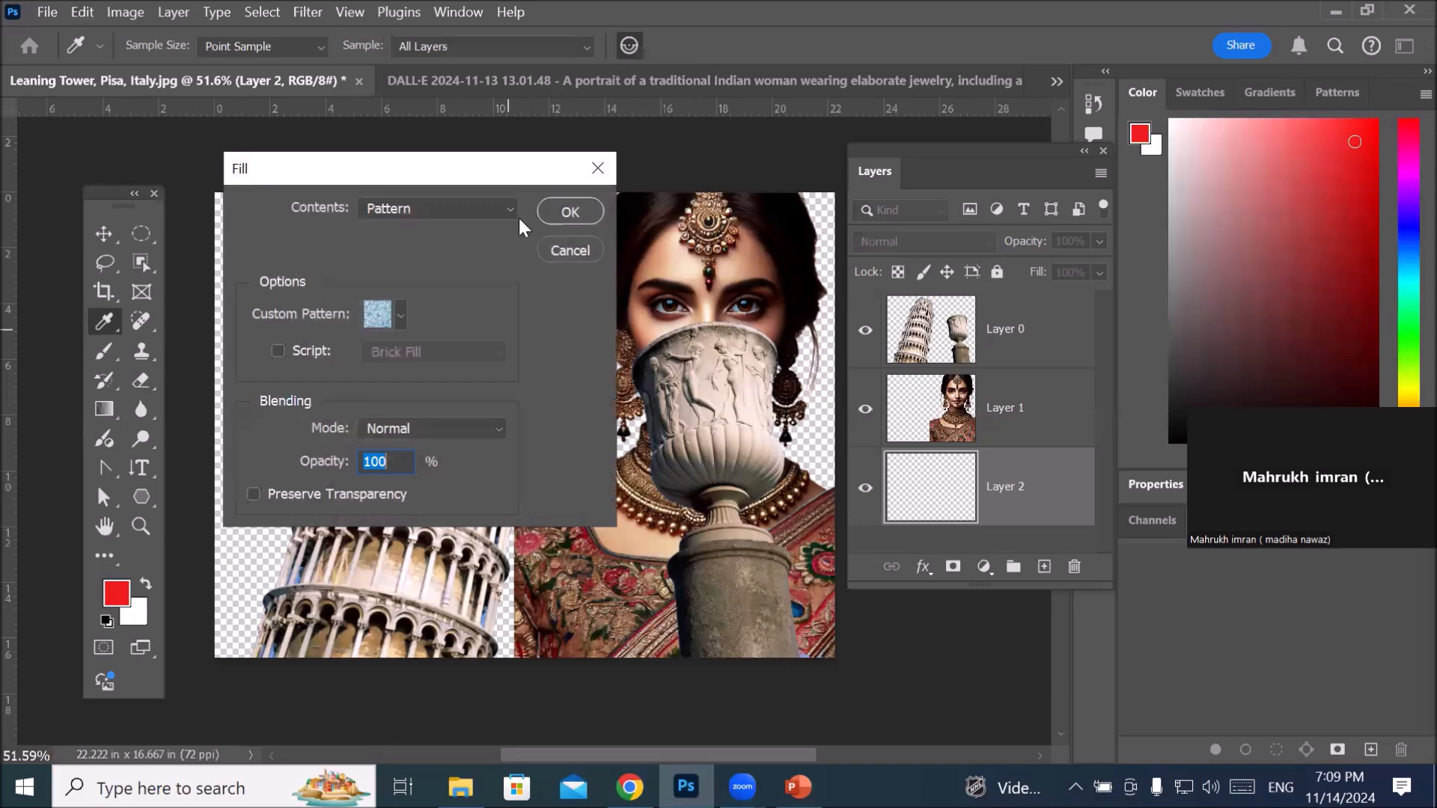
pyautogui.click(401, 316)
pyautogui.scroll(-3, 442, 464)
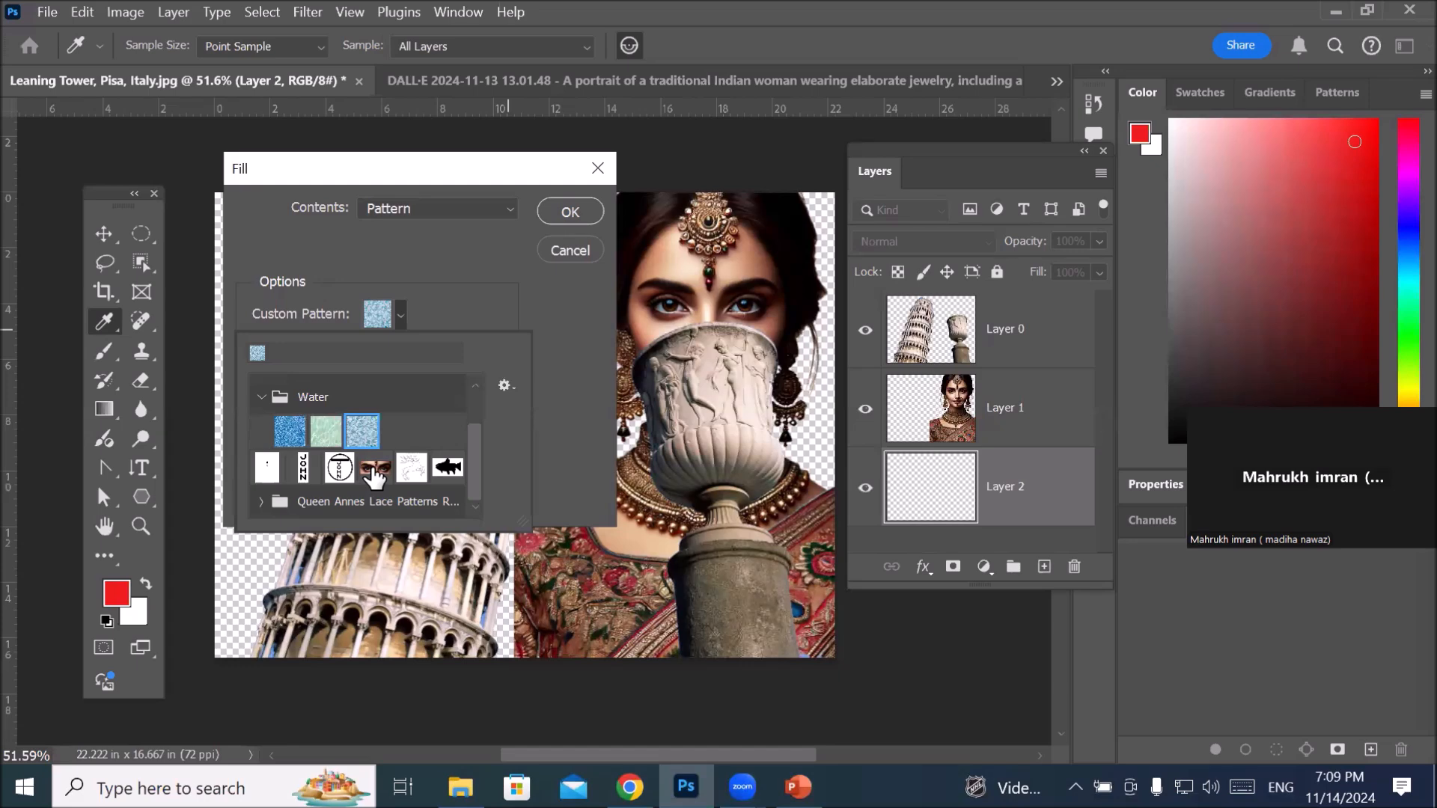
pyautogui.click(339, 469)
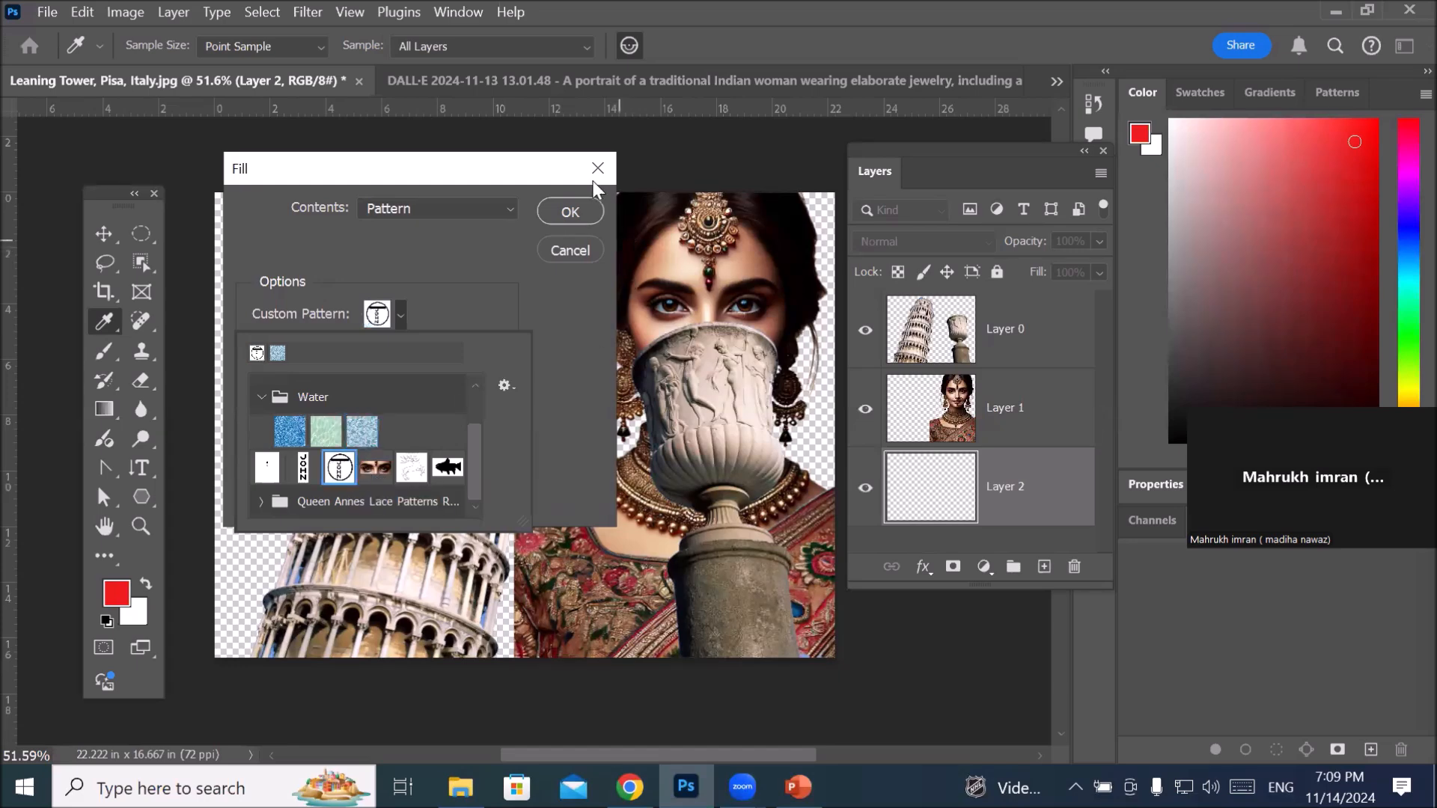
pyautogui.click(566, 213)
pyautogui.click(567, 212)
pyautogui.press('v')
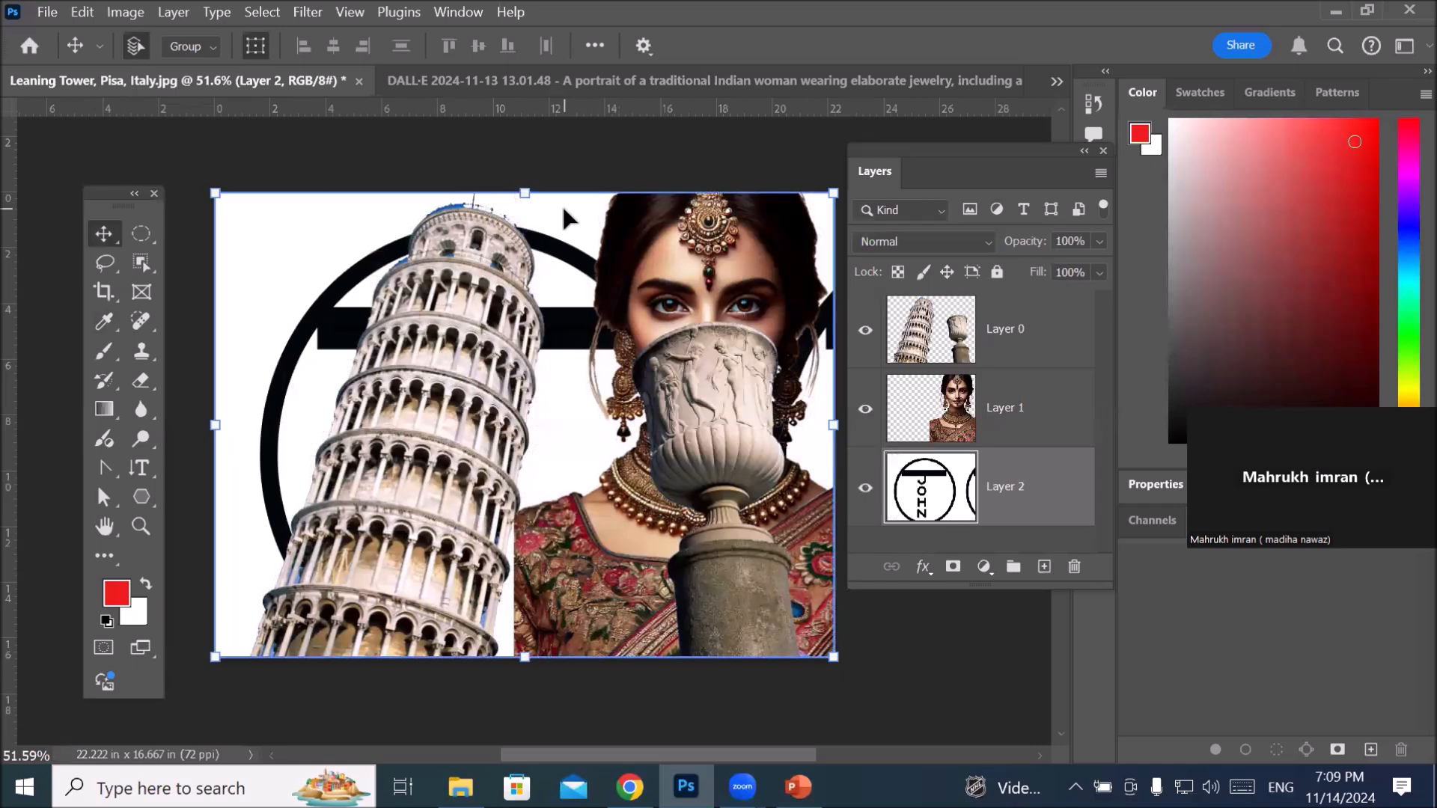
# Step: Undo the pattern fill and fill the bottom layer with the red foreground colour instead
pyautogui.click(358, 405)
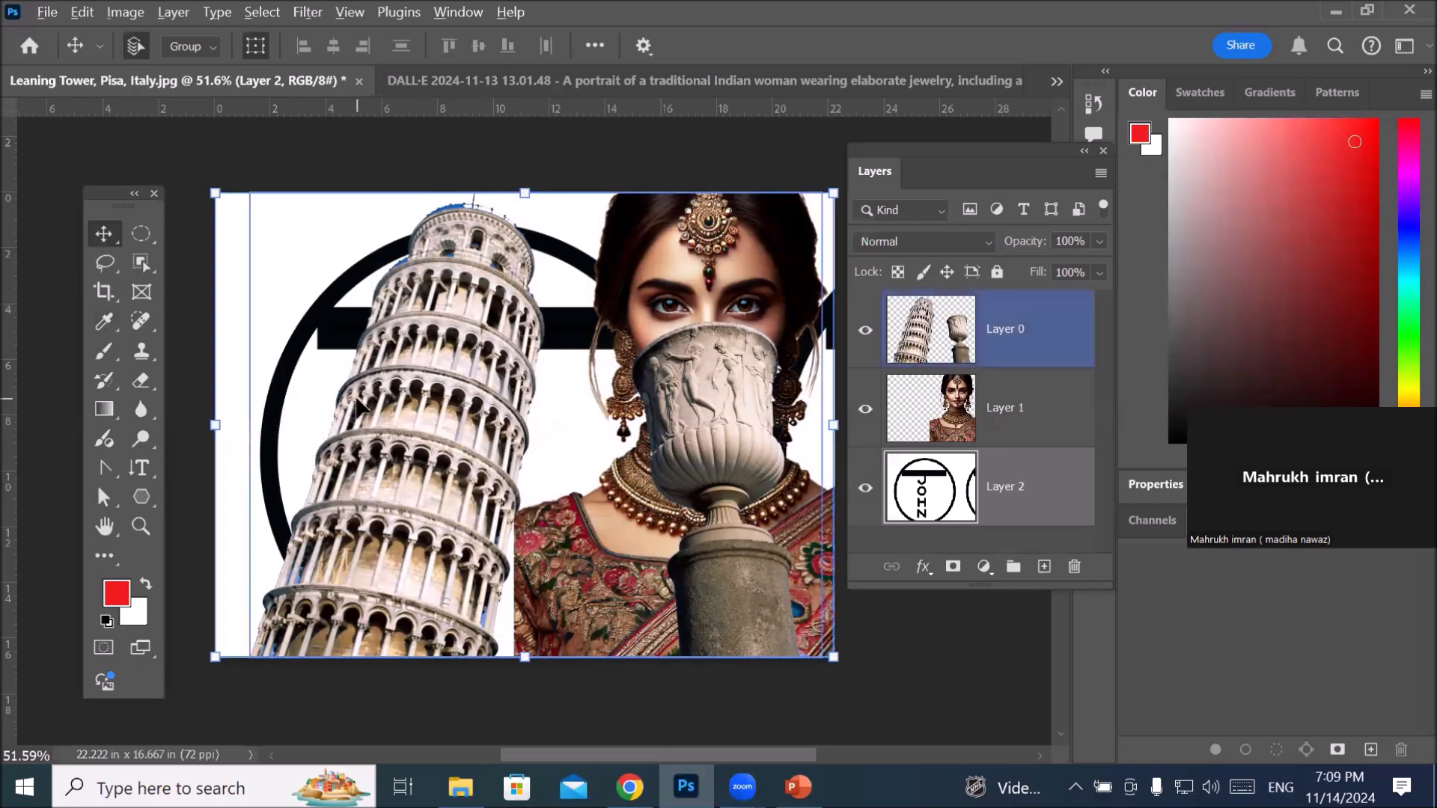
pyautogui.hotkey('ctrl', 'z')
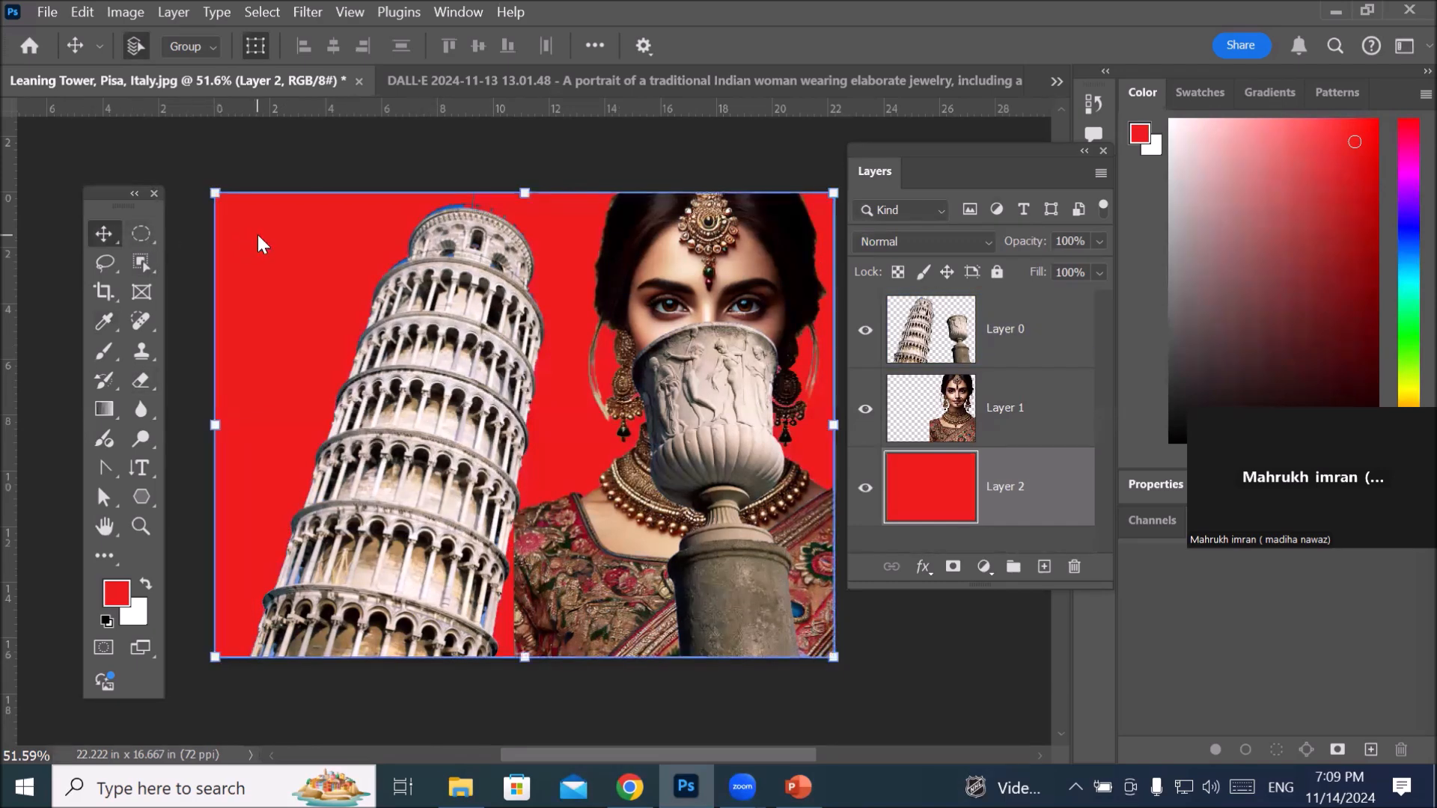
# Step: Move the bride between the tower and the vase, and make the red bottom layer active
pyautogui.click(994, 423)
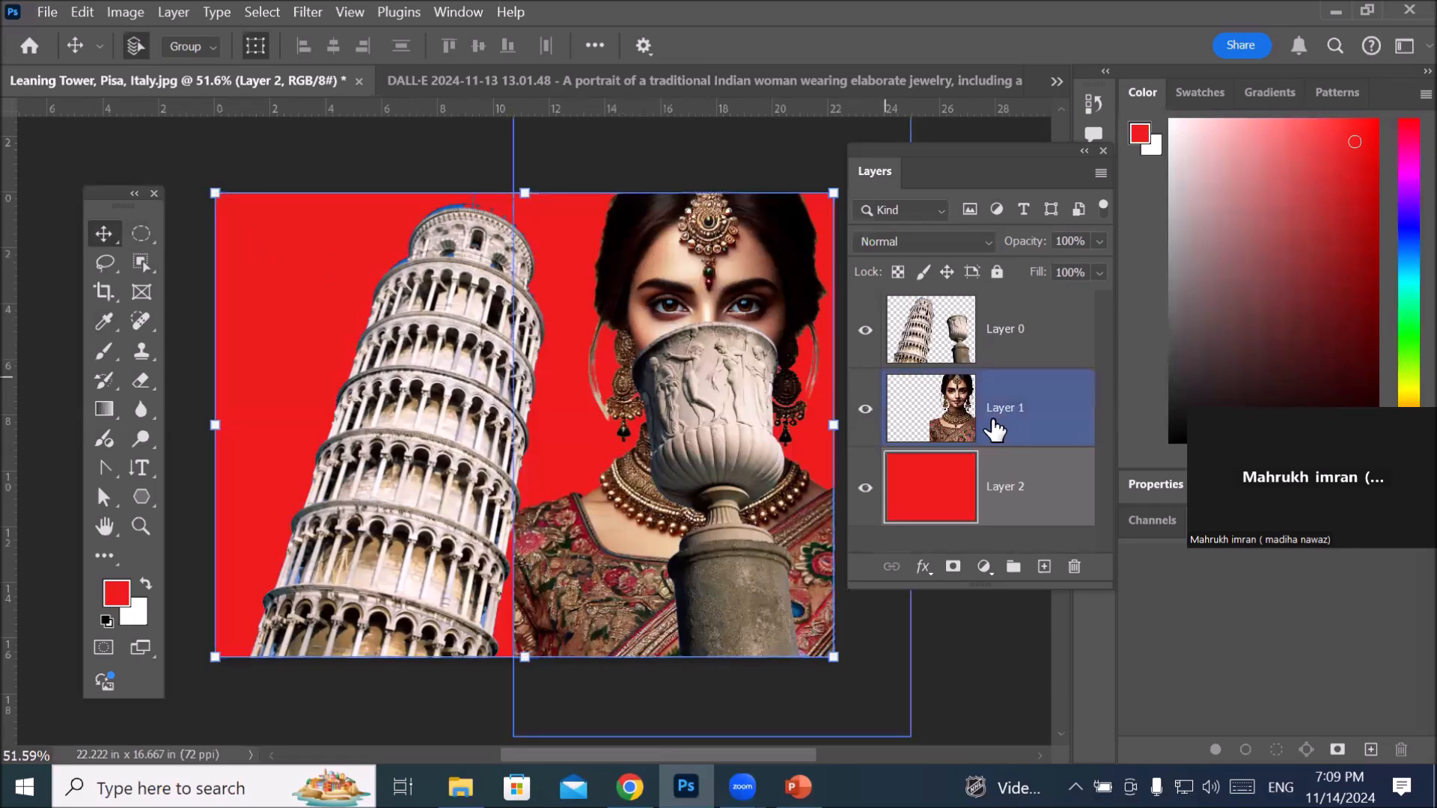
pyautogui.moveTo(708, 276); pyautogui.dragTo(640, 299)
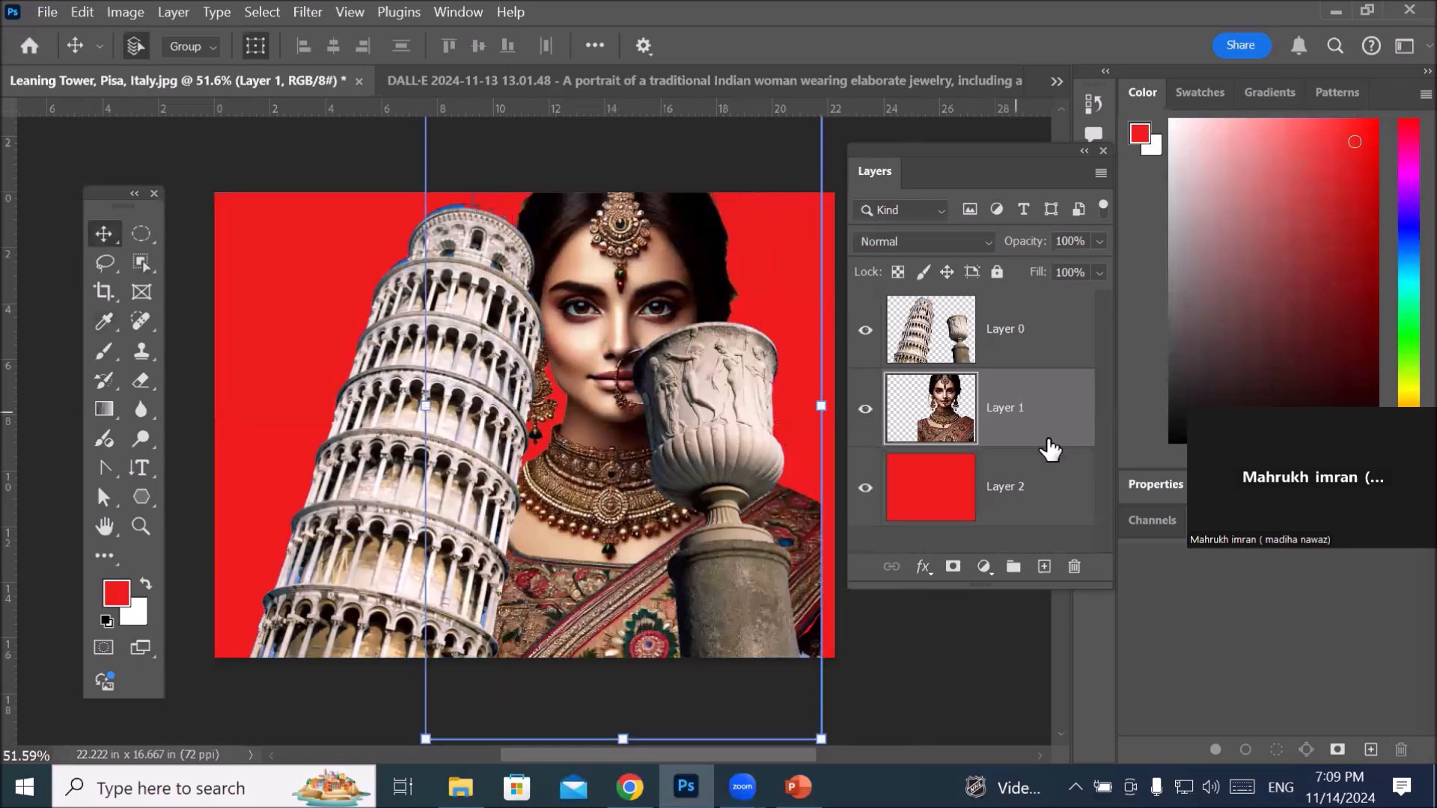
pyautogui.click(1015, 479)
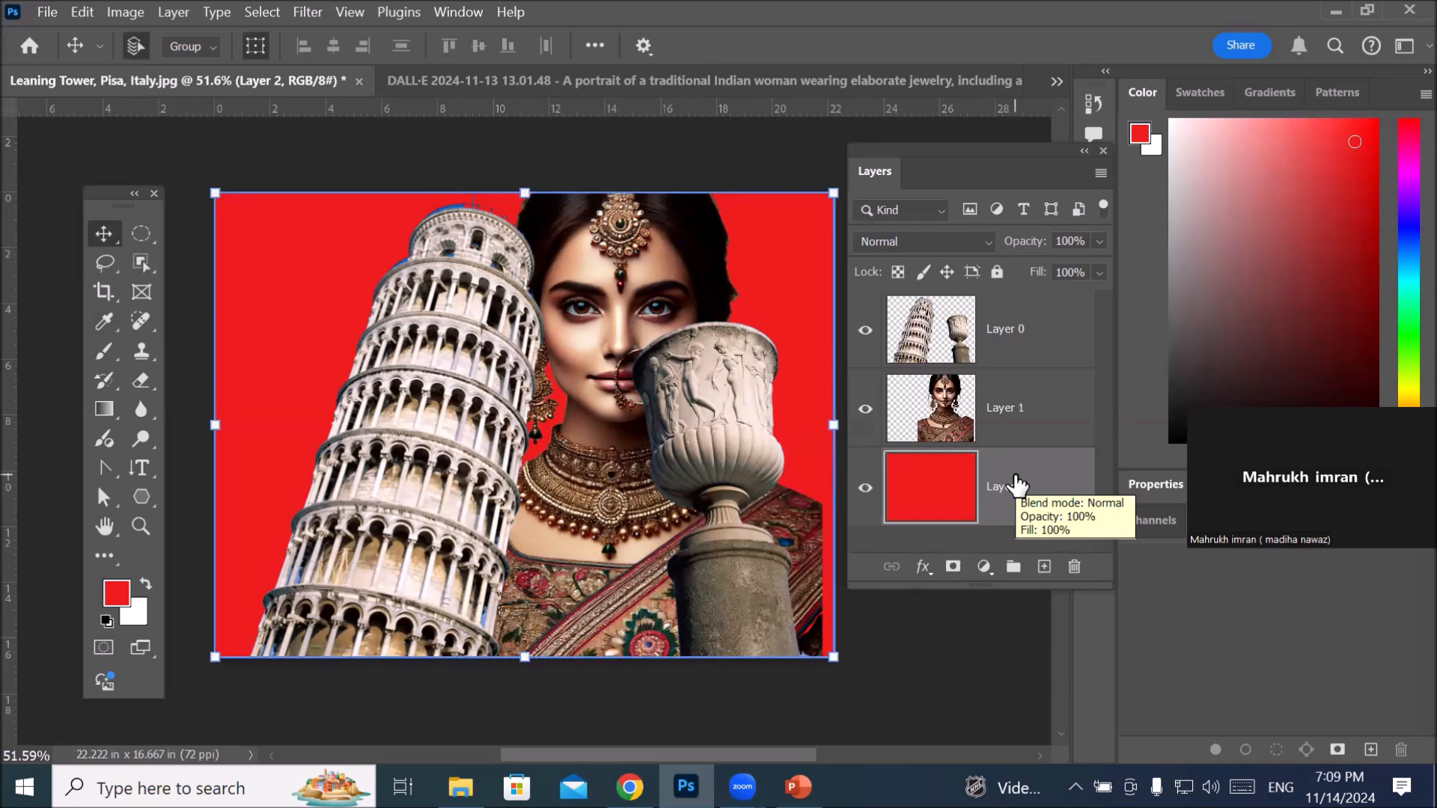
pyautogui.click(139, 232)
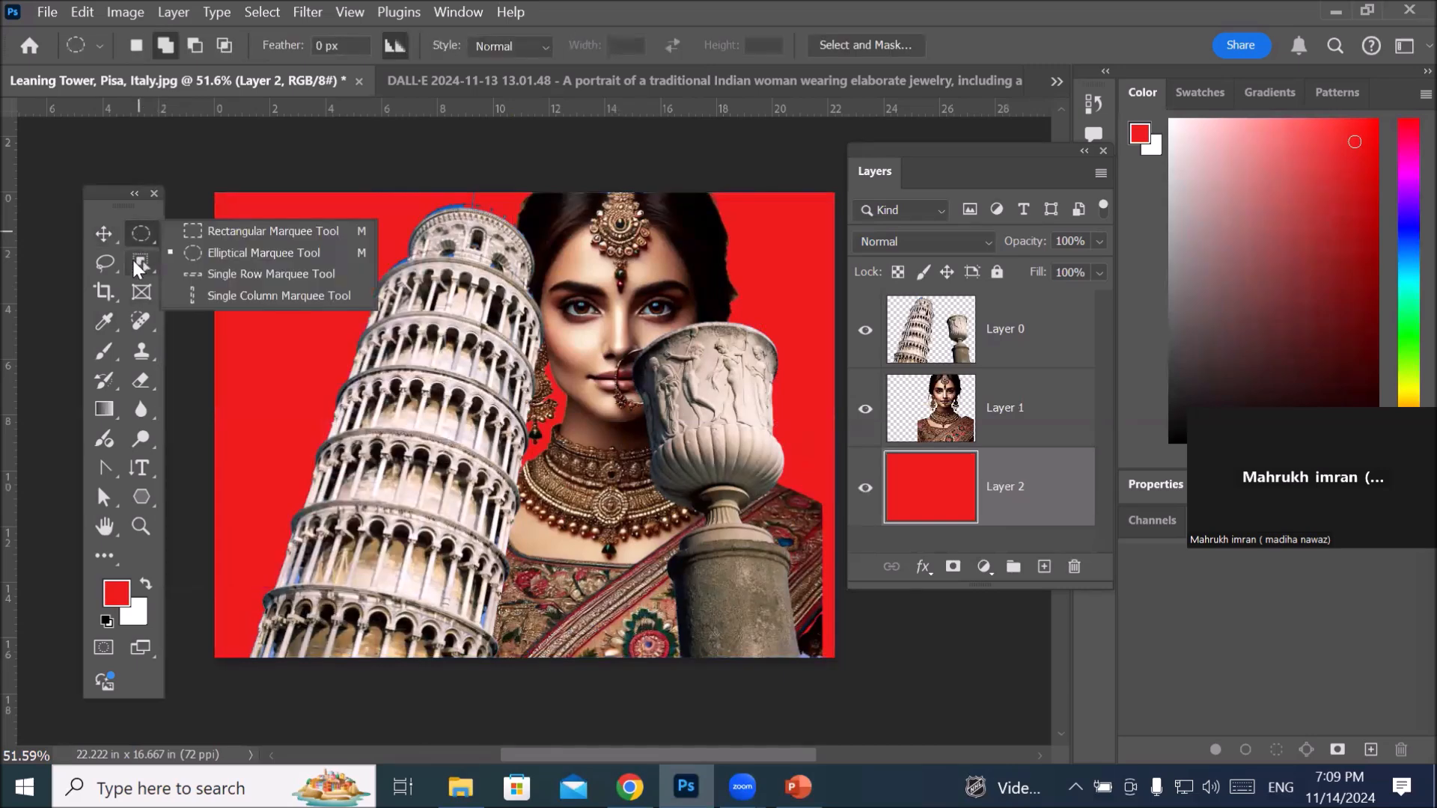
pyautogui.click(100, 266)
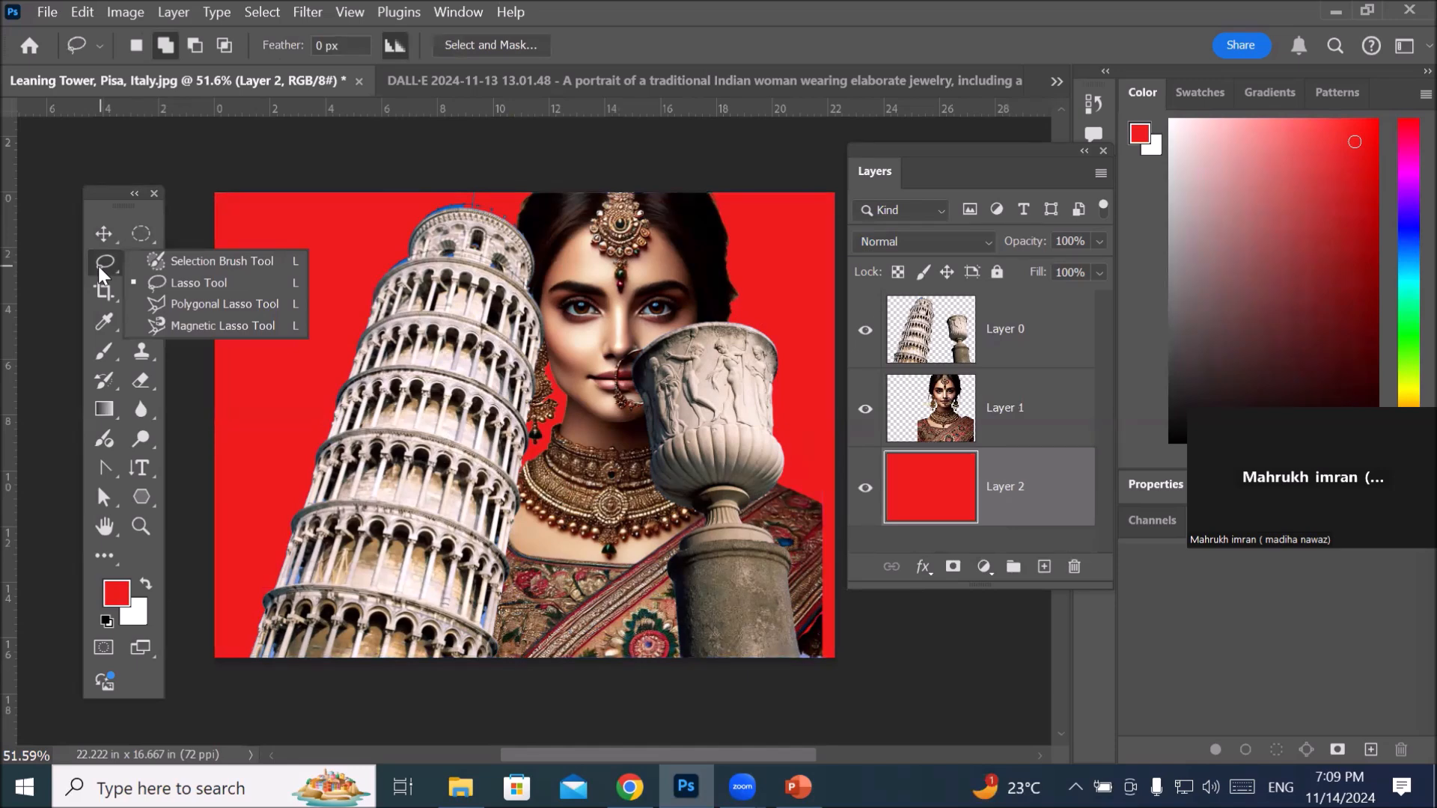
pyautogui.click(143, 232)
pyautogui.rightClick(142, 232)
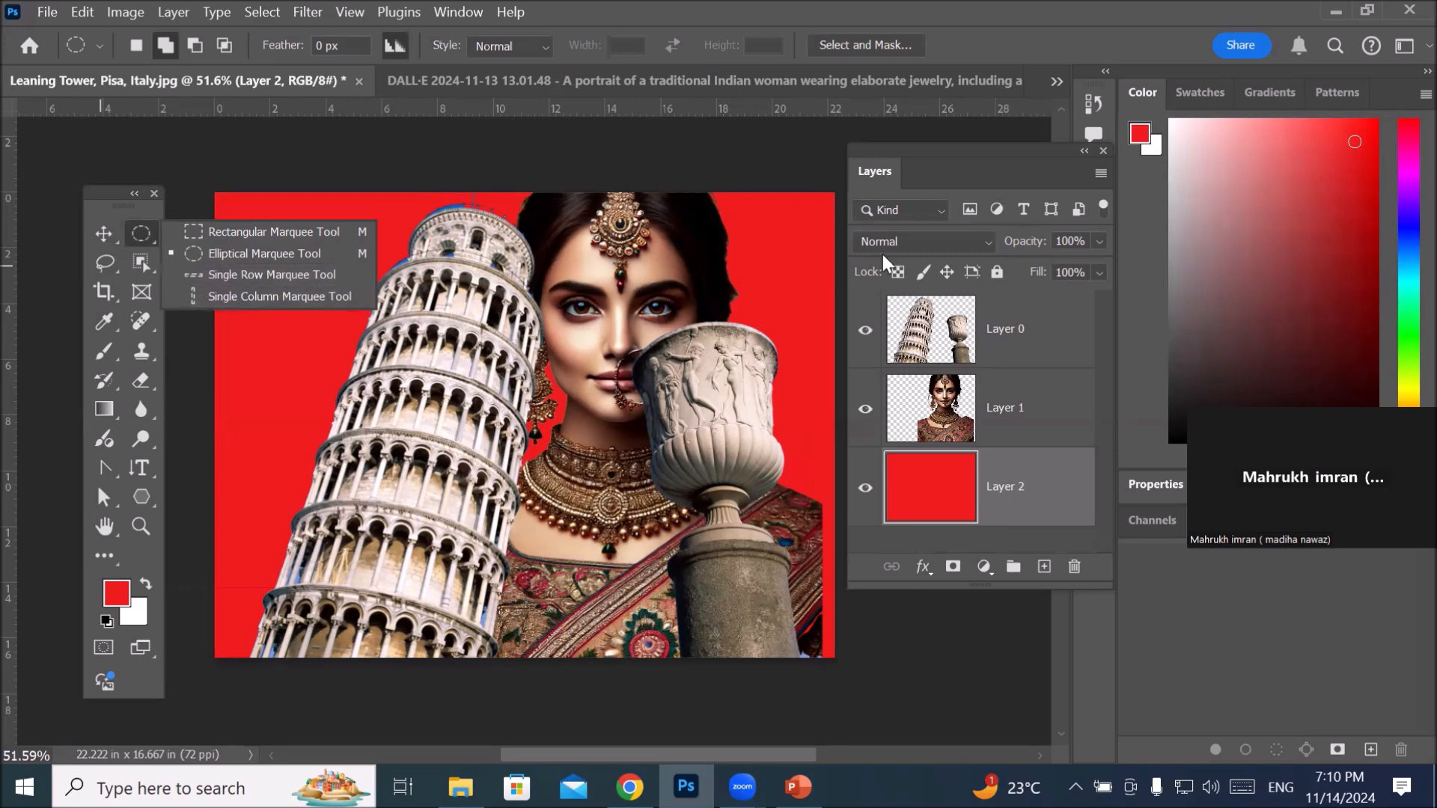
# Step: Bring up the "DALL·E 2024-11-13 13.01.40" close-up portrait document and add an empty layer above its background
pyautogui.hotkey('alt', 'Tab')
pyautogui.moveTo(864, 332); pyautogui.dragTo(759, 653)
pyautogui.moveTo(703, 767); pyautogui.dragTo(961, 67)
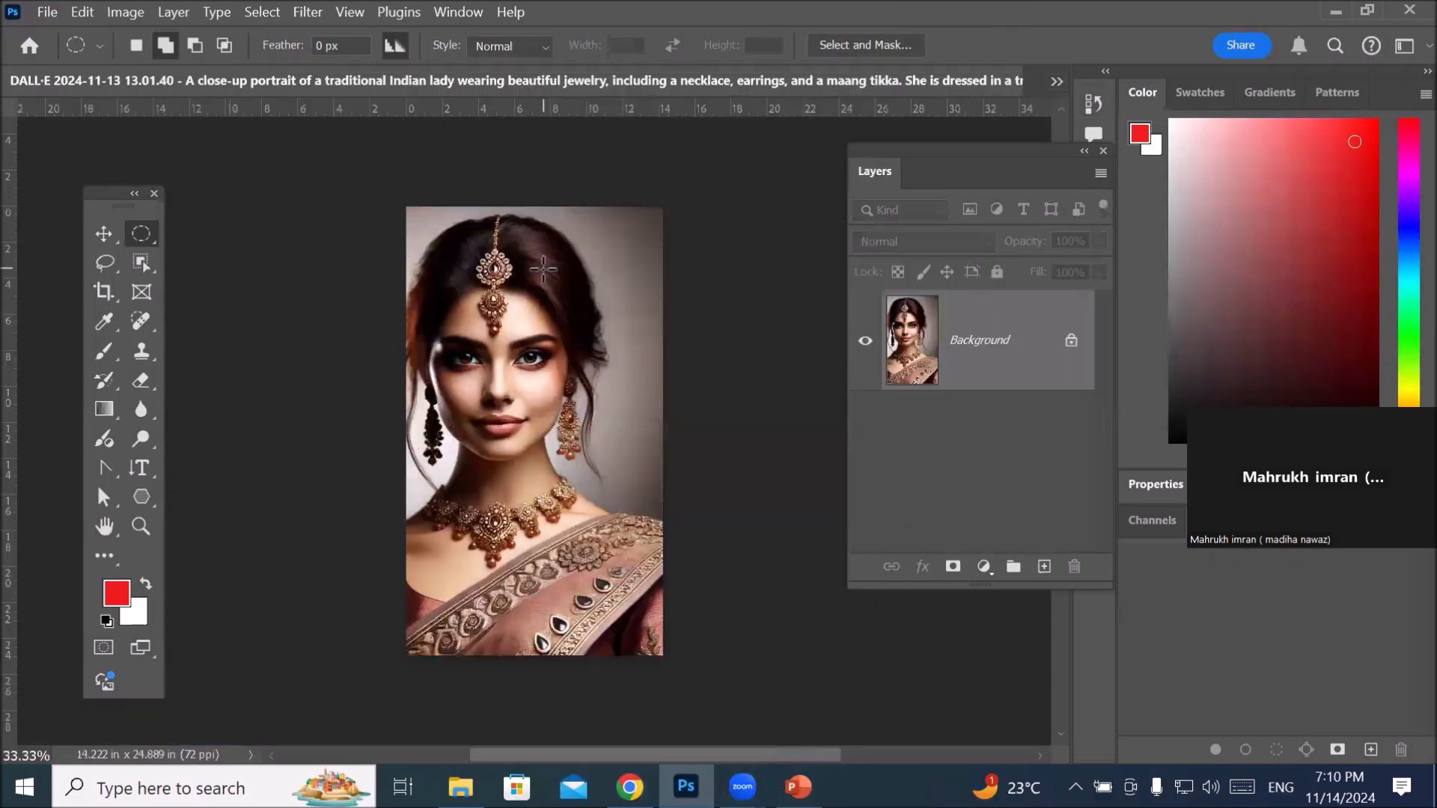
pyautogui.scroll(3, 505, 271)
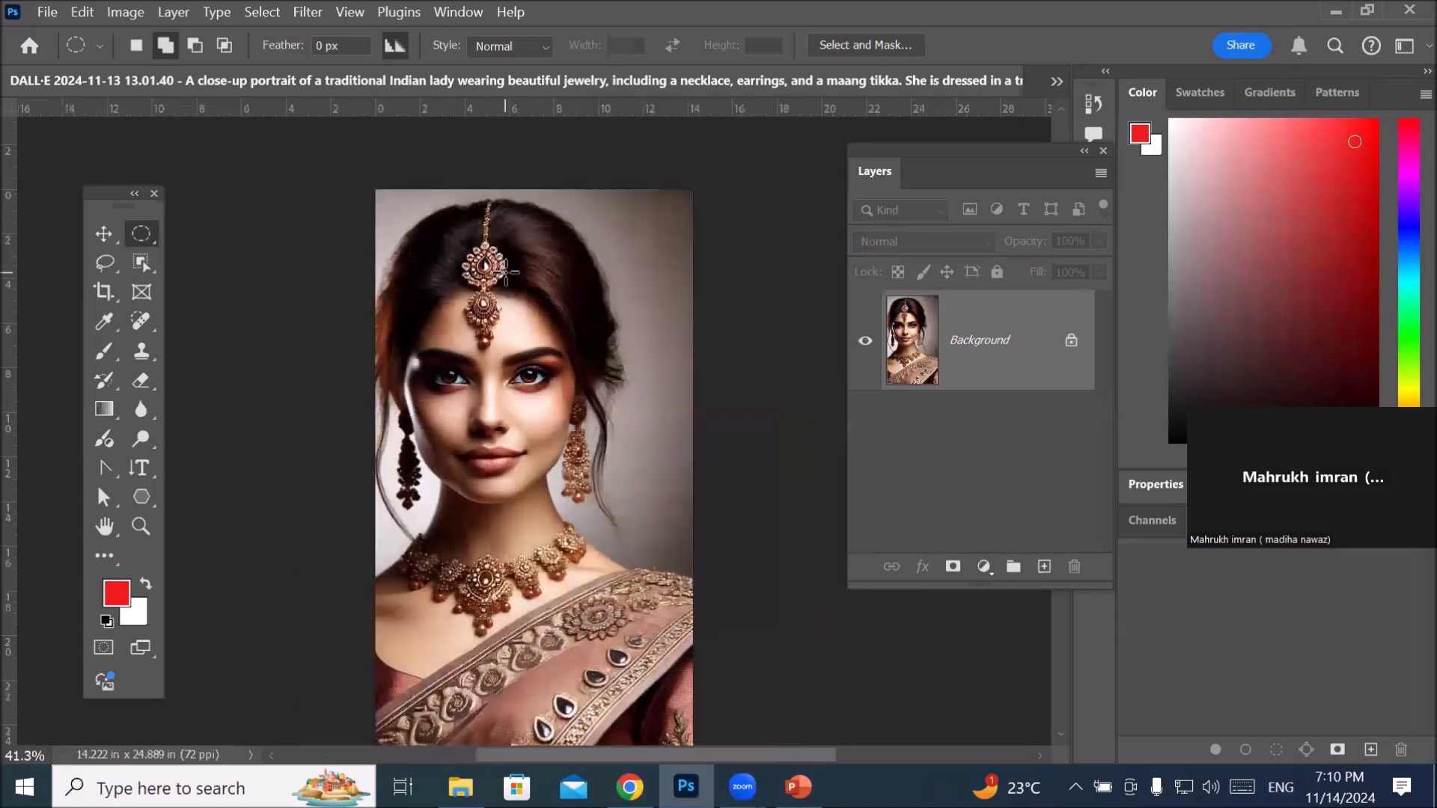
pyautogui.scroll(-2, 505, 271)
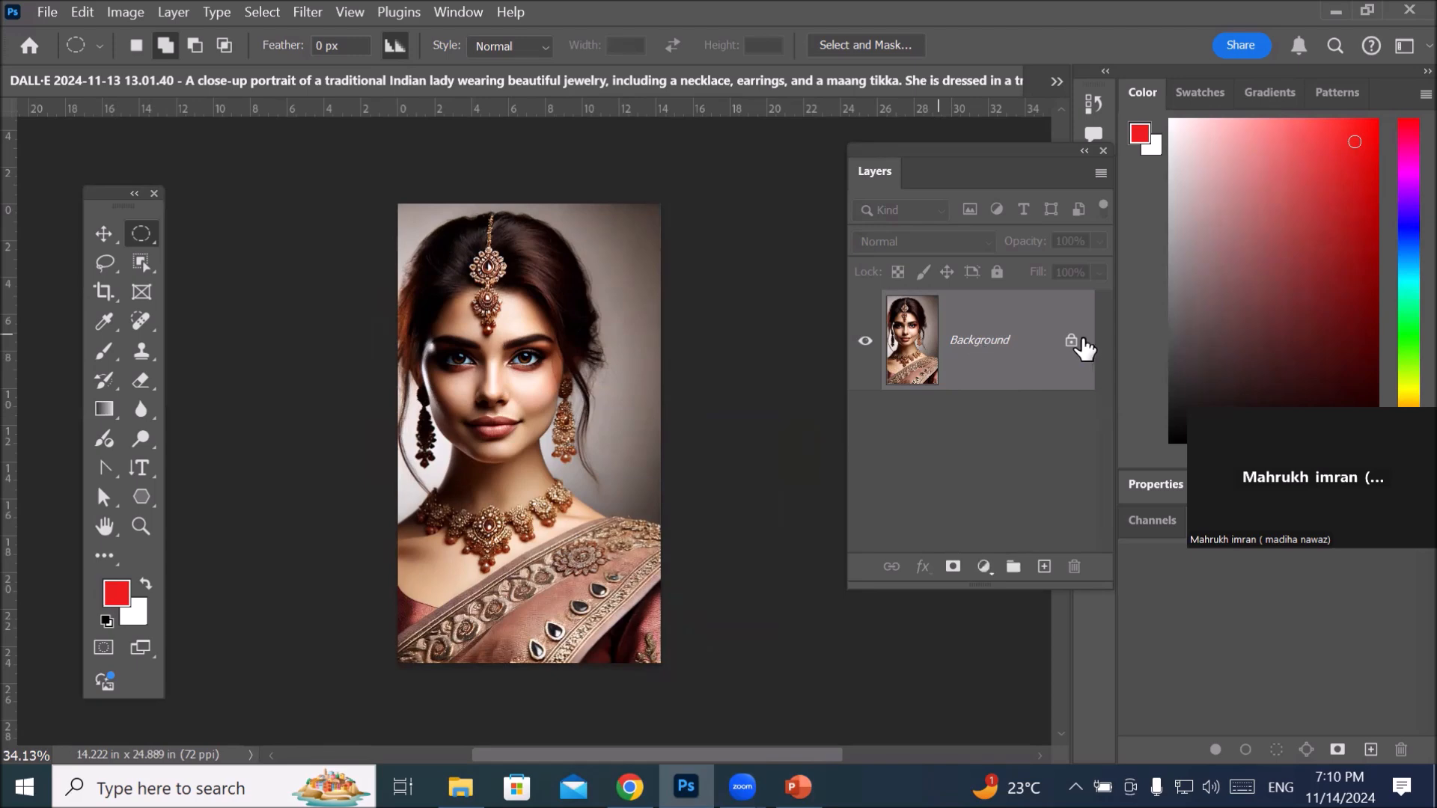
pyautogui.click(1045, 568)
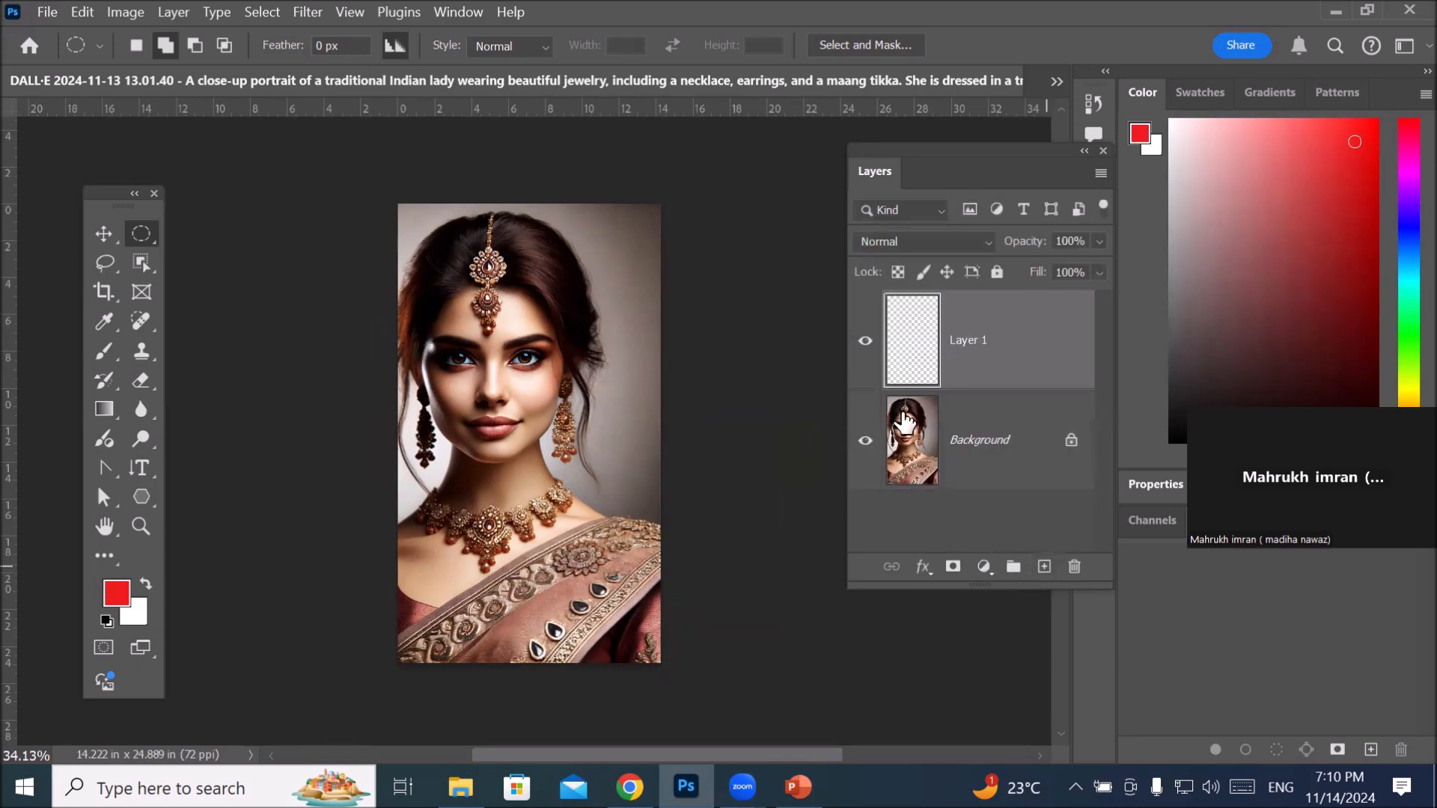
# Step: Select a single pixel row across the top of the woman's hair with the Single Row Marquee Tool and inspect it at pixel level
pyautogui.rightClick(142, 232)
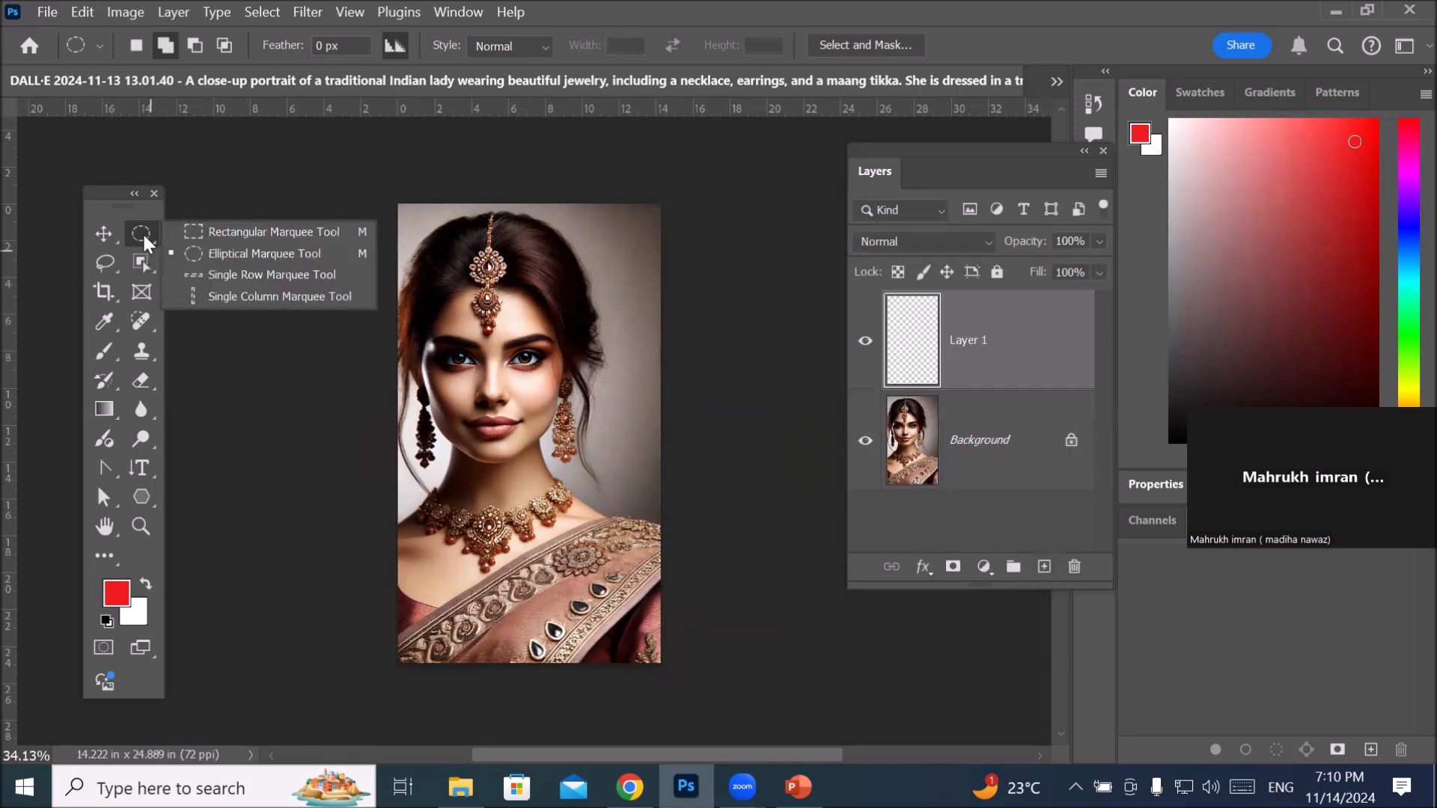
pyautogui.click(252, 279)
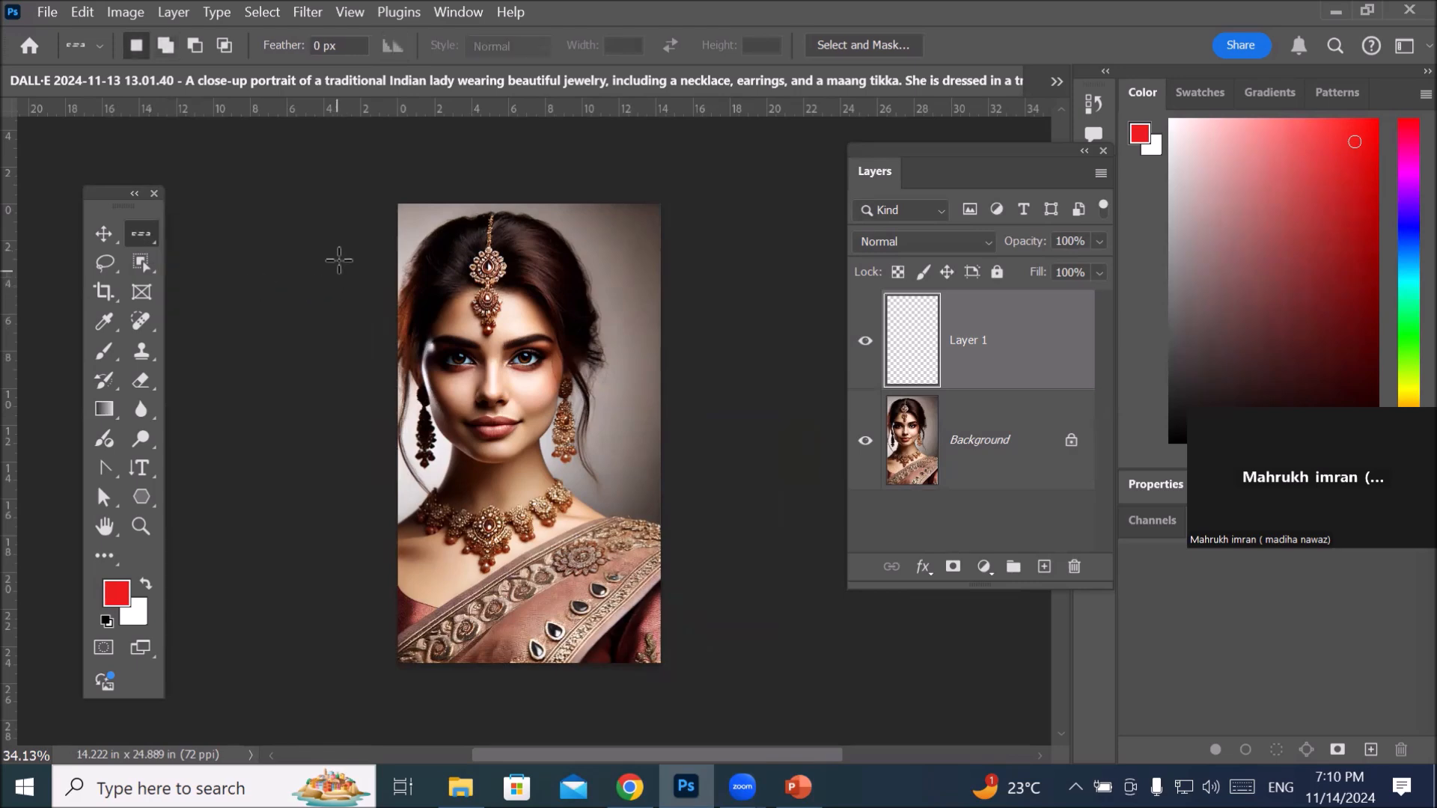
pyautogui.scroll(1, 317, 201)
pyautogui.click(341, 173)
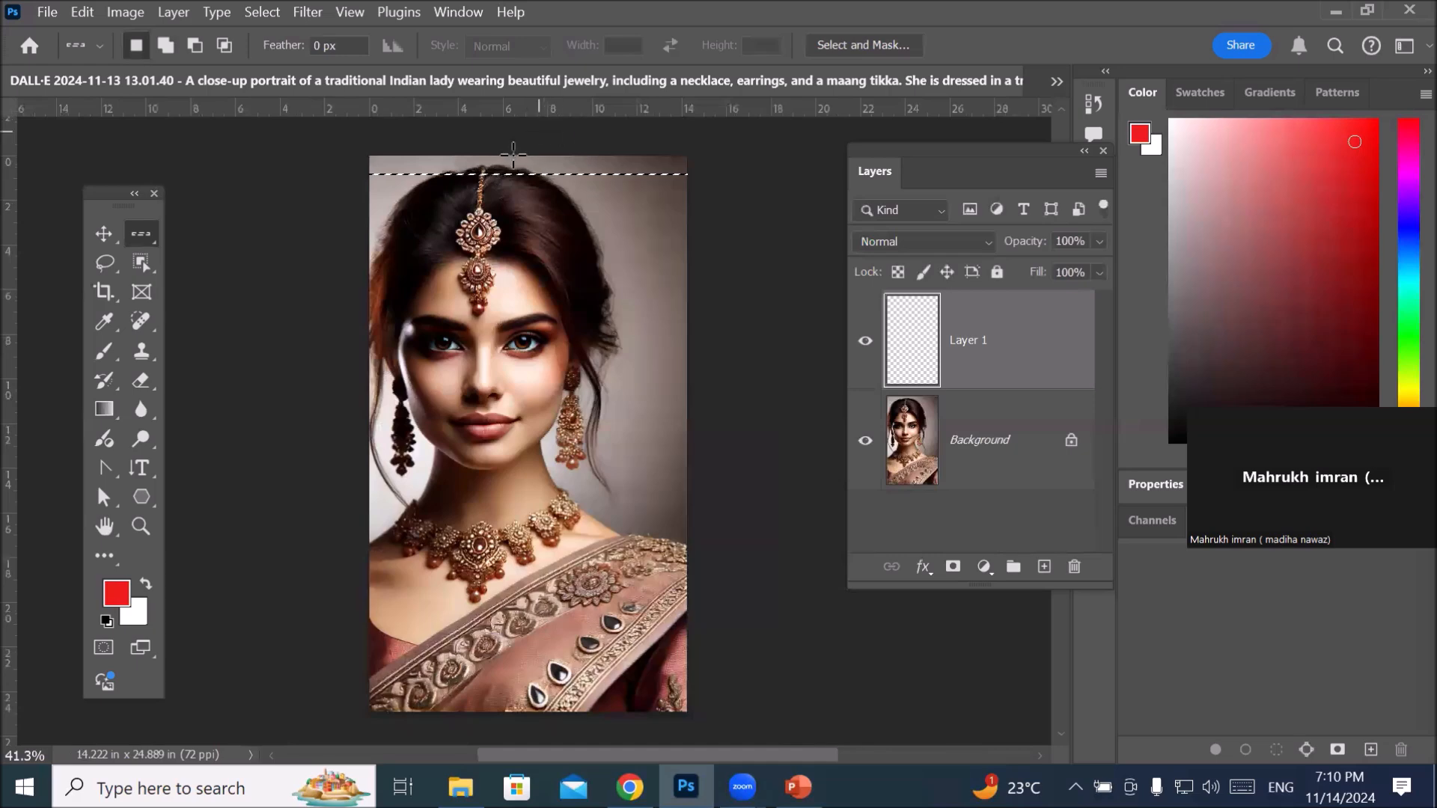
pyautogui.scroll(8, 514, 155)
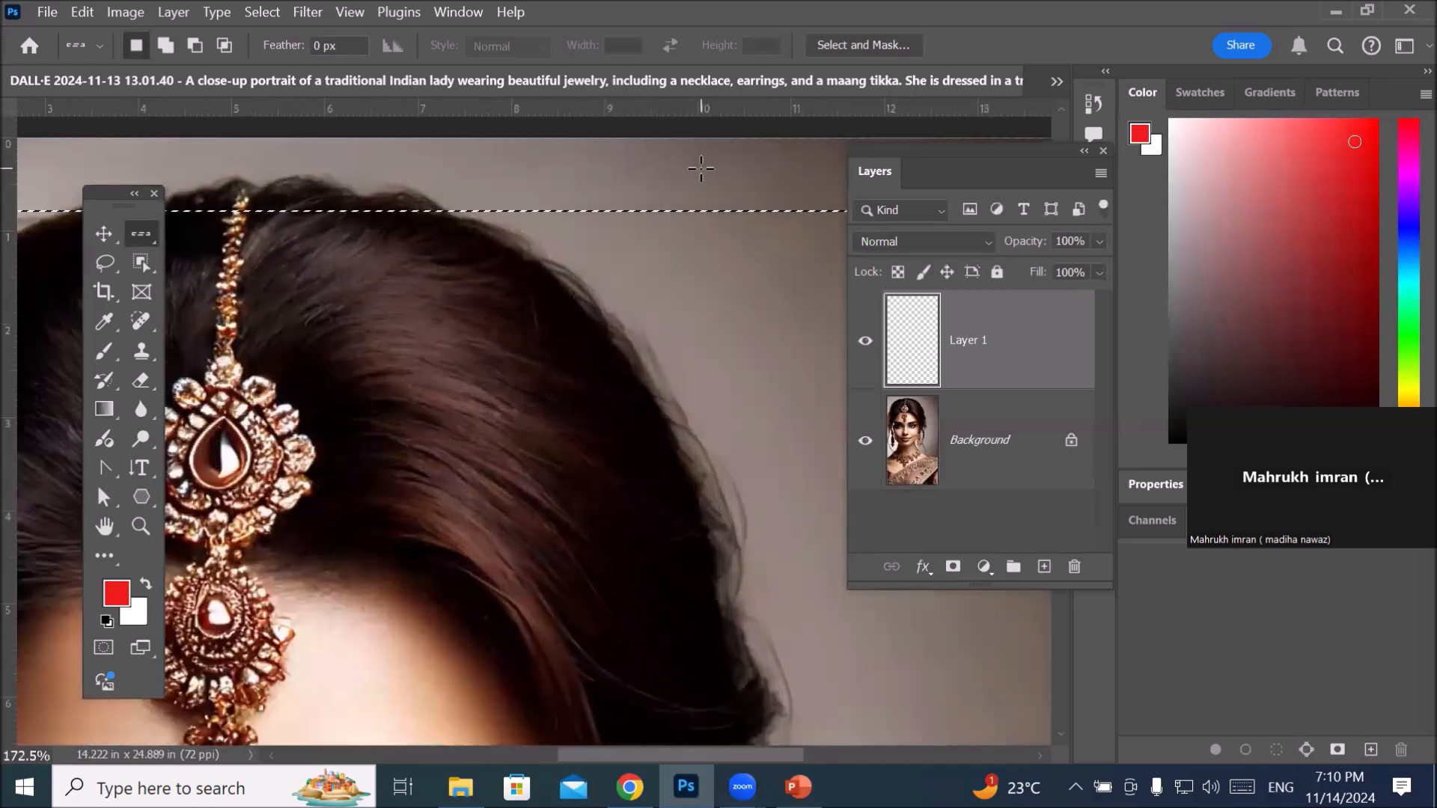
pyautogui.scroll(9, 701, 169)
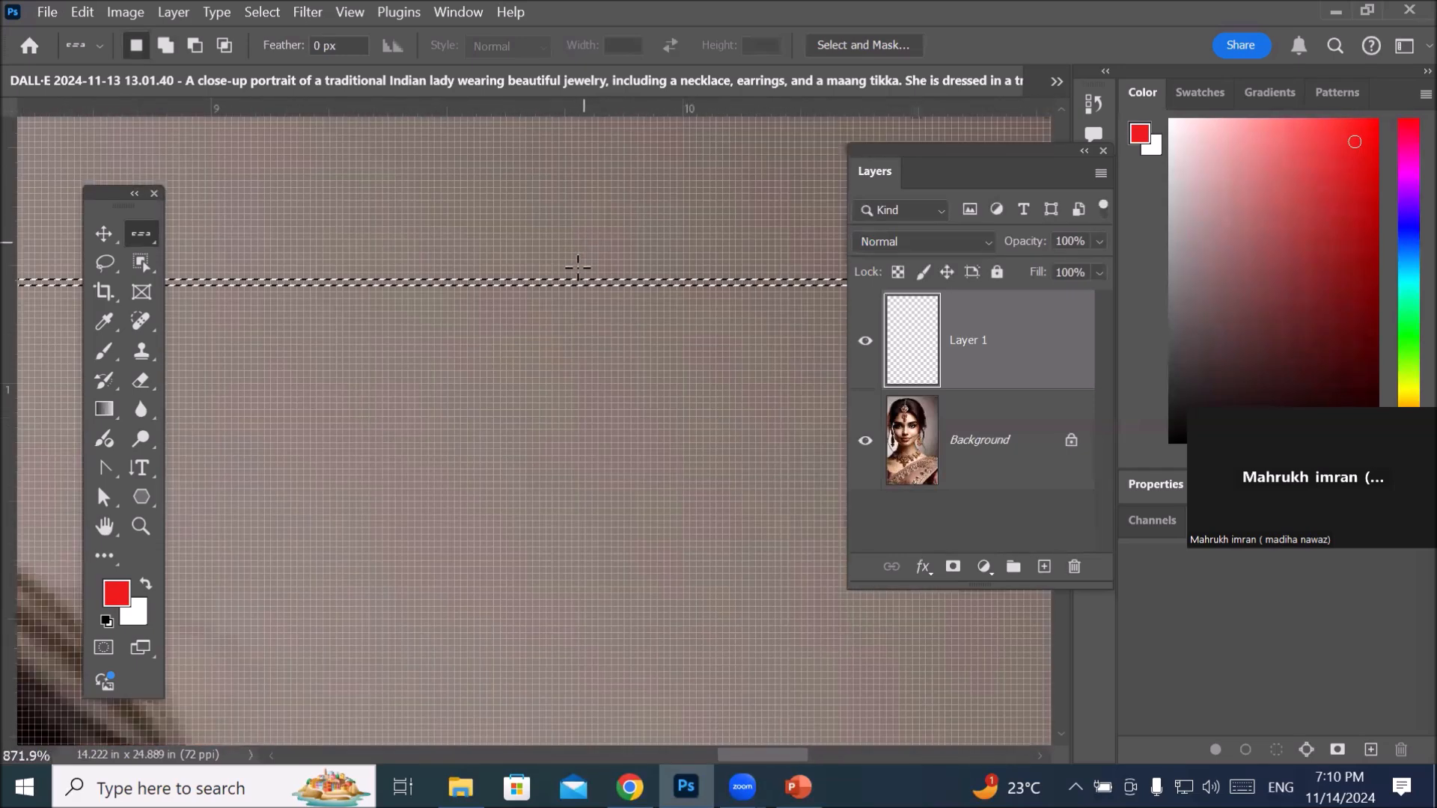
pyautogui.scroll(8, 578, 267)
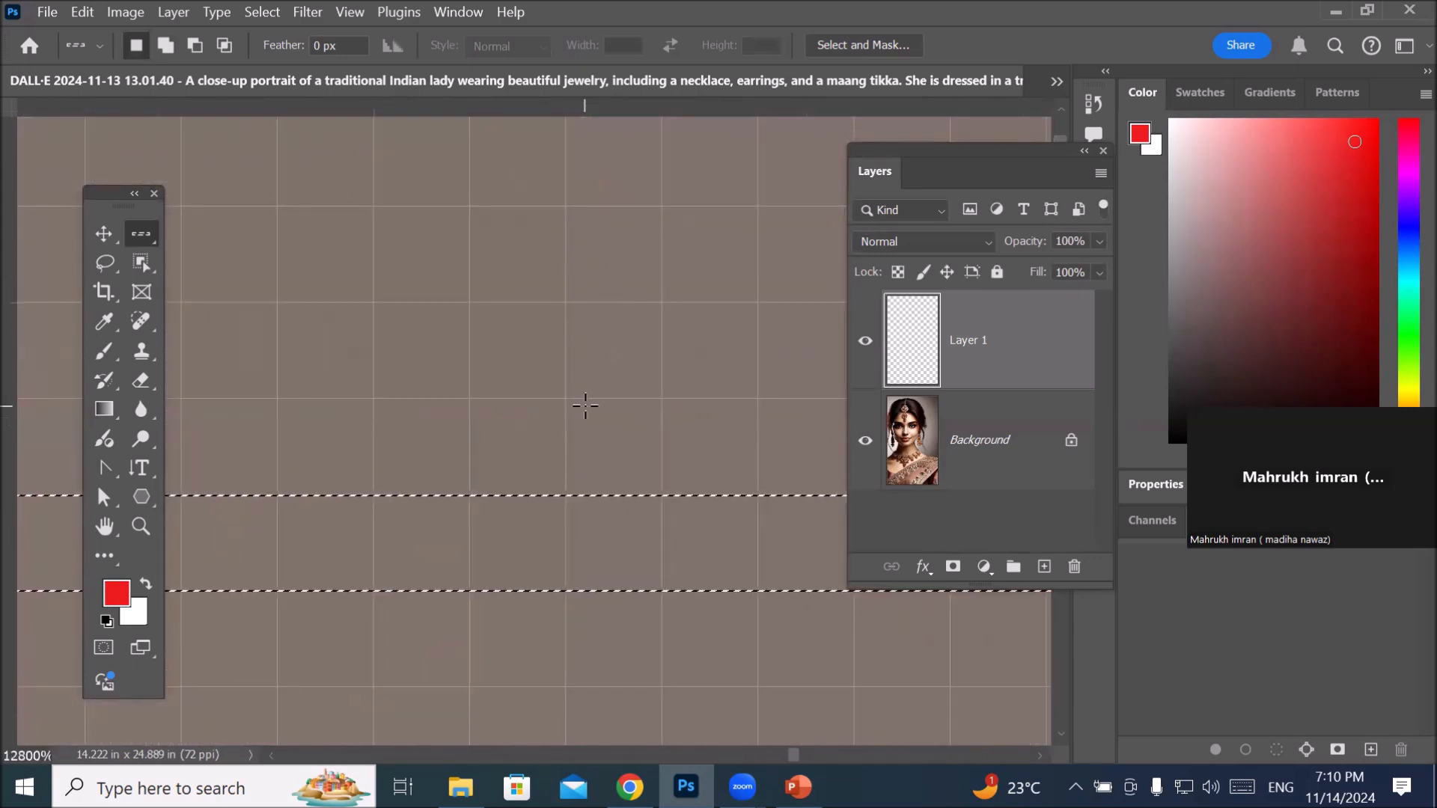
pyautogui.scroll(-5, 586, 406)
pyautogui.scroll(-10, 587, 392)
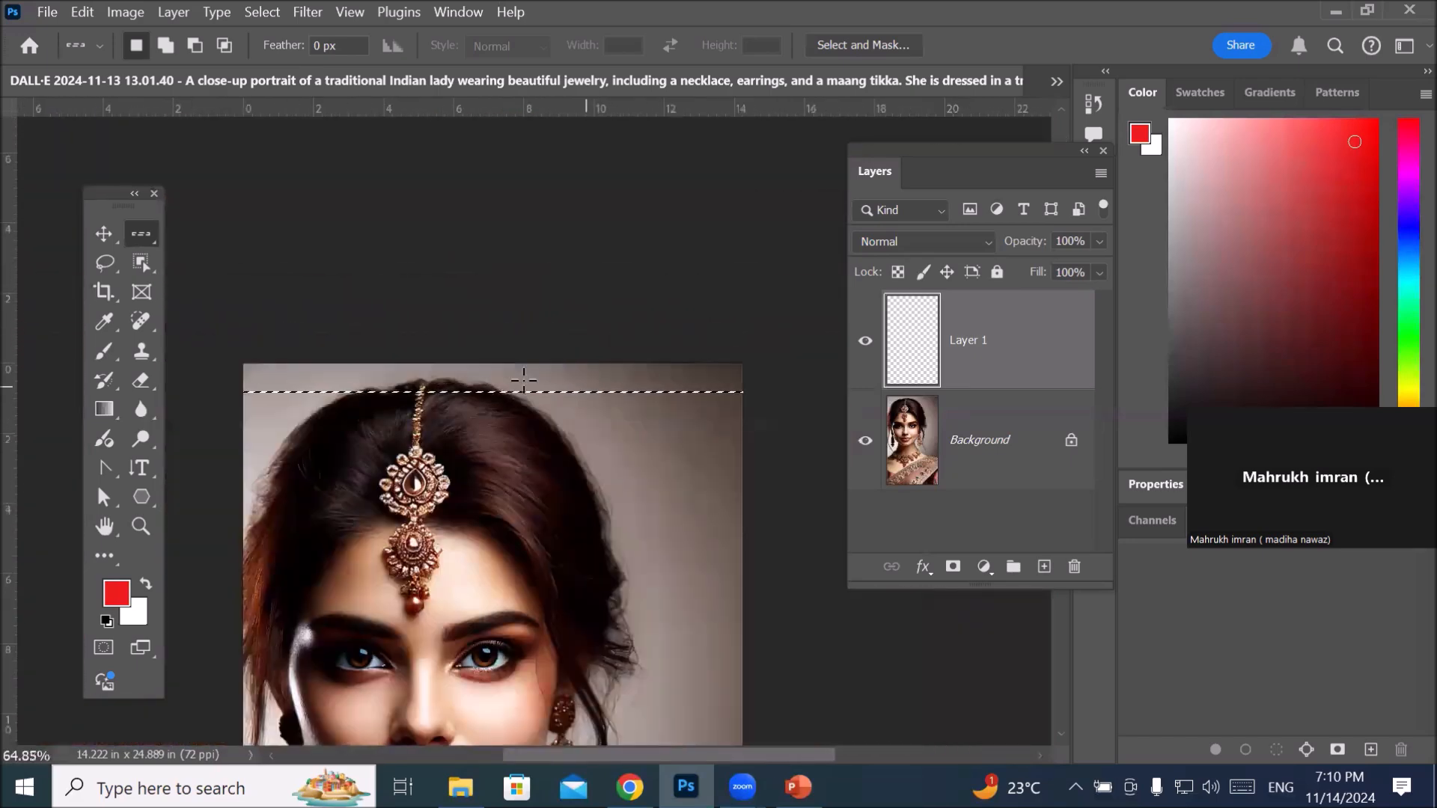
# Step: Extend the Single Row Marquee selection with additional pixel rows spaced down the portrait from the hair to the necklace
pyautogui.click(166, 46)
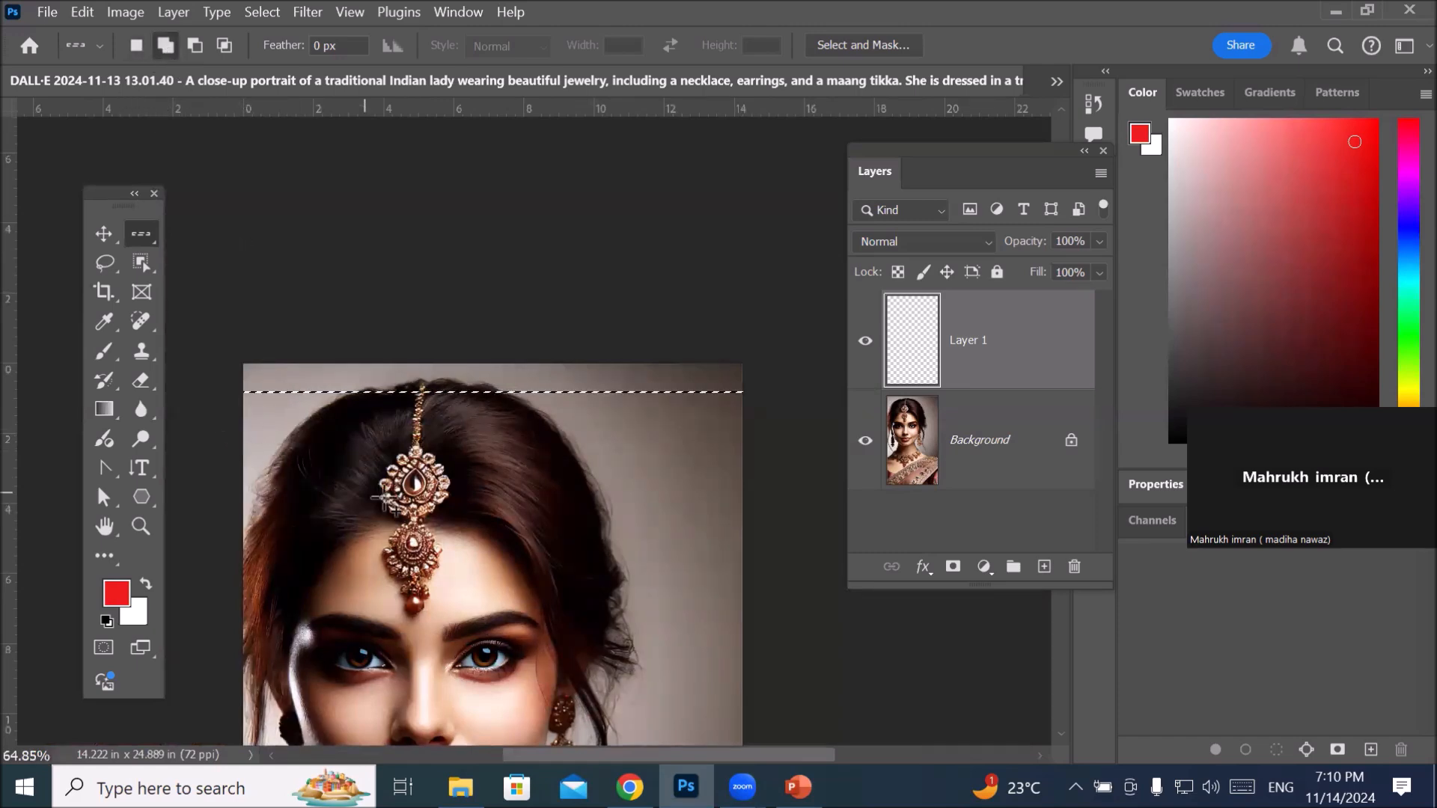
pyautogui.scroll(-4, 232, 427)
pyautogui.scroll(-3, 1060, 732)
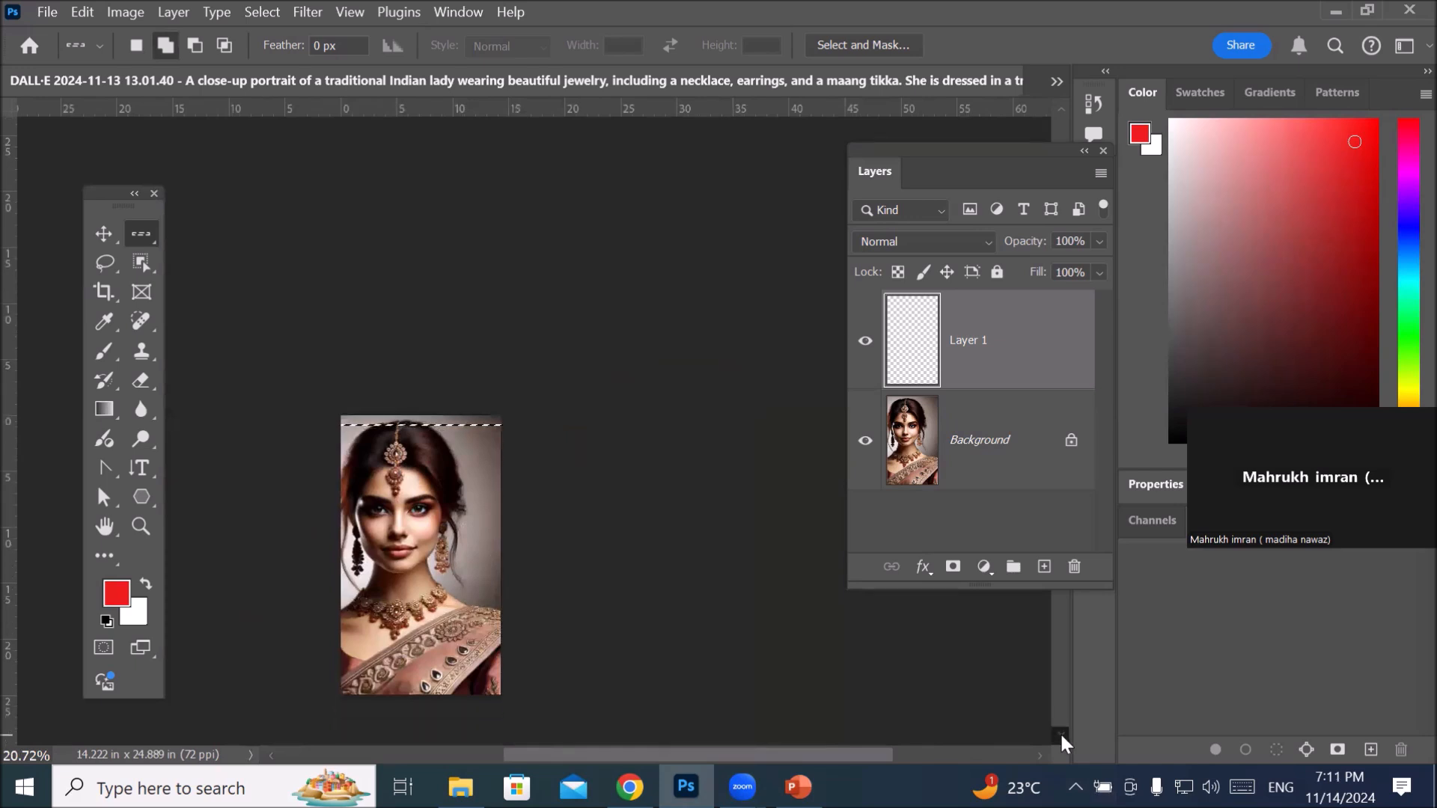
pyautogui.scroll(2, 400, 351)
pyautogui.scroll(1, 313, 448)
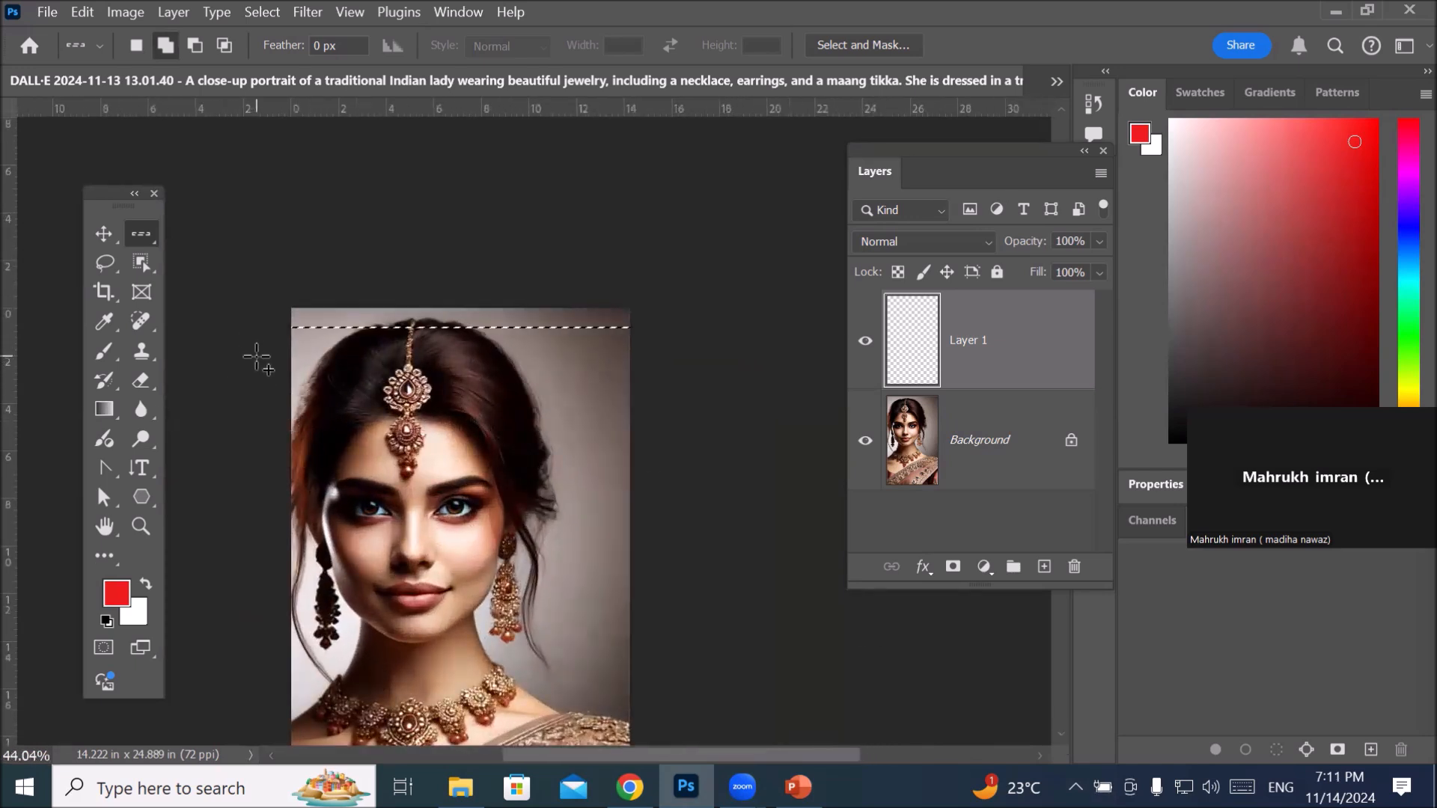
pyautogui.click(253, 355)
pyautogui.click(261, 390)
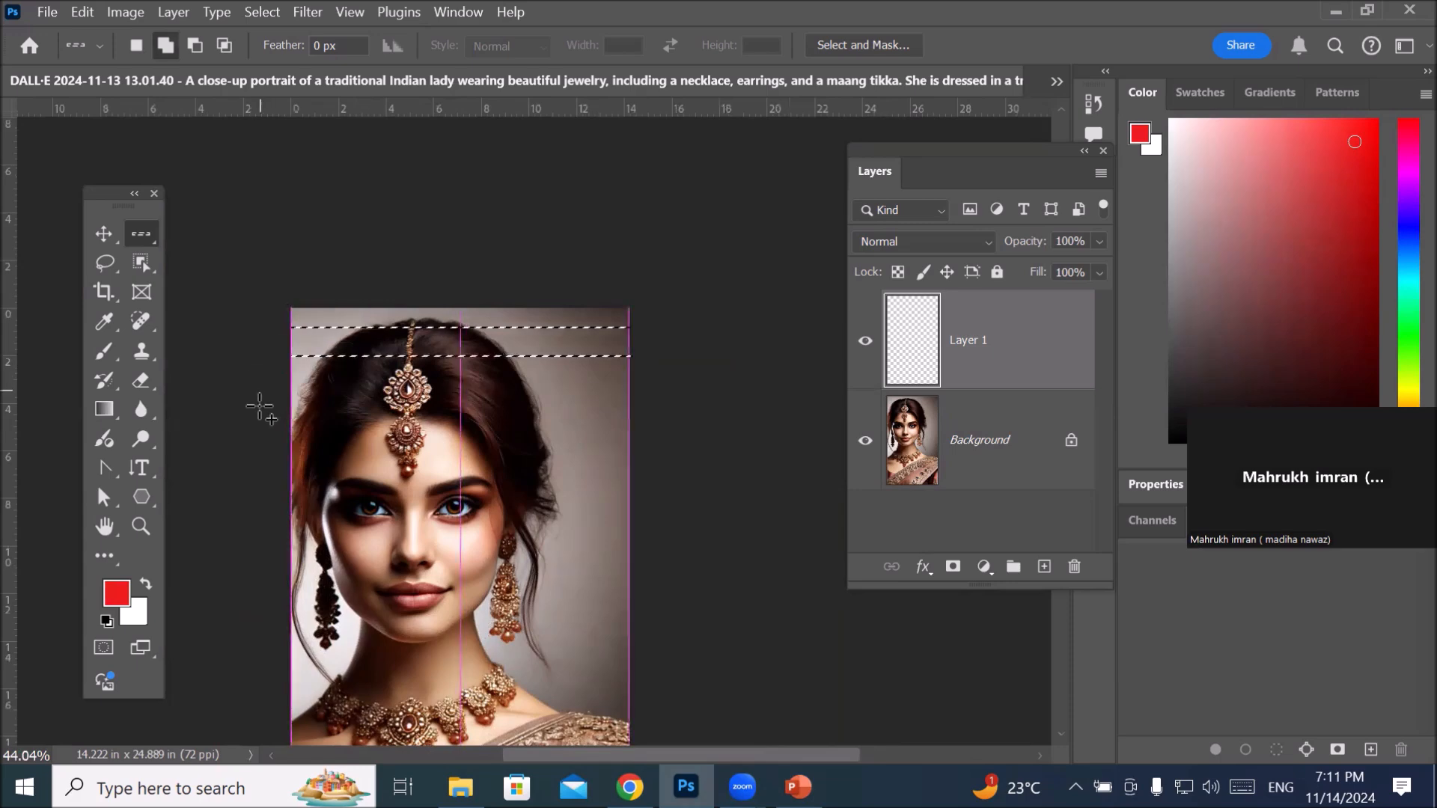
pyautogui.click(263, 425)
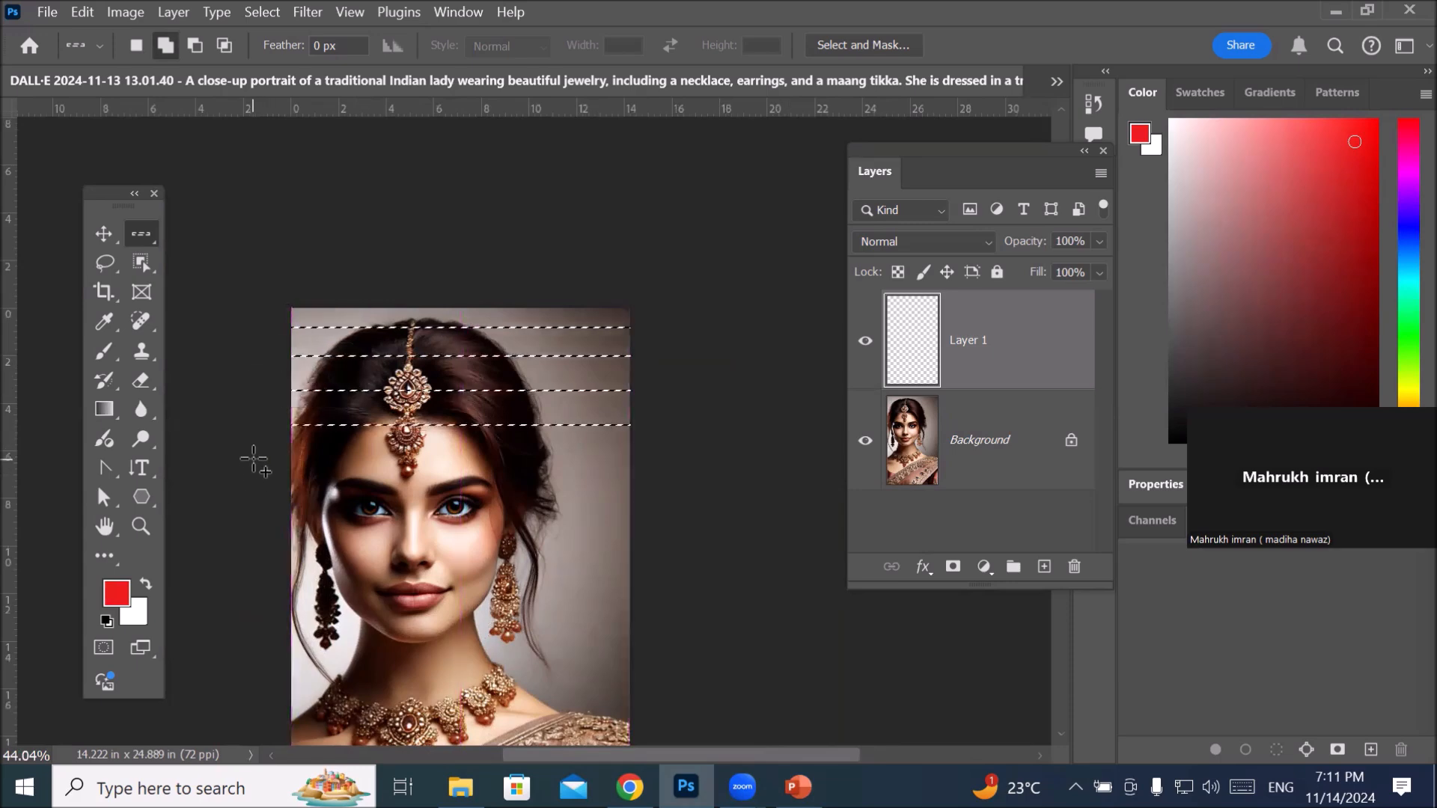
pyautogui.click(263, 461)
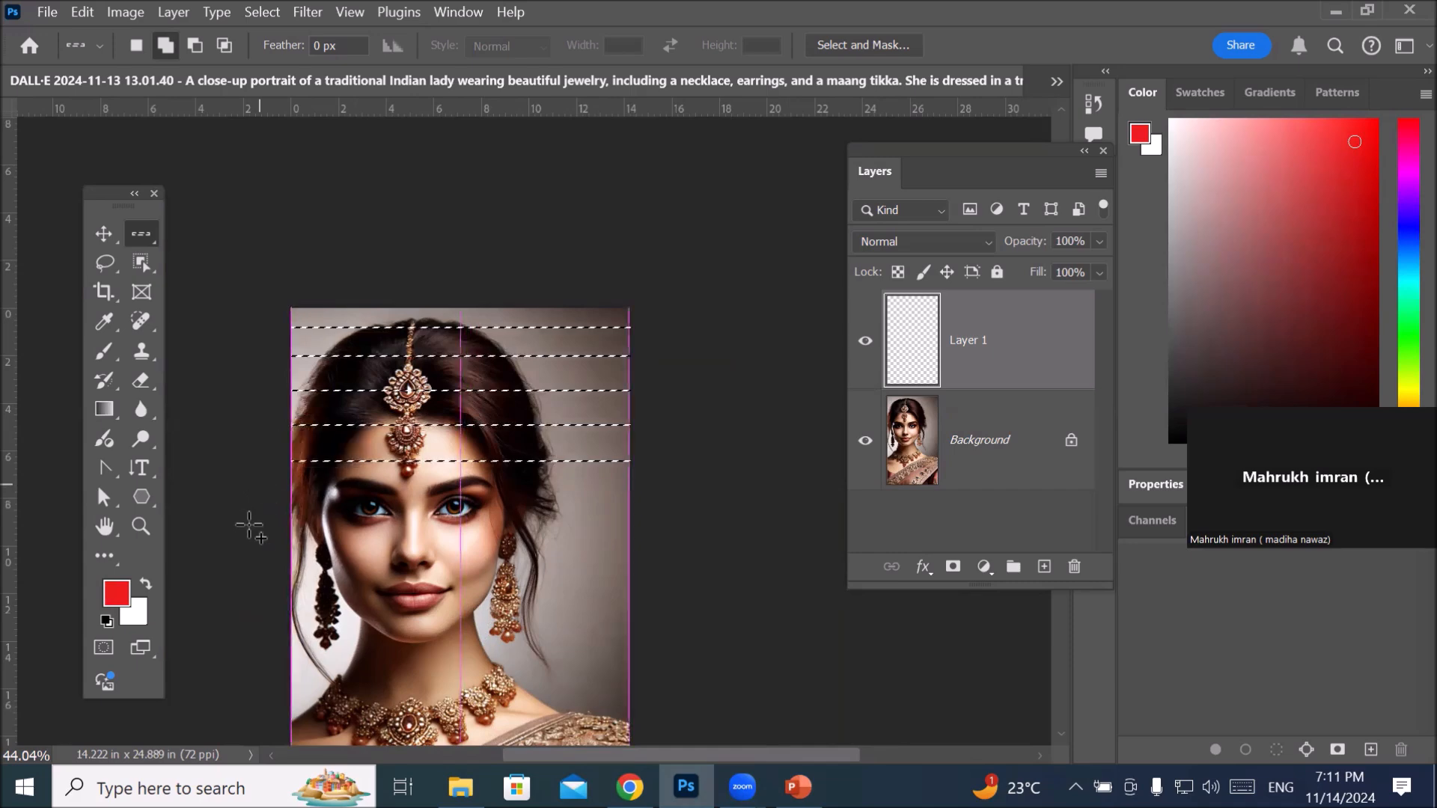
pyautogui.click(253, 519)
pyautogui.click(250, 551)
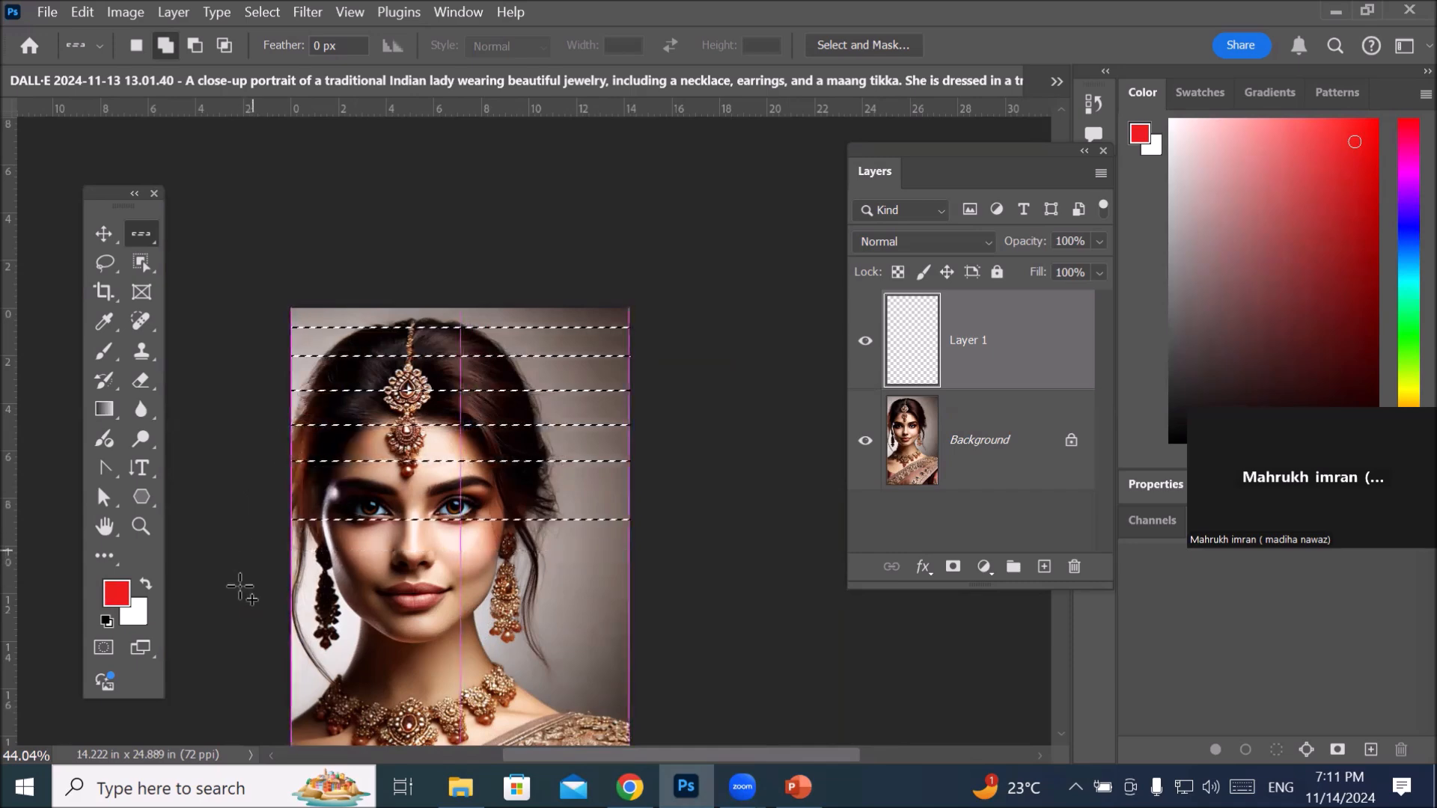
pyautogui.click(240, 630)
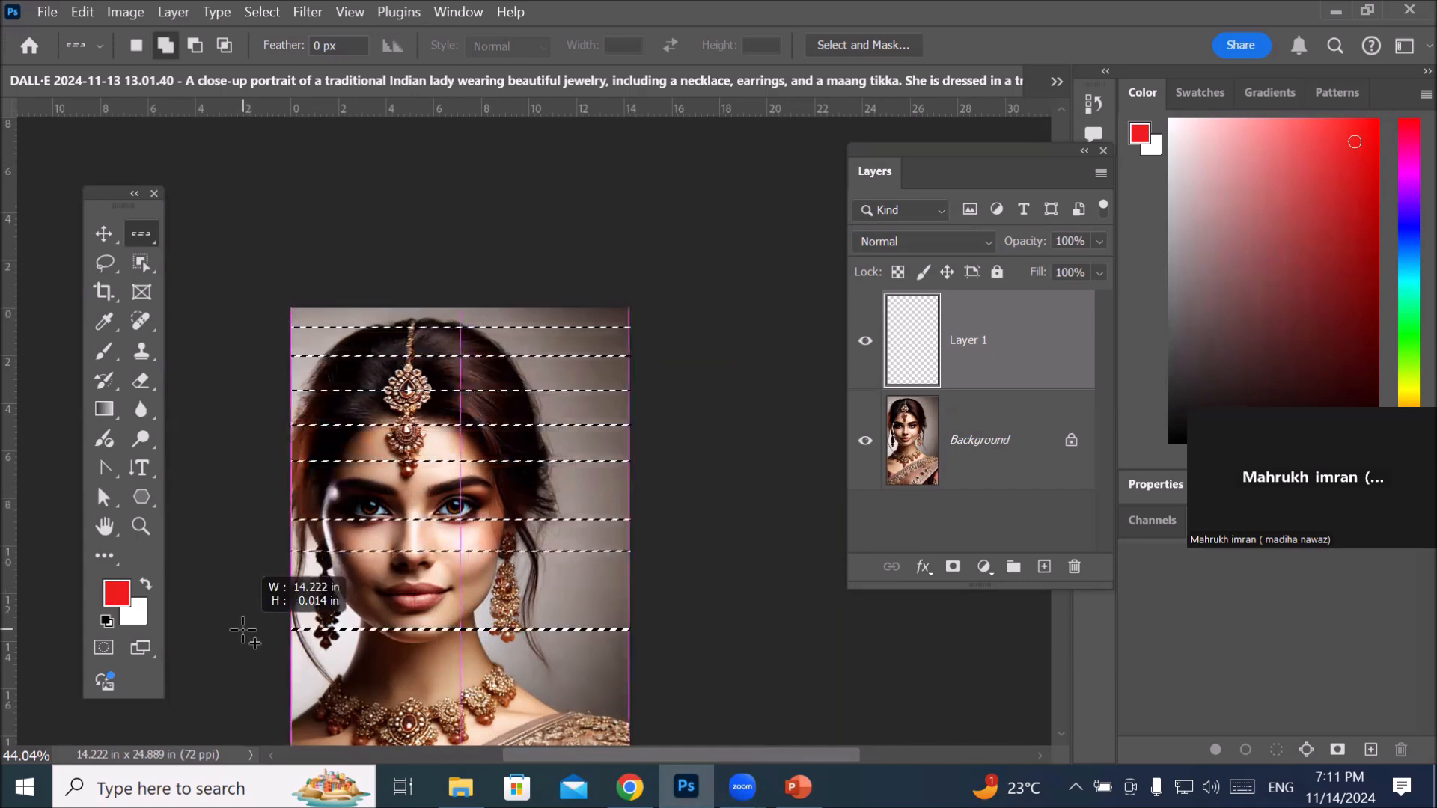
pyautogui.click(247, 669)
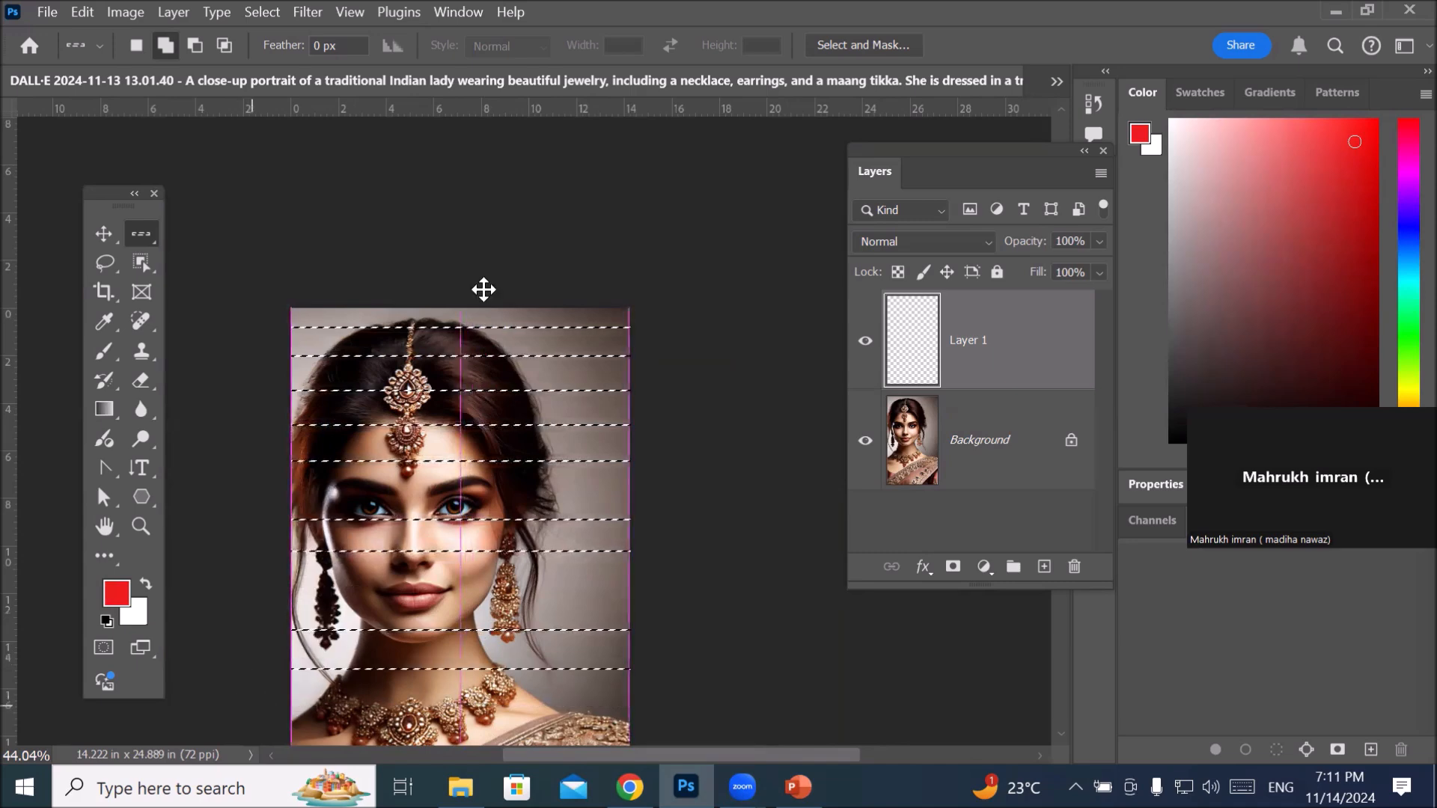
# Step: Select one pixel column beside the woman's face with the Single Column Marquee Tool and clear the selection
pyautogui.rightClick(149, 241)
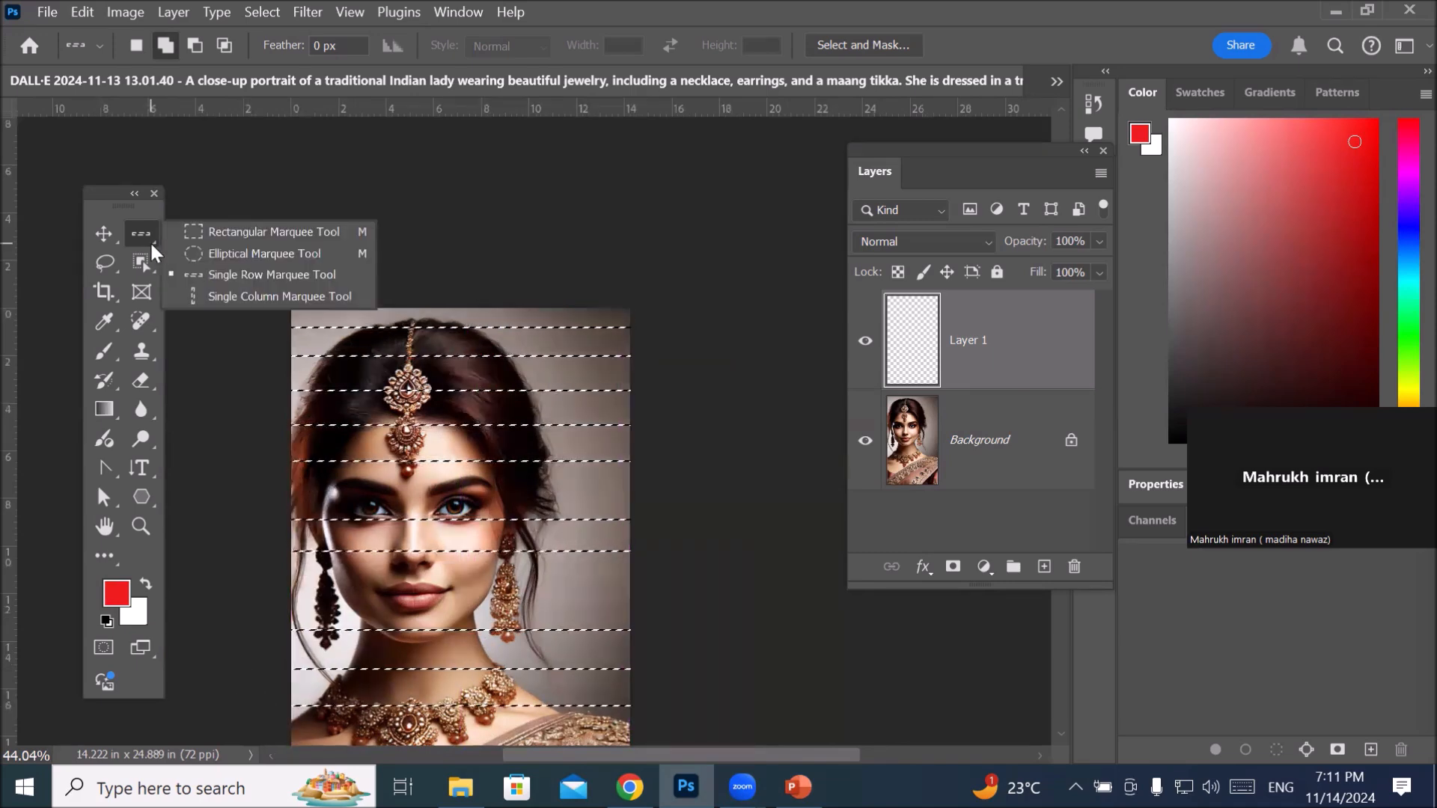
pyautogui.click(239, 295)
pyautogui.moveTo(325, 277); pyautogui.dragTo(369, 280)
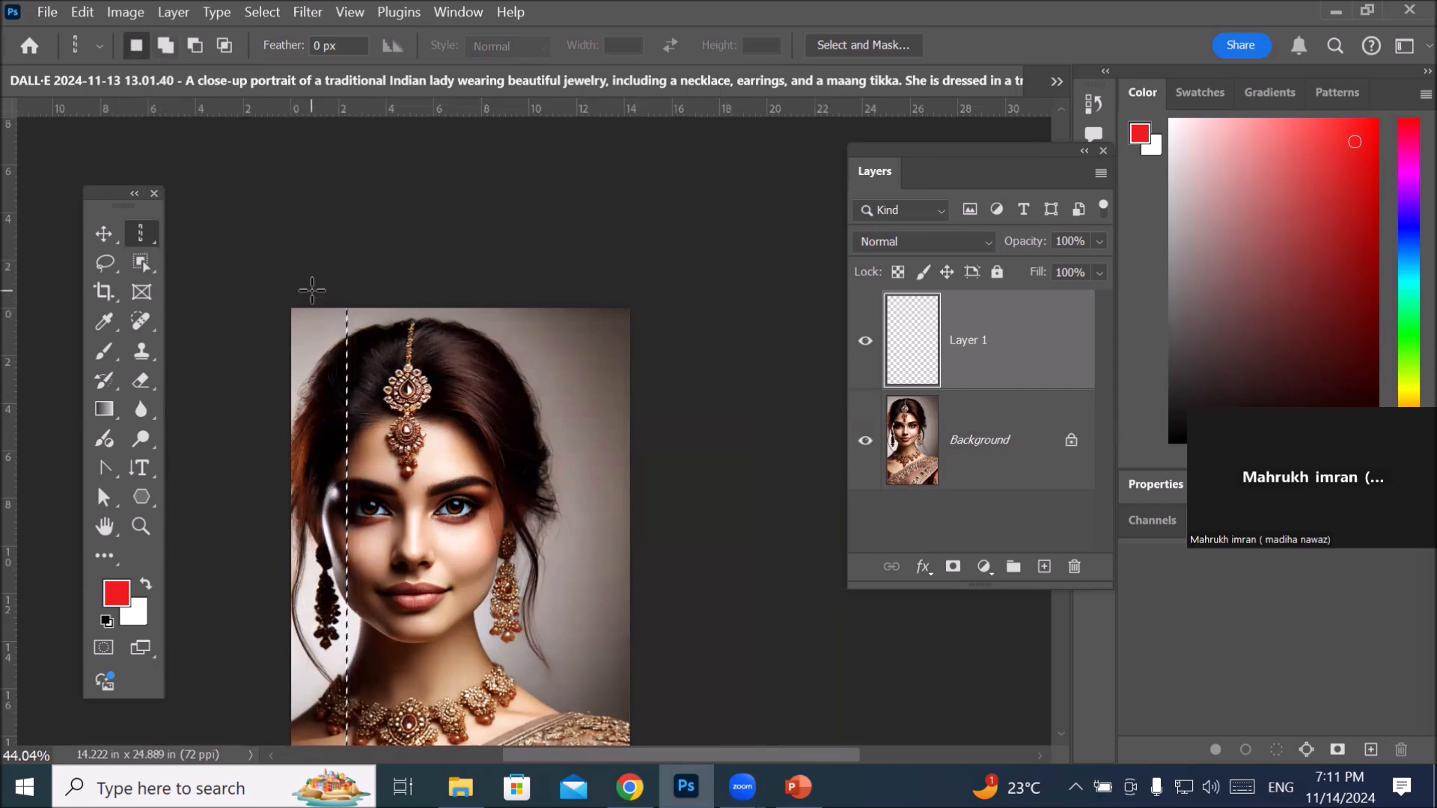
pyautogui.hotkey('ctrl', 'd')
pyautogui.scroll(3, 351, 316)
pyautogui.scroll(-3, 351, 316)
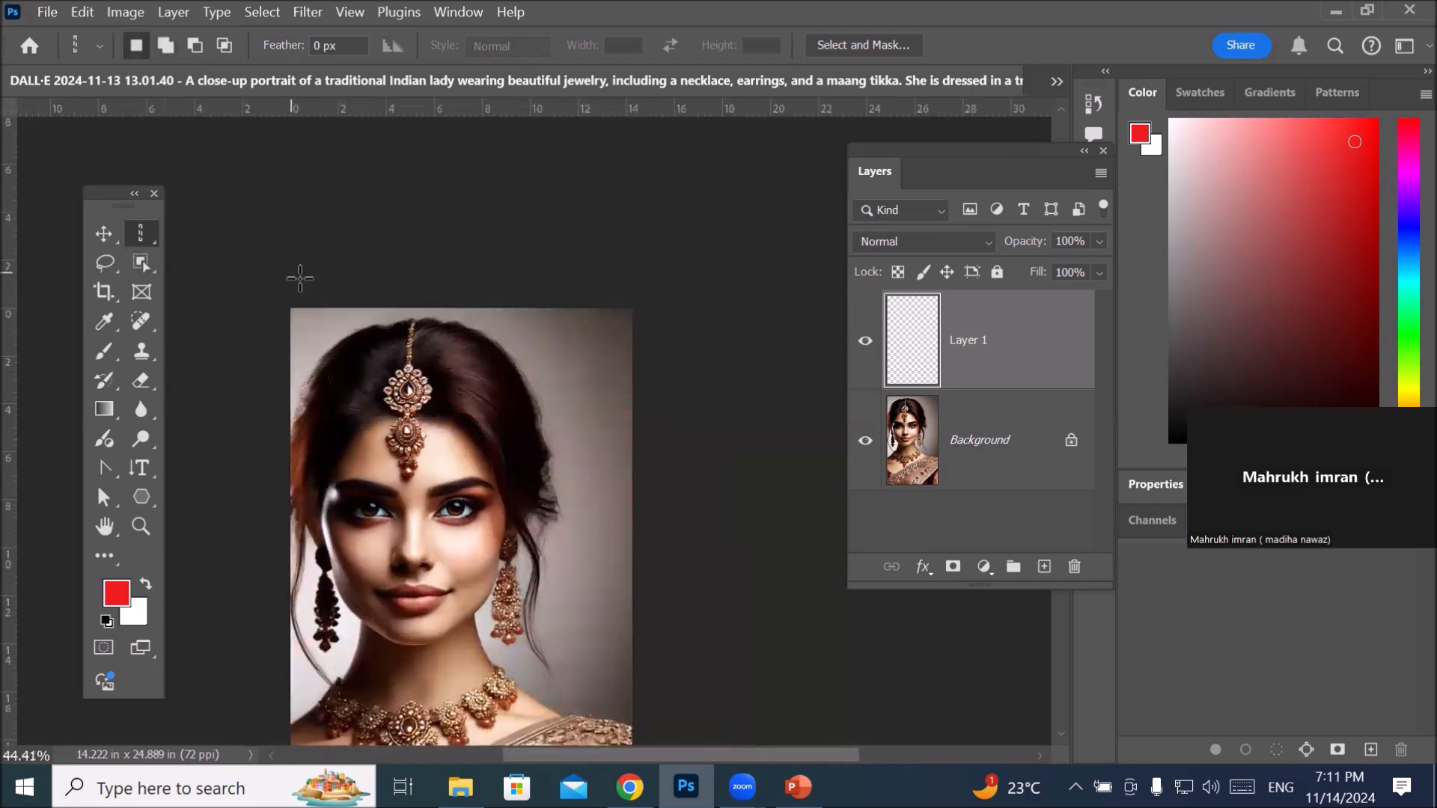
# Step: Build an additive selection of single pixel columns spaced across the full width of the portrait with the Single Column Marquee Tool
pyautogui.click(168, 49)
pyautogui.click(312, 257)
pyautogui.click(336, 290)
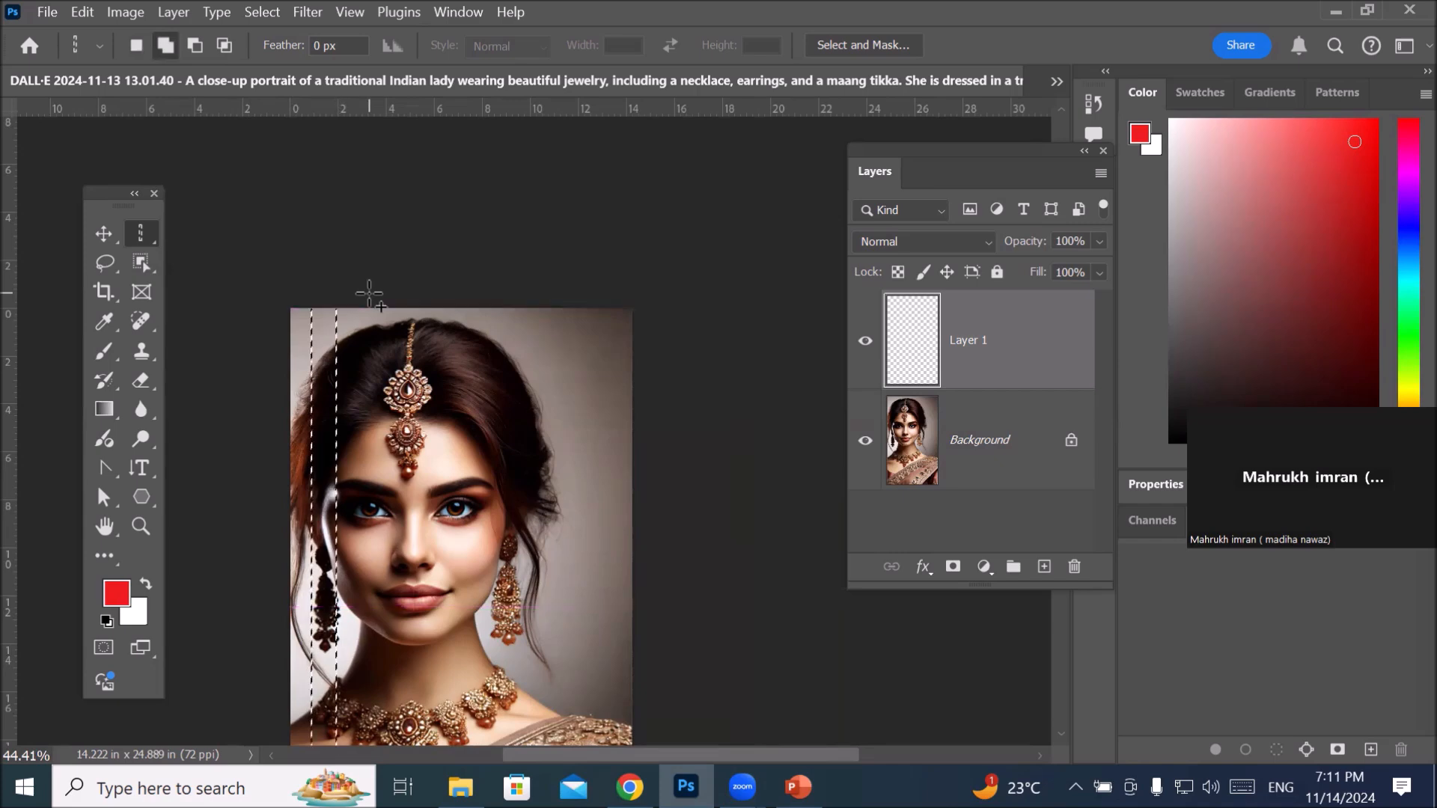
pyautogui.click(416, 295)
pyautogui.click(445, 297)
pyautogui.click(473, 297)
pyautogui.click(502, 296)
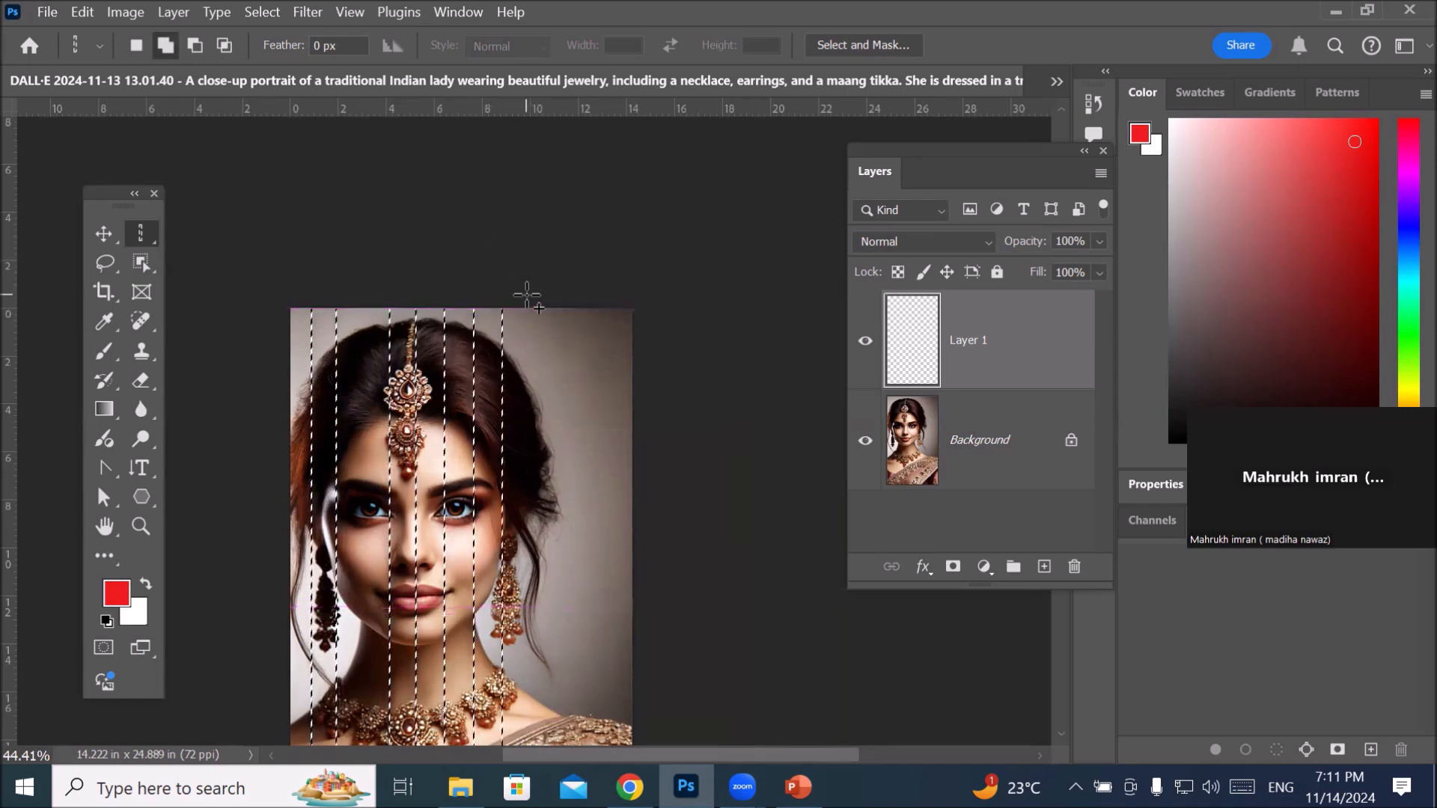
pyautogui.click(526, 296)
pyautogui.click(558, 295)
pyautogui.click(602, 294)
pyautogui.click(626, 295)
pyautogui.click(582, 297)
# Step: Complete a grid selection by adding single pixel rows down the portrait with the Single Row Marquee Tool
pyautogui.rightClick(141, 233)
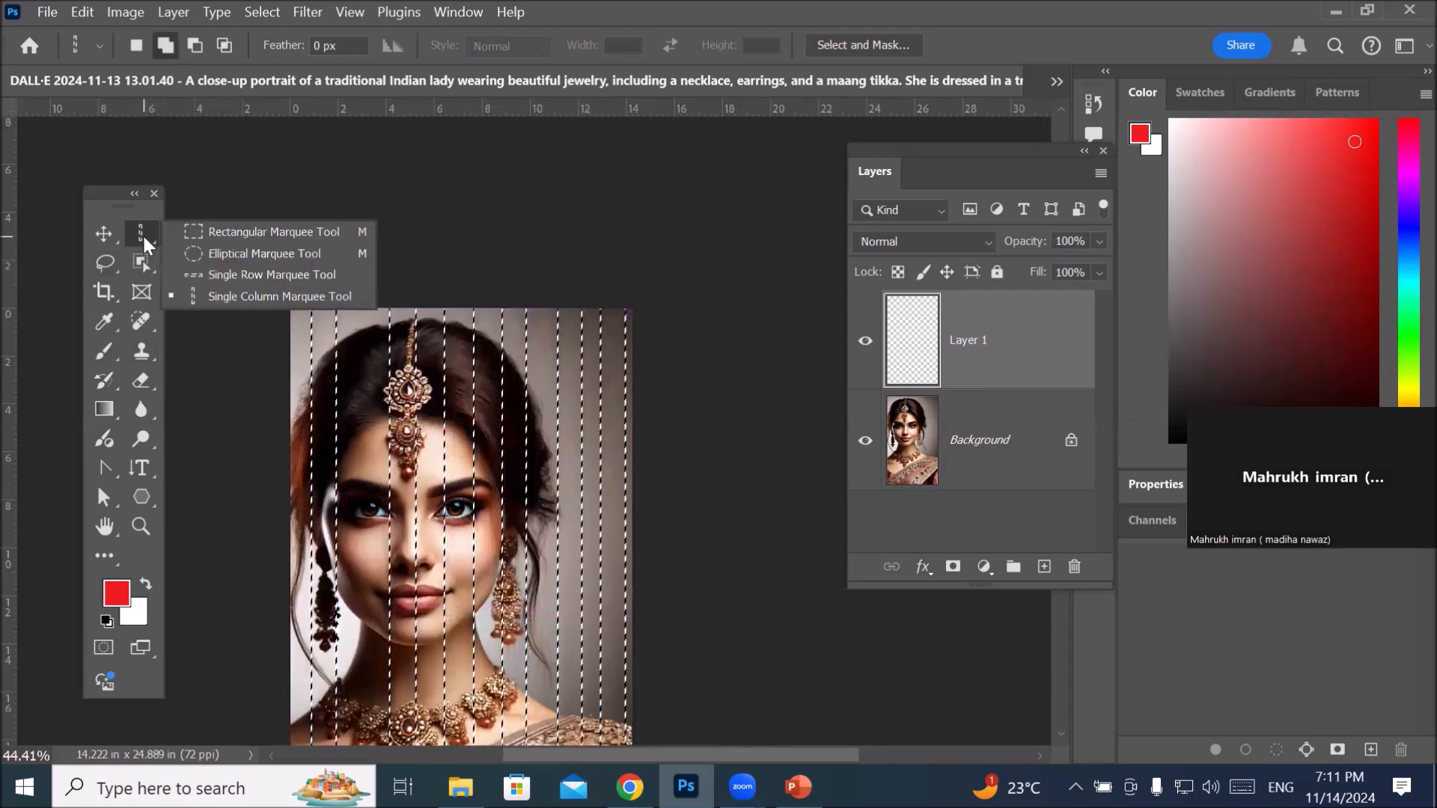
pyautogui.click(253, 275)
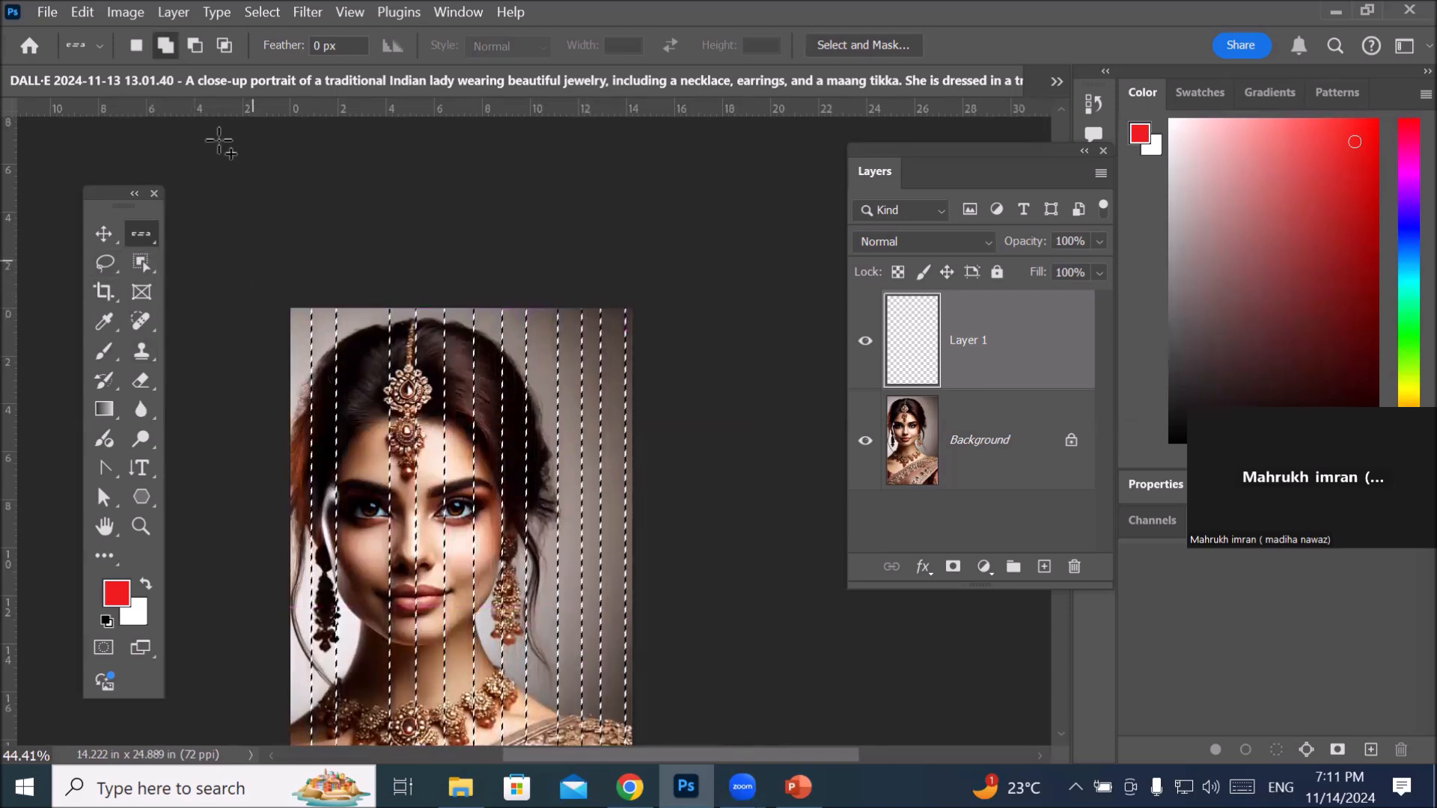
pyautogui.click(157, 43)
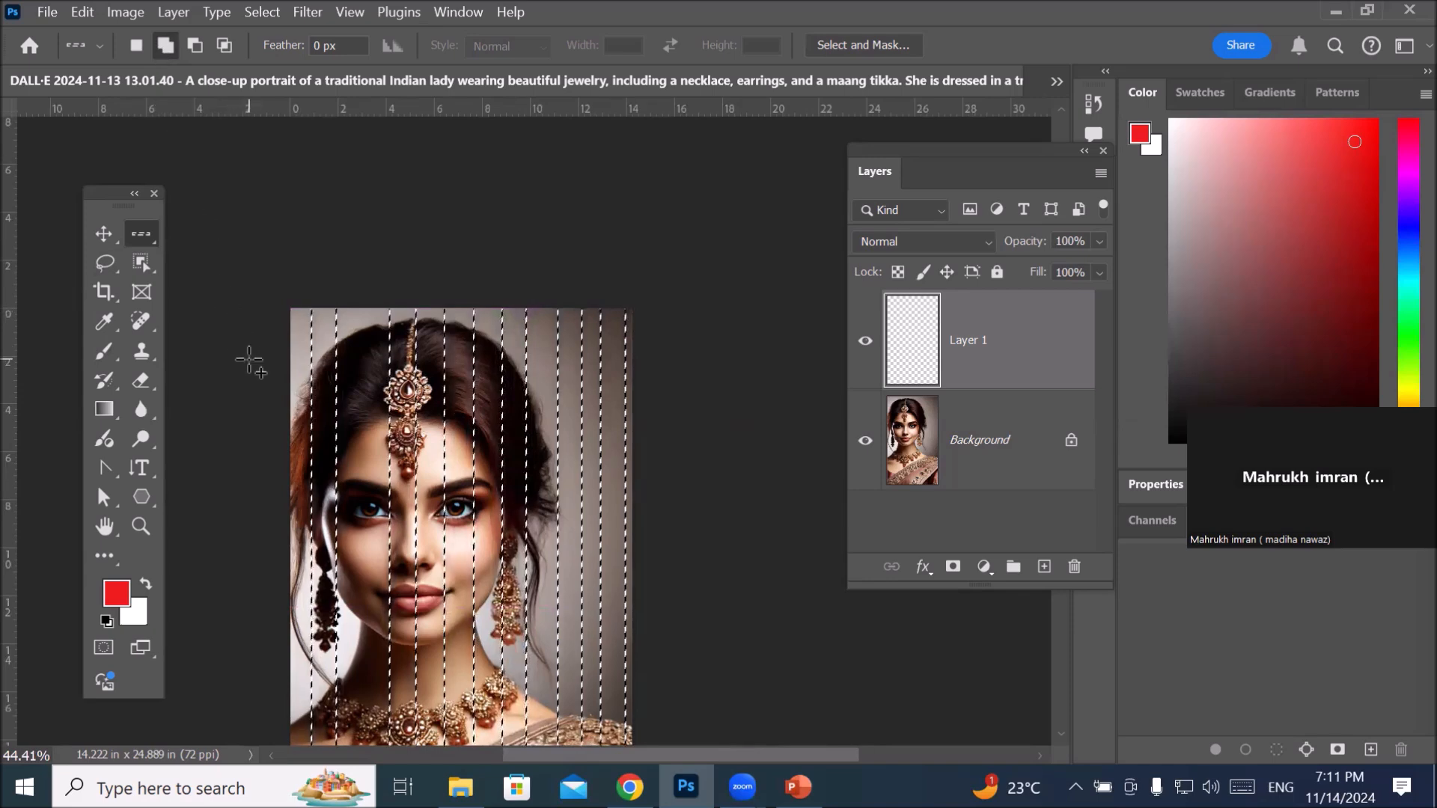
pyautogui.click(247, 401)
pyautogui.click(247, 430)
pyautogui.click(244, 464)
pyautogui.click(245, 509)
pyautogui.click(234, 539)
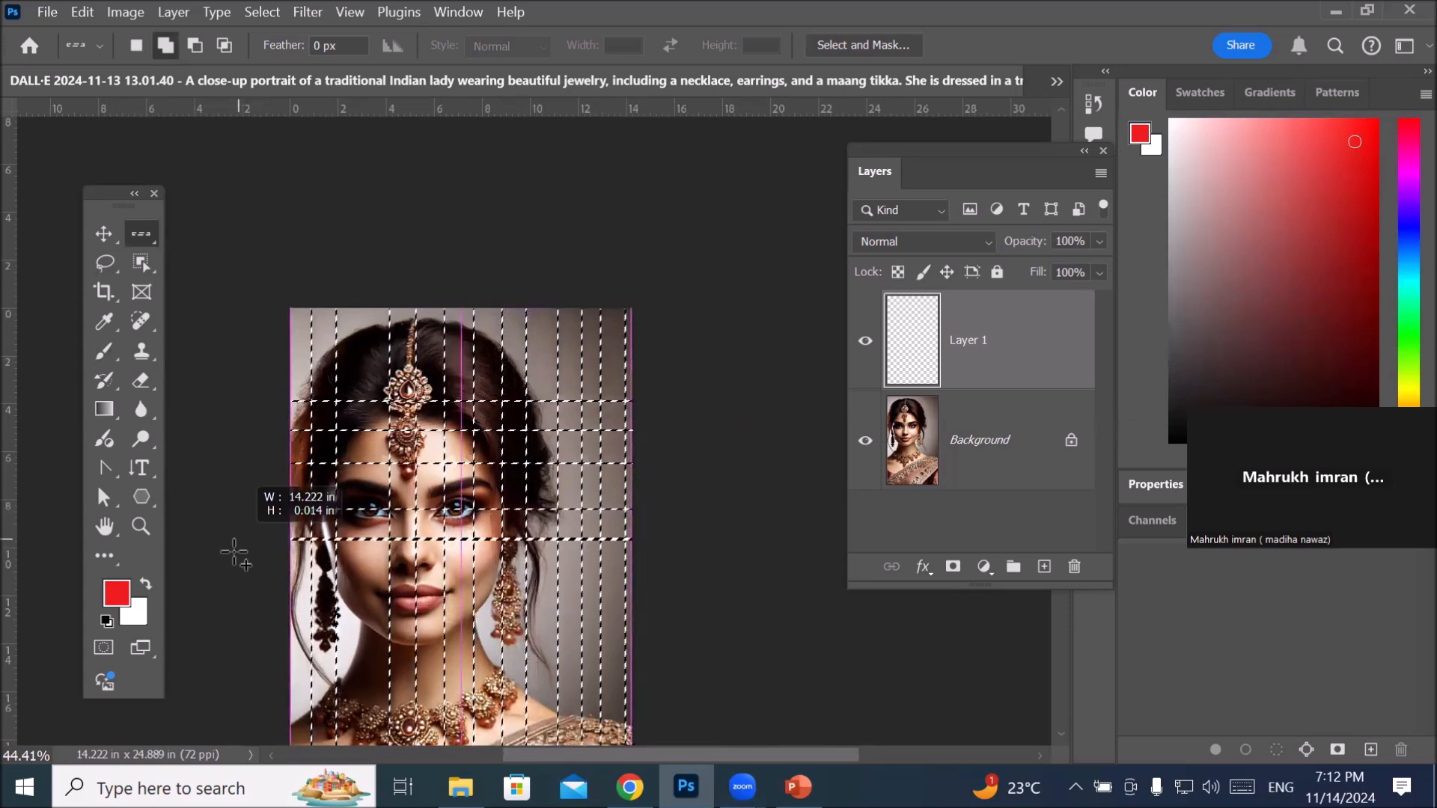
pyautogui.click(228, 604)
pyautogui.click(232, 629)
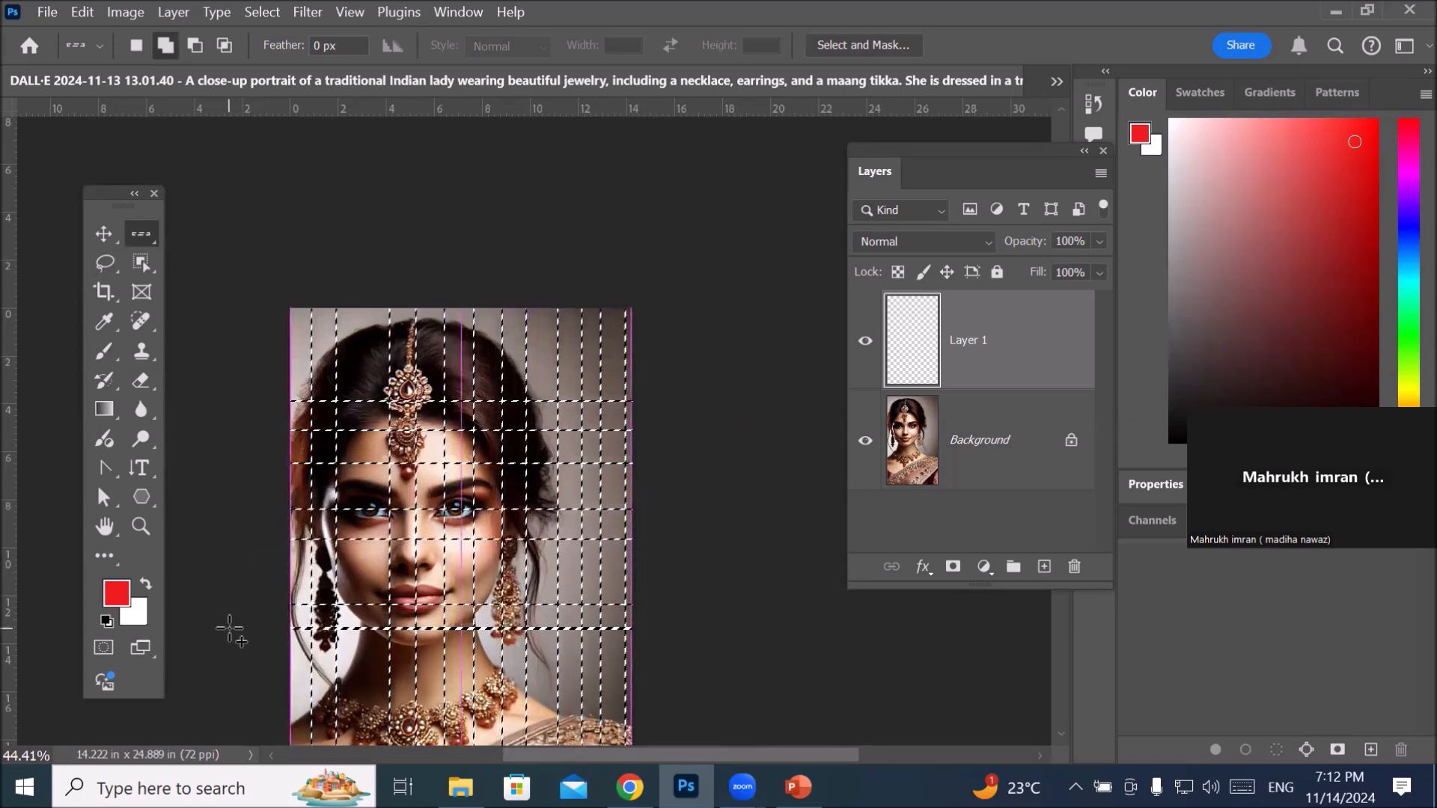
pyautogui.click(253, 673)
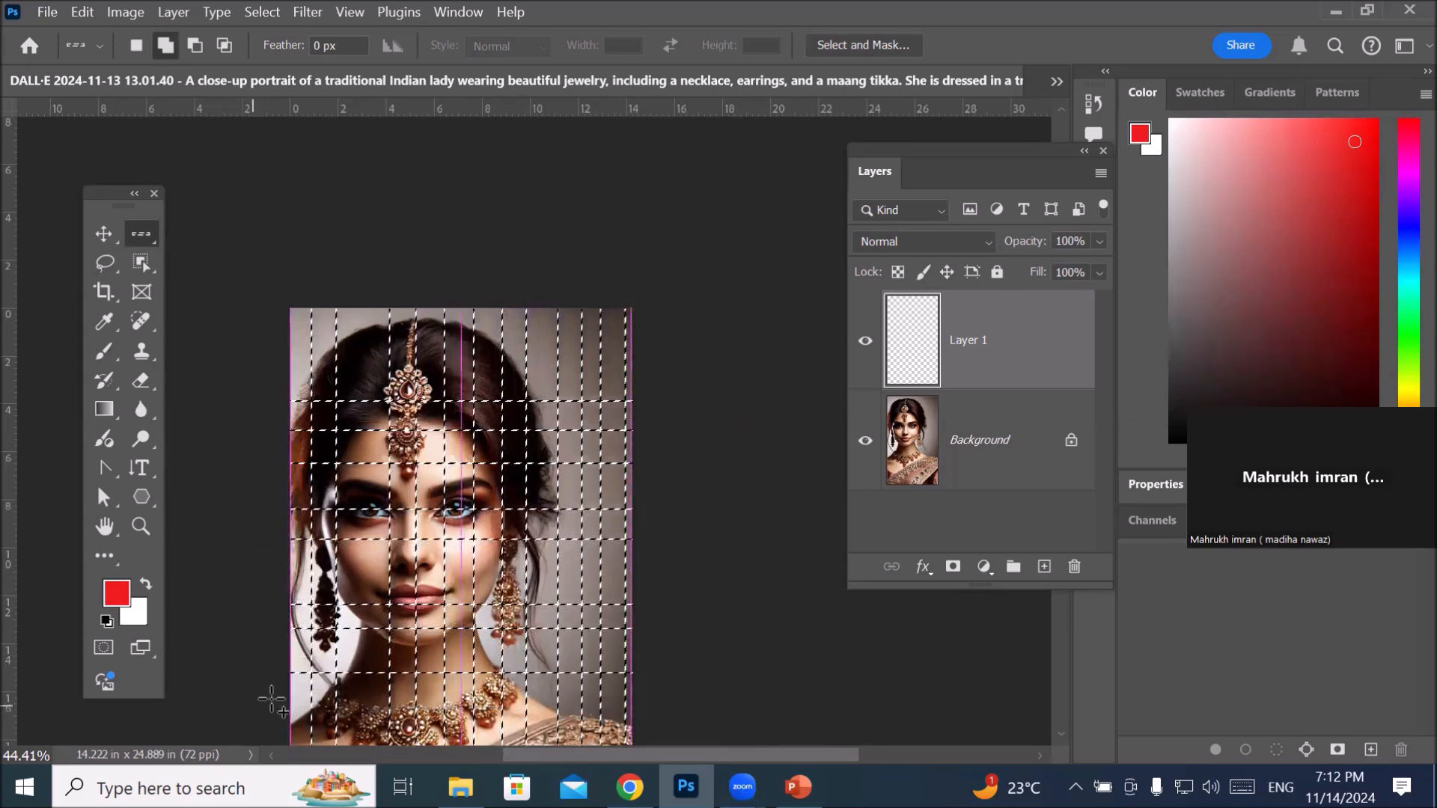
pyautogui.scroll(-2, 583, 420)
pyautogui.scroll(2, 615, 479)
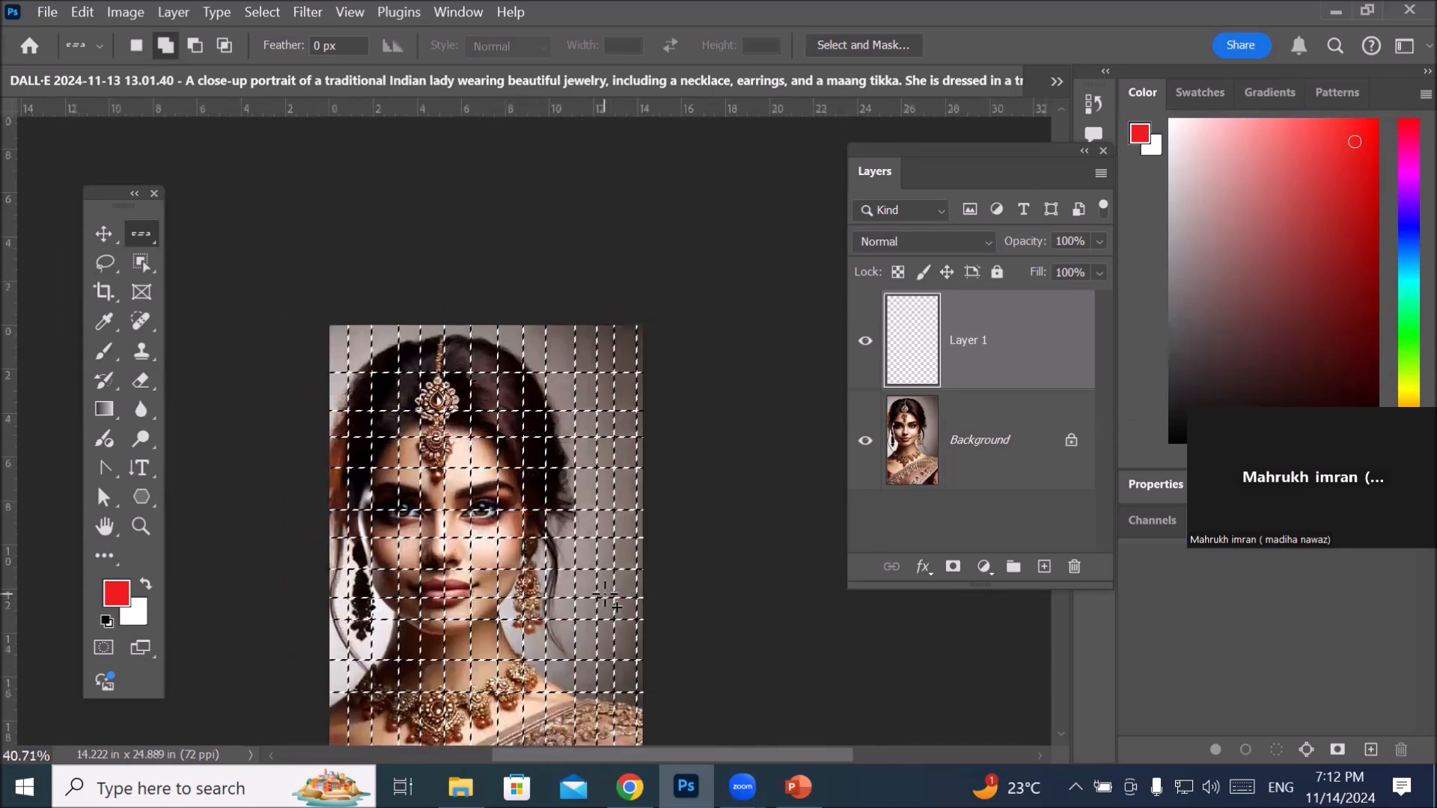
# Step: Paint the selected grid lines red on Layer 1 with the Brush Tool at size 900 and check them at pixel level
pyautogui.click(112, 351)
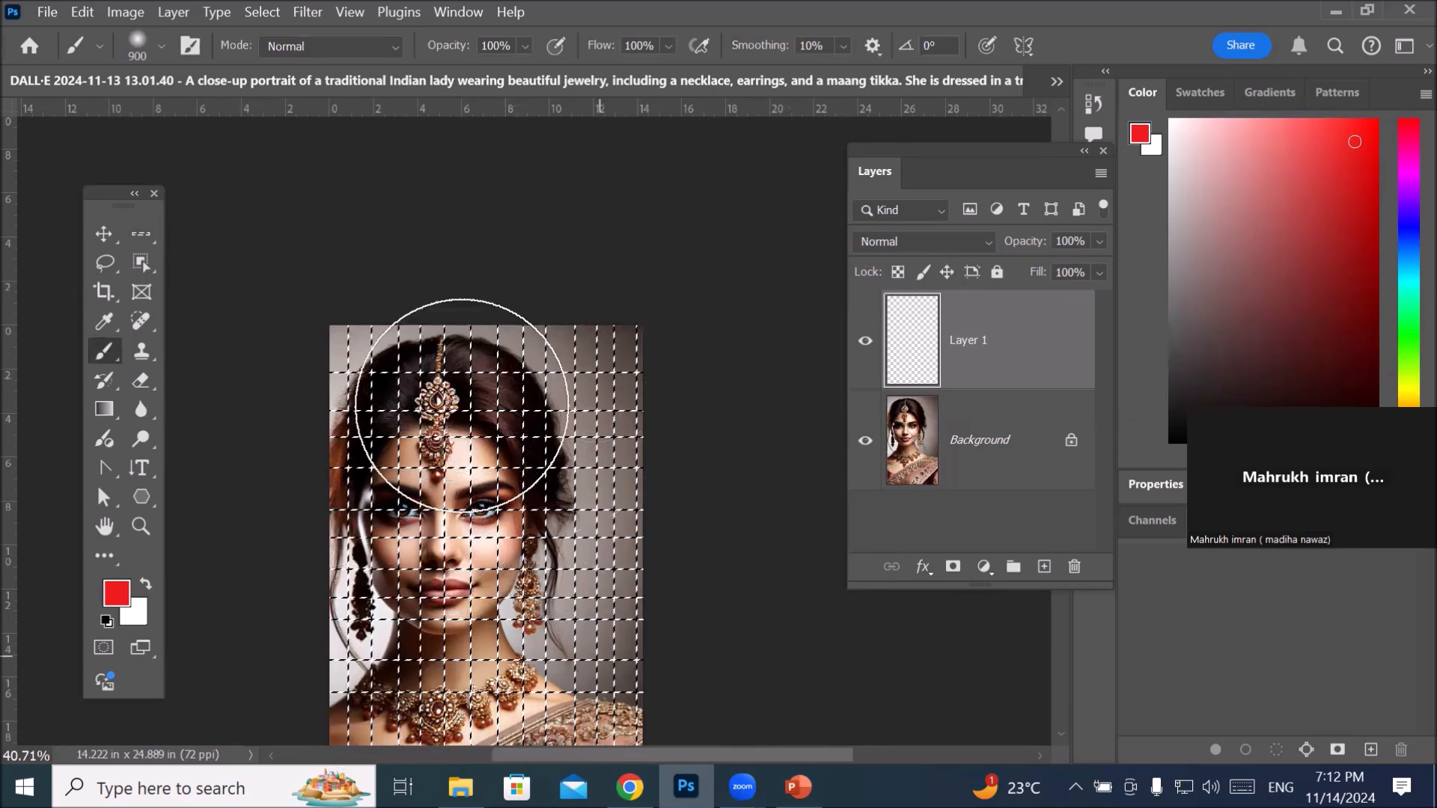
pyautogui.scroll(4, 546, 449)
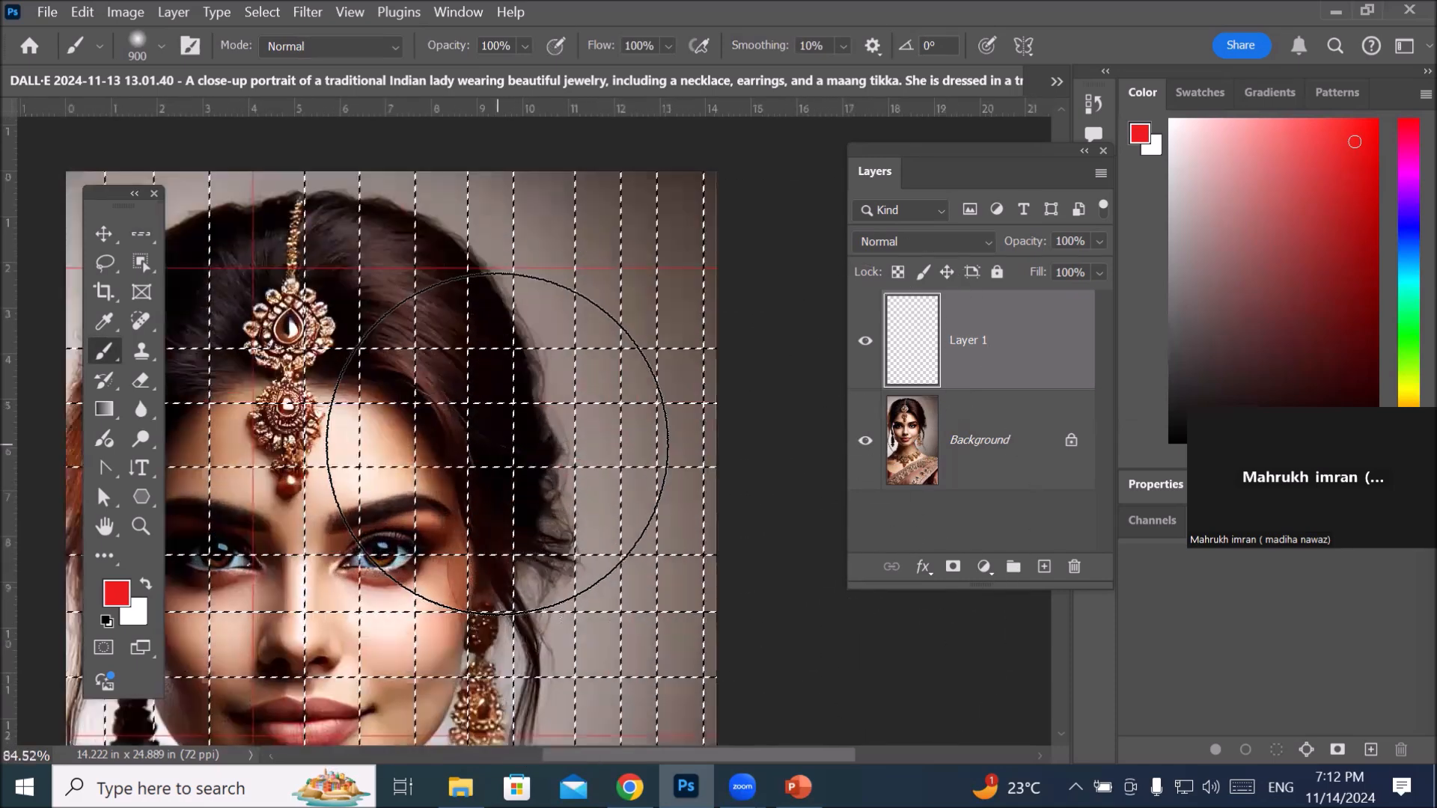
pyautogui.scroll(10, 498, 444)
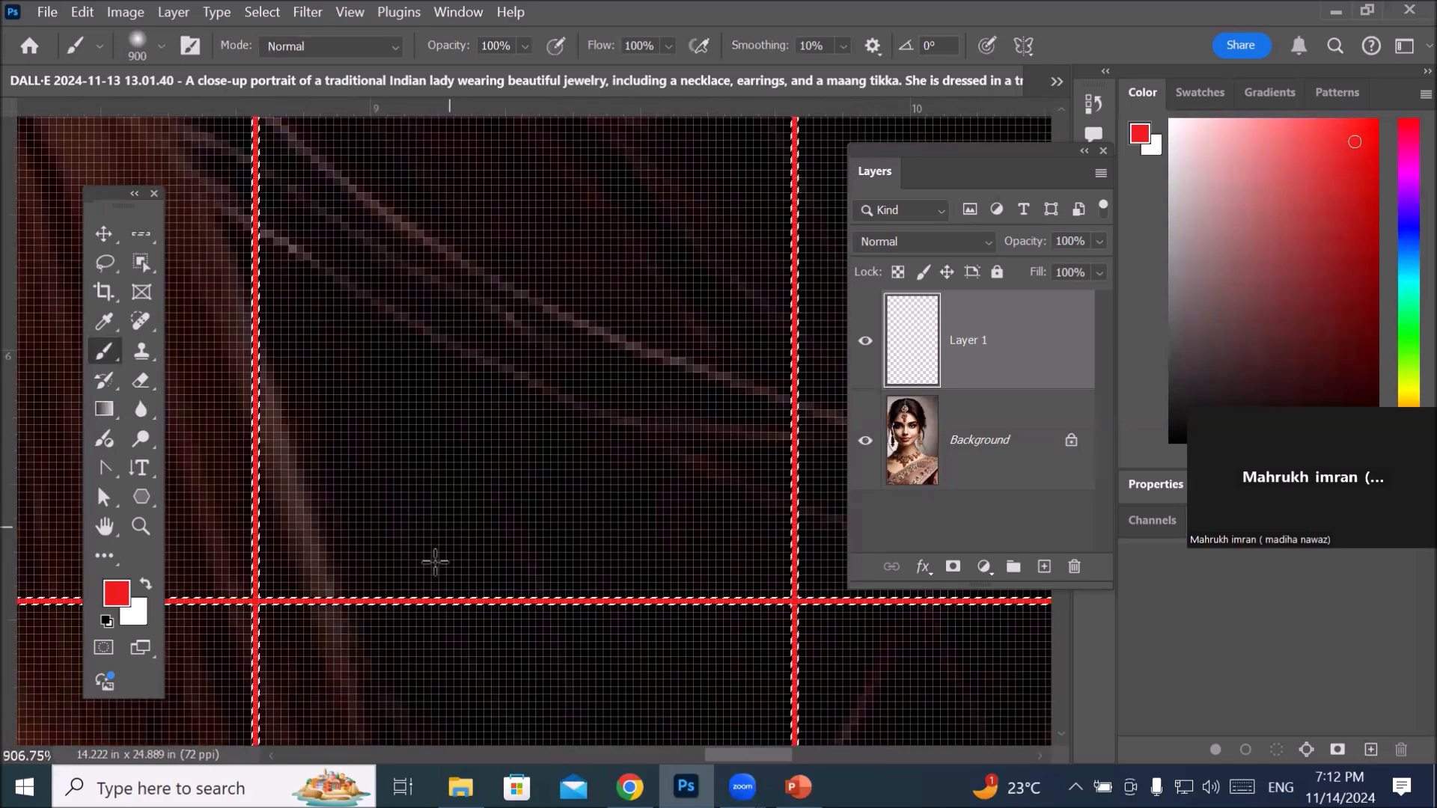
pyautogui.scroll(5, 458, 589)
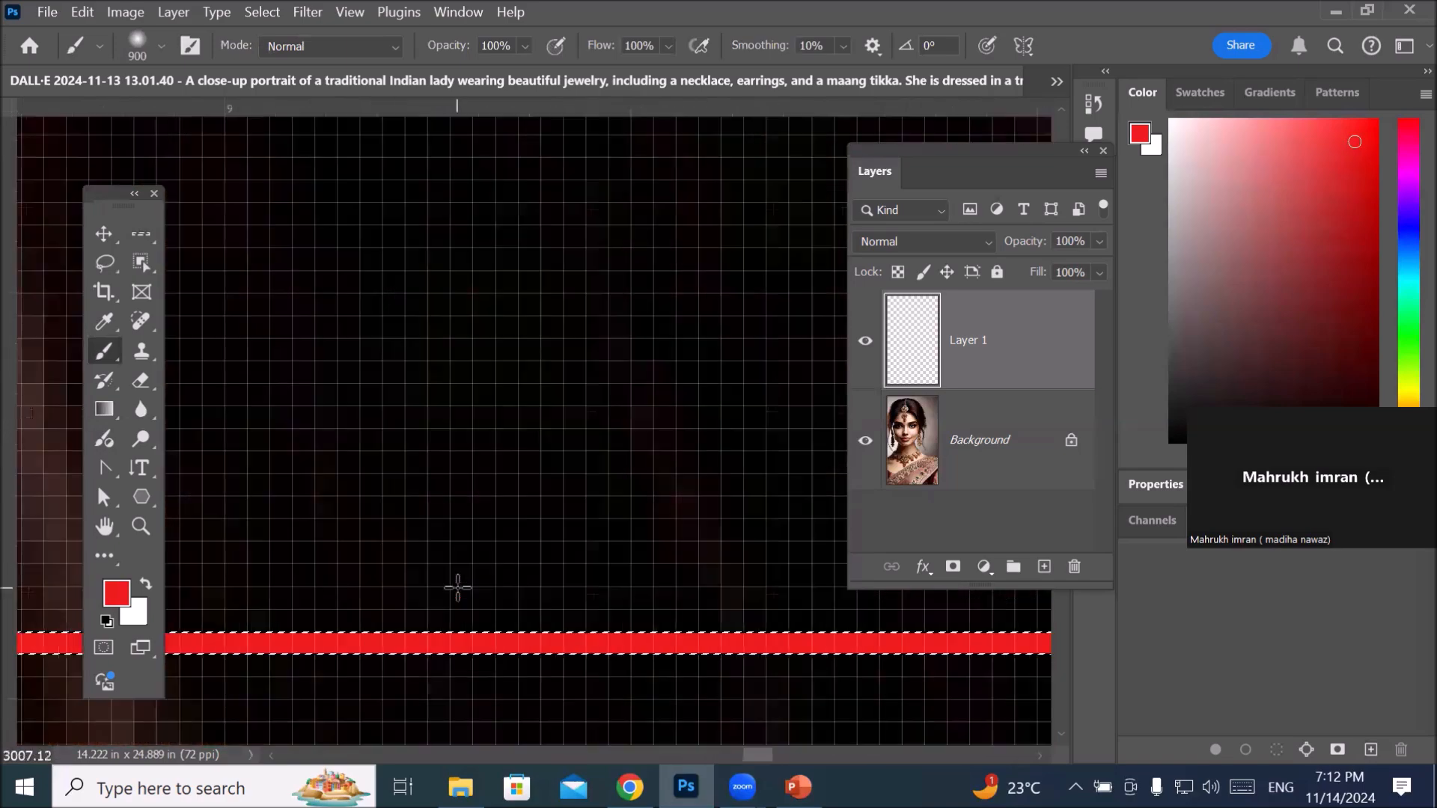
pyautogui.scroll(-3, 479, 569)
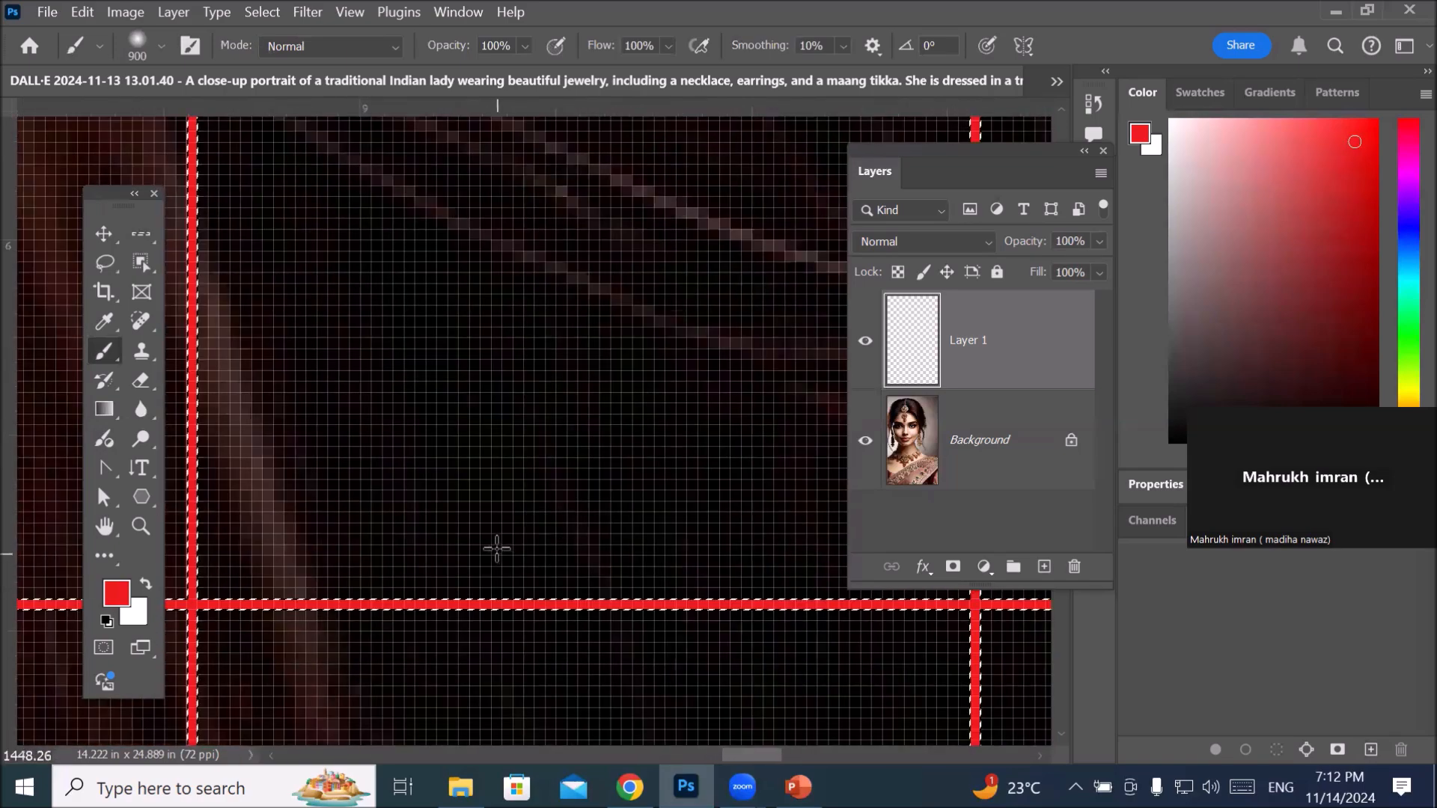
pyautogui.scroll(-15, 497, 550)
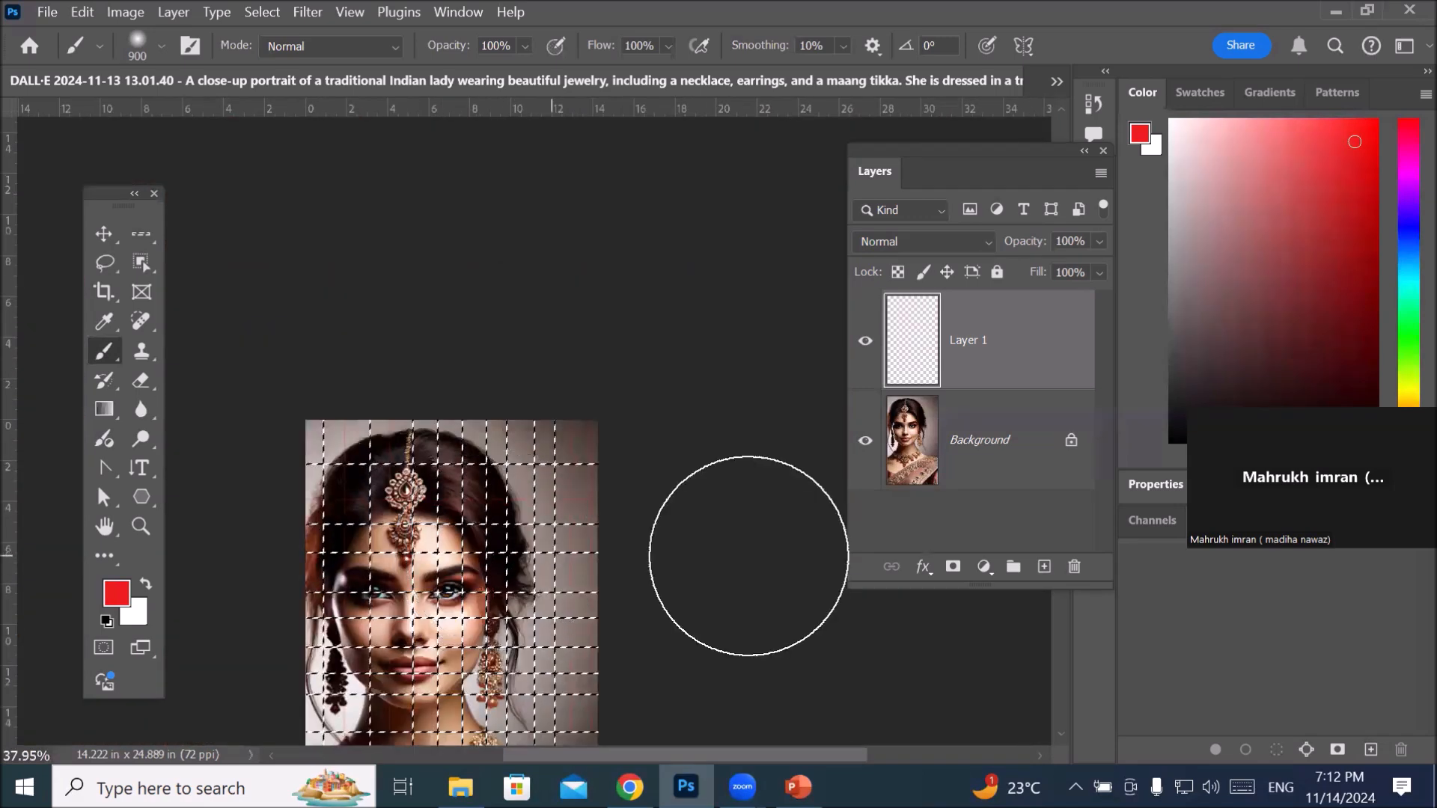
# Step: Clear the selection and examine the painted red grid lines up close
pyautogui.hotkey('ctrl', 'd')
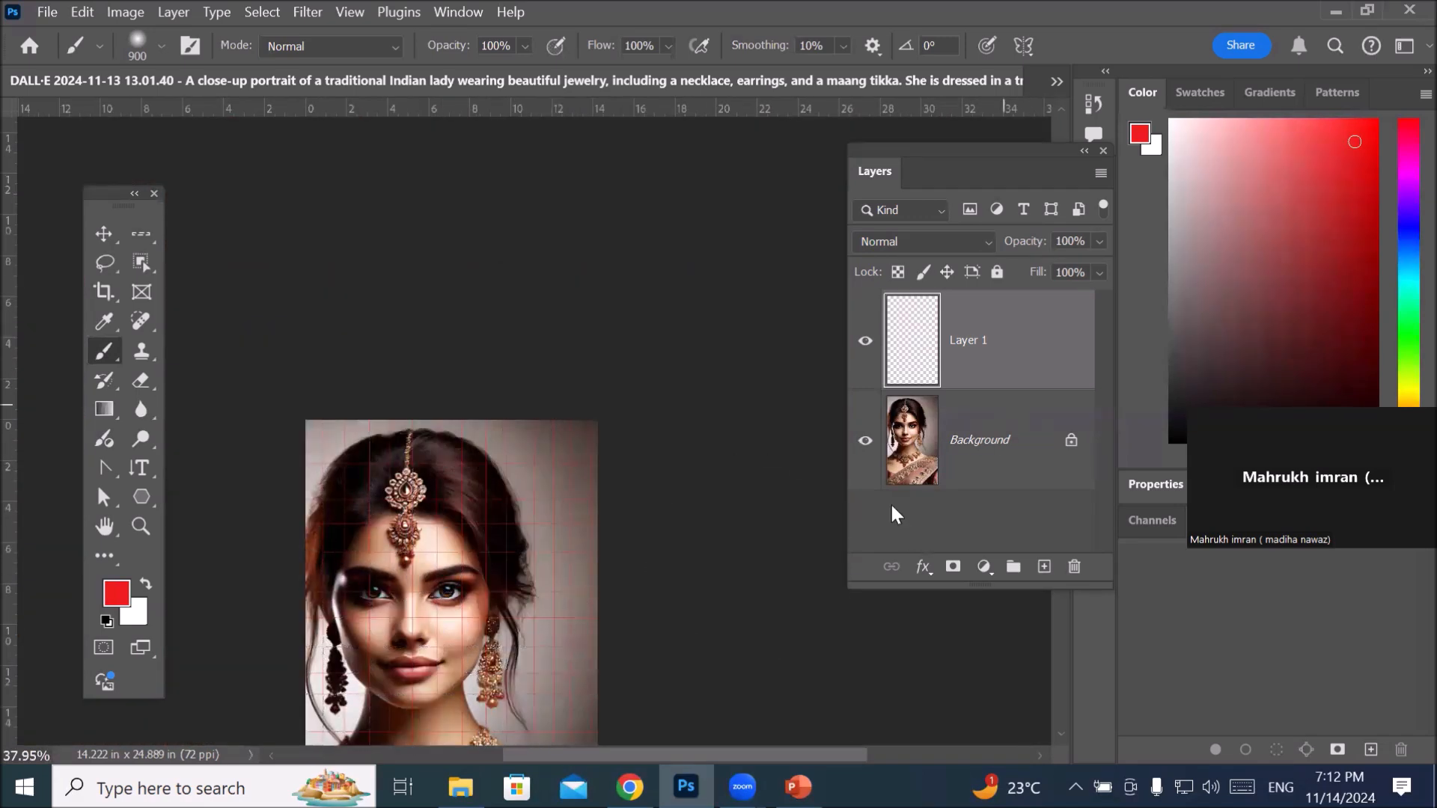
pyautogui.scroll(5, 715, 592)
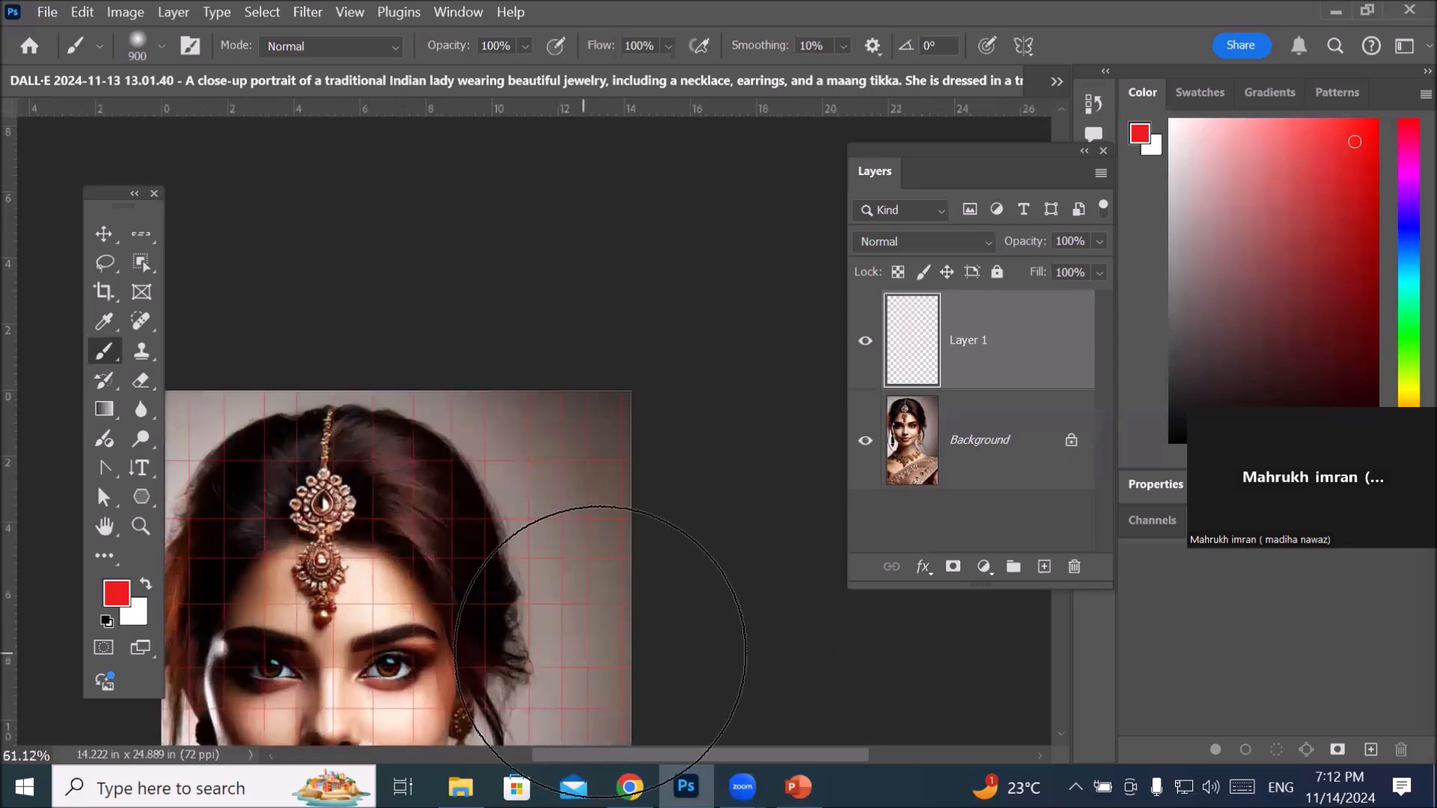
pyautogui.scroll(2, 762, 655)
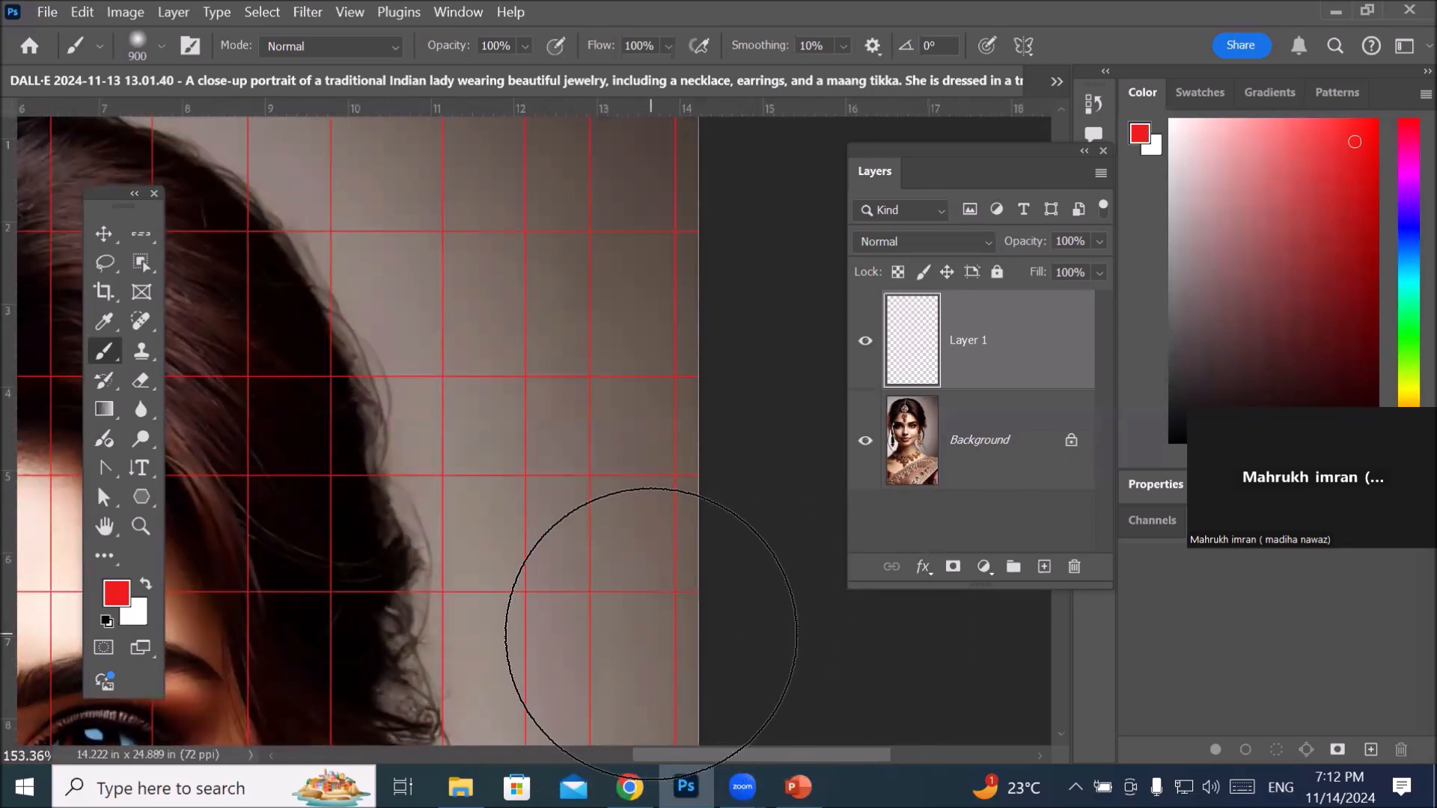
pyautogui.scroll(1, 650, 627)
pyautogui.scroll(-8, 650, 626)
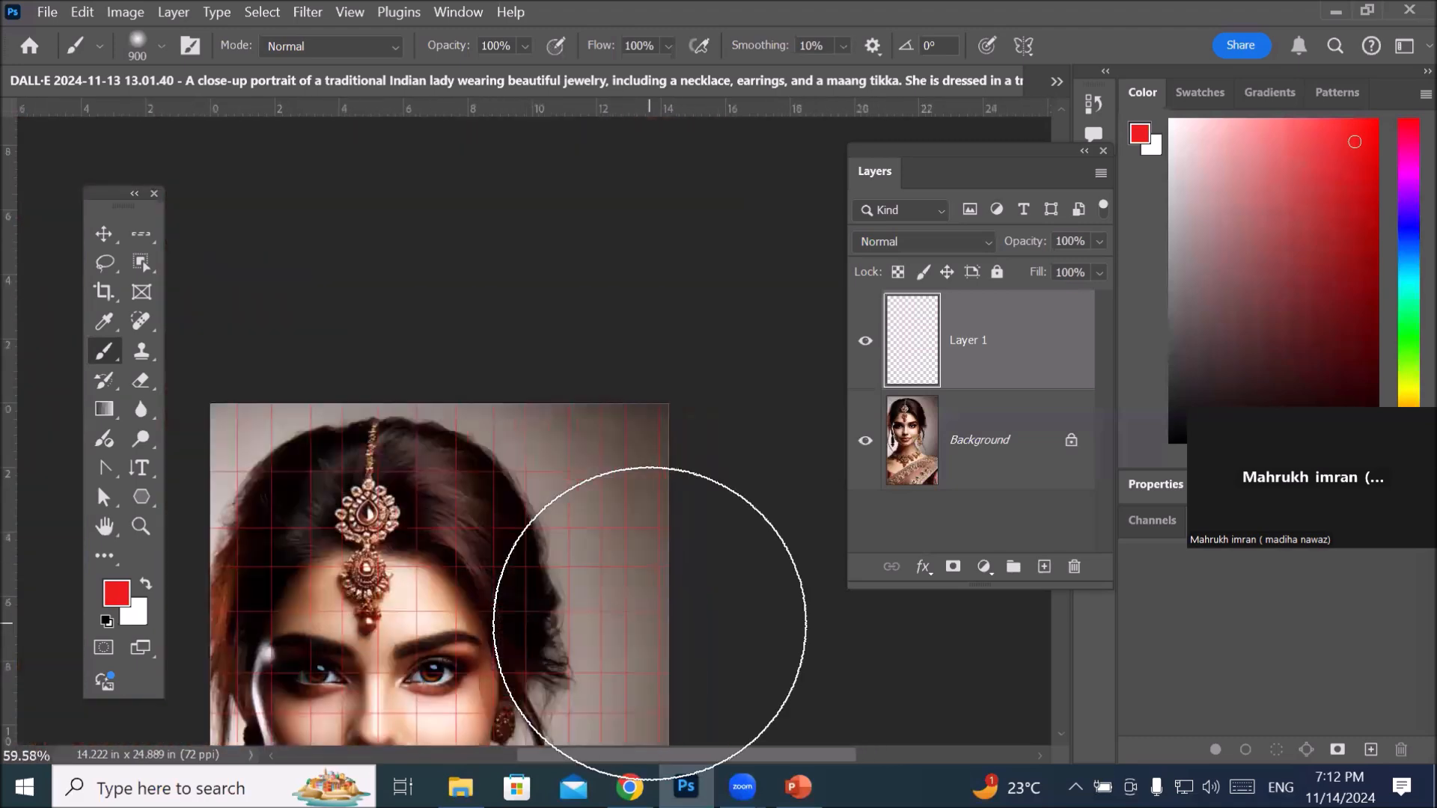
# Step: Restore the grid selection and subtract an elliptical area over the woman's face with the Elliptical Marquee Tool
pyautogui.moveTo(626, 612)
pyautogui.mouseDown()
pyautogui.moveTo(581, 347)
pyautogui.moveTo(622, 364)
pyautogui.mouseUp()
pyautogui.hotkey('ctrl', 'z')
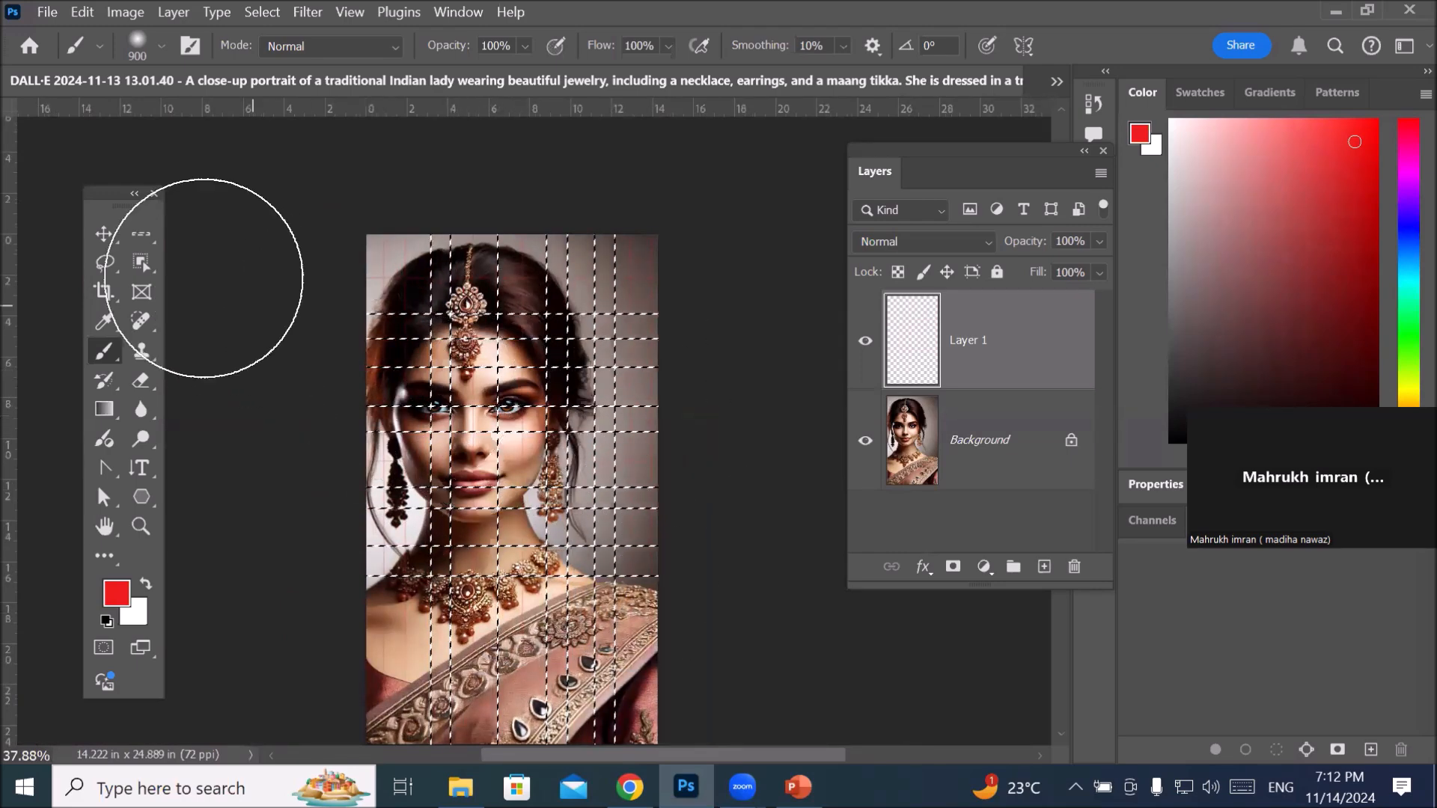
pyautogui.click(139, 236)
pyautogui.rightClick(136, 229)
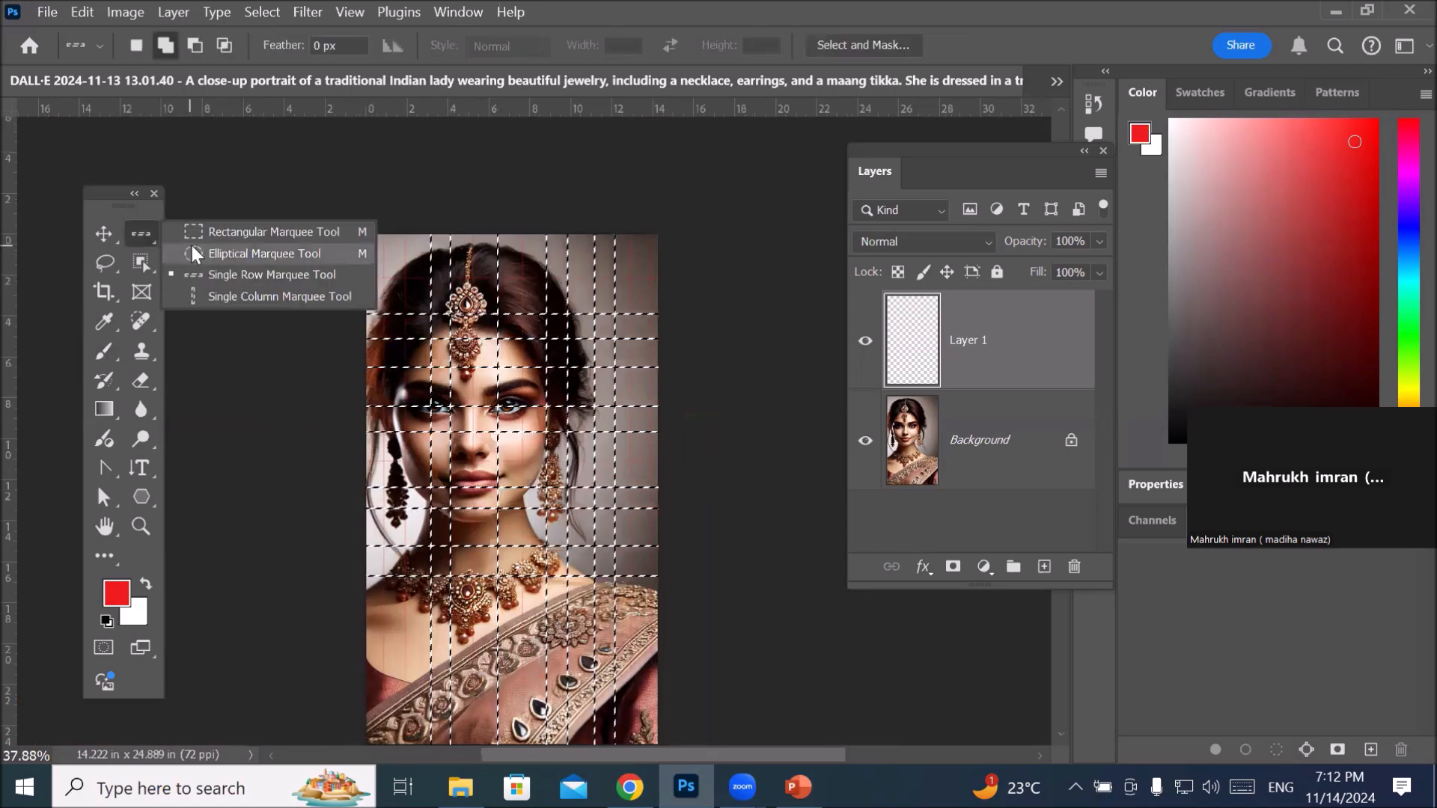
pyautogui.click(214, 252)
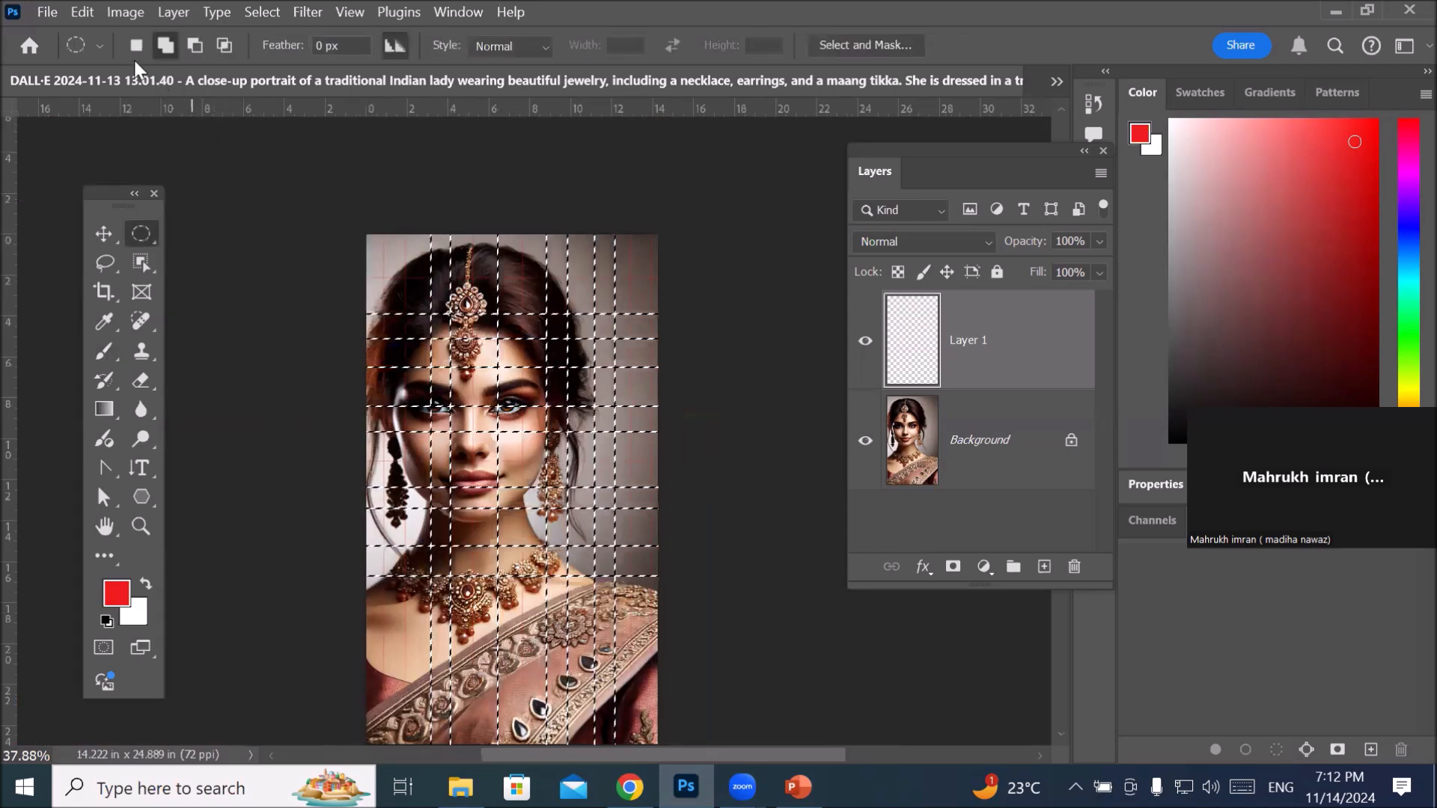
pyautogui.click(190, 44)
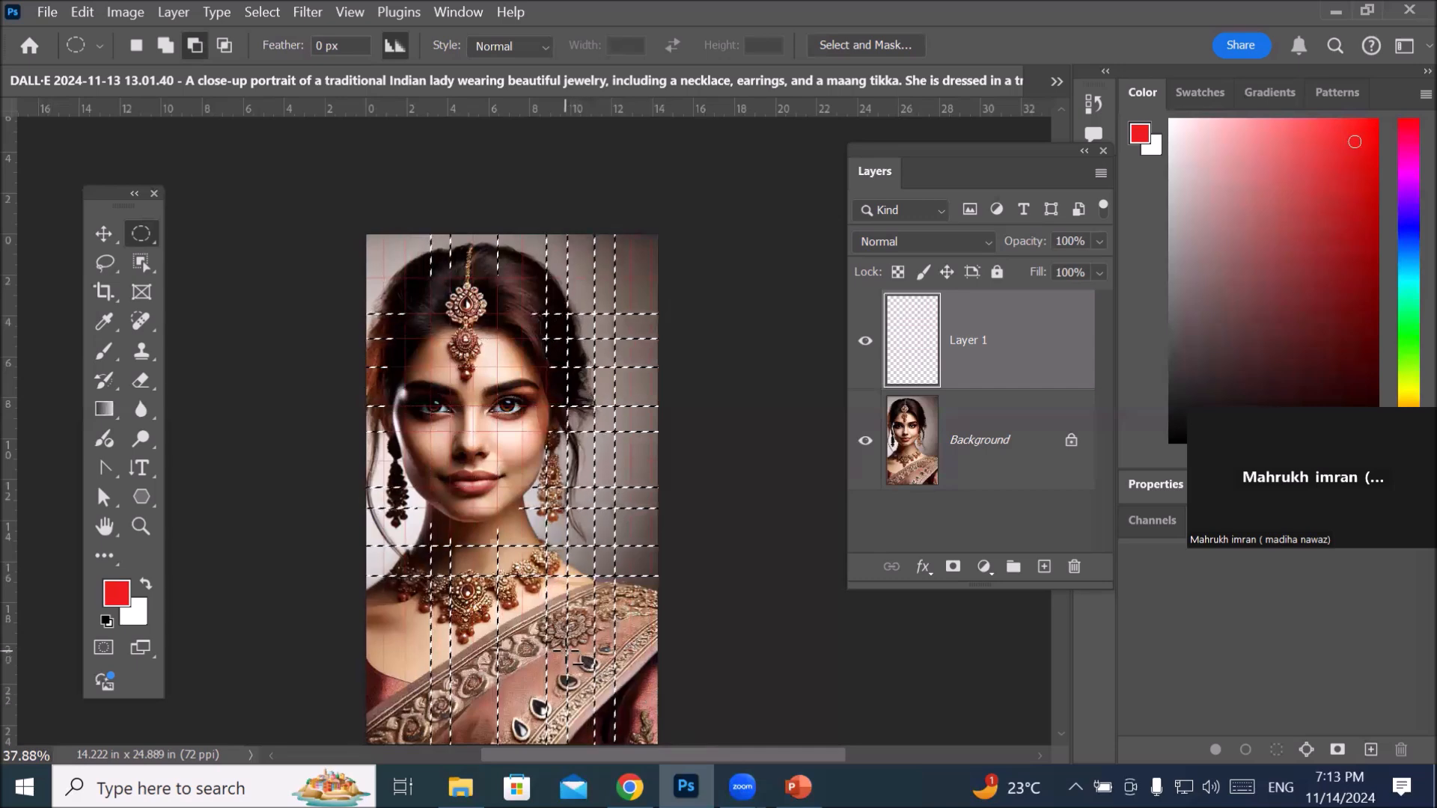
# Step: Undo the elliptical subtraction and the red painting, and subtract an elliptical area over the woman's face from the grid selection again
pyautogui.scroll(5, 471, 558)
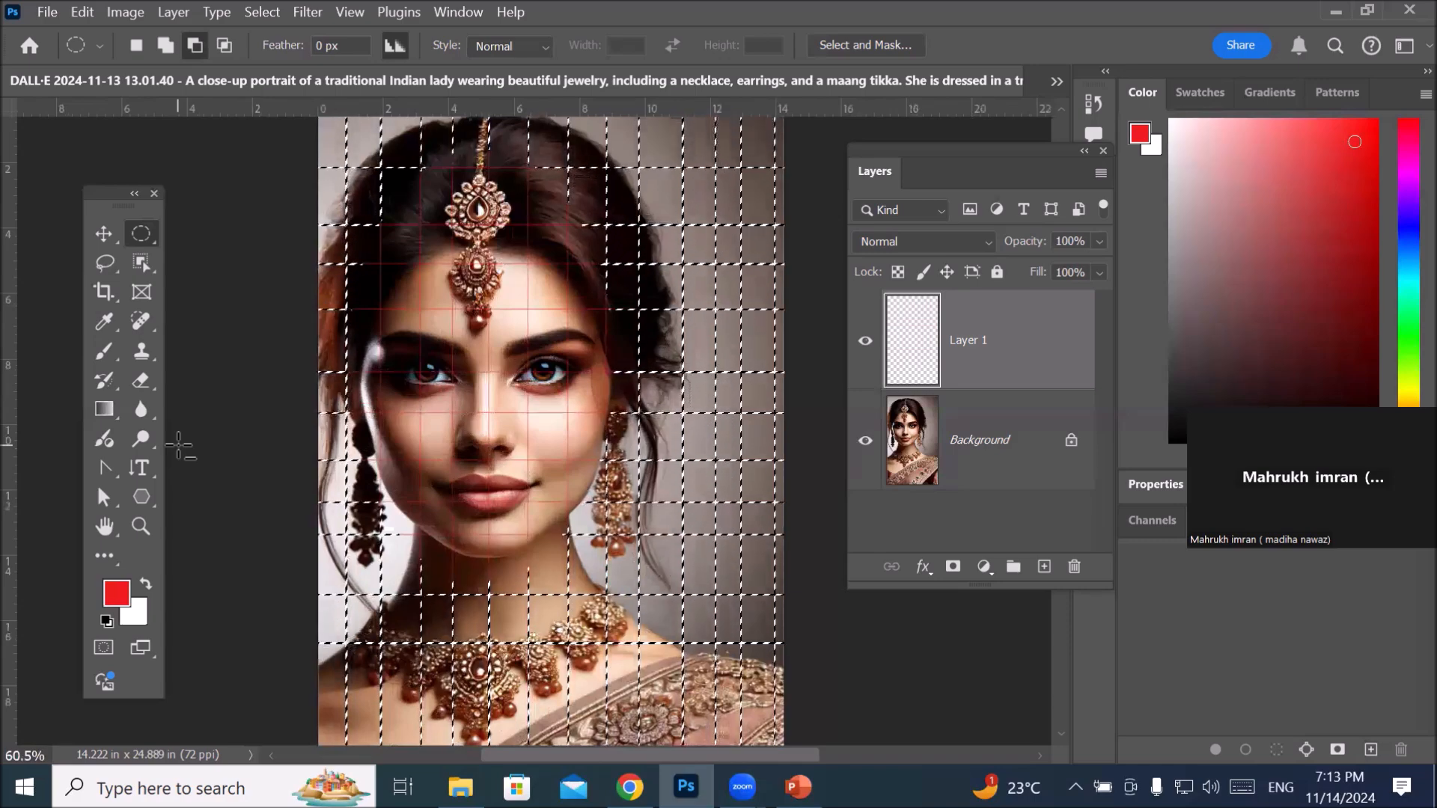
pyautogui.hotkey('ctrl', 'z')
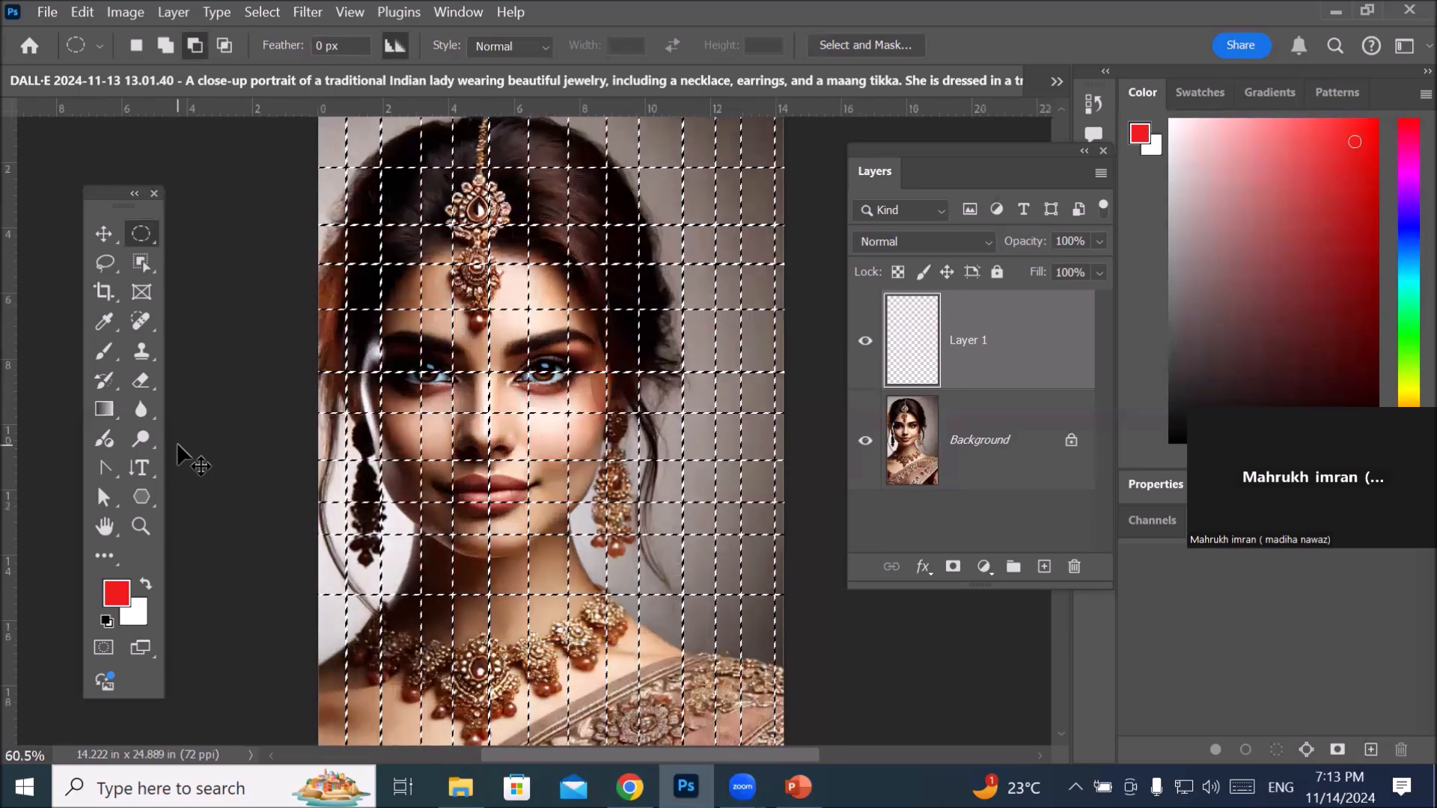
pyautogui.scroll(8, 674, 434)
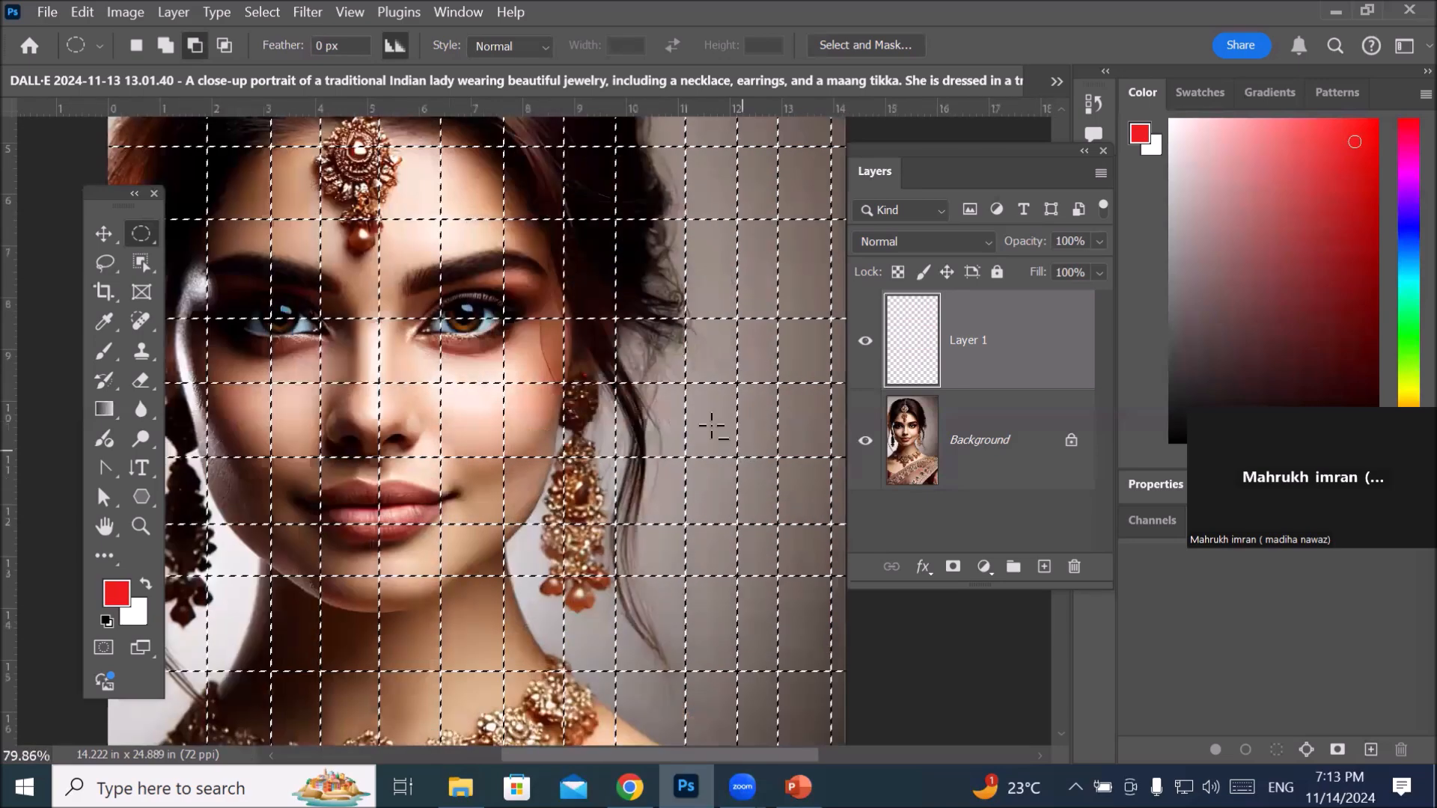
pyautogui.scroll(5, 633, 488)
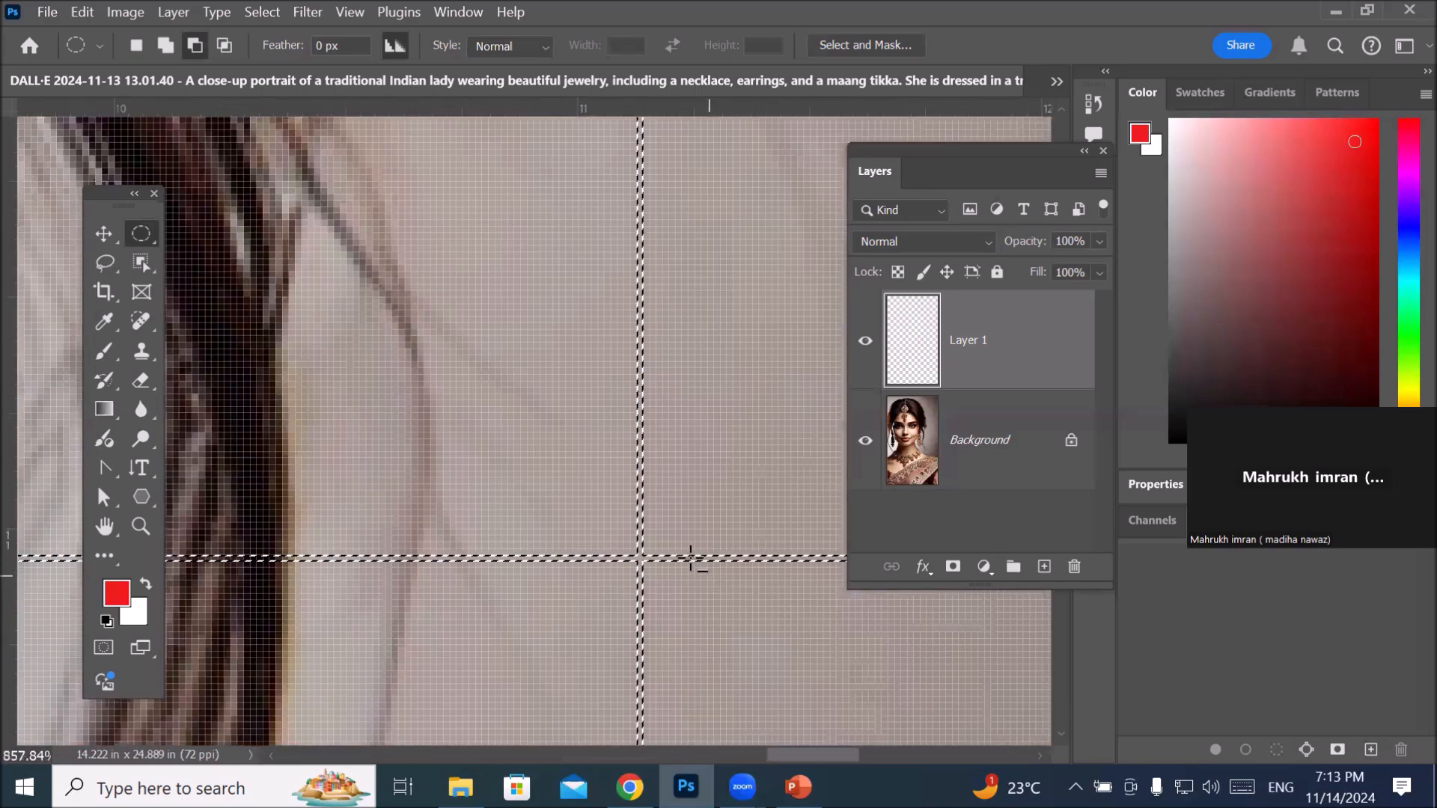
pyautogui.scroll(-15, 641, 515)
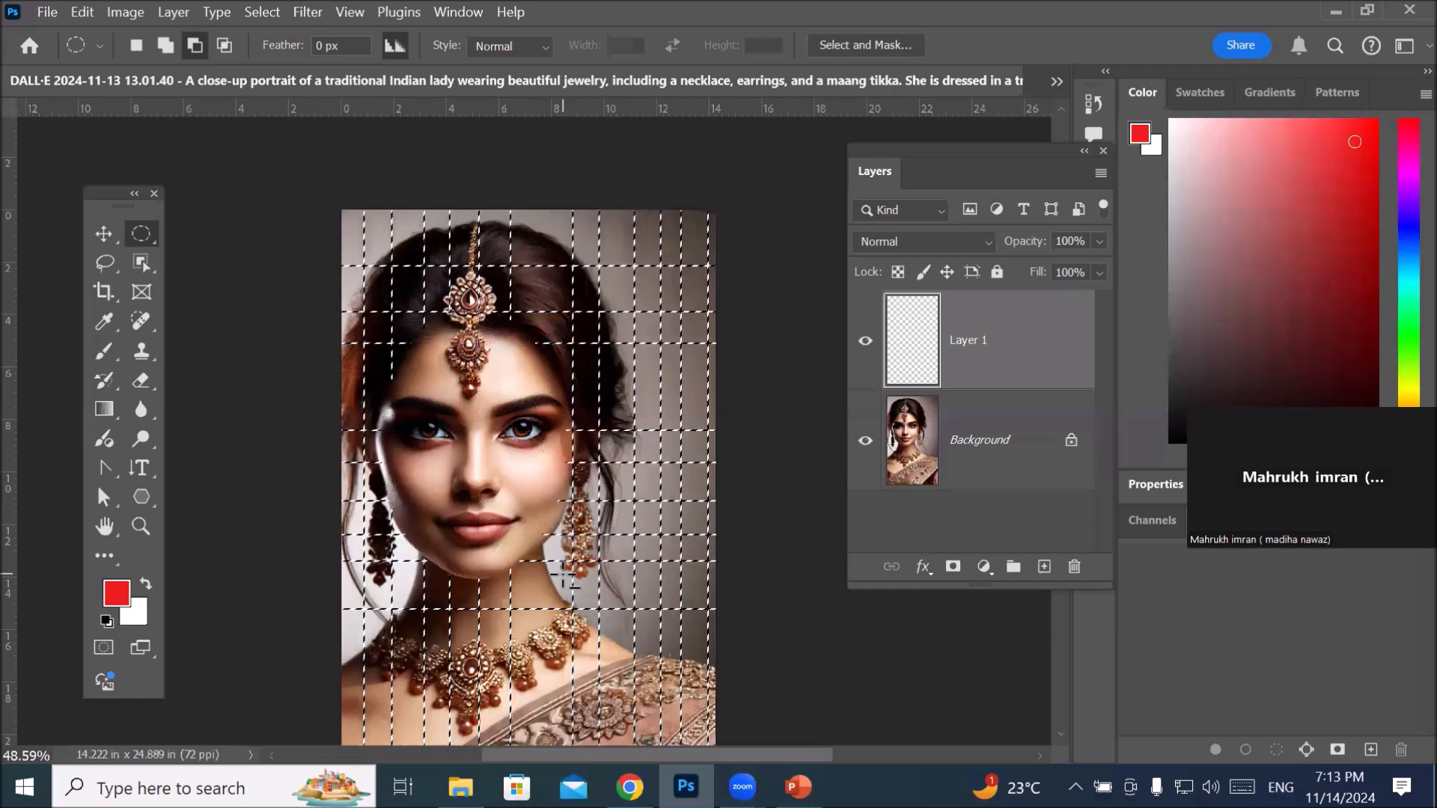
pyautogui.scroll(-3, 566, 576)
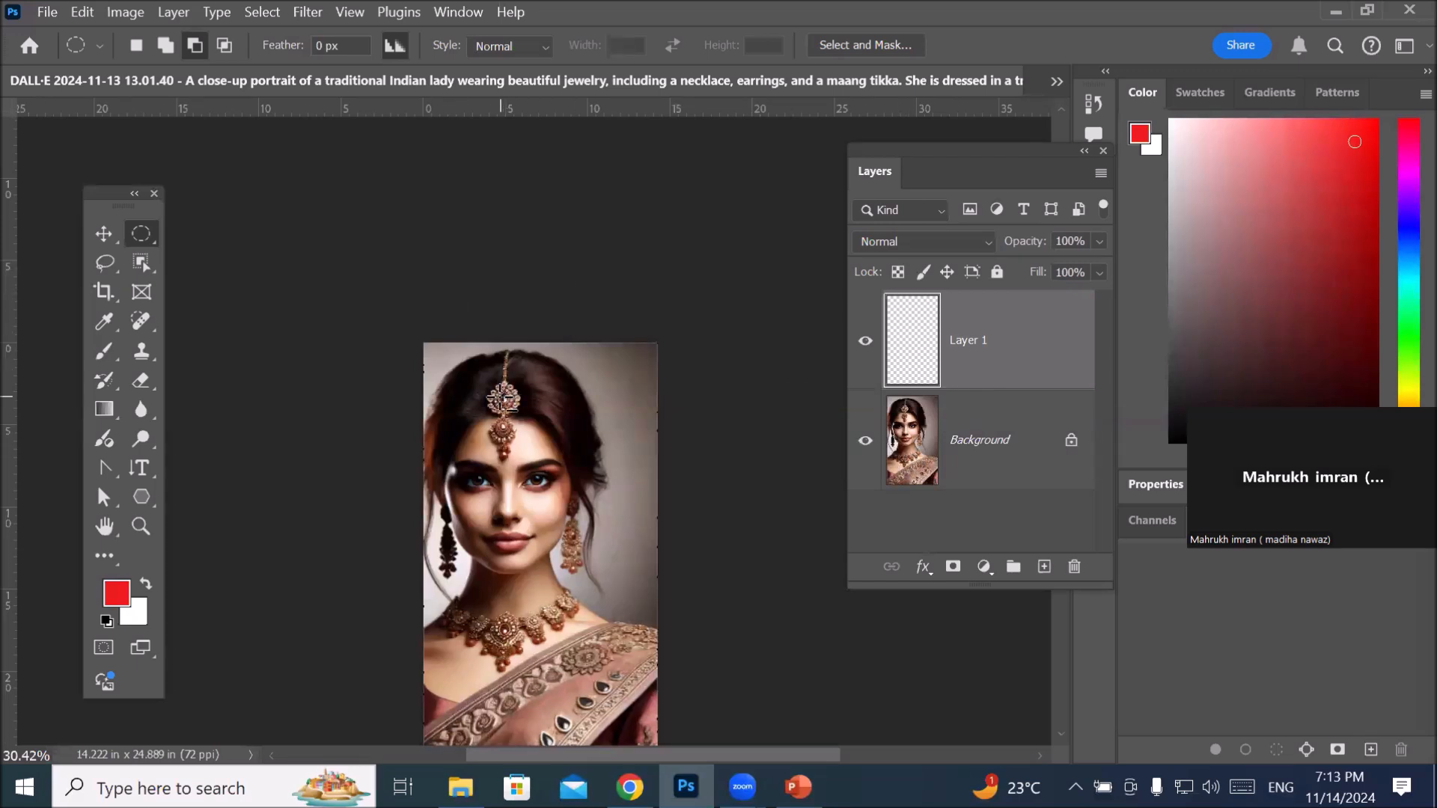
# Step: Paint the remaining grid selection lines red on Layer 1 with the Brush Tool at size 900 and clear the selection
pyautogui.click(105, 356)
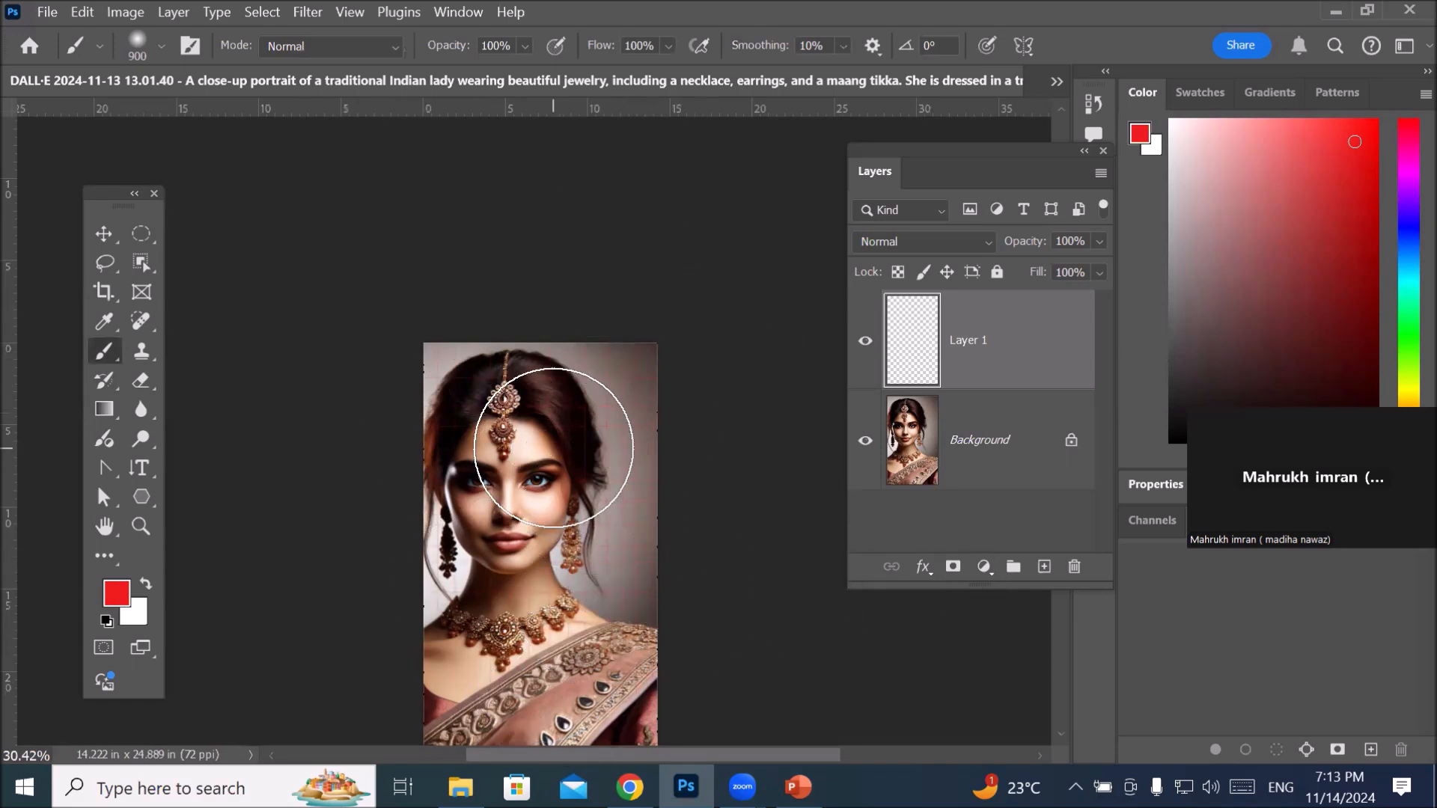
pyautogui.scroll(2, 485, 430)
pyautogui.scroll(10, 485, 431)
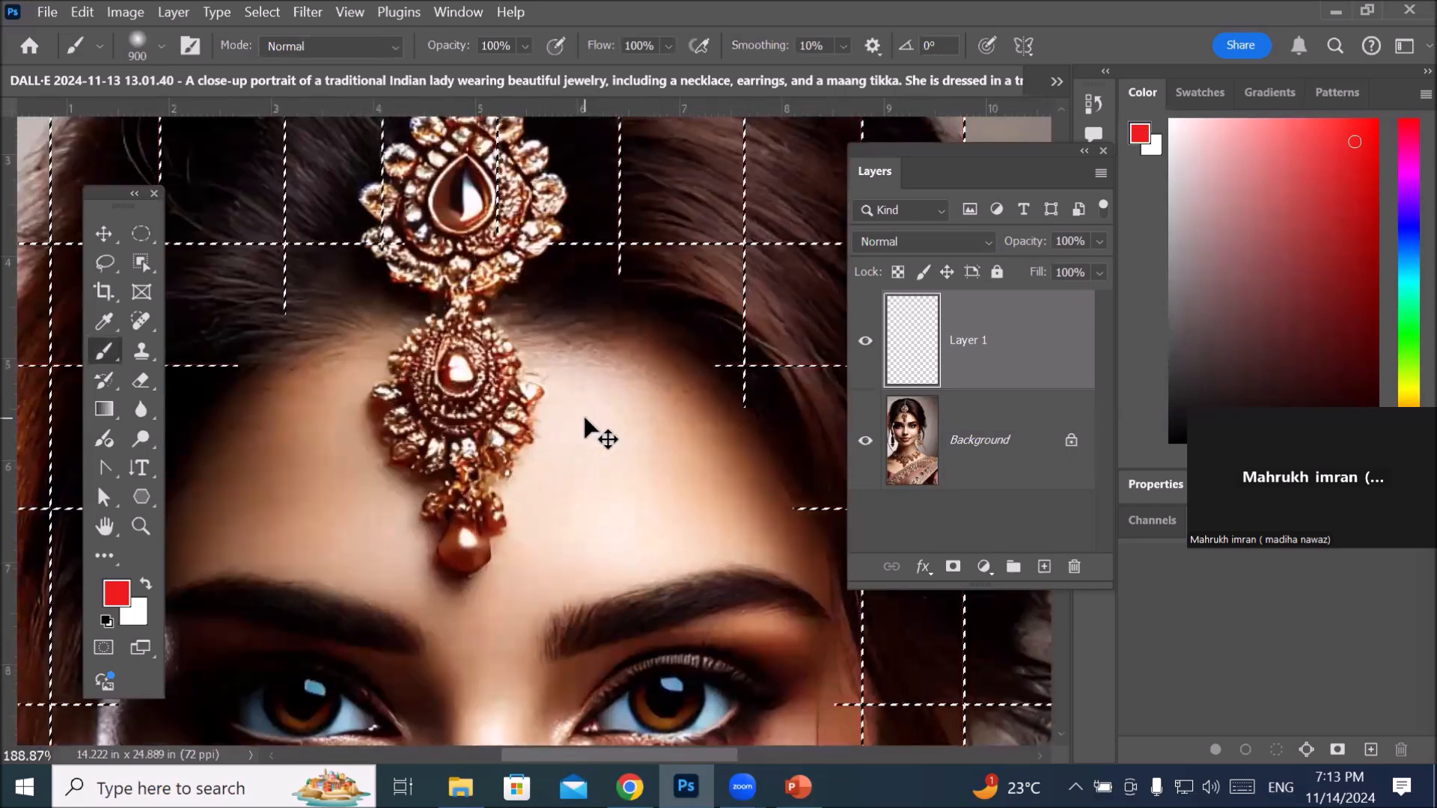
pyautogui.scroll(-5, 580, 419)
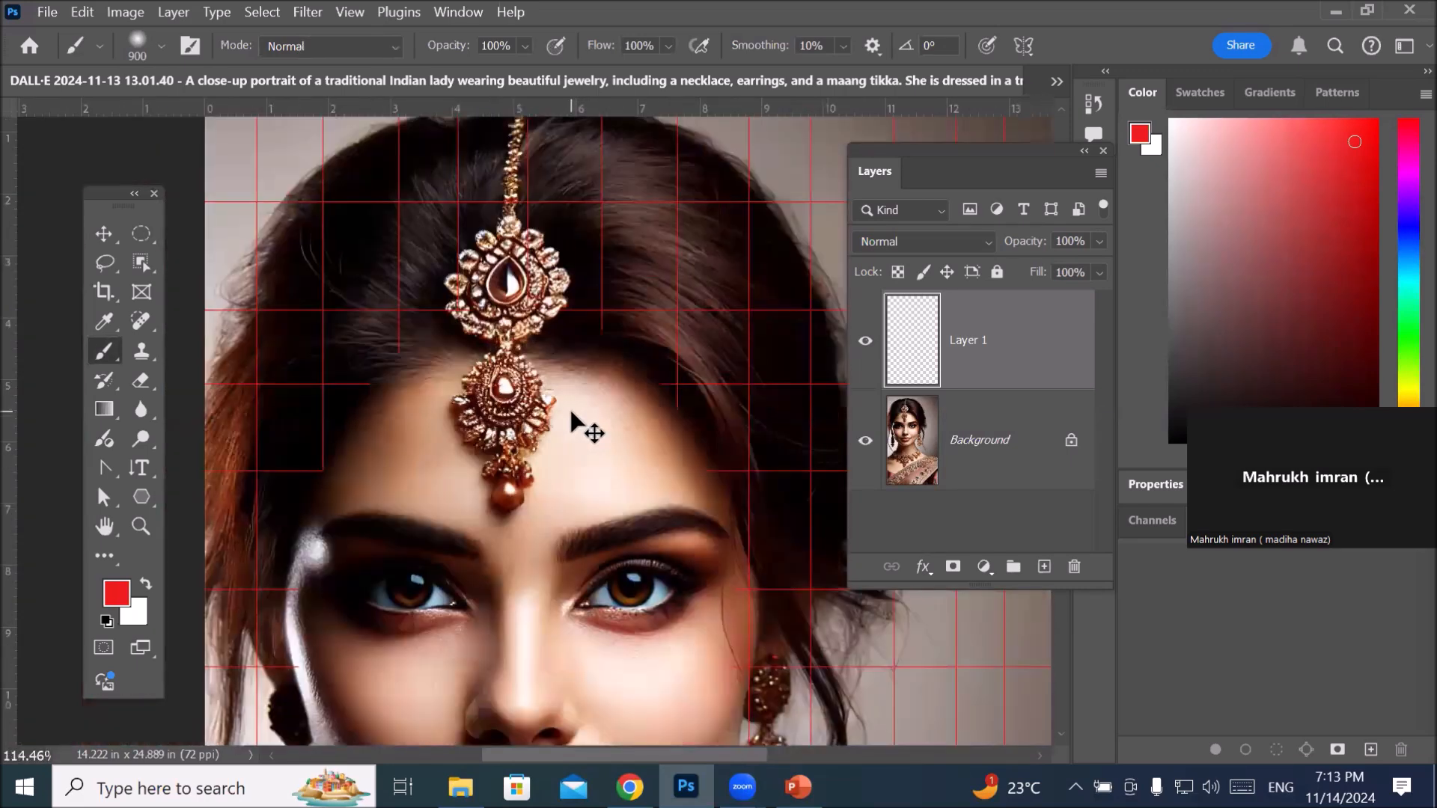
pyautogui.scroll(5, 751, 462)
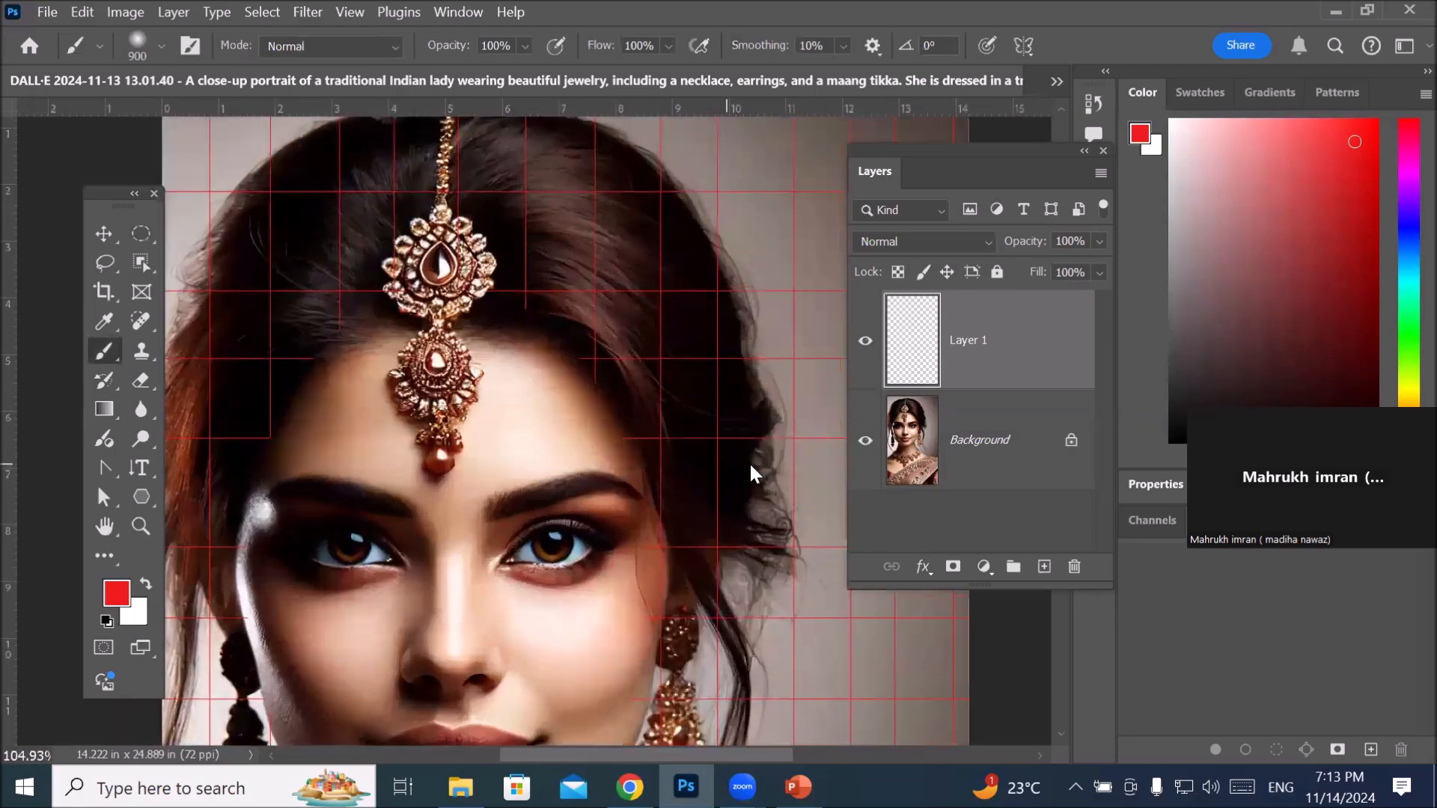
pyautogui.scroll(1, 753, 461)
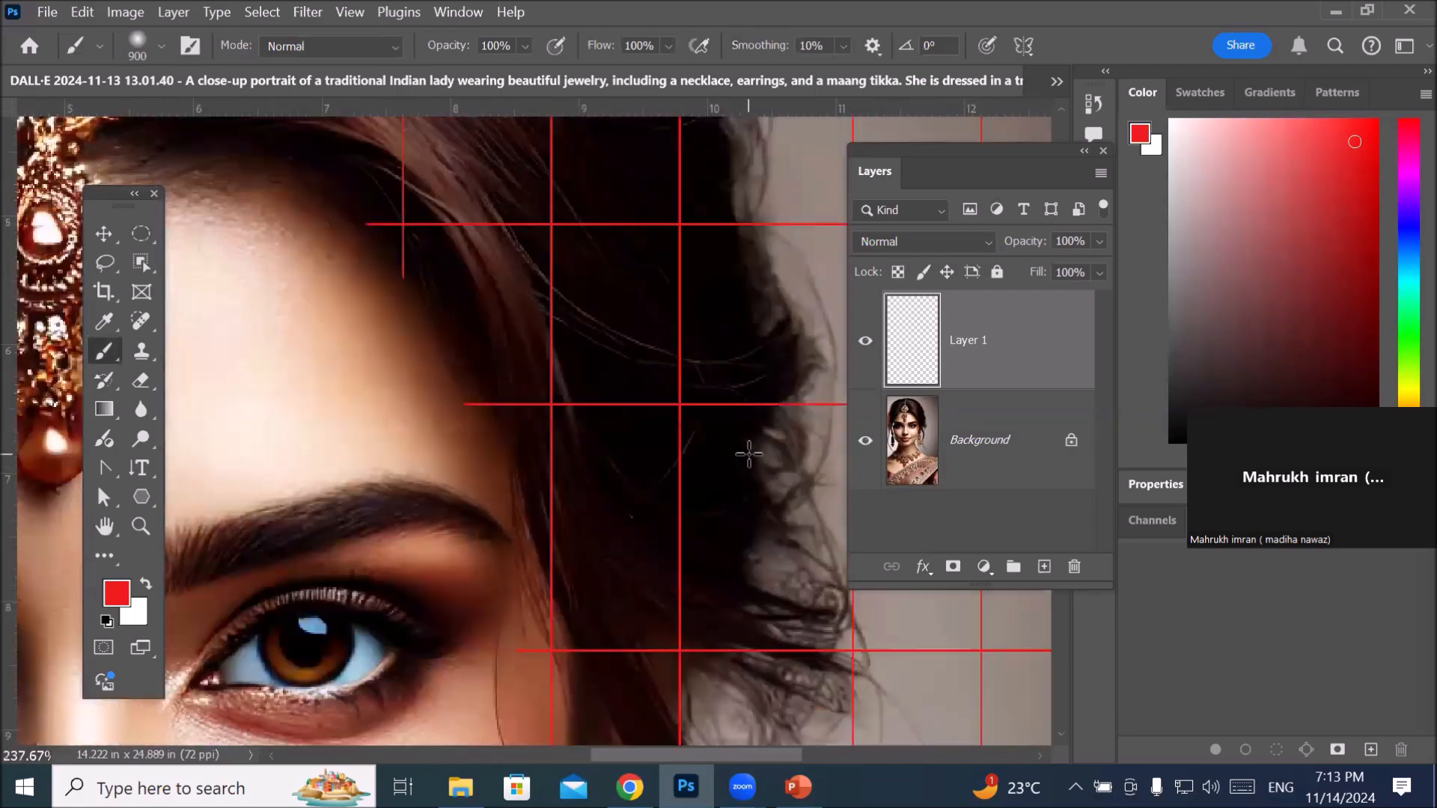
pyautogui.scroll(-4, 738, 455)
pyautogui.scroll(-1, 728, 452)
pyautogui.scroll(4, 520, 505)
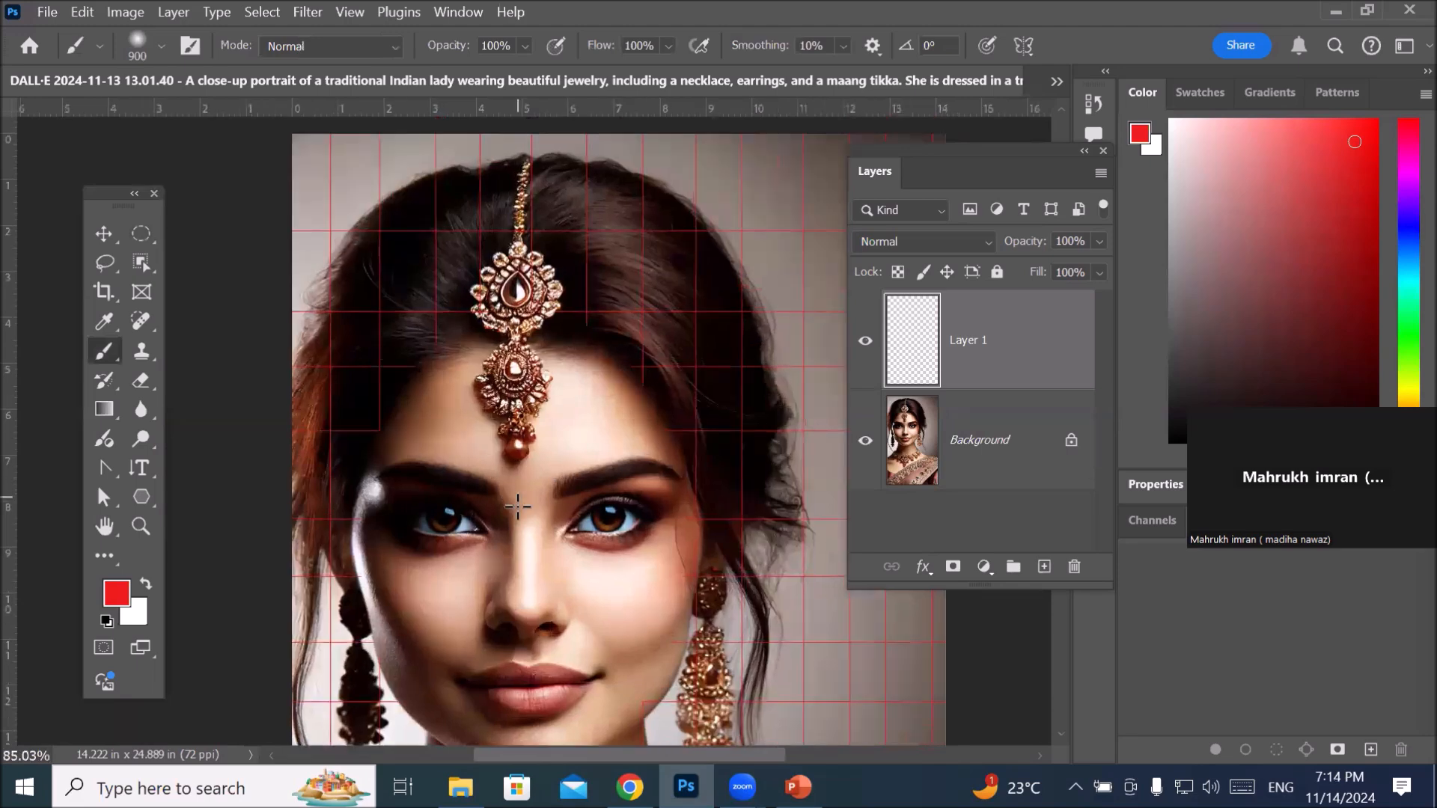
pyautogui.scroll(-5, 520, 507)
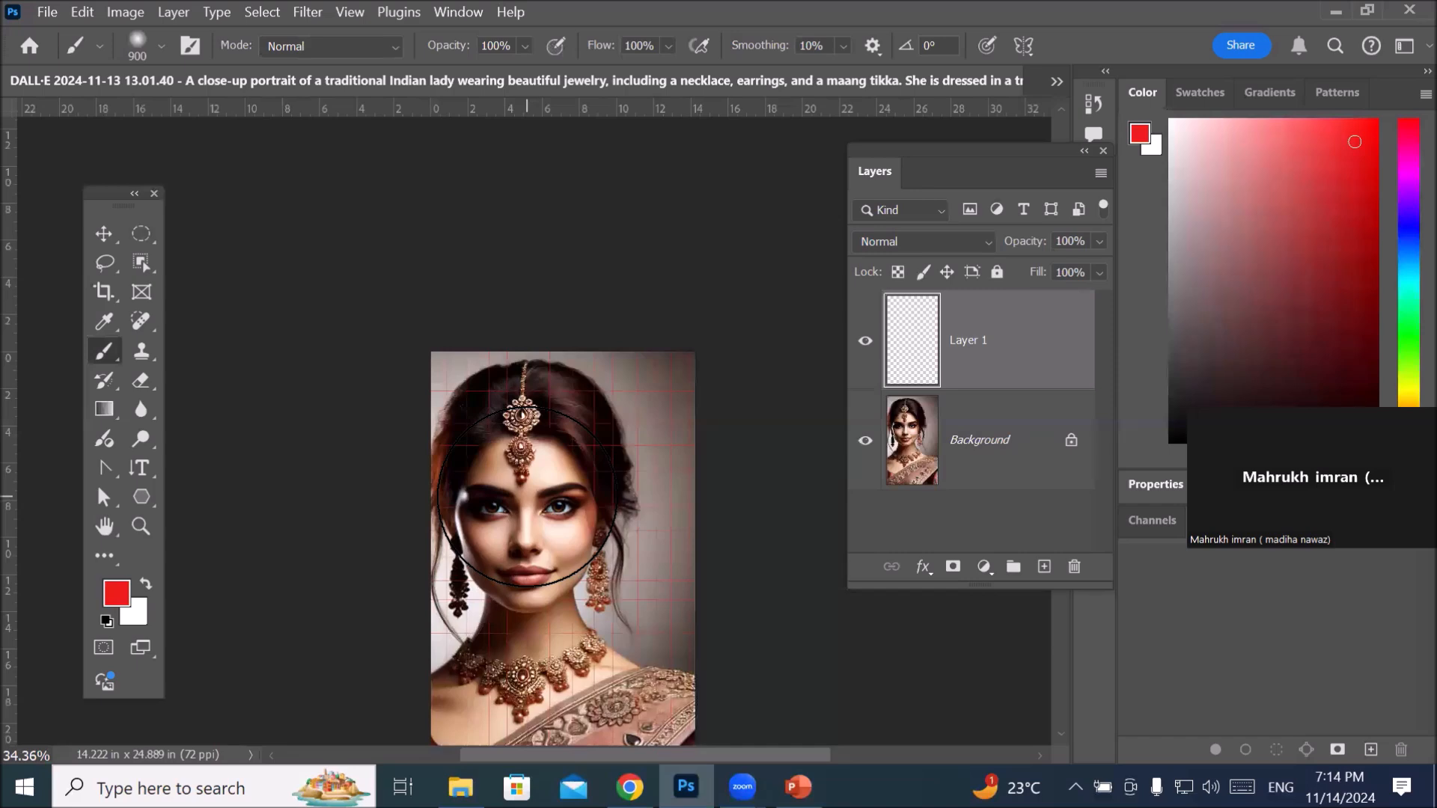
# Step: Hide and show Layer 1 repeatedly to compare the portrait with and without the red grid around the face
pyautogui.click(865, 342)
pyautogui.click(866, 345)
pyautogui.scroll(4, 678, 464)
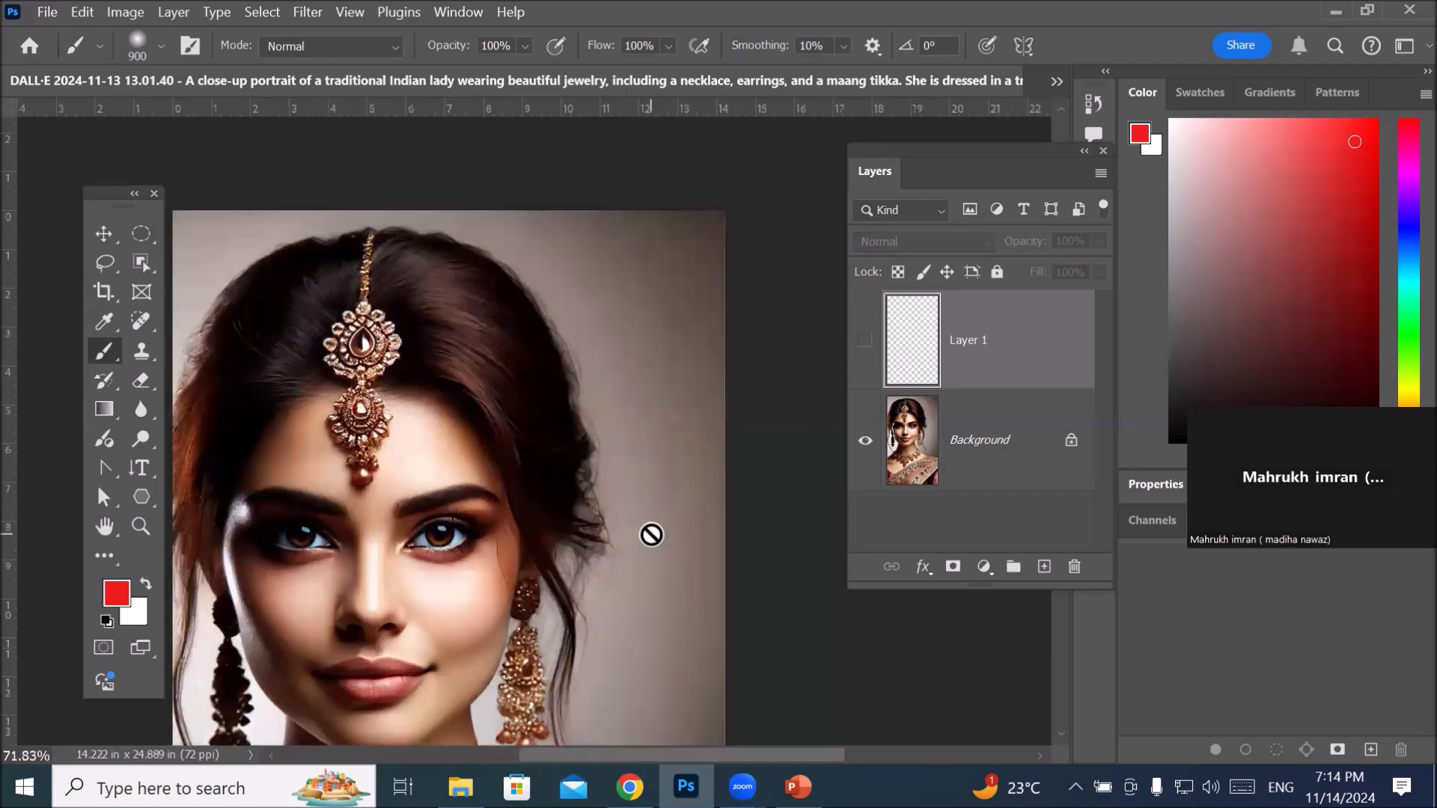
pyautogui.scroll(2, 651, 535)
pyautogui.click(866, 344)
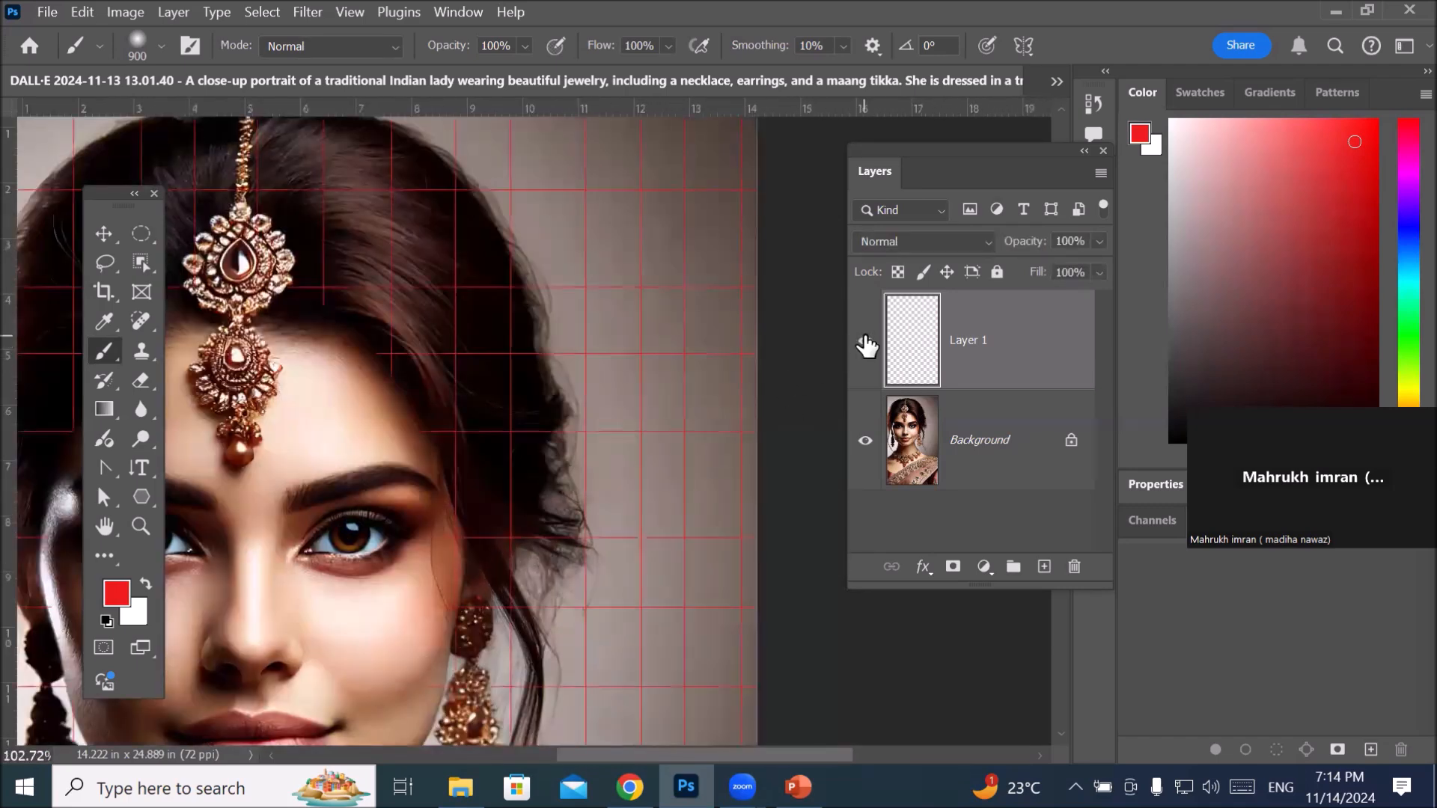
pyautogui.click(866, 344)
pyautogui.click(866, 344)
pyautogui.click(866, 344)
pyautogui.click(866, 344)
# Step: Make the Background layer active and switch to the Clone Stamp Tool
pyautogui.click(943, 448)
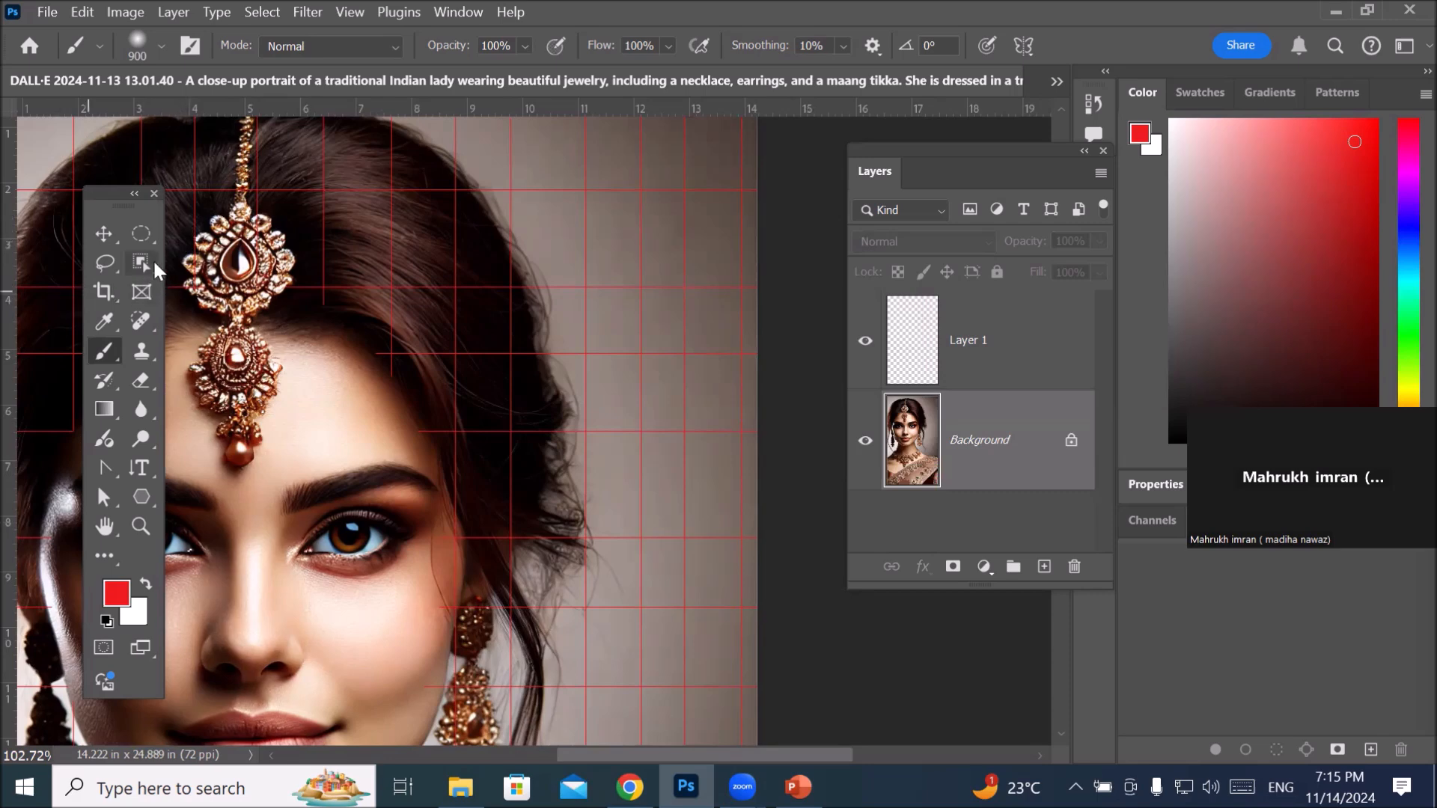
pyautogui.click(139, 324)
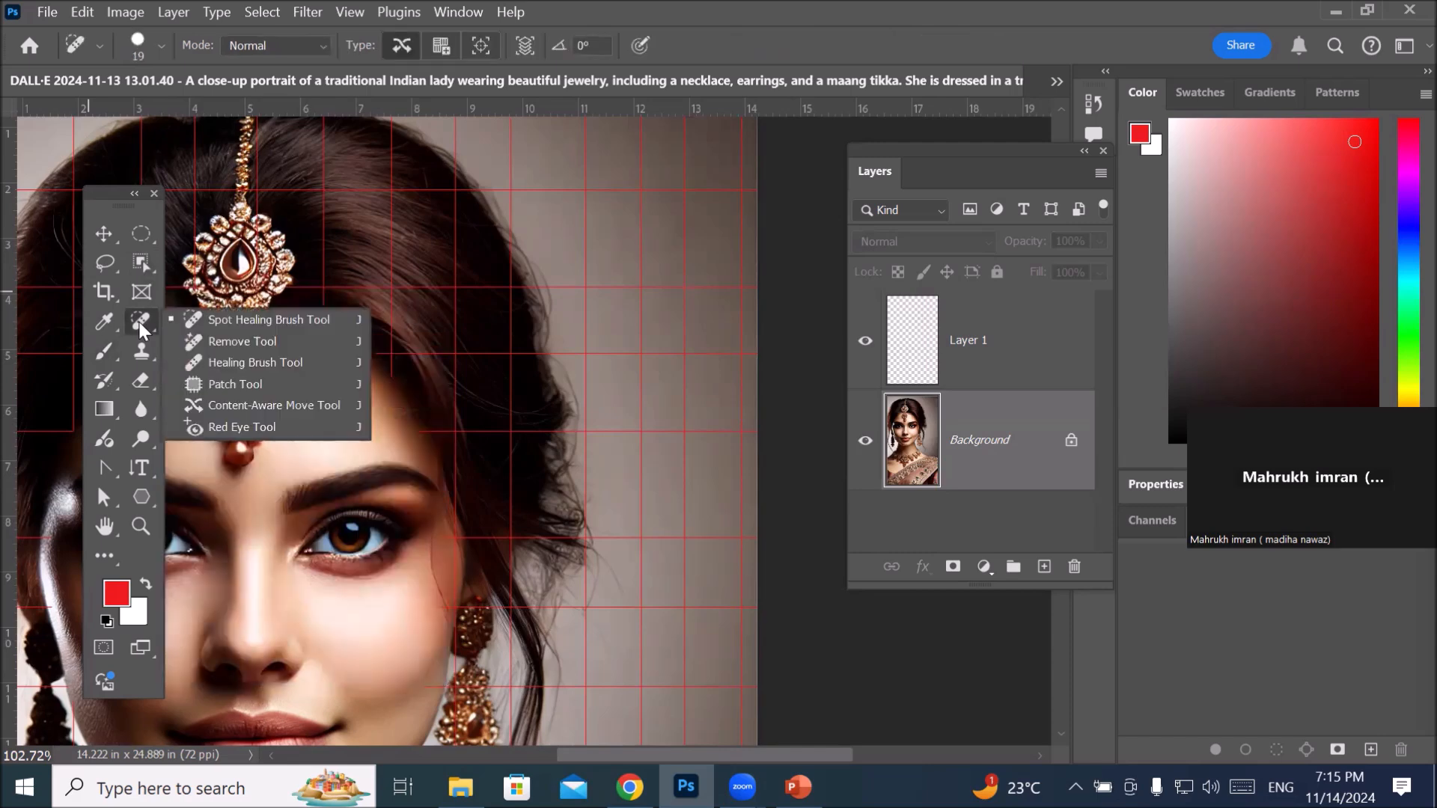
pyautogui.click(144, 349)
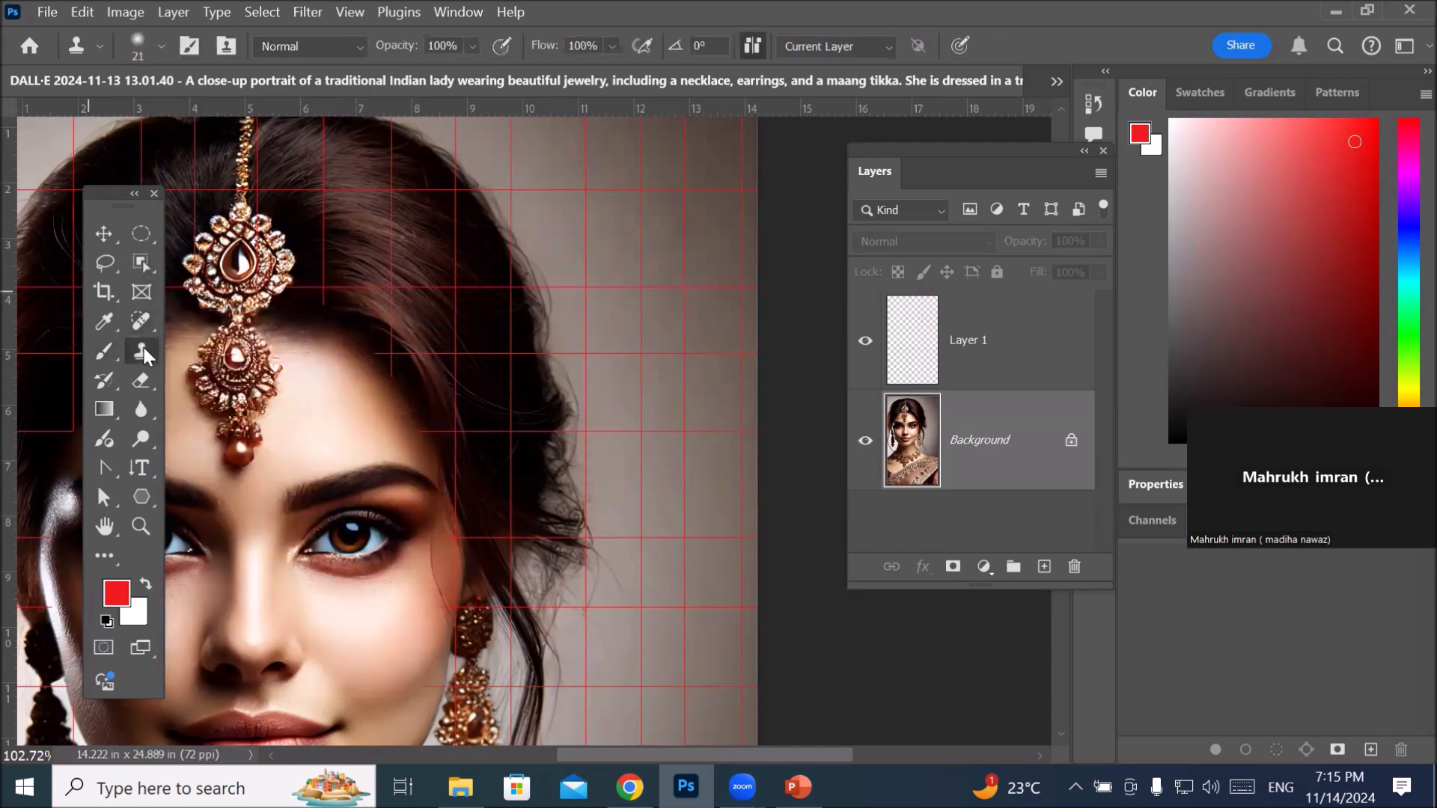
pyautogui.click(145, 352)
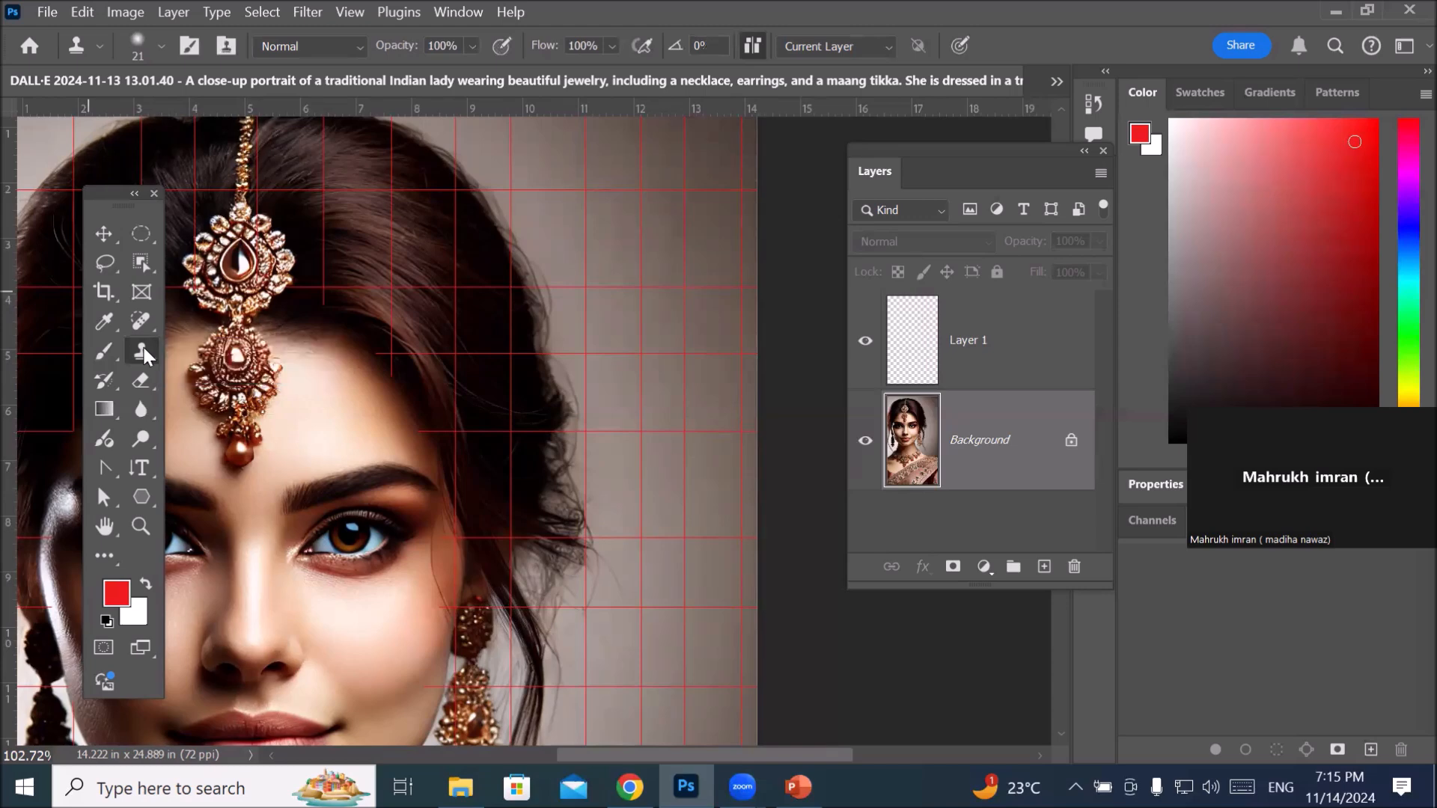